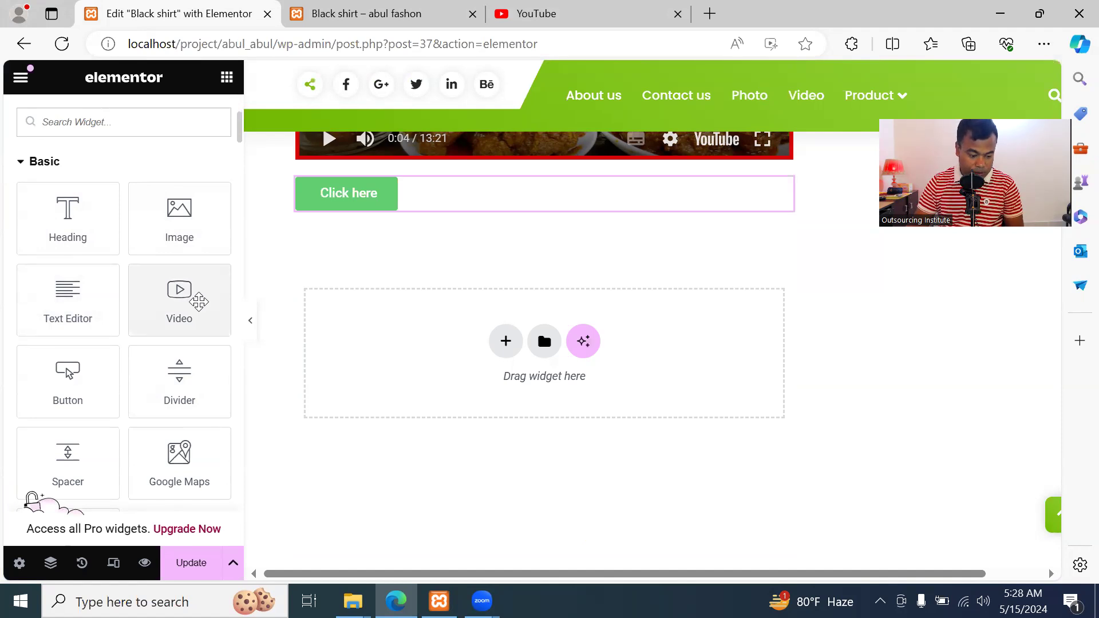
Add another Button widget to the page beneath the video and delete the extra button
scroll(93, 391, down, 2)
scroll(93, 390, up, 2)
drag(74, 373, 503, 352)
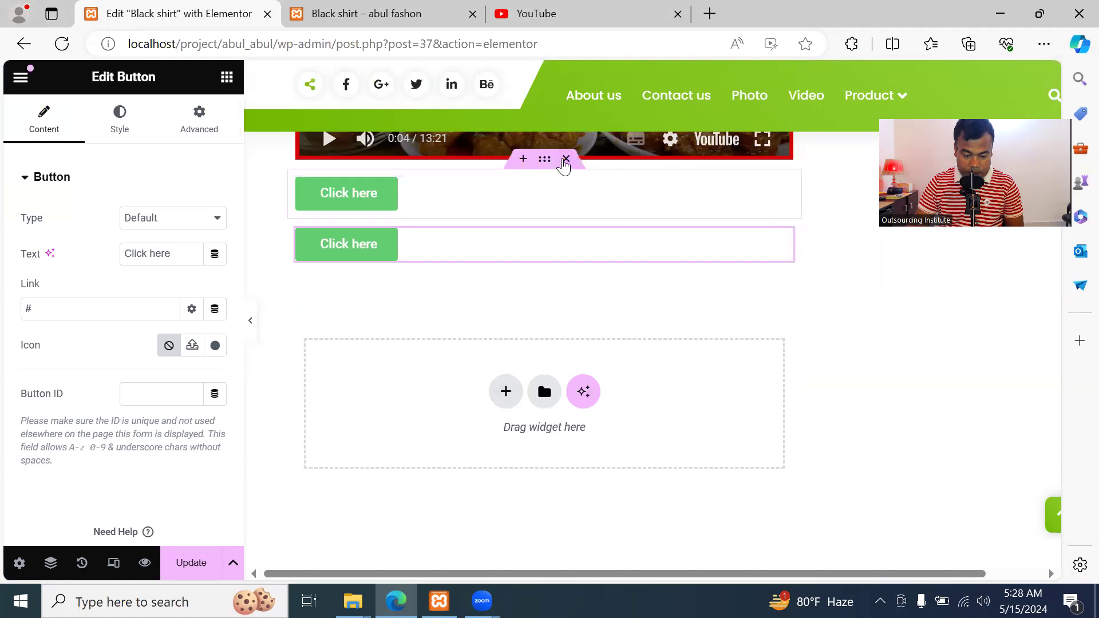
click(565, 159)
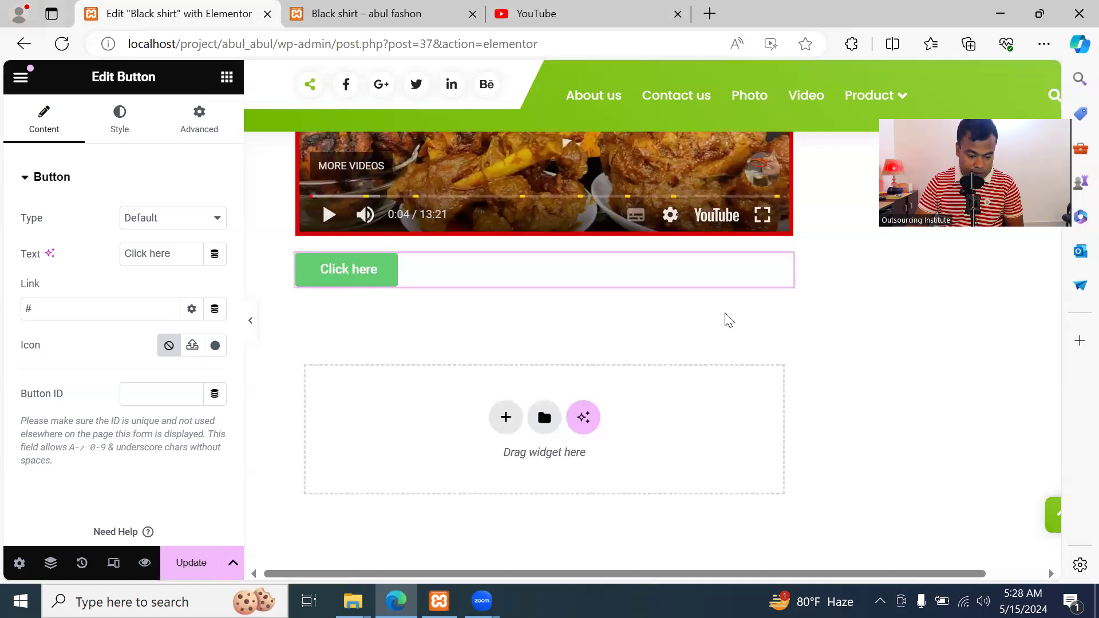
Delete the remaining button beneath the video and place a fresh Button widget in the same spot
click(566, 235)
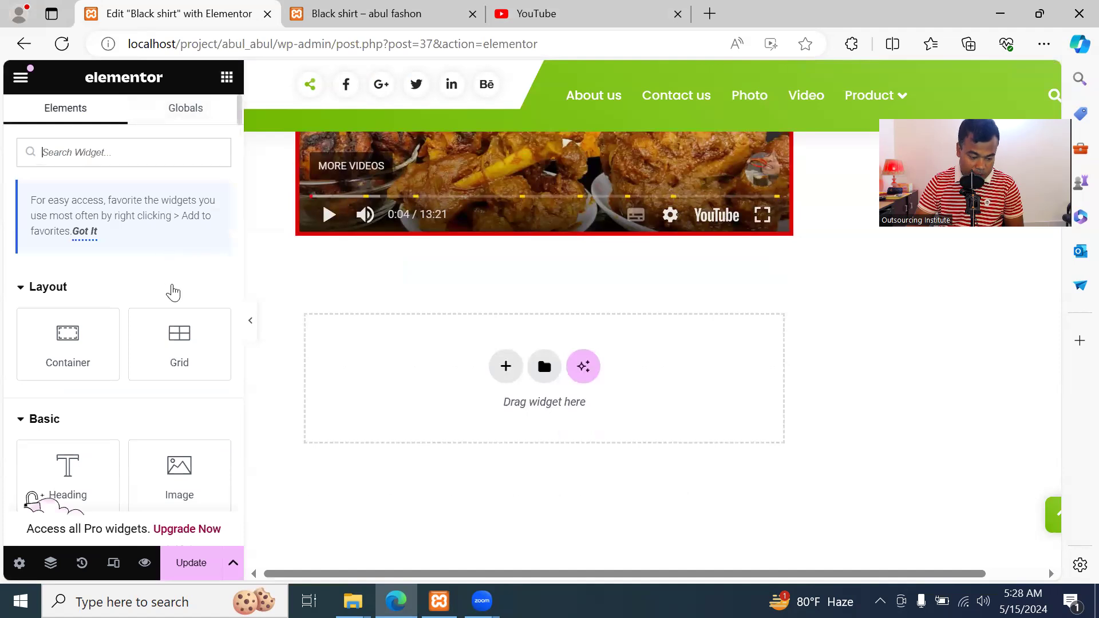
scroll(171, 290, down, 5)
drag(72, 252, 531, 388)
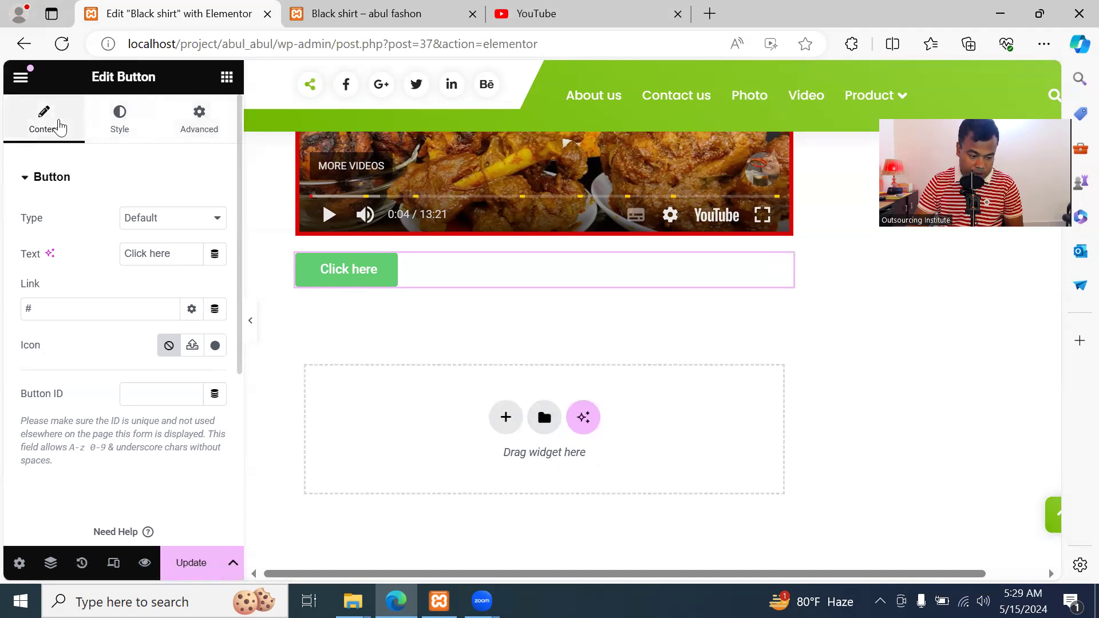
Try the Info, Success and Warning types on the button and return its type to Default
click(187, 221)
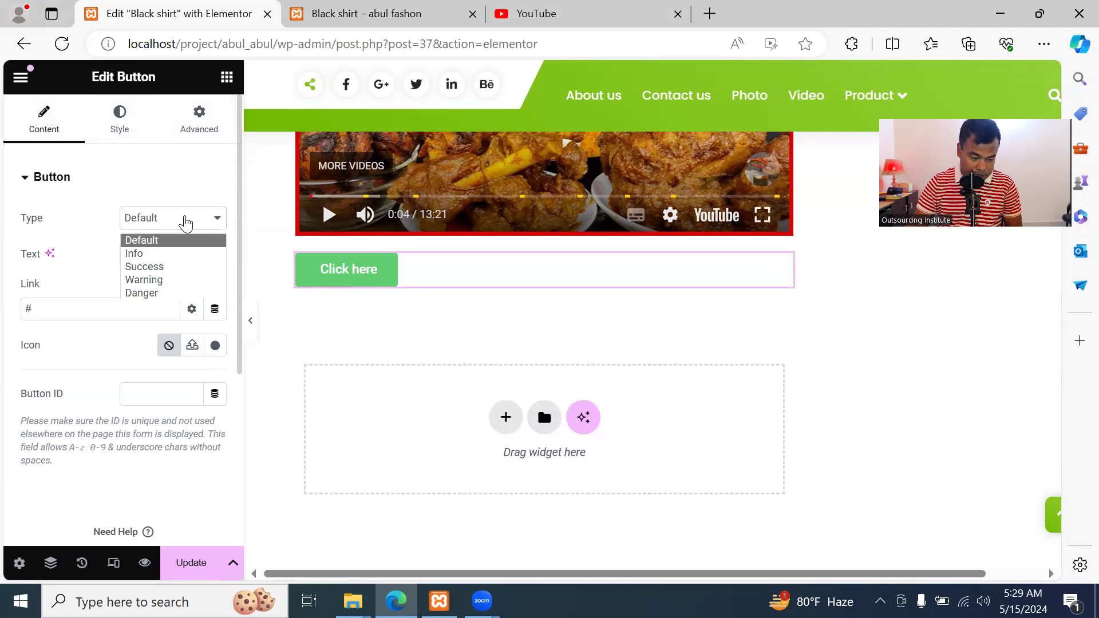
click(176, 253)
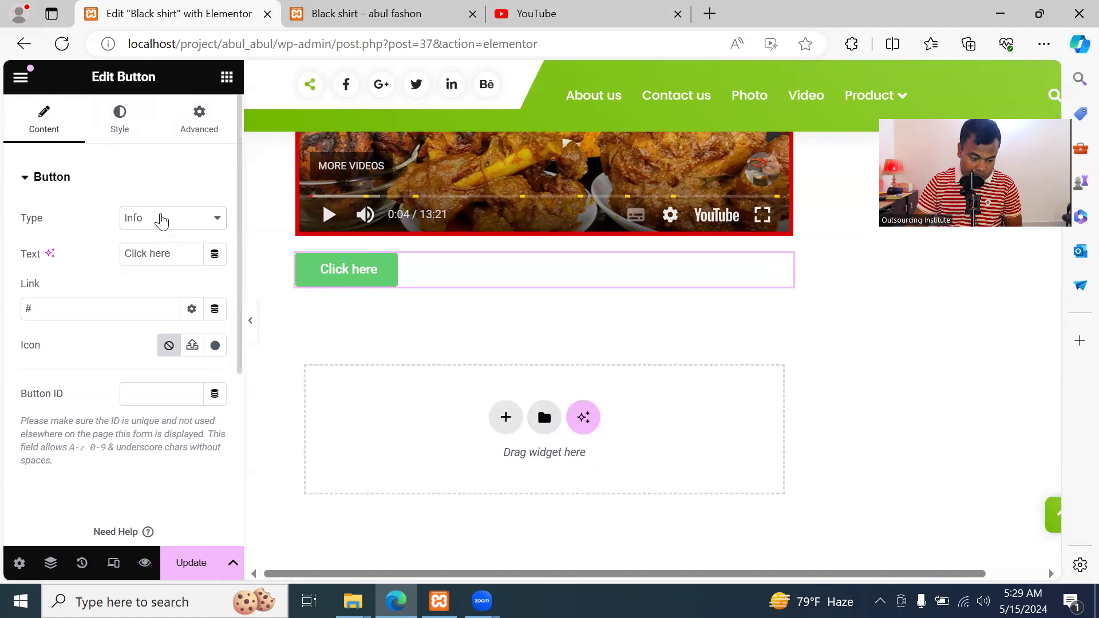
click(161, 220)
click(171, 269)
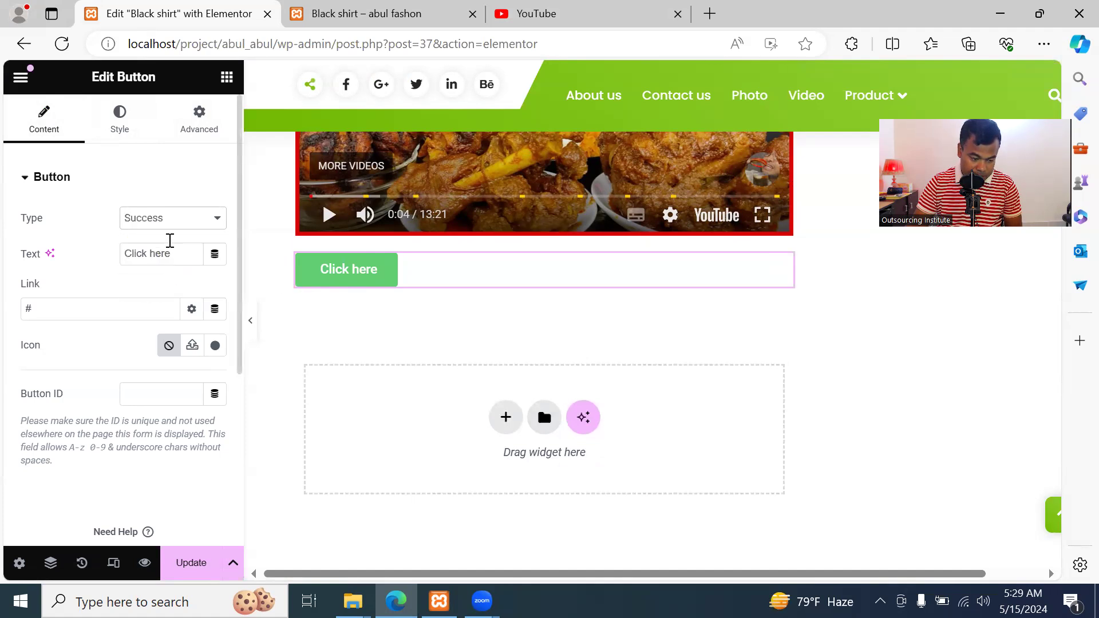
click(192, 228)
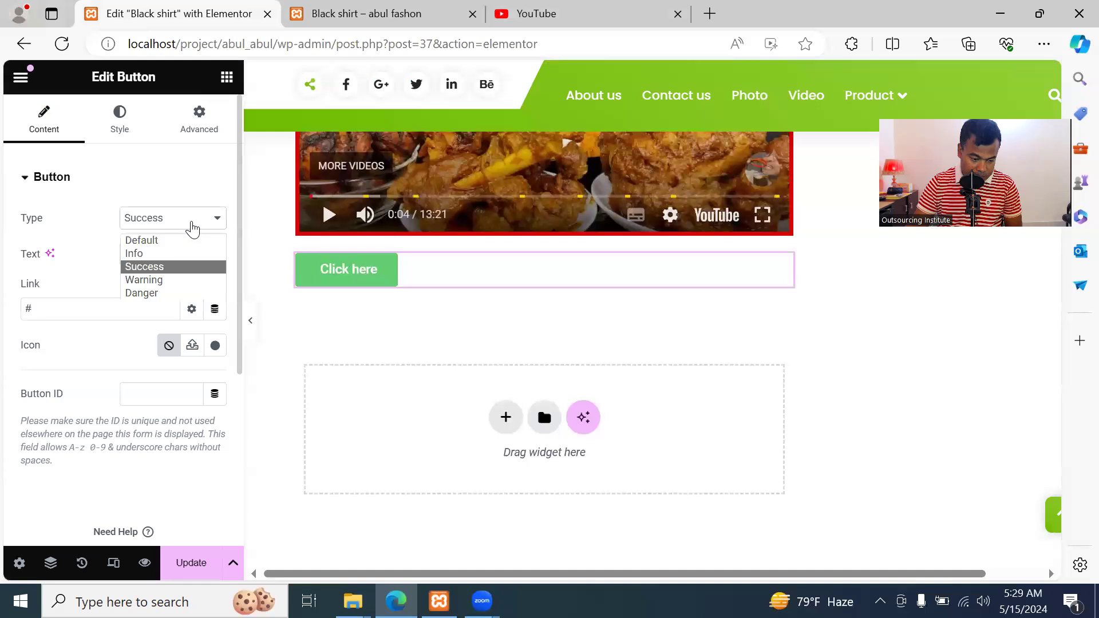
click(187, 281)
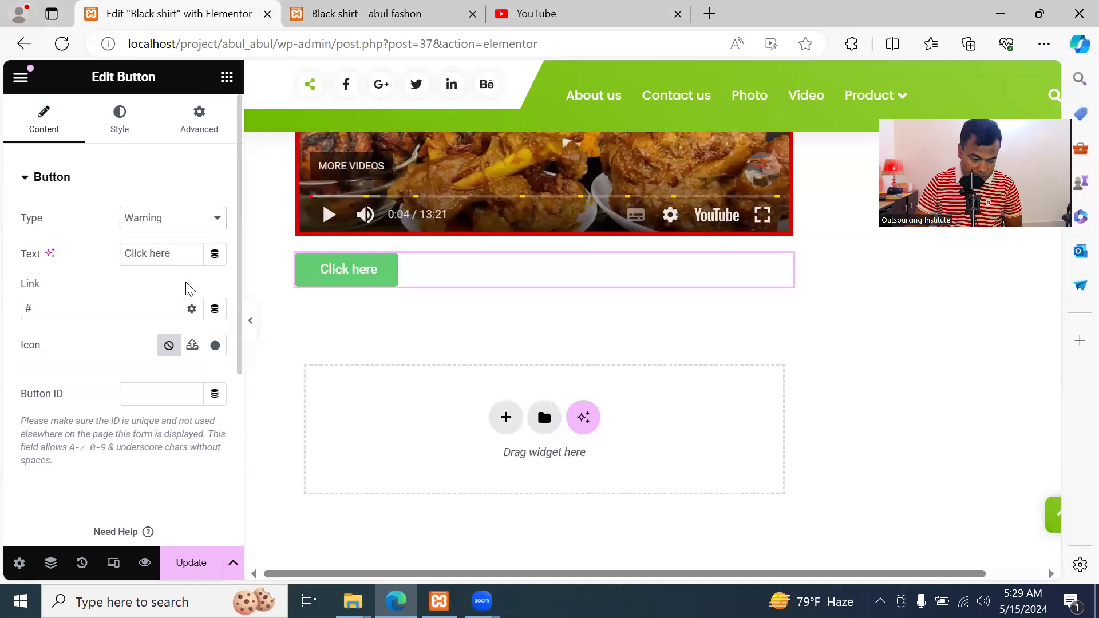
click(174, 225)
click(169, 238)
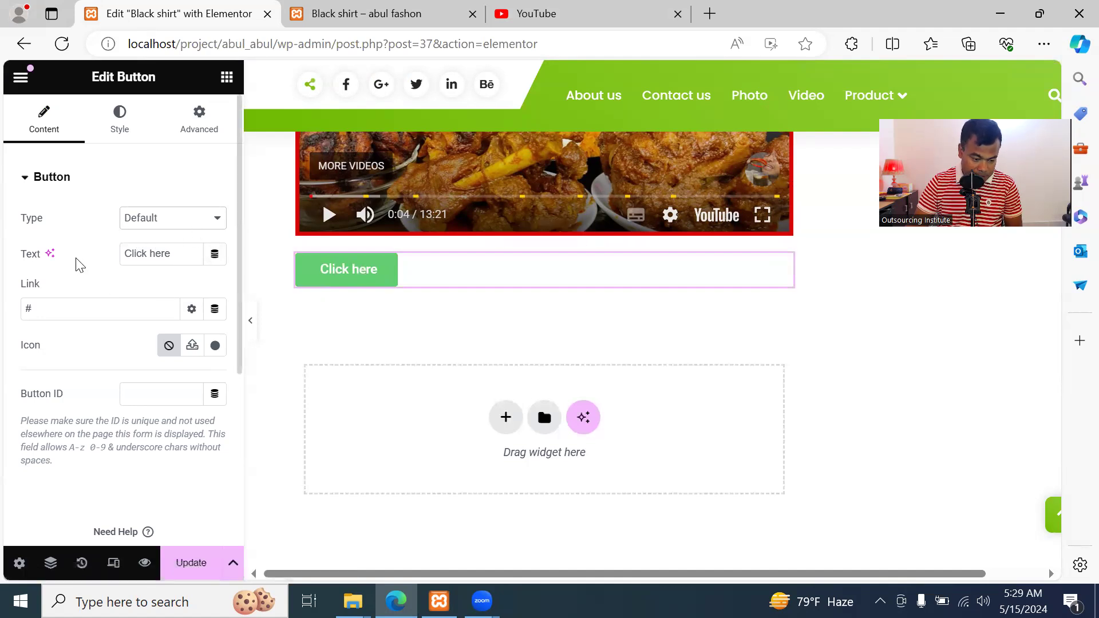
Change the button's text to "Buy Now"
drag(188, 253, 96, 255)
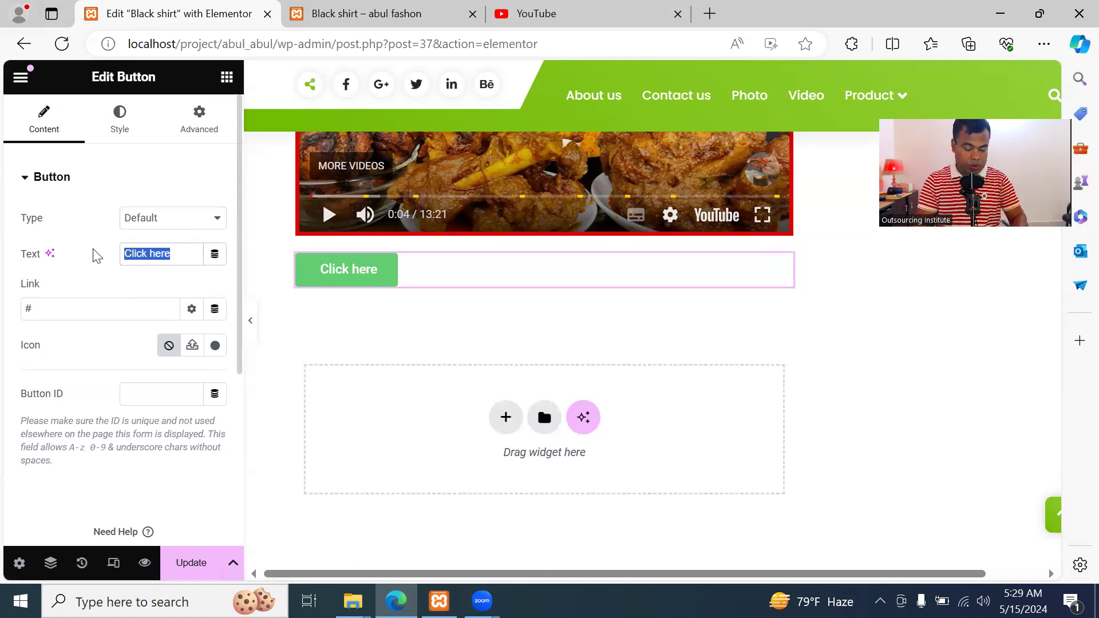
text(BUY)
key(BackSpace)
key(BackSpace)
key(BackSpace)
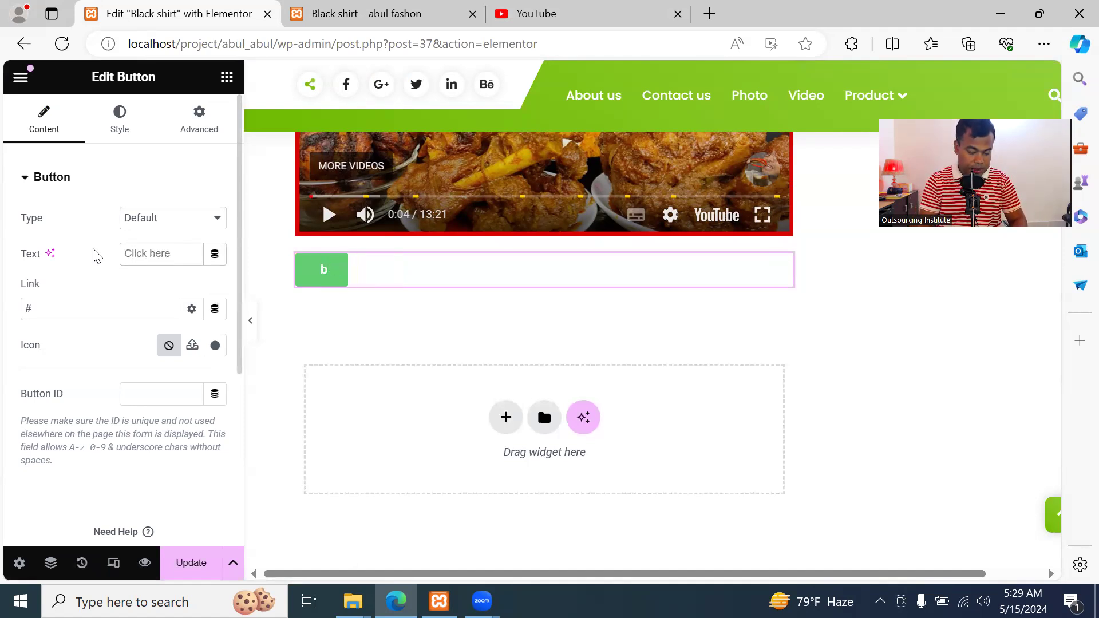
text(Buy Now)
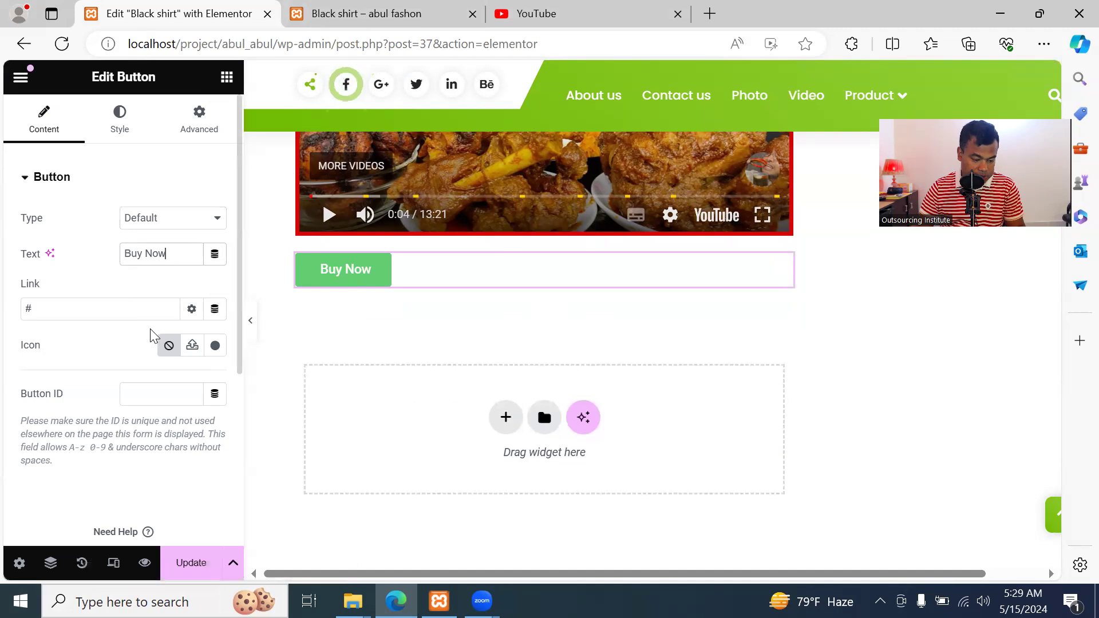
Clear the placeholder from the button's link and open the site's panjabi product page in a new tab
click(139, 307)
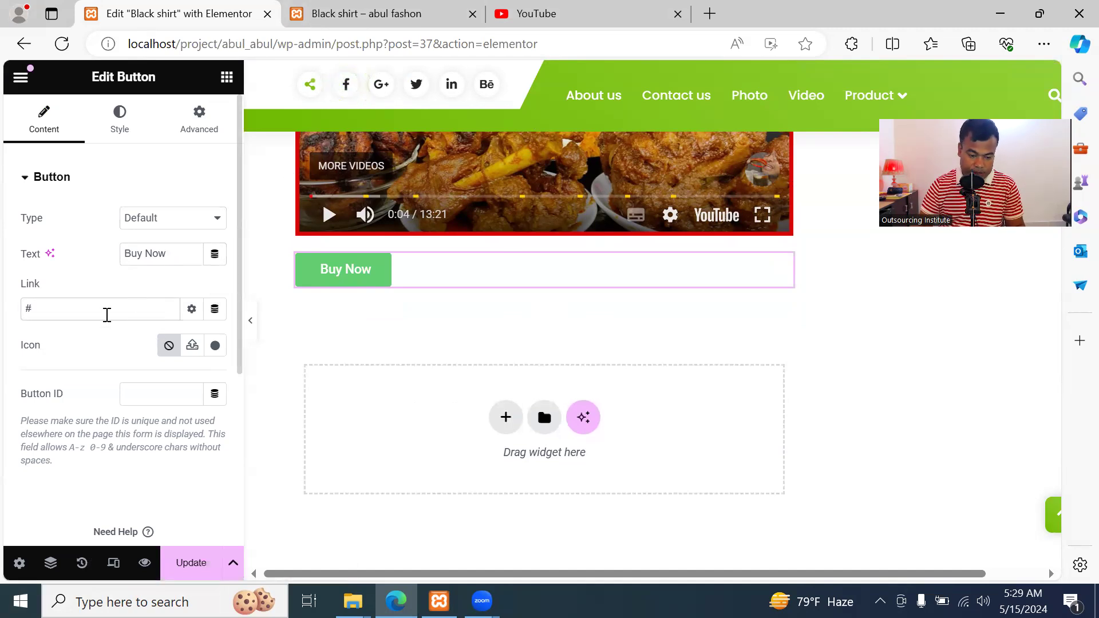
key(BackSpace)
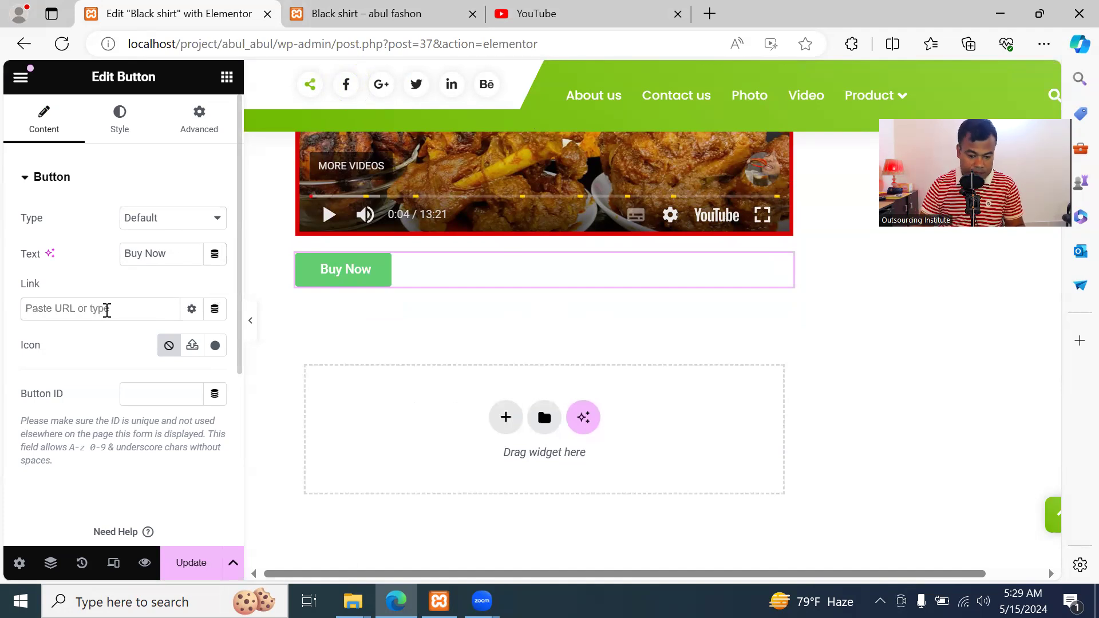
mouse_move(892, 100)
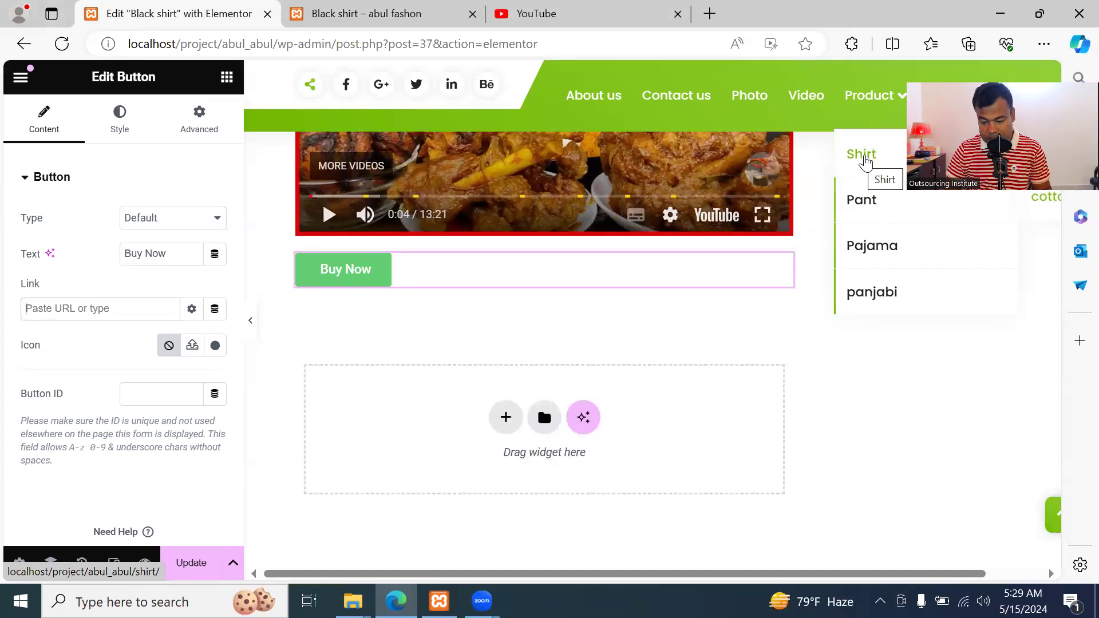
click(875, 295)
right_click(876, 296)
click(910, 312)
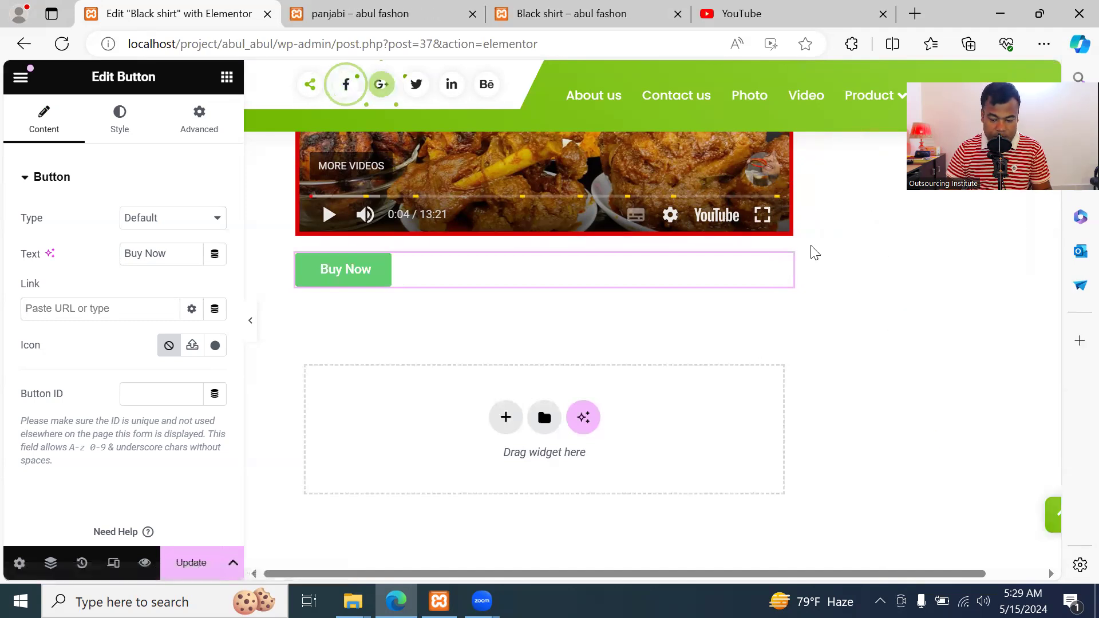
Copy the web address of the panjabi page and paste it as the Buy Now button's link
click(402, 19)
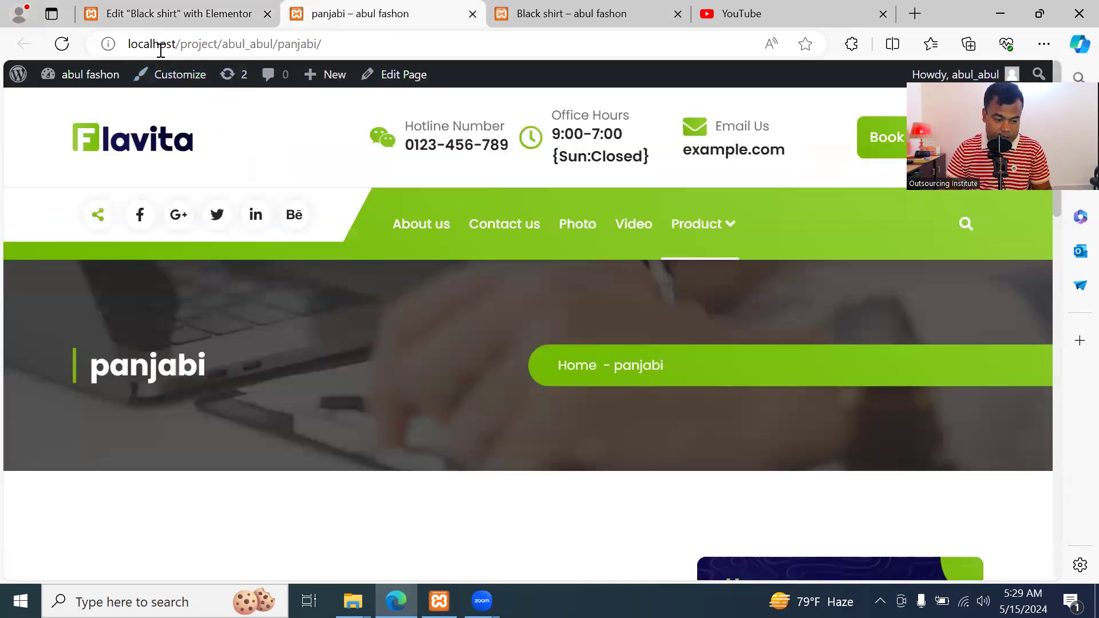
click(254, 44)
right_click(254, 44)
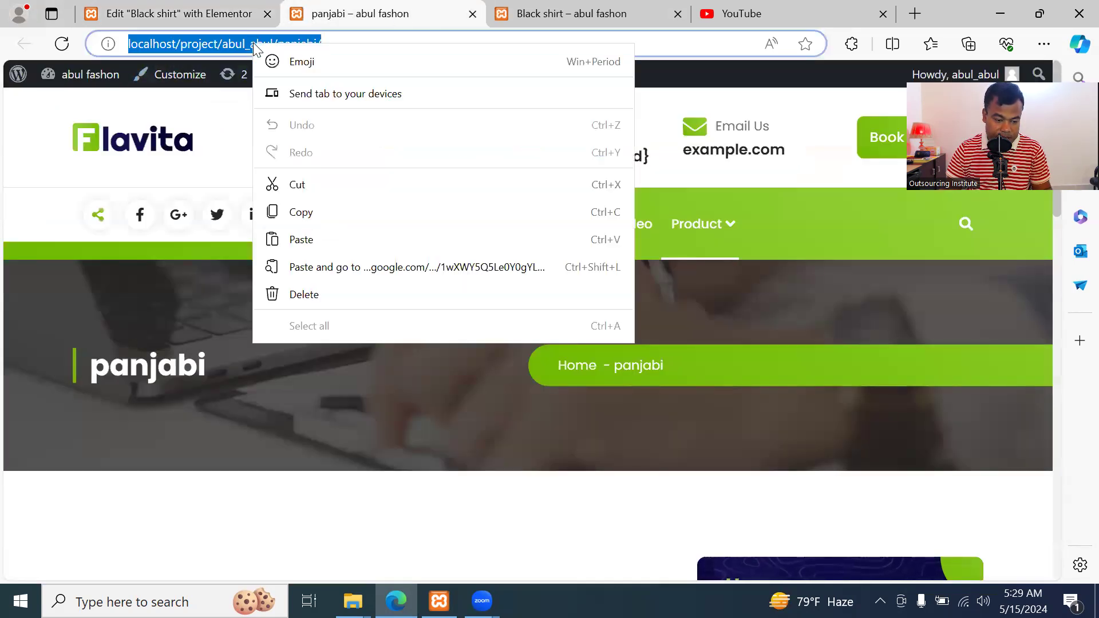
click(315, 216)
click(186, 15)
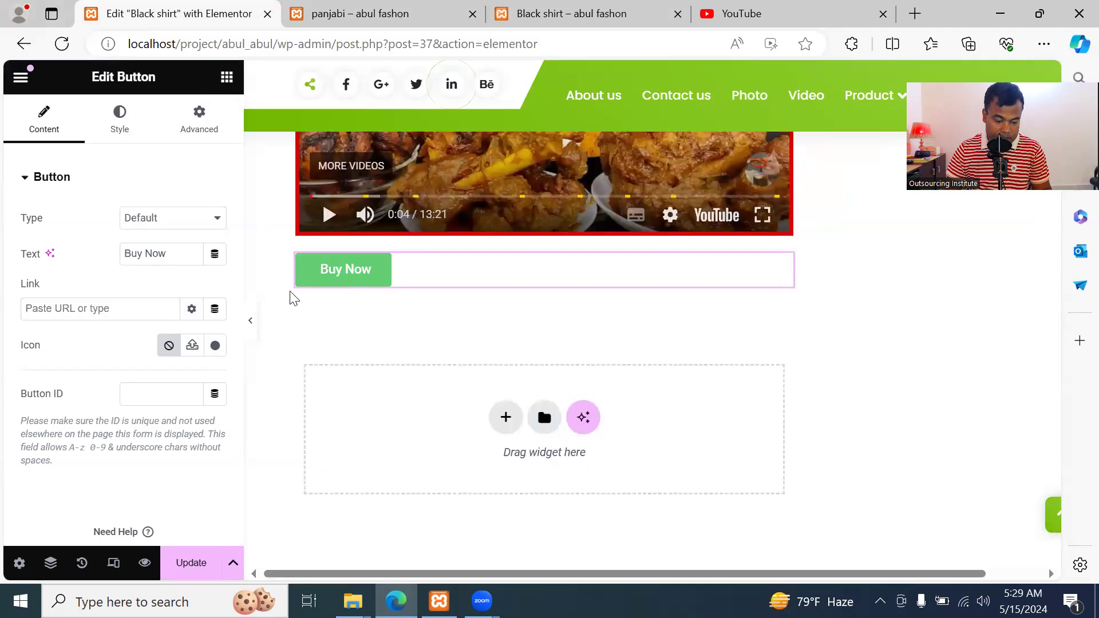
key(ctrl+v)
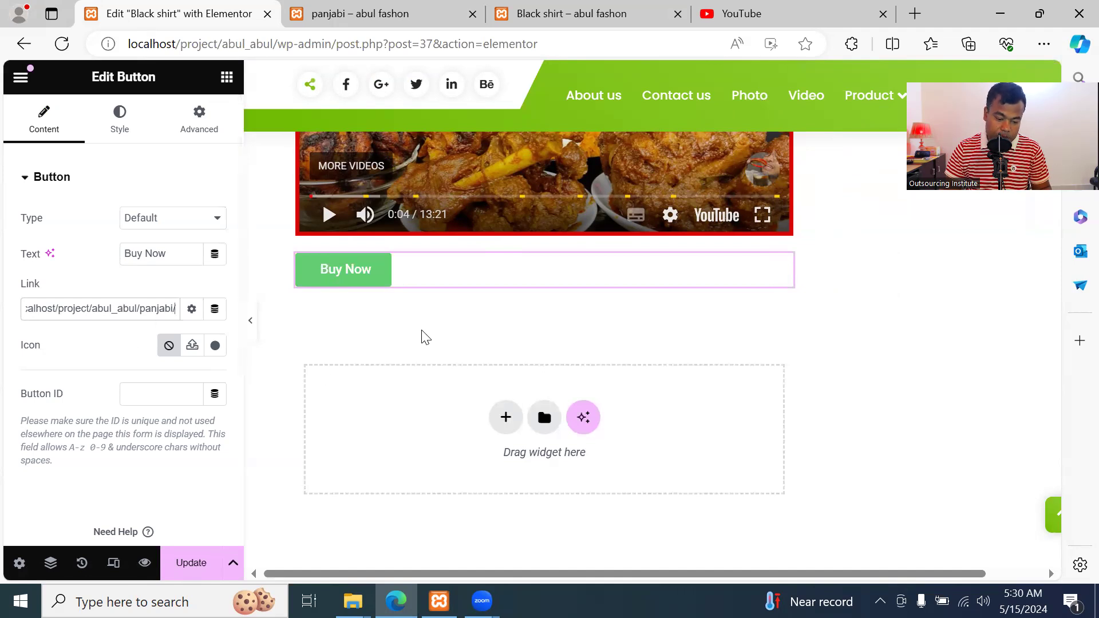
scroll(506, 322, up, 1)
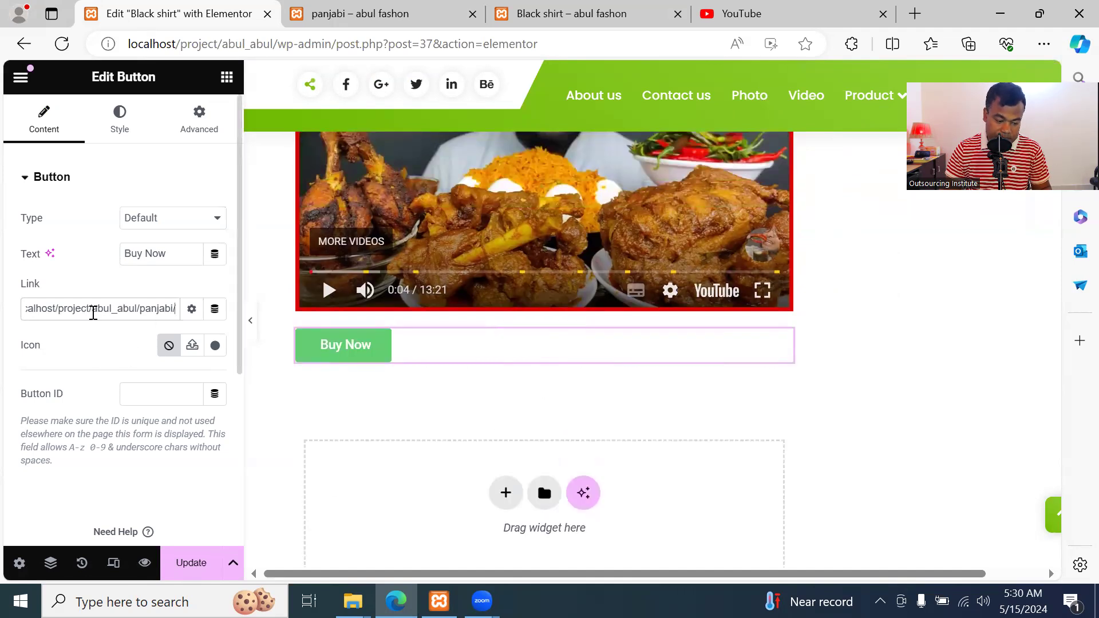
scroll(546, 311, up, 9)
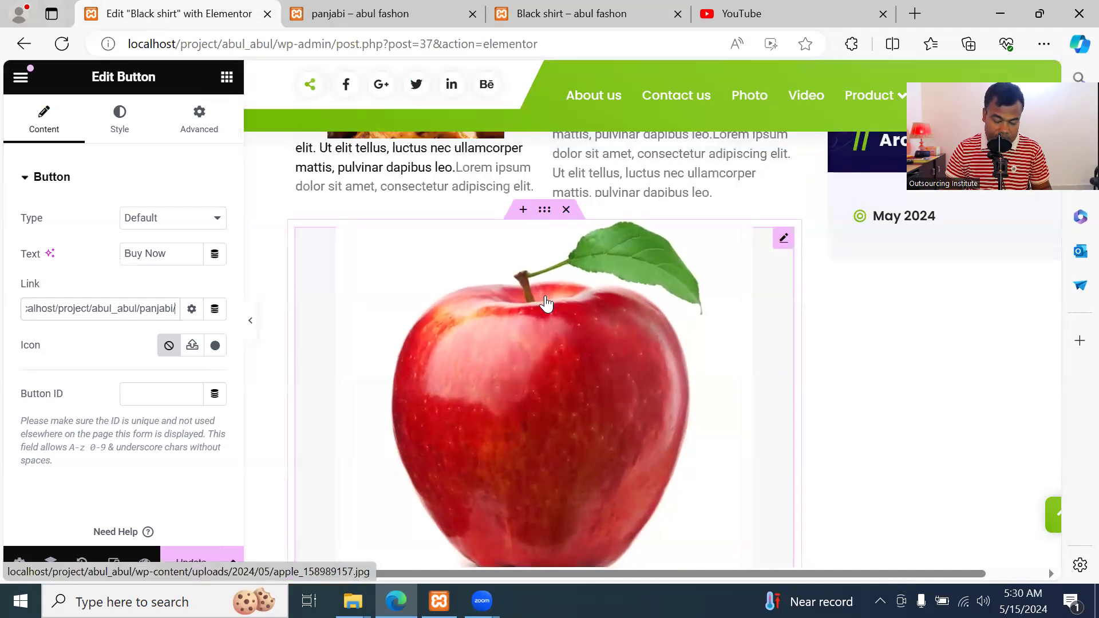
scroll(108, 360, down, 2)
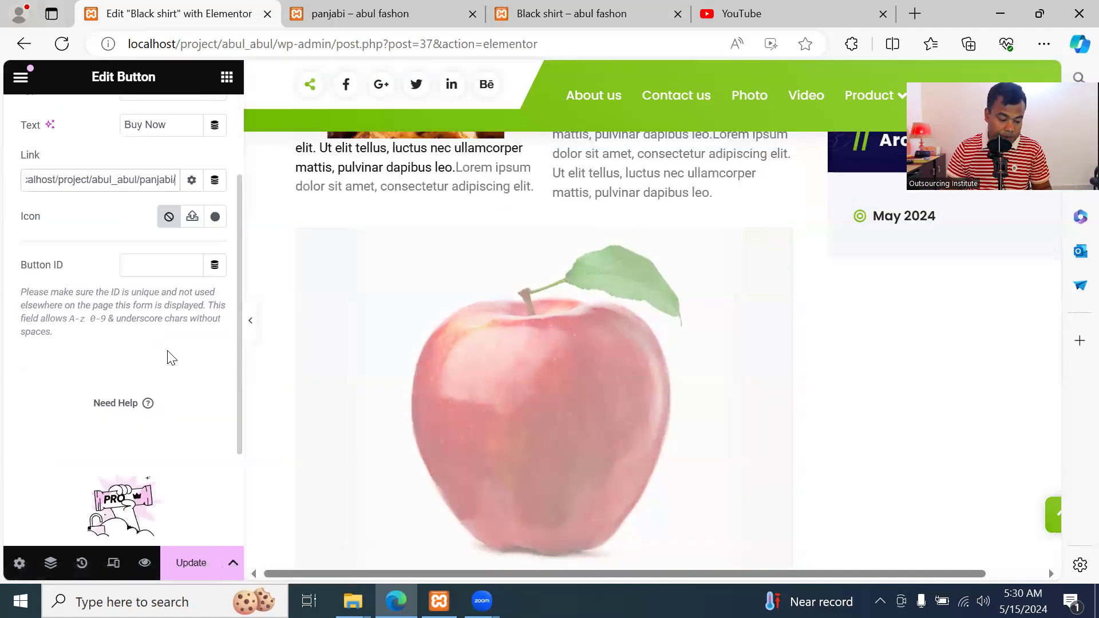
scroll(611, 337, down, 1)
scroll(610, 333, down, 10)
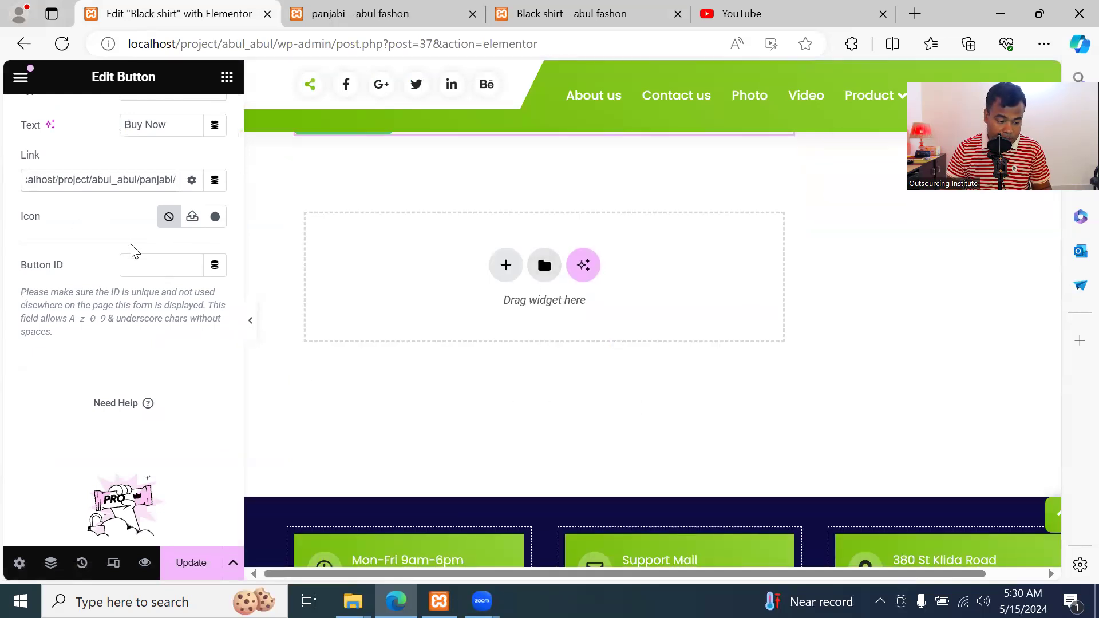
scroll(131, 246, up, 2)
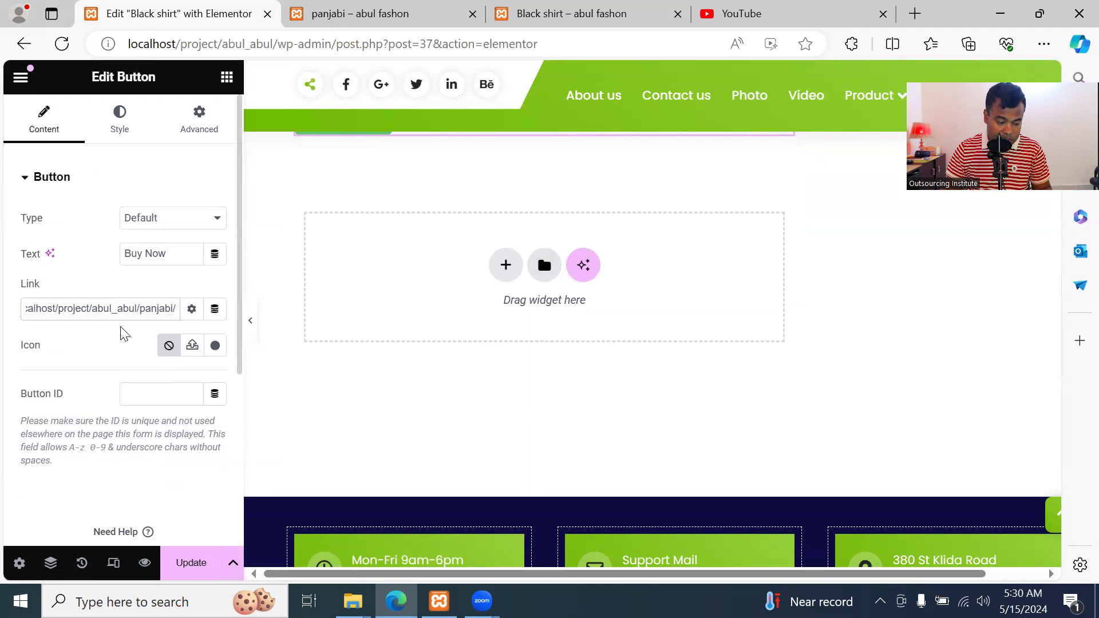
scroll(665, 306, up, 4)
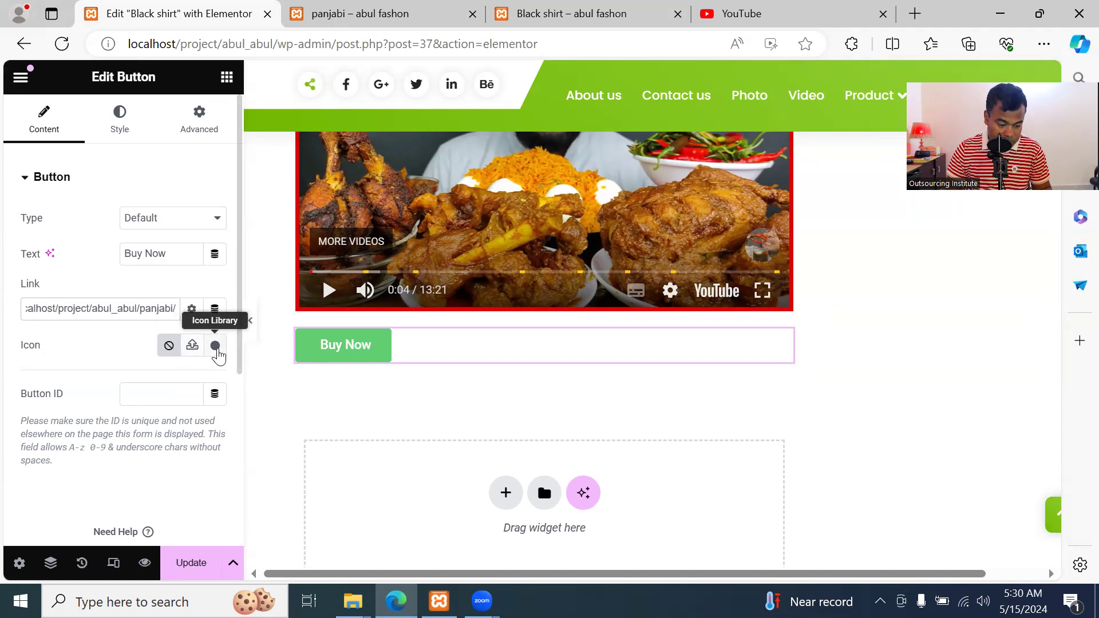
Open the icon library for the Buy Now button and browse through all its icons
click(216, 346)
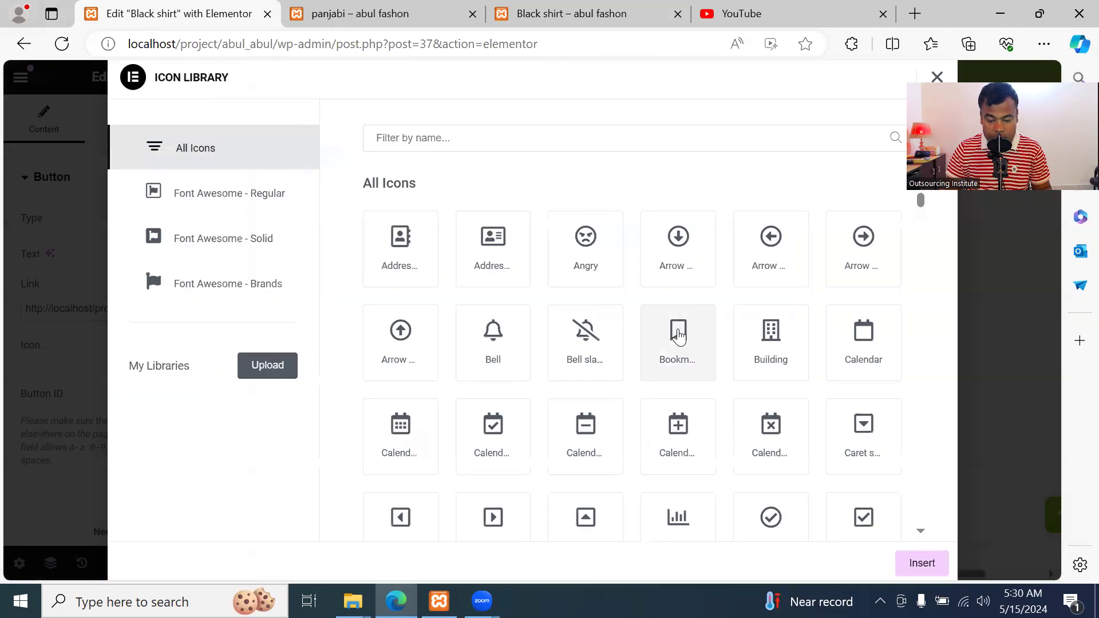
scroll(670, 344, down, 8)
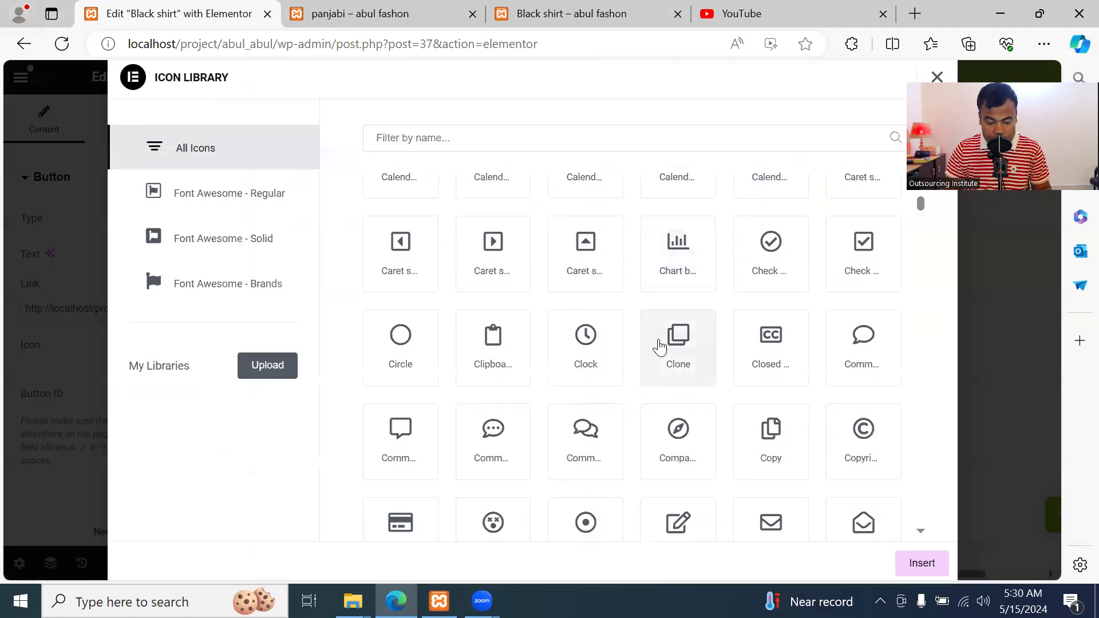
scroll(659, 348, down, 6)
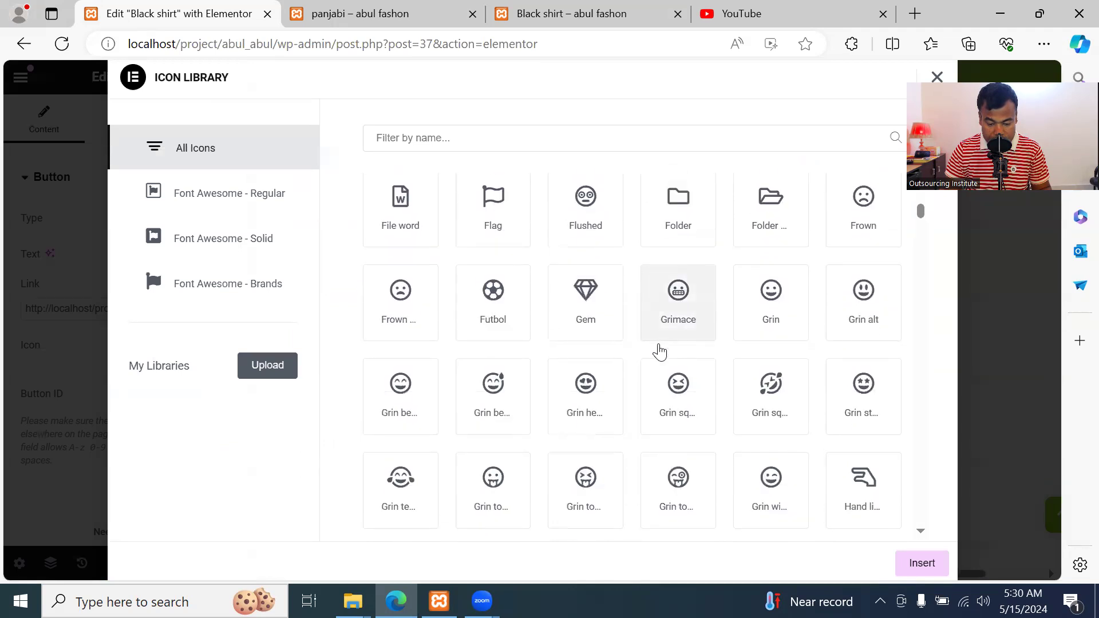
scroll(662, 349, down, 8)
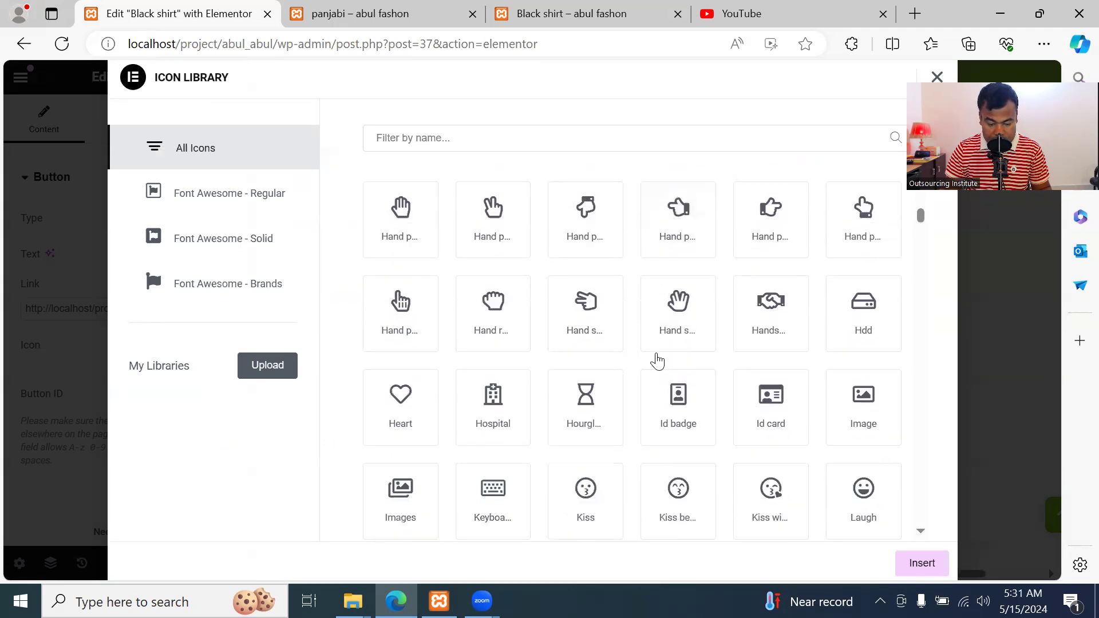
scroll(657, 361, down, 10)
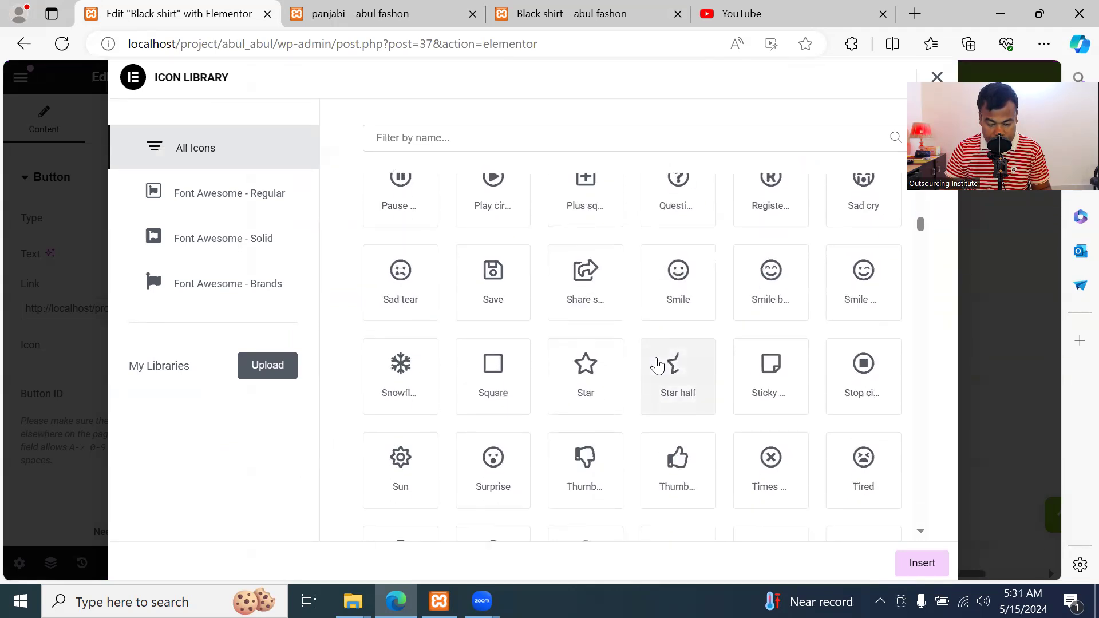
scroll(657, 369, down, 15)
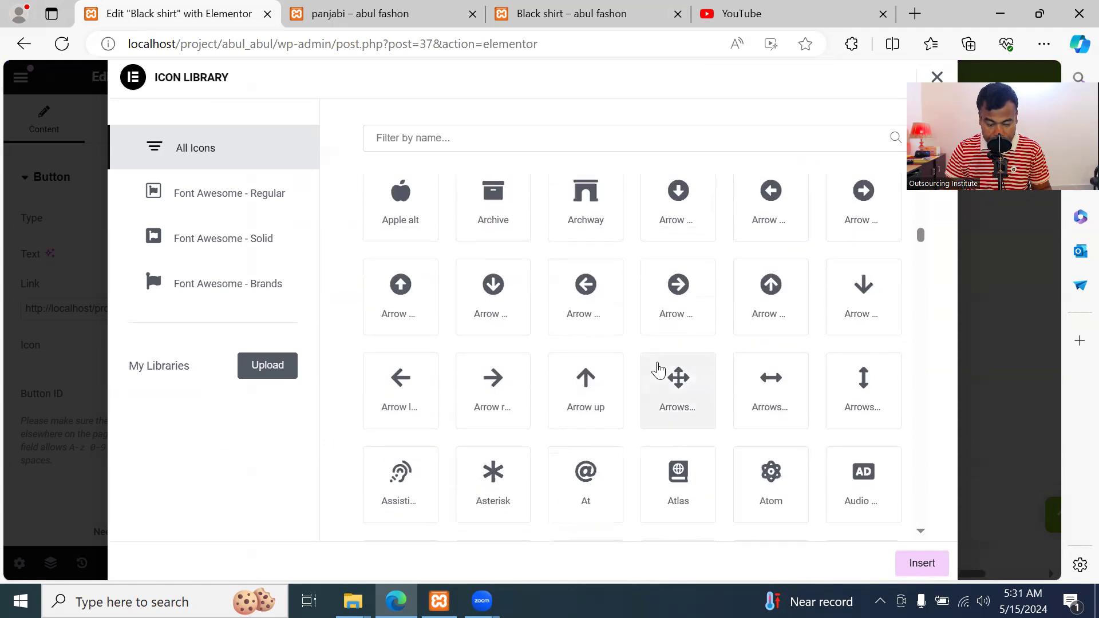
scroll(660, 369, down, 12)
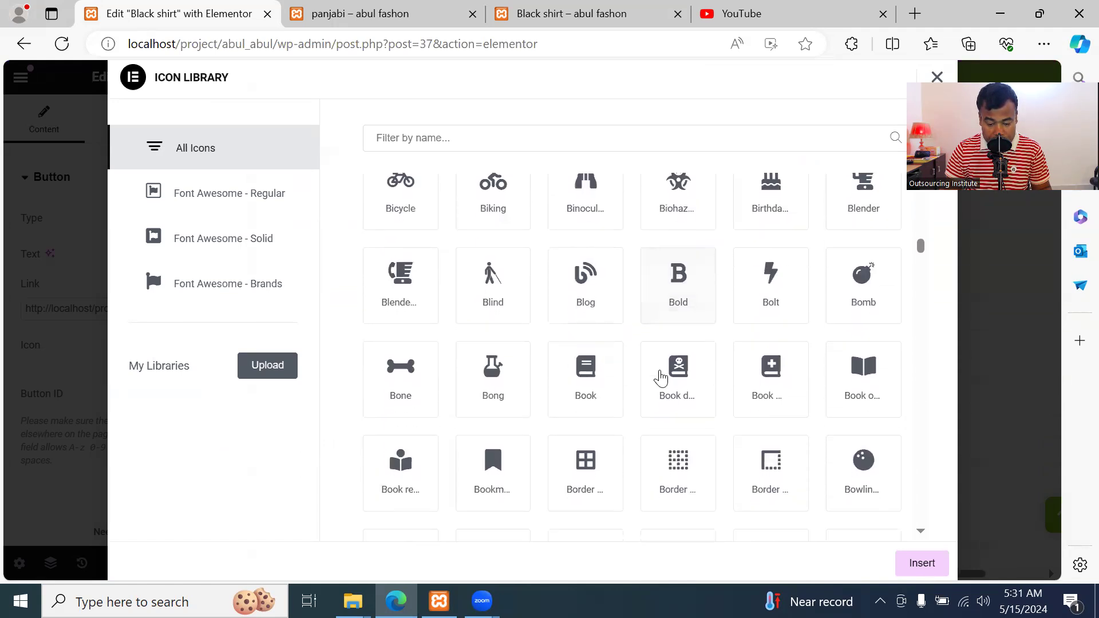
scroll(660, 377, up, 6)
Filter the icon library by "sho" and insert the shopping cart icon into the Buy Now button
click(487, 140)
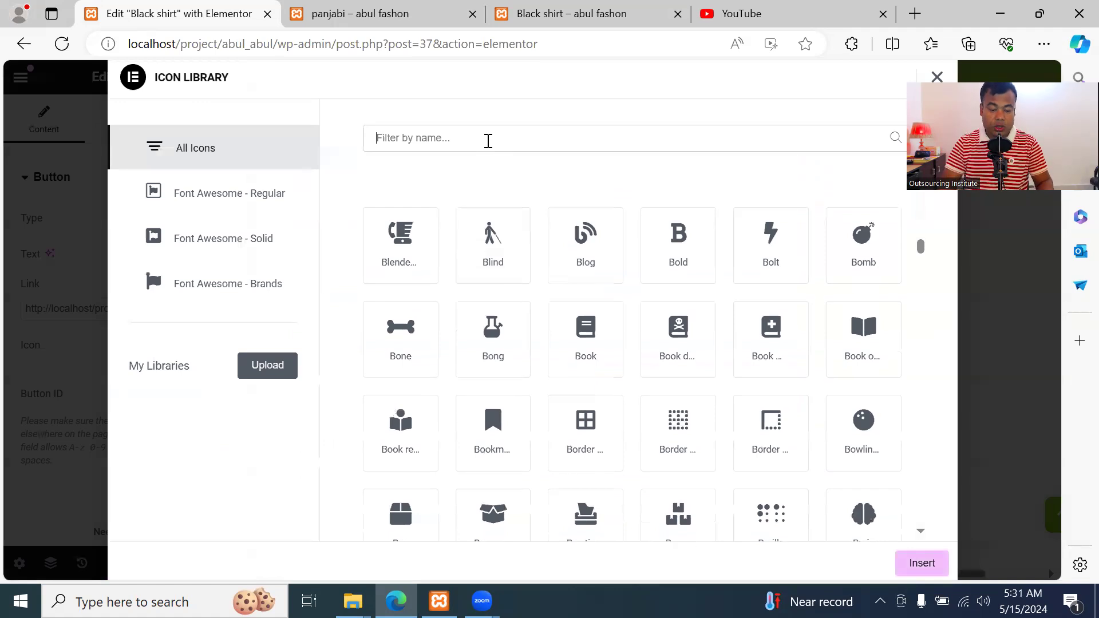
text(sho)
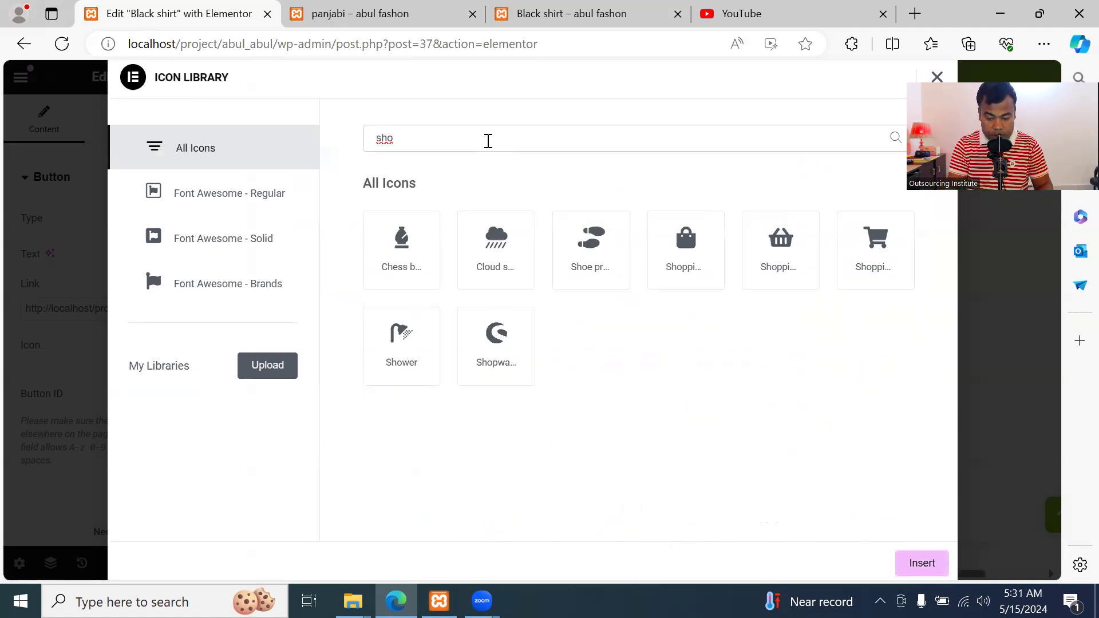
click(881, 239)
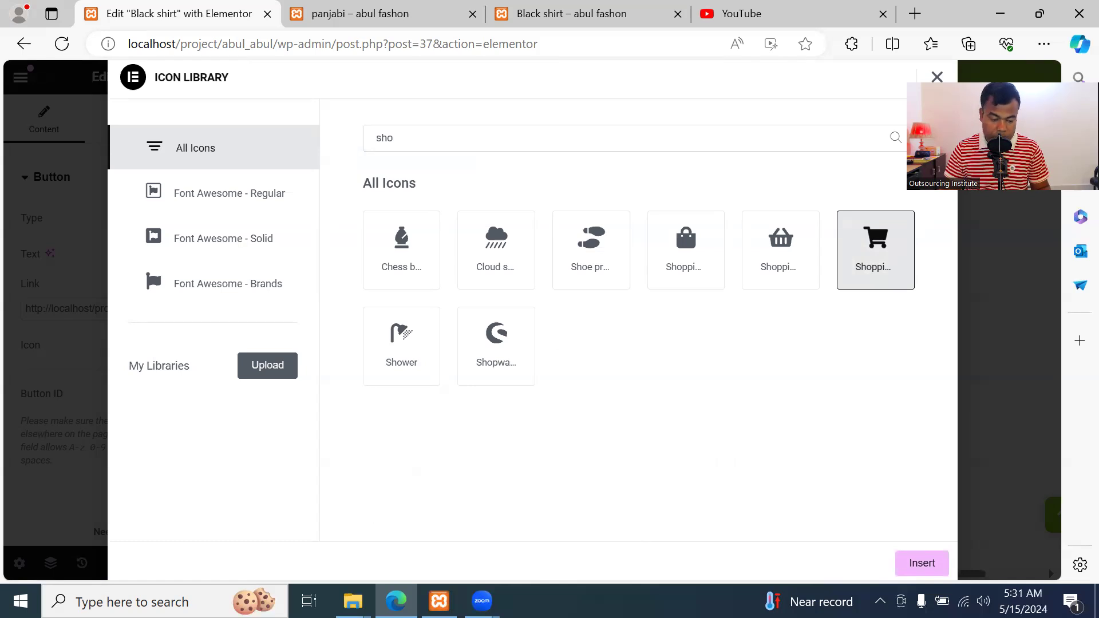
click(922, 563)
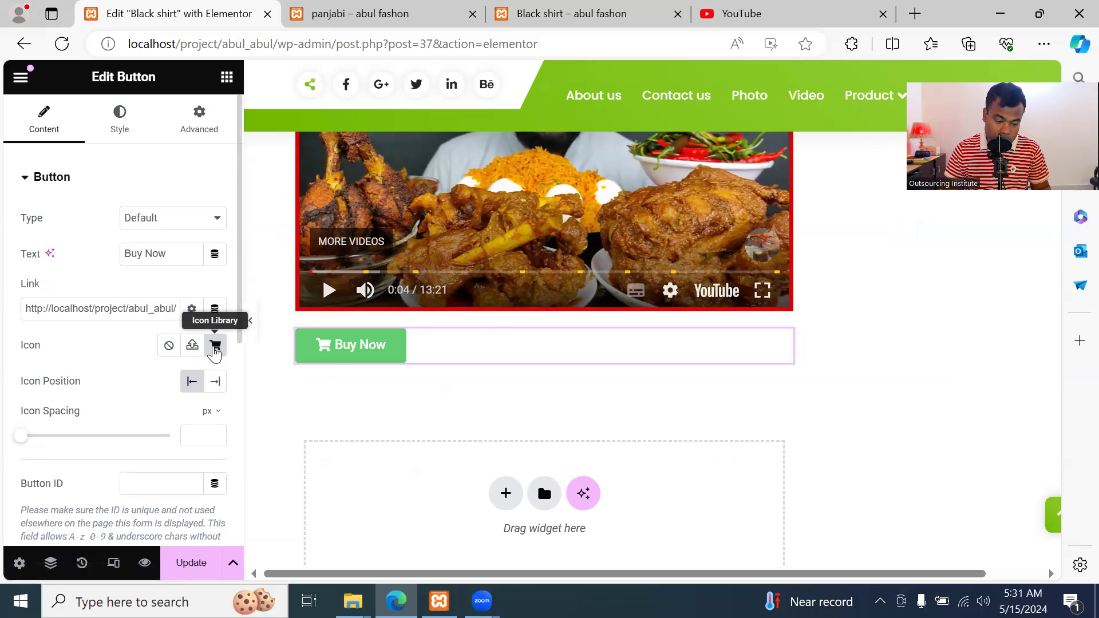
Reopen the icon library, search it for "hand" and clear the filter
click(214, 346)
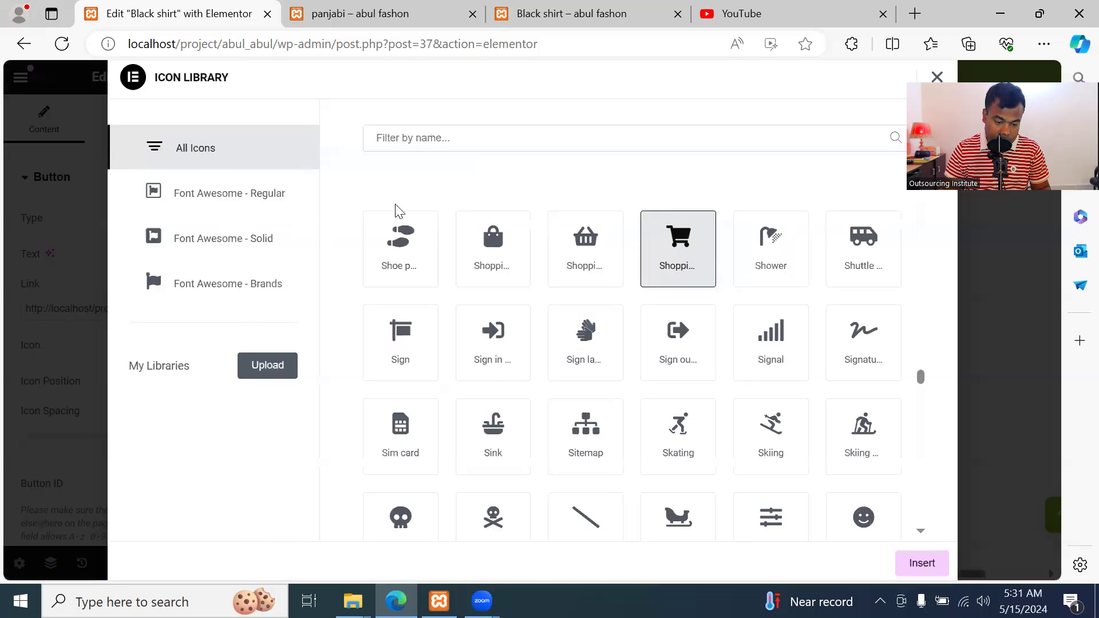
click(469, 133)
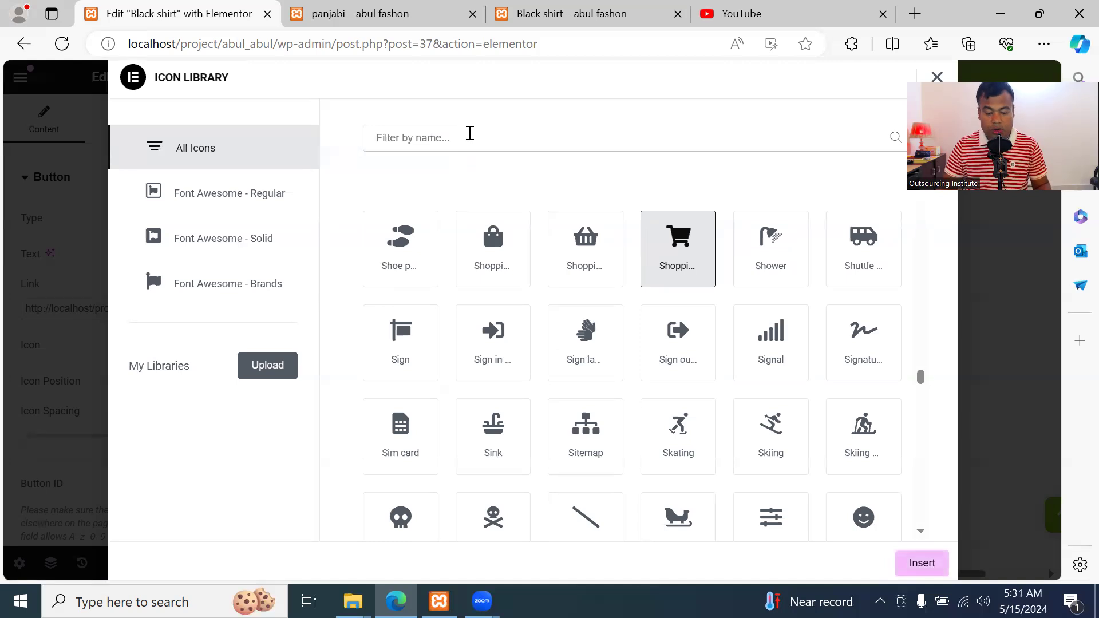
text(hand)
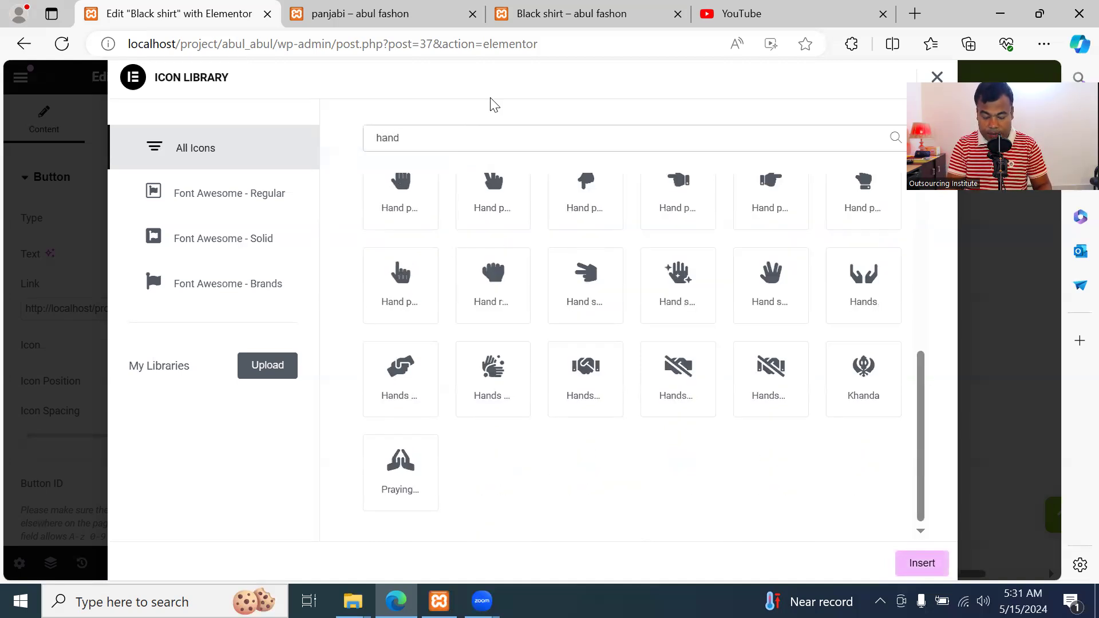
key(BackSpace)
key(BackSpace)
key(BackSpace)
key(BackSpace)
Search the icon library for "ske" and "sk", clear the filter and close the library without inserting another icon
text(ske)
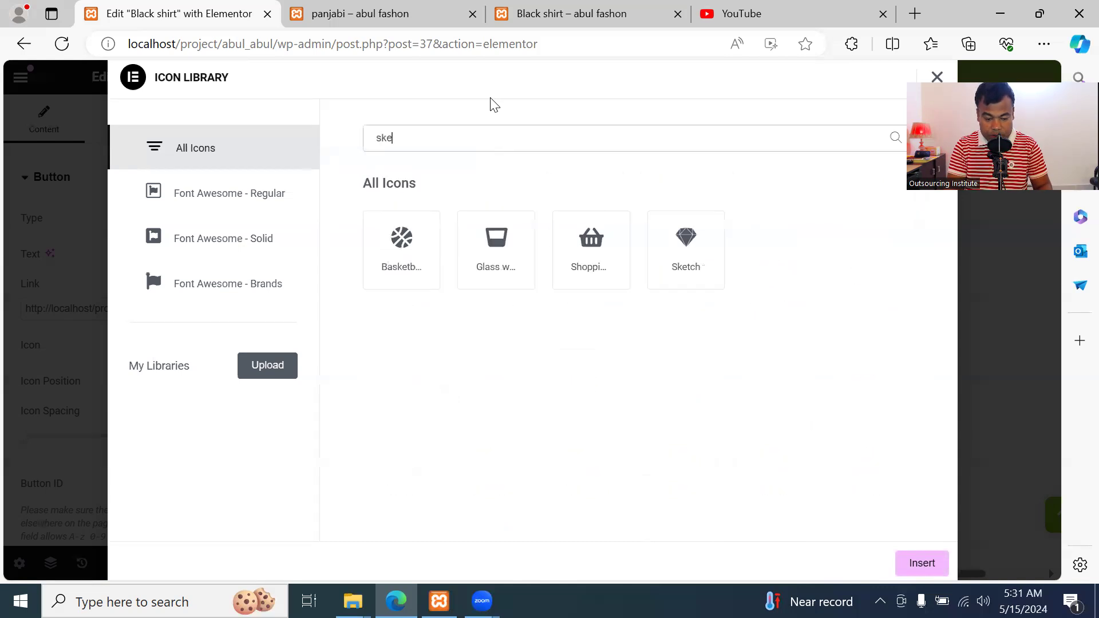
key(BackSpace)
key(BackSpace)
key(BackSpace)
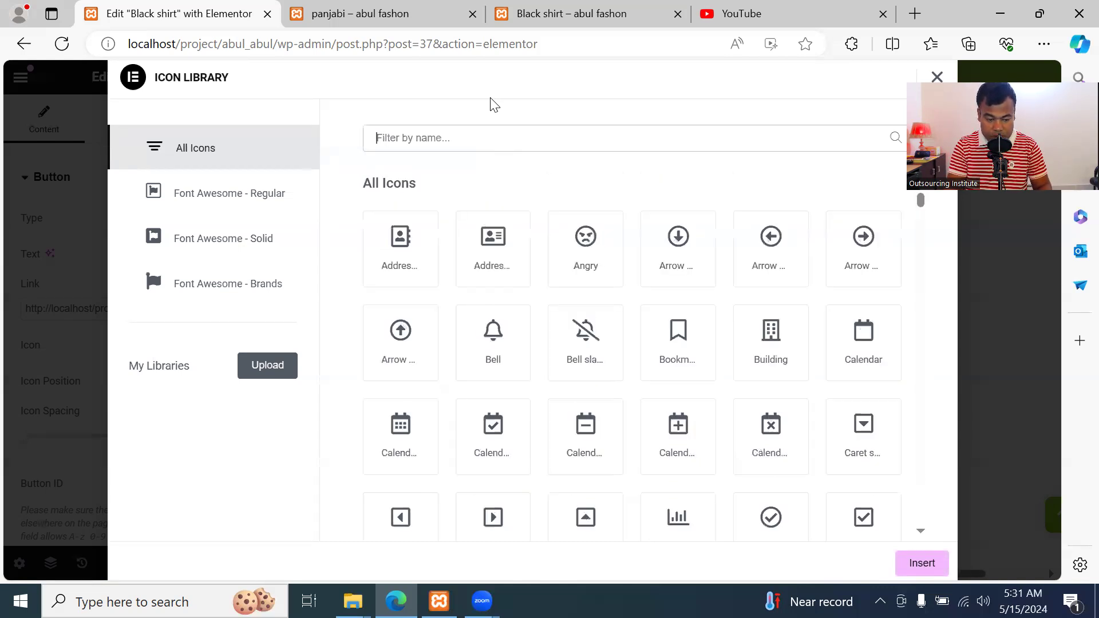
text(sk)
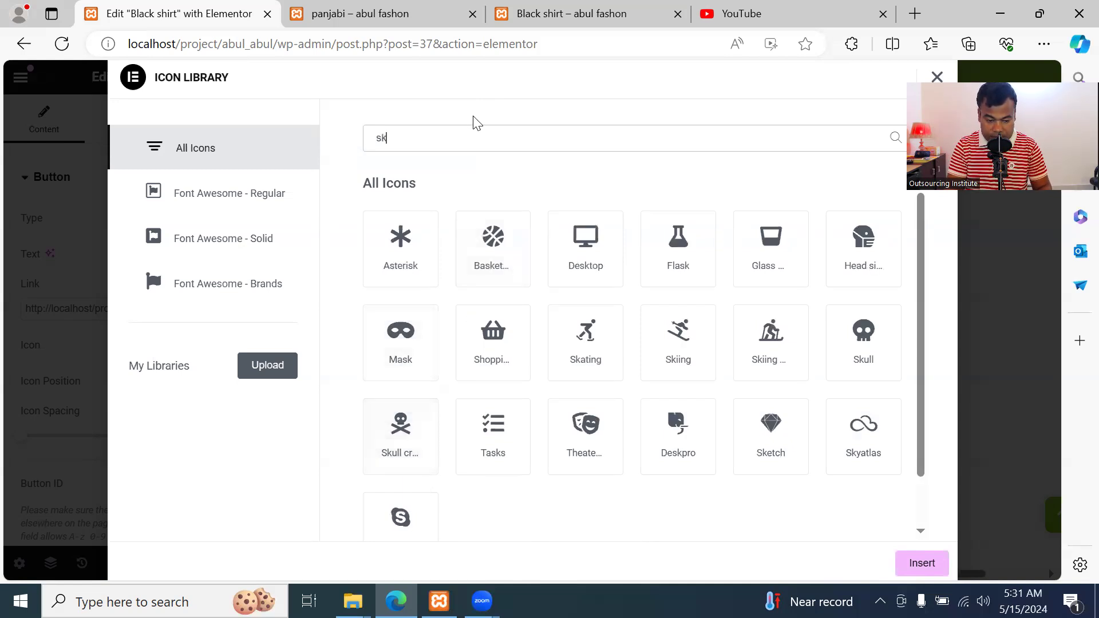
key(BackSpace)
key(BackSpace)
text(dang)
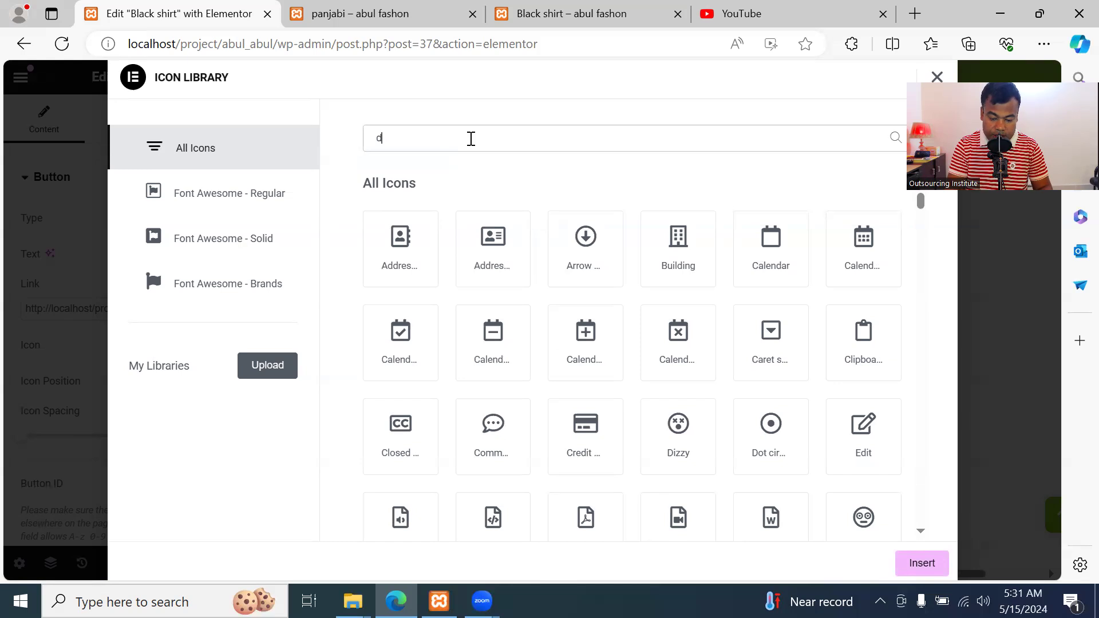
key(BackSpace)
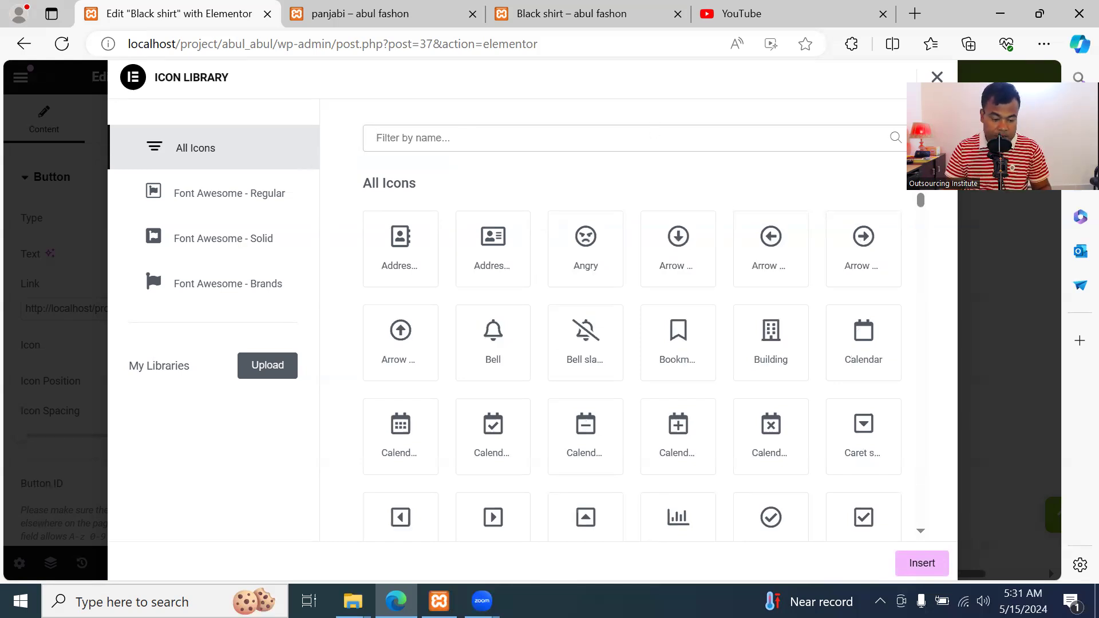
click(937, 78)
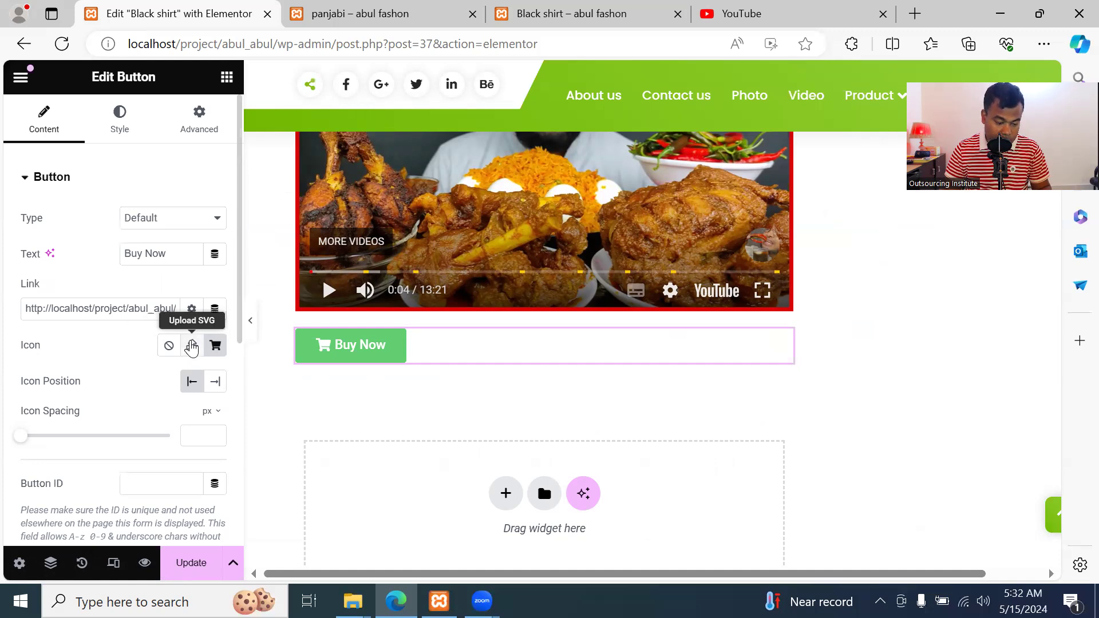
Try the SVG upload option for the button's icon and dismiss its dialog
click(191, 346)
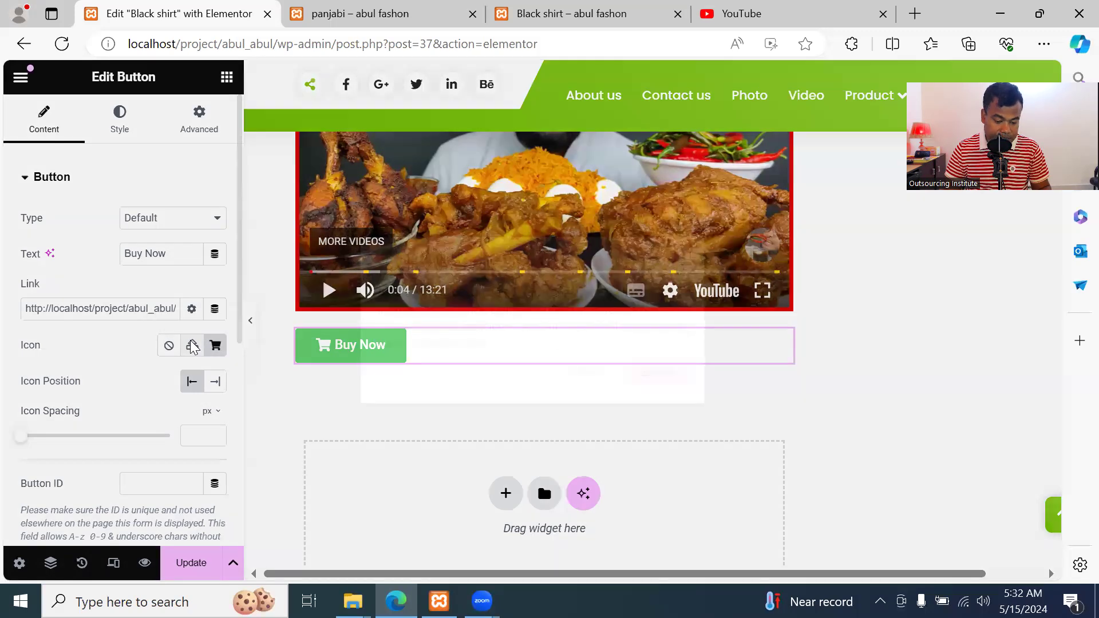
click(576, 377)
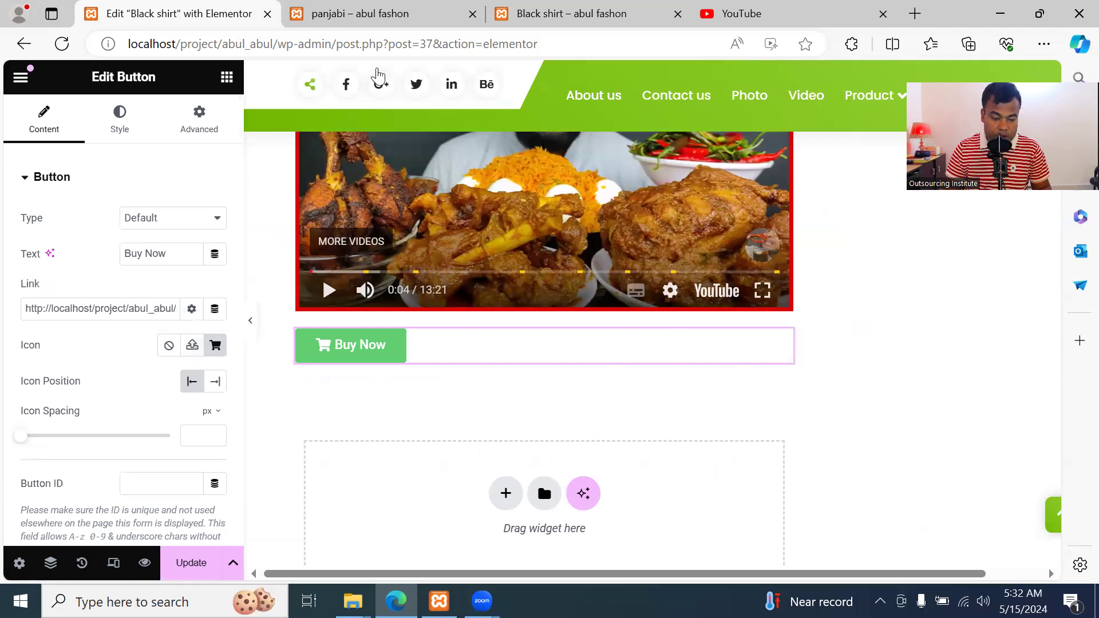
Open google.com in a new browser tab and search for "svg icon free"
click(911, 14)
text(google.com)
key(Return)
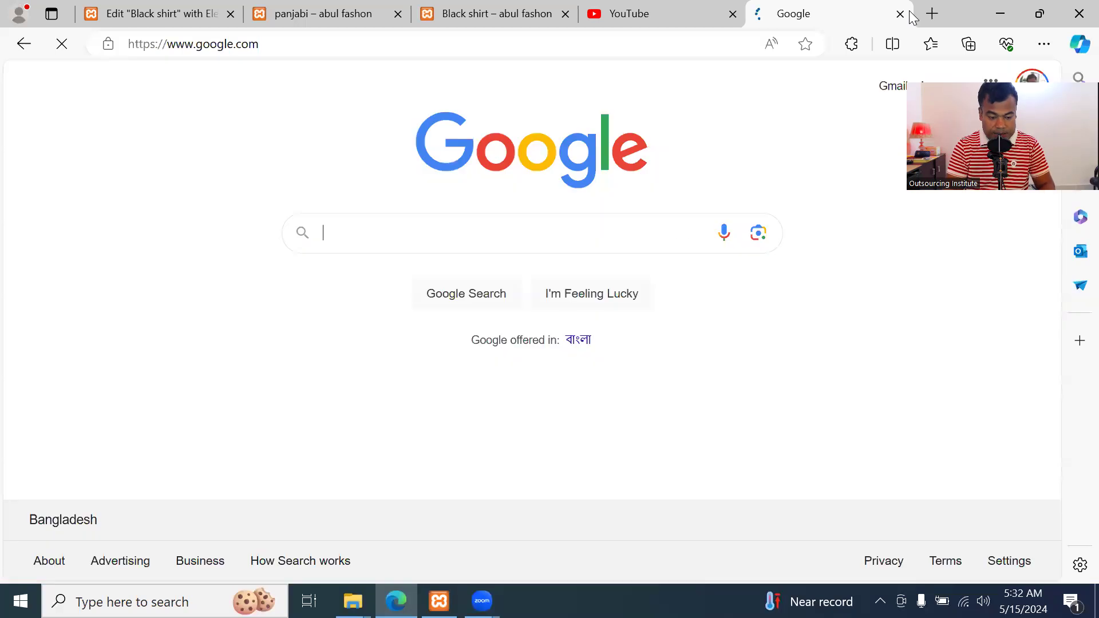
text(svg icon)
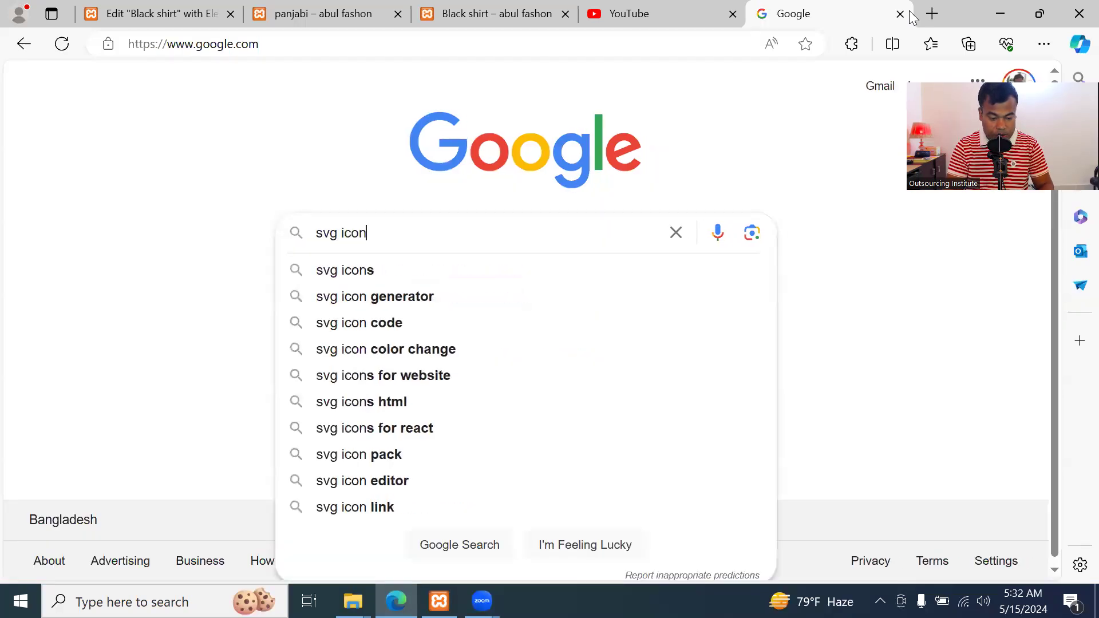
text( free)
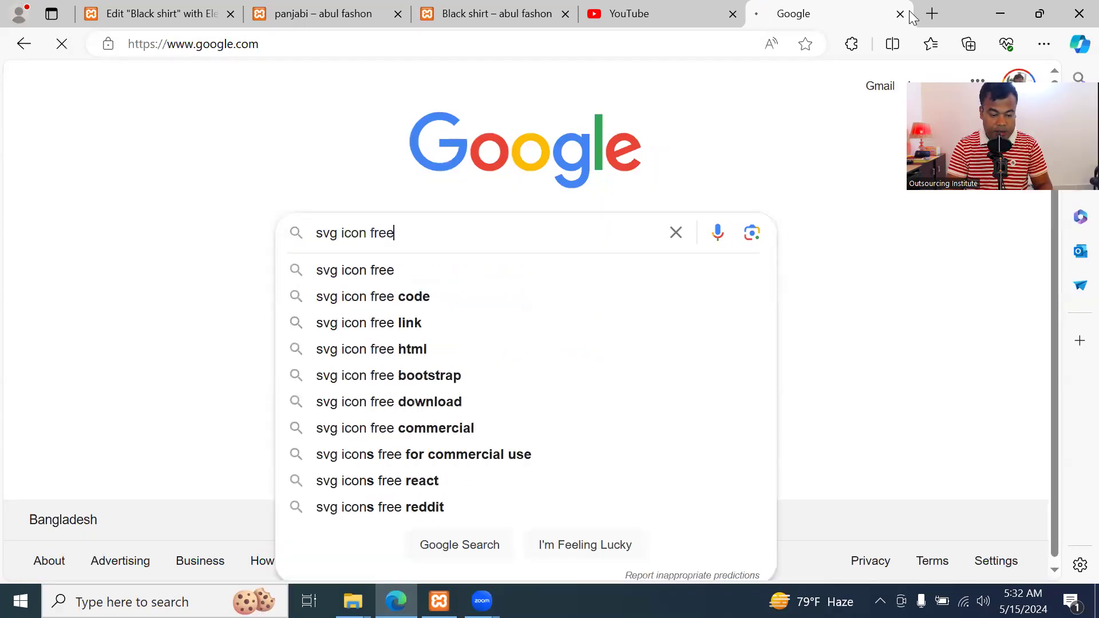
key(Return)
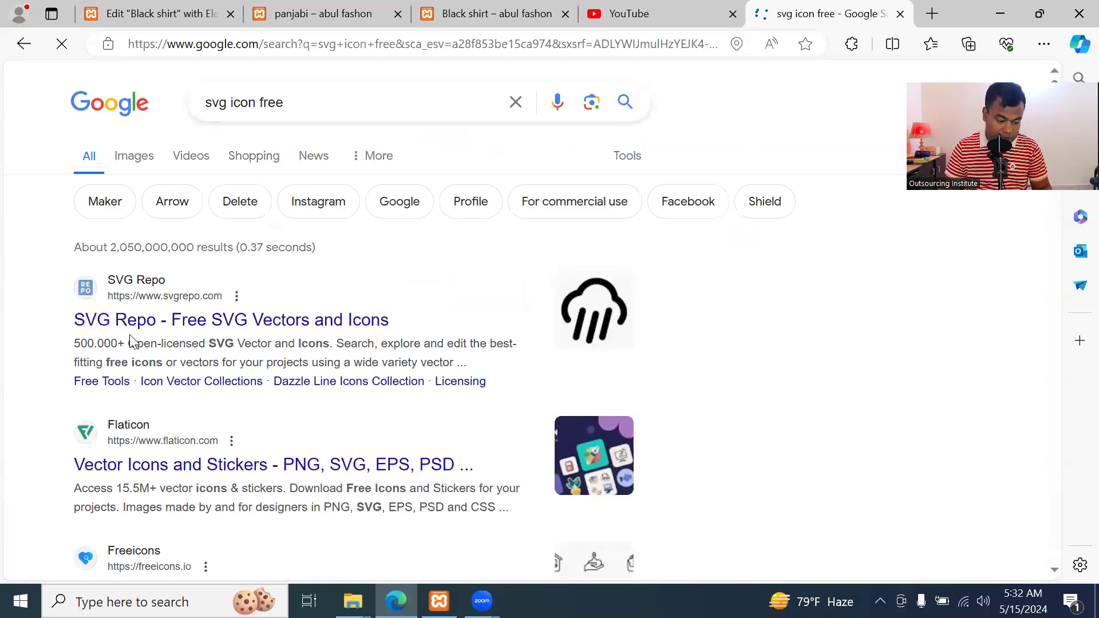
Open the SVG Repo site from the search results and examine its vector collections and search area
click(346, 323)
scroll(621, 316, down, 4)
scroll(629, 355, down, 7)
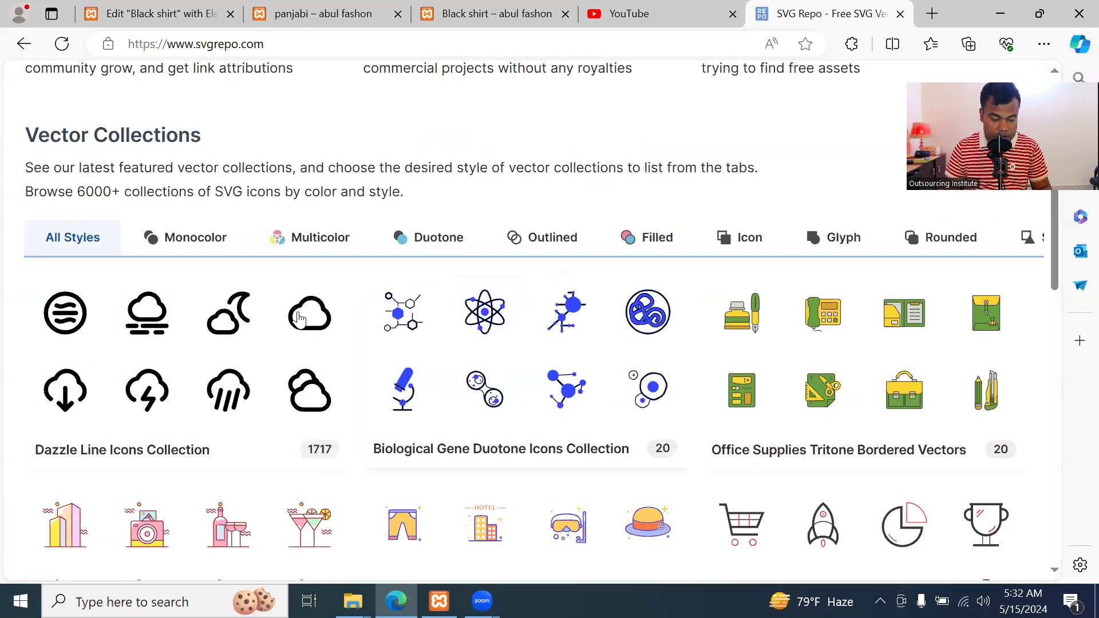
scroll(662, 361, down, 5)
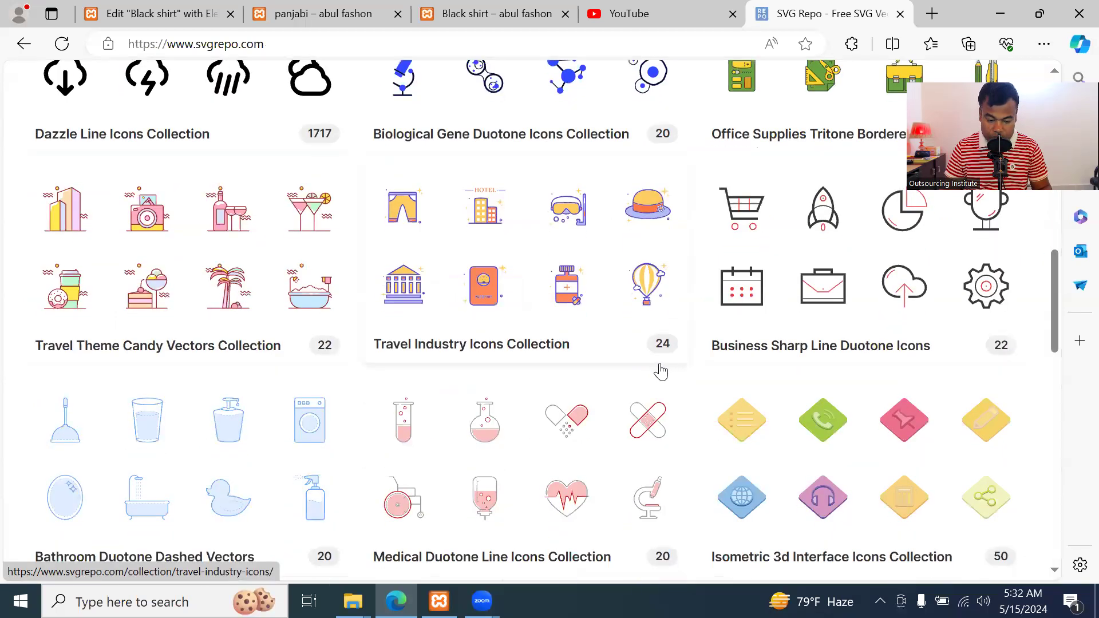
scroll(572, 395, down, 7)
scroll(358, 292, down, 3)
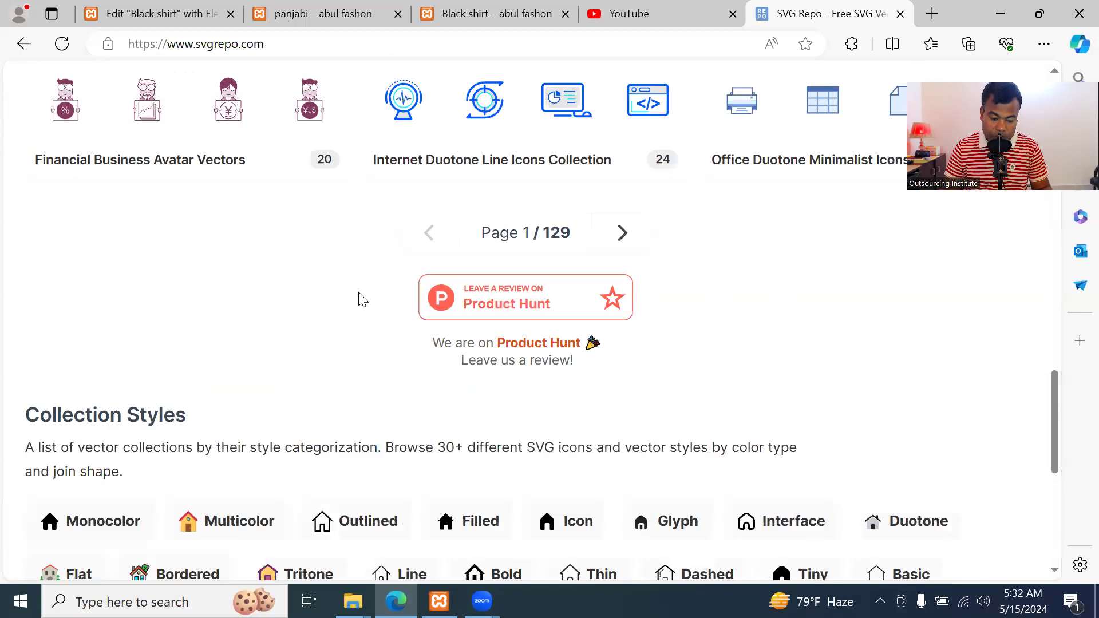
scroll(360, 299, up, 14)
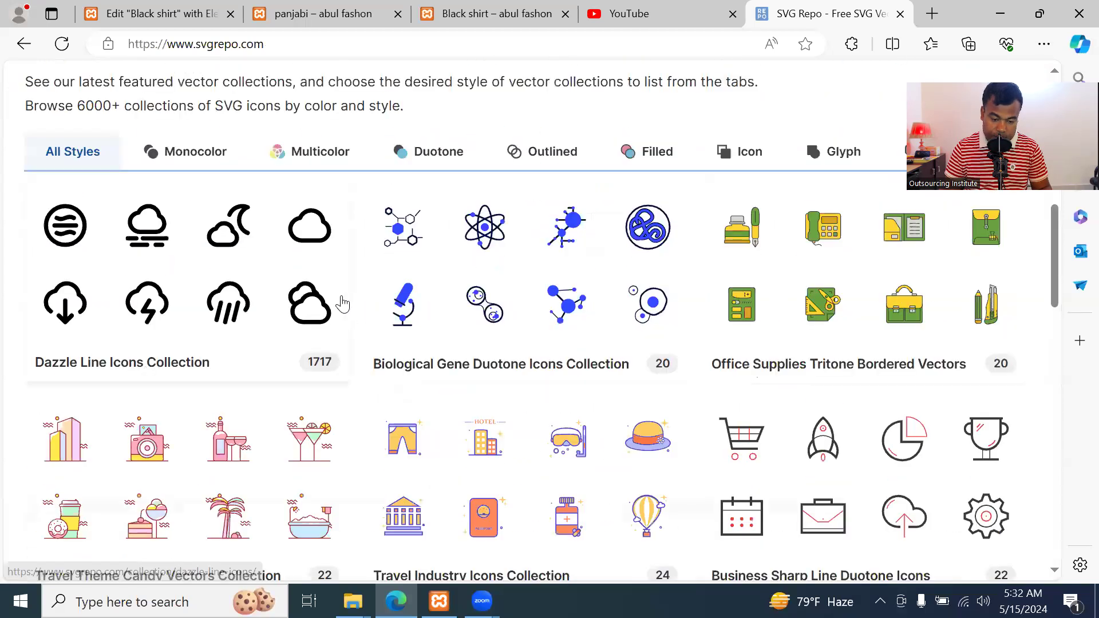
scroll(342, 303, up, 5)
scroll(331, 293, up, 4)
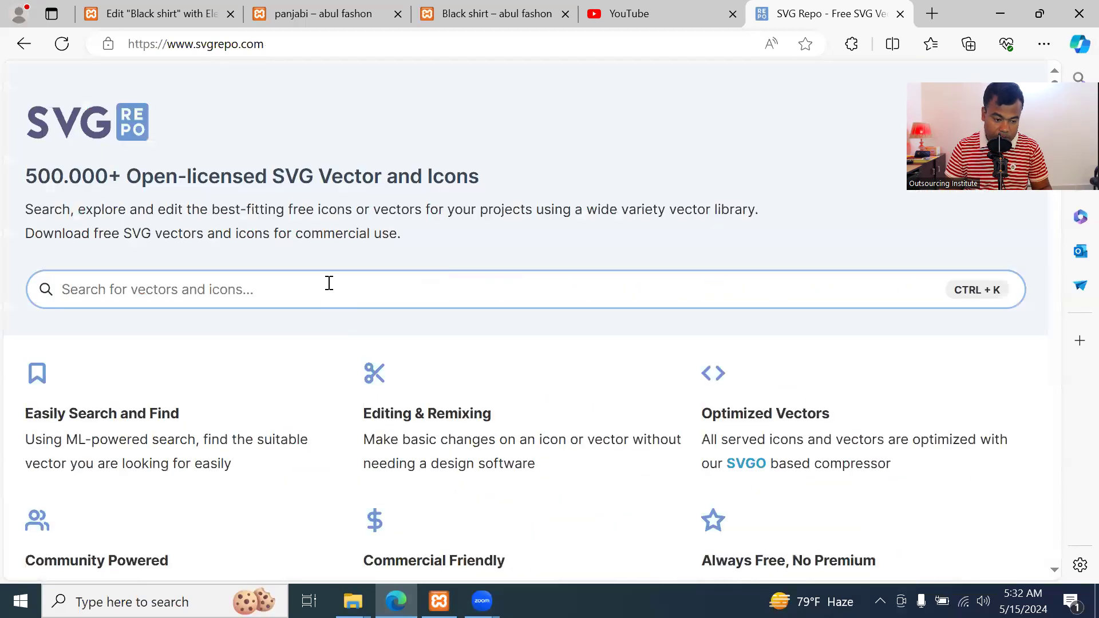
Return to the Google results, search for "svg icon for doctor" and look through the image results
click(20, 46)
click(381, 103)
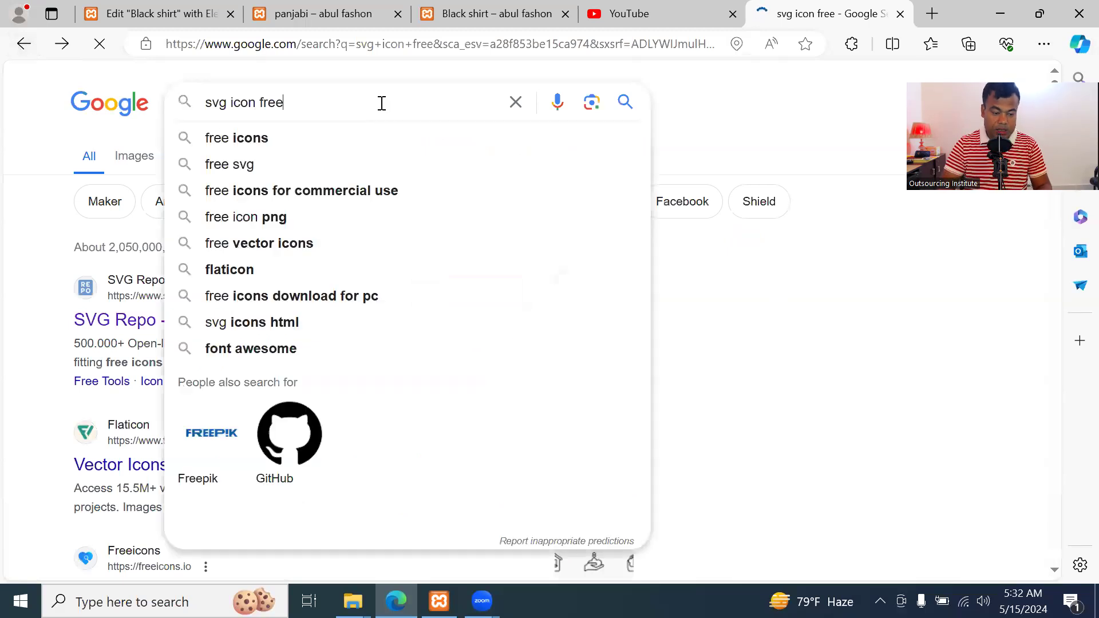
key(BackSpace)
key(BackSpace)
key(BackSpace)
text(or h)
key(BackSpace)
text(do)
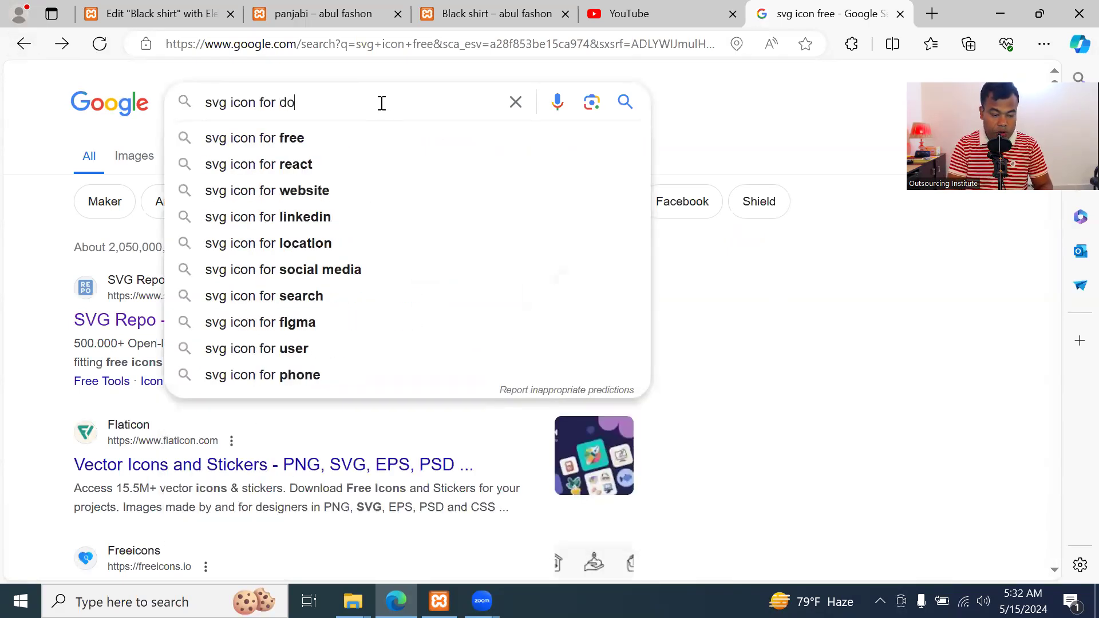
text(ctor)
key(Return)
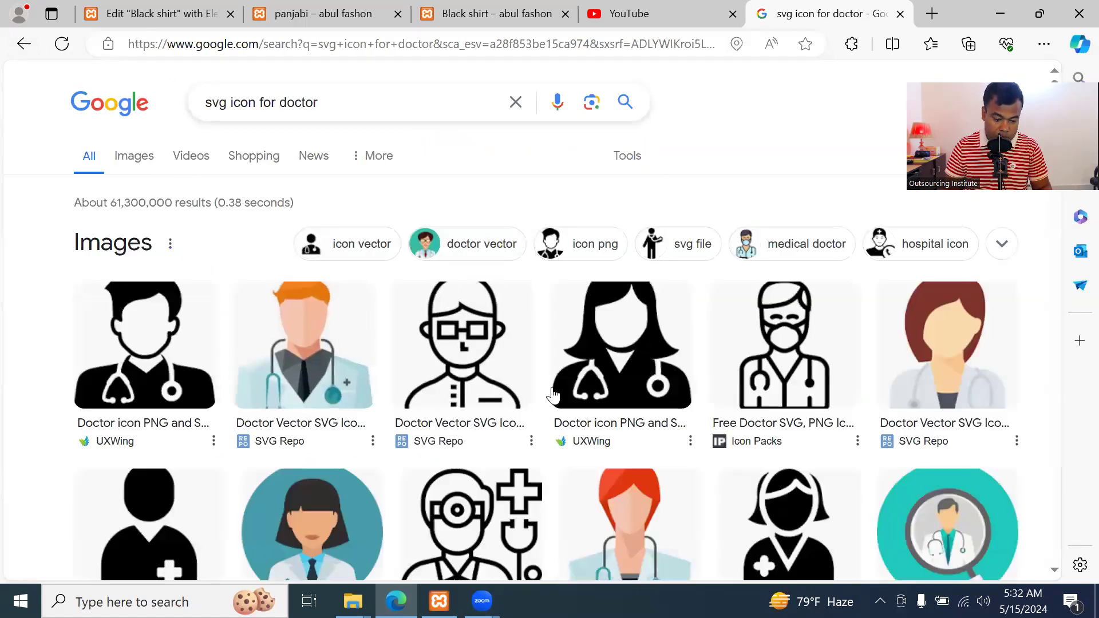
scroll(545, 398, down, 6)
scroll(545, 395, up, 4)
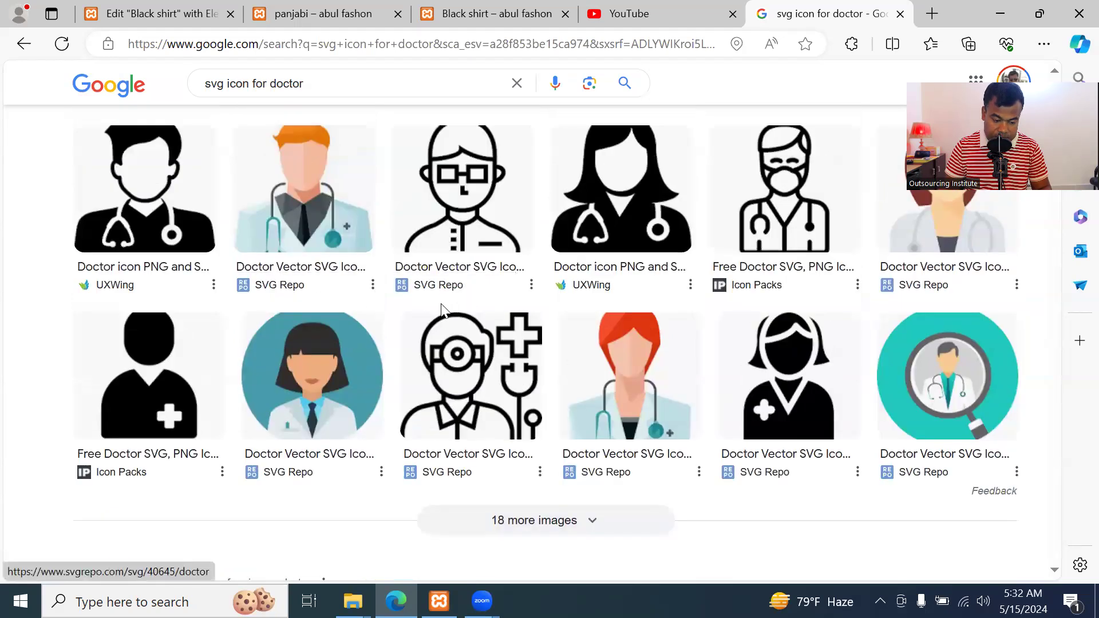
Open the UXWing doctor icon page from the image results and examine its PNG and SVG download options
click(167, 229)
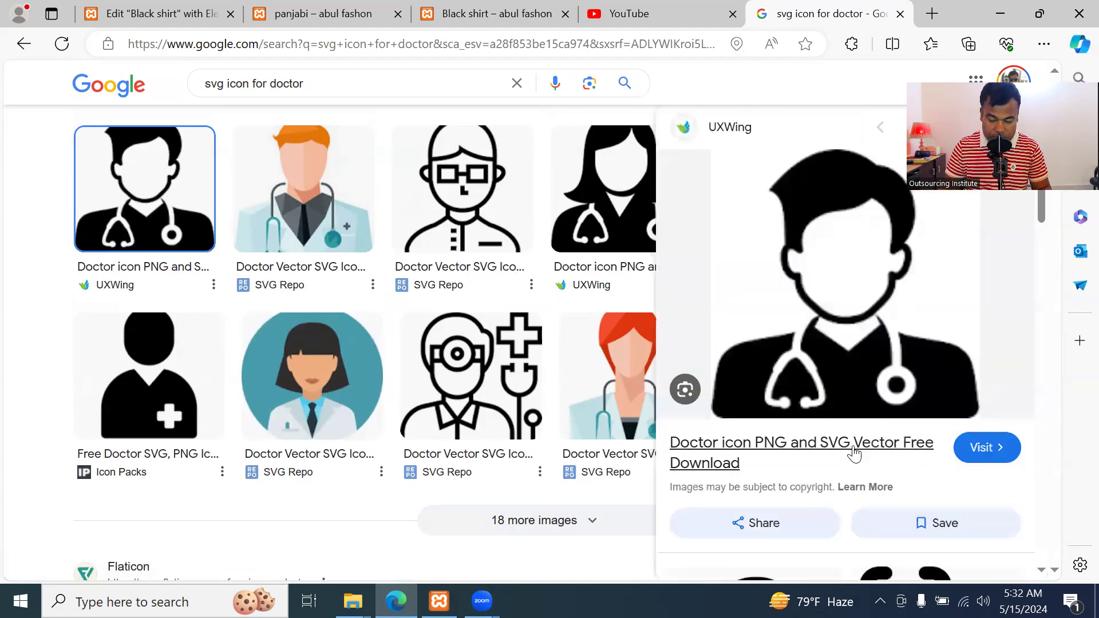
click(822, 449)
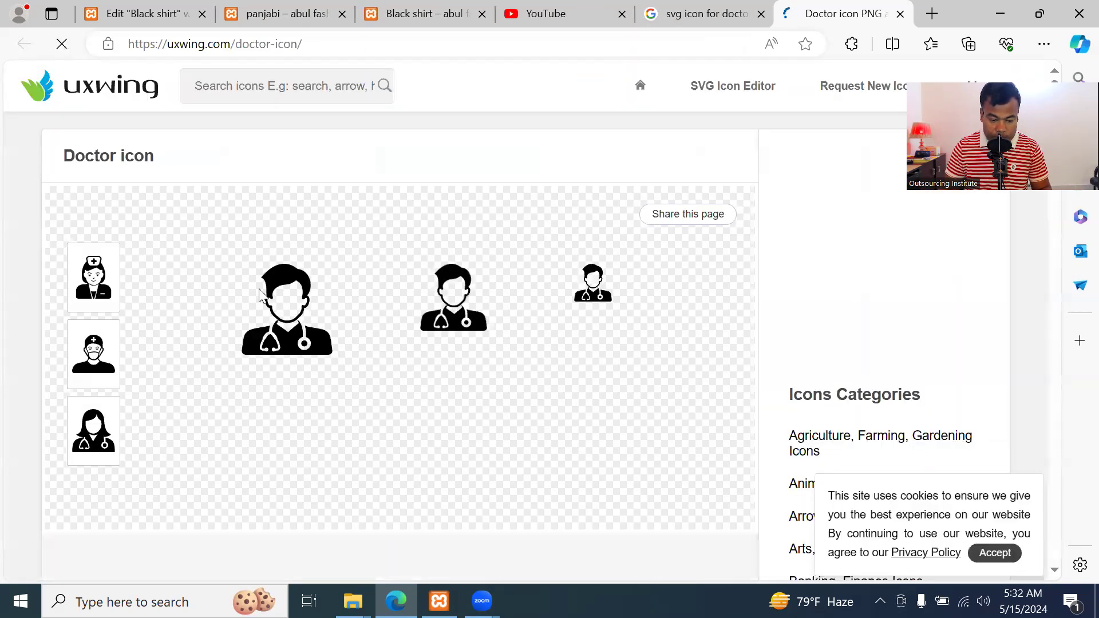
scroll(374, 349, down, 6)
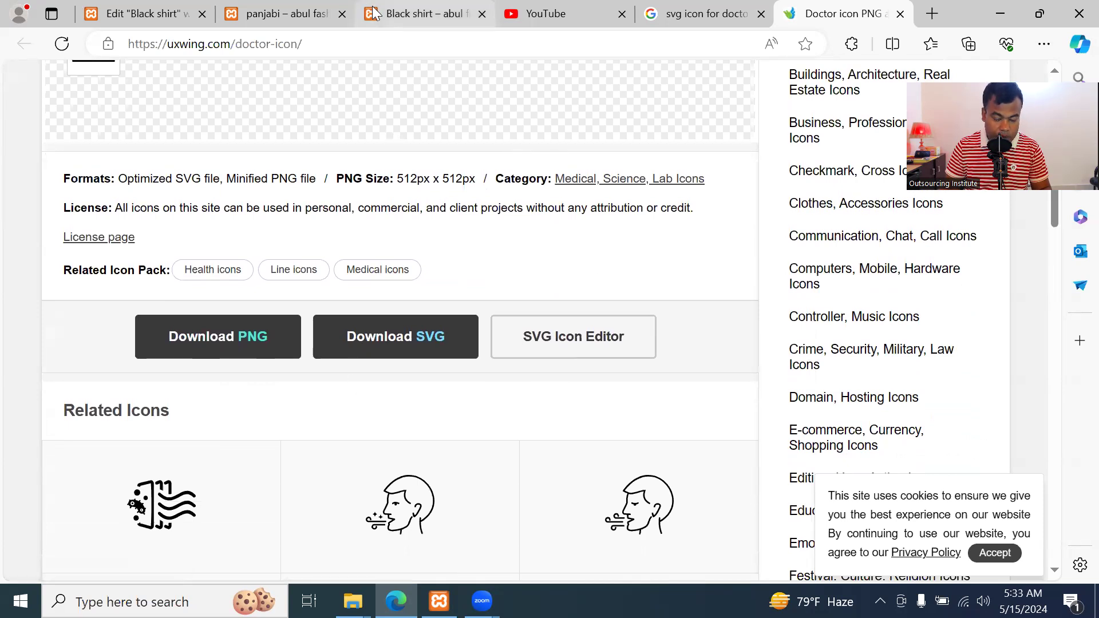
Return to the Elementor editor of the Black shirt page, with the Buy Now button's content settings showing
click(397, 11)
click(284, 11)
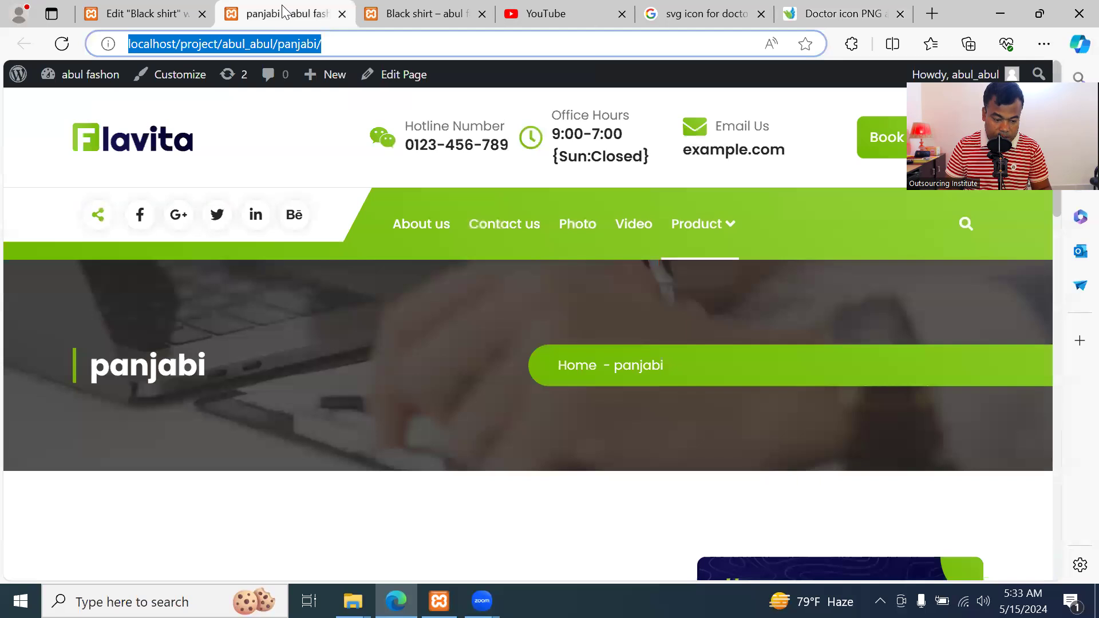
click(555, 20)
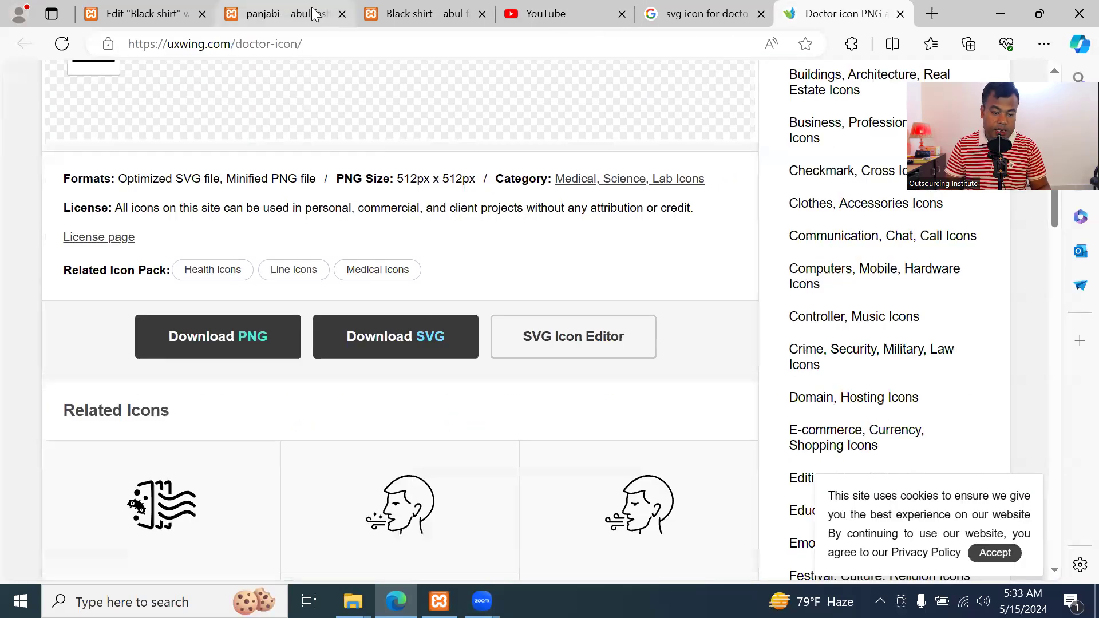
click(312, 8)
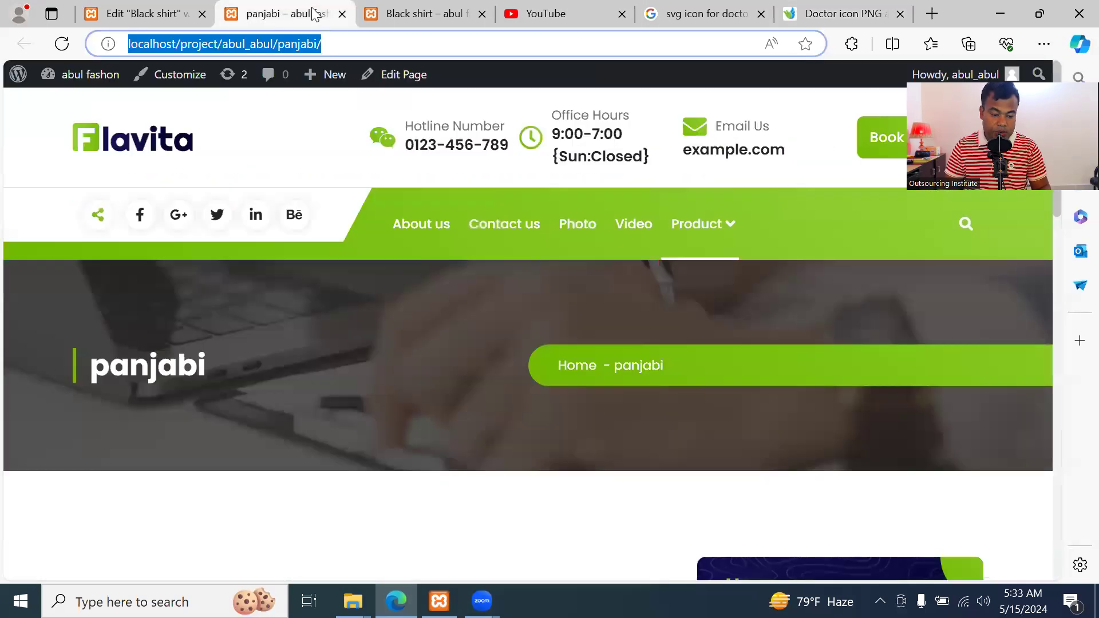
click(172, 10)
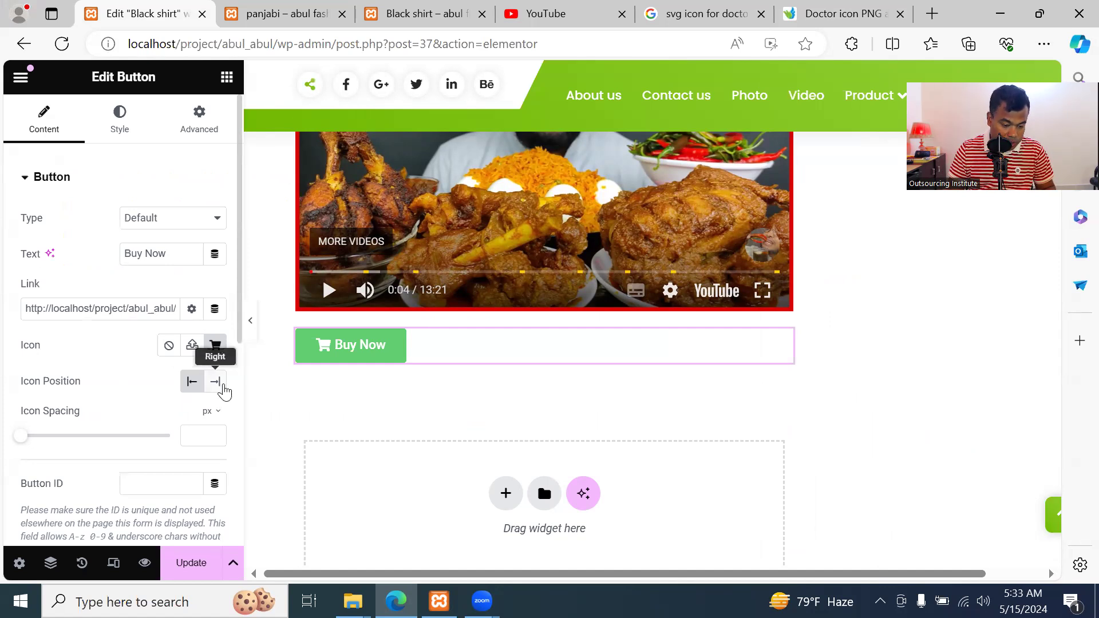
Try the Right icon position on the Buy Now button, restore it to Left, and set the icon spacing to 16 px
click(222, 387)
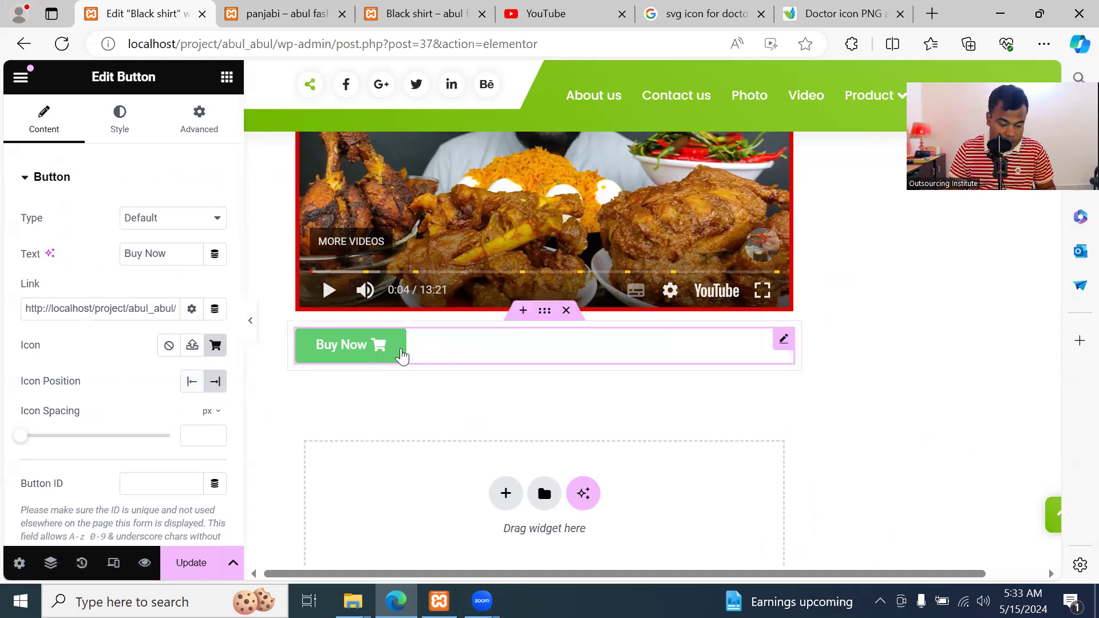
click(192, 381)
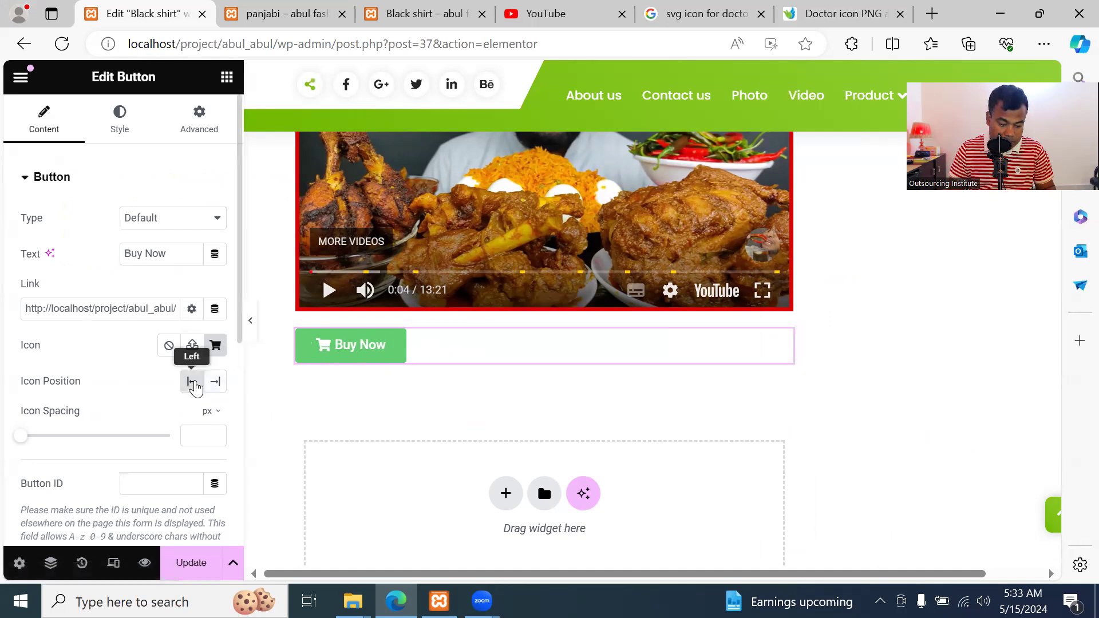
scroll(136, 410, down, 2)
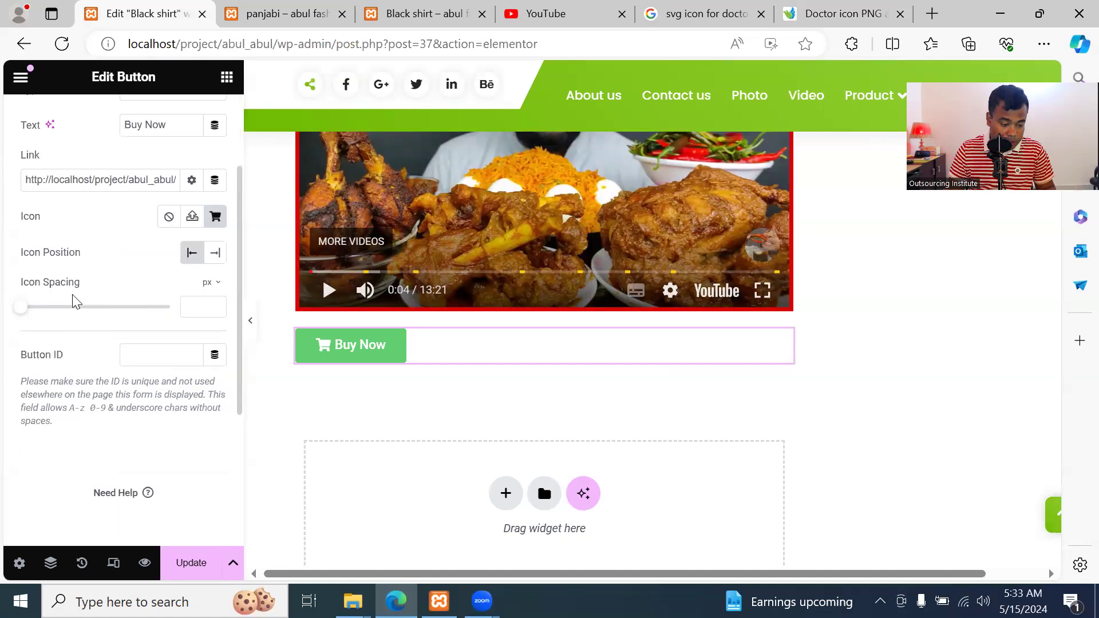
drag(22, 309, 69, 309)
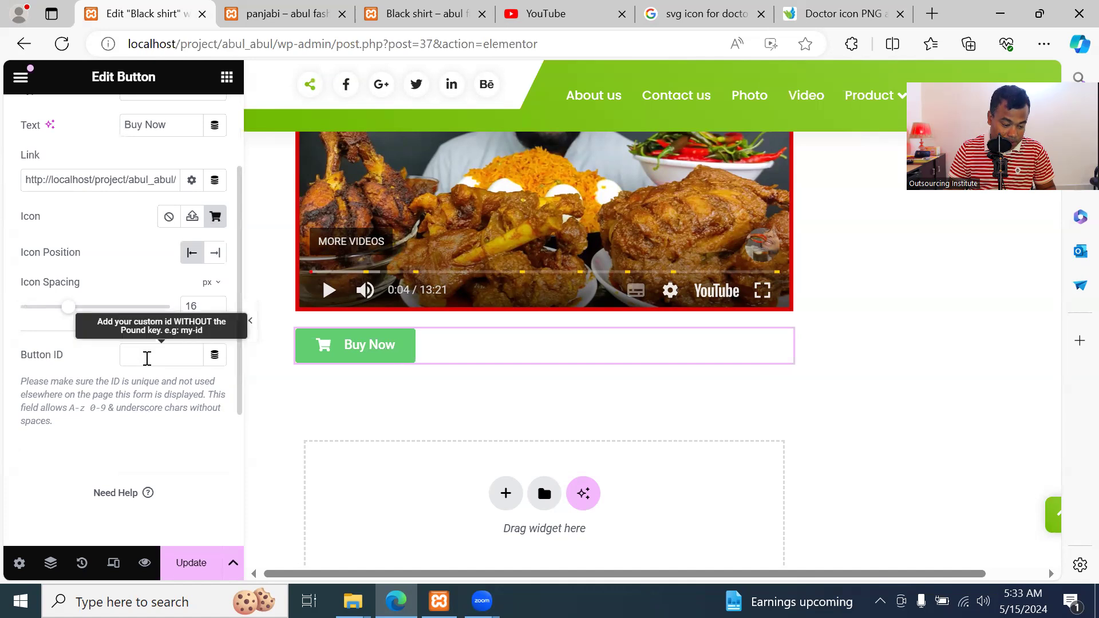
click(147, 357)
scroll(109, 426, down, 4)
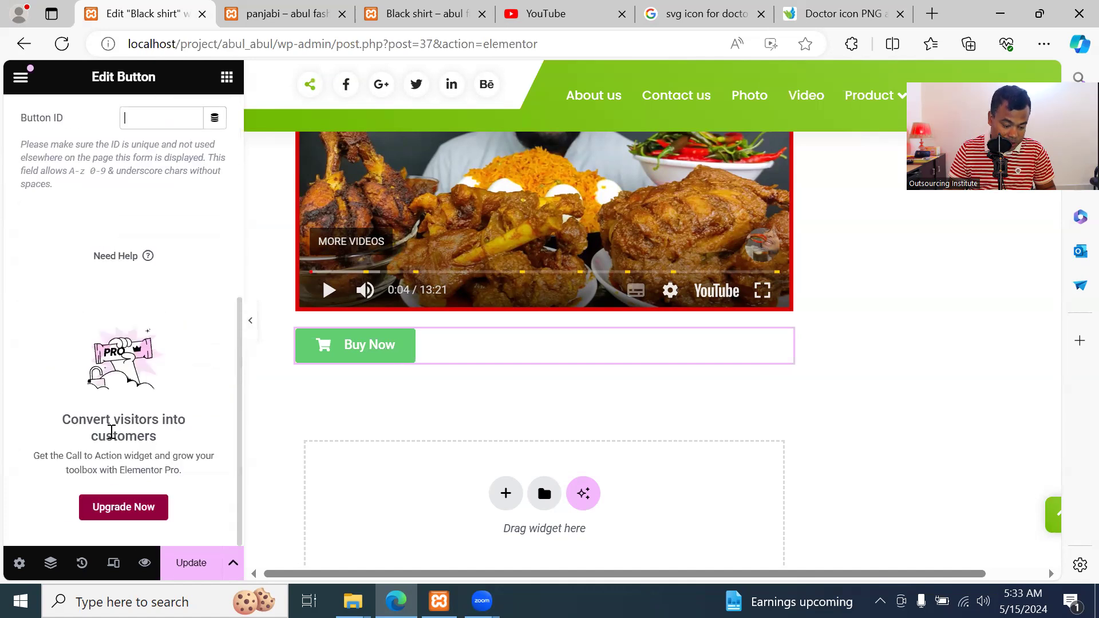
scroll(109, 312, up, 5)
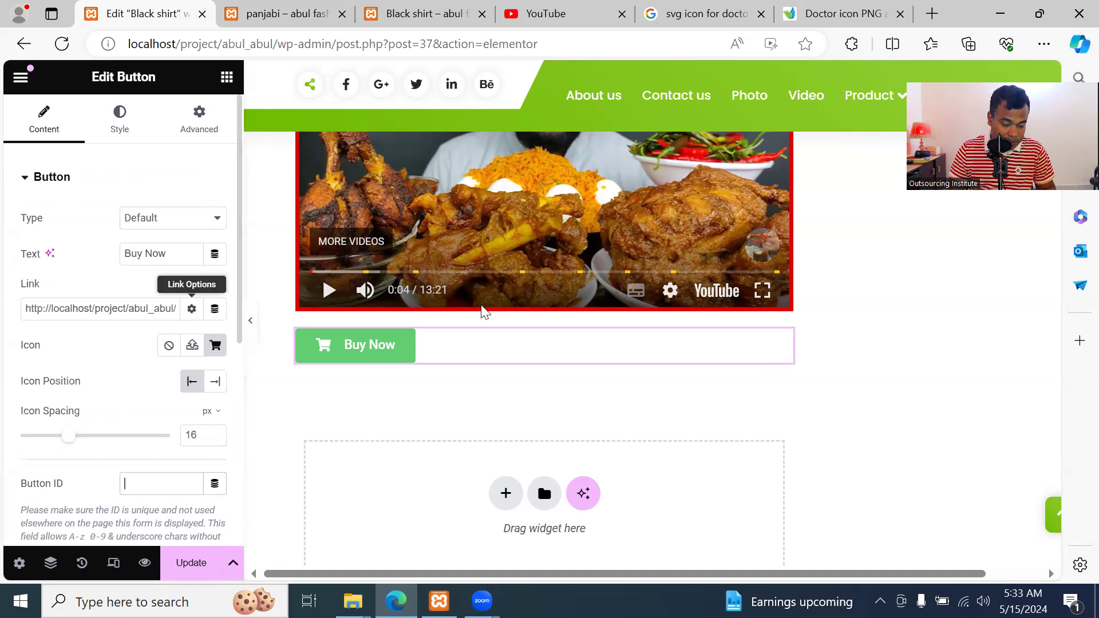
Center the Buy Now button and set its typography size to 47 px
click(120, 119)
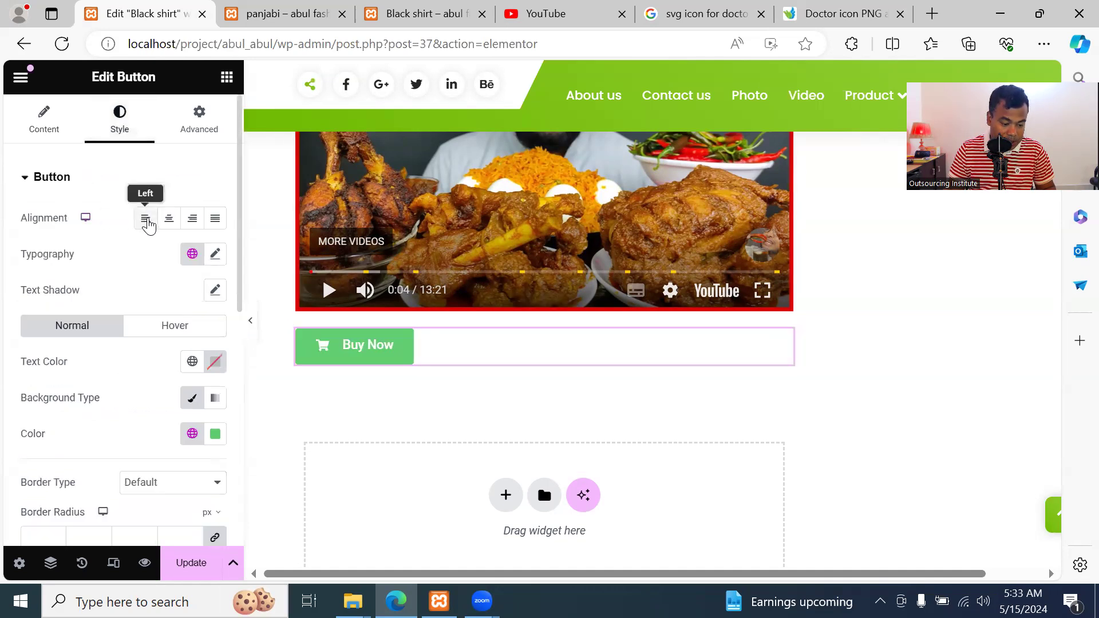
click(169, 223)
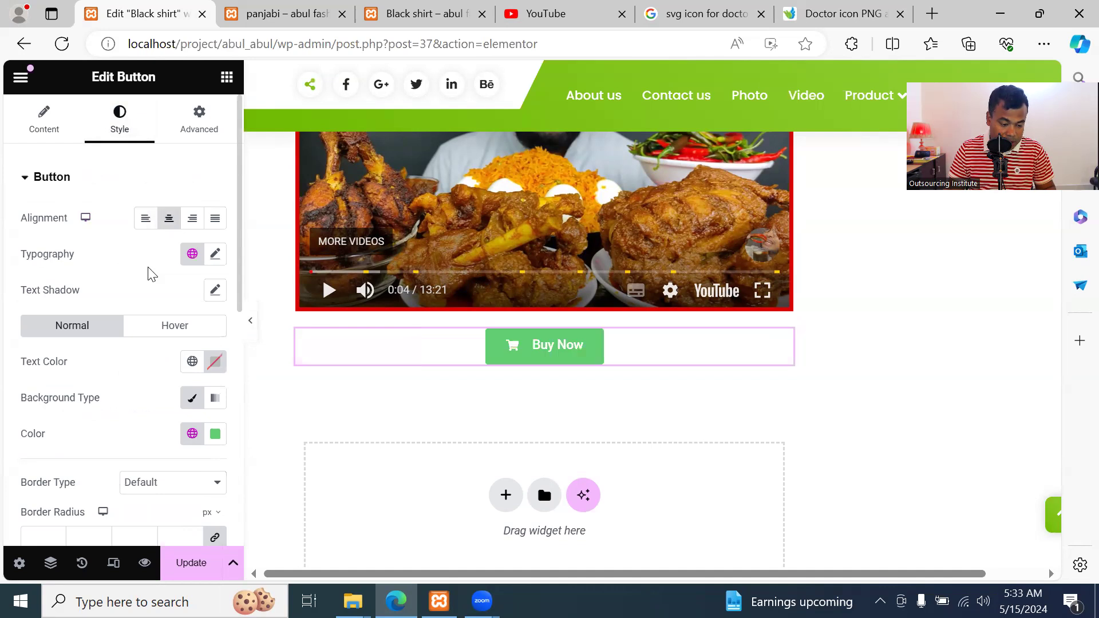
click(216, 254)
drag(37, 387, 66, 389)
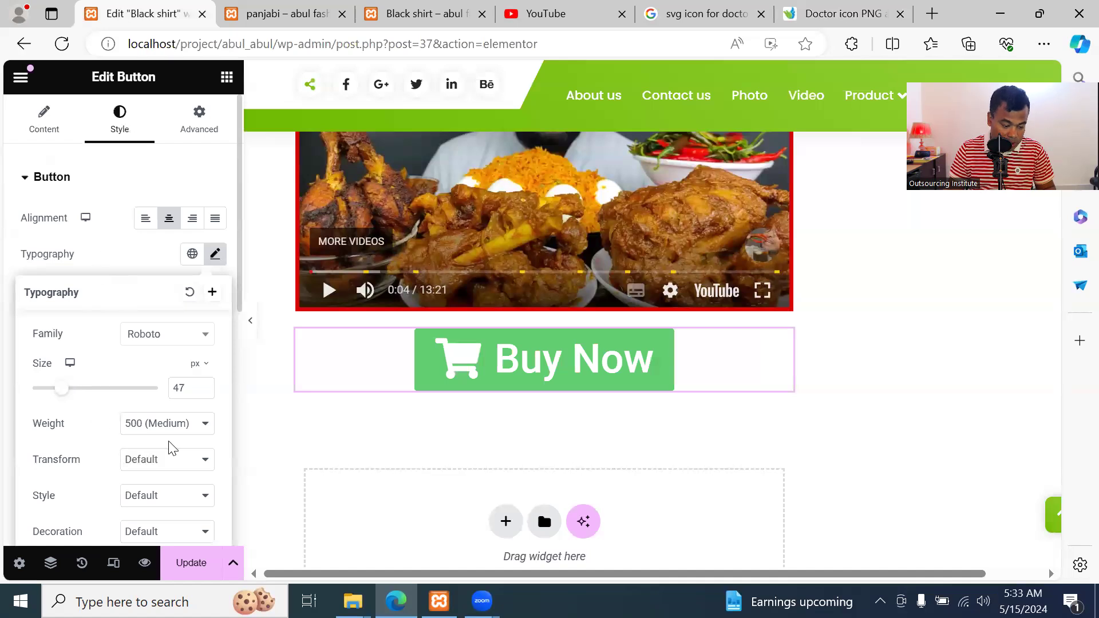
Try the 700 (Bold) and 400 (Normal) font weights on the button text and return to 500 (Medium)
scroll(172, 448, down, 2)
click(194, 303)
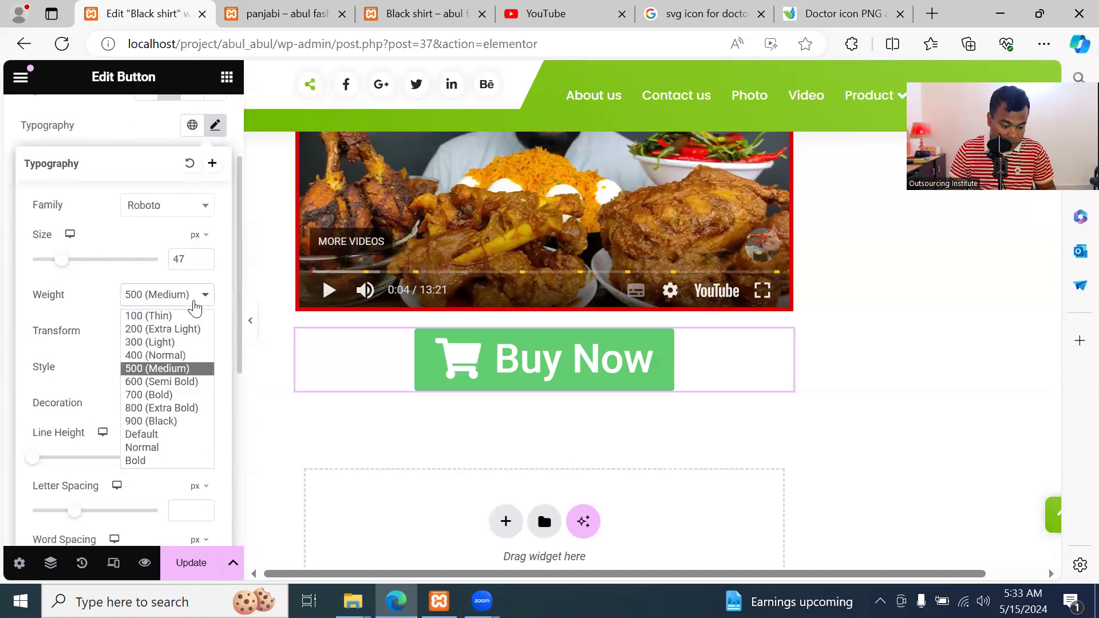
click(171, 399)
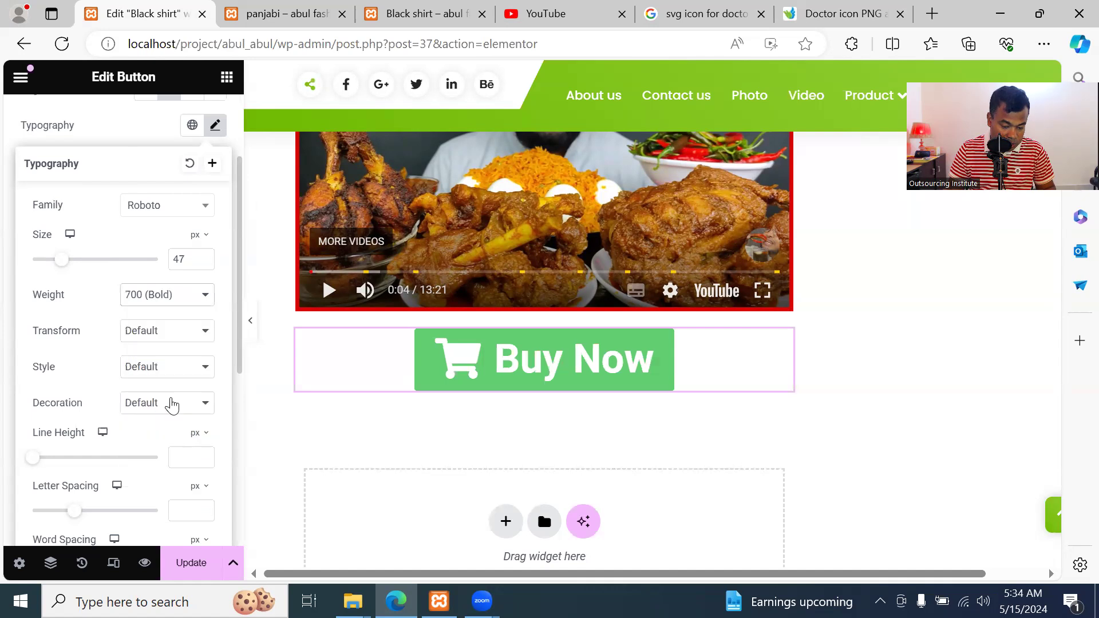
click(208, 297)
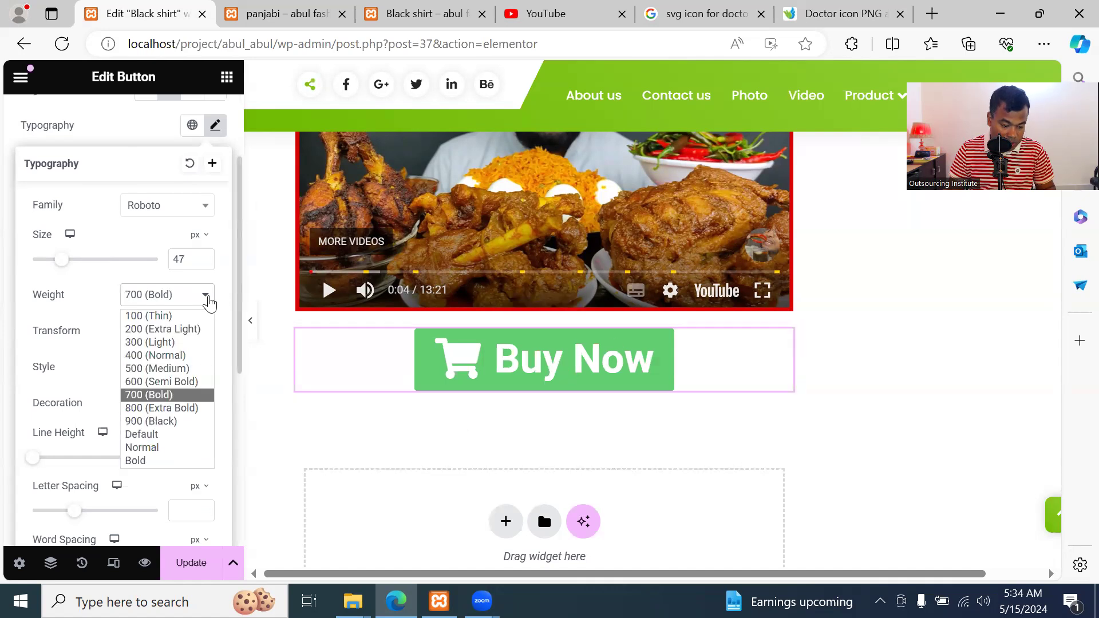
click(183, 355)
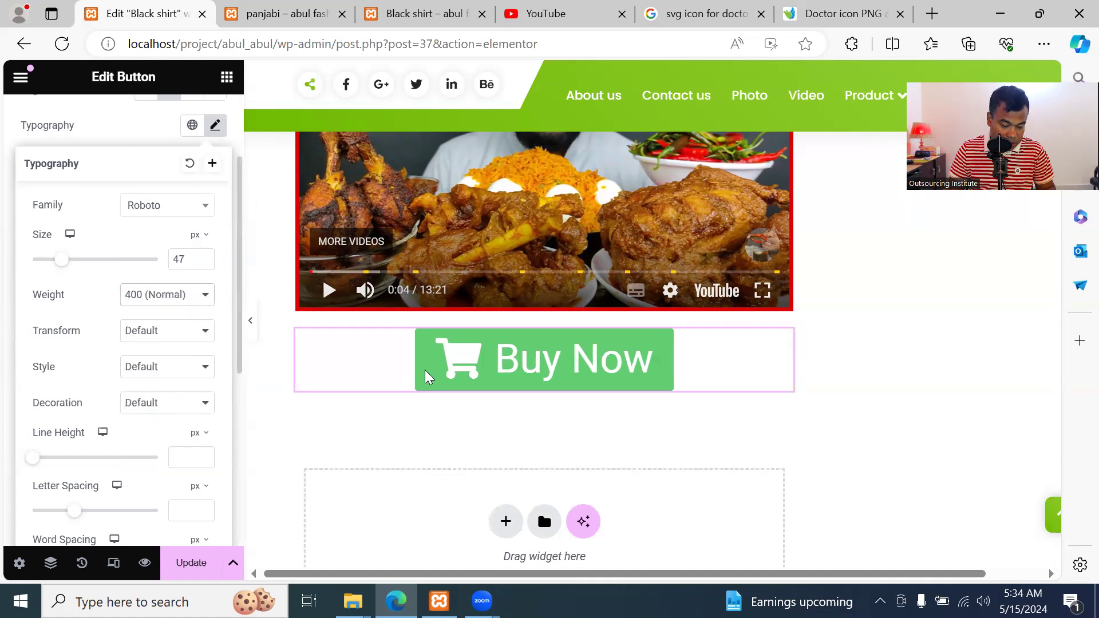
click(191, 302)
click(175, 369)
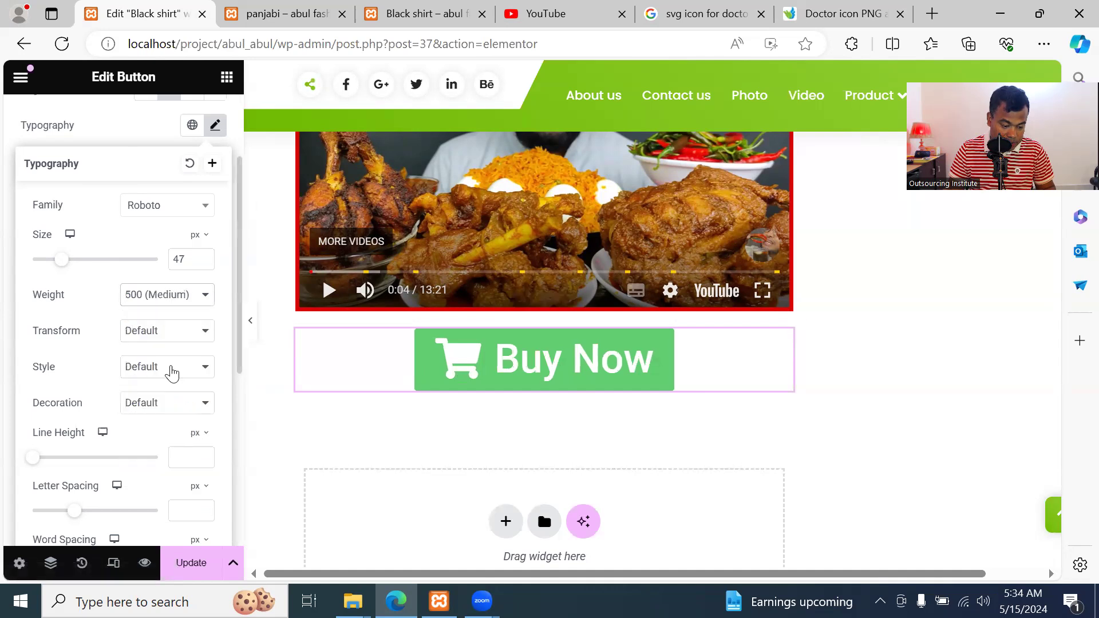
Try the Uppercase transform on the button text, then set the transform to Capitalize
click(182, 341)
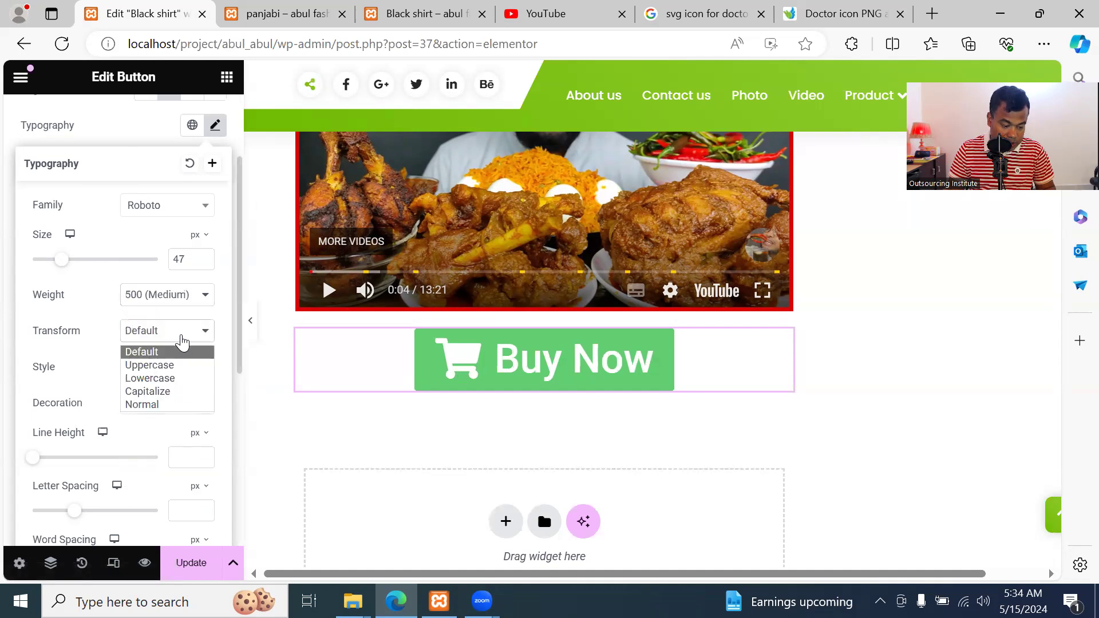
click(178, 367)
click(179, 298)
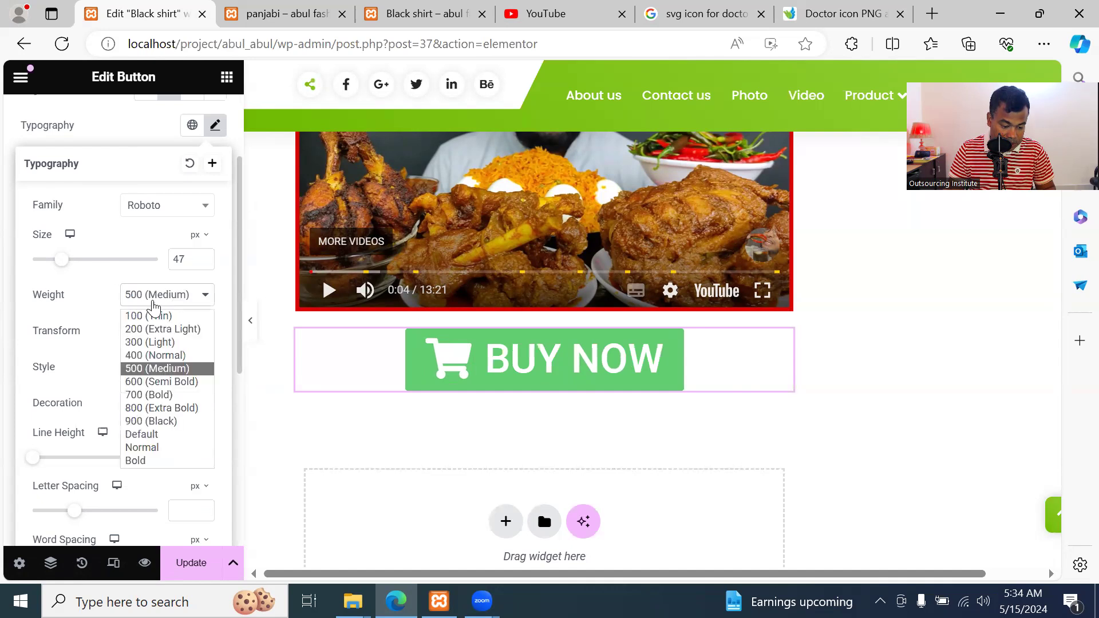
click(86, 361)
click(182, 337)
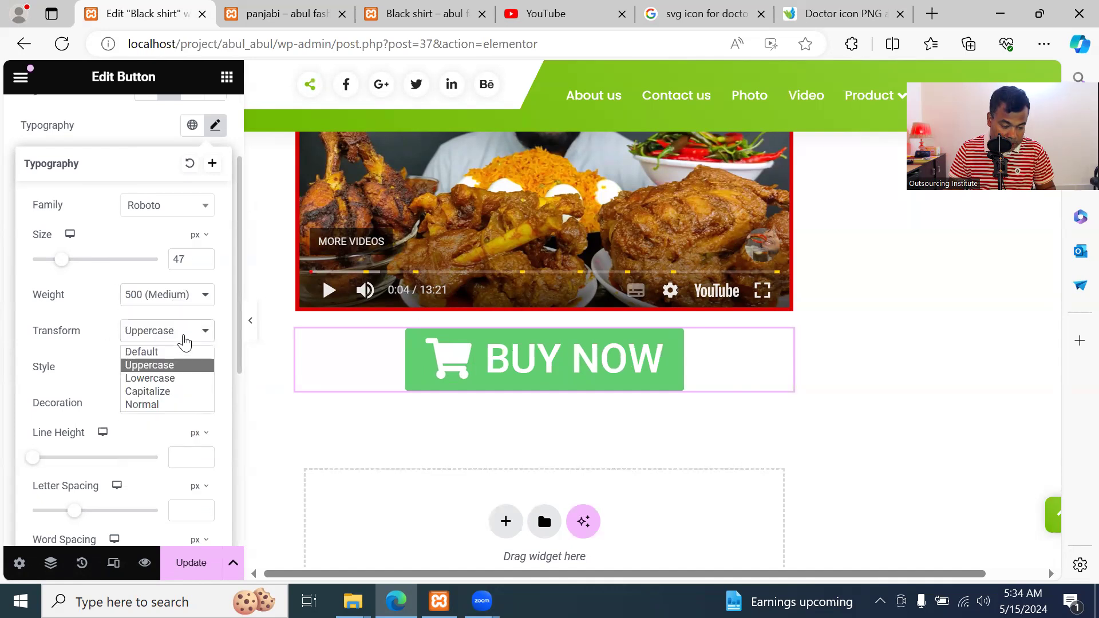
click(172, 392)
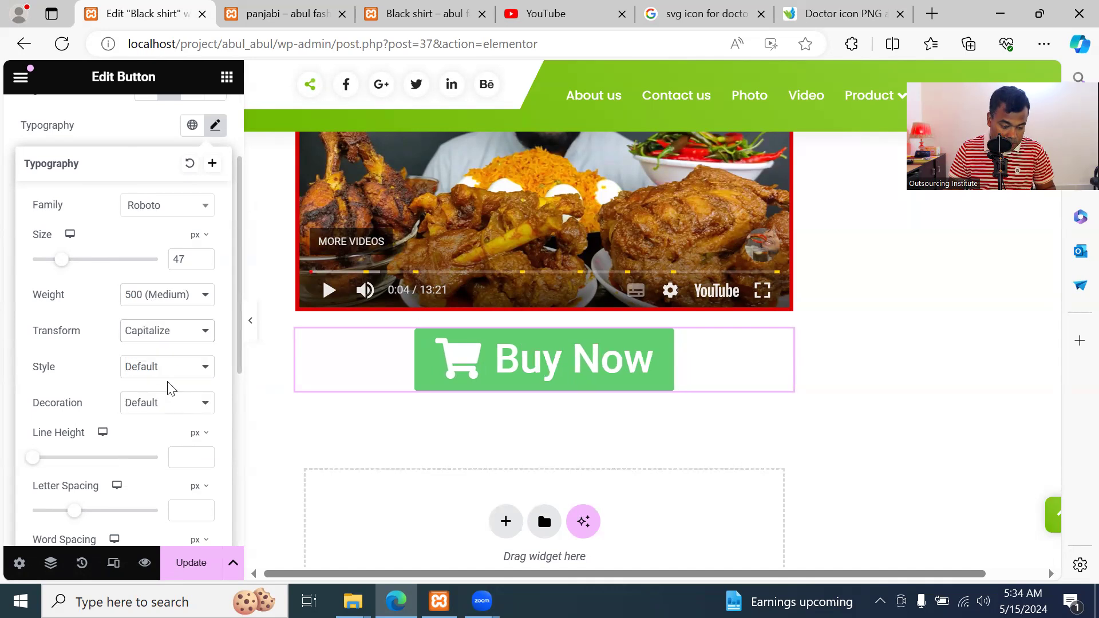
Set the button text's style to Normal, view the decoration options, and close the typography settings
click(170, 368)
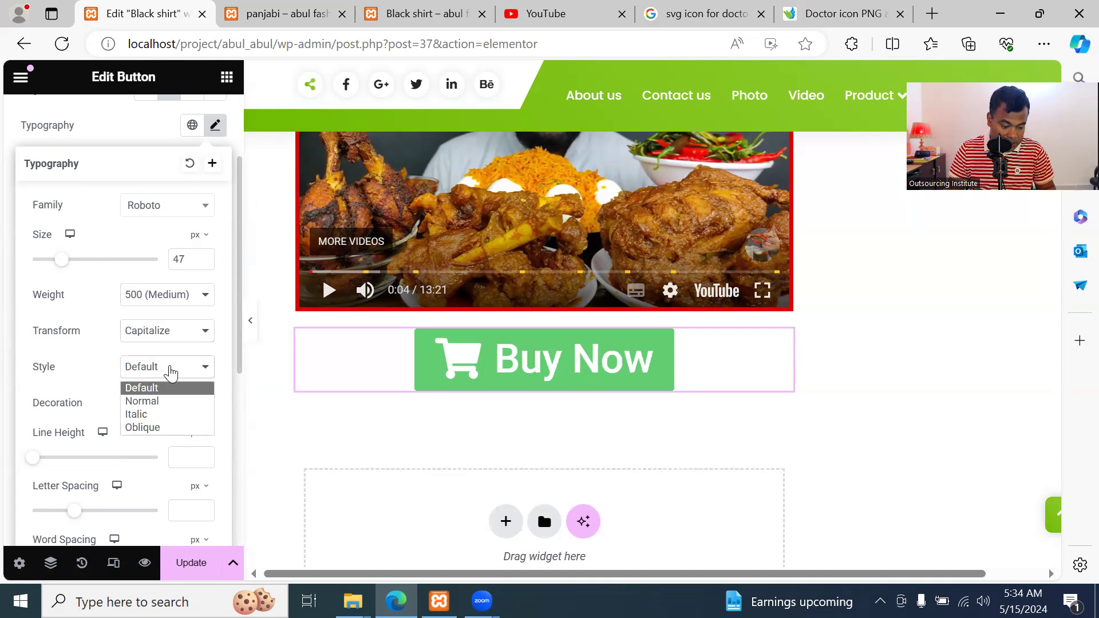
click(170, 402)
click(168, 405)
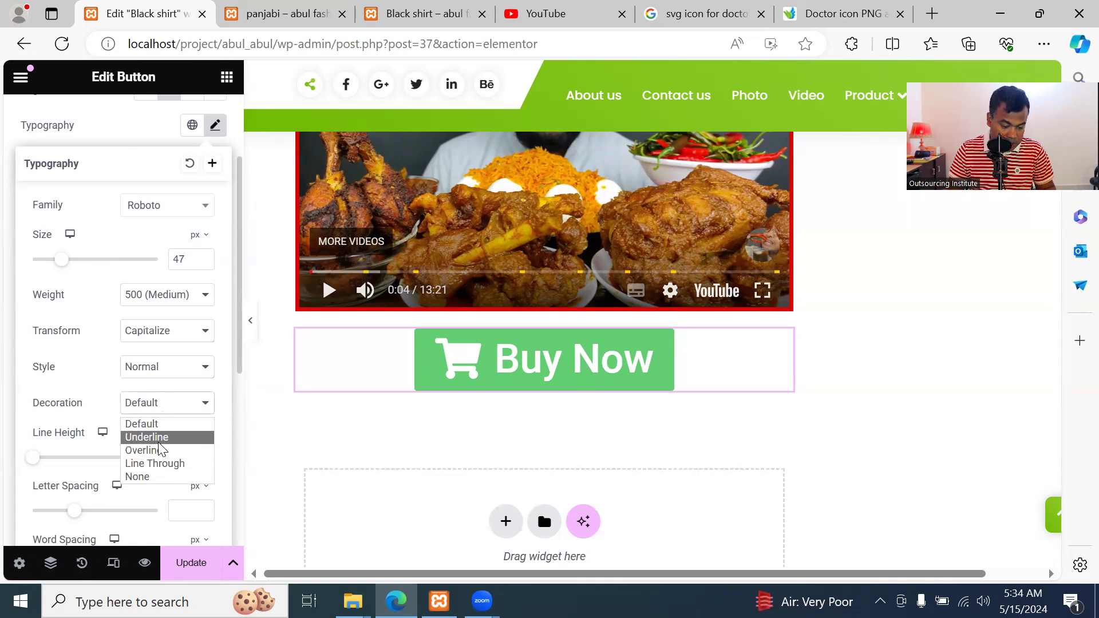
scroll(123, 410, down, 5)
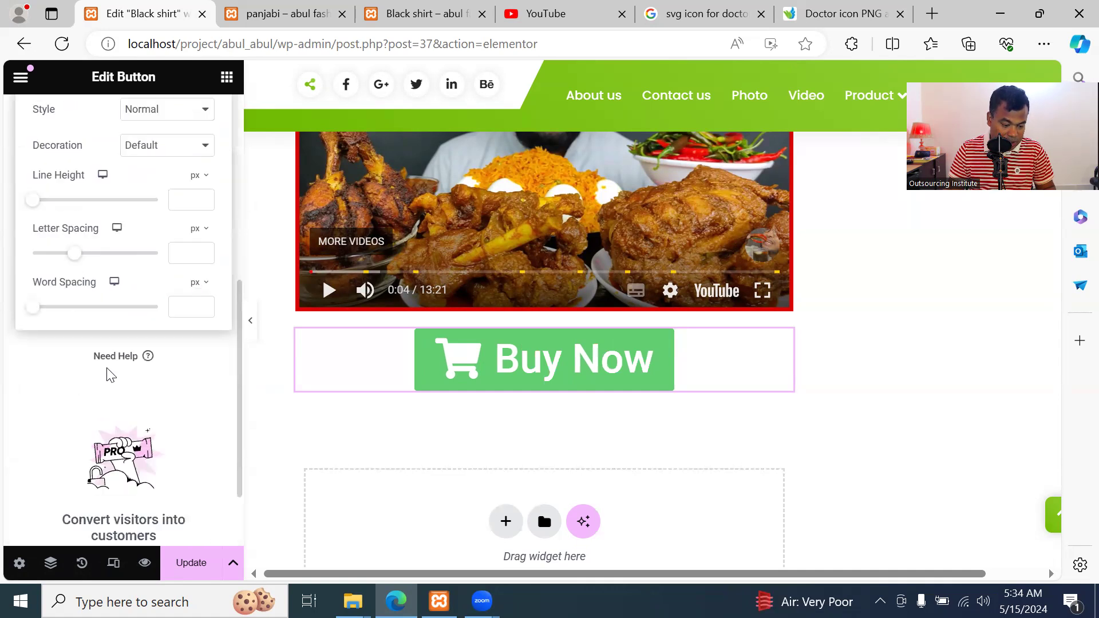
click(51, 376)
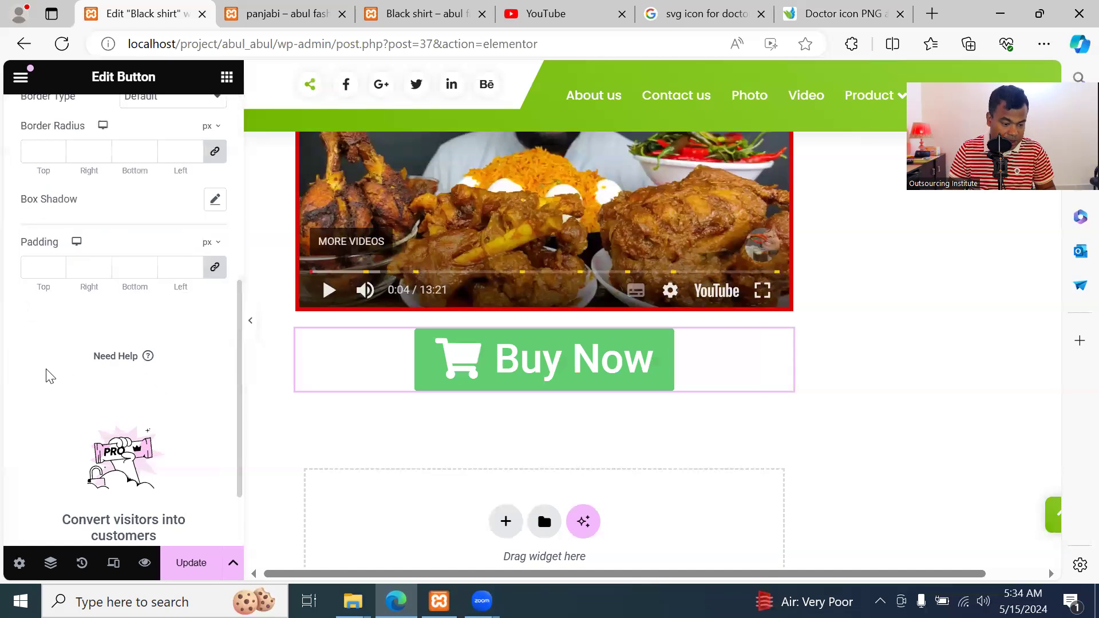
scroll(139, 350, up, 5)
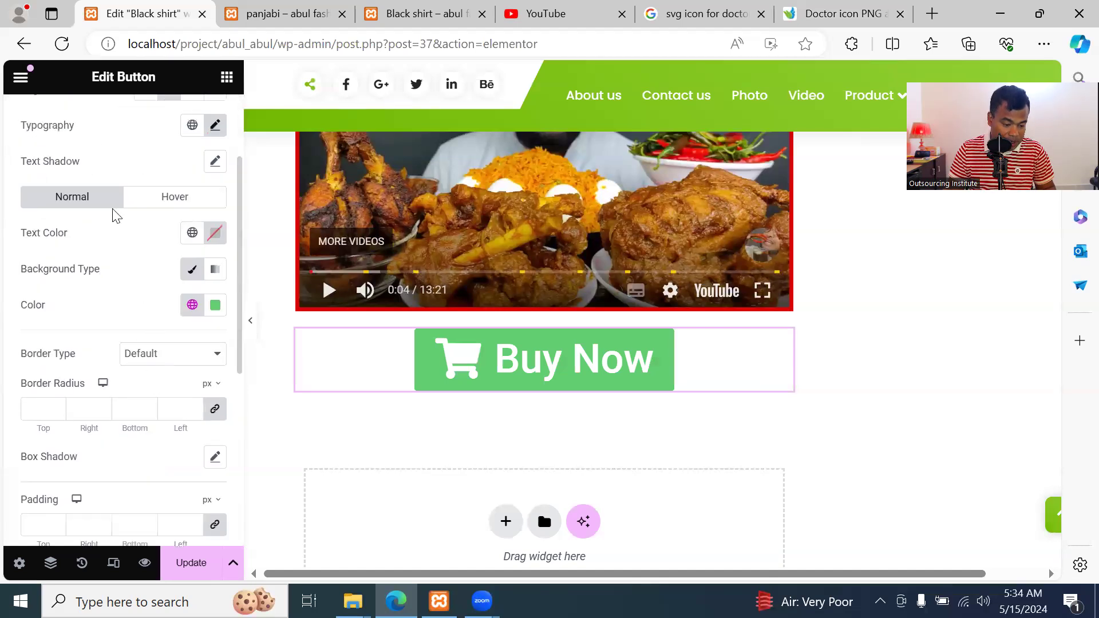
scroll(131, 269, up, 2)
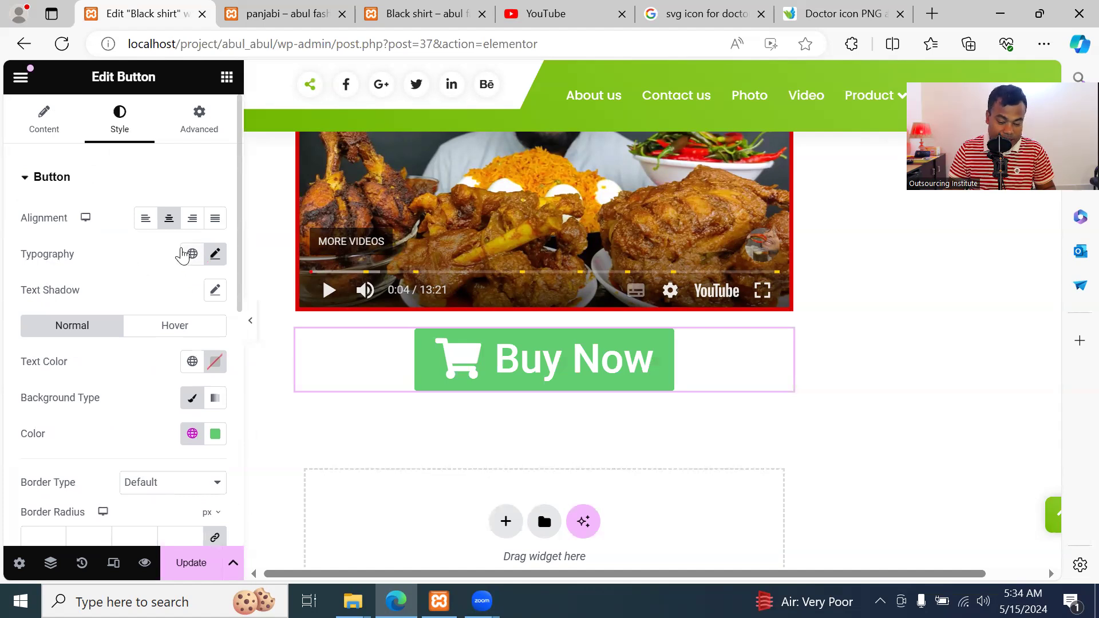
scroll(321, 316, up, 1)
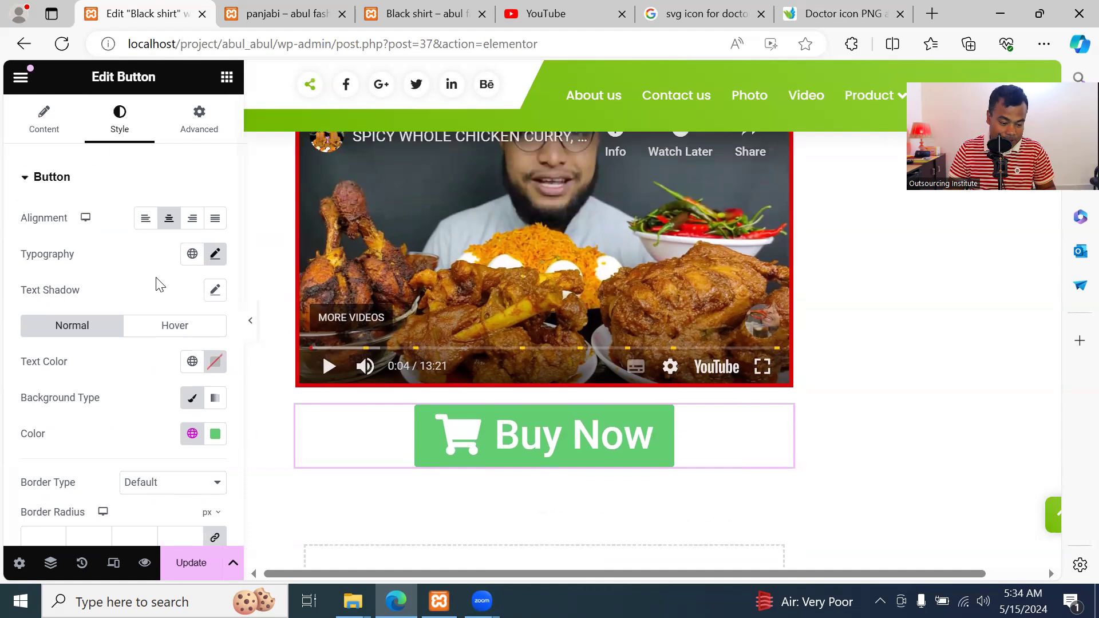
scroll(154, 282, down, 2)
scroll(560, 281, down, 2)
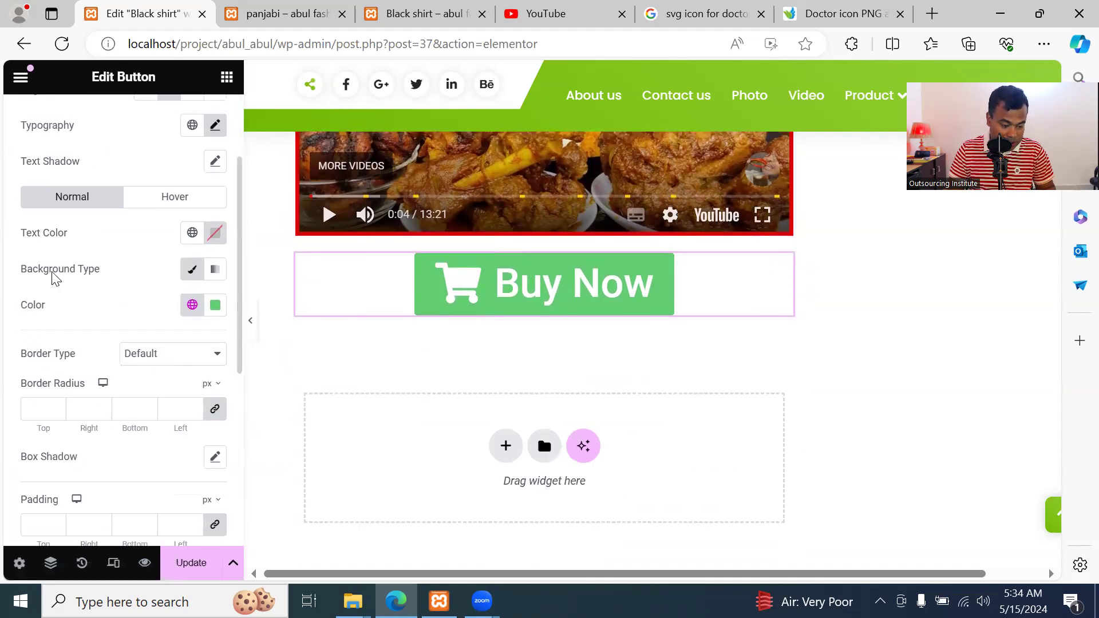
Try a text shadow on the Buy Now button with blur 9 and horizontal offset 25, then reset it
scroll(67, 246, up, 2)
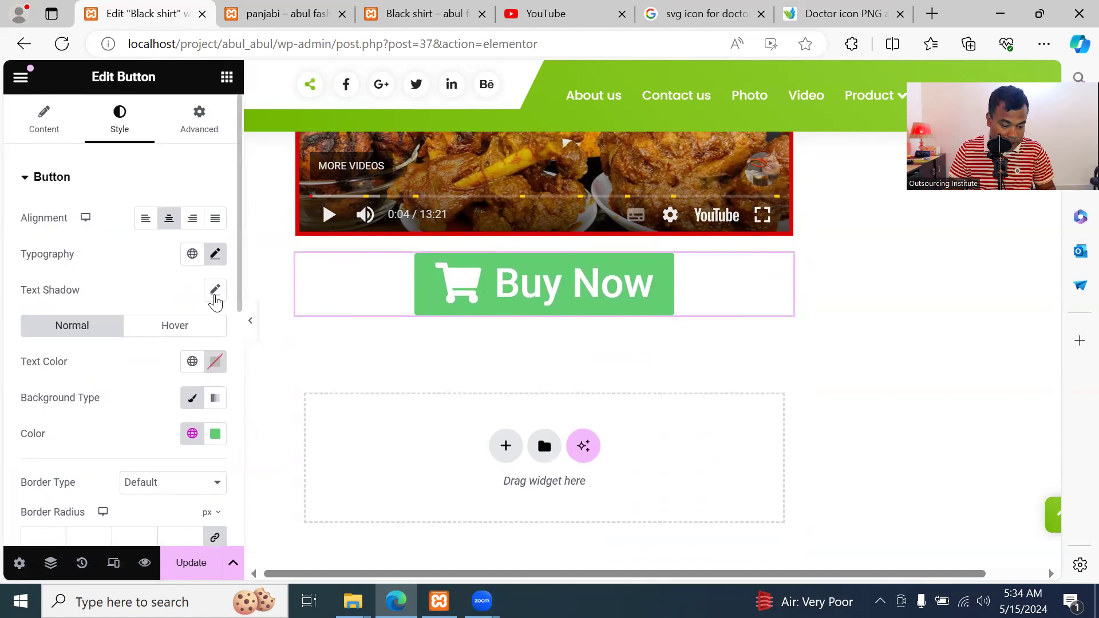
click(213, 292)
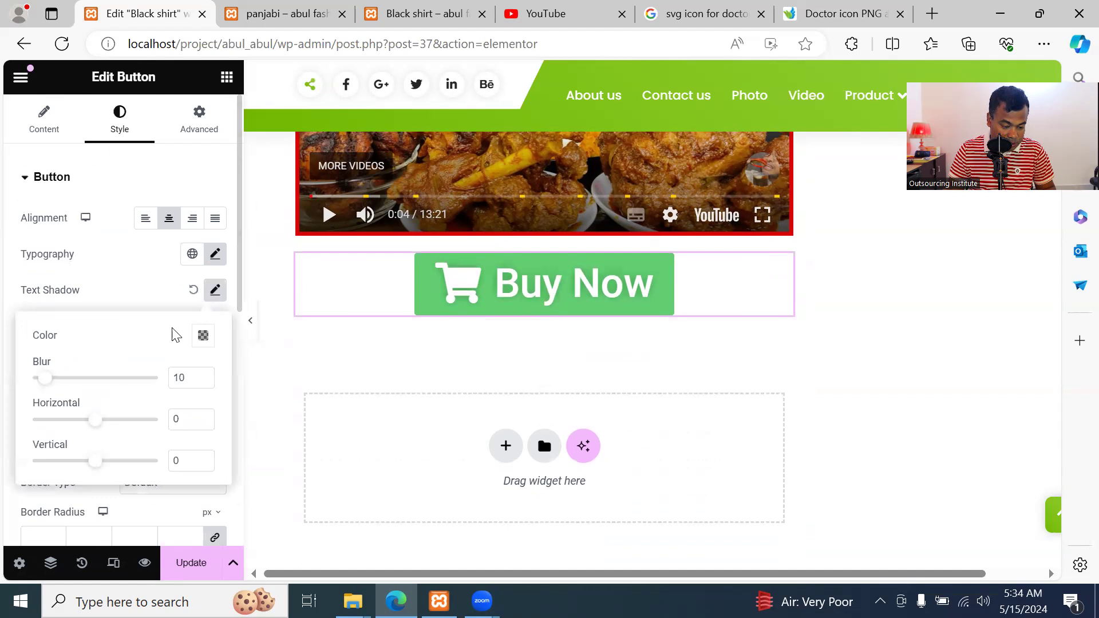
mouse_move(93, 421)
mouse_down()
mouse_move(117, 430)
mouse_move(112, 421)
mouse_up()
mouse_move(49, 380)
mouse_down()
mouse_move(65, 384)
mouse_move(37, 387)
mouse_move(50, 385)
mouse_up()
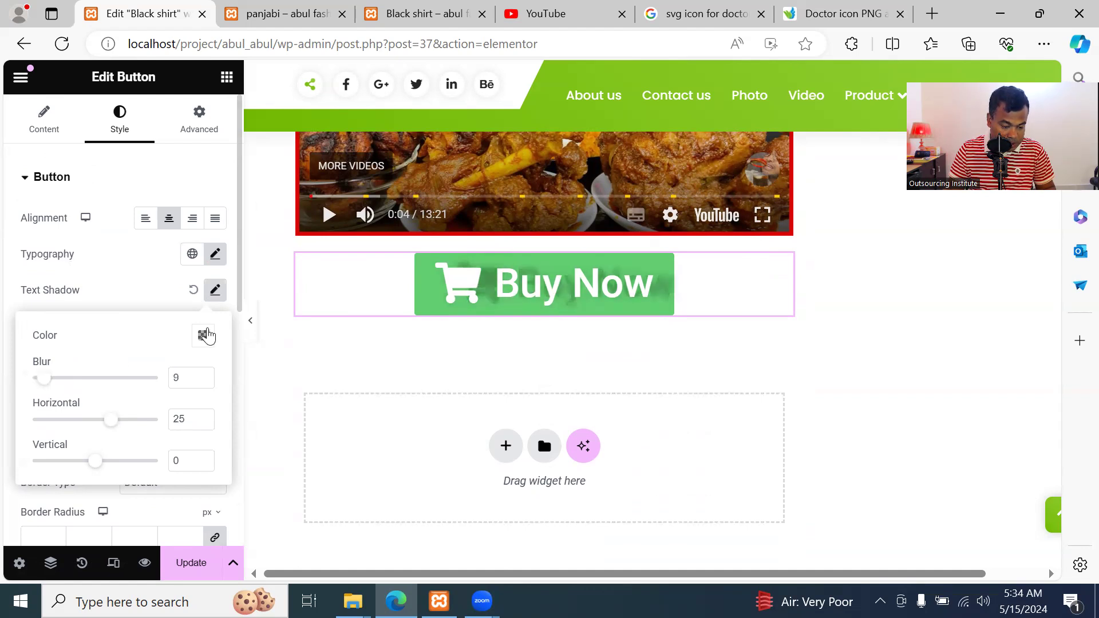
click(14, 345)
click(193, 289)
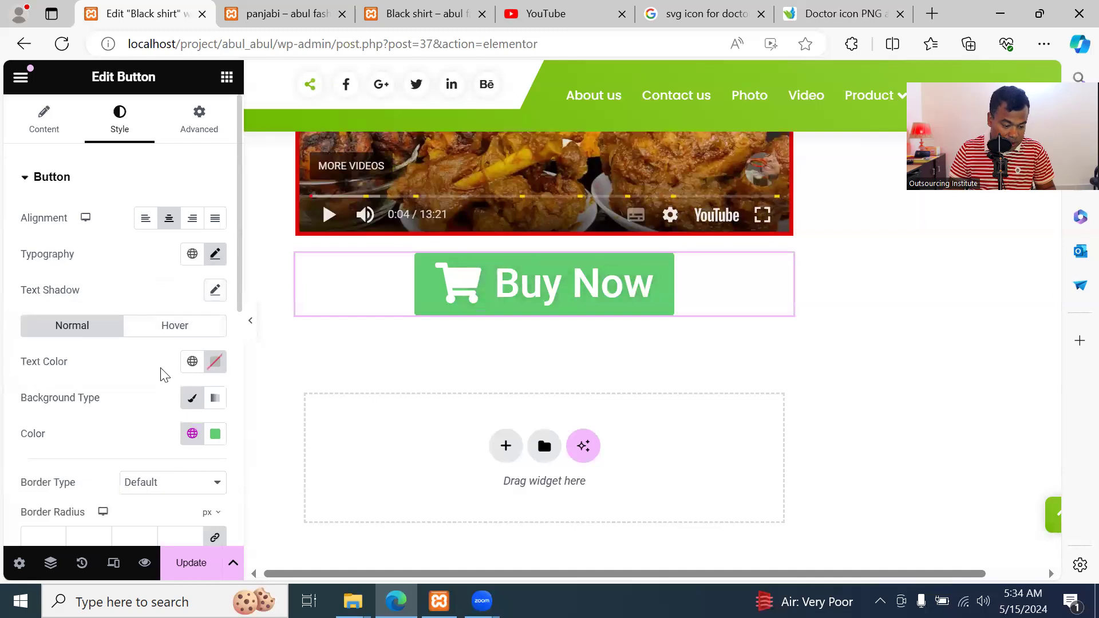
Try several text colors on the Buy Now button and settle on the light cyan #B8F1F7
click(215, 364)
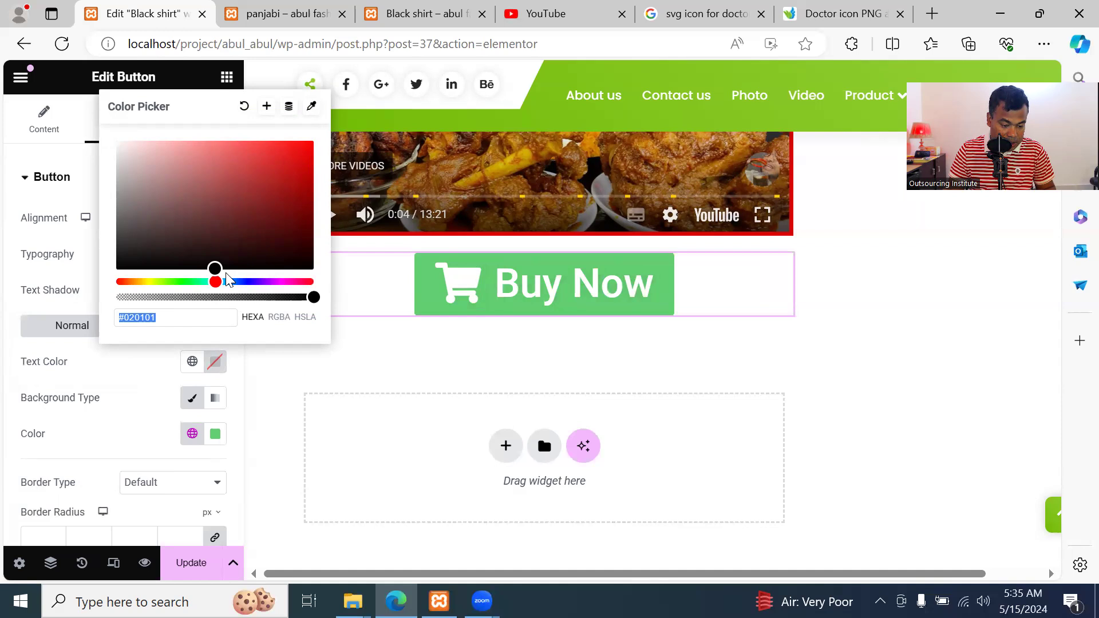
click(239, 281)
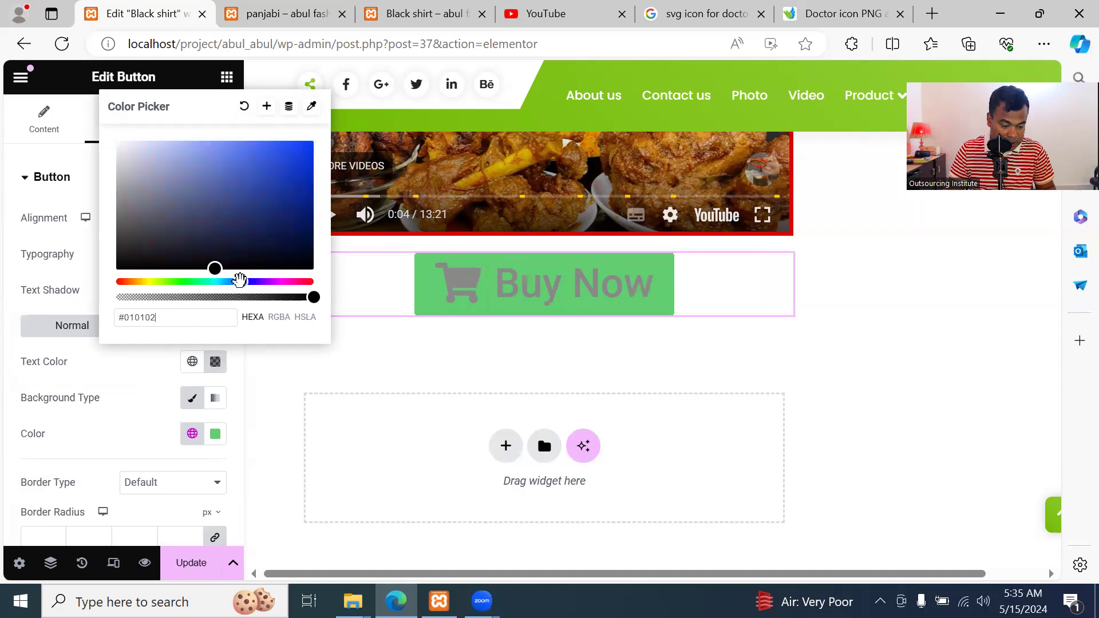
click(219, 282)
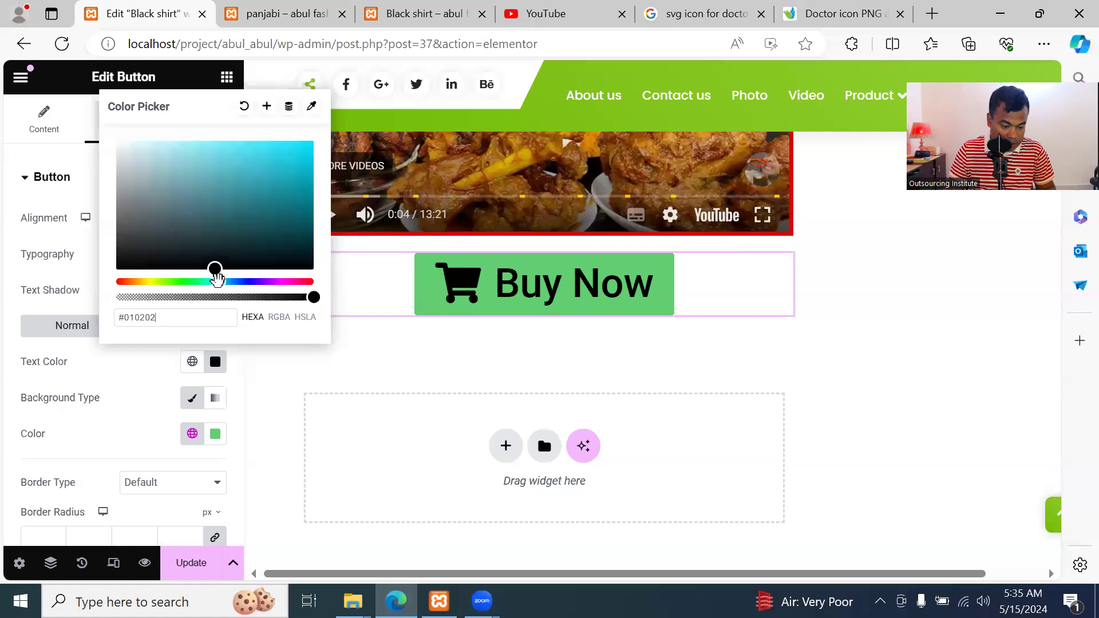
click(206, 159)
click(177, 156)
click(130, 148)
drag(132, 148, 165, 146)
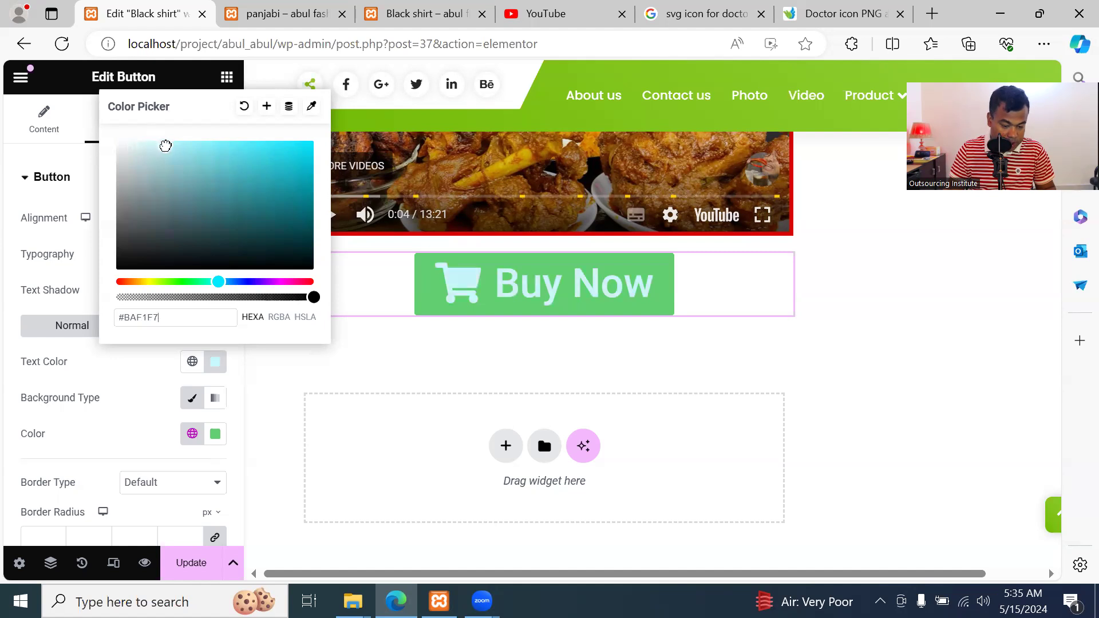
click(54, 306)
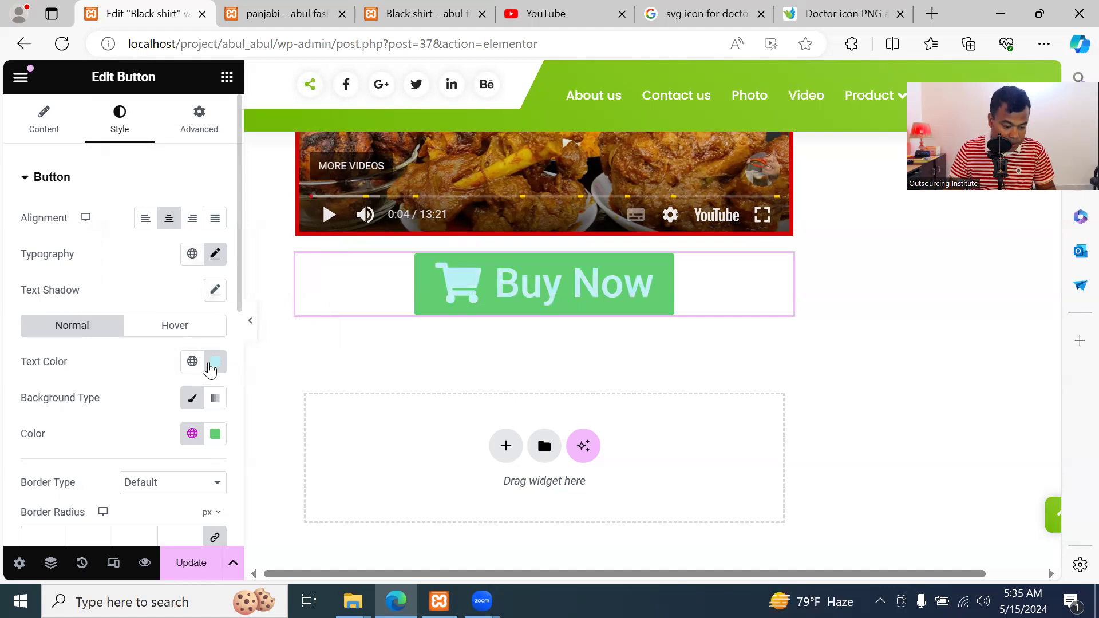
Switch the button's background type to gradient and set its first color to the pink-red #FF005A
click(217, 403)
scroll(214, 420, down, 2)
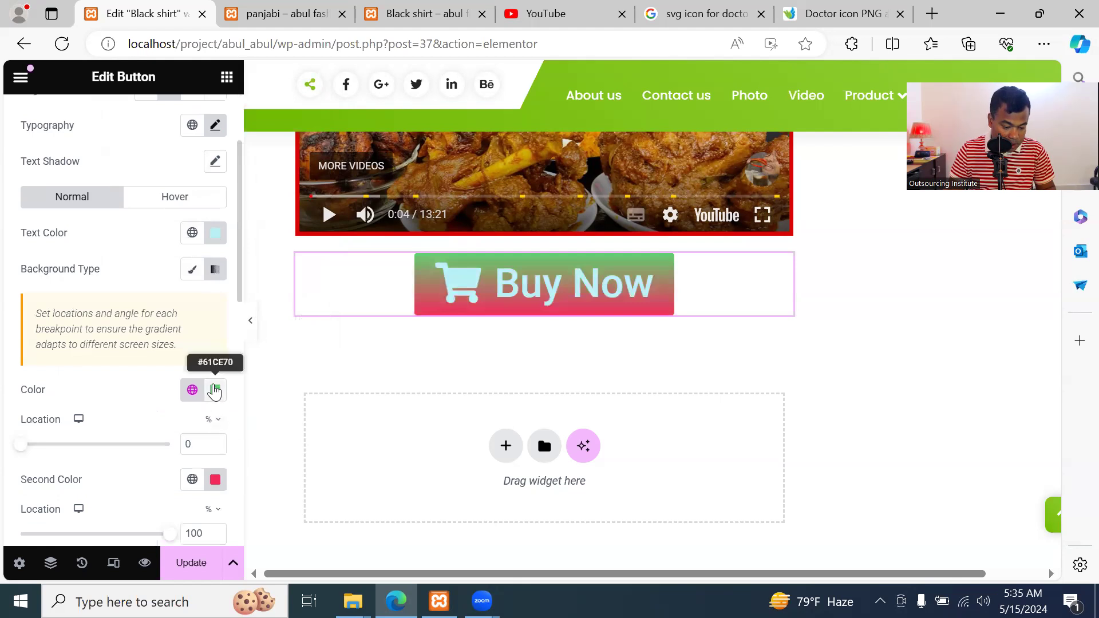
click(215, 391)
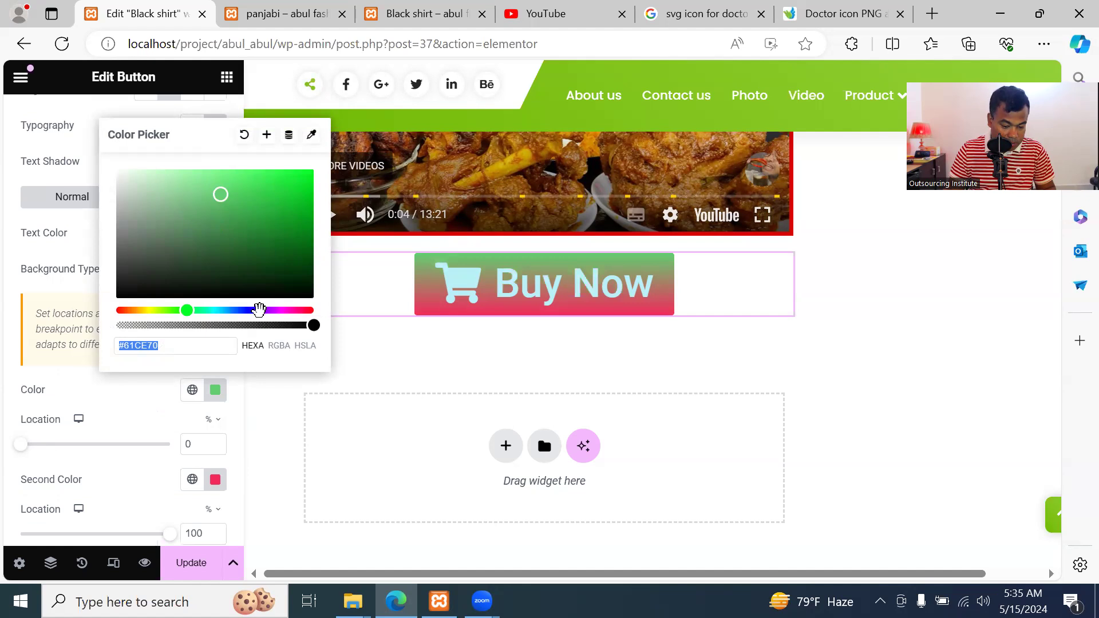
click(309, 311)
click(301, 180)
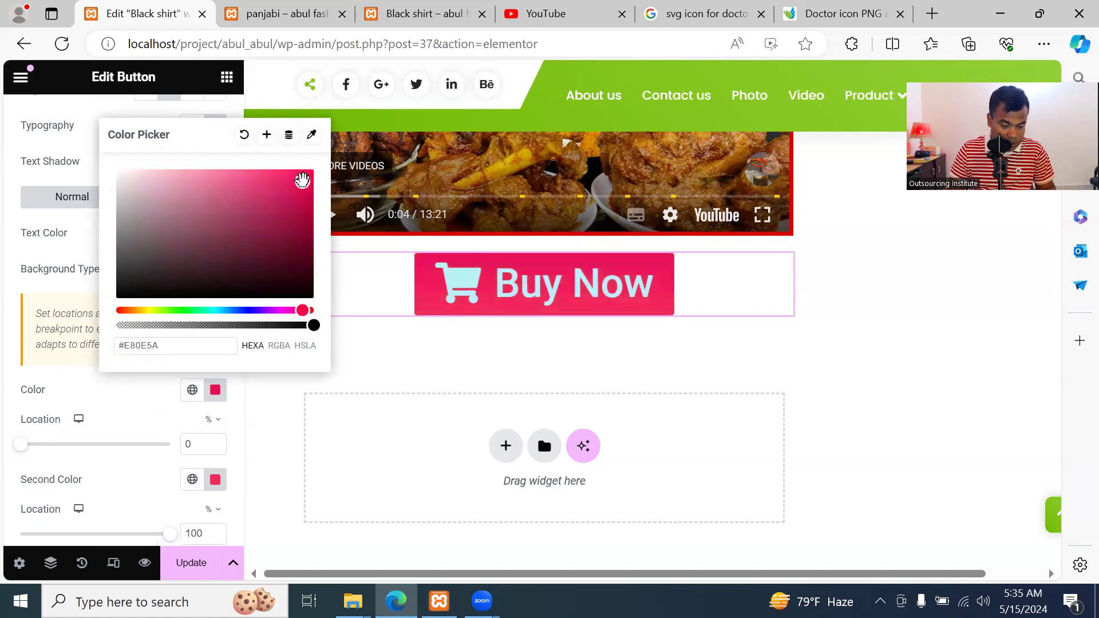
drag(305, 181, 314, 162)
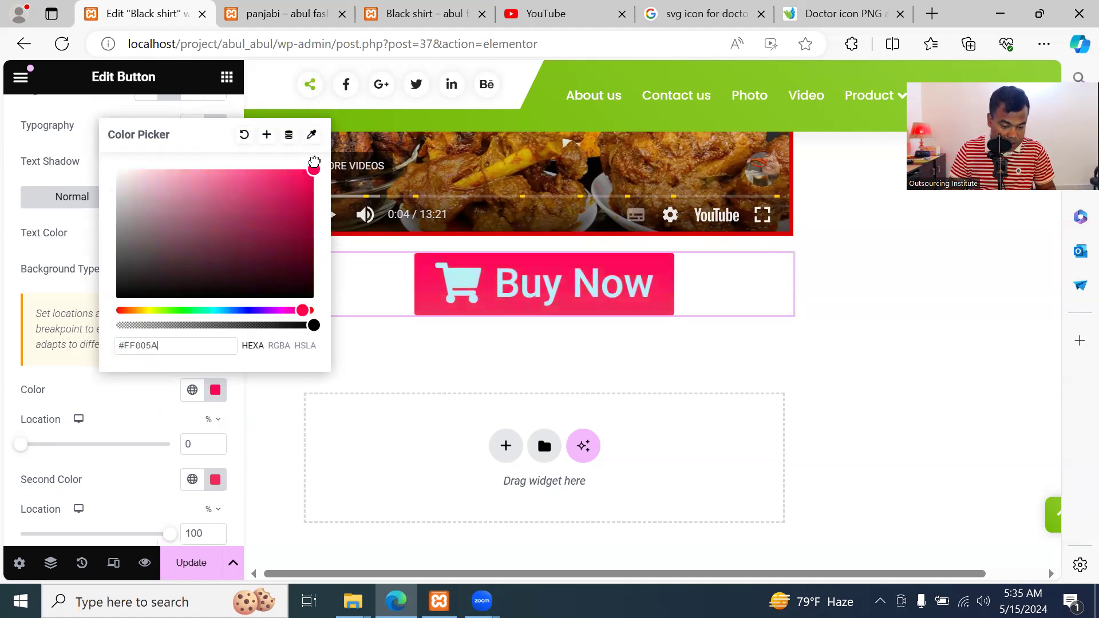
click(343, 356)
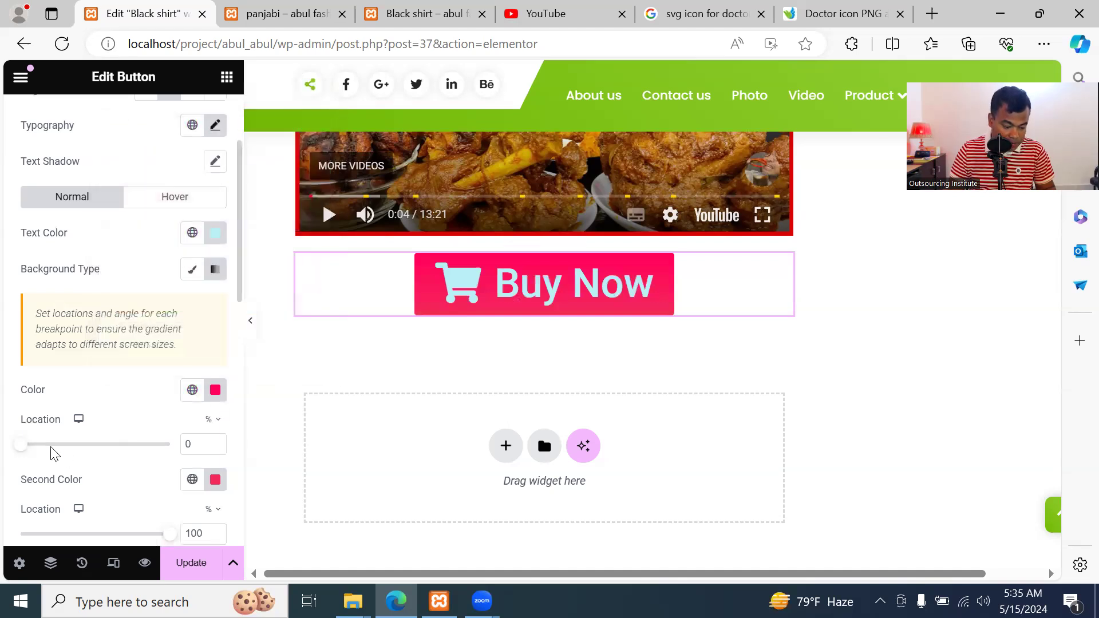
Try blue and green shades for the gradient's second color, then set it to the yellow #CDD062
scroll(109, 474, down, 2)
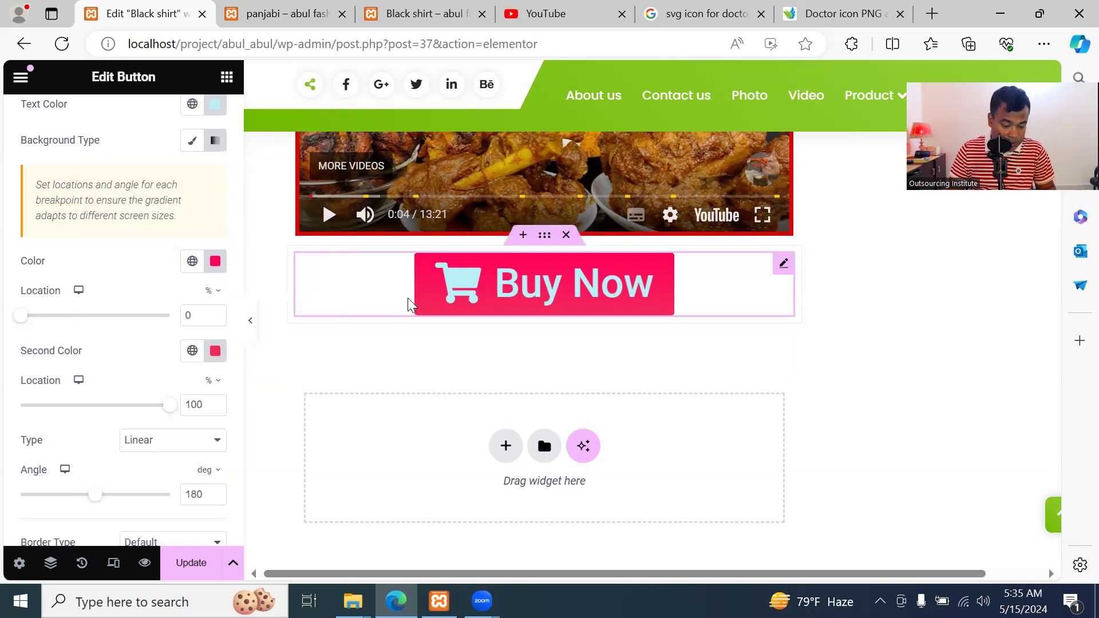
click(215, 350)
click(213, 271)
click(220, 152)
drag(235, 269, 252, 270)
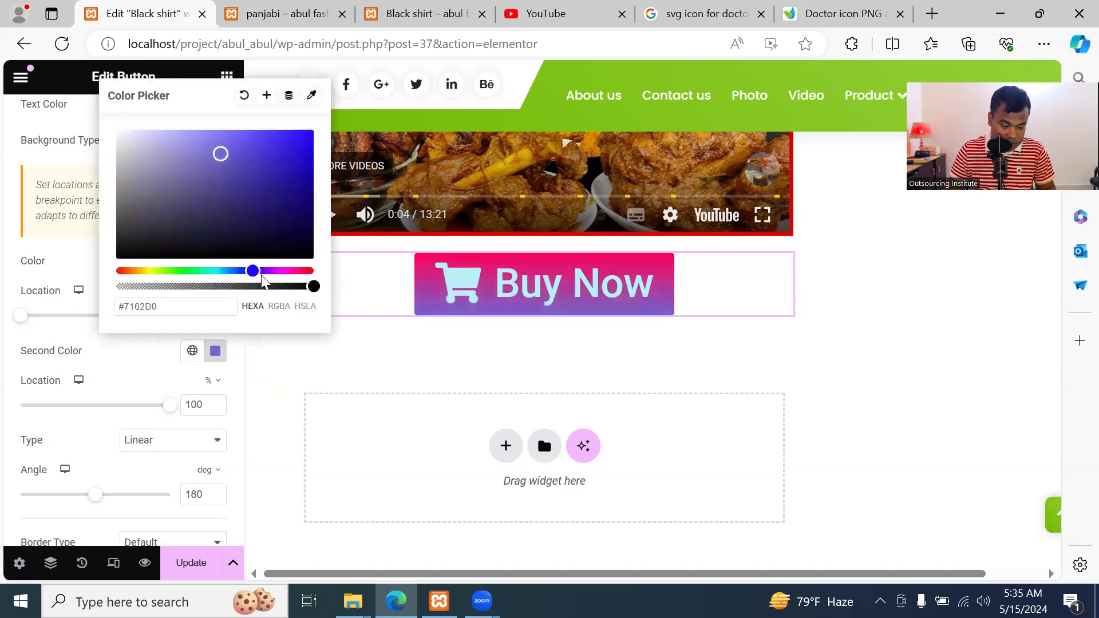
click(177, 271)
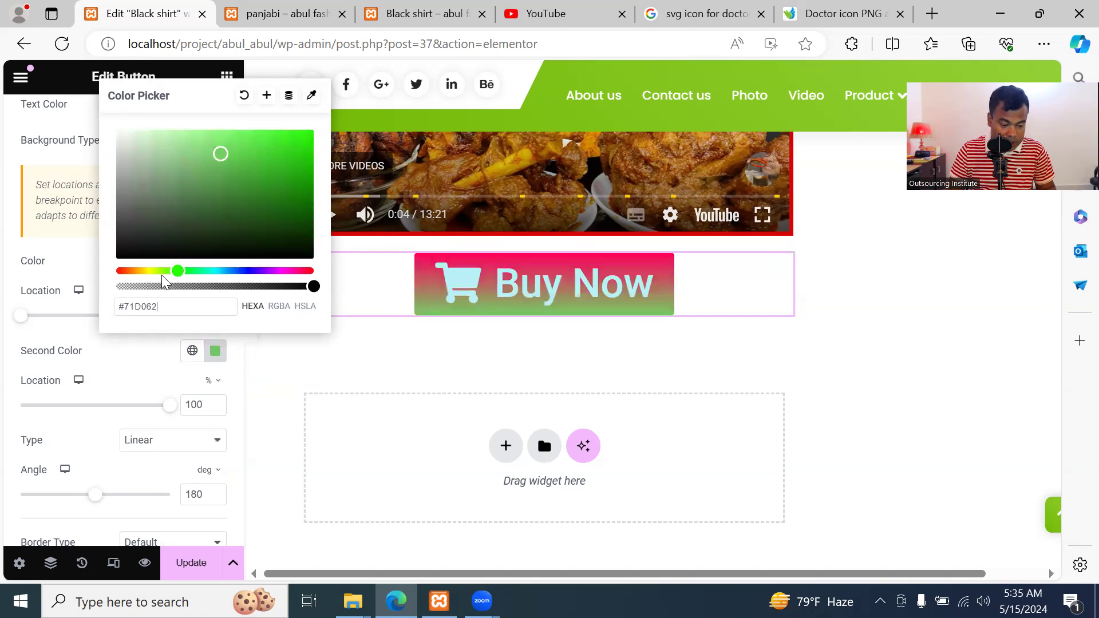
click(151, 272)
mouse_move(151, 270)
mouse_down()
mouse_move(179, 271)
mouse_move(128, 270)
mouse_move(149, 270)
mouse_up()
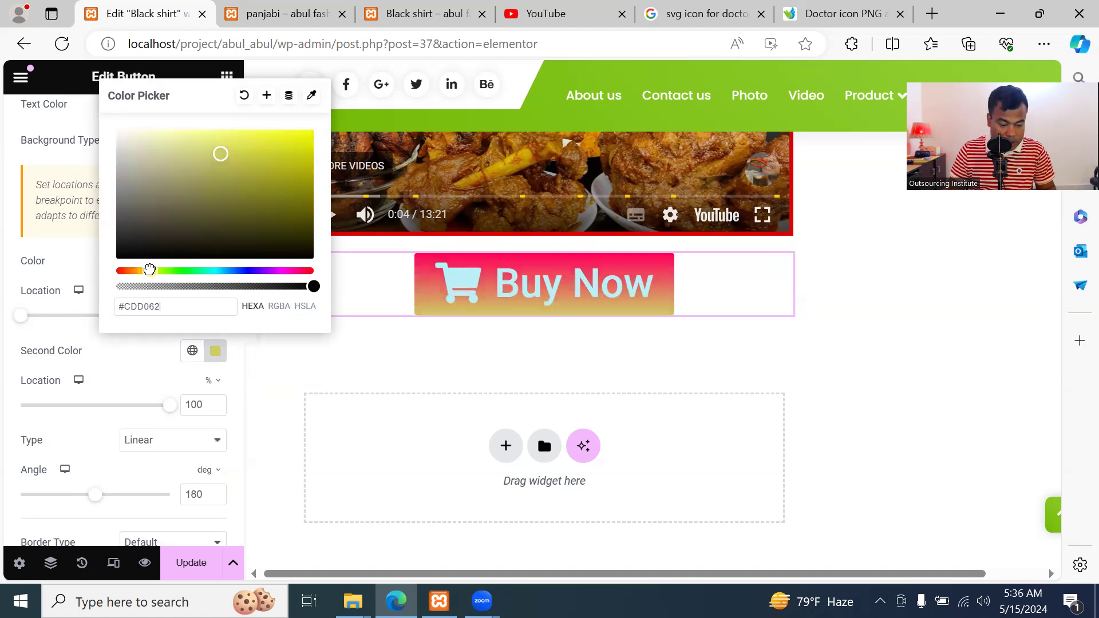
click(122, 353)
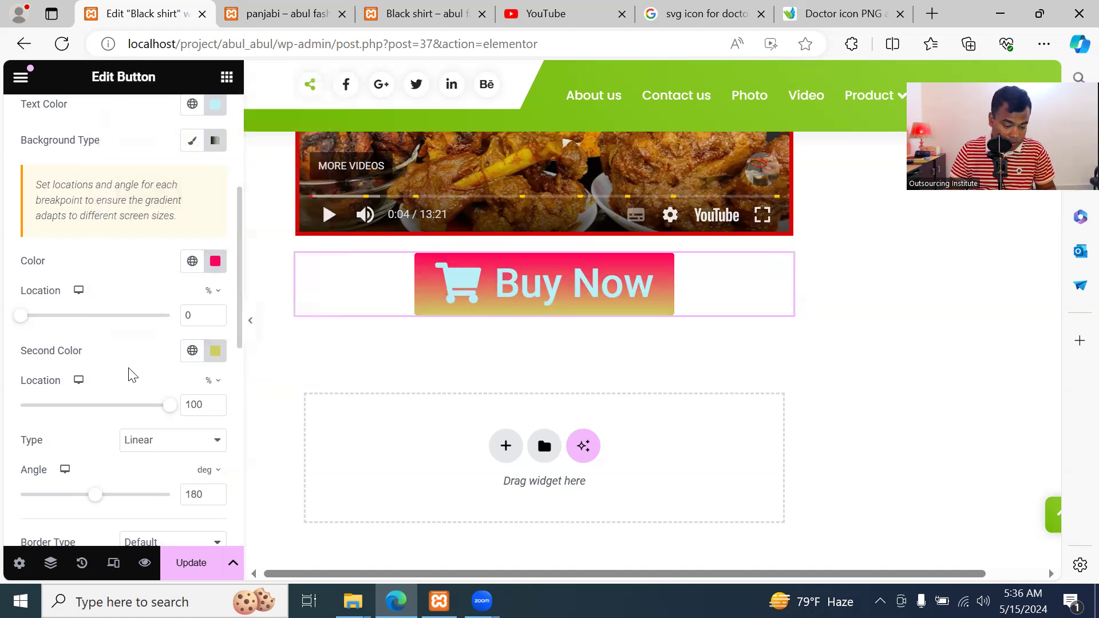
Look through the button's gradient, border, box shadow and padding style settings
scroll(132, 375, down, 2)
scroll(133, 376, down, 4)
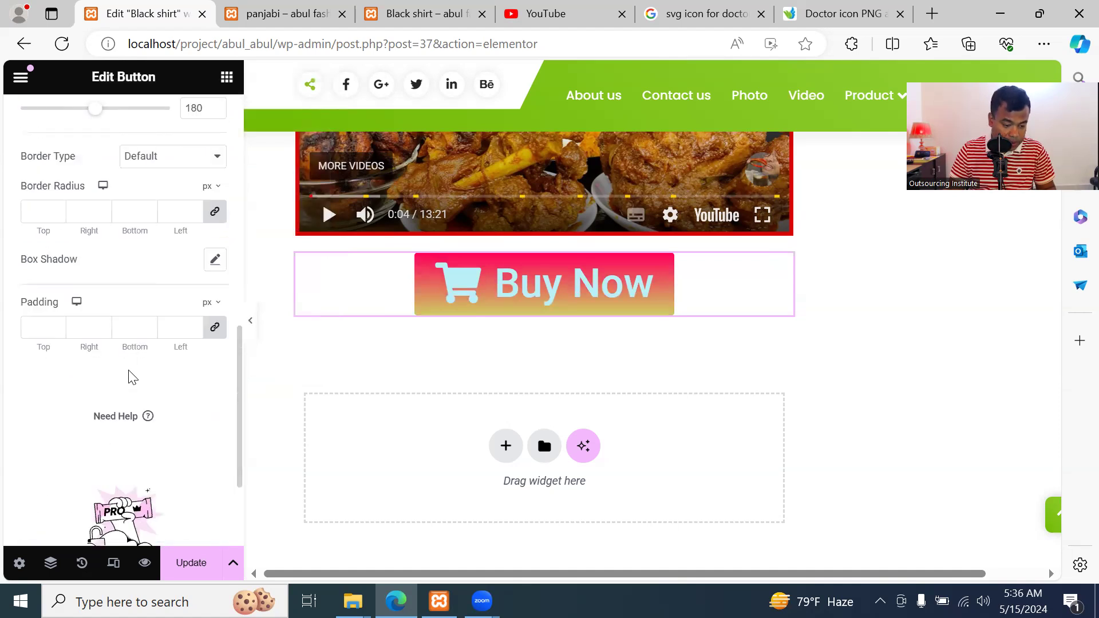
scroll(132, 376, up, 4)
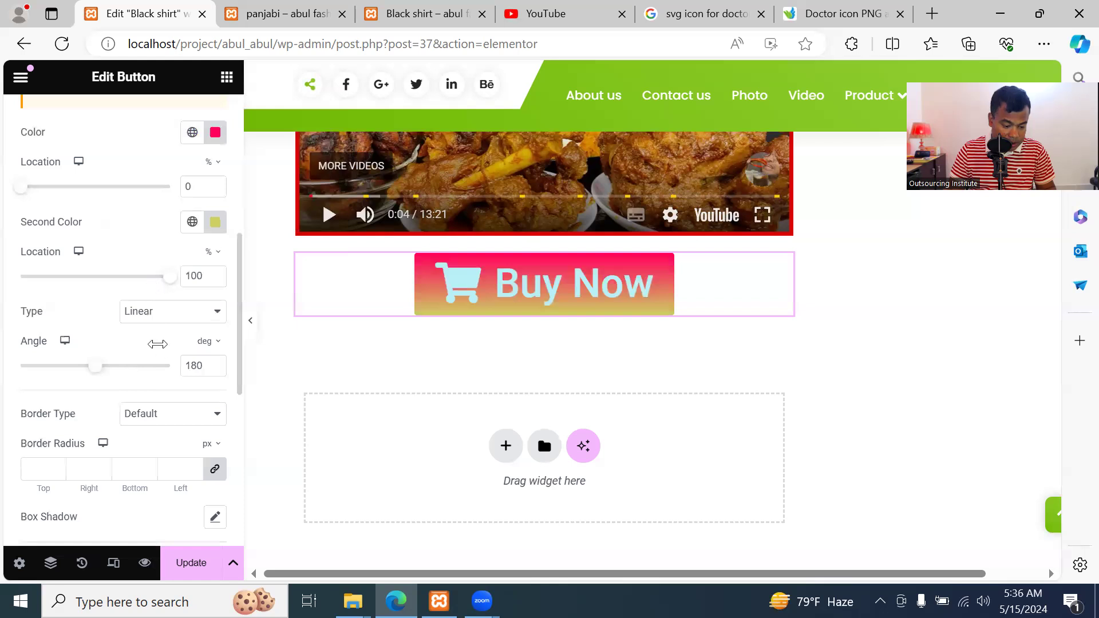
scroll(158, 344, down, 4)
scroll(160, 372, down, 3)
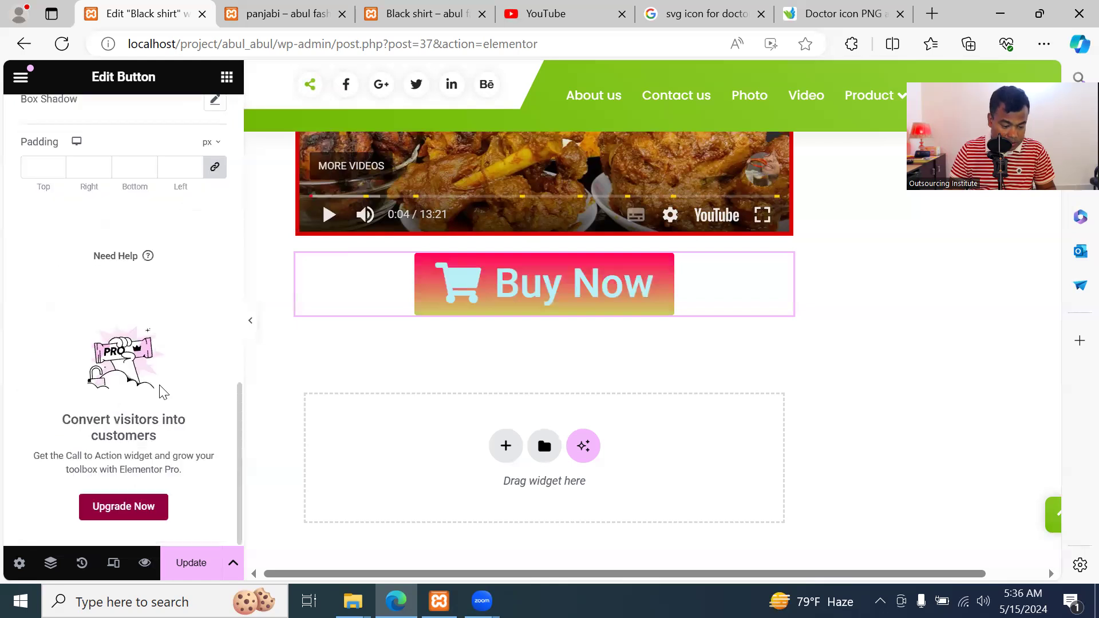
scroll(161, 387, up, 7)
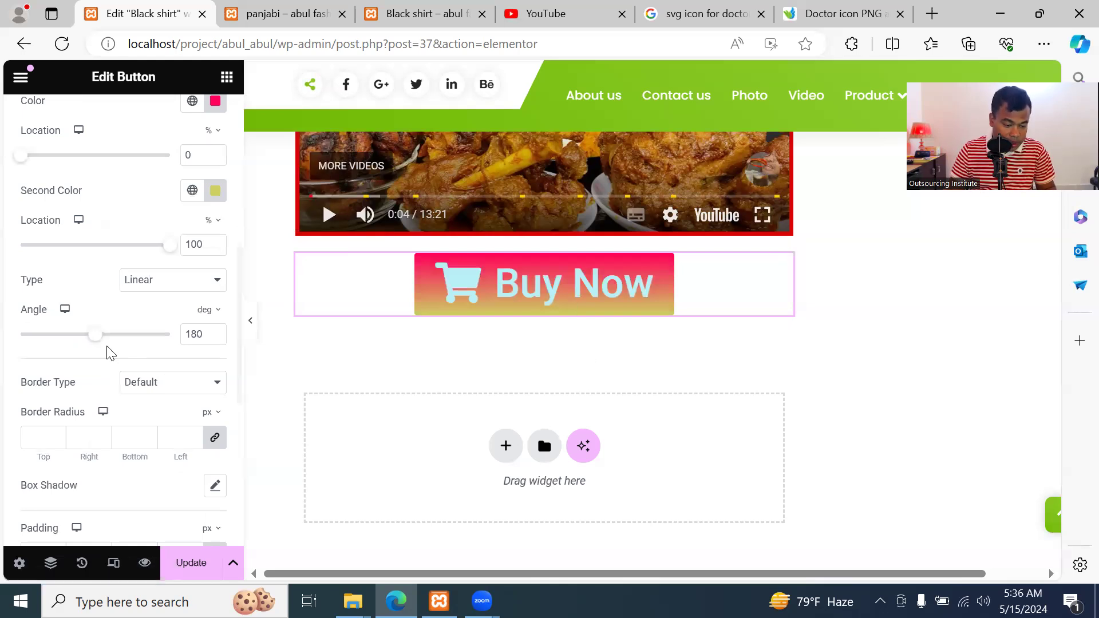
scroll(106, 351, up, 2)
scroll(107, 351, up, 2)
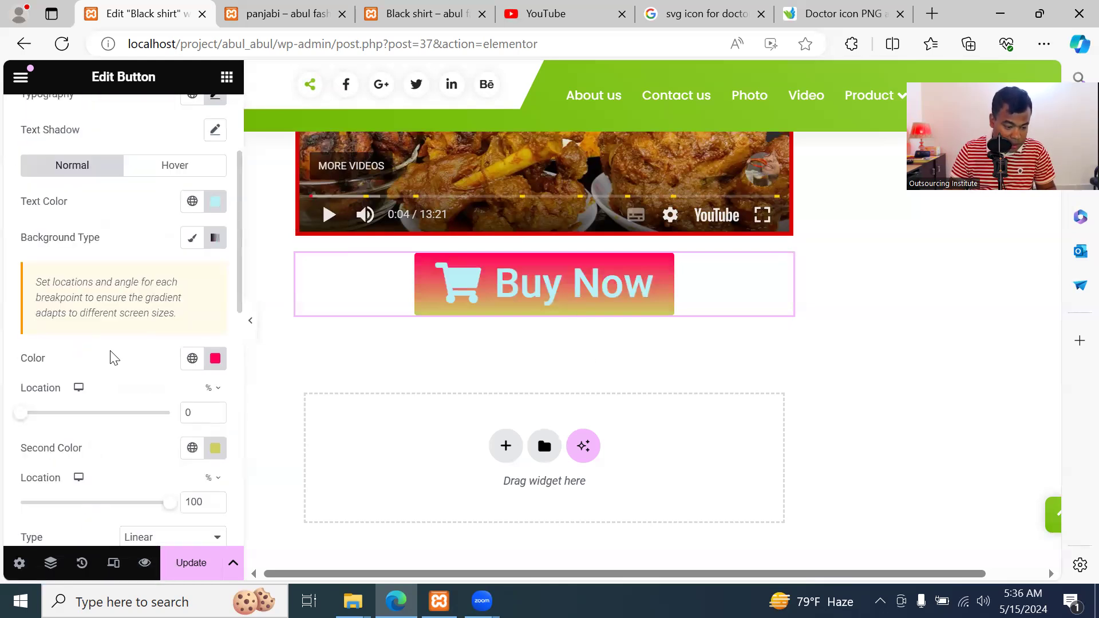
Try a bright cyan text color on the Buy Now button, then set the text color to white, #FFFFFF
scroll(113, 358, up, 2)
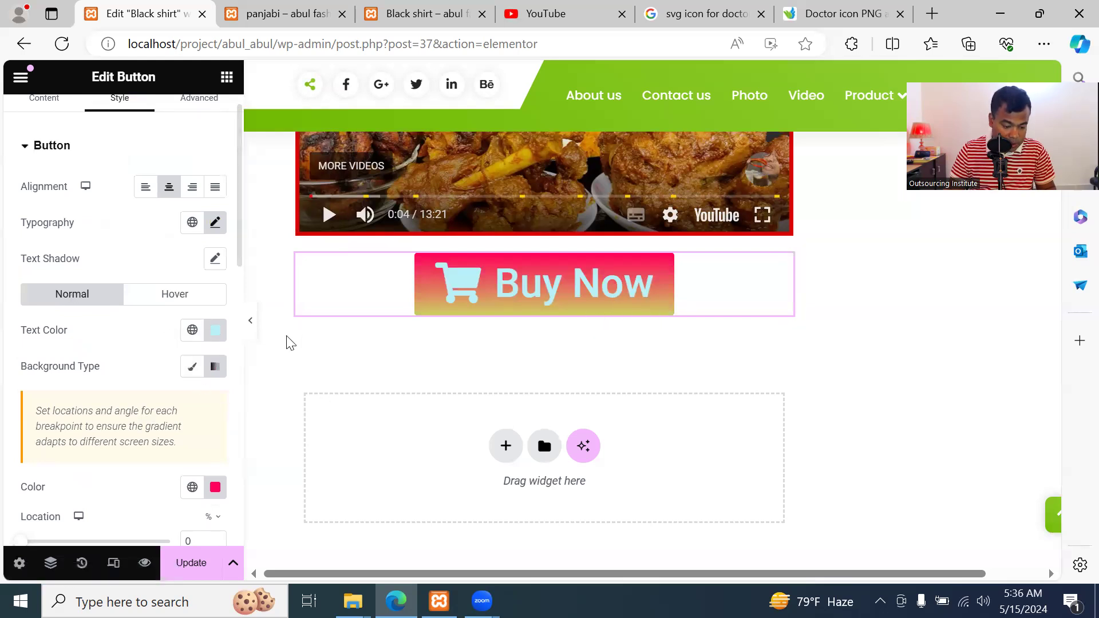
click(217, 333)
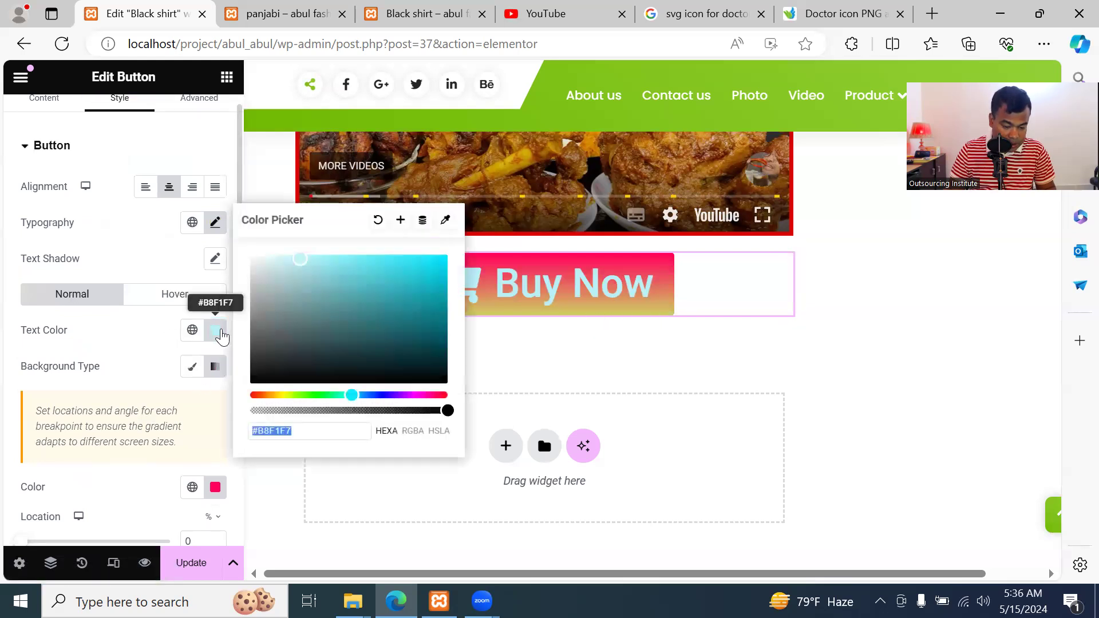
drag(351, 395, 376, 341)
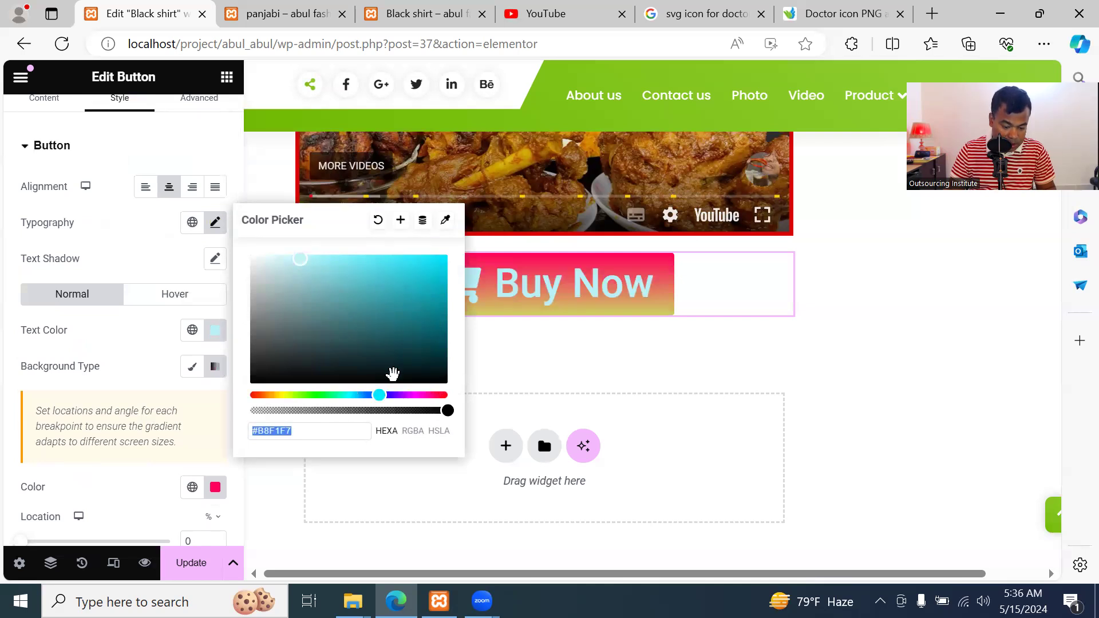
drag(303, 262, 492, 252)
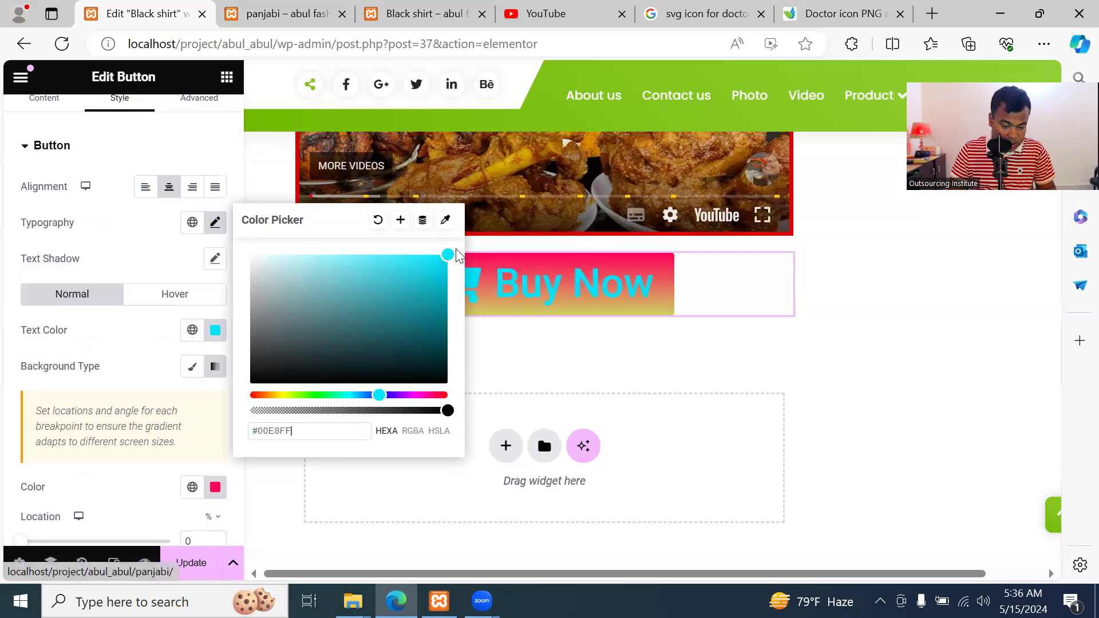
drag(293, 257, 246, 255)
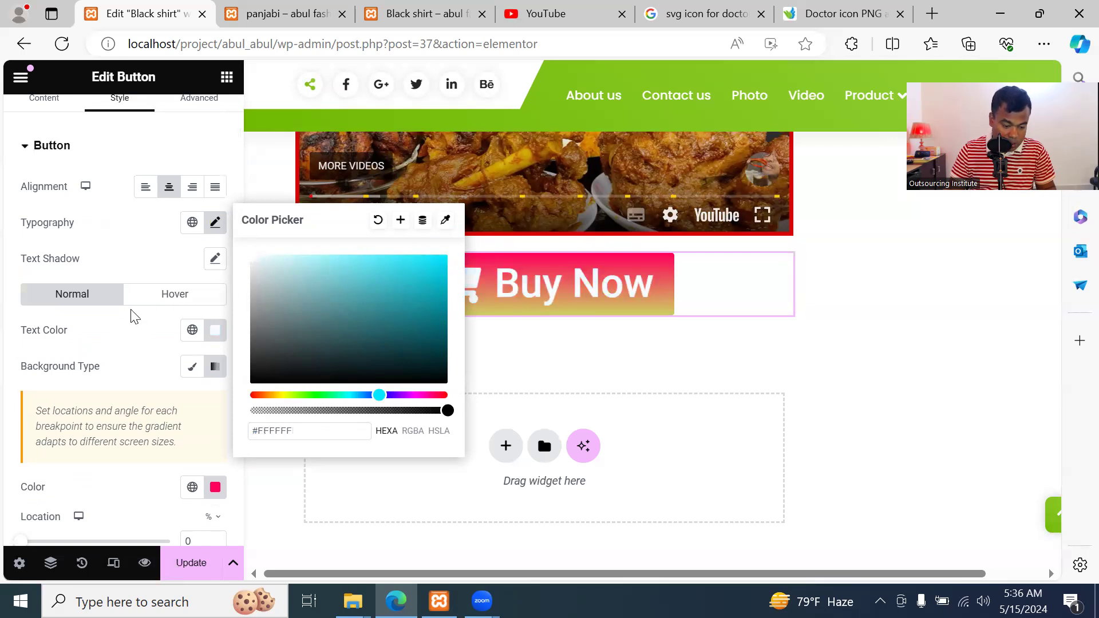
click(114, 335)
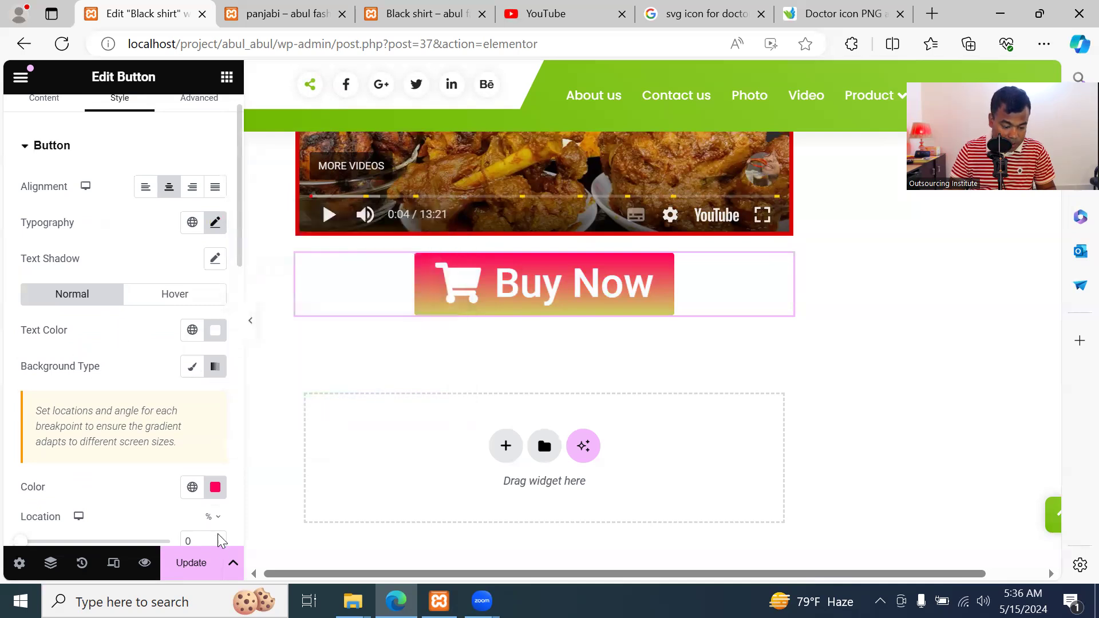
Try blue, violet and pale green shades for the gradient's first color, then pick the blue #4DAFE5
click(215, 487)
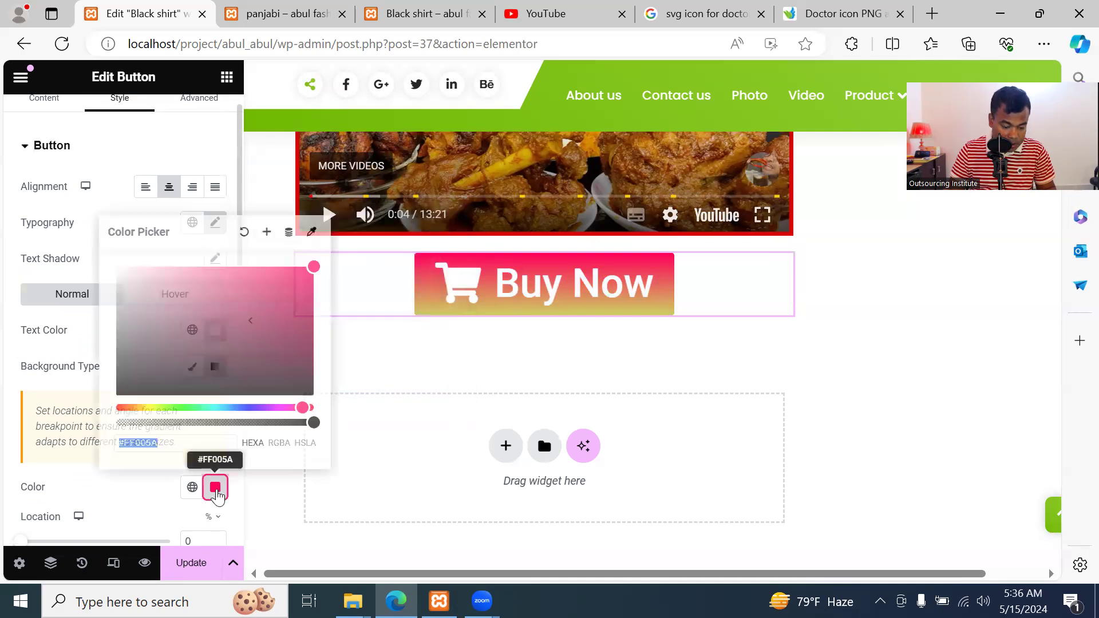
click(134, 407)
drag(121, 407, 224, 407)
click(212, 301)
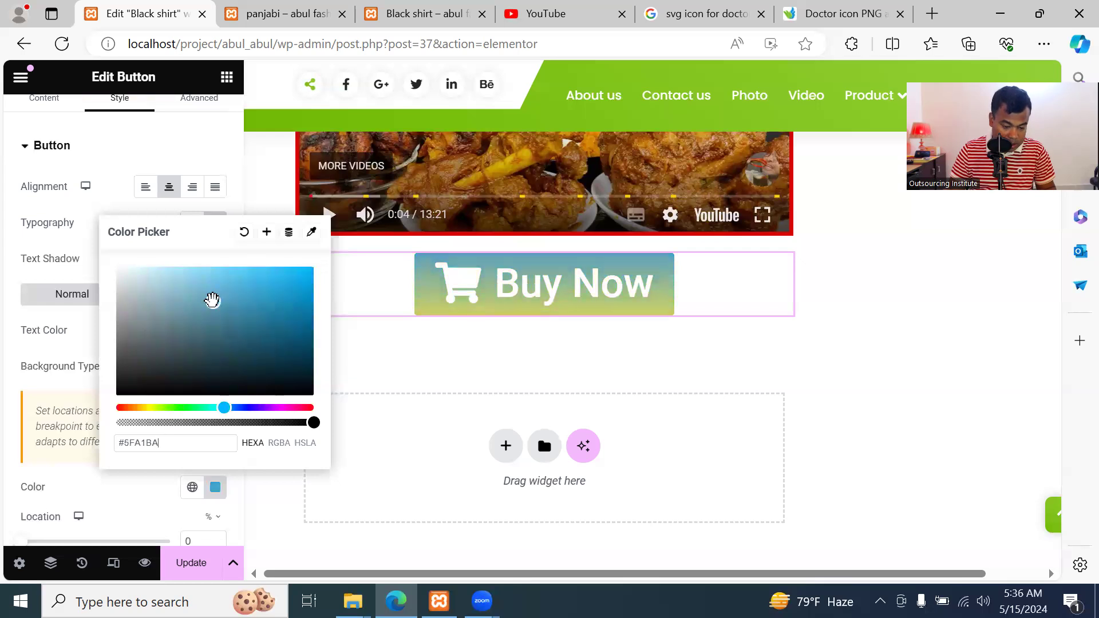
click(188, 319)
drag(197, 279, 222, 278)
drag(196, 404, 246, 407)
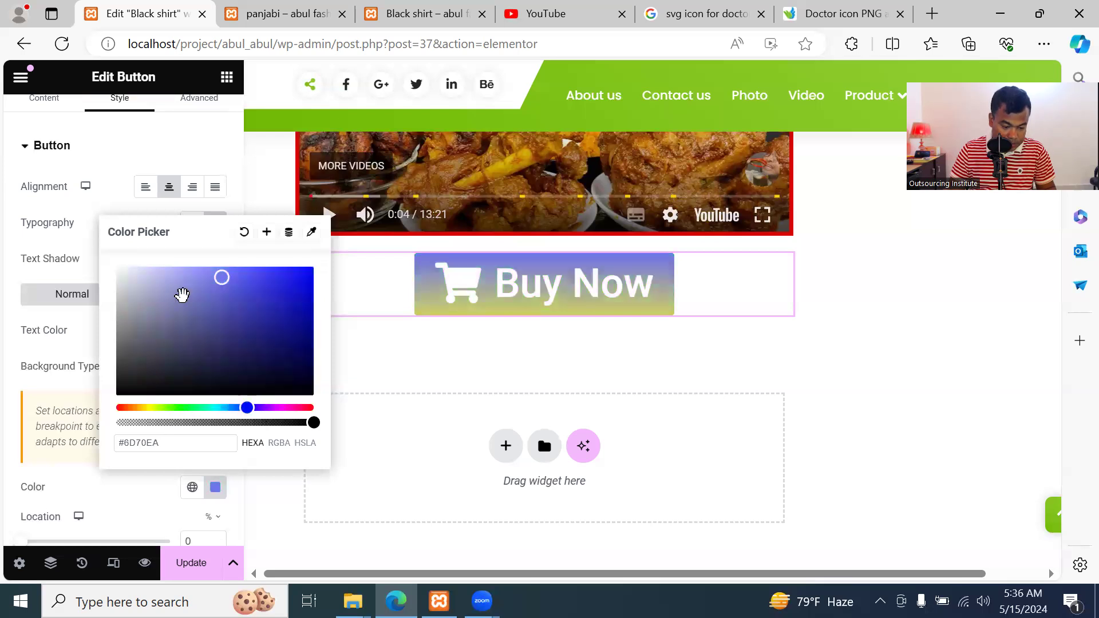
click(162, 282)
click(203, 407)
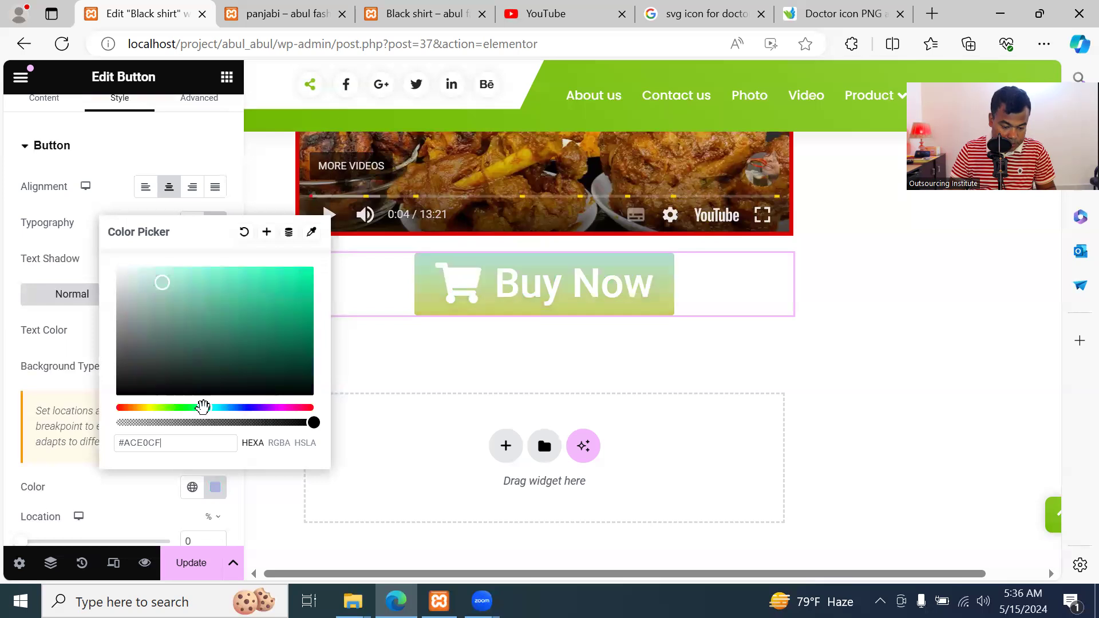
drag(202, 407, 226, 407)
click(214, 283)
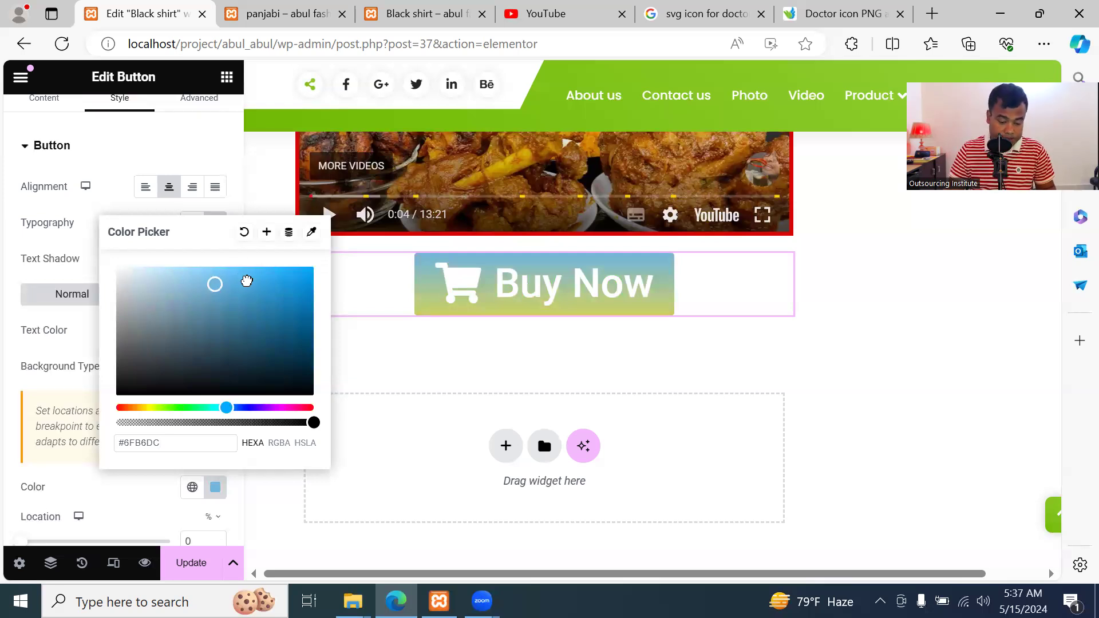
click(64, 393)
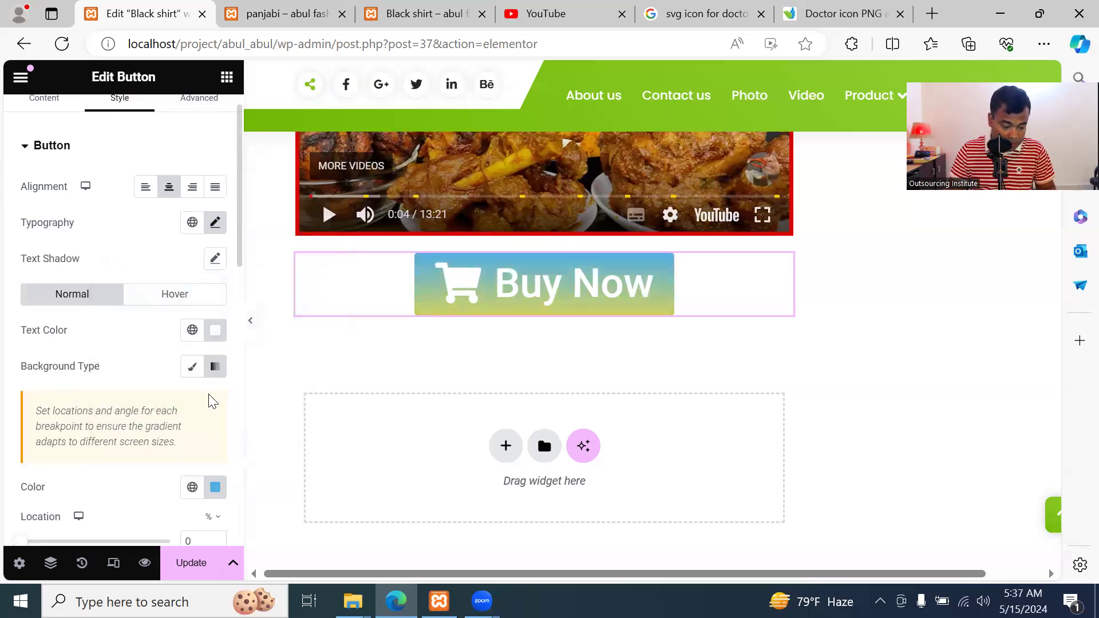
Change the gradient's first color to the muted blue #85B7D2
click(215, 487)
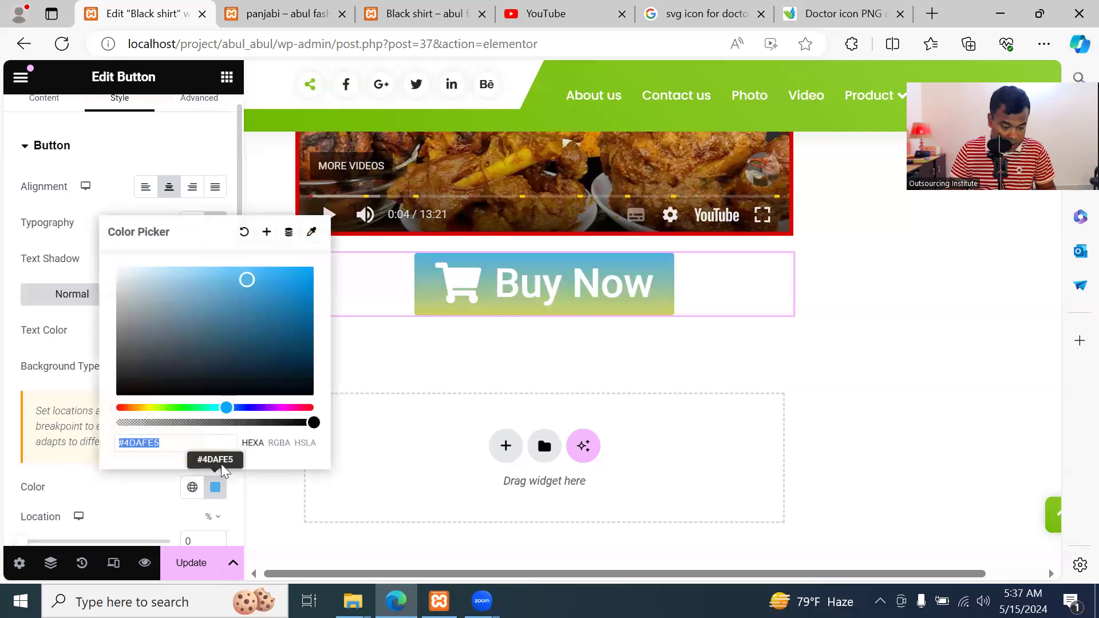
drag(226, 291, 188, 288)
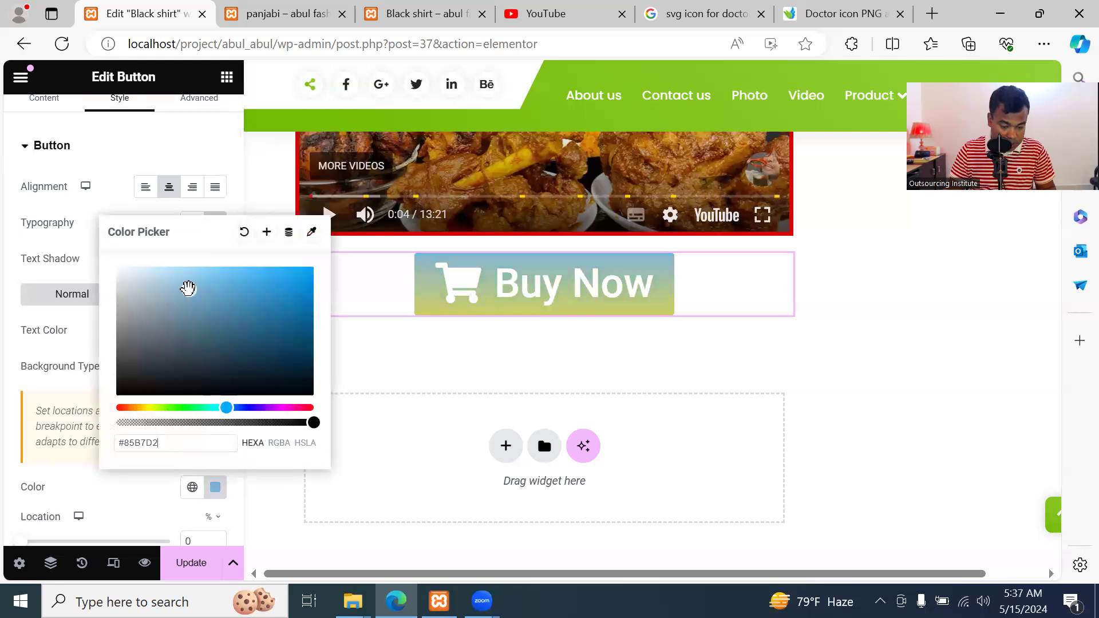
click(170, 485)
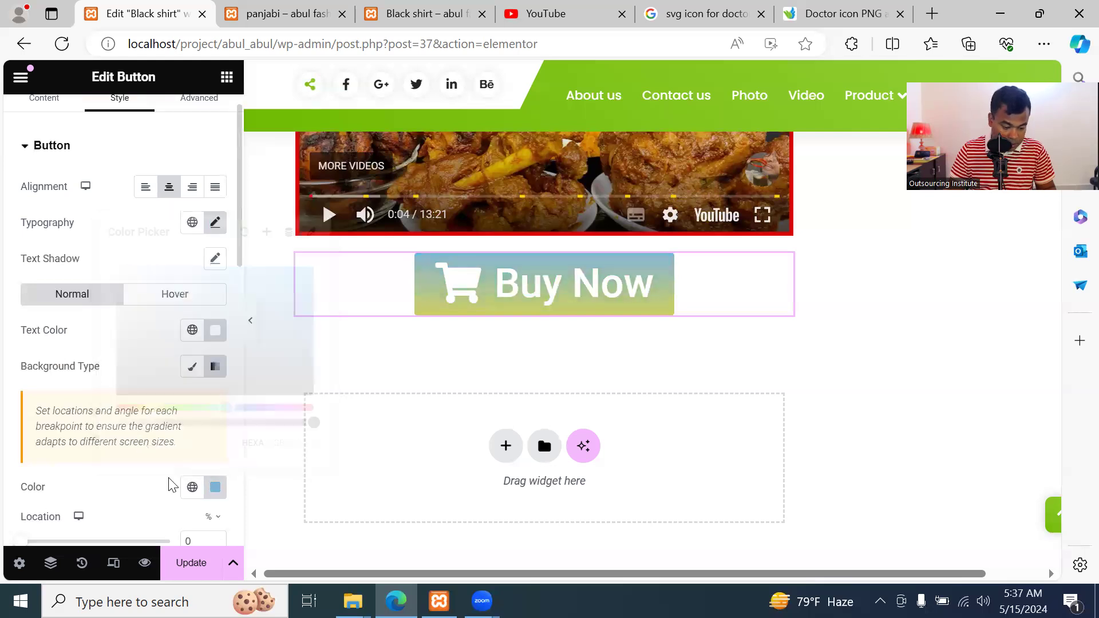
Set both gradient colors of the button's normal state to the global Accent green #61CE70
scroll(171, 476, down, 2)
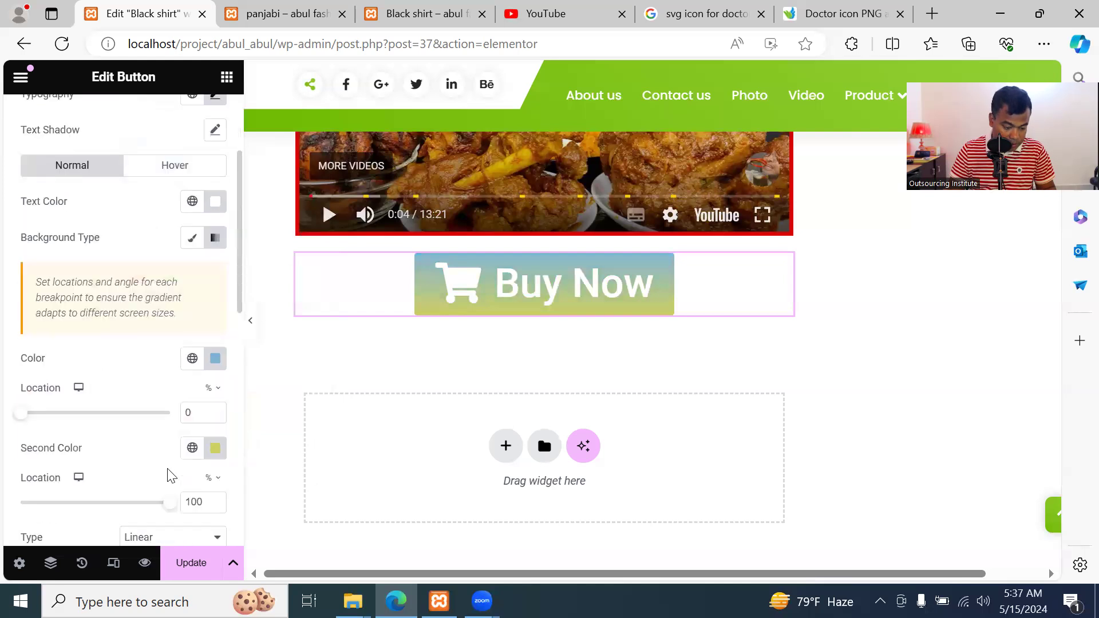
scroll(172, 274, up, 2)
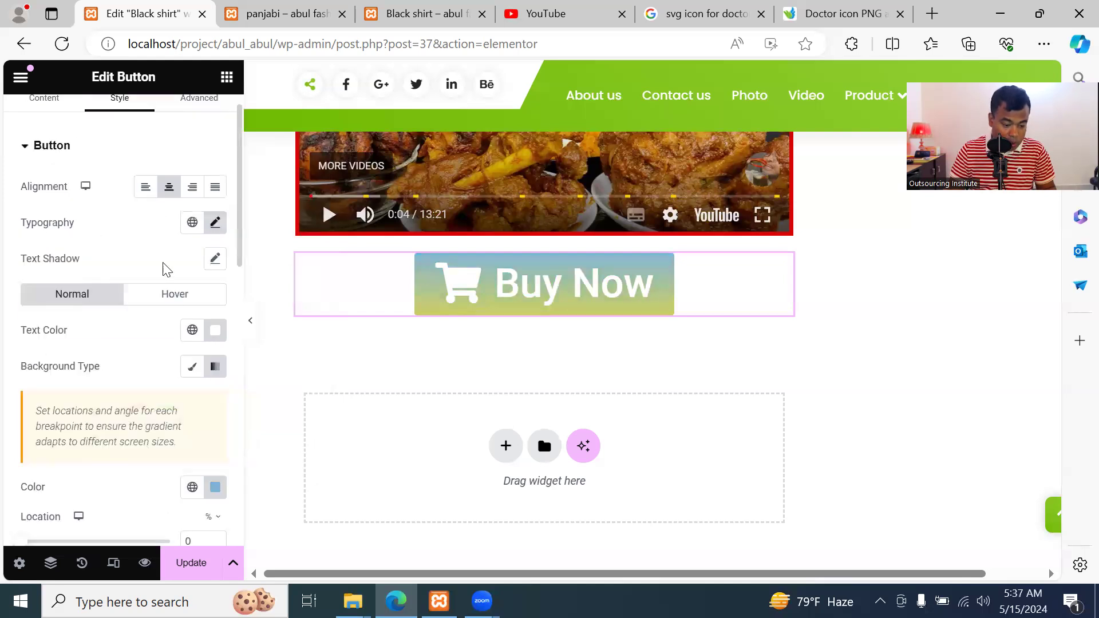
click(169, 300)
click(71, 300)
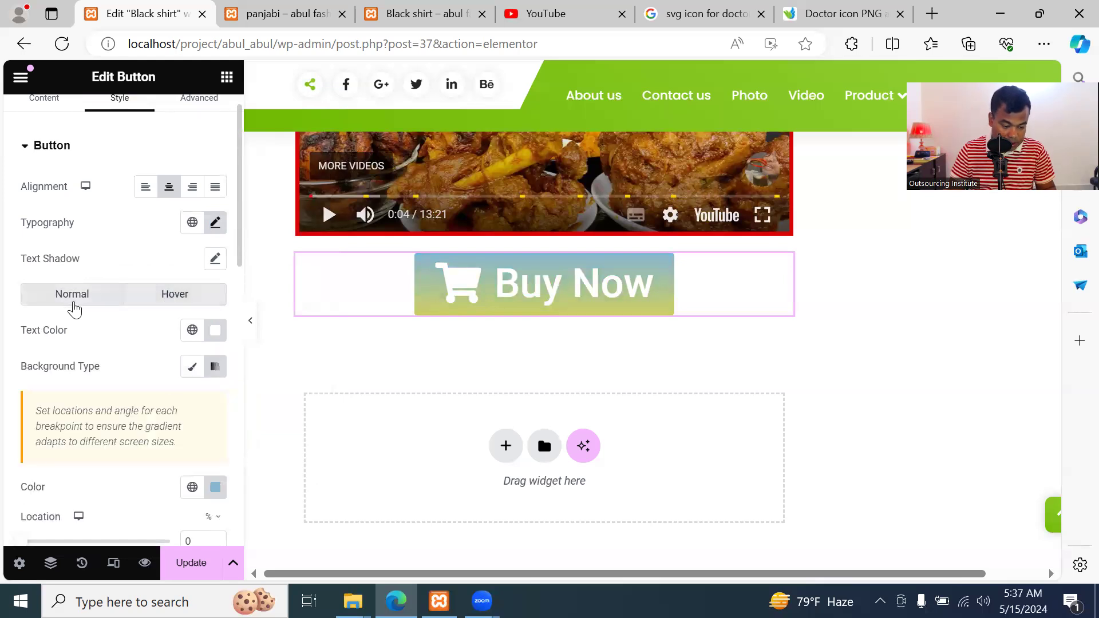
scroll(196, 448, down, 2)
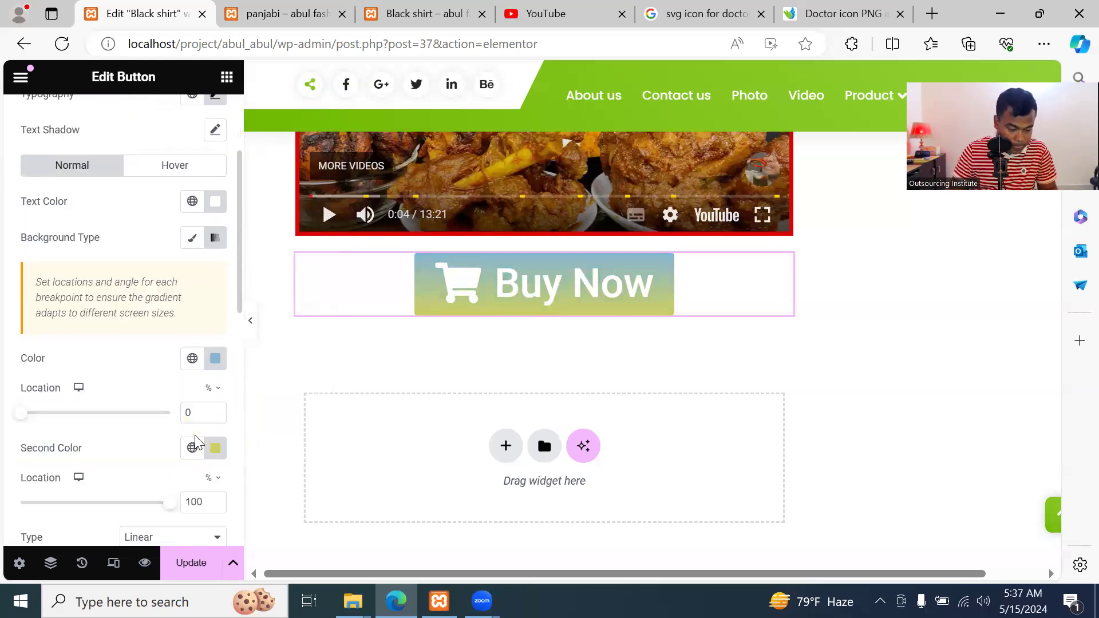
click(193, 361)
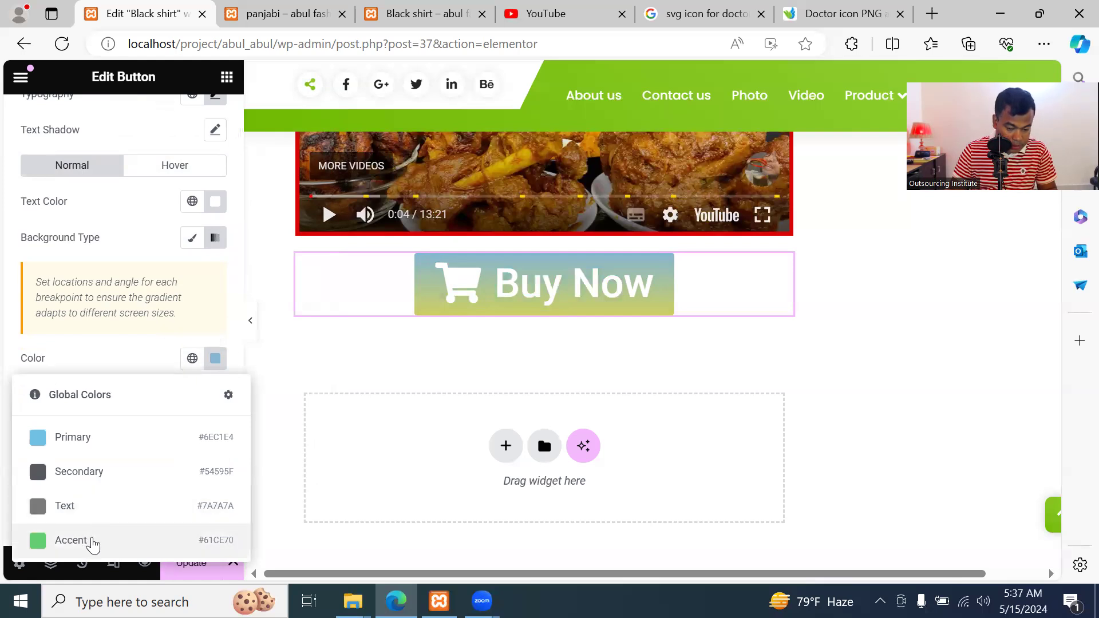
click(71, 540)
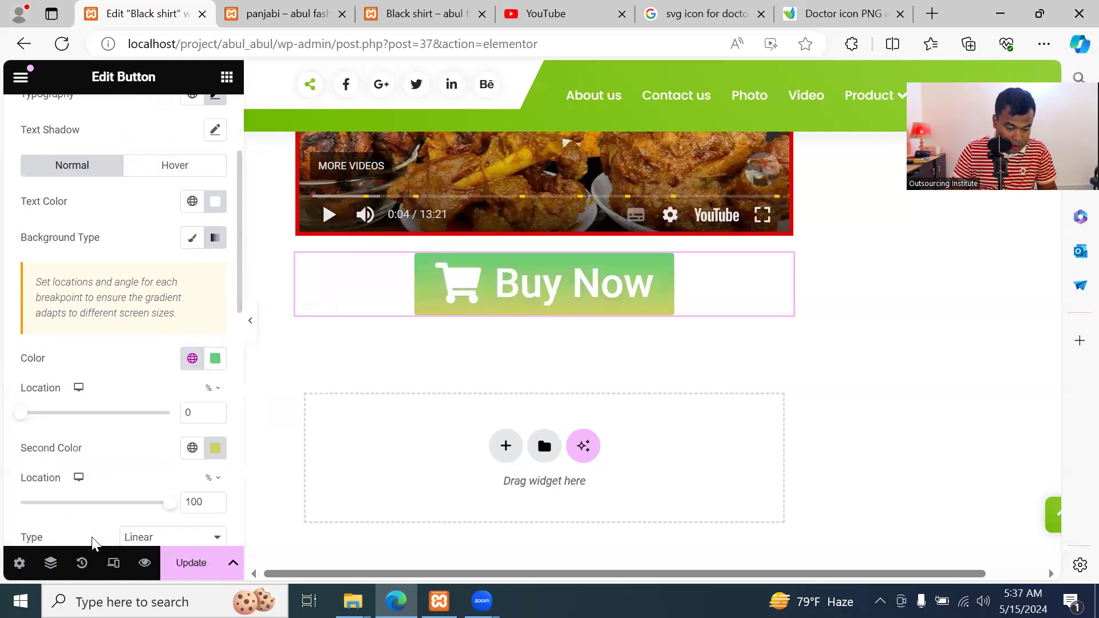
click(192, 448)
click(134, 419)
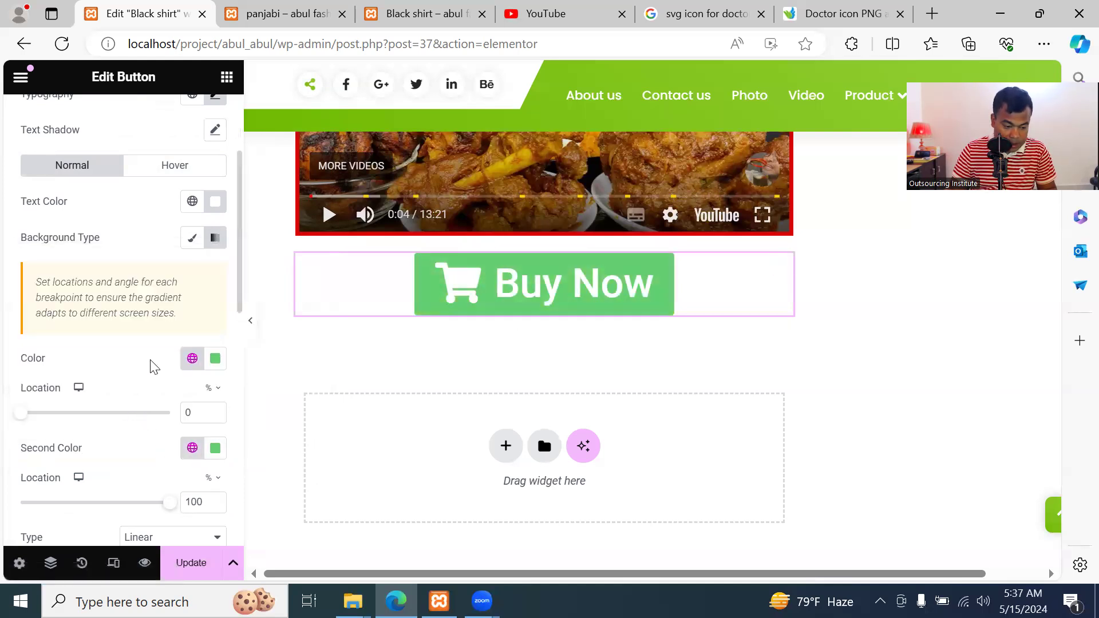
Give the button's hover state a red background, #FE0000, with a transition duration of 1.1 s
click(191, 172)
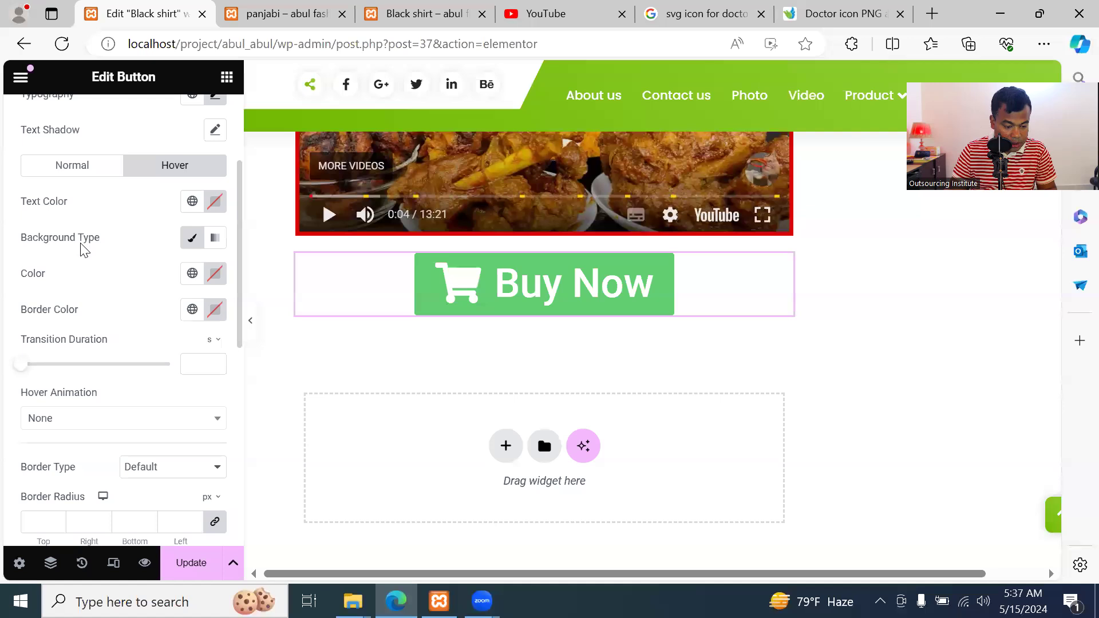
click(217, 276)
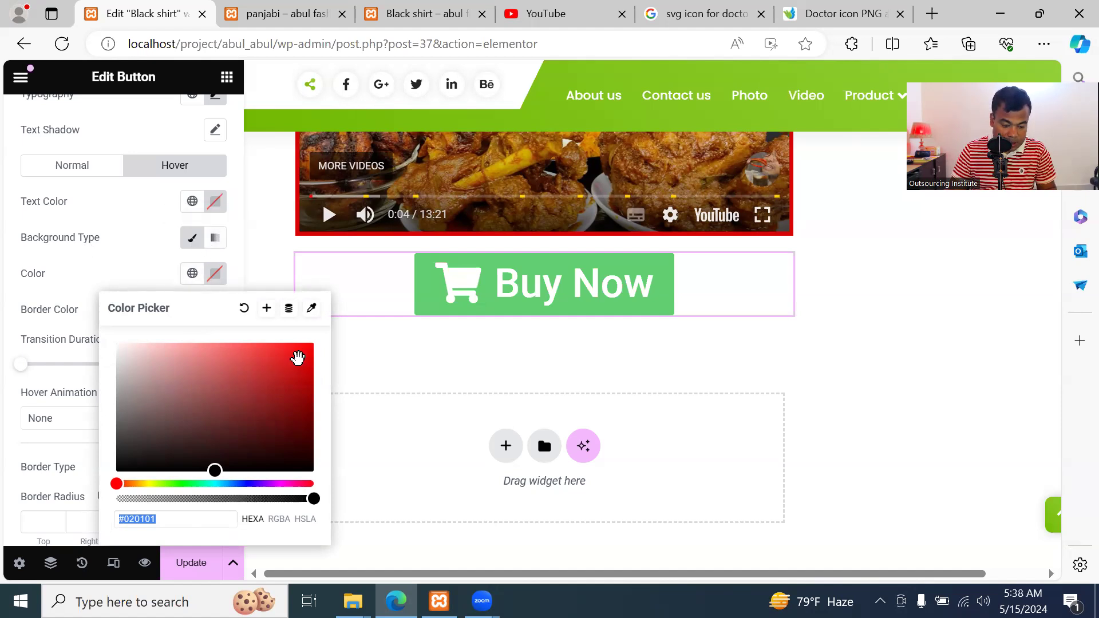
drag(308, 352, 315, 341)
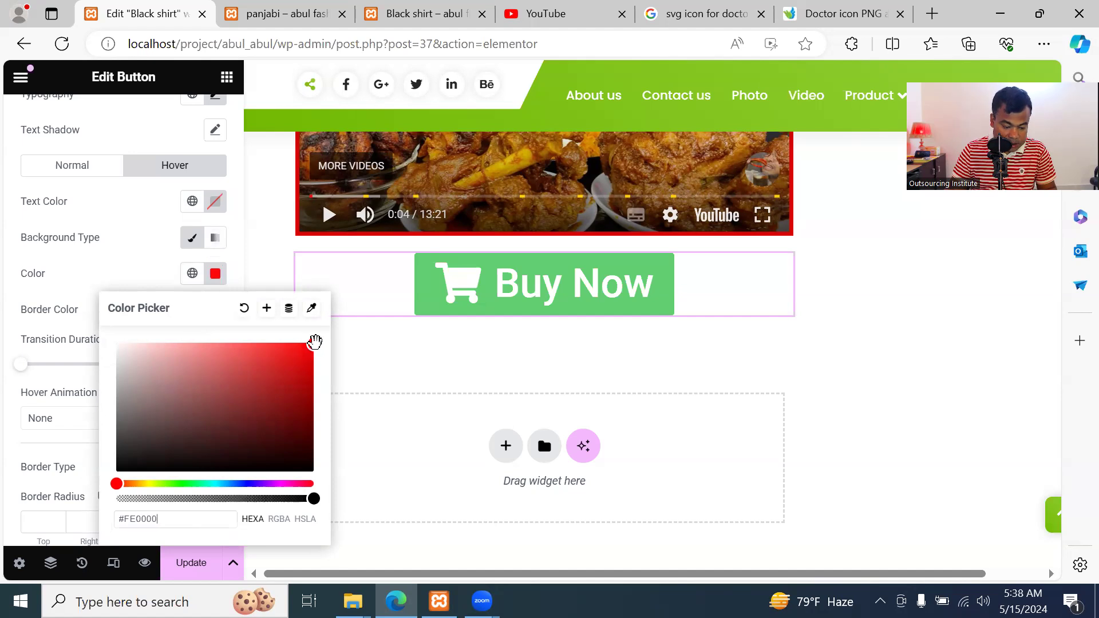
click(124, 266)
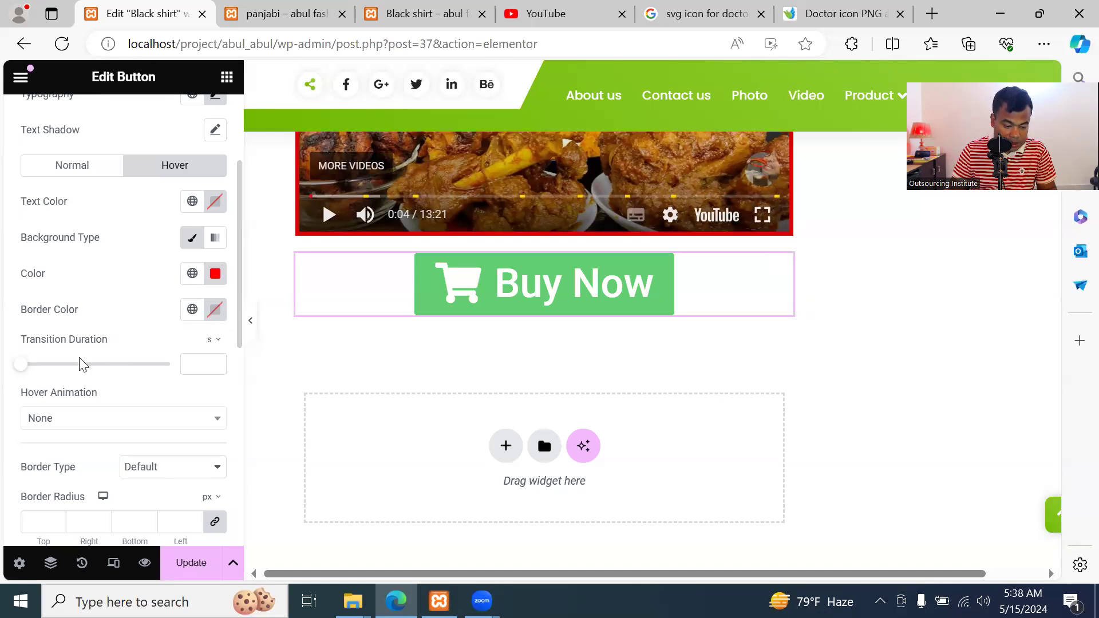
drag(26, 370, 82, 373)
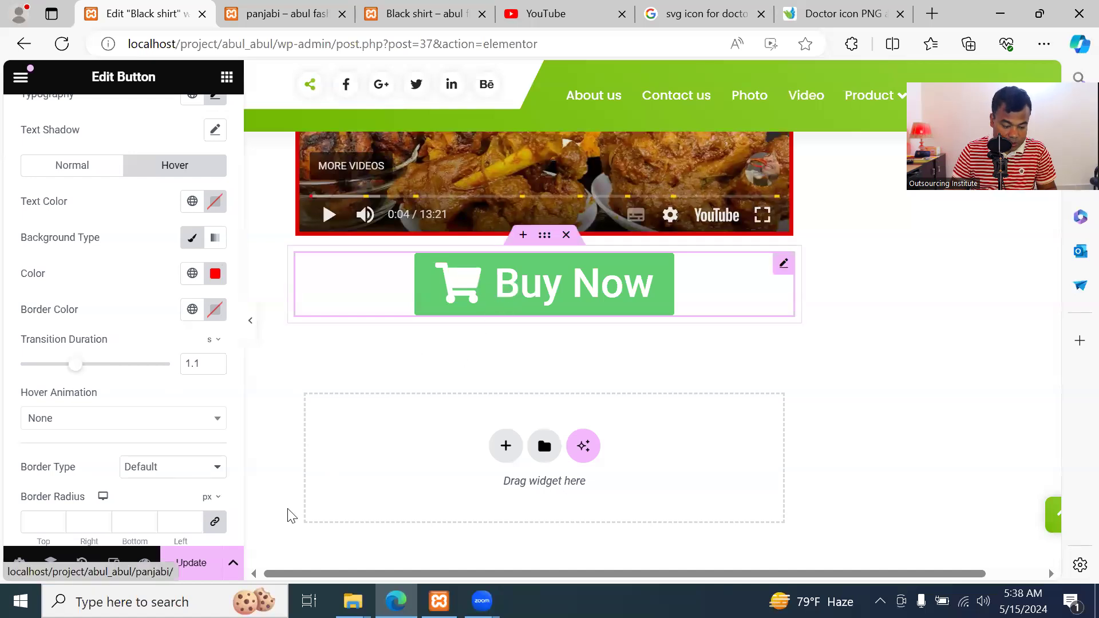
Update the page and reload the live Black shirt page to check the Buy Now button's hover effect
click(191, 563)
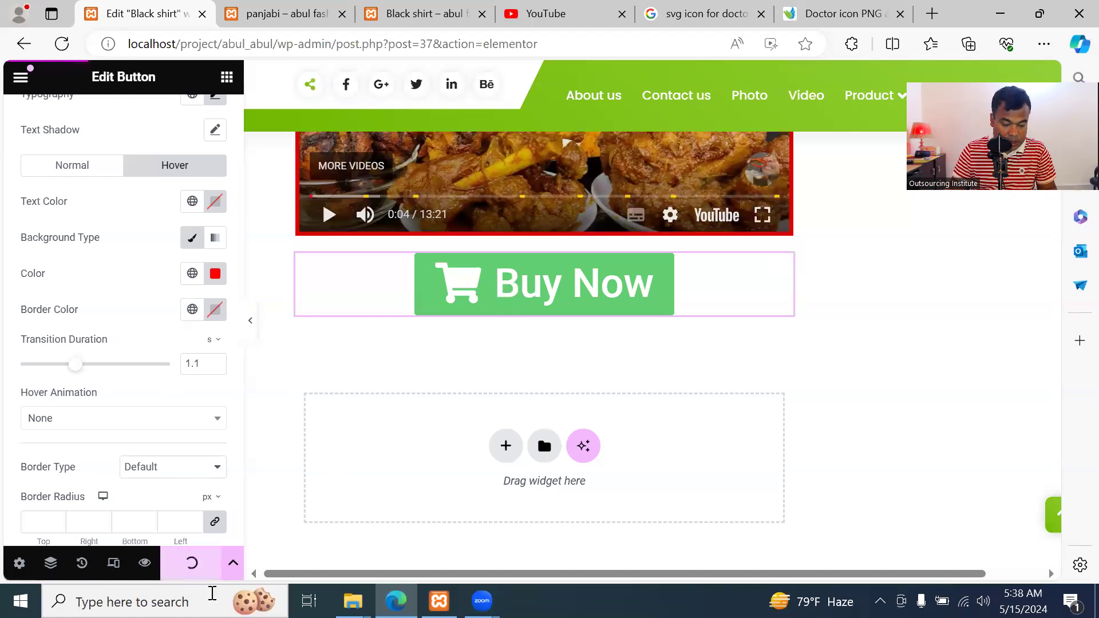
click(288, 7)
click(63, 45)
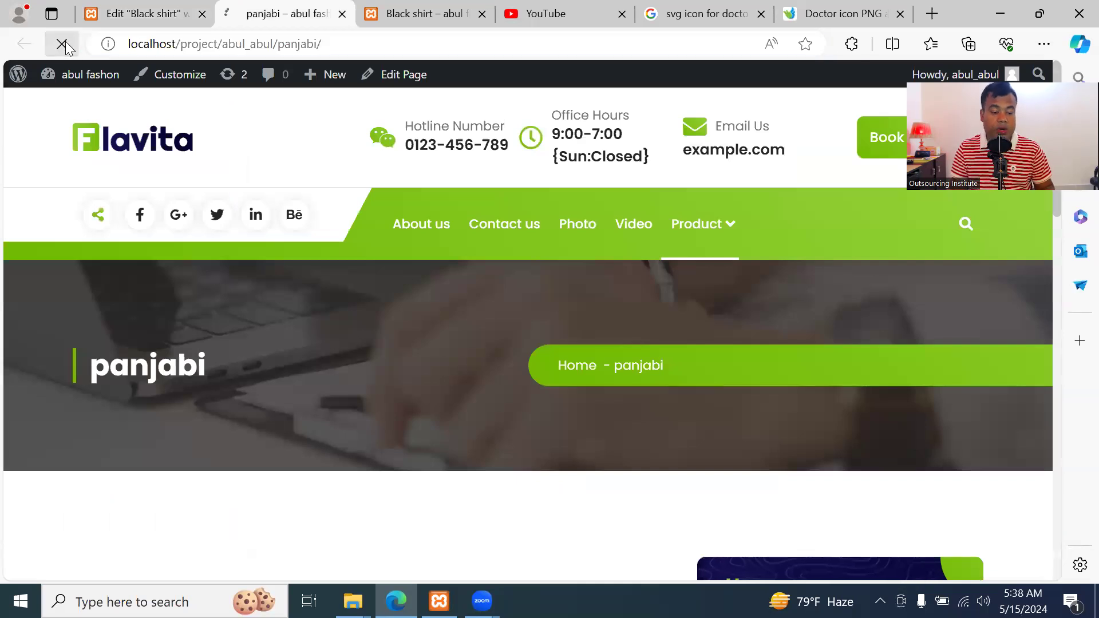
scroll(543, 281, down, 7)
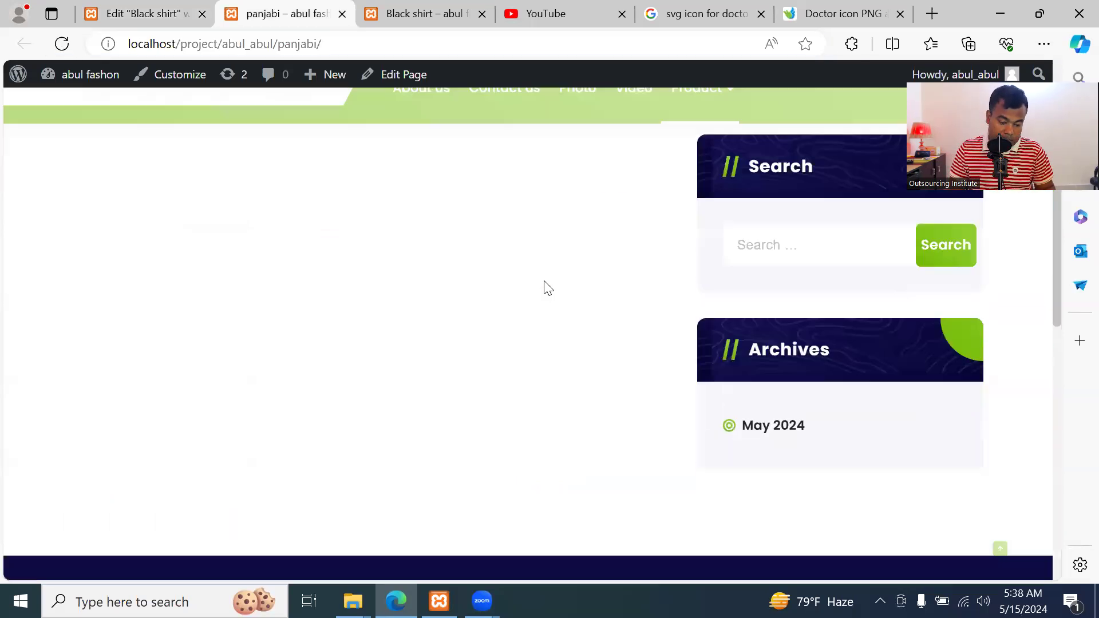
scroll(552, 295, down, 5)
scroll(574, 314, up, 10)
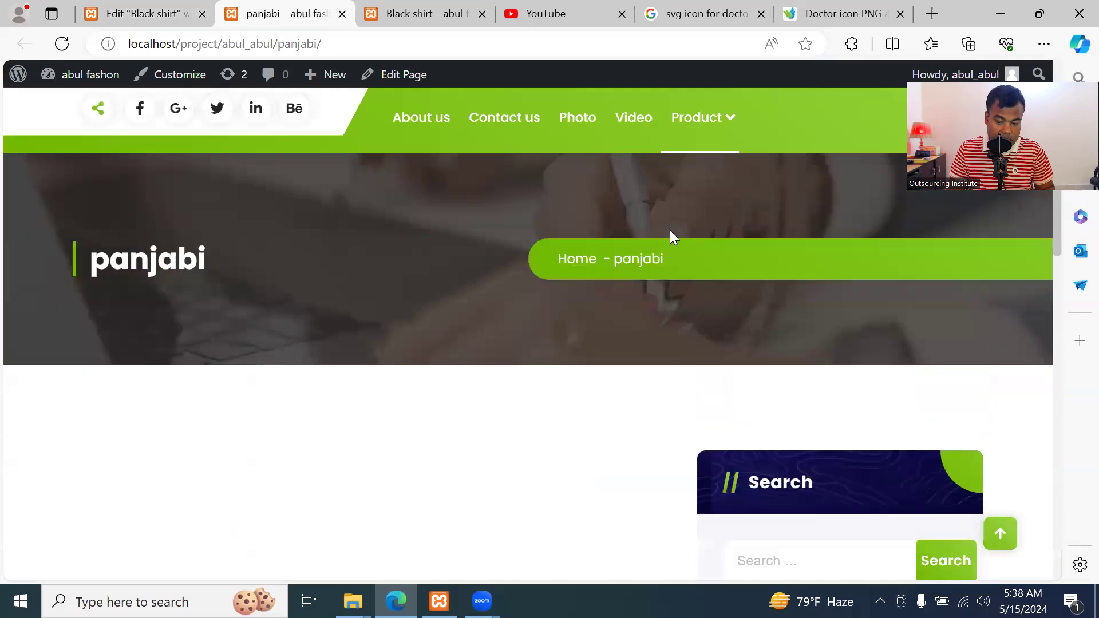
click(416, 12)
drag(416, 13, 286, 12)
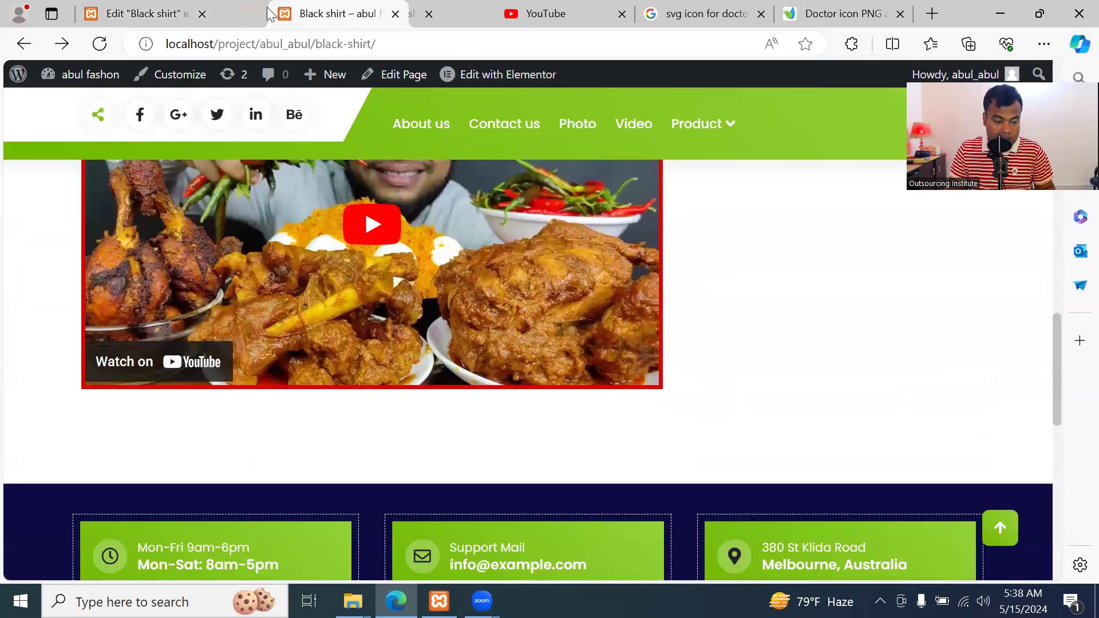
scroll(350, 321, up, 3)
click(99, 45)
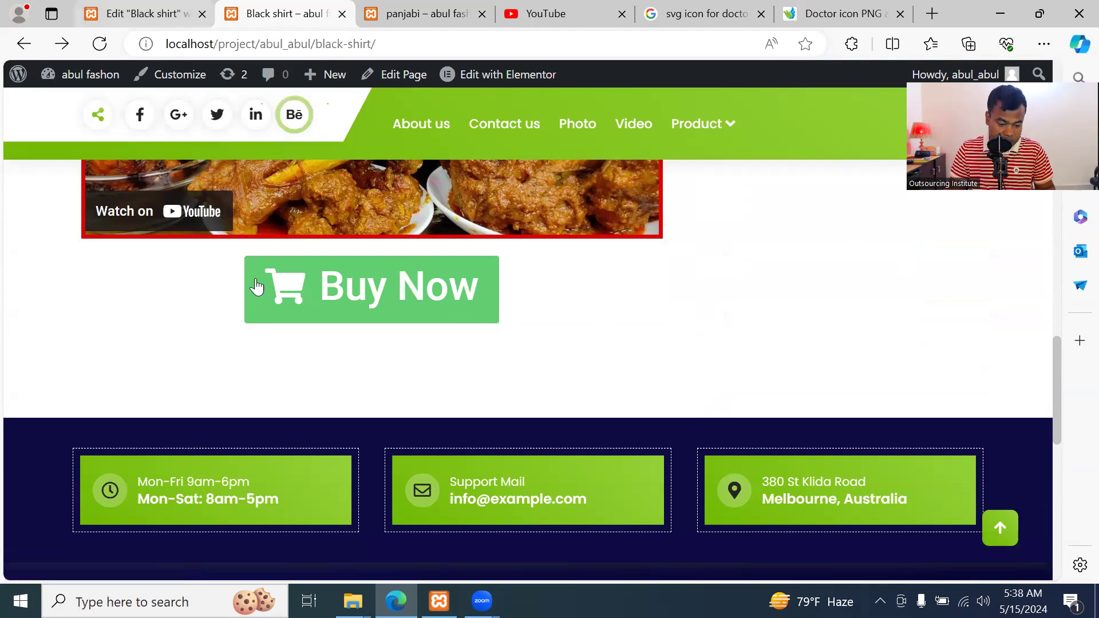
Back in the editor, try the Pop hover animation, choose Pulse Shrink for the button instead, and update the page
key(ctrl+shift+Tab)
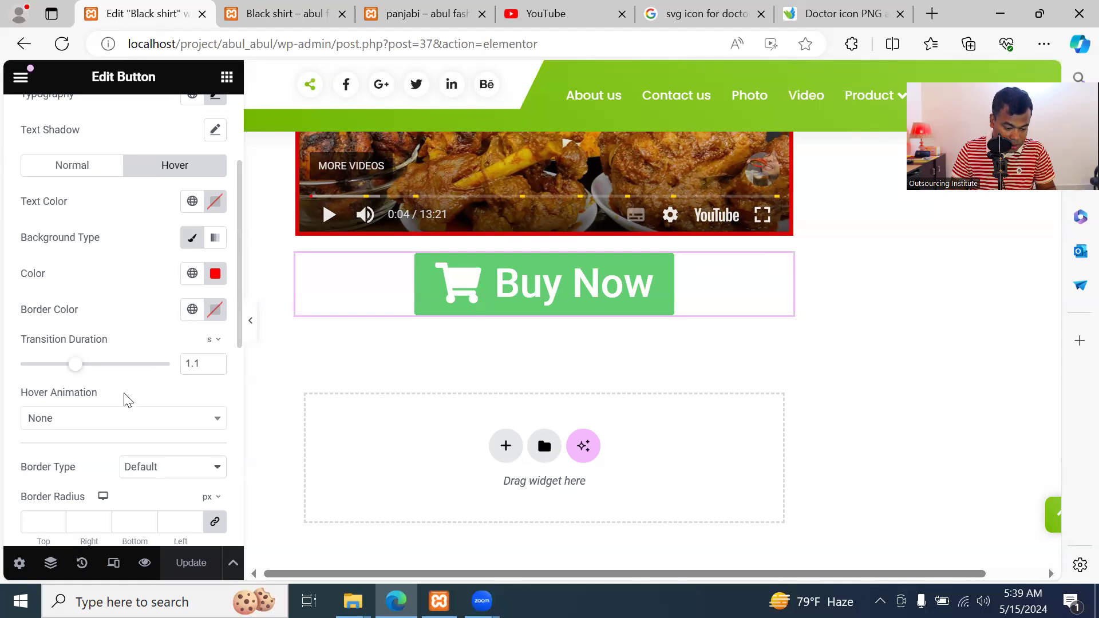
click(162, 421)
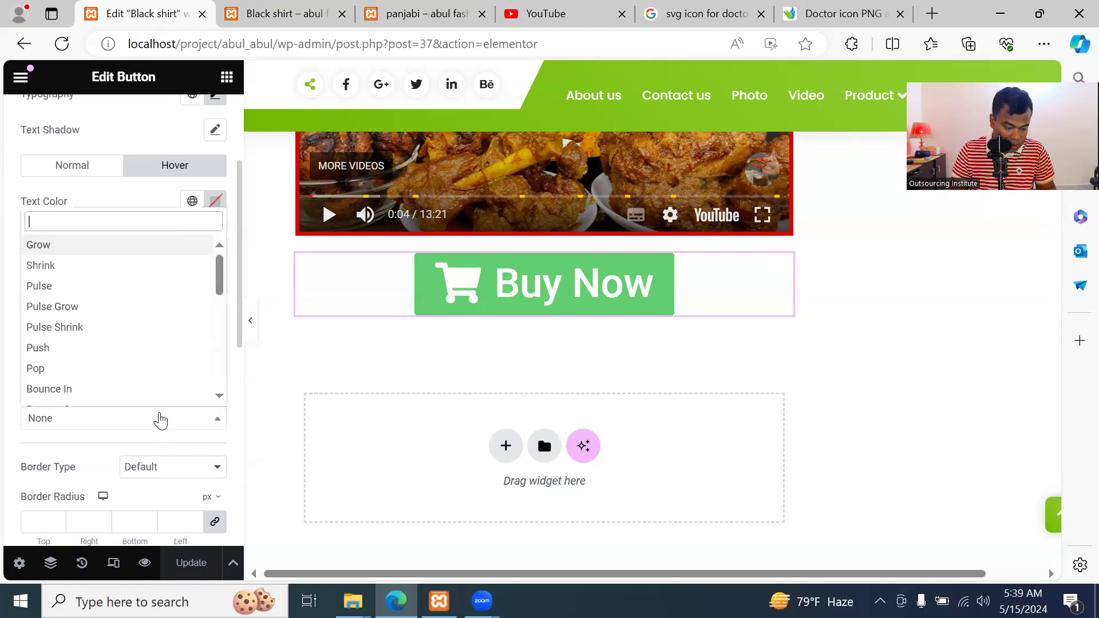
click(117, 369)
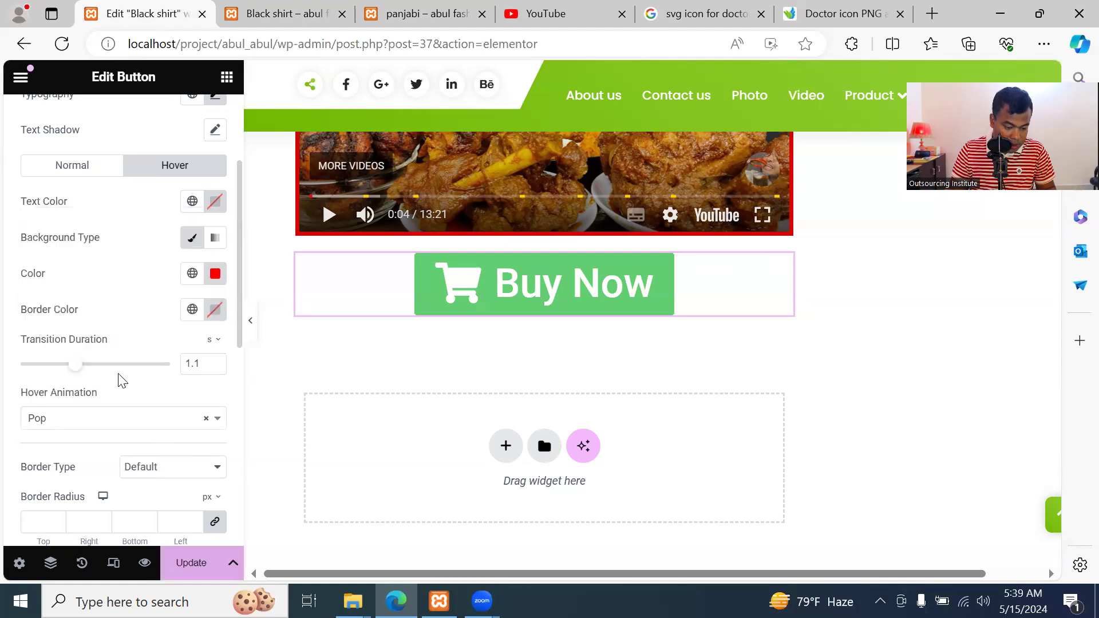
click(143, 425)
scroll(130, 388, down, 2)
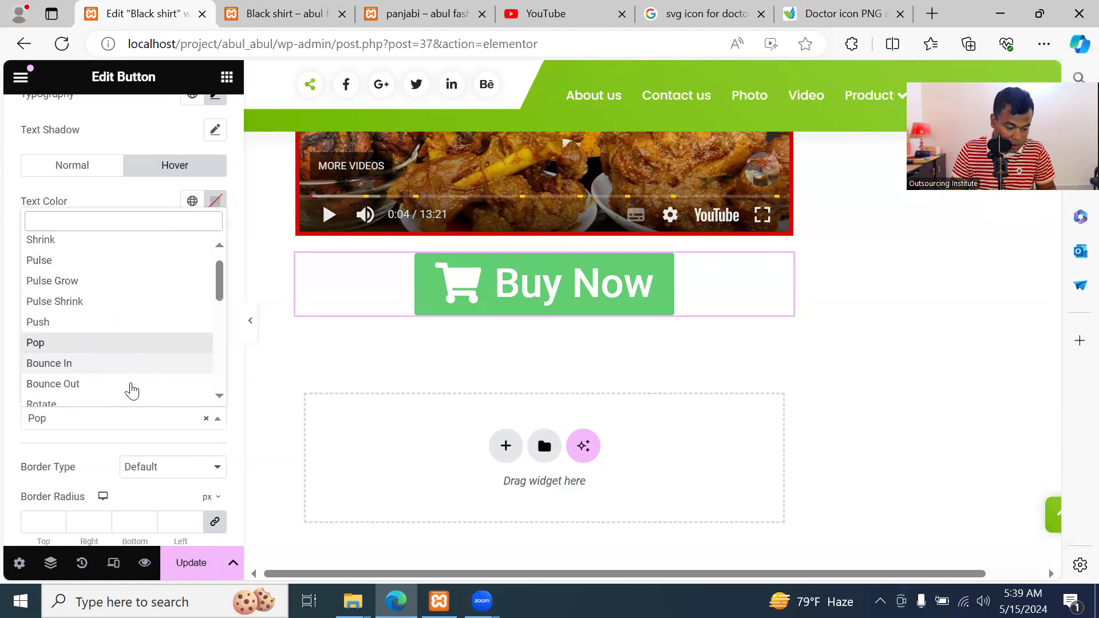
scroll(132, 390, down, 1)
scroll(129, 383, up, 1)
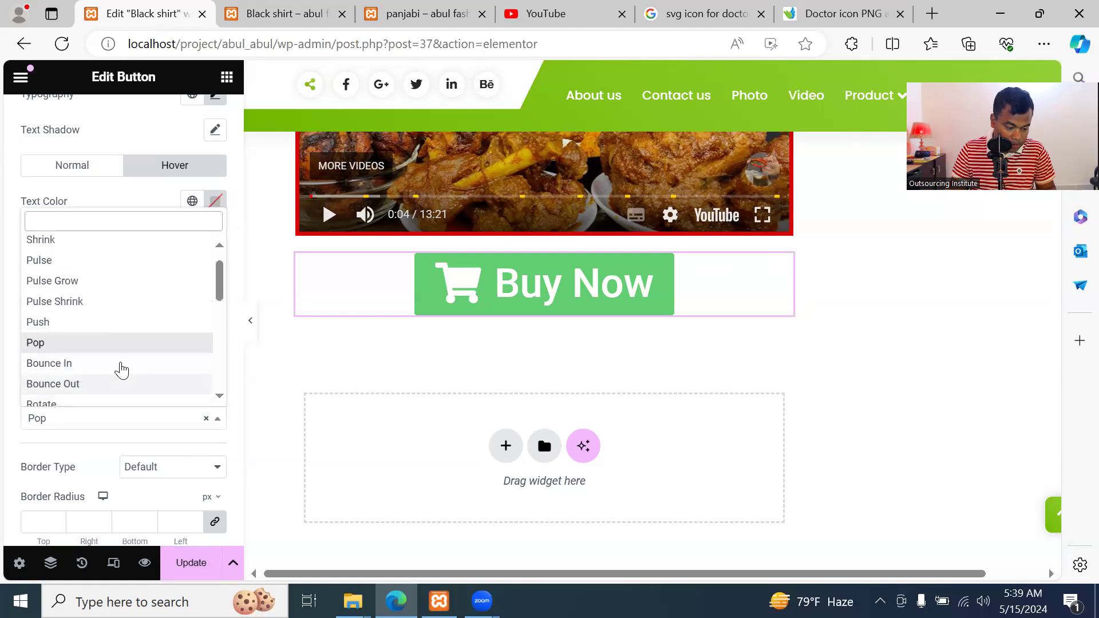
click(101, 302)
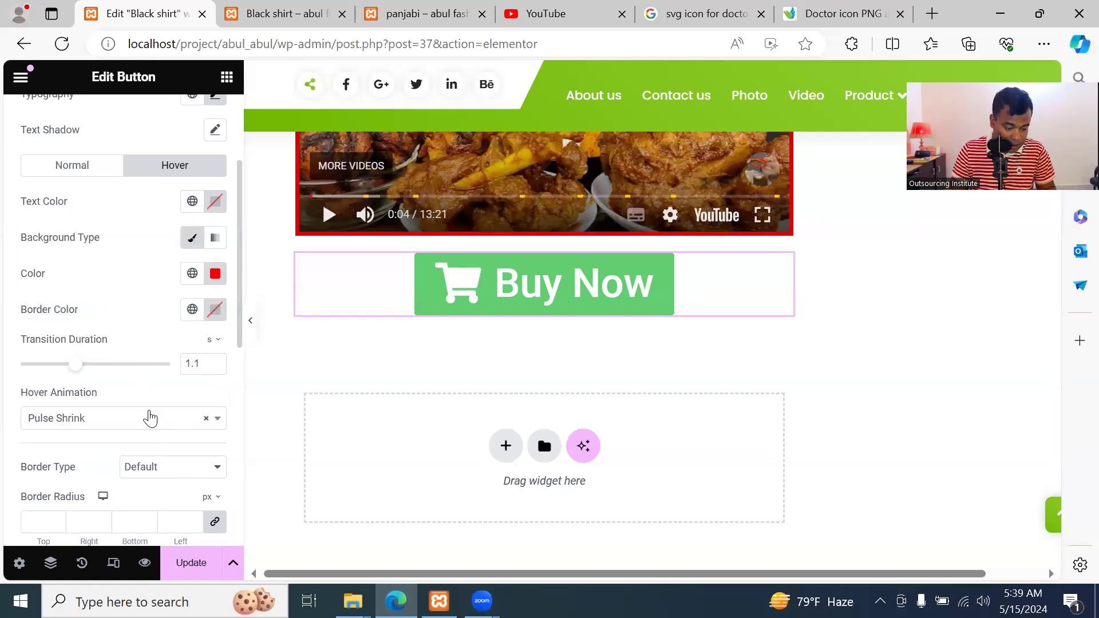
scroll(147, 396, down, 2)
scroll(139, 399, down, 4)
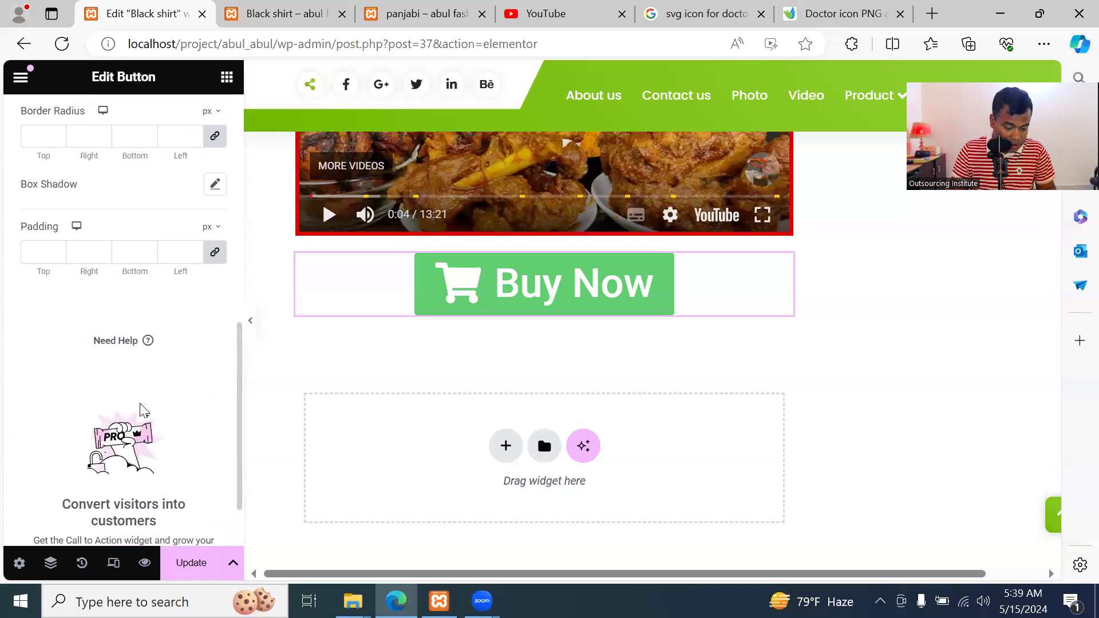
click(194, 564)
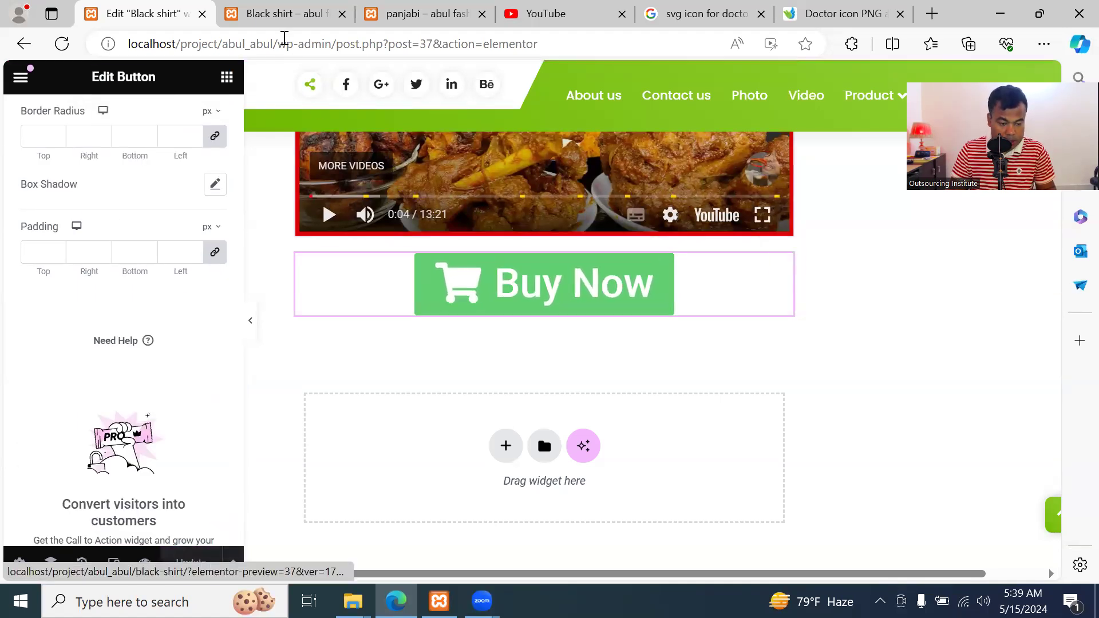
Reload the live Black shirt page, check the Buy Now button's Pulse Shrink hover animation, and return to the editor
click(284, 14)
click(99, 43)
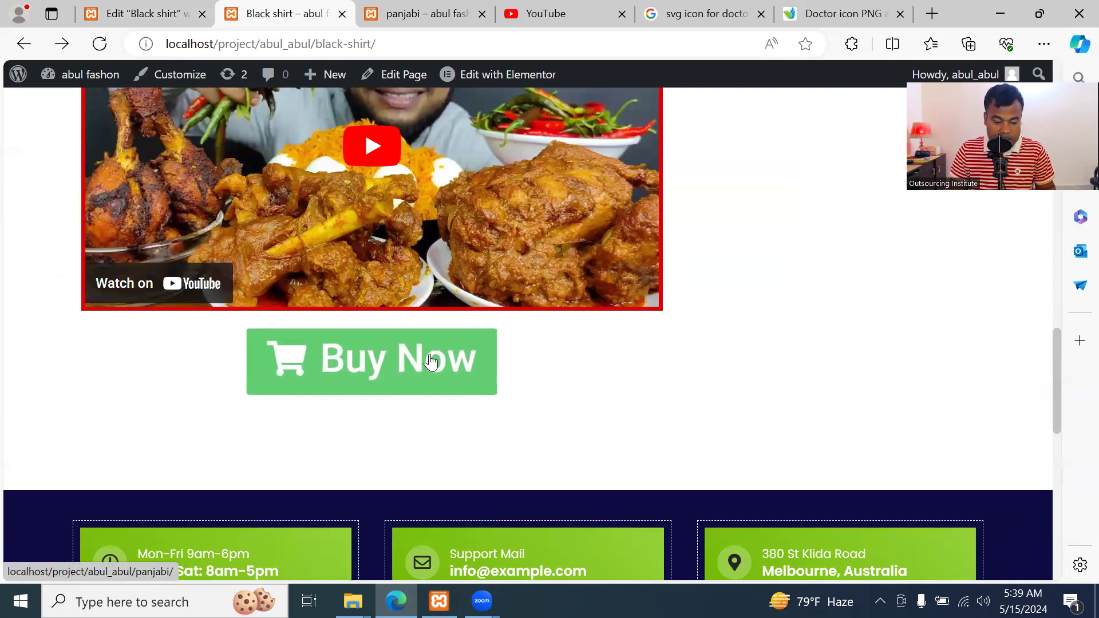
click(136, 11)
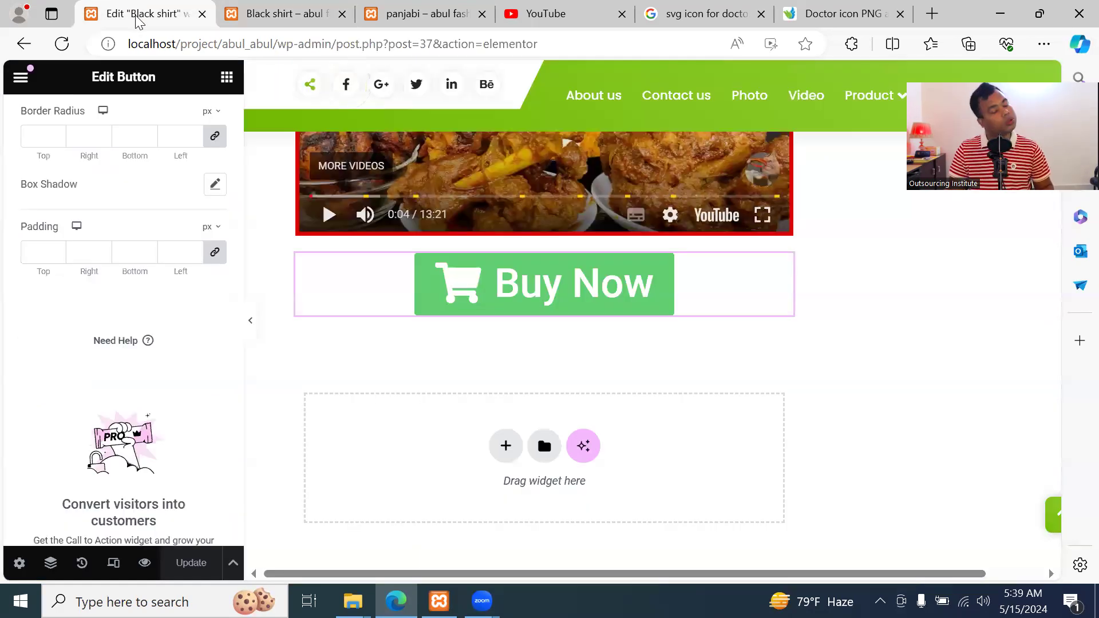
Change the button's hover background color to dark green, #0E7A1F, keeping the Classic background type
scroll(211, 305, up, 5)
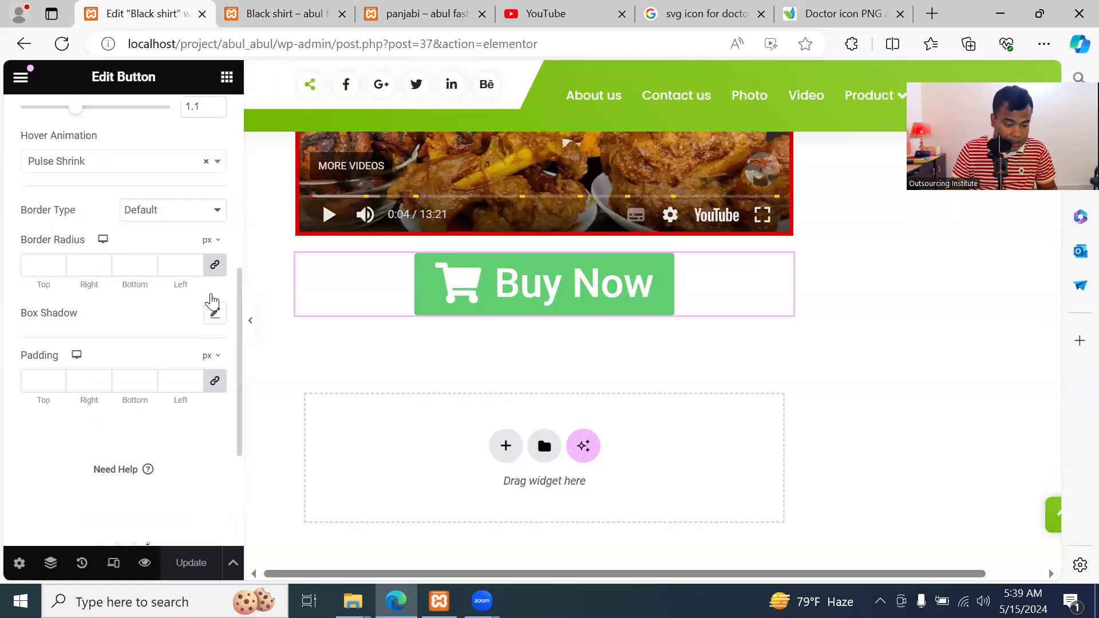
scroll(211, 302, up, 3)
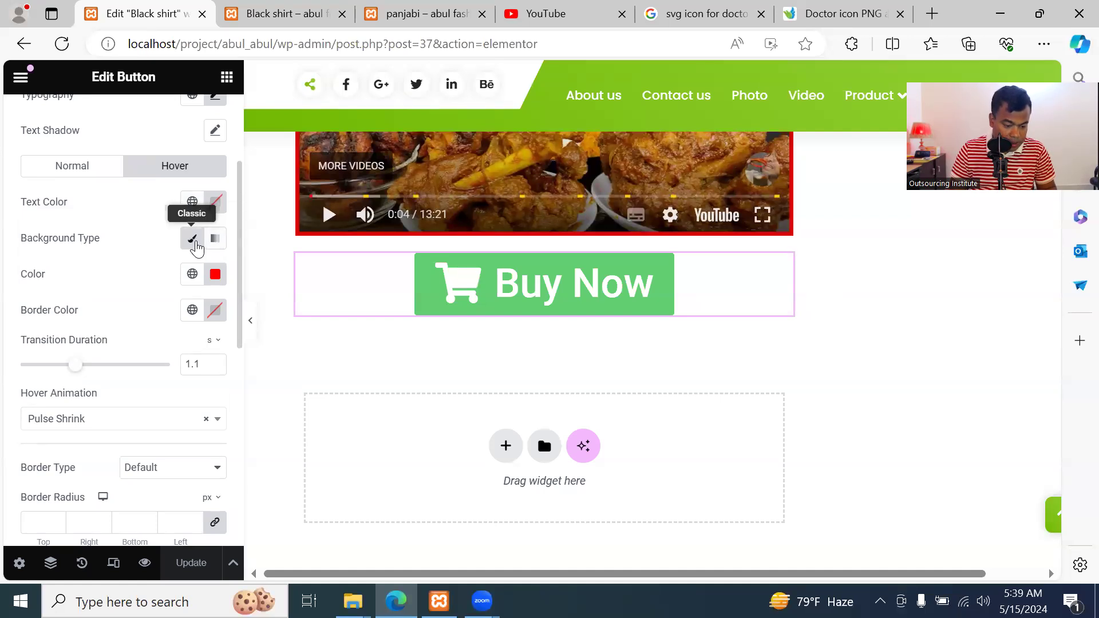
click(195, 244)
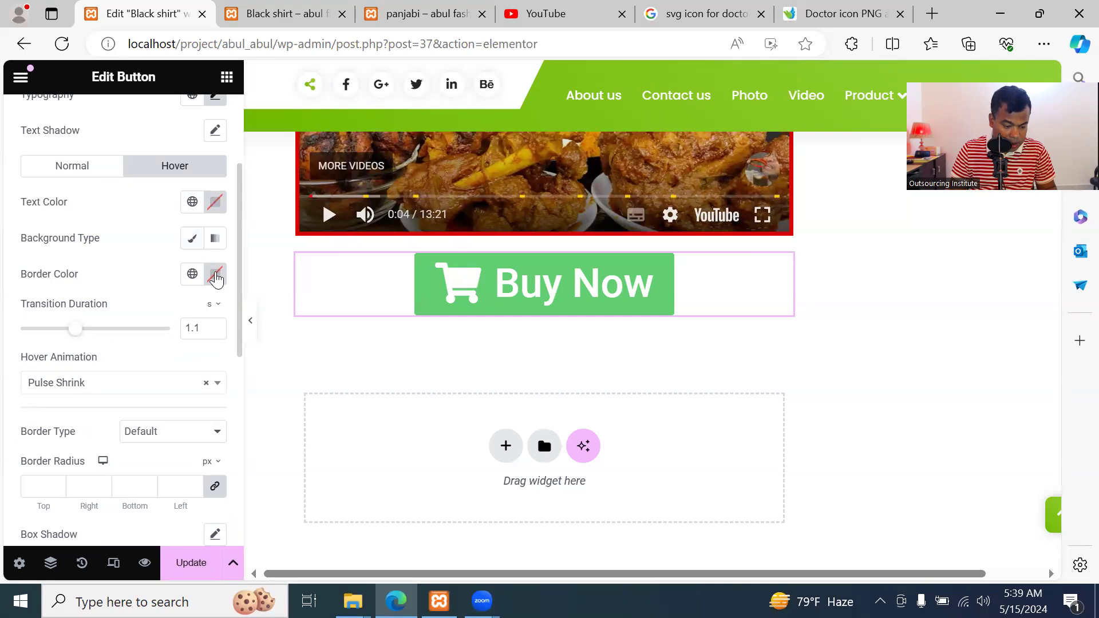
click(191, 241)
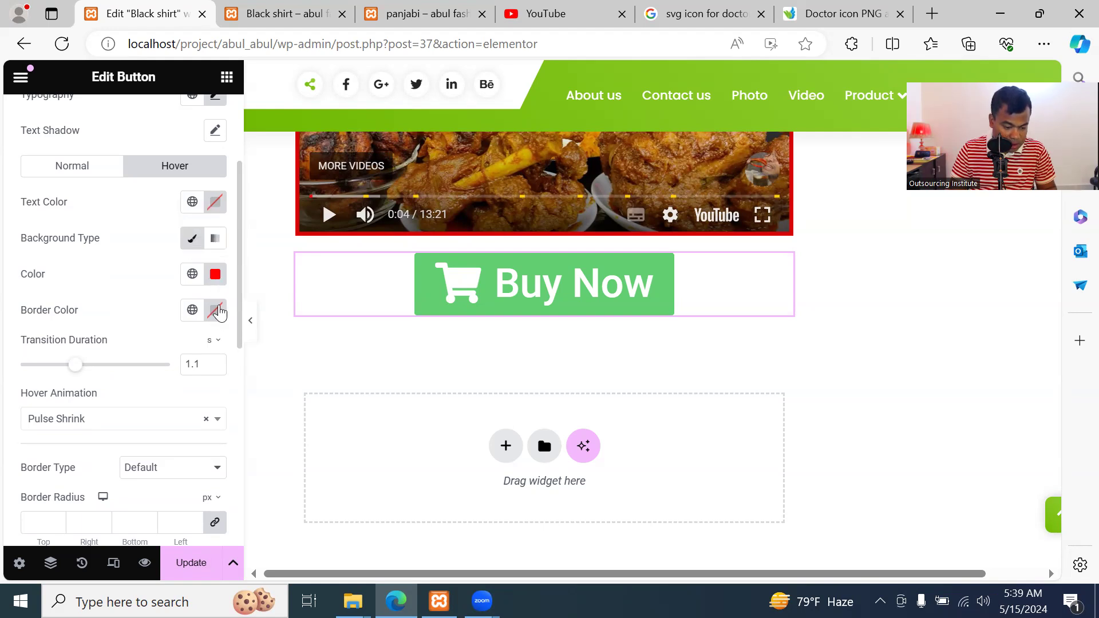
click(215, 275)
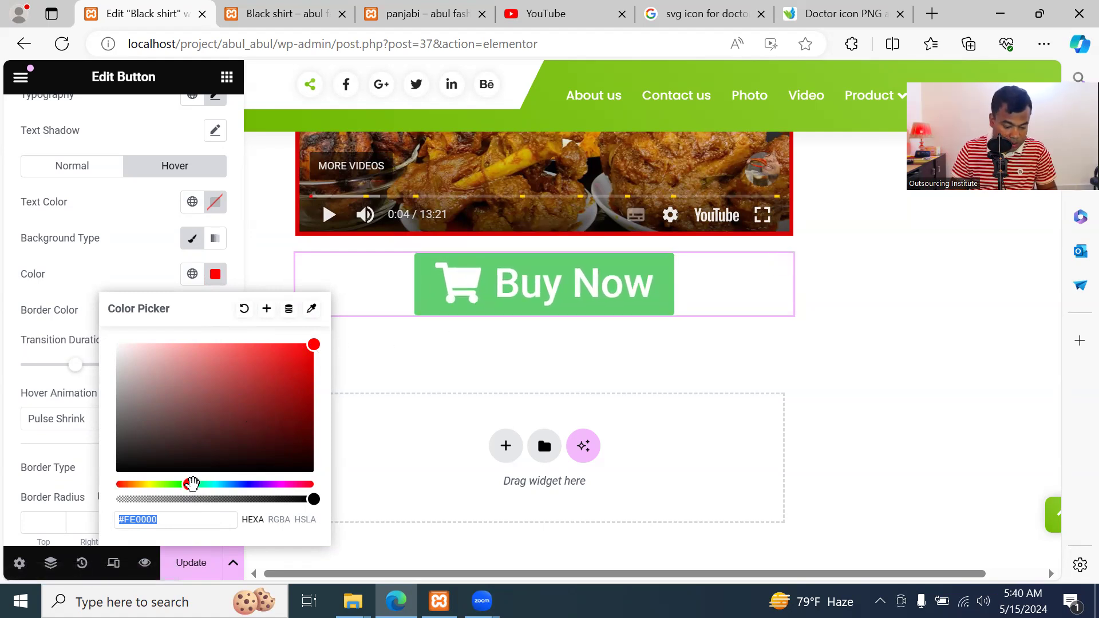
mouse_move(190, 484)
mouse_down()
mouse_move(216, 484)
mouse_move(186, 486)
mouse_up()
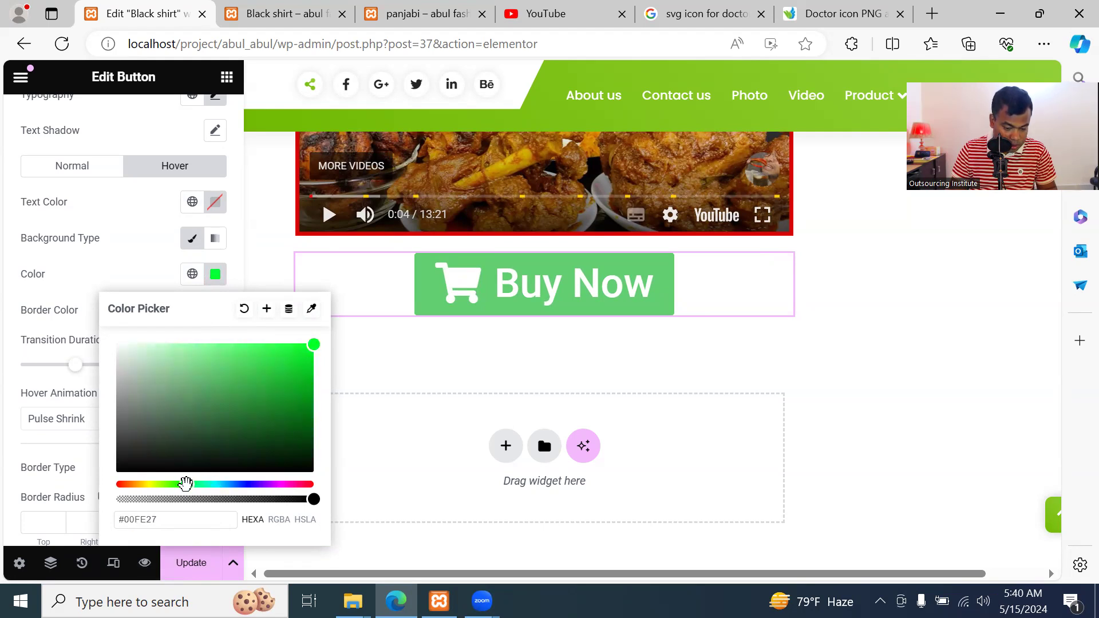
drag(309, 344, 260, 410)
click(291, 409)
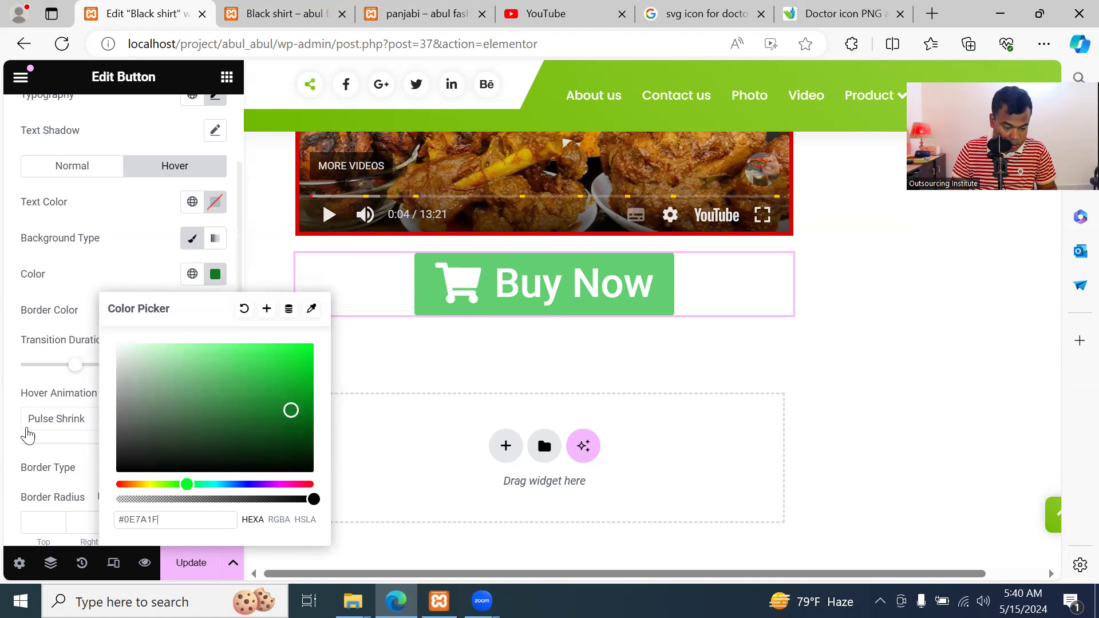
click(22, 396)
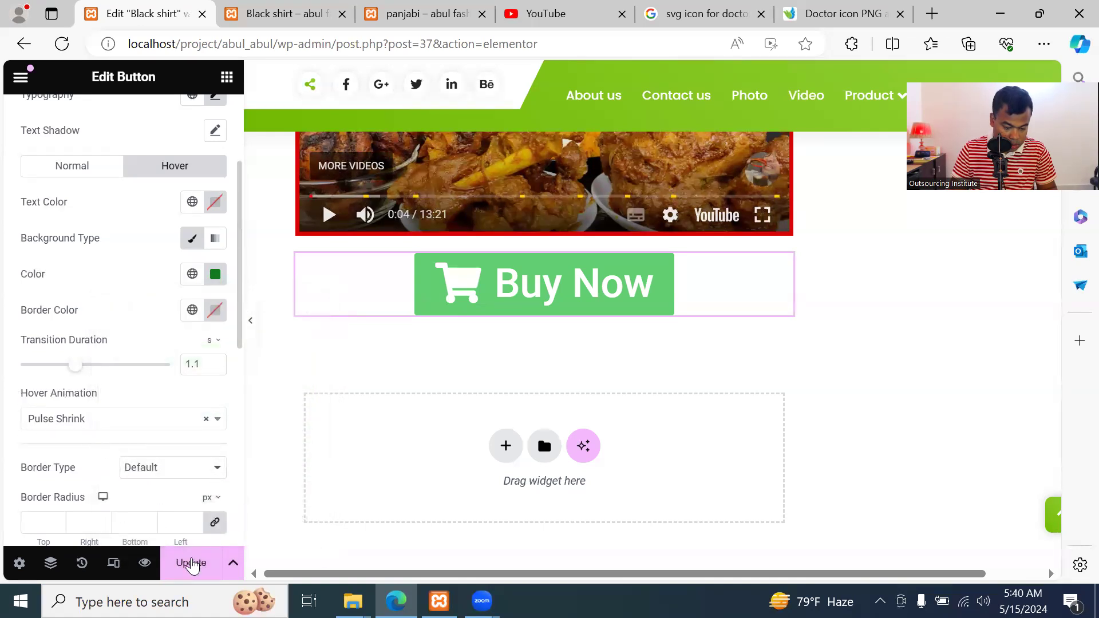
Update the page and reload the live Black shirt page to check the button's green hover background
click(192, 563)
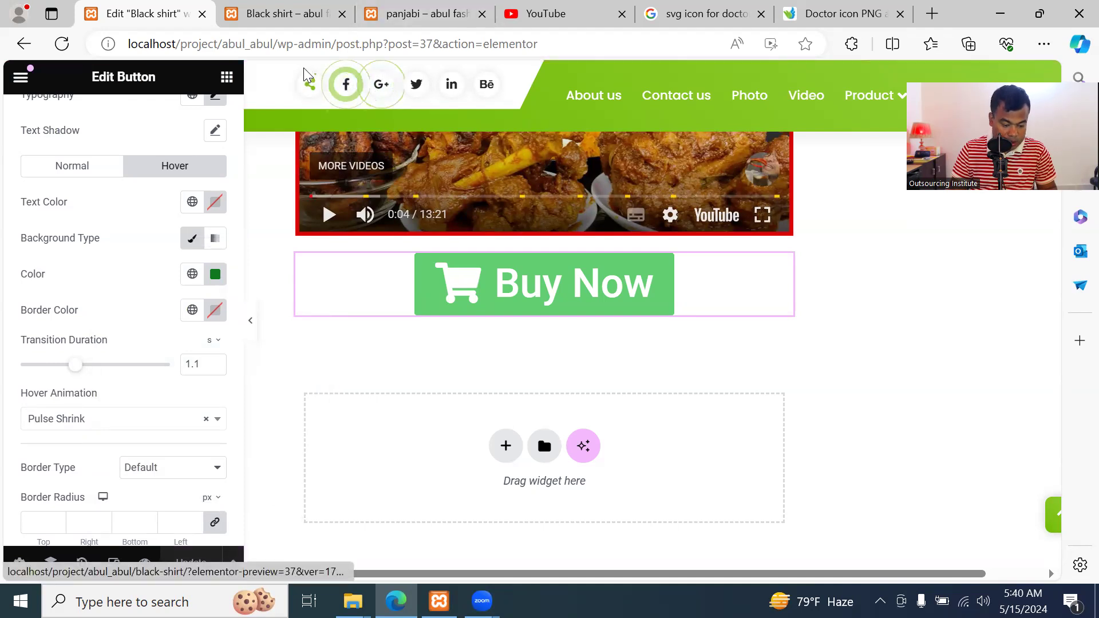
click(297, 13)
click(99, 43)
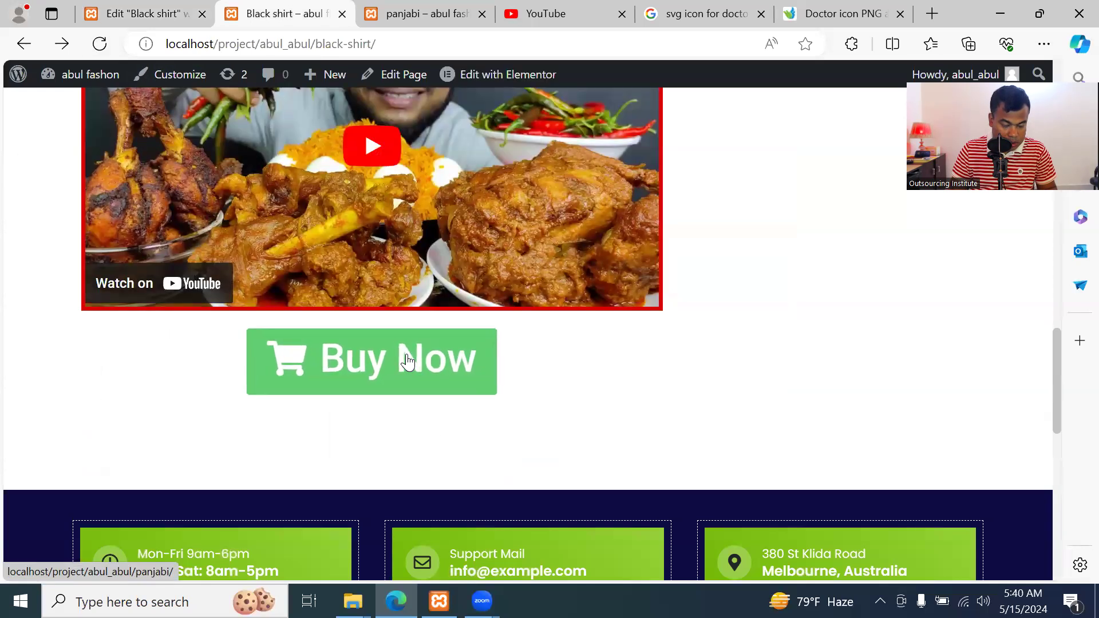
click(143, 12)
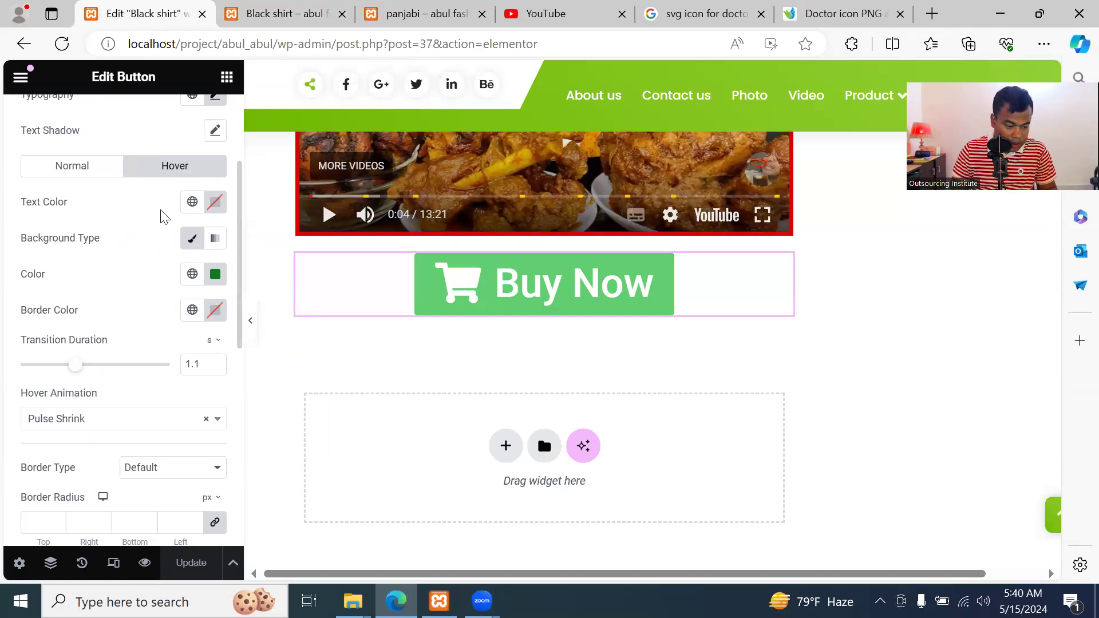
Set the button's hover text color to a light yellow, #E7E37A
scroll(162, 216, up, 2)
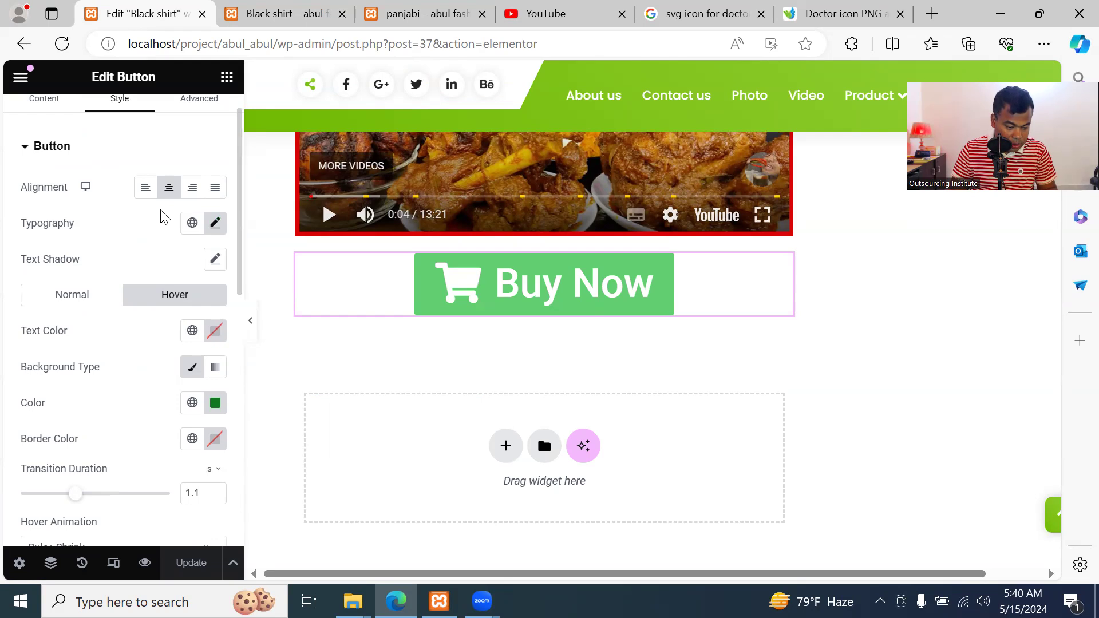
click(216, 332)
click(281, 396)
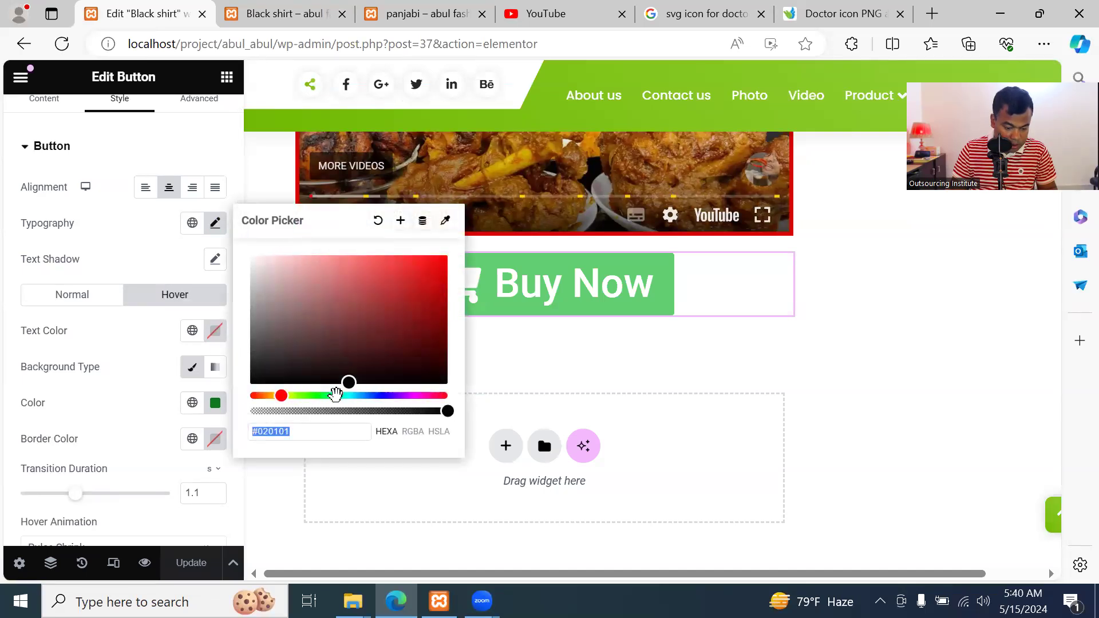
mouse_move(270, 394)
mouse_down()
mouse_move(319, 395)
mouse_move(281, 396)
mouse_up()
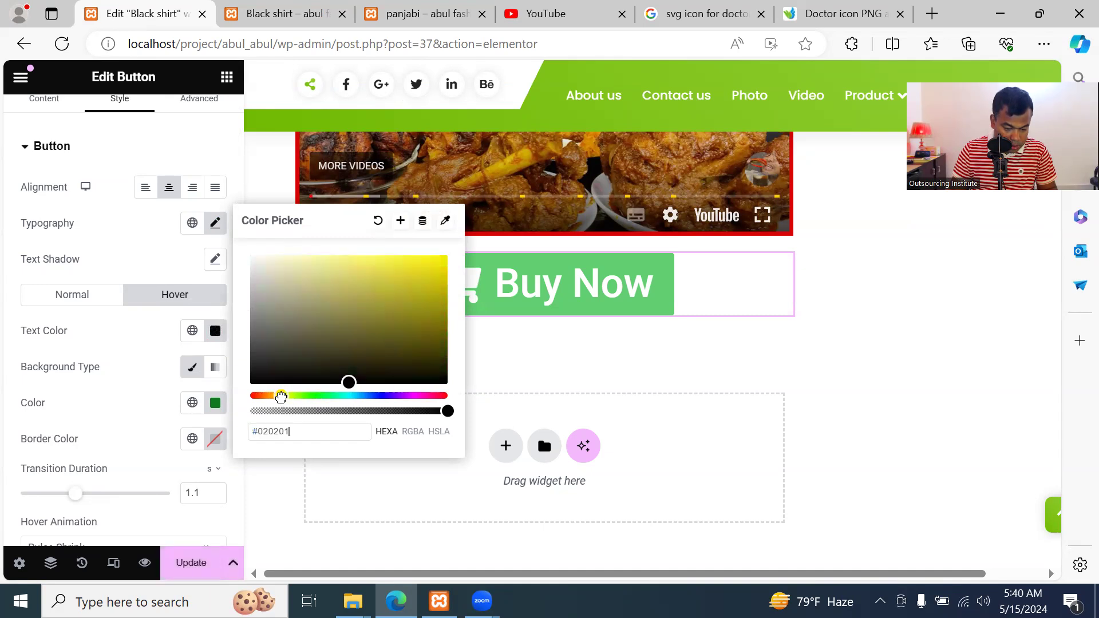
click(365, 286)
click(343, 275)
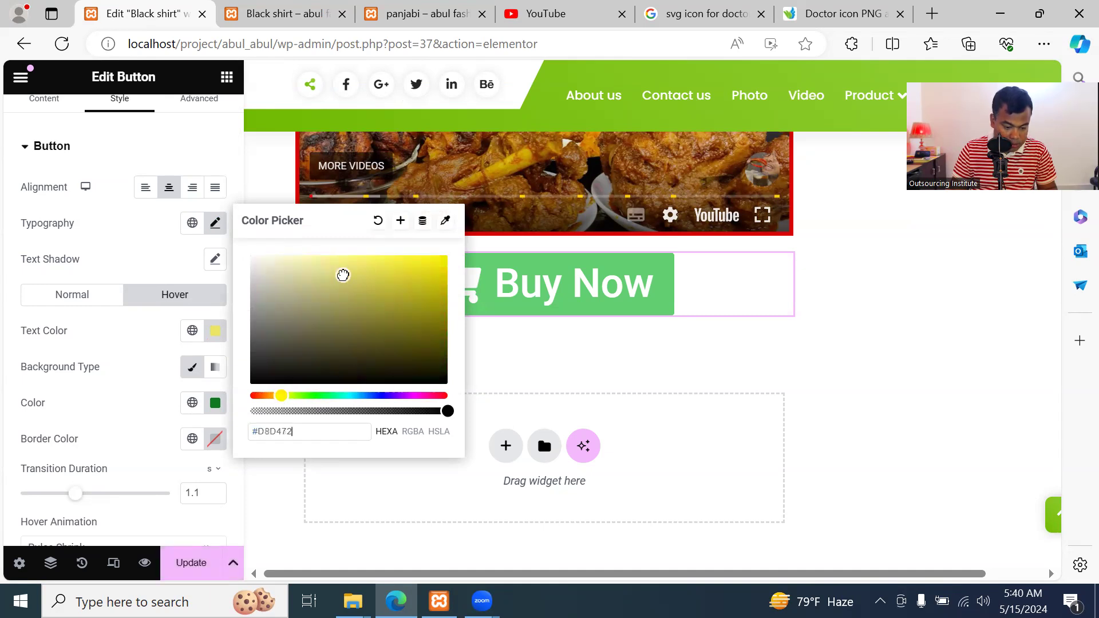
click(343, 267)
click(284, 483)
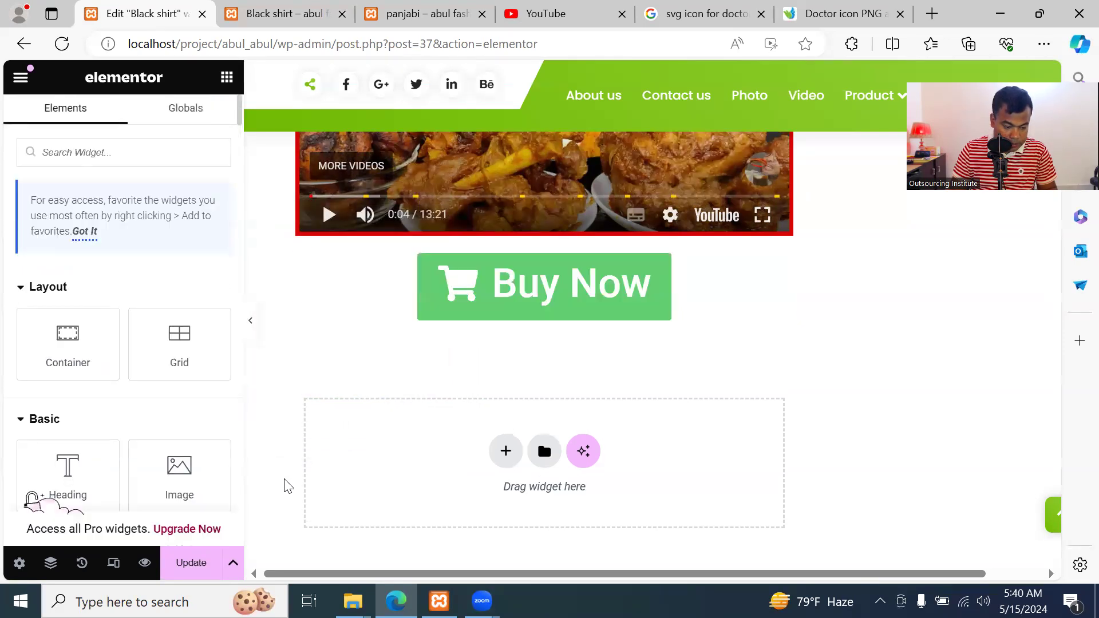
Select the Buy Now button again and check its hover text color on the canvas and in the color picker
click(531, 294)
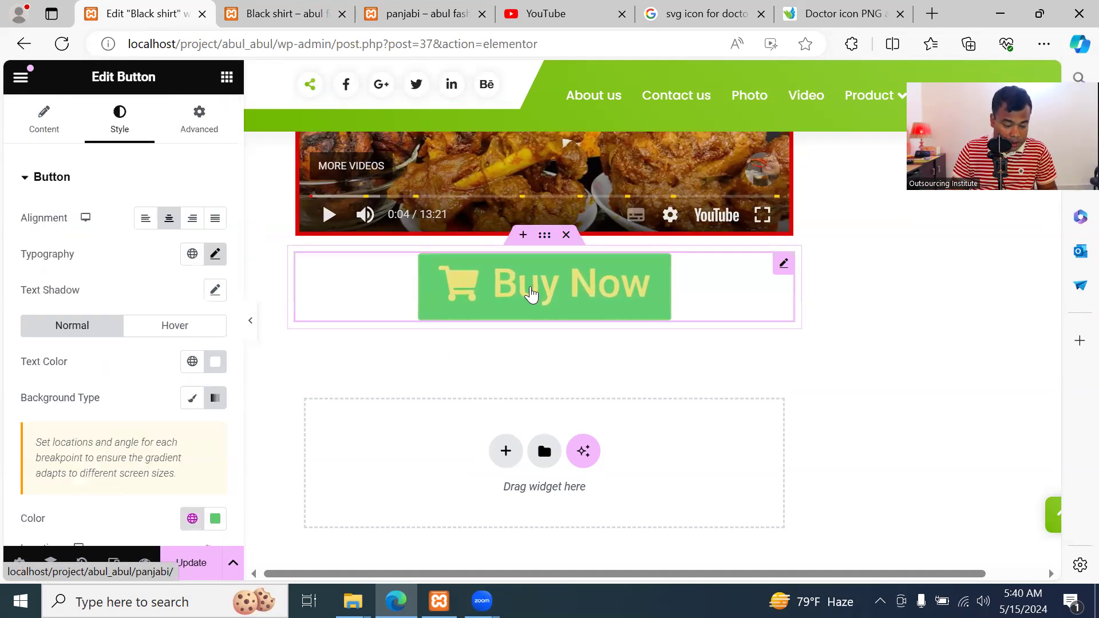
click(166, 335)
click(215, 366)
click(155, 150)
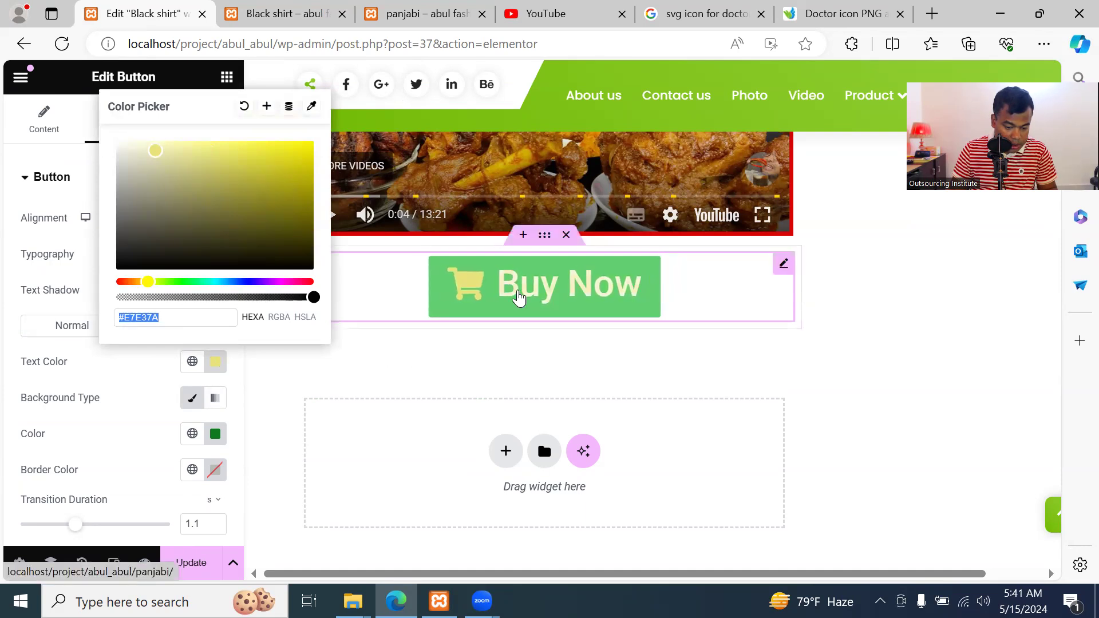
click(112, 375)
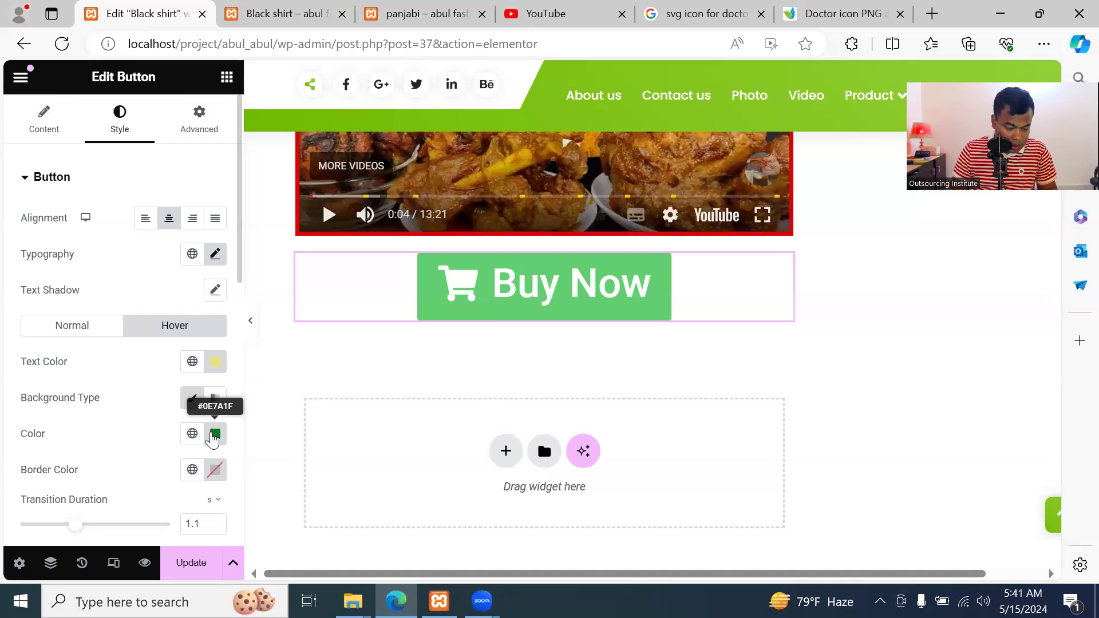
Set the button's hover background color to red, #F50C0C, using a custom color instead of a global one
click(192, 433)
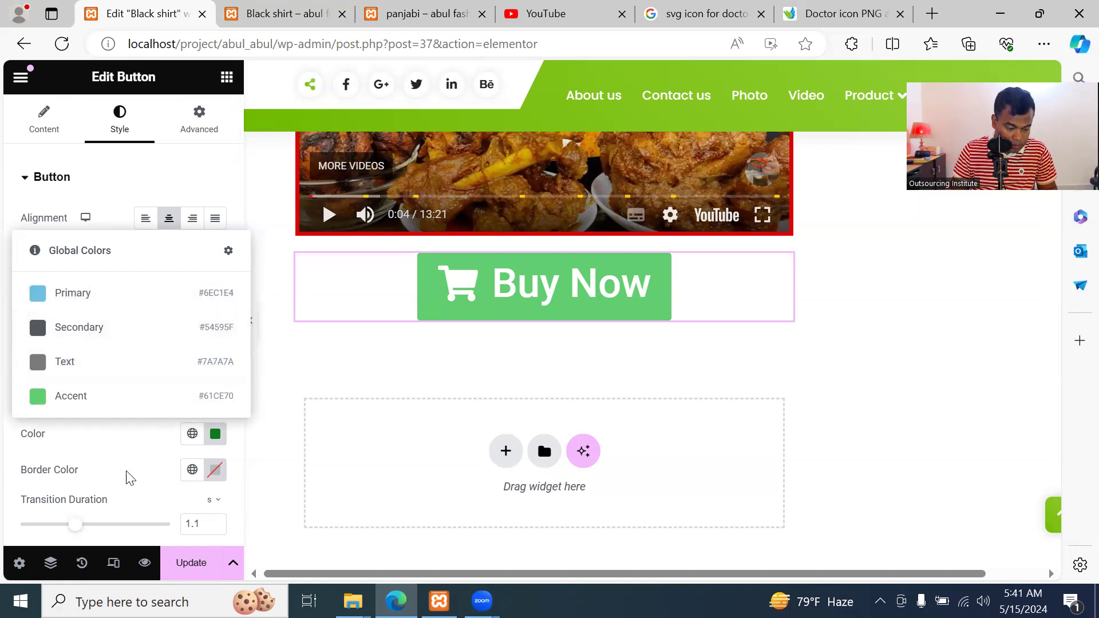
click(101, 449)
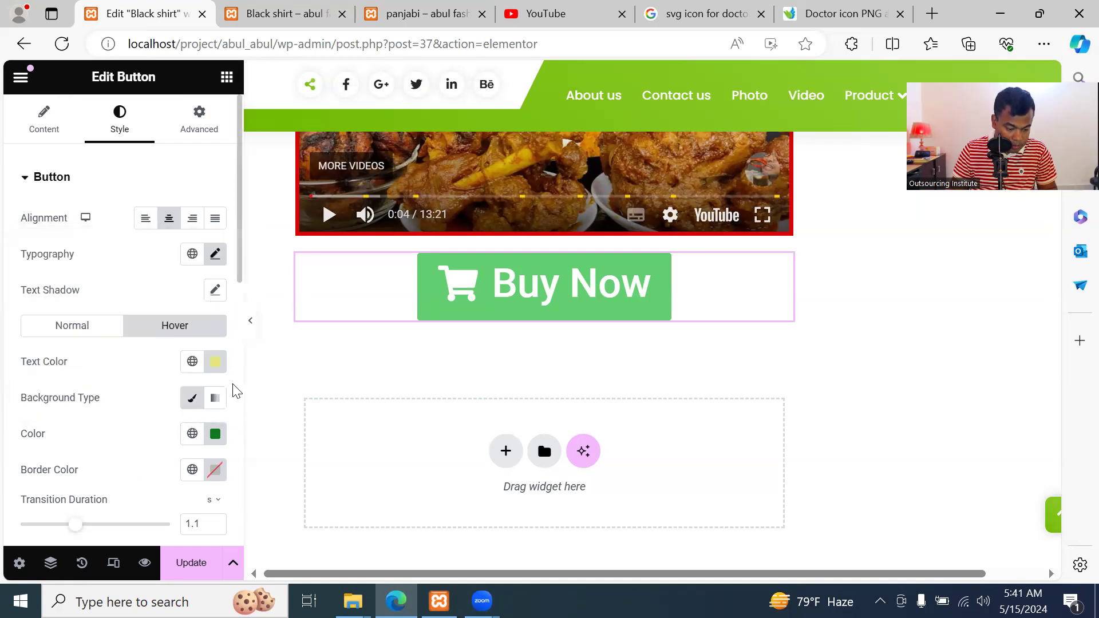
click(215, 433)
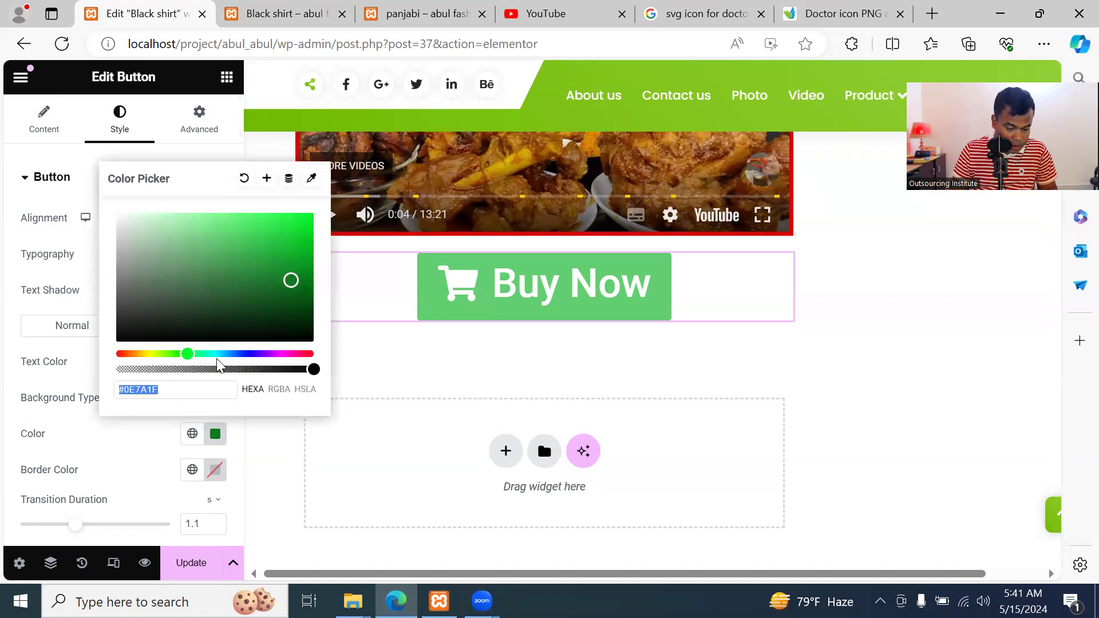
click(165, 355)
click(118, 354)
click(304, 219)
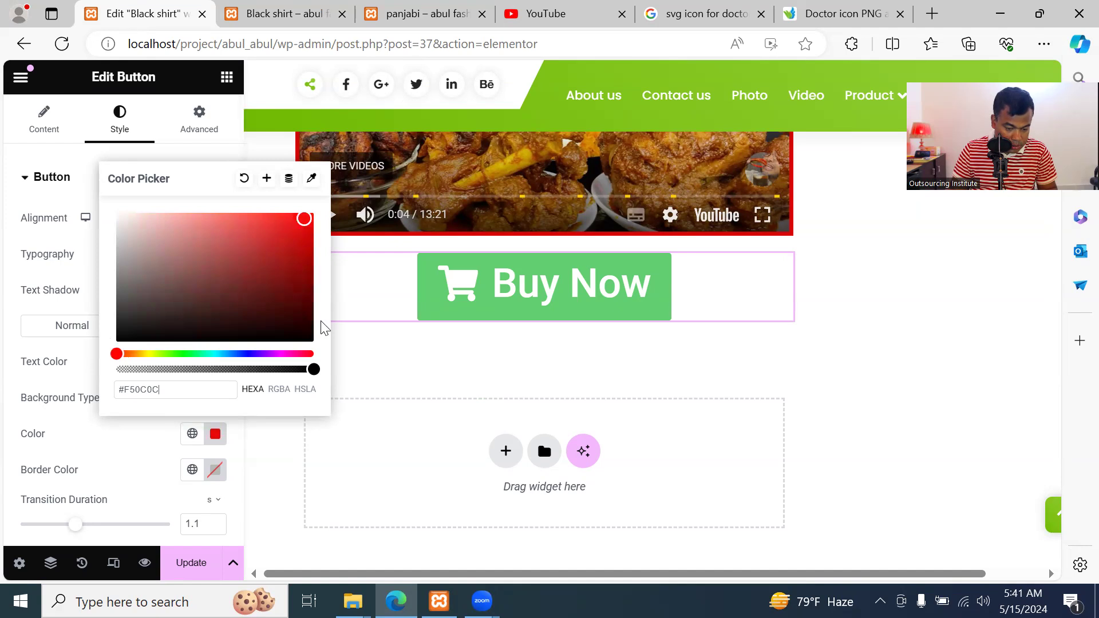
click(280, 435)
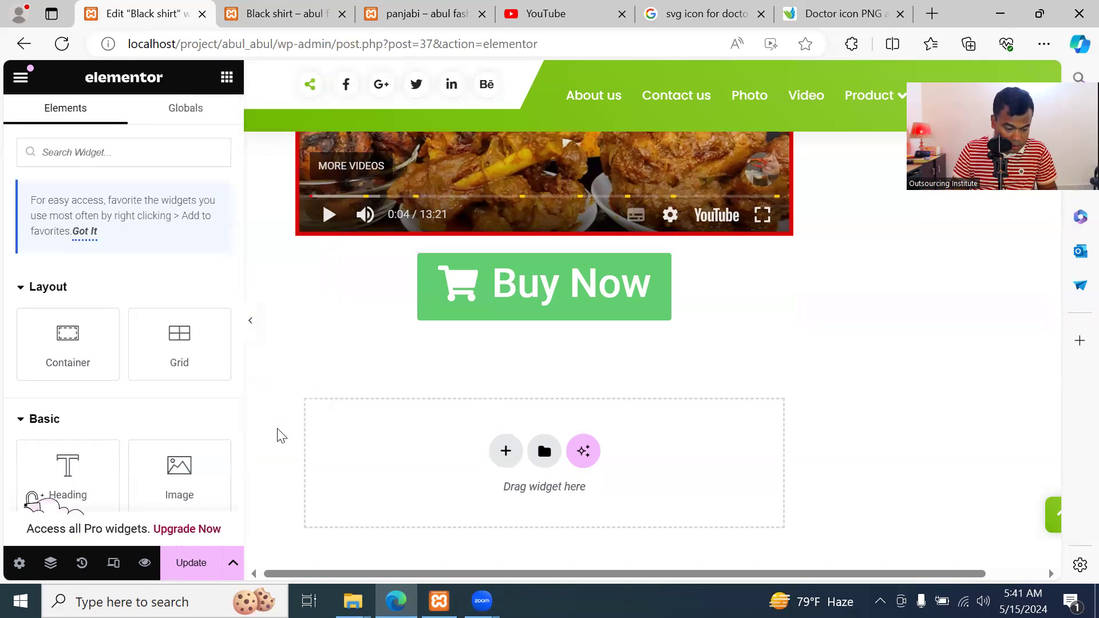
Reselect the Buy Now button and compare its normal-state gradient settings with its hover-state settings
scroll(177, 346, down, 2)
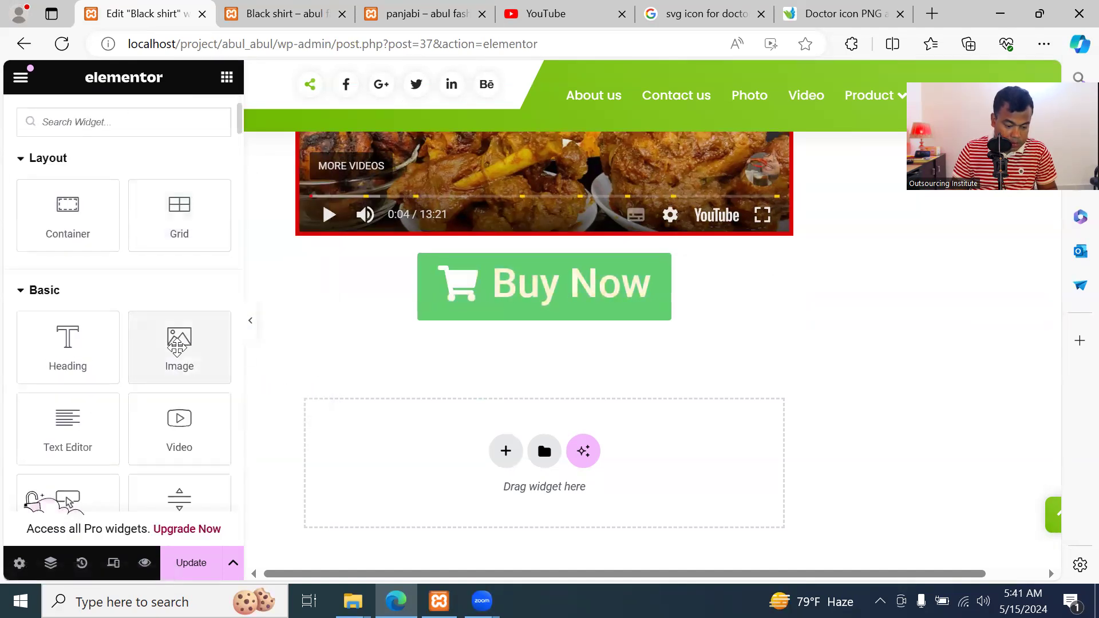
click(524, 314)
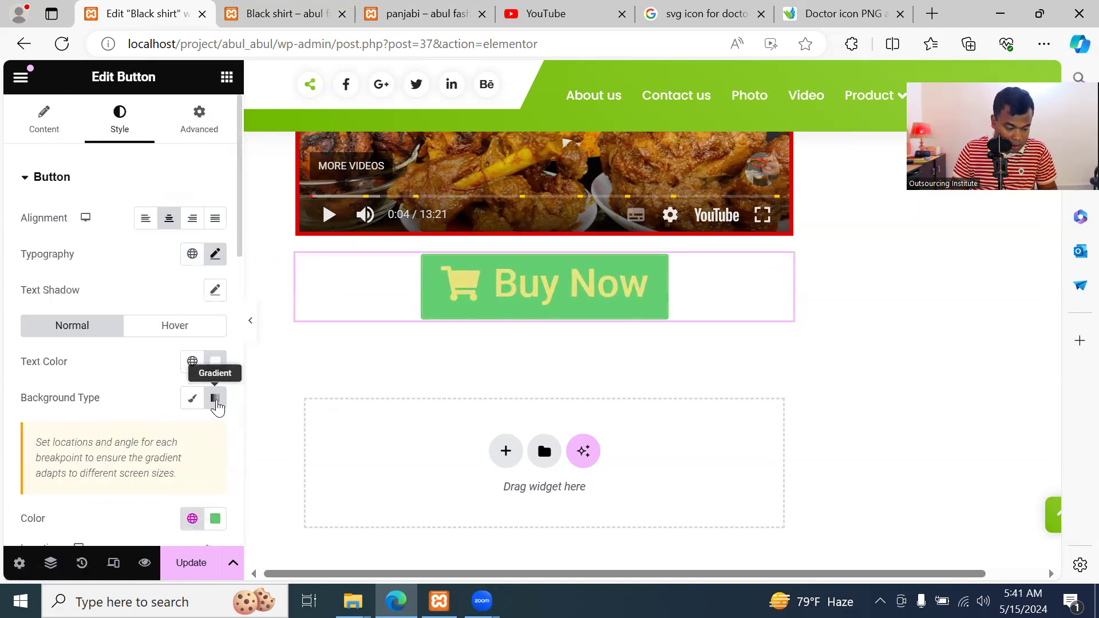
scroll(216, 406, down, 2)
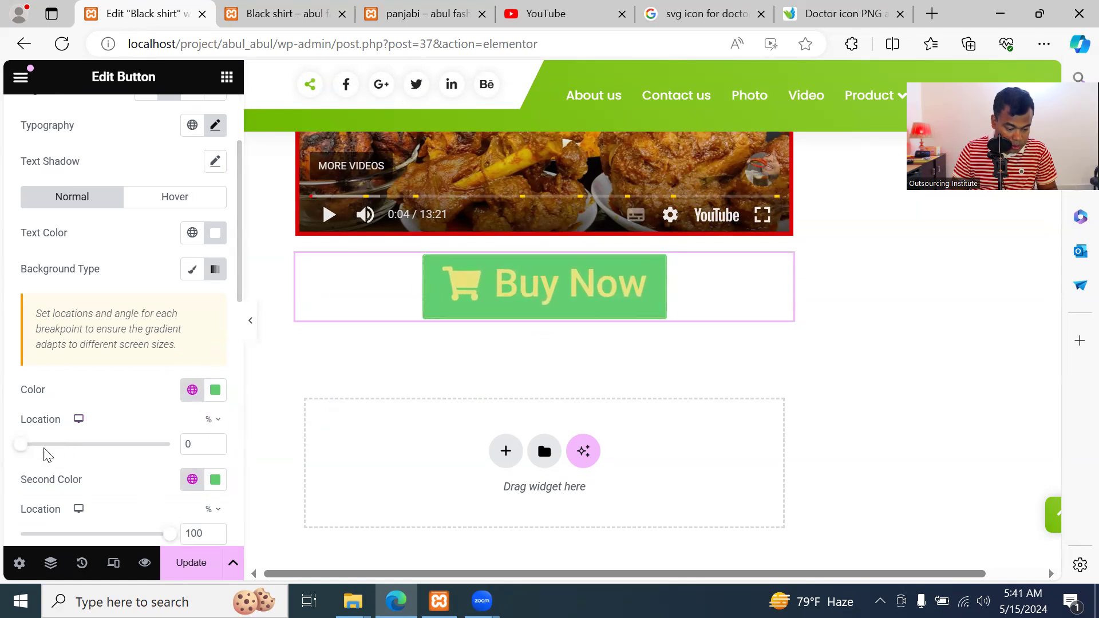
scroll(74, 462, down, 2)
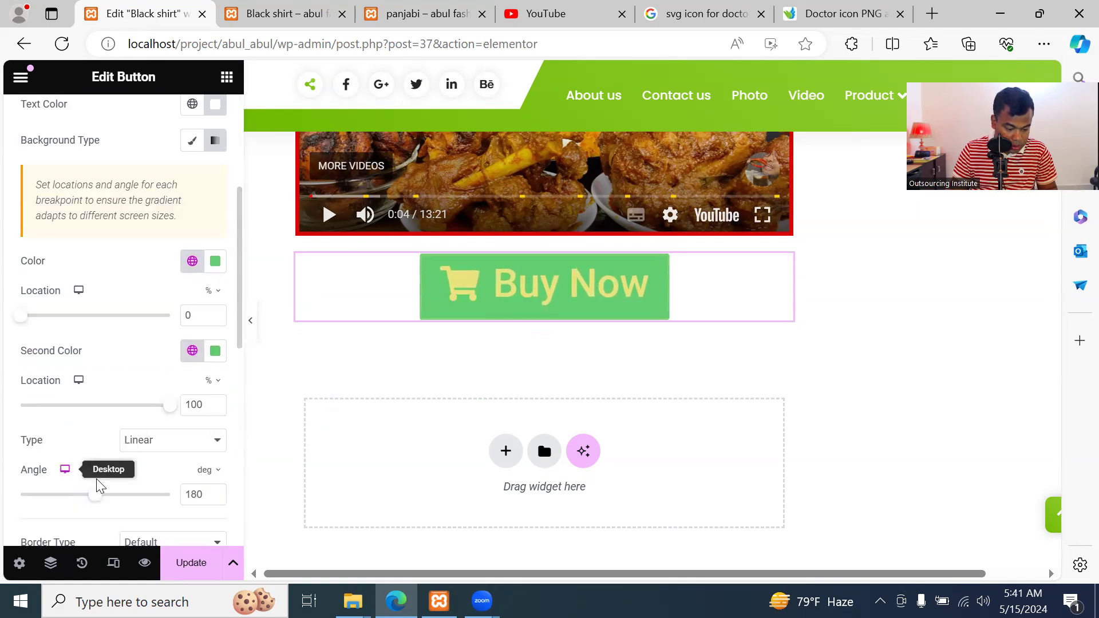
scroll(168, 385, up, 4)
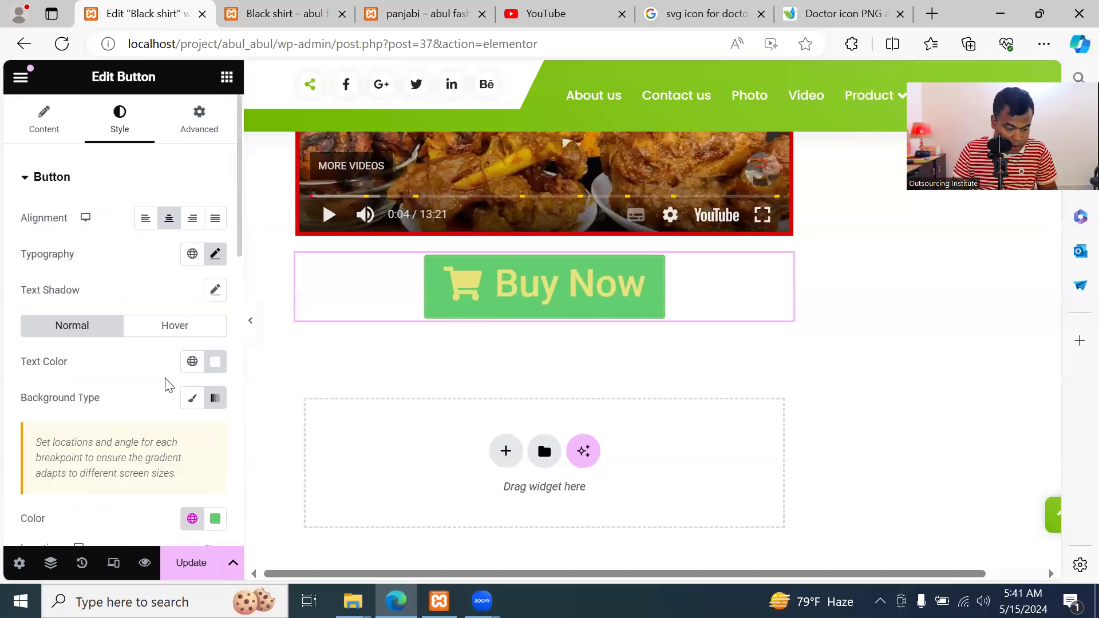
click(175, 325)
click(56, 329)
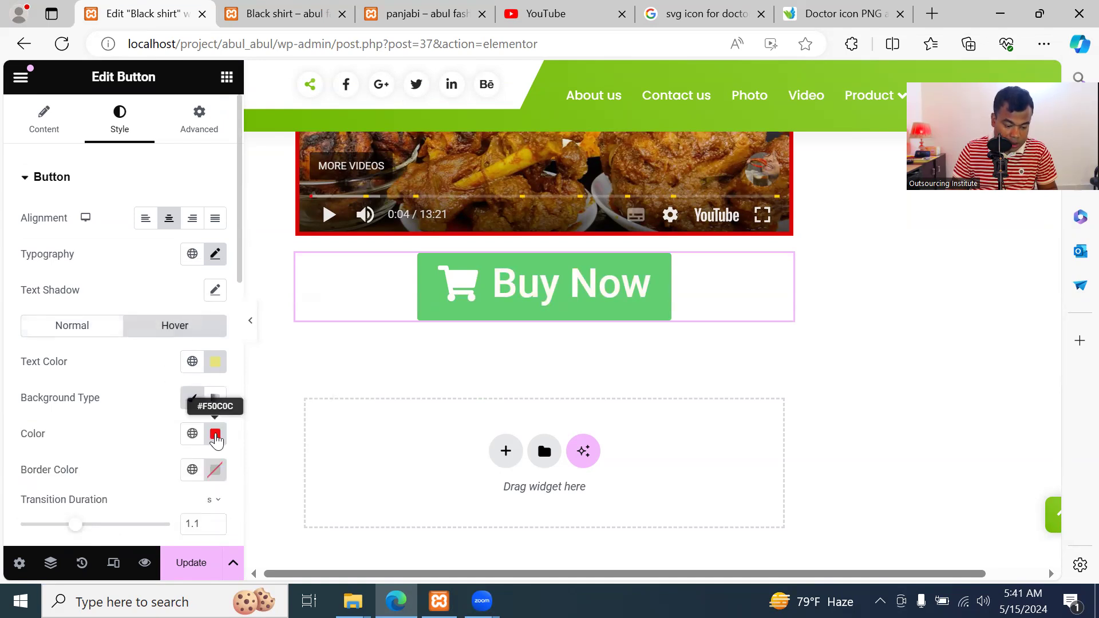
Switch the button's hover background type to Gradient and review its color, location, type and angle settings
click(215, 399)
scroll(223, 449, down, 2)
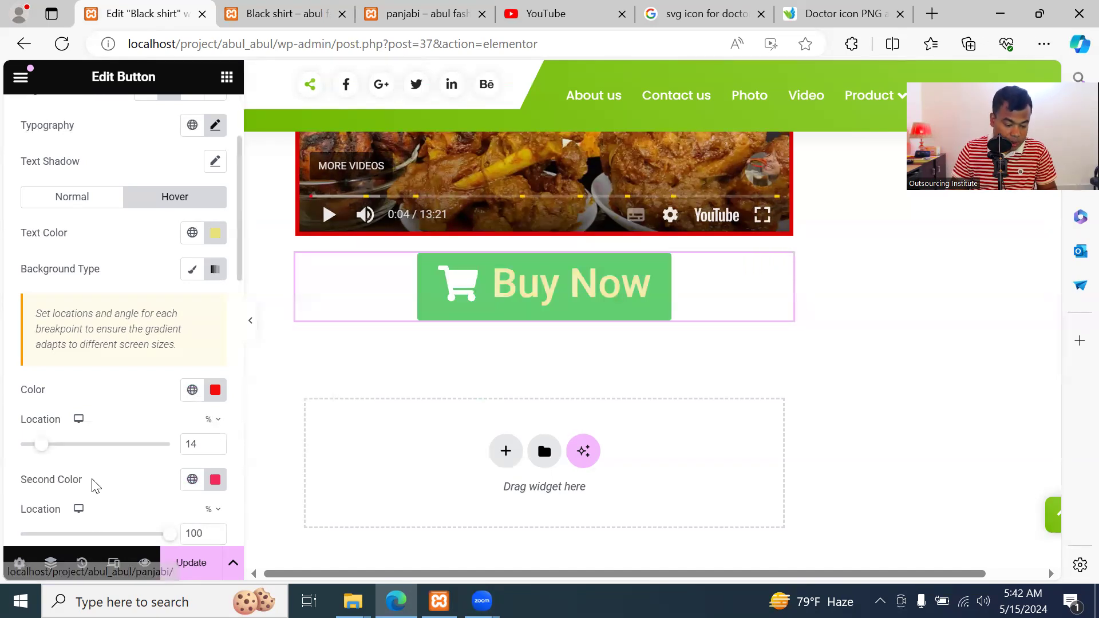
scroll(94, 474, down, 2)
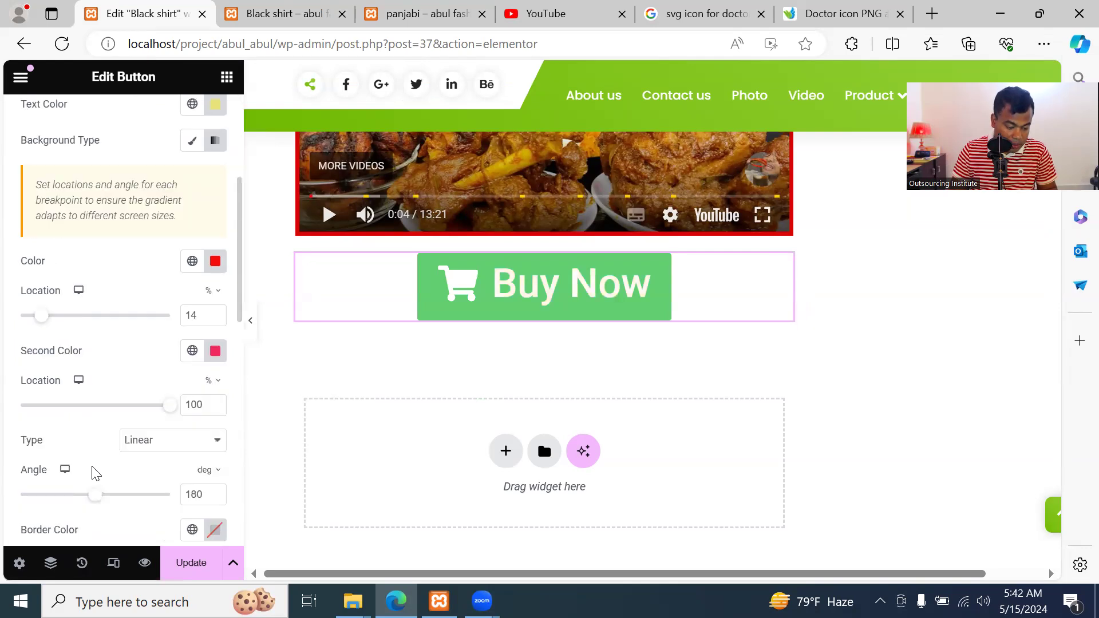
scroll(83, 461, down, 2)
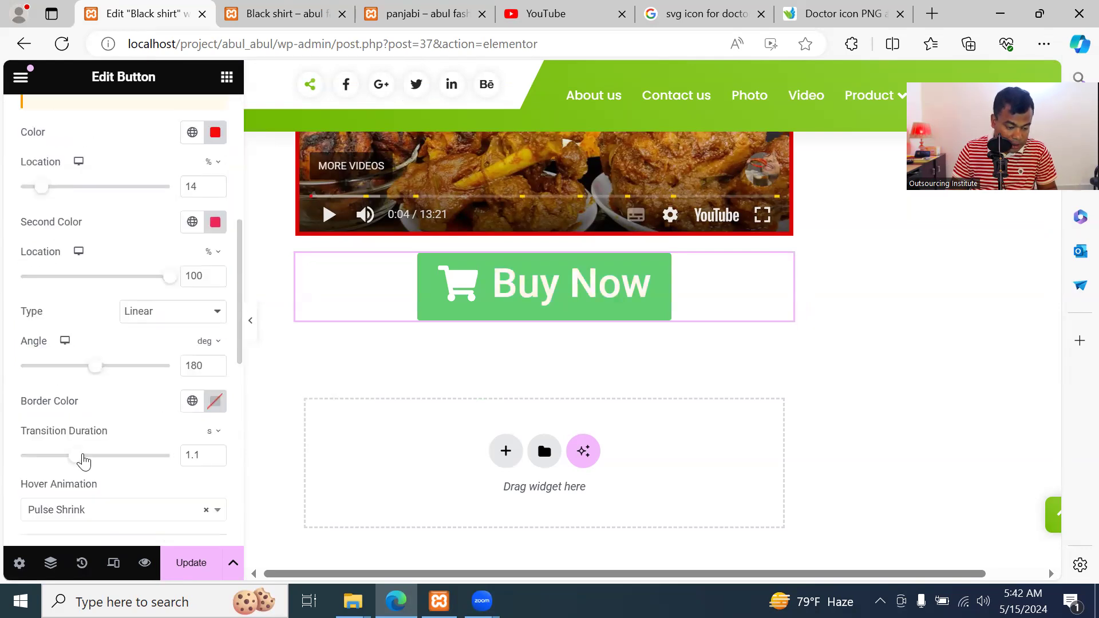
Set the Buy Now button's hover transition duration to 1.9 s, update the page and check the button on the reloaded live page
scroll(112, 394, up, 2)
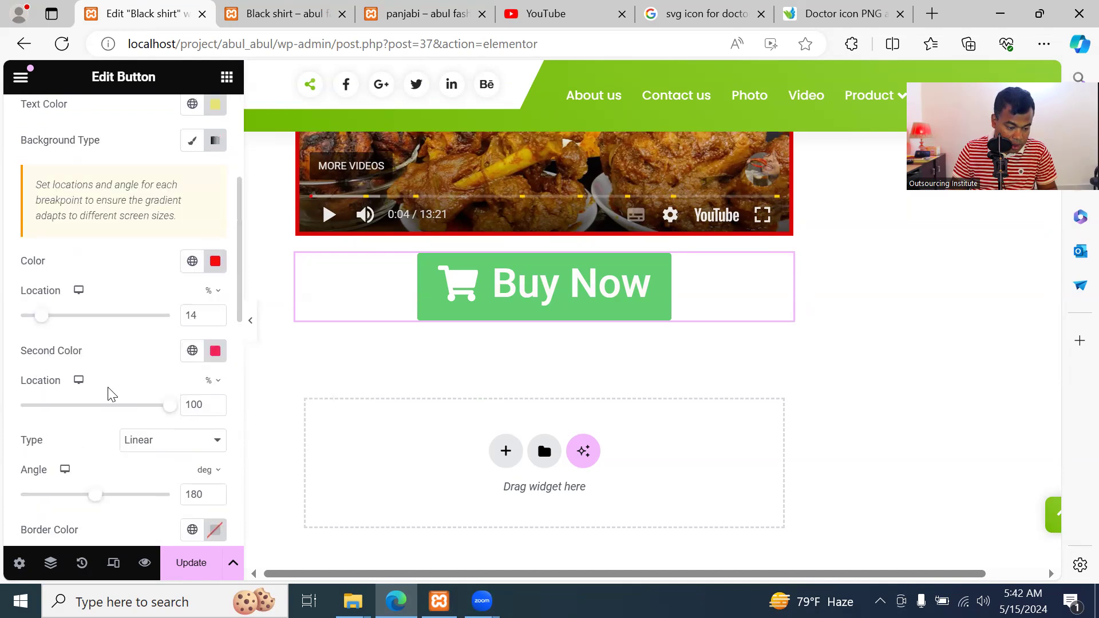
scroll(111, 396, down, 6)
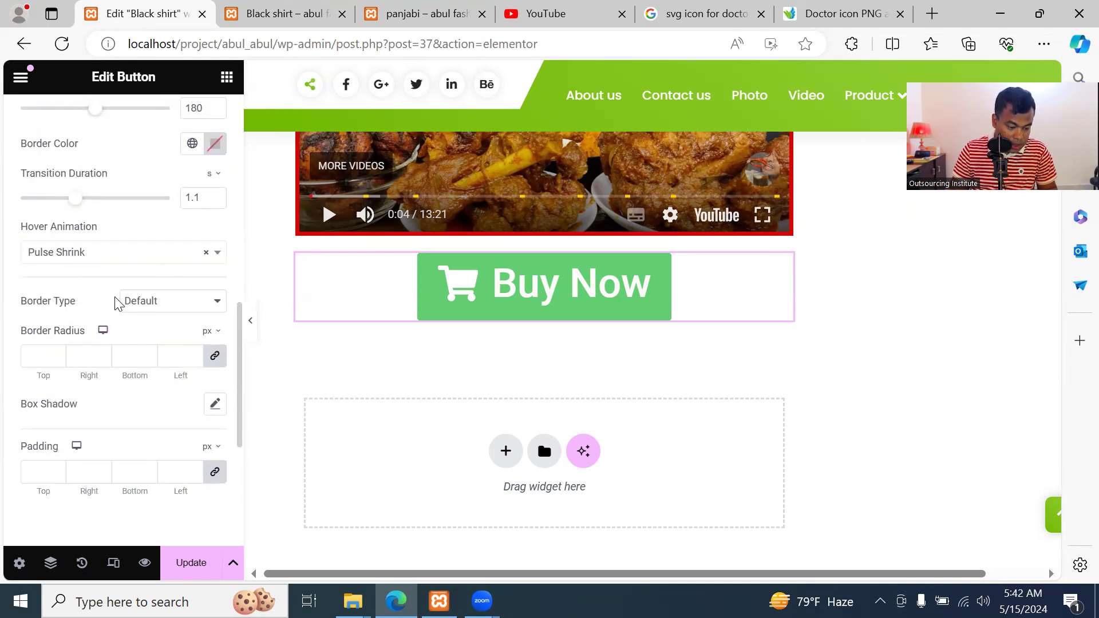
scroll(106, 261, up, 2)
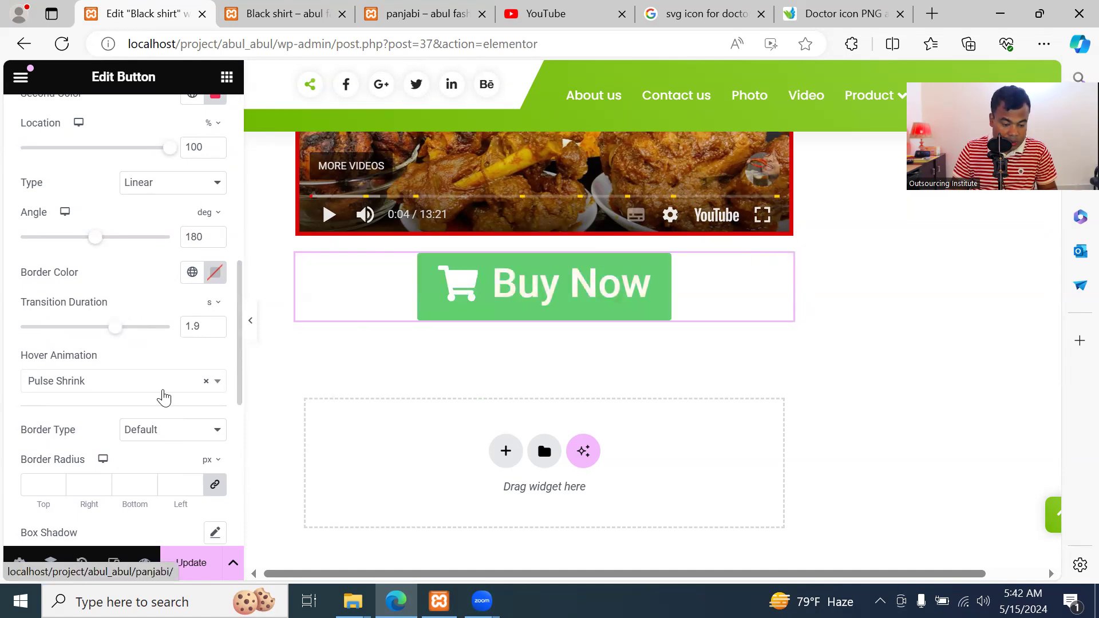
click(192, 562)
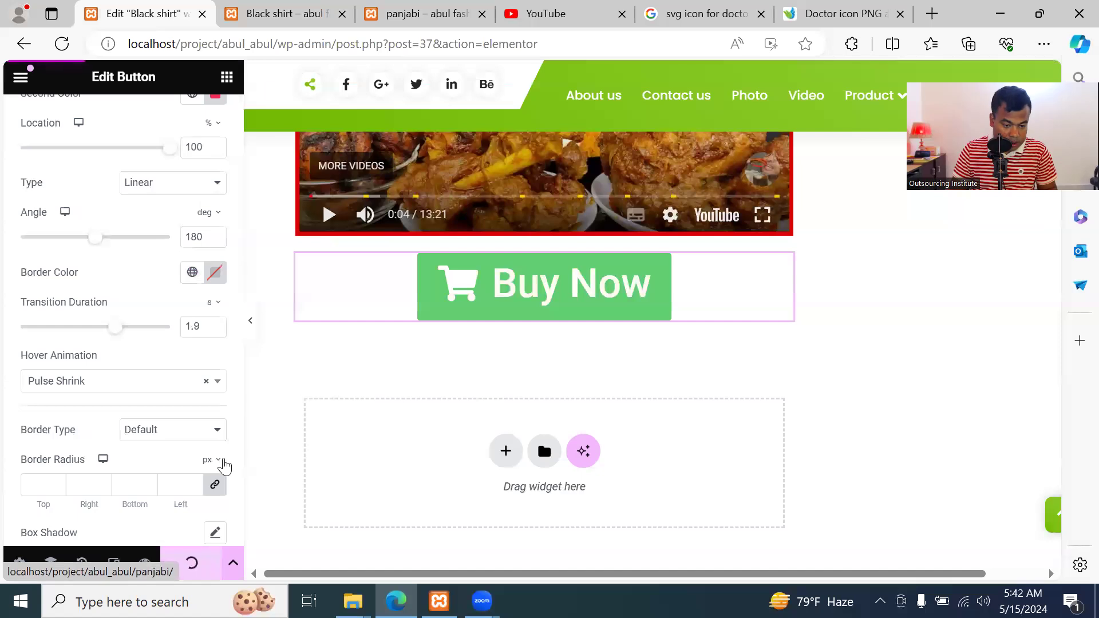
click(281, 17)
click(100, 44)
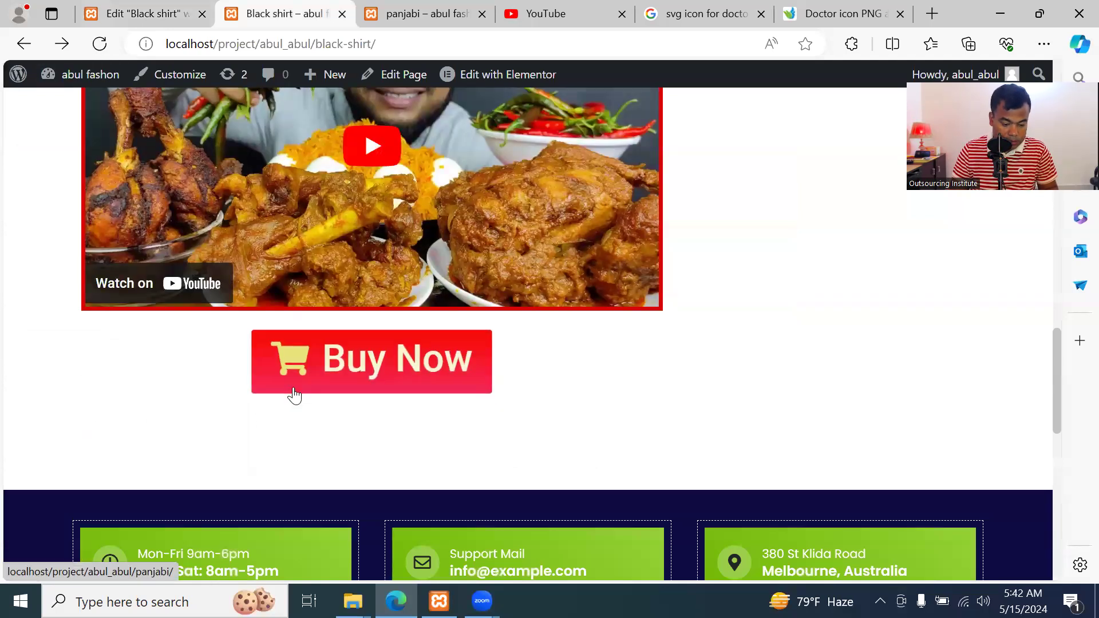
Raise the Buy Now button's hover transition duration to 2.4 s in the editor, update the page and check it on the reloaded live page
click(145, 20)
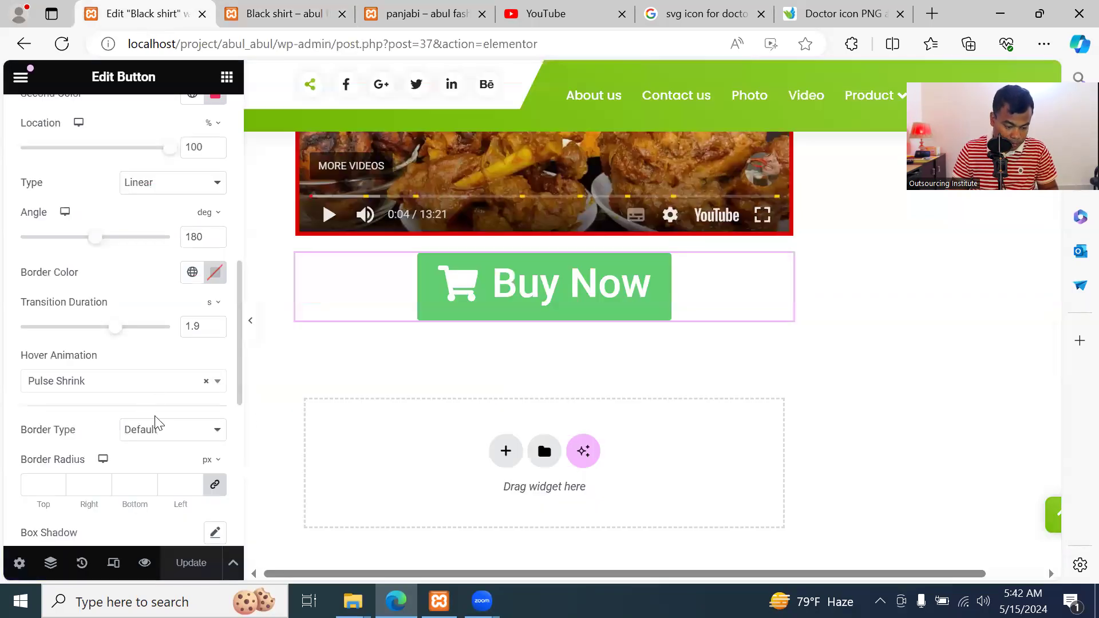
drag(131, 333, 146, 333)
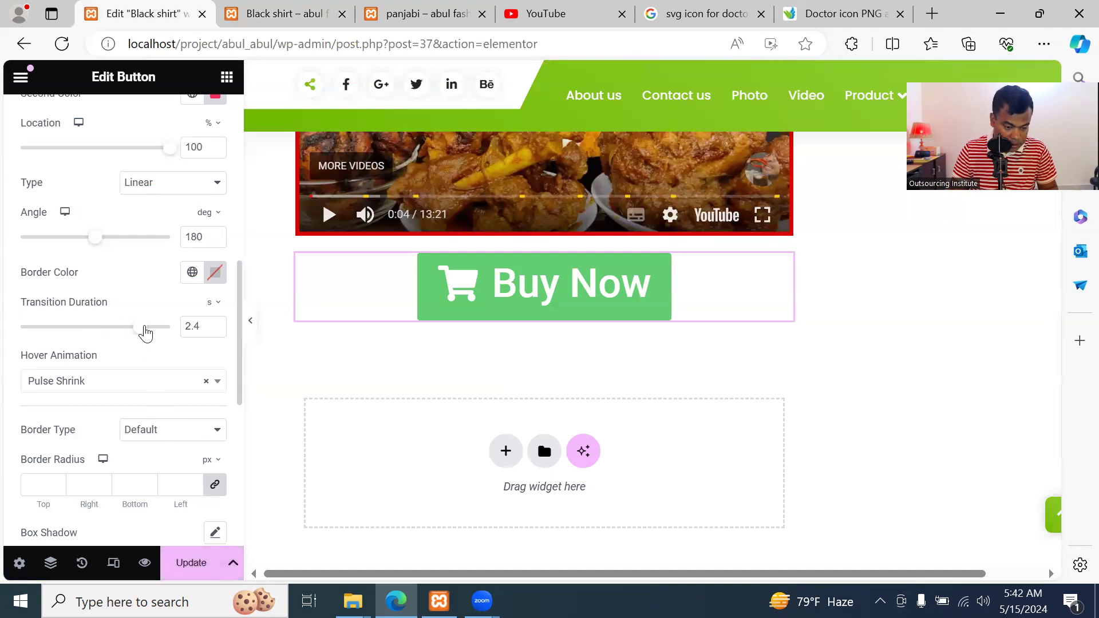
click(296, 12)
click(99, 43)
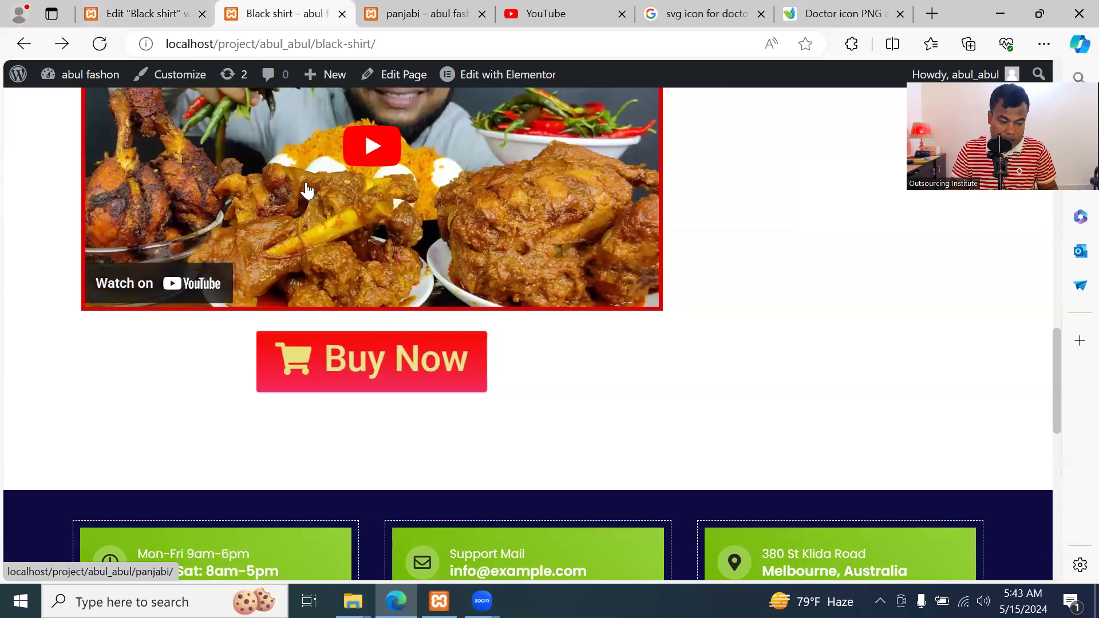
Return to the Elementor editor and try the Bounce In and Rotate hover animations on the Buy Now button
click(152, 22)
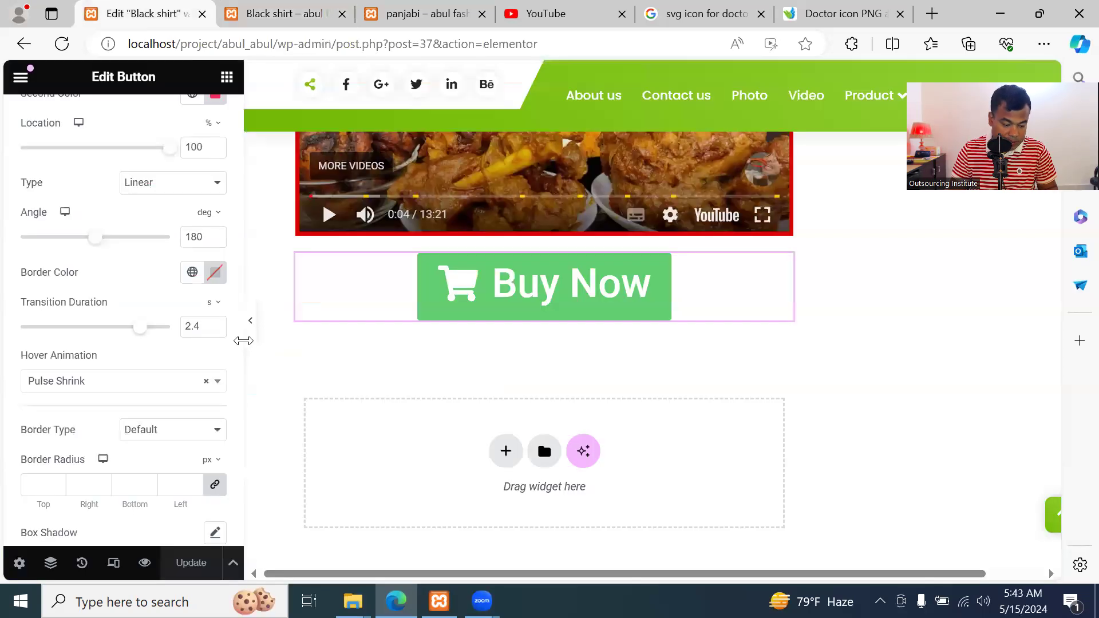
click(128, 382)
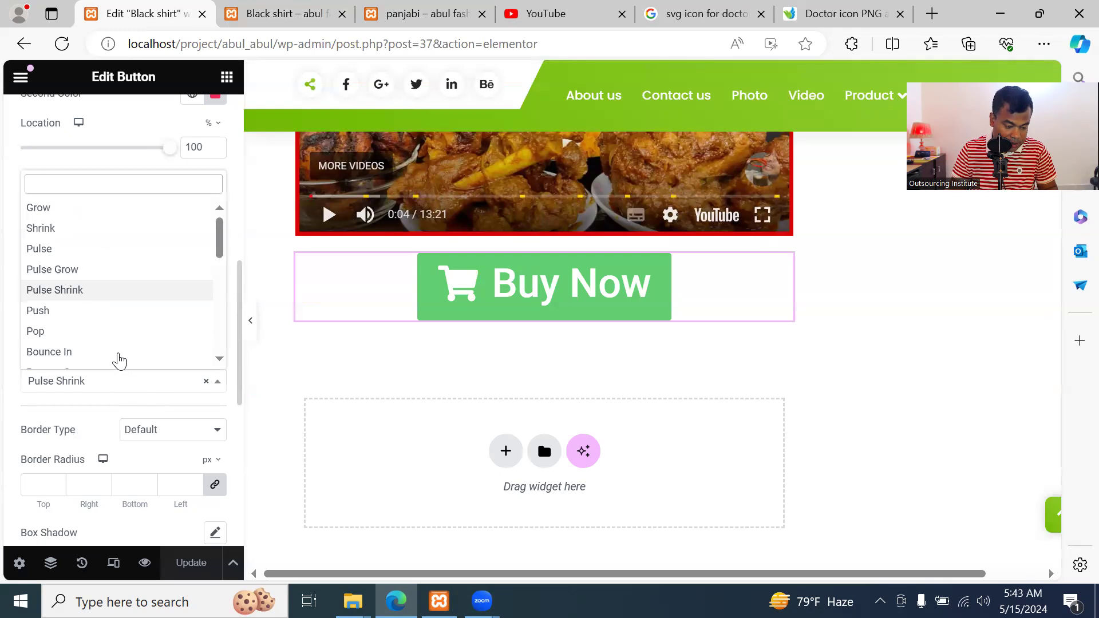
click(85, 351)
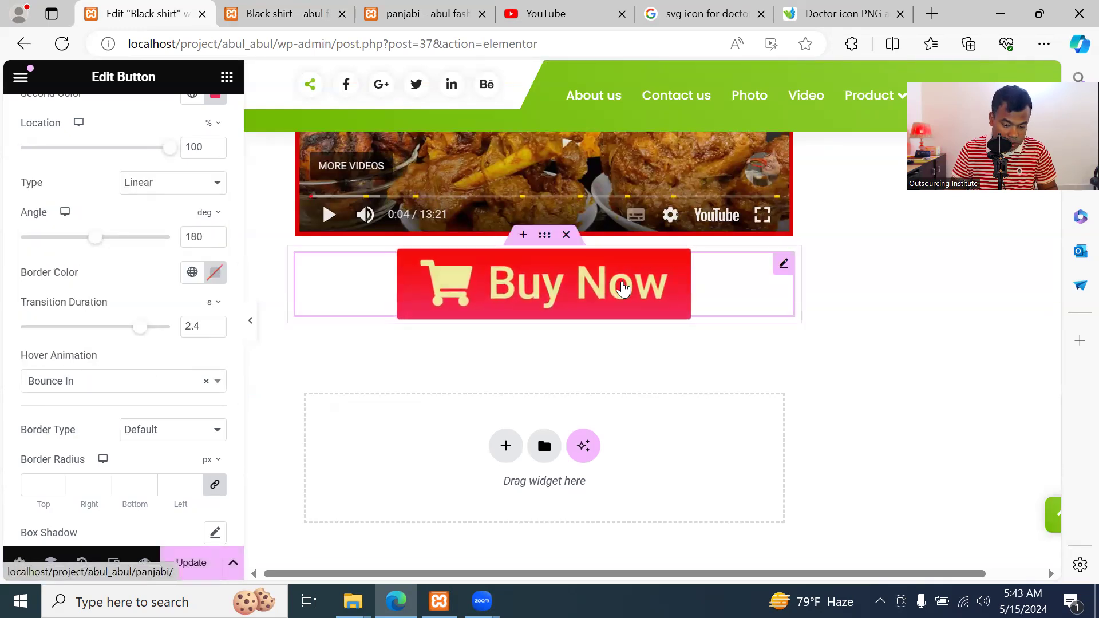
click(138, 394)
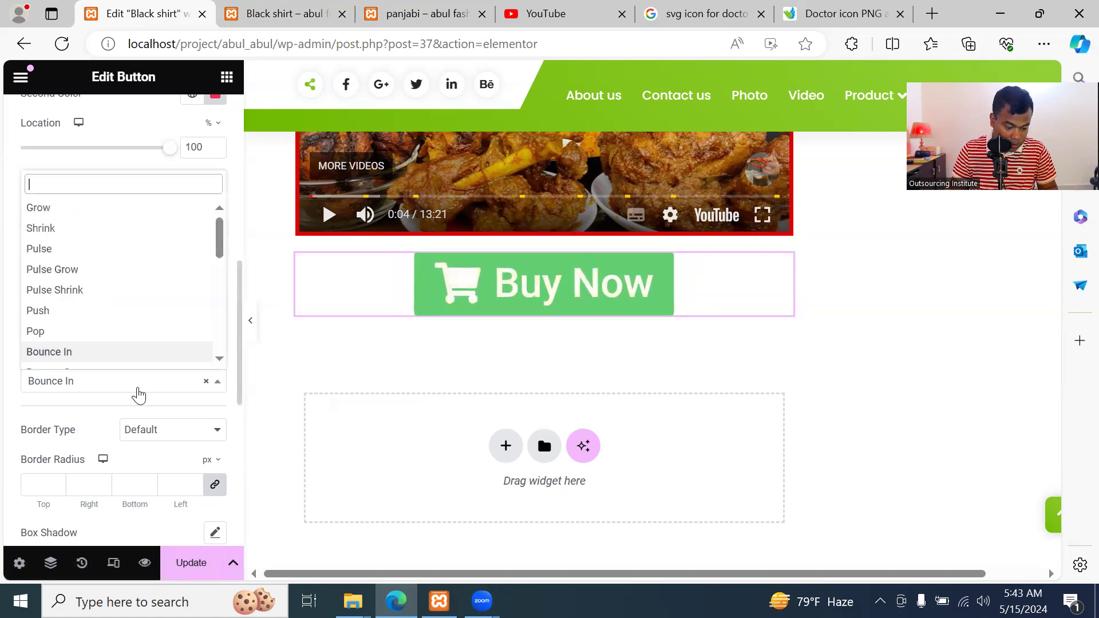
scroll(112, 321, down, 3)
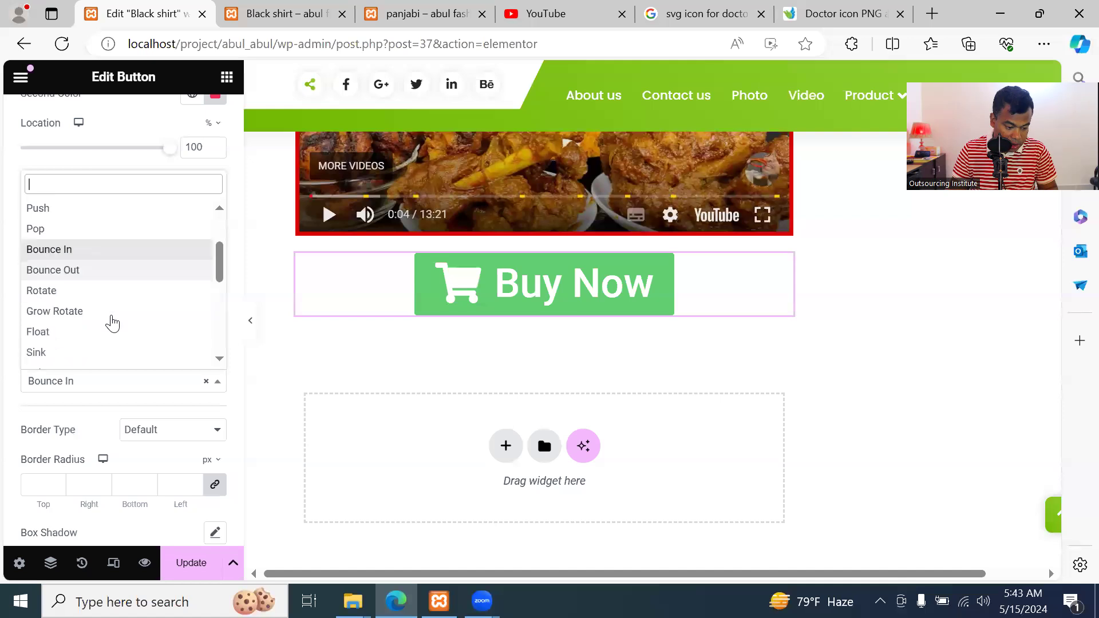
click(101, 298)
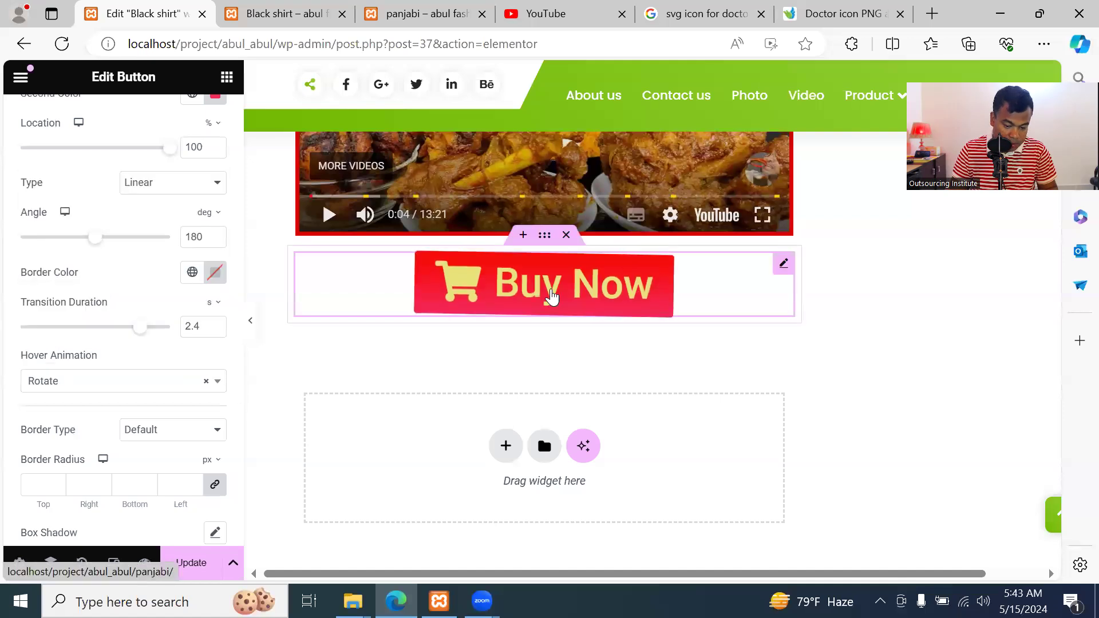
Try the Buzz hover animation on the Buy Now button and preview it on the canvas
click(122, 393)
scroll(133, 326, down, 1)
scroll(131, 318, down, 3)
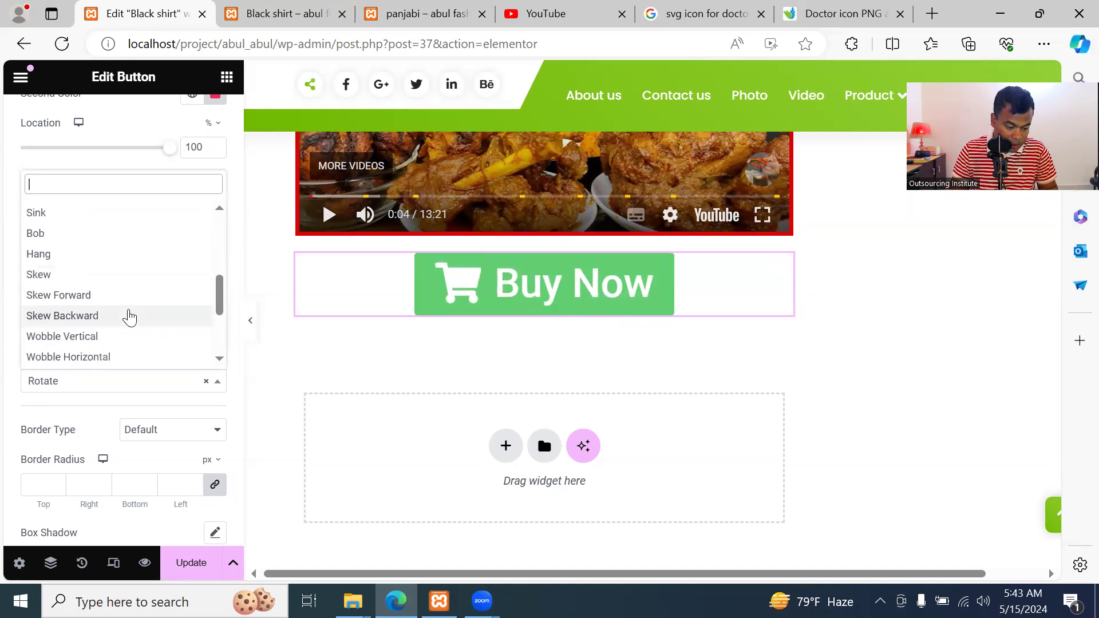
scroll(127, 326, down, 2)
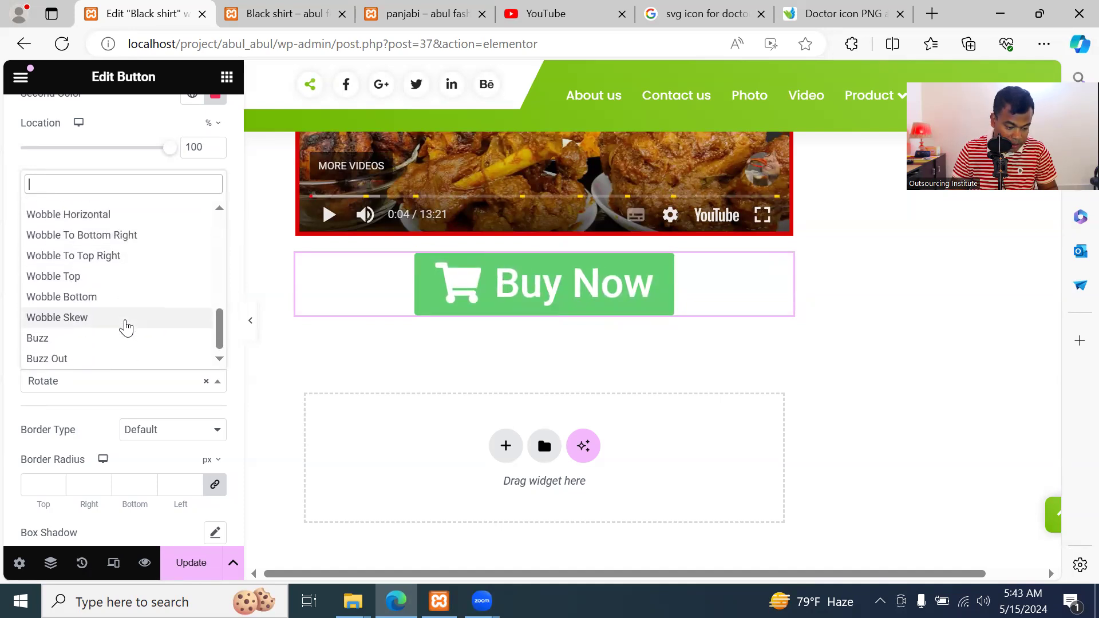
click(123, 344)
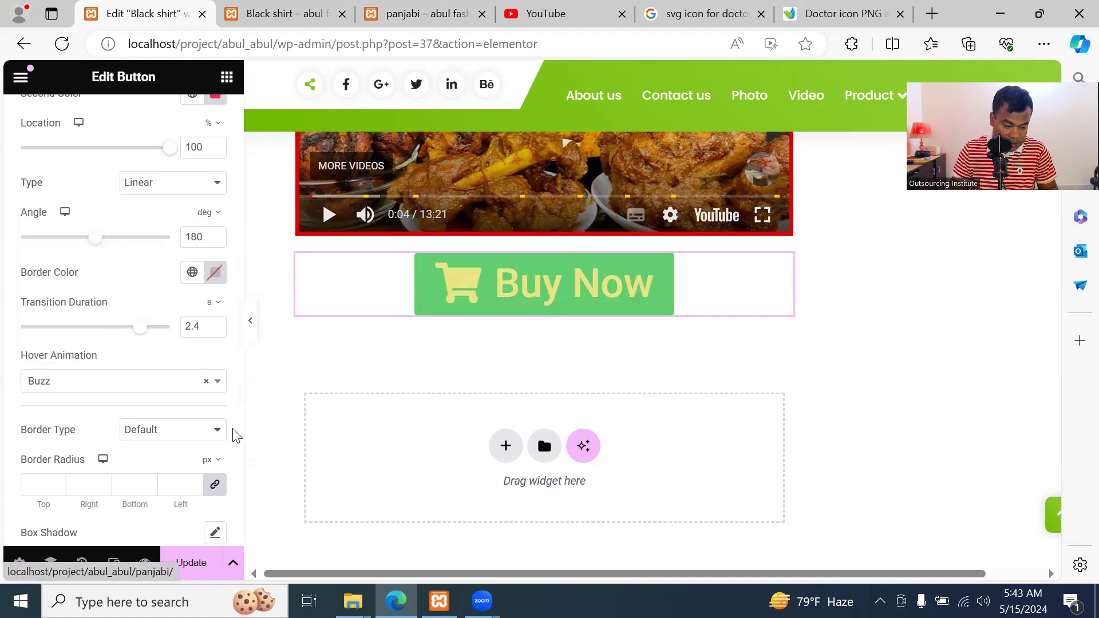
Set the Buy Now button's hover animation to Pulse Grow
click(131, 384)
scroll(137, 361, up, 3)
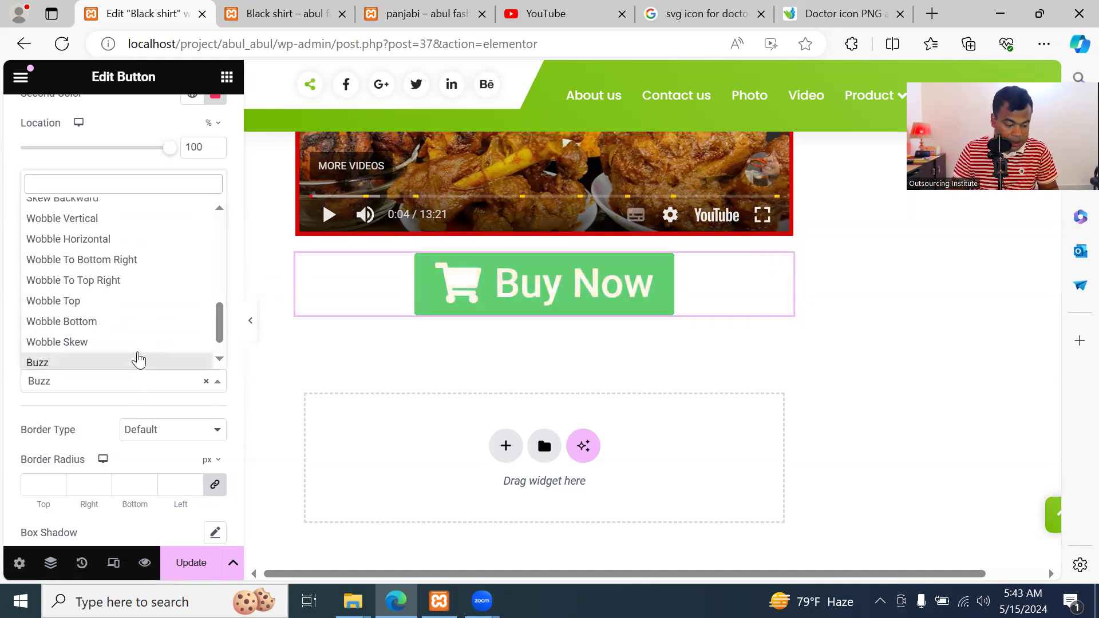
scroll(122, 269, up, 2)
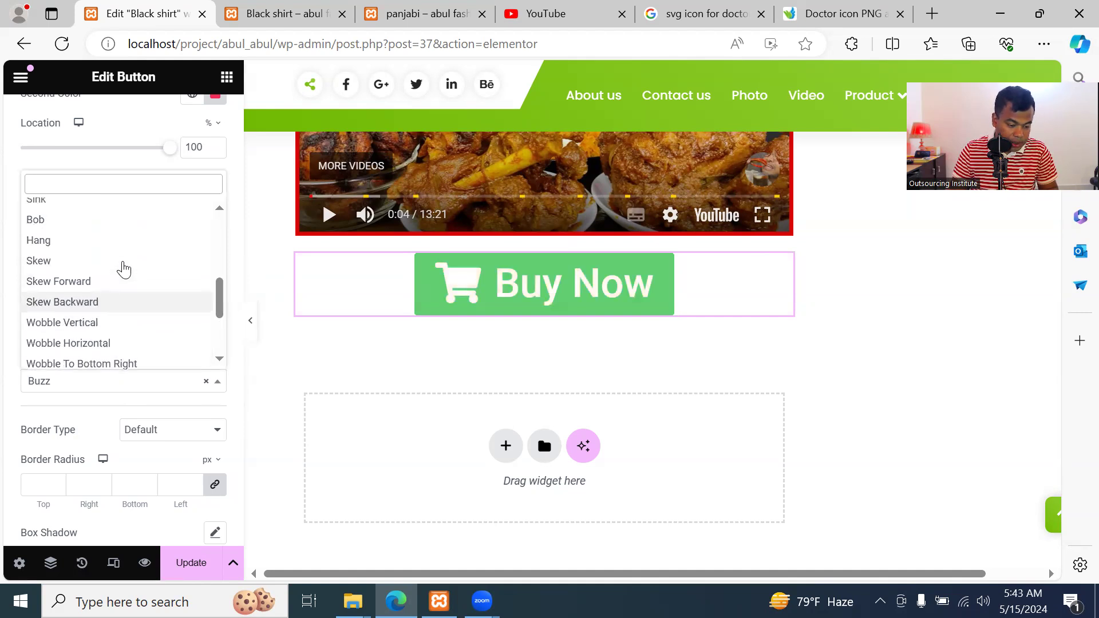
scroll(121, 270, up, 5)
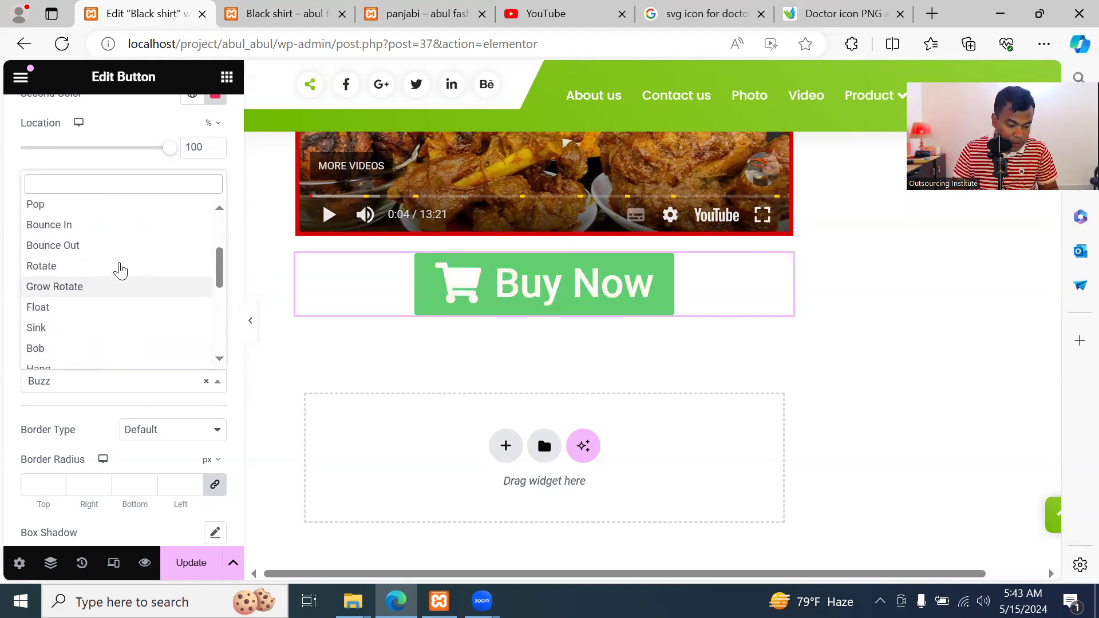
scroll(120, 270, up, 2)
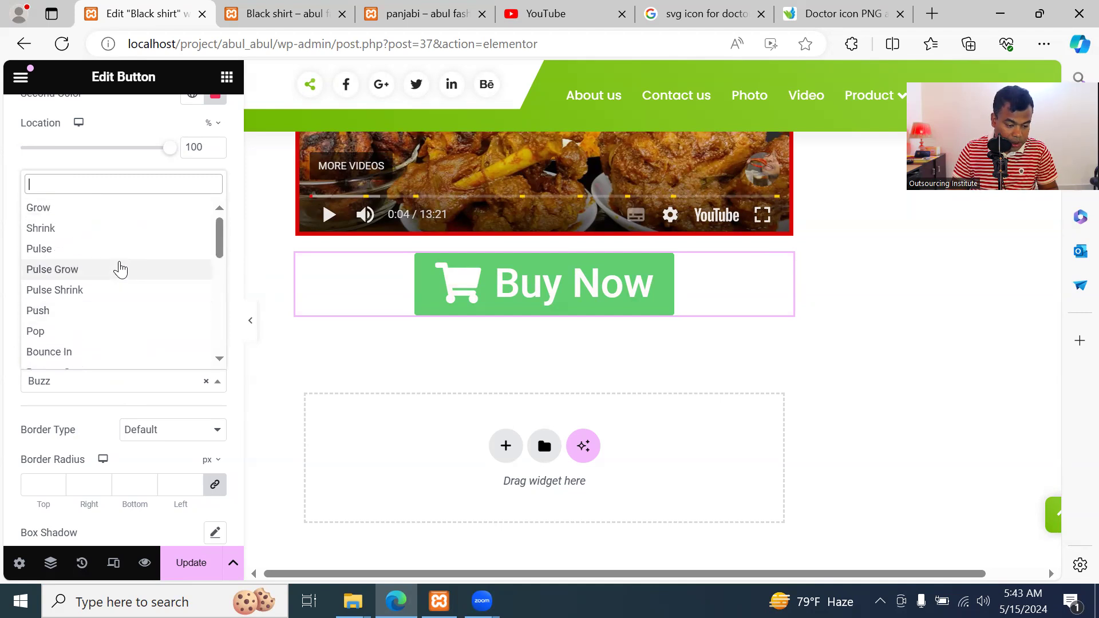
click(117, 270)
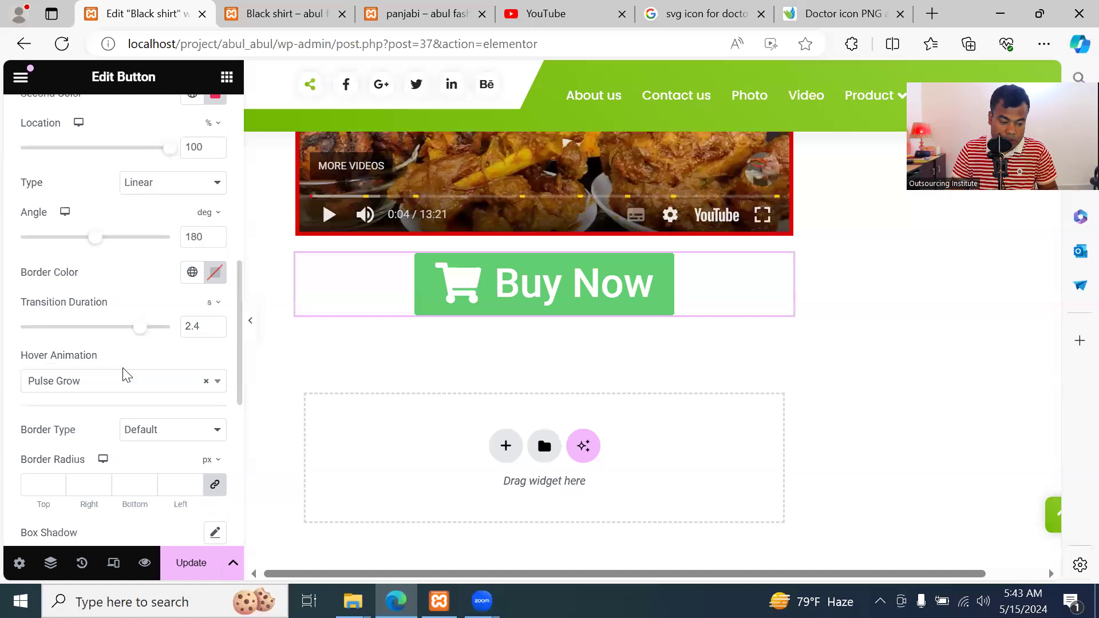
Compare the button's normal-state and hover-state style settings, examining the text color, gradient and border options
scroll(131, 375, up, 7)
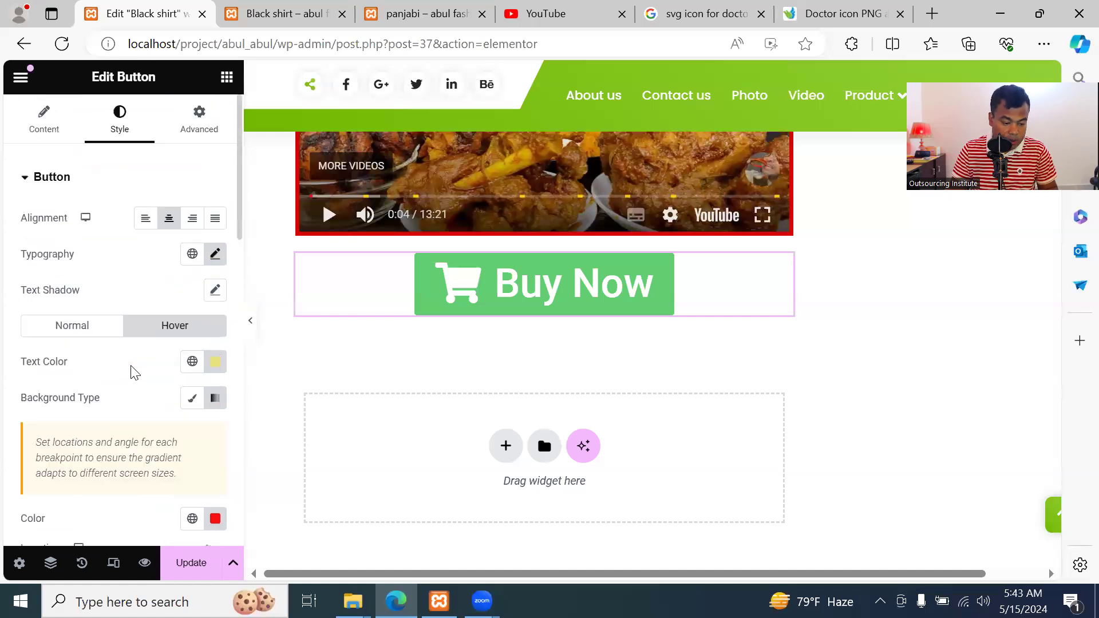
click(92, 335)
click(197, 336)
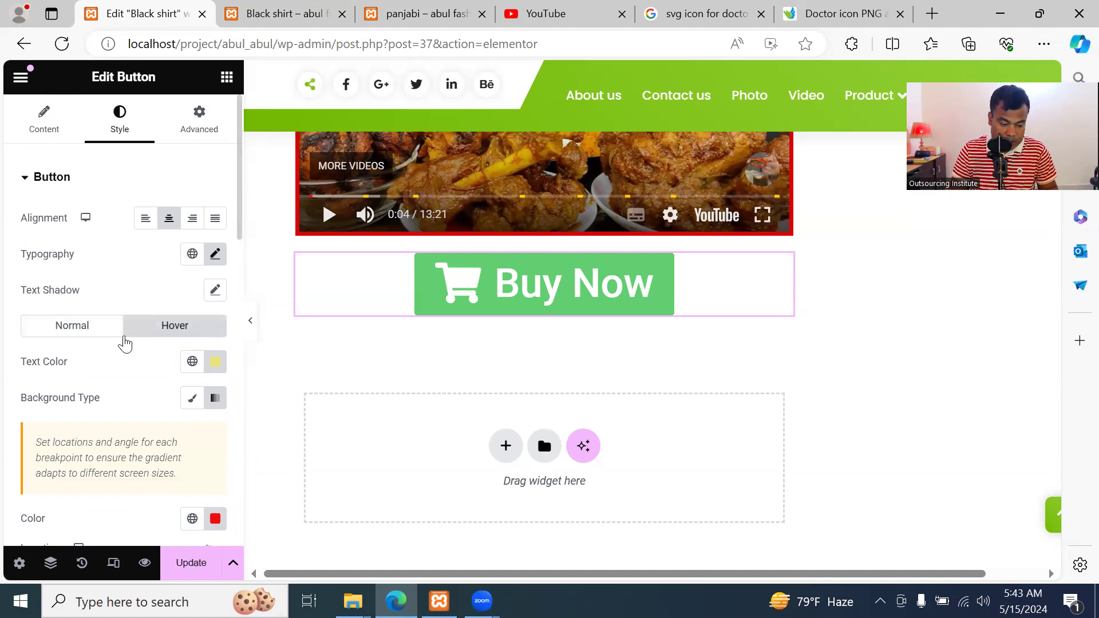
click(64, 334)
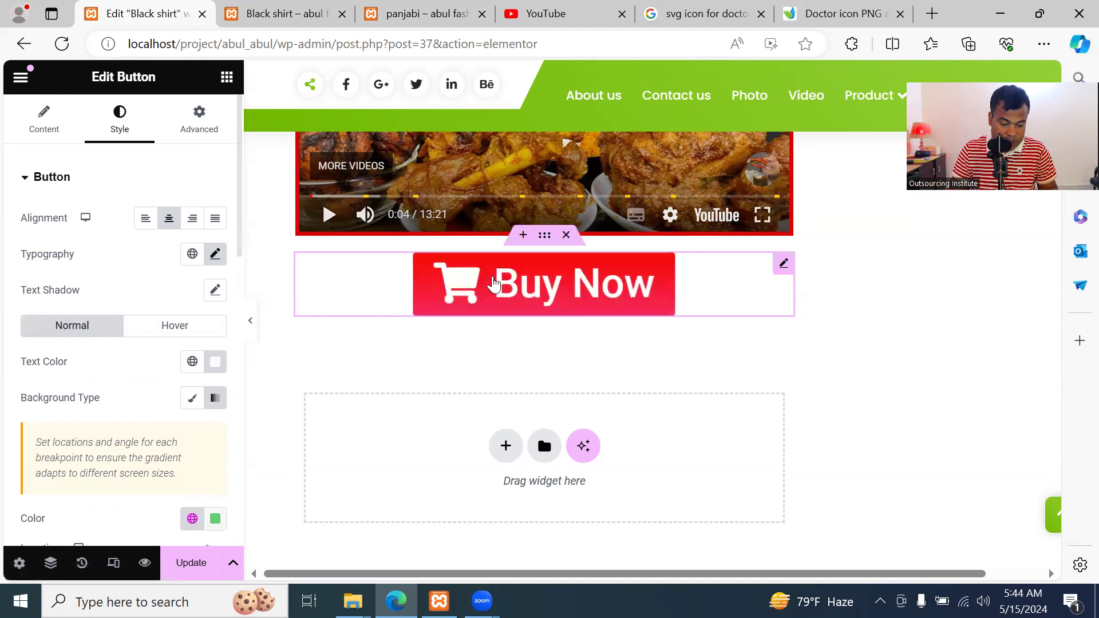
scroll(195, 495, down, 4)
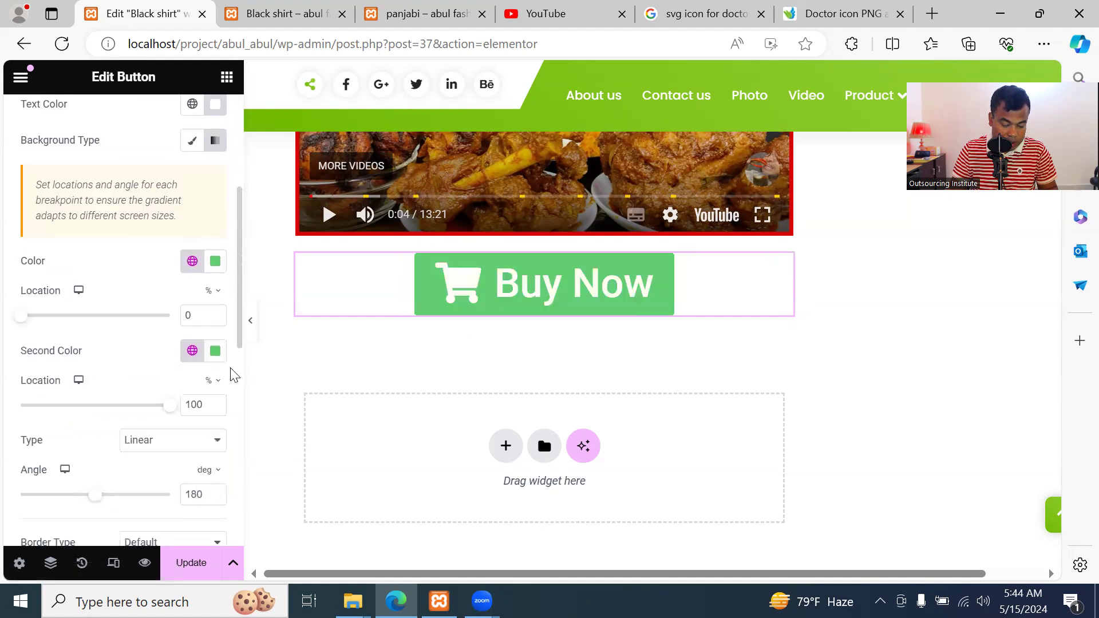
scroll(52, 481, down, 8)
scroll(88, 456, up, 10)
scroll(89, 456, up, 2)
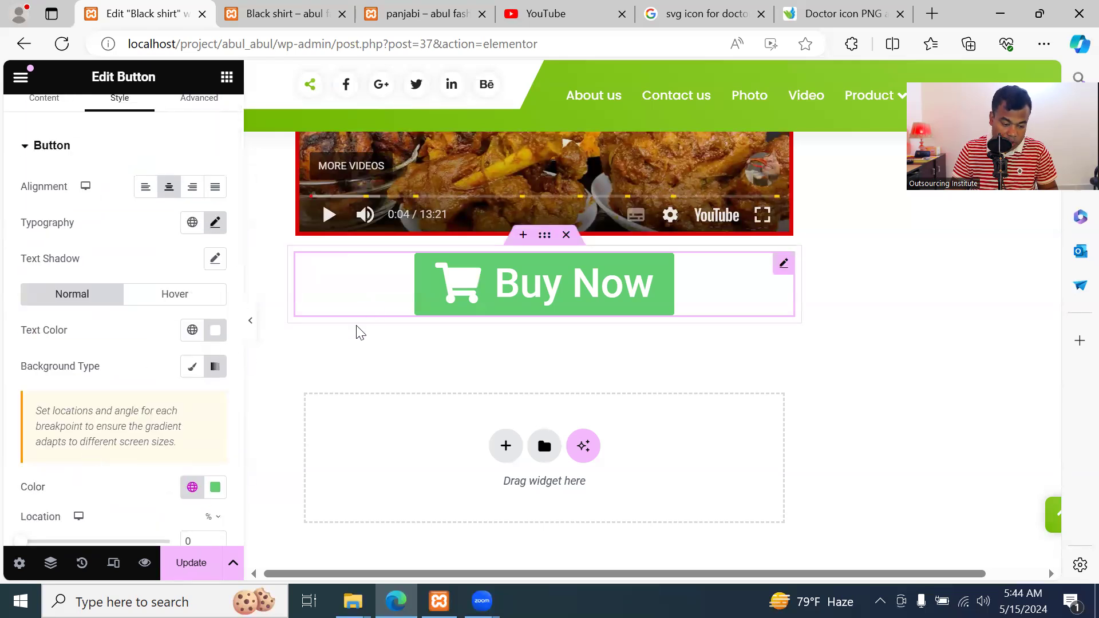
Set the button's hover text color to white, #FFFFFF, and preview the hover effect on the canvas
click(174, 299)
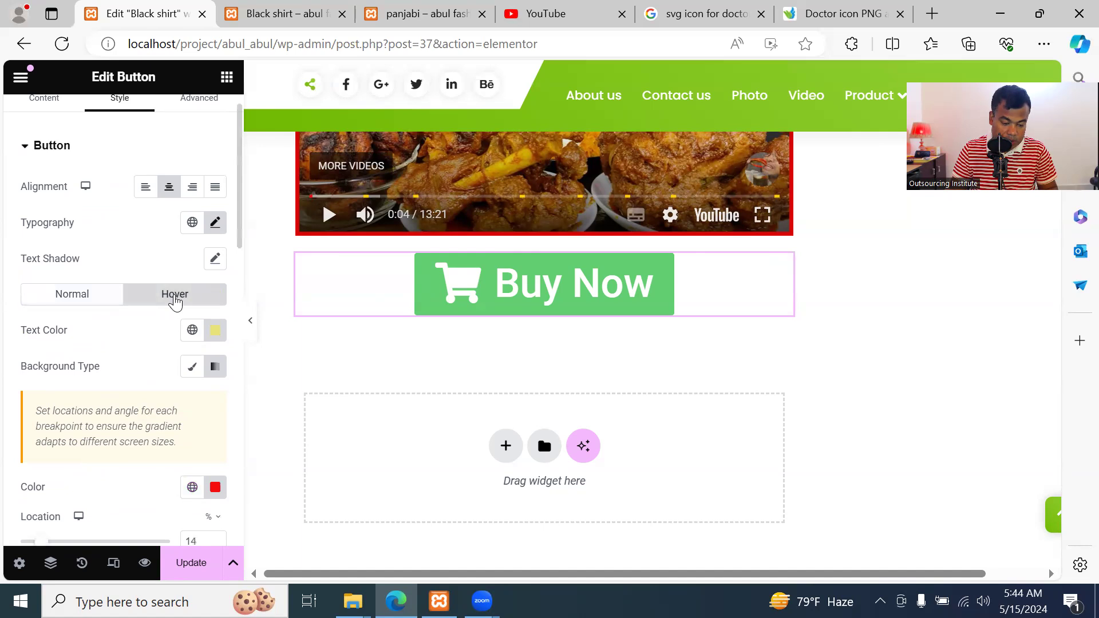
scroll(147, 362, down, 2)
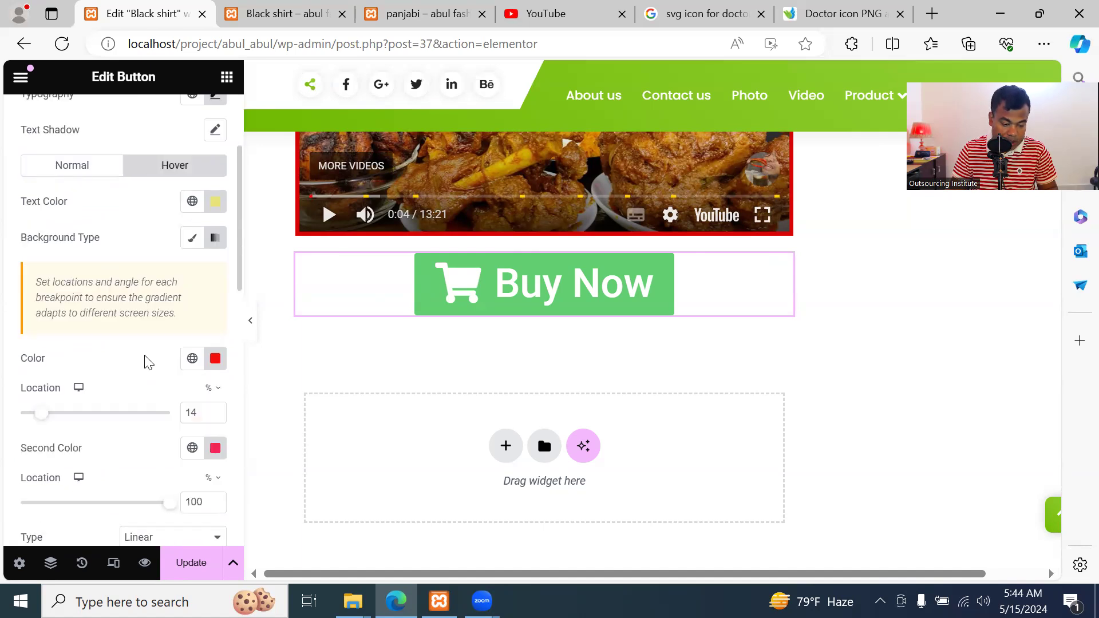
click(215, 203)
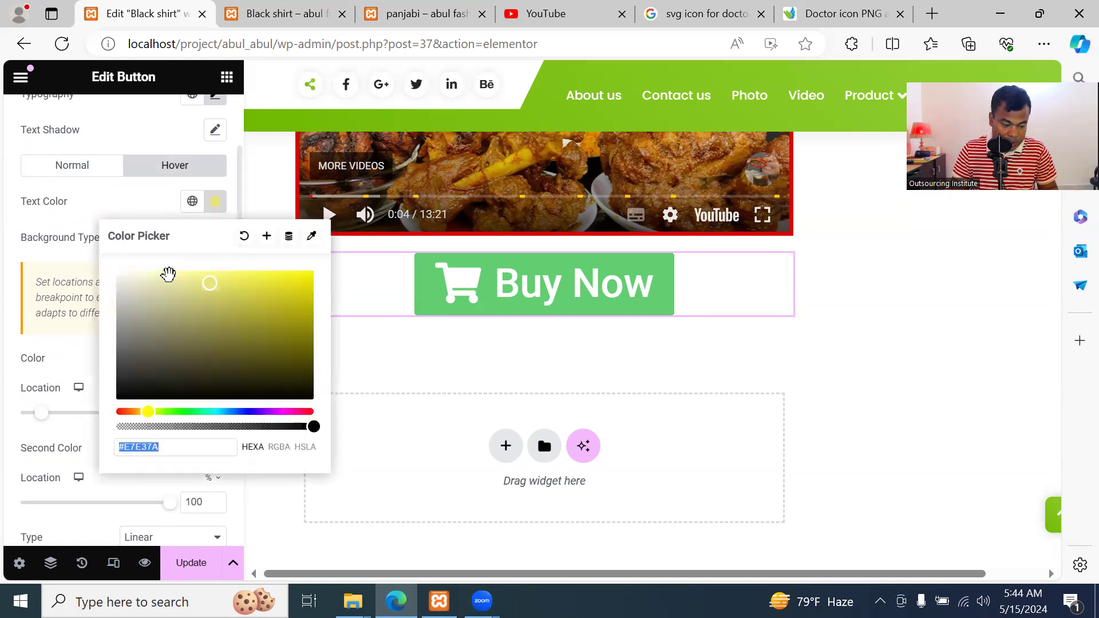
text(#FFFFFF)
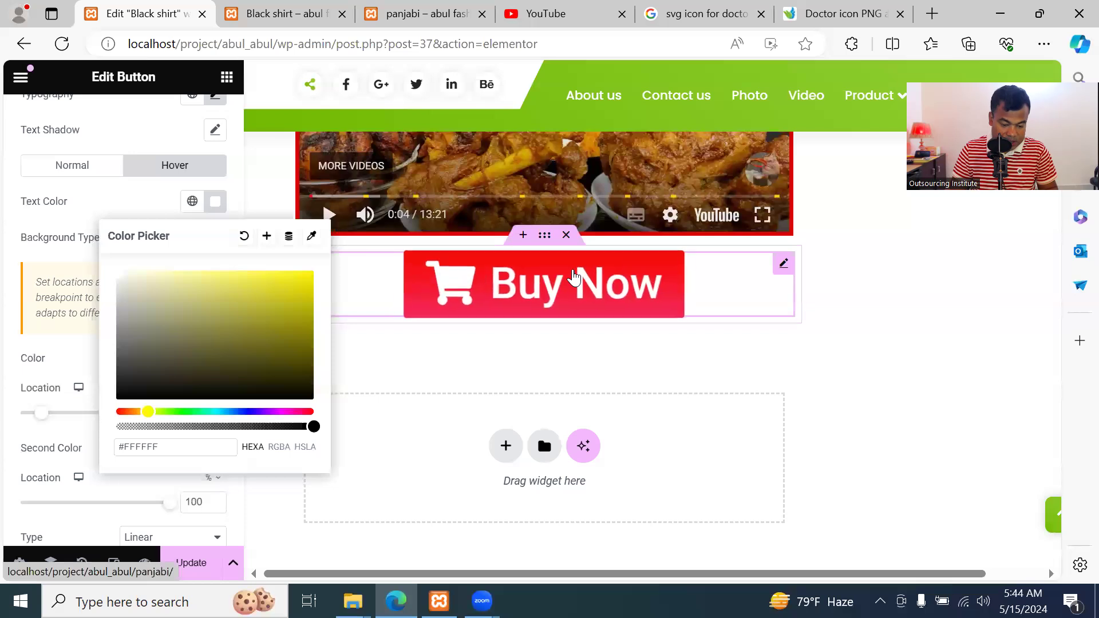
click(405, 343)
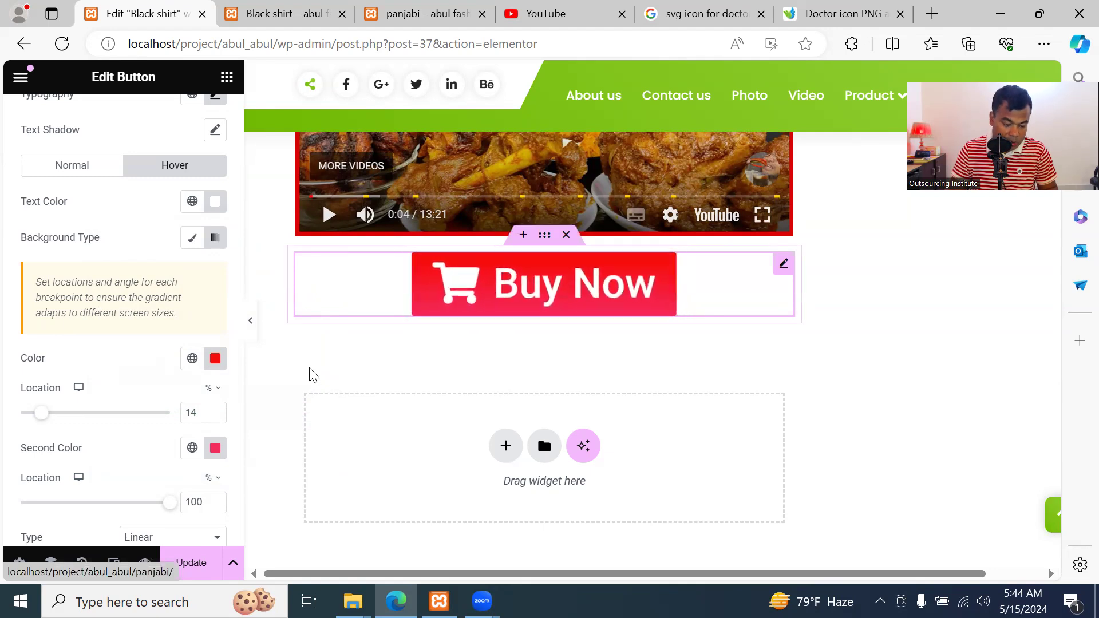
Try #CEA161 as the first gradient color of the Buy Now button's normal-state background
click(74, 168)
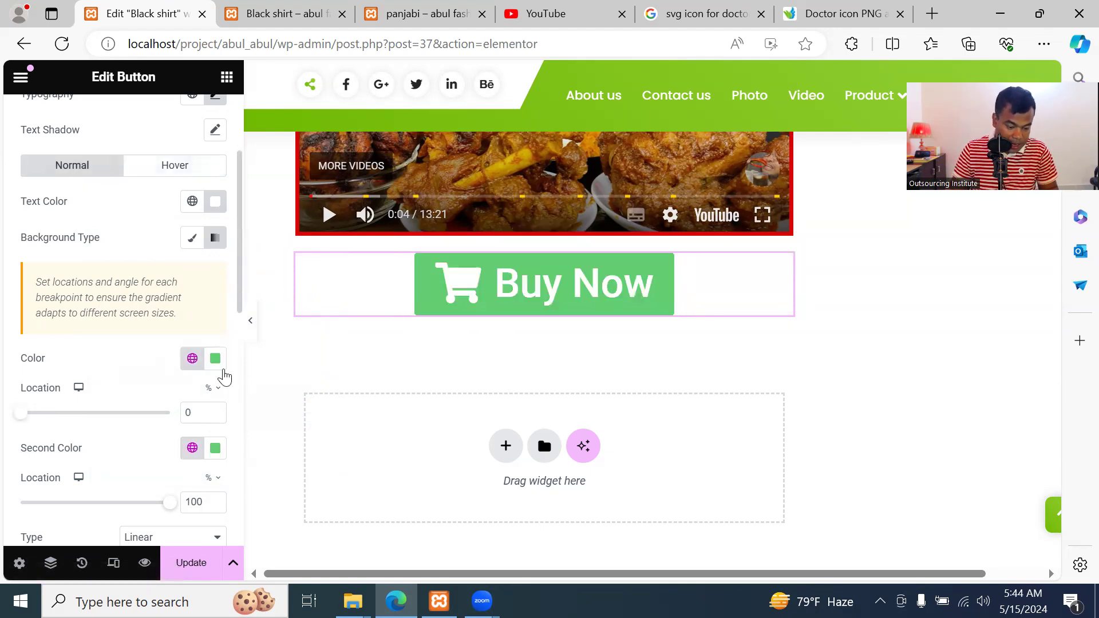
click(220, 366)
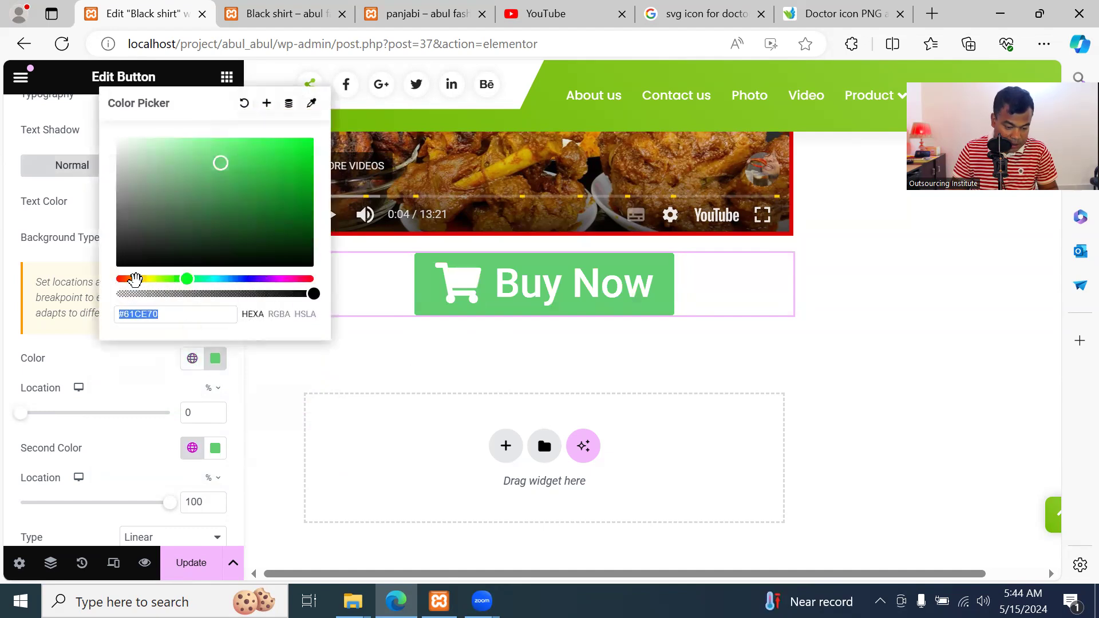
mouse_move(139, 278)
mouse_down()
mouse_move(150, 278)
mouse_move(135, 279)
mouse_up()
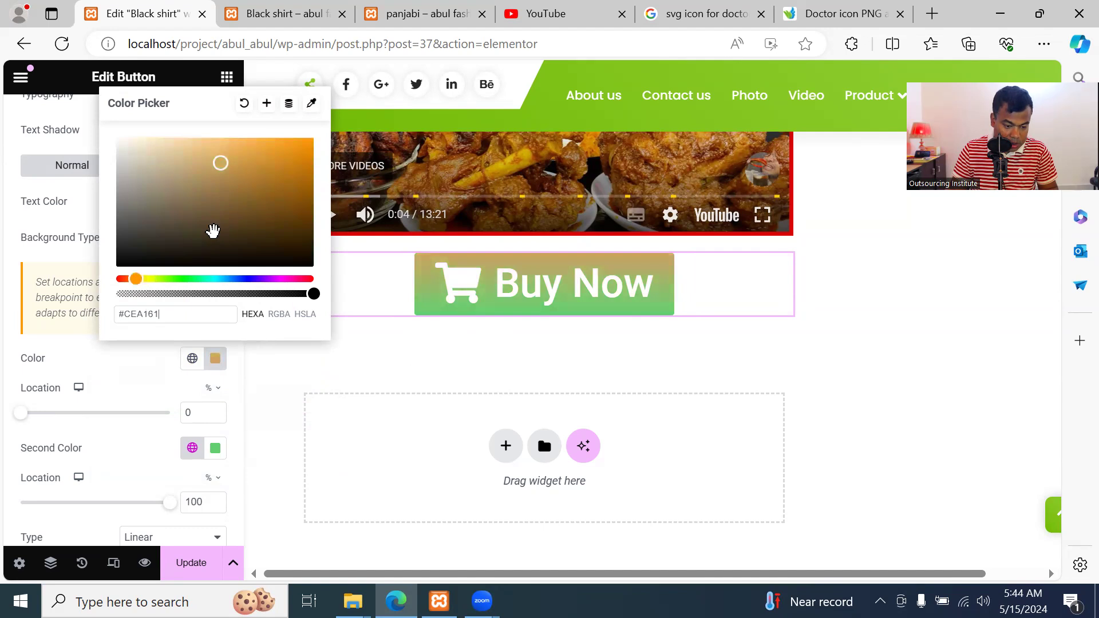
click(55, 356)
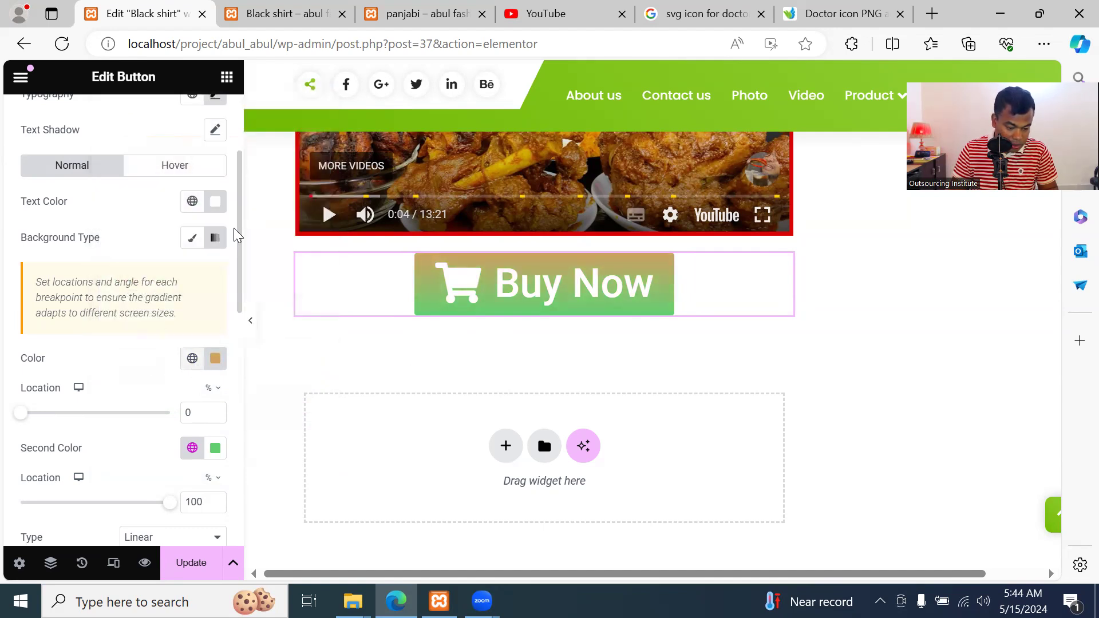
Switch the Buy Now button's normal background to Classic and set its color to orange, #E66324
click(195, 240)
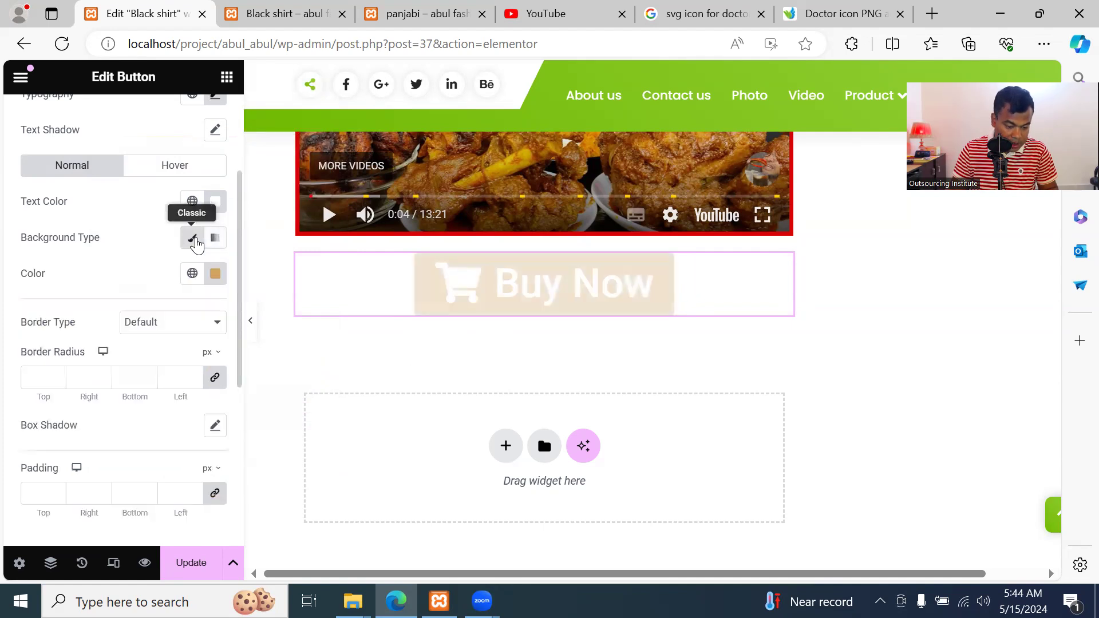
click(216, 275)
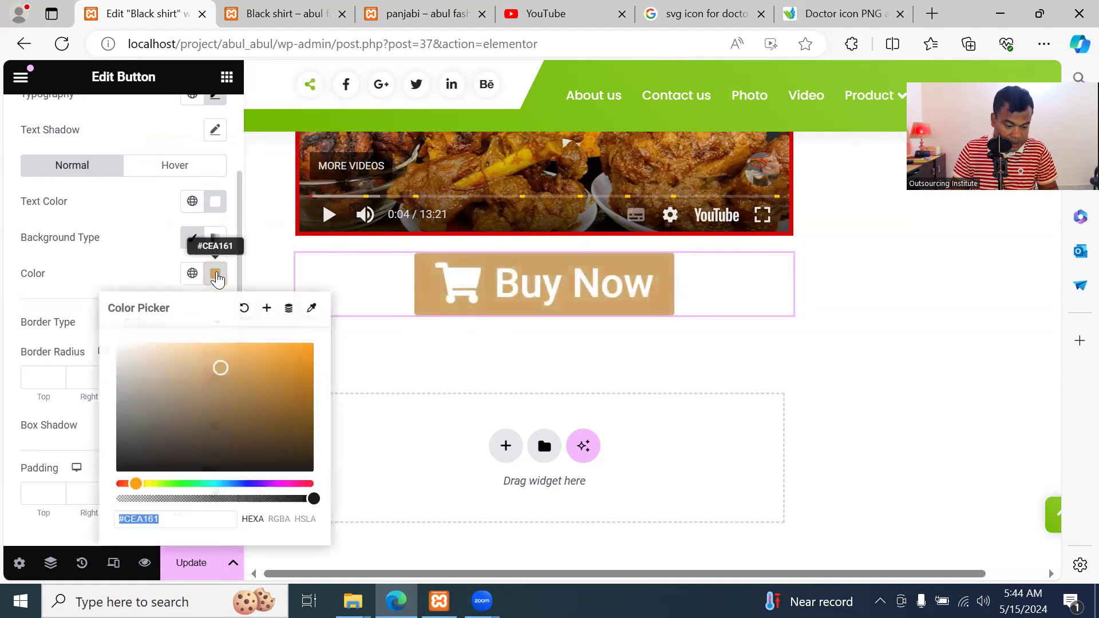
drag(223, 365, 265, 351)
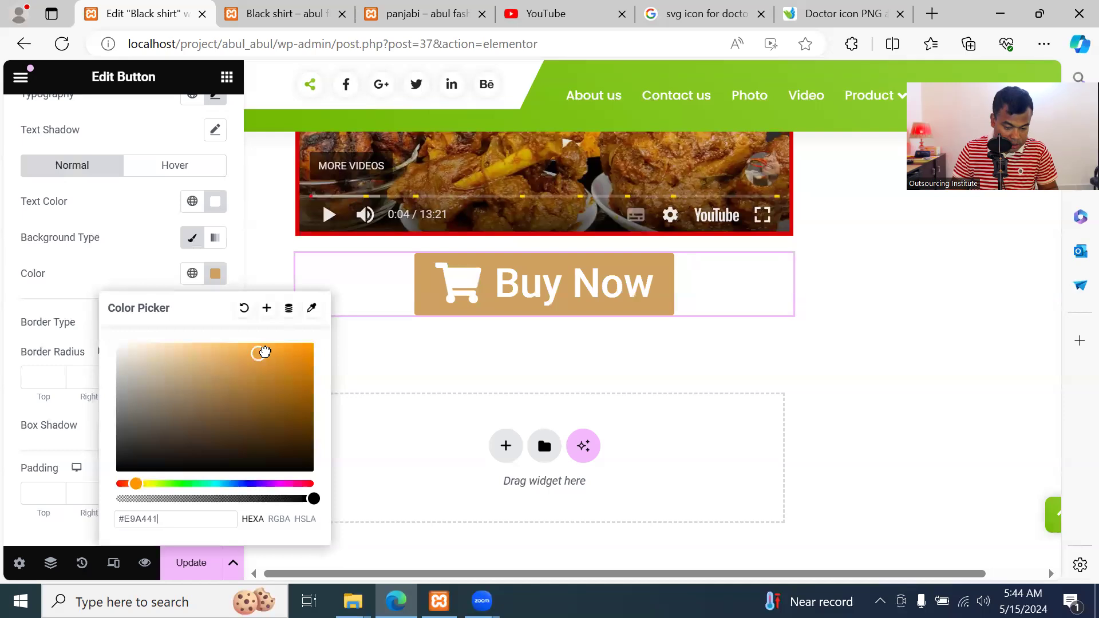
drag(136, 484, 128, 484)
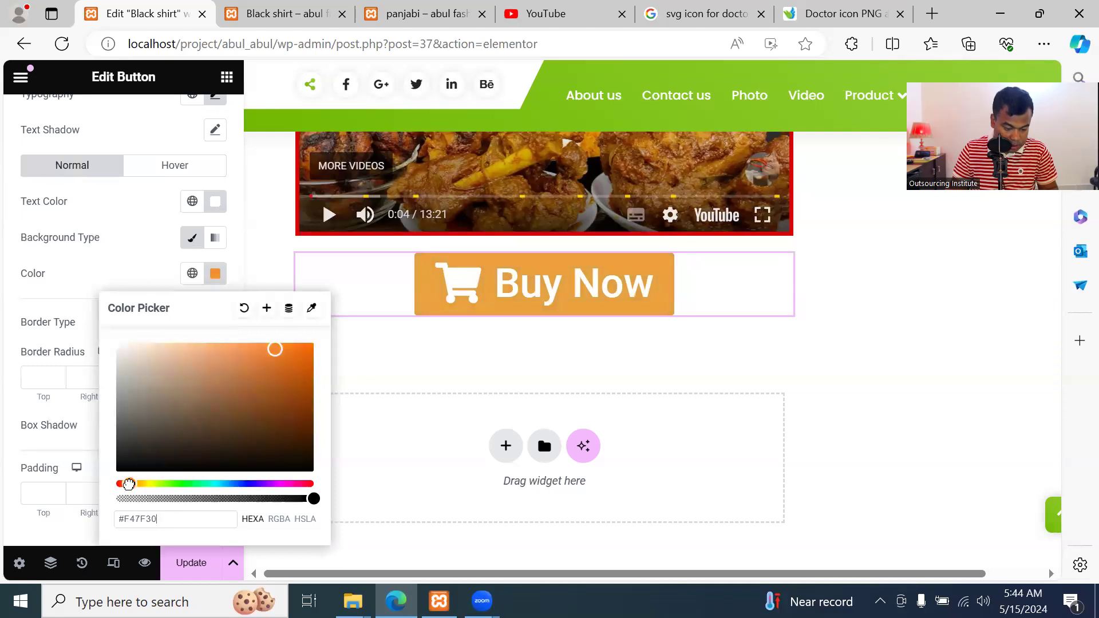
drag(233, 362, 224, 341)
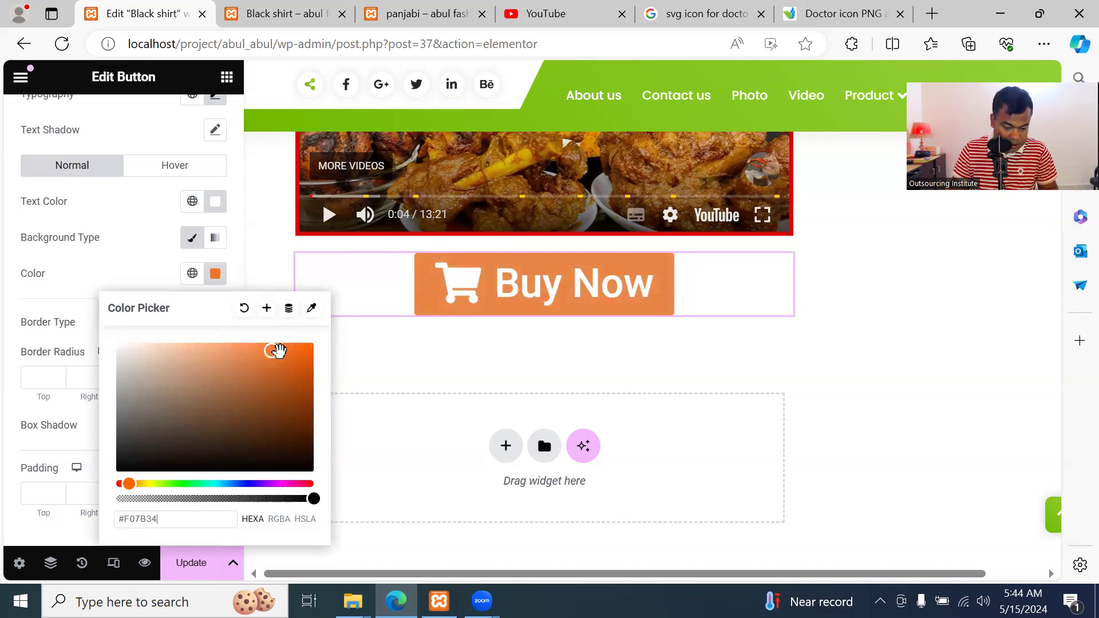
drag(138, 484, 302, 486)
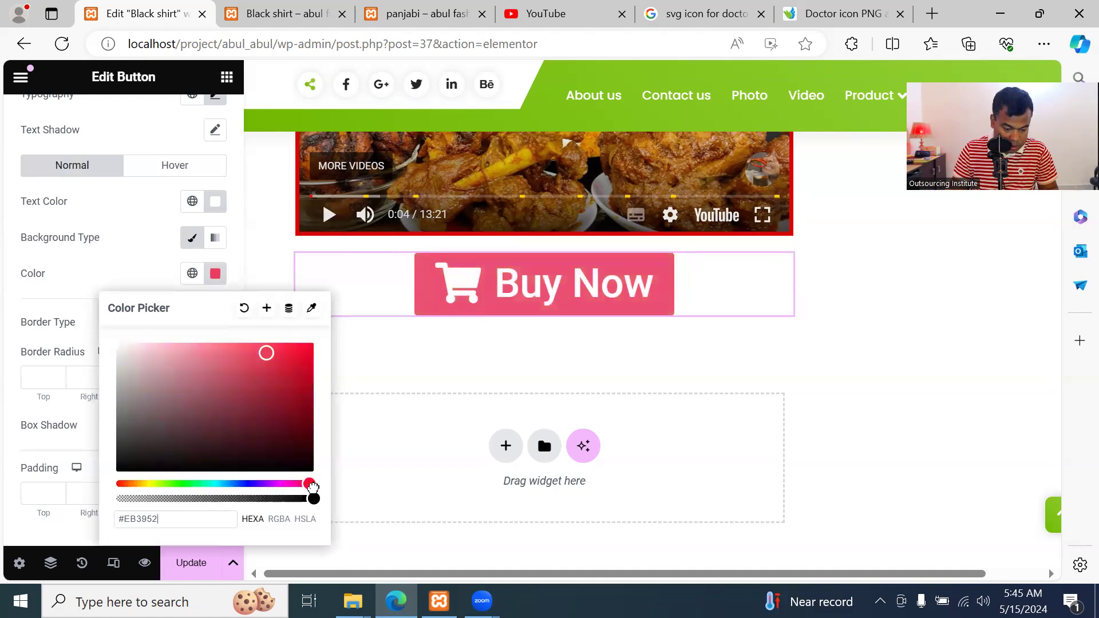
drag(251, 387, 263, 388)
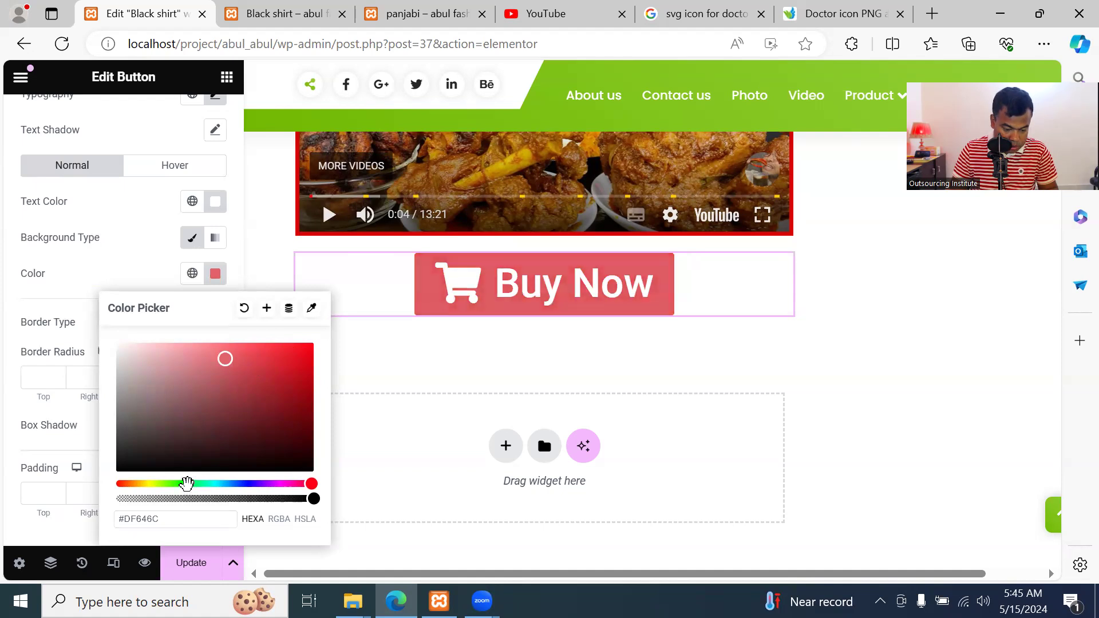
drag(195, 487, 124, 487)
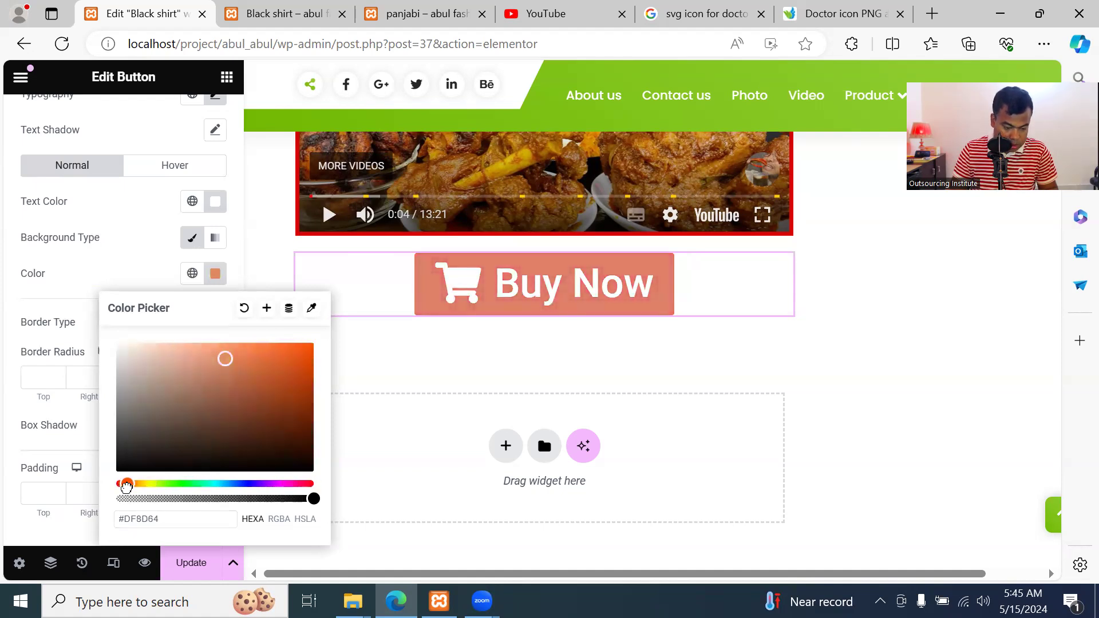
drag(270, 355, 278, 365)
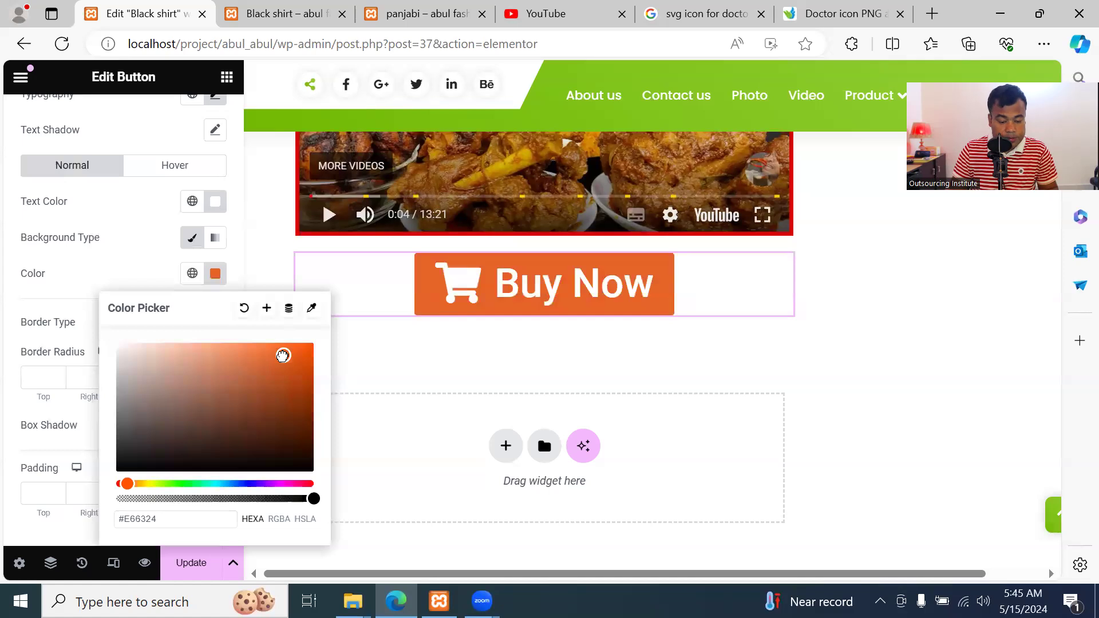
click(366, 374)
Update the page and reload the live Black shirt page to check the button's new normal color and hover effect
click(191, 563)
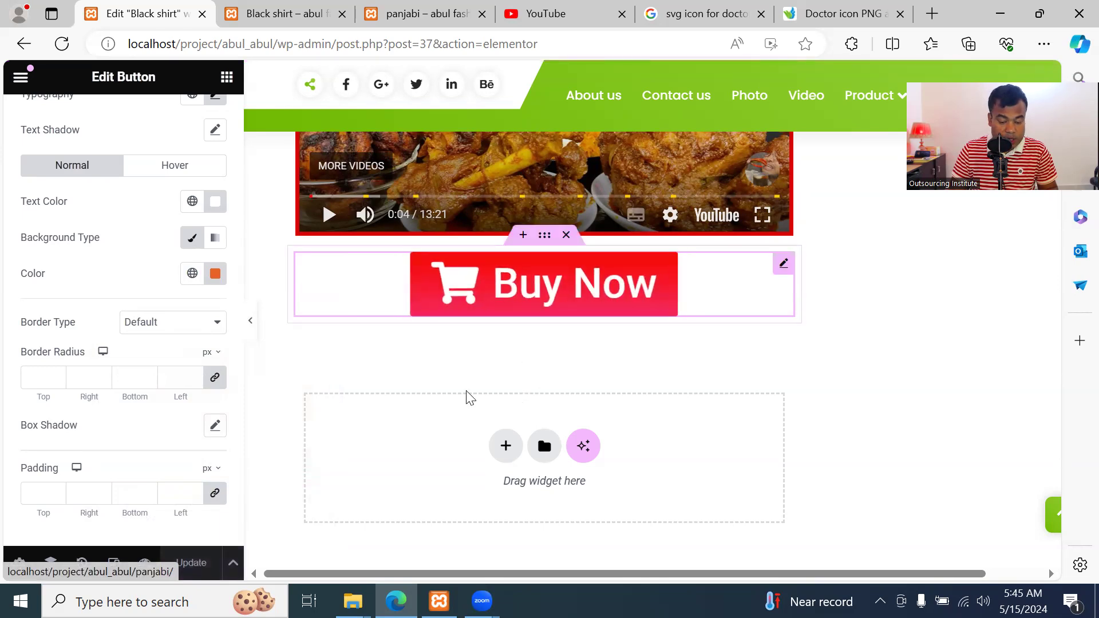
click(278, 14)
click(99, 44)
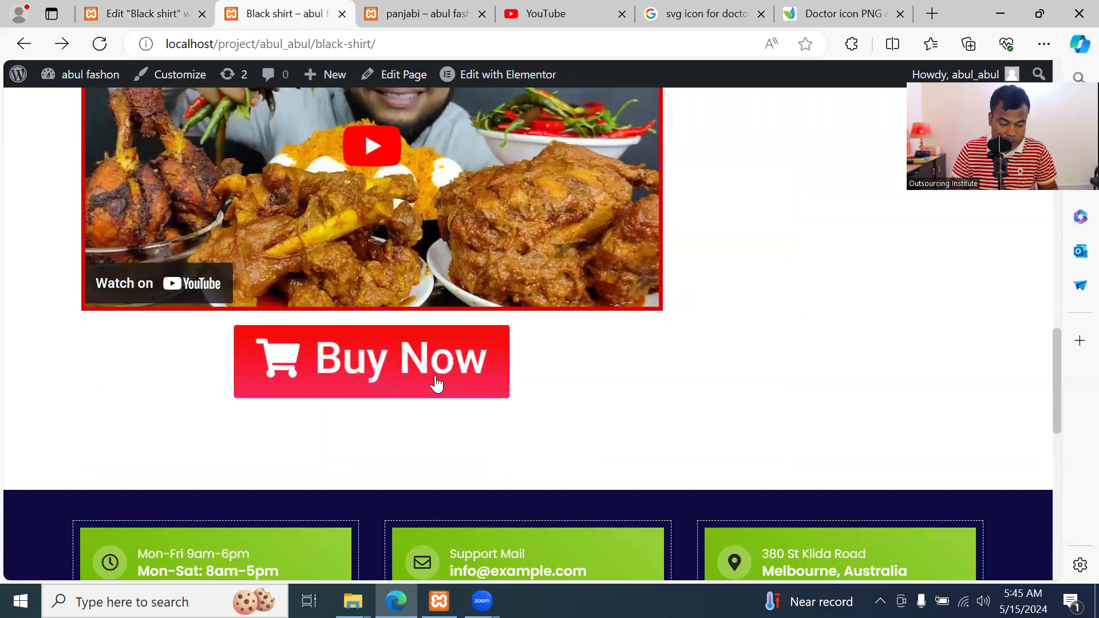
Back in the page editor, reduce the Buy Now button's typography size to 43 px
click(163, 14)
scroll(163, 281, up, 3)
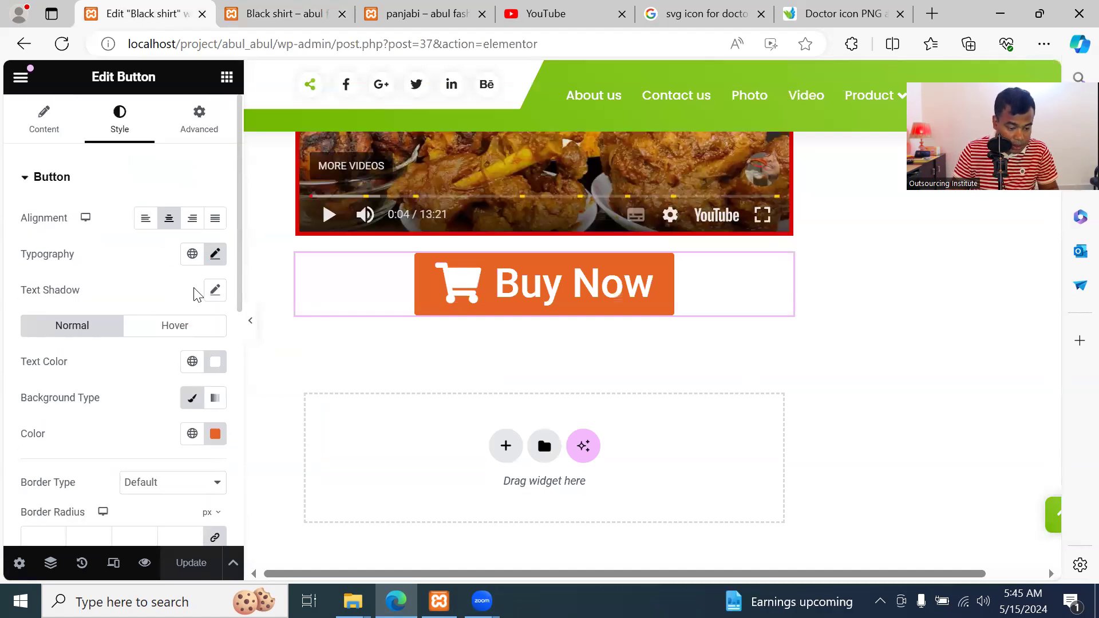
click(216, 255)
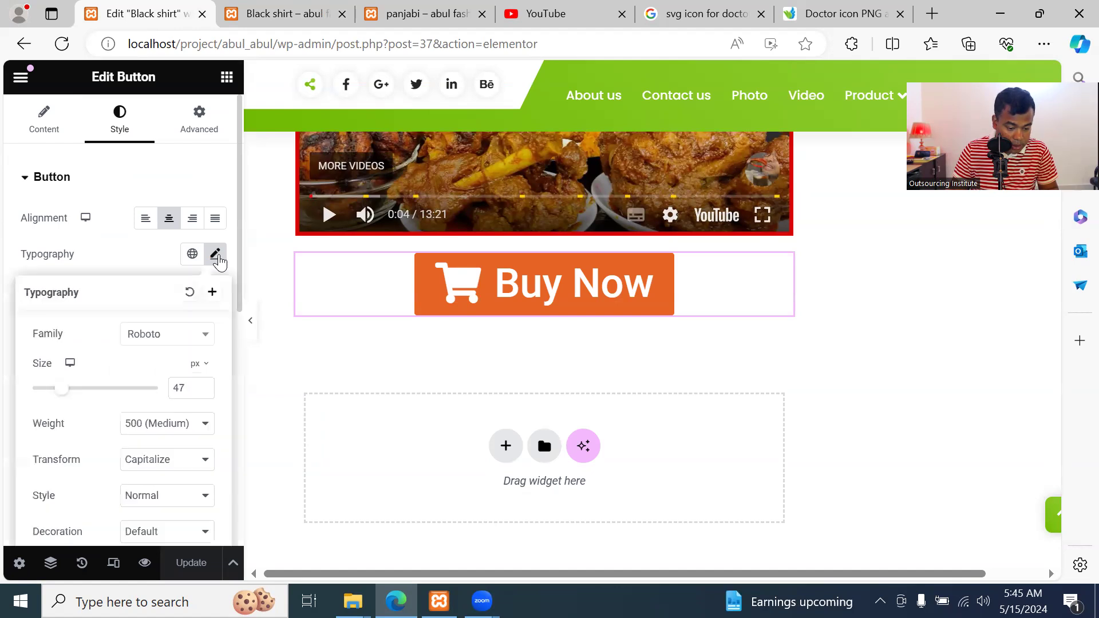
mouse_move(63, 395)
mouse_down()
mouse_move(39, 389)
mouse_move(61, 391)
mouse_up()
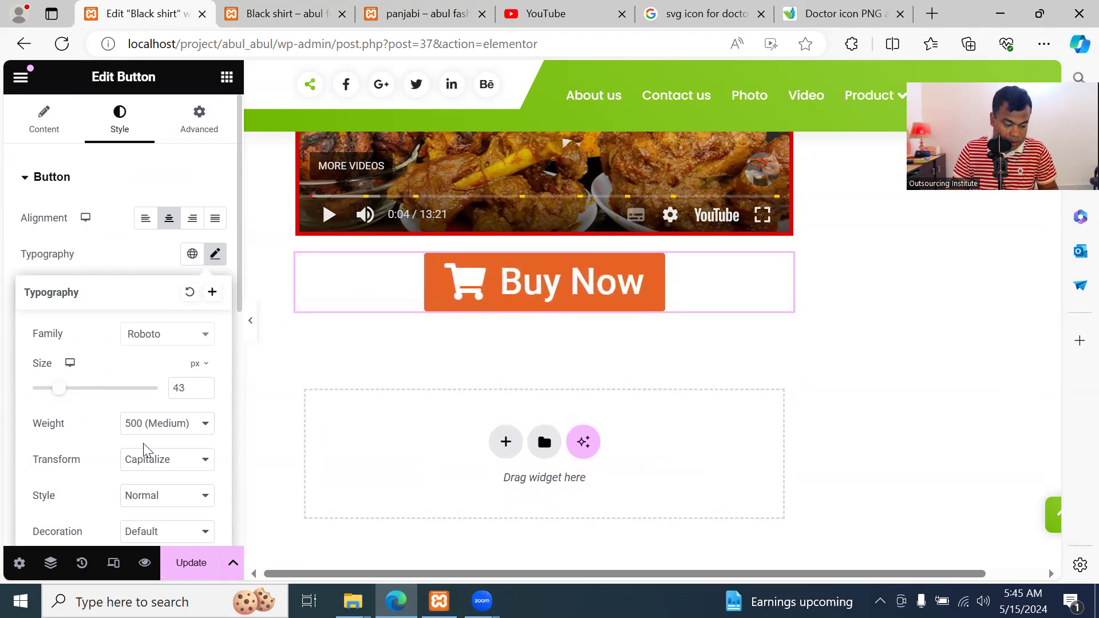
click(158, 183)
Save the resized button and reload the live Black shirt page to check its size and hover behavior
click(46, 117)
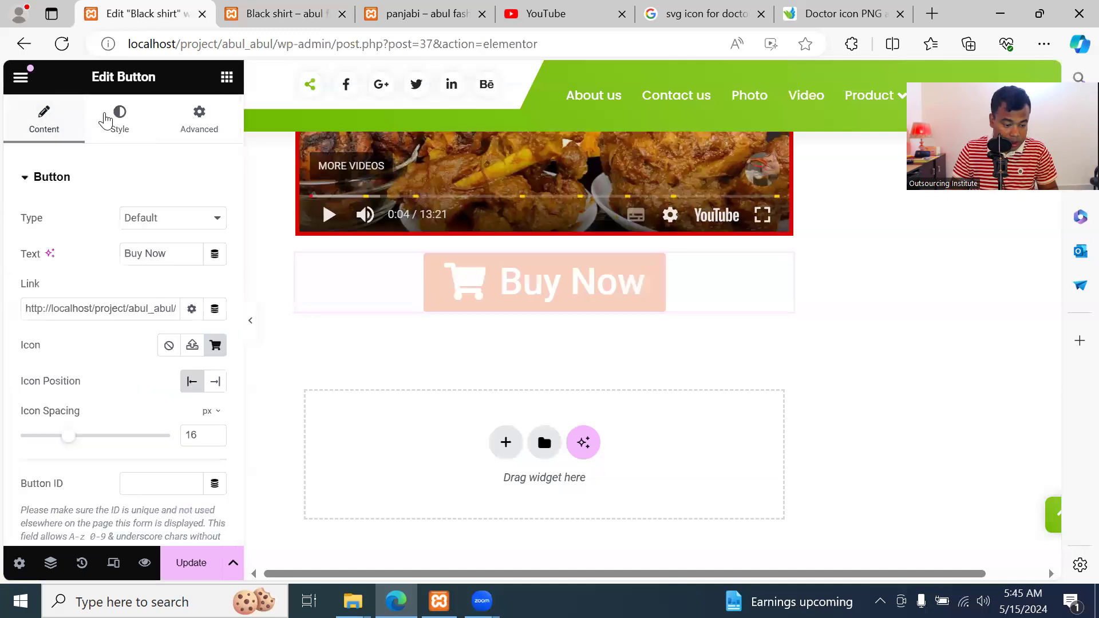
click(118, 117)
scroll(169, 341, down, 5)
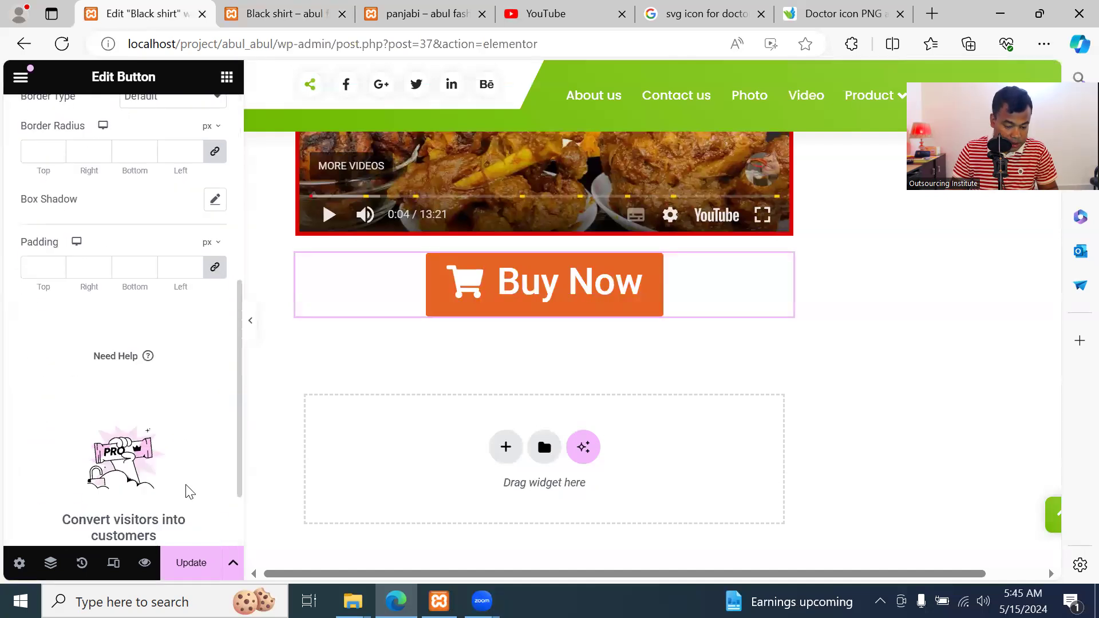
click(191, 563)
click(265, 17)
click(105, 43)
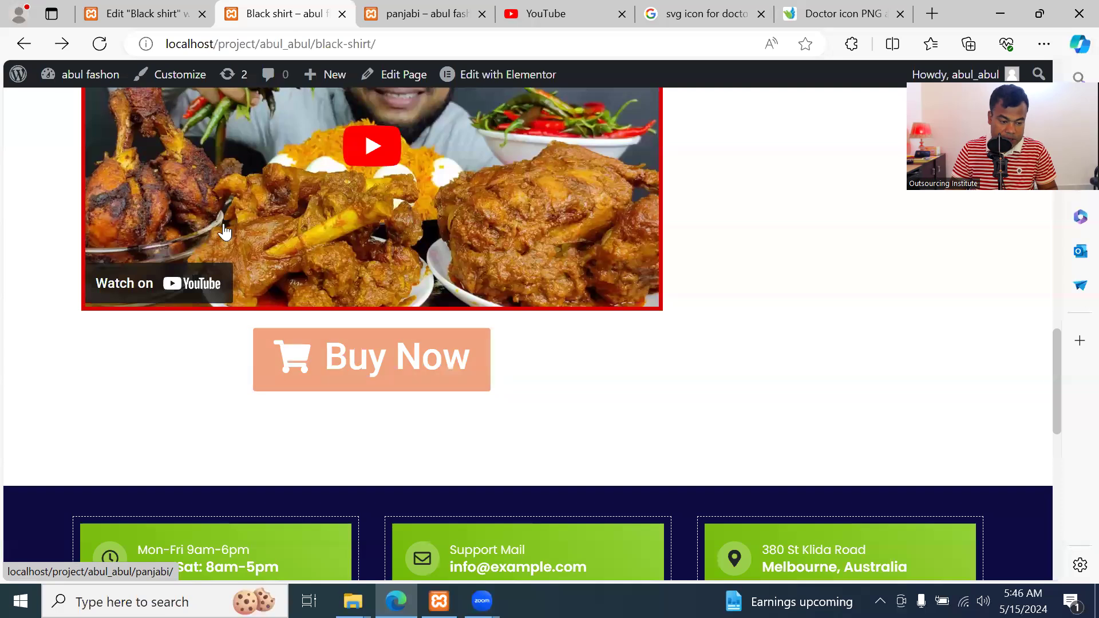
Return to the page editor and review the button's hover-state gradient, transition, animation, border and padding settings
click(143, 14)
scroll(148, 314, up, 7)
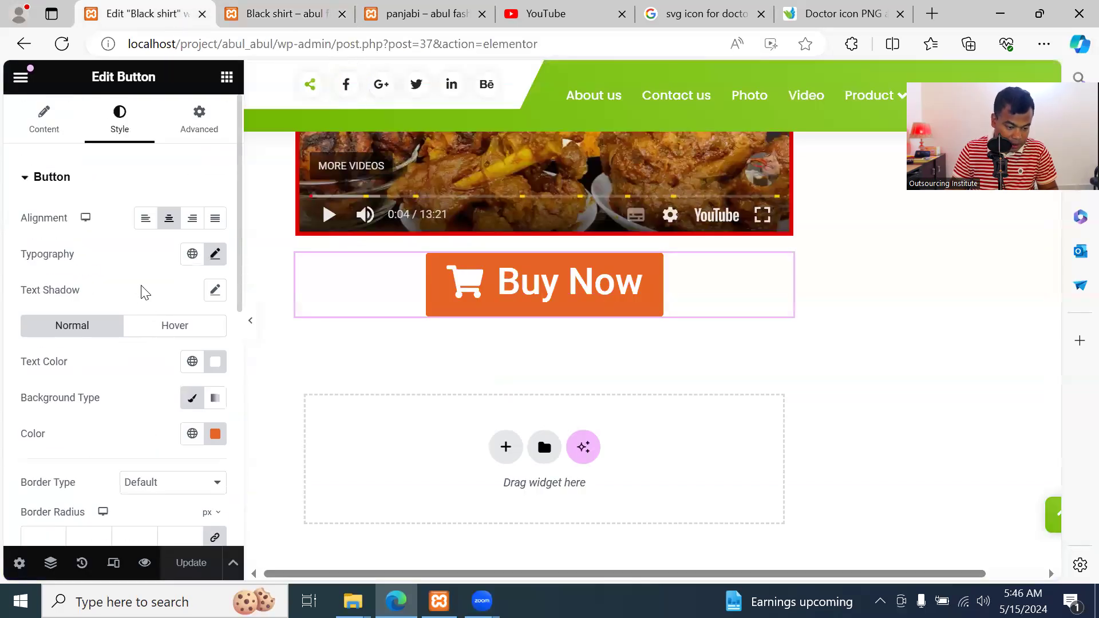
click(166, 325)
scroll(154, 372, down, 2)
scroll(143, 410, down, 7)
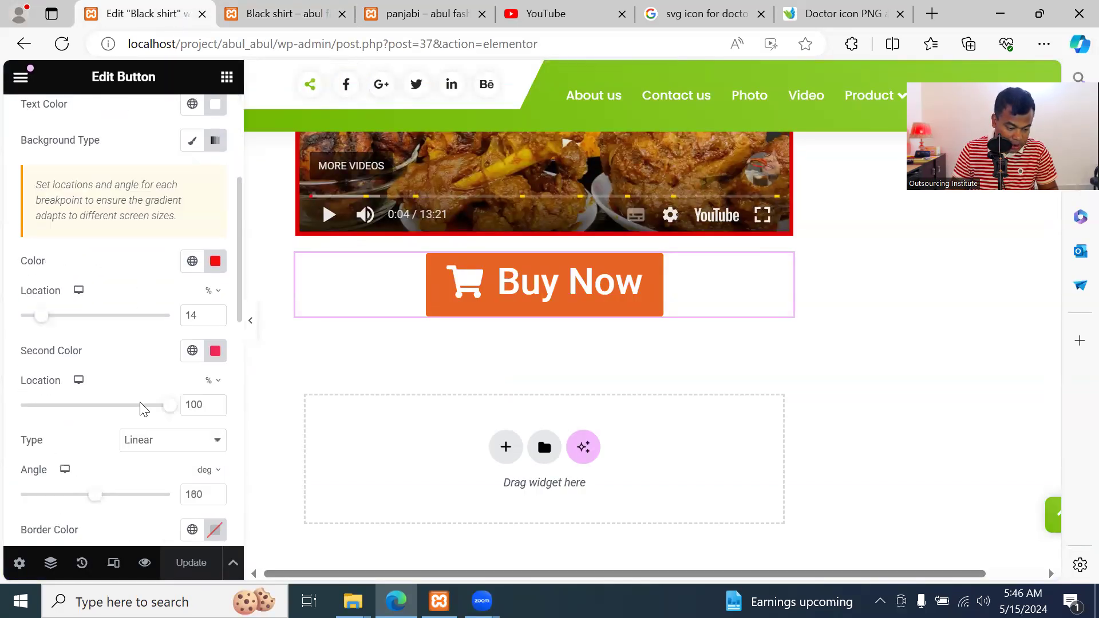
scroll(169, 429, down, 2)
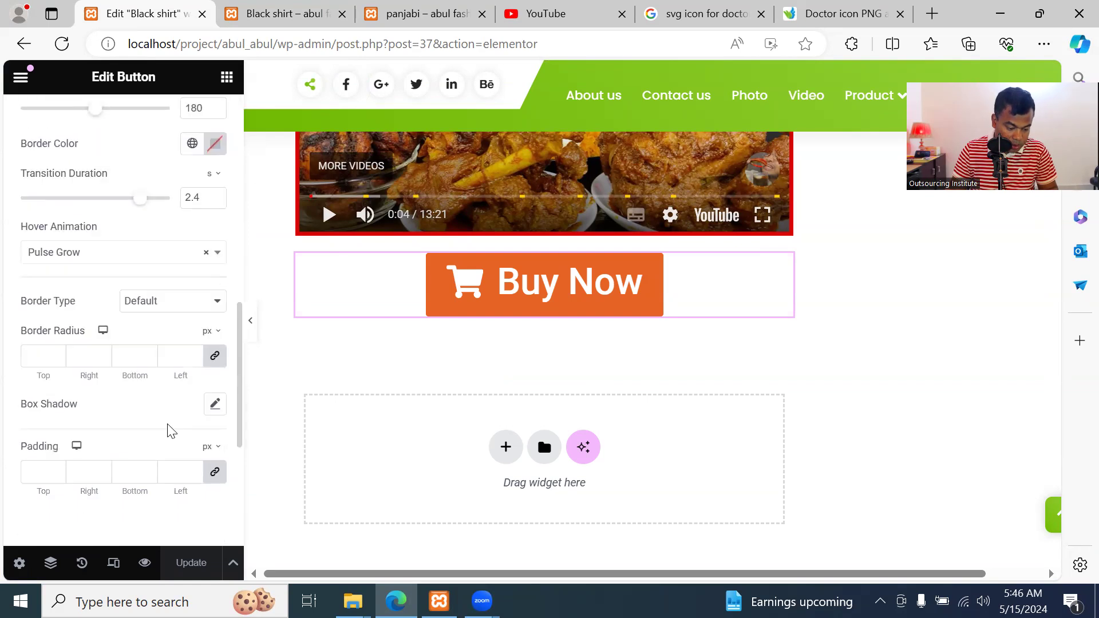
scroll(167, 427, up, 4)
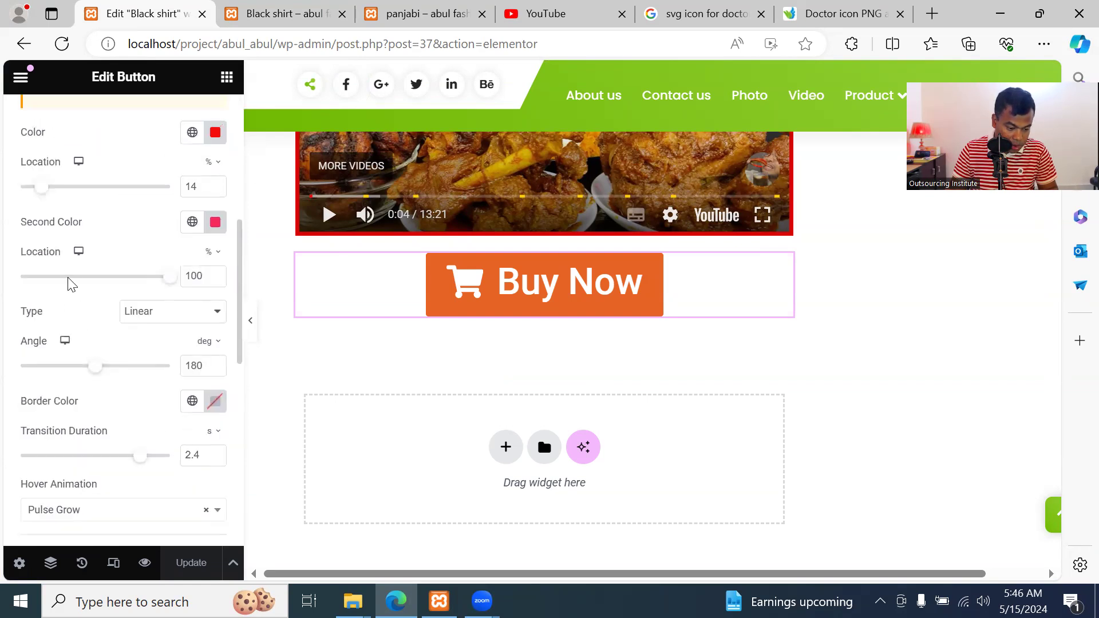
scroll(74, 274, up, 2)
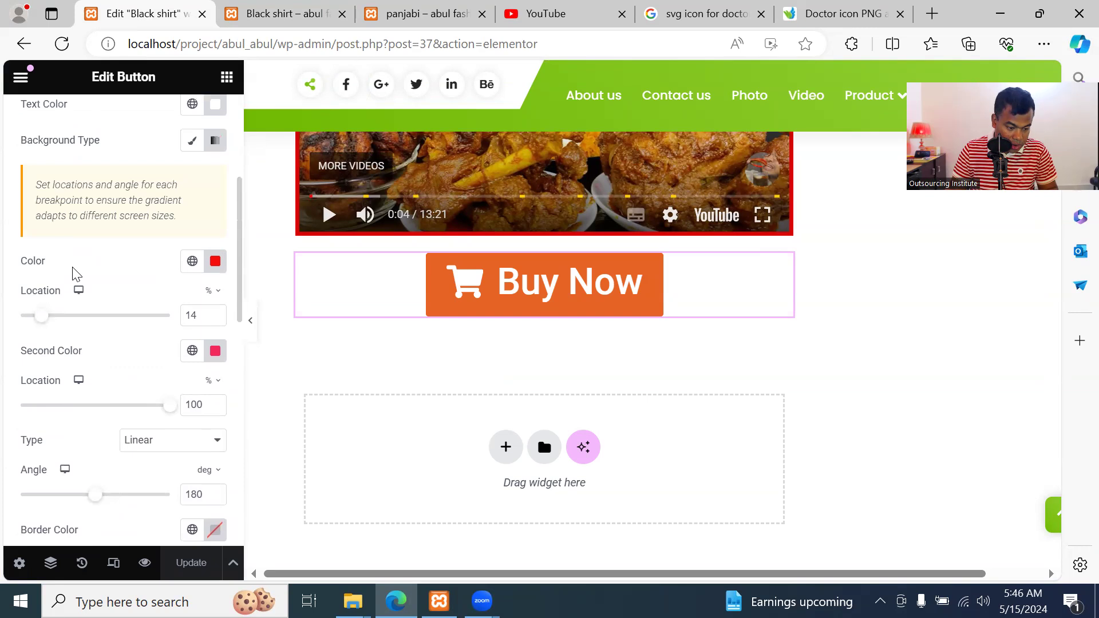
scroll(118, 288, up, 4)
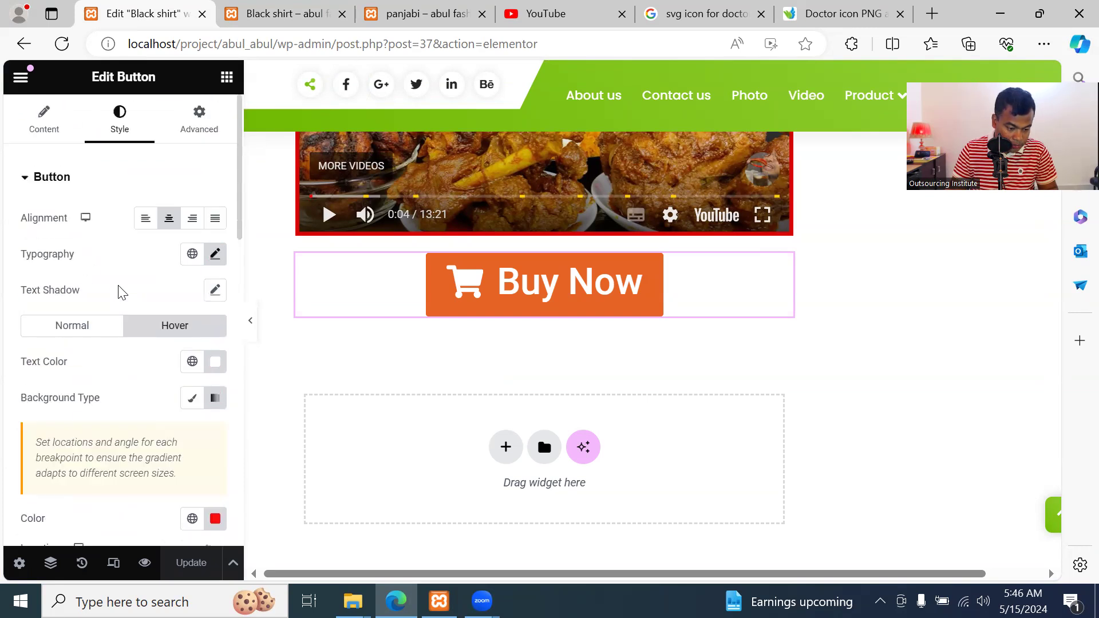
Try a hover transition duration of 1 s, update the page and check the hover effect on the live page
scroll(122, 292, down, 2)
scroll(113, 399, down, 2)
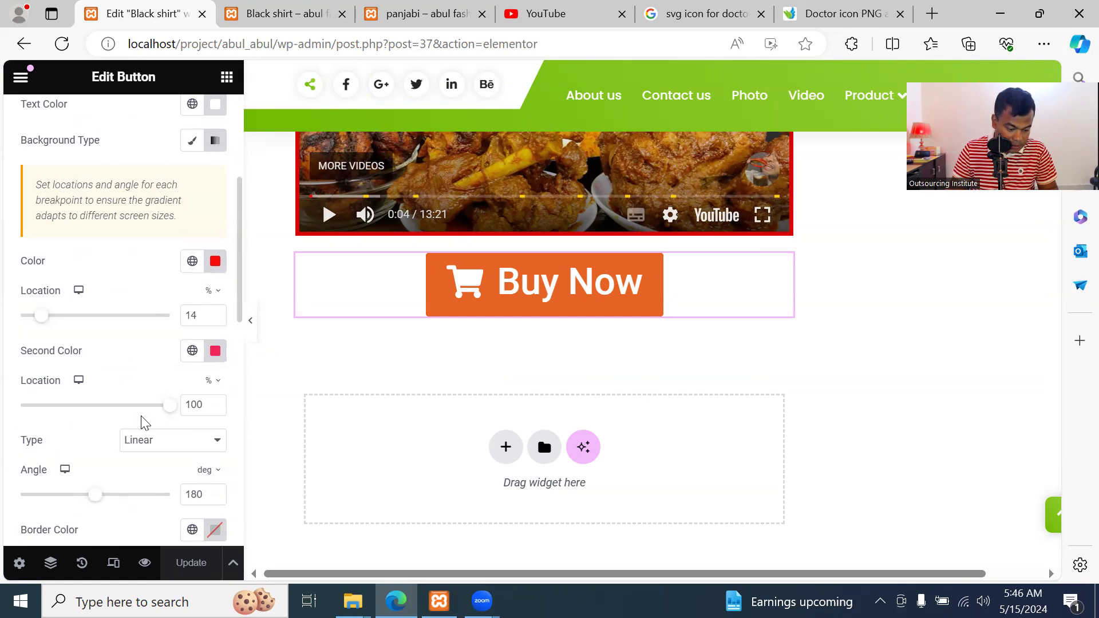
scroll(145, 423, down, 2)
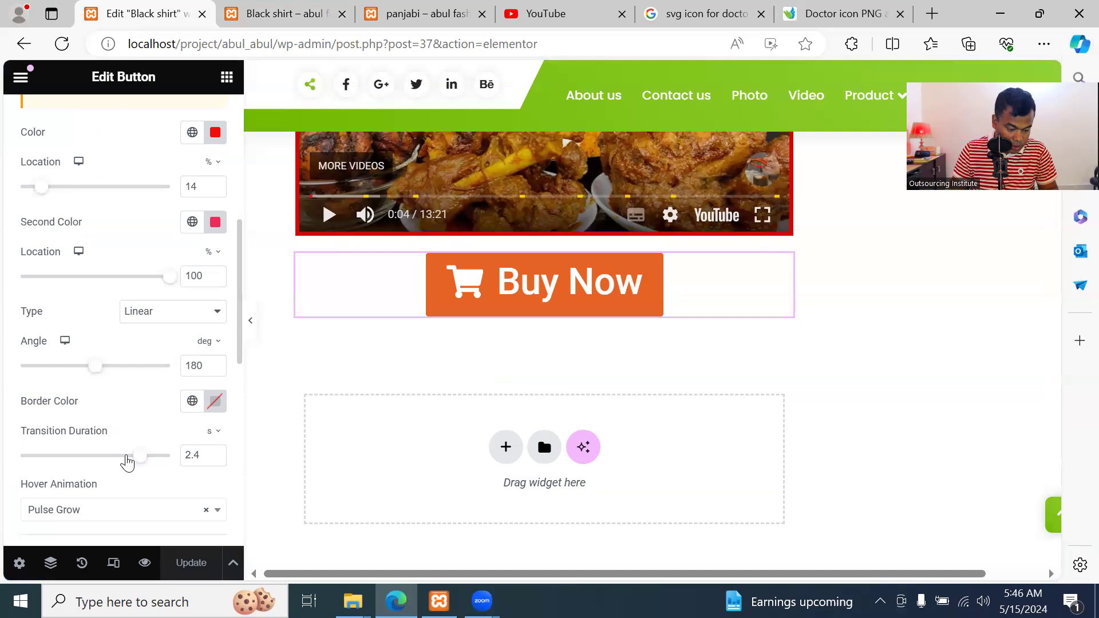
drag(126, 460, 71, 459)
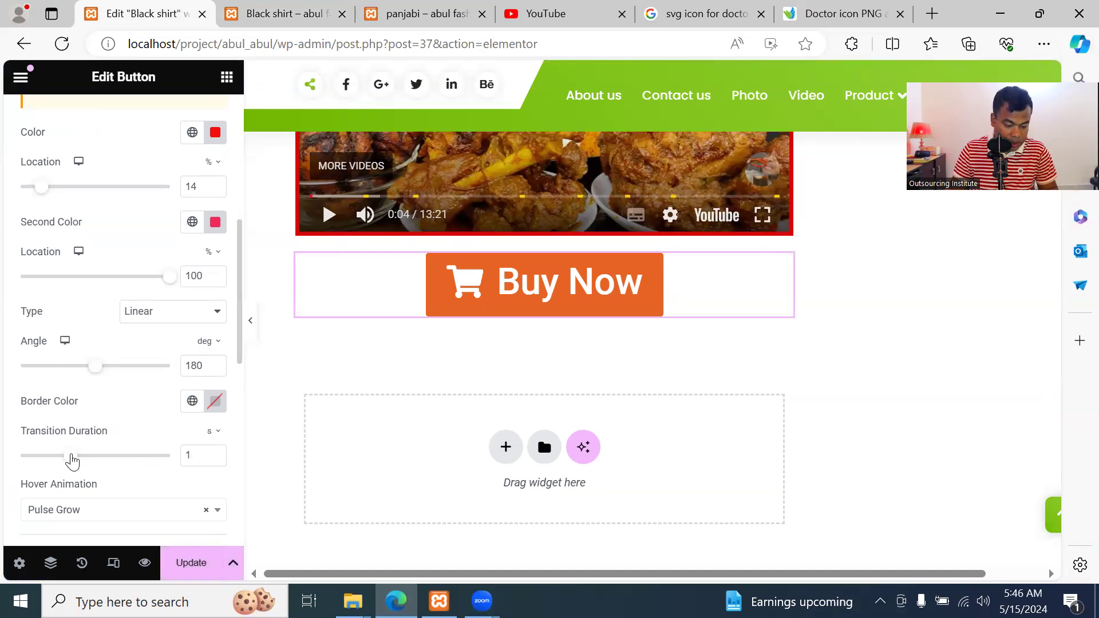
click(189, 563)
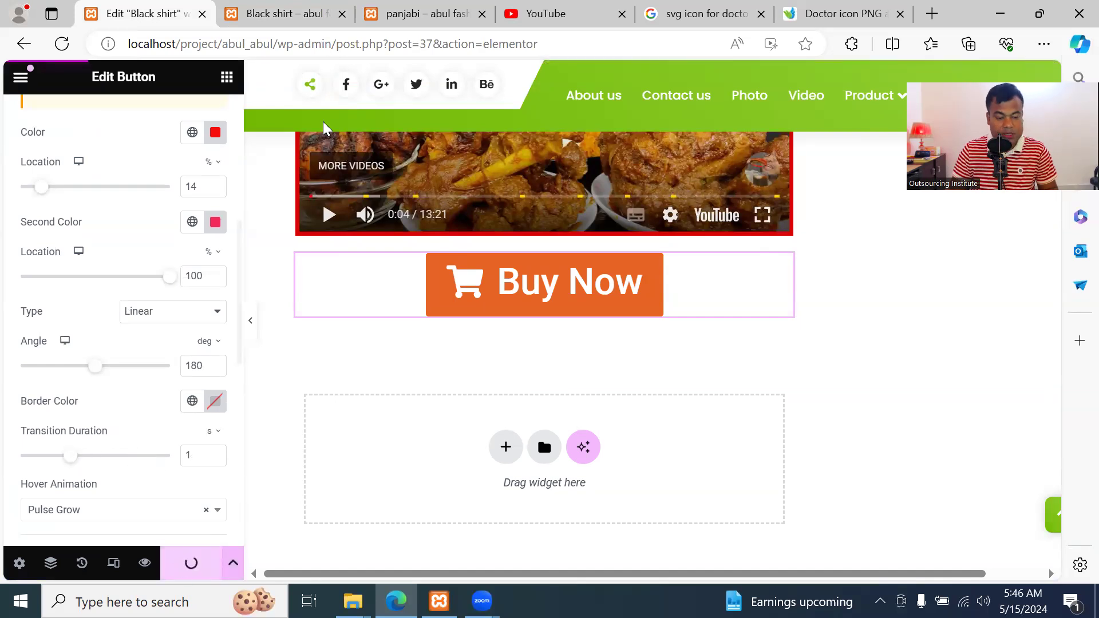
click(280, 12)
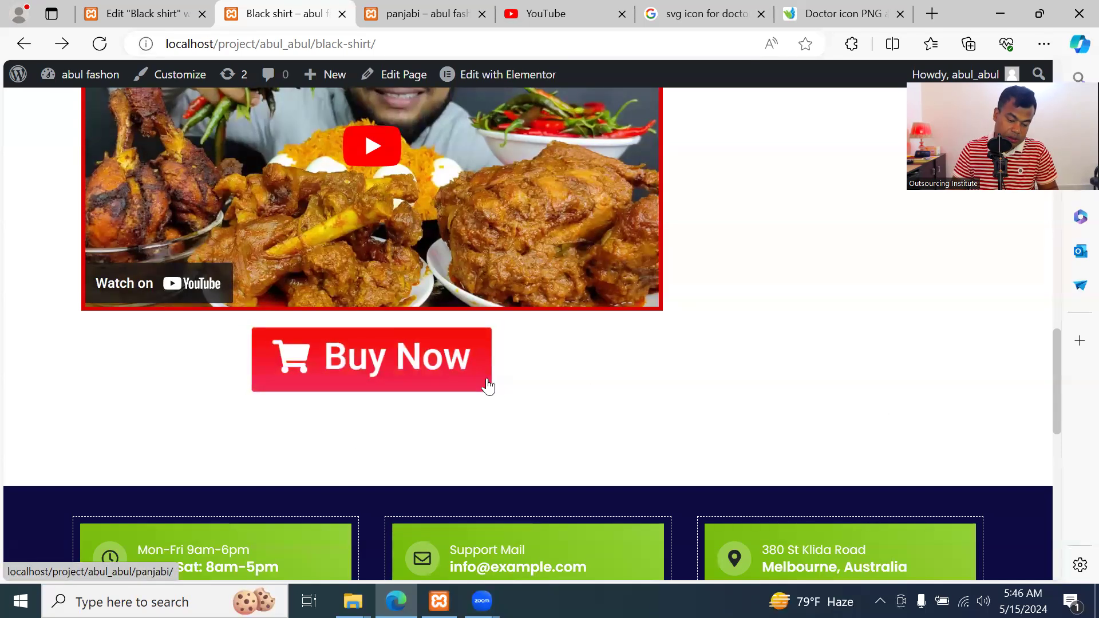
Set the Buy Now button's hover transition duration to 0.2 s in the editor and update the page
click(140, 13)
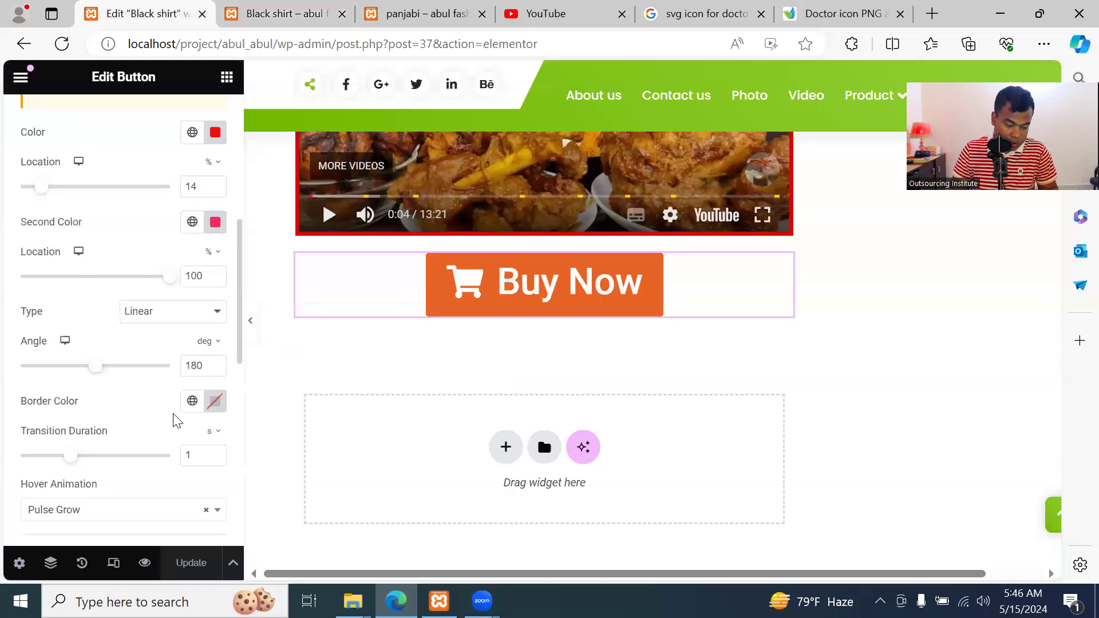
drag(65, 452, 48, 452)
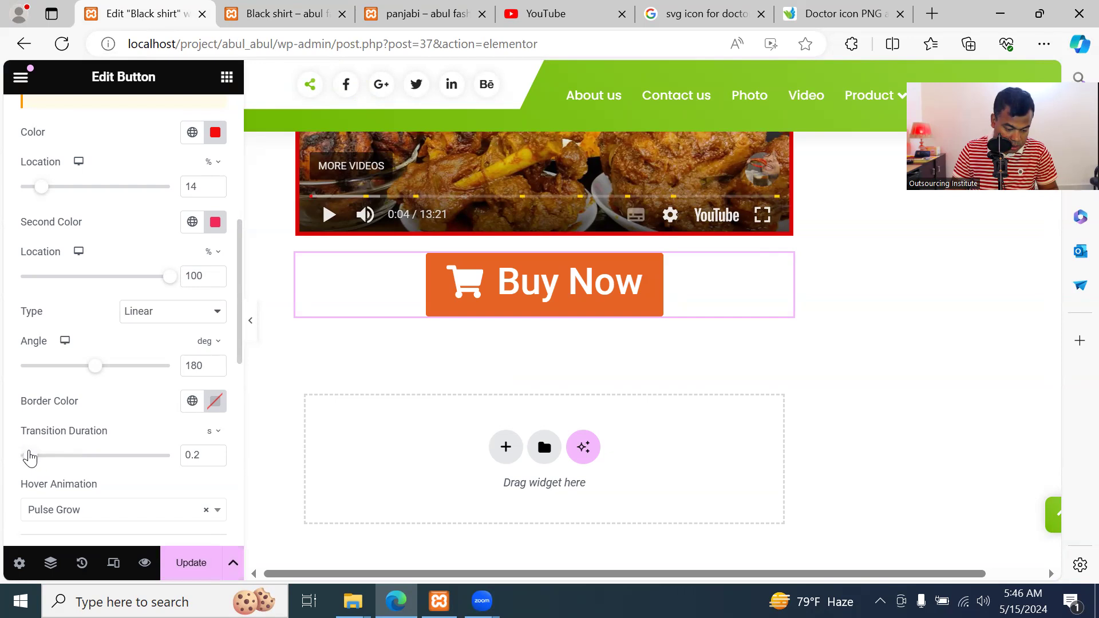
click(188, 562)
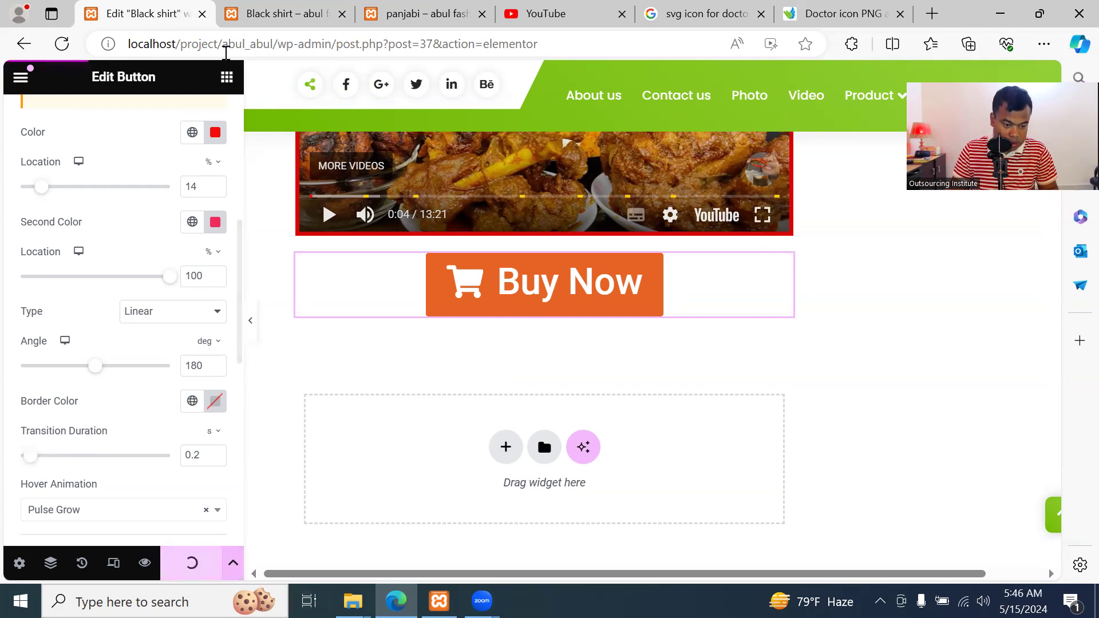
Reload the live Black shirt page, check the Buy Now button's hover effect and return to the page editor
click(290, 10)
click(99, 44)
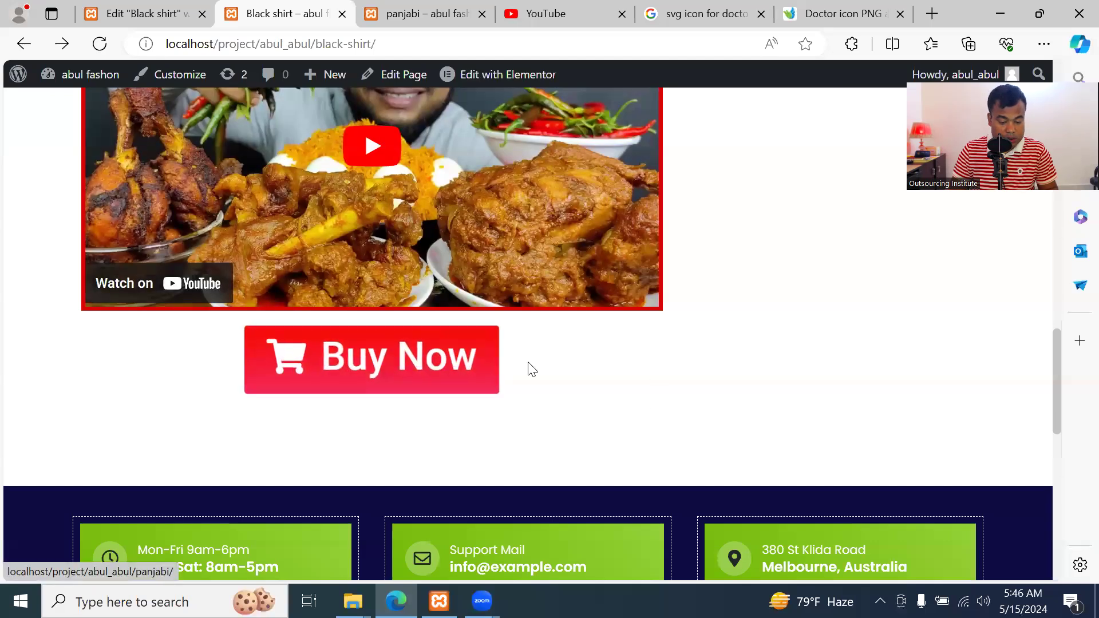
click(172, 14)
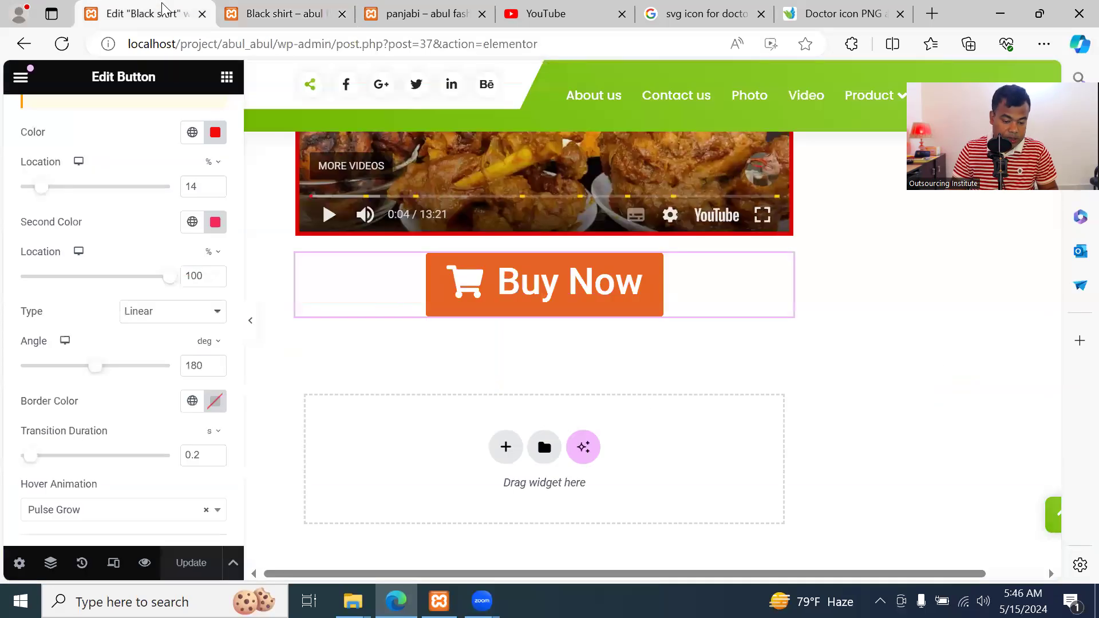
click(280, 278)
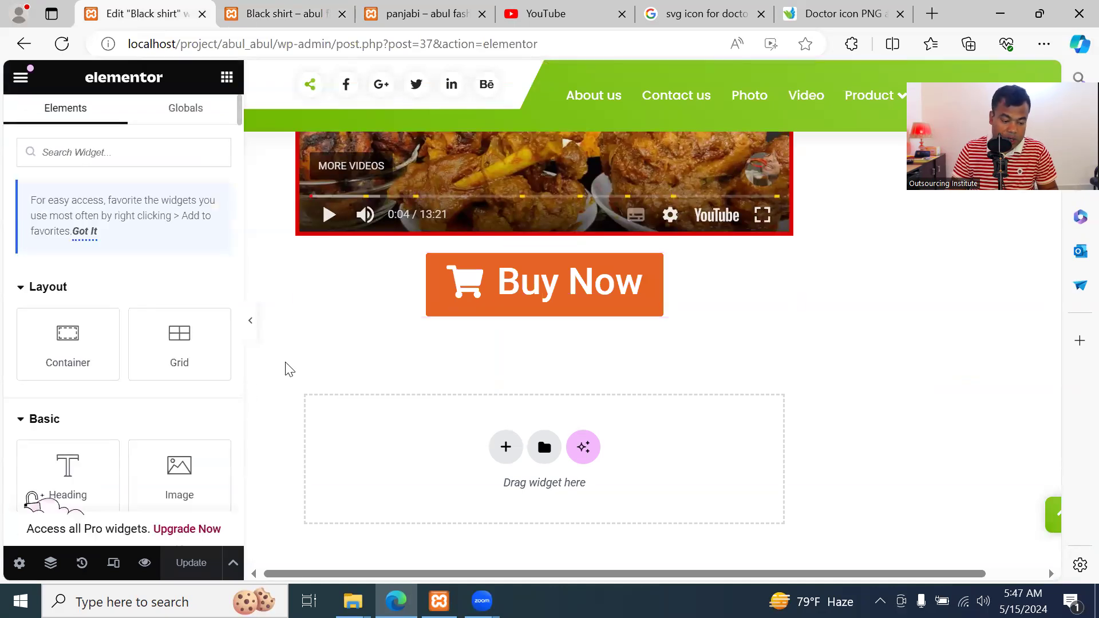
scroll(98, 418, down, 5)
scroll(101, 425, up, 2)
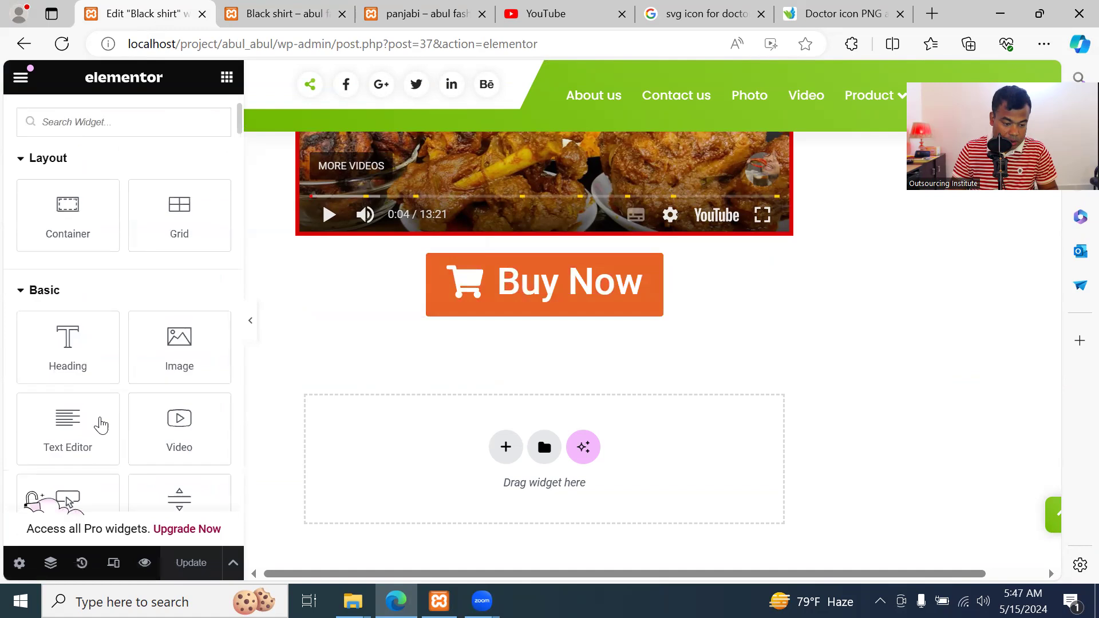
scroll(101, 425, up, 3)
Give the Buy Now button's normal state a solid border 4 px wide on all sides
click(430, 294)
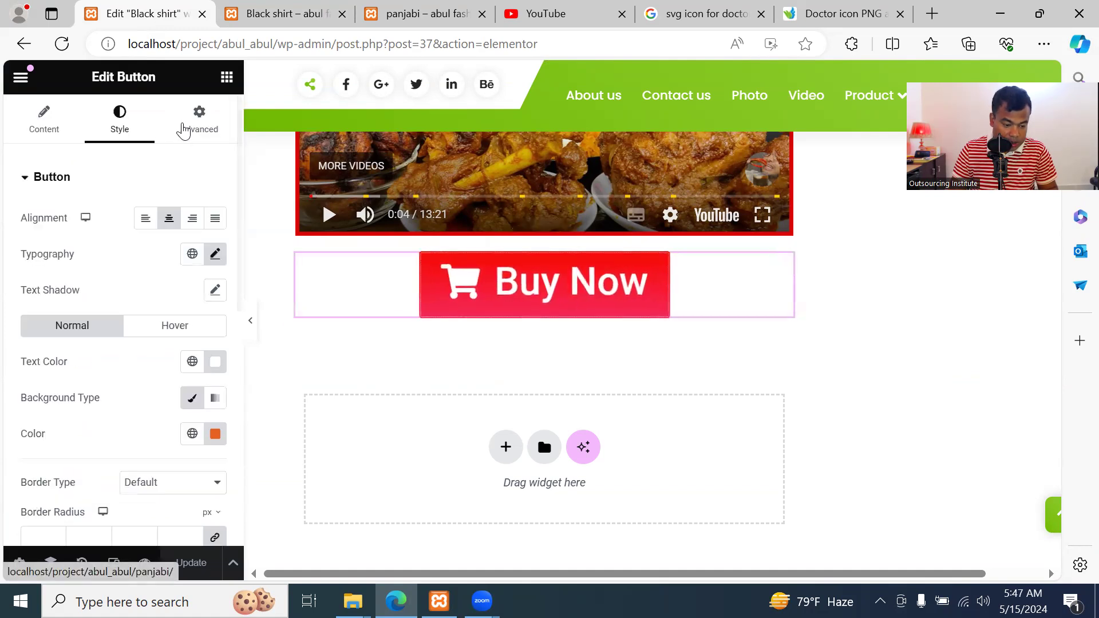
scroll(194, 297, down, 6)
scroll(190, 297, up, 2)
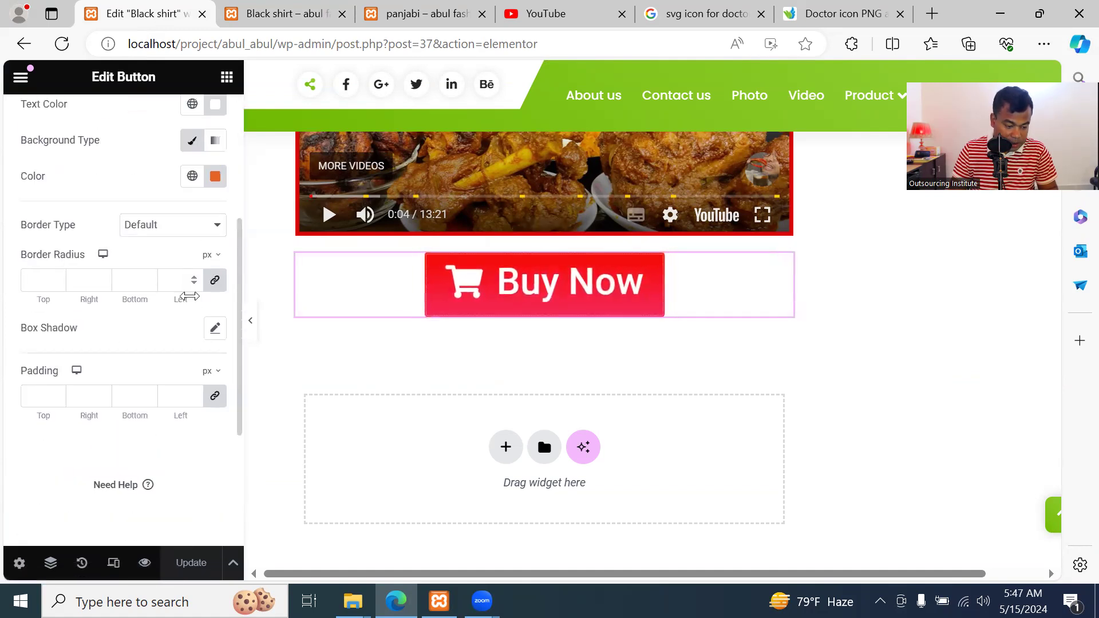
scroll(189, 296, up, 2)
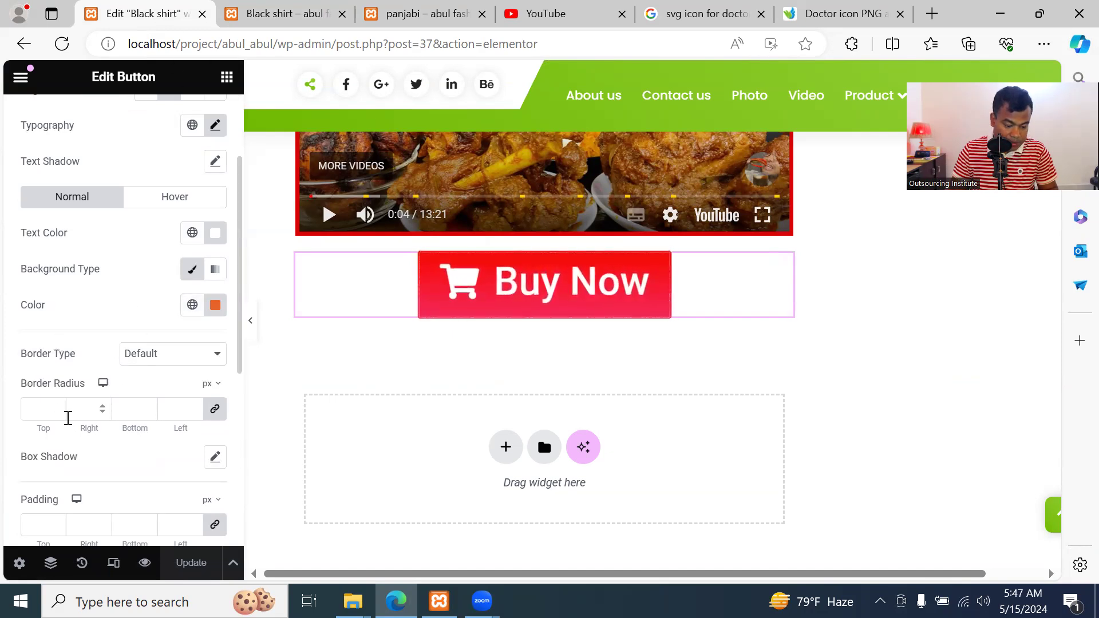
click(171, 359)
click(175, 398)
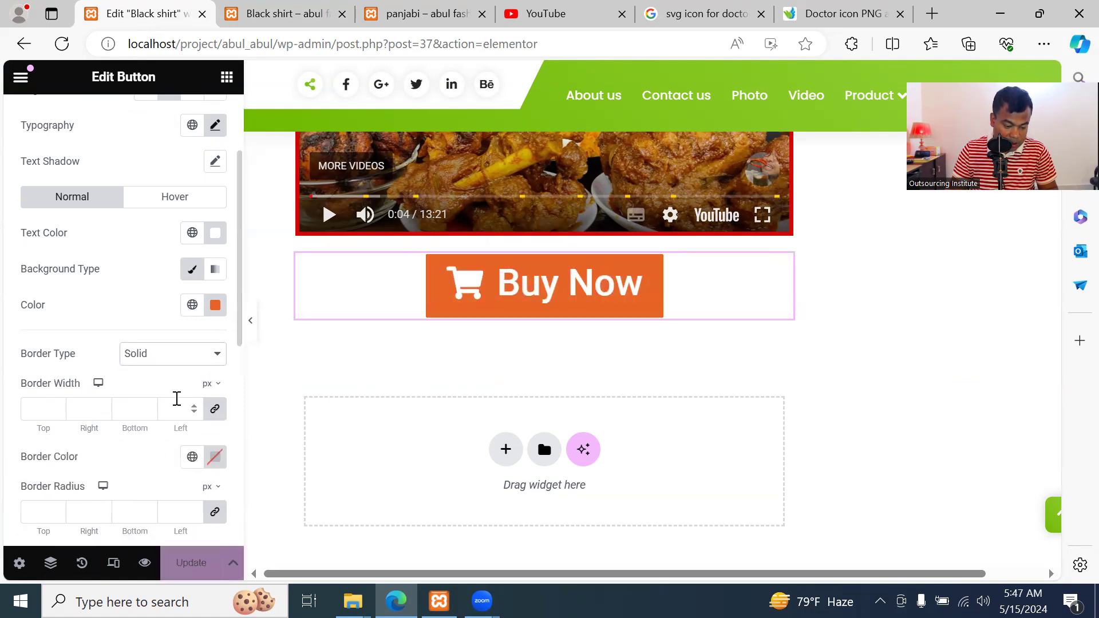
click(102, 405)
click(103, 404)
click(102, 404)
click(103, 404)
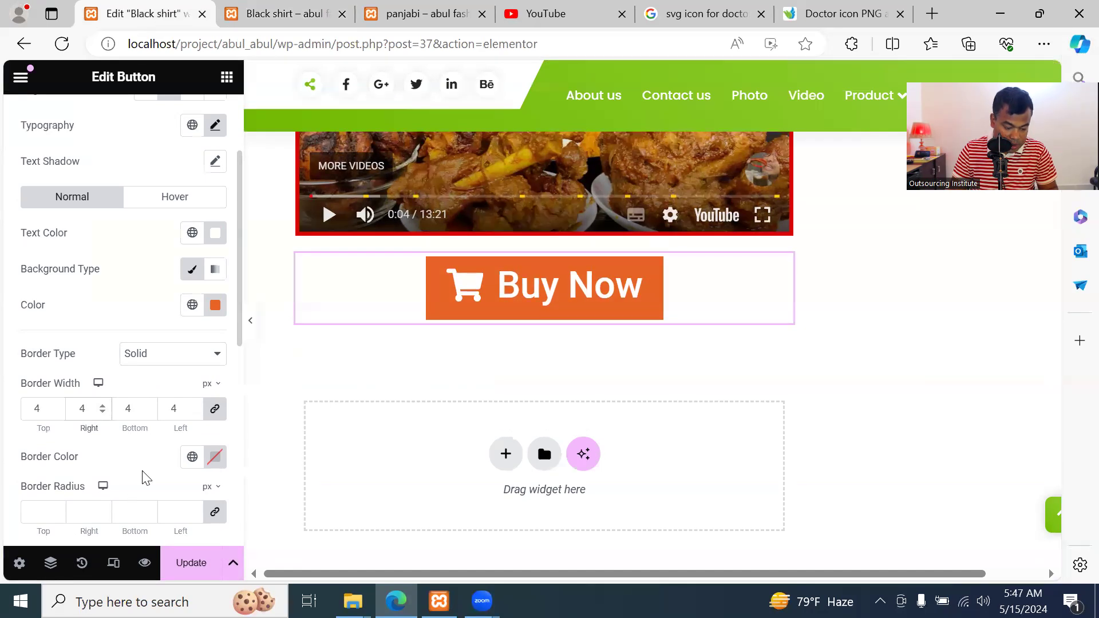
Set the Buy Now button's border color to the dark red #CE0E2F
click(214, 461)
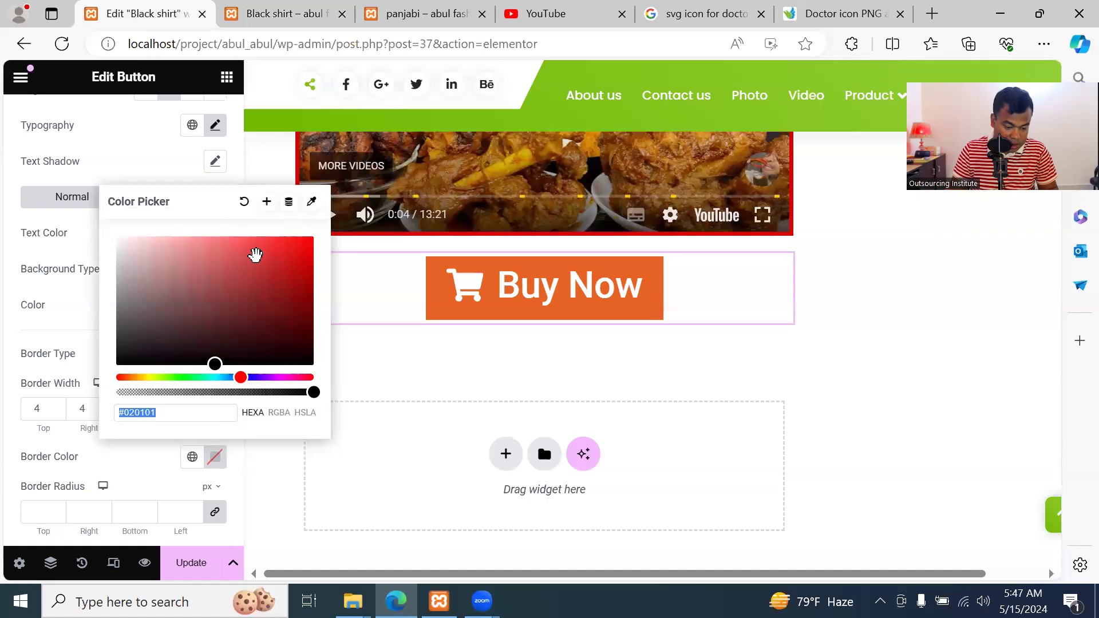
mouse_move(239, 374)
mouse_down()
mouse_move(196, 375)
mouse_move(244, 374)
mouse_up()
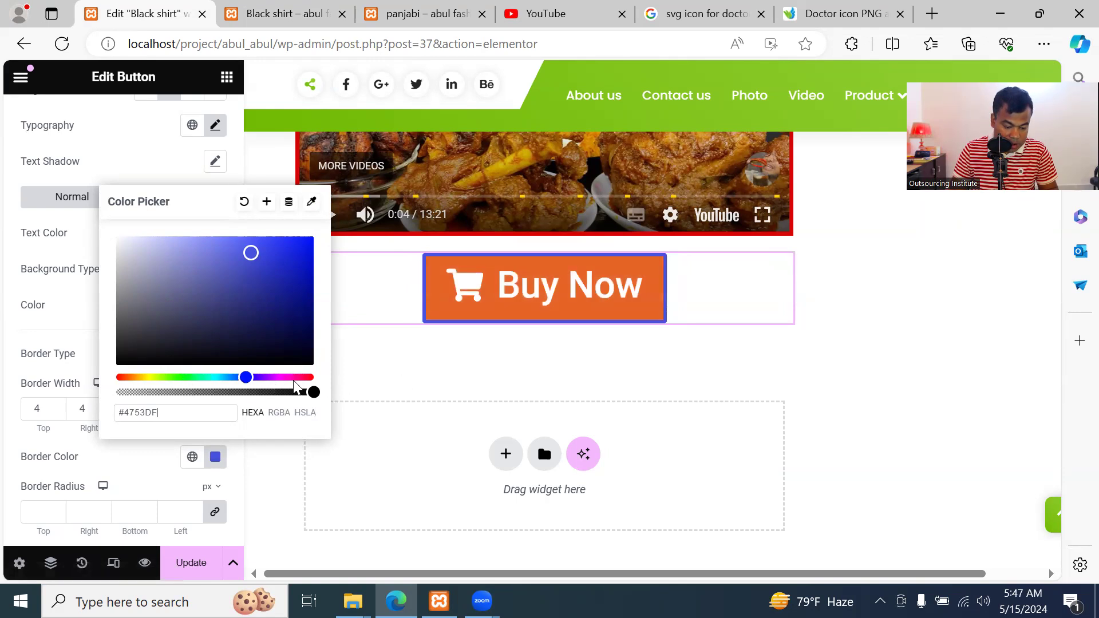
click(130, 376)
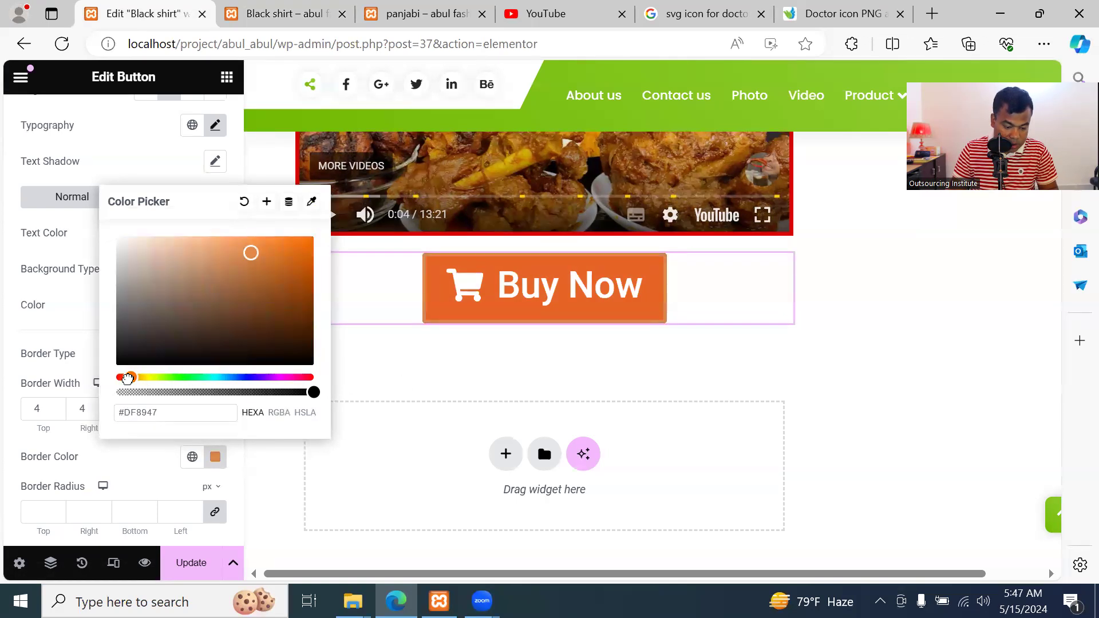
drag(127, 377, 120, 379)
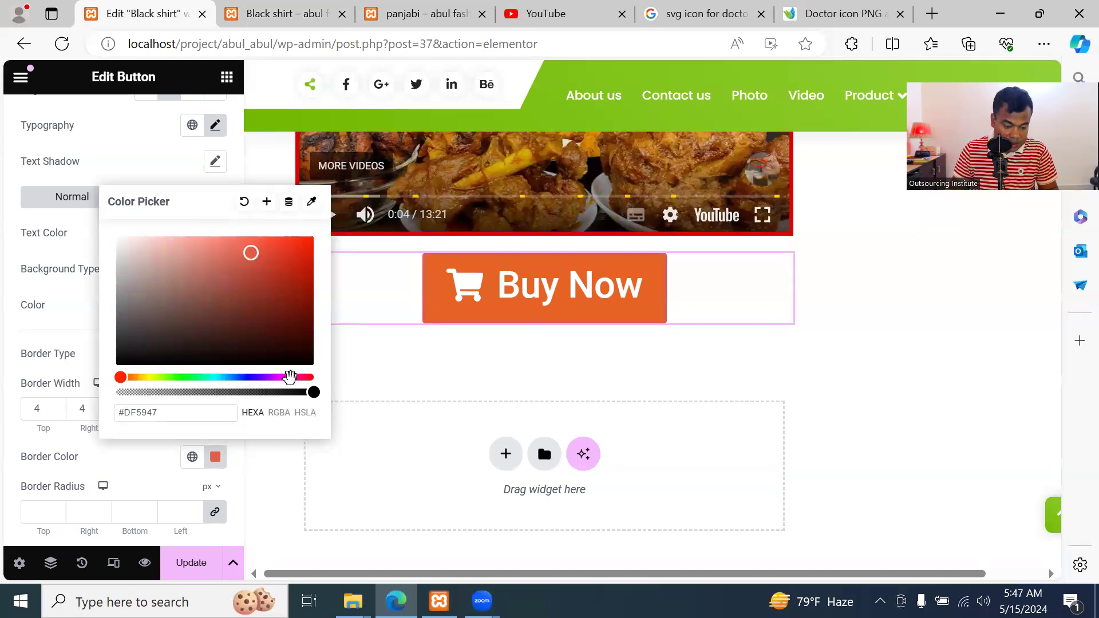
click(307, 378)
click(278, 250)
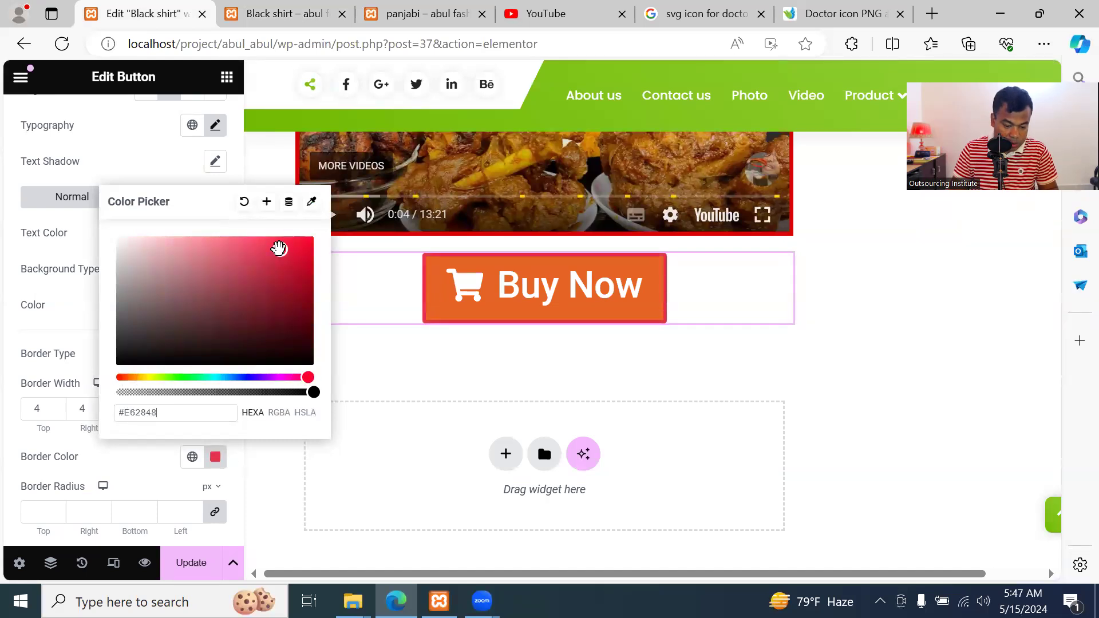
drag(267, 249, 301, 261)
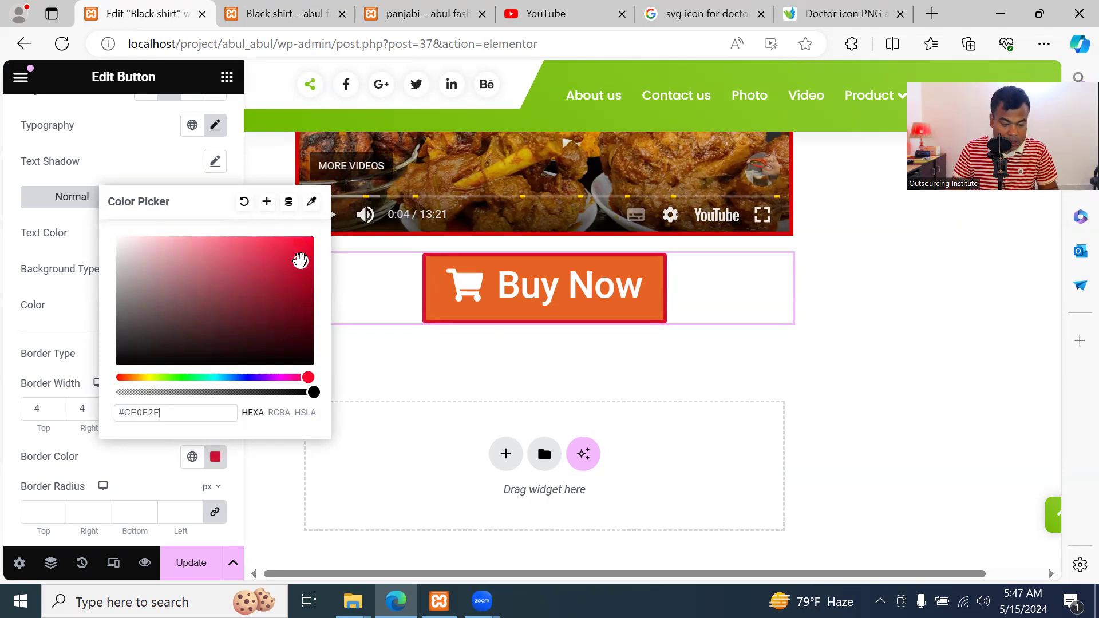
click(273, 172)
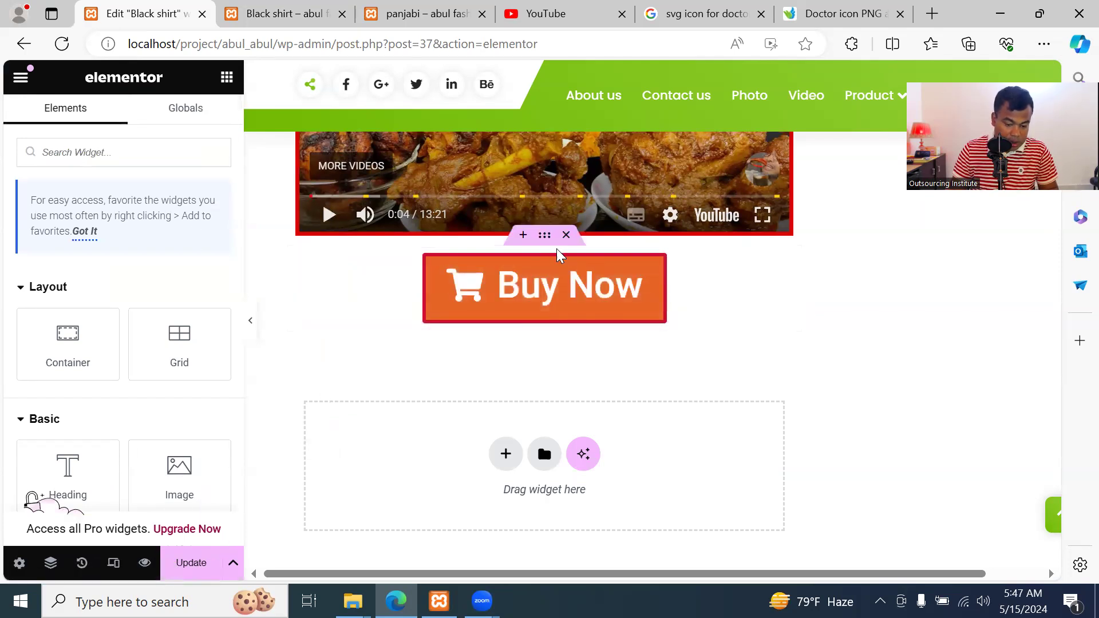
Reselect the Buy Now button and examine its advanced layout settings, including margin and padding
click(529, 290)
scroll(129, 400, down, 5)
scroll(127, 369, down, 2)
scroll(128, 369, up, 10)
click(197, 123)
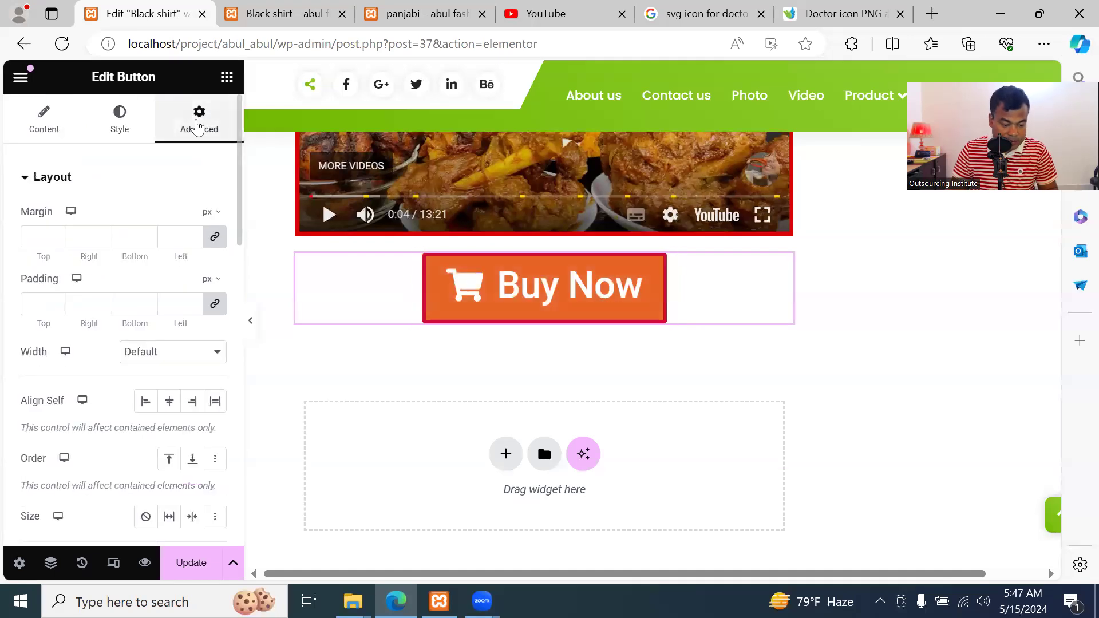
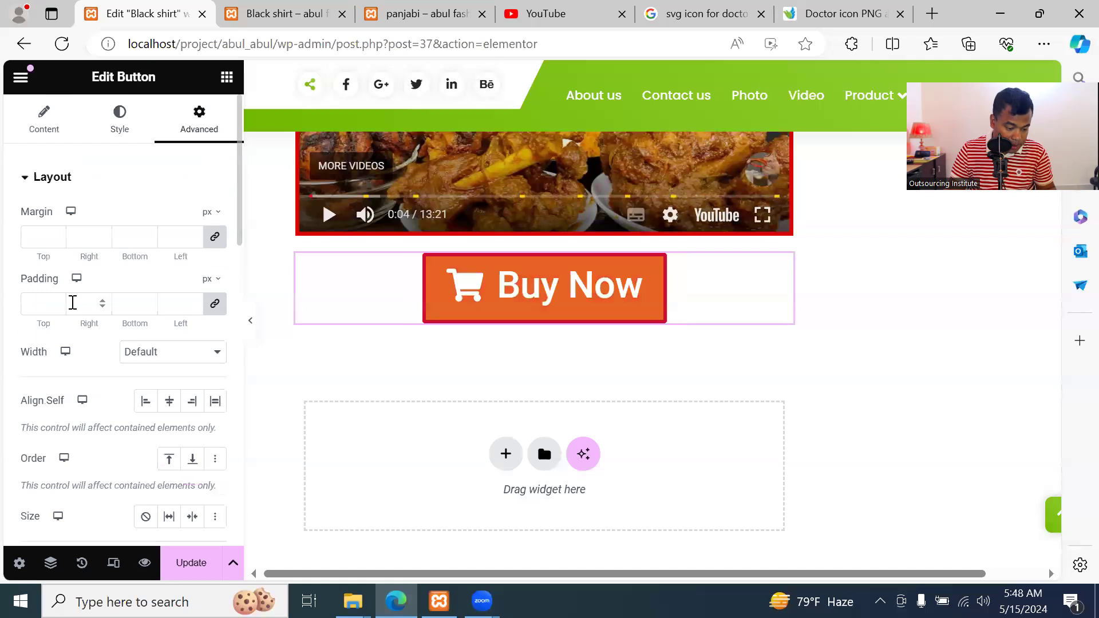
scroll(73, 302, down, 4)
scroll(73, 319, up, 2)
scroll(78, 291, up, 2)
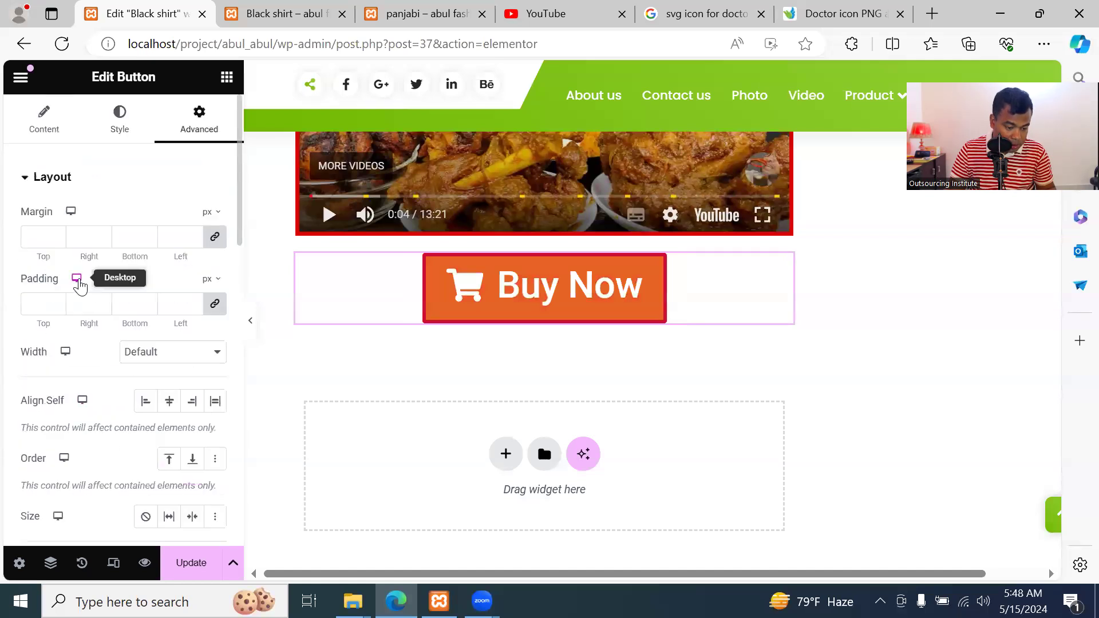
Try a padding of 20 px on all sides of the Buy Now button in its advanced layout settings
click(56, 302)
click(56, 301)
click(56, 302)
click(56, 302)
click(56, 302)
click(56, 301)
click(56, 301)
click(56, 302)
click(56, 301)
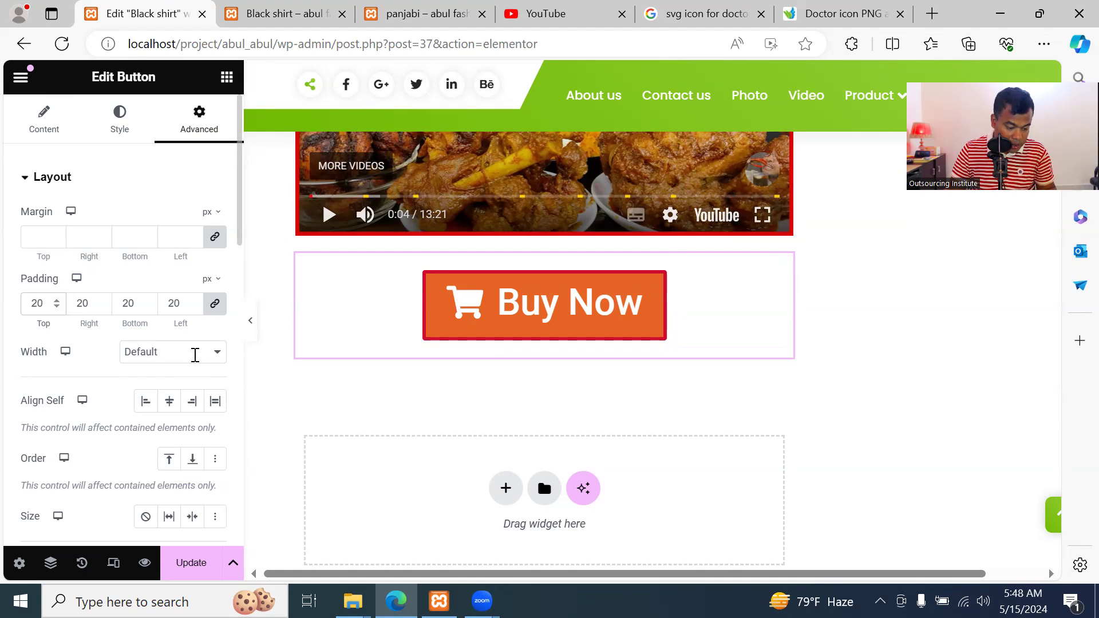
scroll(195, 355, down, 2)
scroll(193, 364, up, 2)
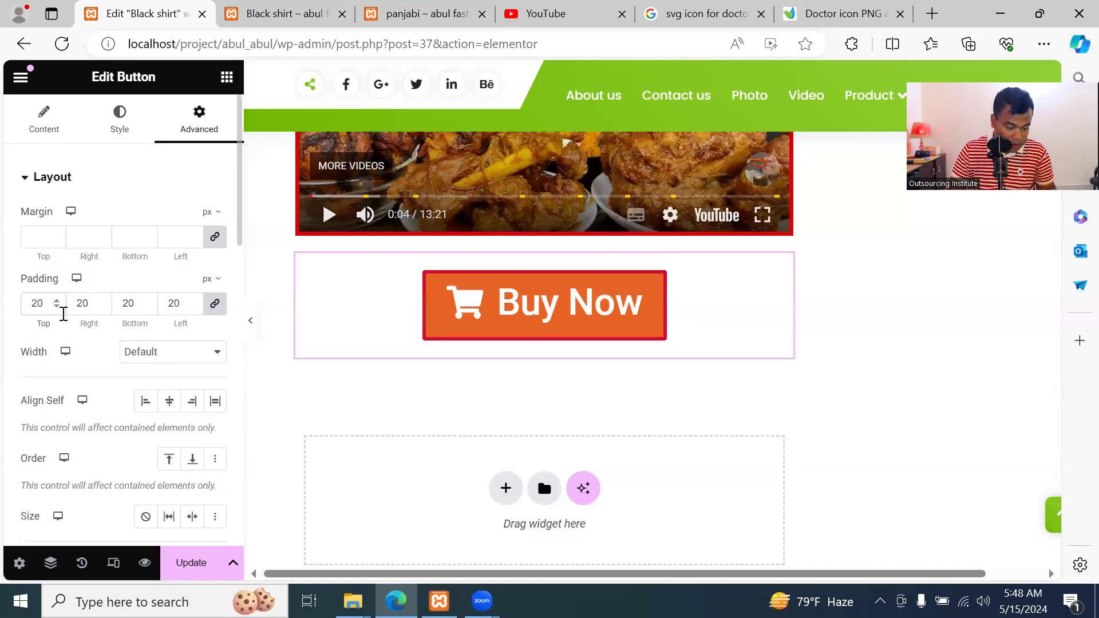
Reduce the Buy Now button's advanced layout padding to 0 px on all sides
click(56, 306)
click(55, 306)
click(55, 305)
click(55, 305)
click(56, 305)
click(56, 305)
click(56, 305)
double_click(56, 306)
double_click(56, 306)
double_click(56, 306)
double_click(56, 306)
double_click(56, 306)
click(56, 306)
double_click(56, 306)
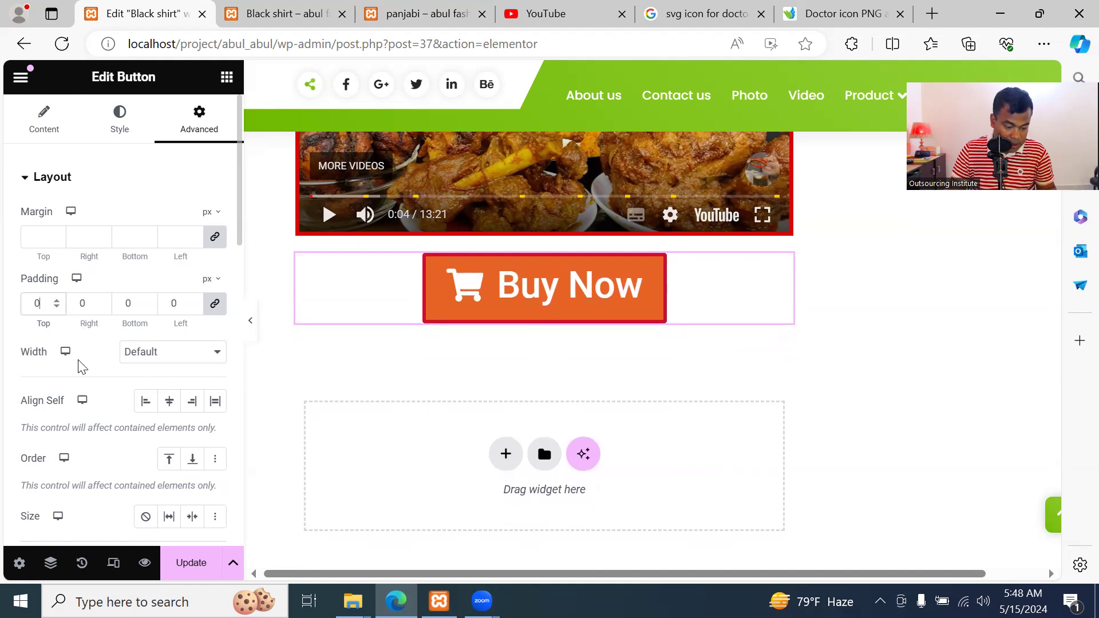
Examine the Buy Now button's motion effects and responsive visibility settings
scroll(176, 371, down, 6)
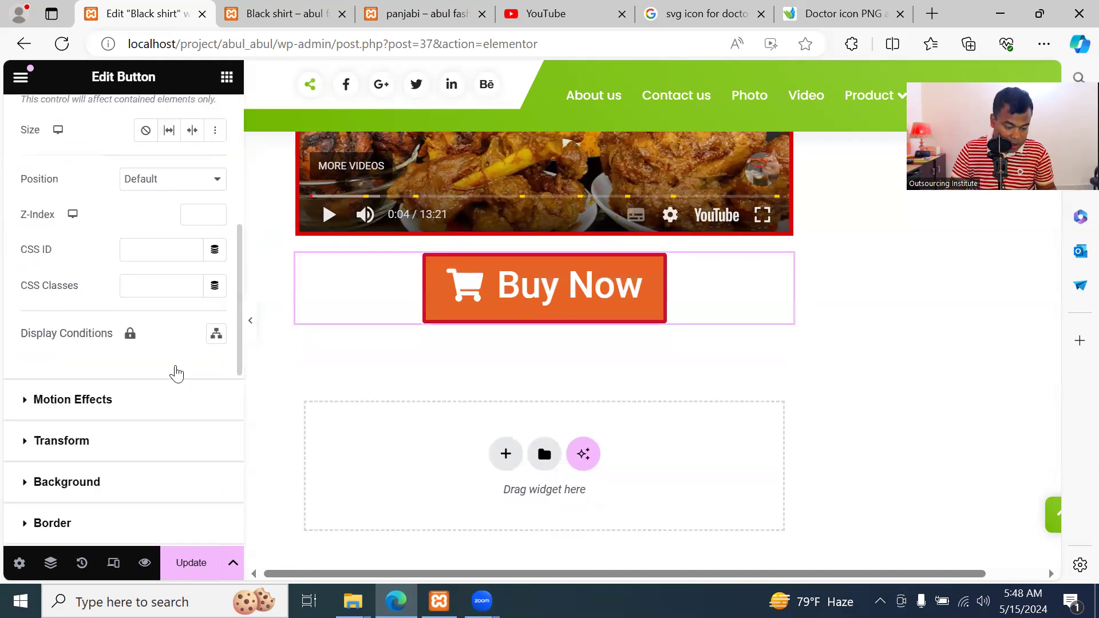
scroll(176, 373, down, 4)
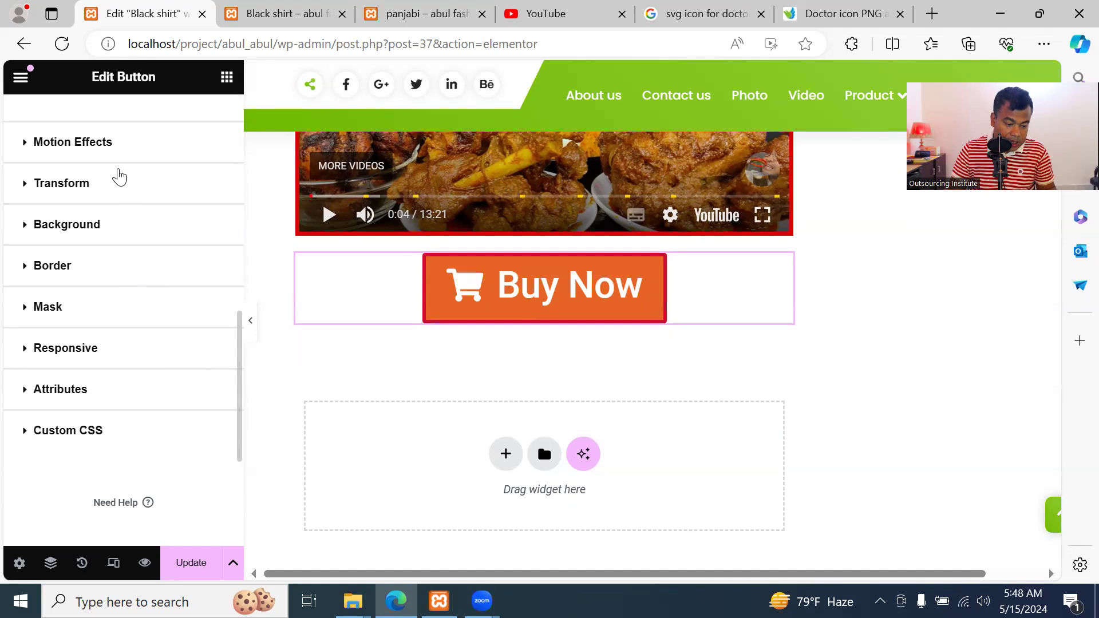
click(103, 150)
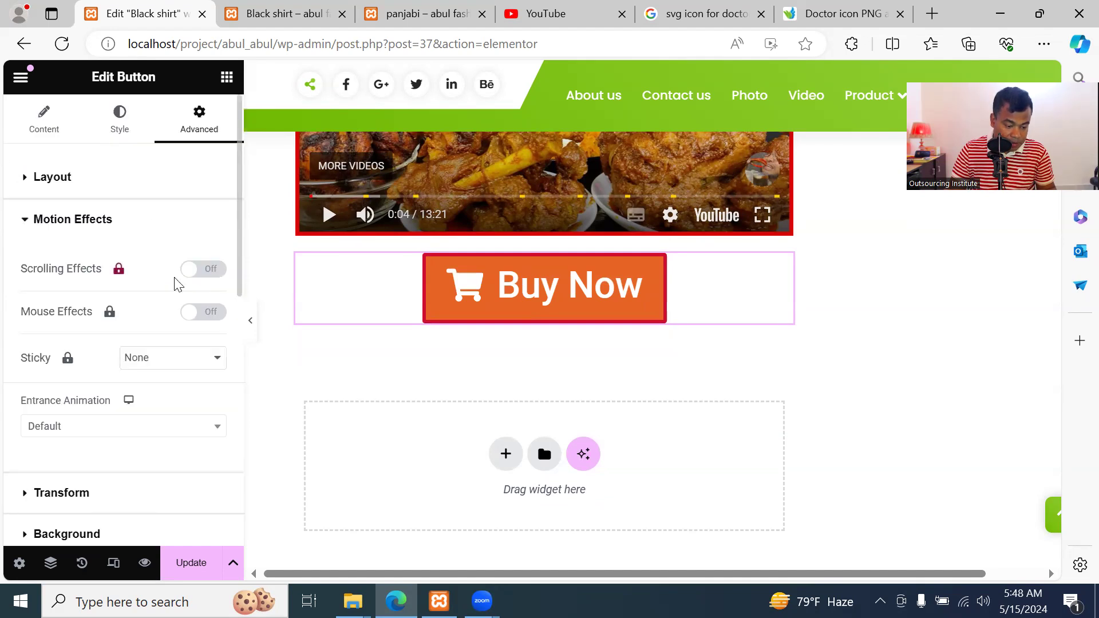
scroll(167, 306, down, 5)
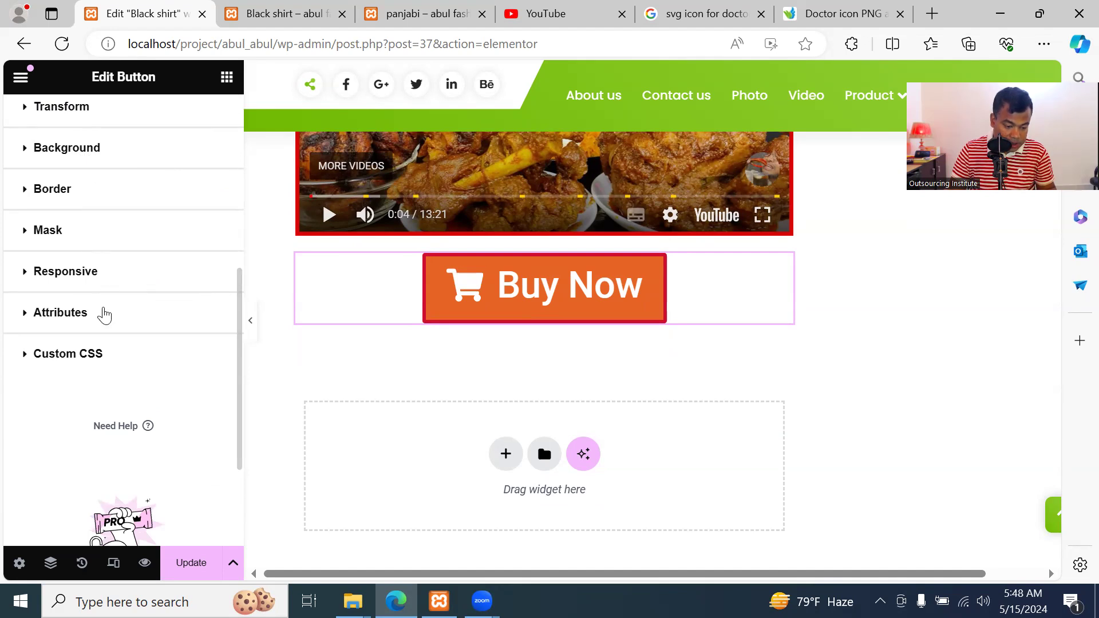
click(64, 274)
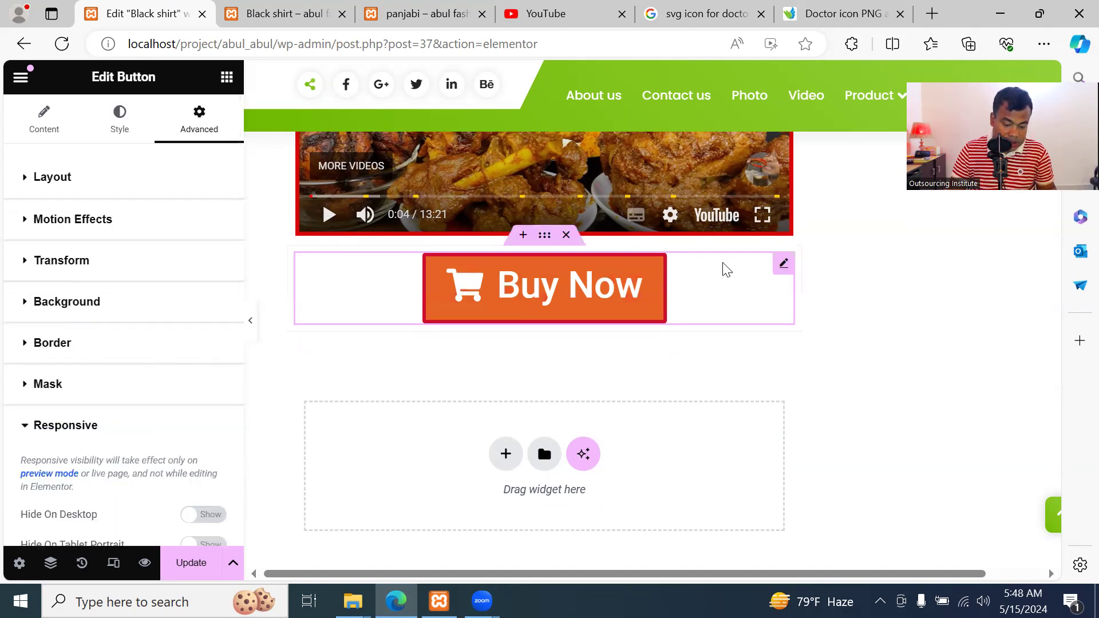
scroll(505, 296, down, 1)
scroll(63, 430, down, 2)
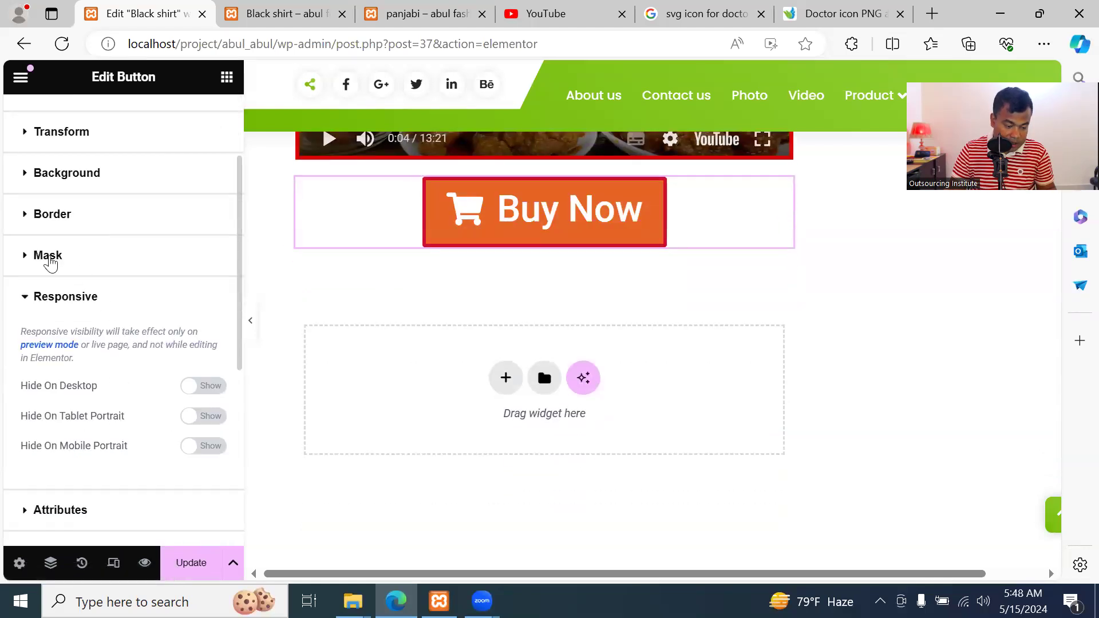
Try a circle mask on the Buy Now button and switch the mask off again
click(48, 257)
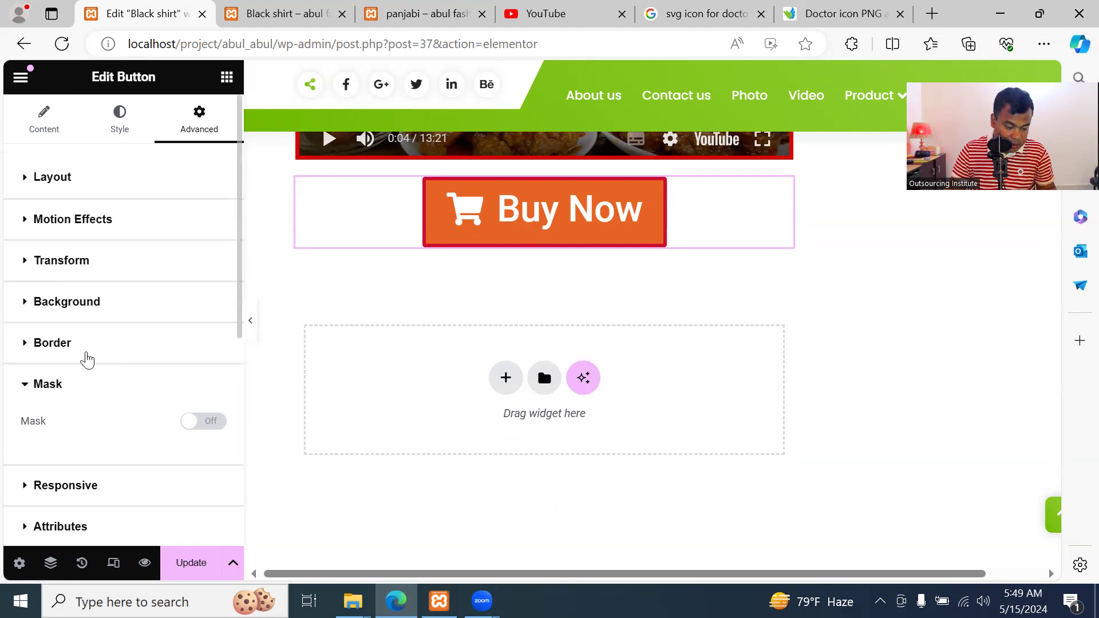
click(215, 422)
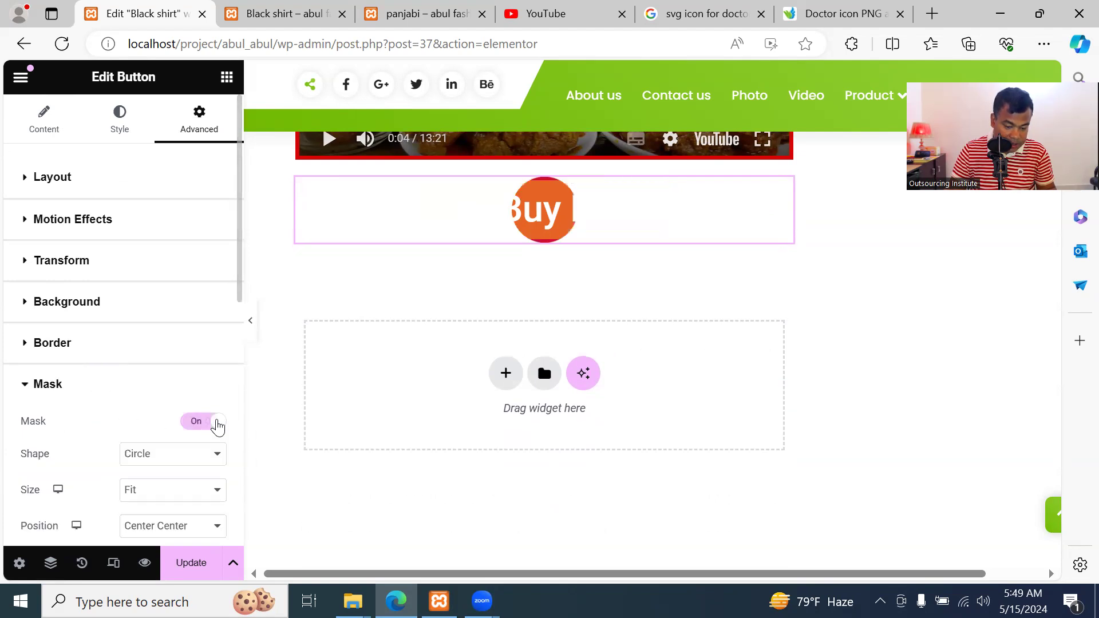
scroll(609, 229, up, 1)
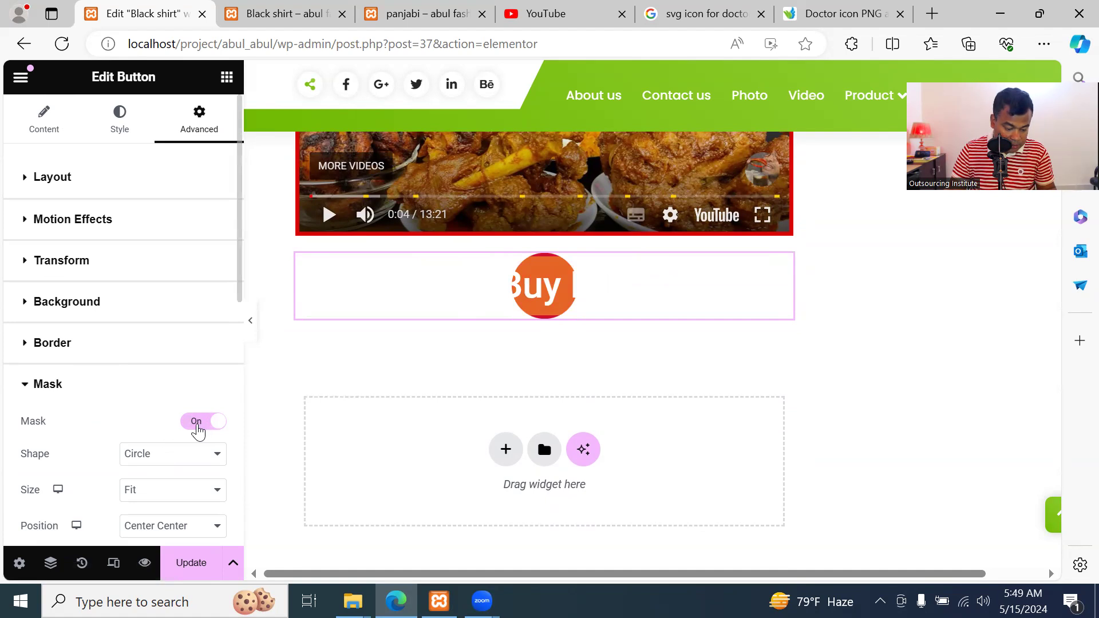
click(198, 423)
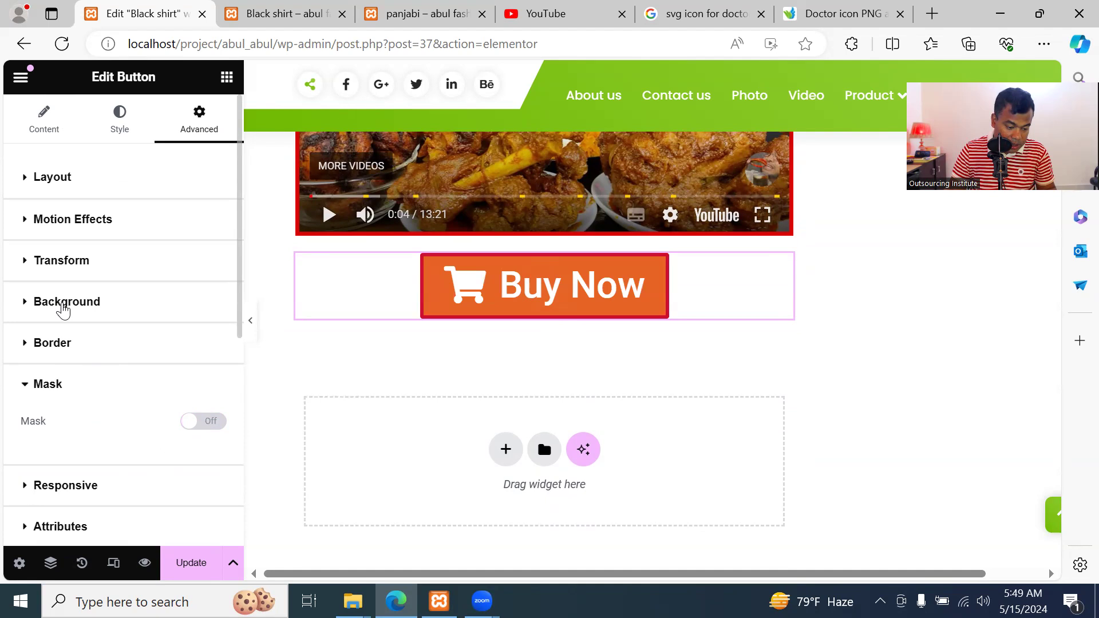
Examine the Buy Now button's advanced background and transform options
click(62, 303)
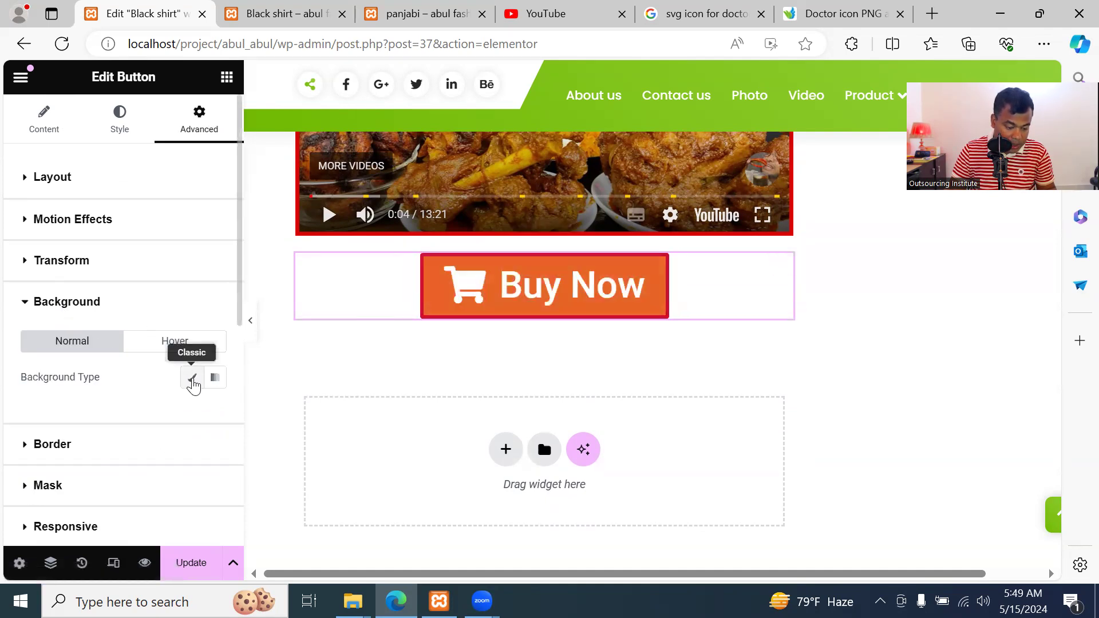
click(74, 268)
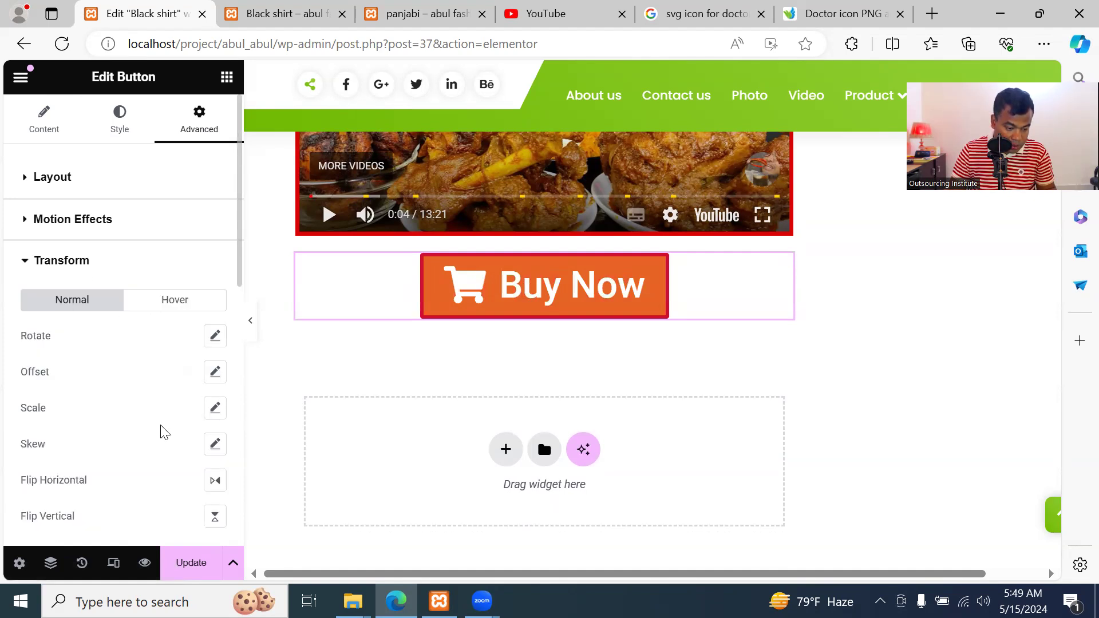
scroll(159, 420, down, 5)
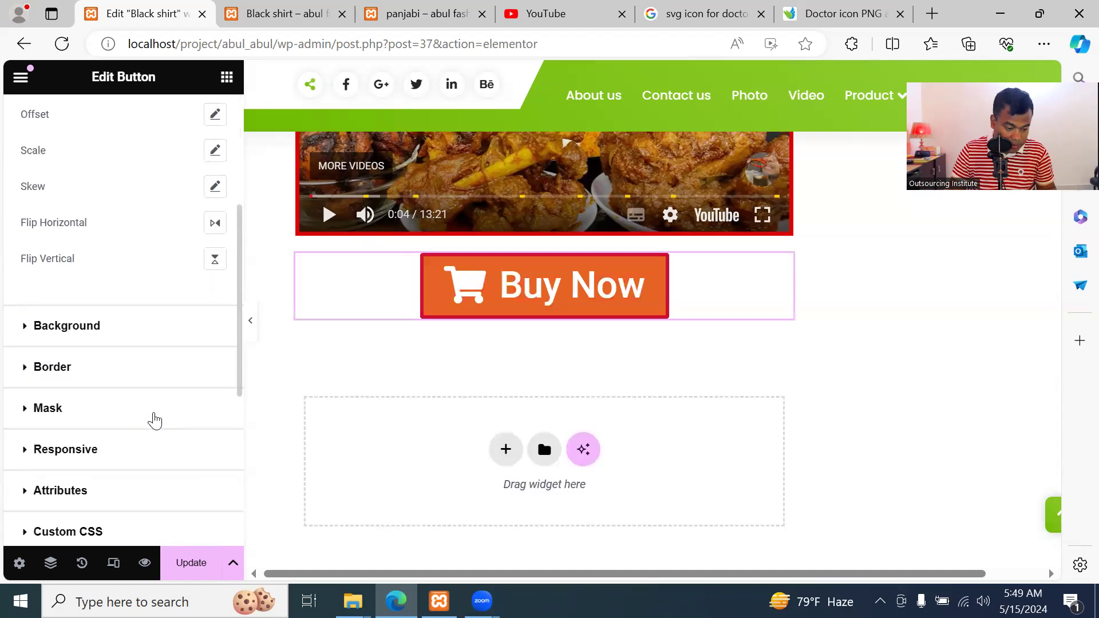
Examine the Buy Now button's motion effects, remaining advanced sections and content settings
scroll(156, 420, up, 2)
scroll(157, 419, up, 2)
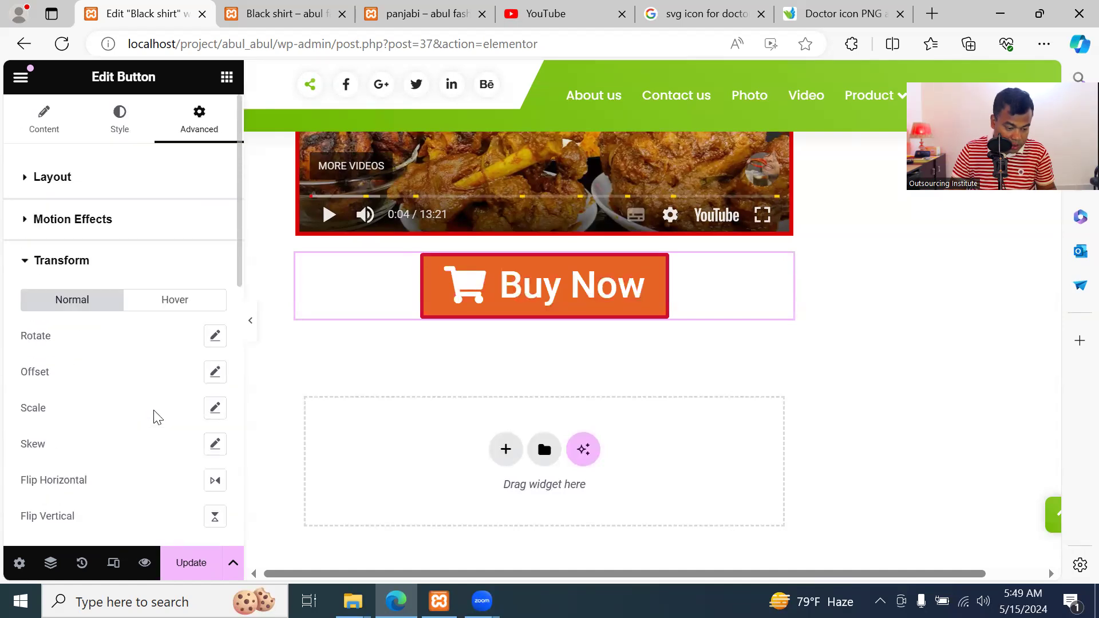
click(87, 222)
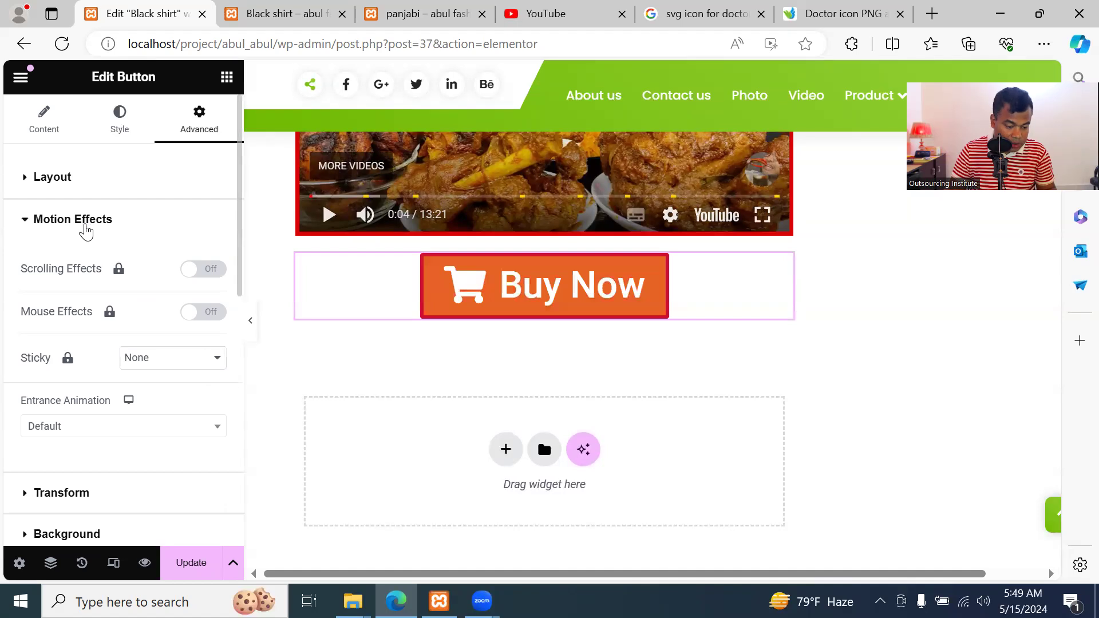
scroll(134, 289, down, 8)
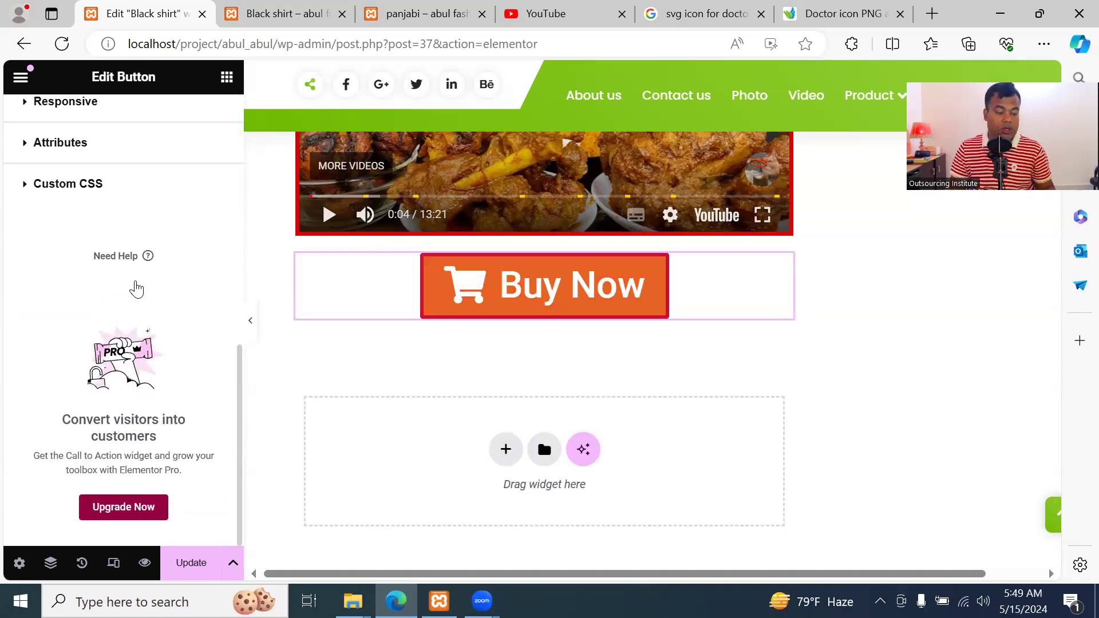
scroll(137, 291, up, 4)
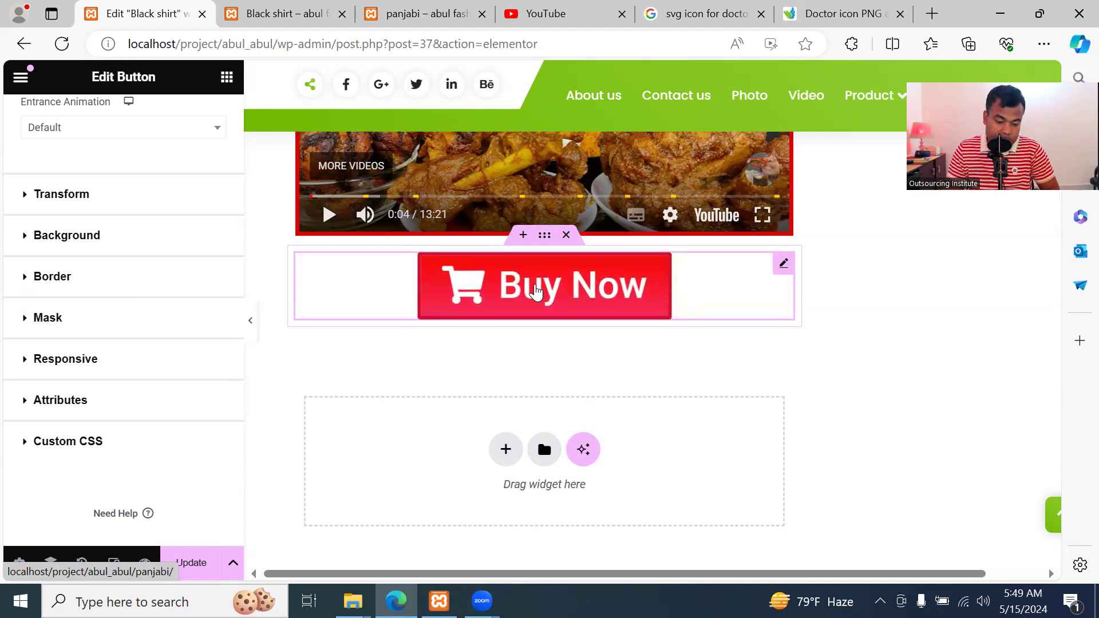
scroll(214, 321, up, 5)
scroll(372, 400, up, 3)
scroll(406, 415, down, 3)
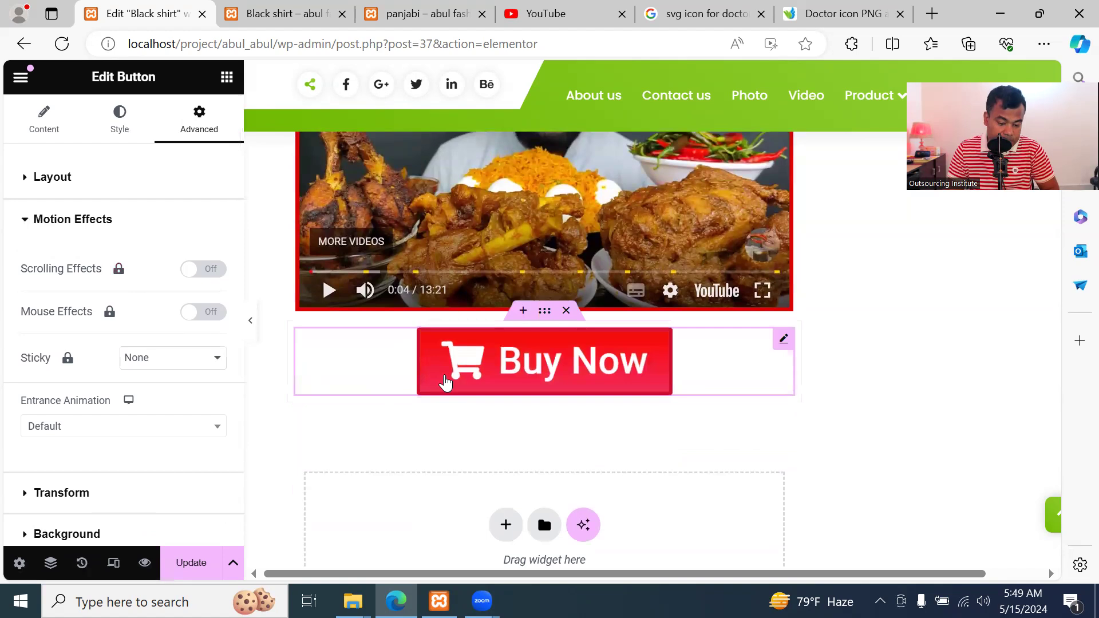
click(49, 132)
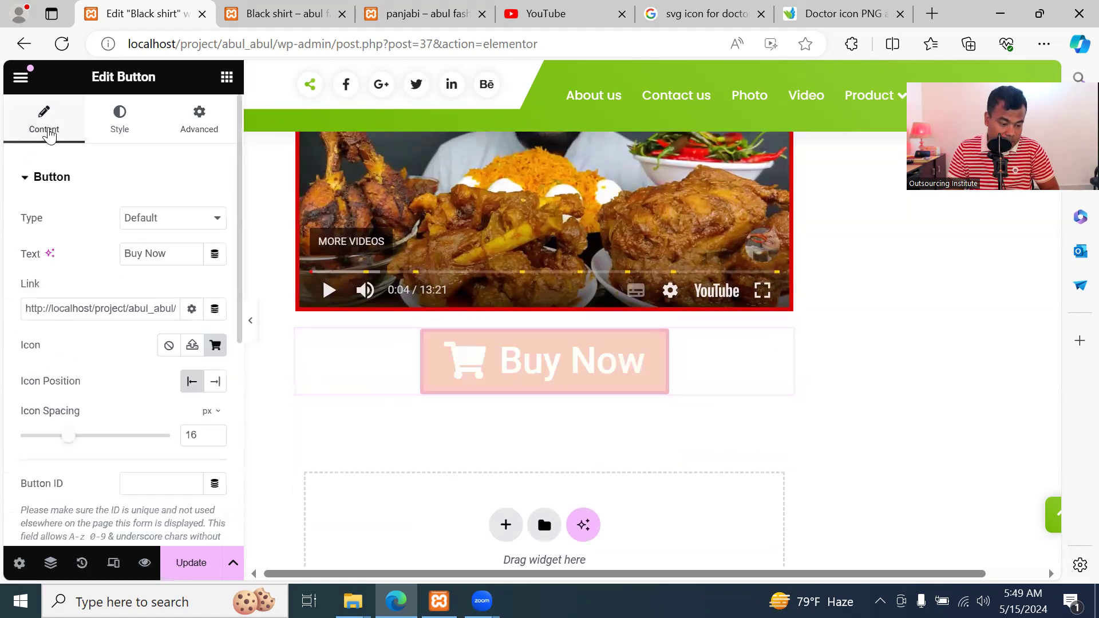
scroll(119, 380, down, 6)
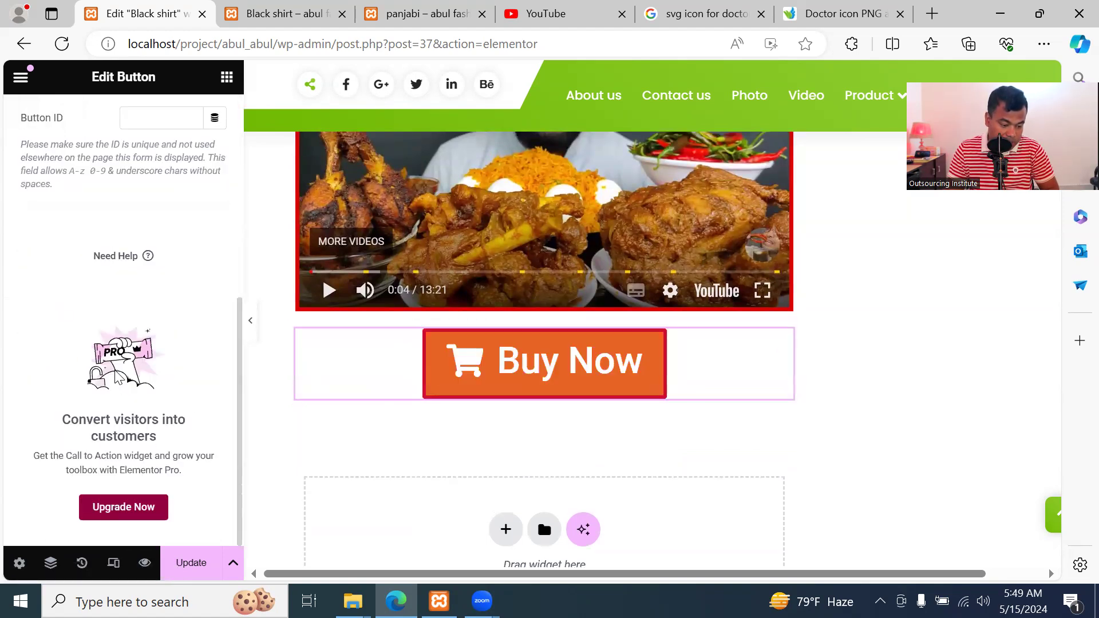
scroll(118, 378, up, 6)
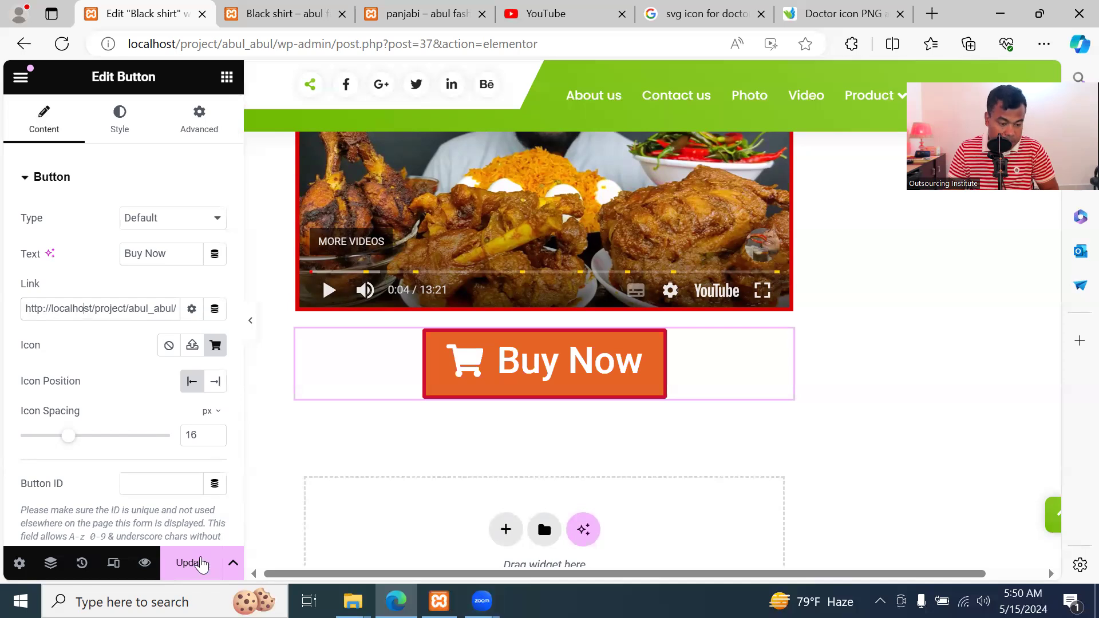
Update the Black shirt page with the button changes and reload its live version
click(200, 564)
click(262, 24)
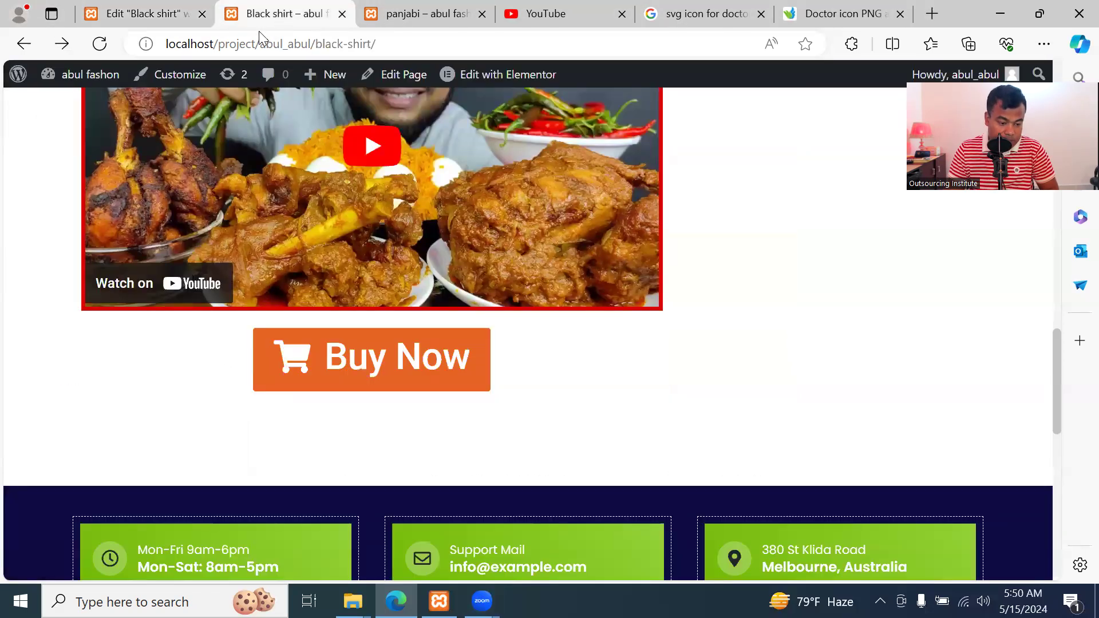
click(99, 43)
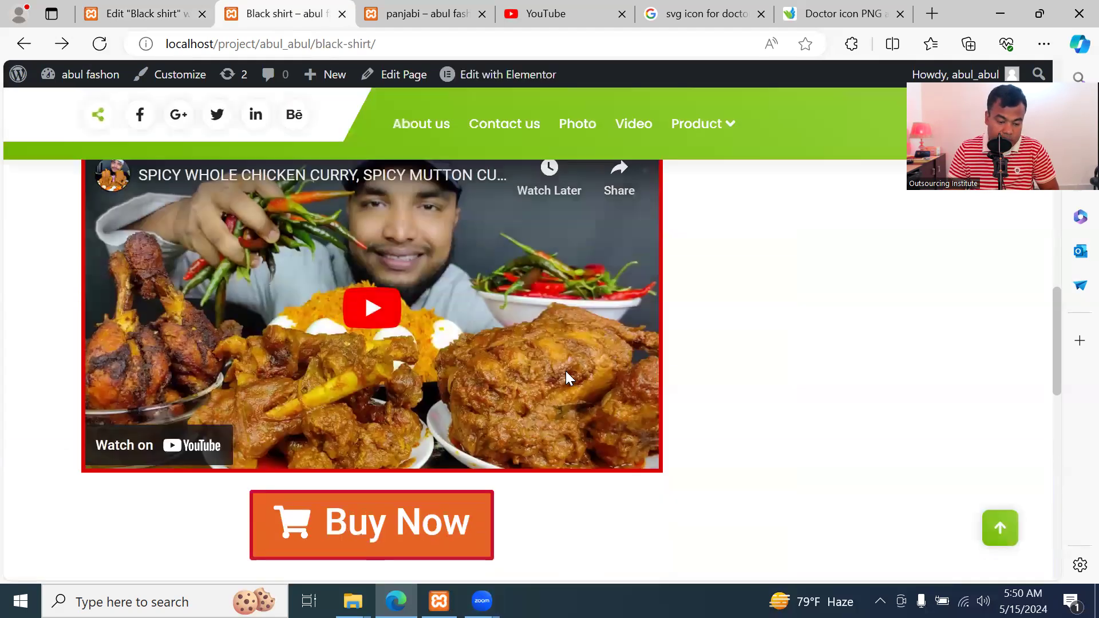
Test the Buy Now button's link on the live page and return to the Black shirt page
scroll(566, 370, down, 1)
click(411, 462)
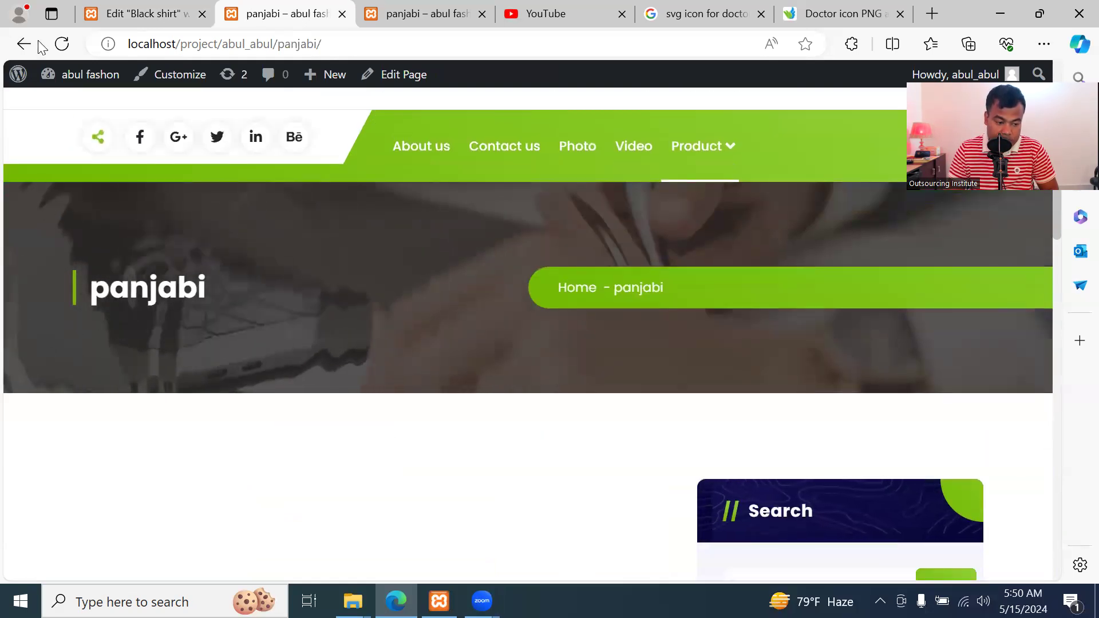
click(24, 44)
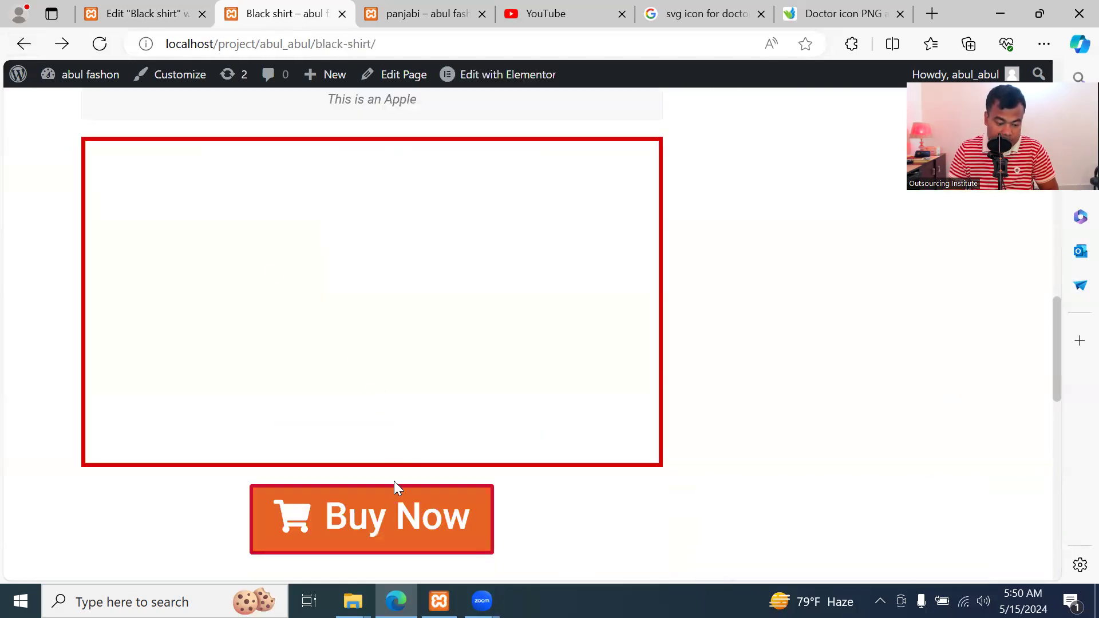
scroll(397, 454, down, 2)
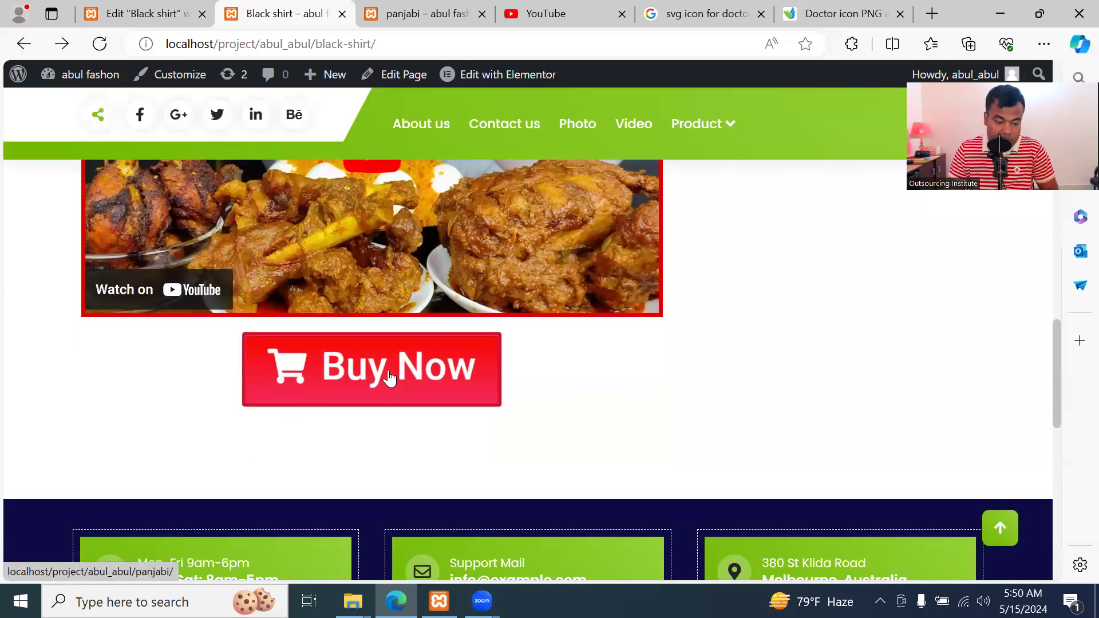
Return to the Elementor editor of the Black shirt page and clear the Buy Now button's link
click(137, 14)
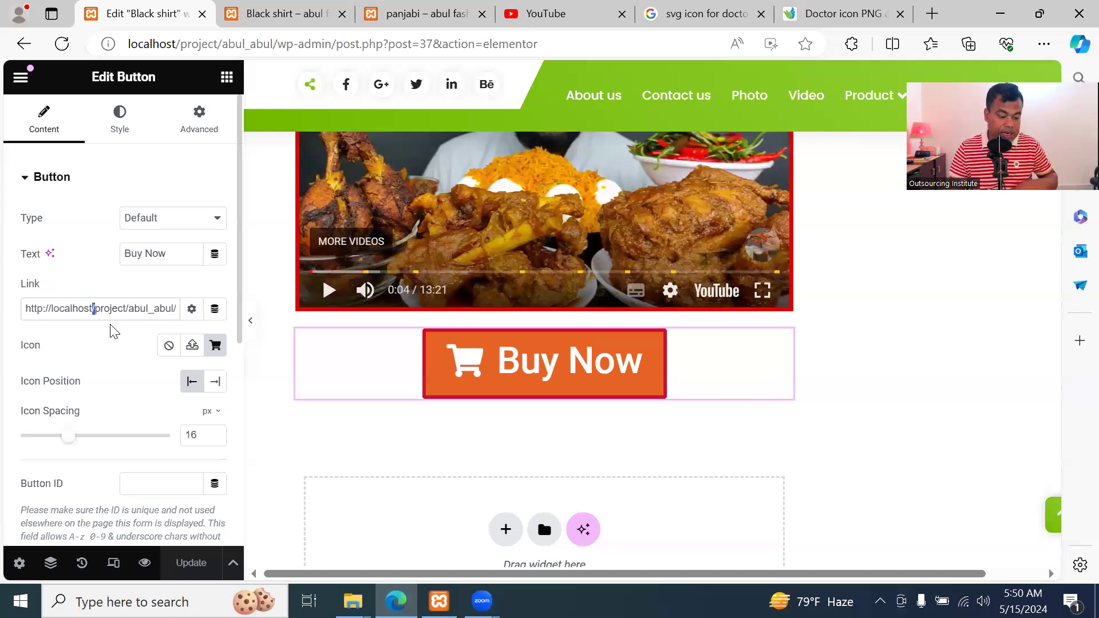
key(ctrl+a)
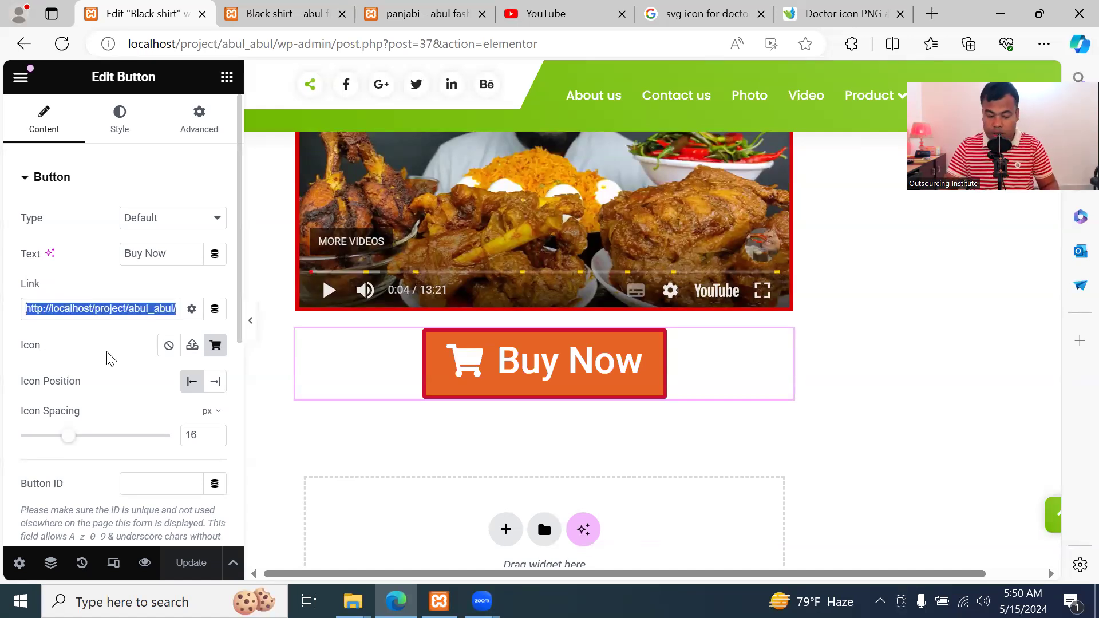
key(BackSpace)
key(ctrl+t)
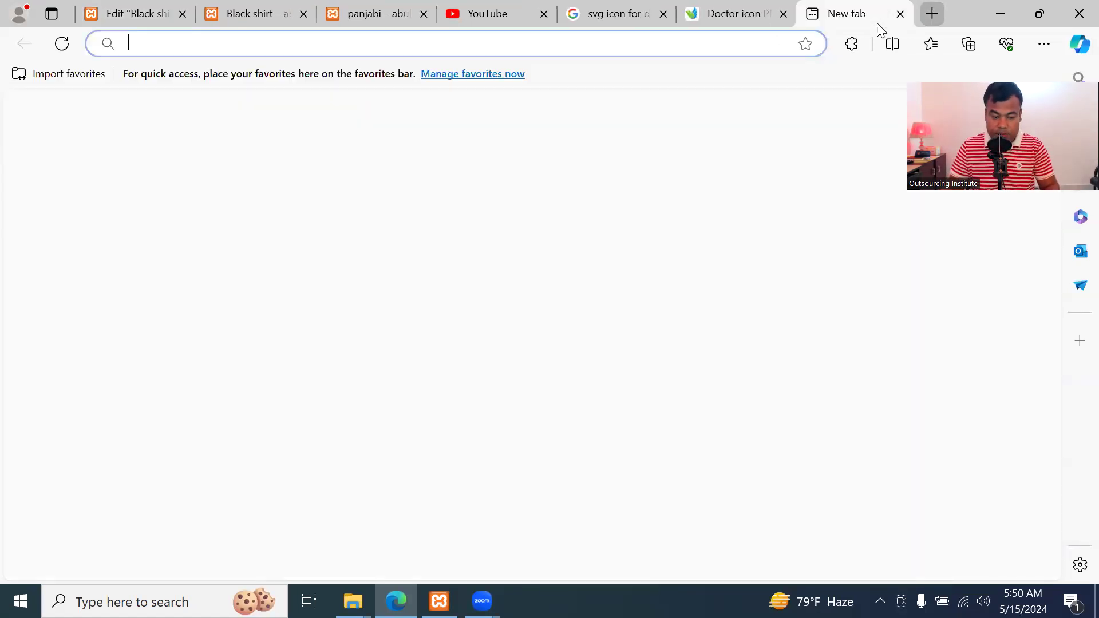
text(dara)
key(Return)
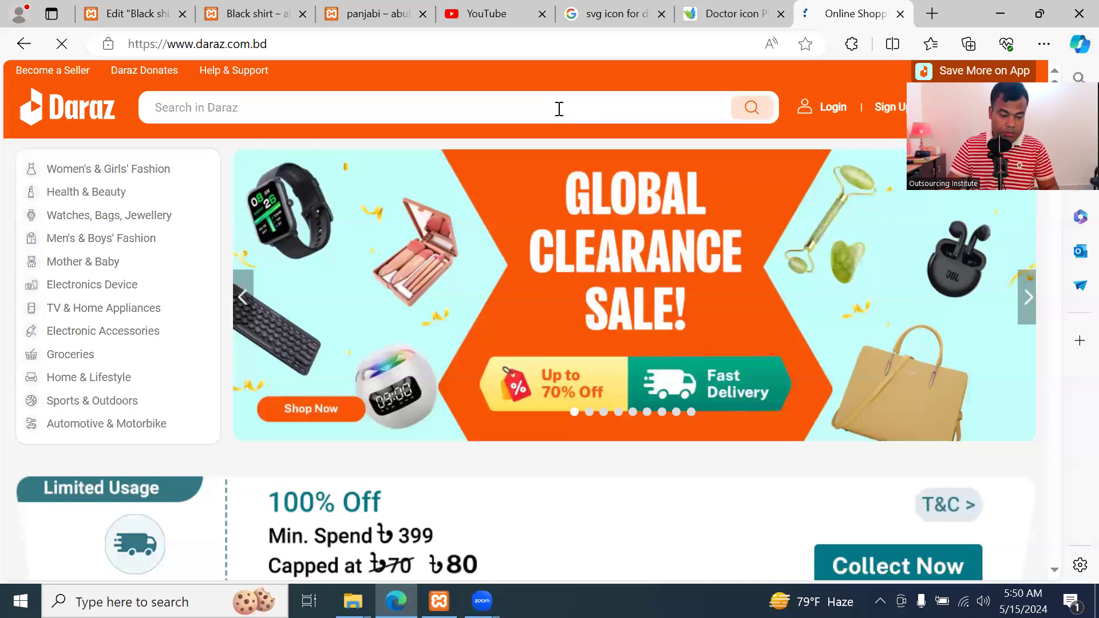
Search Daraz for "shirt" and open the product page of the light-blue full-sleeve slim fit formal shirt
click(559, 109)
text(shirt)
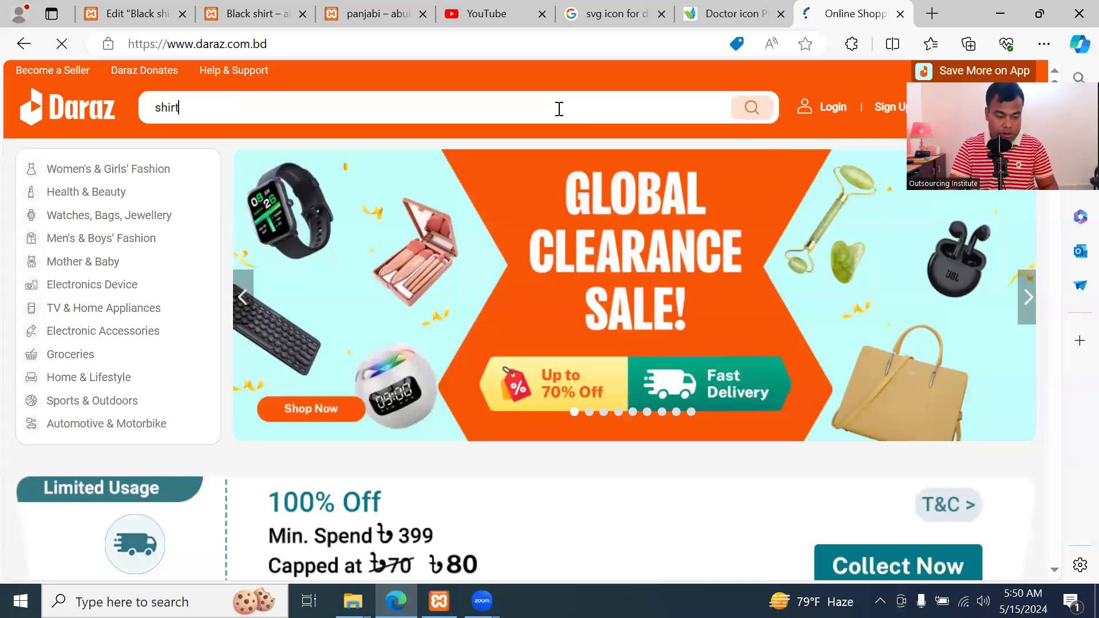
key(Return)
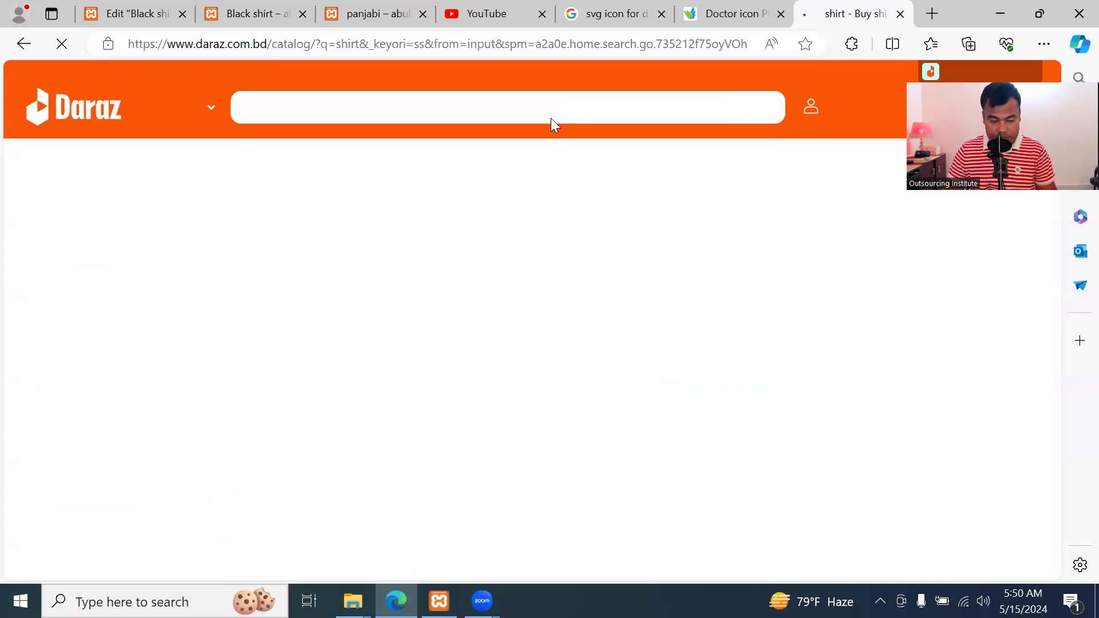
scroll(575, 313, down, 3)
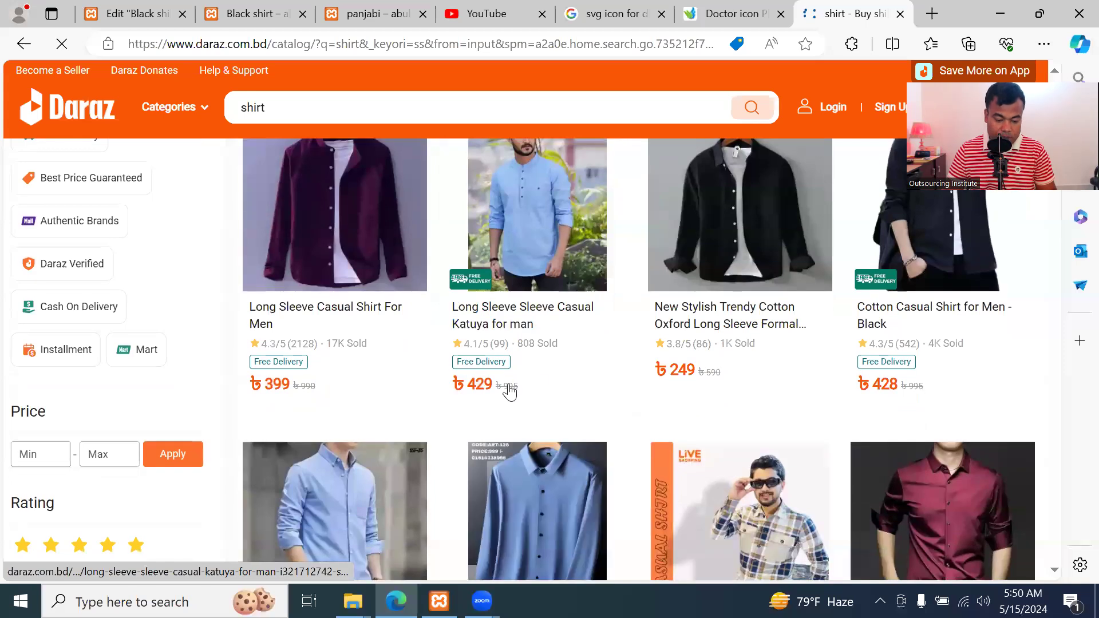
scroll(507, 387, down, 3)
click(340, 368)
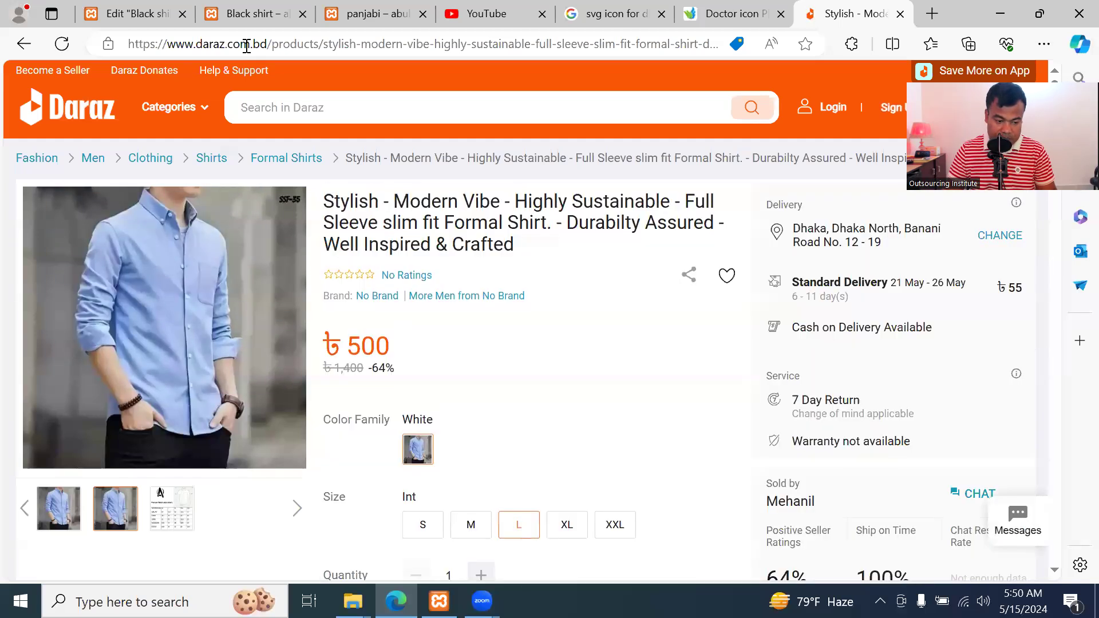
Copy the Daraz shirt product's address, set it as the Buy Now button's link in the Black shirt page editor, and update the page
click(248, 46)
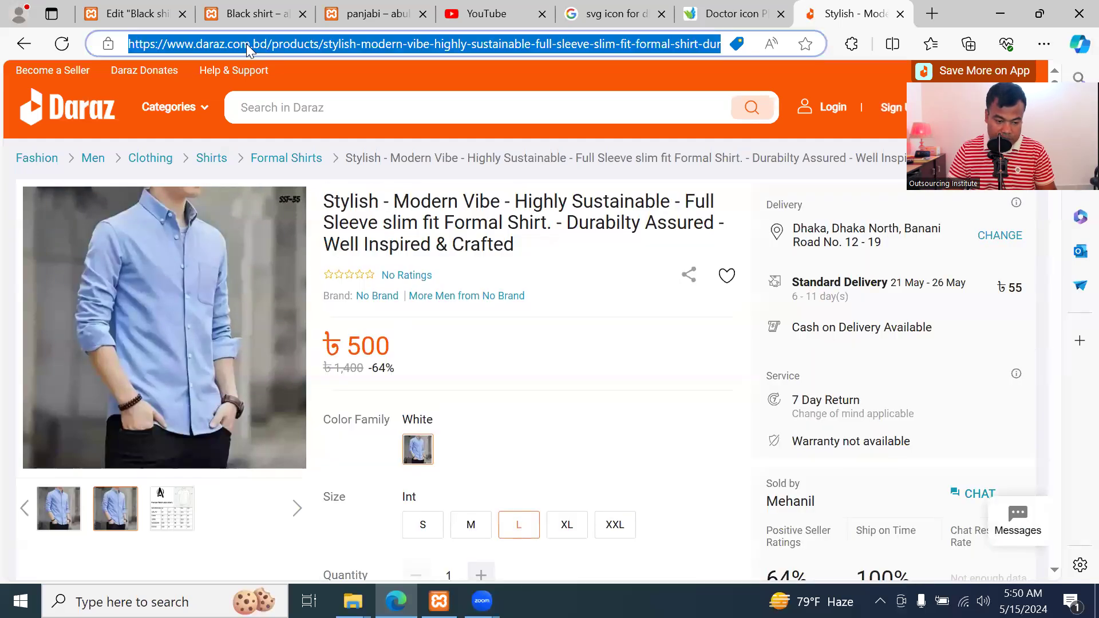
right_click(247, 46)
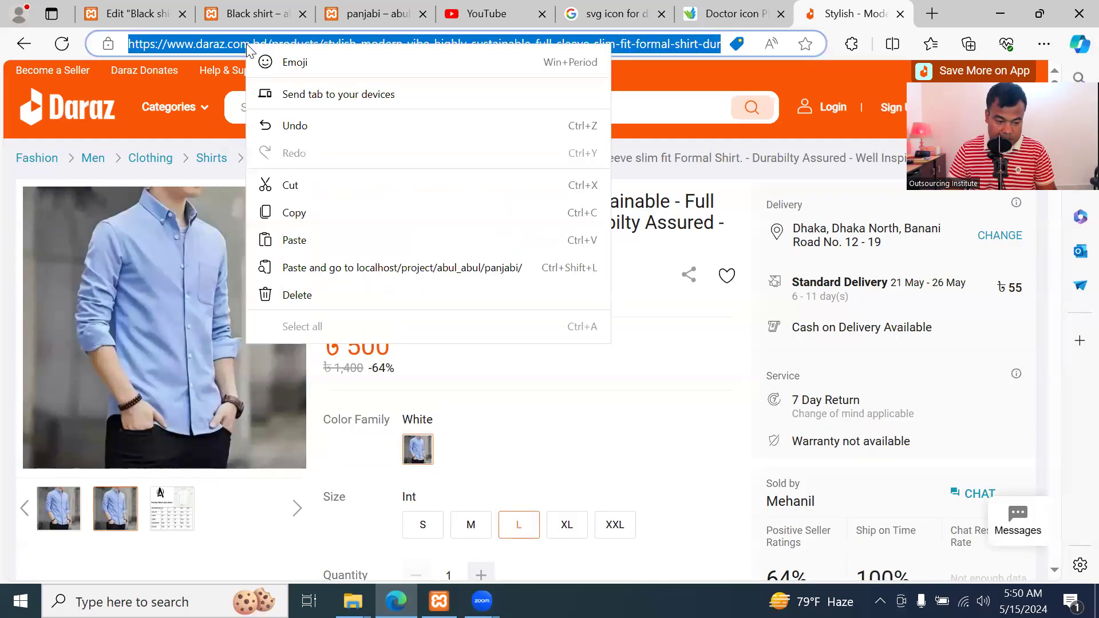
click(293, 211)
click(135, 14)
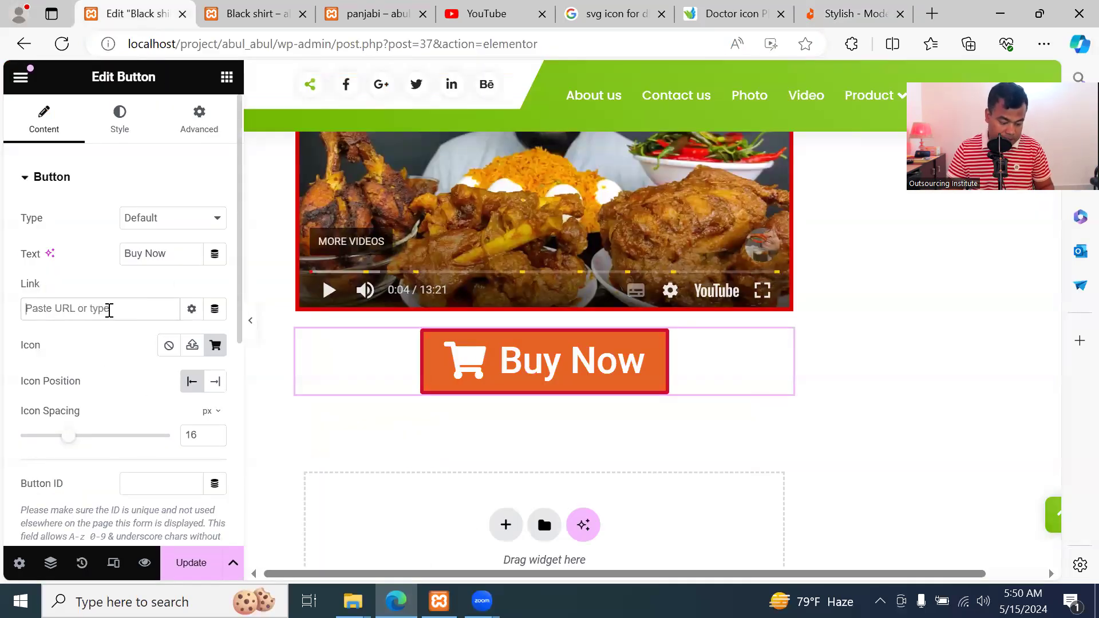
click(110, 306)
key(ctrl+v)
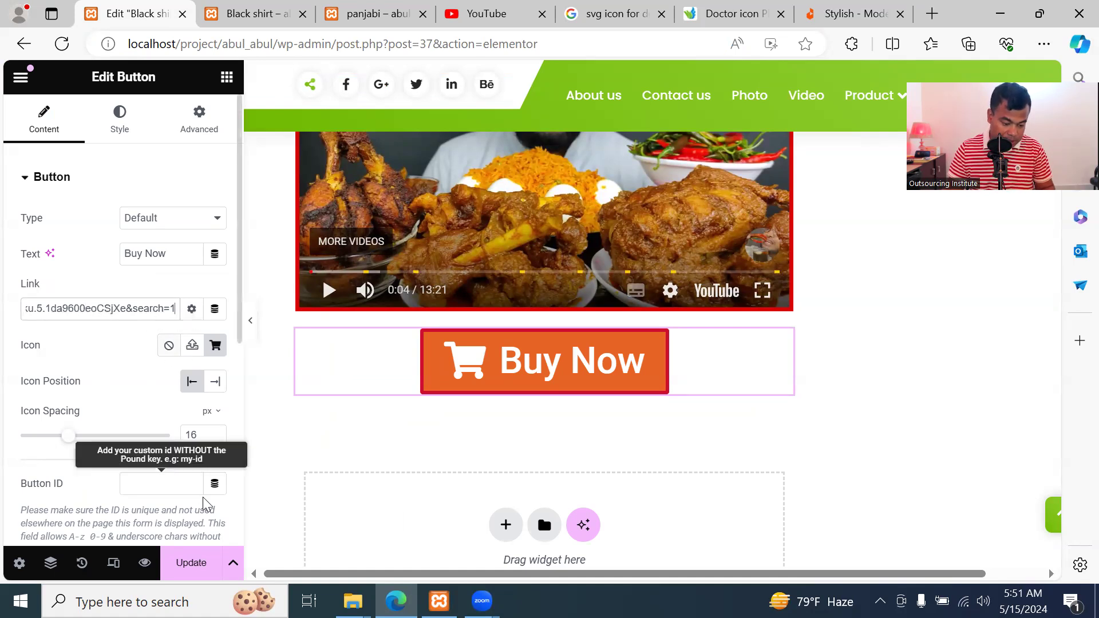
click(195, 563)
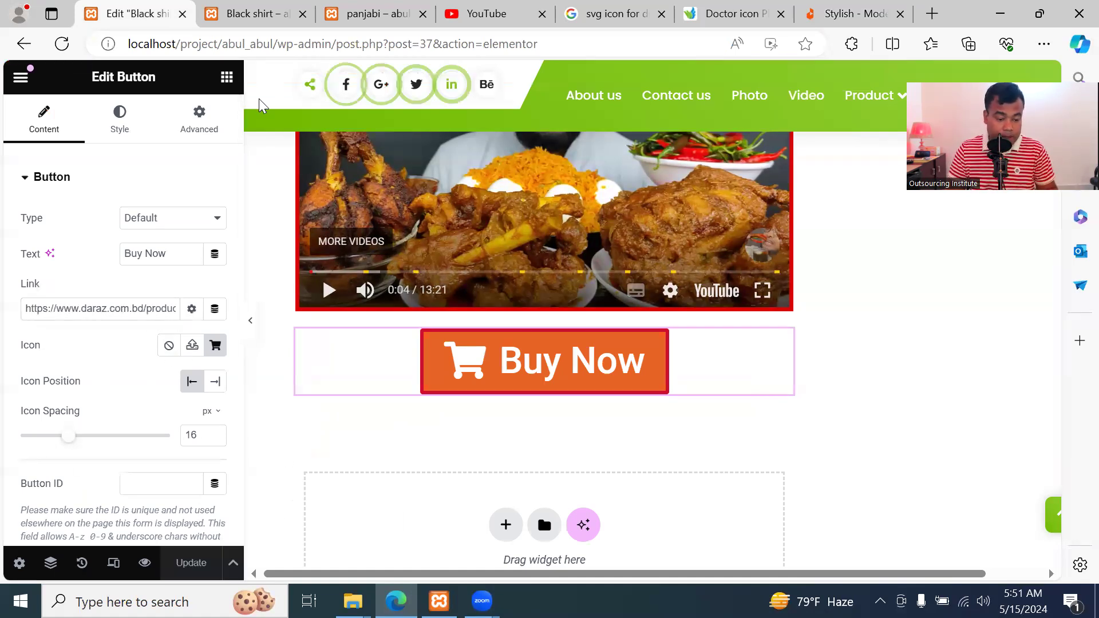
Reload the published Black shirt page, test the Buy Now button by following it to the Daraz product, and return to the page
key(ctrl+Tab)
click(102, 44)
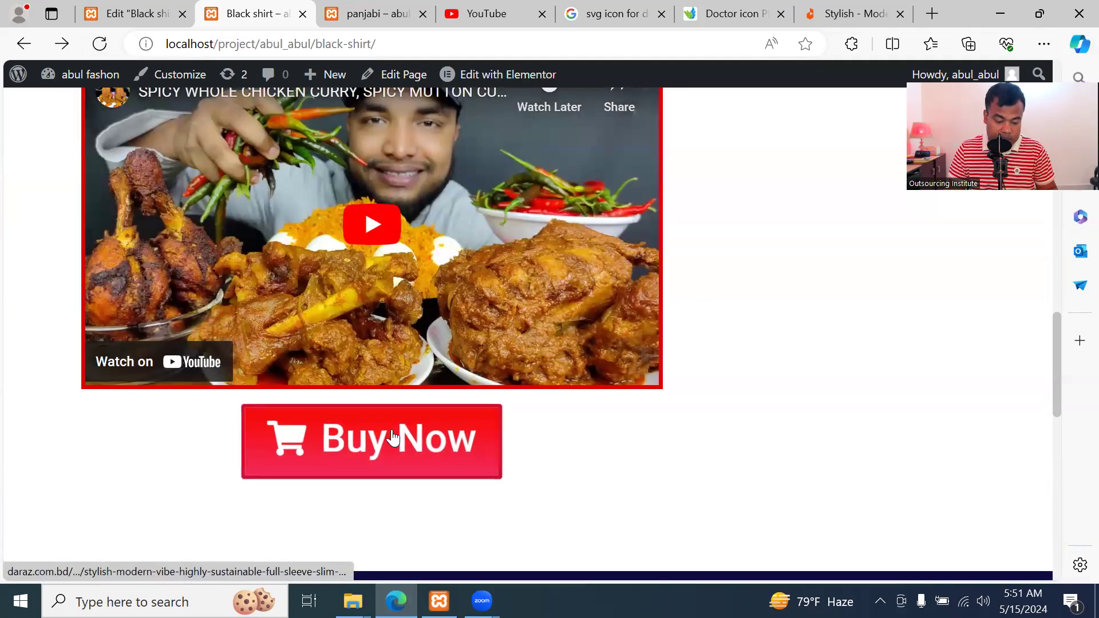
click(393, 447)
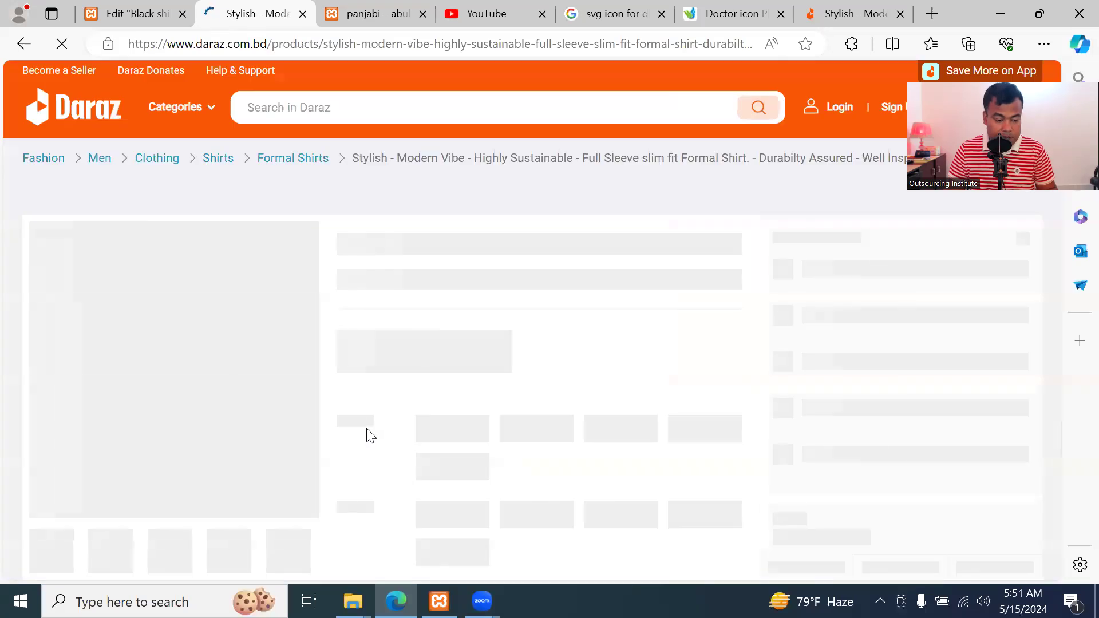
scroll(407, 312, down, 1)
scroll(406, 320, down, 4)
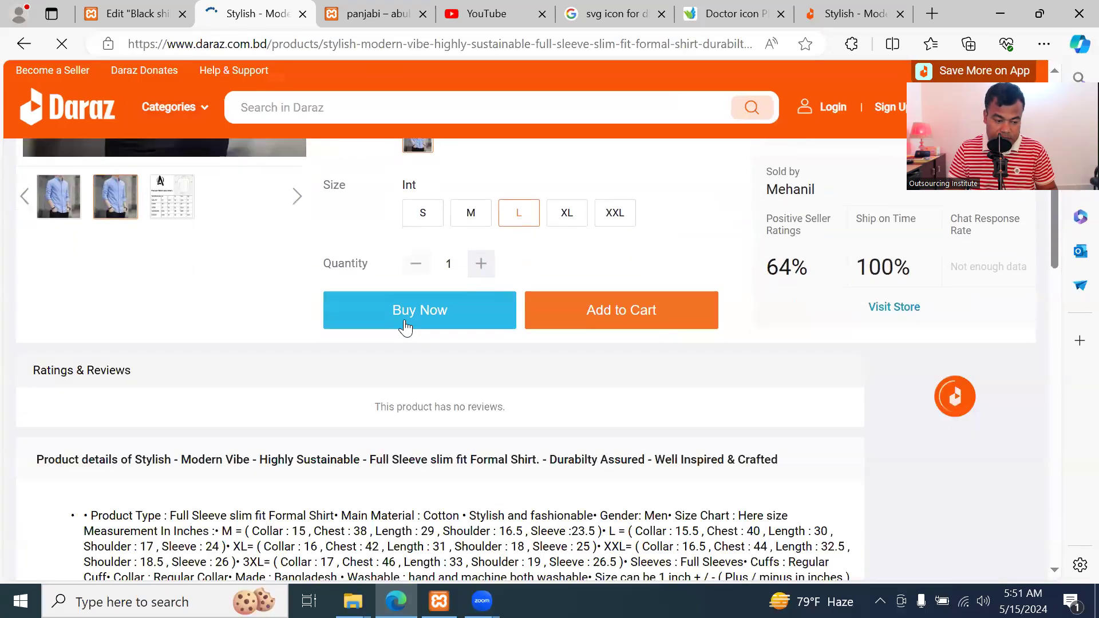
scroll(404, 322, up, 5)
click(24, 48)
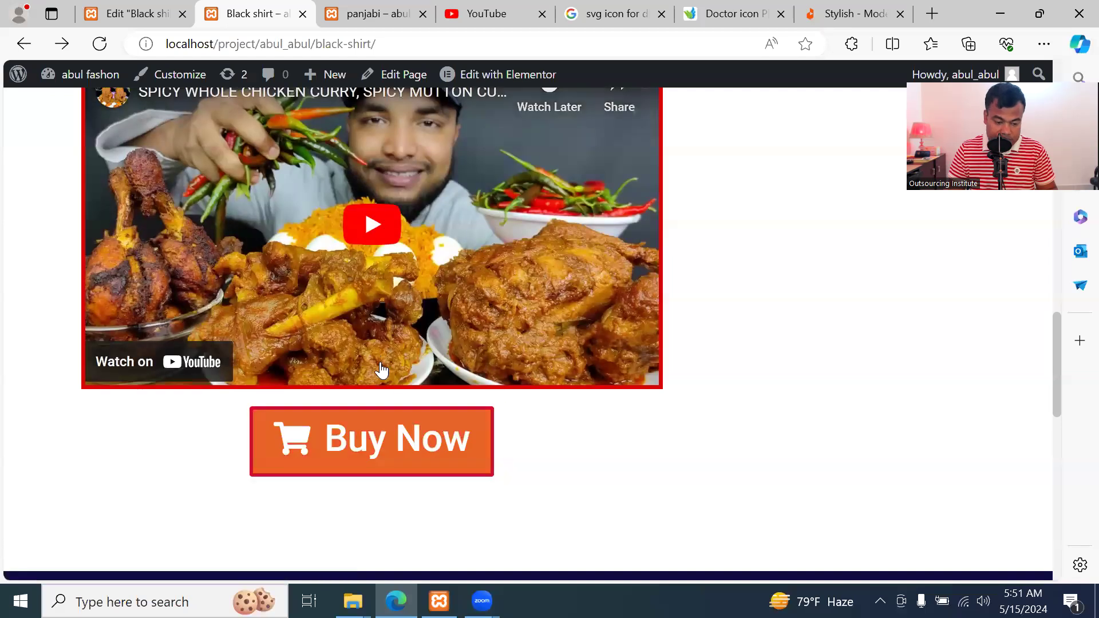
From the Black shirt page editor, open the Product menu's Shirt page separately and copy its address
click(147, 14)
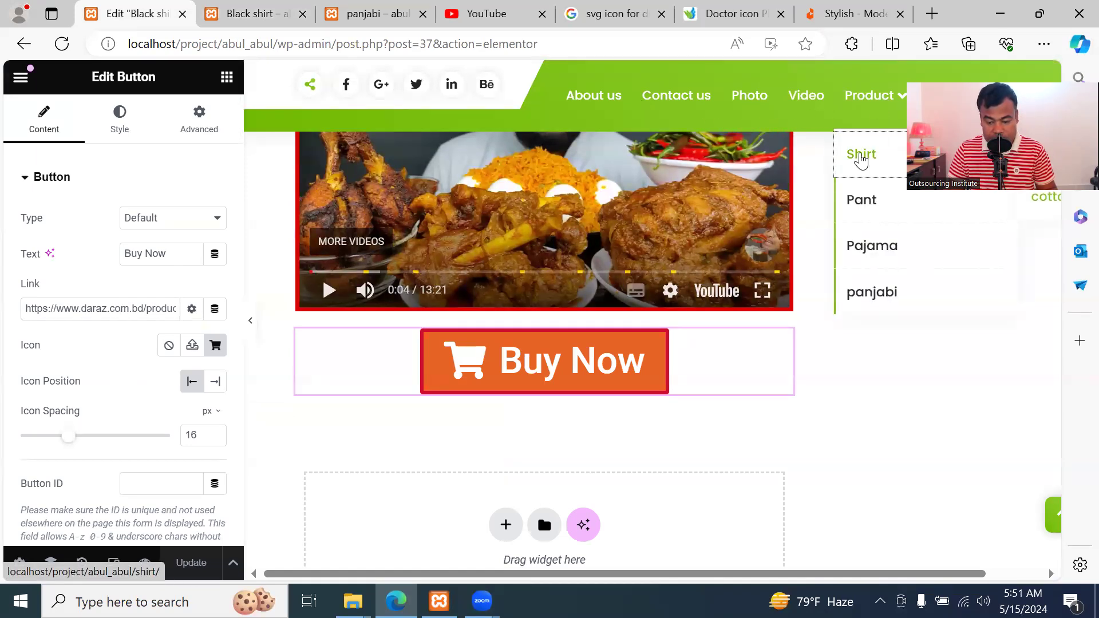
right_click(862, 162)
click(886, 174)
click(229, 14)
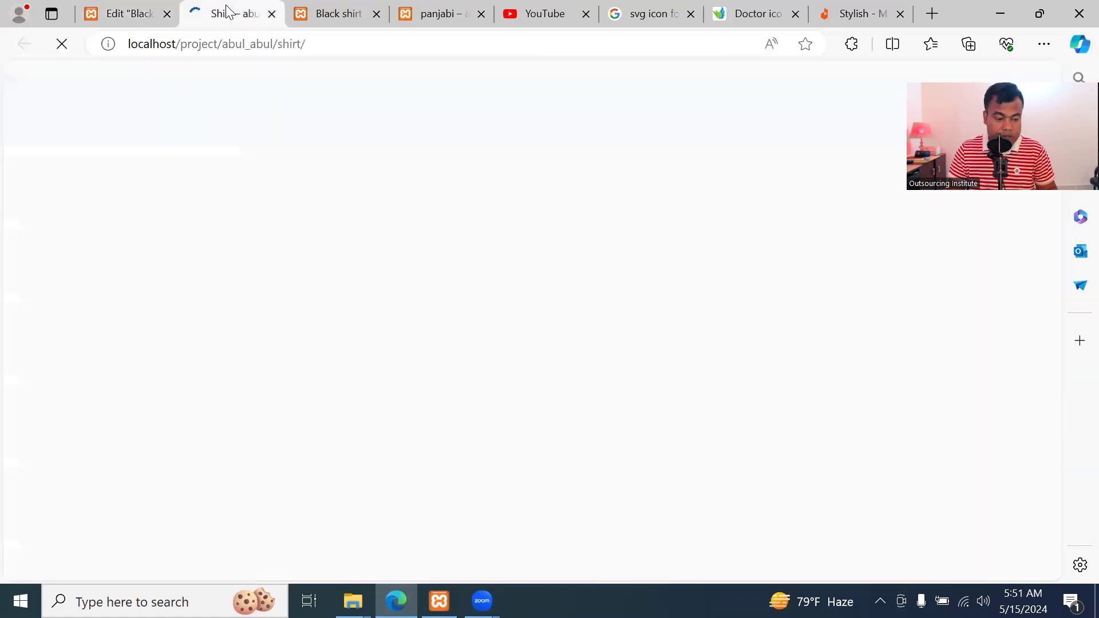
click(236, 43)
right_click(237, 43)
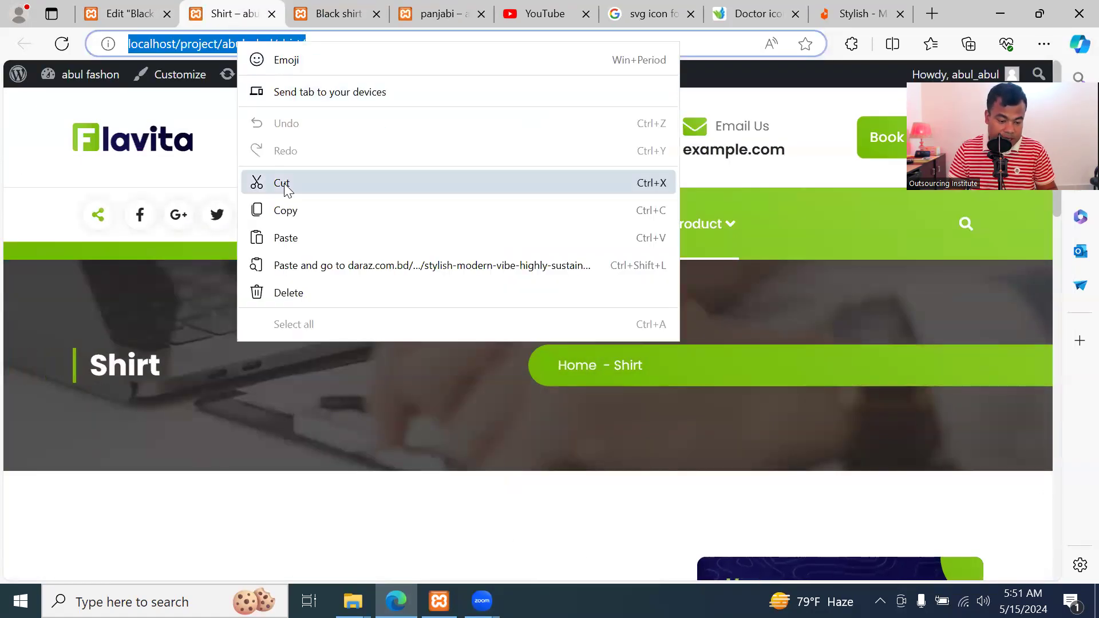
click(282, 208)
Replace the Buy Now button's link with the copied address of the site's Shirt page and update the Black shirt page
click(138, 17)
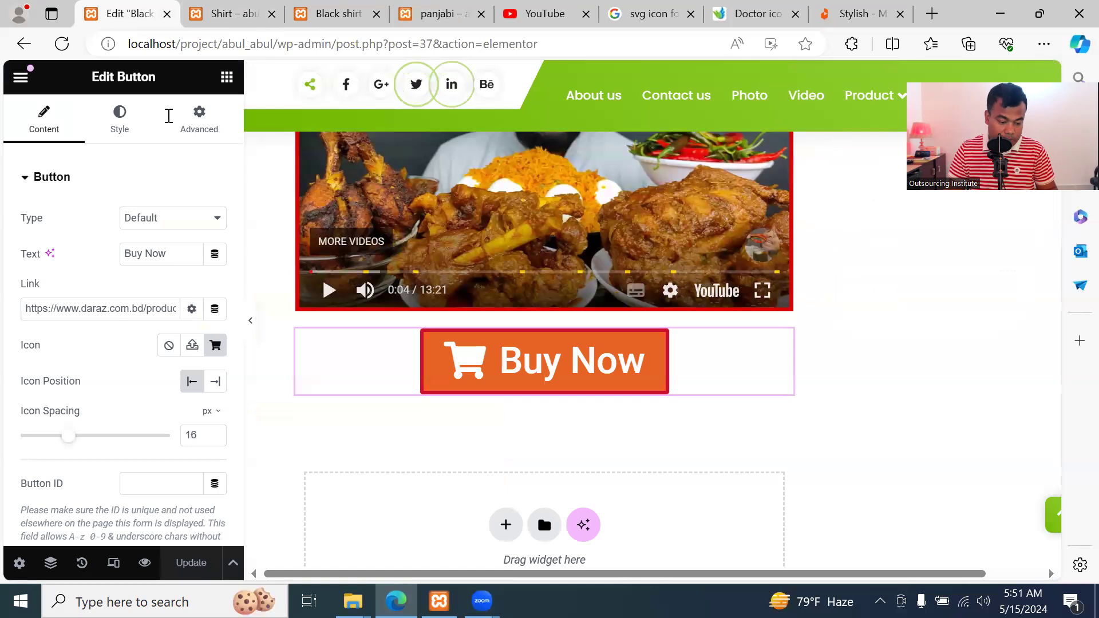
triple_click(132, 303)
key(BackSpace)
key(ctrl+v)
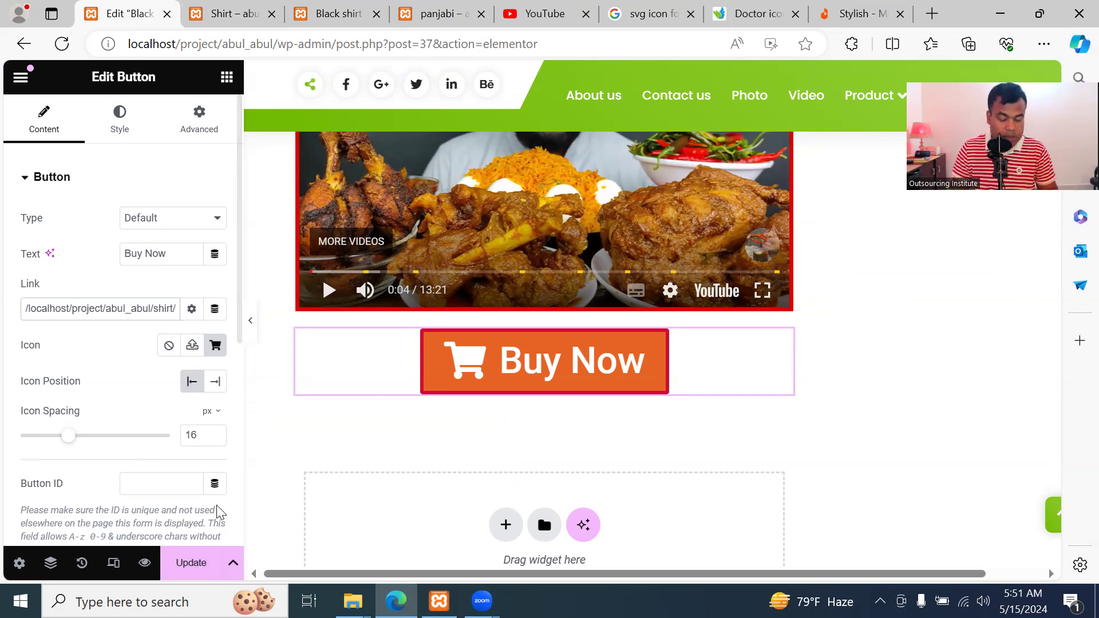
click(187, 565)
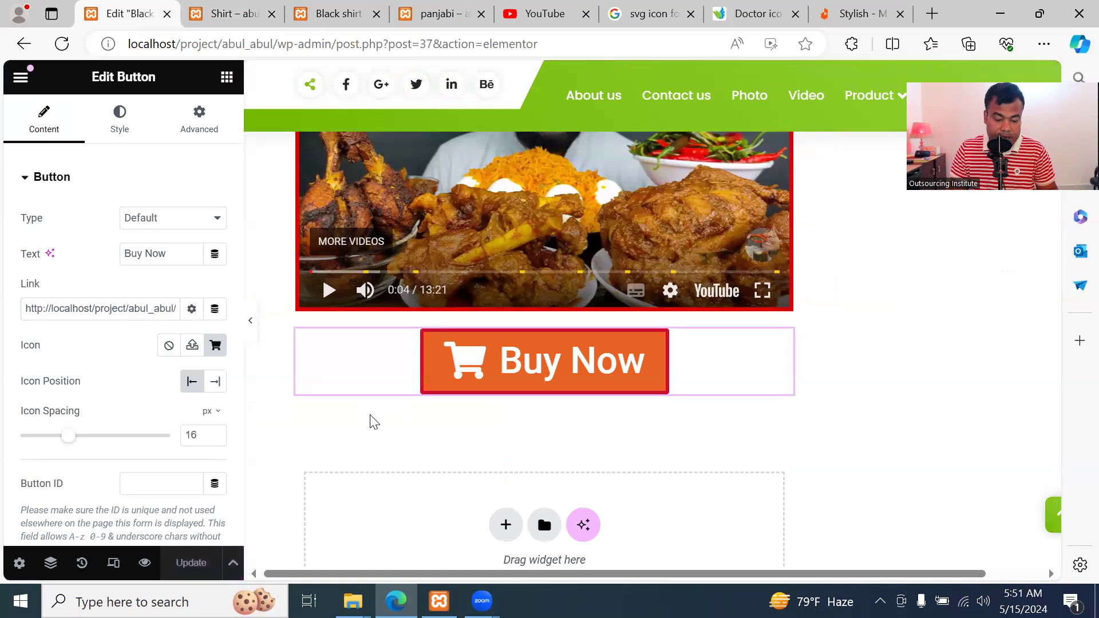
Reload the site's Shirt page and look over its content
click(226, 13)
click(61, 45)
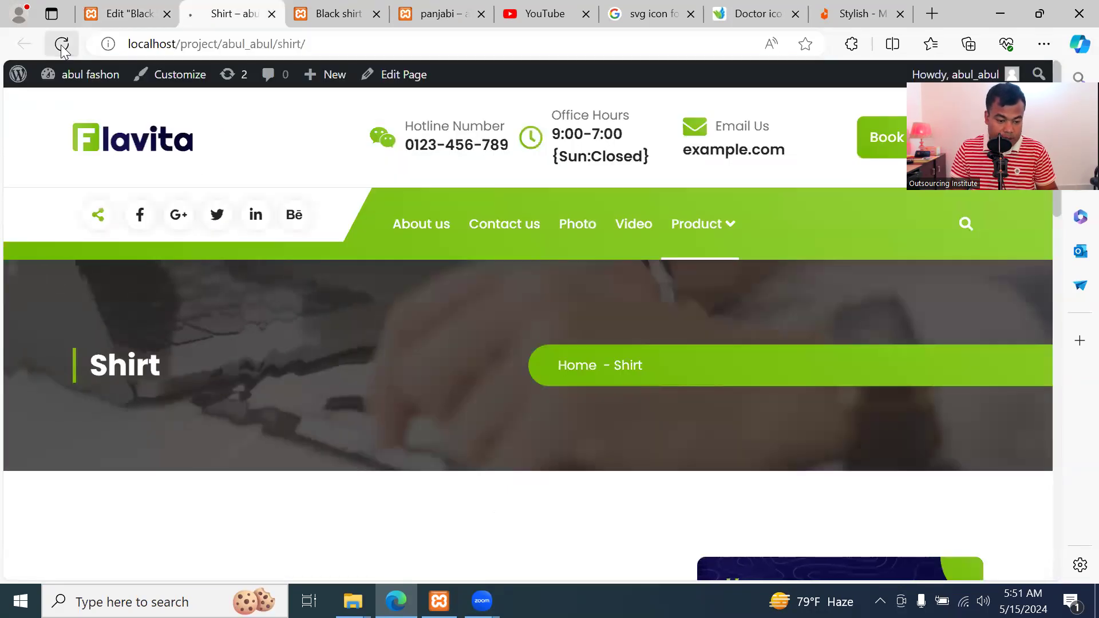
scroll(367, 349, down, 5)
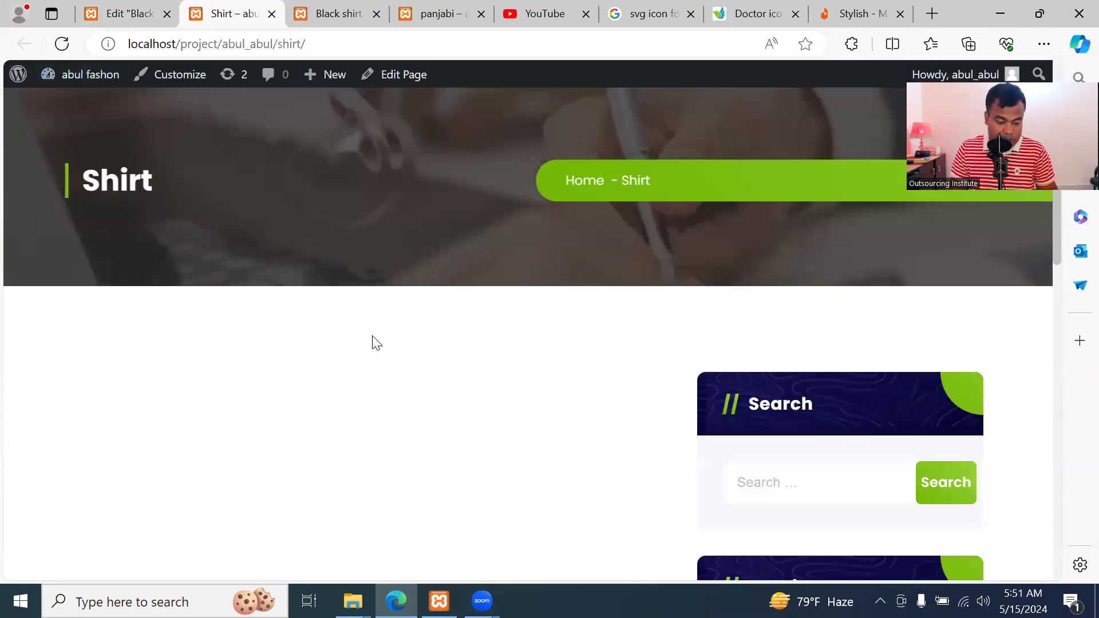
scroll(376, 355, up, 5)
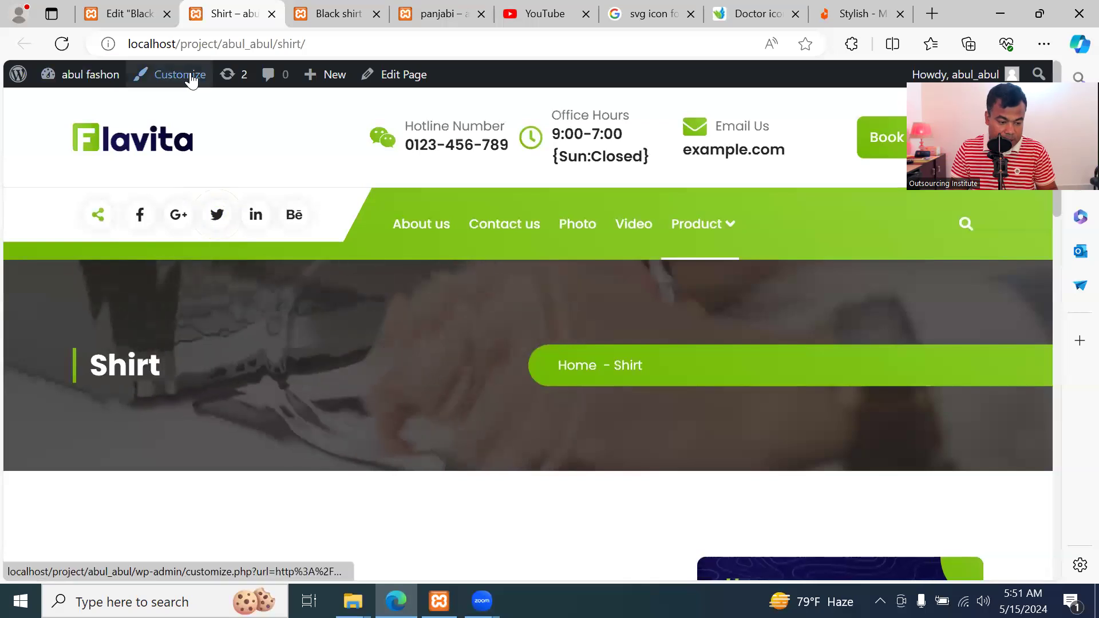
mouse_move(95, 69)
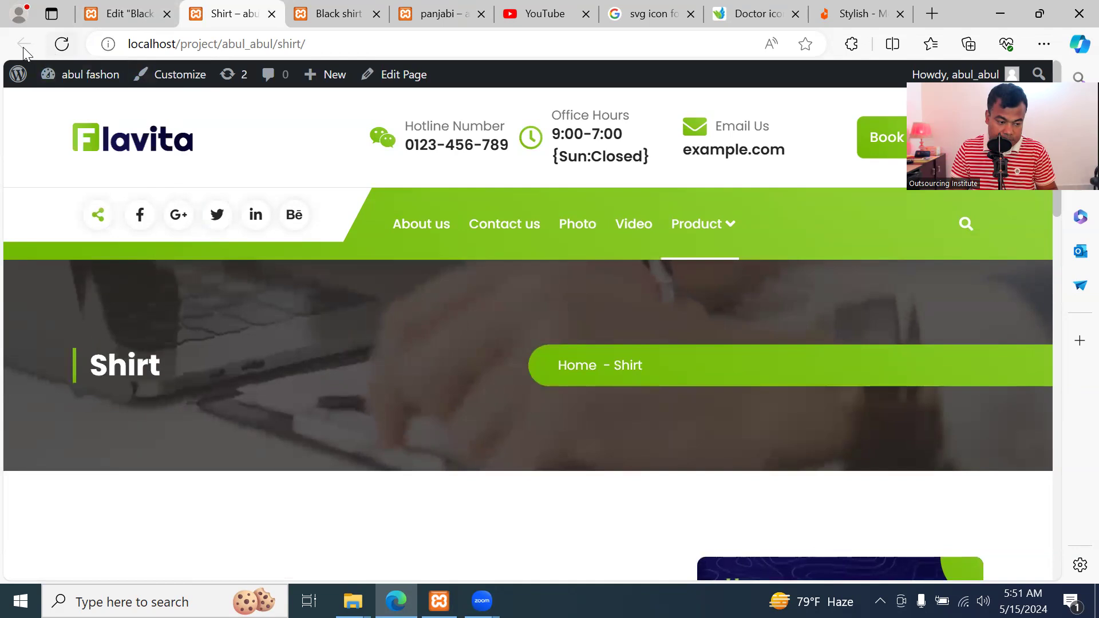
Reload the published Black shirt page, follow Buy Now to test its new link, return, and close the separately opened Shirt page
click(333, 23)
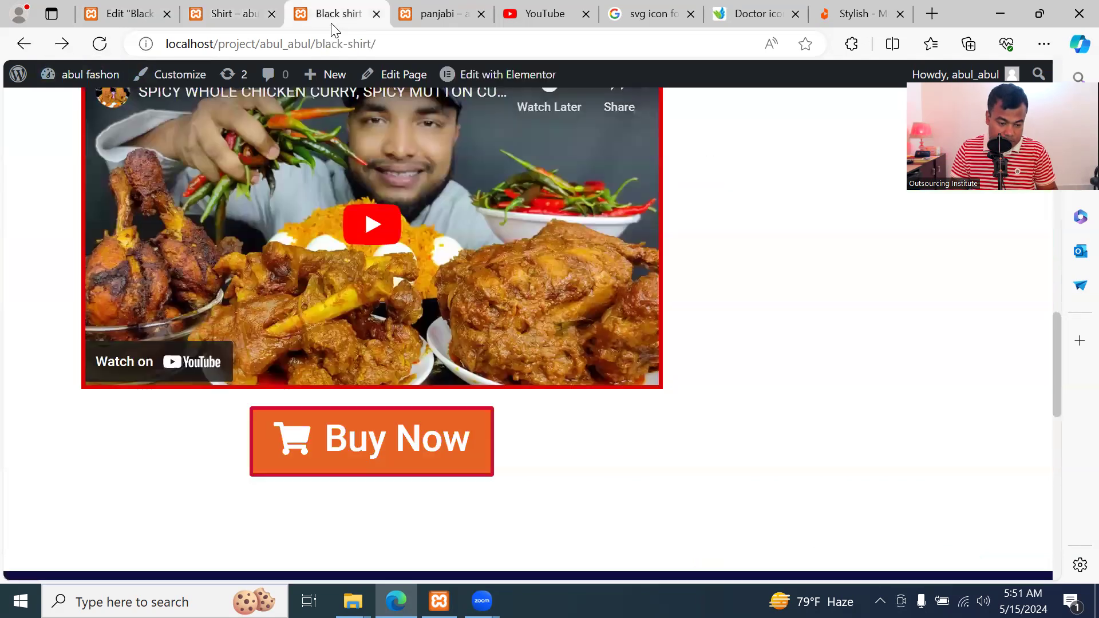
scroll(372, 258, down, 1)
scroll(396, 272, up, 10)
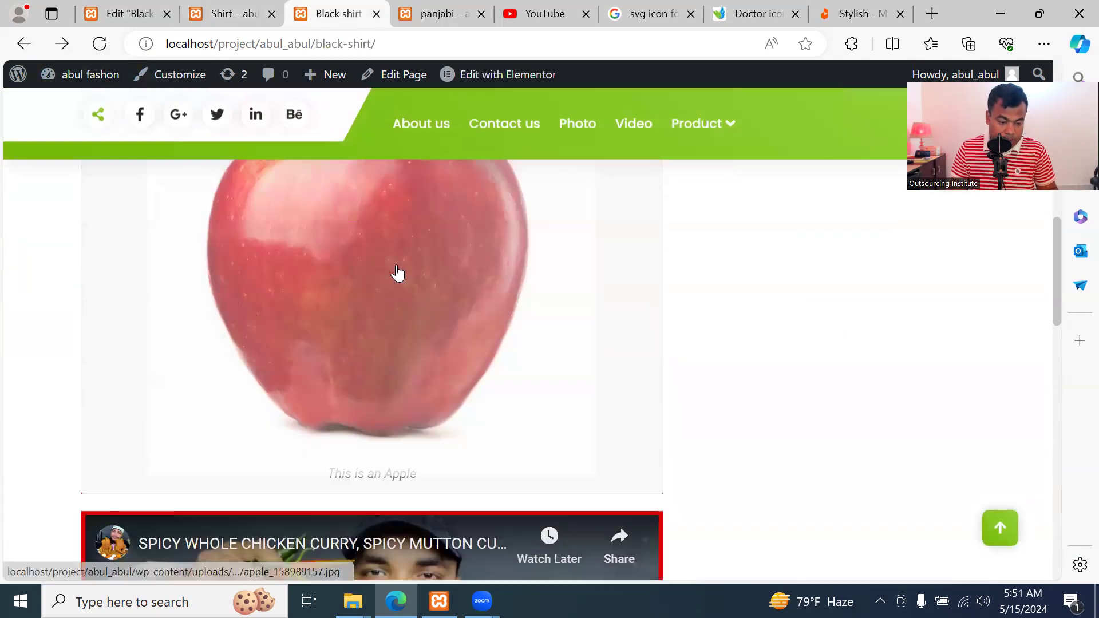
click(101, 43)
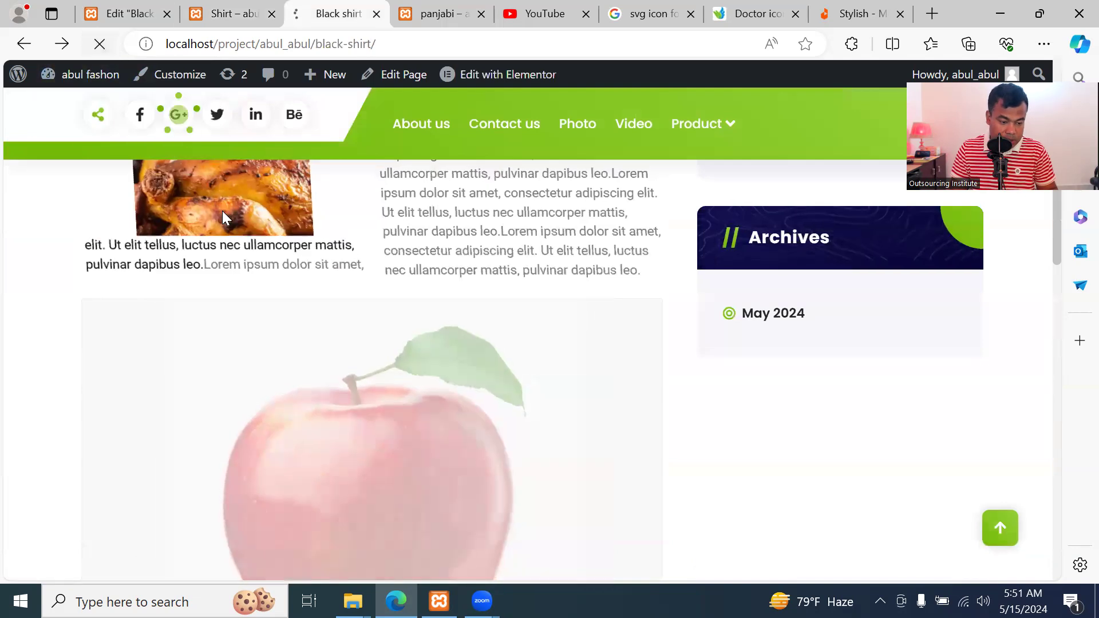
scroll(474, 368, down, 15)
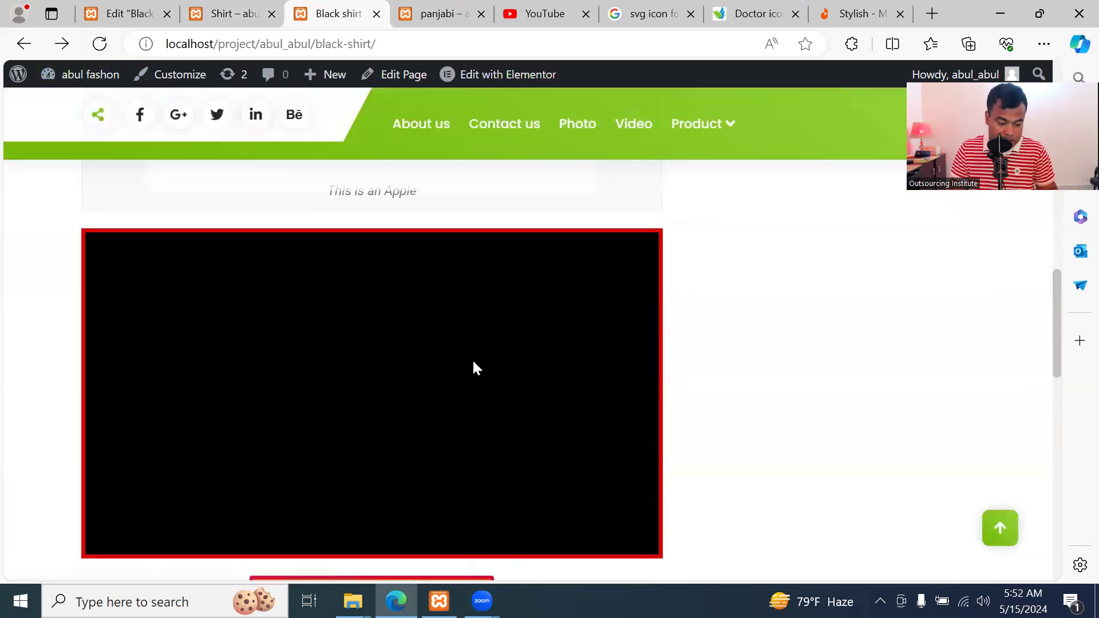
click(428, 309)
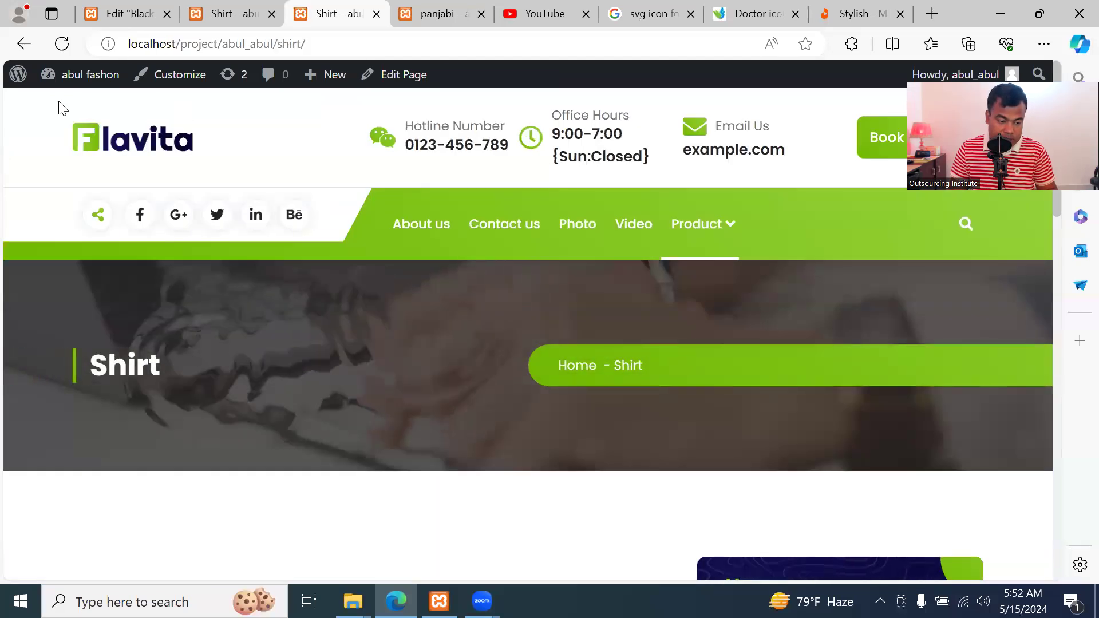
click(22, 46)
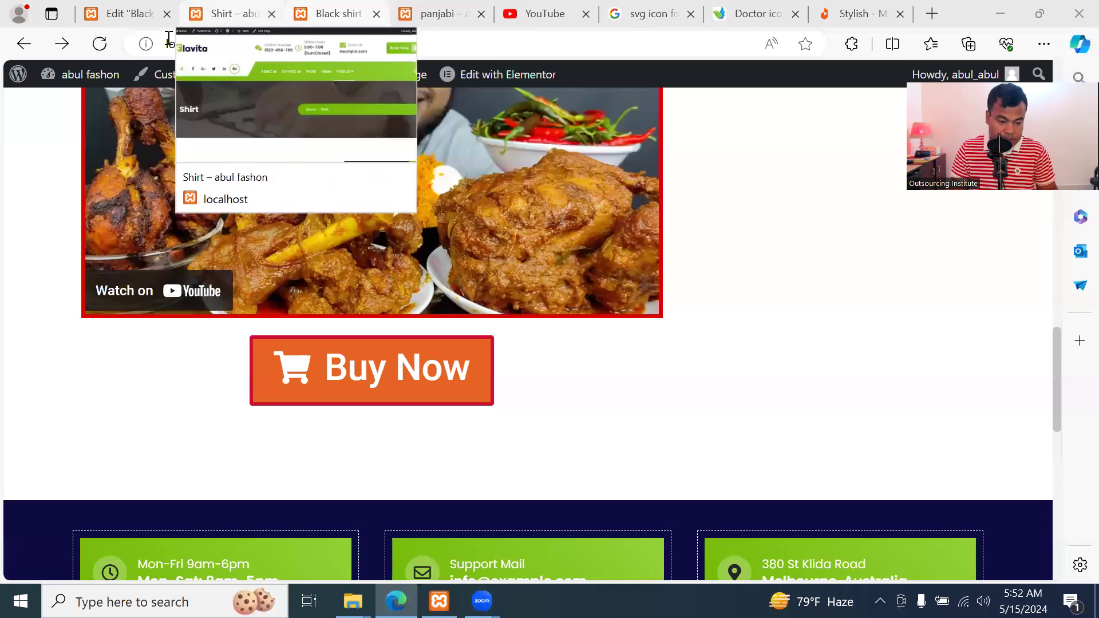
click(246, 16)
key(ctrl+w)
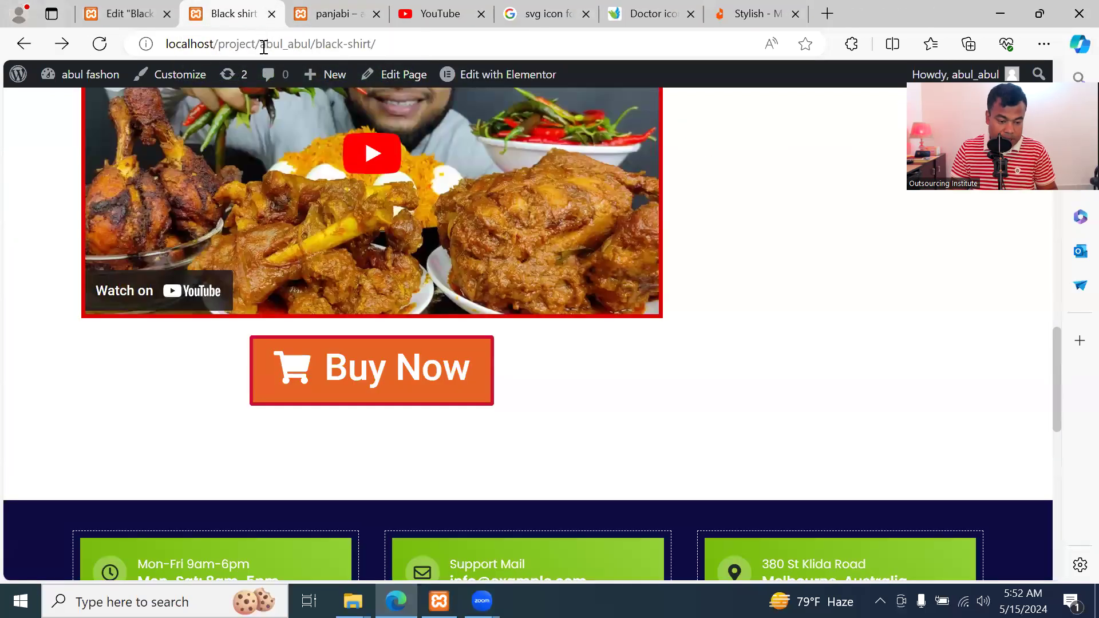
From the published Black shirt page, open the site's Contact us page separately
scroll(793, 318, down, 1)
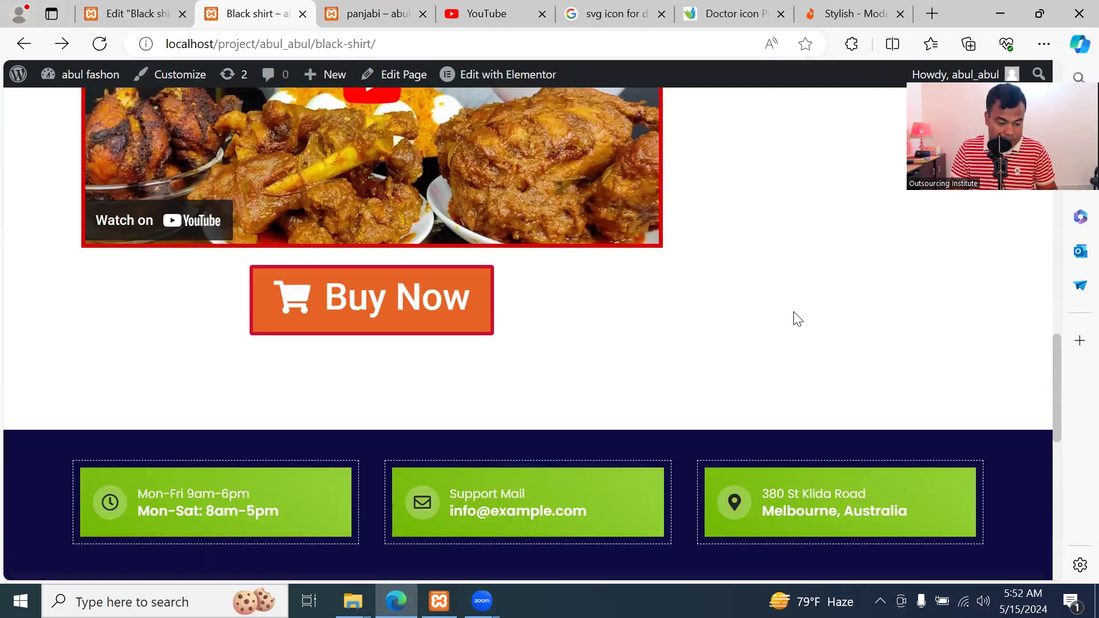
scroll(793, 321, up, 10)
scroll(793, 324, up, 2)
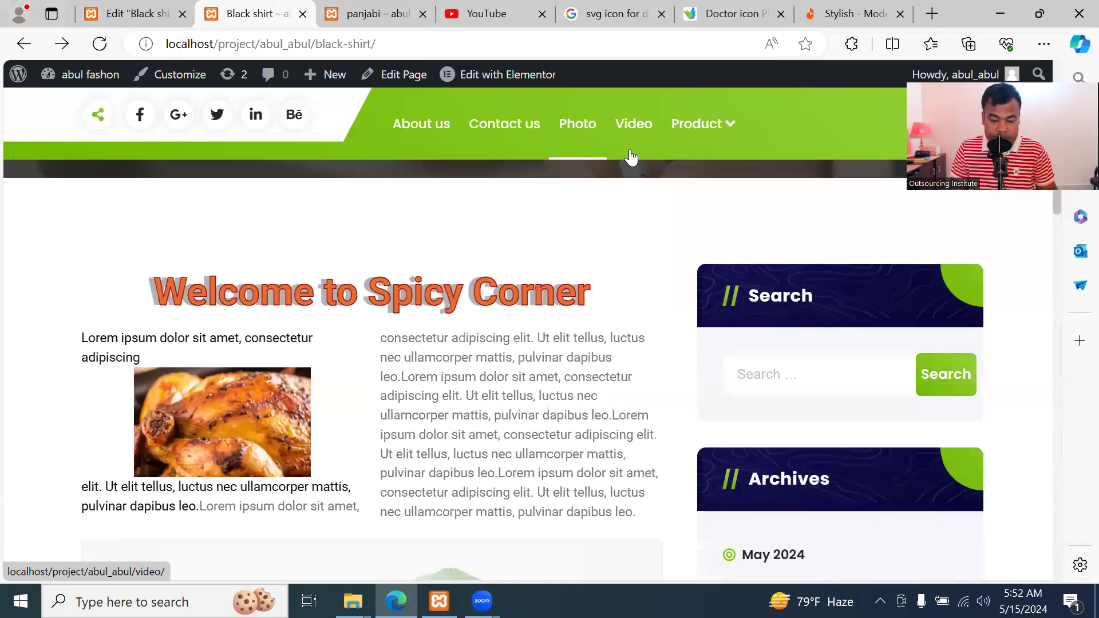
right_click(633, 131)
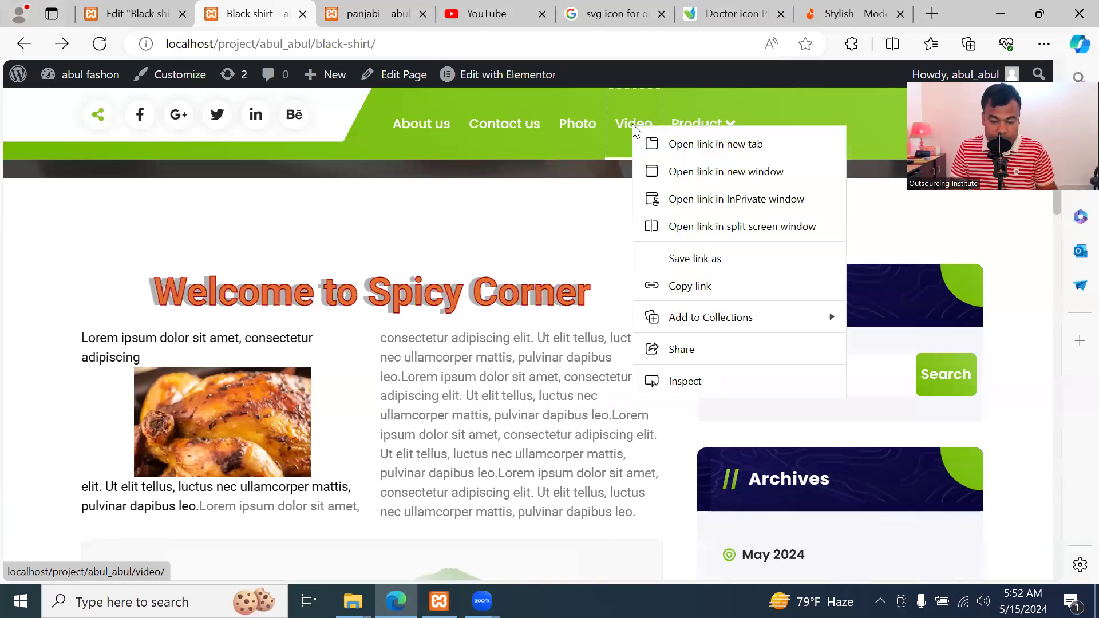
right_click(502, 127)
click(518, 144)
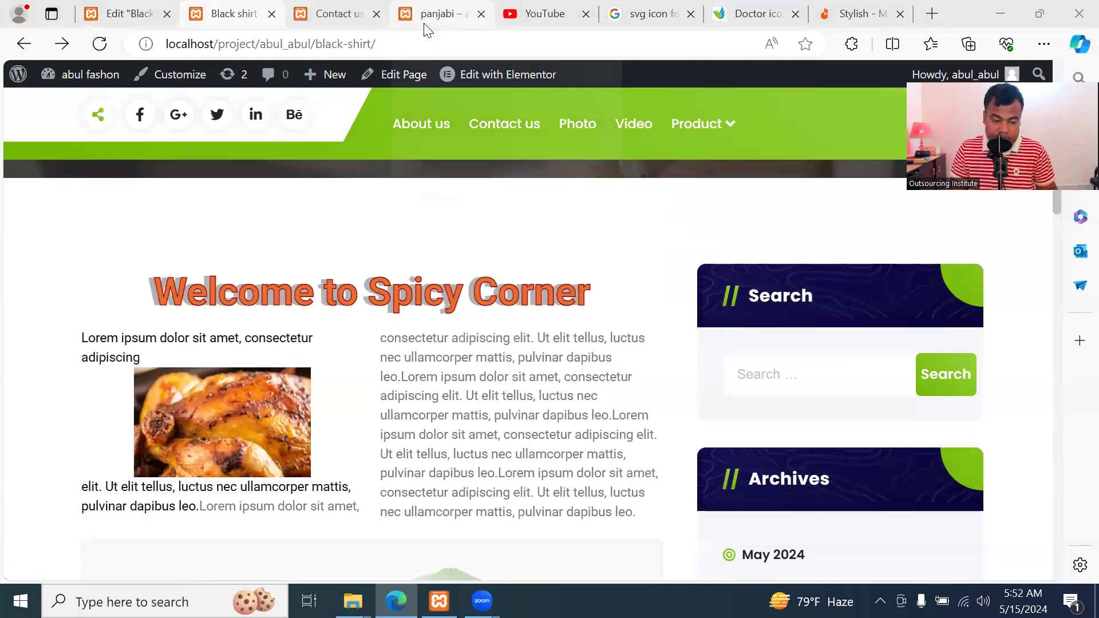
Go from the published Black shirt page to the site's Contact us page and copy its address
click(262, 41)
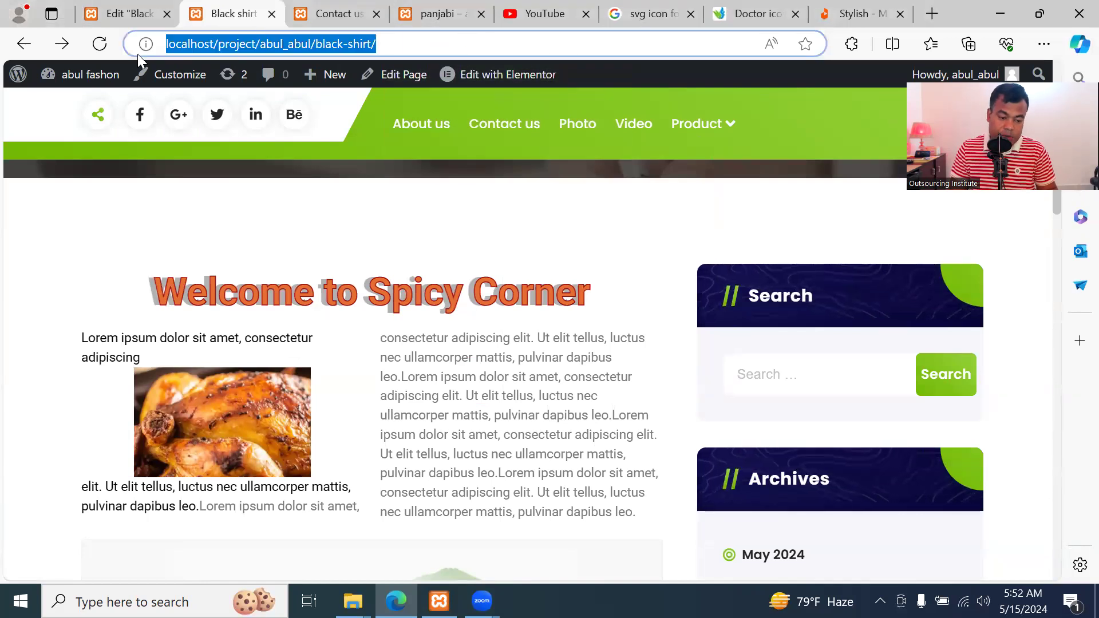
scroll(442, 307, up, 5)
scroll(441, 307, down, 5)
scroll(408, 263, up, 3)
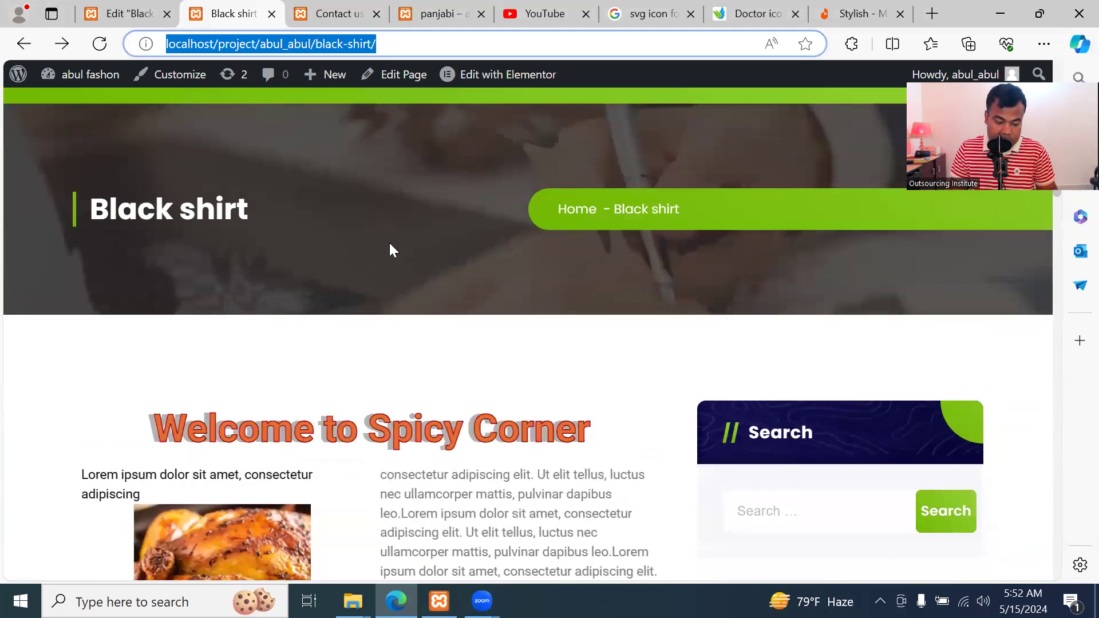
scroll(391, 250, up, 3)
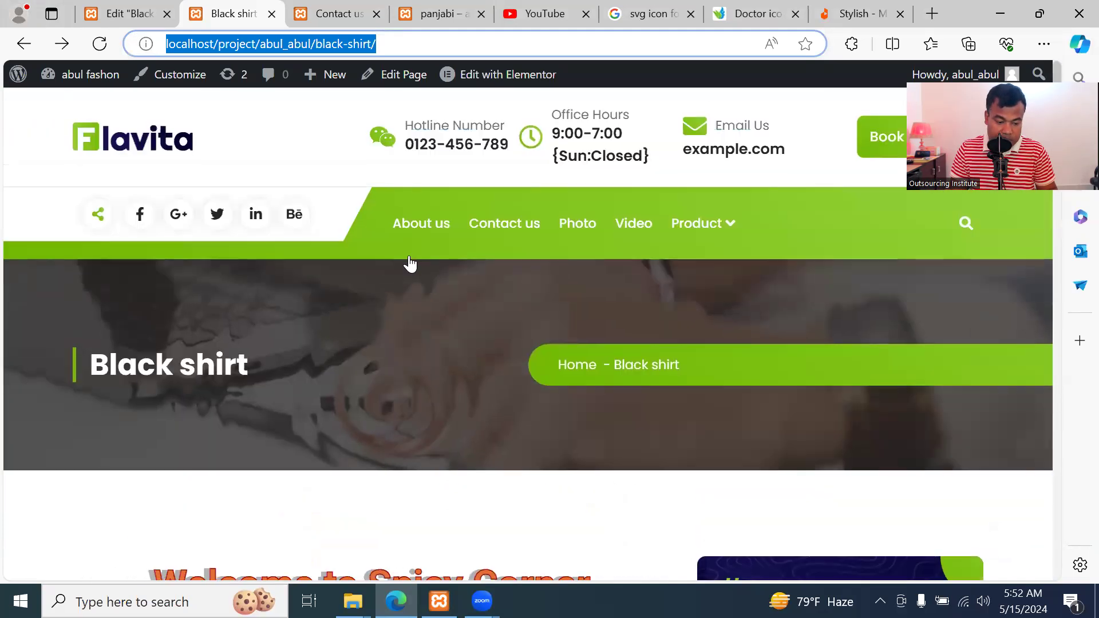
click(512, 230)
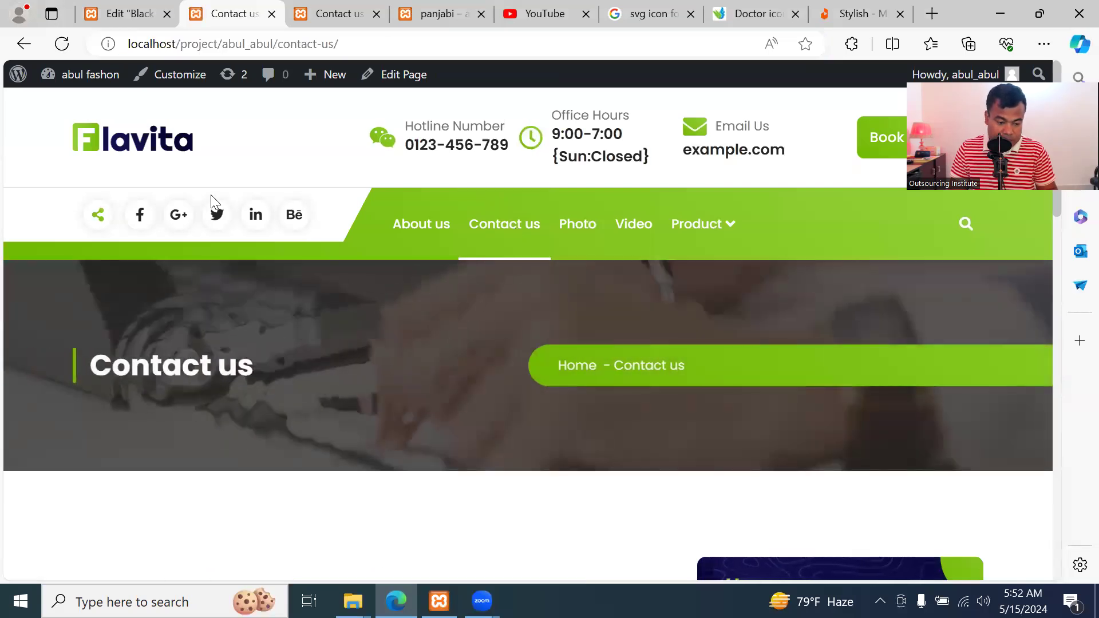
click(250, 42)
right_click(249, 42)
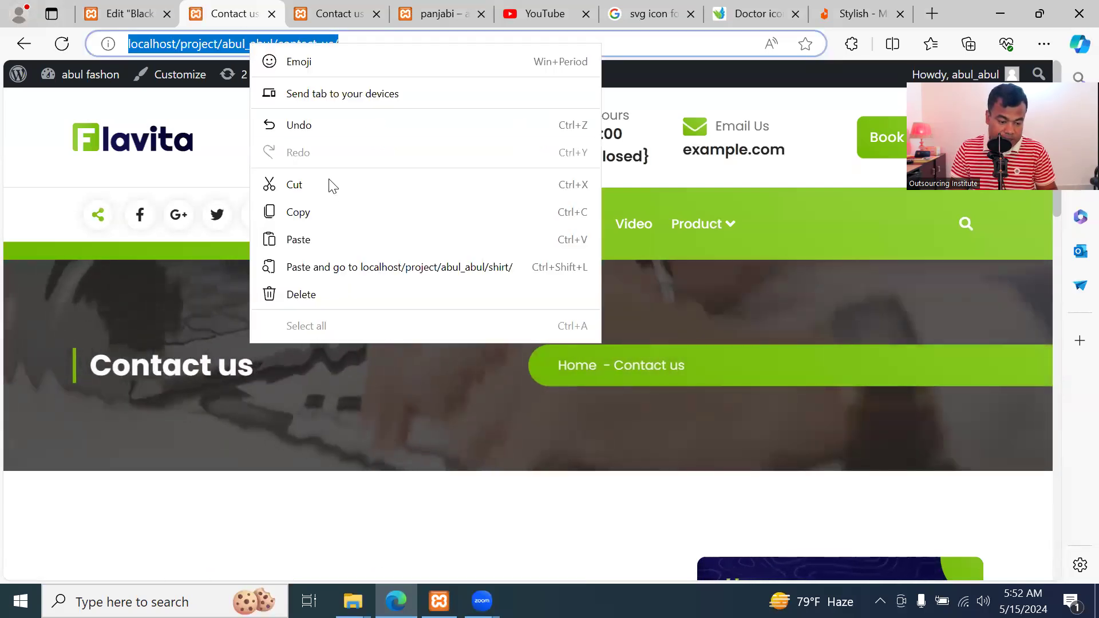
click(329, 210)
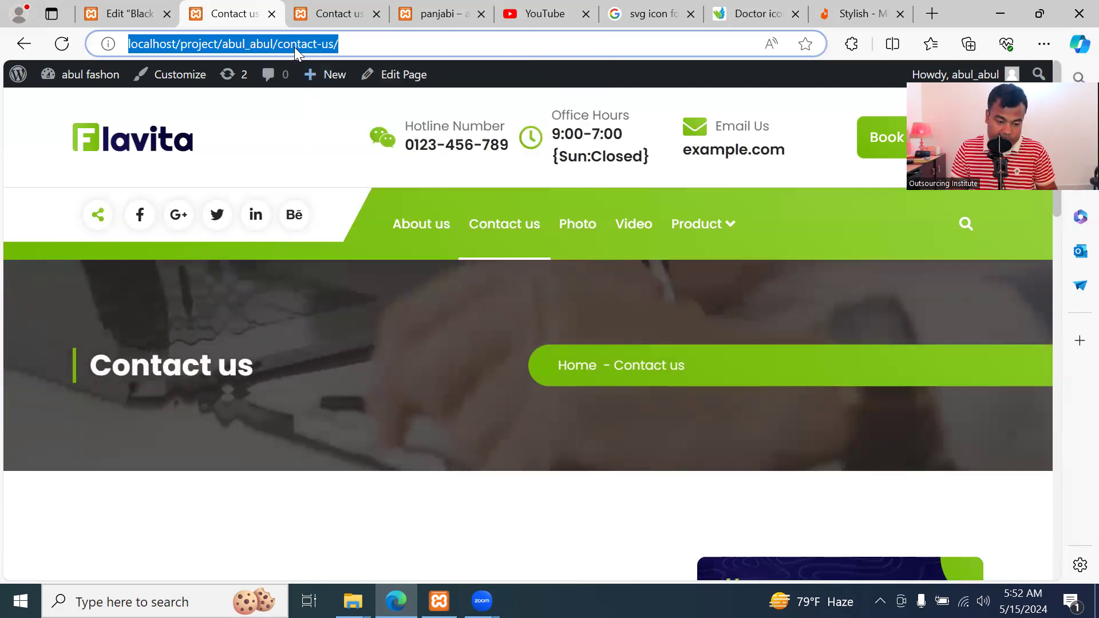
In the Black shirt page editor, set the apple image's link to Custom URL with the copied Contact us address and update the page
click(165, 23)
scroll(677, 333, up, 6)
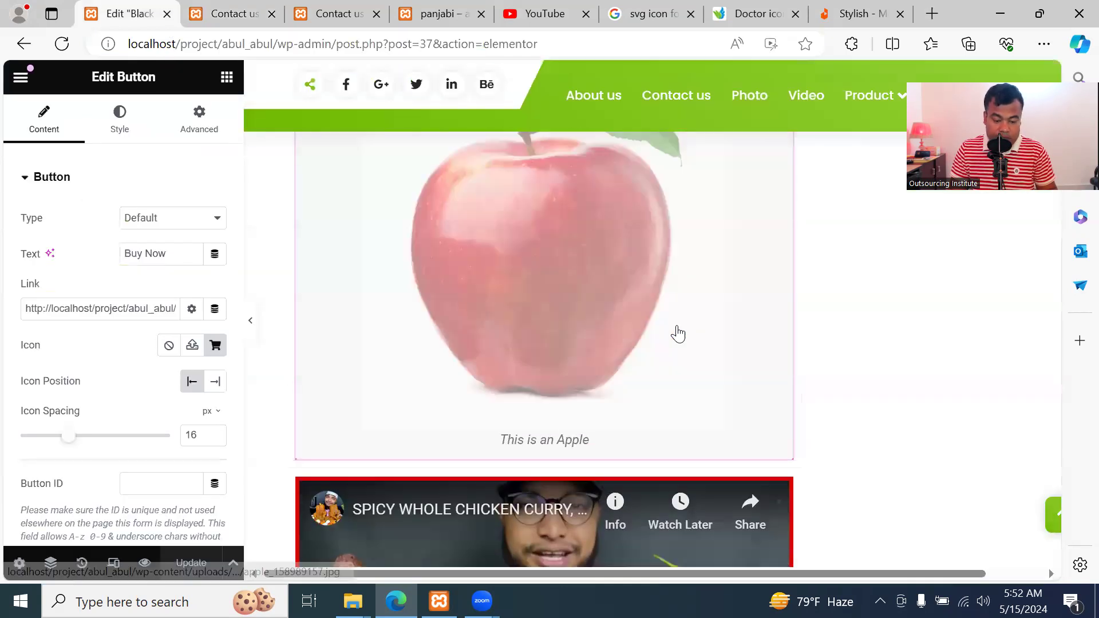
scroll(658, 332, up, 5)
scroll(601, 360, down, 4)
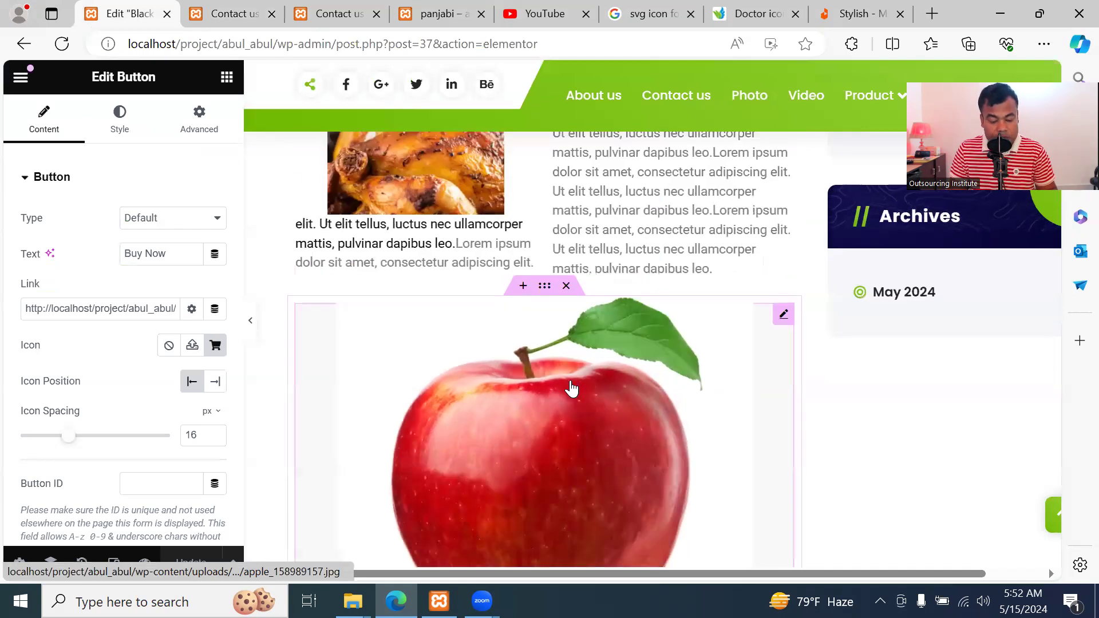
scroll(569, 390, down, 3)
click(542, 326)
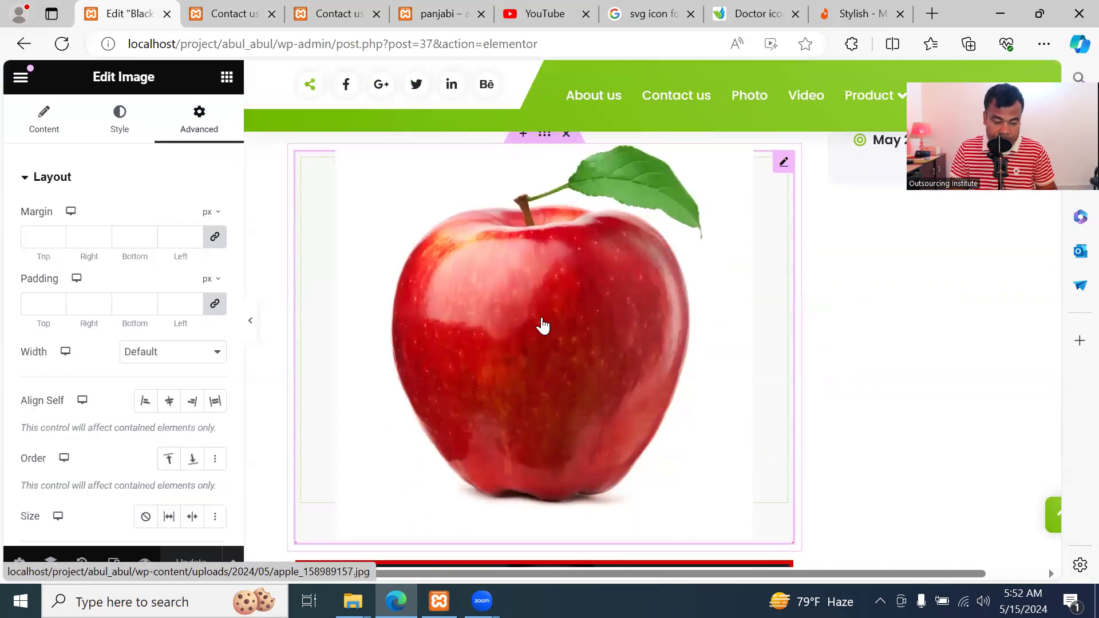
click(44, 118)
scroll(132, 378, down, 2)
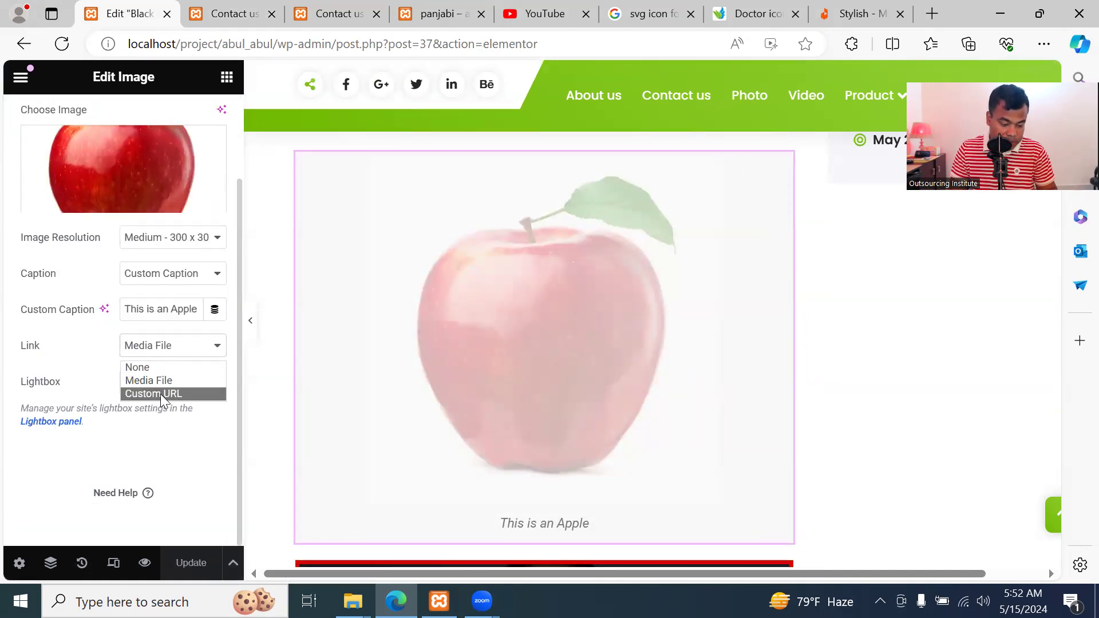
click(160, 394)
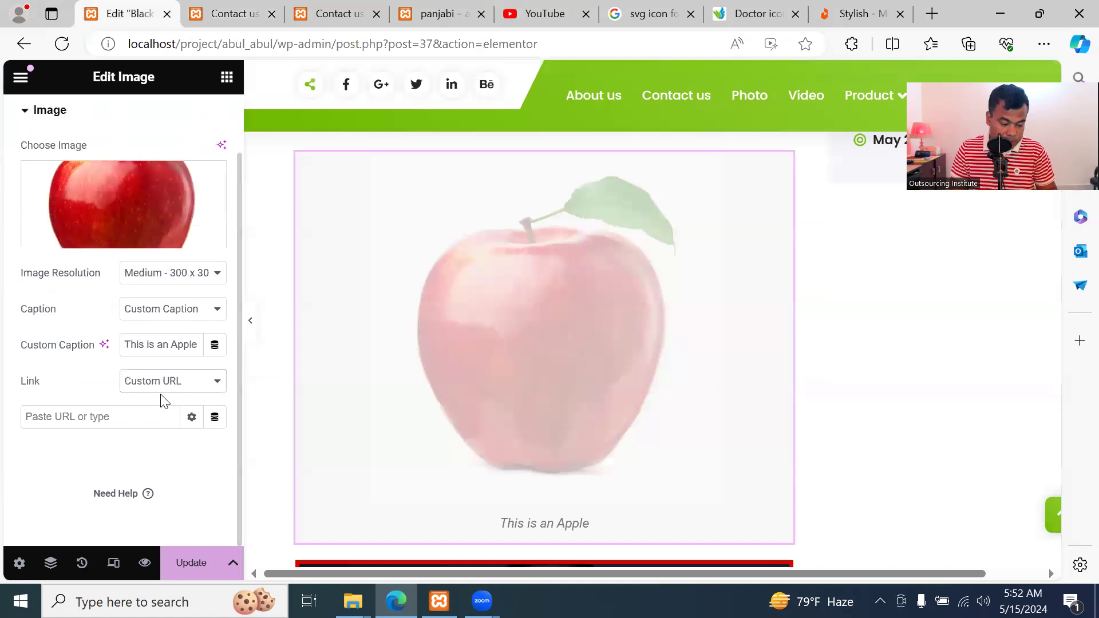
right_click(121, 413)
click(165, 277)
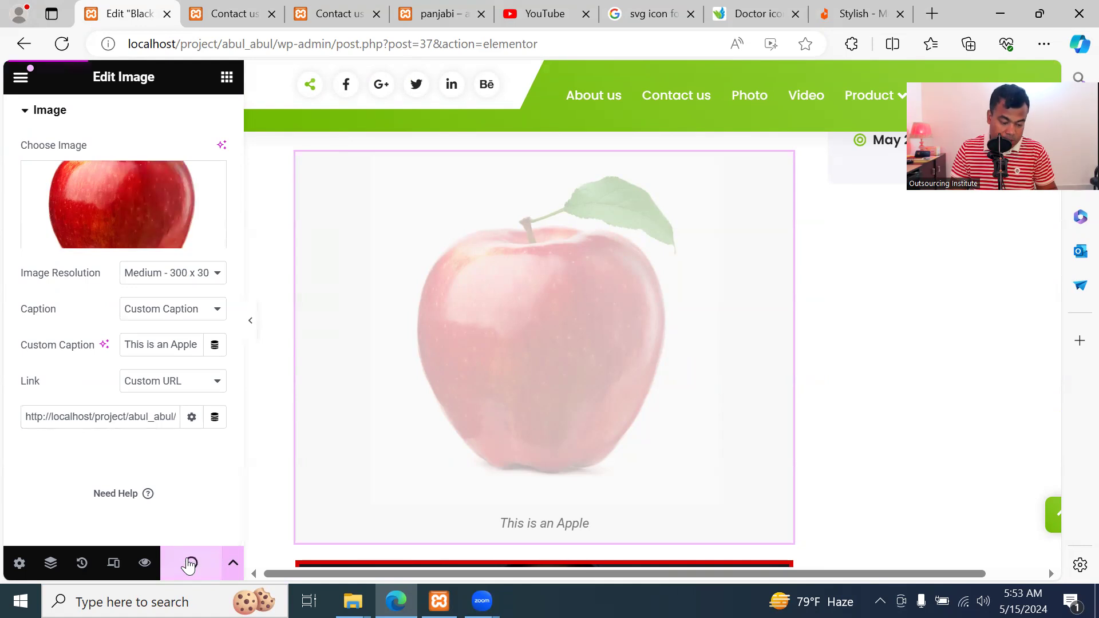
Close the duplicate Contact us page, look over the remaining one, and return to the Black shirt page editor
click(249, 23)
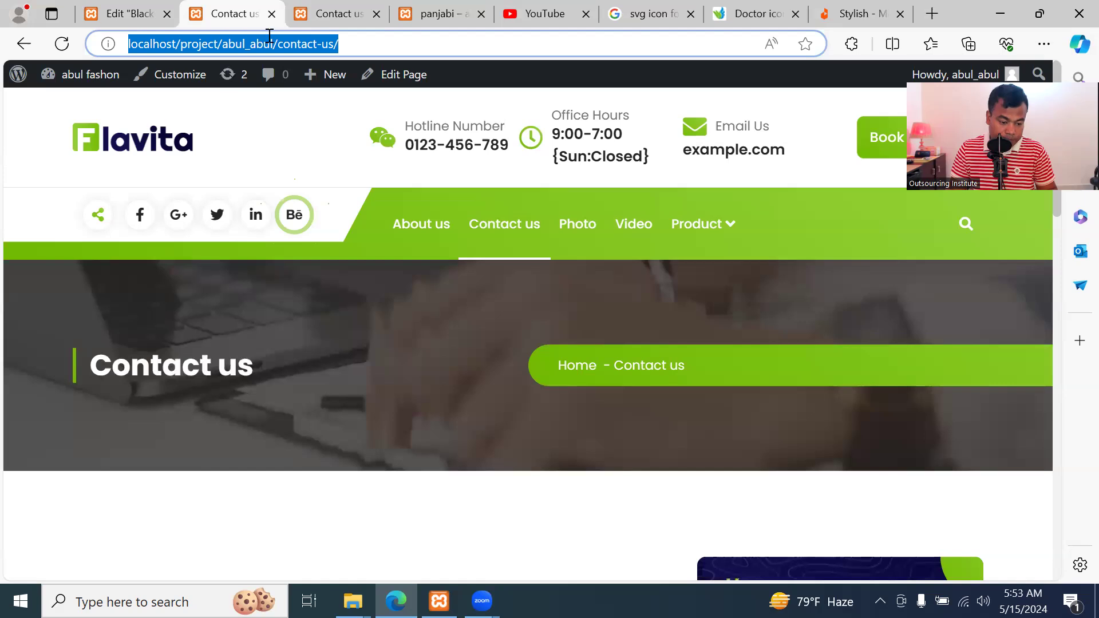
click(272, 14)
scroll(275, 163, down, 4)
scroll(286, 184, up, 4)
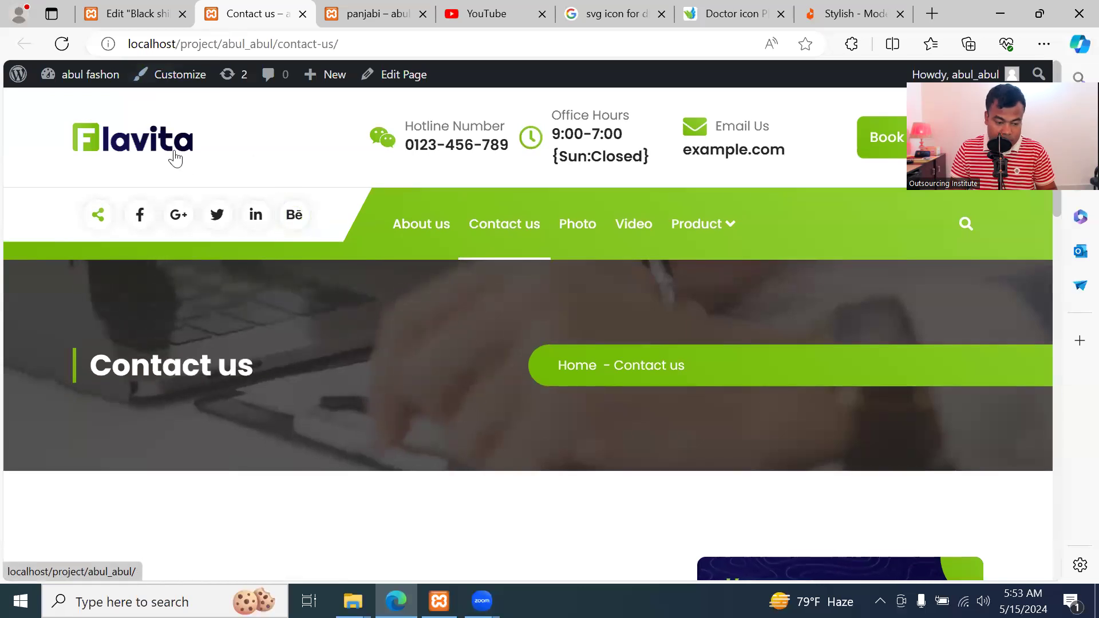
click(145, 25)
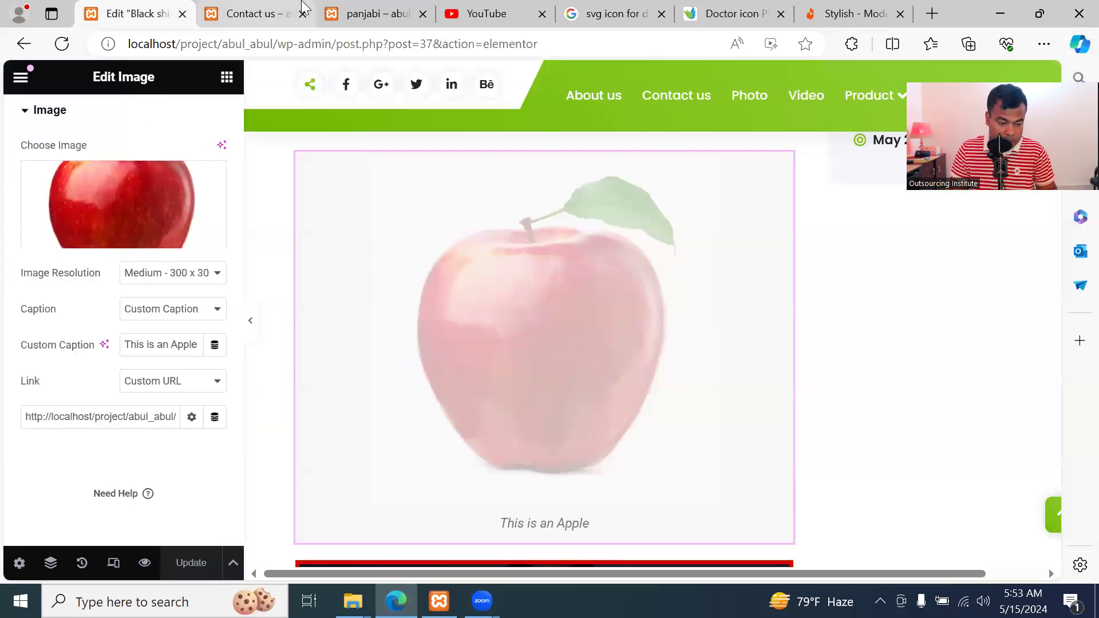
Look over the separately opened panjabi page and close it
click(372, 13)
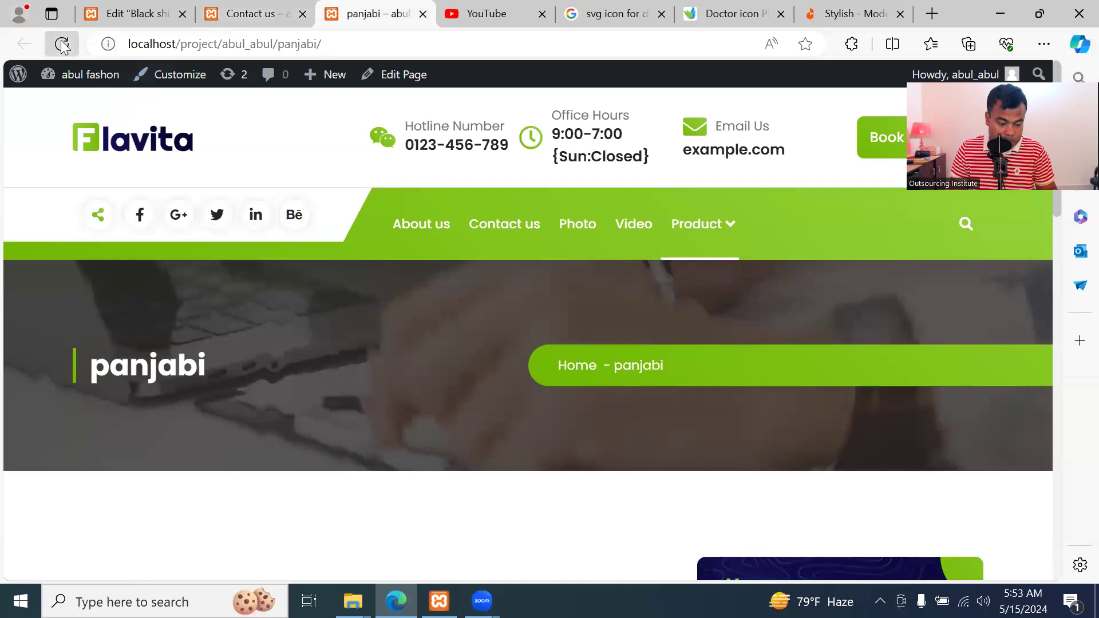
scroll(524, 318, down, 3)
scroll(515, 328, down, 3)
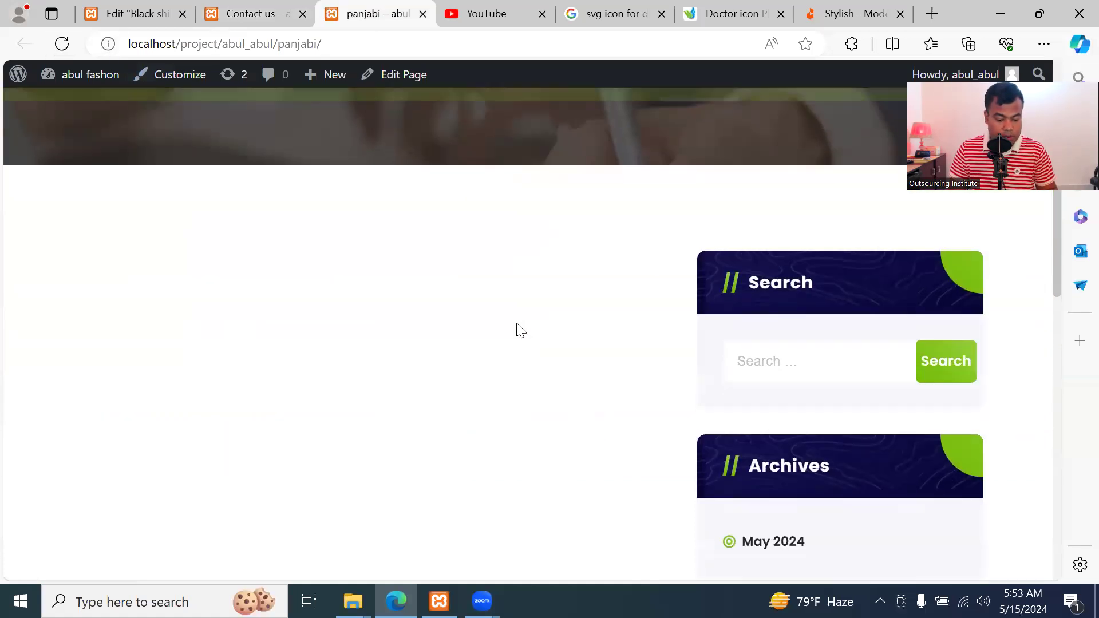
scroll(515, 328, up, 8)
click(422, 14)
From the Contact us page, open the site's silk shirt page and look through its content
click(252, 15)
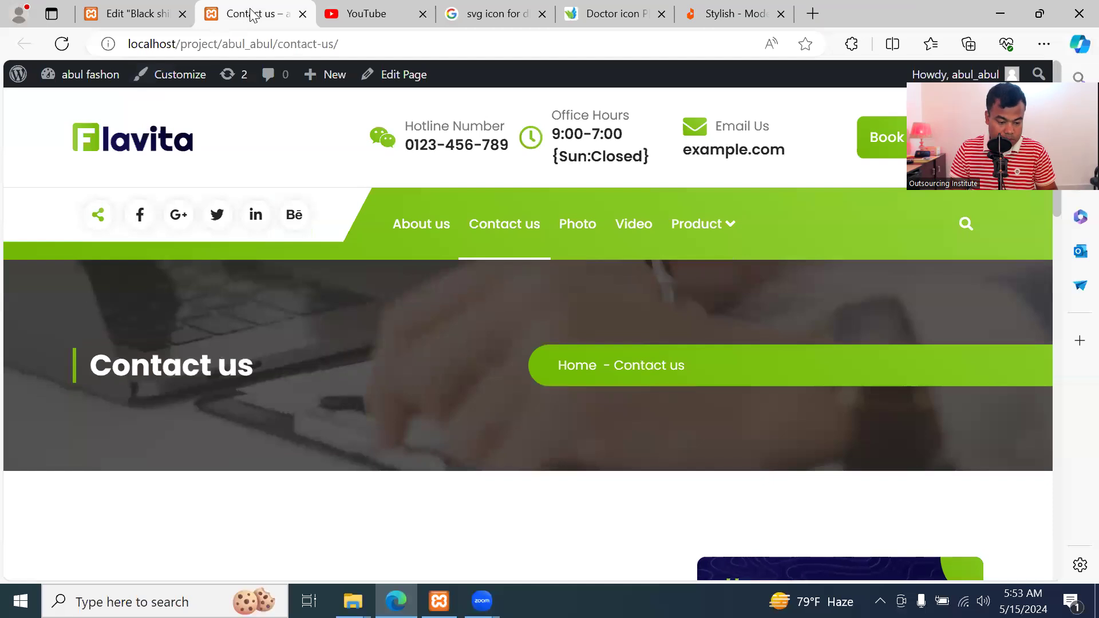
mouse_move(698, 240)
mouse_move(734, 303)
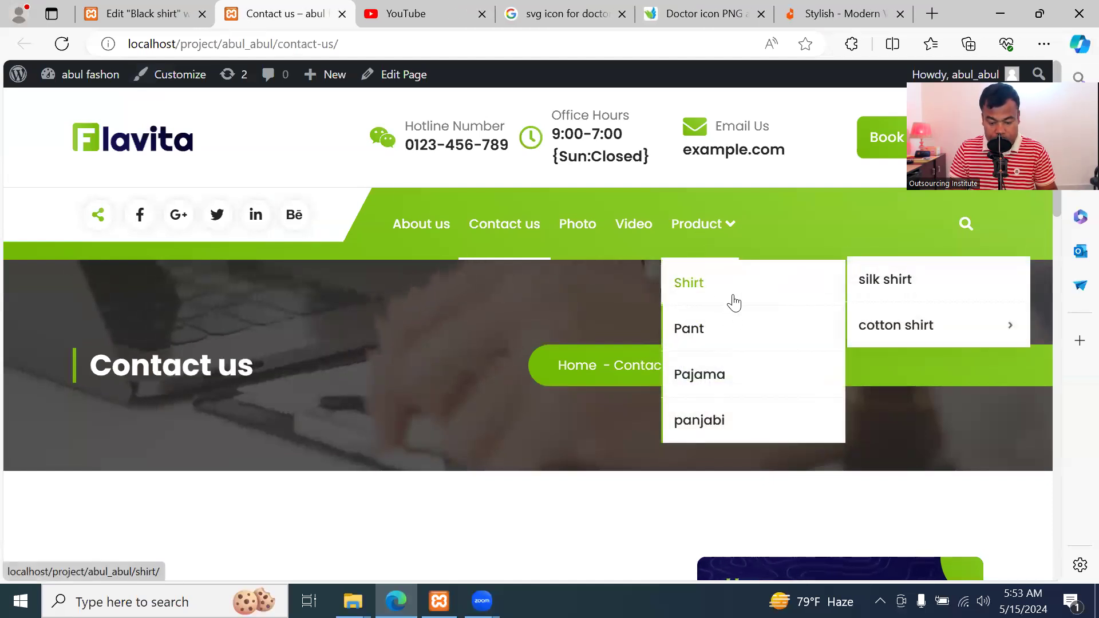
click(891, 279)
scroll(435, 354, down, 5)
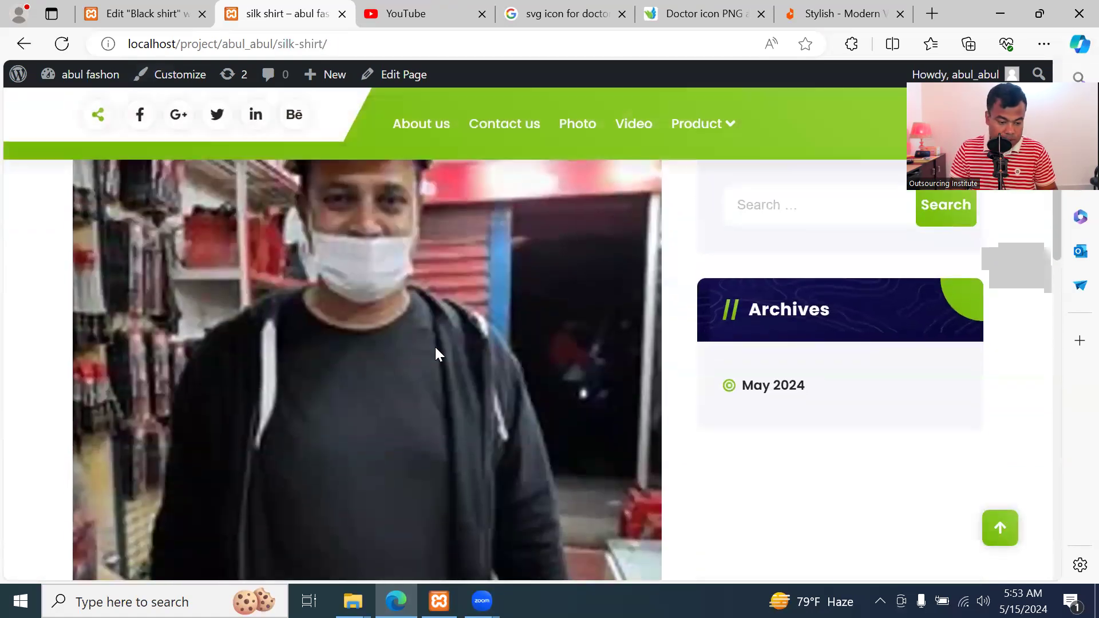
scroll(432, 350, down, 9)
scroll(449, 344, up, 12)
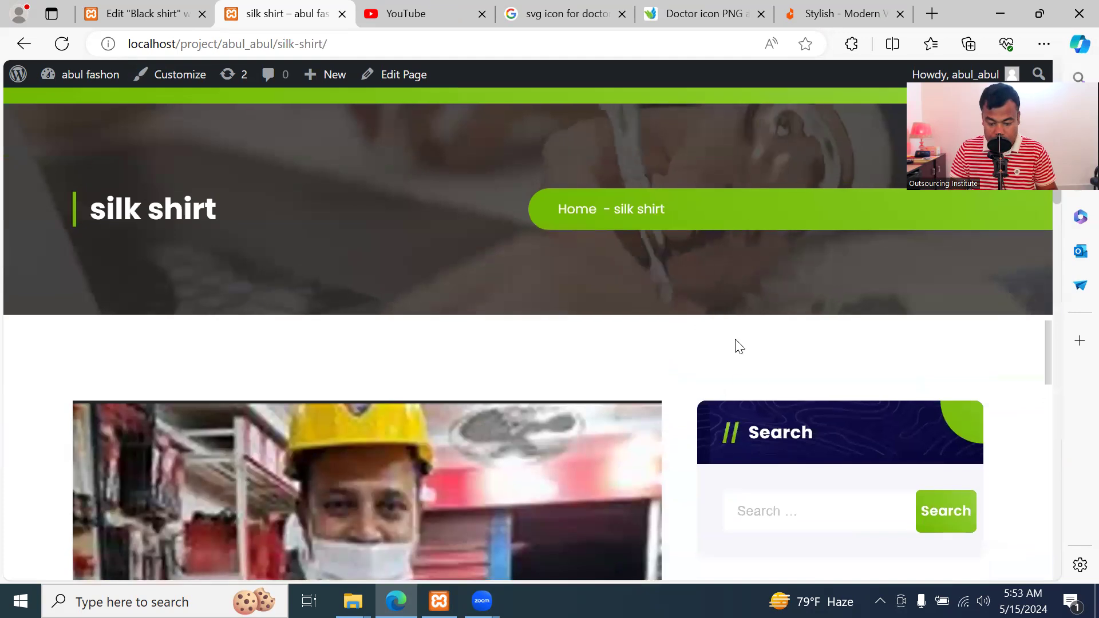
scroll(726, 356, up, 3)
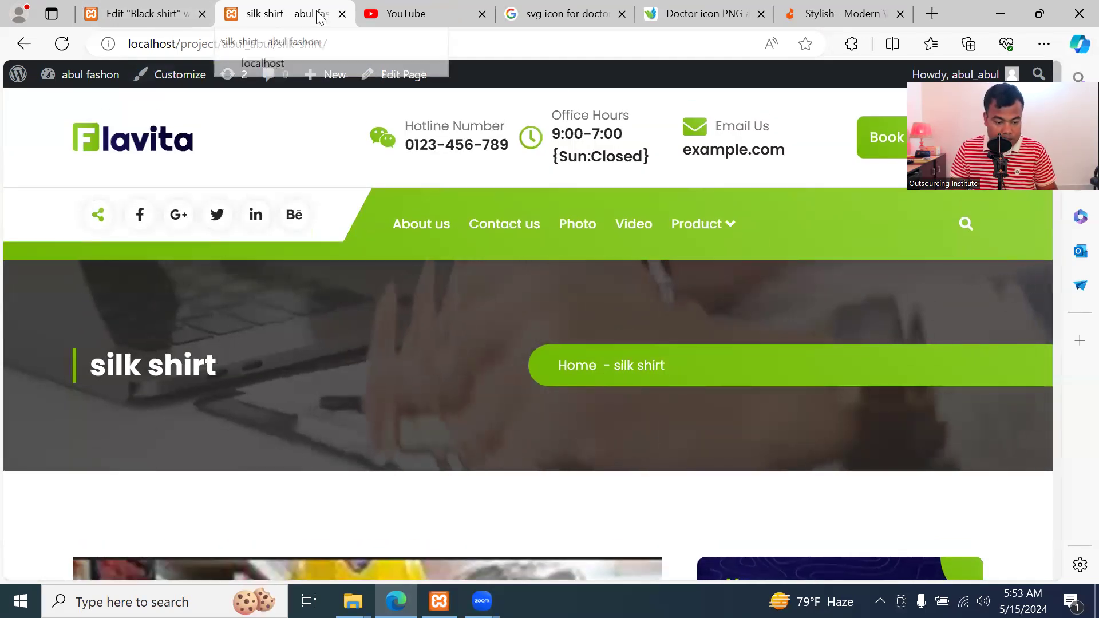
Open the published Black shirt page, listed under cotton shirt, and find the apple image
mouse_move(745, 296)
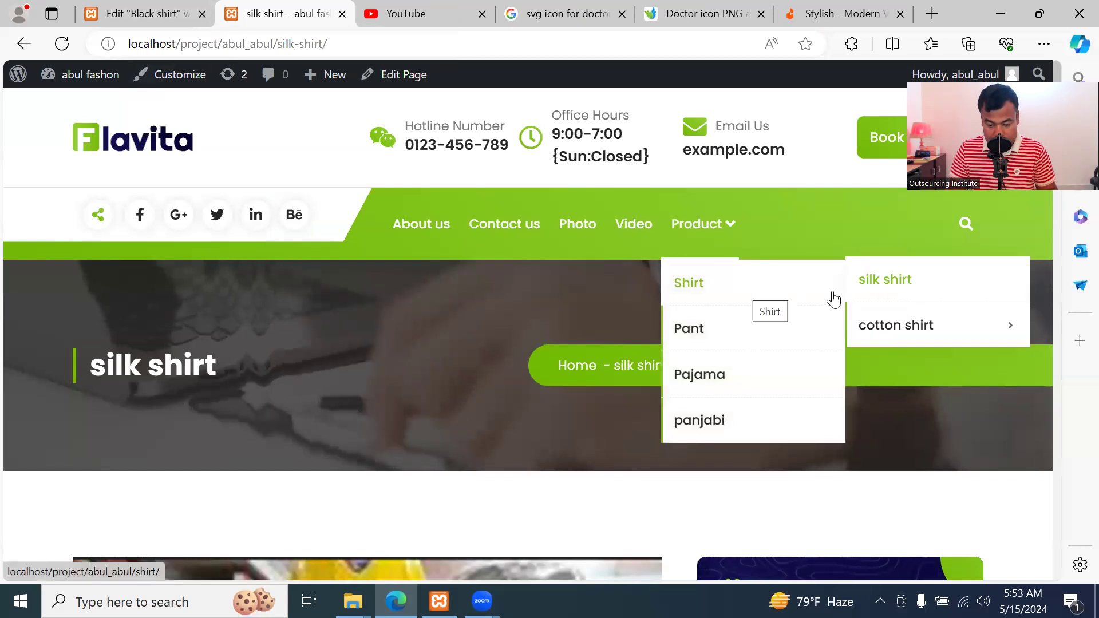
mouse_move(880, 331)
click(732, 369)
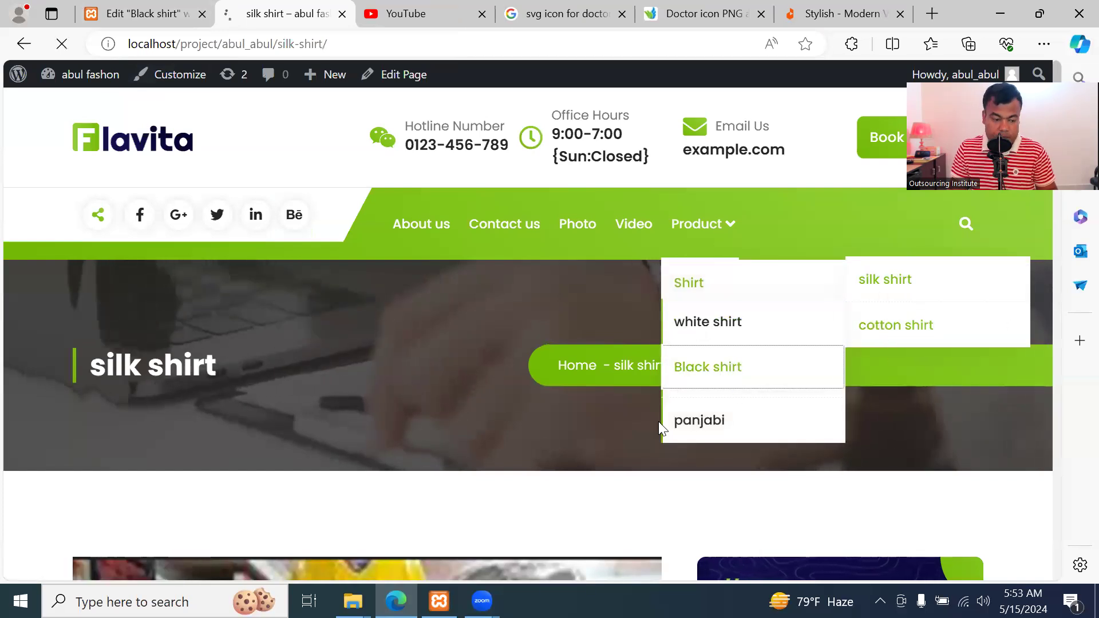
scroll(272, 428, down, 10)
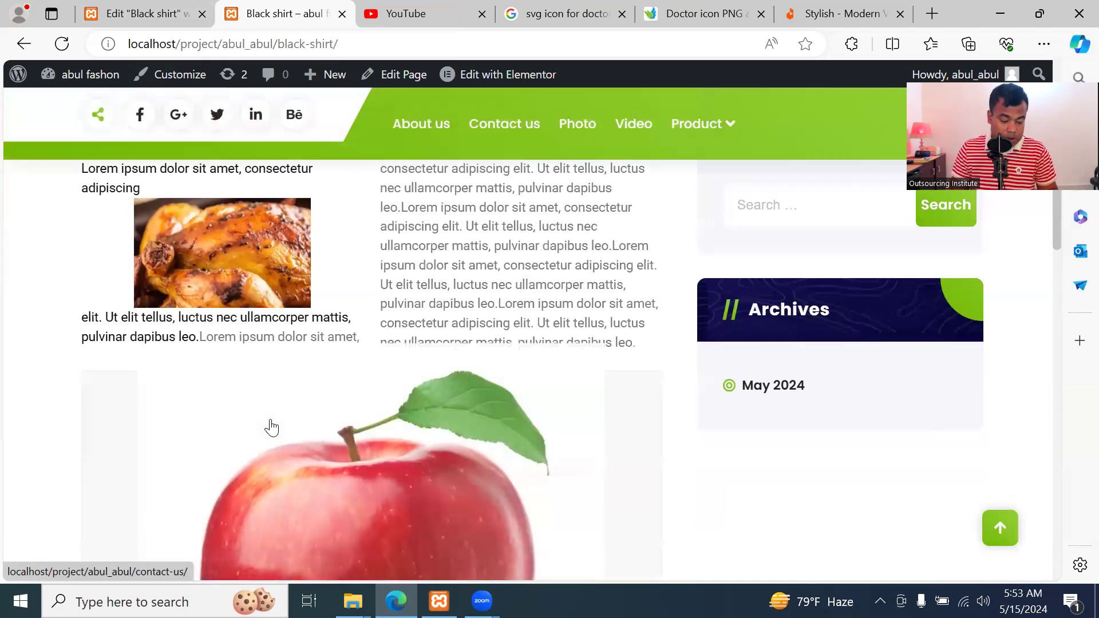
scroll(294, 417, up, 8)
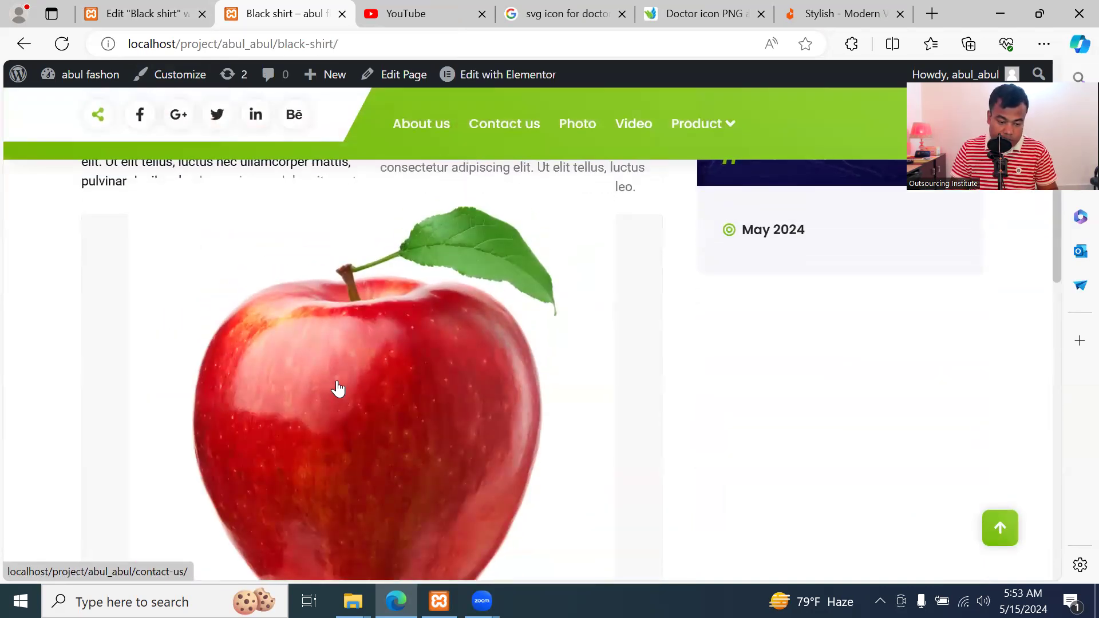
Follow the apple image's link twice to test it, returning to the Black shirt page each time
click(338, 389)
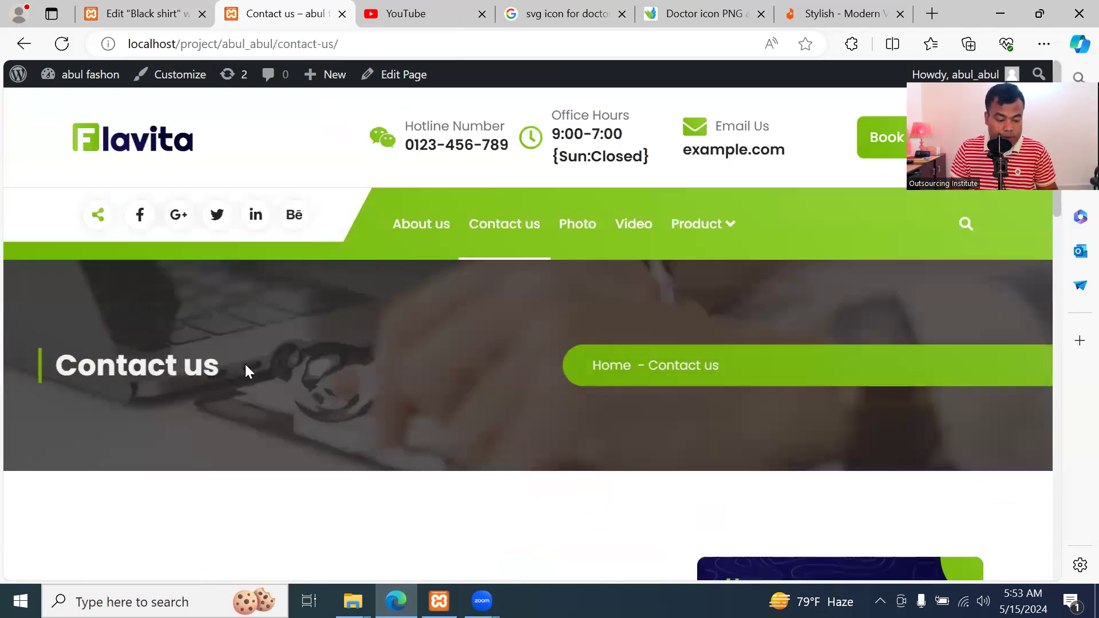
click(23, 44)
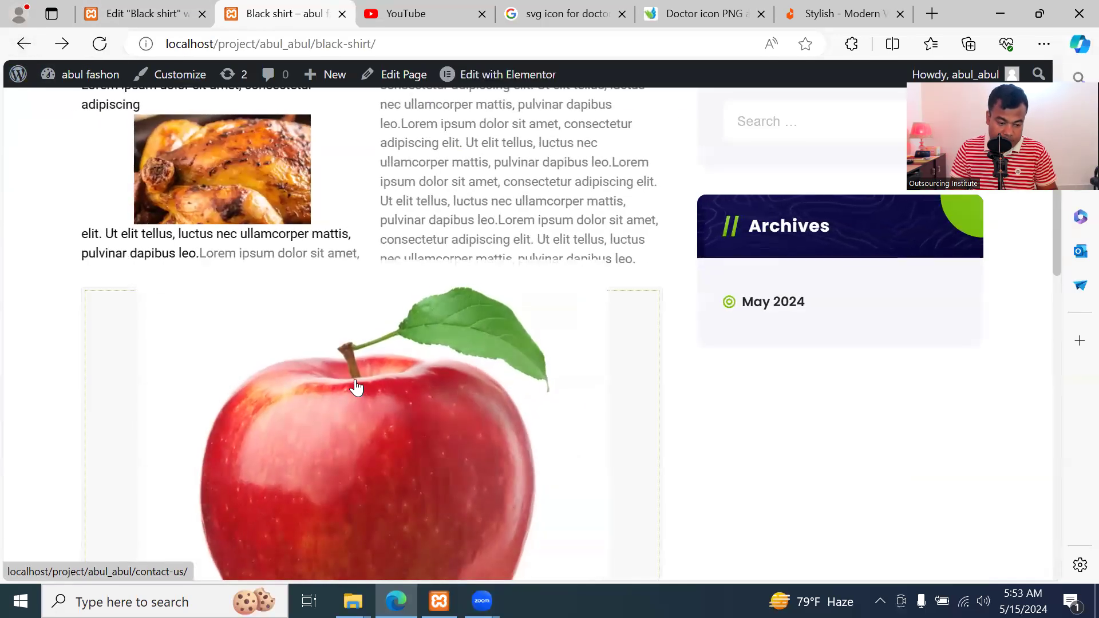
click(355, 387)
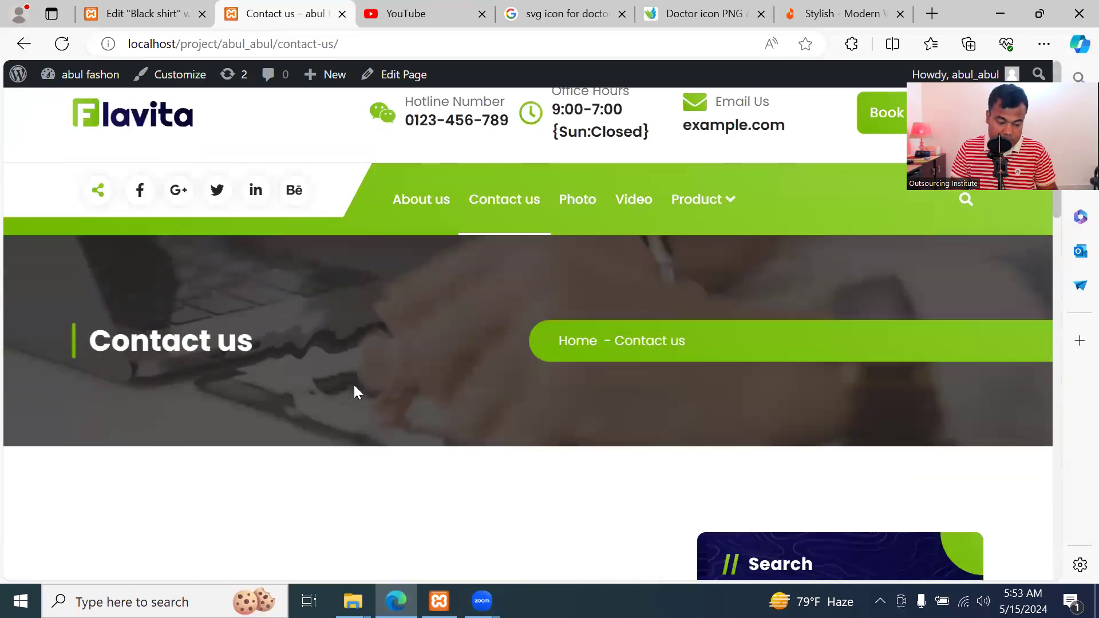
key(alt+Left)
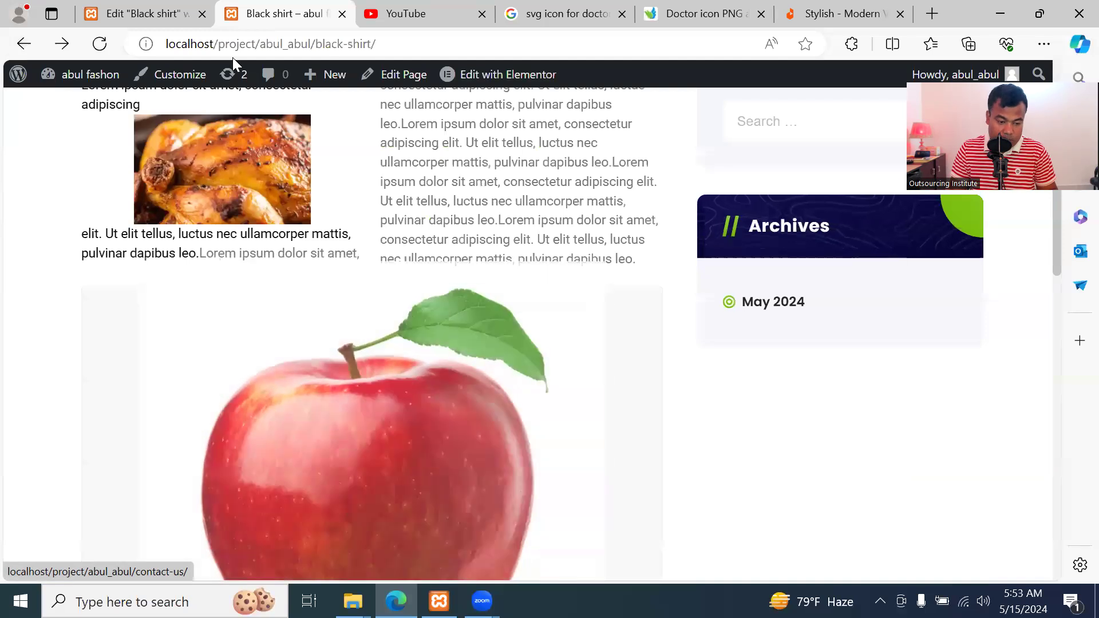
Clear the apple image's custom link address, link the image to its media file and update the page
click(152, 17)
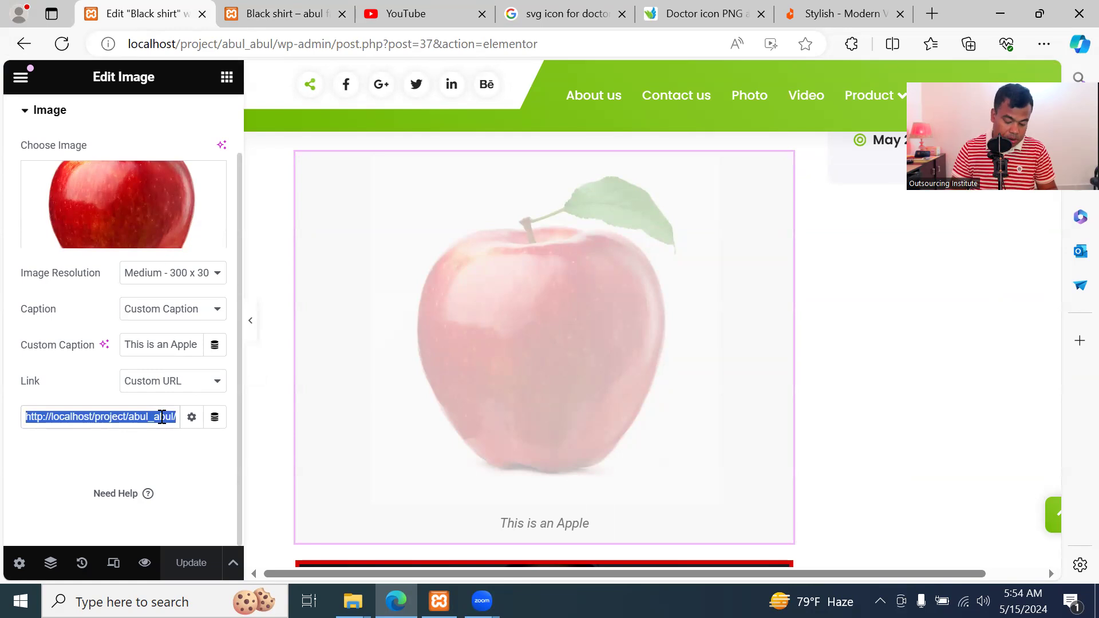
key(BackSpace)
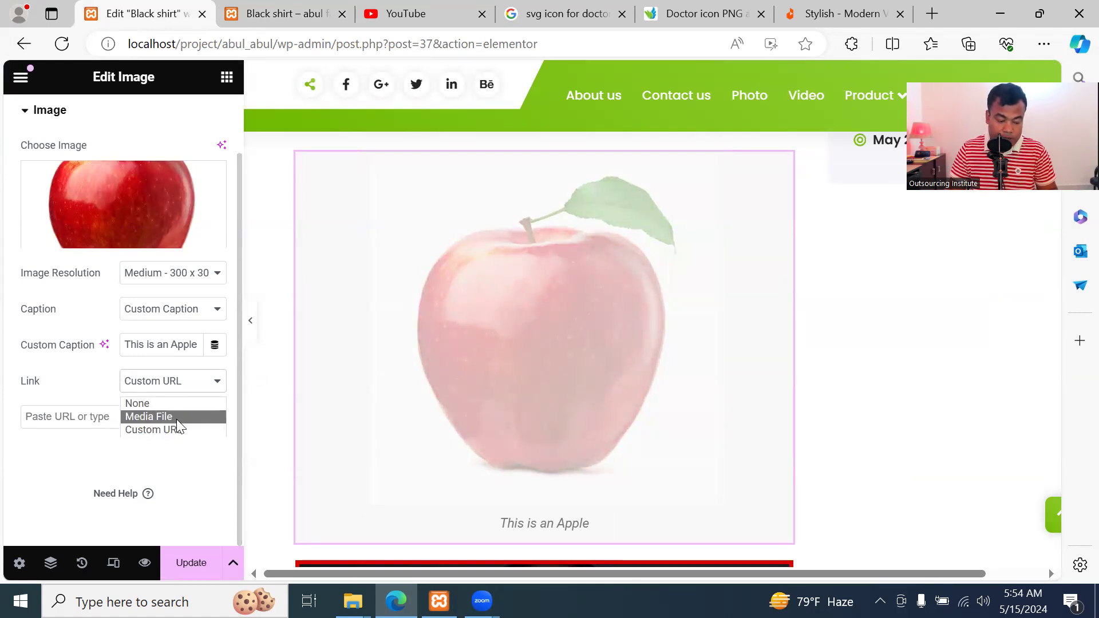
click(177, 417)
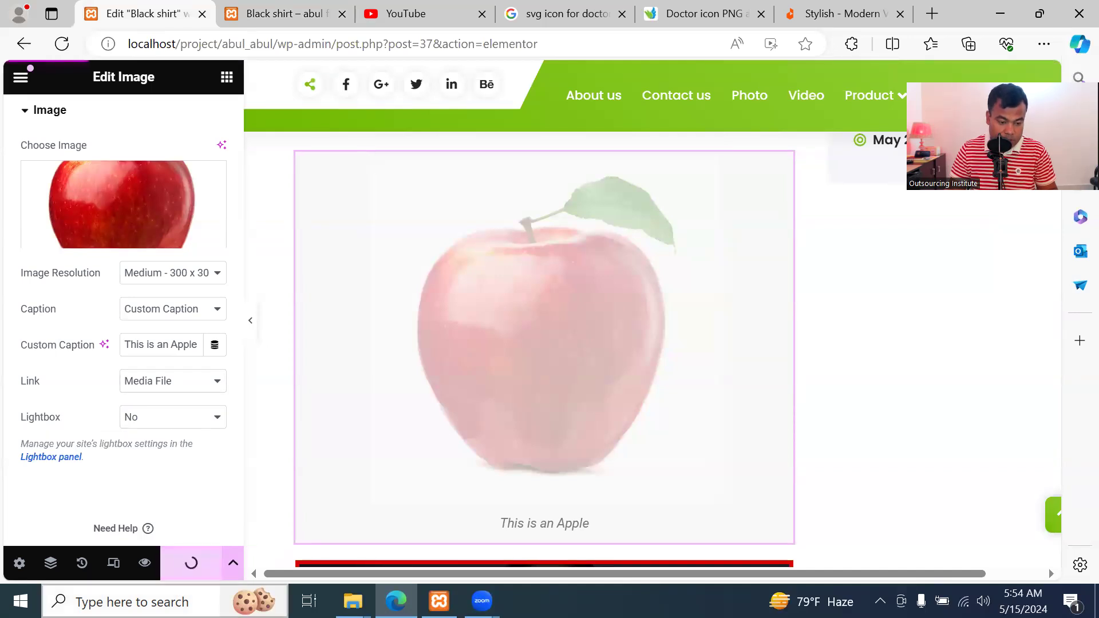
Reload the published Black shirt page, follow the apple image's link and zoom the opened picture in and out
click(258, 13)
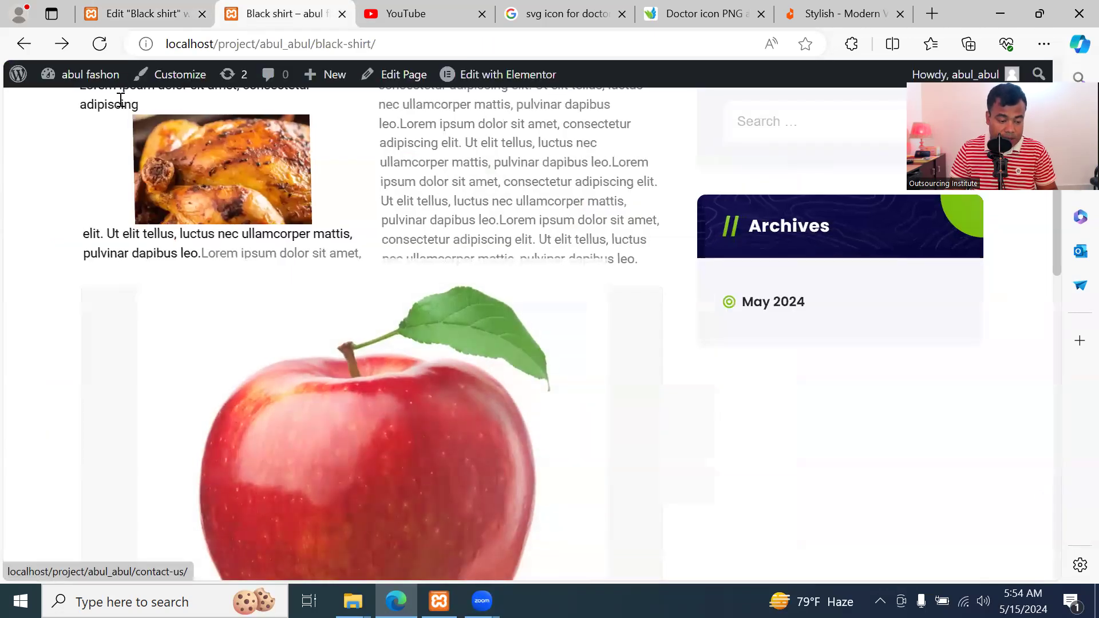
click(101, 48)
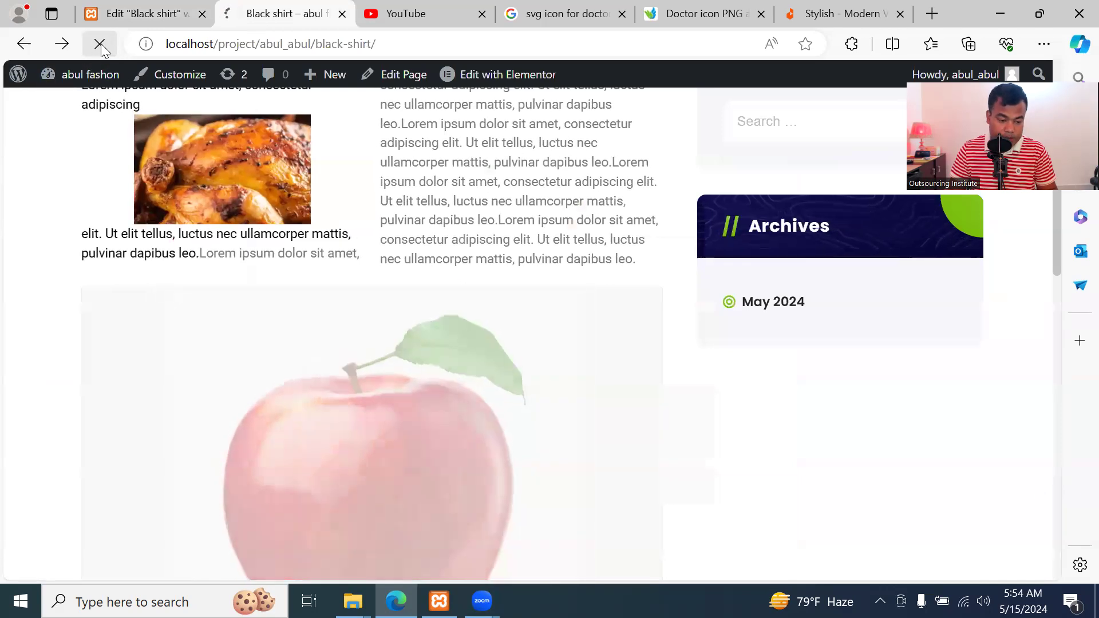
scroll(545, 228, down, 4)
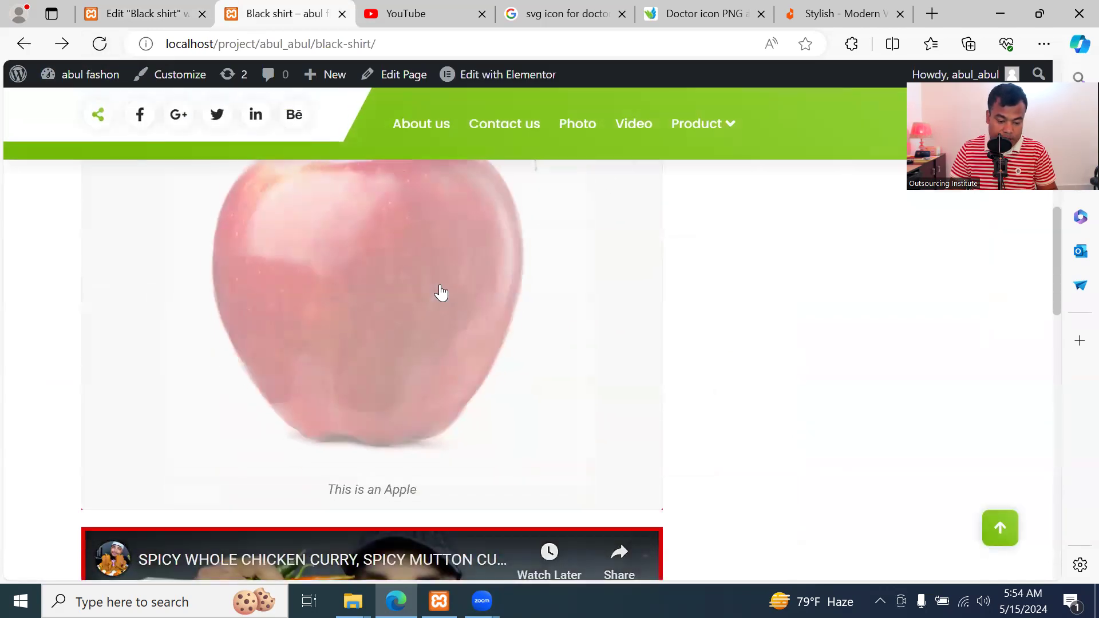
scroll(515, 366, up, 2)
click(359, 383)
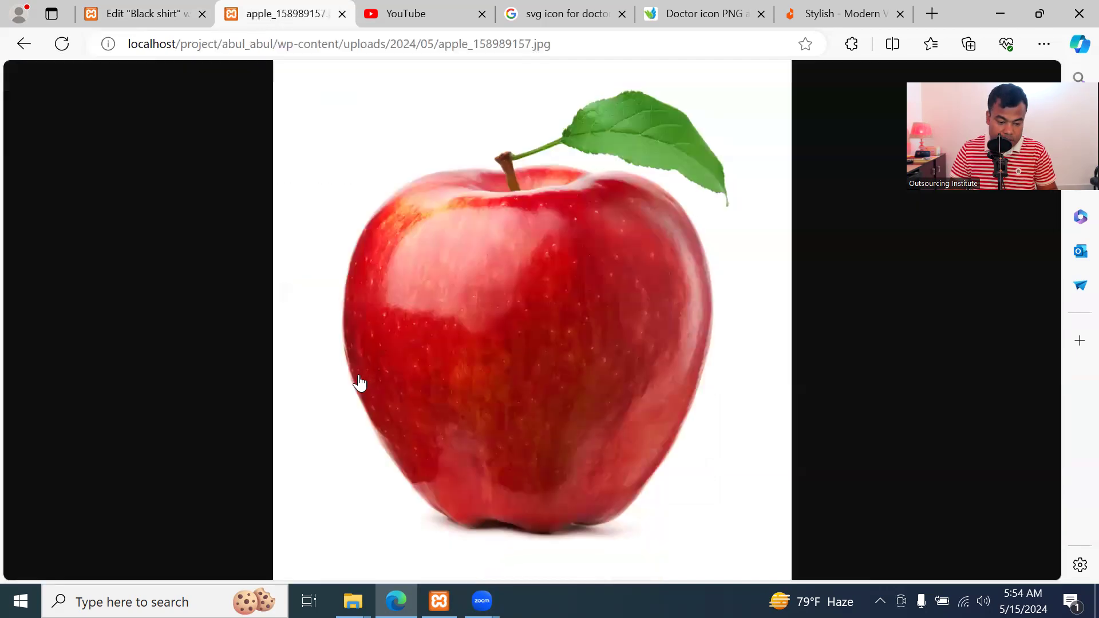
click(622, 329)
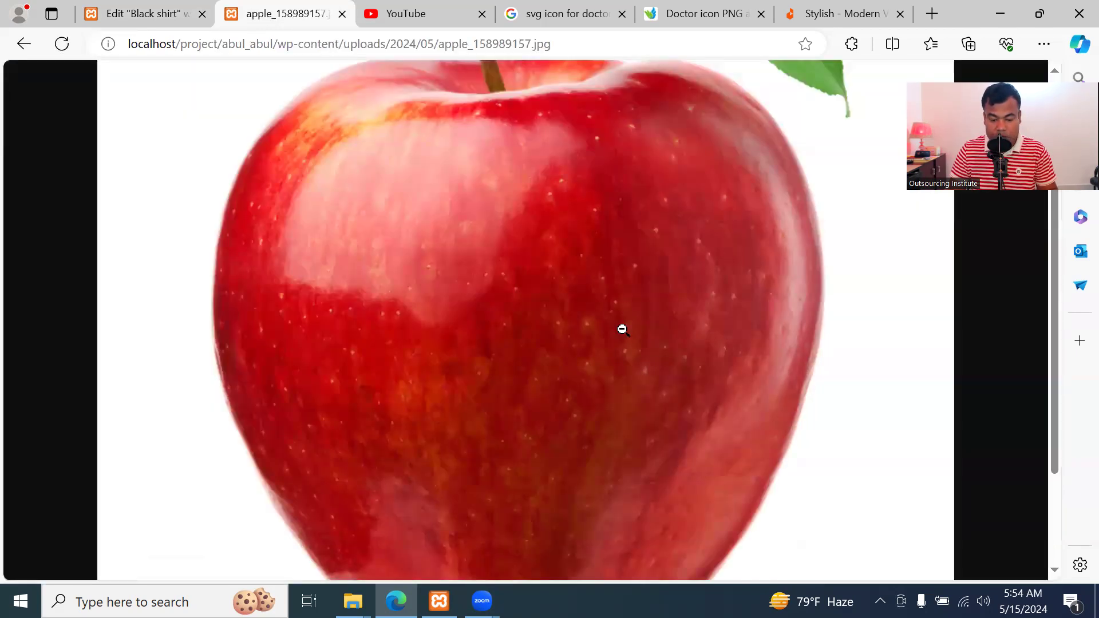
click(622, 330)
click(622, 330)
click(622, 330)
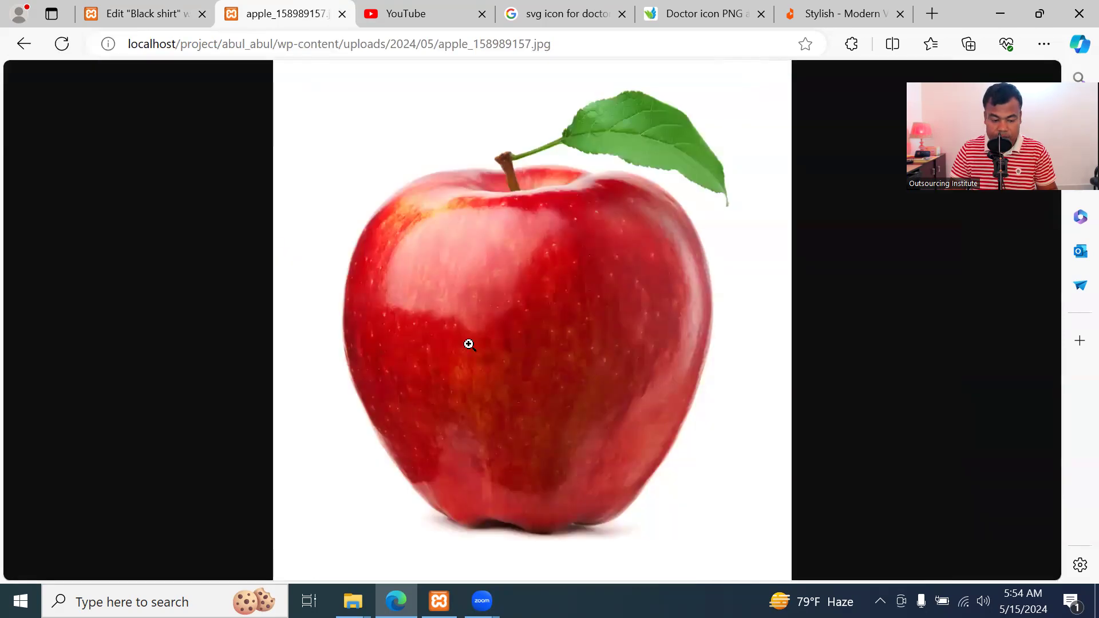
Set the apple image's link to None, update the page, and check the image on the reloaded published page
click(134, 8)
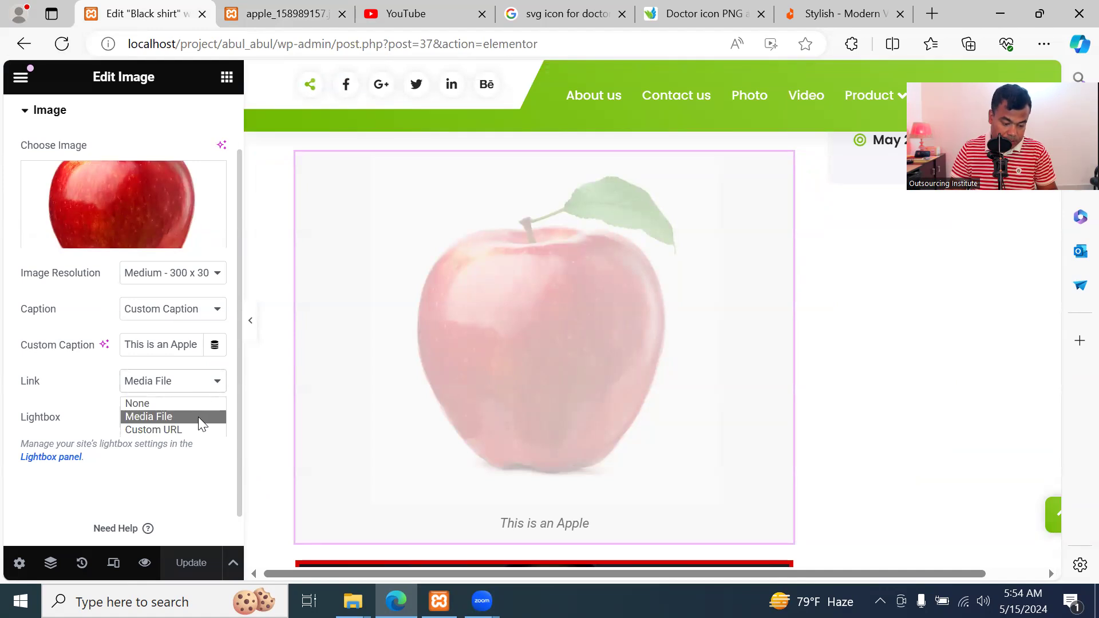
click(192, 403)
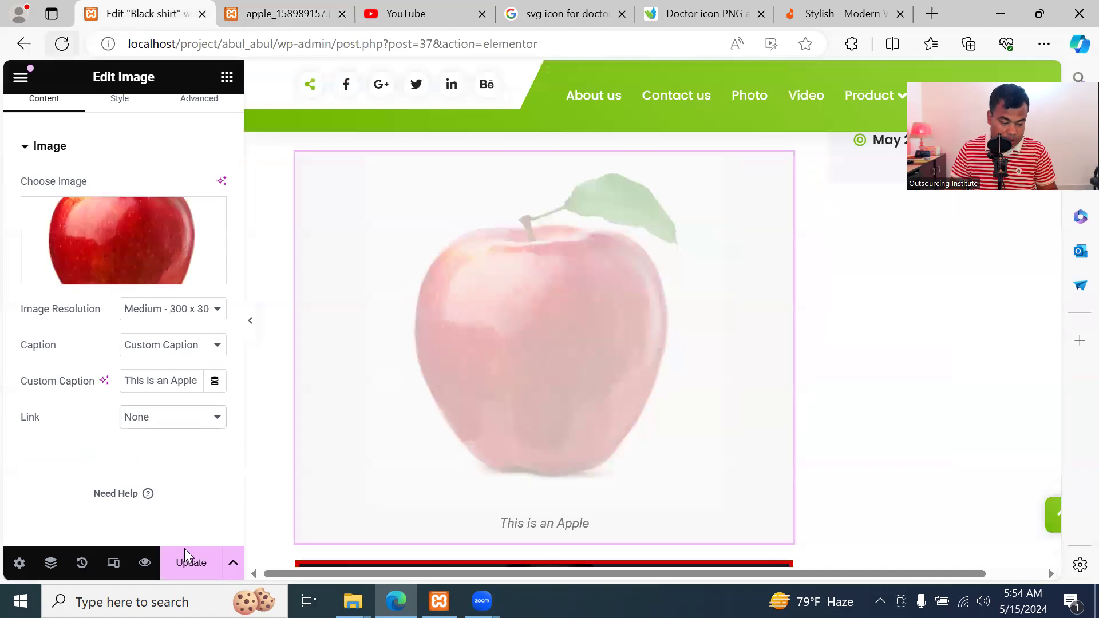
click(354, 18)
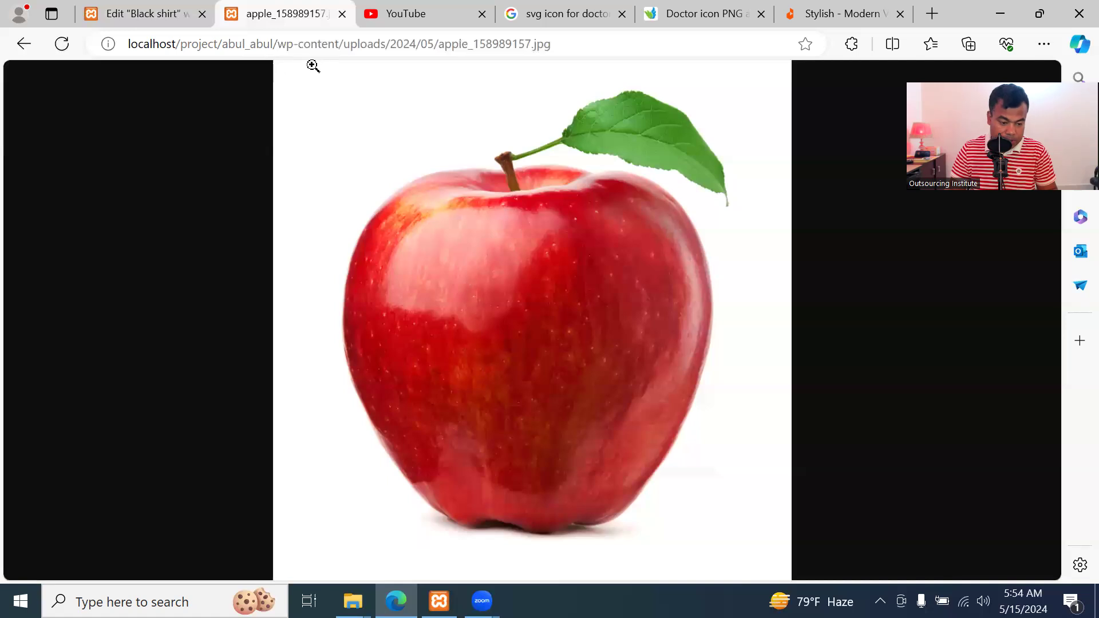
click(23, 44)
click(98, 46)
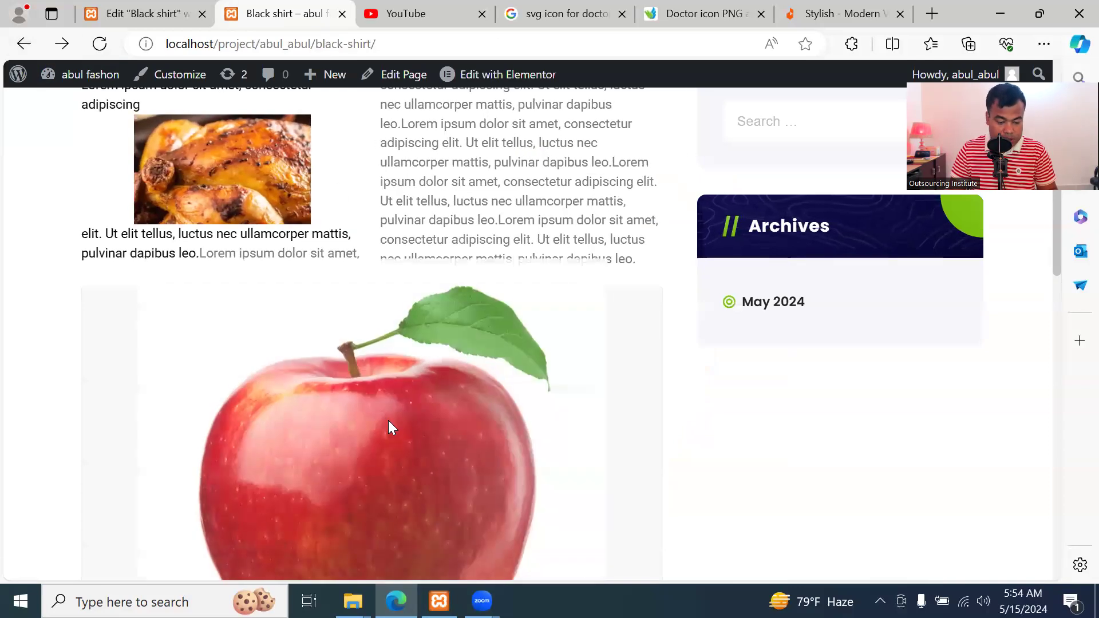
scroll(421, 268, down, 4)
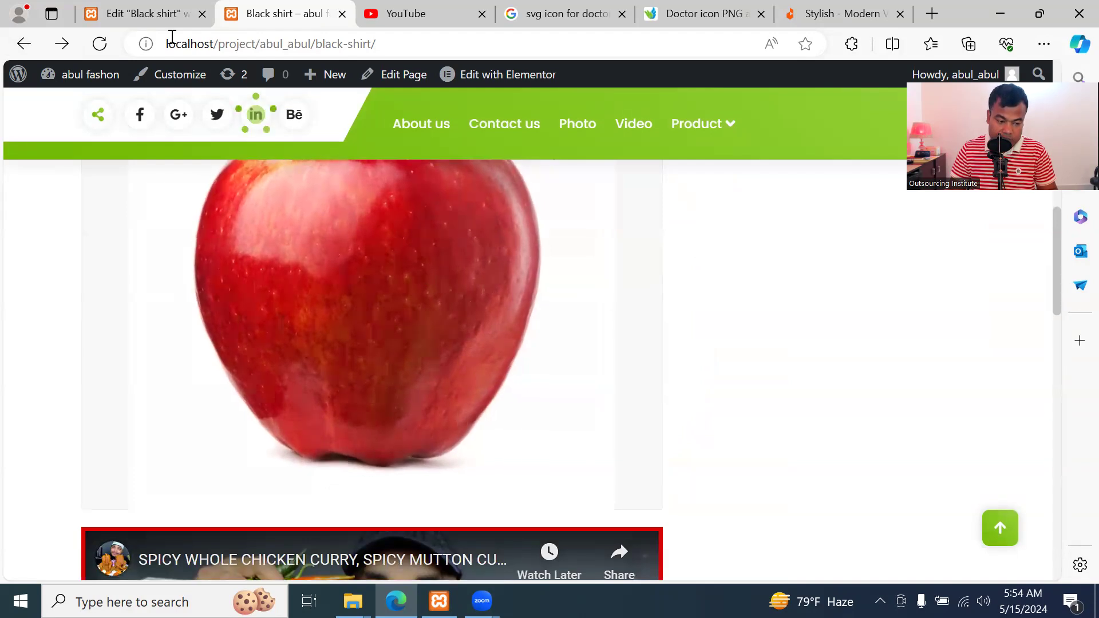
Link the apple image to its media file again, update the page, and test the link on the published page
click(146, 12)
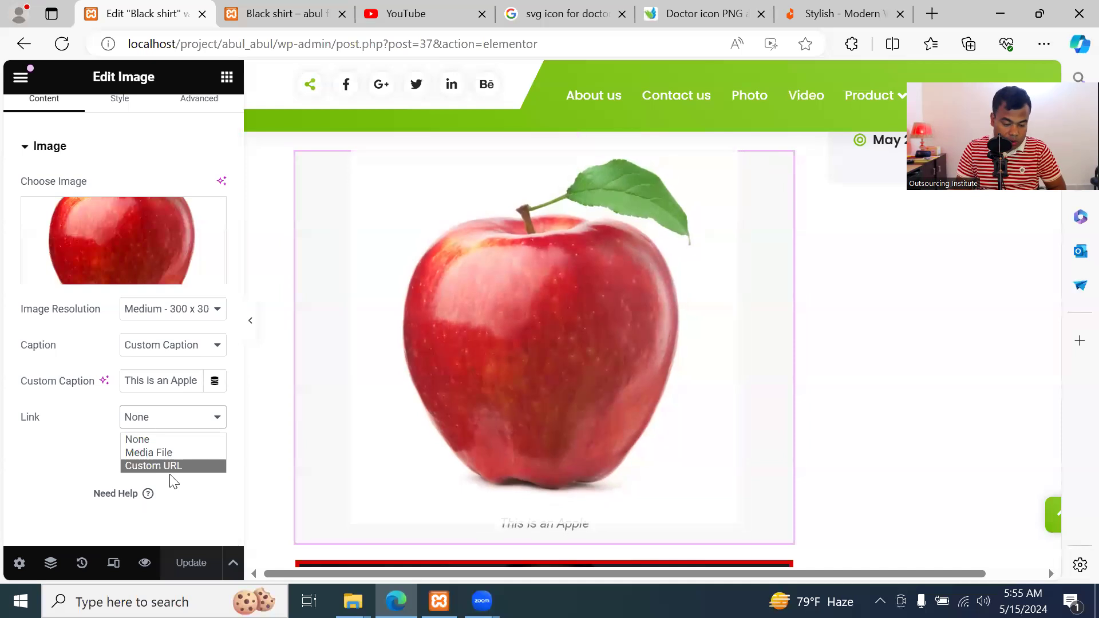
click(169, 452)
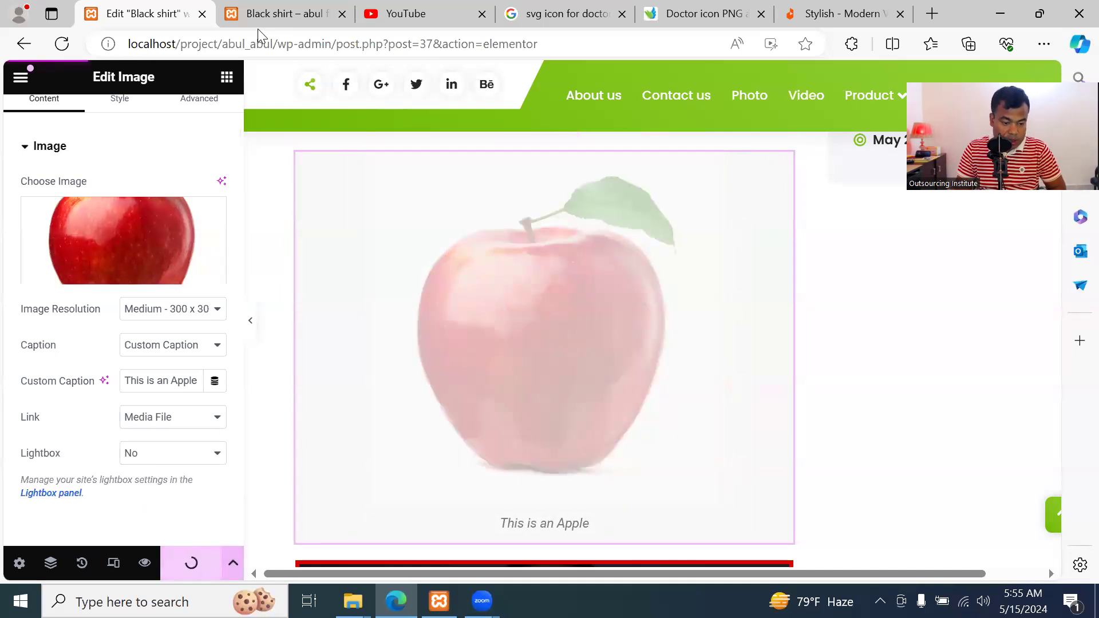
click(261, 16)
click(101, 44)
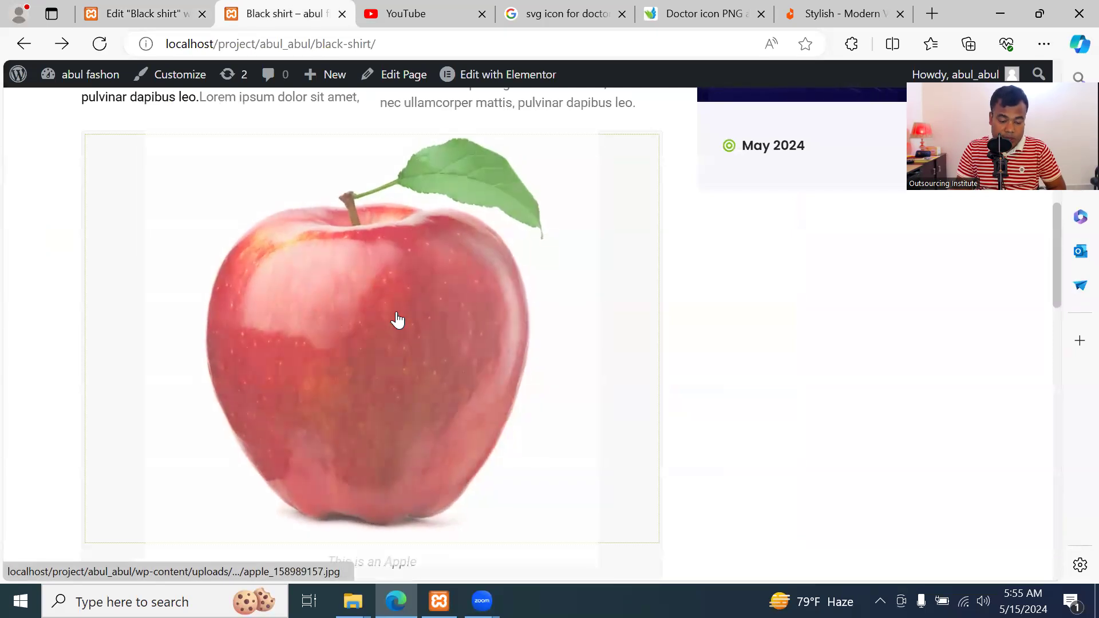
click(398, 319)
click(24, 43)
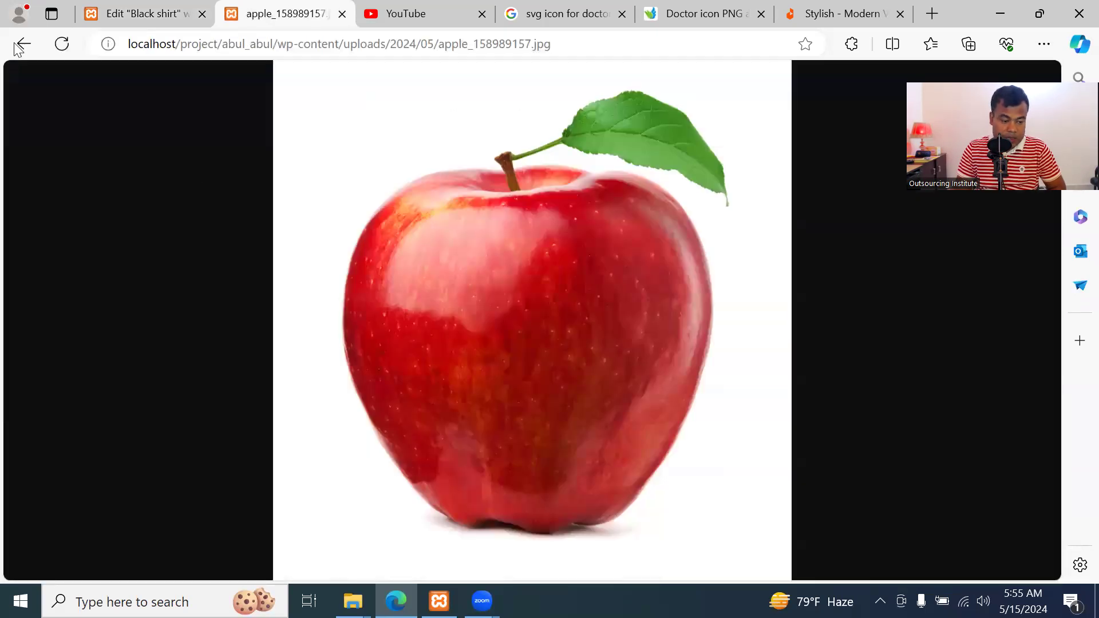
Return to editing the Black shirt page, go to its lower end and show the widget list
click(139, 13)
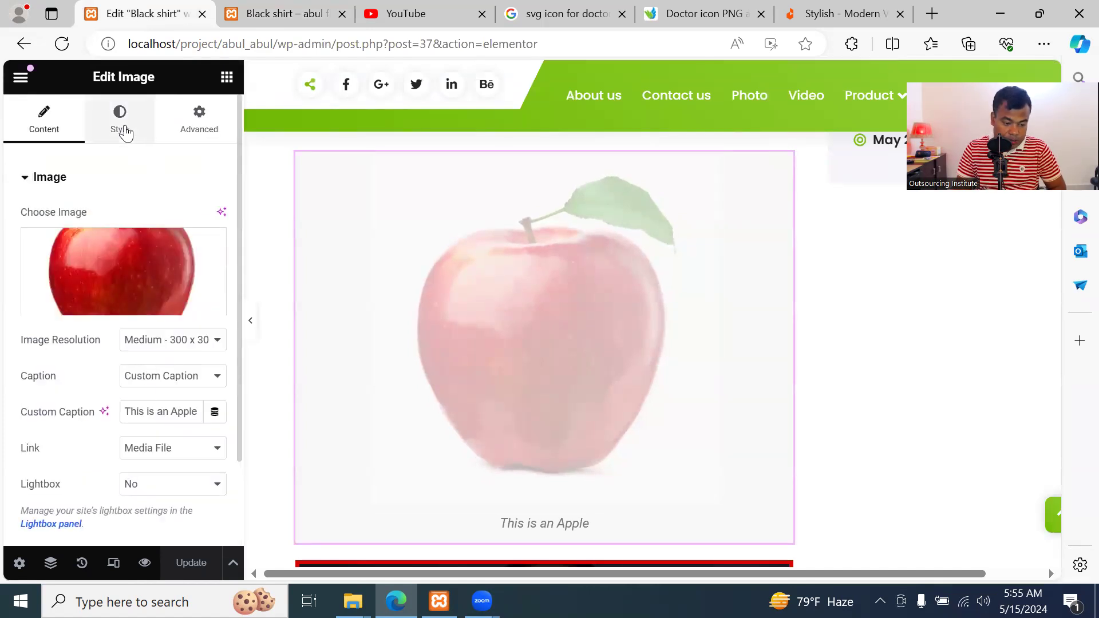
scroll(510, 321, down, 5)
scroll(508, 326, down, 7)
scroll(510, 326, up, 3)
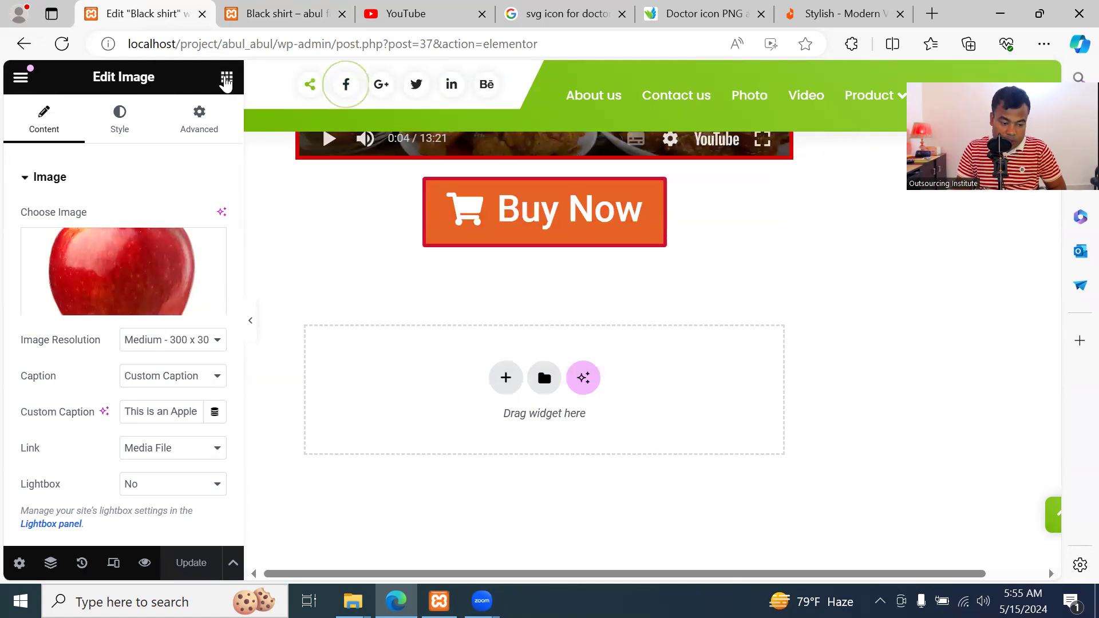
click(226, 78)
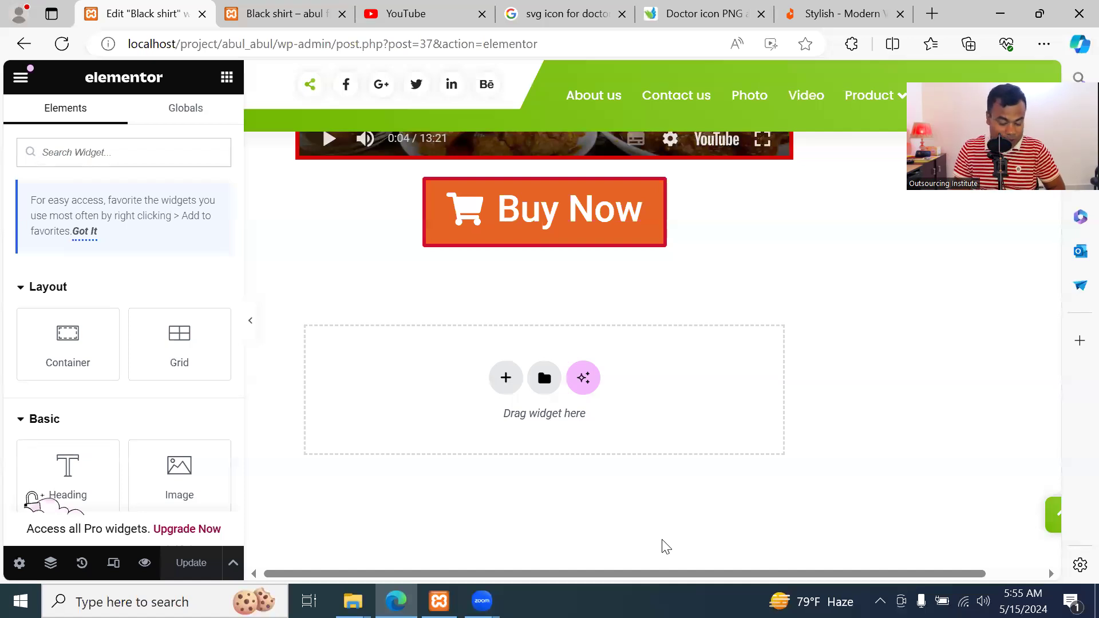
key(alt+Tab)
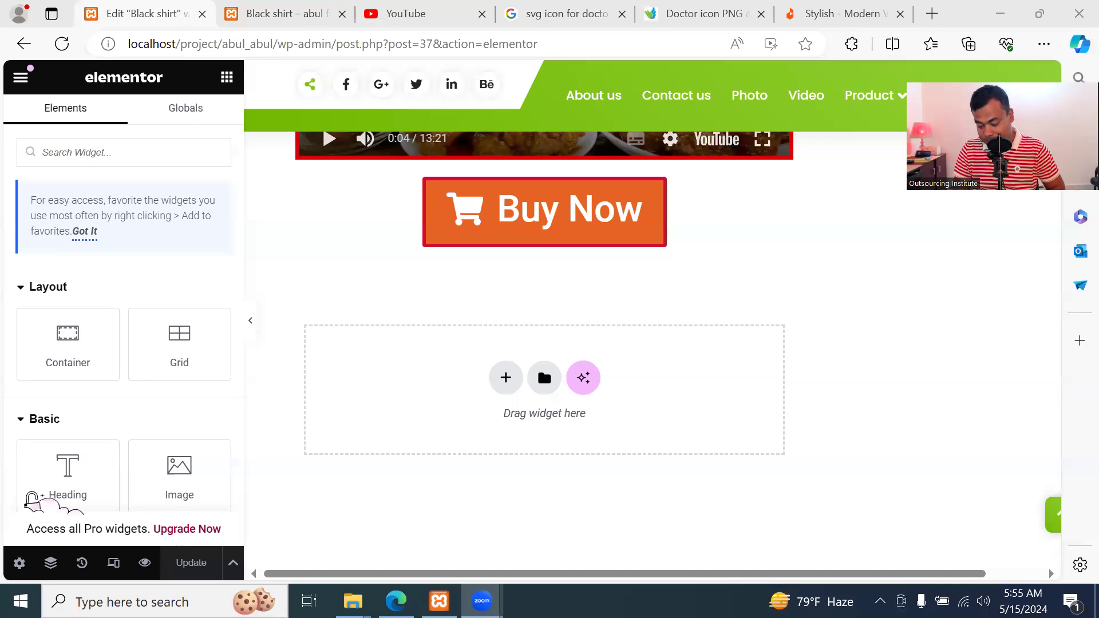
click(1023, 601)
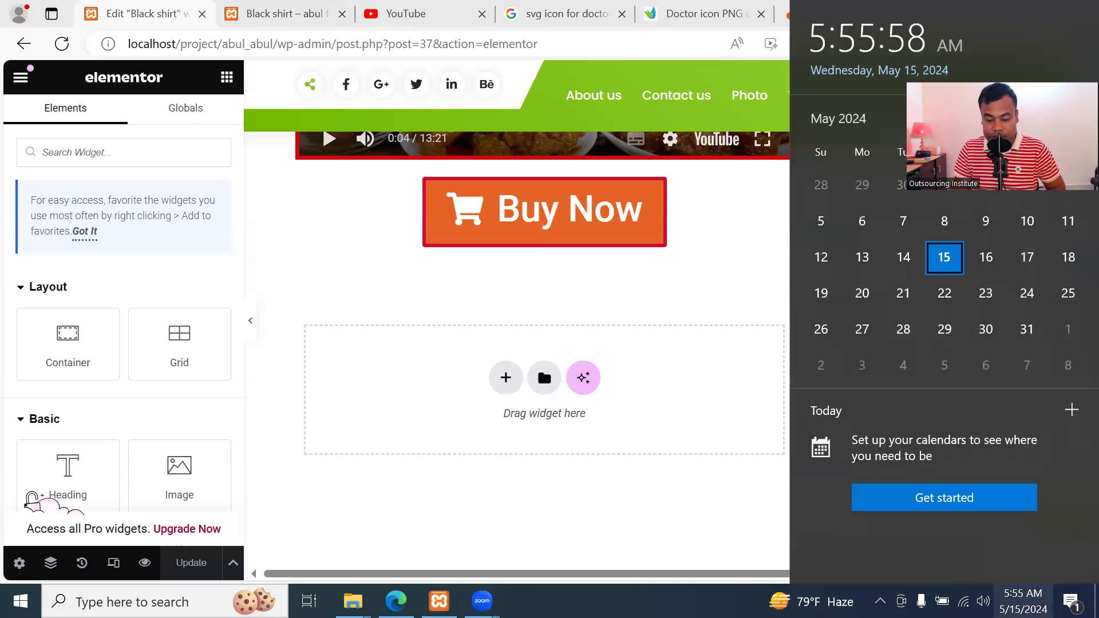
click(542, 295)
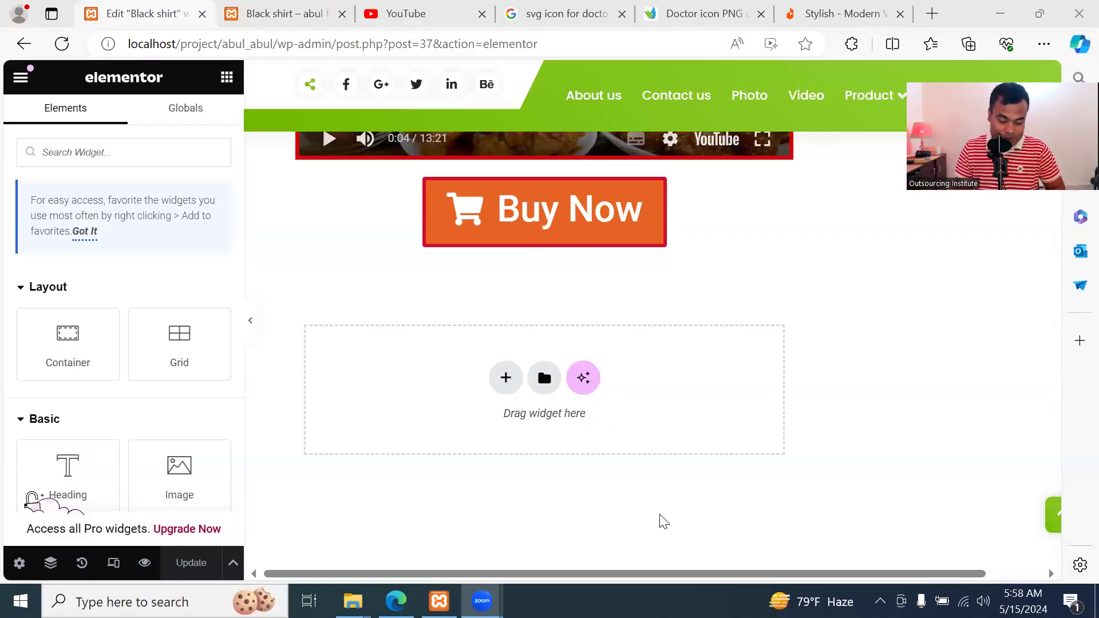
click(745, 282)
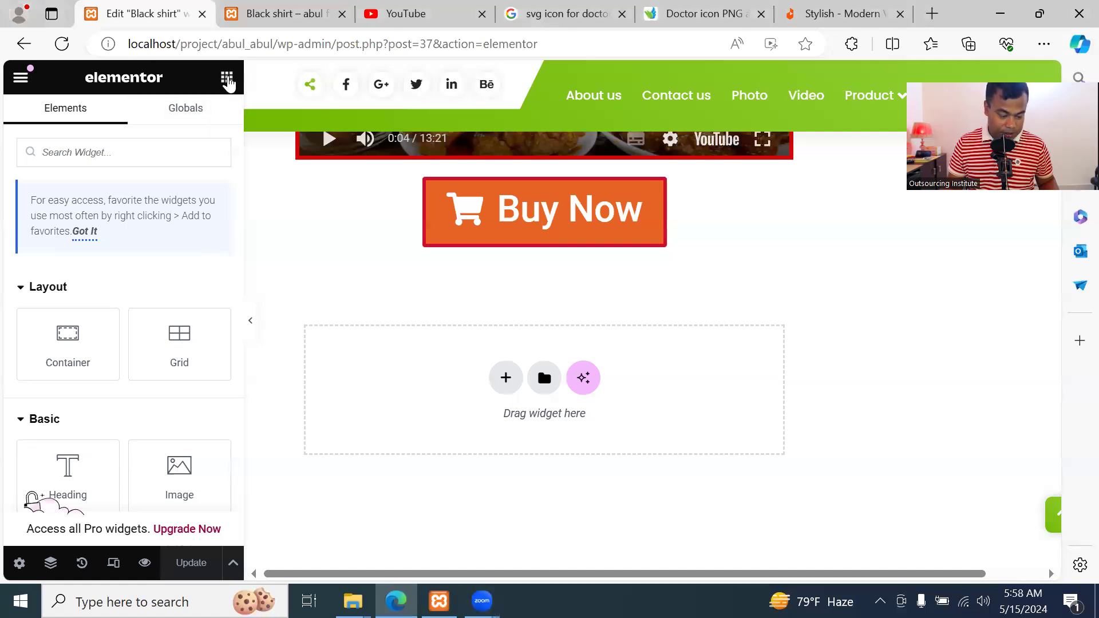
Add a Spacer widget between the video and the Buy Now button and set its space to 34 px
scroll(154, 360, down, 5)
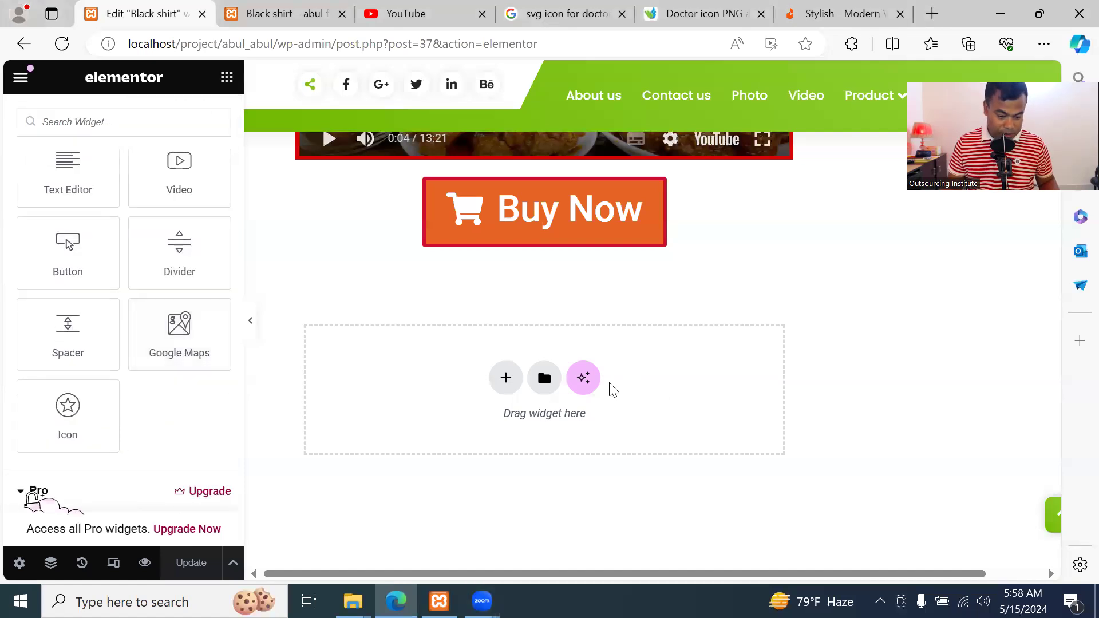
scroll(192, 265, up, 2)
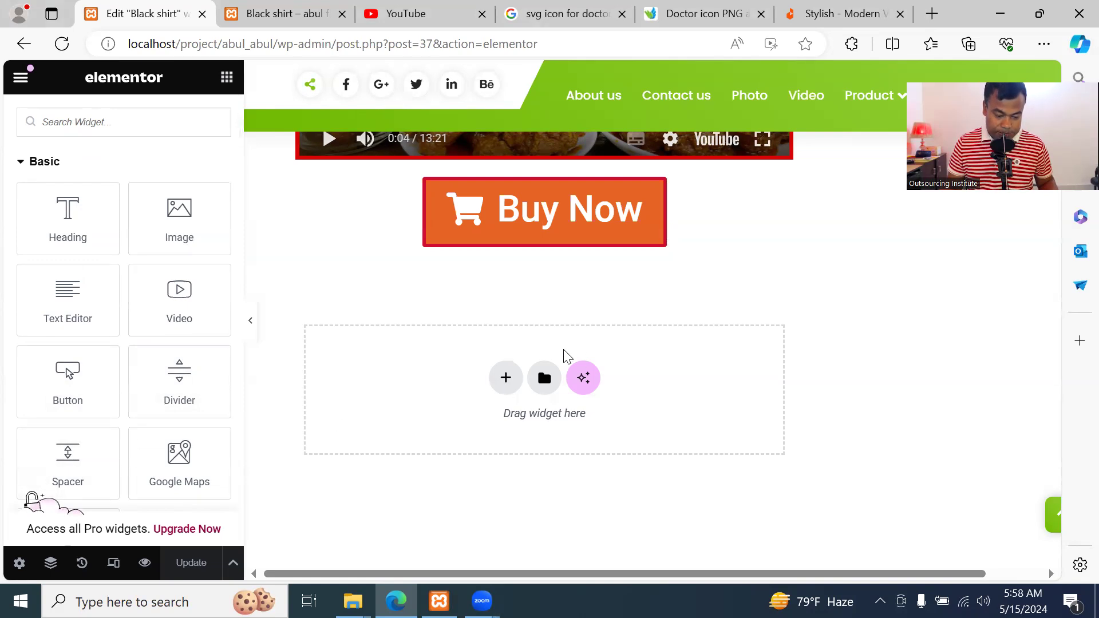
scroll(564, 355, up, 3)
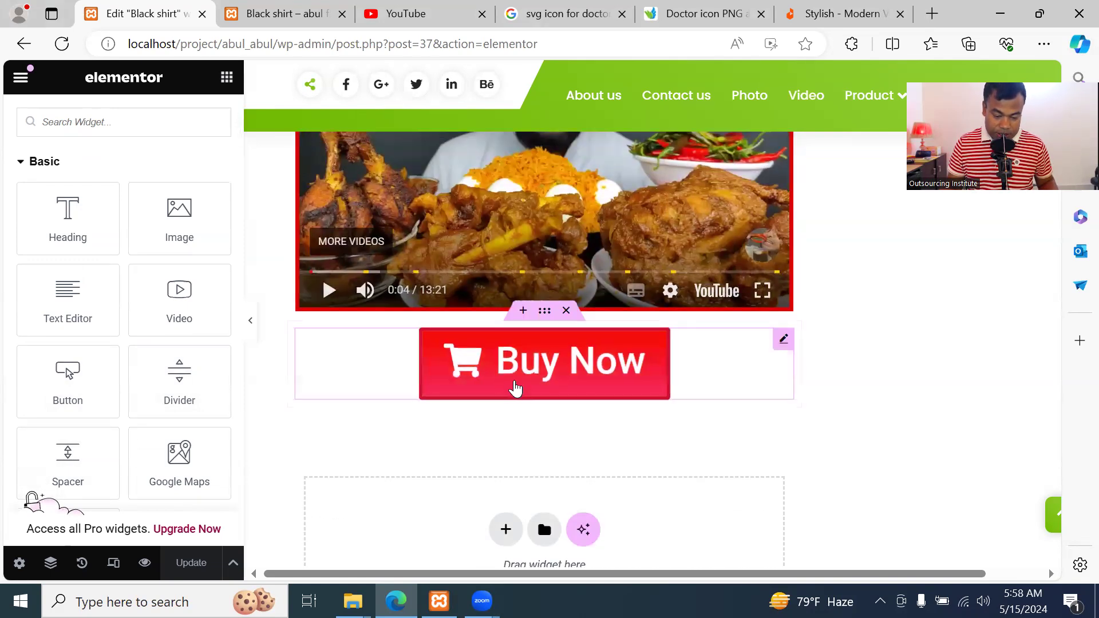
drag(68, 464, 497, 335)
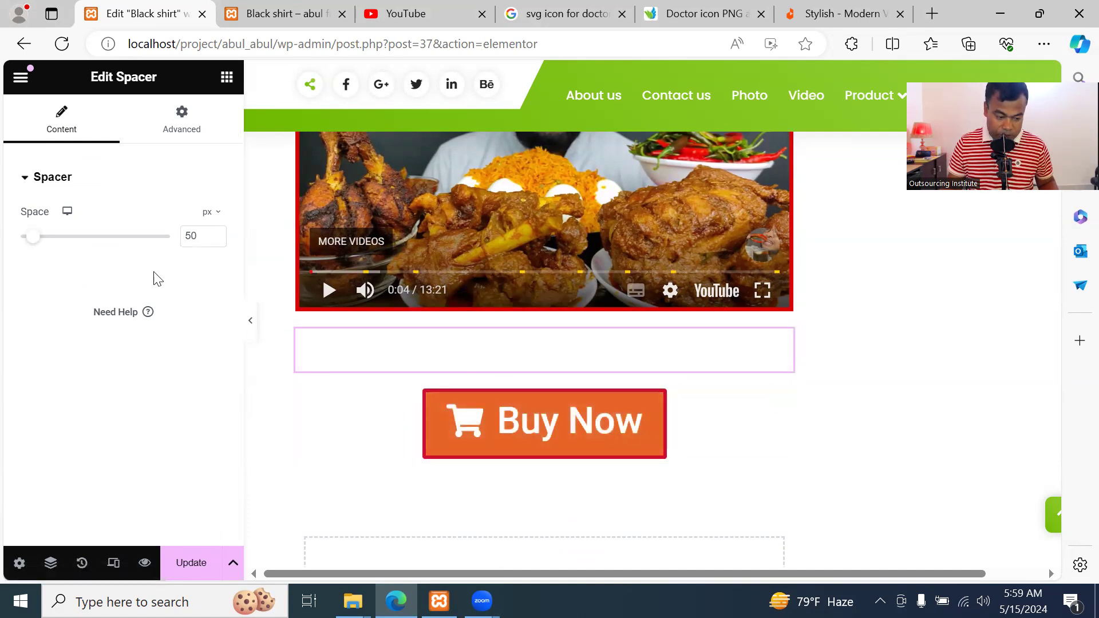
mouse_move(41, 245)
mouse_down()
mouse_move(84, 244)
mouse_move(18, 248)
mouse_move(41, 244)
mouse_move(26, 246)
mouse_up()
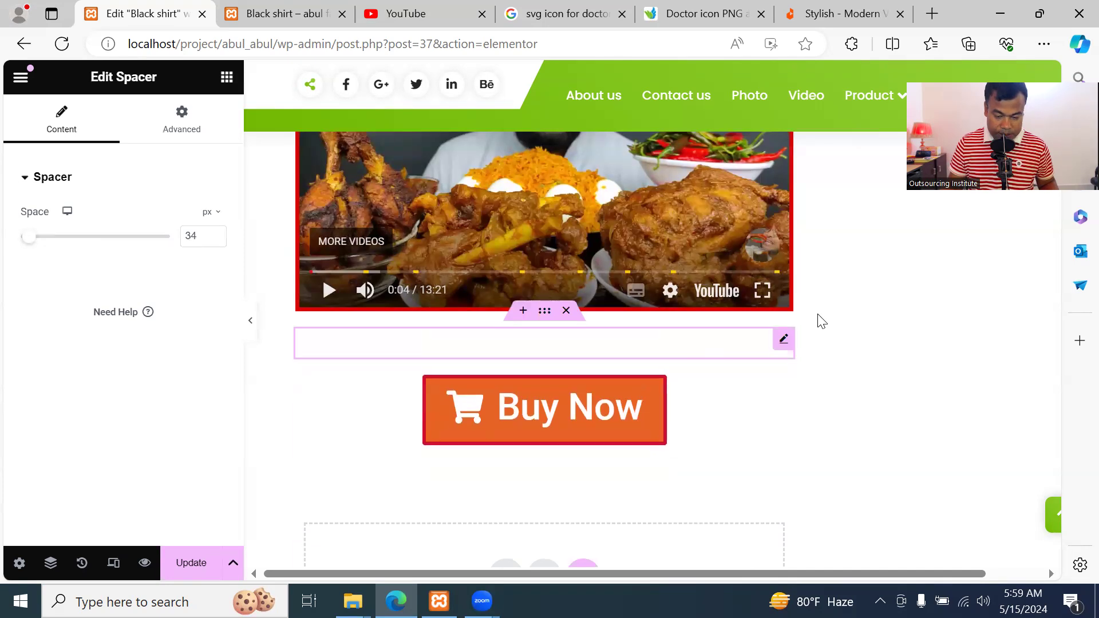
Add a Spacer widget between the two-column text and the apple image and set its space to 43 px
click(834, 334)
scroll(833, 344, up, 5)
scroll(829, 332, up, 2)
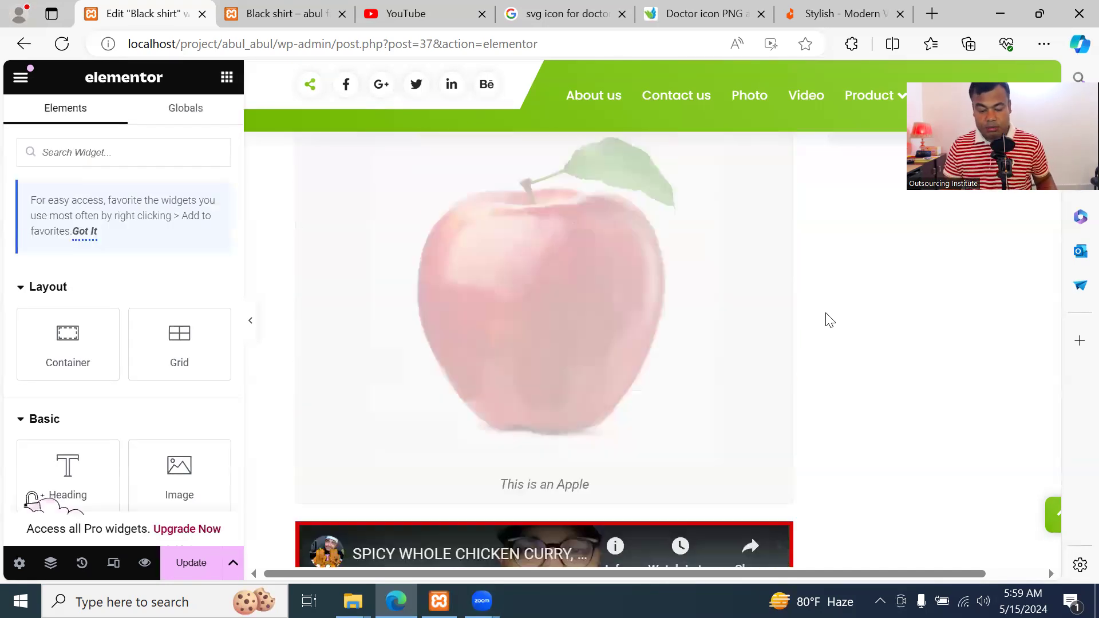
scroll(600, 335, down, 2)
scroll(601, 335, up, 6)
scroll(599, 331, up, 1)
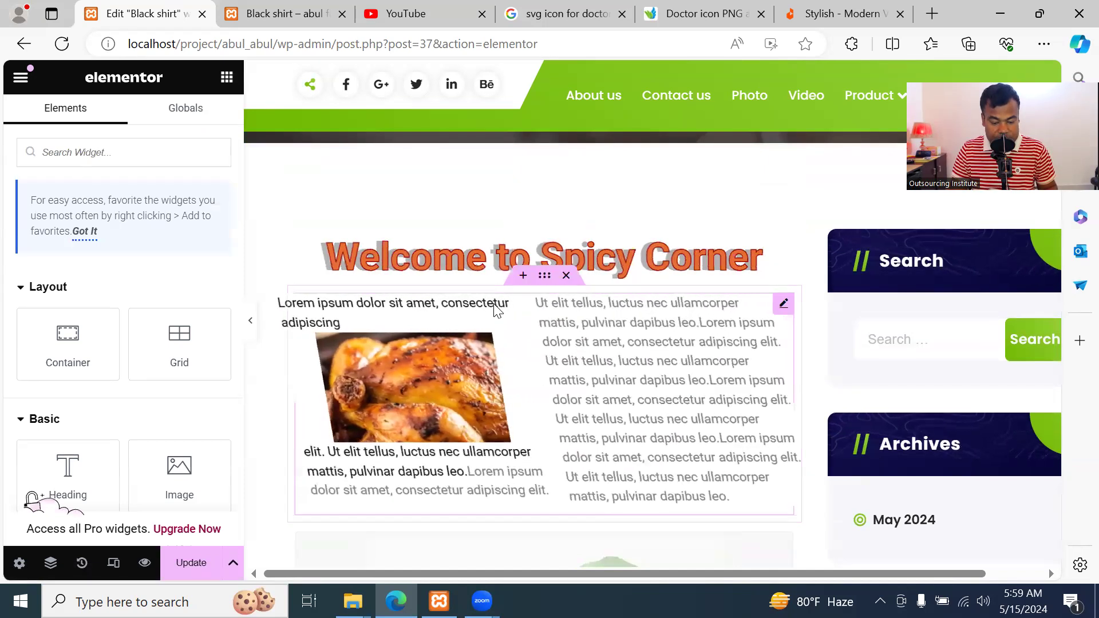
scroll(468, 301, down, 3)
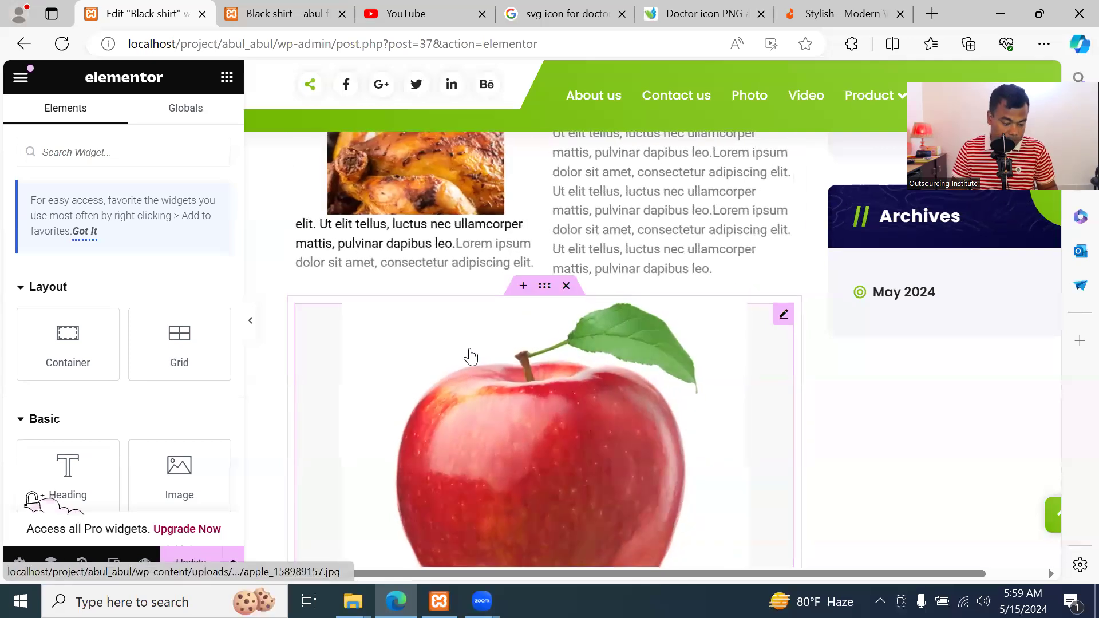
scroll(153, 408, down, 2)
scroll(153, 408, down, 2)
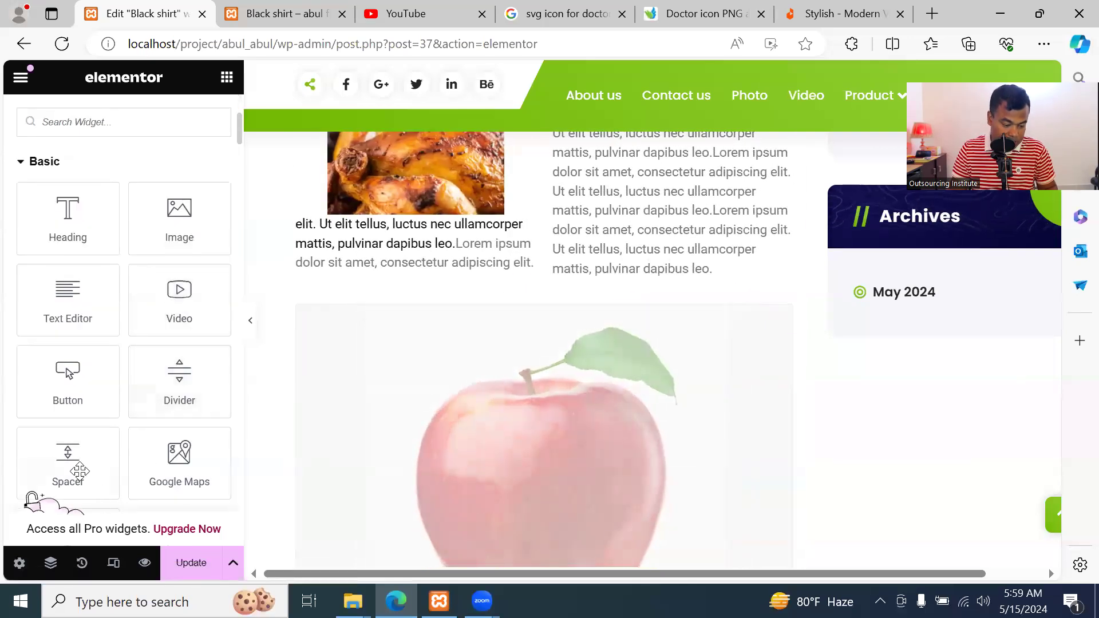
drag(66, 465, 544, 324)
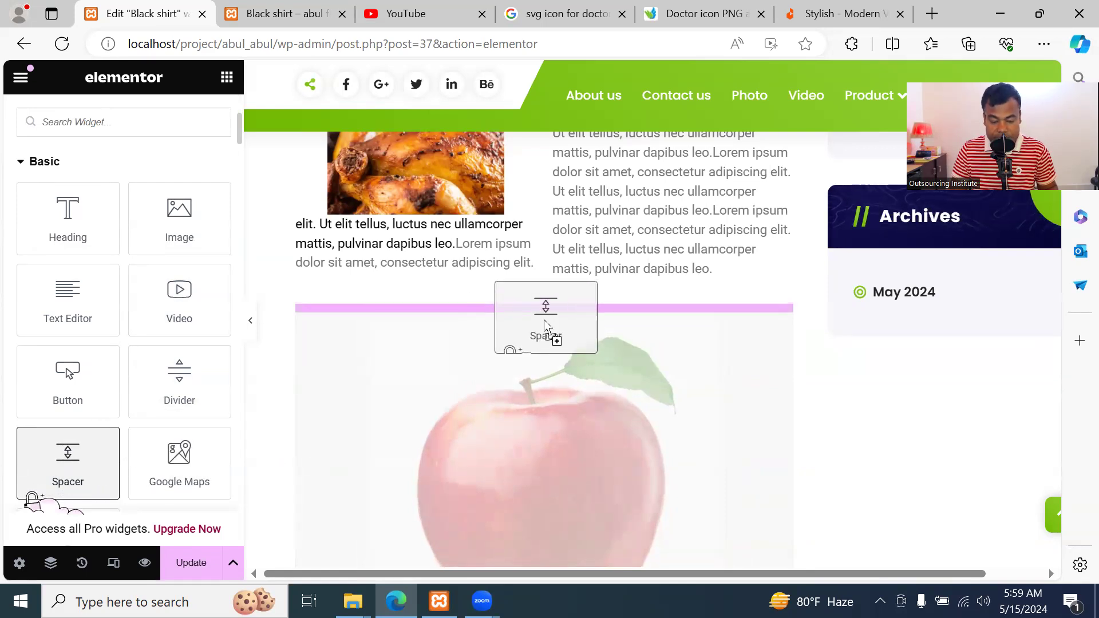
drag(545, 324, 548, 327)
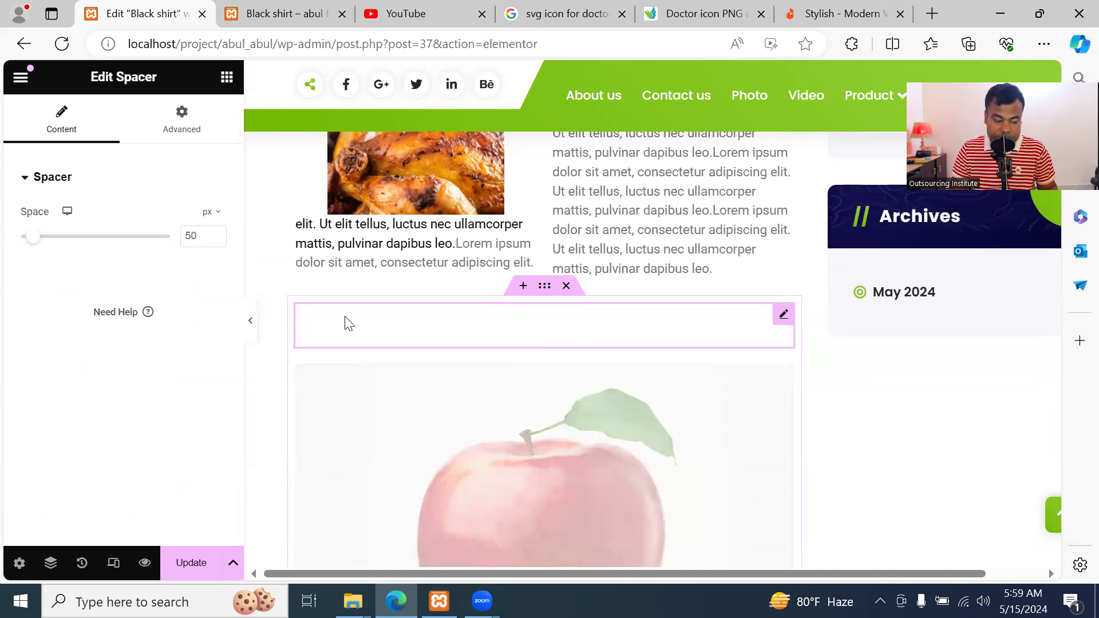
drag(35, 243, 34, 242)
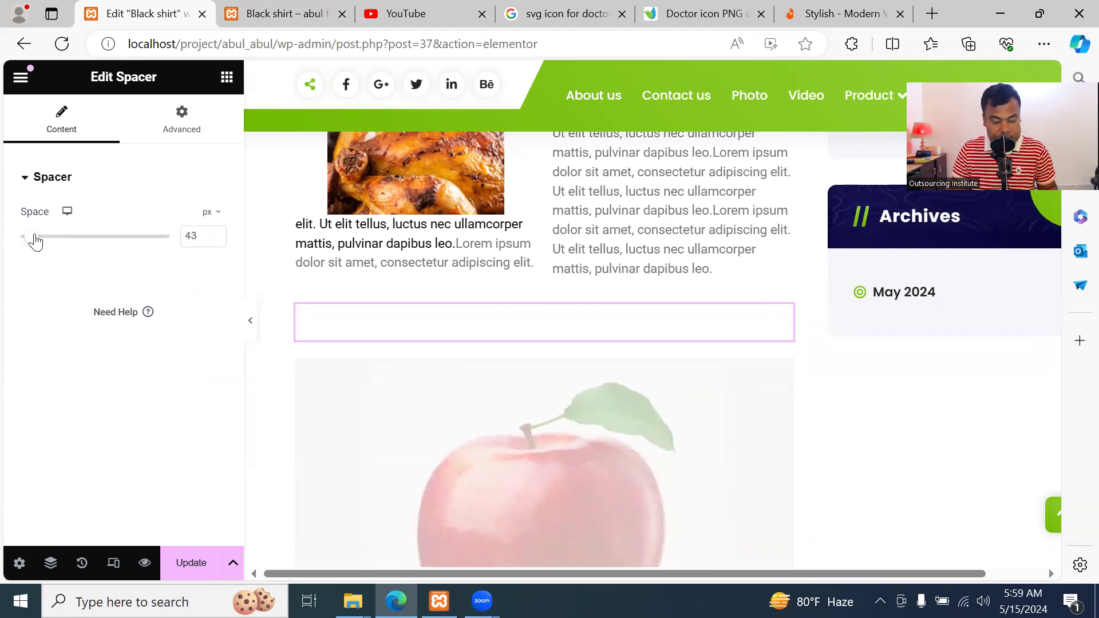
Add a Divider widget between the apple image's caption and the video
click(226, 82)
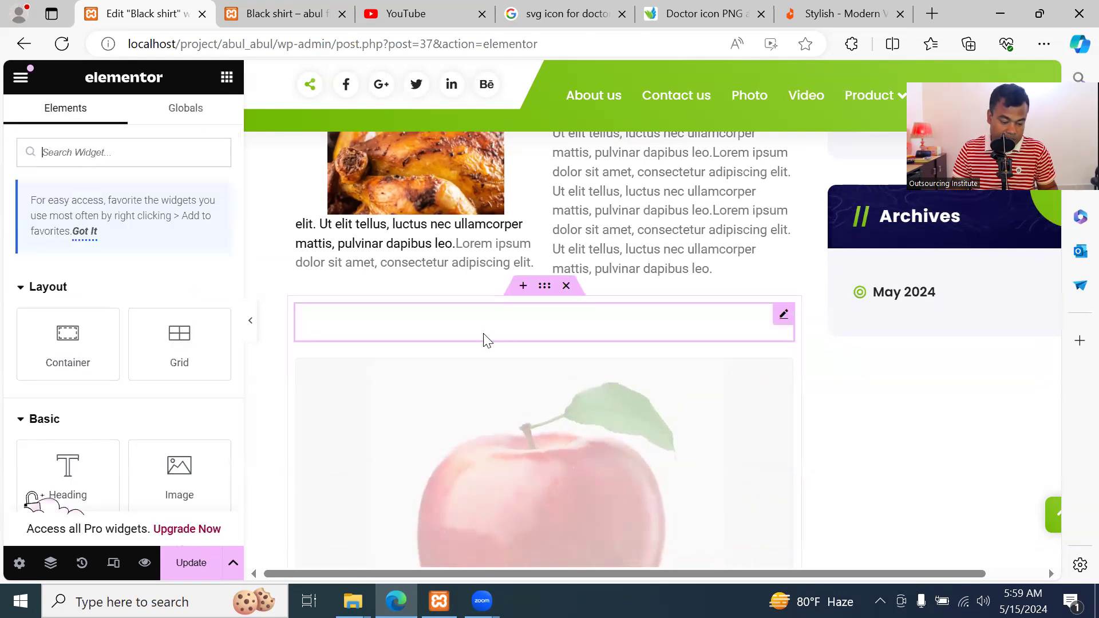
scroll(285, 376, down, 3)
scroll(184, 373, down, 8)
scroll(179, 363, up, 2)
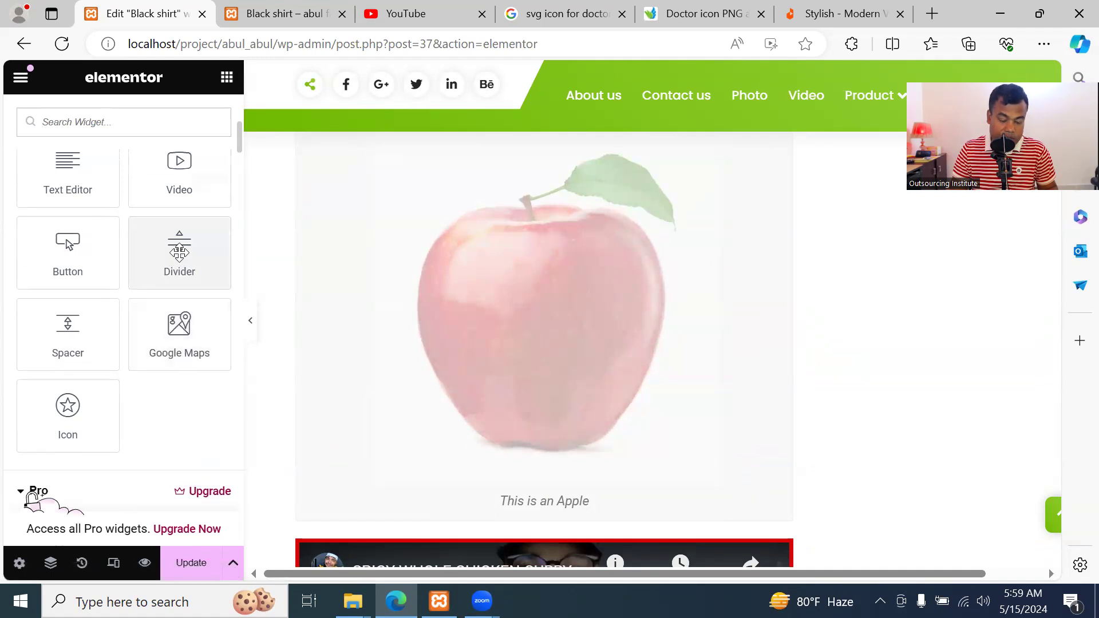
scroll(664, 321, up, 10)
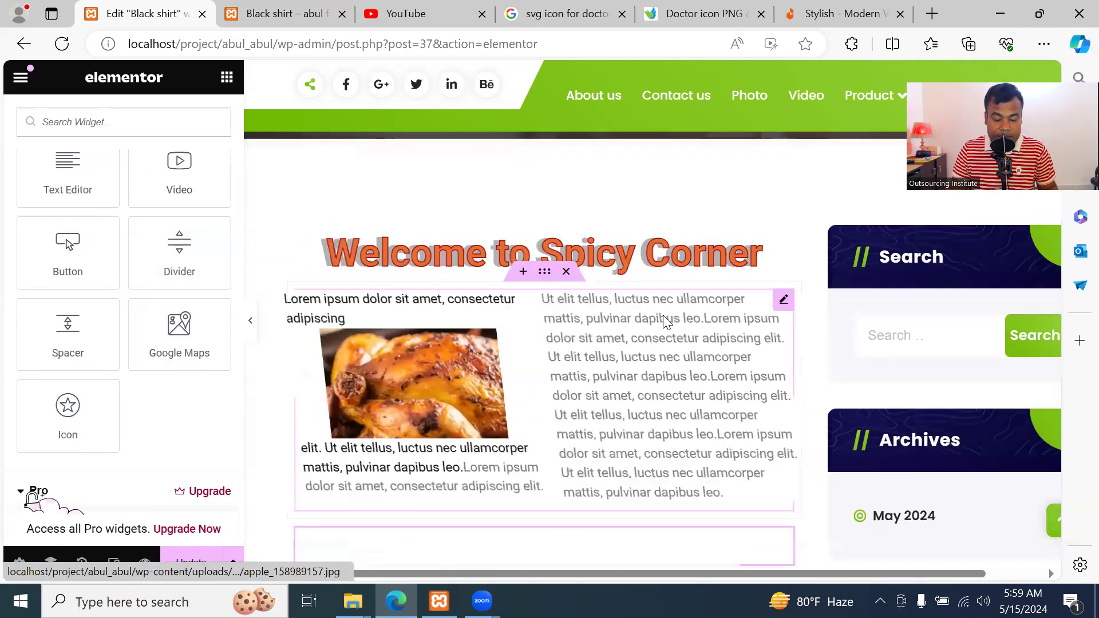
scroll(660, 315, down, 5)
scroll(660, 315, up, 3)
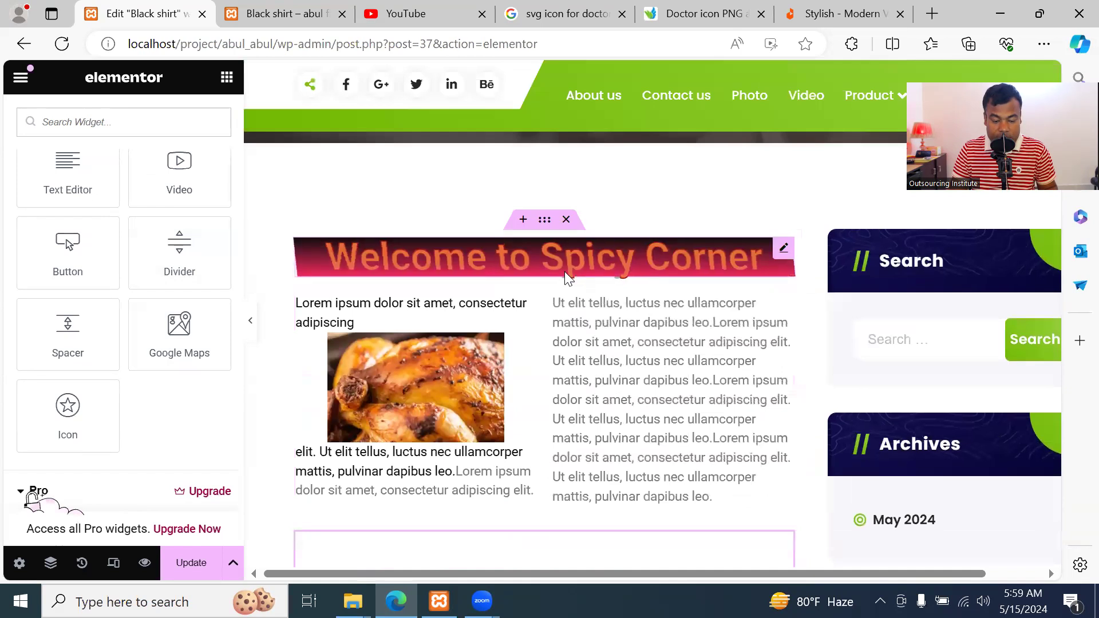
scroll(658, 286, down, 10)
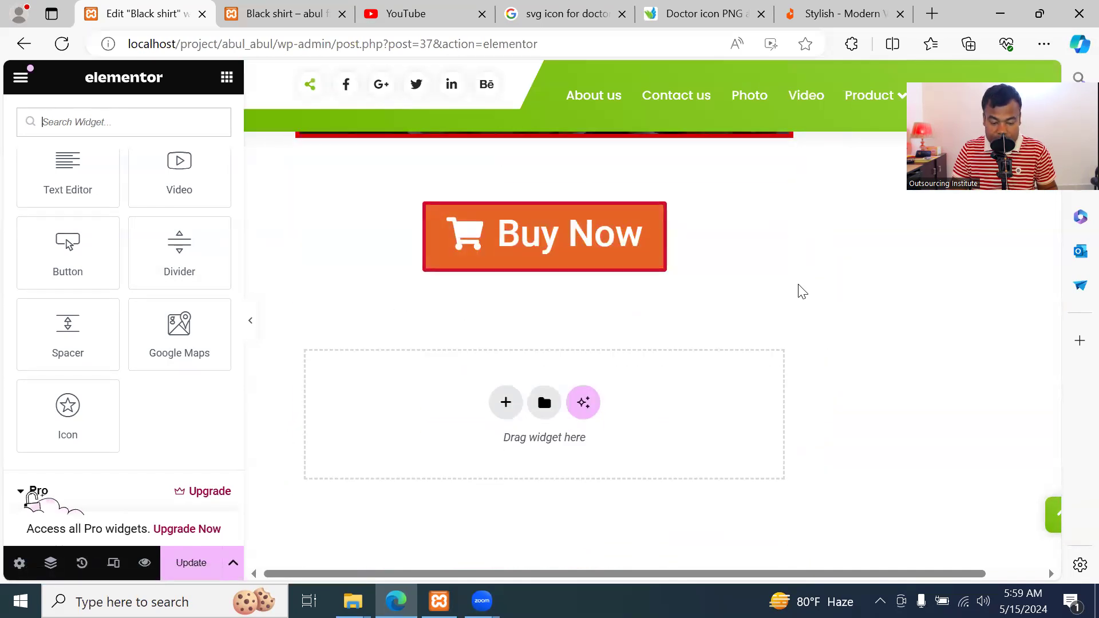
scroll(798, 292, up, 9)
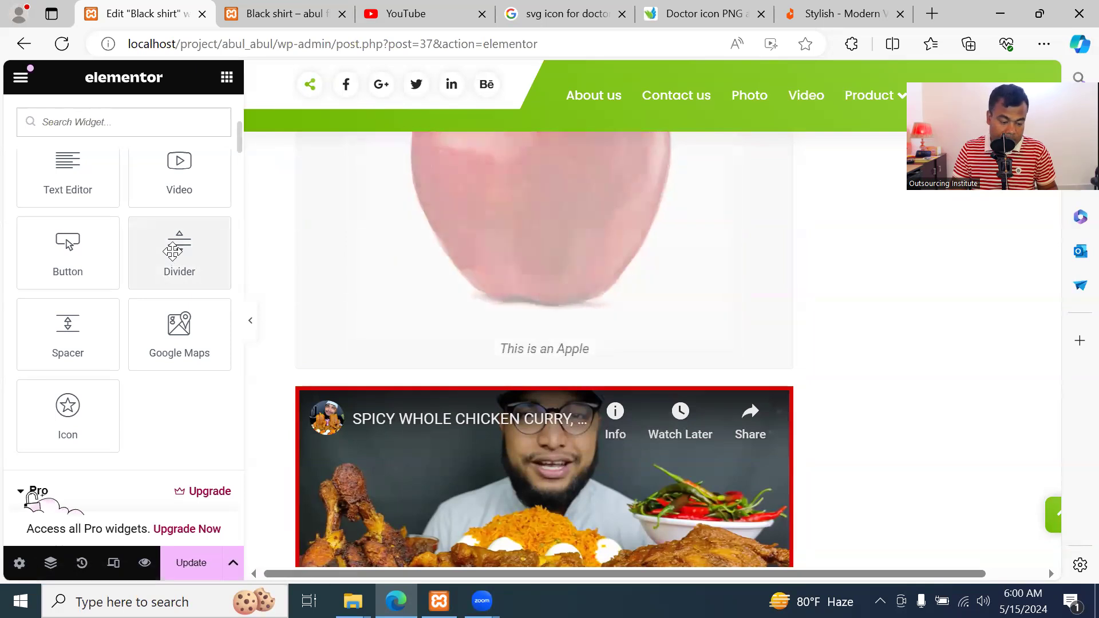
drag(170, 247, 502, 367)
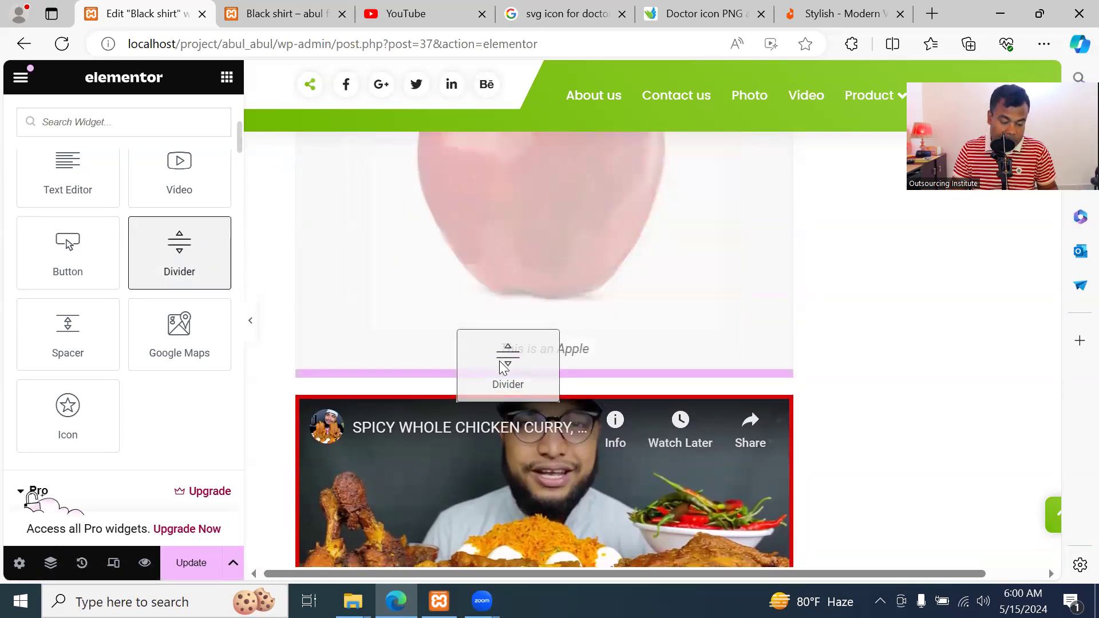
drag(990, 385, 972, 389)
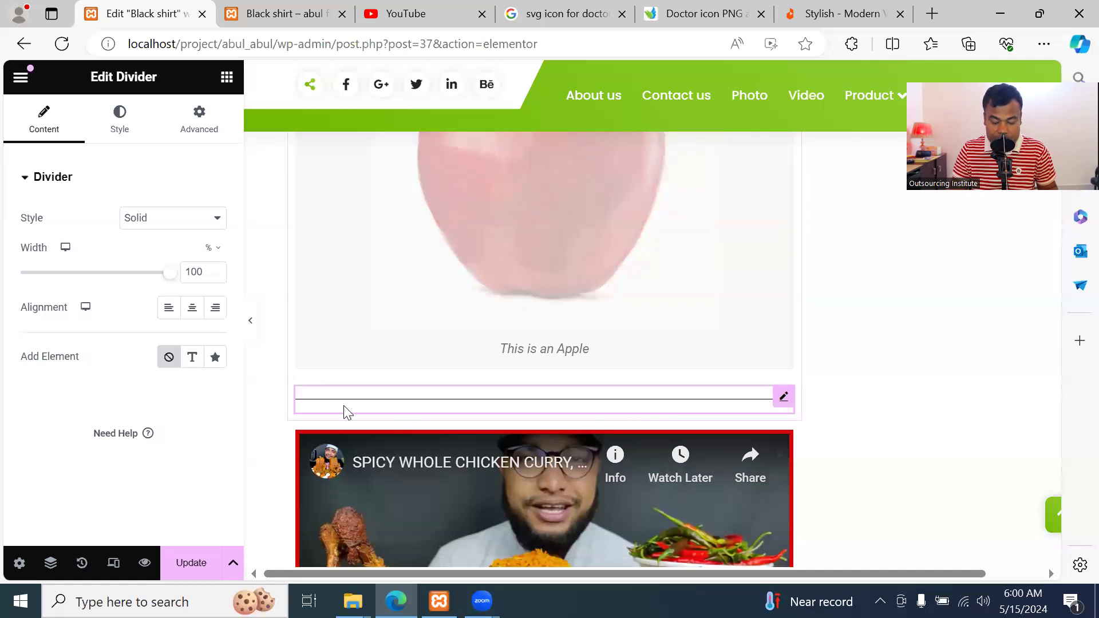
Try the Wavy style on the divider below the apple image, and set its style to Zigzag
click(872, 314)
scroll(870, 327, down, 3)
scroll(657, 388, up, 3)
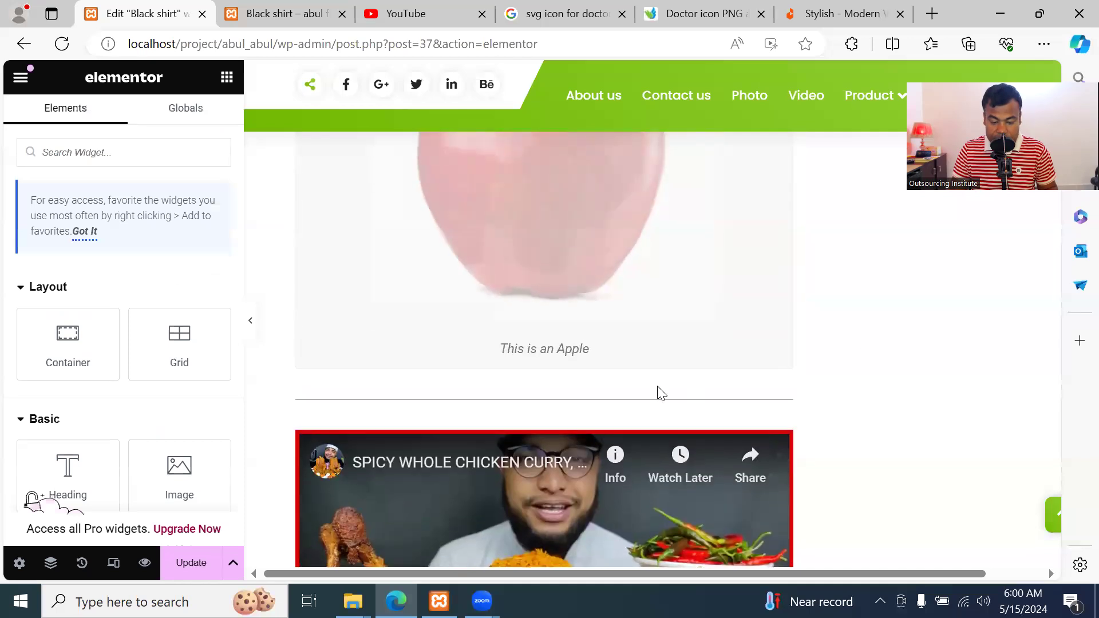
scroll(645, 387, down, 4)
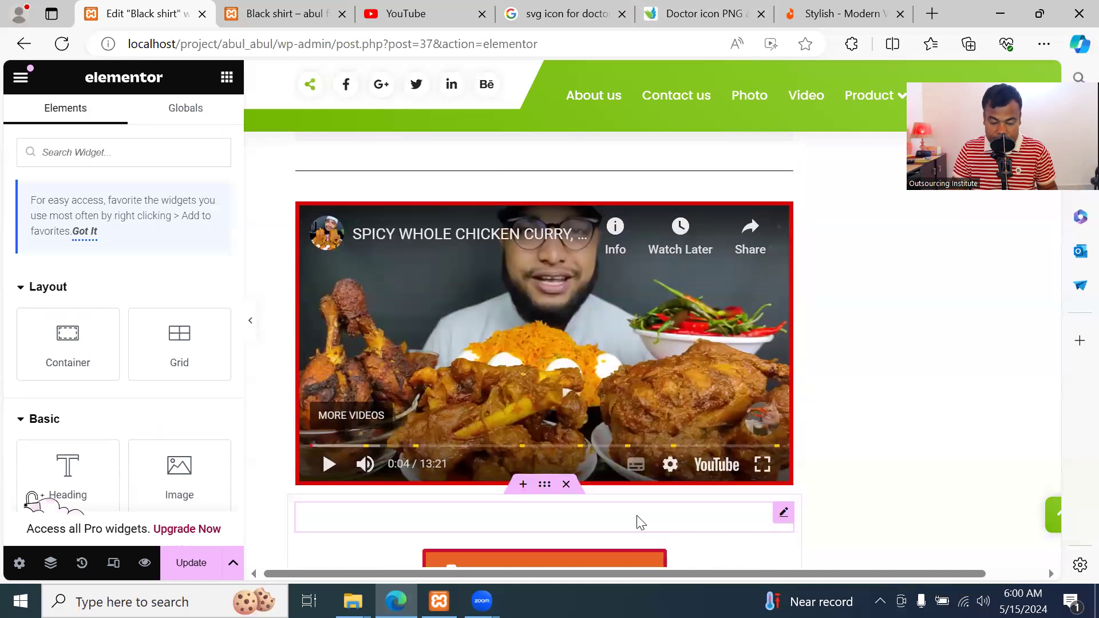
scroll(638, 519, up, 3)
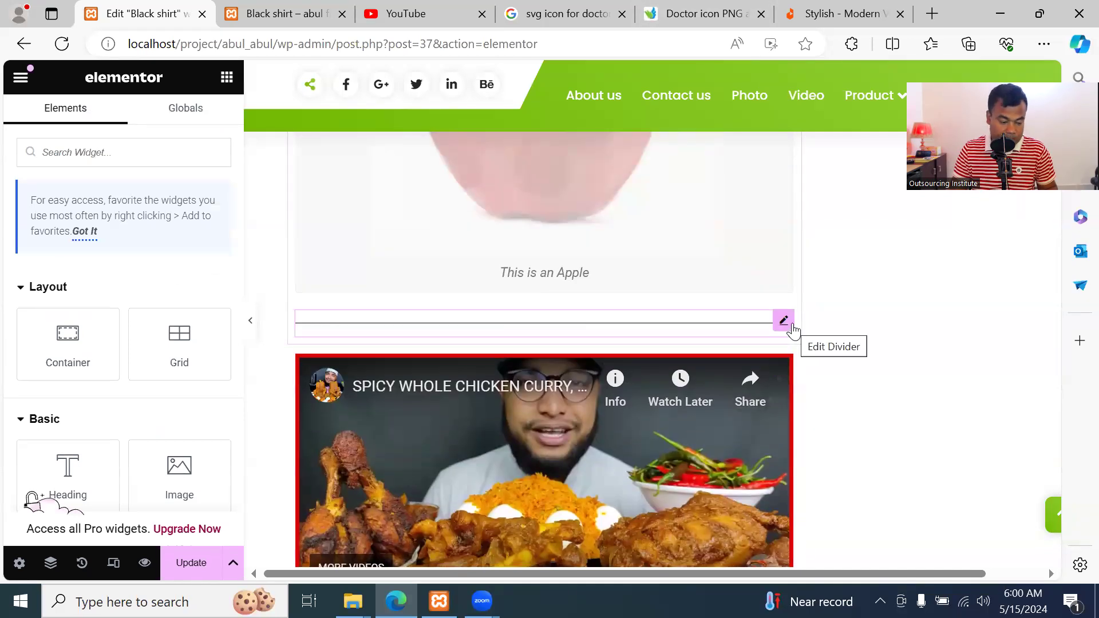
click(608, 335)
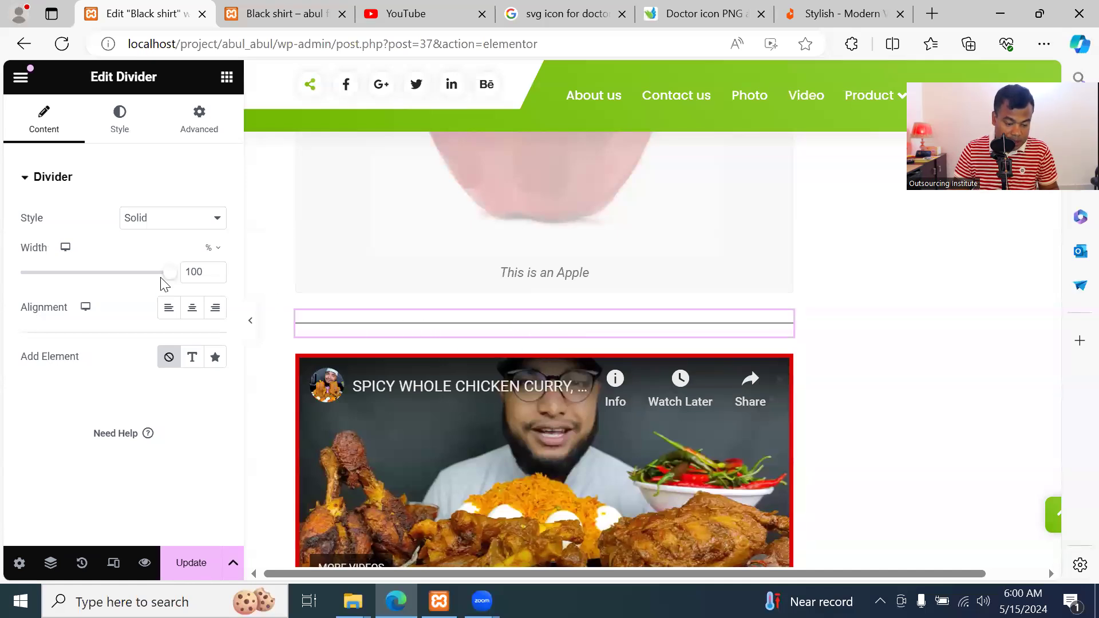
drag(158, 280, 187, 275)
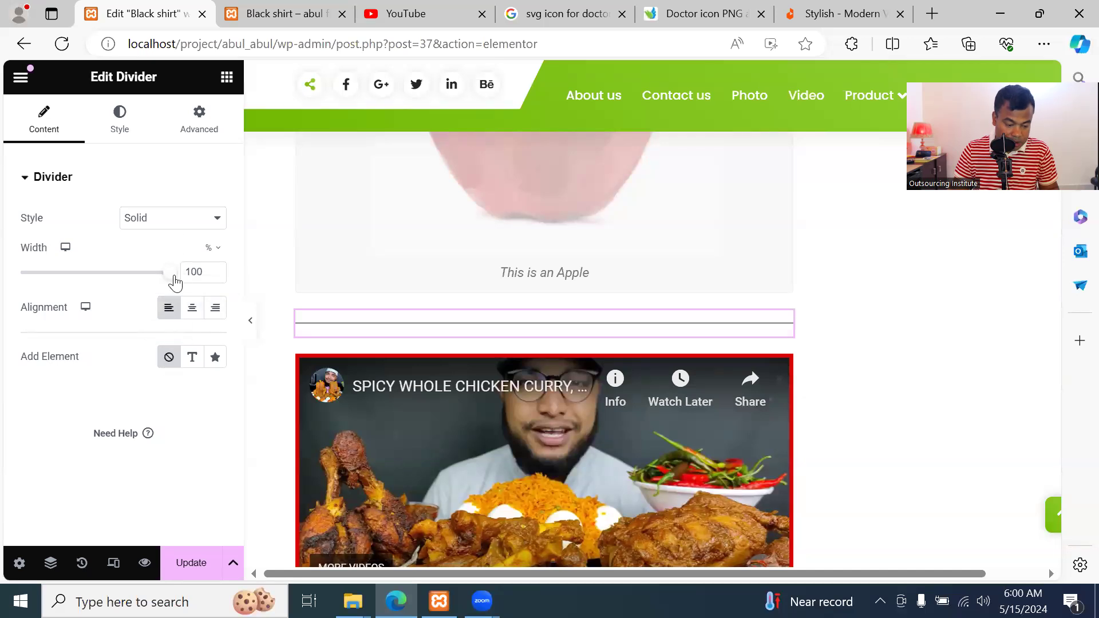
click(197, 224)
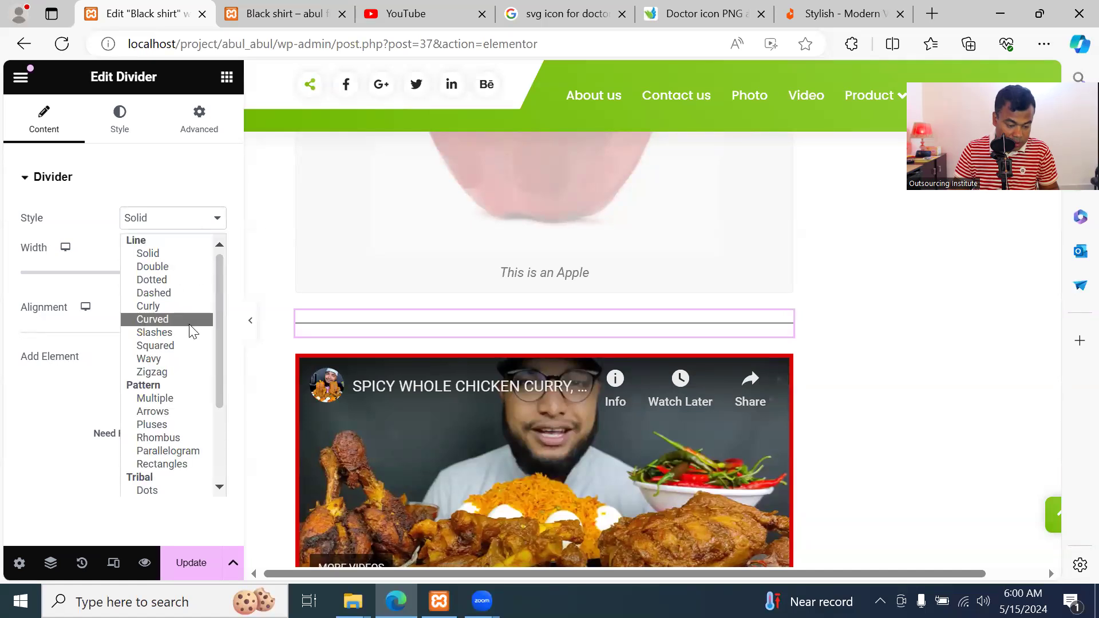
click(173, 358)
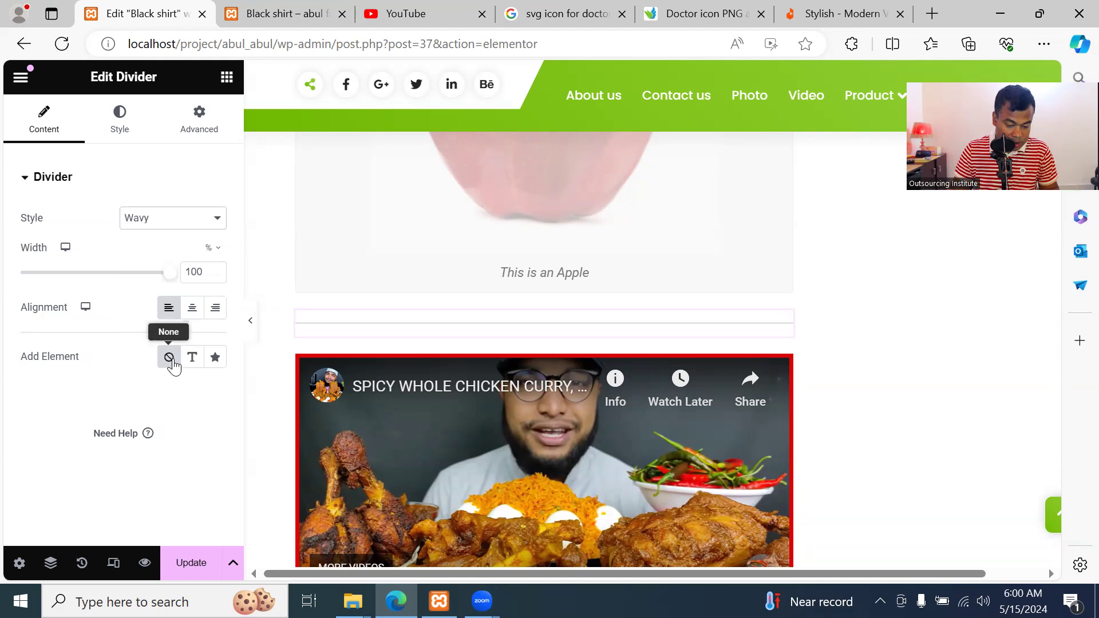
click(200, 226)
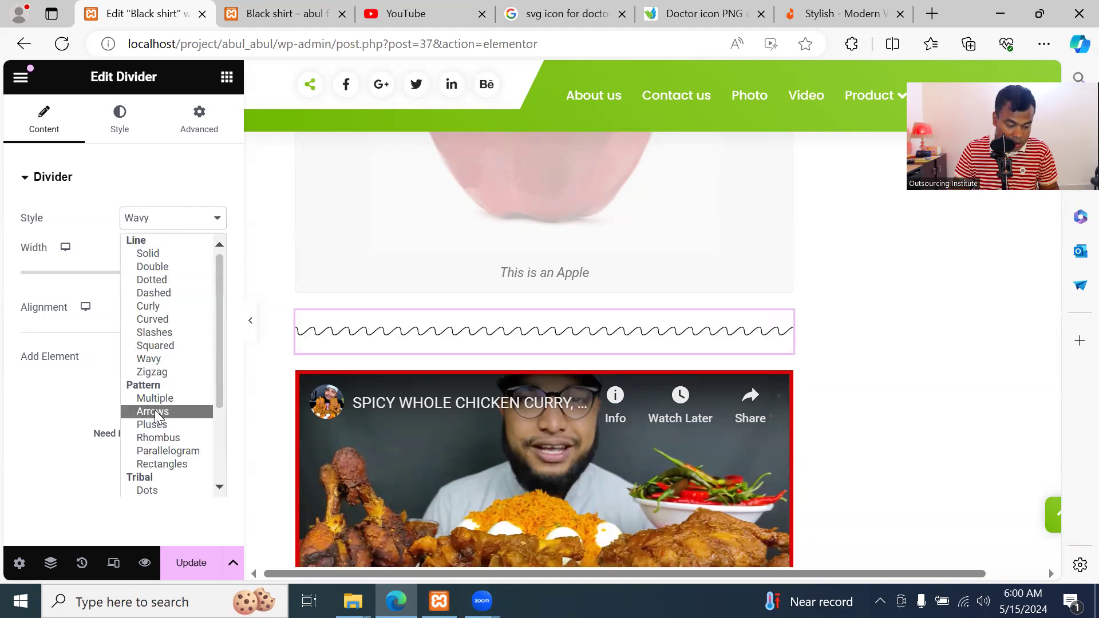
click(151, 372)
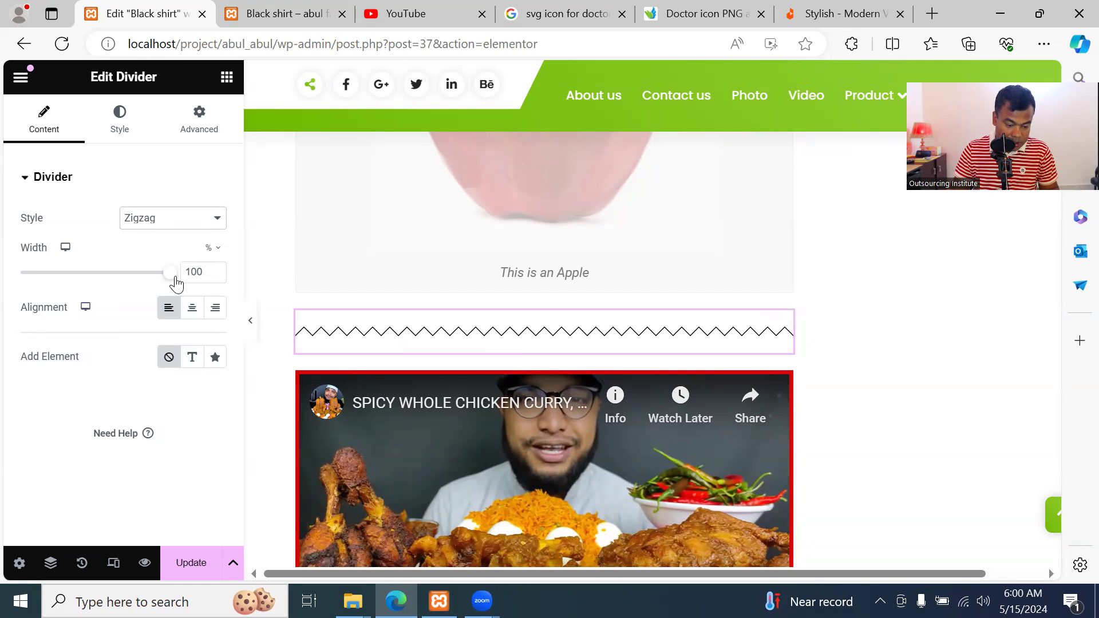
Set the zigzag divider's width to 76% and its alignment to center
drag(174, 280, 131, 281)
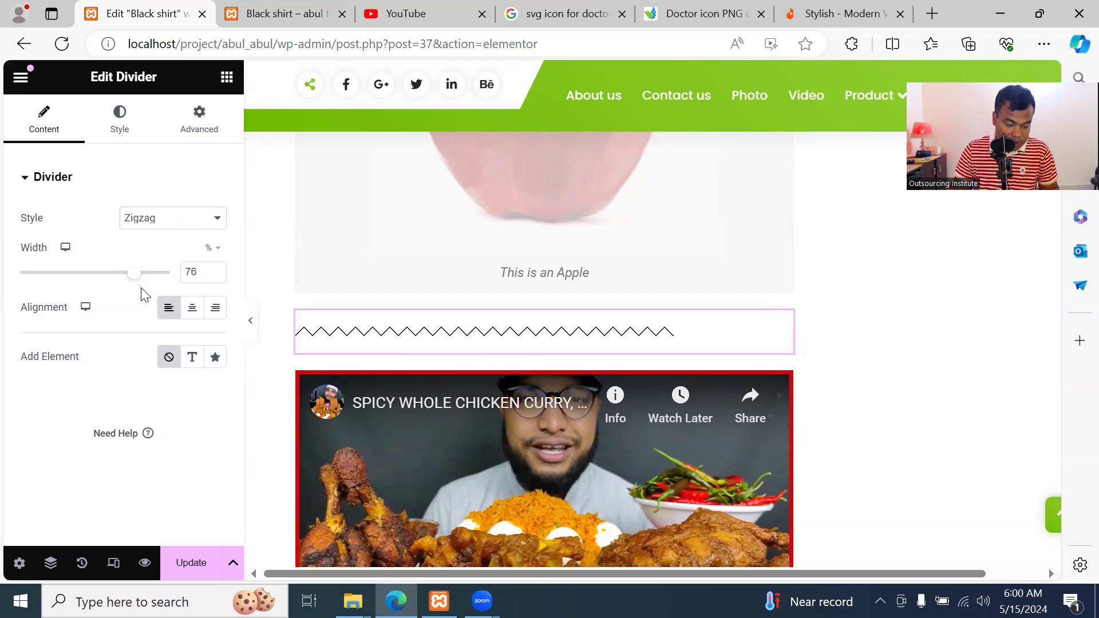
click(188, 309)
click(215, 309)
click(195, 309)
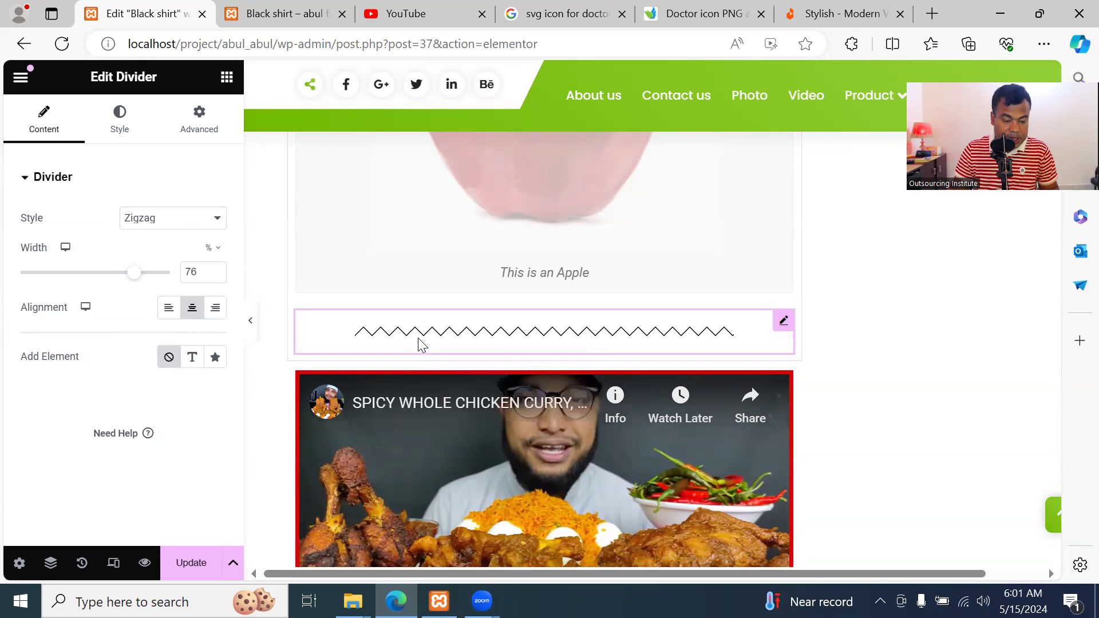
Add a Google Maps widget directly below the Buy Now button
click(225, 80)
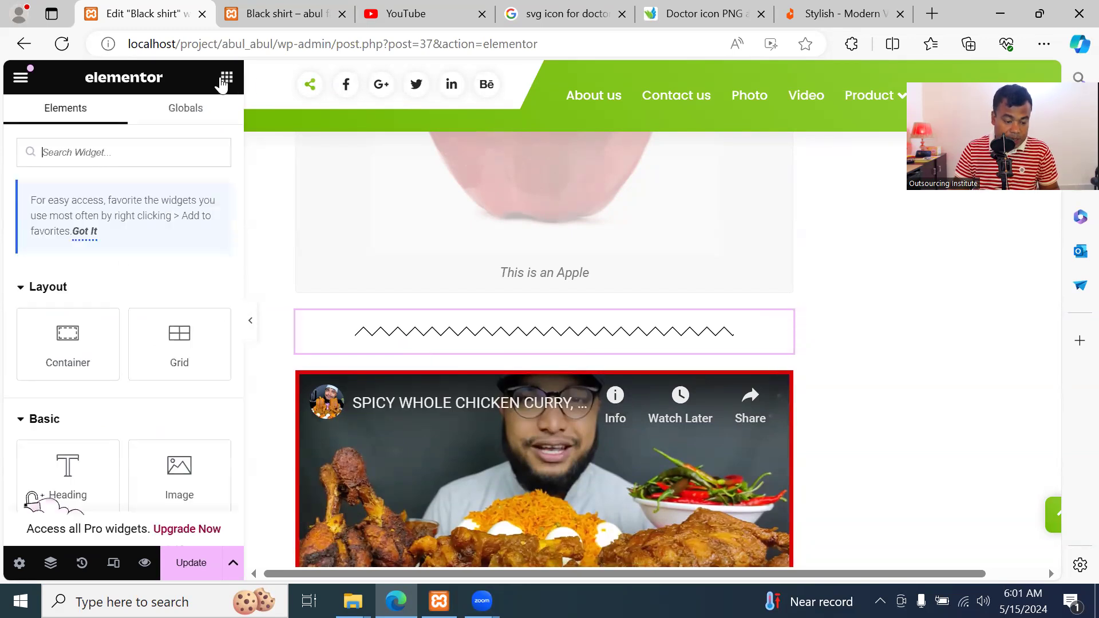
scroll(152, 363, down, 5)
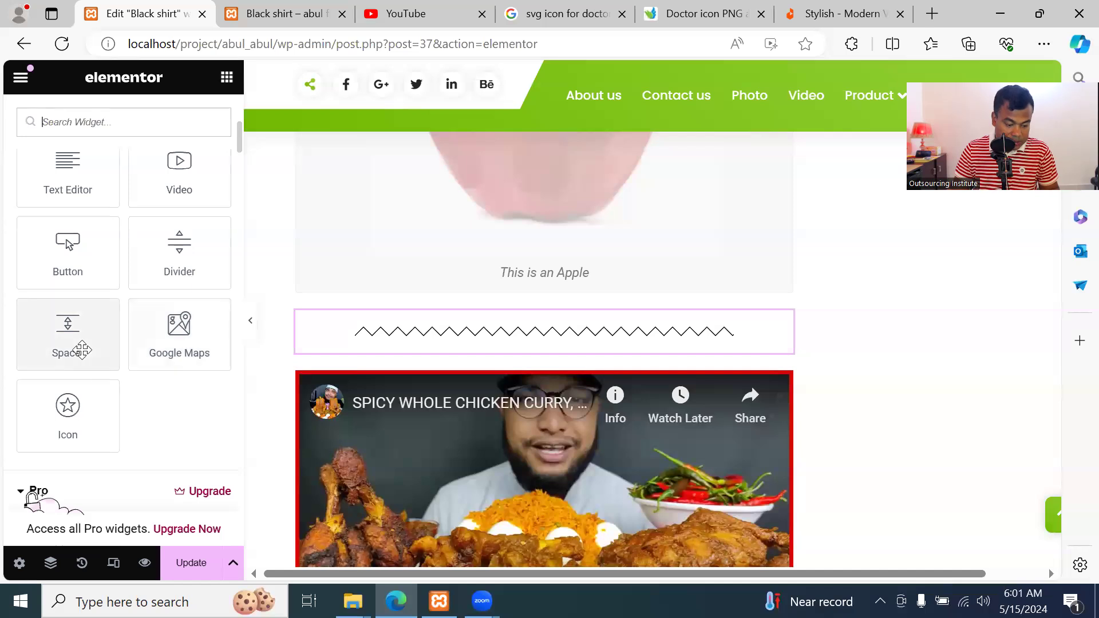
click(830, 287)
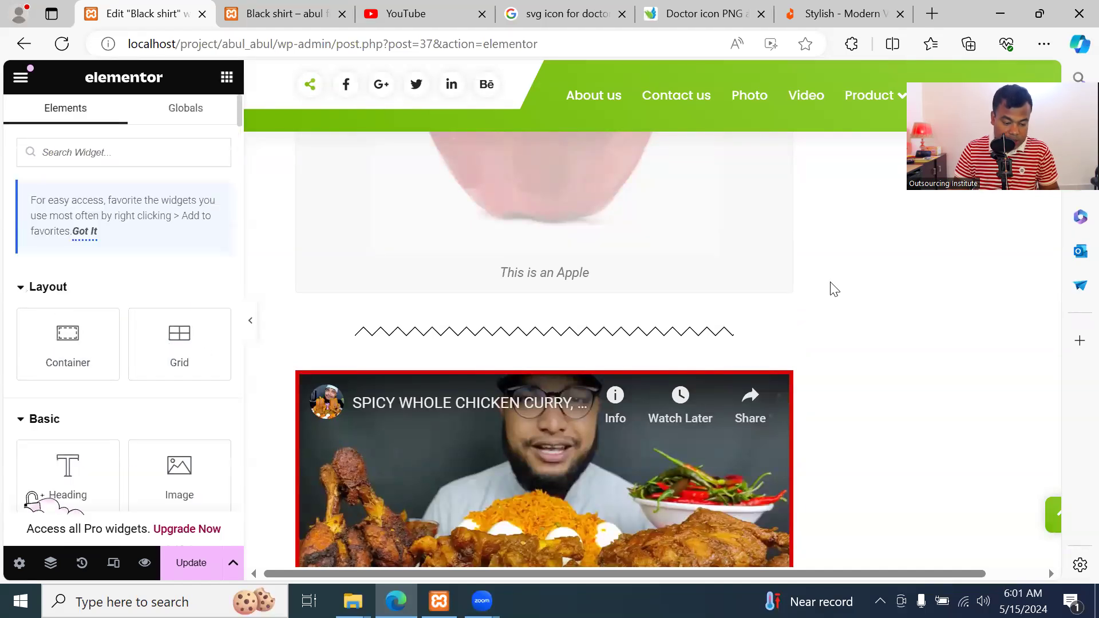
scroll(458, 378, down, 4)
scroll(456, 393, down, 5)
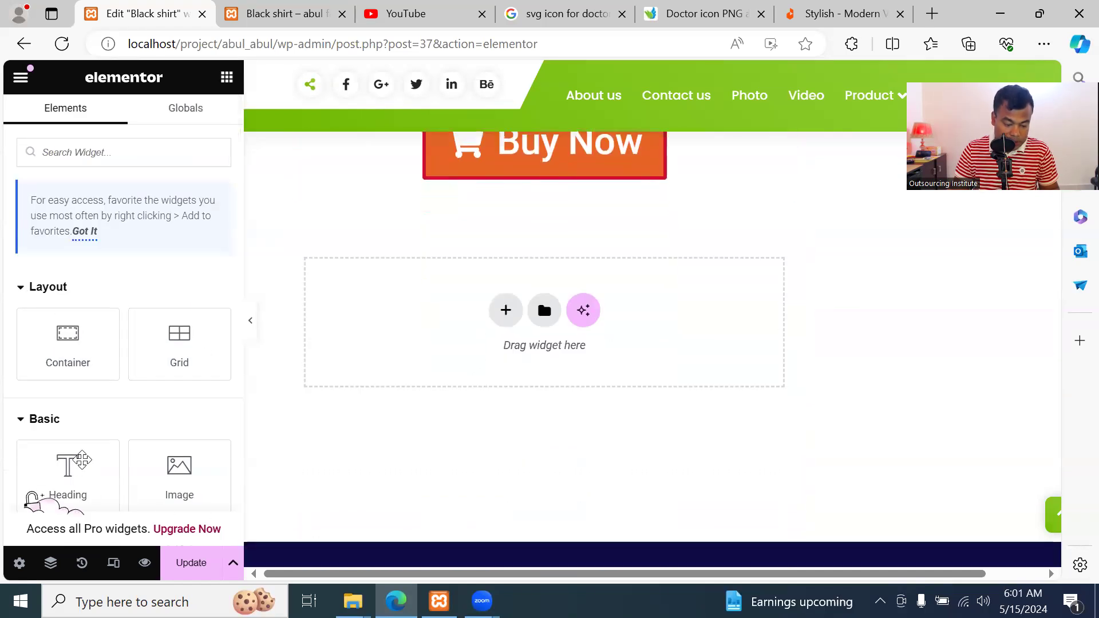
scroll(132, 435, down, 5)
drag(157, 334, 511, 320)
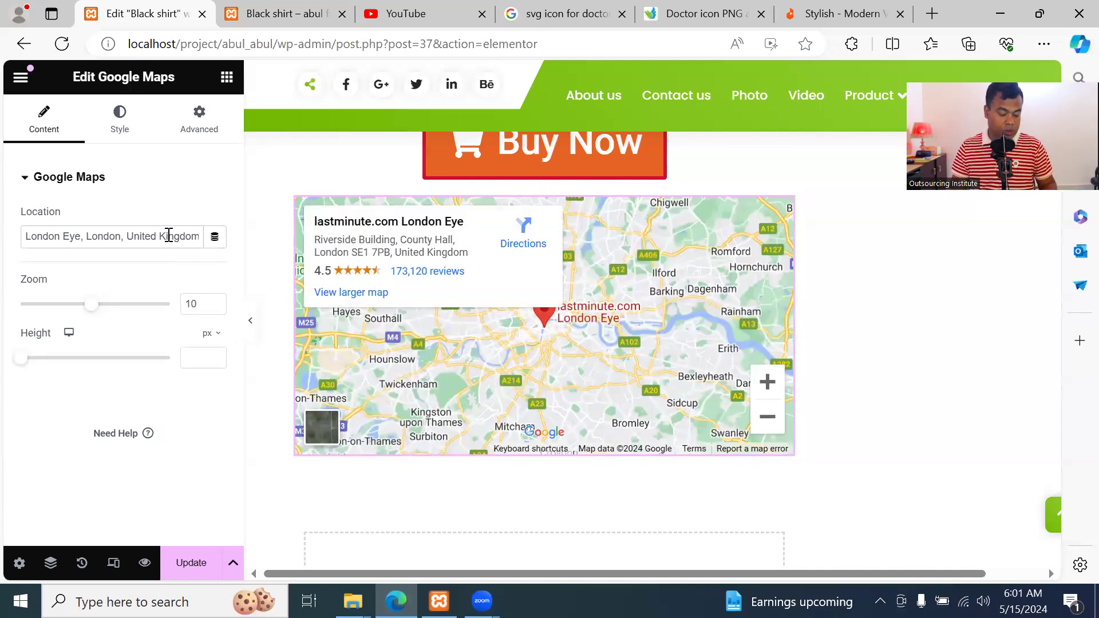
Set the map's location to "basundhara city"
key(ctrl+a)
key(BackSpace)
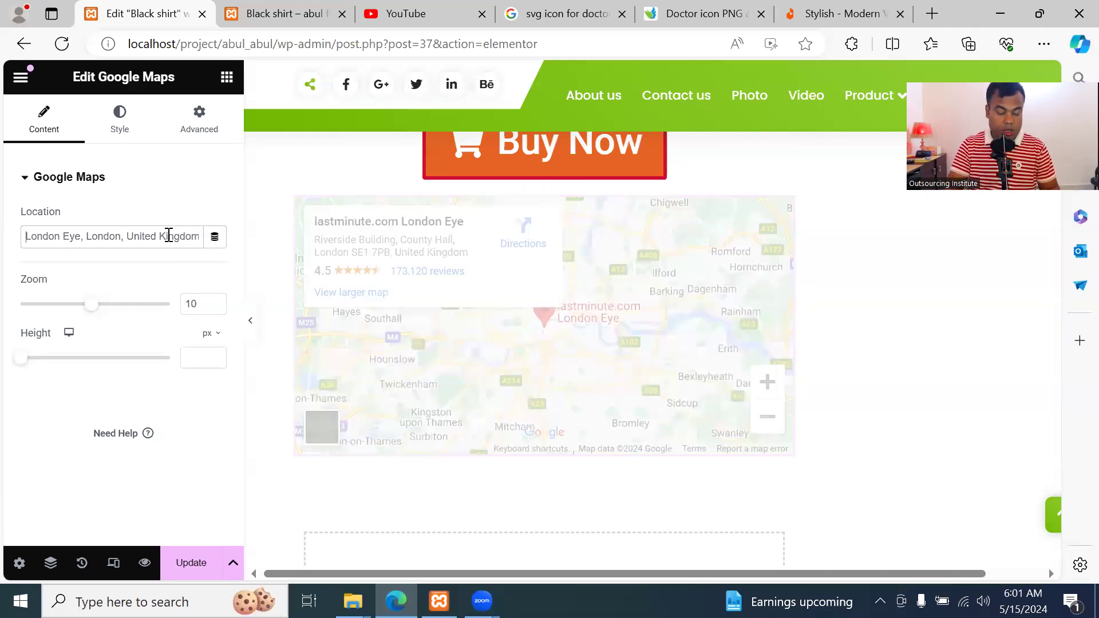
text(basun)
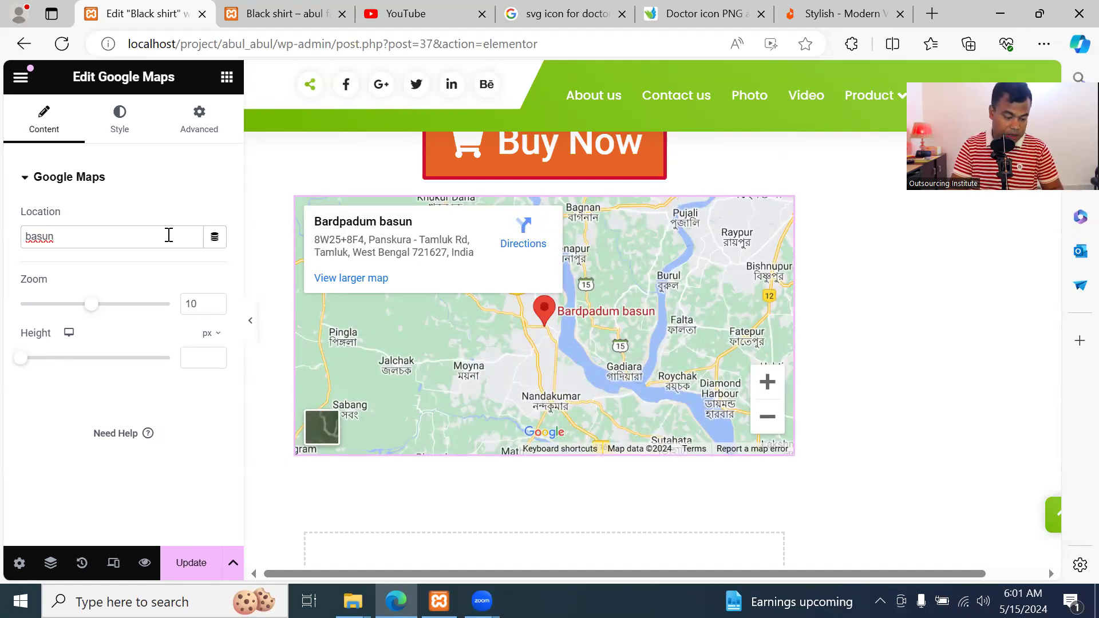
text(dh)
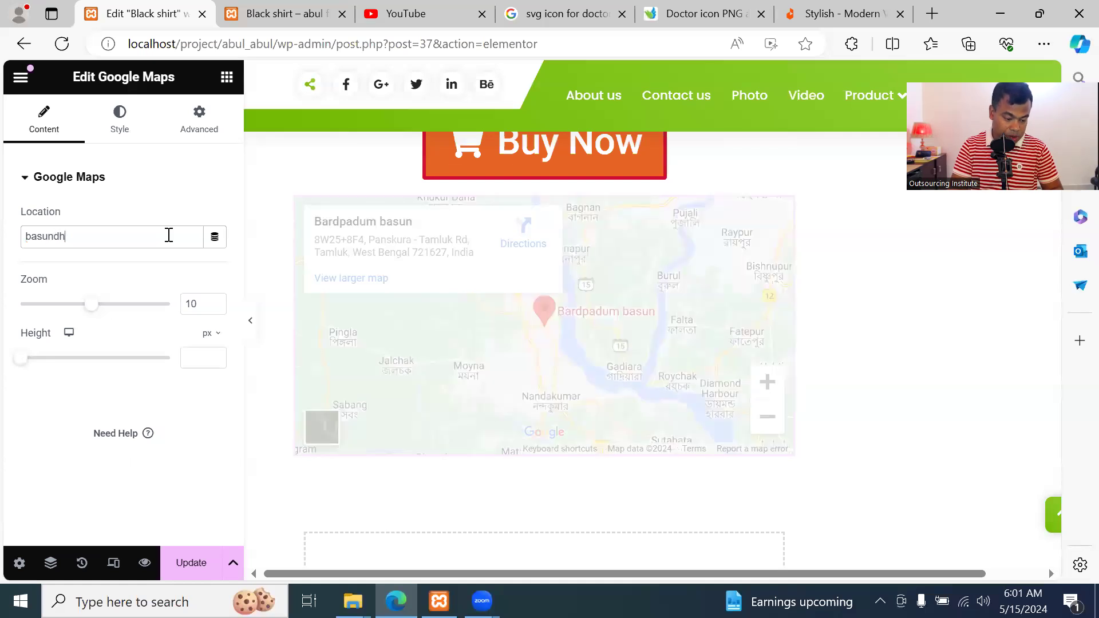
text(ara city)
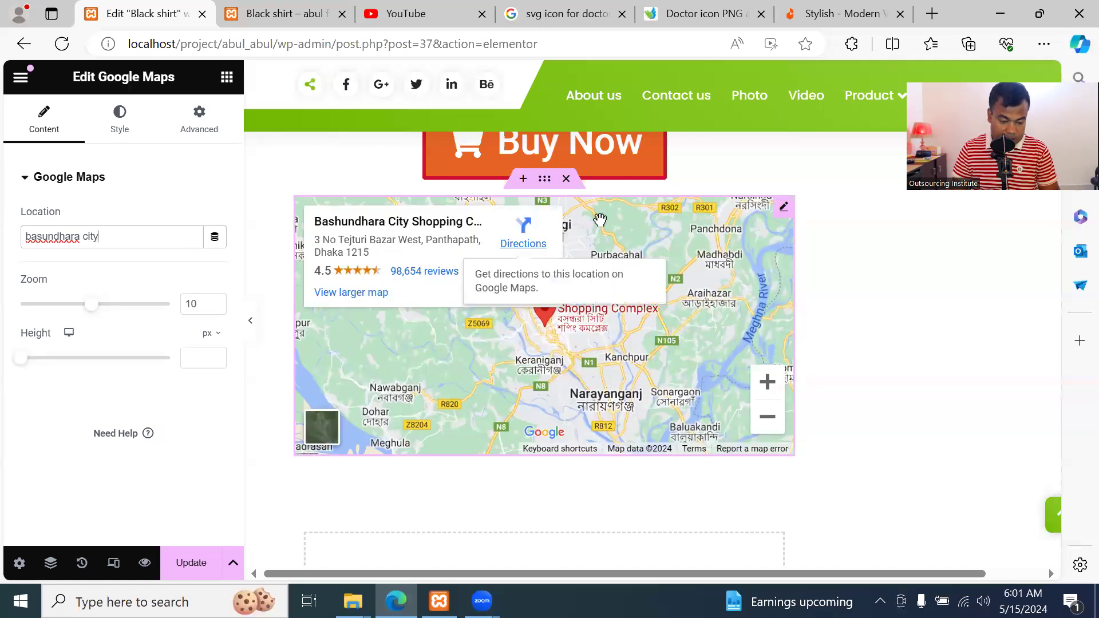
Set the map's height to 458 px and its zoom to 17, and update the page
double_click(588, 316)
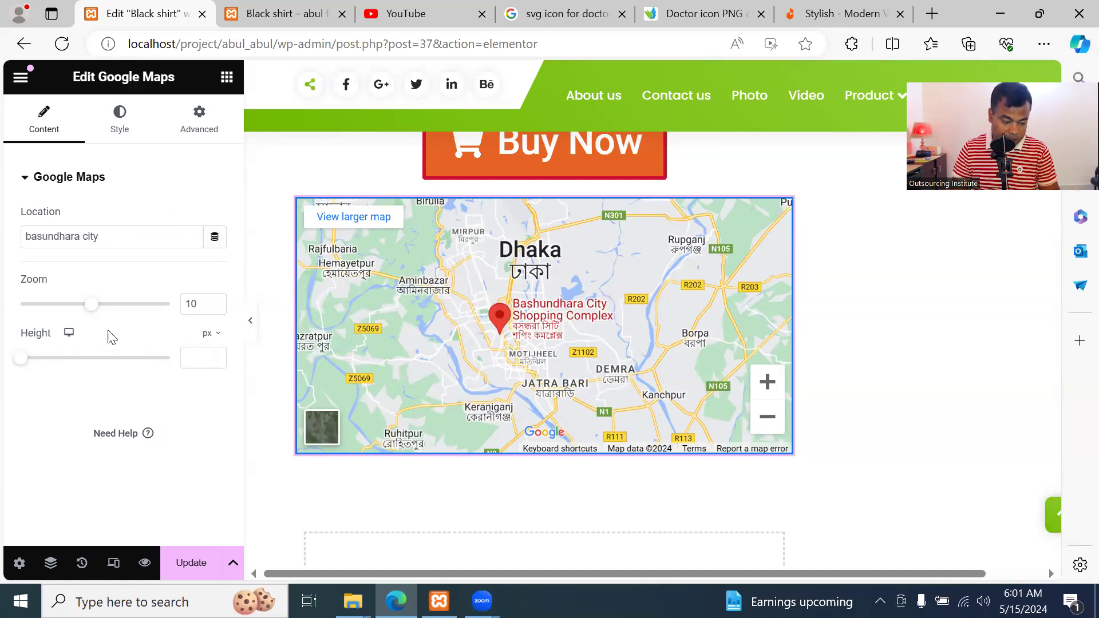
drag(91, 314, 107, 309)
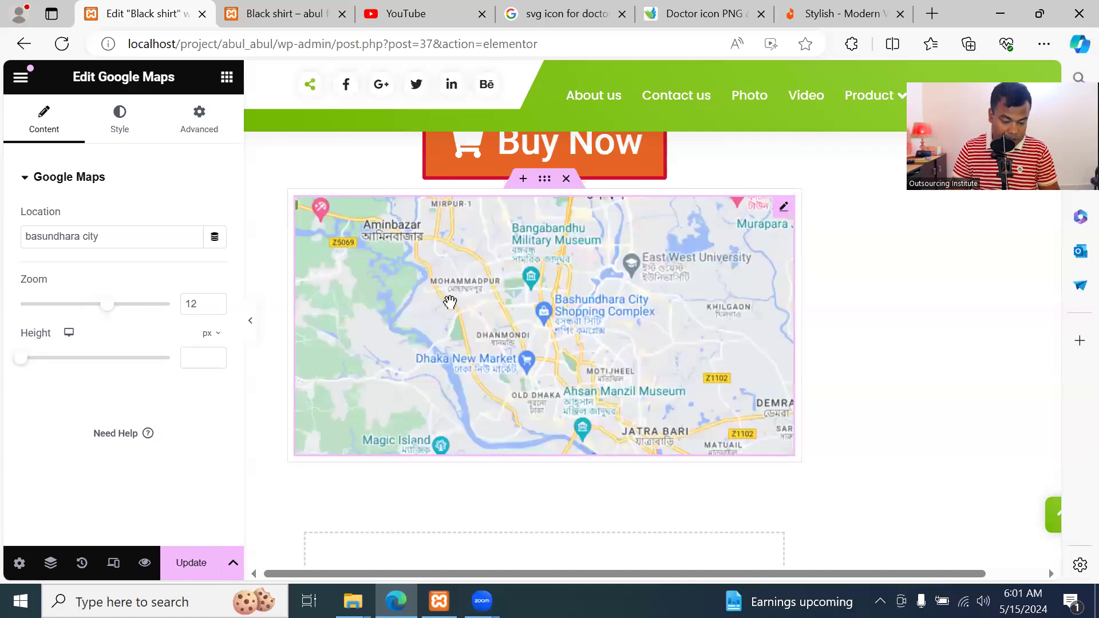
drag(107, 309, 131, 309)
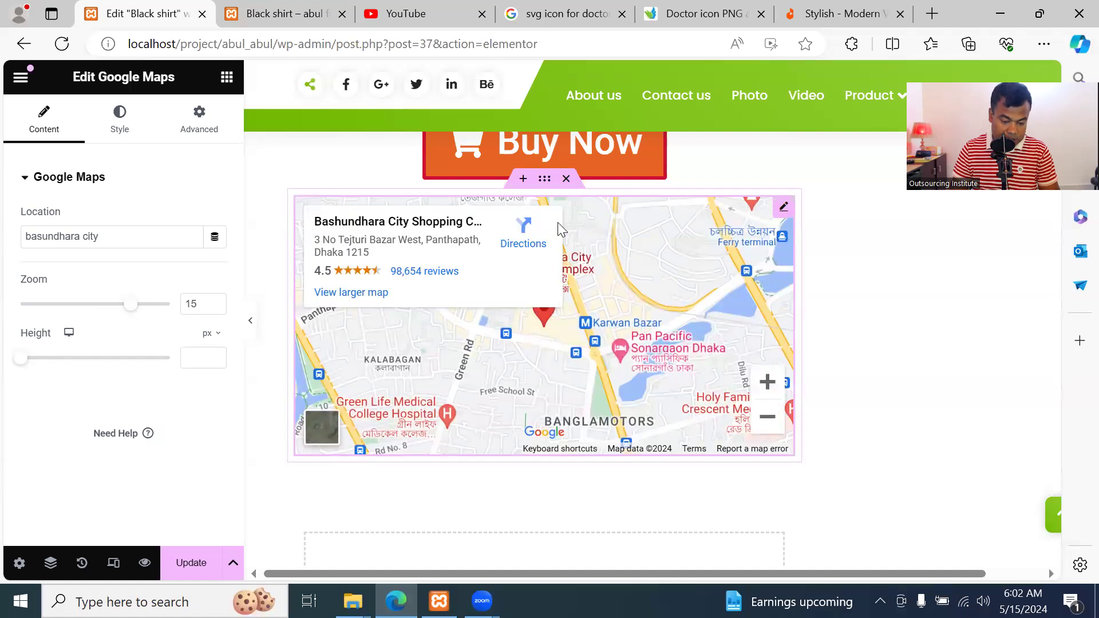
scroll(611, 352, down, 2)
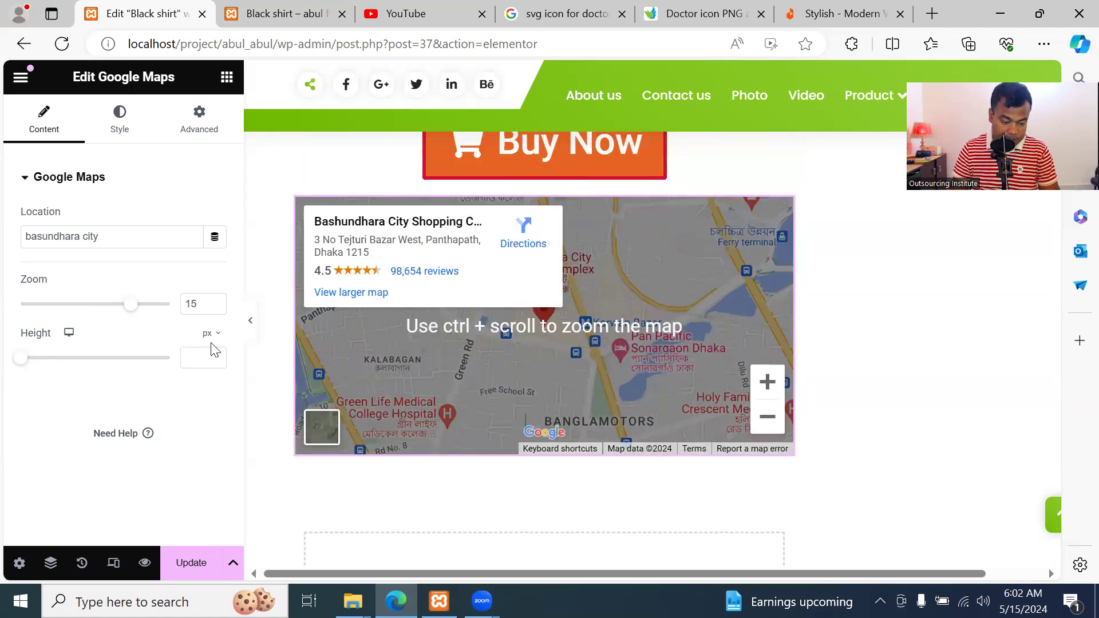
drag(21, 360, 67, 368)
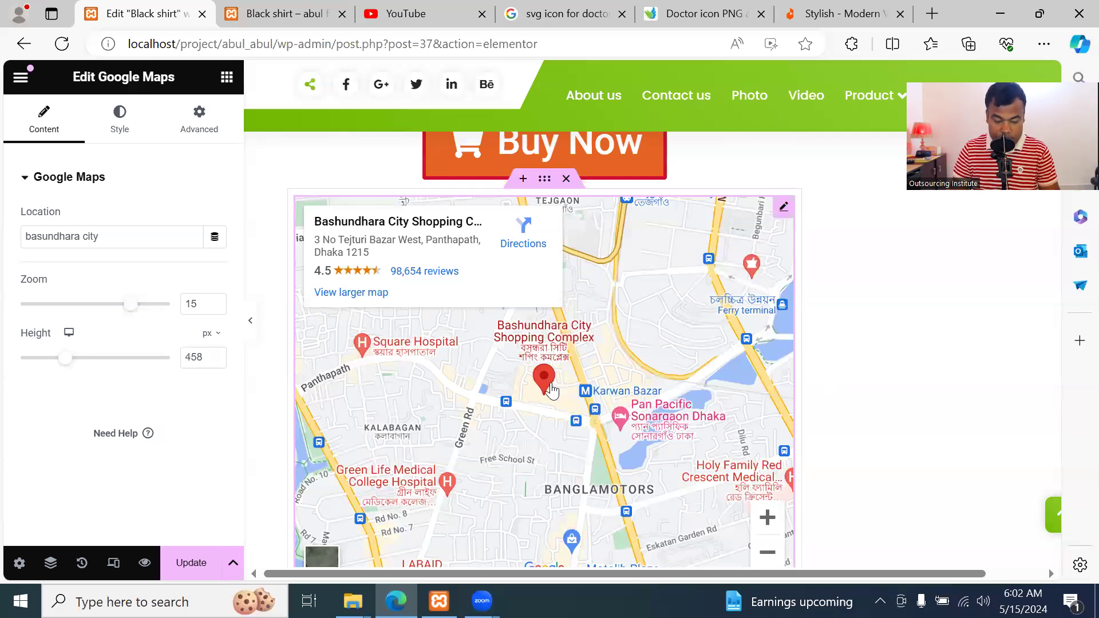
drag(137, 312, 149, 306)
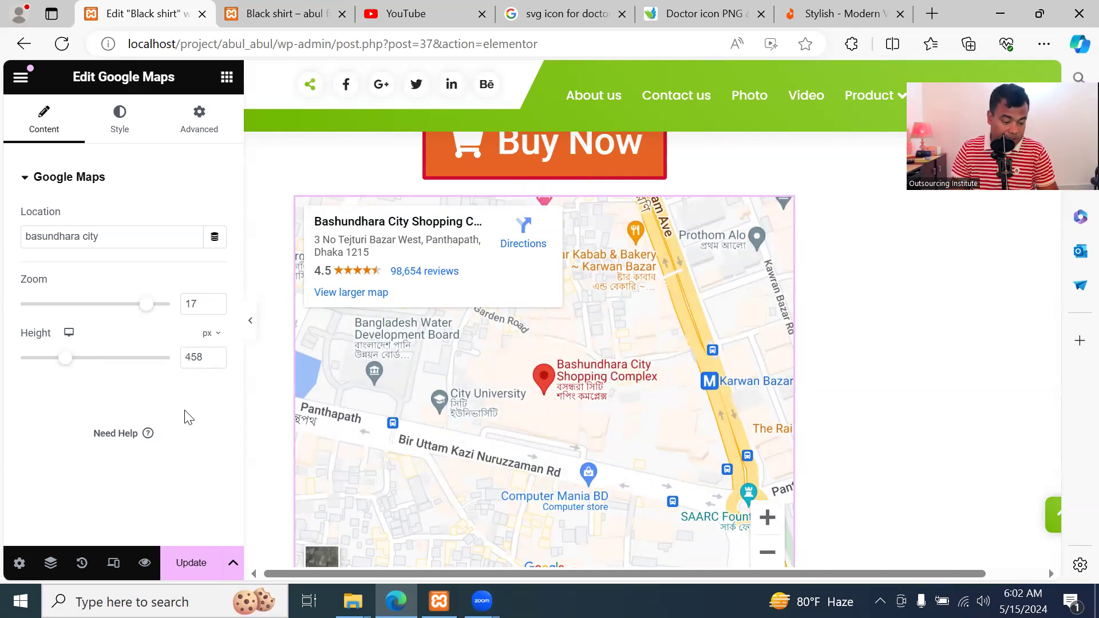
click(189, 563)
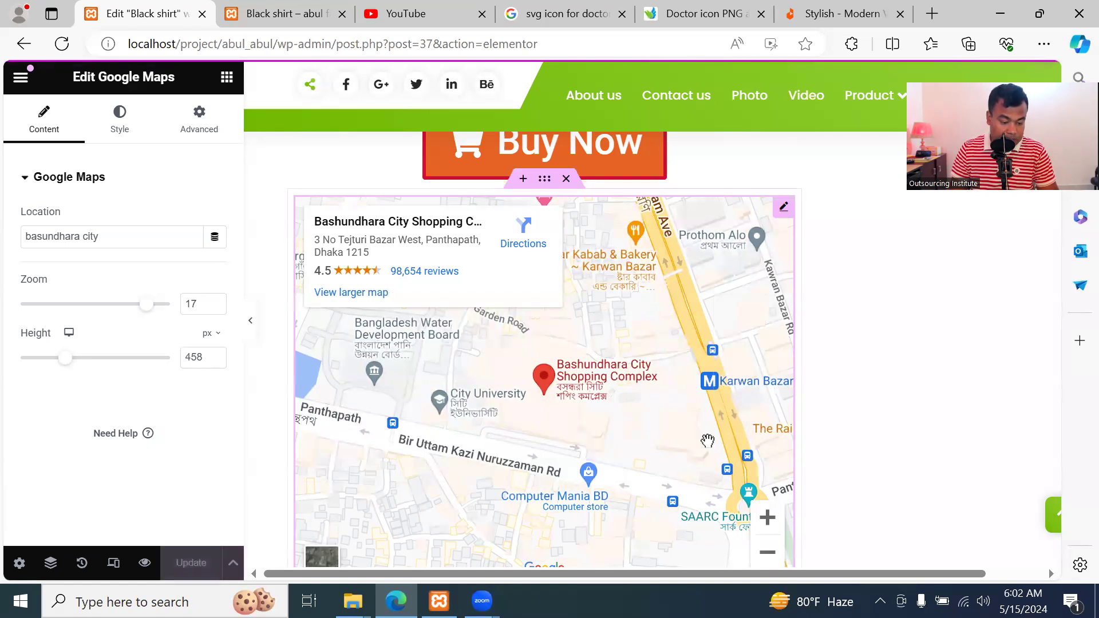
Try hover CSS filters on the map with brightness 159, contrast 121, saturation 49 and hue 128
click(129, 122)
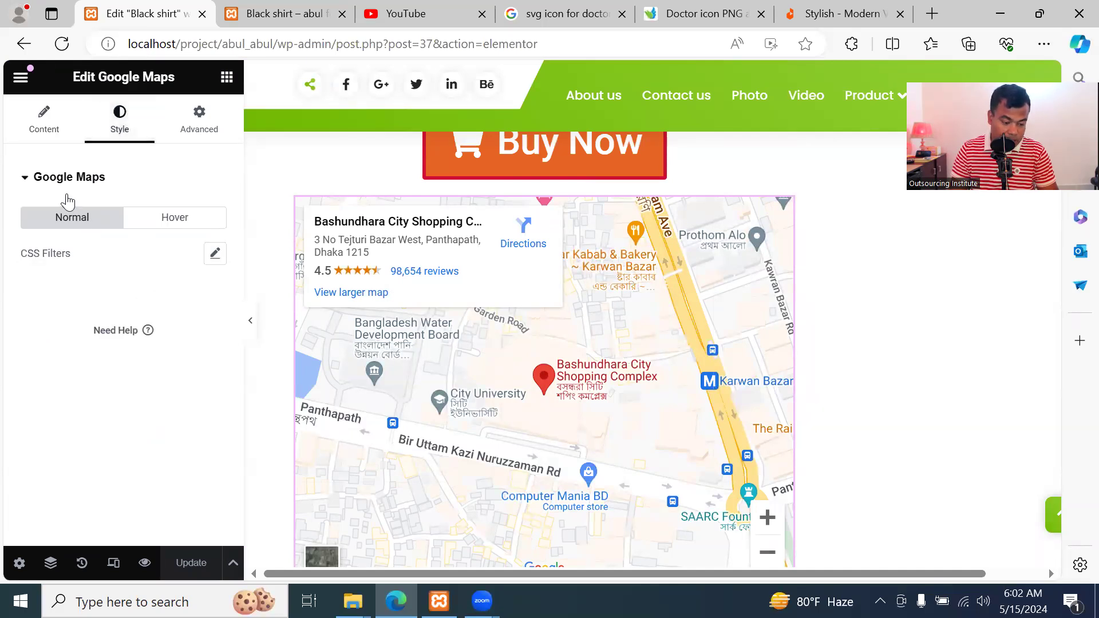
click(182, 221)
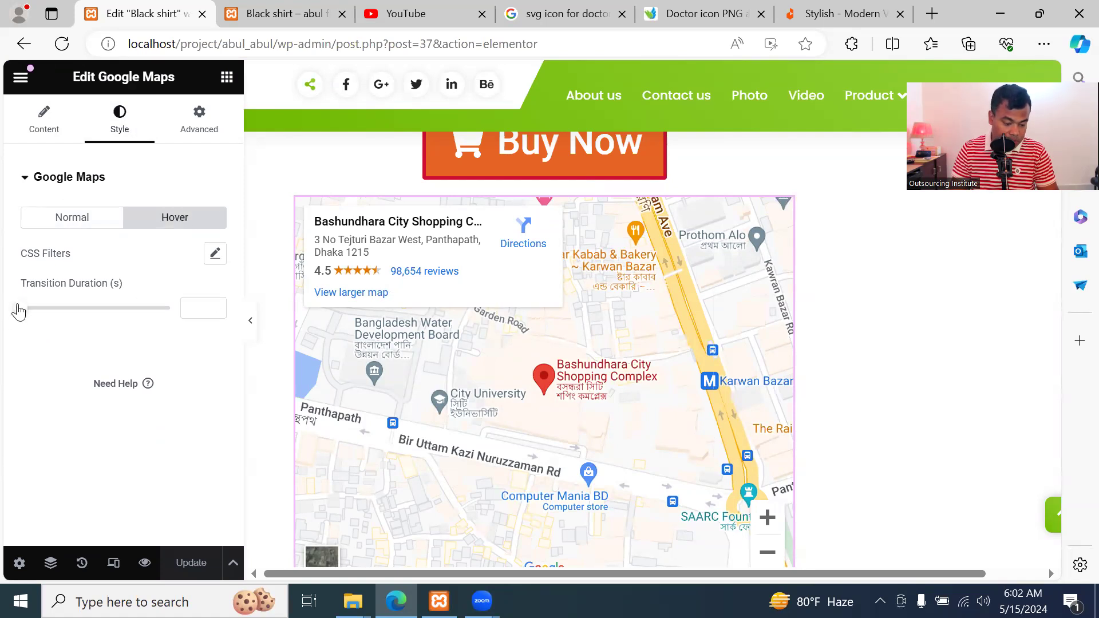
click(215, 255)
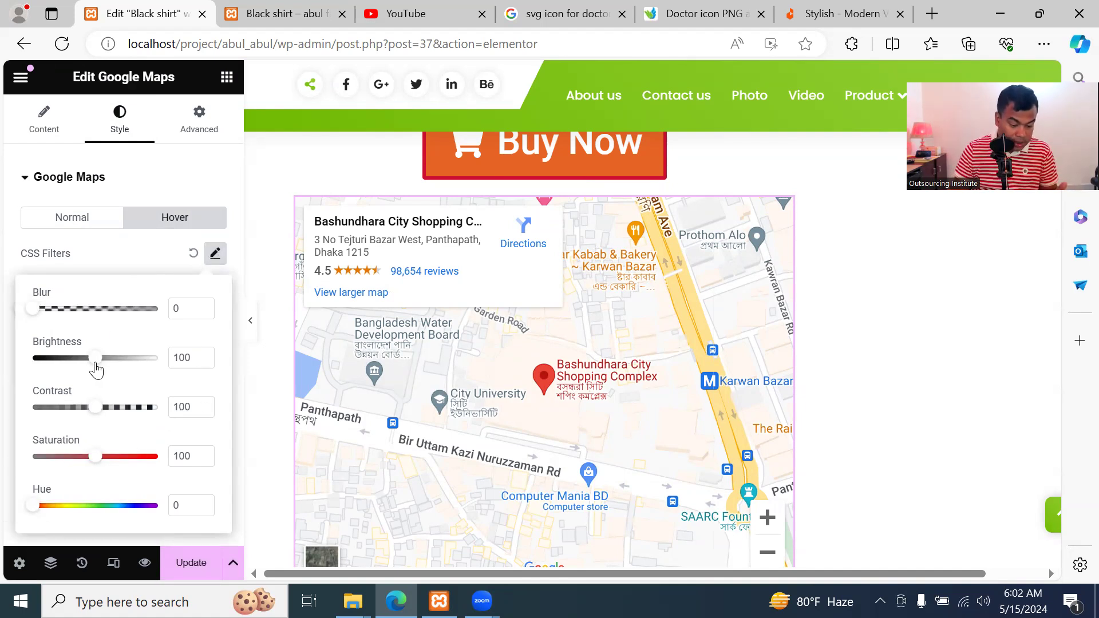
drag(98, 367, 136, 368)
mouse_move(95, 407)
mouse_down()
mouse_move(77, 407)
mouse_move(108, 407)
mouse_up()
drag(96, 467, 64, 468)
mouse_move(73, 511)
mouse_down()
mouse_move(115, 508)
mouse_move(77, 507)
mouse_up()
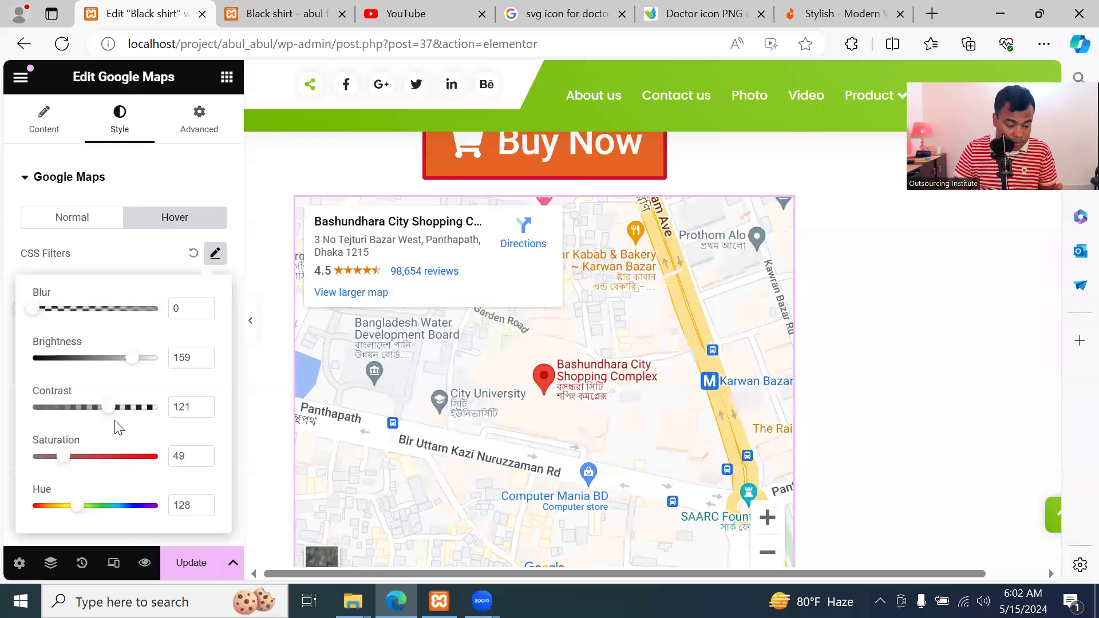
Set the saturation of the map's hover CSS filters to 101
click(117, 260)
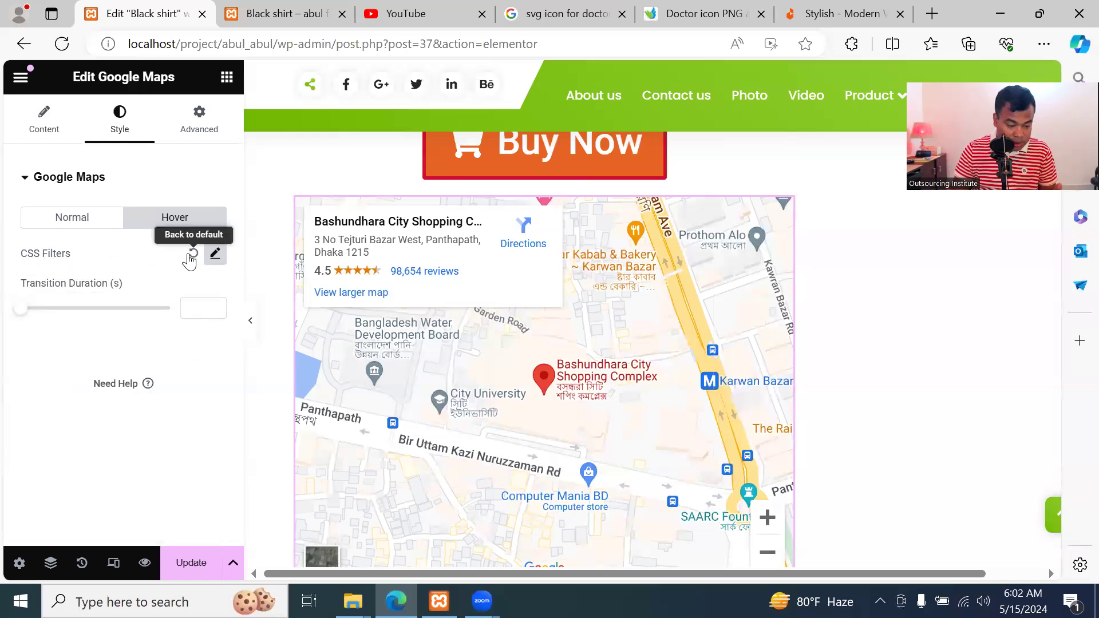
click(70, 220)
click(152, 226)
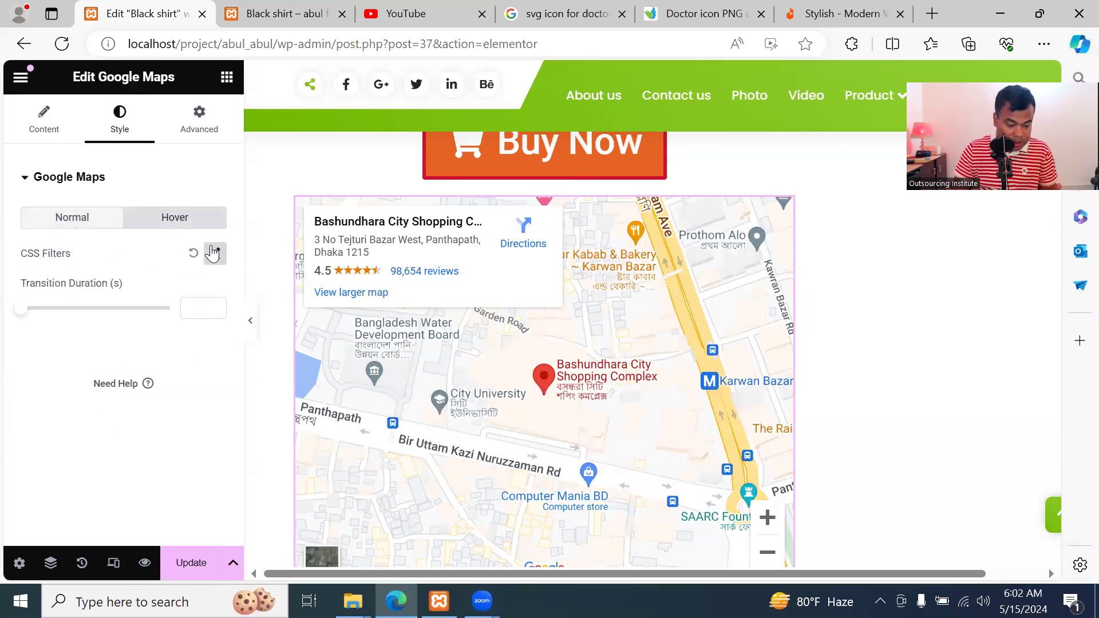
click(215, 254)
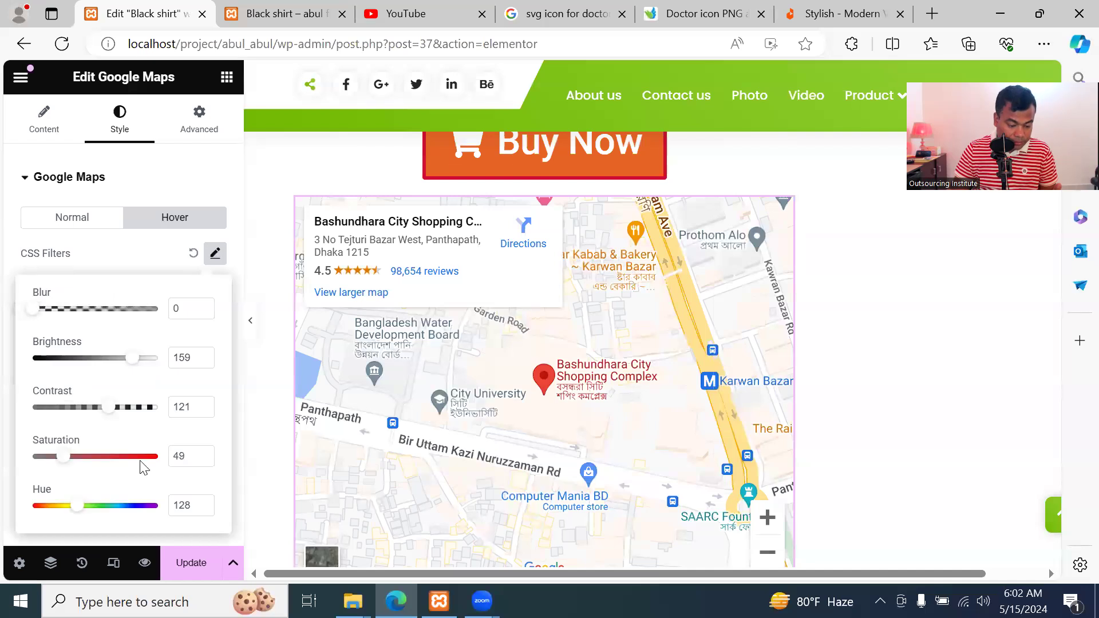
click(109, 456)
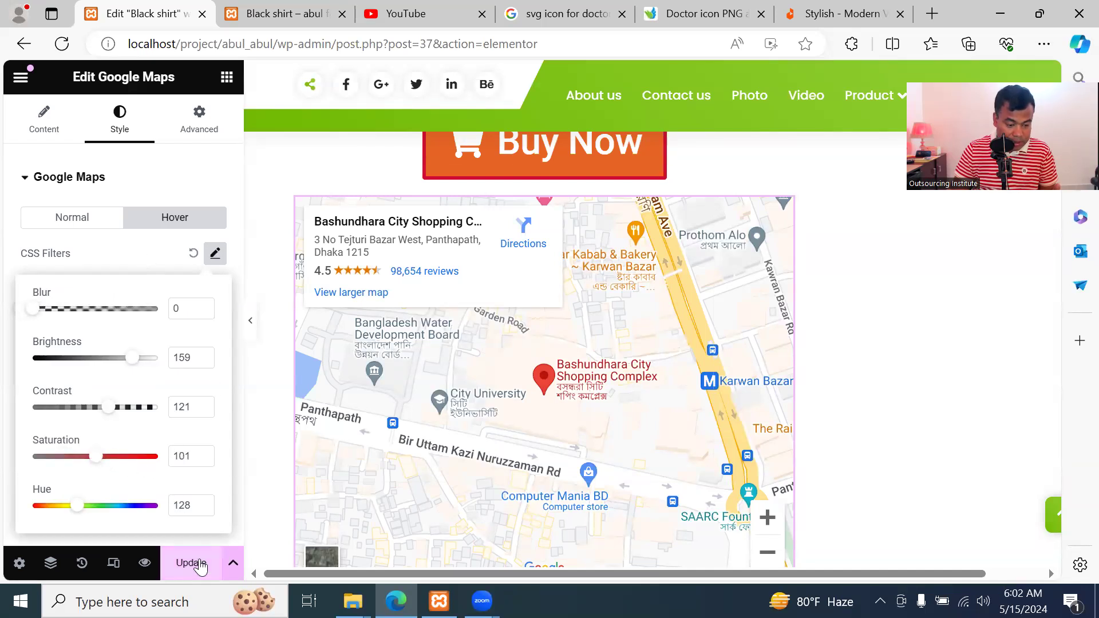
Try a normal-state rotation of 5 degrees on the map, and reset the rotation to default
click(210, 119)
scroll(165, 290, down, 7)
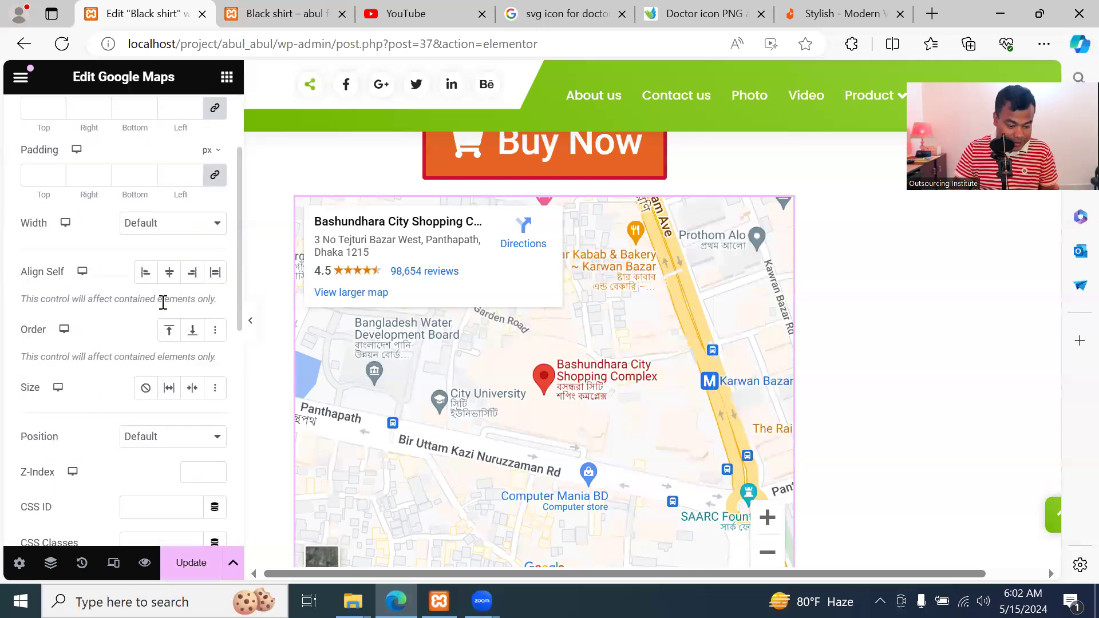
scroll(154, 352, down, 2)
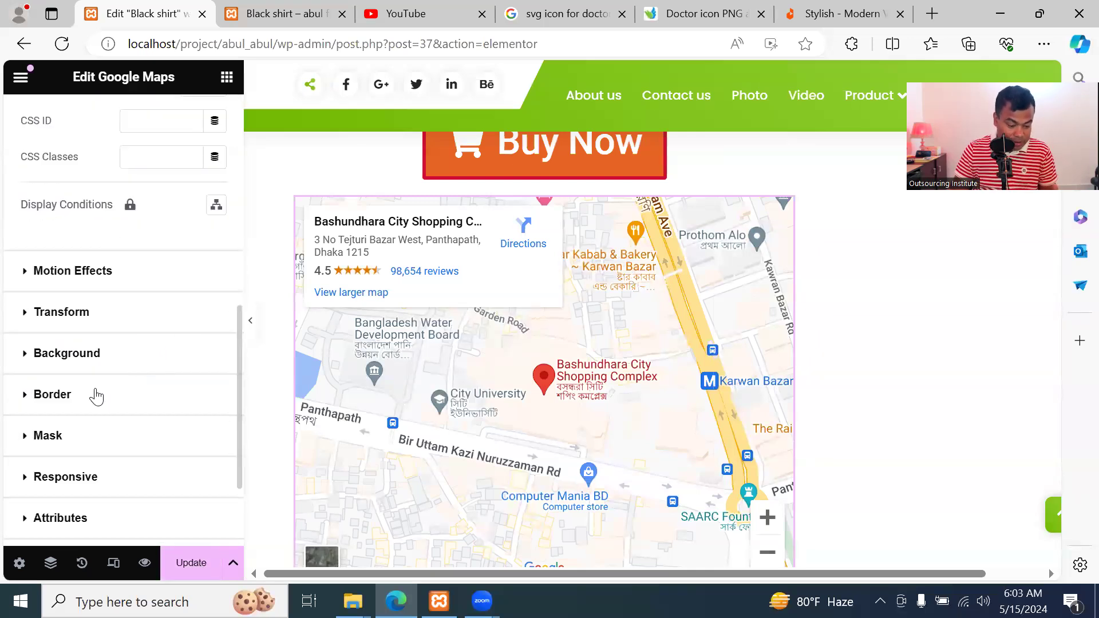
scroll(80, 418, down, 2)
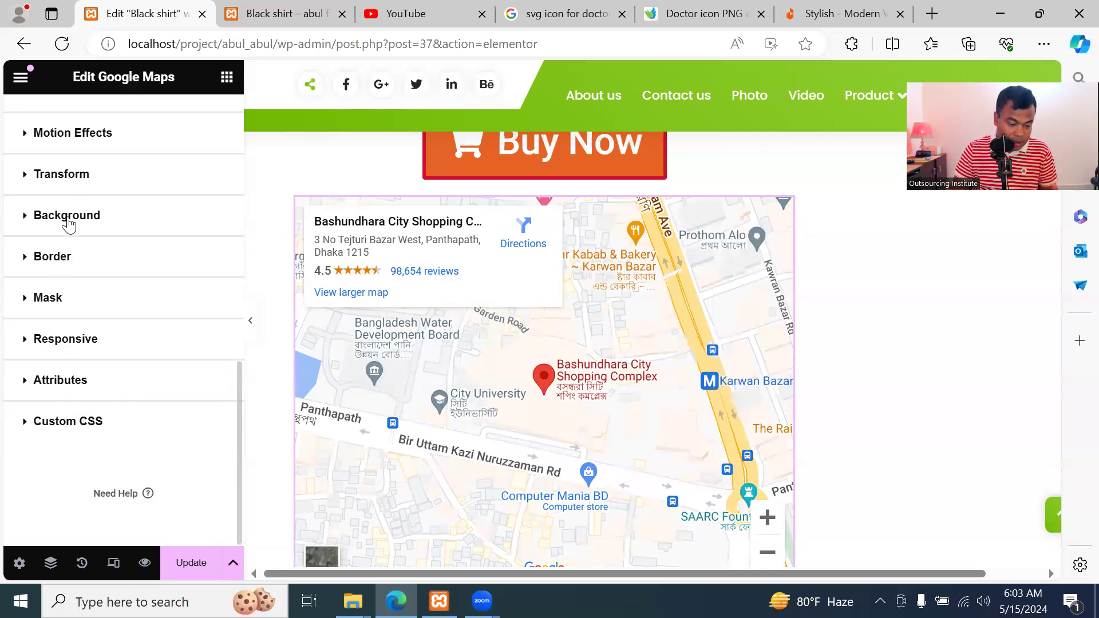
scroll(71, 223, up, 2)
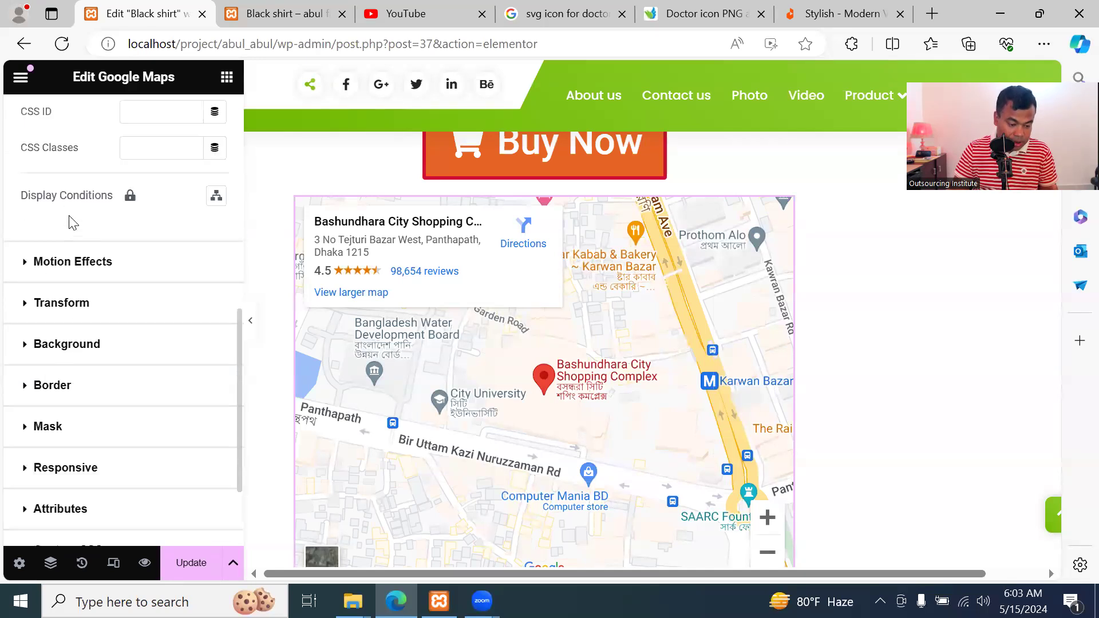
click(71, 308)
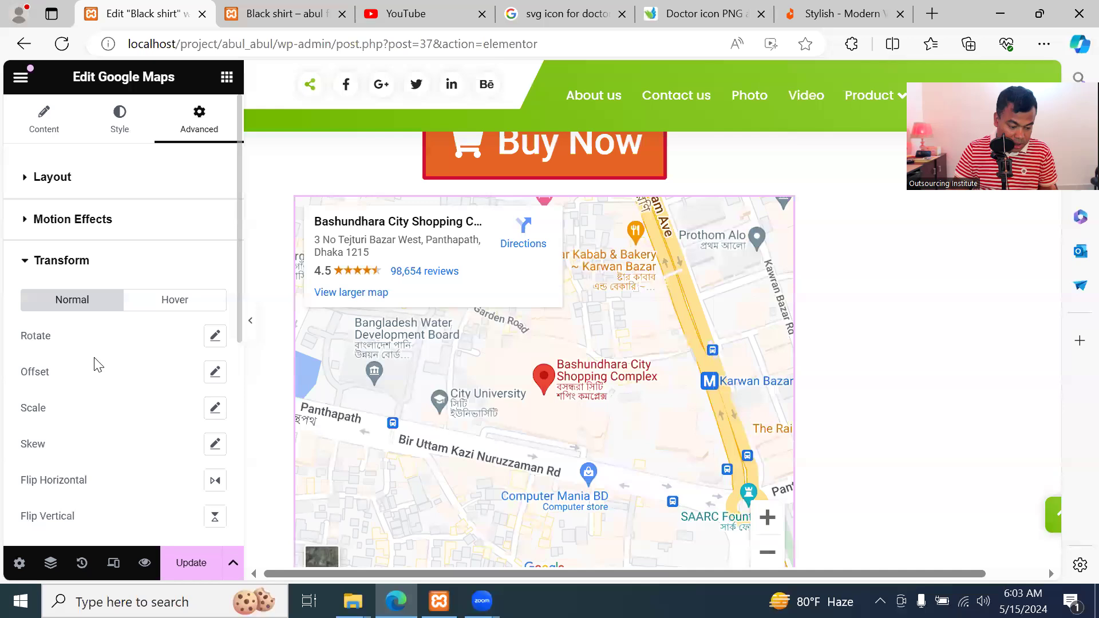
scroll(185, 394, down, 2)
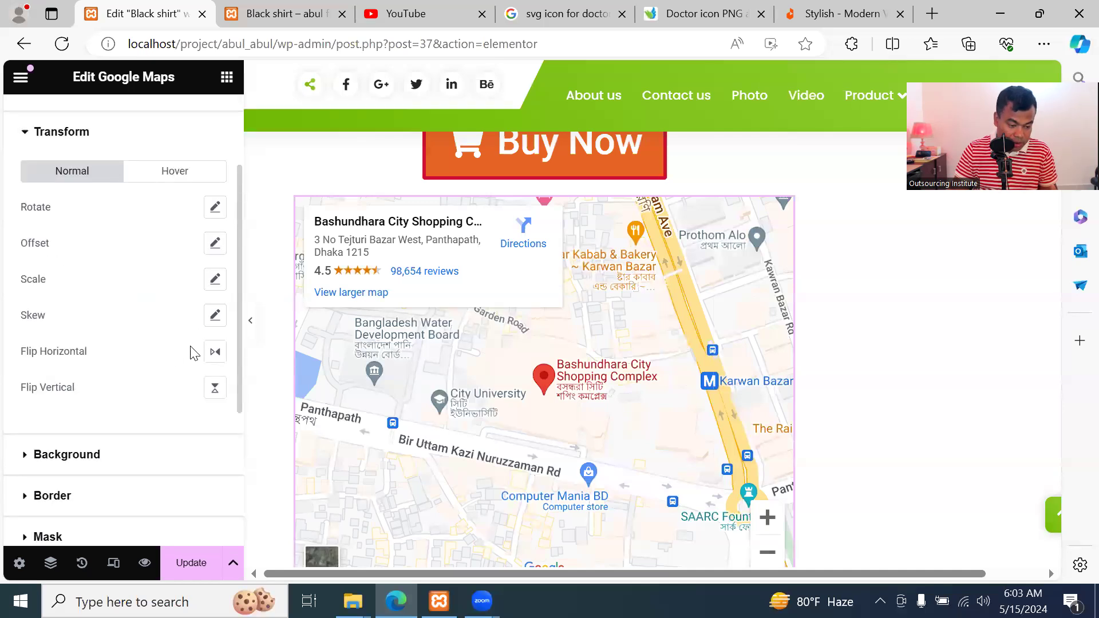
click(216, 208)
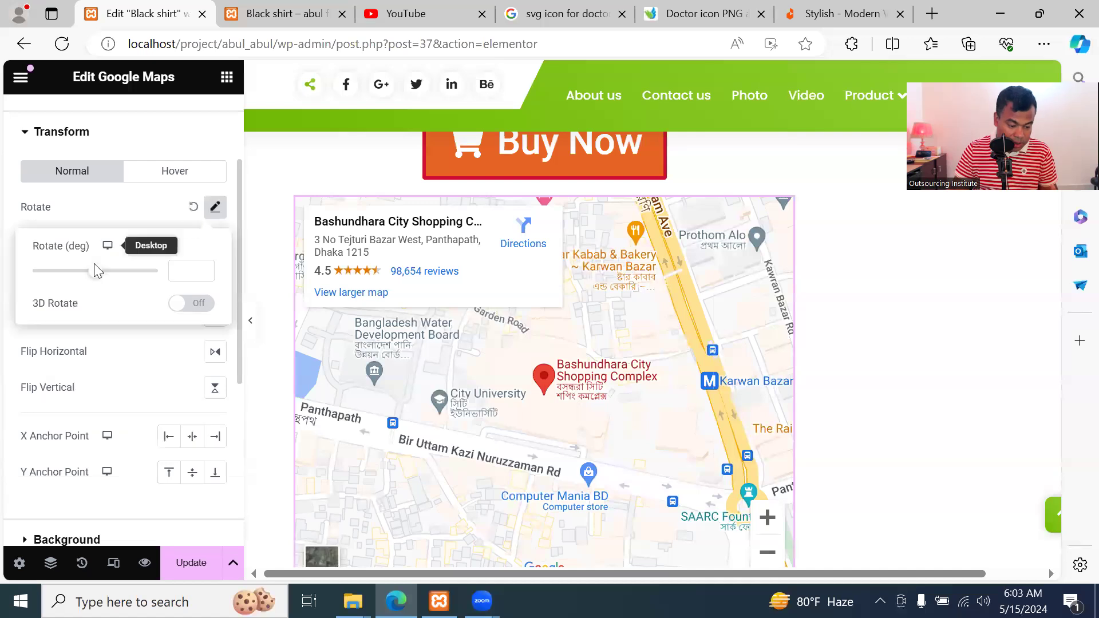
drag(106, 277, 96, 279)
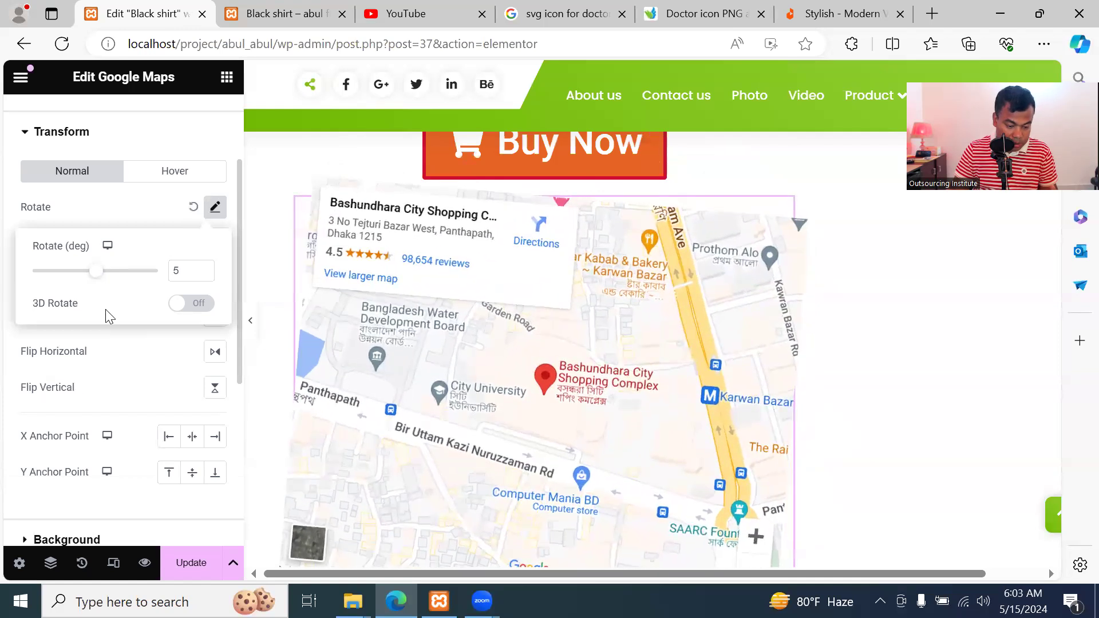
click(141, 205)
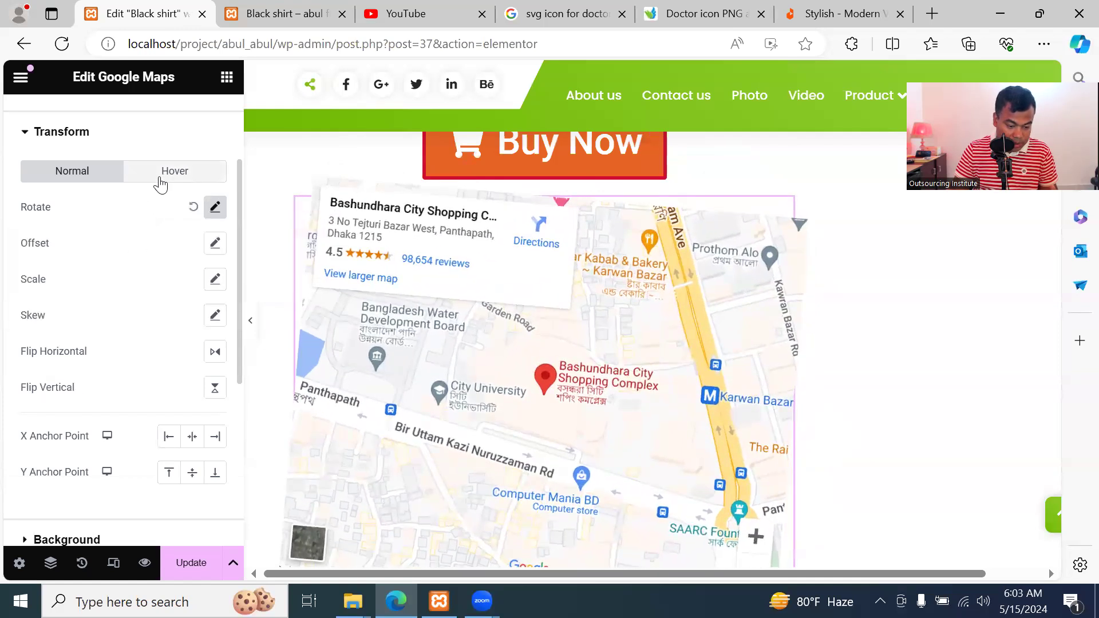
click(193, 206)
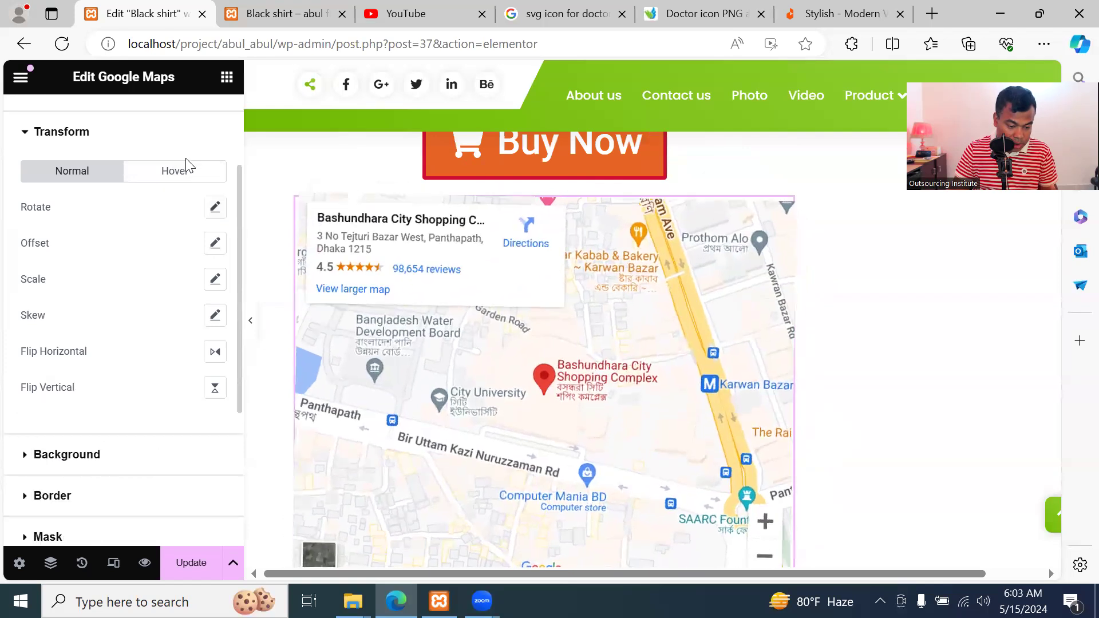
Try a hover Skew X of 10 degrees on the map with the page updated, and reset the skew
click(185, 170)
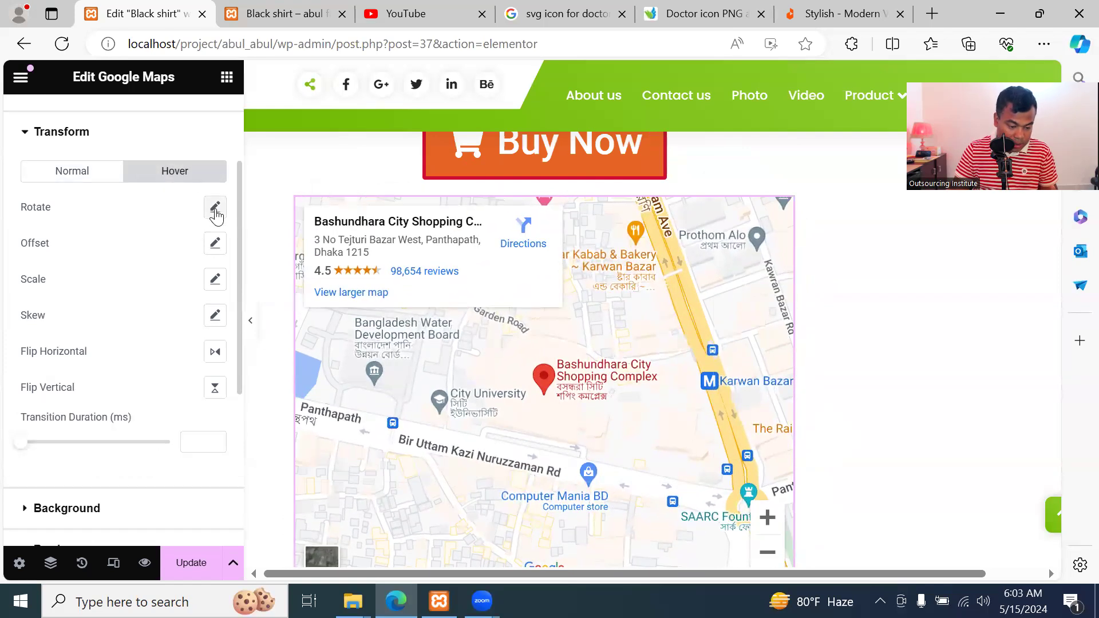
click(214, 315)
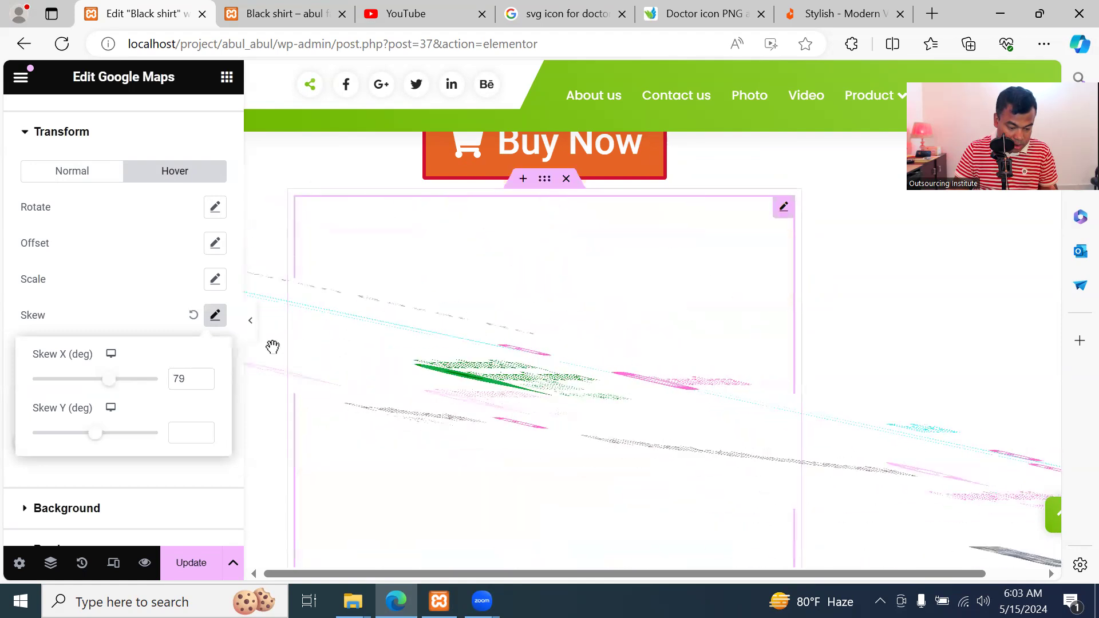
mouse_move(112, 387)
mouse_down()
mouse_move(84, 385)
mouse_move(101, 386)
mouse_up()
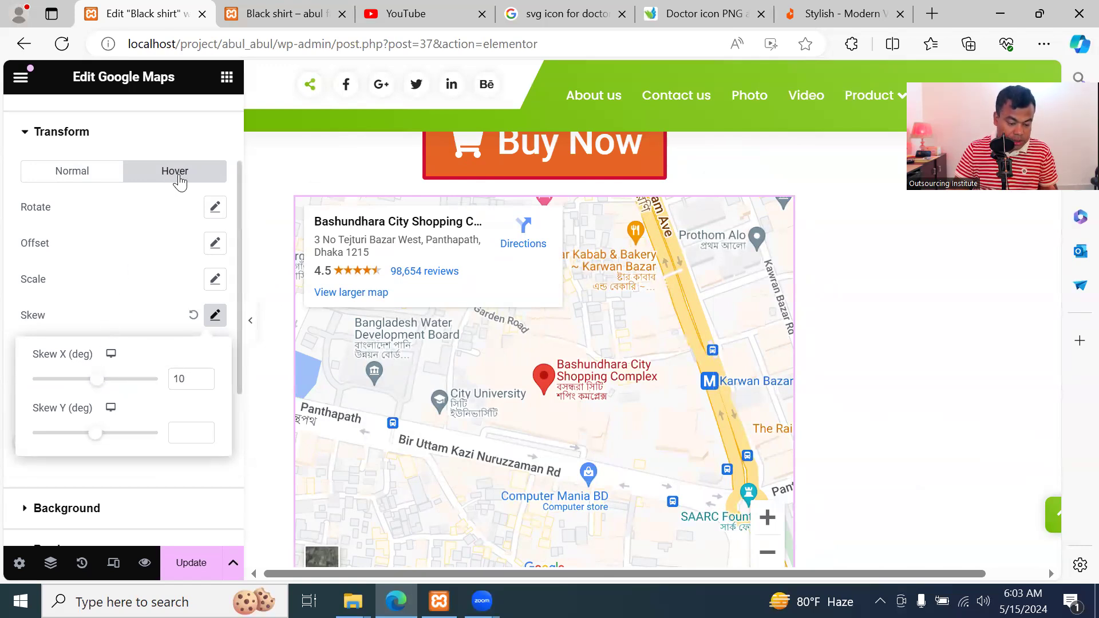
click(191, 563)
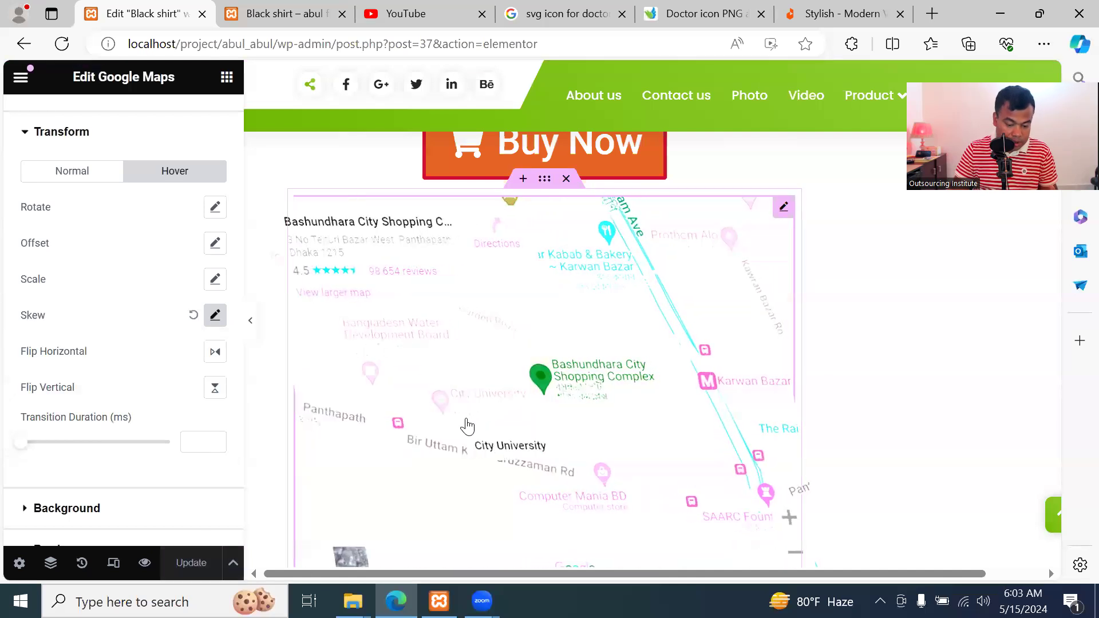
click(194, 315)
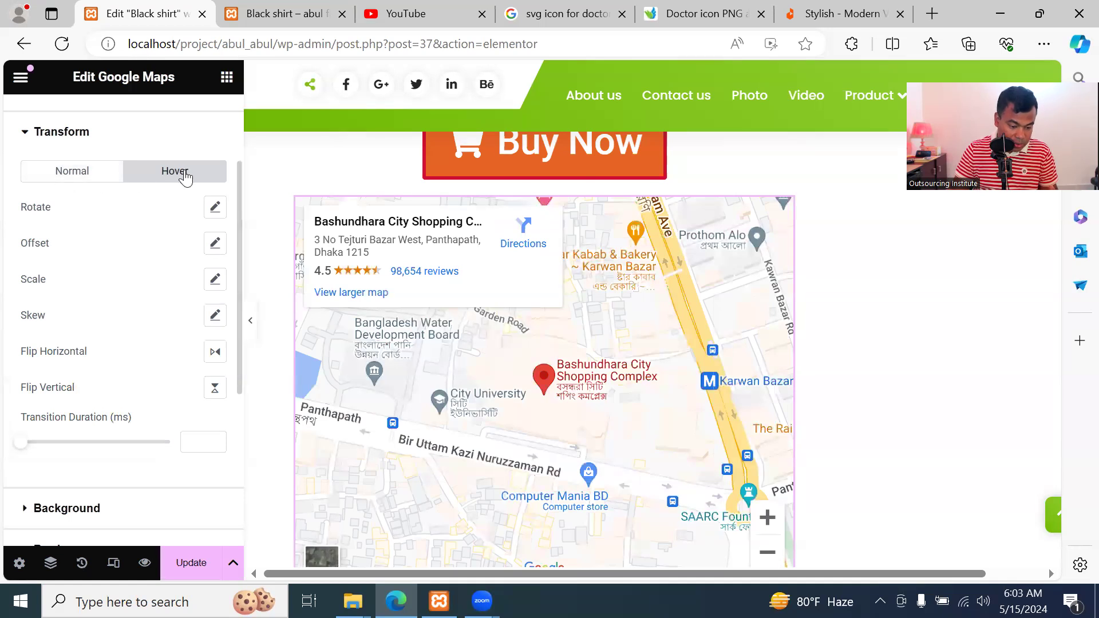
Reset the map's hover CSS filters to default
scroll(143, 377, down, 5)
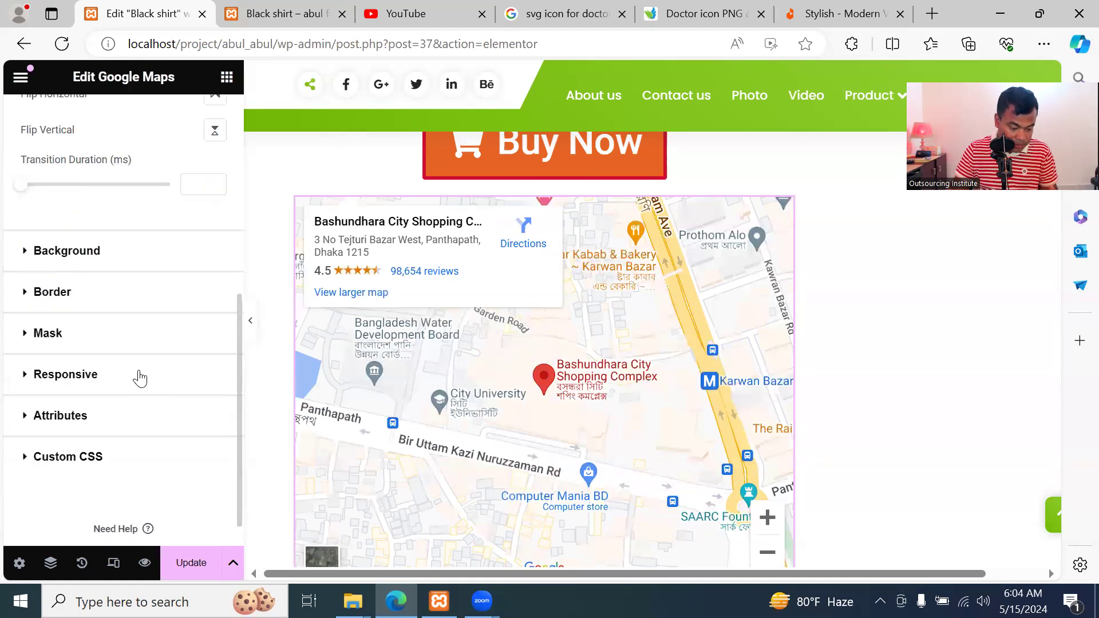
scroll(140, 378, up, 5)
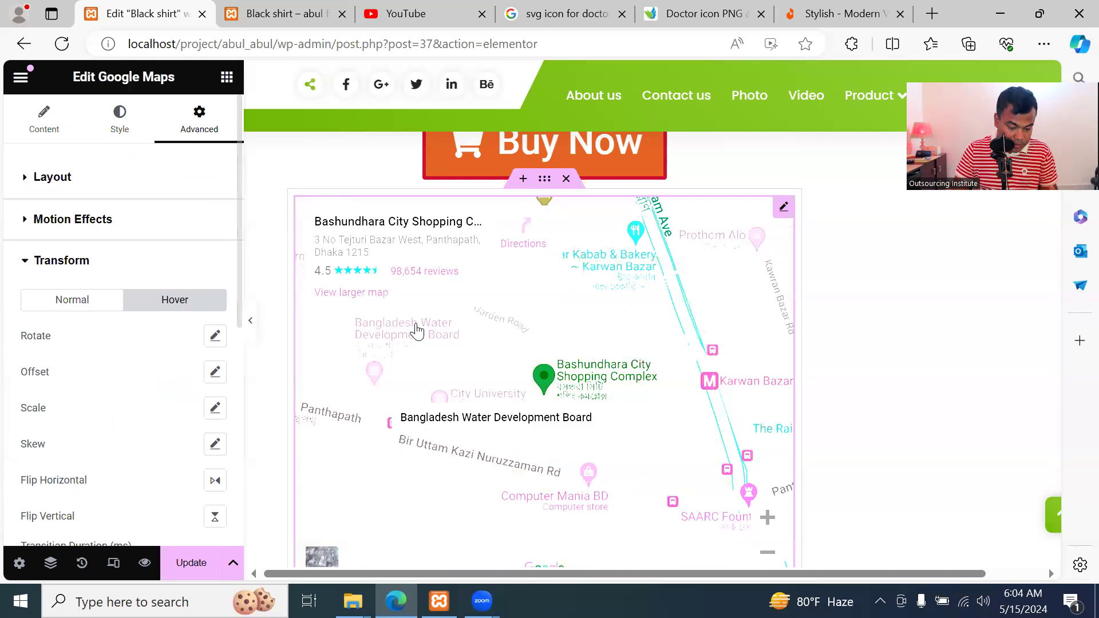
click(118, 122)
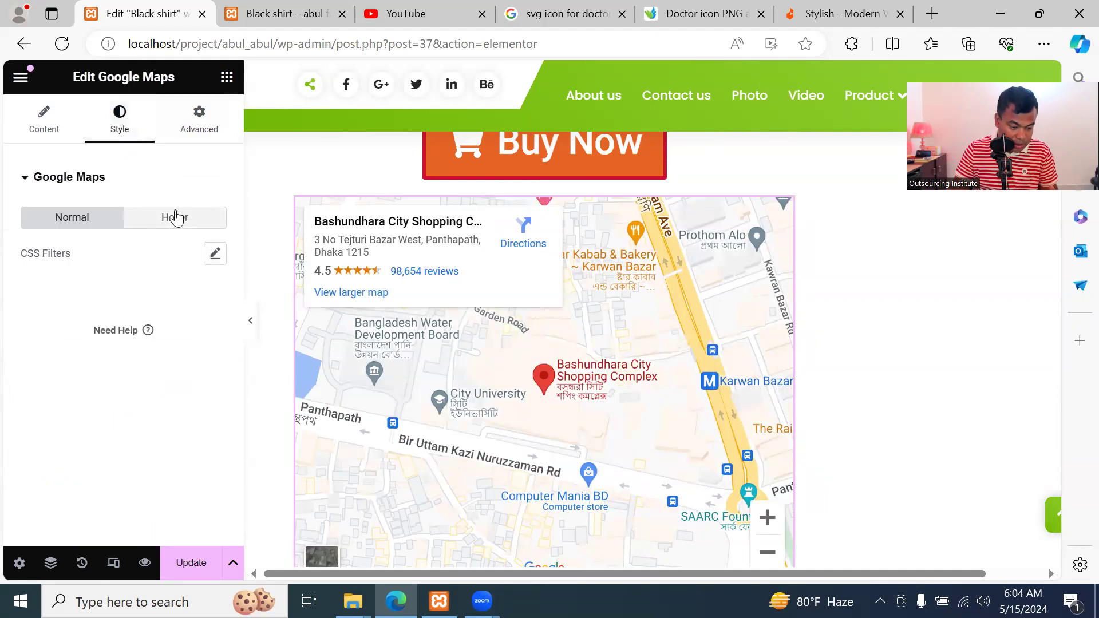
click(202, 220)
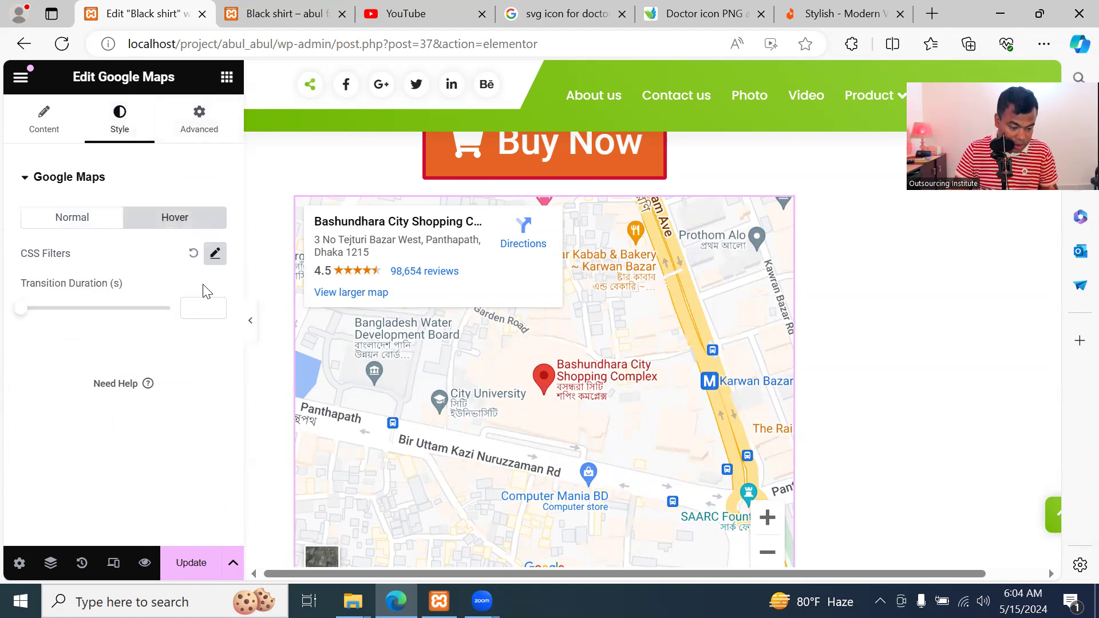
click(192, 256)
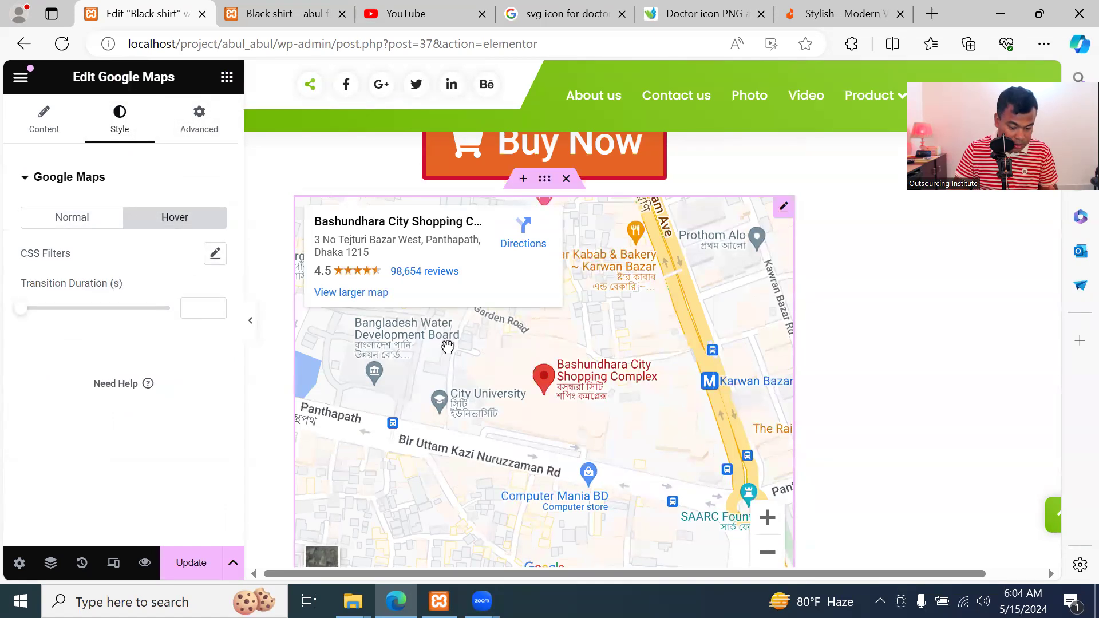
Update the page and reload the live Black shirt page to check the map below the Buy Now button
scroll(516, 382, up, 1)
key(ctrl+s)
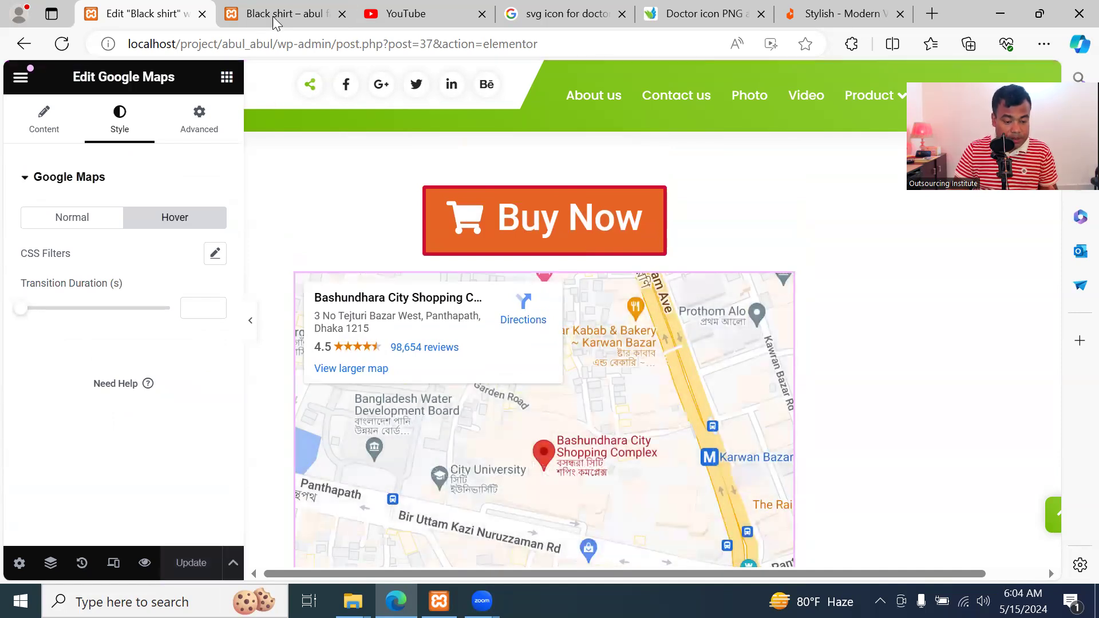
click(273, 15)
scroll(314, 324, down, 15)
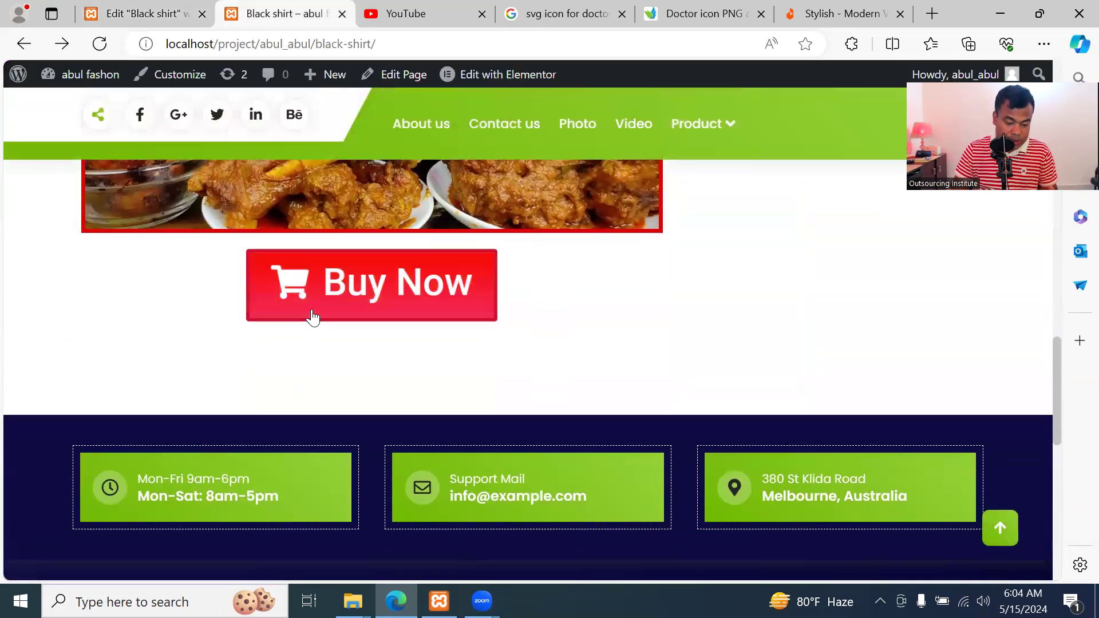
click(99, 44)
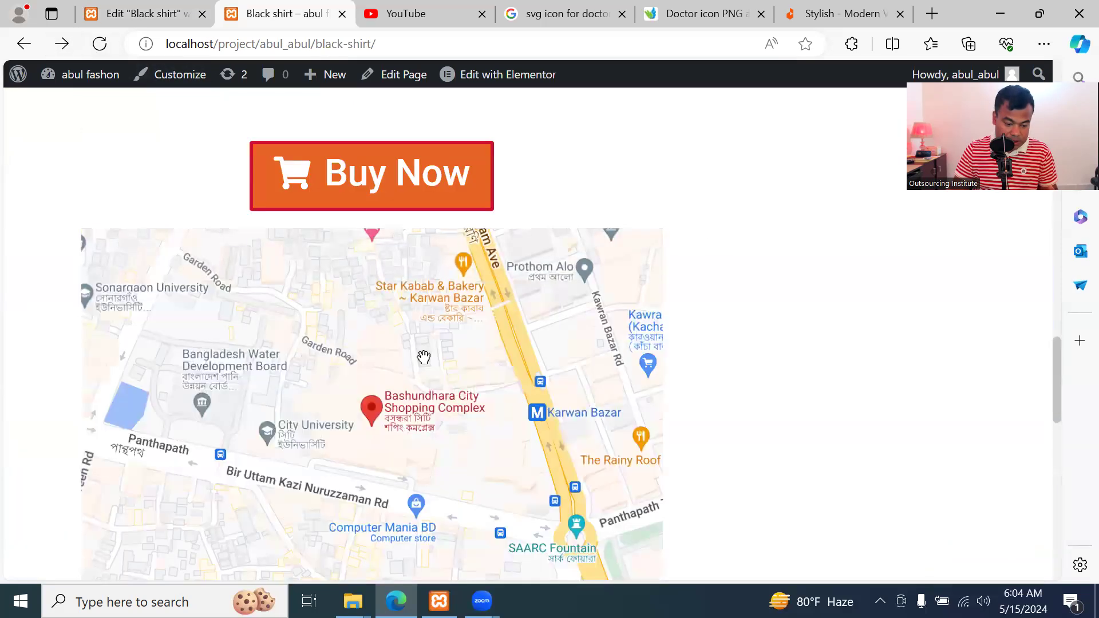
scroll(423, 365, up, 3)
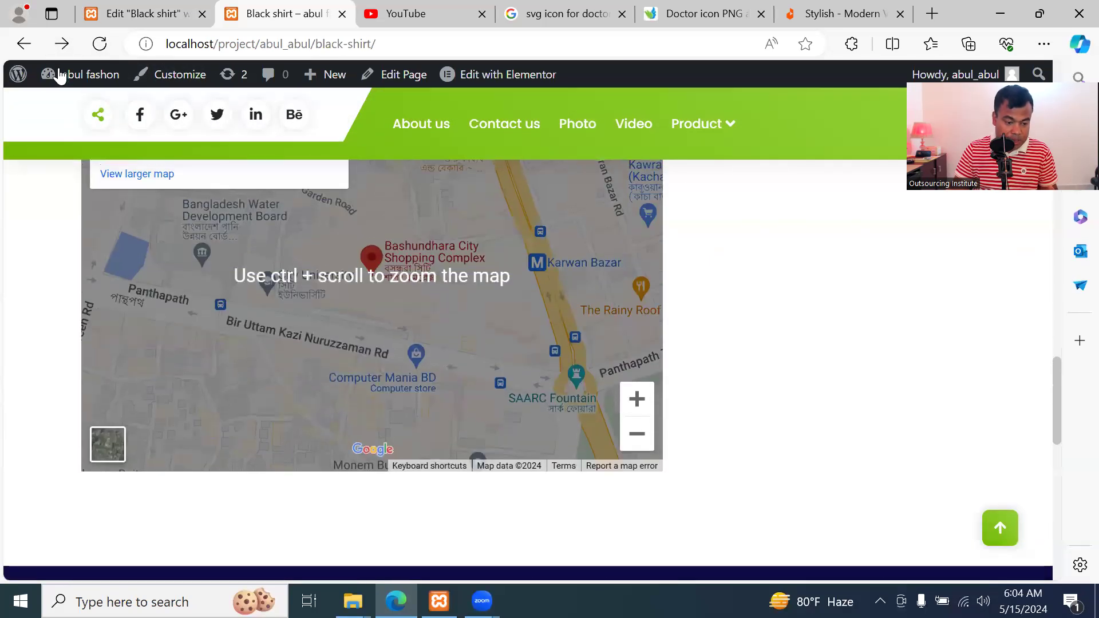
Return to the Elementor editor and add an Icon widget directly below the Google Maps widget
click(140, 13)
click(226, 77)
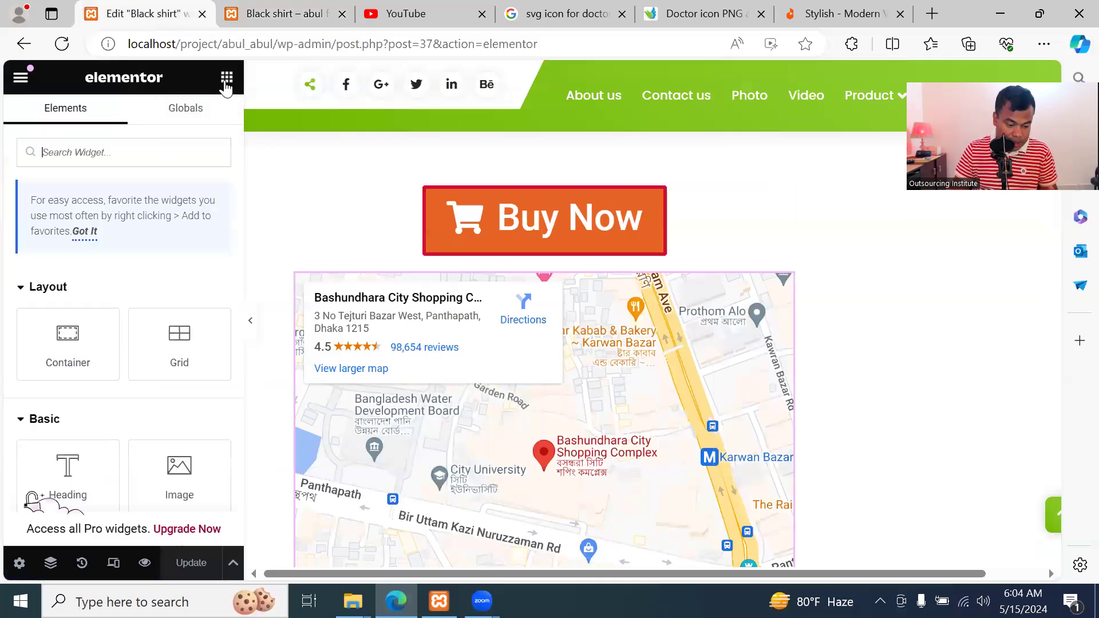
scroll(131, 403, down, 4)
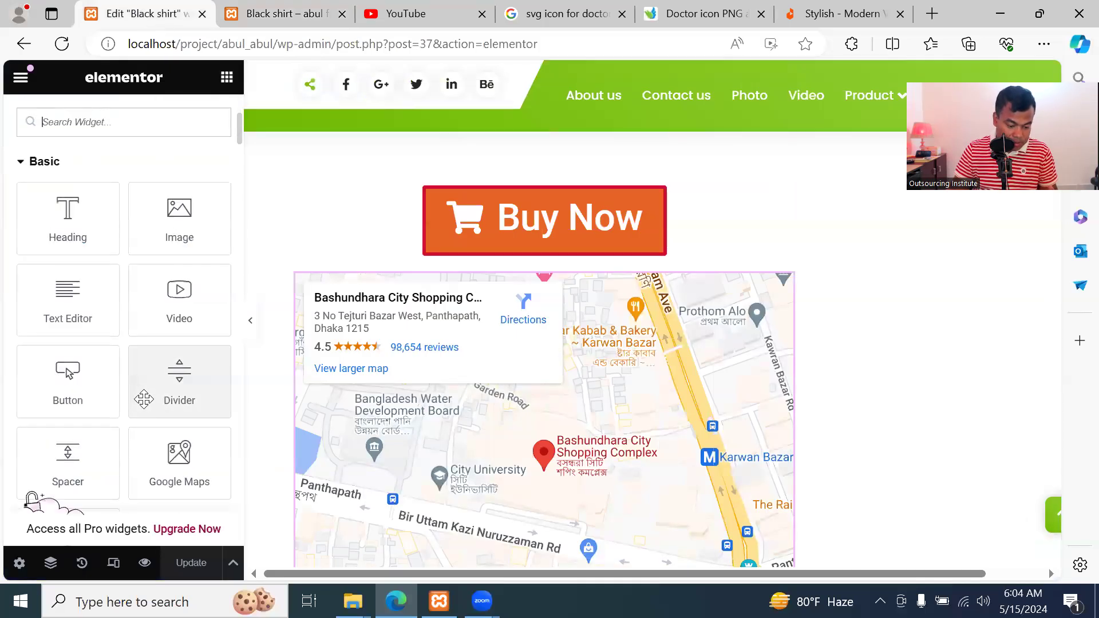
scroll(163, 447, down, 2)
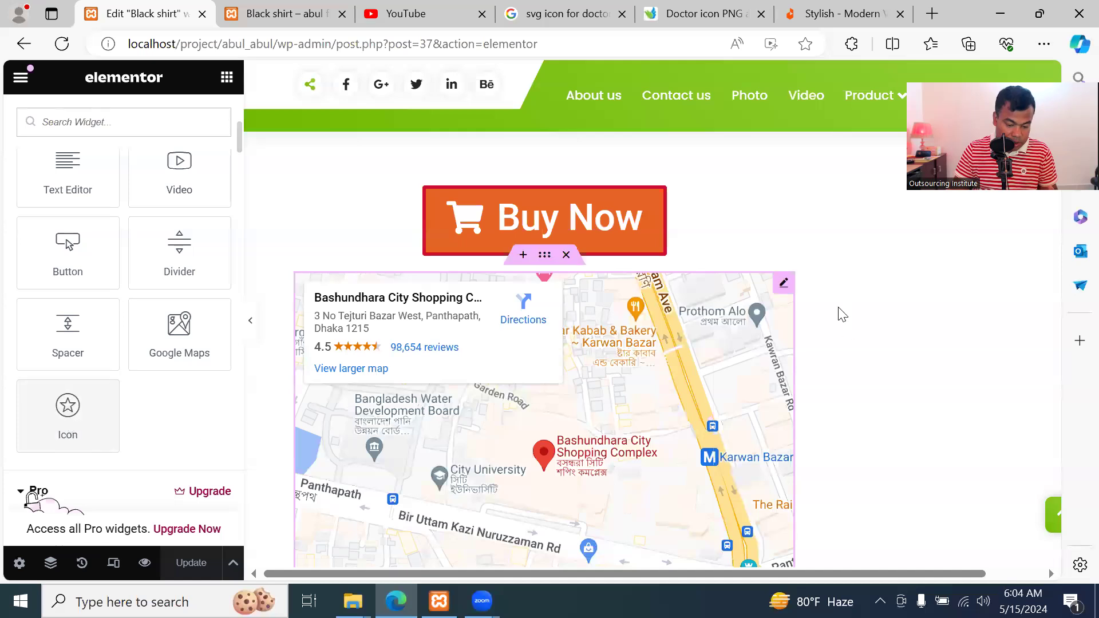
scroll(572, 395, down, 5)
drag(68, 409, 553, 521)
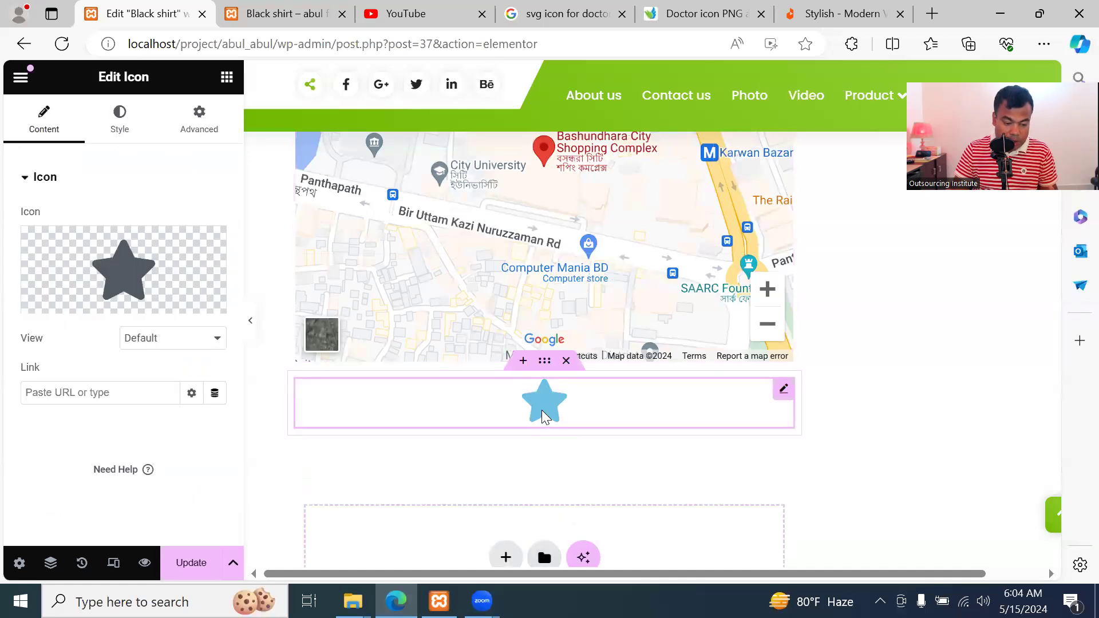
Try the Taxi icon from the icon library in the new Icon widget
mouse_move(115, 240)
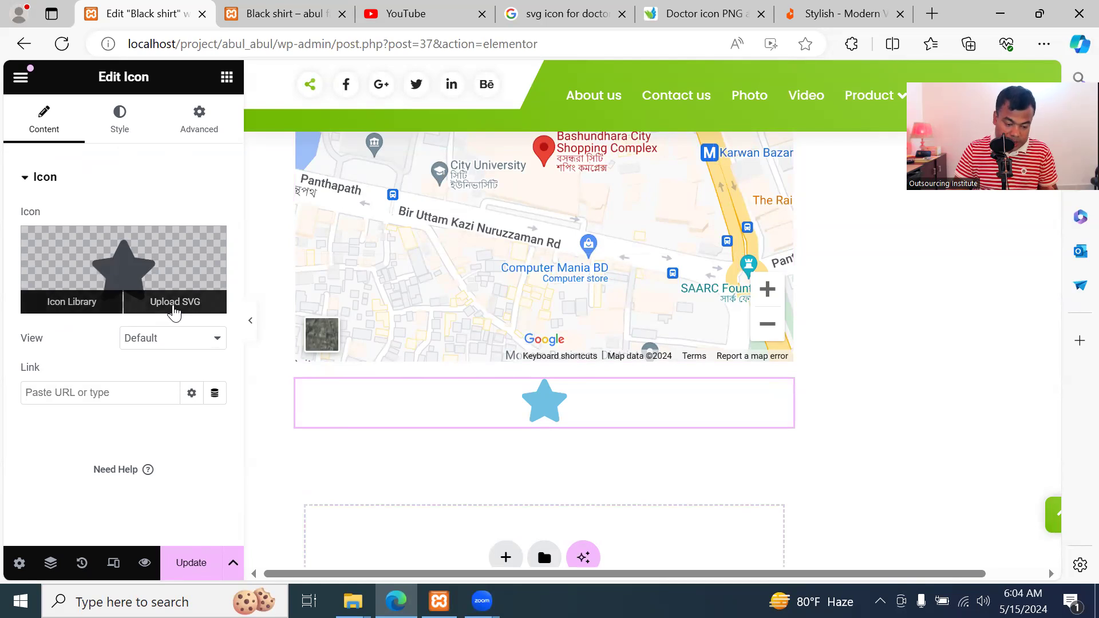
click(63, 303)
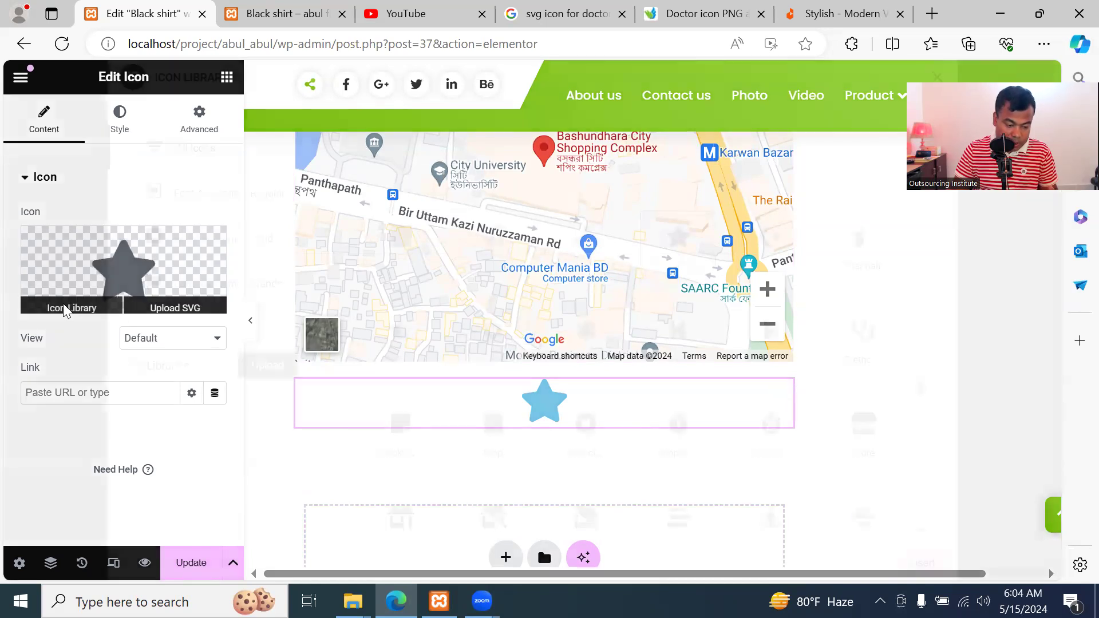
scroll(675, 339, down, 10)
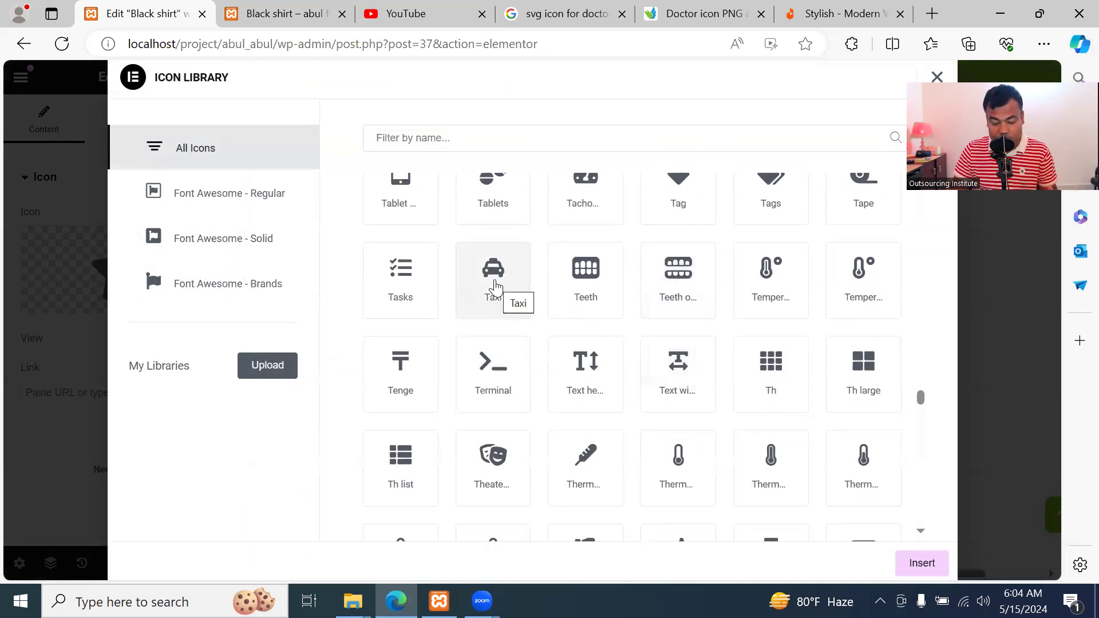
click(496, 286)
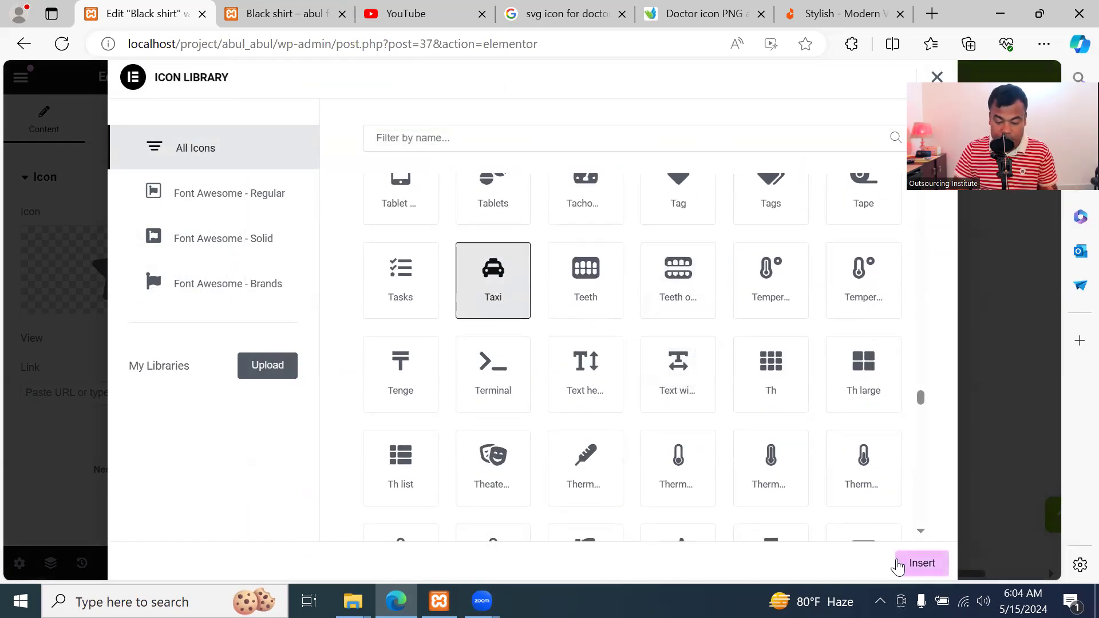
click(900, 563)
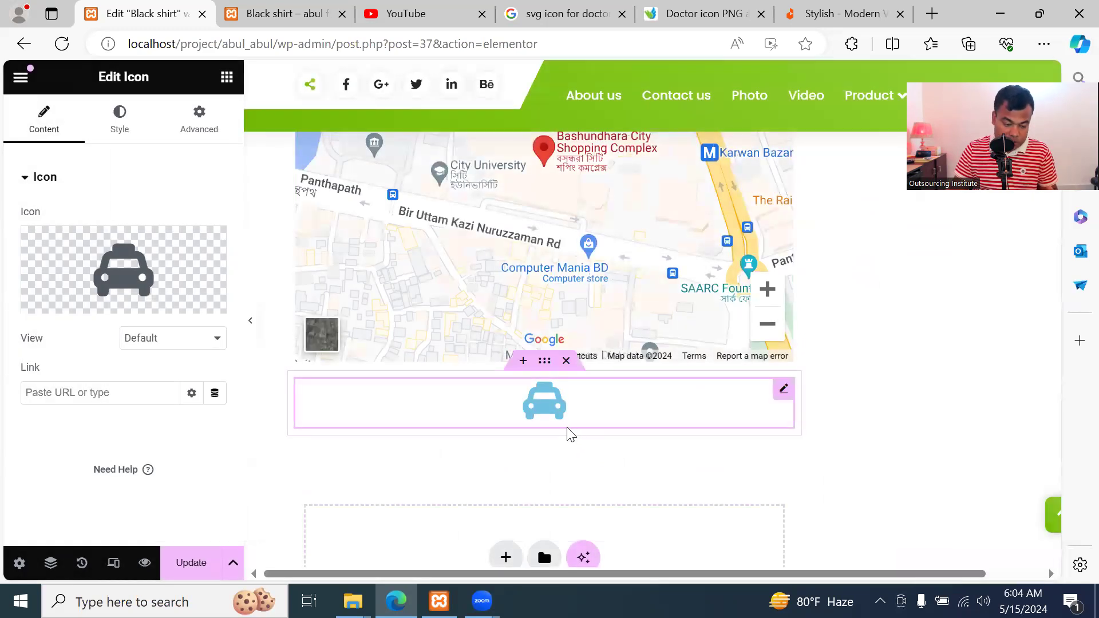
mouse_move(123, 292)
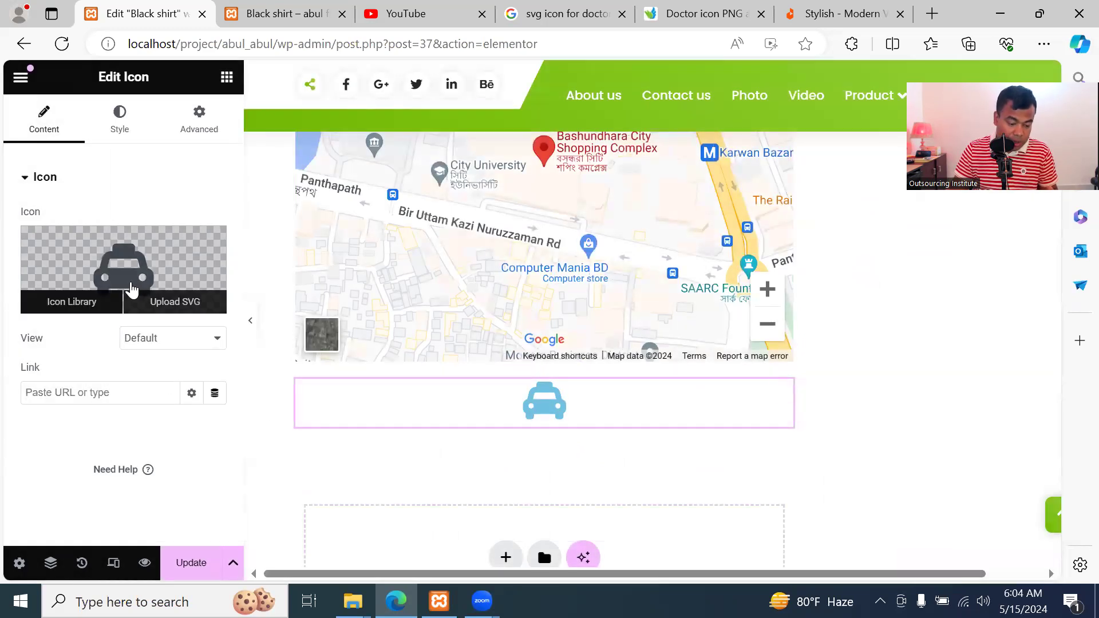
click(173, 307)
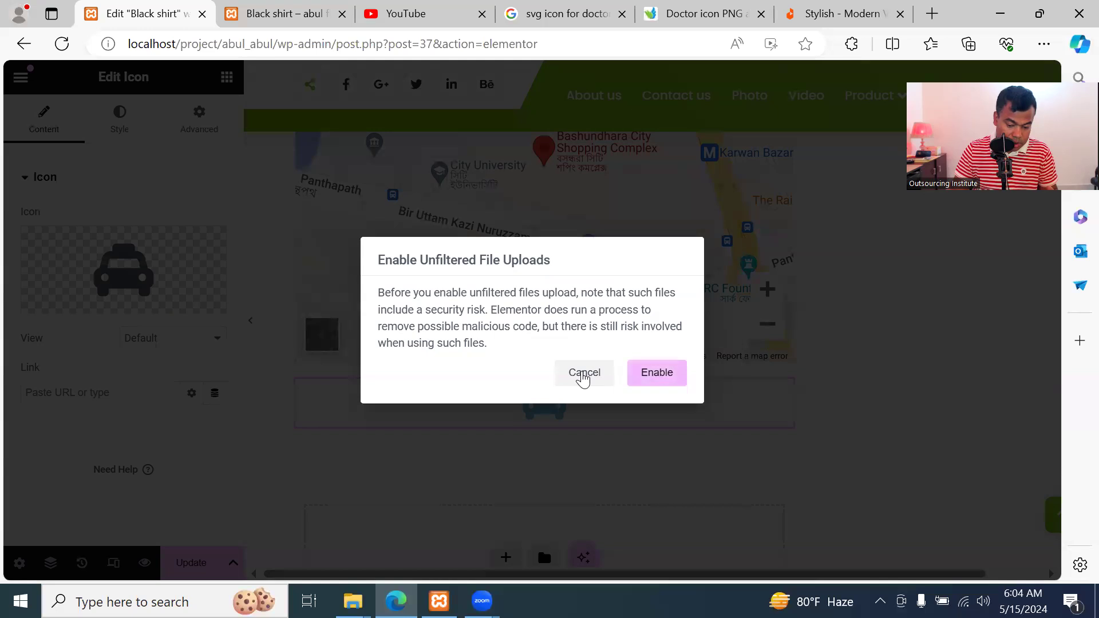
click(582, 375)
Browse the icon library and insert the Envira leaf icon into the Icon widget
click(75, 303)
scroll(683, 303, down, 5)
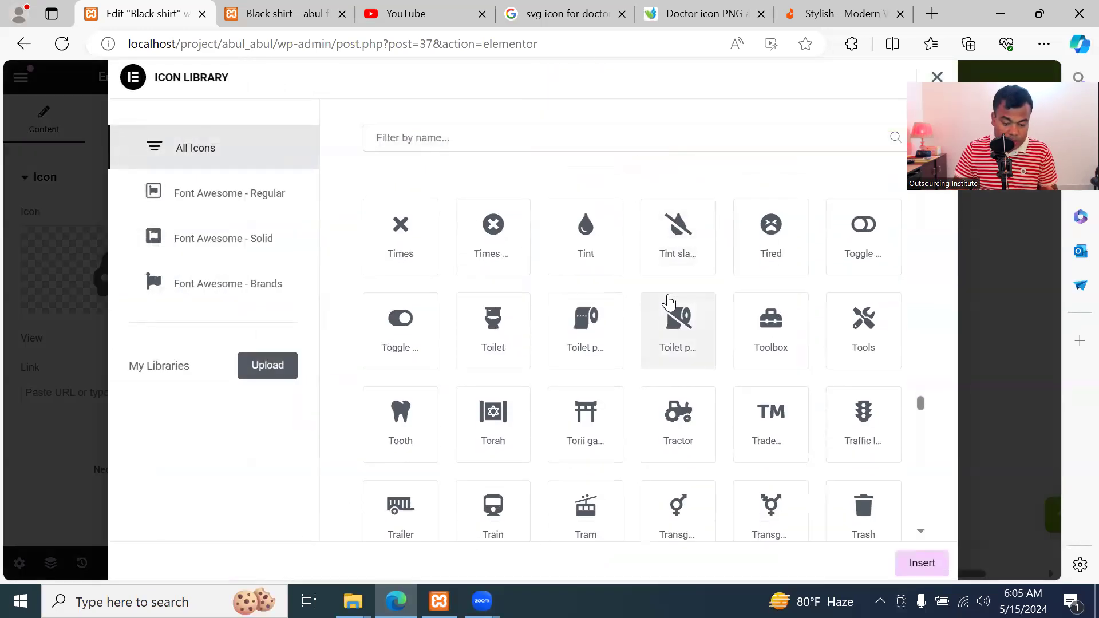
scroll(662, 306, down, 5)
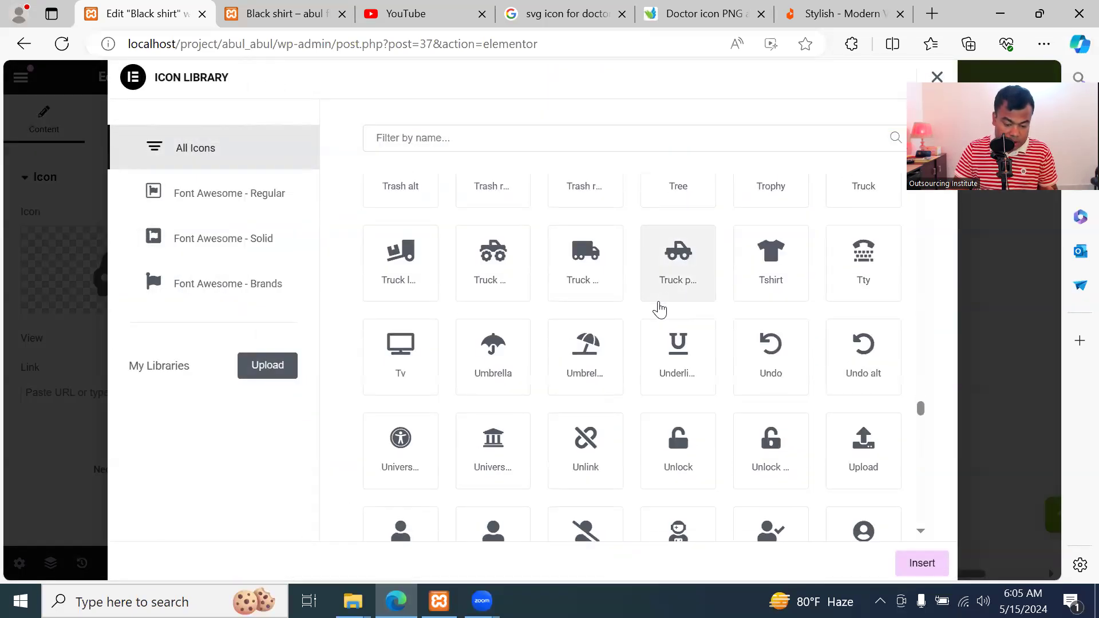
scroll(659, 307, up, 3)
scroll(657, 306, up, 2)
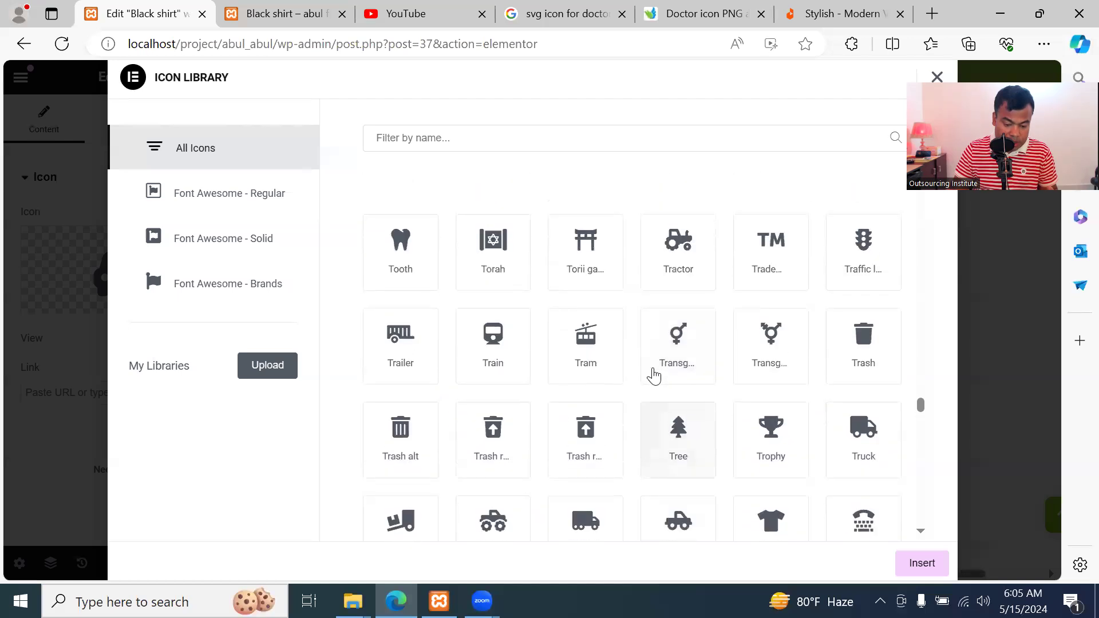
scroll(653, 370, down, 1)
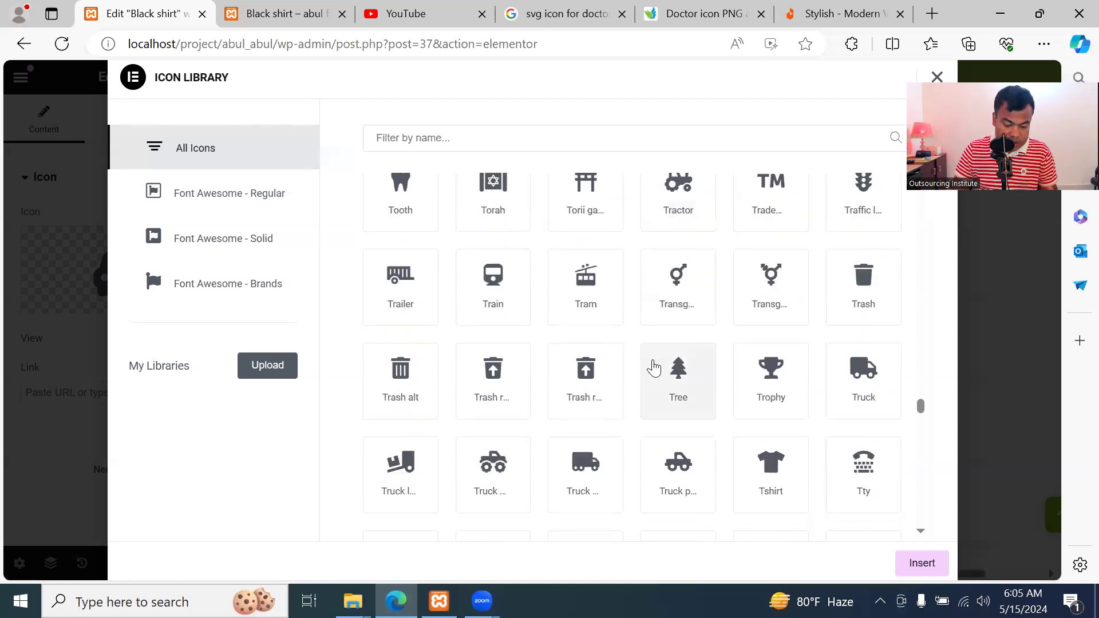
scroll(653, 369, down, 5)
scroll(654, 368, up, 4)
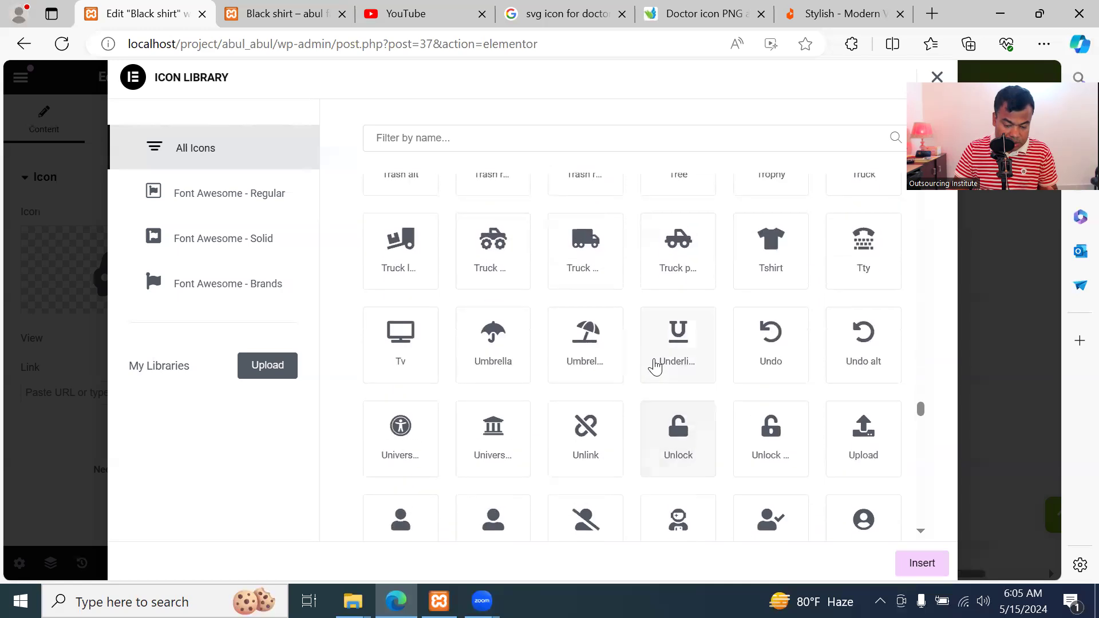
scroll(654, 367, up, 7)
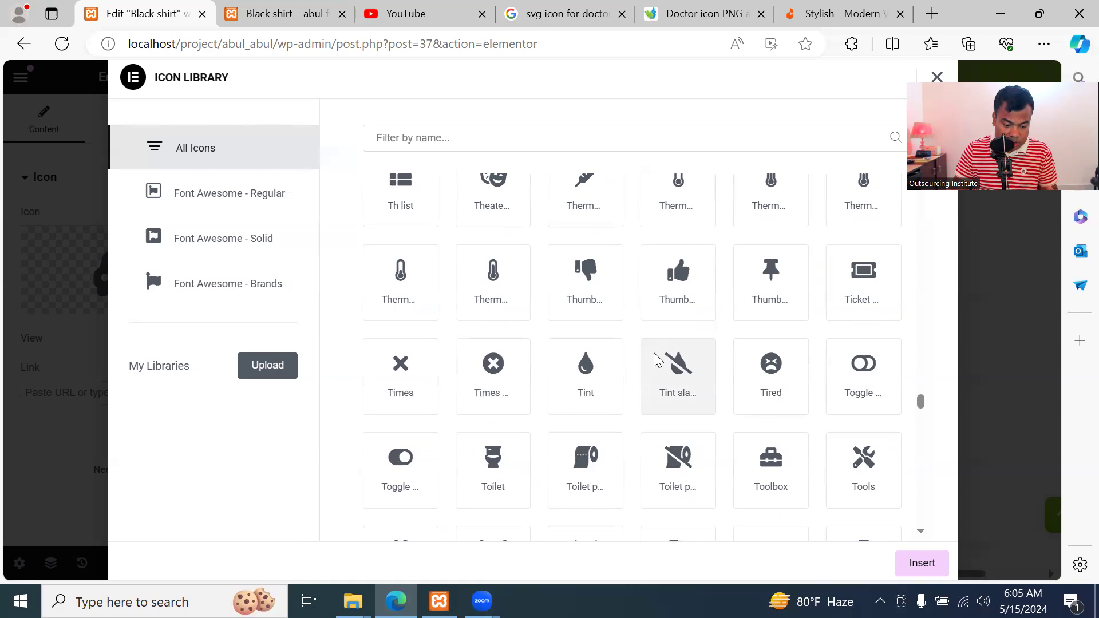
scroll(655, 357, up, 3)
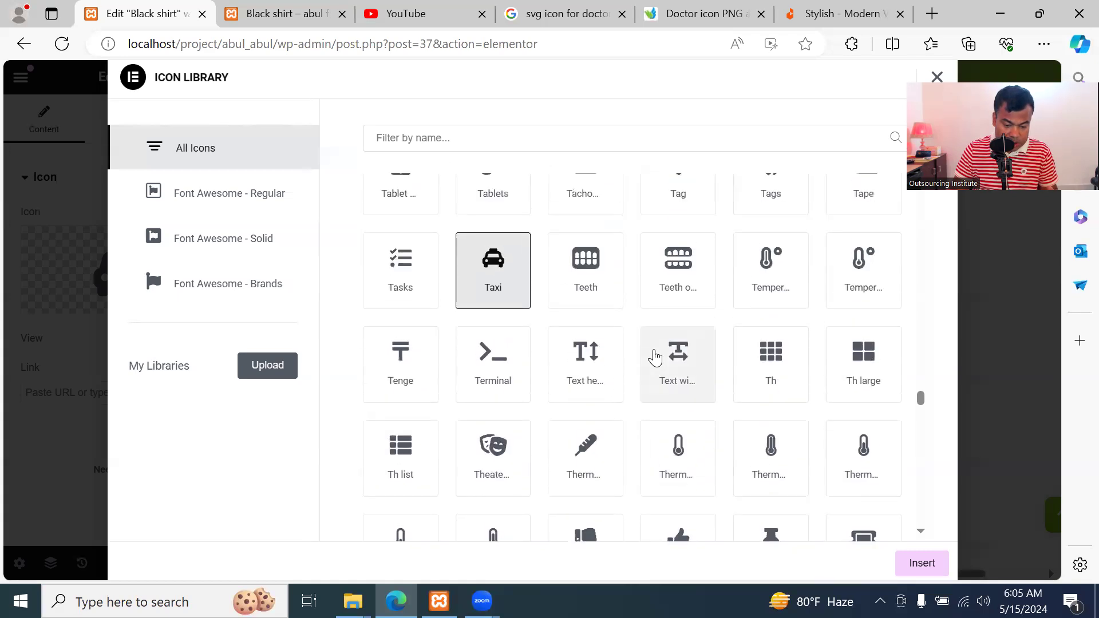
scroll(655, 358, up, 3)
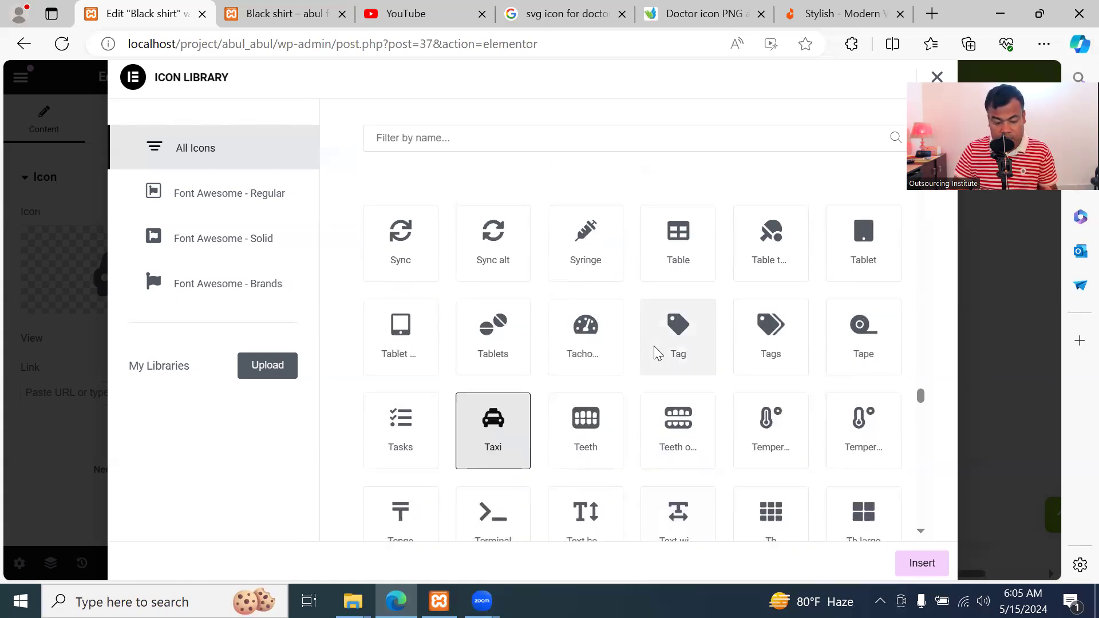
scroll(655, 355, down, 20)
scroll(650, 357, down, 10)
scroll(651, 359, down, 10)
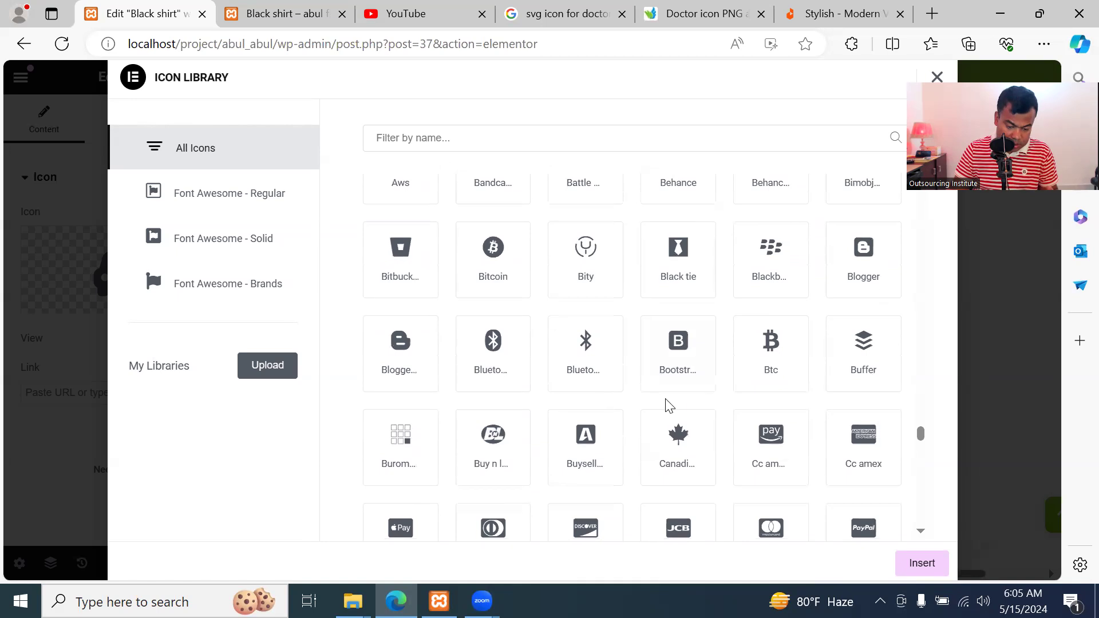
scroll(661, 393, down, 8)
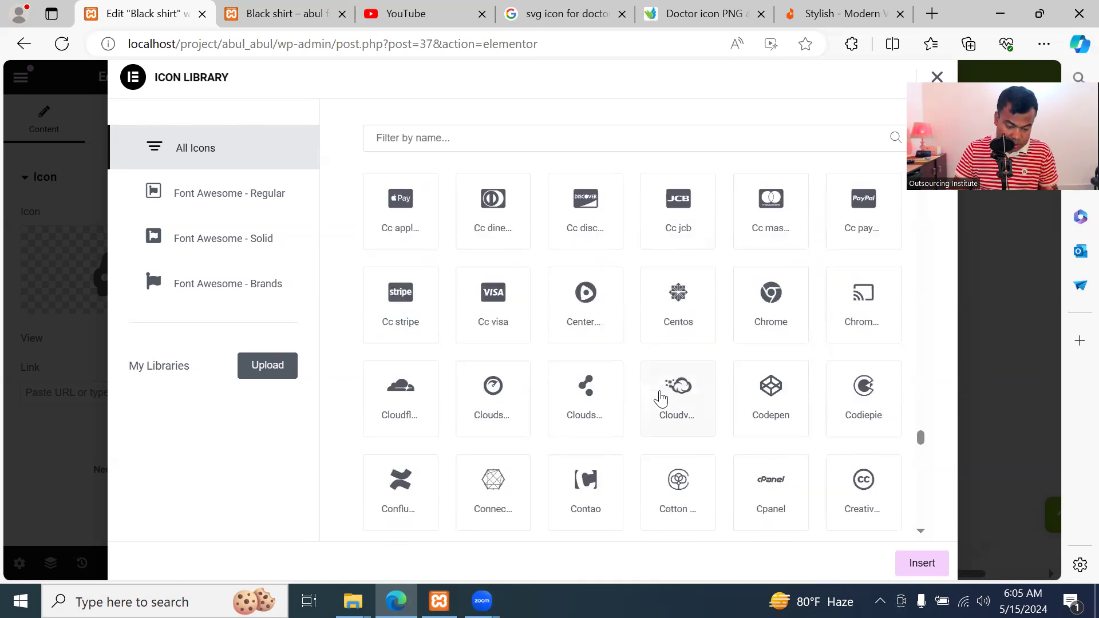
scroll(658, 392, down, 10)
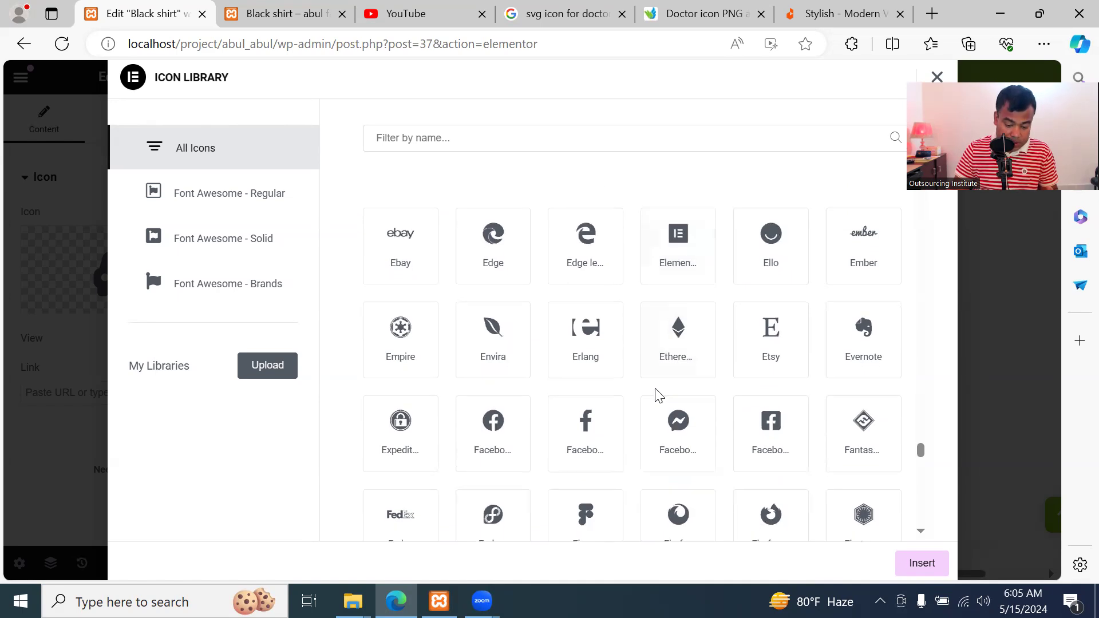
click(495, 347)
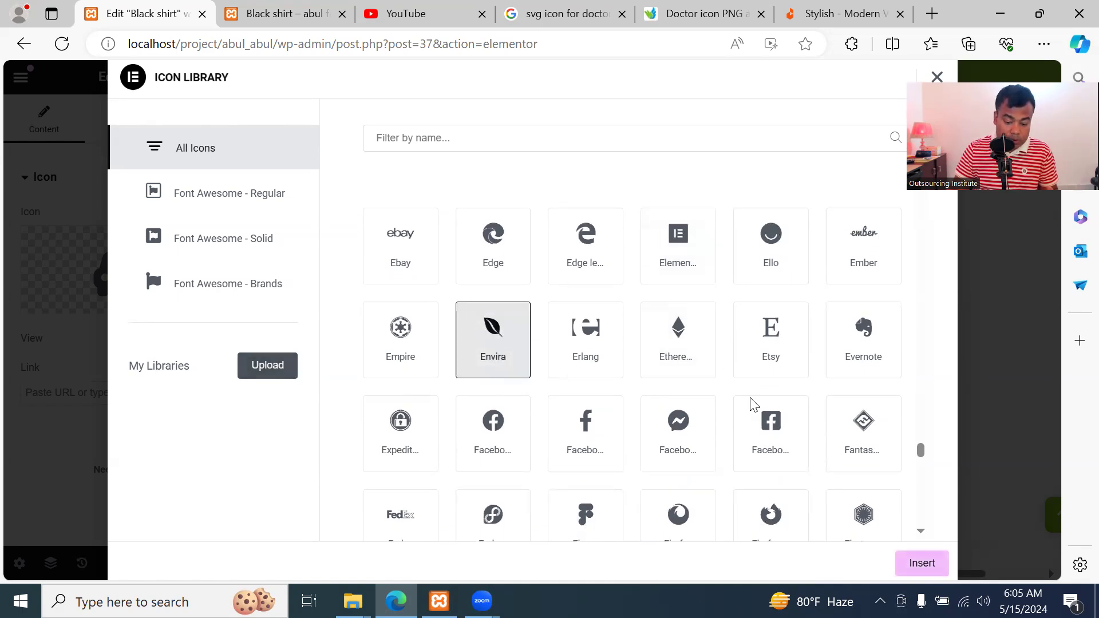
click(920, 563)
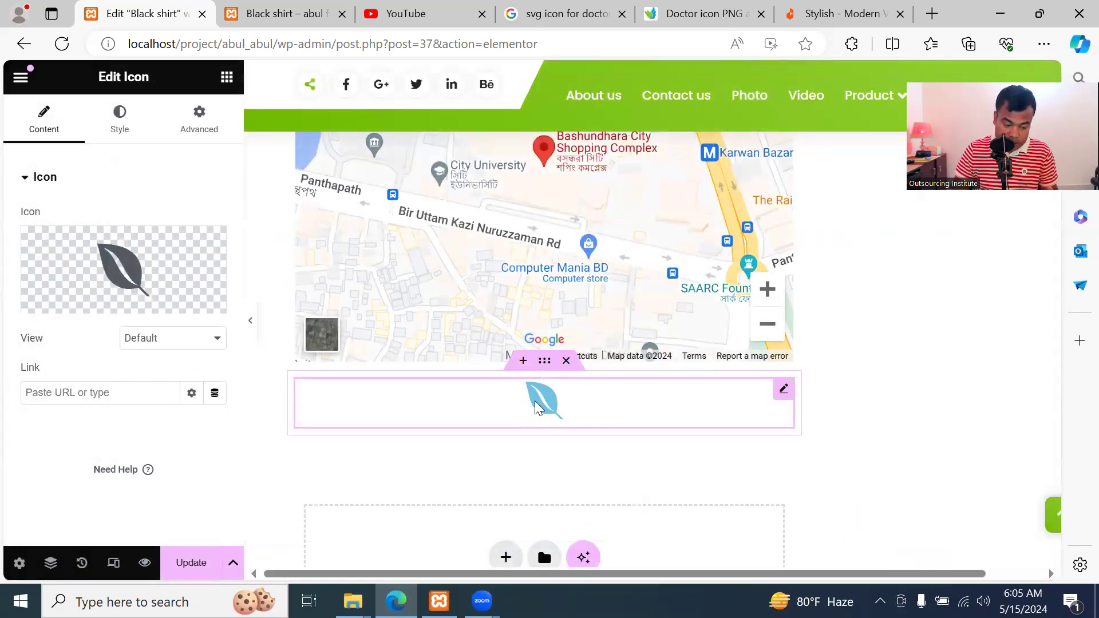
Load google.com in place of the Daraz product page and search for "svg icon fro saloon"
mouse_move(111, 294)
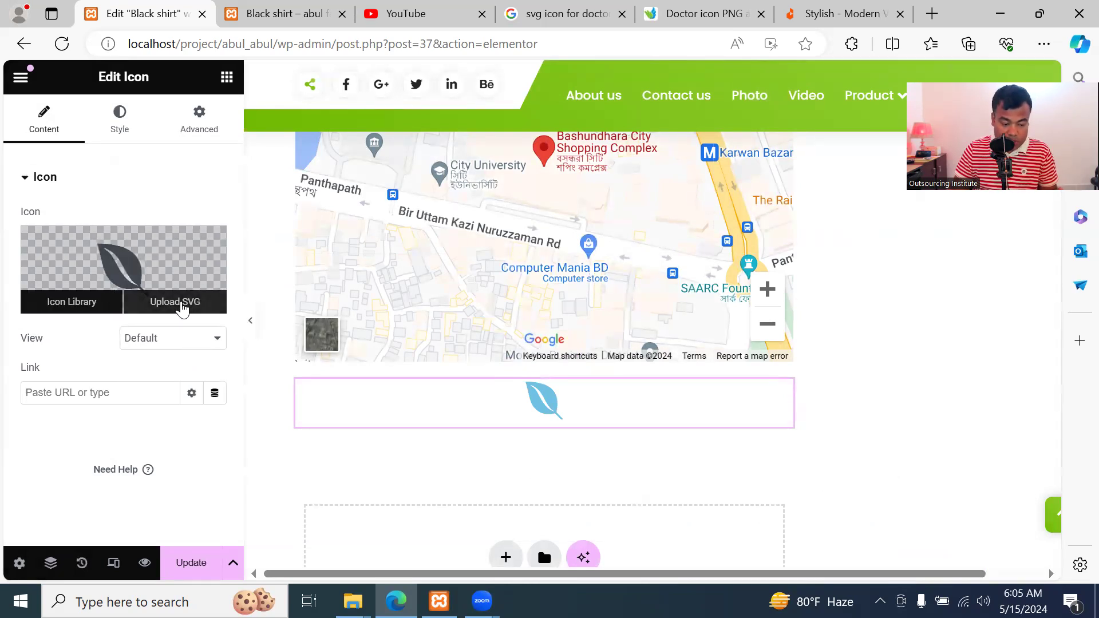
click(838, 14)
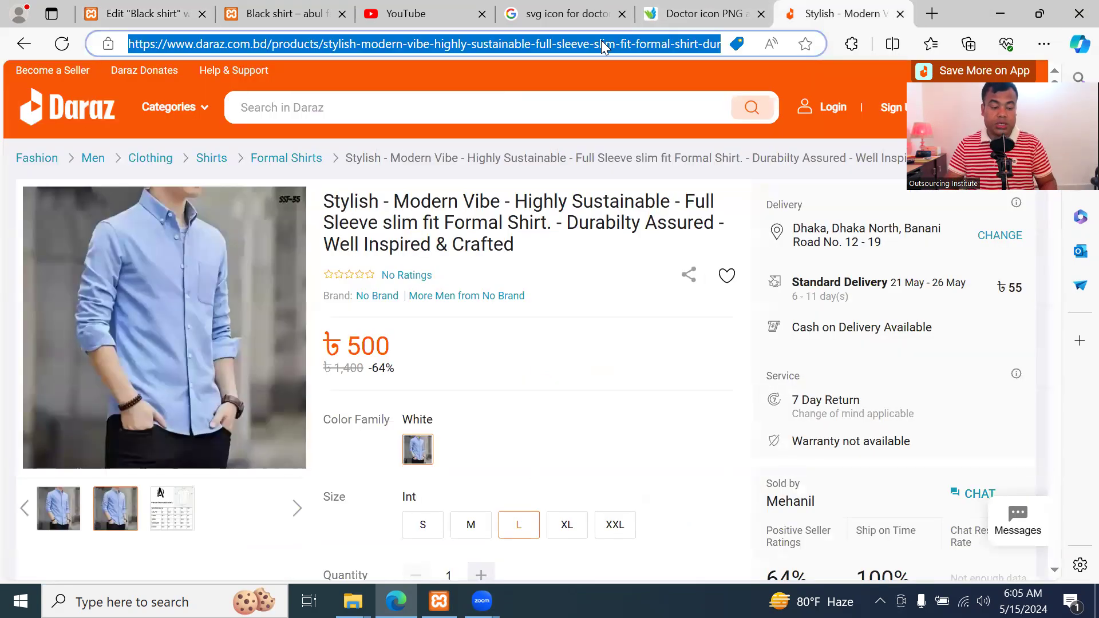
text(google.com)
key(Return)
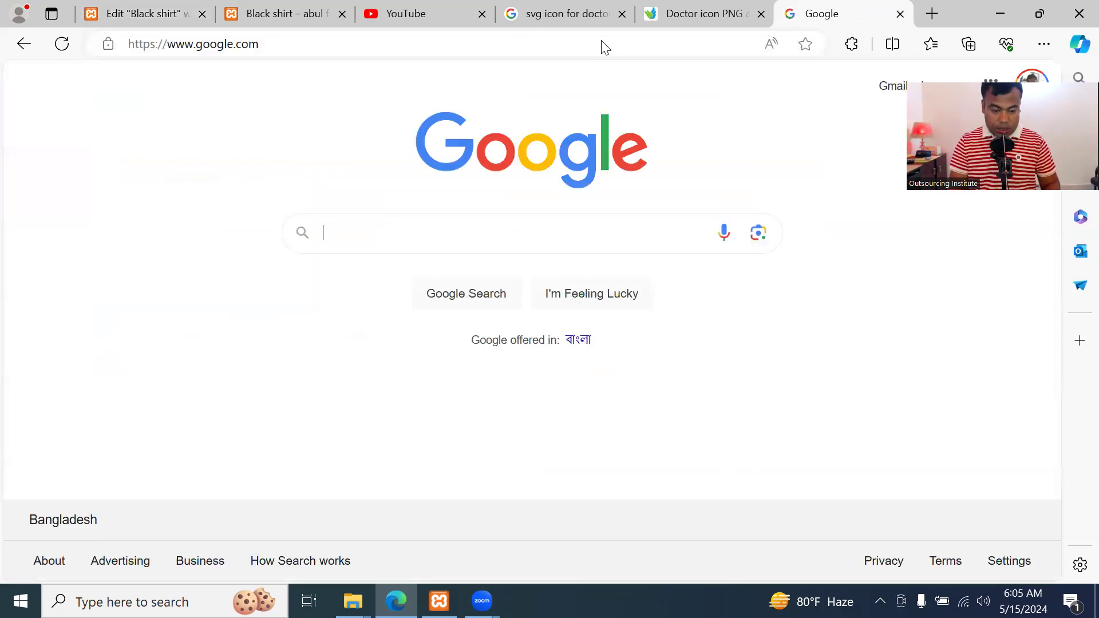
text(svg i)
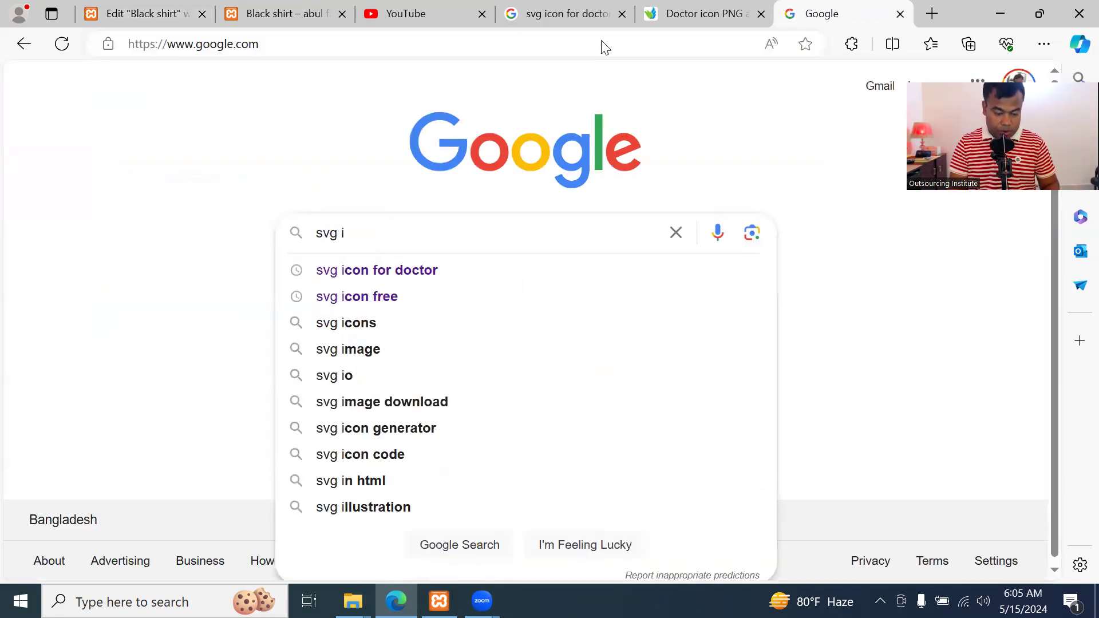
text(con fro)
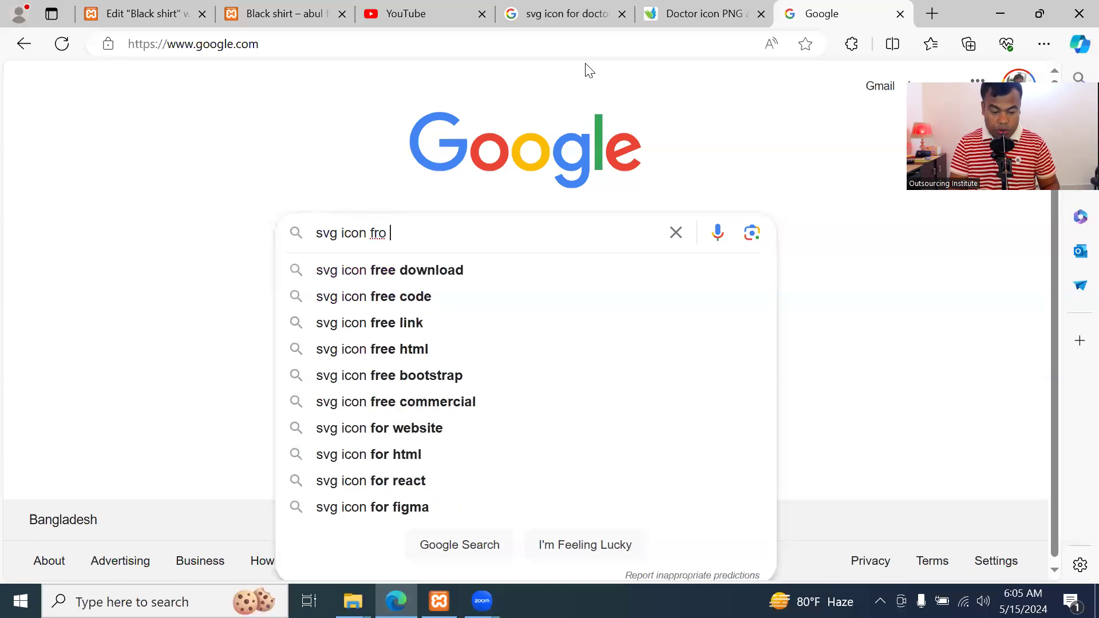
text( sa)
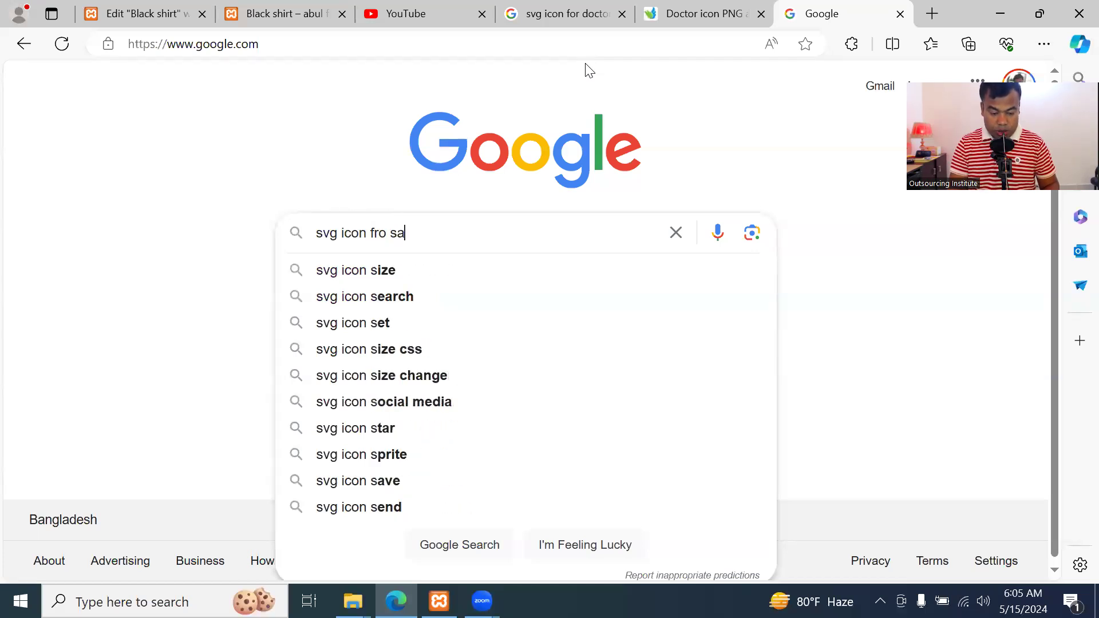
text(loon)
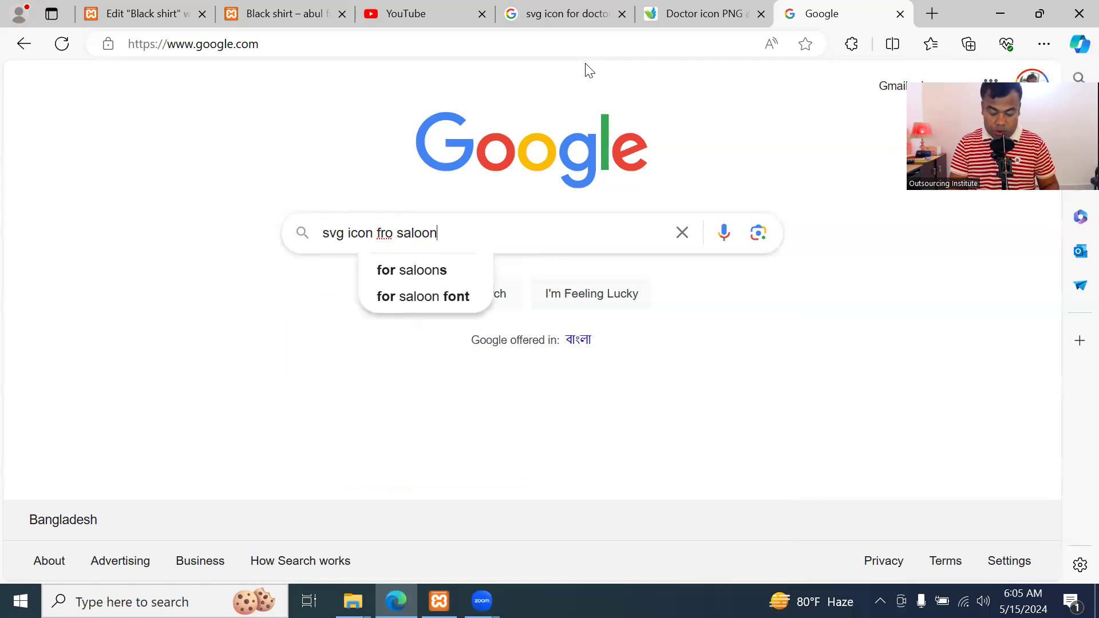
key(Return)
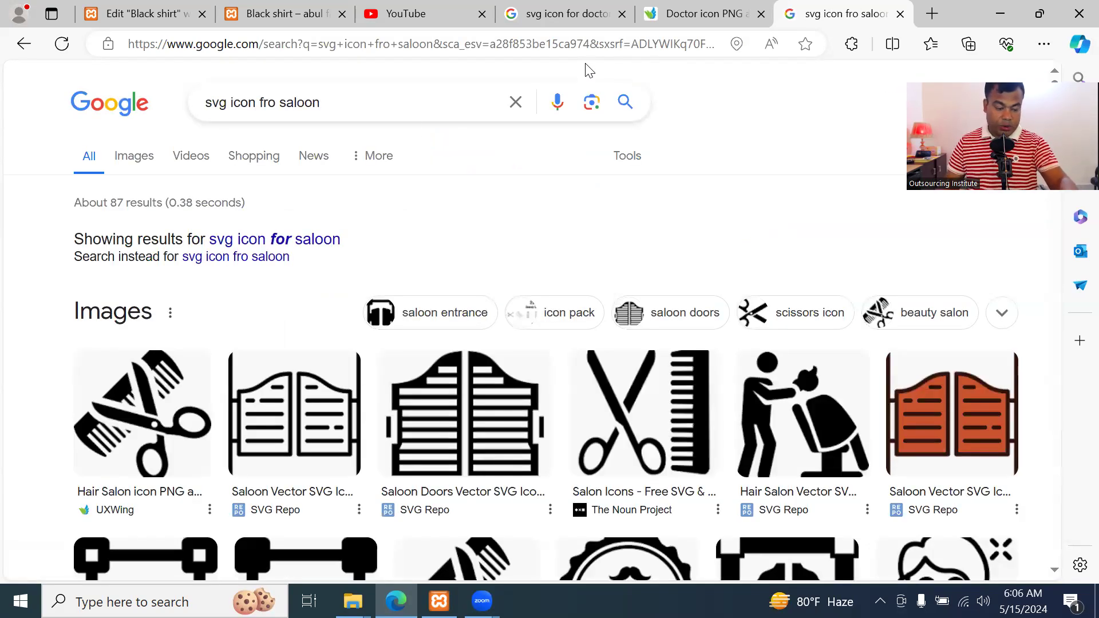
Preview the Hair Salon icon in the image results and open its UXWing page
scroll(126, 337, down, 1)
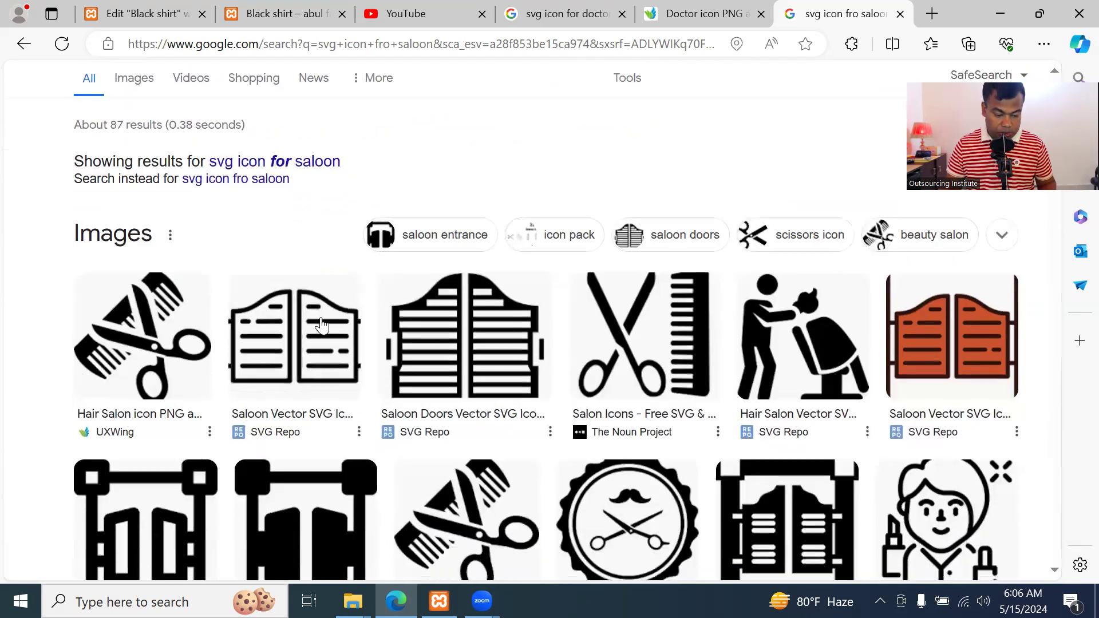
click(126, 336)
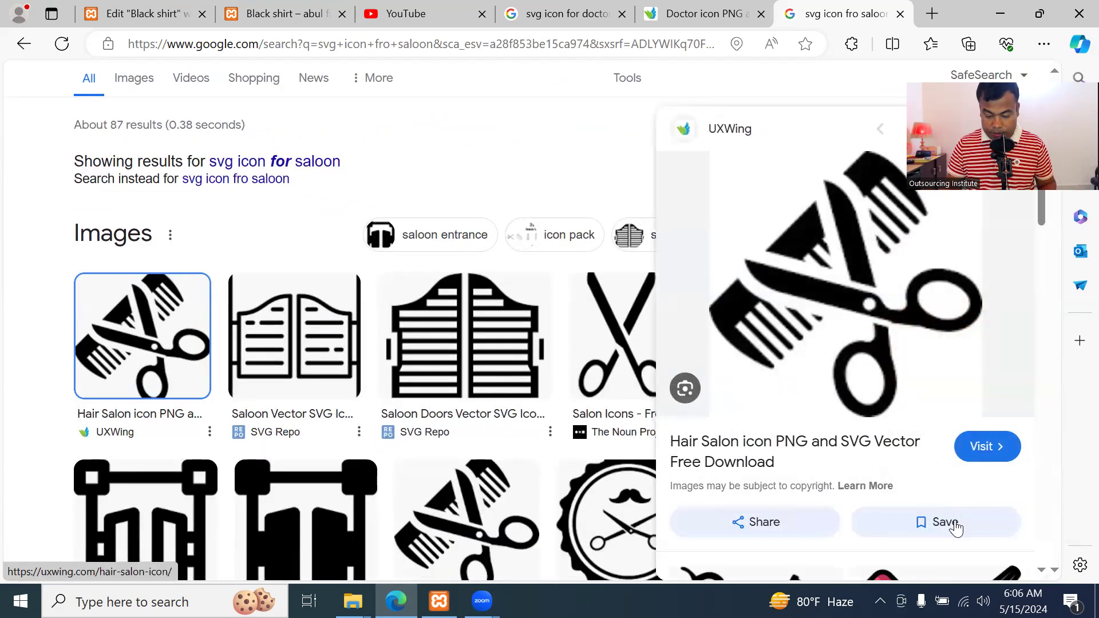
scroll(996, 466, down, 3)
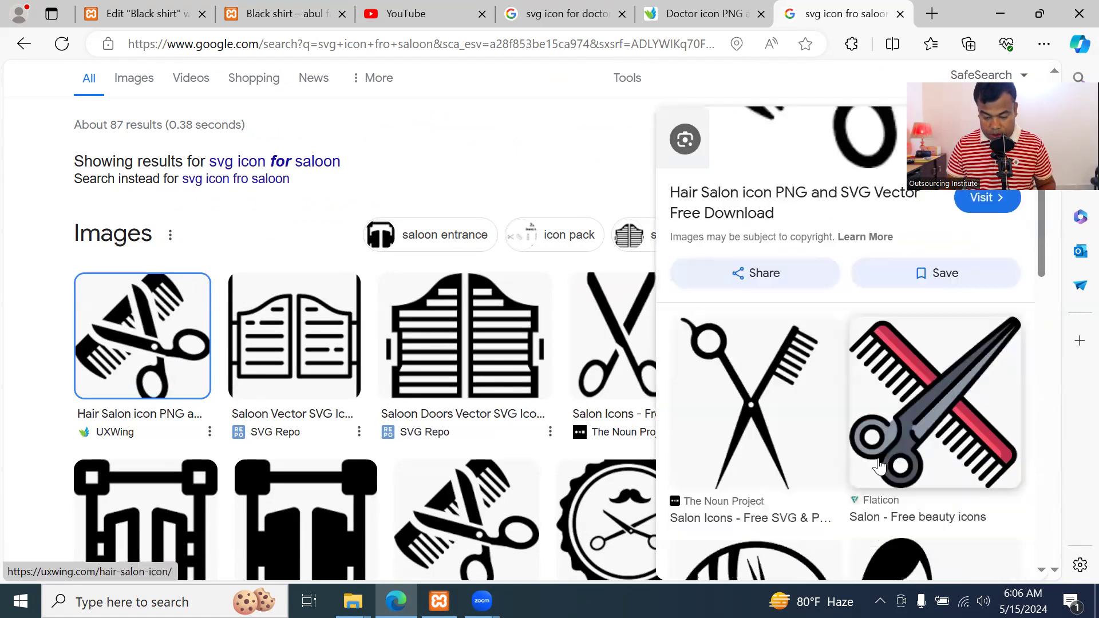
scroll(879, 466, down, 1)
scroll(841, 331, up, 3)
click(831, 312)
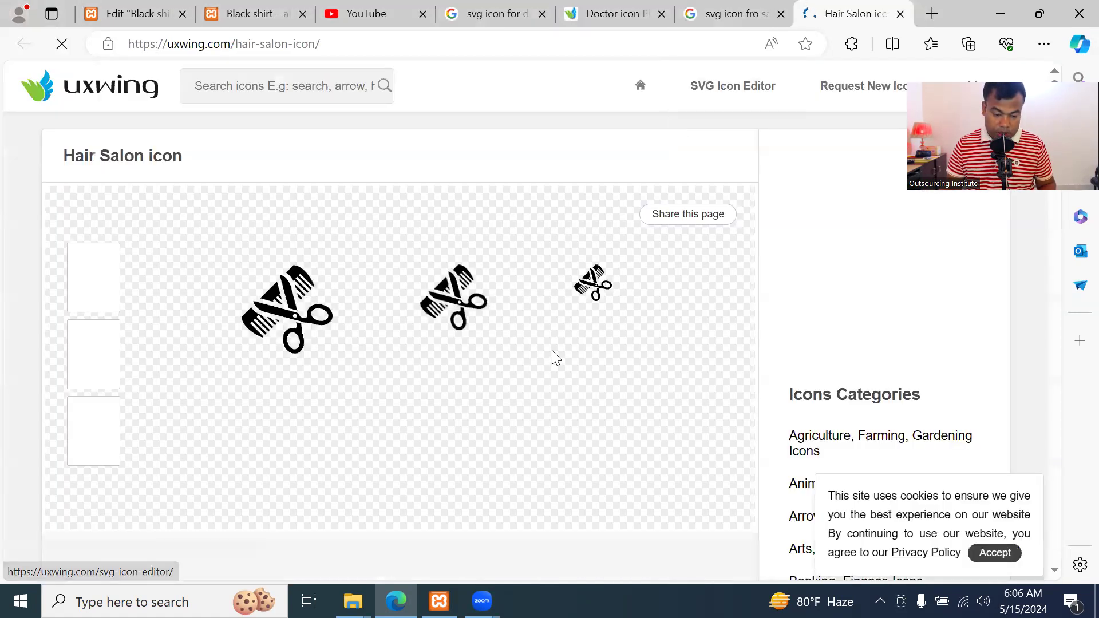
Examine the SVG download option on the Hair Salon icon page and return to the Elementor editor
scroll(589, 383, down, 8)
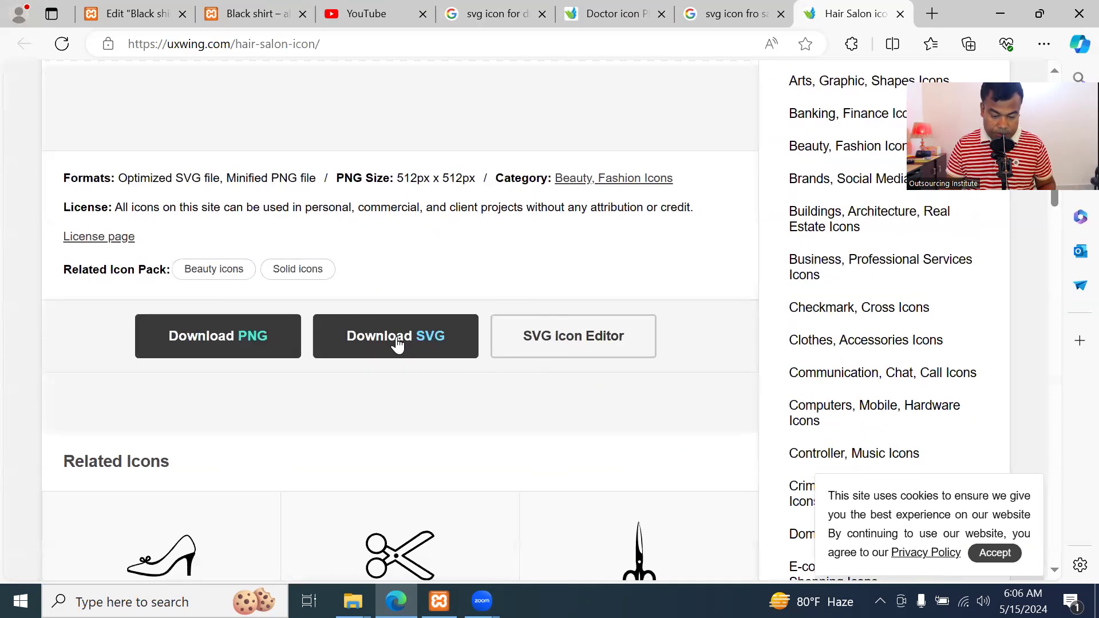
scroll(397, 340, down, 1)
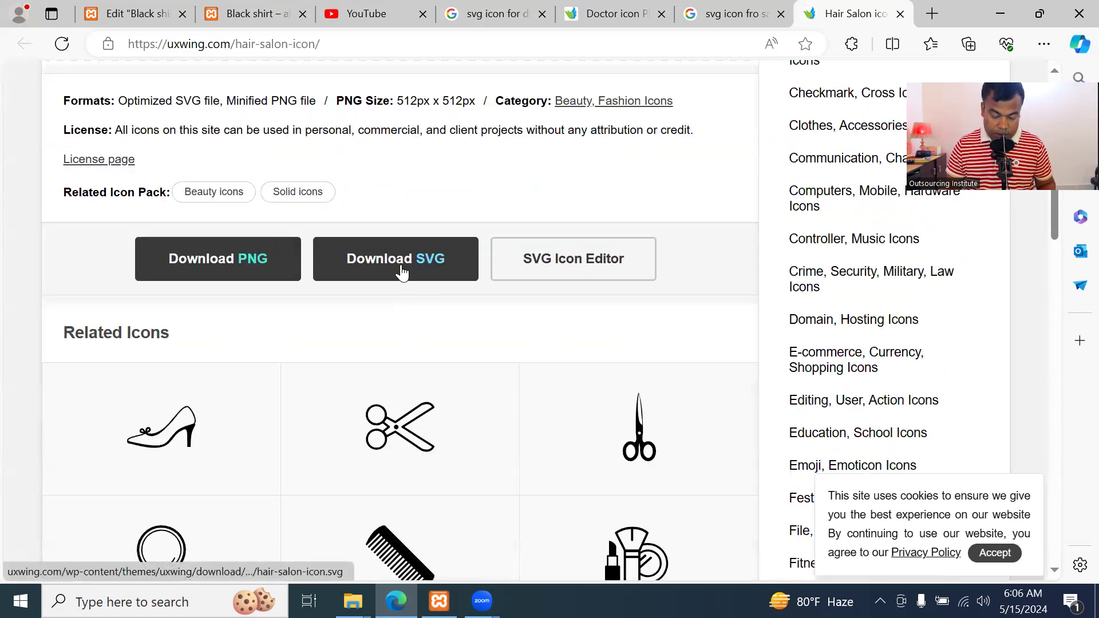
scroll(402, 274, up, 7)
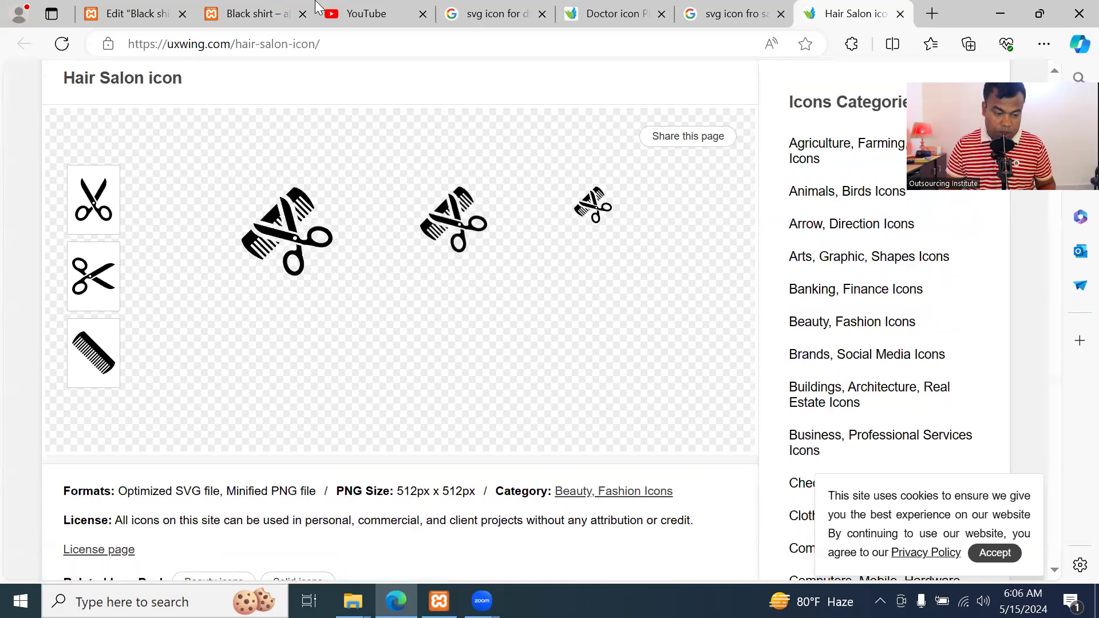
click(365, 15)
click(246, 16)
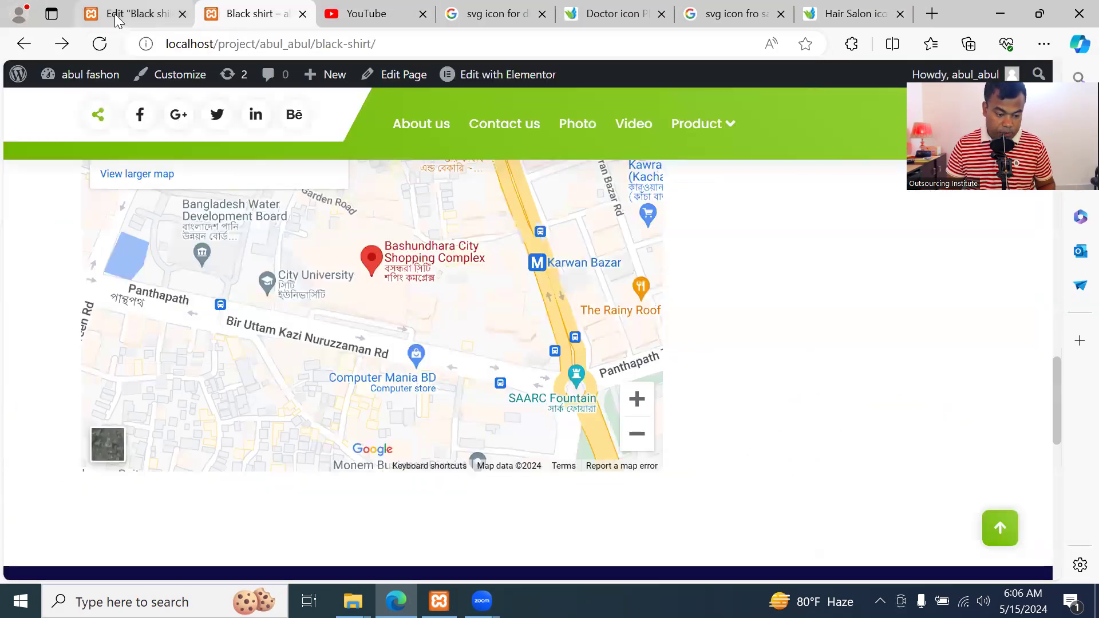
click(123, 16)
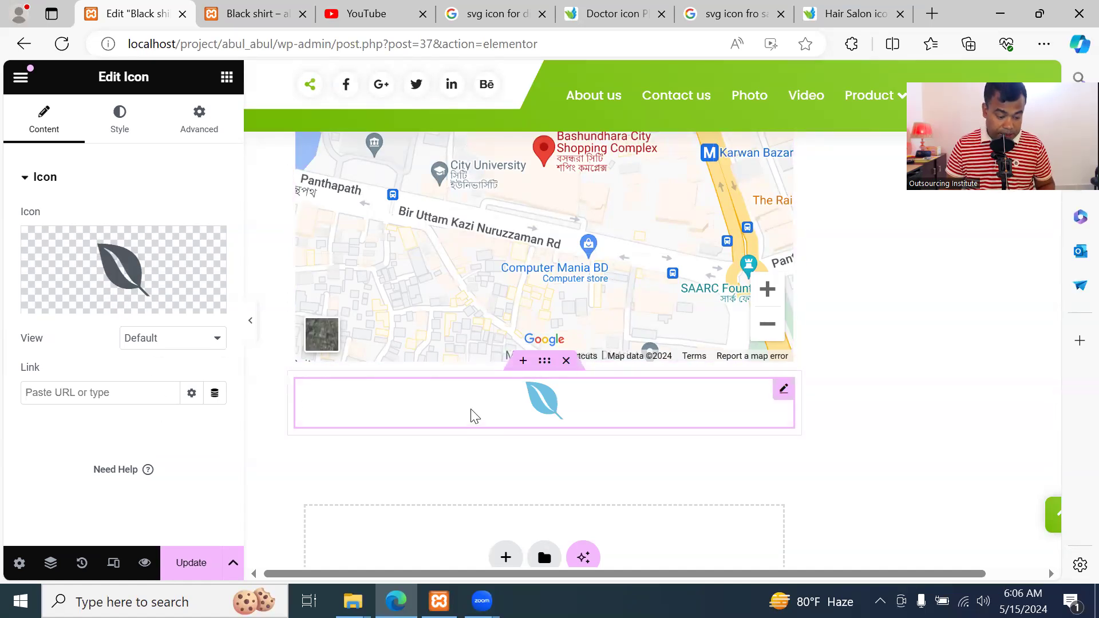
Check the Icon widget's link setting, select the Hair Salon icon page's address as an example link, and return to the editor
click(159, 393)
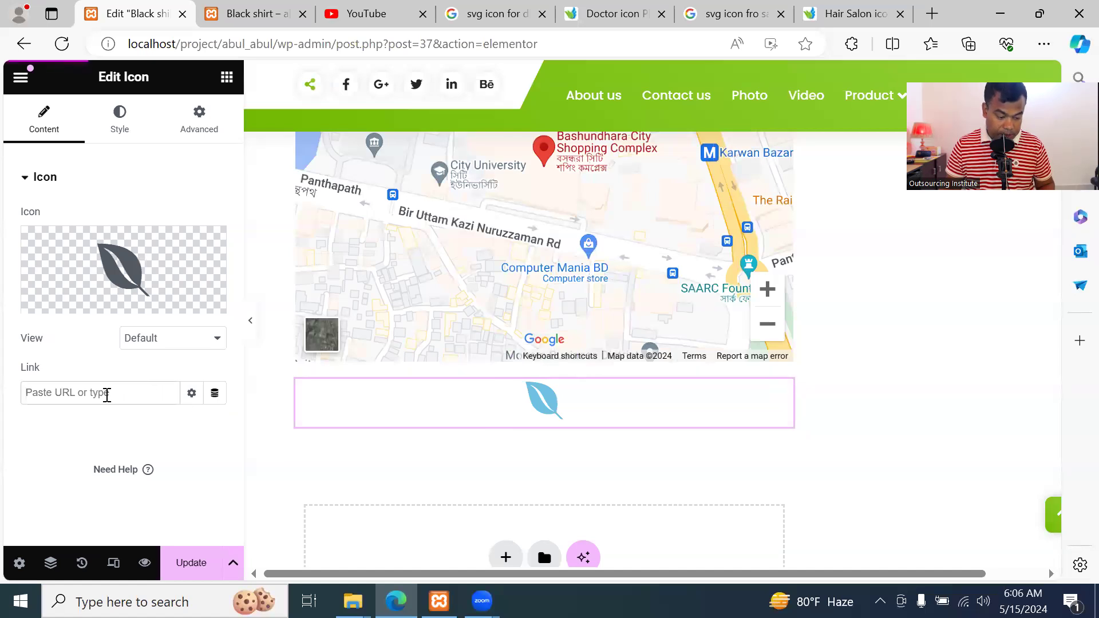
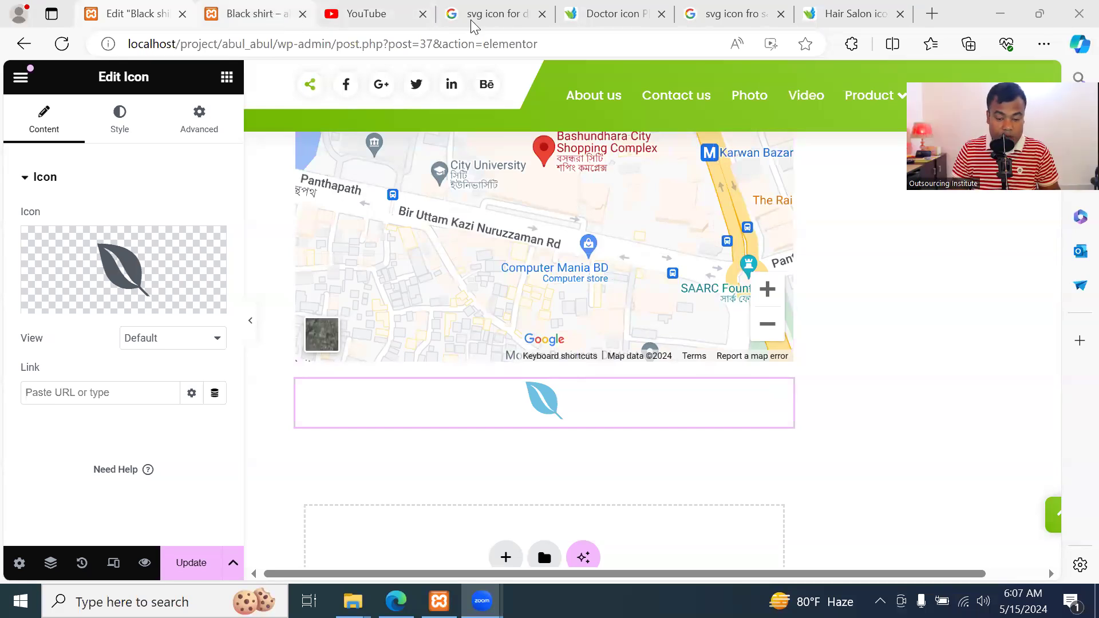
click(858, 11)
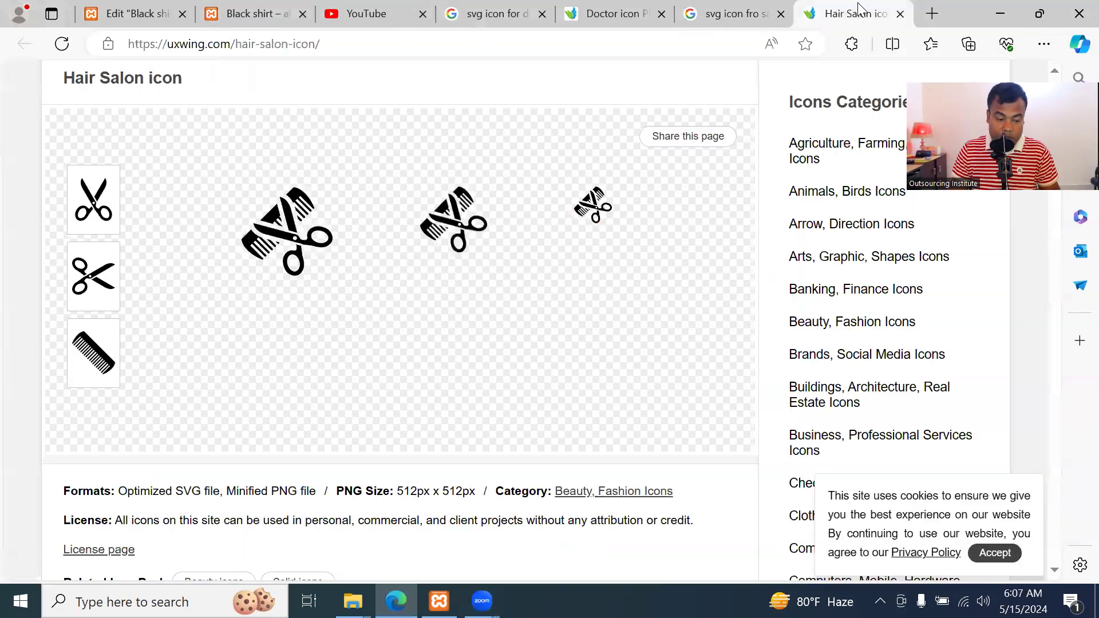
click(403, 47)
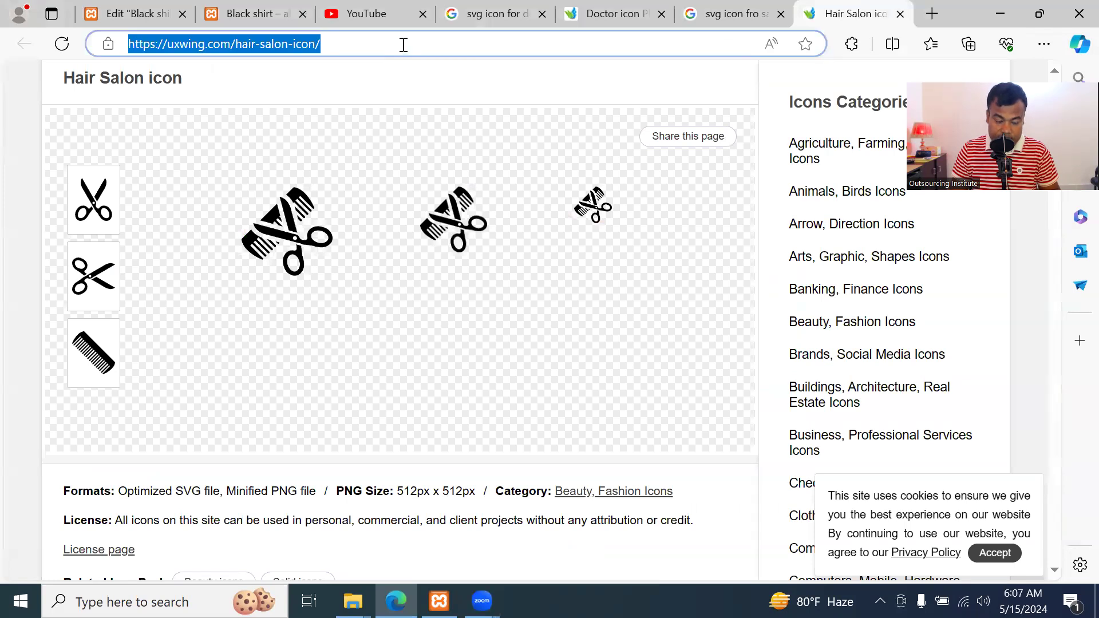
click(246, 14)
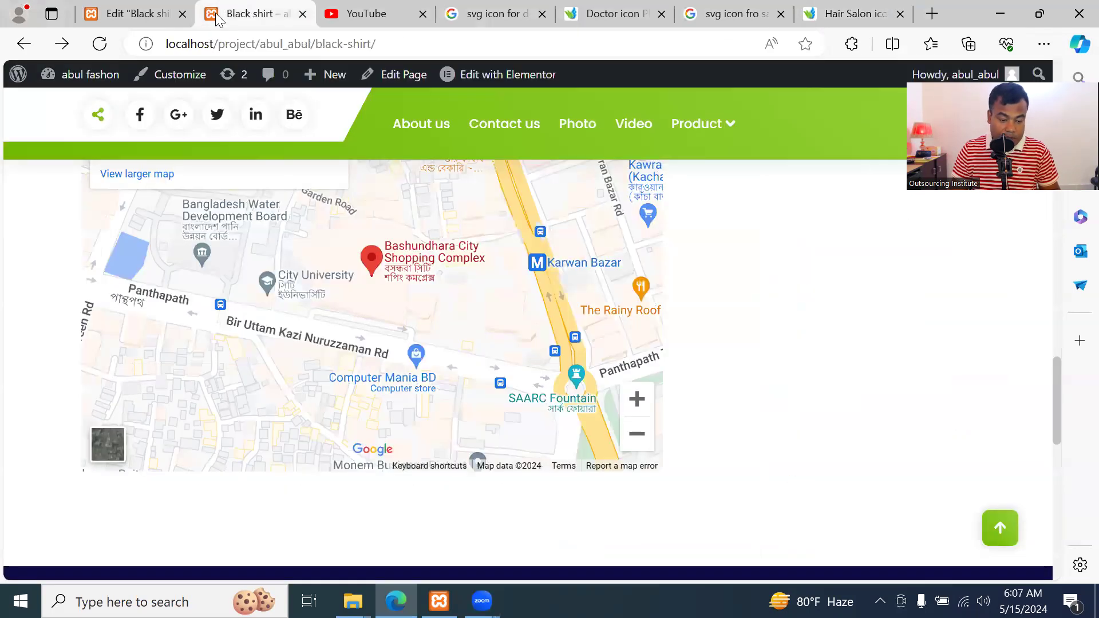
click(150, 14)
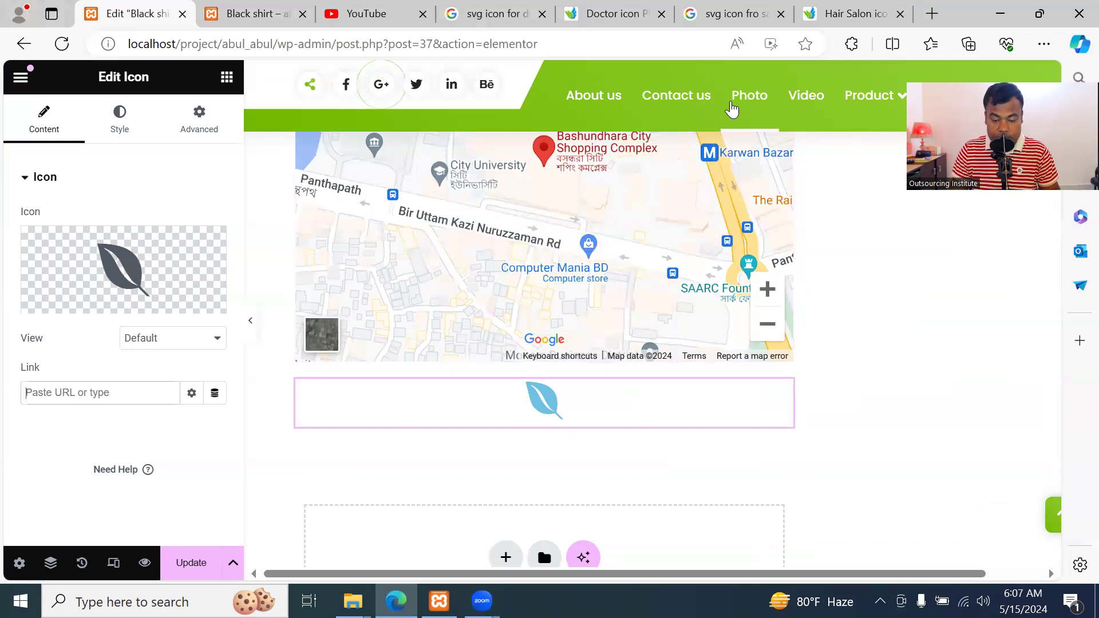
Open the site's Contact us page in a new tab, select its address as an example link, and close the tab
right_click(673, 106)
click(744, 116)
click(230, 13)
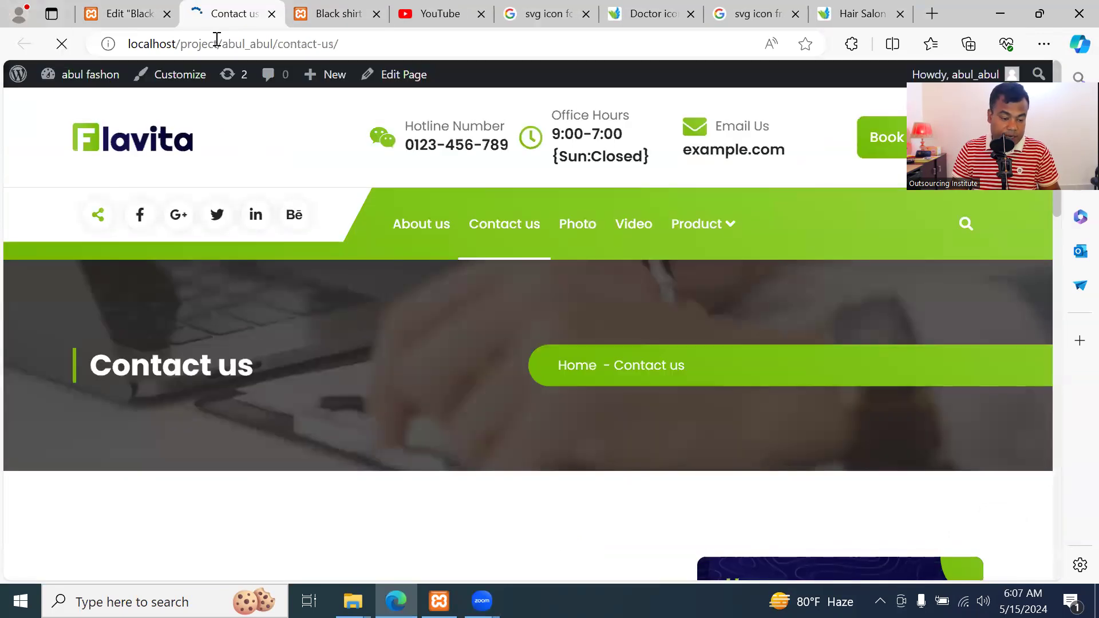
click(217, 40)
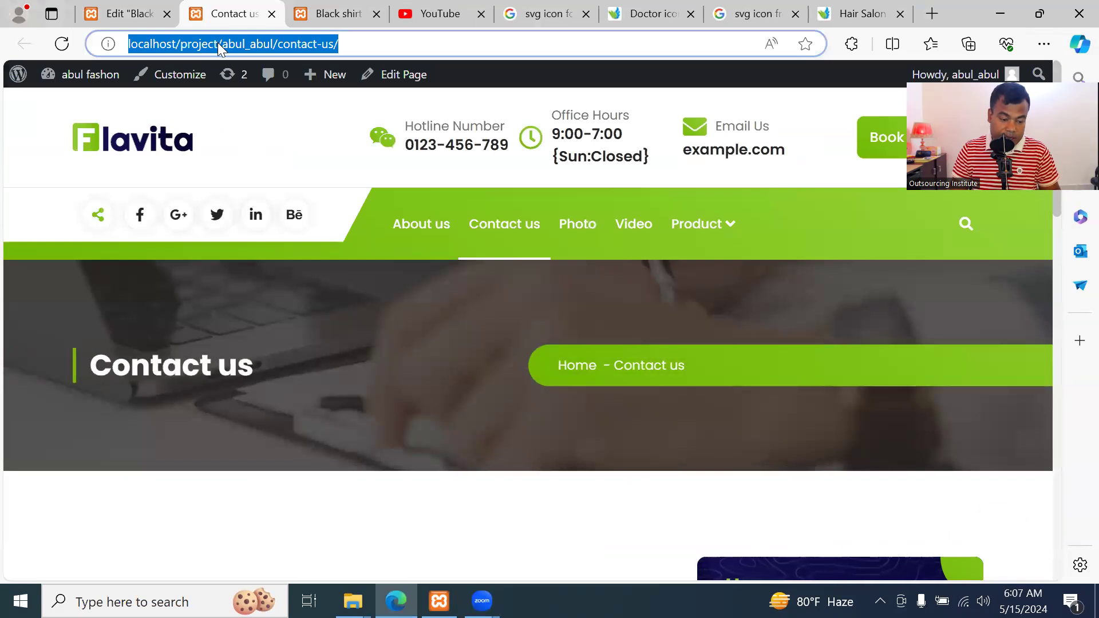
click(272, 13)
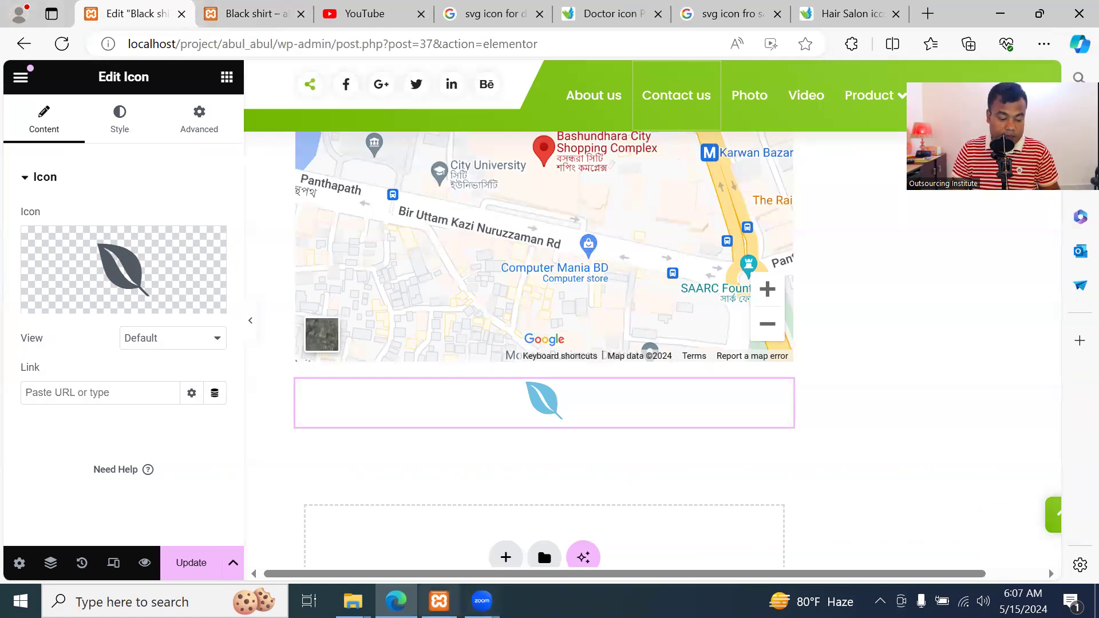
Leave the Icon widget's link empty and update the Black shirt page
click(68, 401)
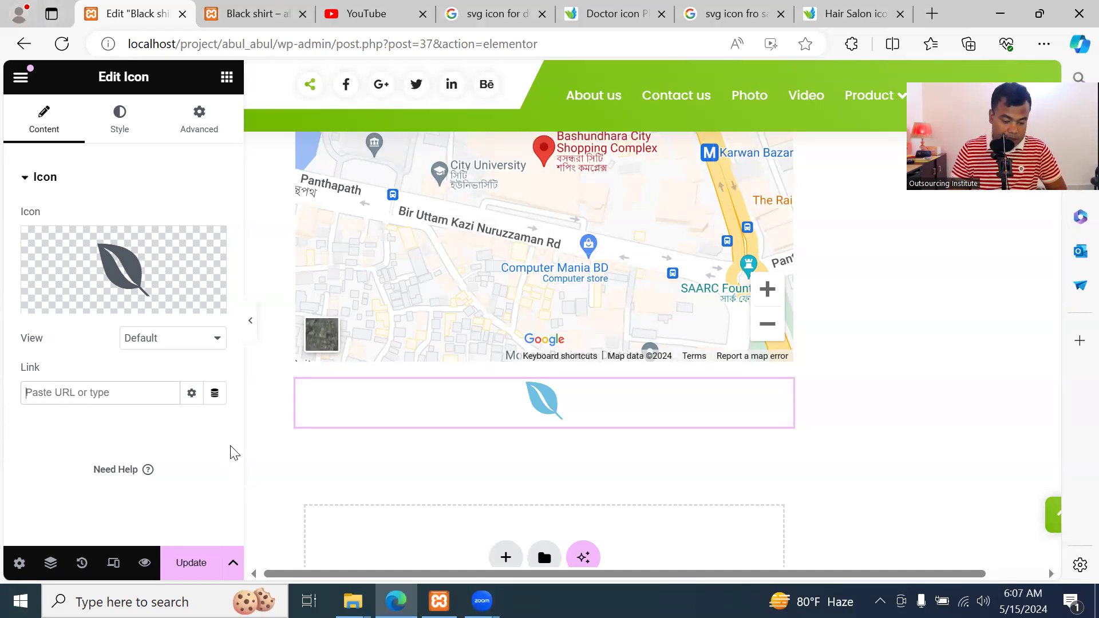
click(195, 564)
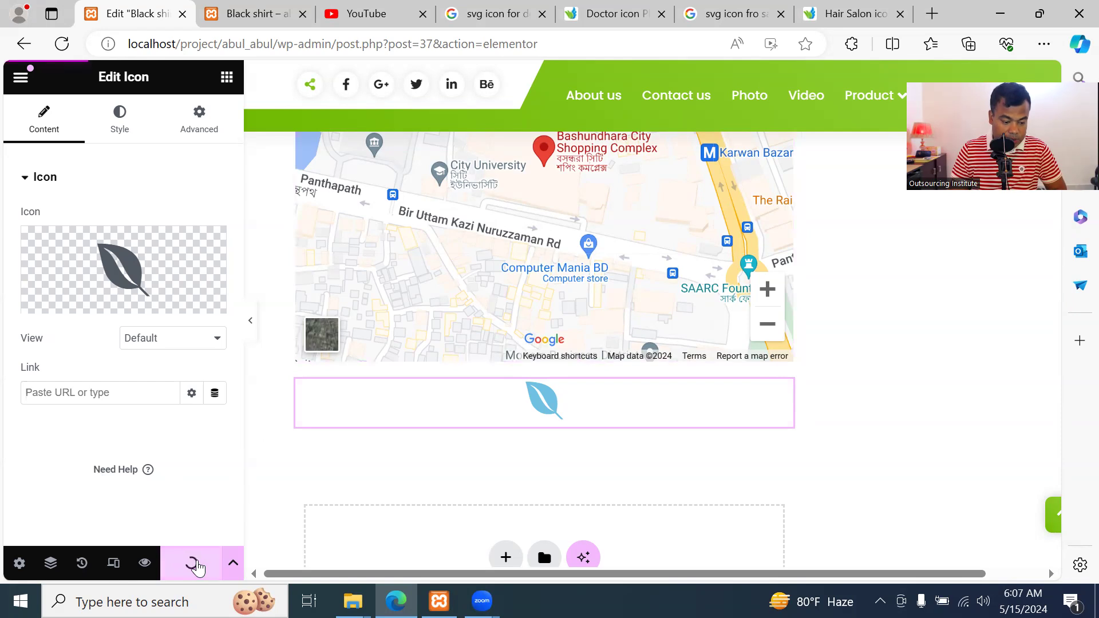
Replace the leaf in the Icon widget with the Star half alt icon, searching the icon library for "star"
mouse_move(129, 303)
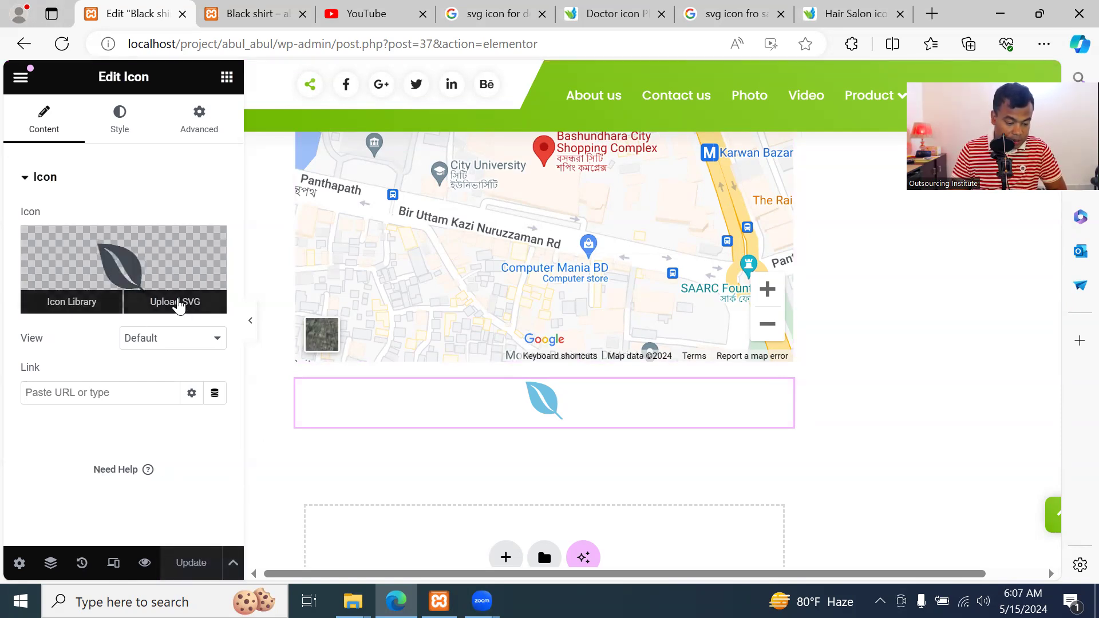
click(72, 301)
scroll(666, 320, up, 1)
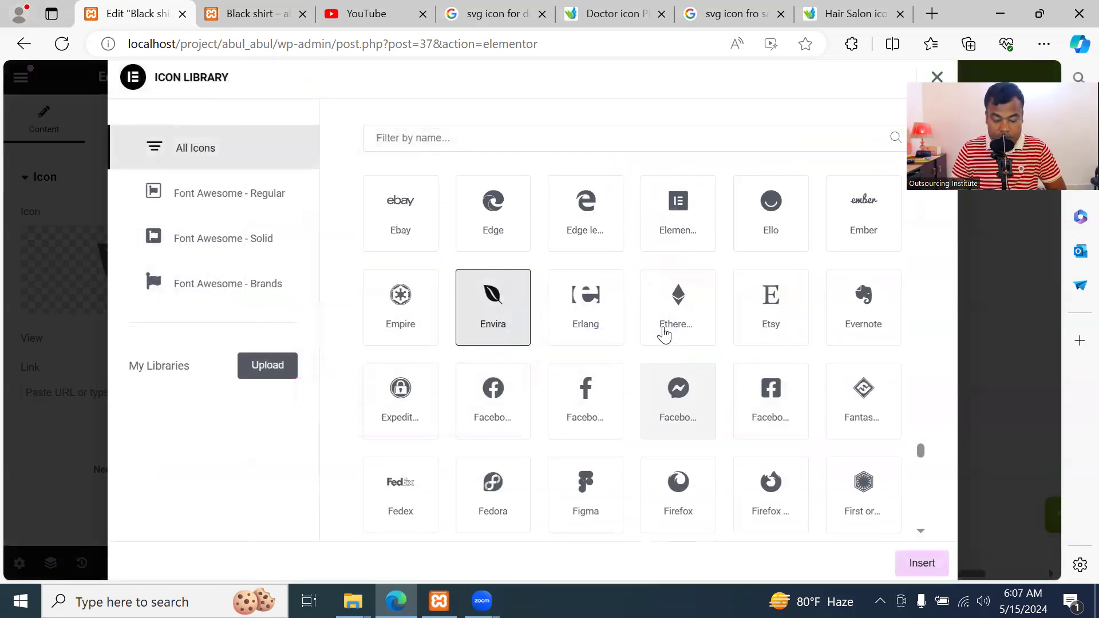
scroll(641, 326, up, 8)
click(492, 136)
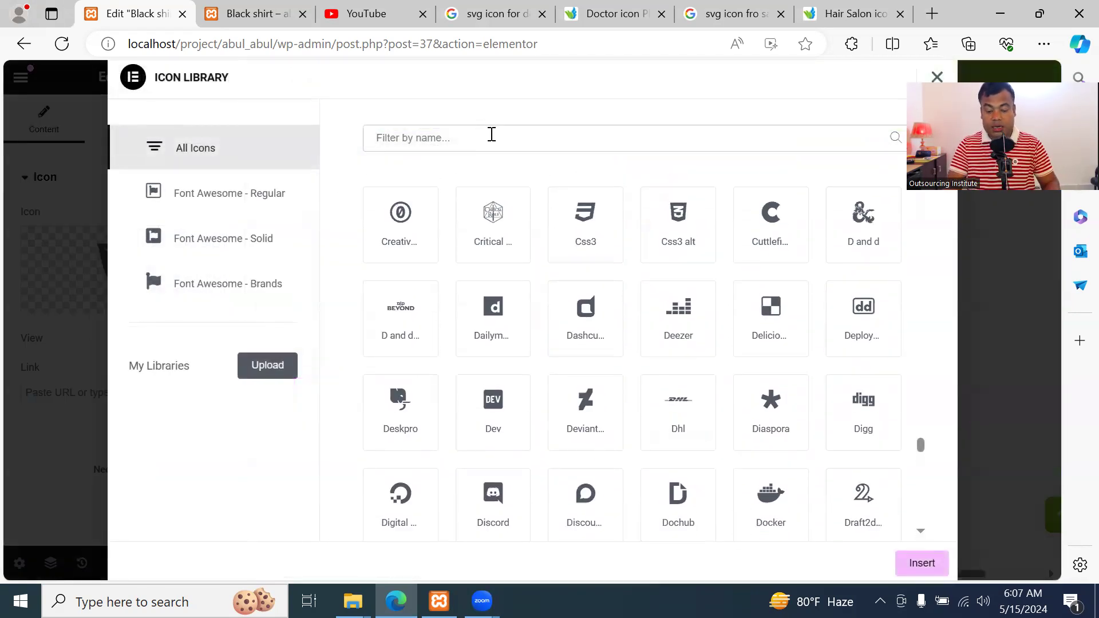
text(star)
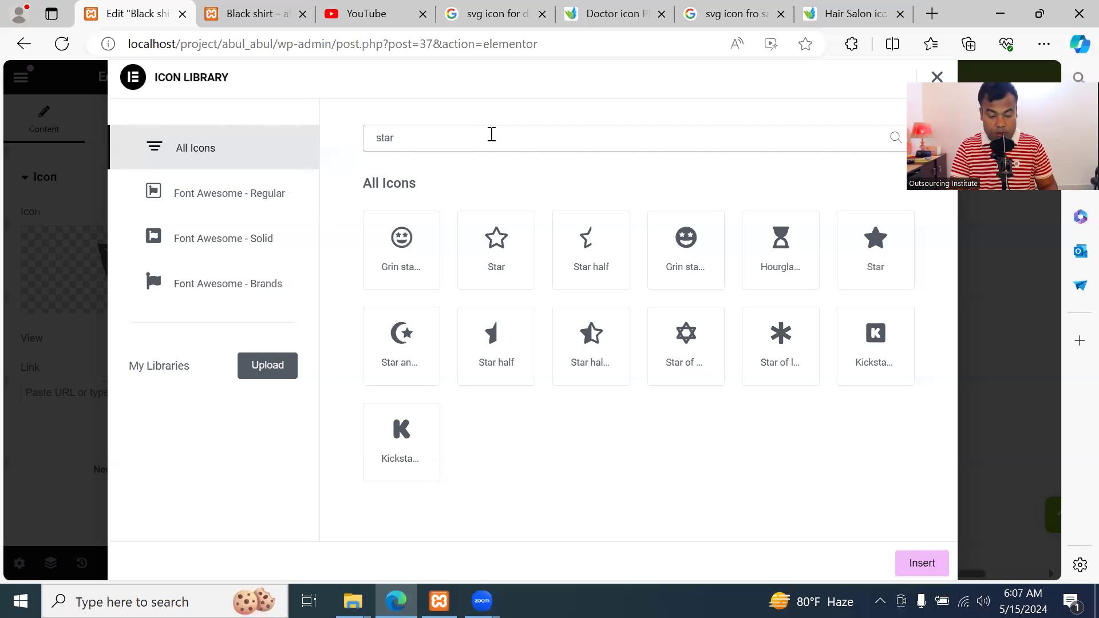
click(553, 361)
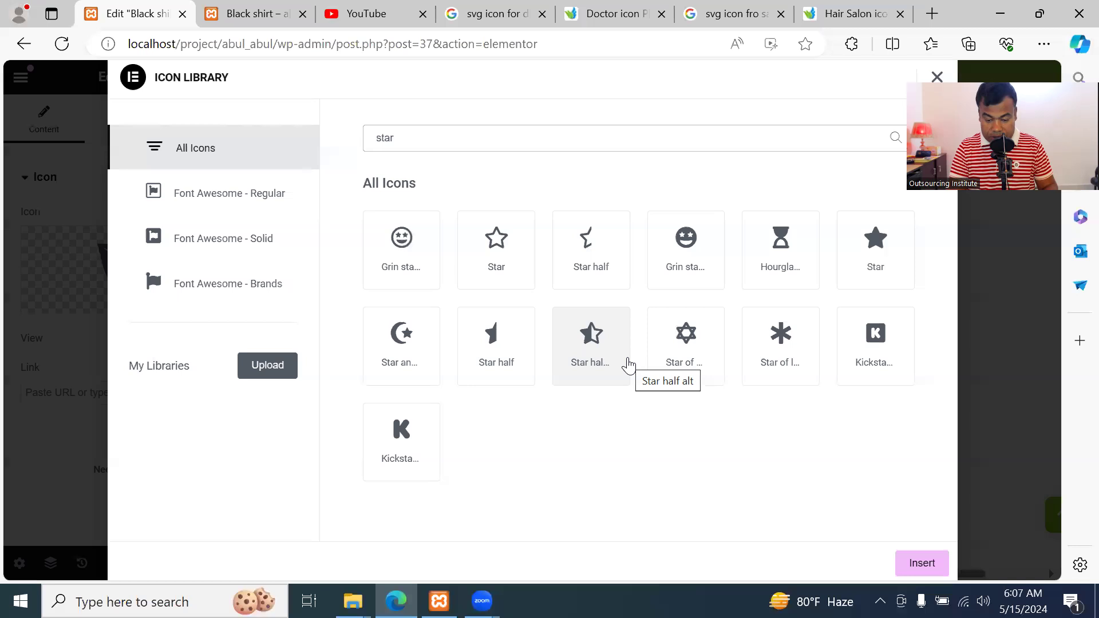
click(685, 350)
click(595, 346)
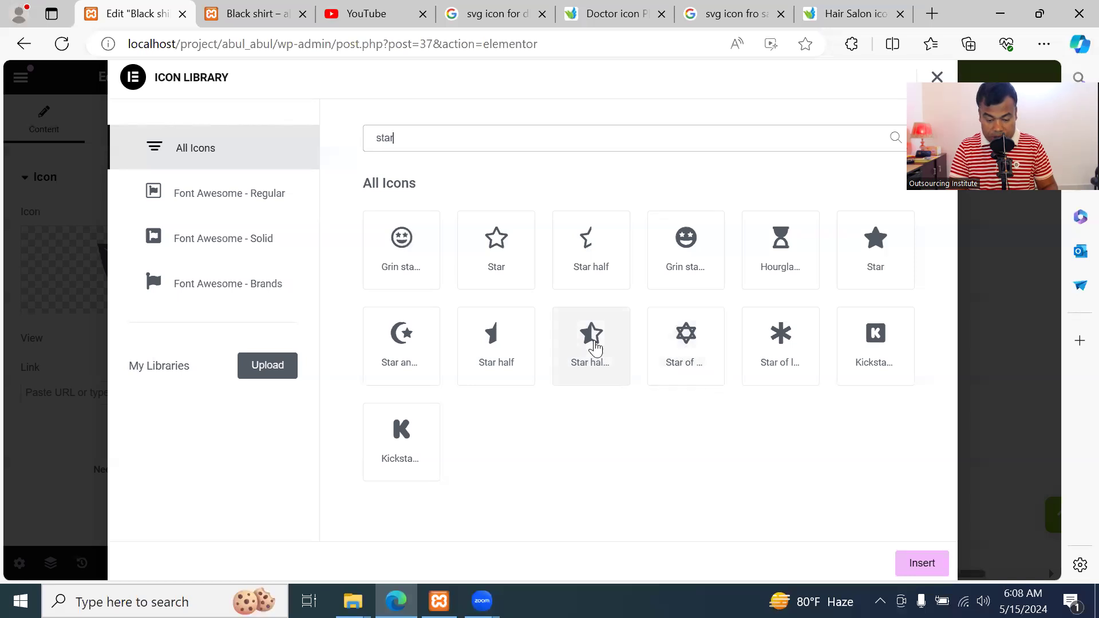
click(595, 346)
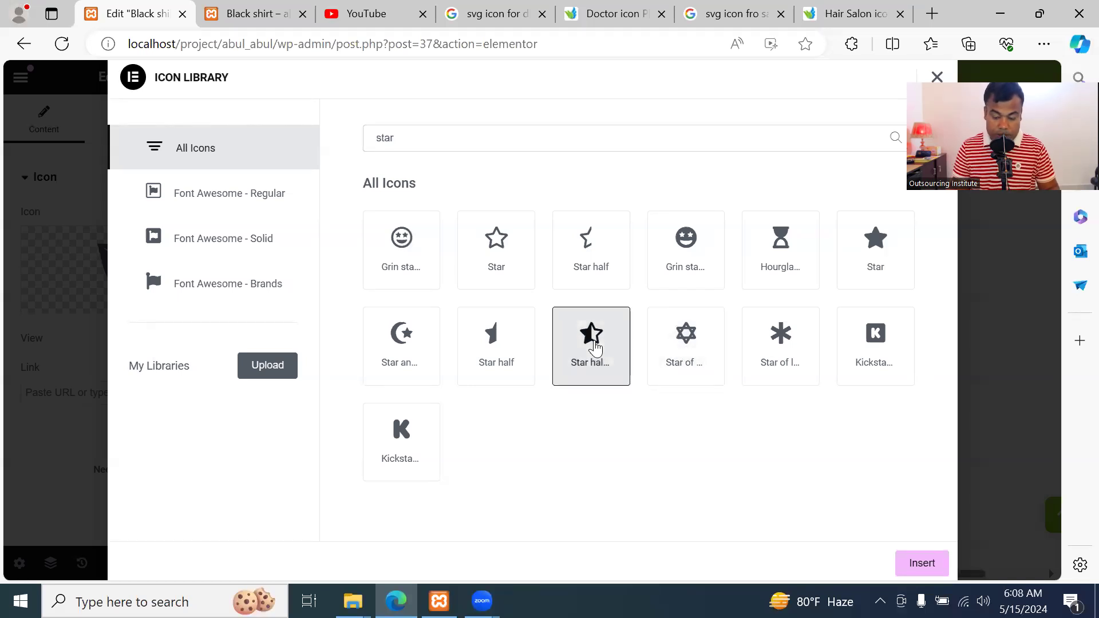
click(921, 563)
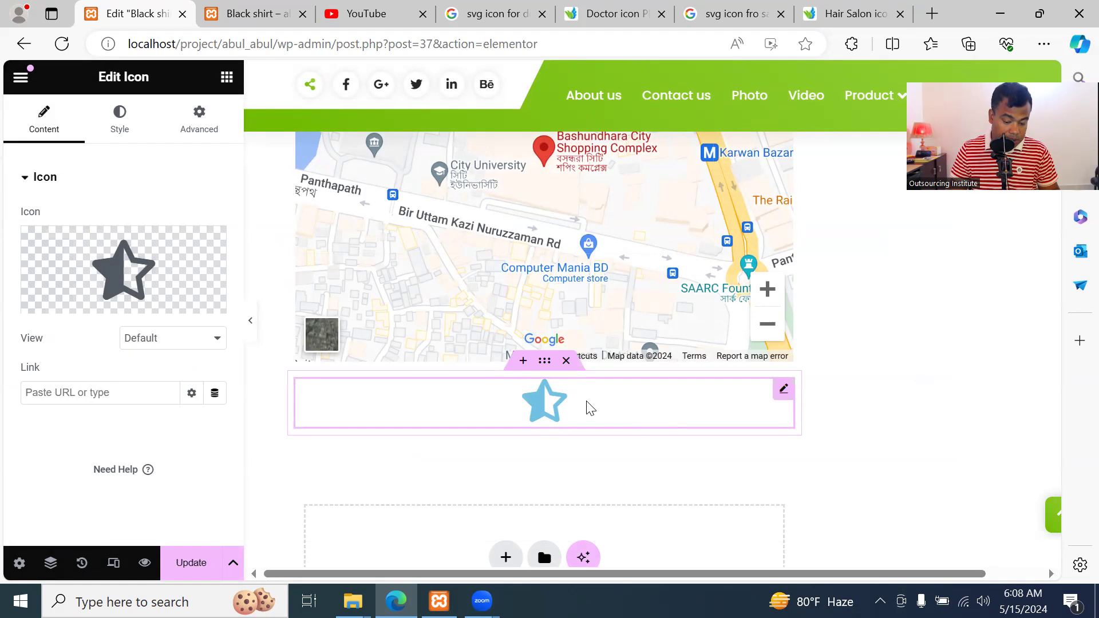
Change the half-star icon's normal primary color to a golden orange
mouse_move(159, 228)
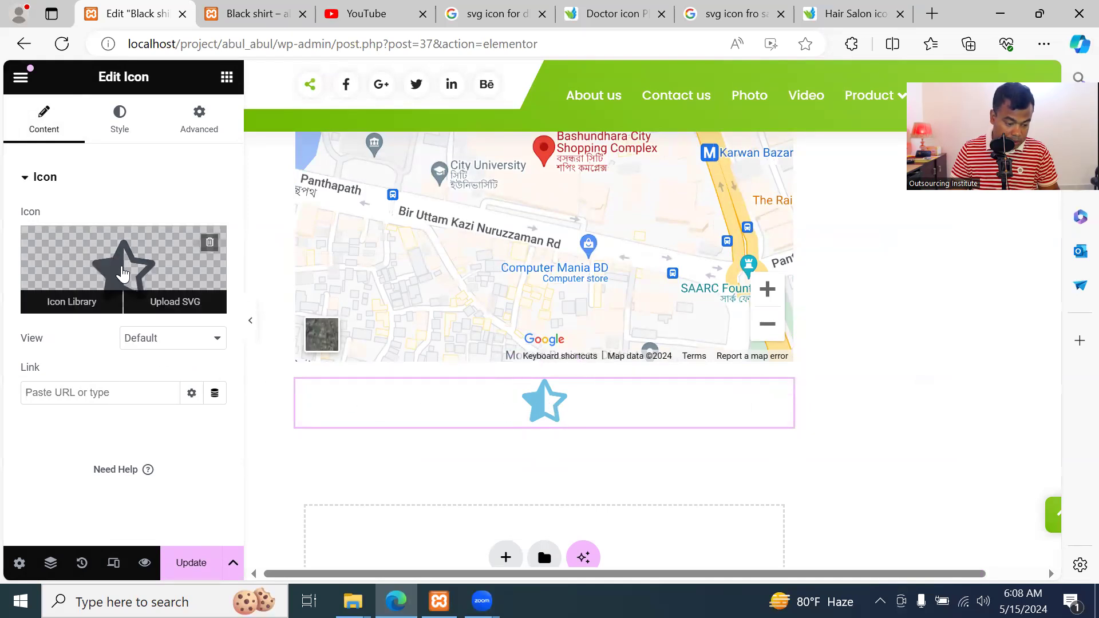
click(135, 122)
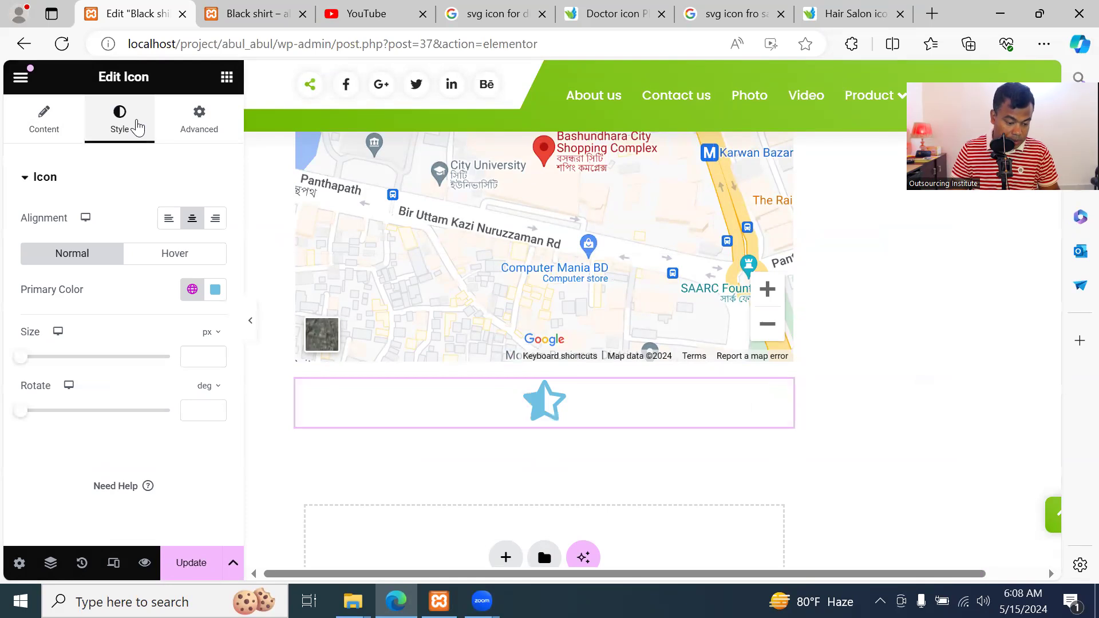
click(216, 290)
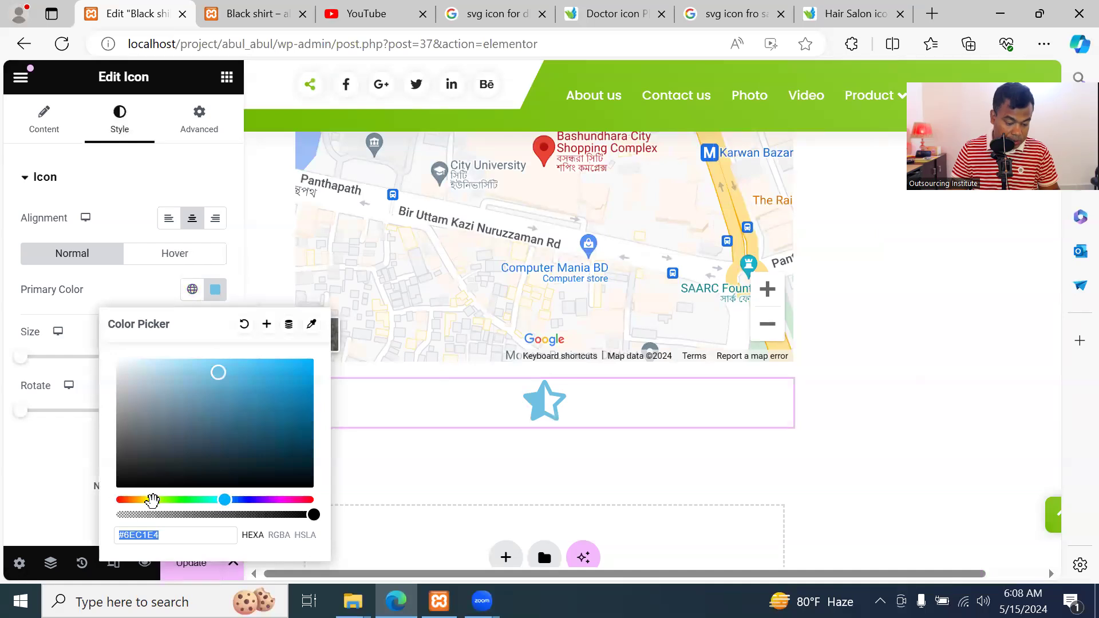
drag(226, 499, 138, 499)
click(262, 372)
click(412, 414)
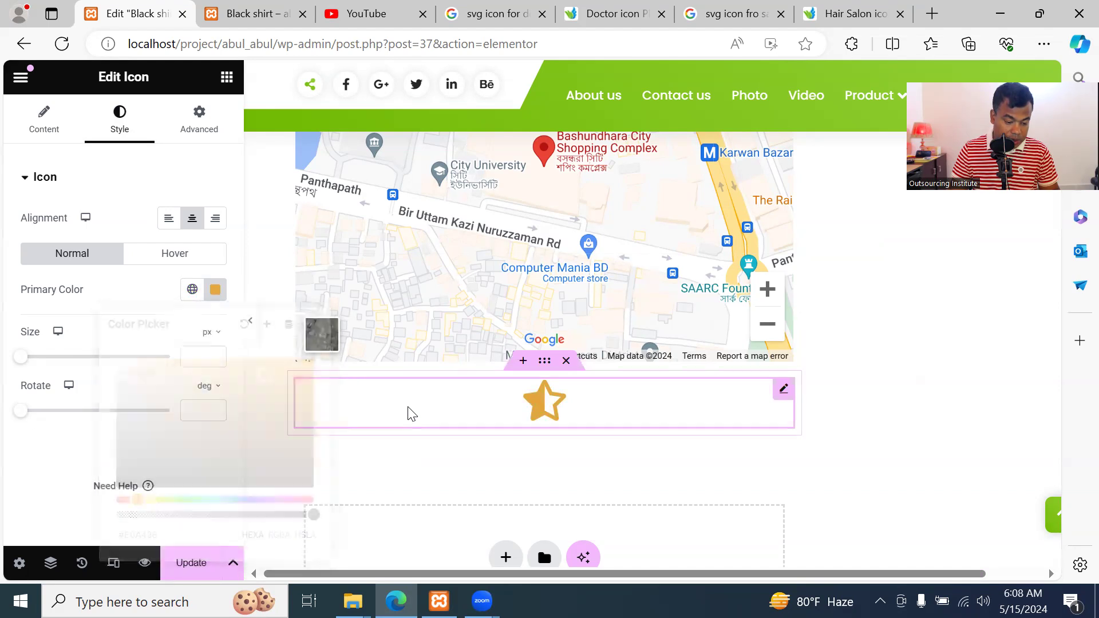
Try left alignment for the half-star icon, return it to center, and set its size to 124 px
click(170, 223)
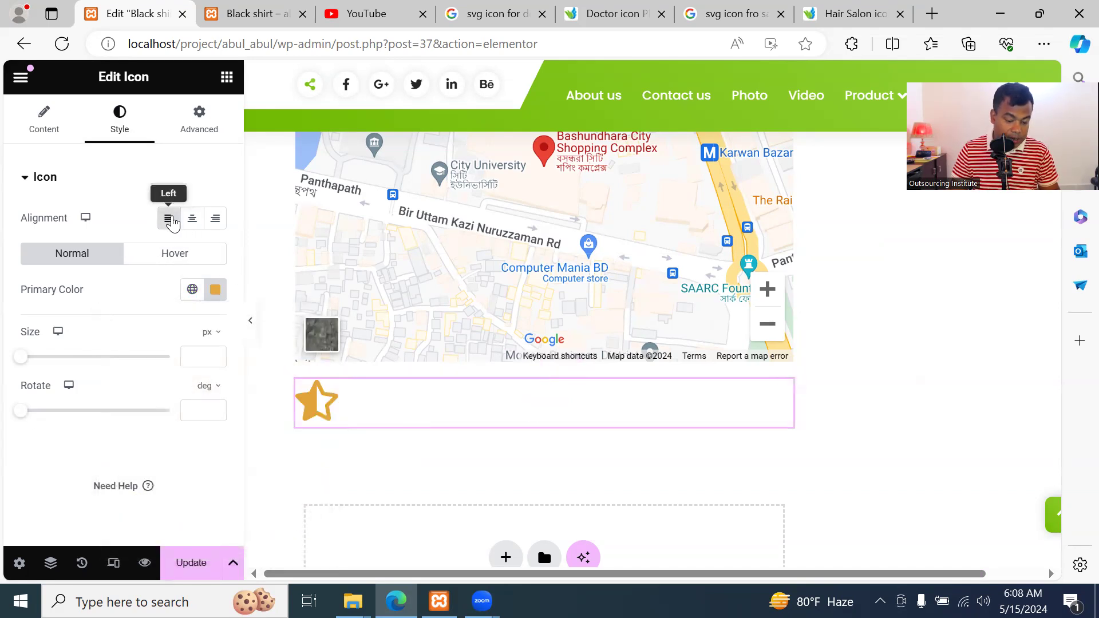
click(191, 226)
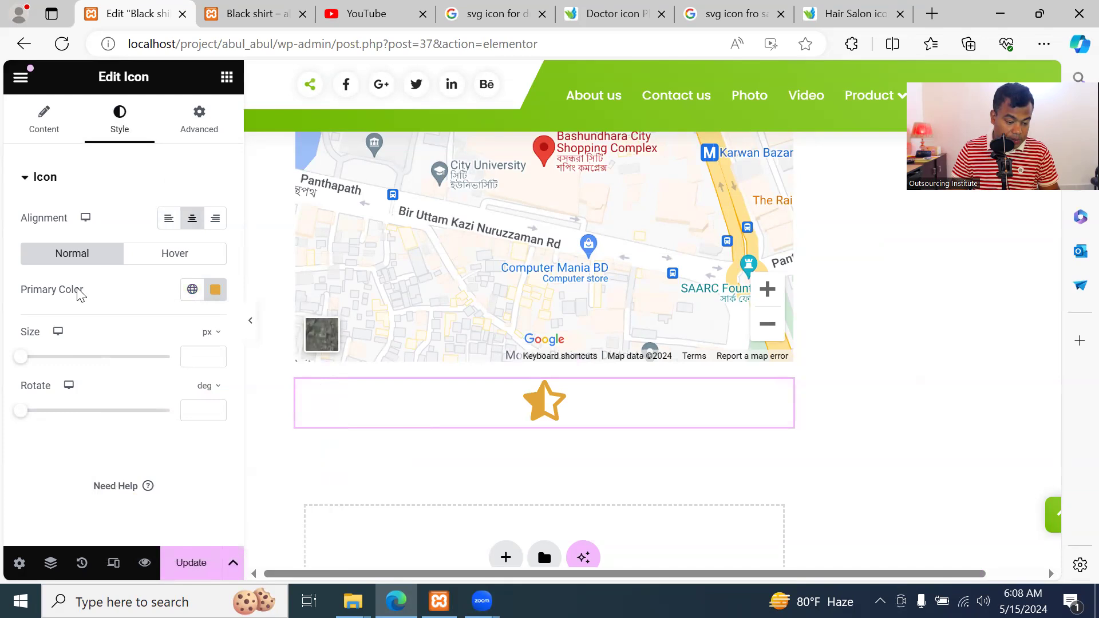
drag(25, 361, 85, 364)
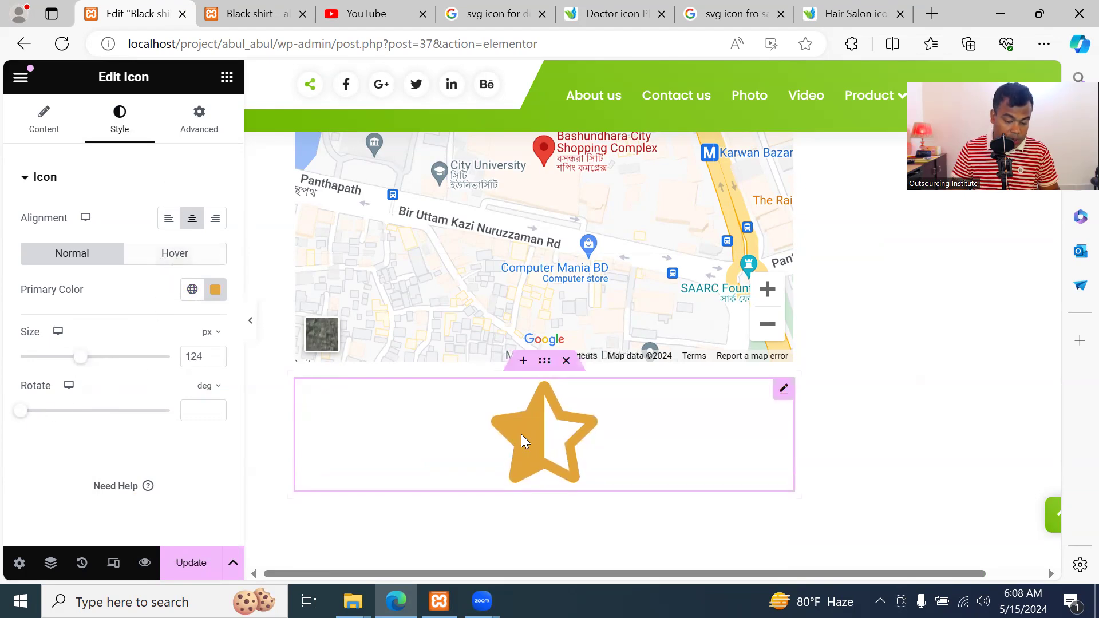
Examine the Icon widget's hover style options and its advanced settings, from Layout through Custom CSS
click(191, 264)
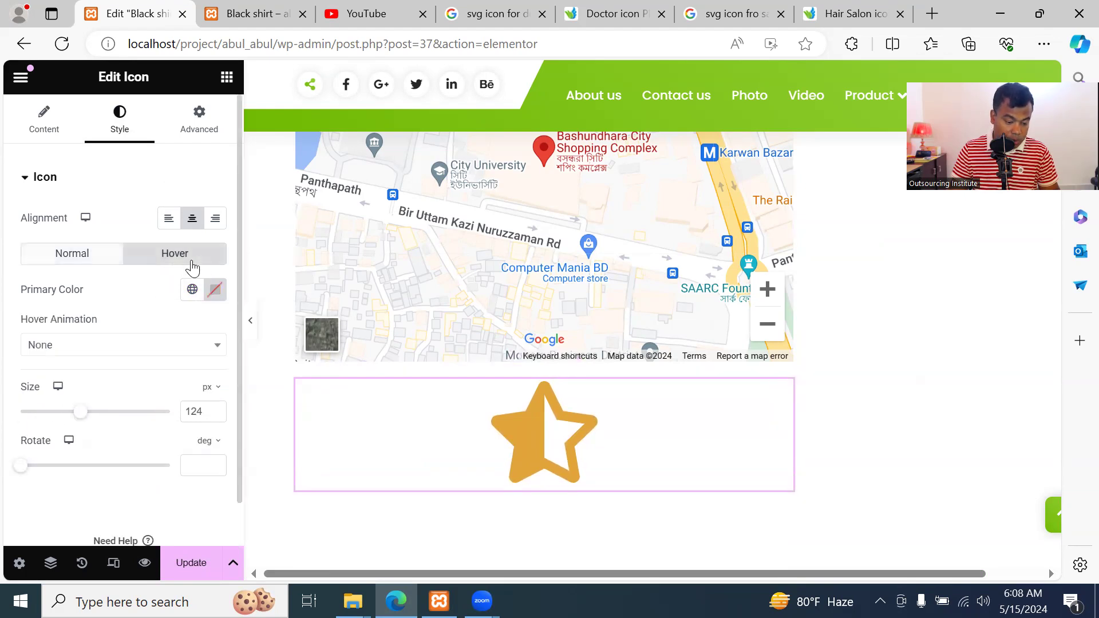
click(54, 259)
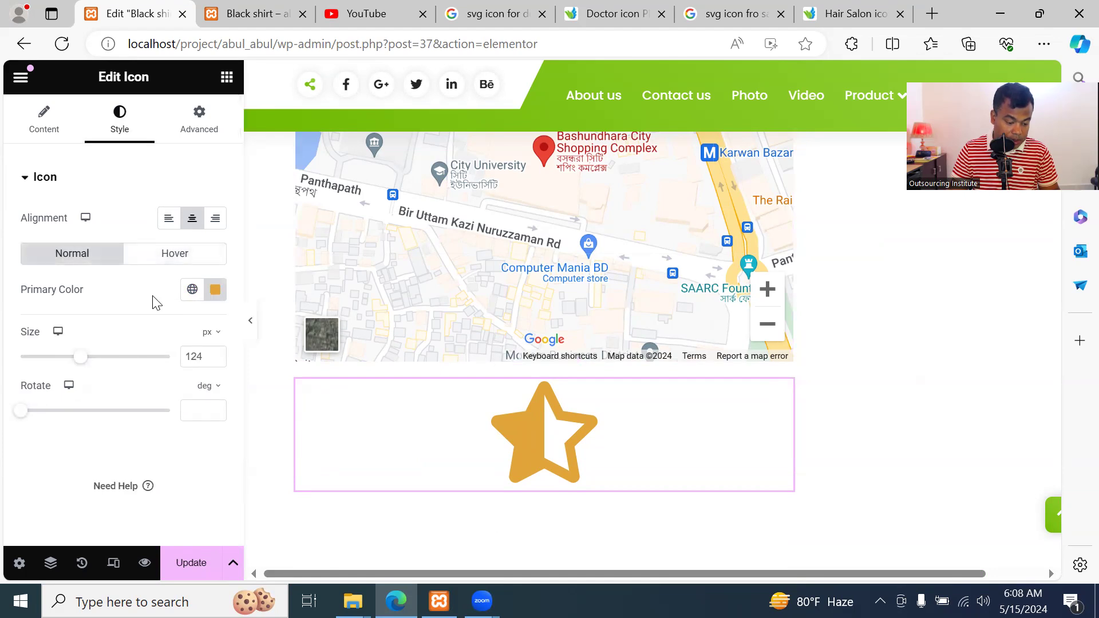
click(192, 114)
scroll(174, 343, down, 4)
scroll(174, 352, down, 5)
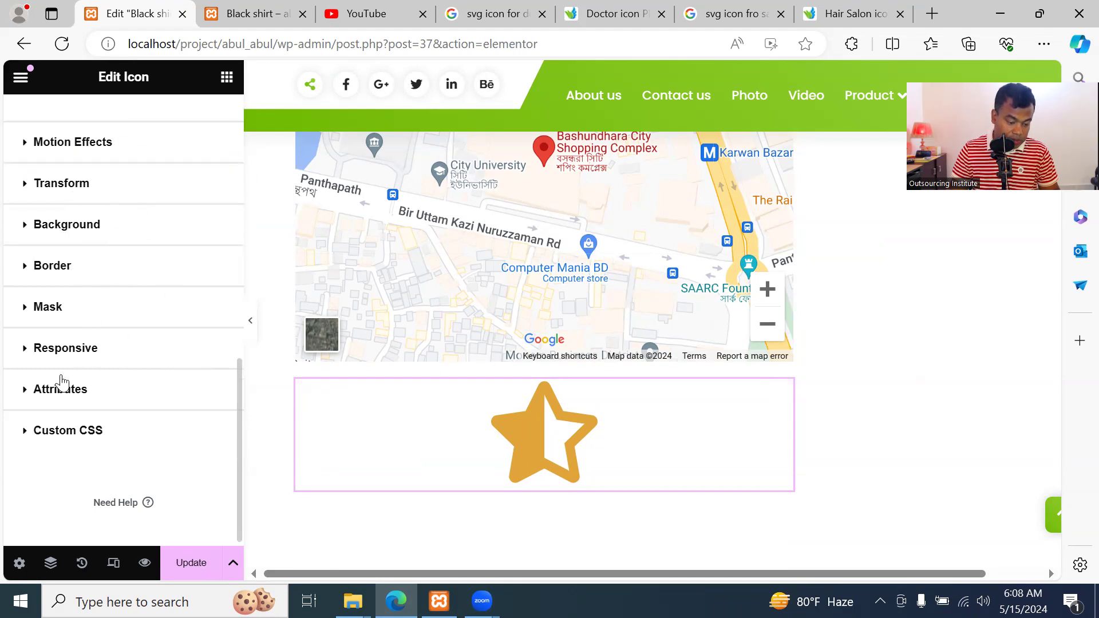
scroll(119, 196, up, 10)
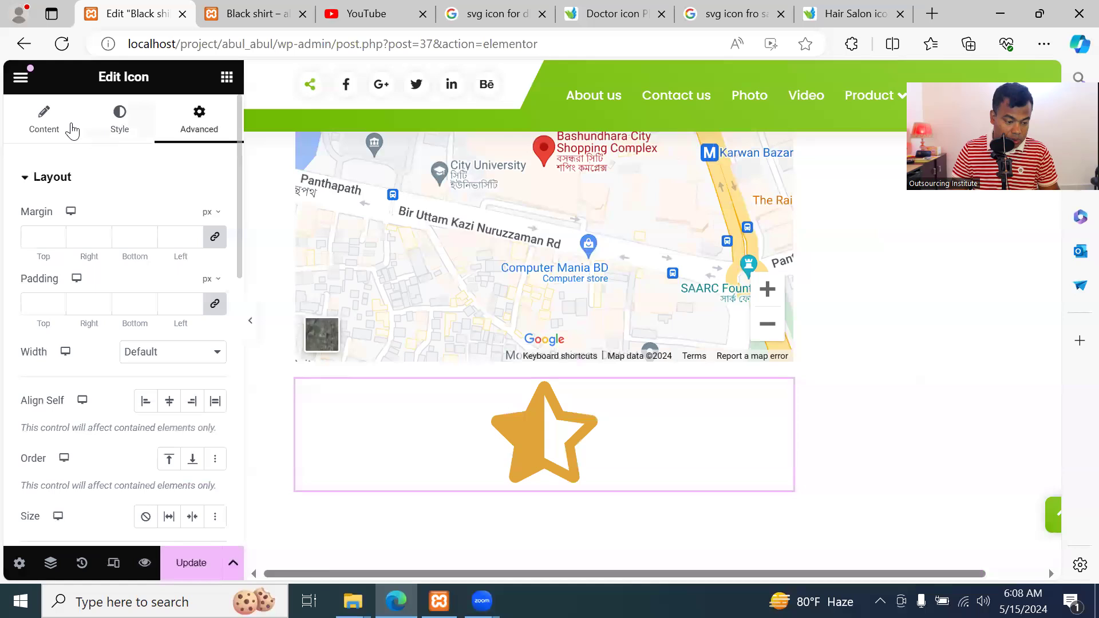
Look through Elementor's widget list, comparing the Basic widgets with the locked Pro widgets
click(226, 78)
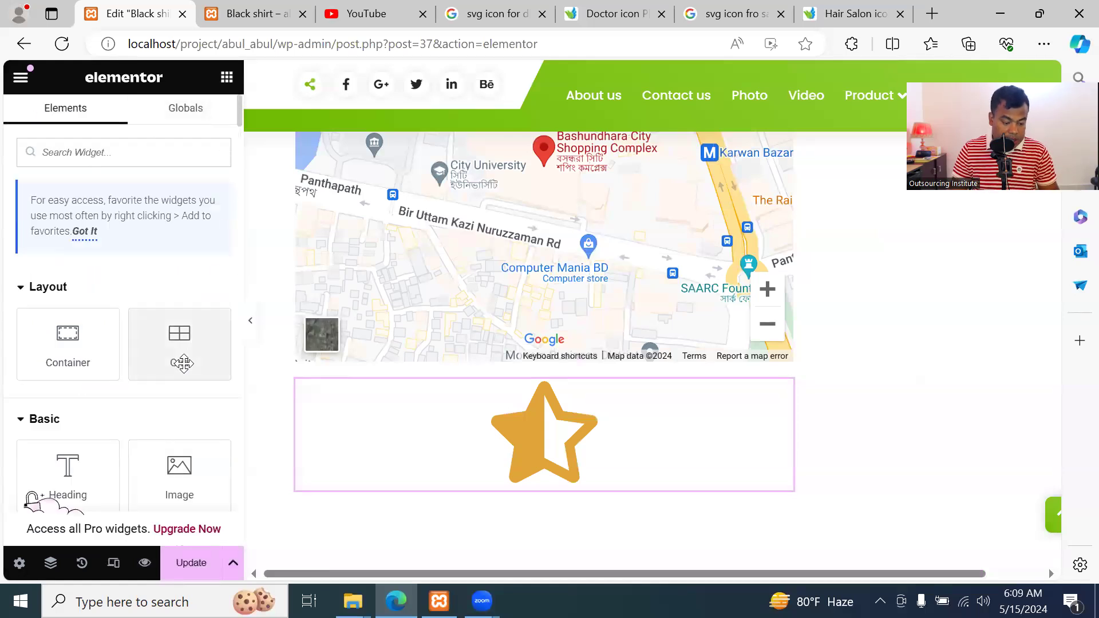
scroll(180, 362, down, 5)
scroll(180, 375, down, 2)
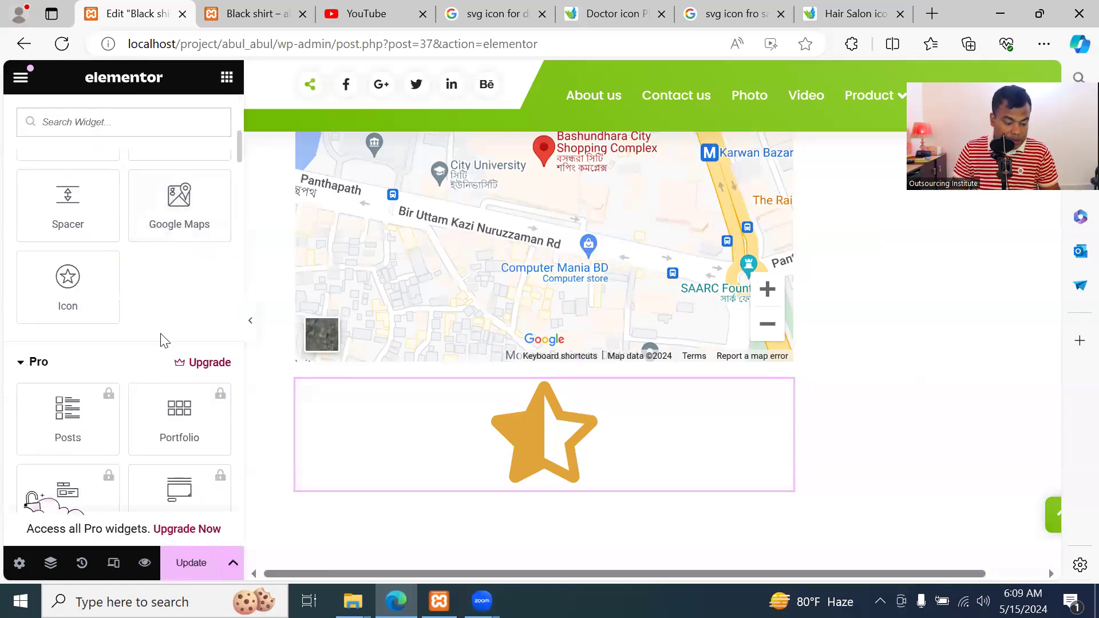
scroll(161, 340, down, 4)
scroll(157, 328, up, 2)
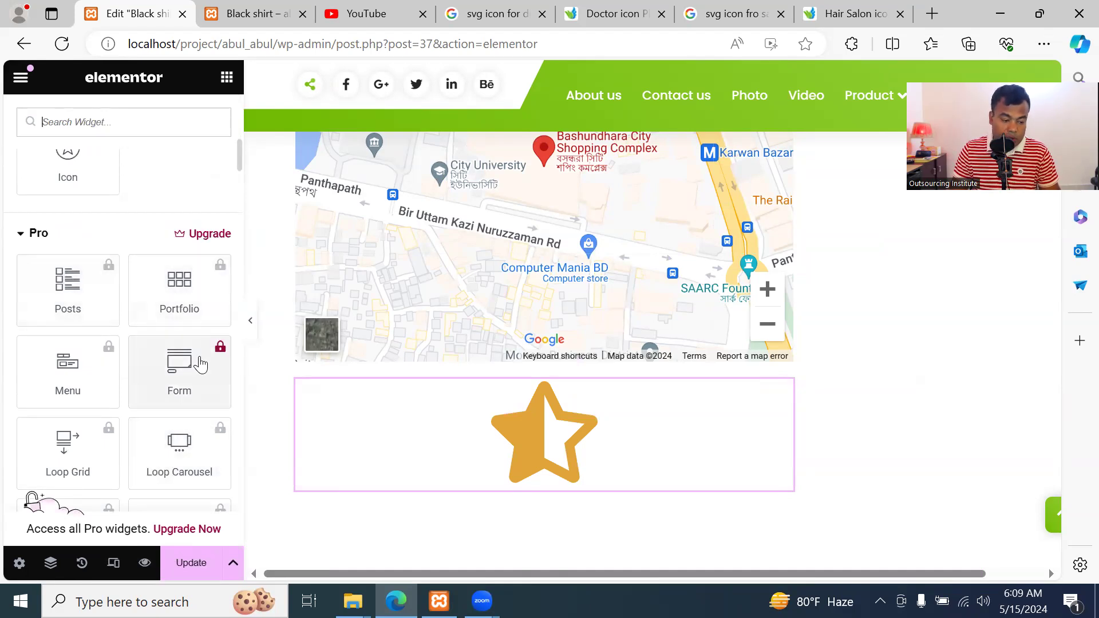
scroll(194, 357, up, 8)
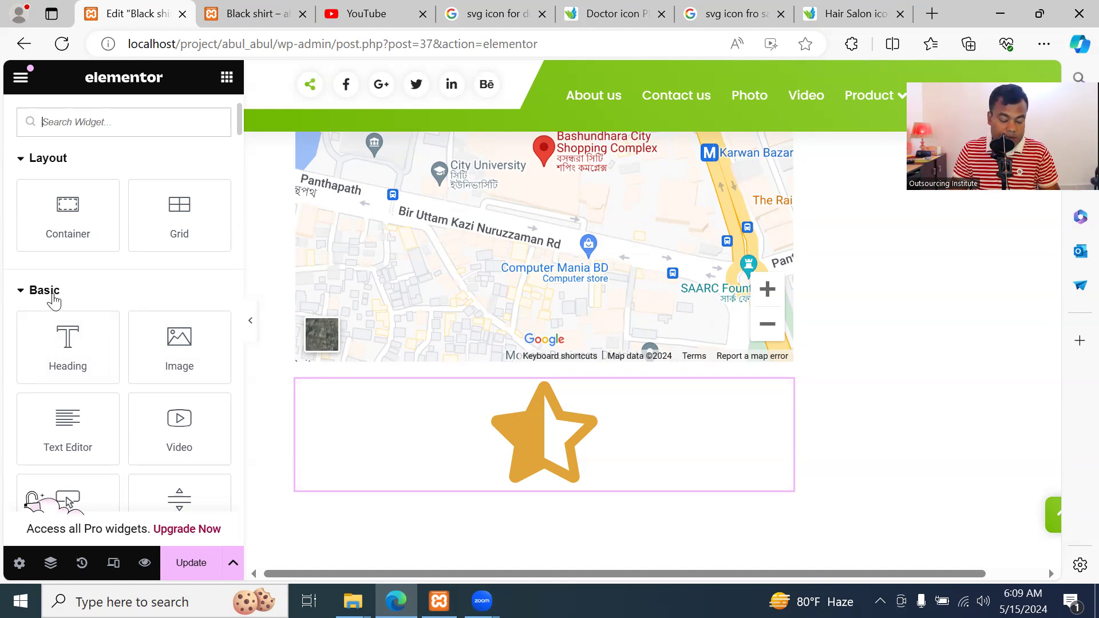
Search the web for "elemetor pro plan" in a new tab and open Elementor's pricing page
click(933, 14)
text(ele)
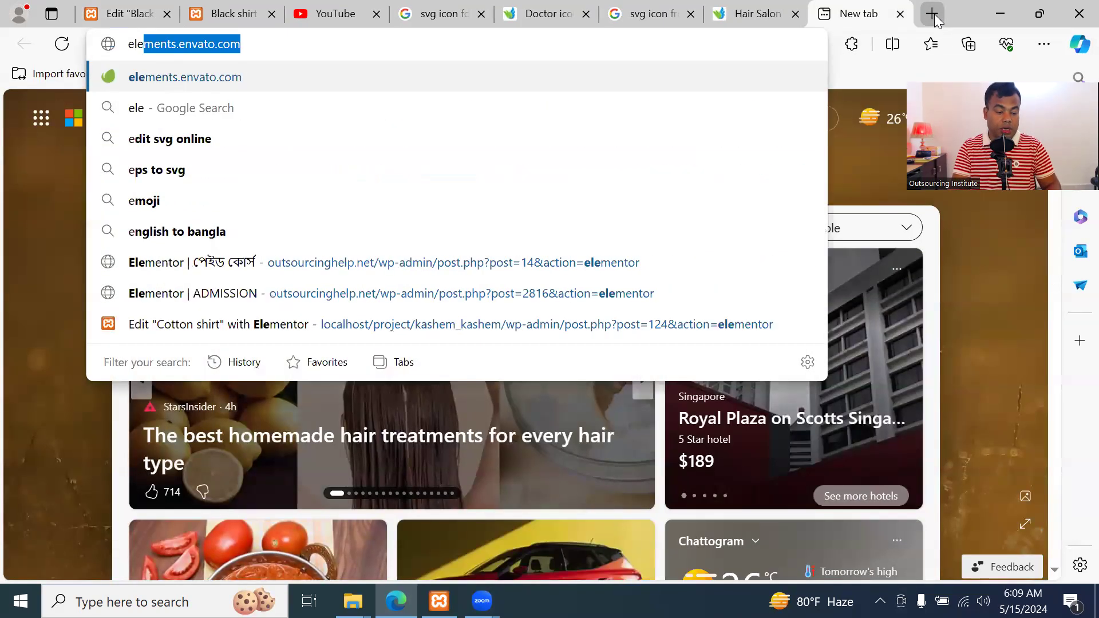
text(metor pro)
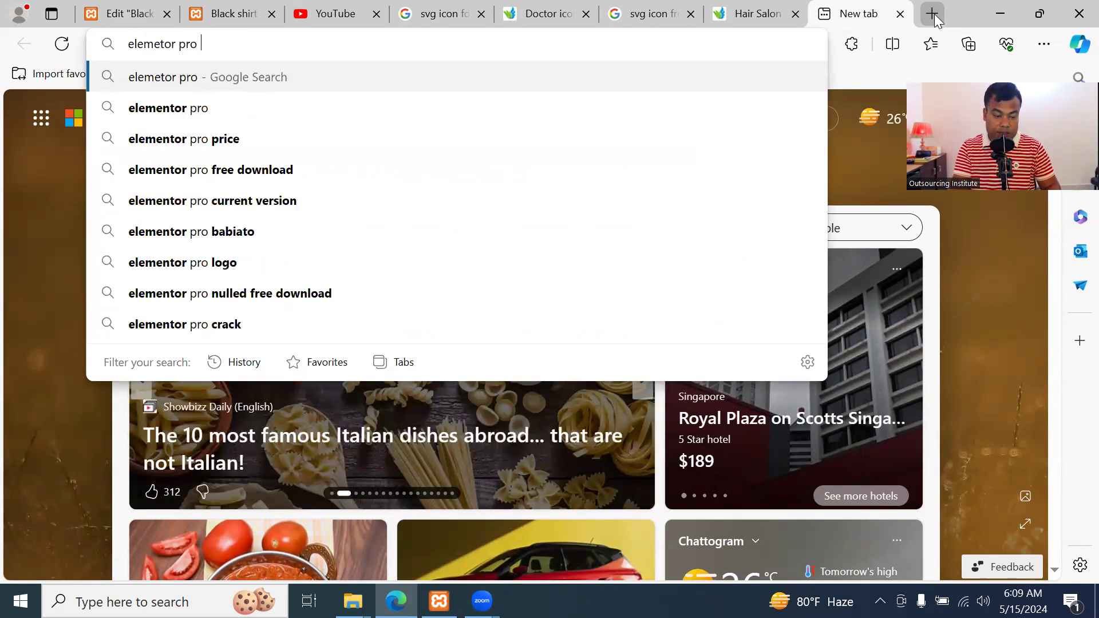
text( plan)
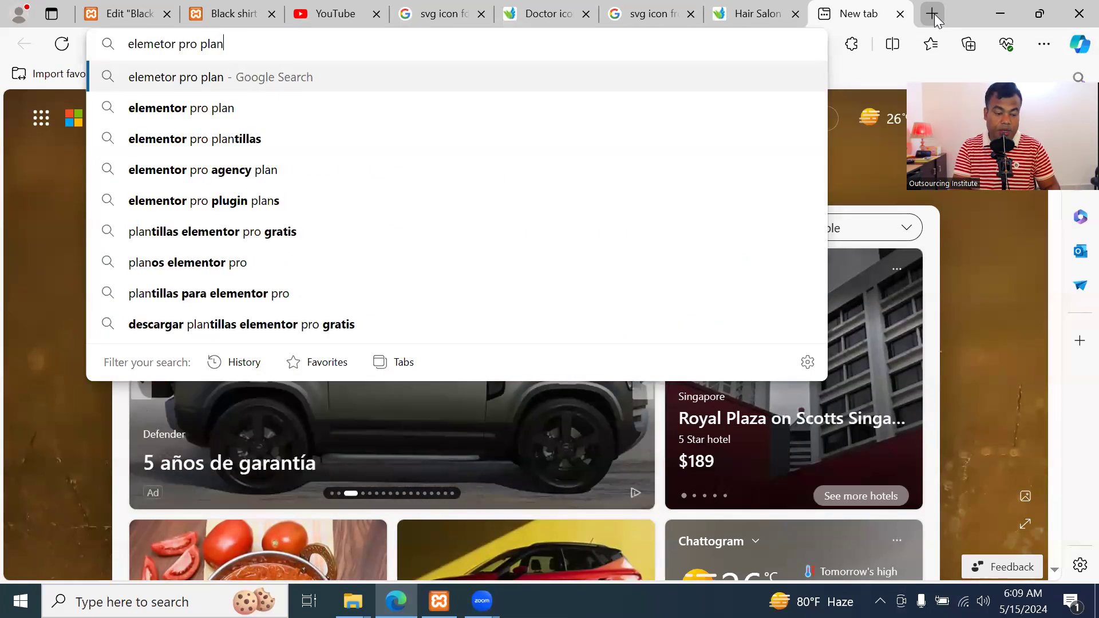
key(Return)
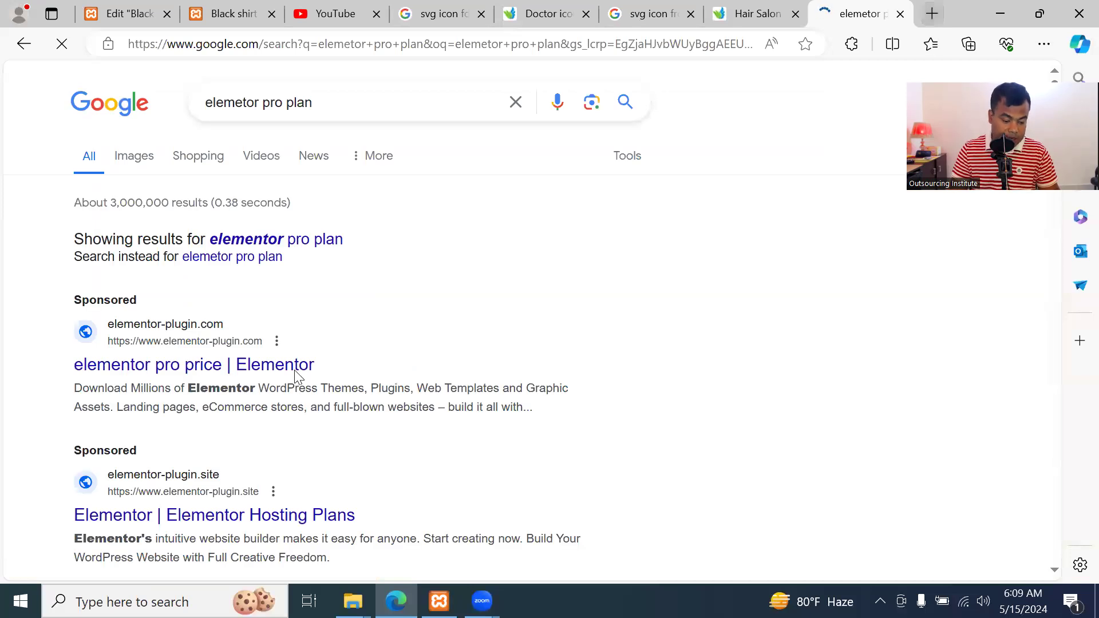
click(265, 430)
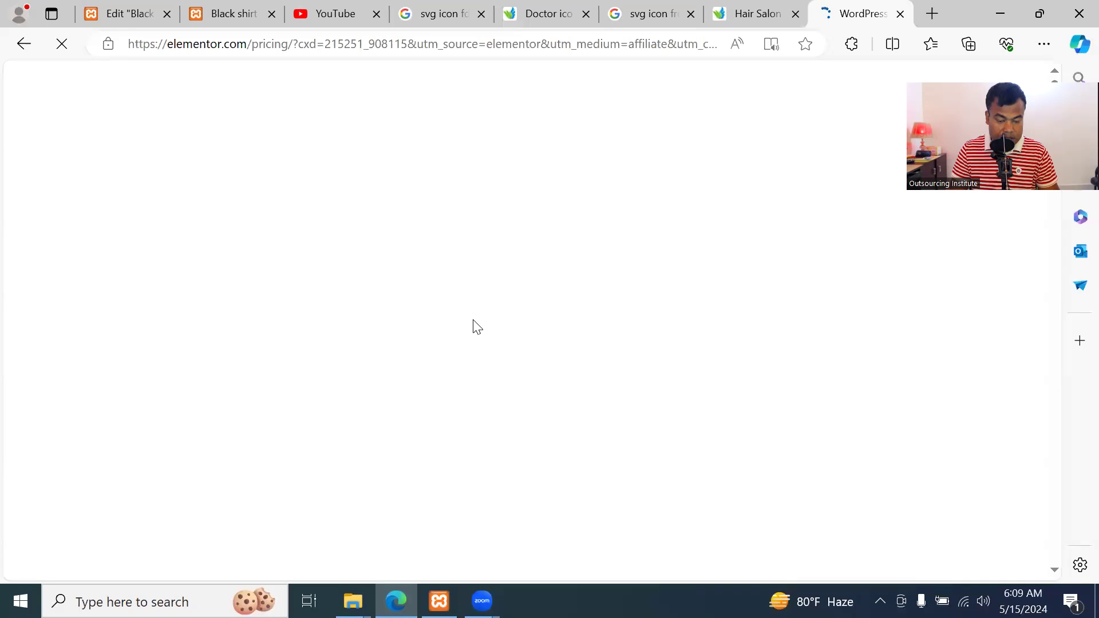
Examine the prices and features of Elementor's plans, dismiss the chat offer, and return to the Black shirt page editor
scroll(496, 303, down, 5)
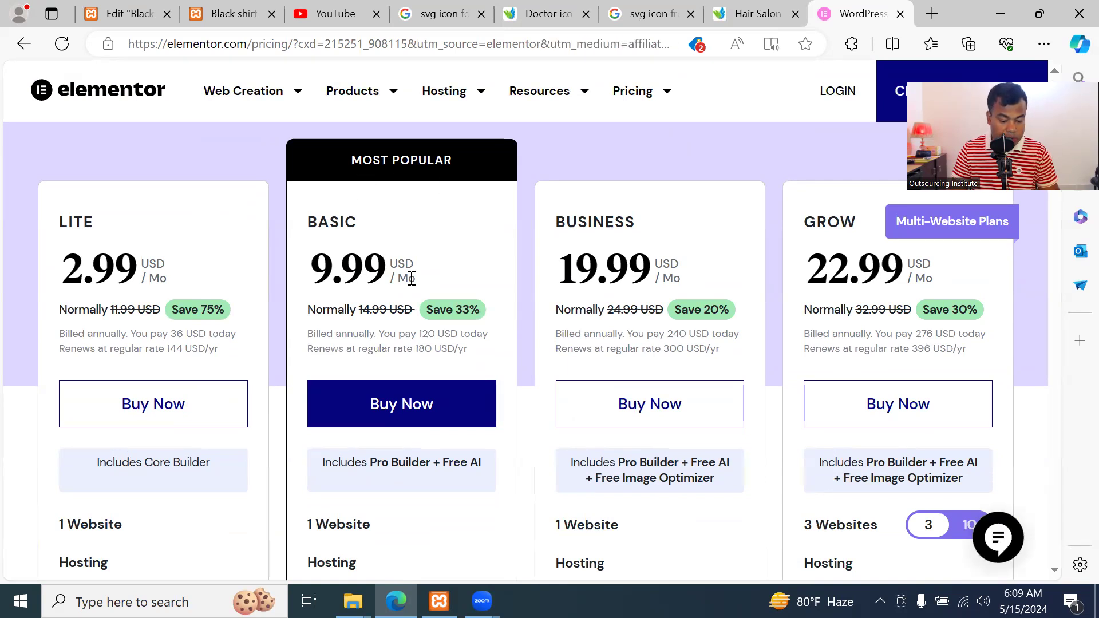
scroll(467, 375, down, 3)
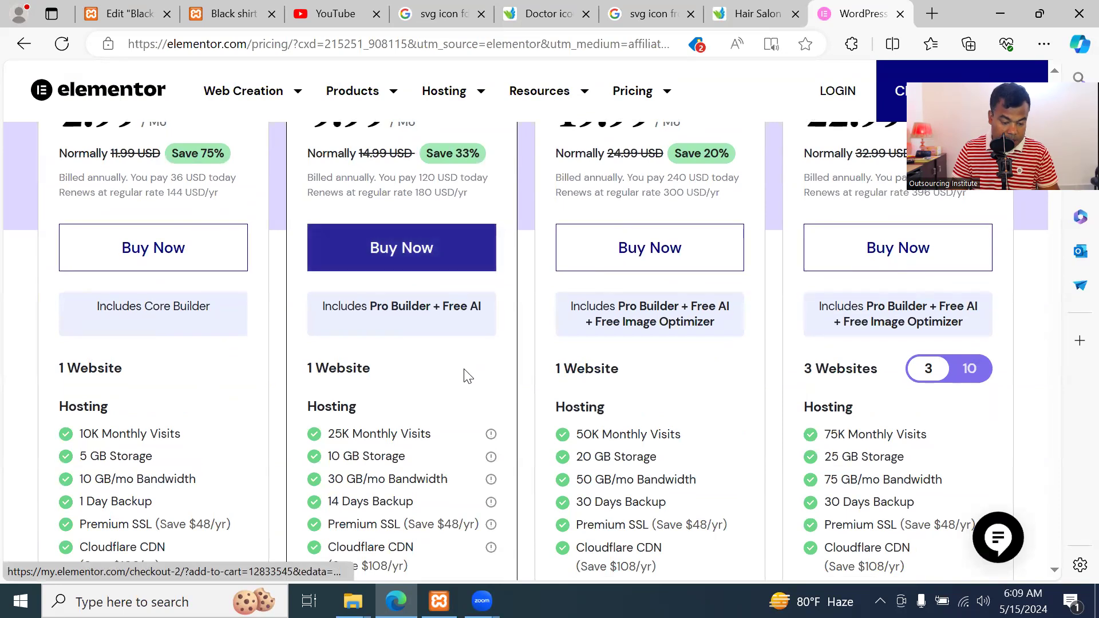
scroll(465, 375, up, 2)
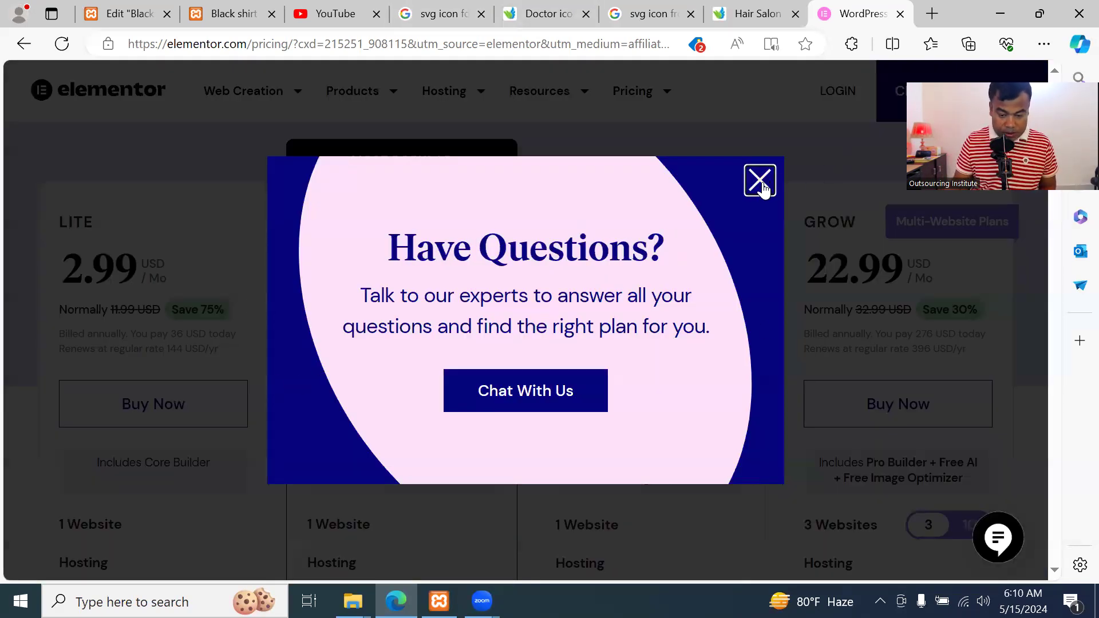
click(759, 181)
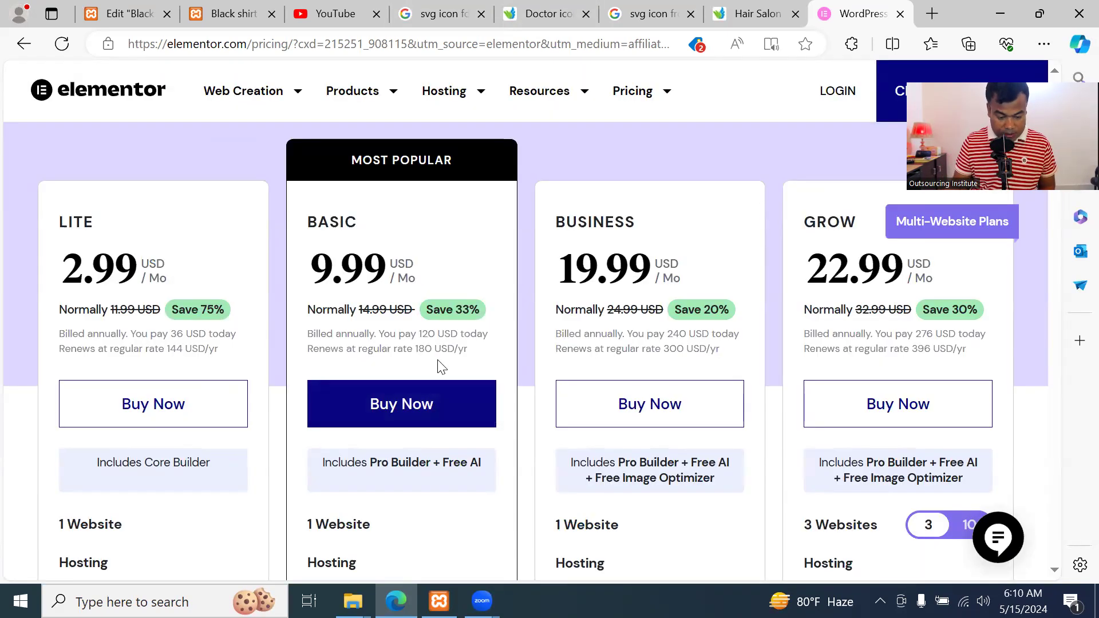
scroll(439, 366, down, 3)
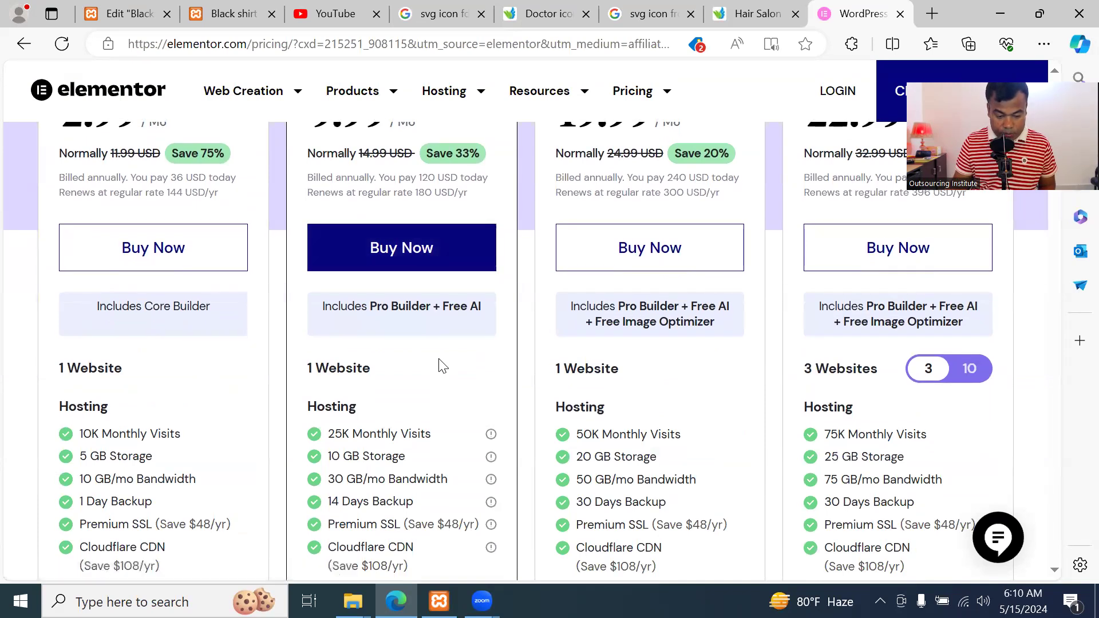
scroll(440, 368, up, 3)
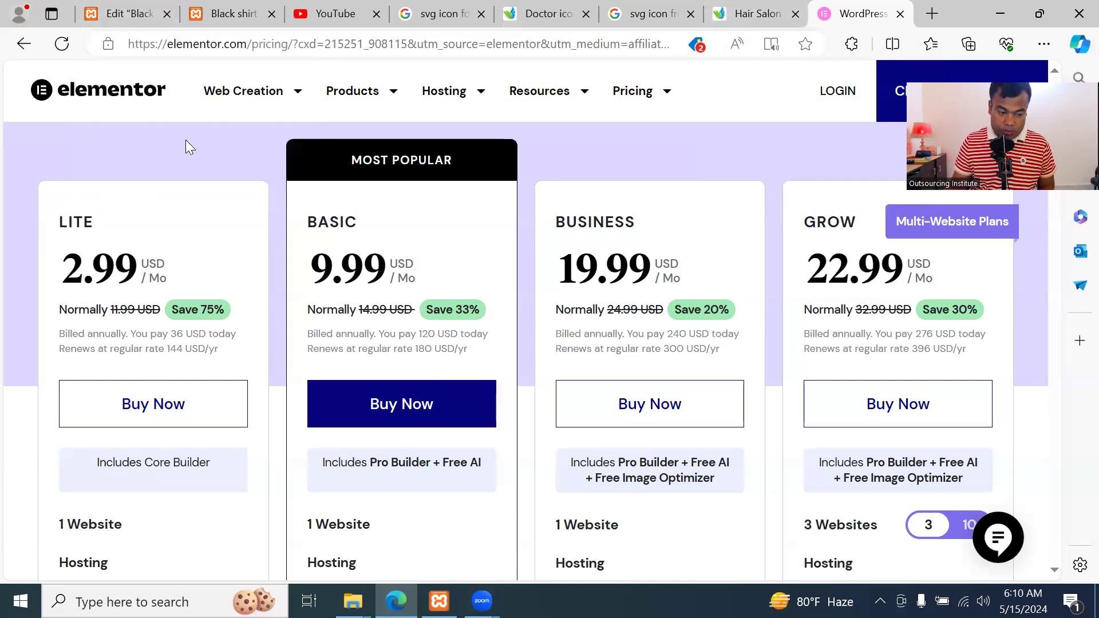
click(132, 15)
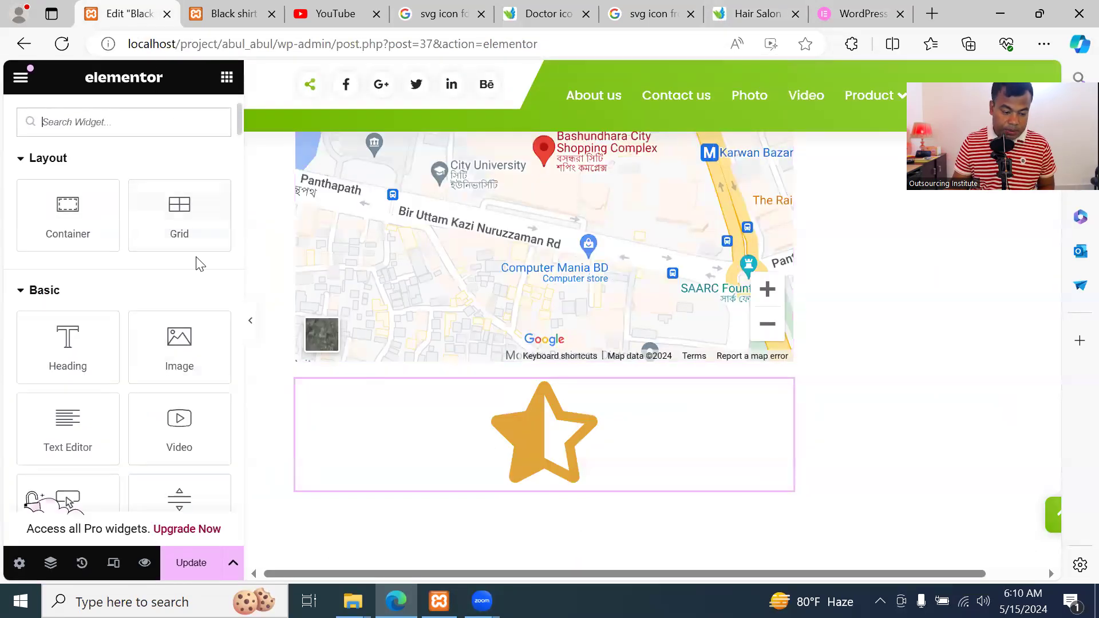
Look through Elementor's widget list from the Basic widgets past the locked Pro widgets to the General group
scroll(175, 426, down, 2)
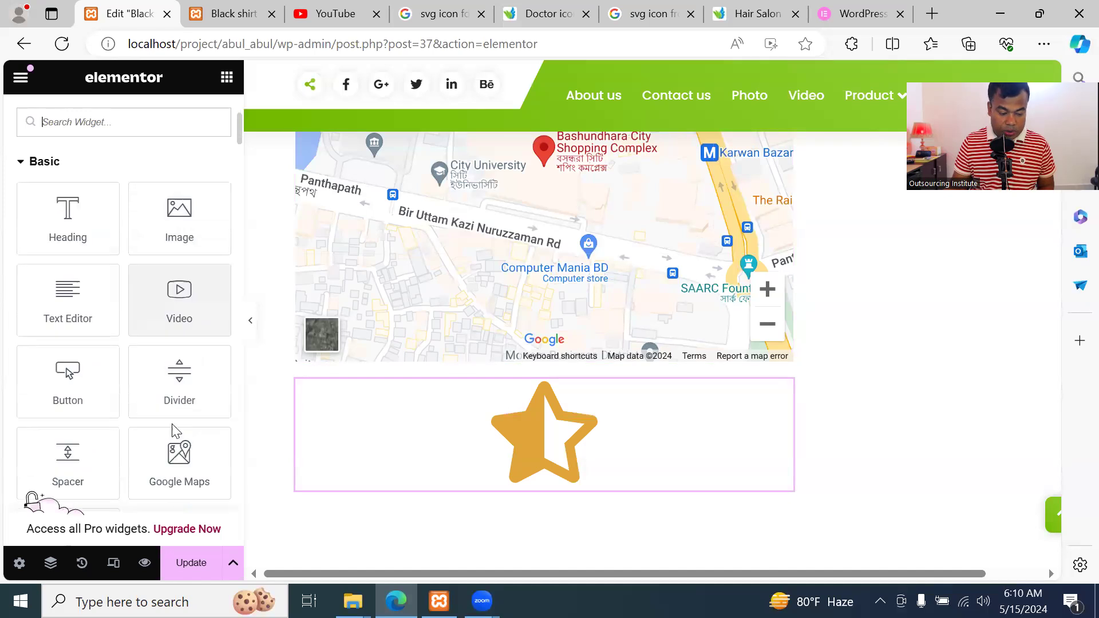
scroll(175, 429, down, 6)
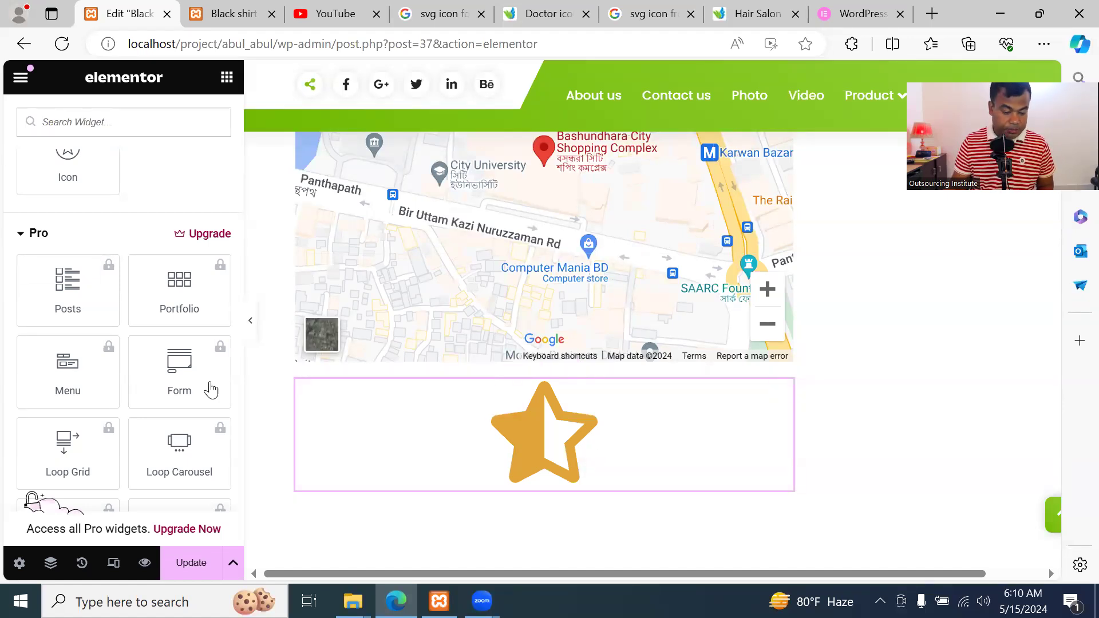
scroll(185, 375, down, 6)
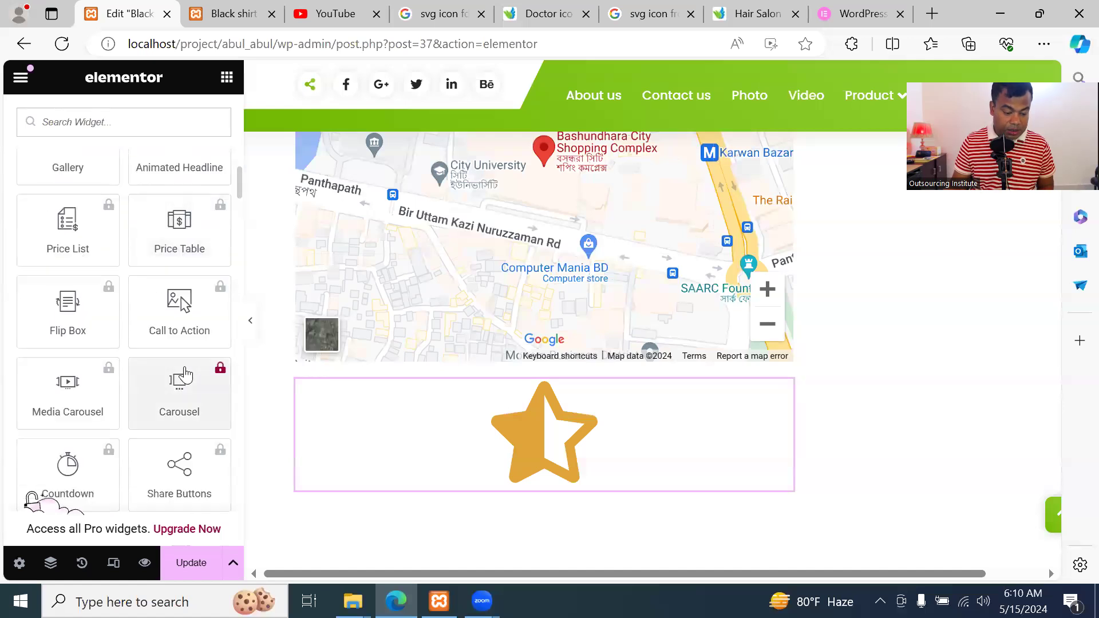
scroll(185, 375, down, 5)
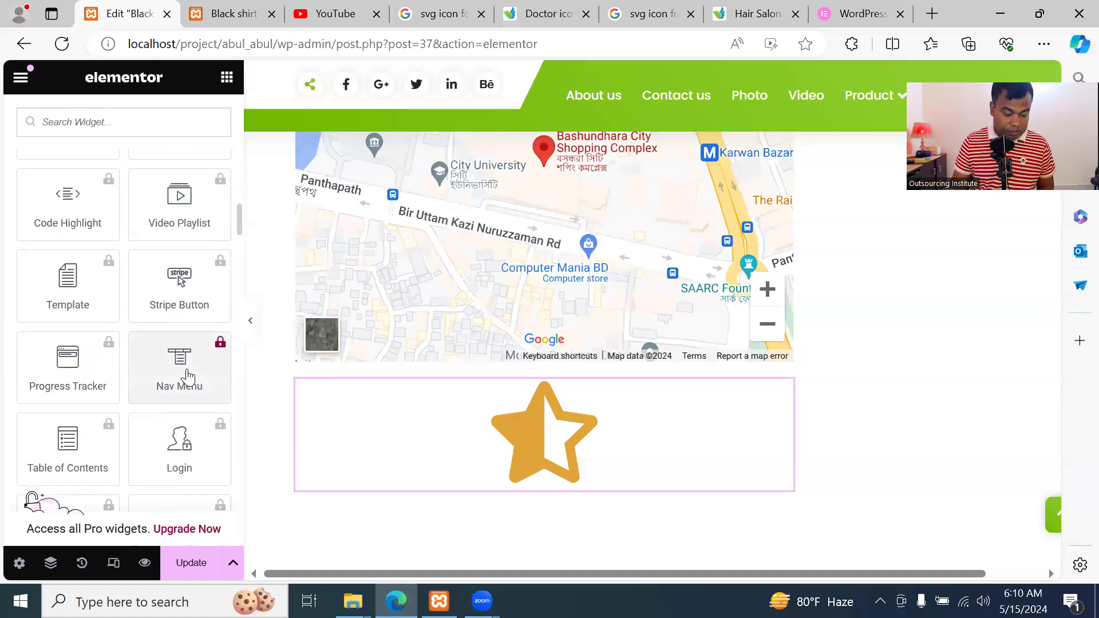
scroll(183, 299, up, 9)
scroll(164, 319, down, 10)
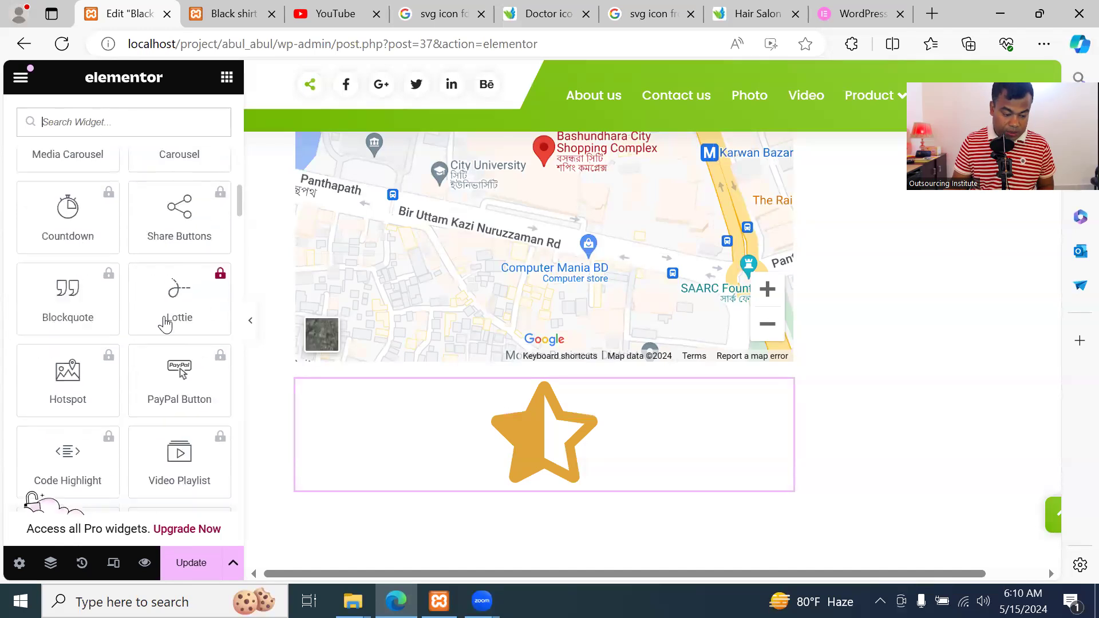
scroll(164, 344, down, 12)
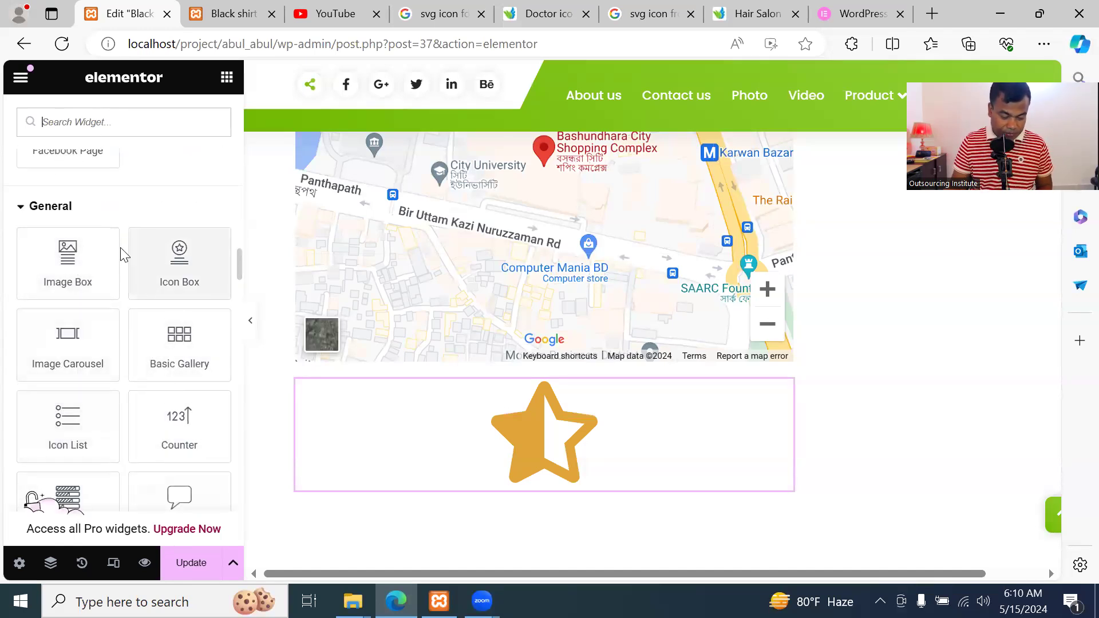
scroll(218, 354, up, 10)
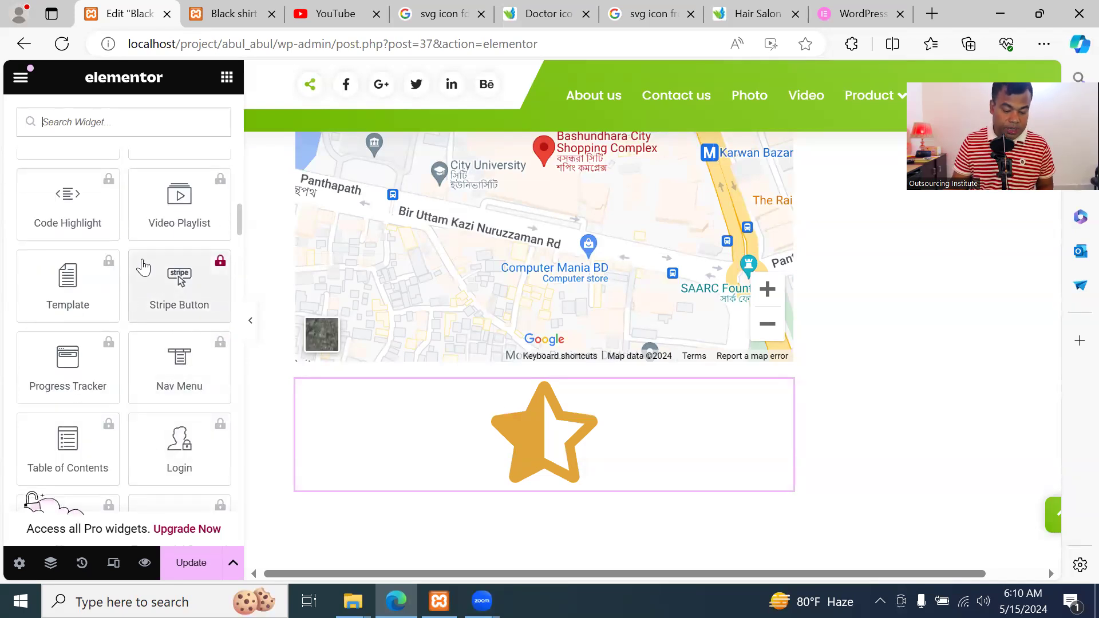
scroll(171, 366, down, 8)
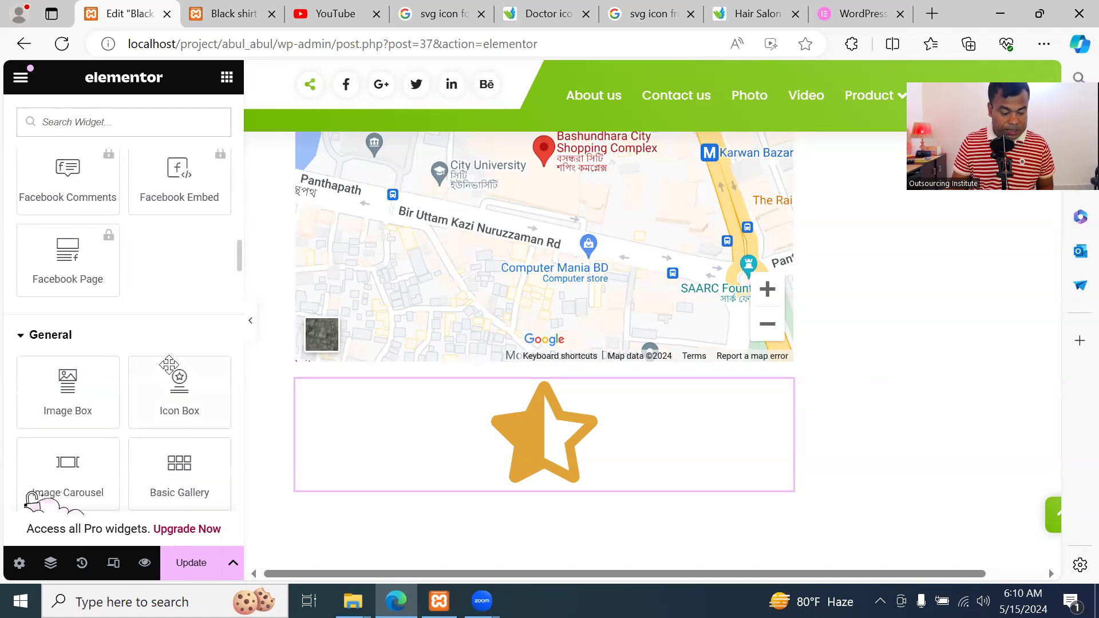
scroll(168, 364, up, 2)
scroll(169, 364, up, 2)
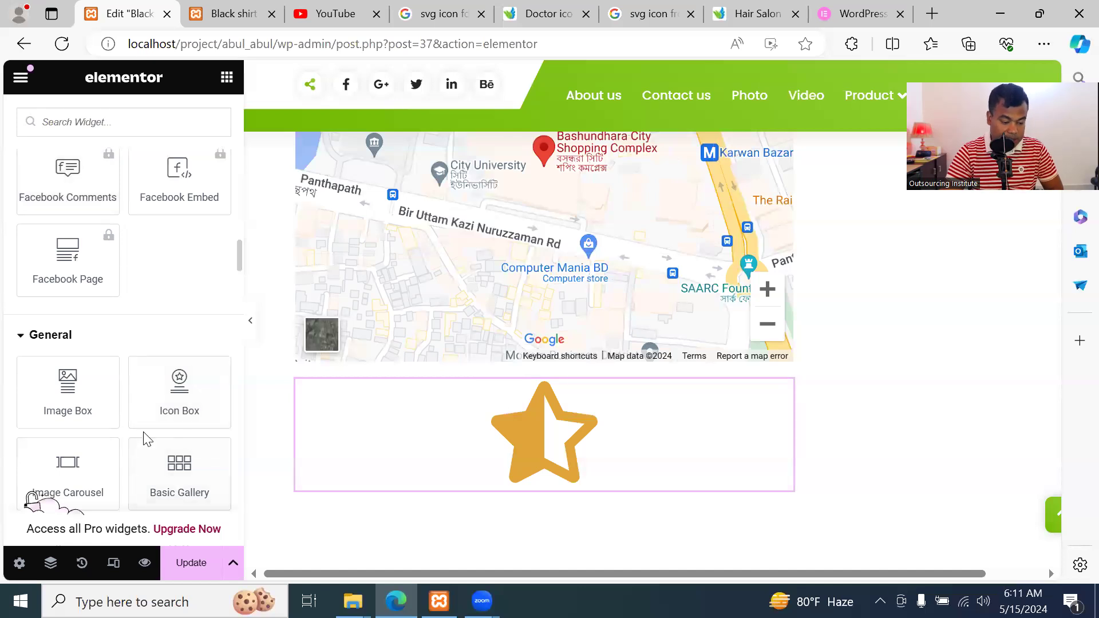
Add an Image Box widget from the General group below the star icon on the page
scroll(148, 440, down, 2)
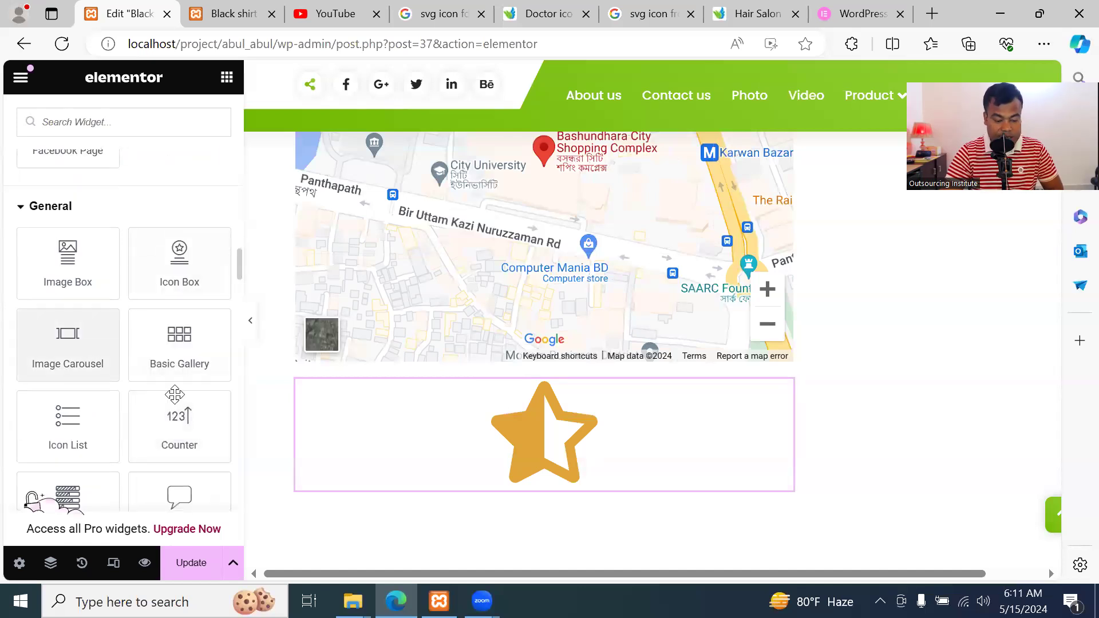
scroll(655, 380, down, 4)
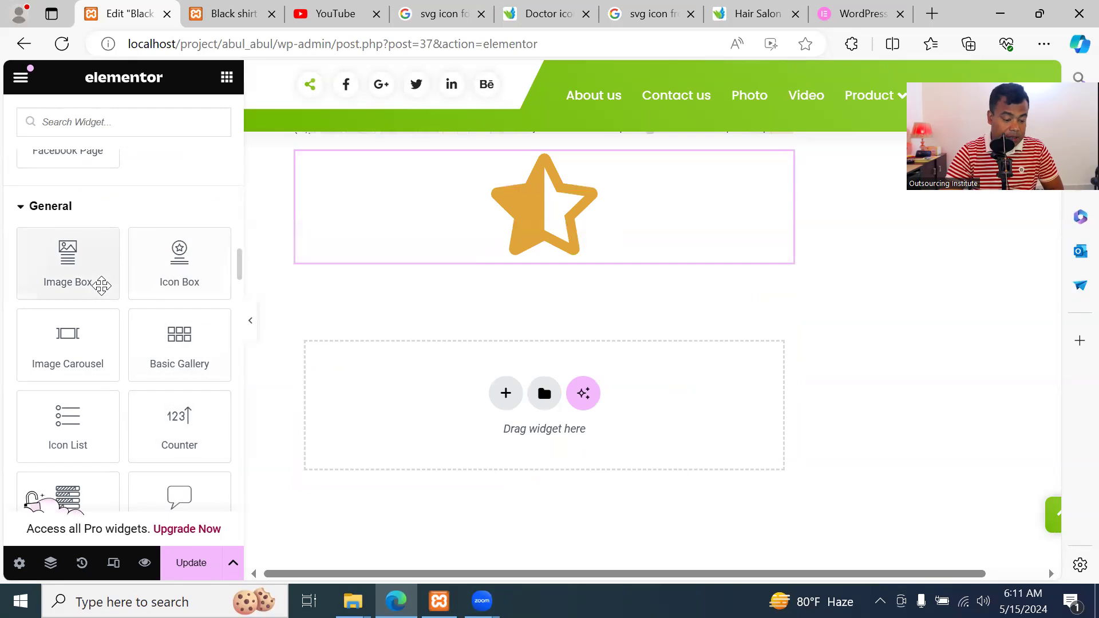
scroll(100, 289, up, 2)
scroll(97, 332, down, 2)
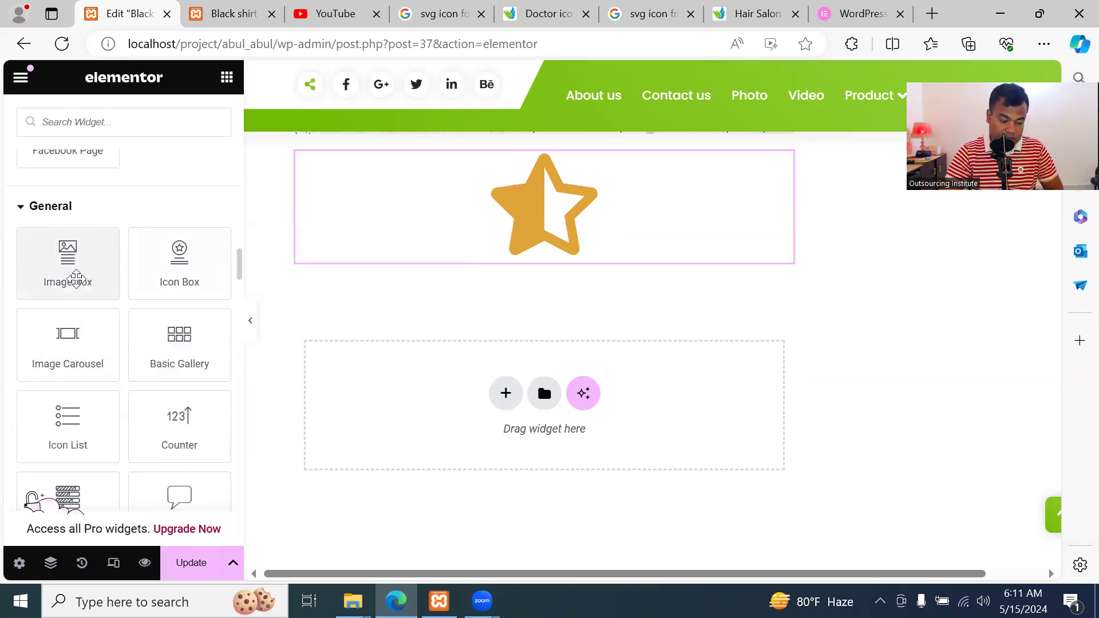
scroll(100, 231, up, 3)
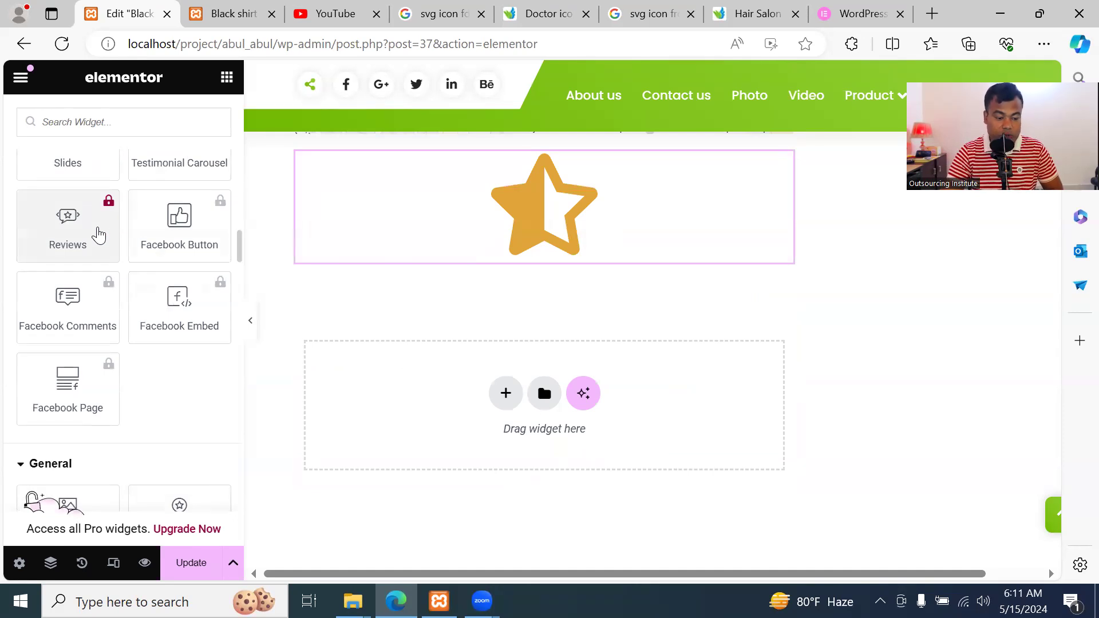
scroll(164, 372, down, 3)
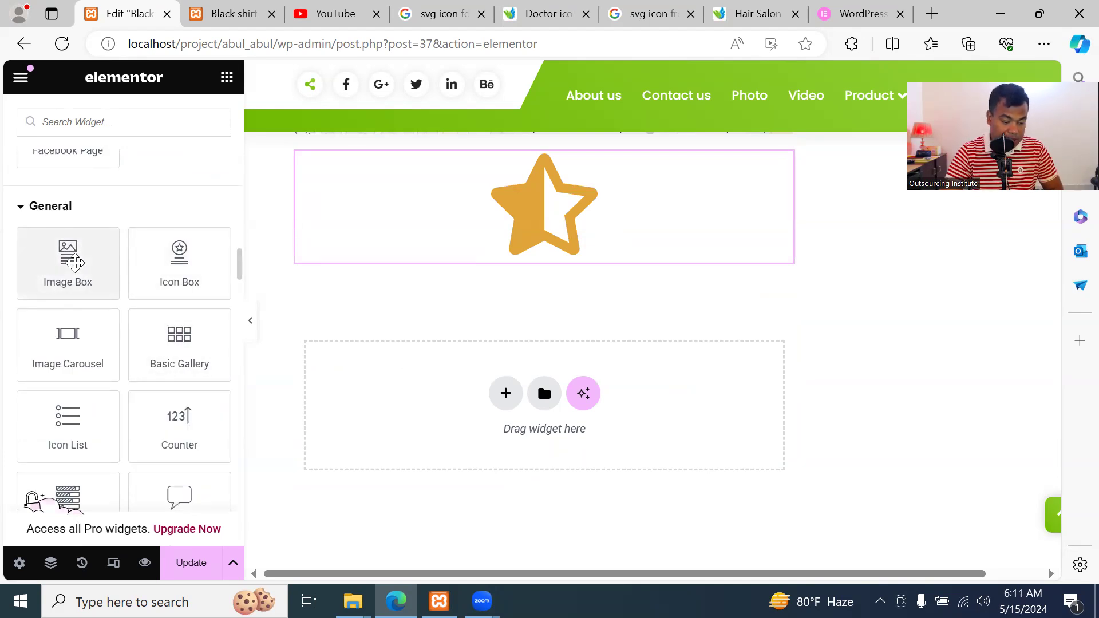
drag(69, 260, 509, 391)
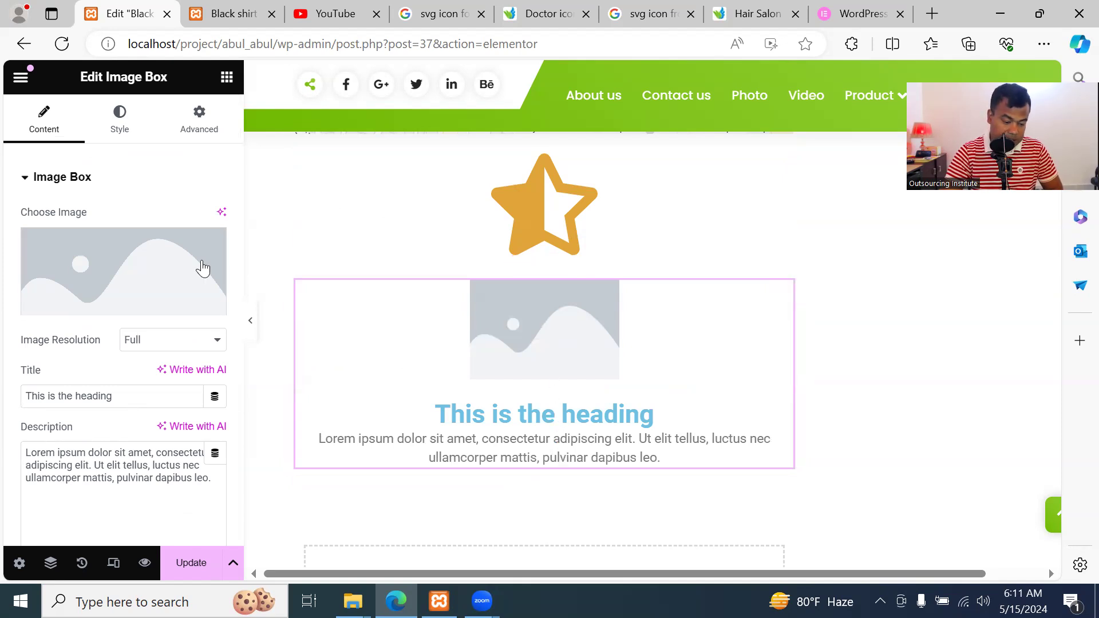
Set the image box's picture to Chicken.png from the media library
mouse_move(203, 267)
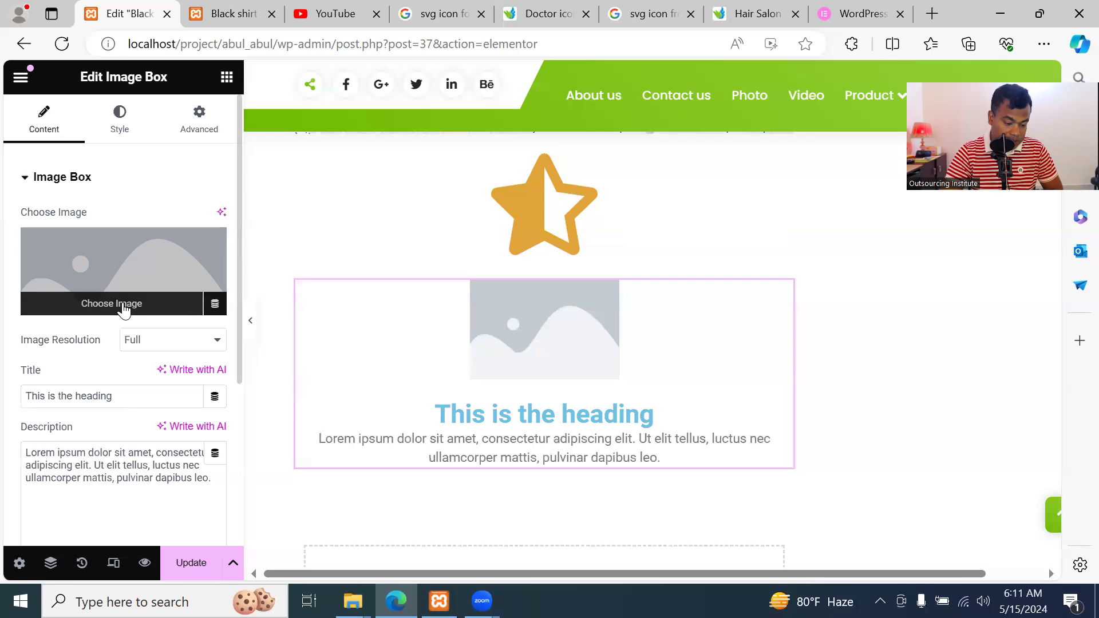
click(124, 309)
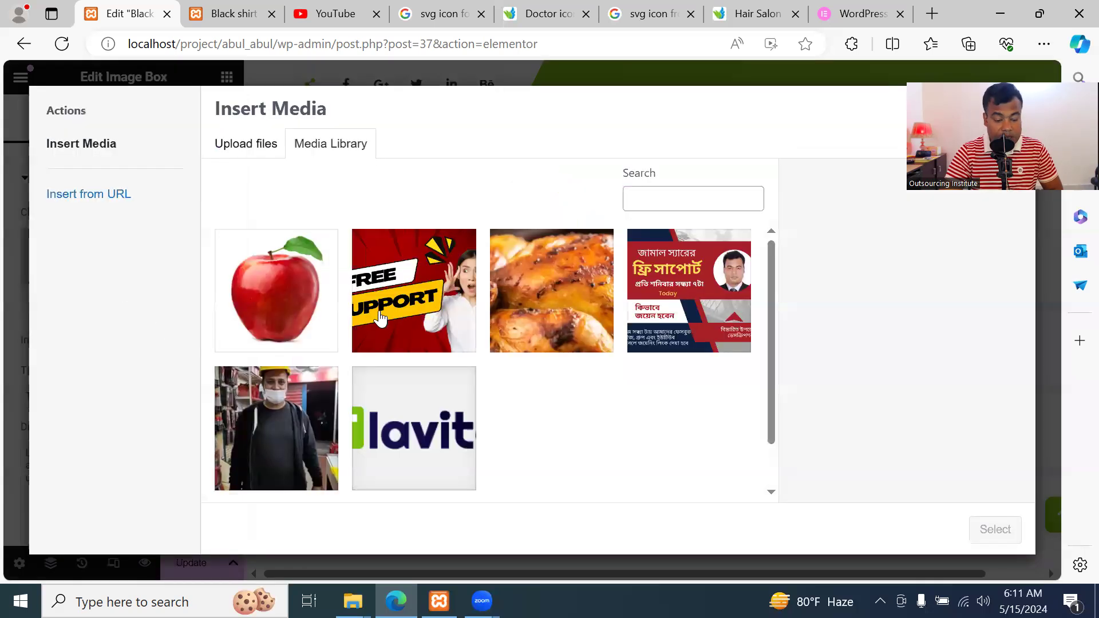
click(399, 299)
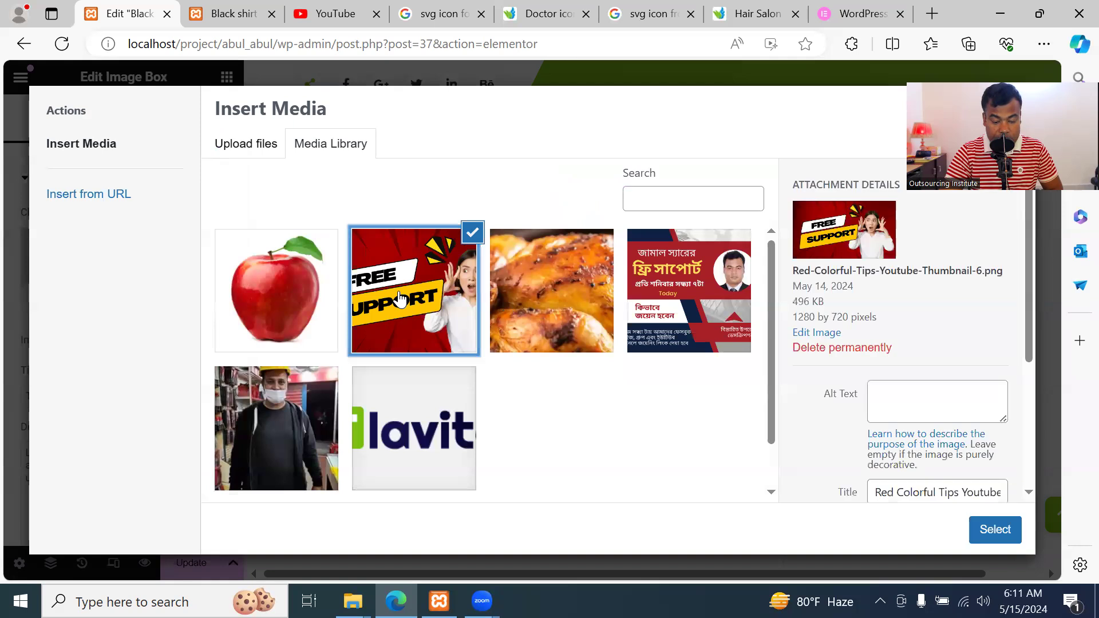
click(549, 275)
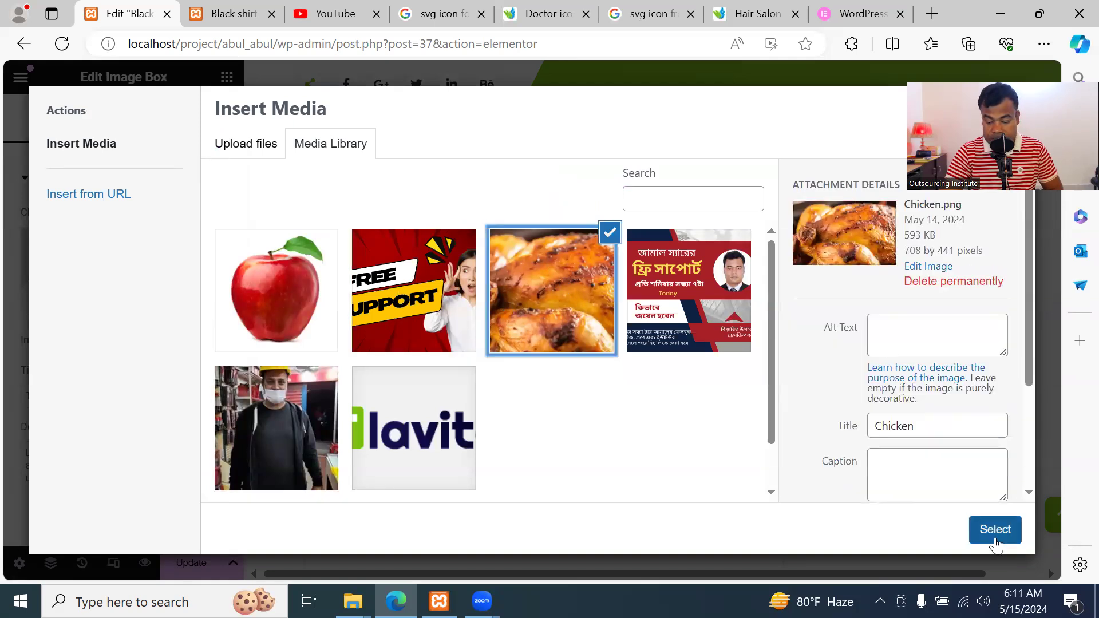
click(993, 529)
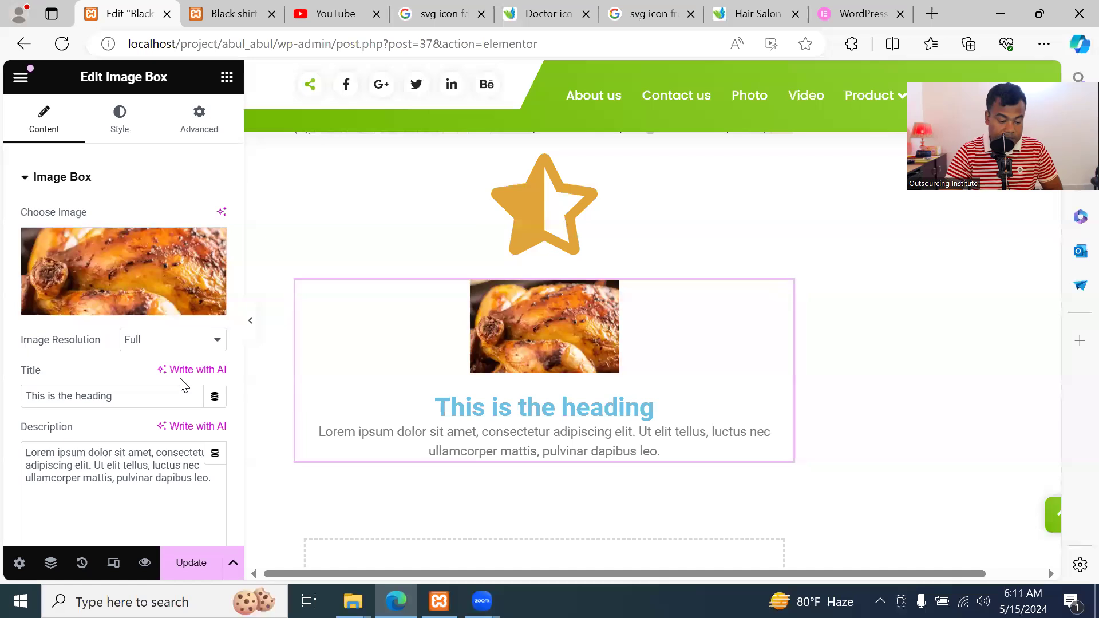
Replace the image box's title with "Delicious Chicken"
triple_click(131, 396)
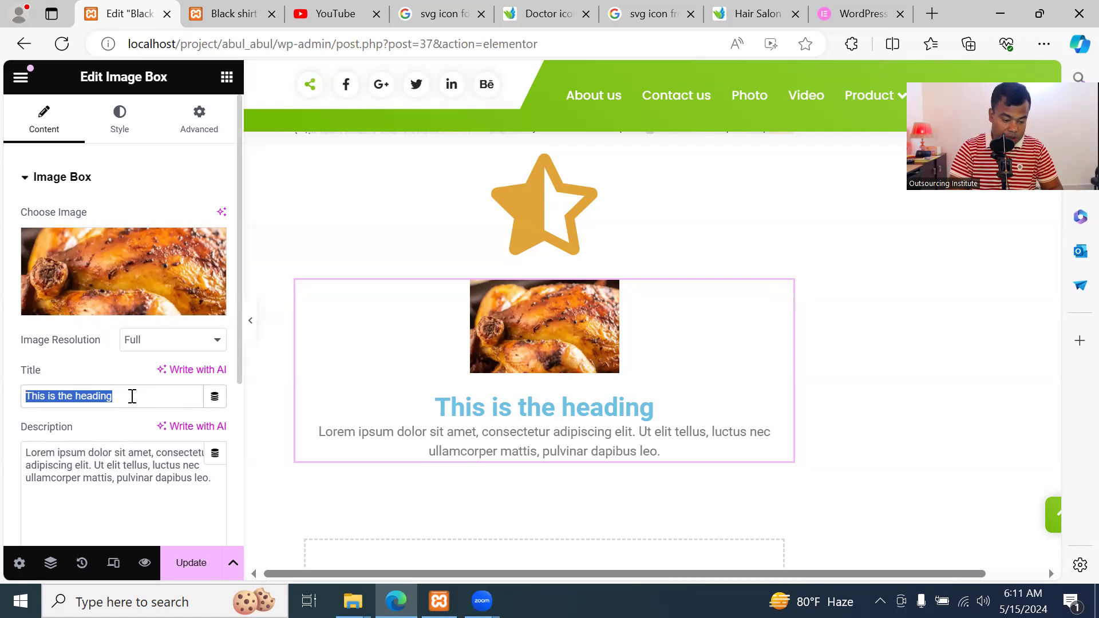
text(Delo)
text(ic)
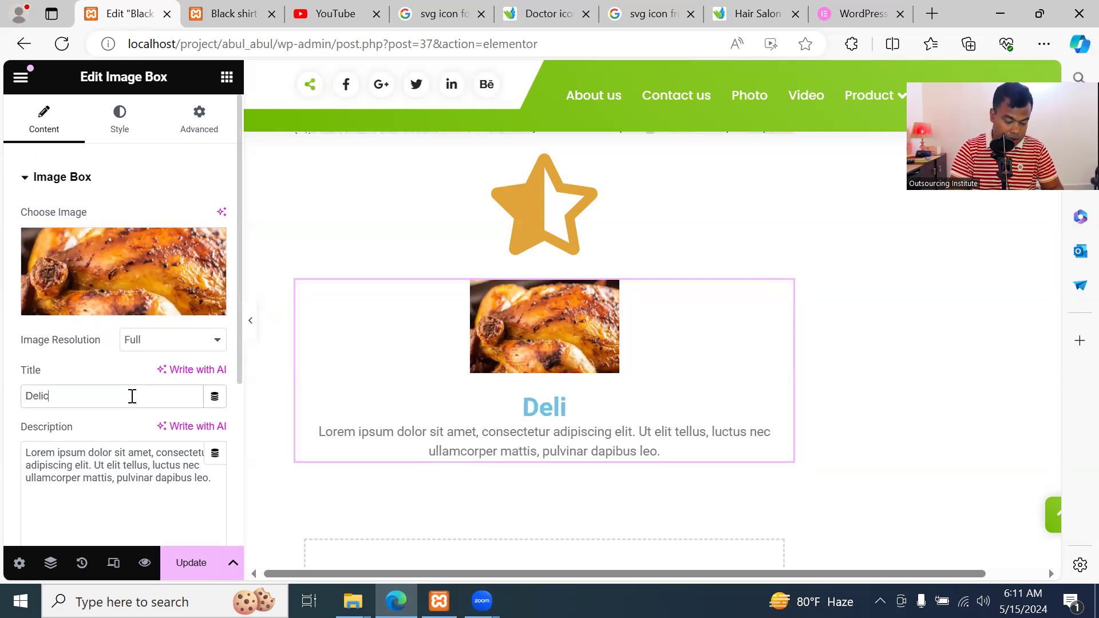
text(ious Chicken)
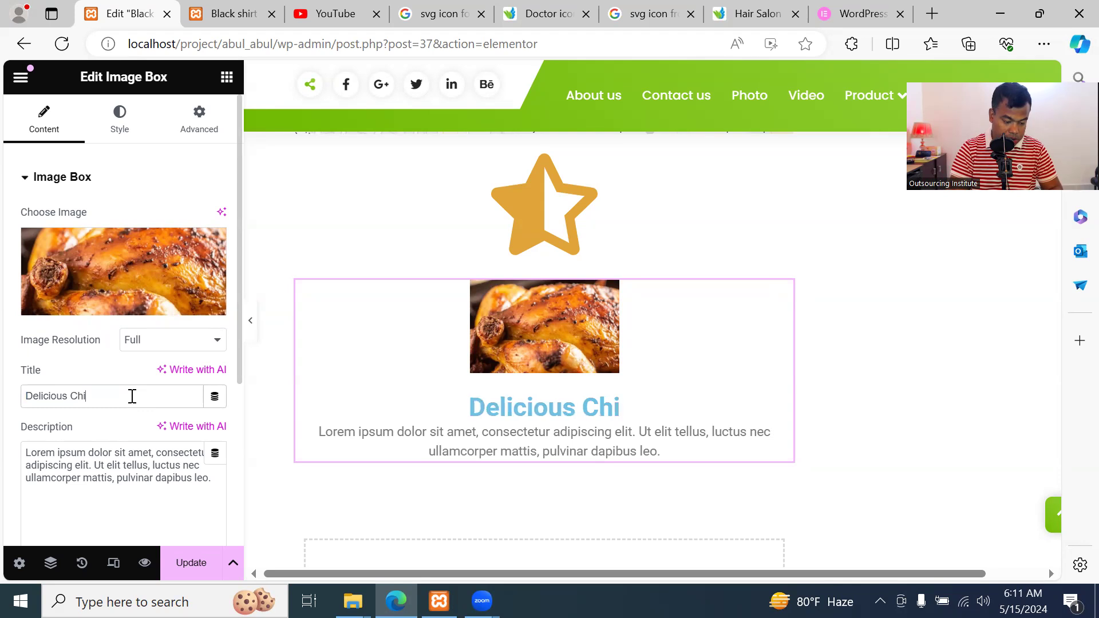
click(149, 460)
Examine the image box's description, link and title HTML tag options, along with its style and advanced settings
scroll(400, 453, down, 4)
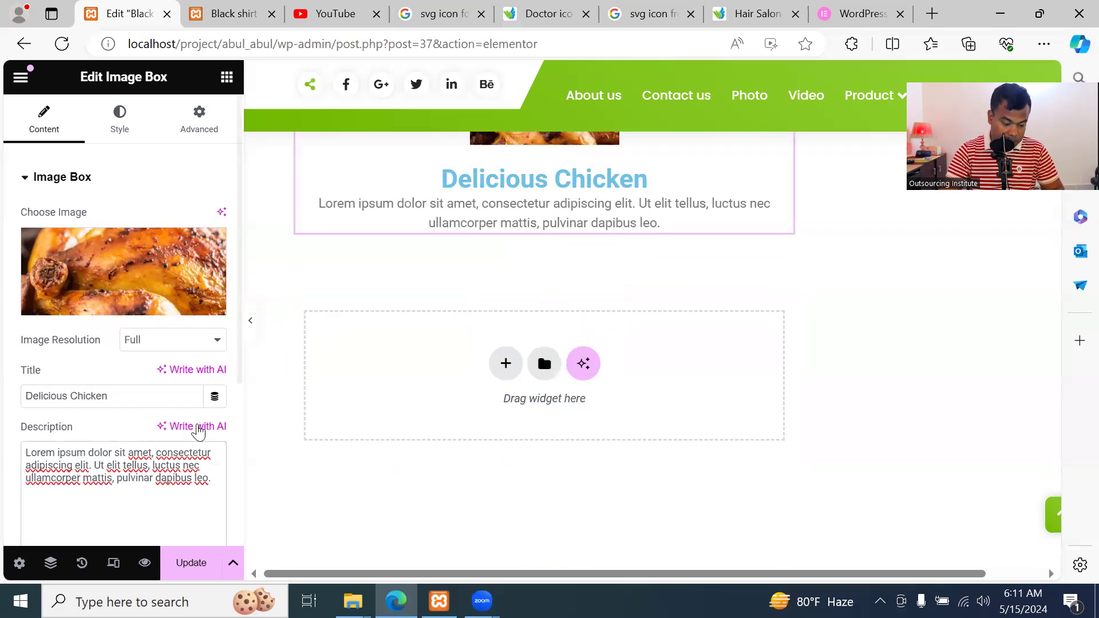
scroll(183, 429, down, 4)
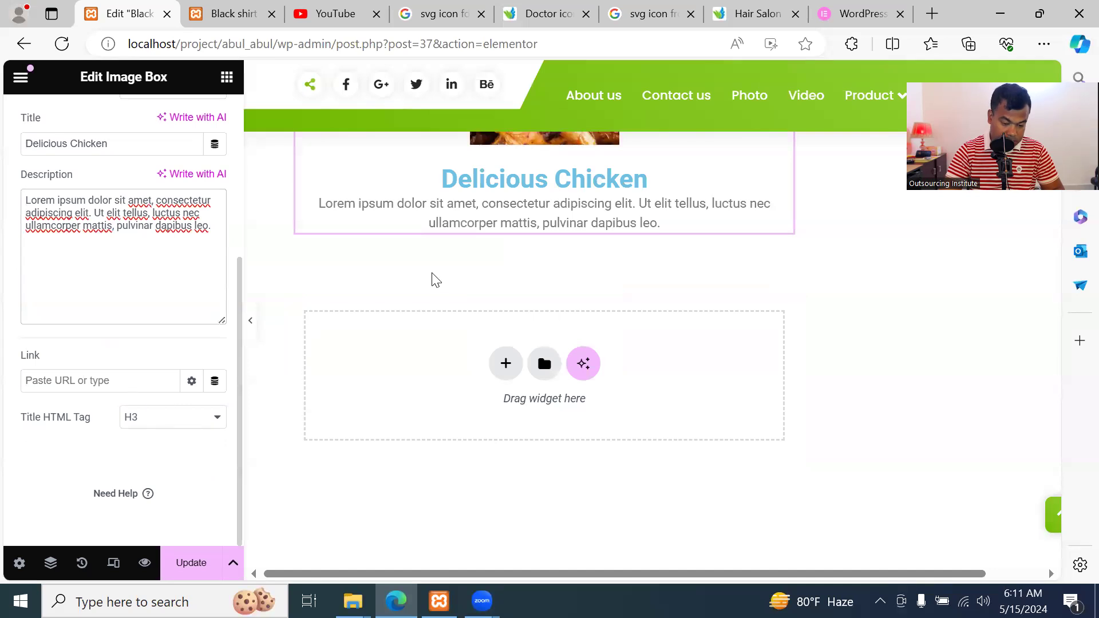
scroll(501, 233, up, 1)
click(126, 383)
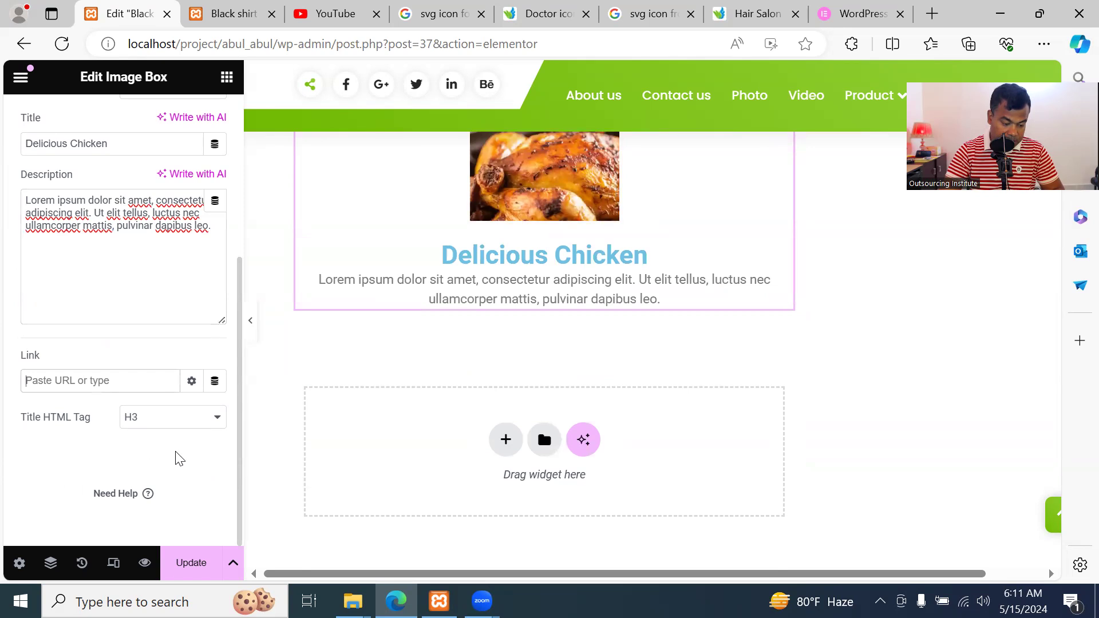
scroll(195, 343, up, 4)
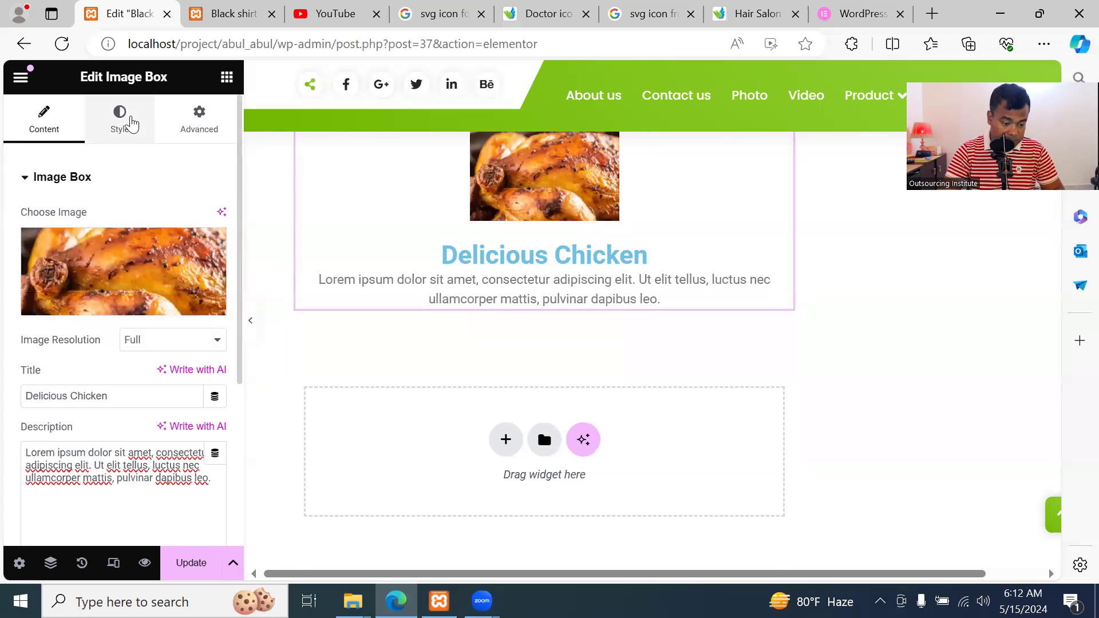
click(131, 122)
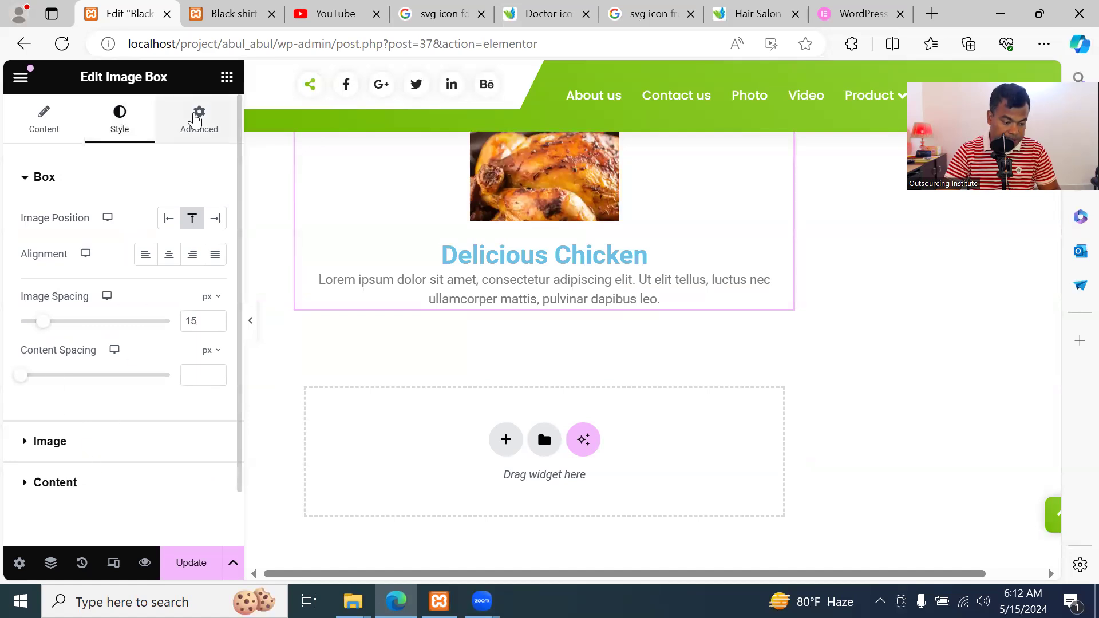
click(197, 115)
click(57, 121)
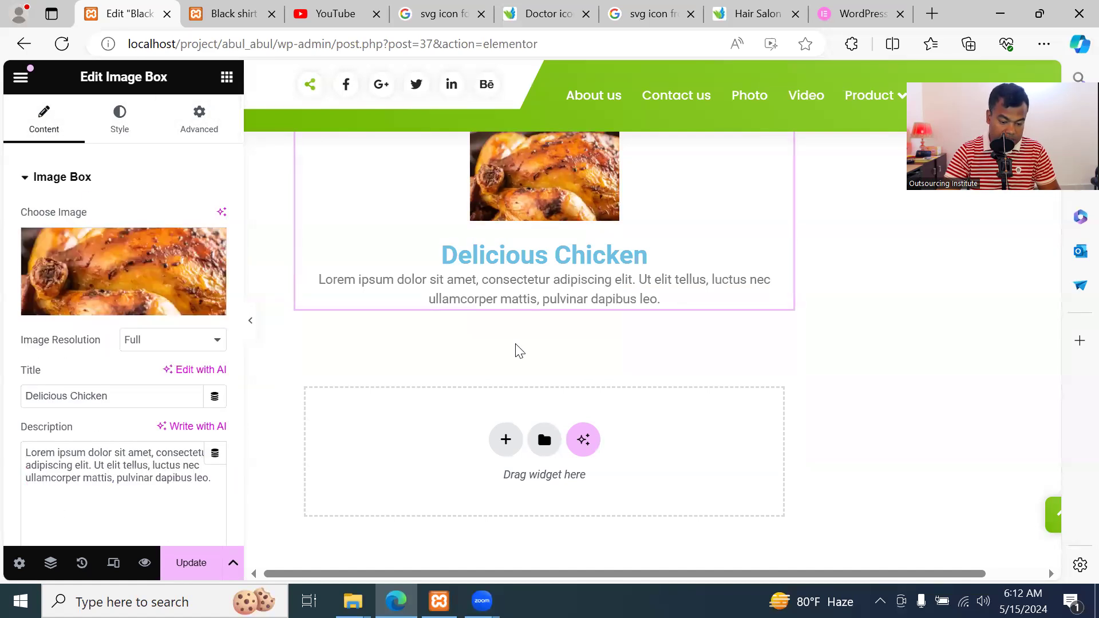
scroll(515, 351, up, 1)
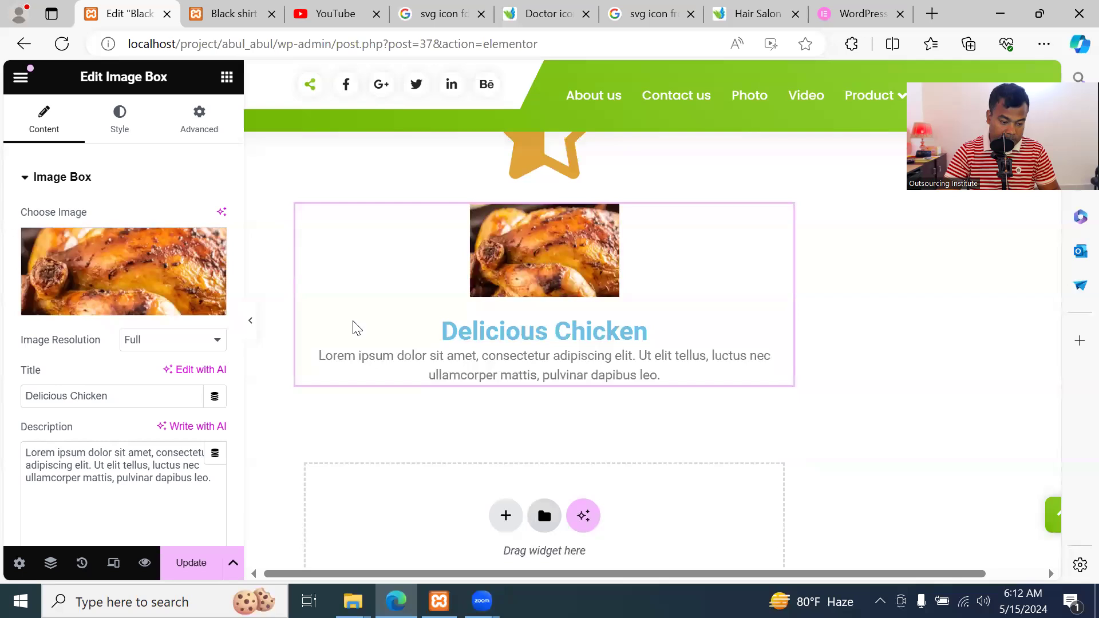
scroll(177, 479, down, 4)
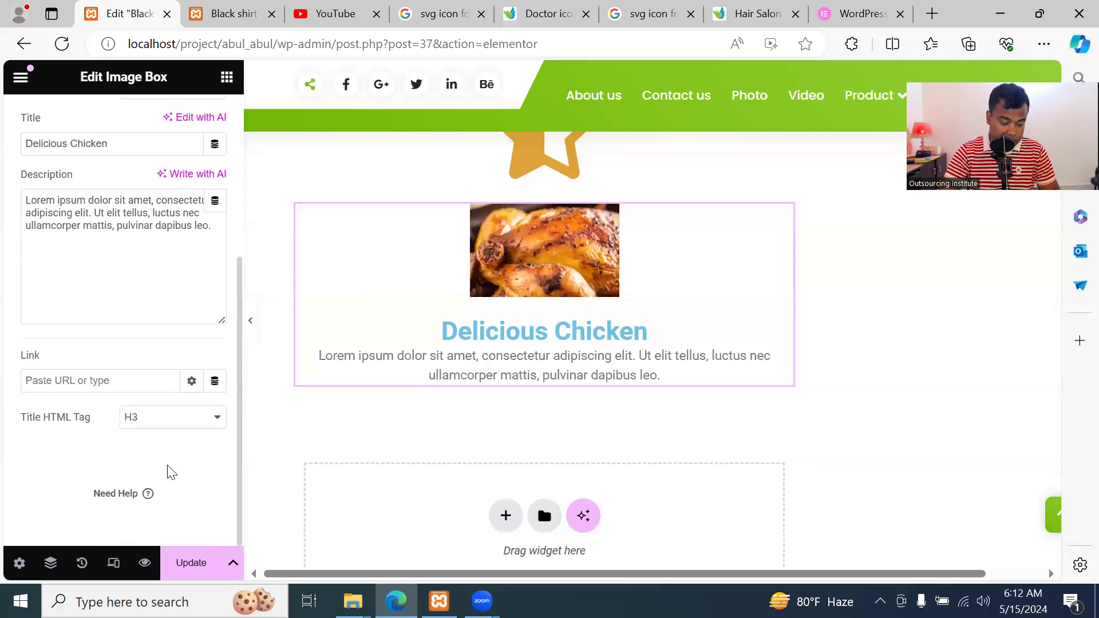
scroll(170, 366, up, 4)
scroll(306, 409, down, 2)
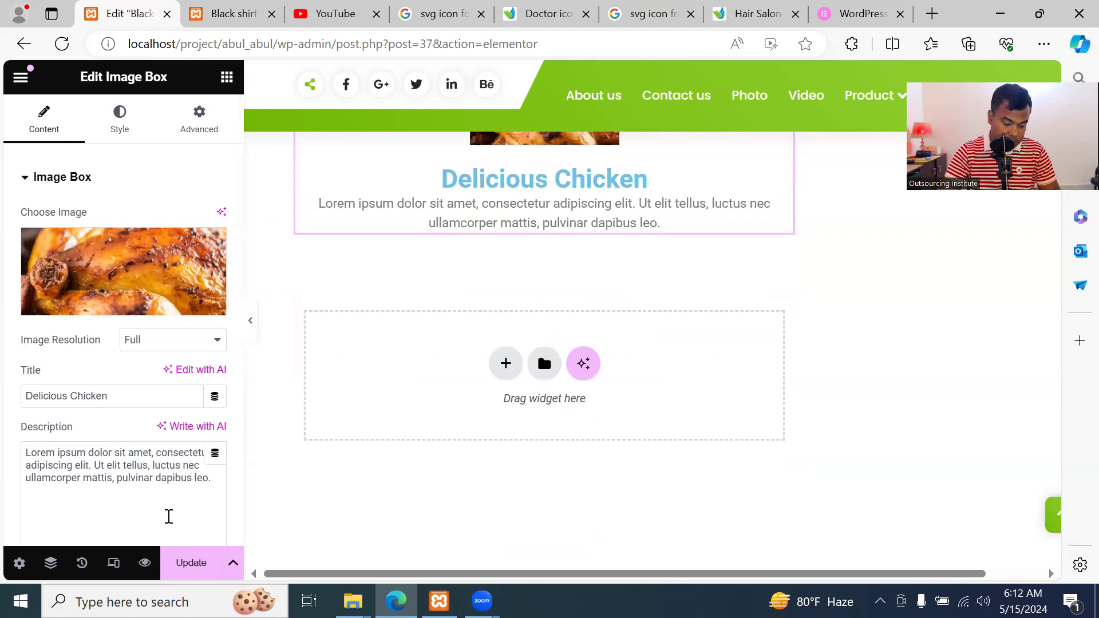
Update the page, reload the live Black shirt page to check the image box, and return to the editor
click(230, 13)
click(99, 44)
mouse_move(93, 77)
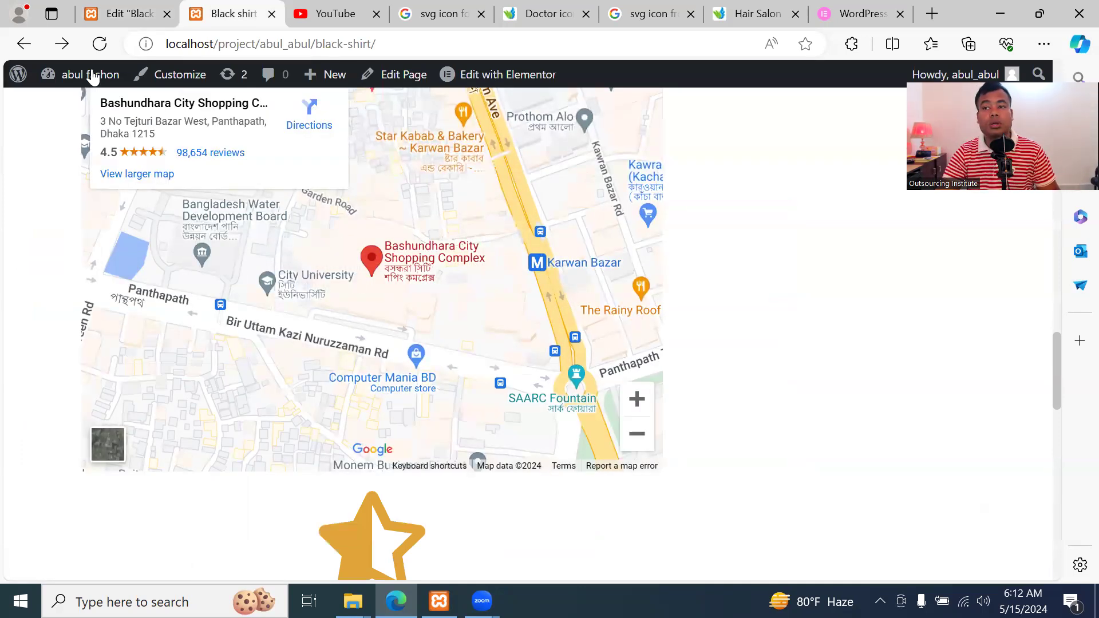
scroll(334, 267, down, 9)
scroll(362, 326, up, 3)
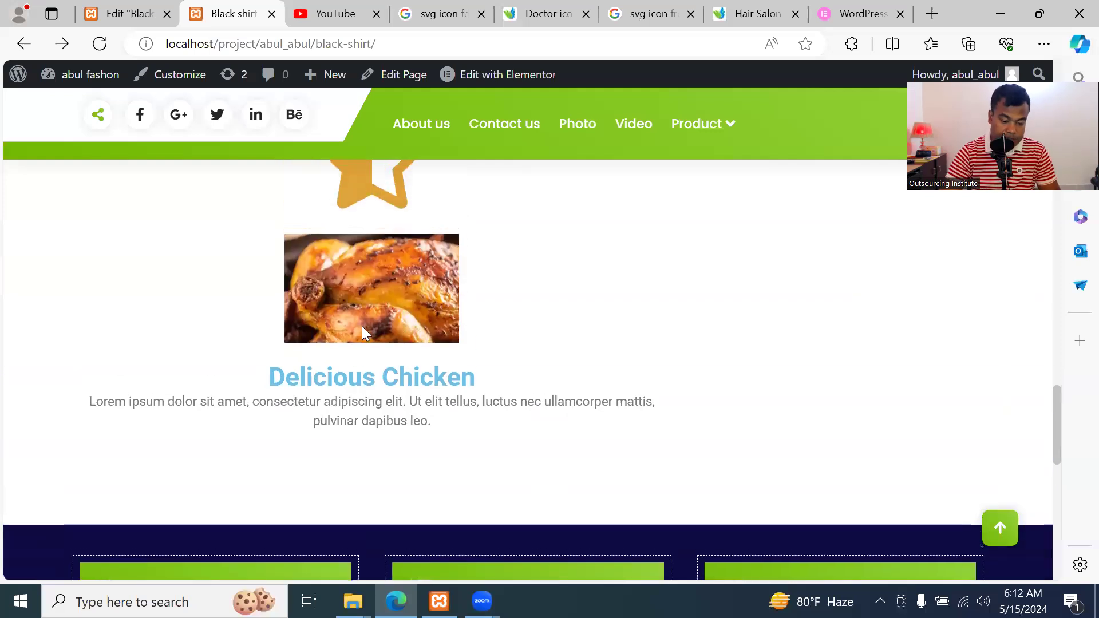
click(131, 23)
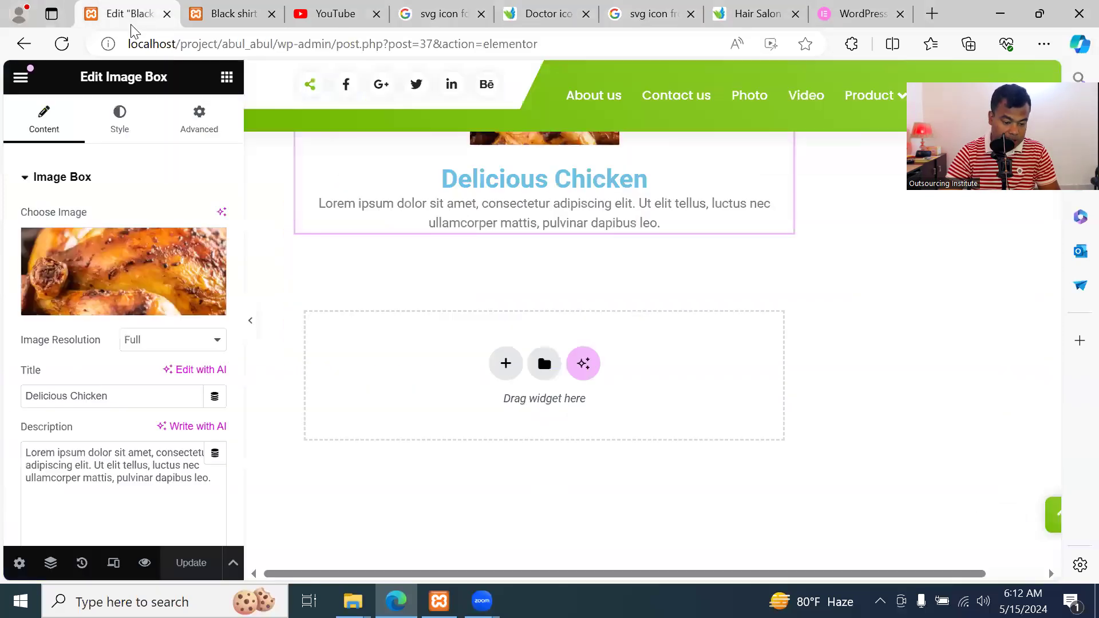
Set the Delicious Chicken image box's image resolution to 1536x1536 and update the page
scroll(466, 322, up, 4)
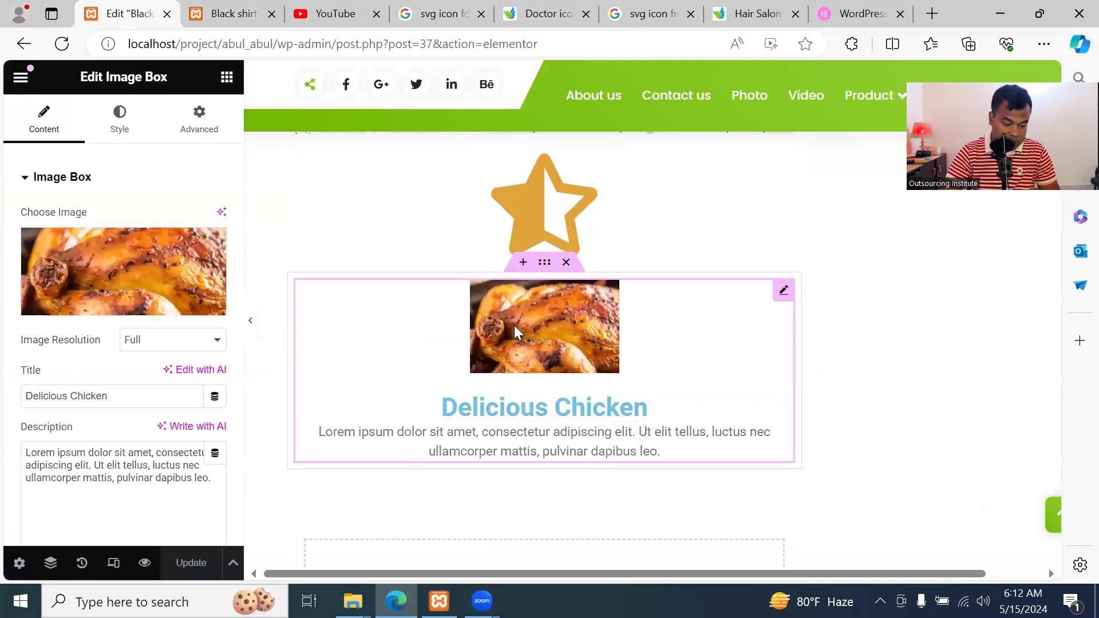
click(216, 342)
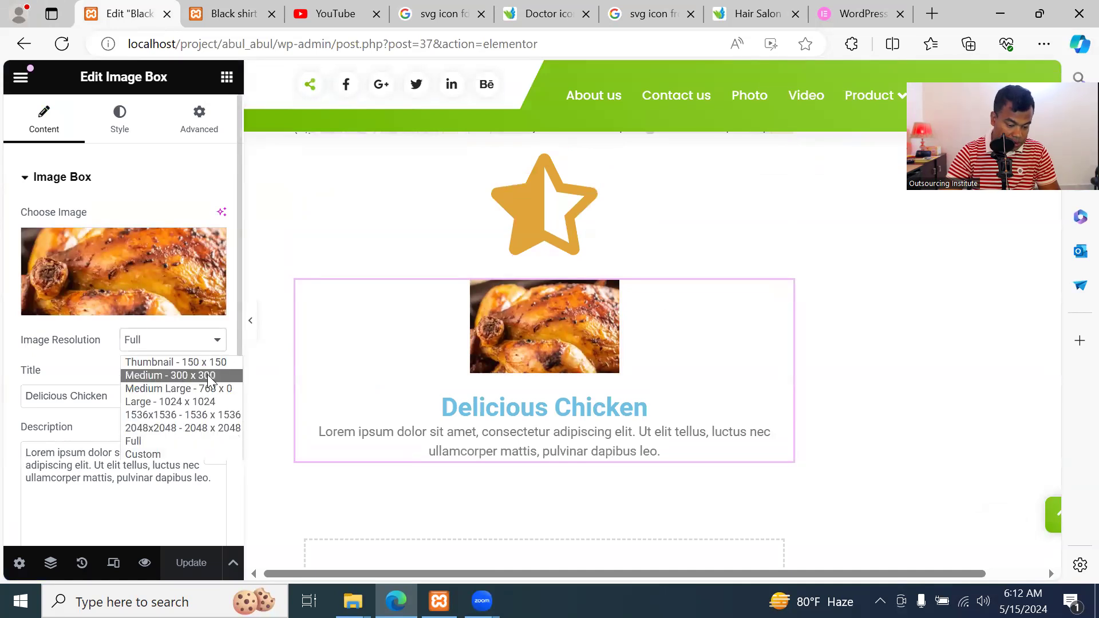
click(208, 418)
click(198, 565)
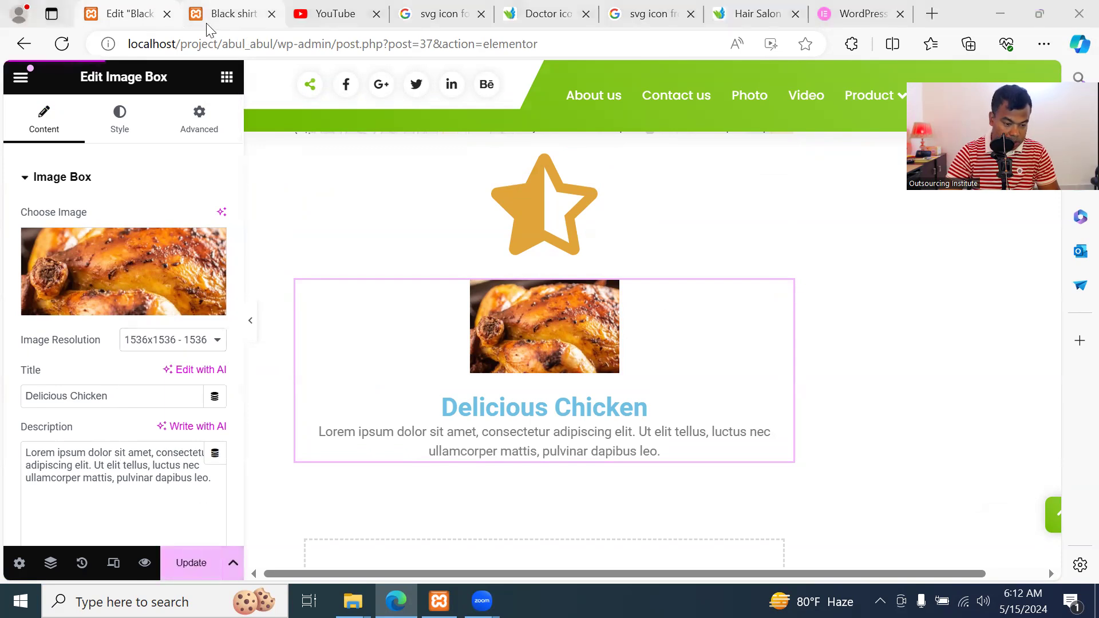
Reload the editor and the live Black shirt page to check the image box, and return to the editor
click(63, 44)
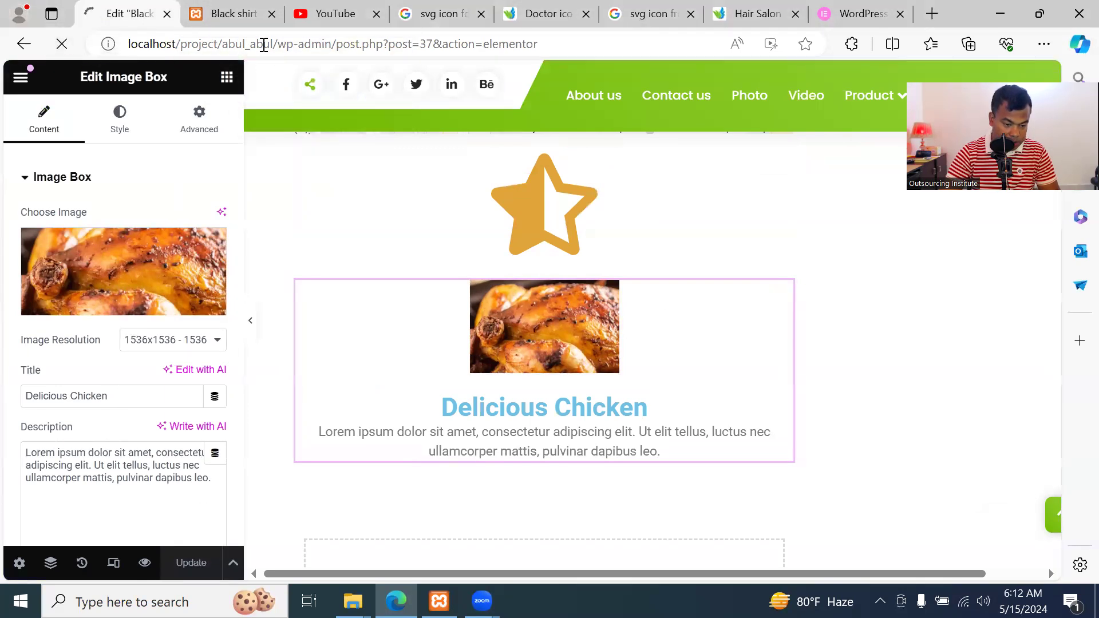
click(242, 23)
click(101, 44)
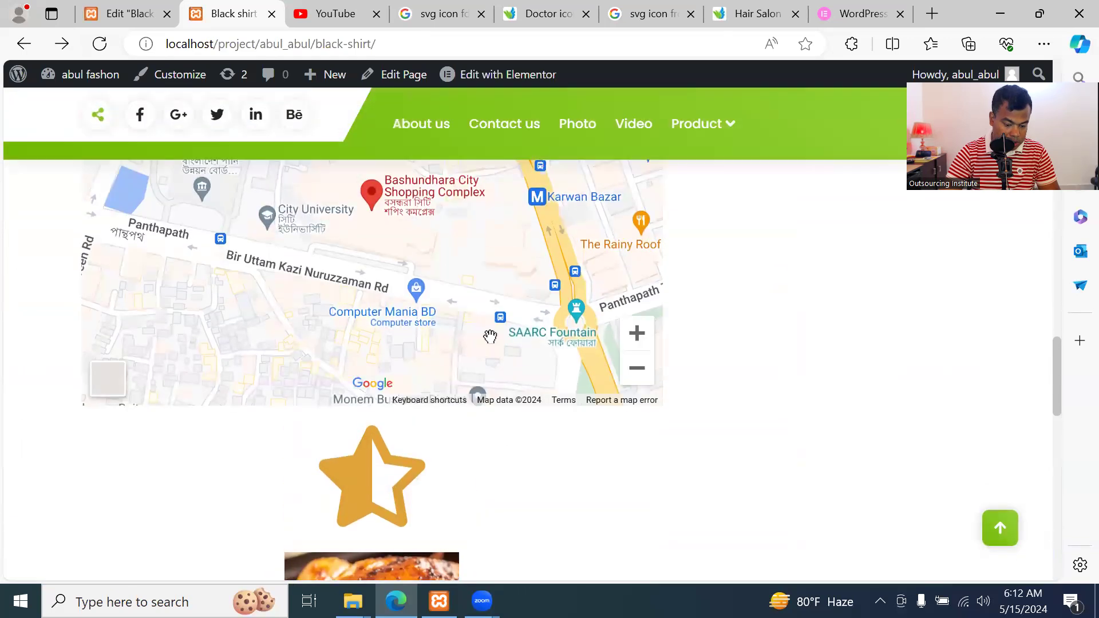
click(126, 13)
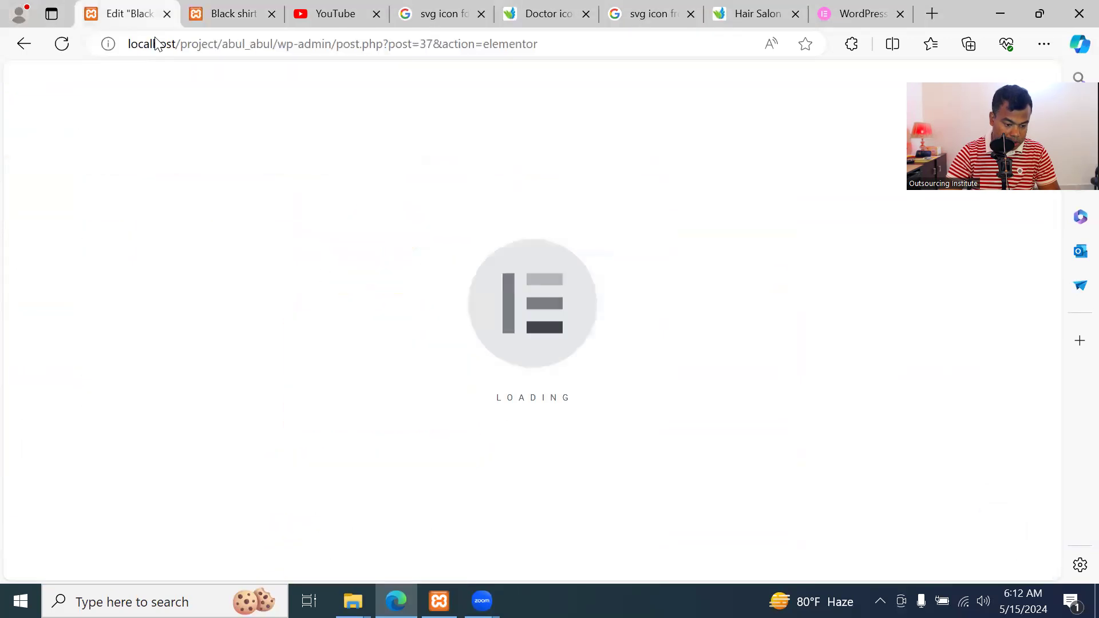
Select the Delicious Chicken image box for editing and set its image resolution to Medium Large - 768 x 0
scroll(458, 395, down, 15)
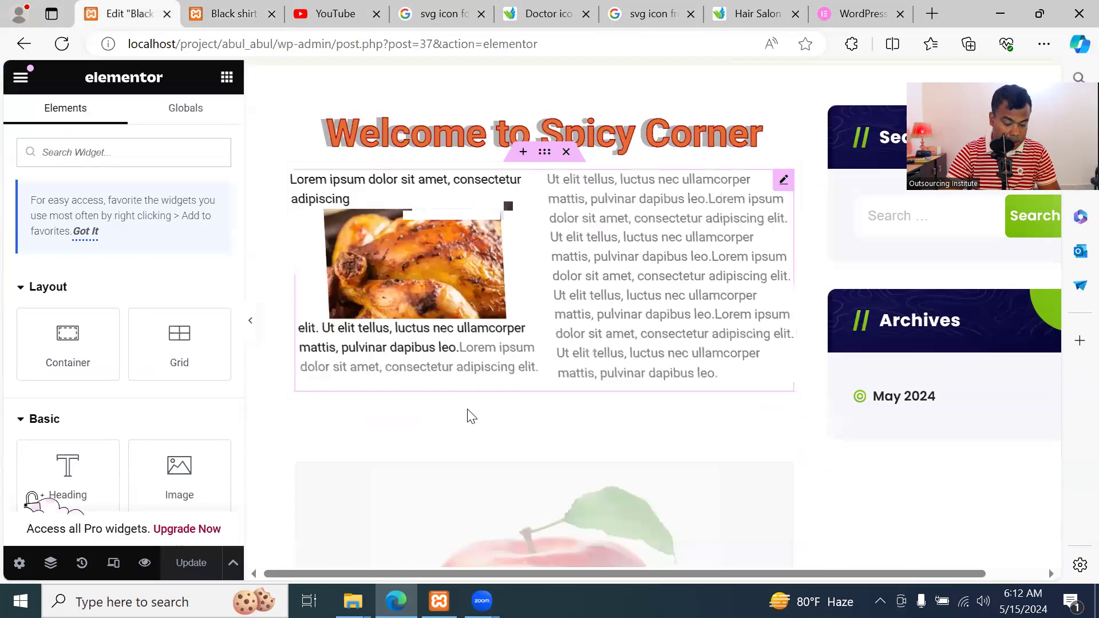
scroll(452, 395, up, 10)
scroll(475, 372, down, 1)
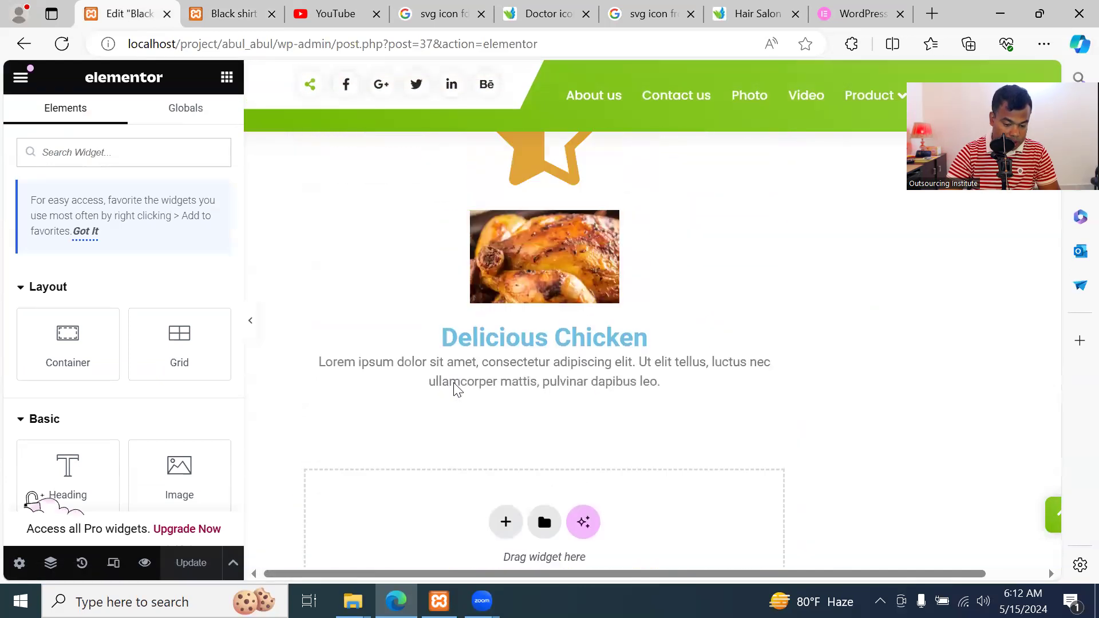
scroll(540, 329, up, 1)
click(533, 357)
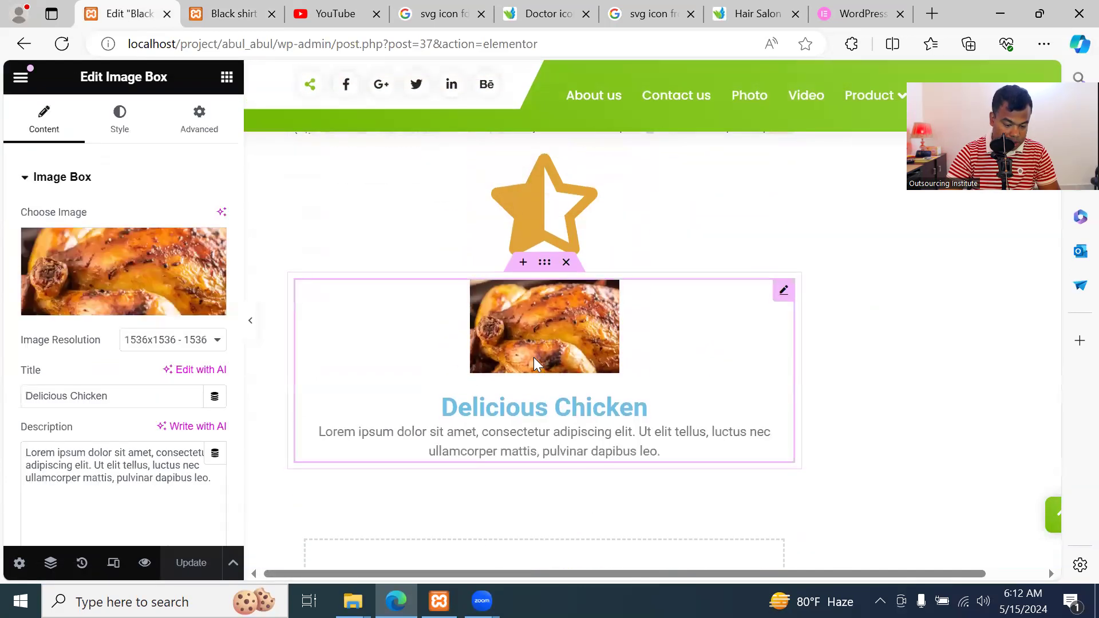
click(203, 347)
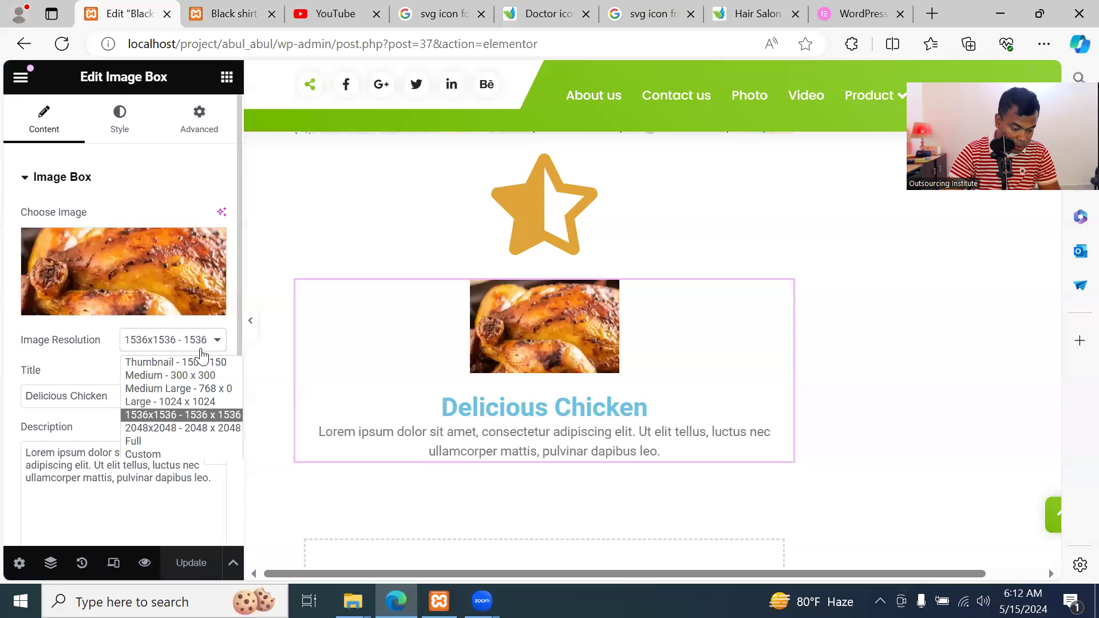
click(207, 388)
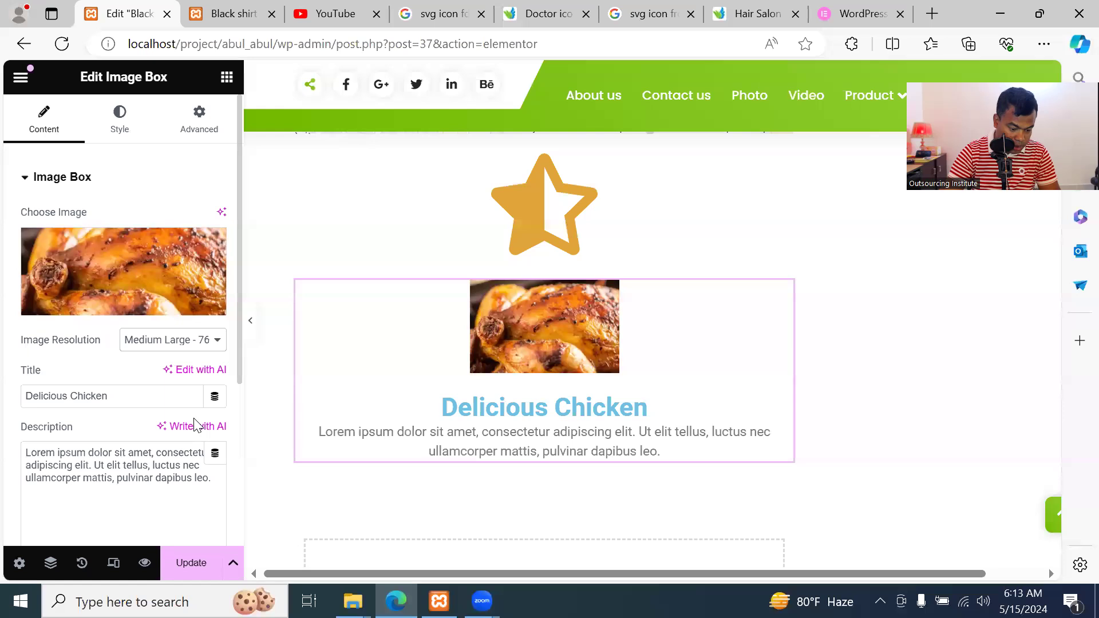
Update the page, reload the live Black shirt page to check the image box's picture, and return to the editor
scroll(194, 426, down, 4)
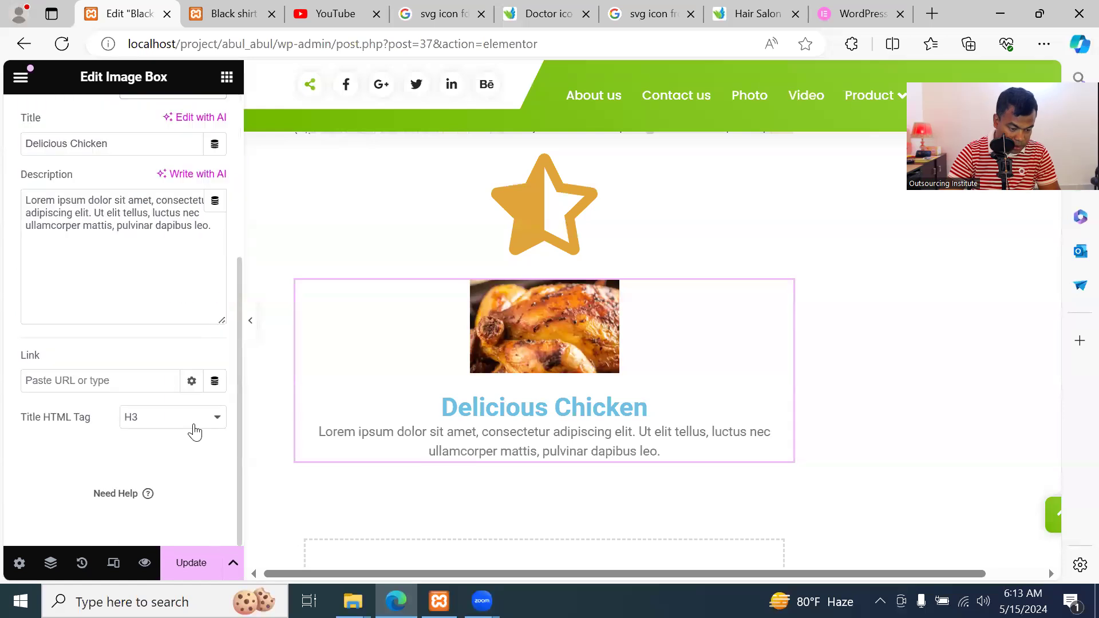
click(191, 562)
click(217, 18)
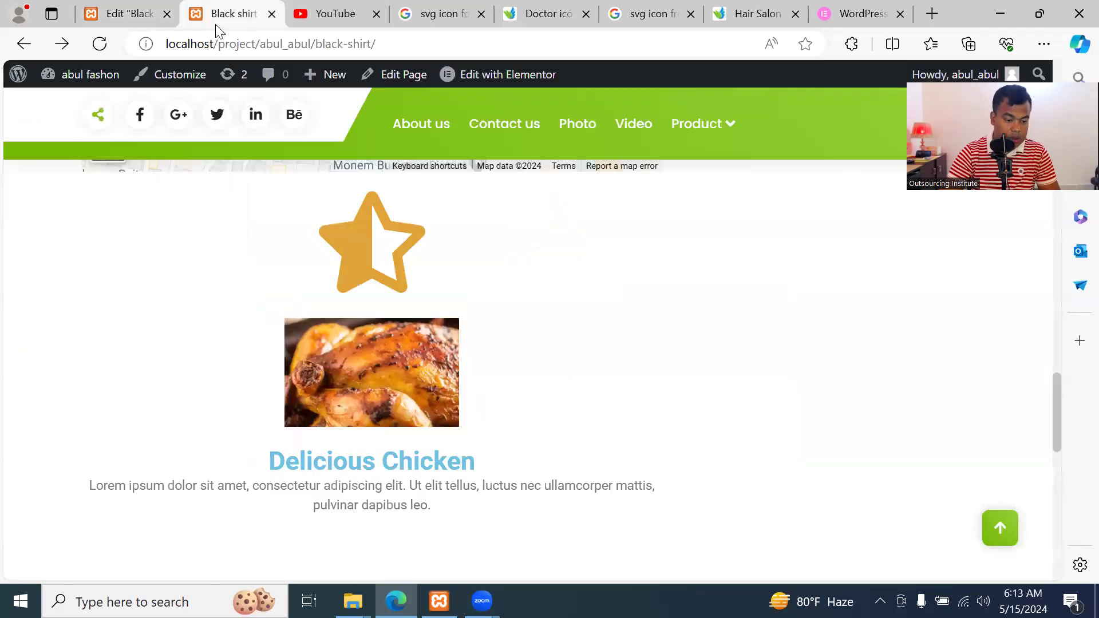
click(99, 43)
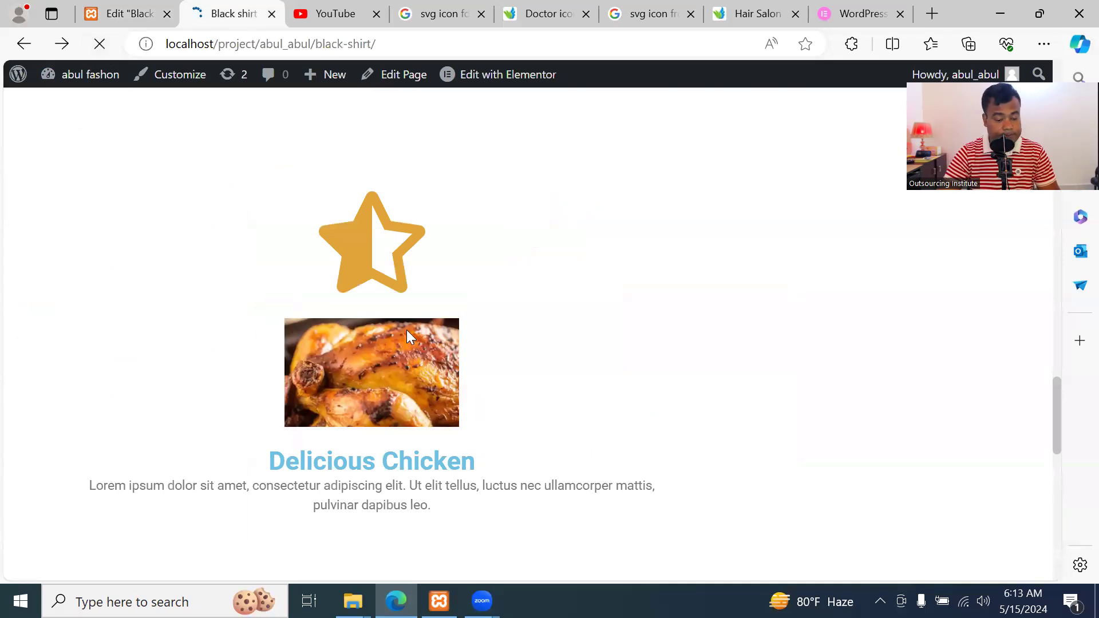
scroll(488, 366, down, 2)
scroll(488, 367, up, 1)
click(136, 16)
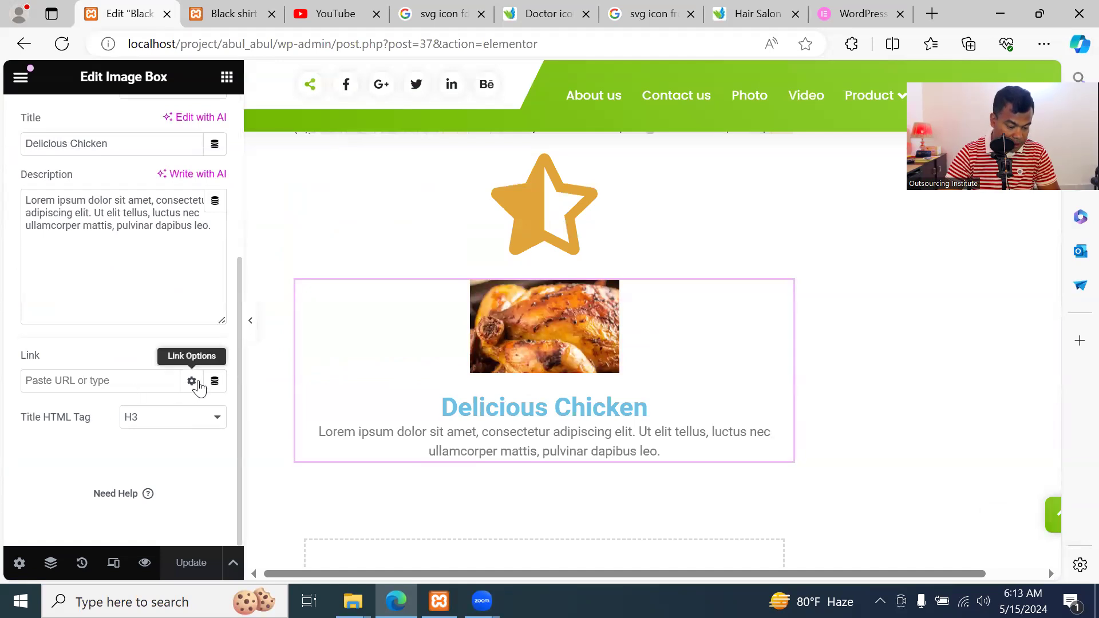
Open the AI writing assistant for the image box's description
scroll(131, 292, up, 2)
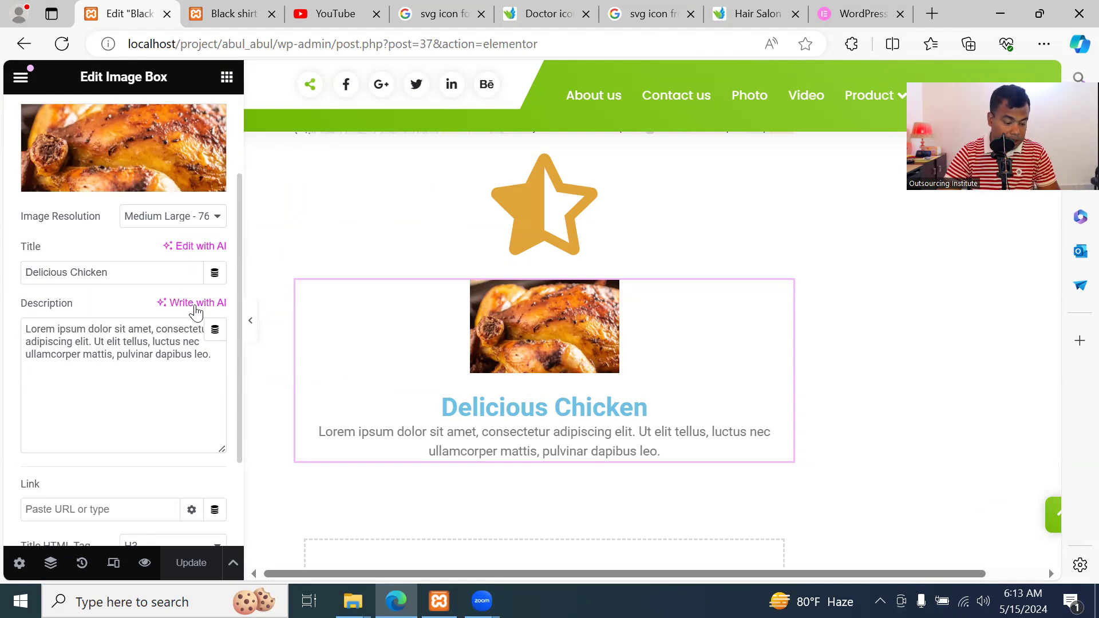
click(156, 346)
click(133, 351)
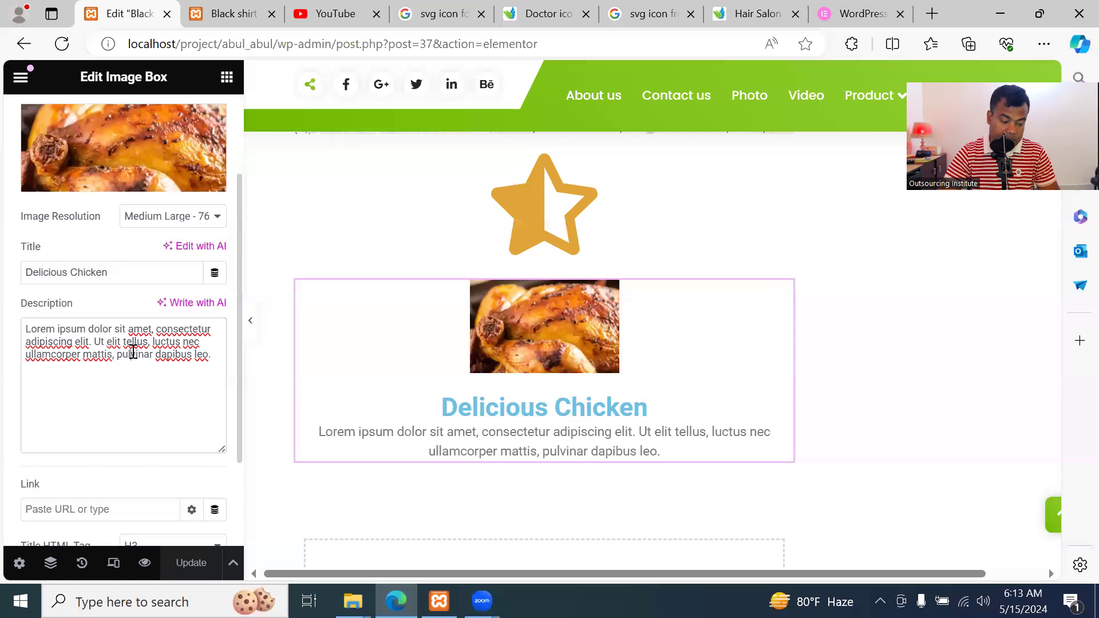
click(212, 306)
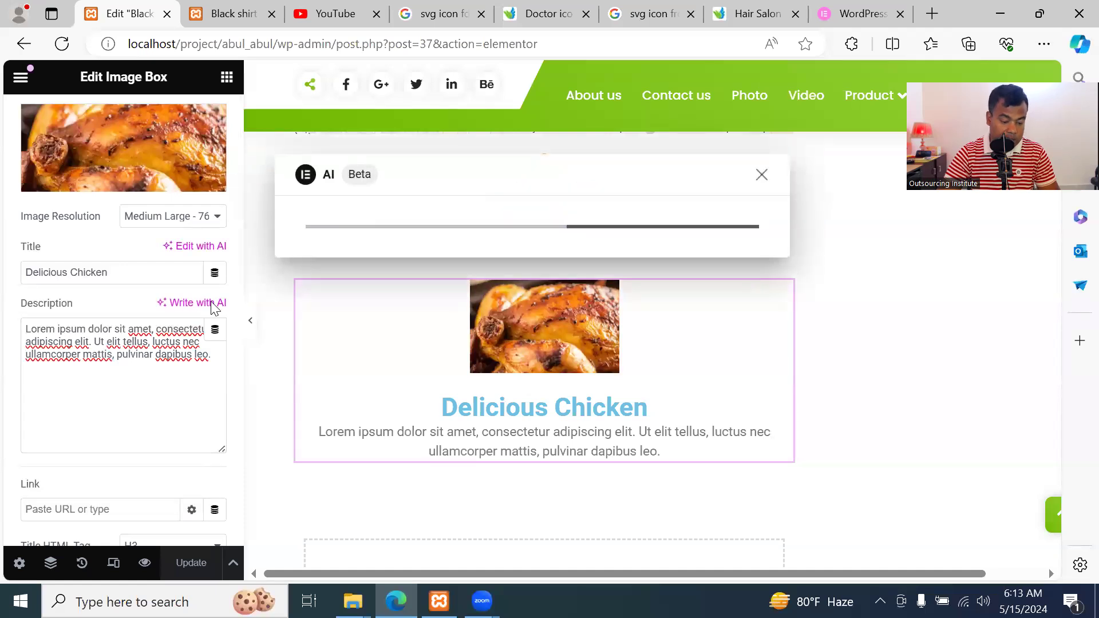
Start connecting Elementor AI, sign in to Elementor with a Google account, and connect the localhost site to it
click(515, 444)
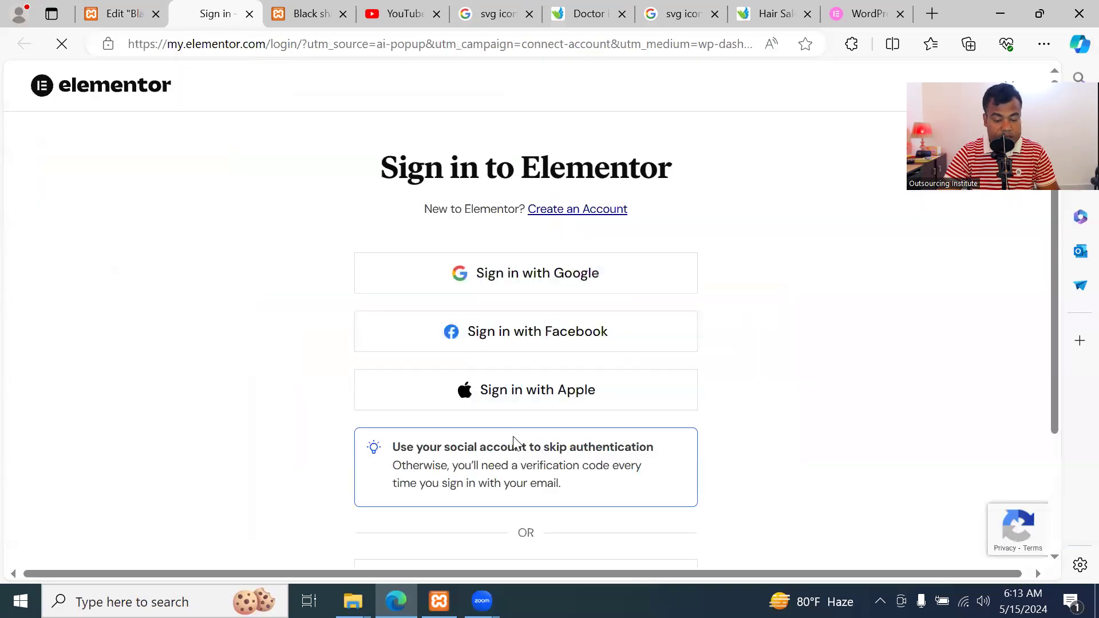
click(518, 284)
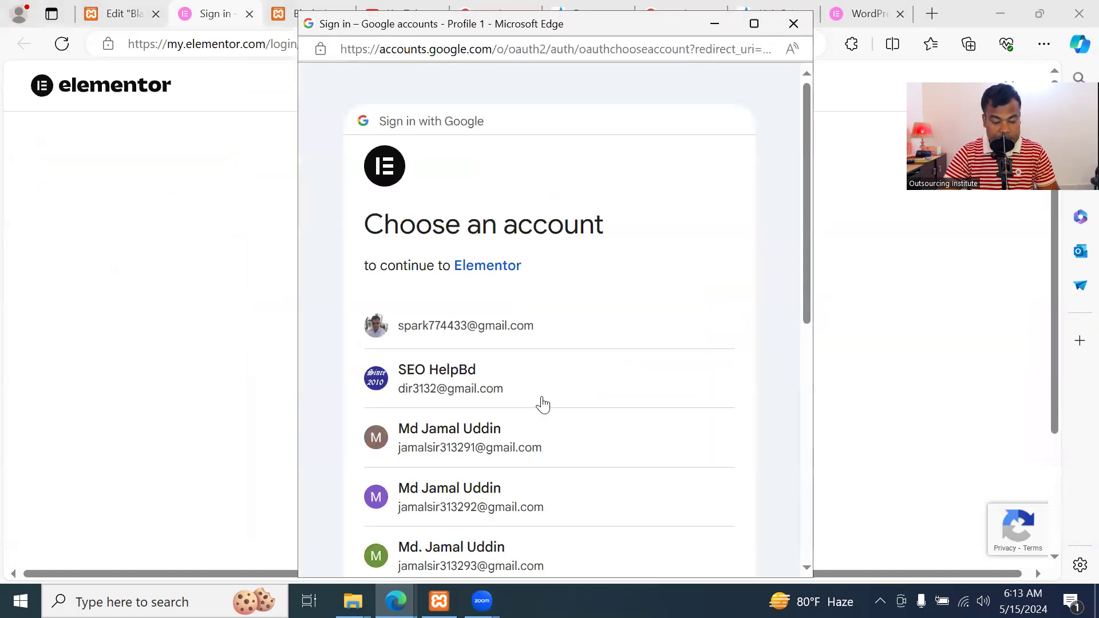
click(524, 324)
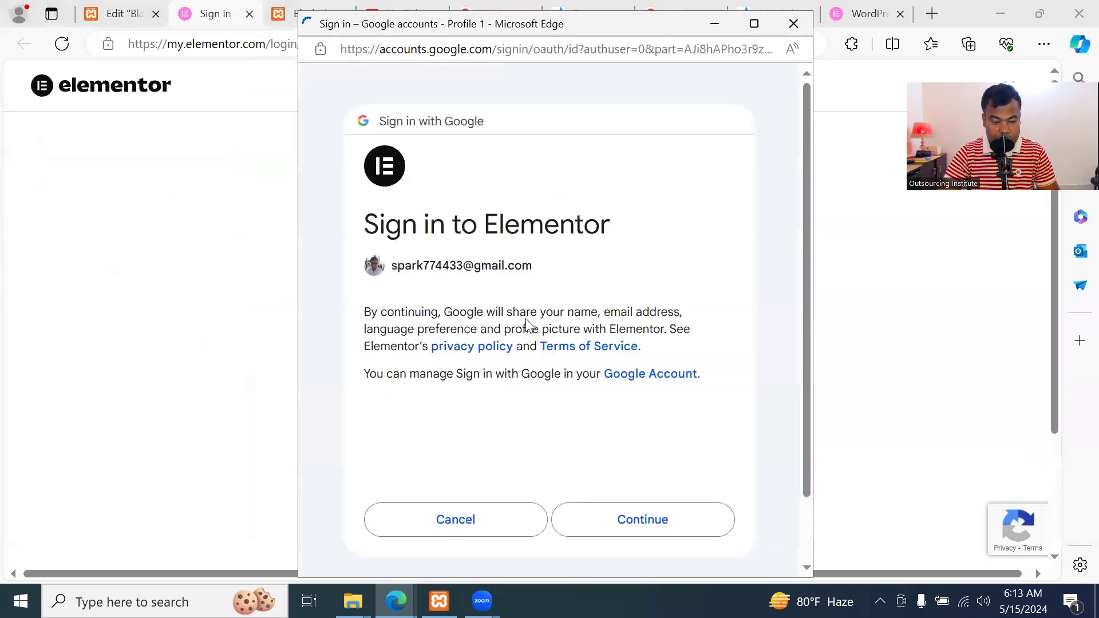
click(641, 525)
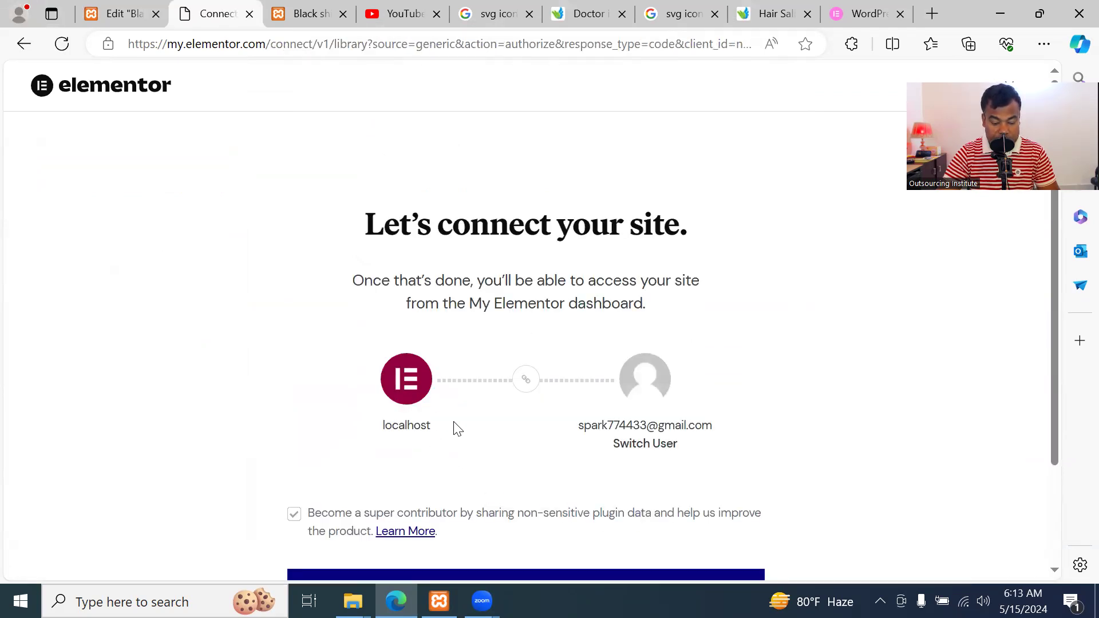
scroll(708, 416, down, 2)
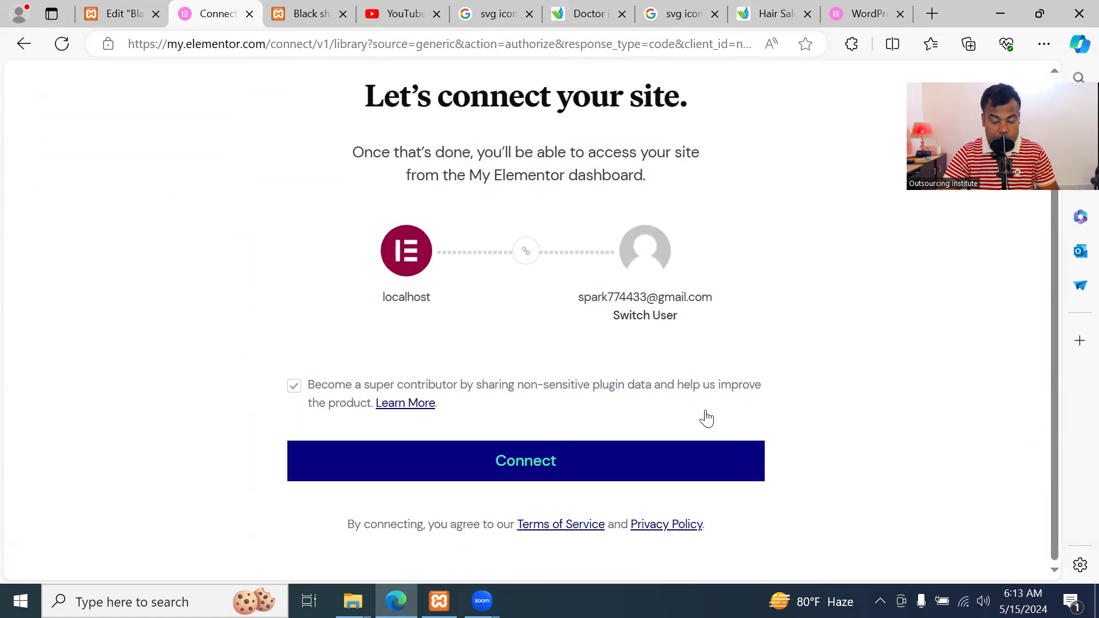
Try to connect the localhost site to the Elementor account, retrying the authorization from the connection page
click(617, 465)
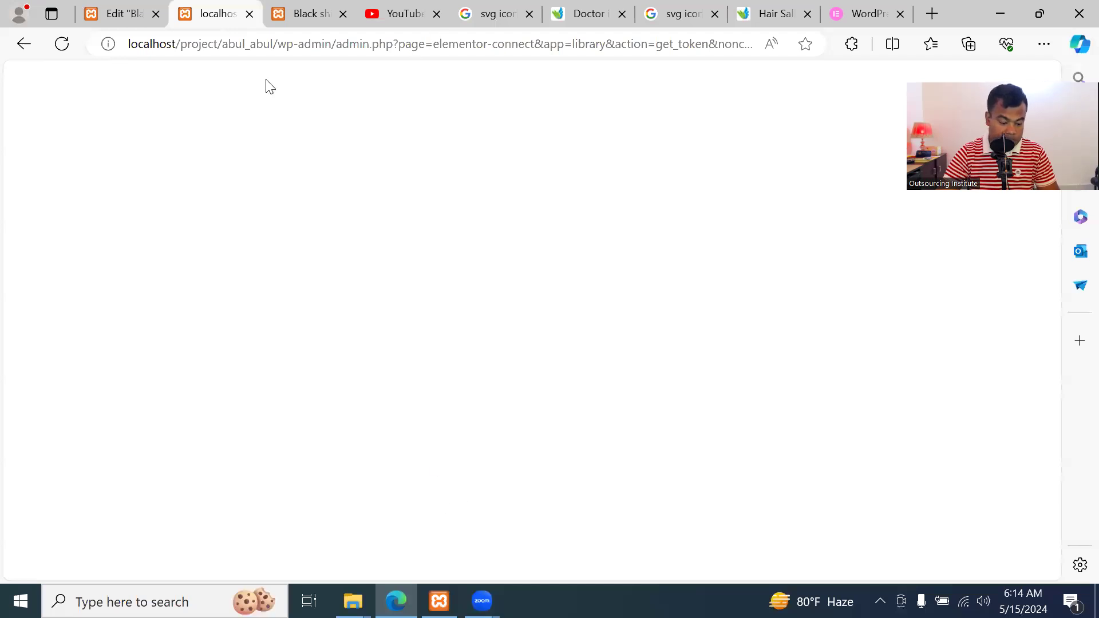
click(267, 40)
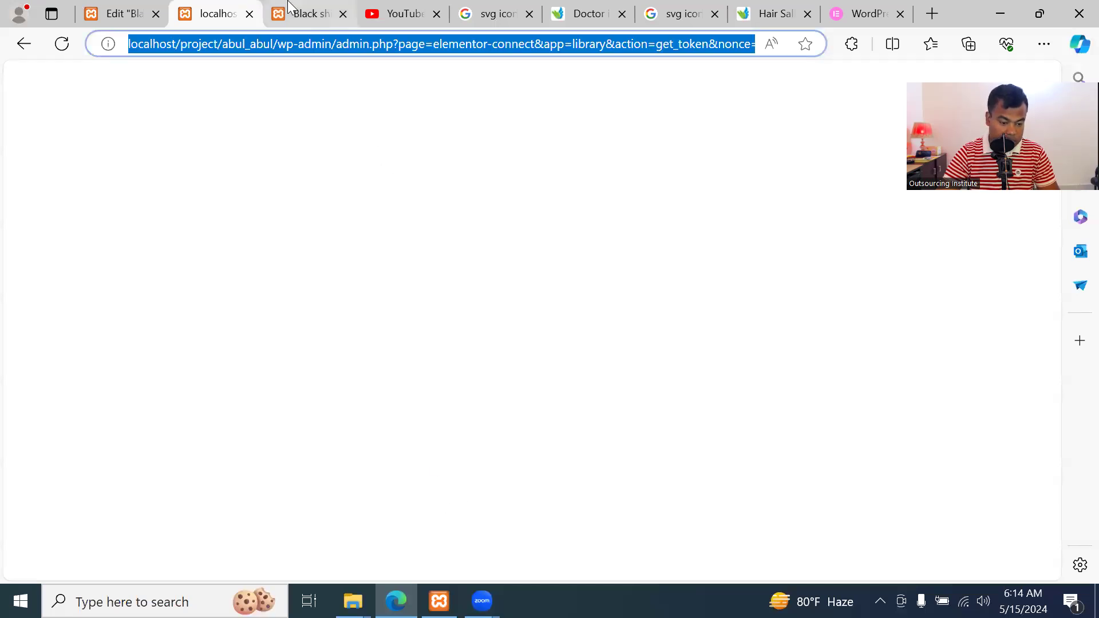
click(303, 14)
click(227, 12)
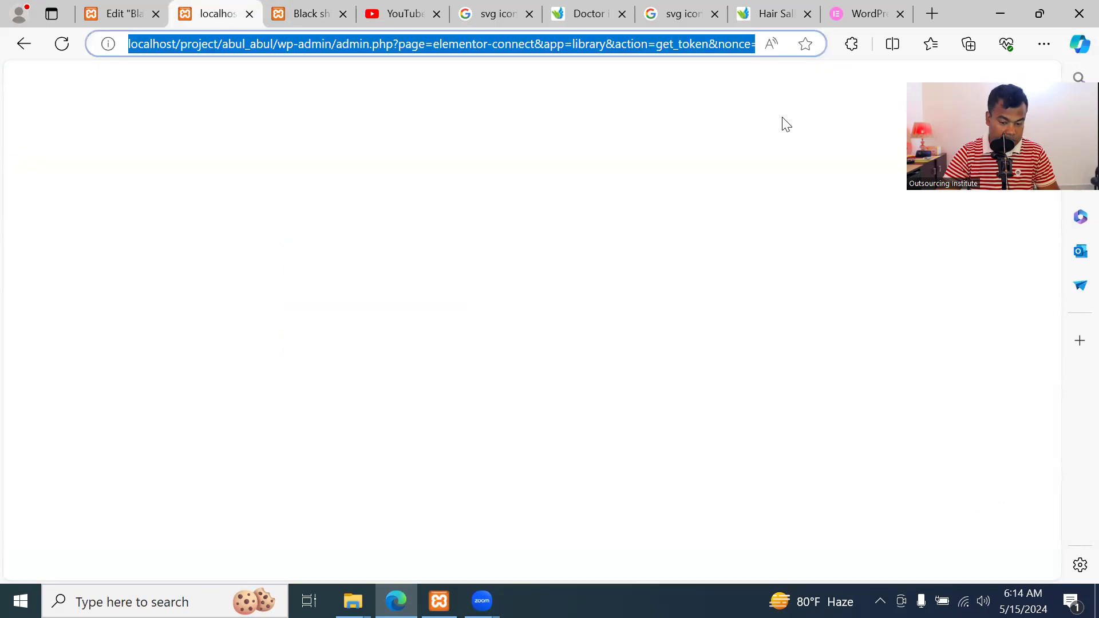
click(686, 44)
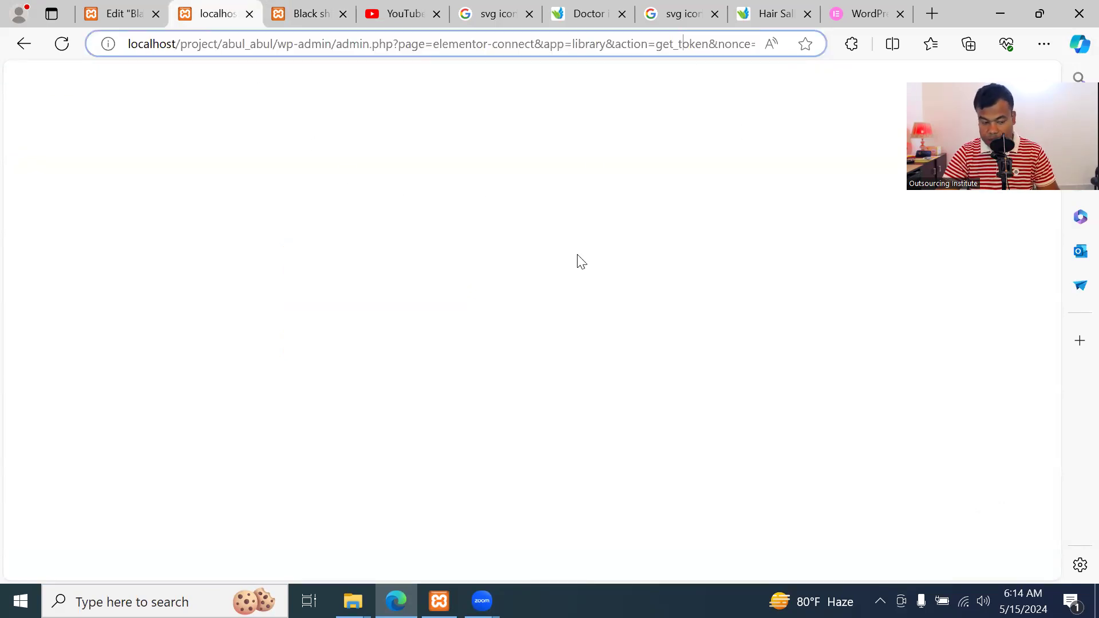
click(63, 43)
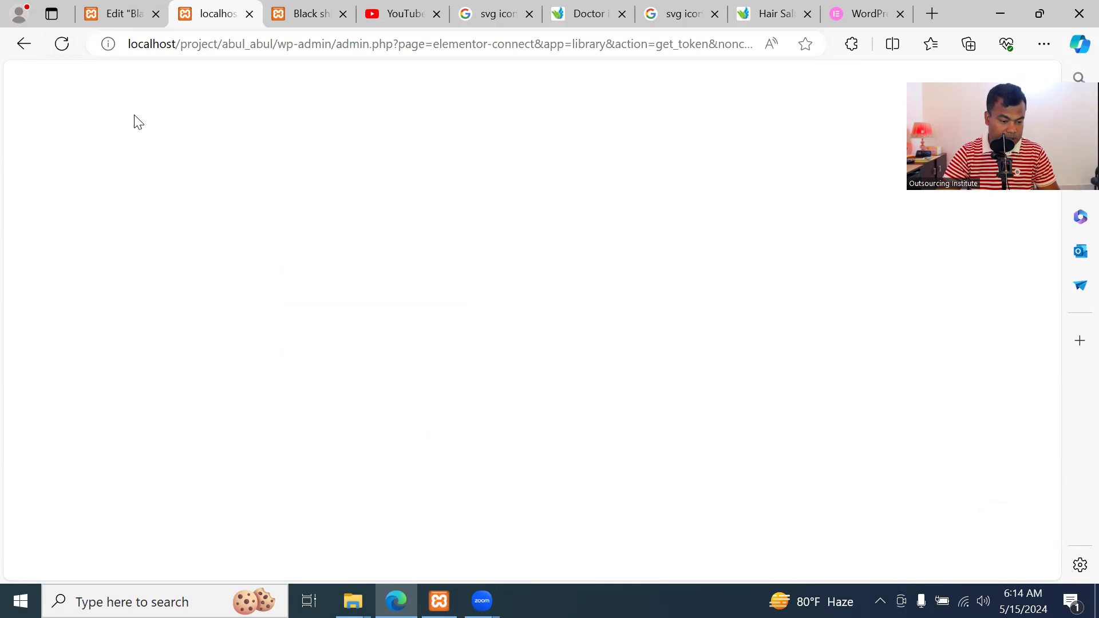
click(227, 44)
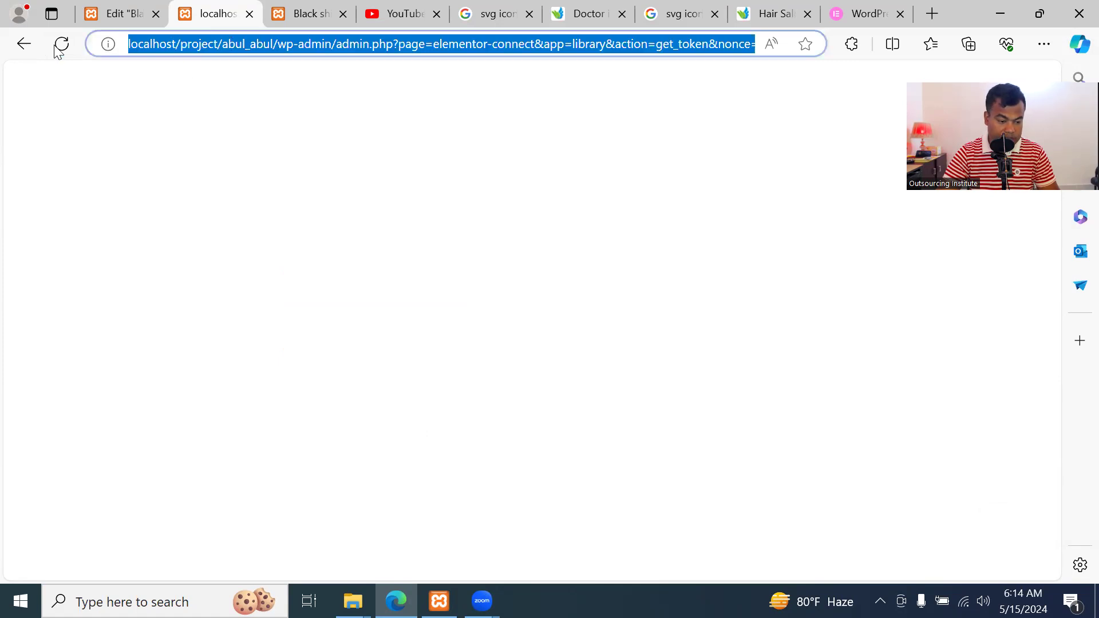
click(23, 44)
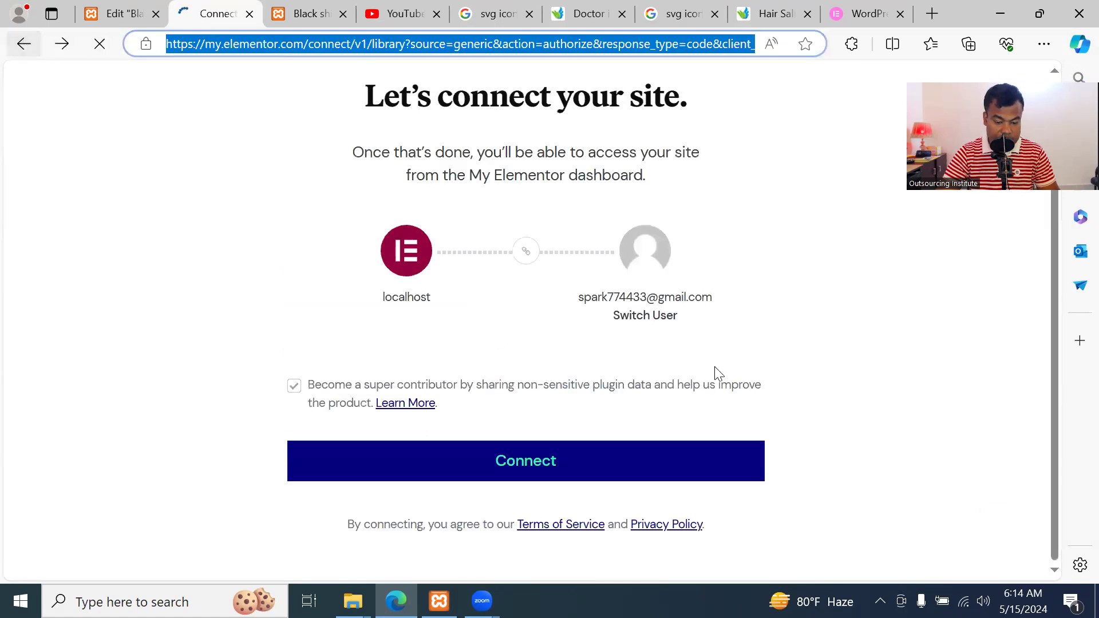
click(535, 457)
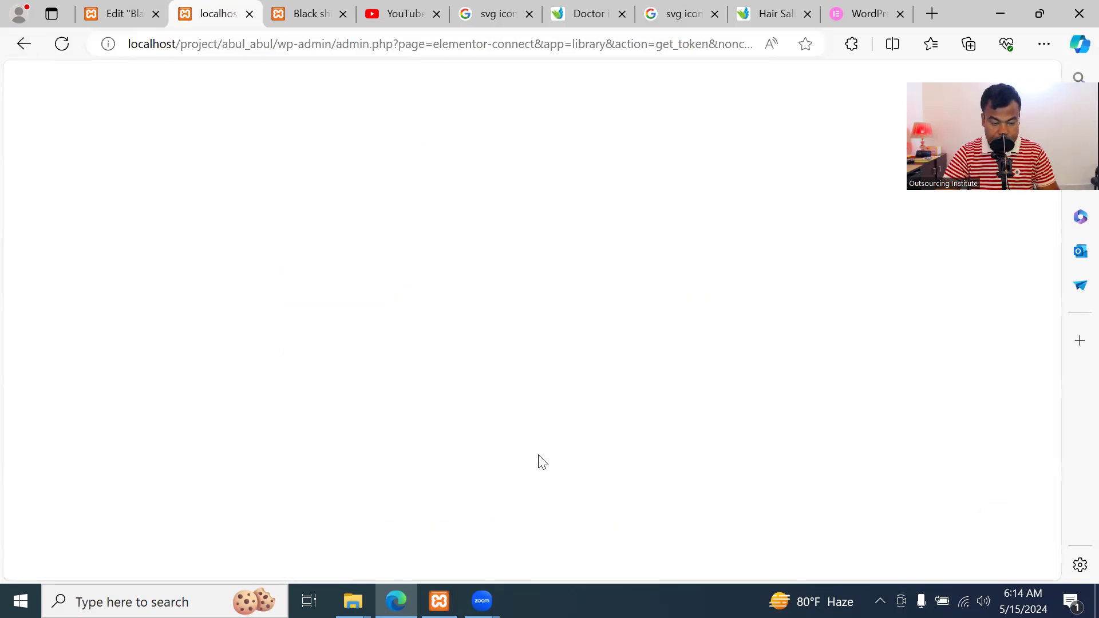
Close the account connection page and dismiss the Elementor AI dialog in the page editor
click(248, 14)
click(133, 14)
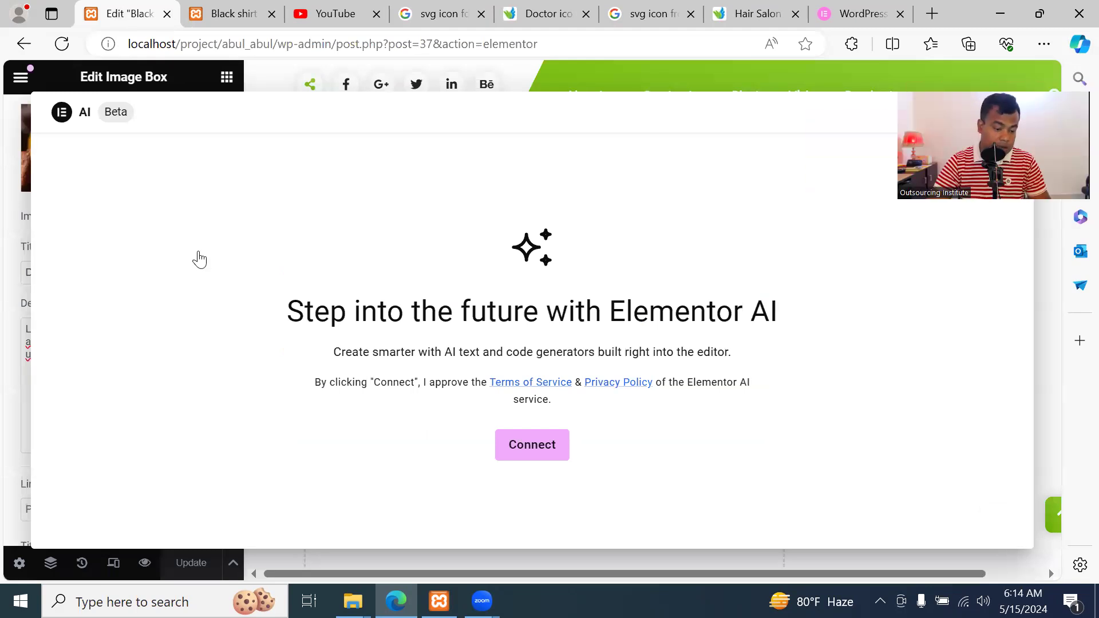
key(Escape)
Add an Image Carousel widget directly below the Delicious Chicken image box
scroll(224, 240, up, 2)
scroll(297, 179, up, 5)
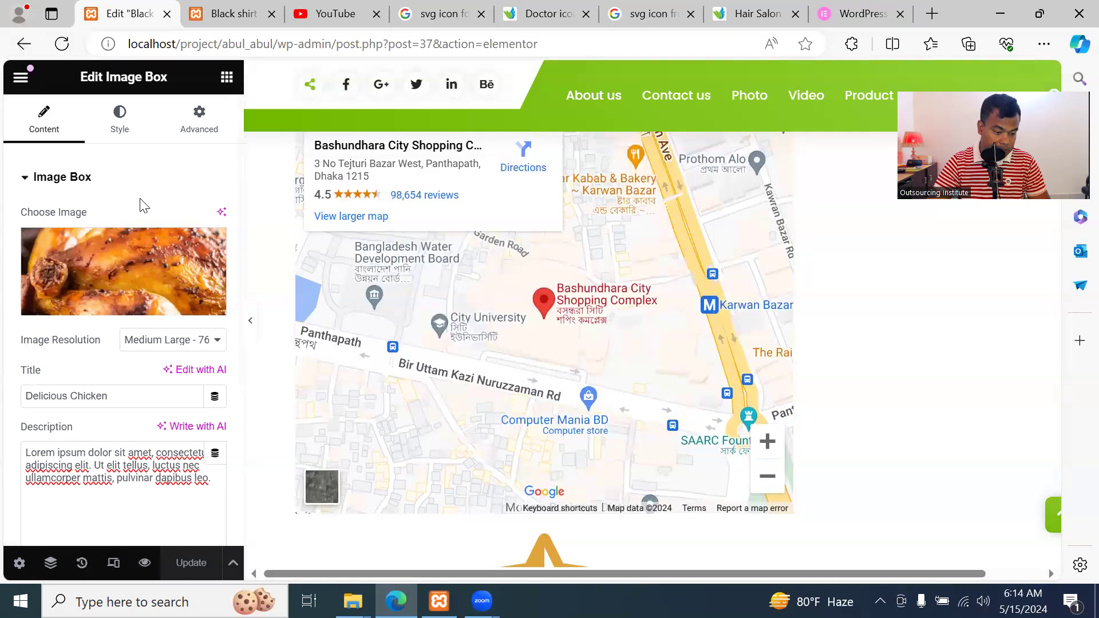
click(227, 76)
scroll(179, 406, down, 5)
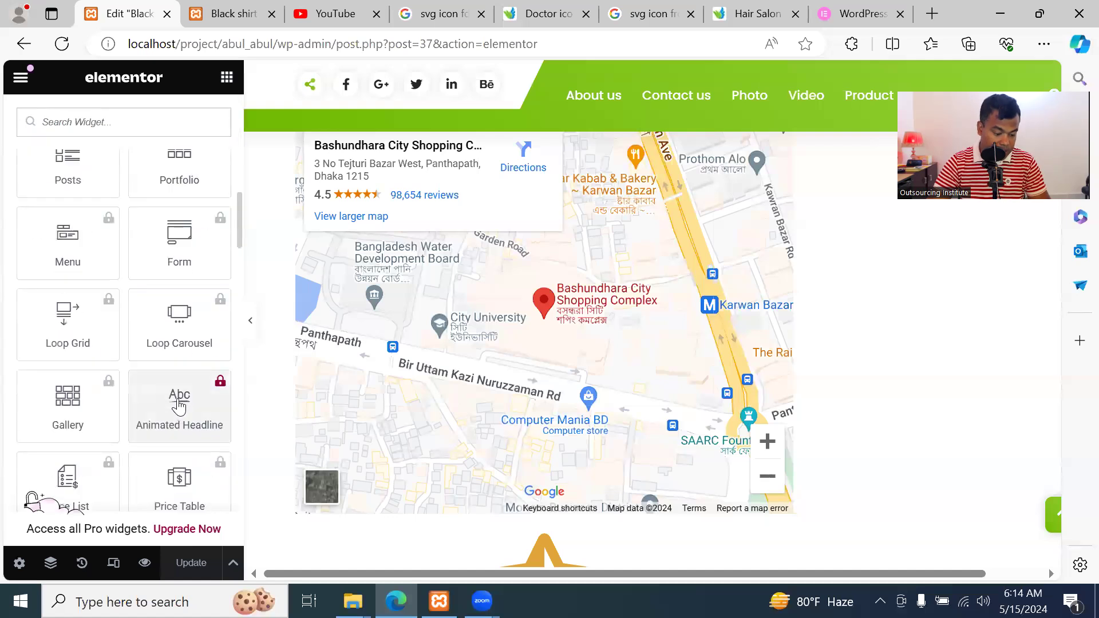
scroll(179, 405, down, 10)
scroll(178, 404, up, 12)
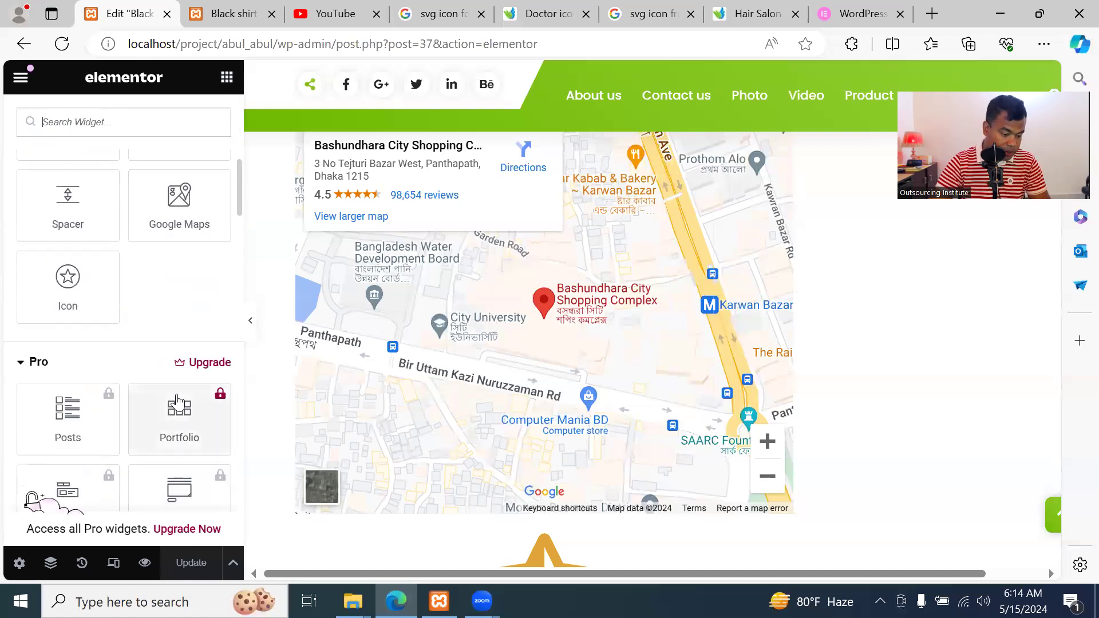
scroll(175, 412, down, 8)
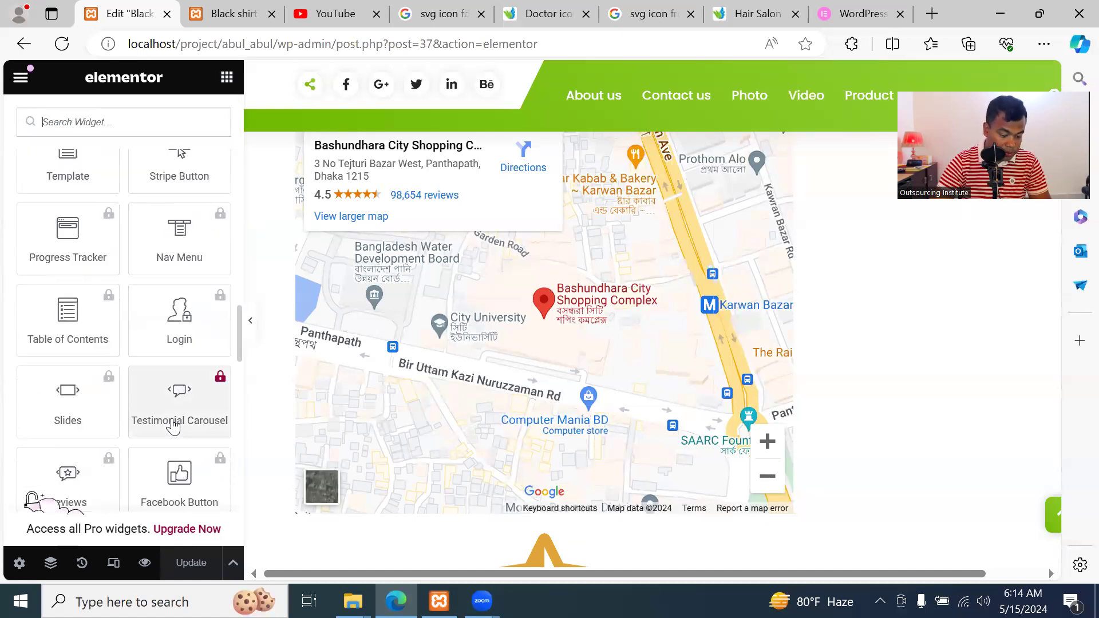
scroll(173, 426, down, 6)
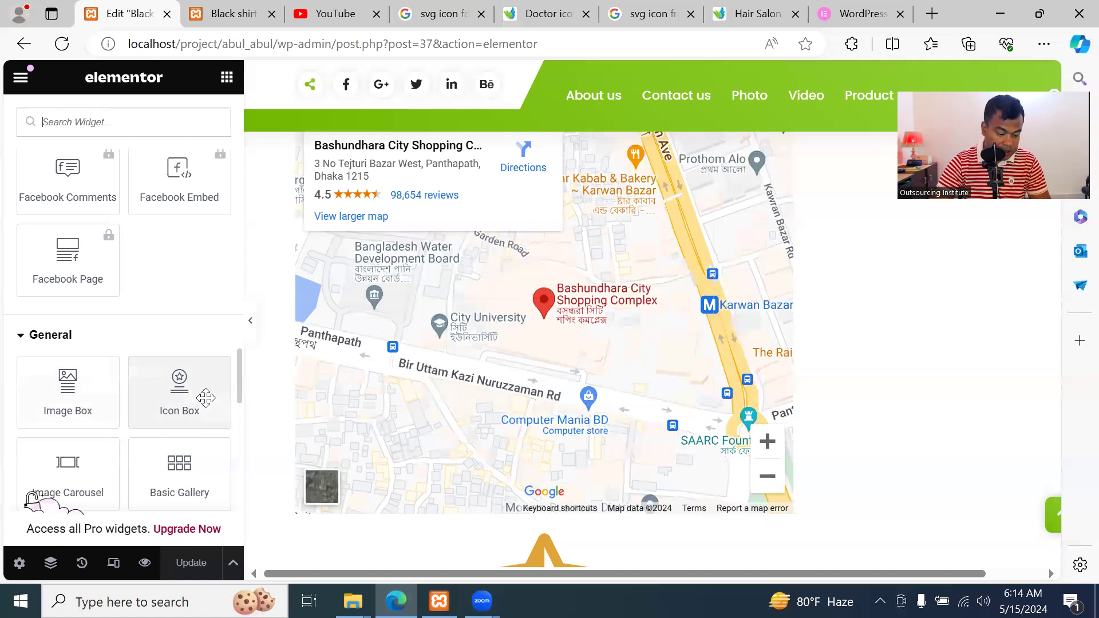
scroll(482, 377, down, 5)
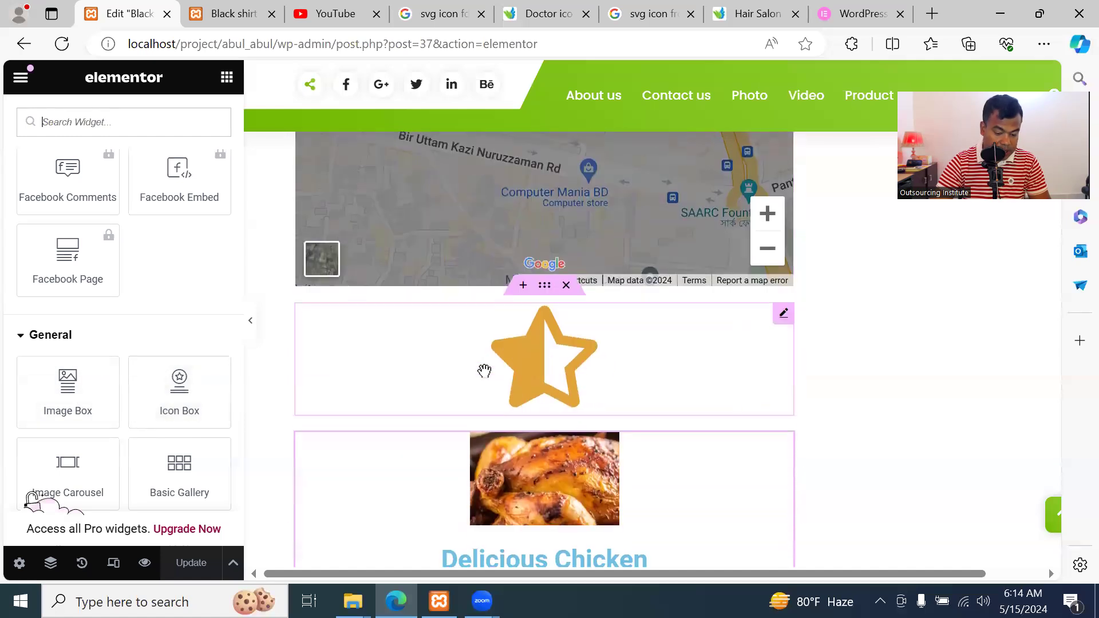
scroll(474, 366, down, 5)
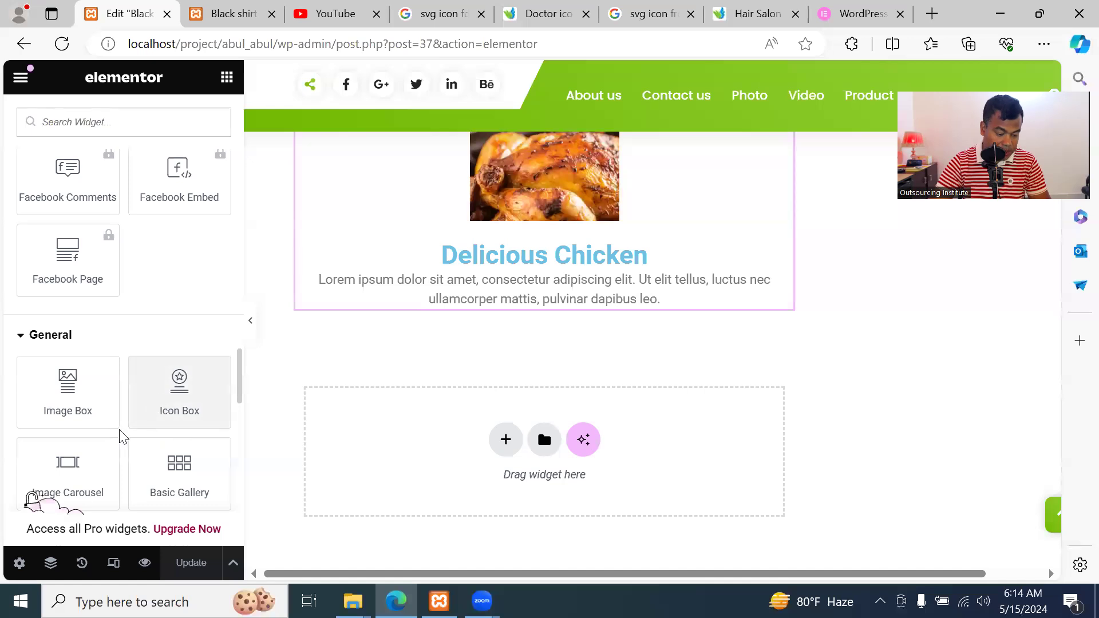
scroll(76, 410, down, 2)
drag(66, 335, 542, 433)
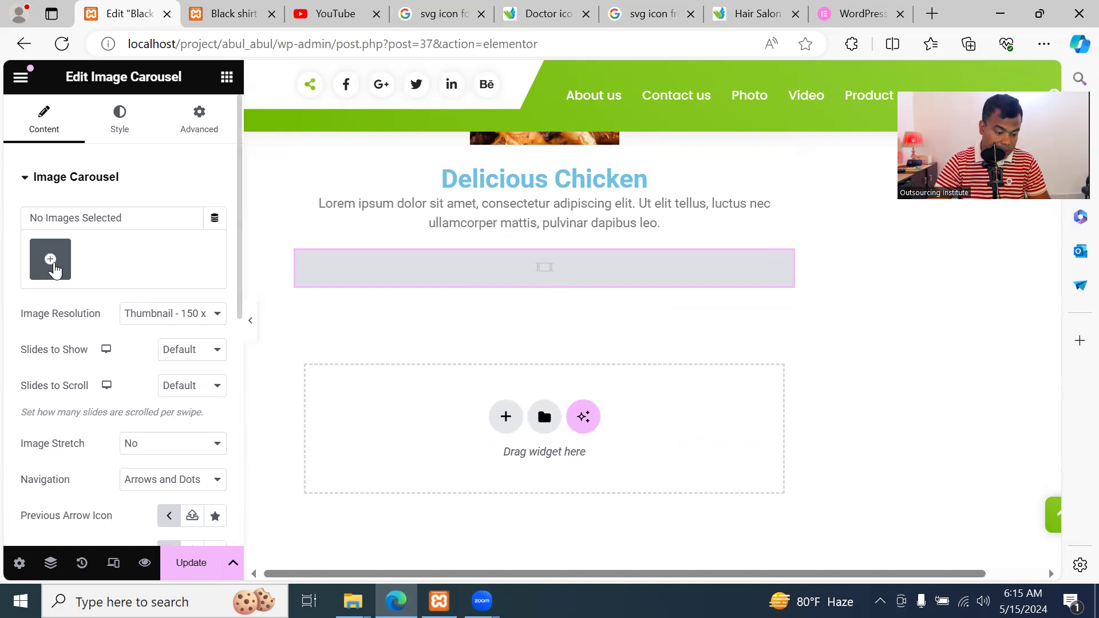
Create a carousel gallery from the red apple, Free Support and roast chicken images and insert it
click(50, 261)
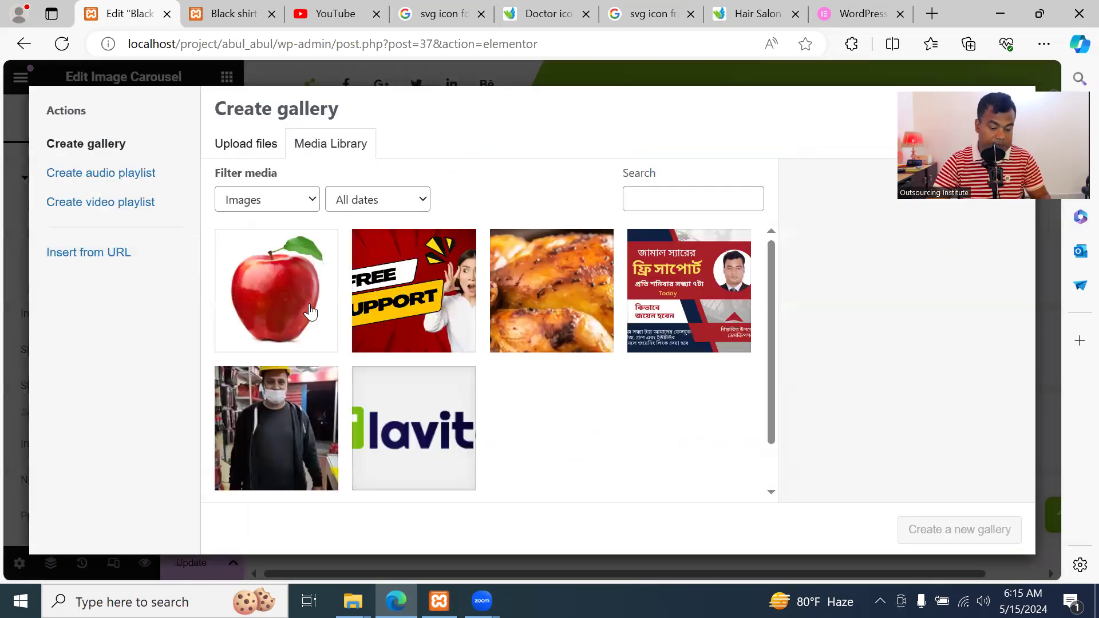
click(299, 309)
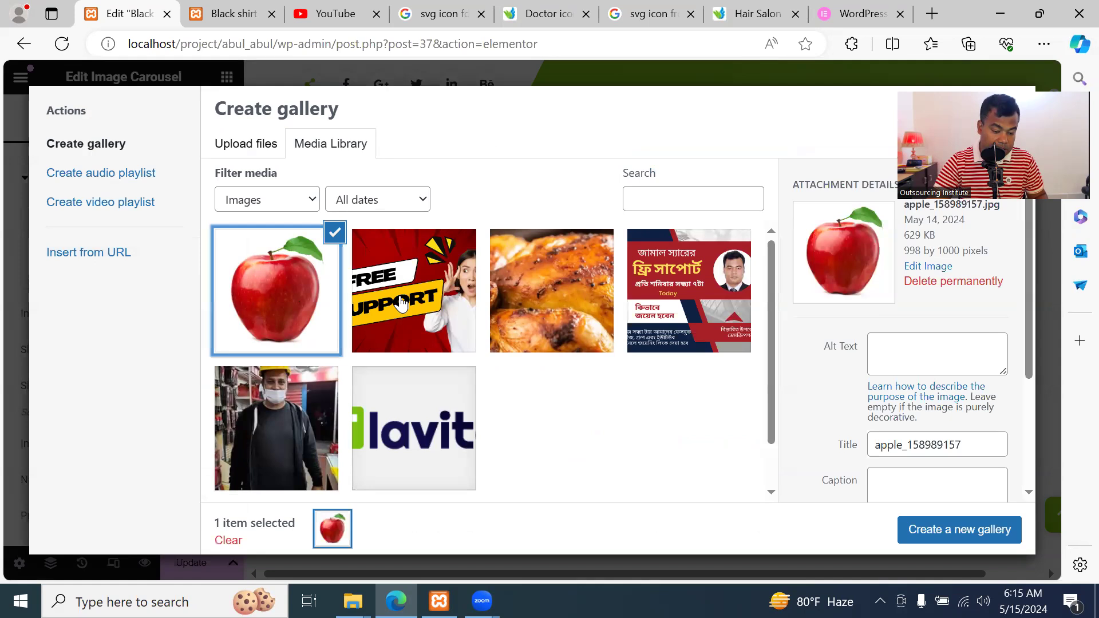
click(401, 304)
click(584, 284)
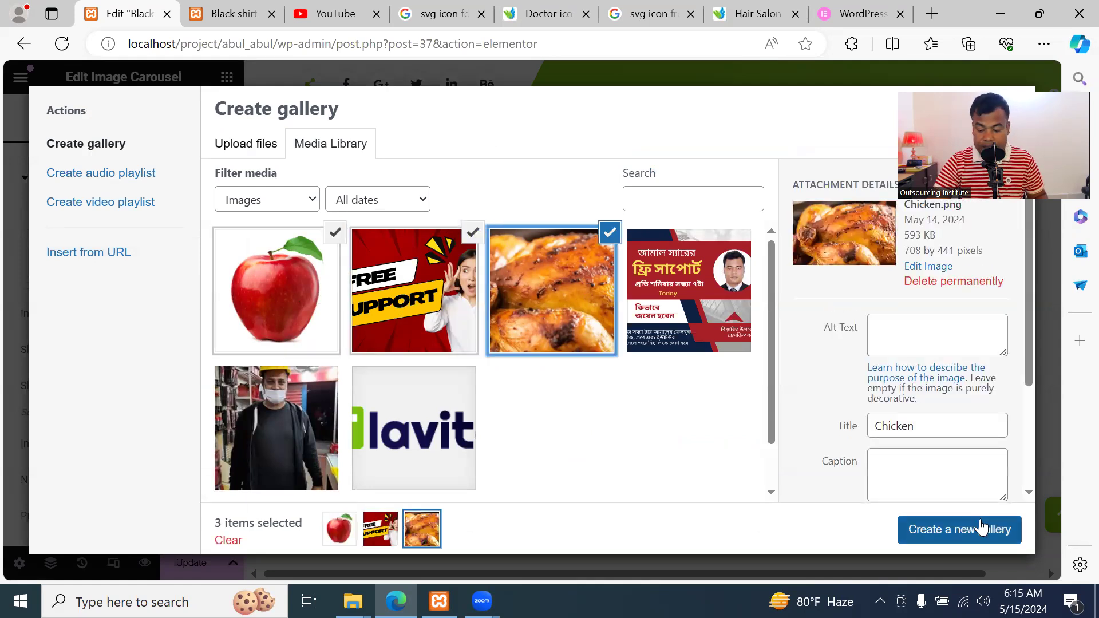
click(962, 533)
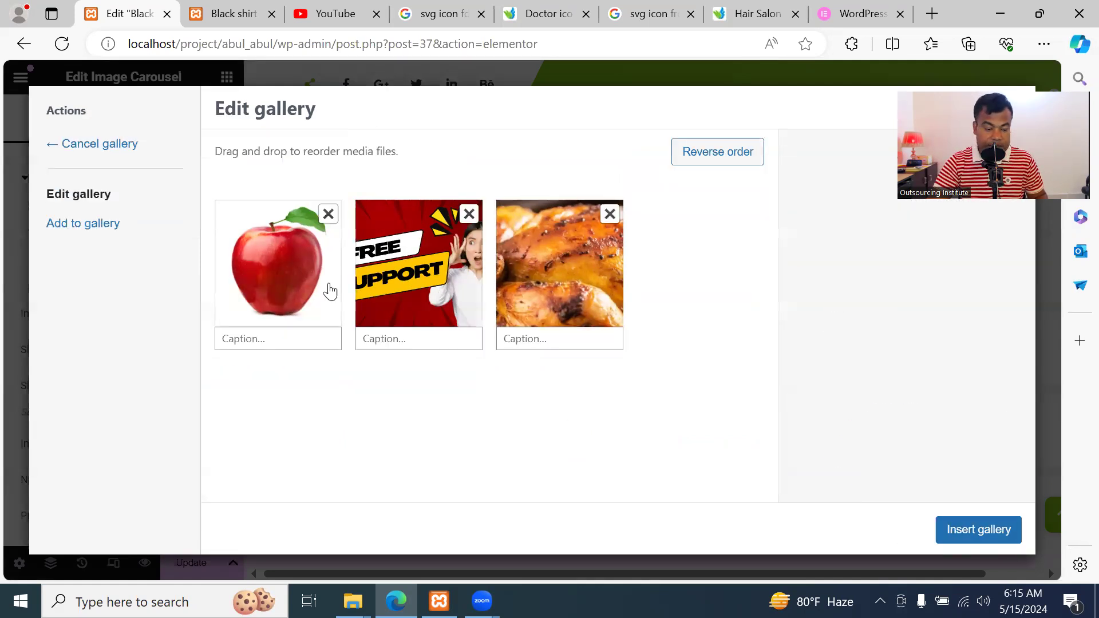
click(980, 529)
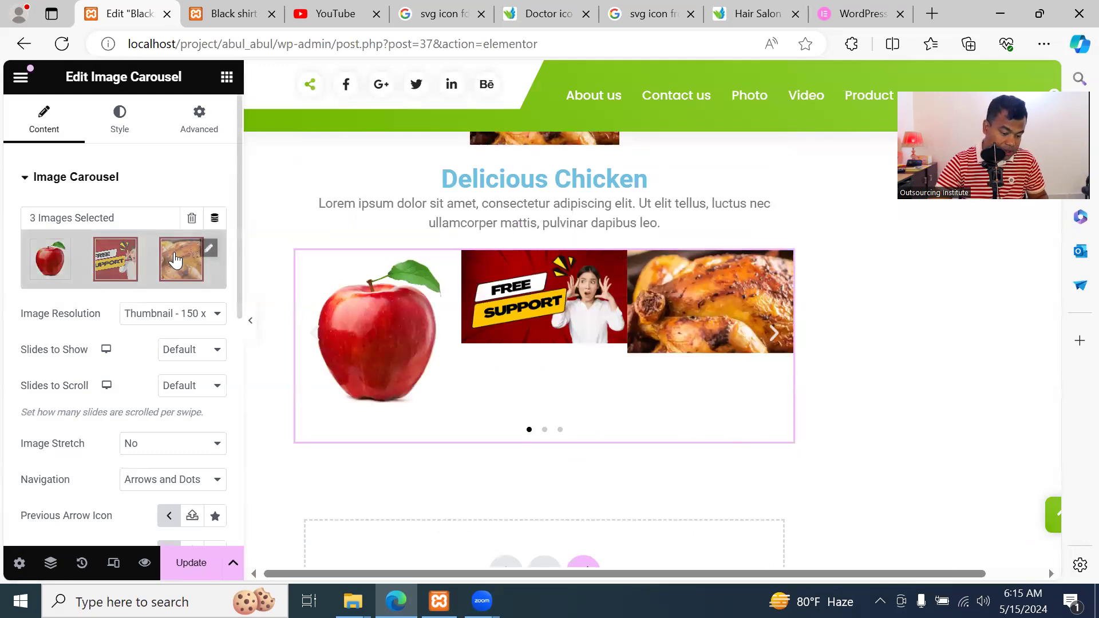
Add the red-and-blue Bengali support banner and the Screenshot_251 photo to the carousel gallery and insert it
click(210, 247)
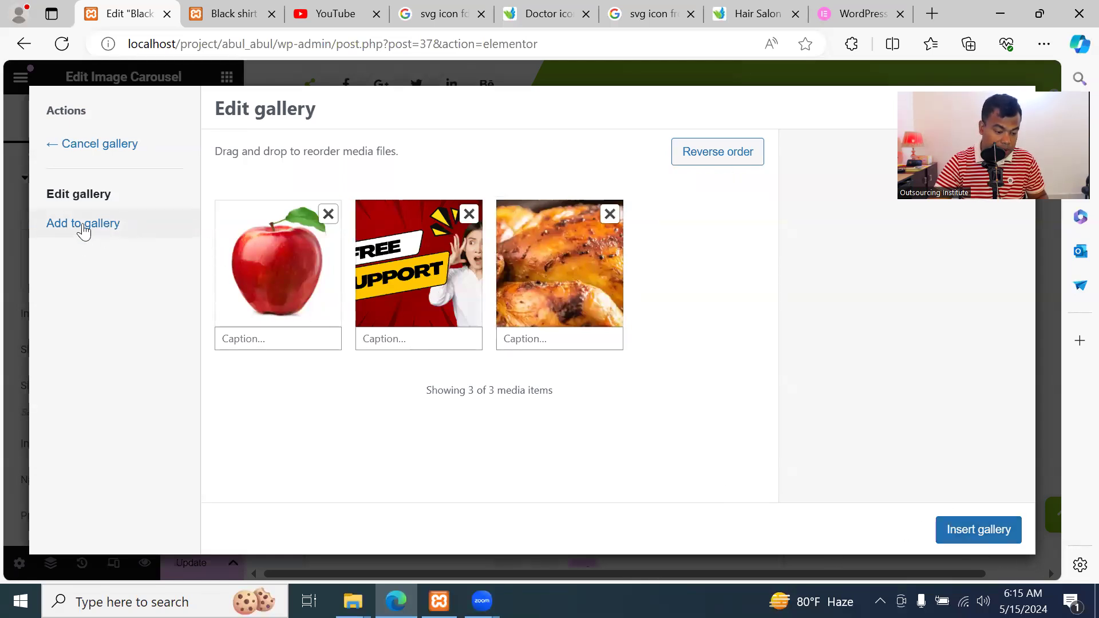
click(83, 227)
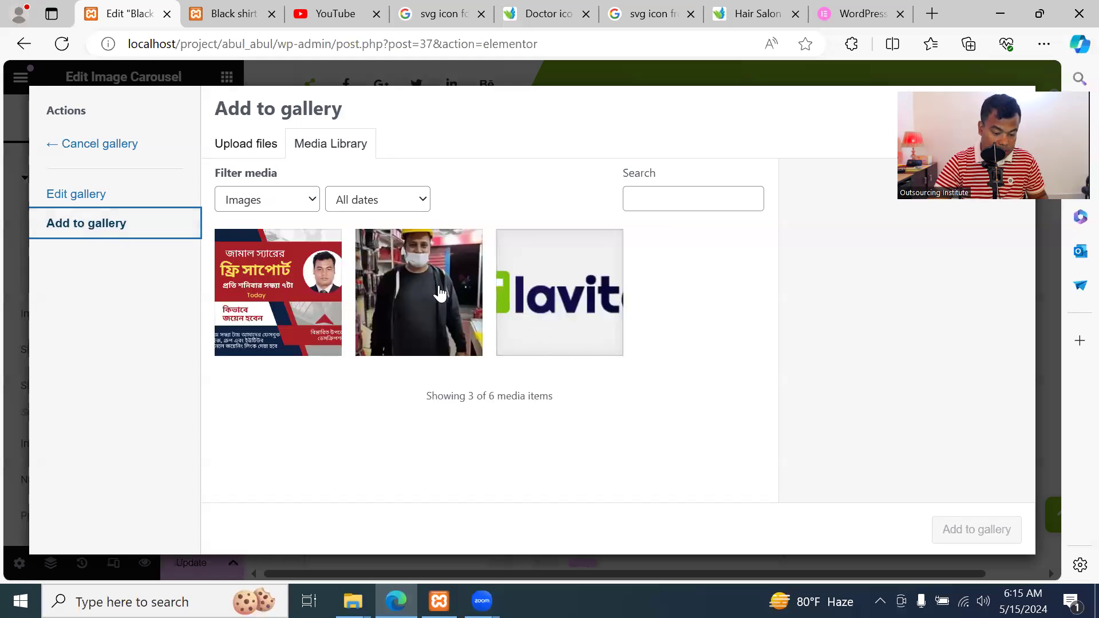
click(317, 293)
click(423, 294)
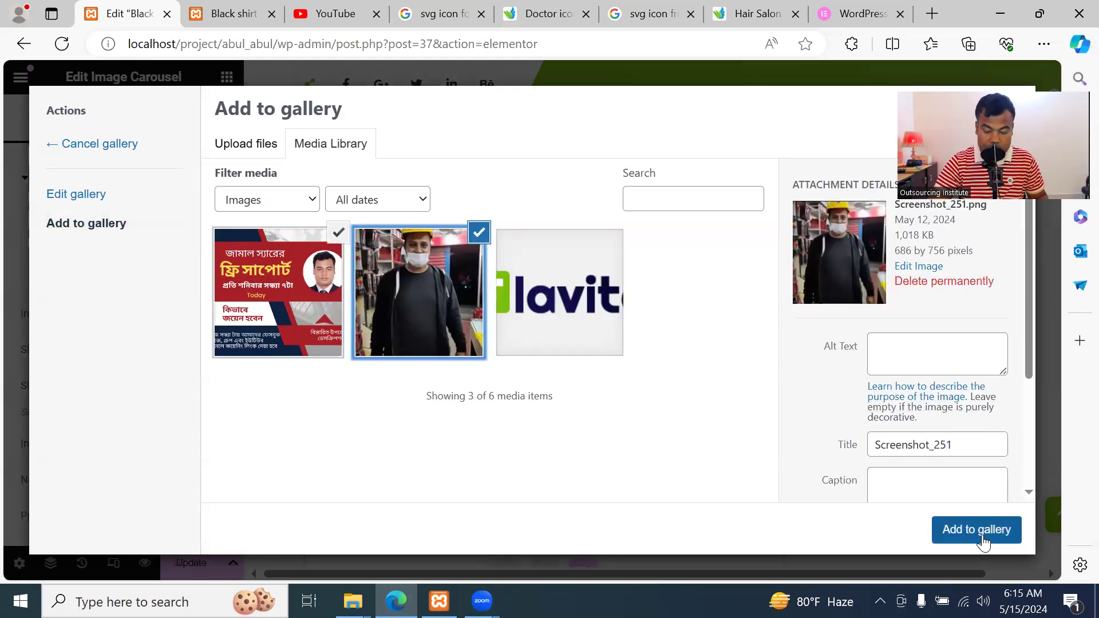
click(982, 538)
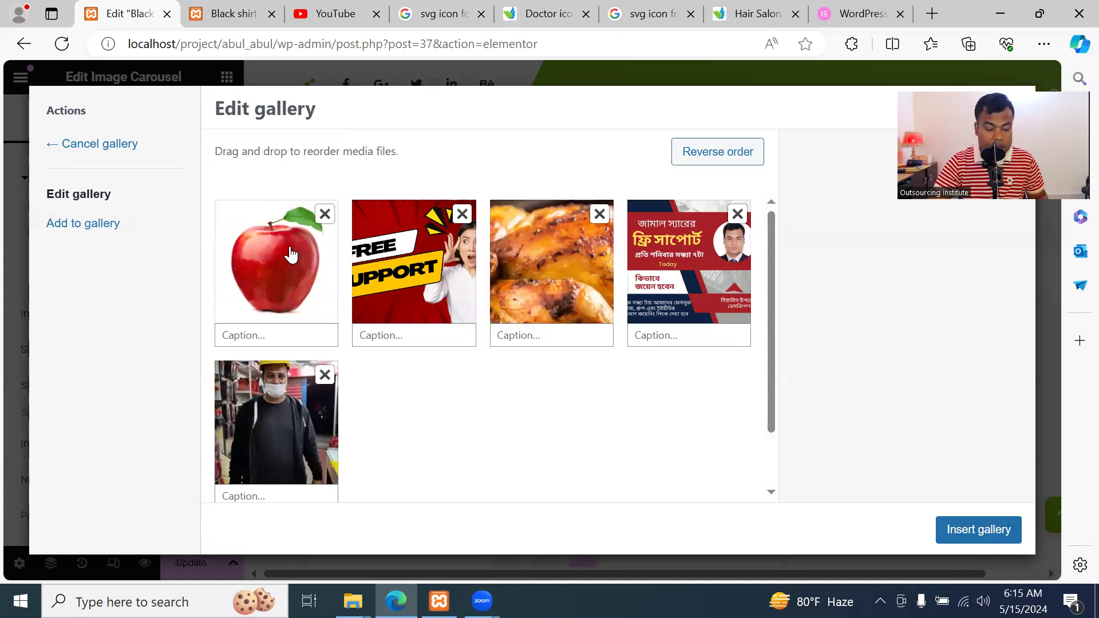
click(291, 255)
click(440, 255)
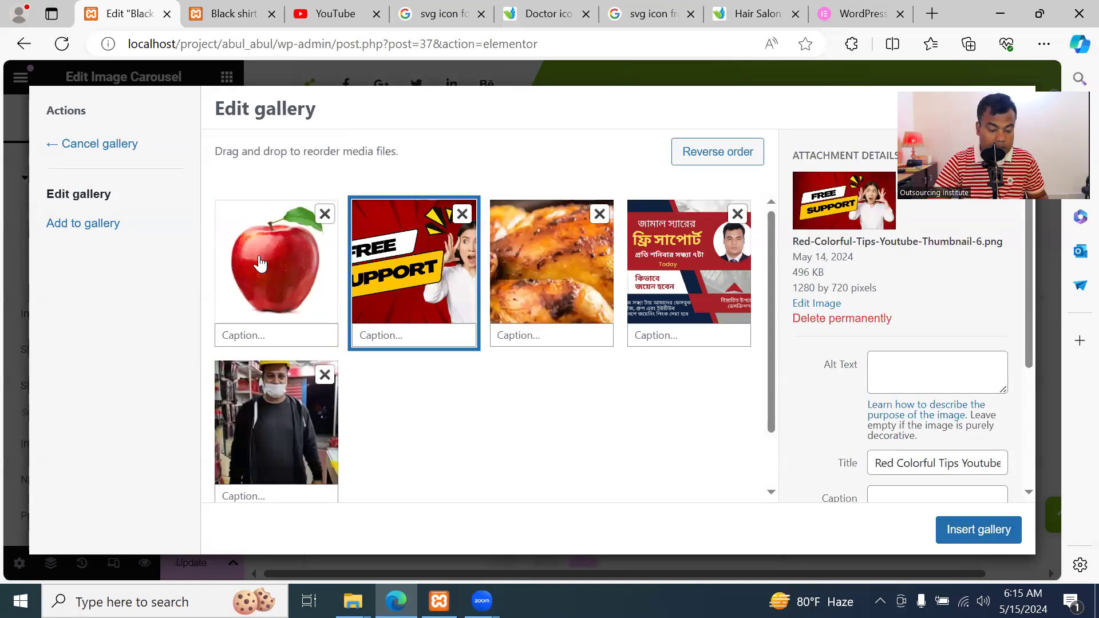
click(261, 263)
click(979, 530)
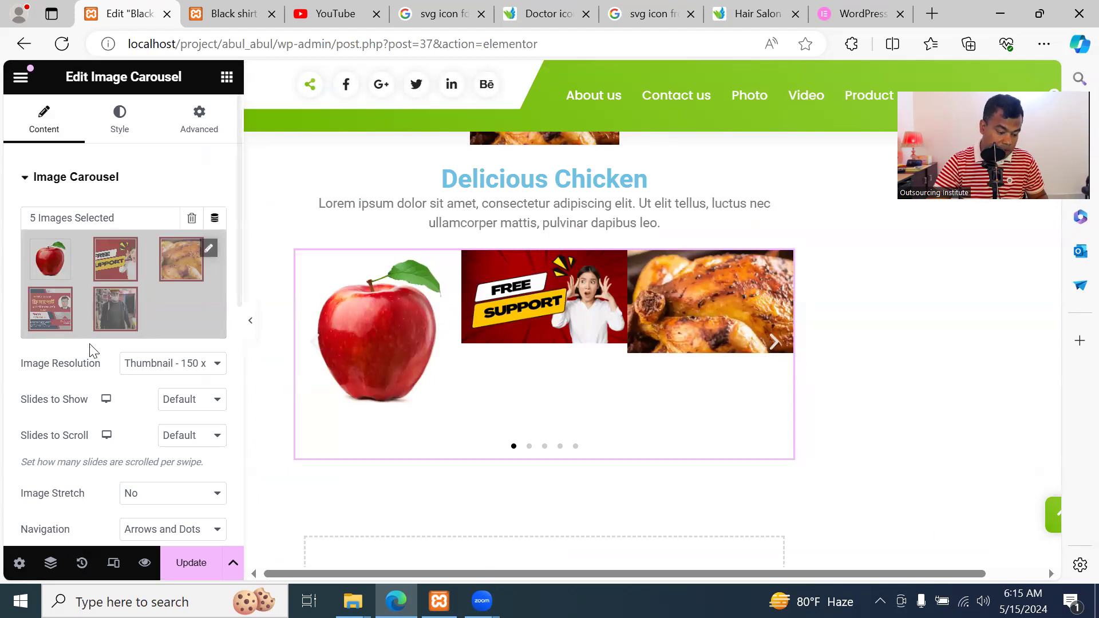
Save the page changes and reload the live Black shirt page to show the image carousel
click(193, 563)
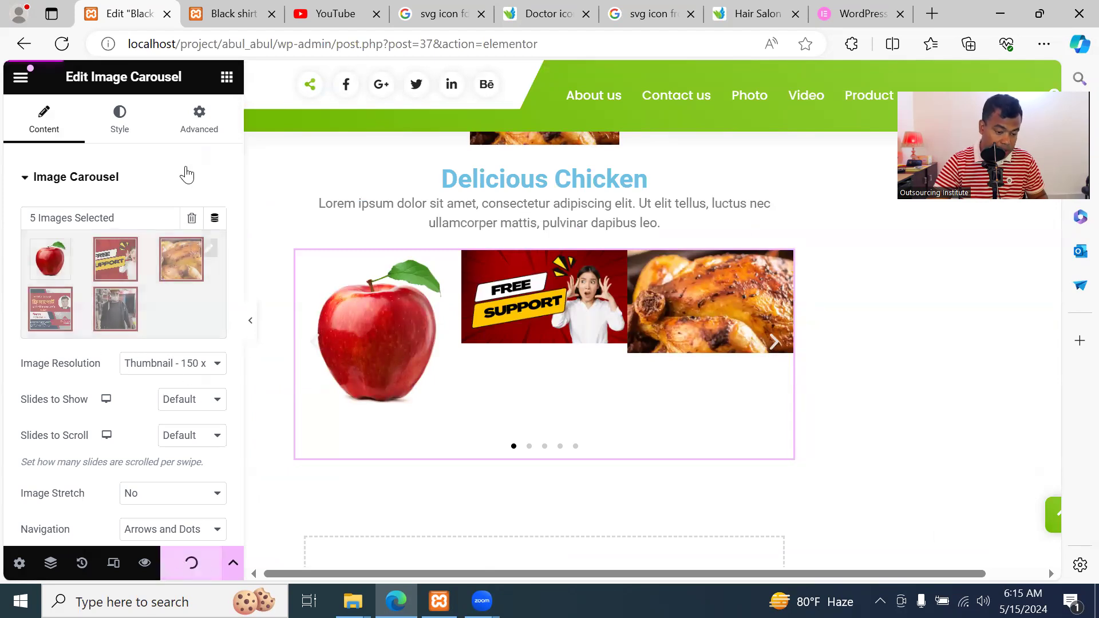
click(229, 14)
click(100, 48)
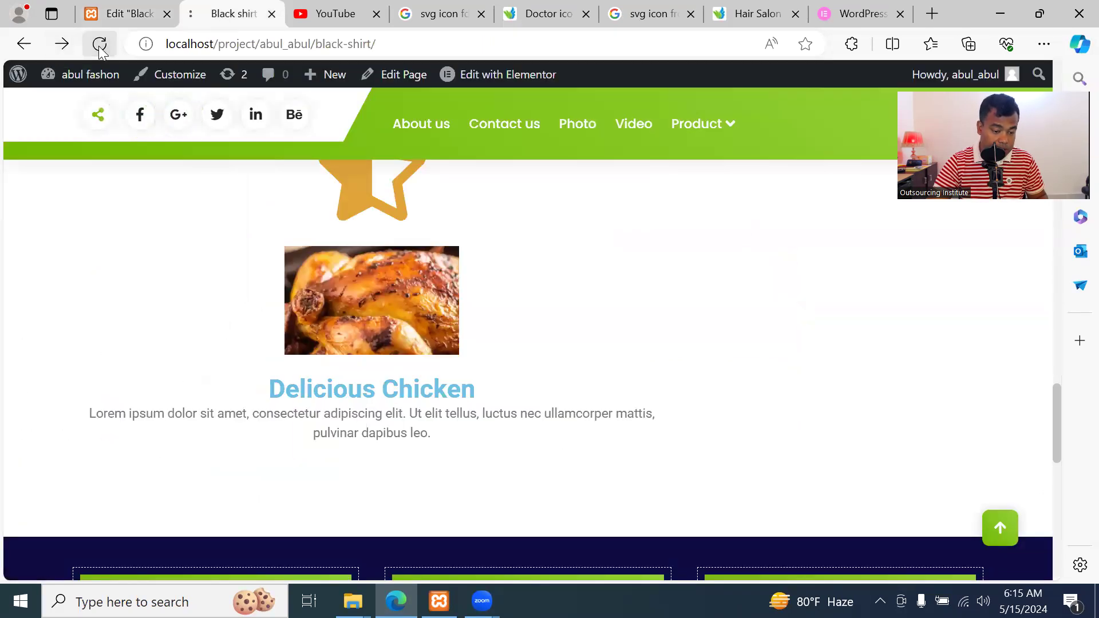
scroll(629, 276, down, 4)
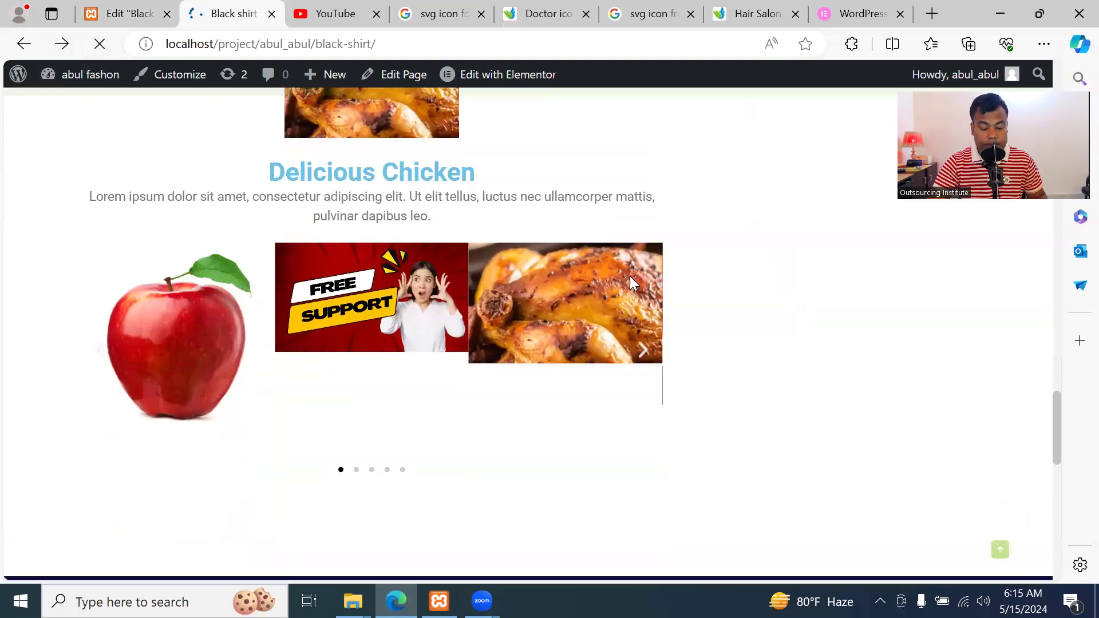
scroll(648, 304, up, 1)
scroll(650, 312, up, 1)
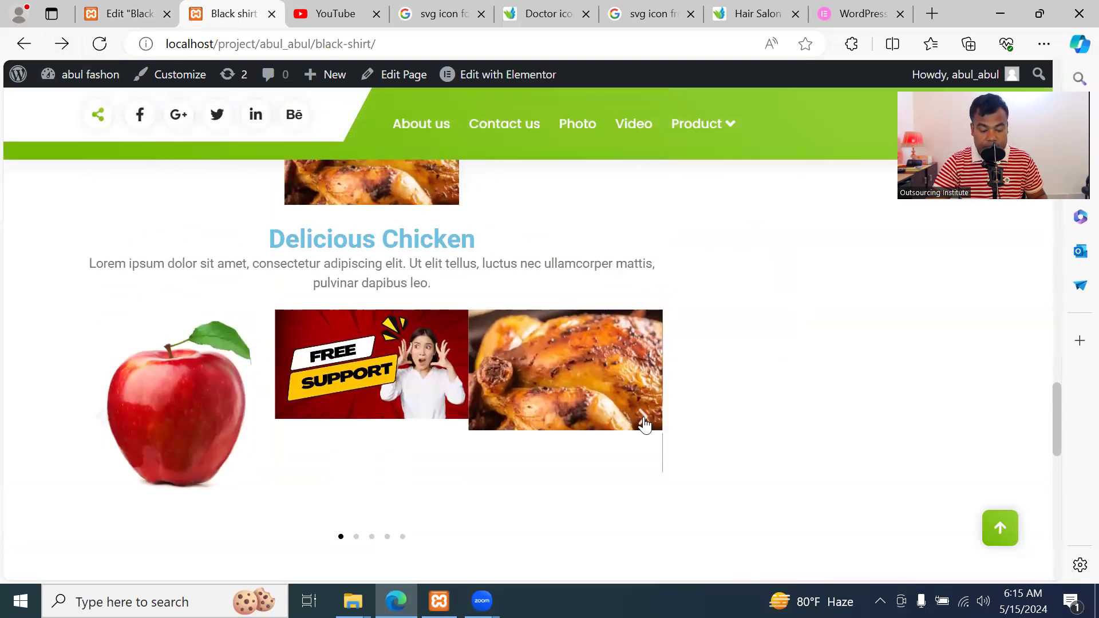
Advance through the carousel slides on the live page to check the image rotation
click(643, 417)
click(642, 418)
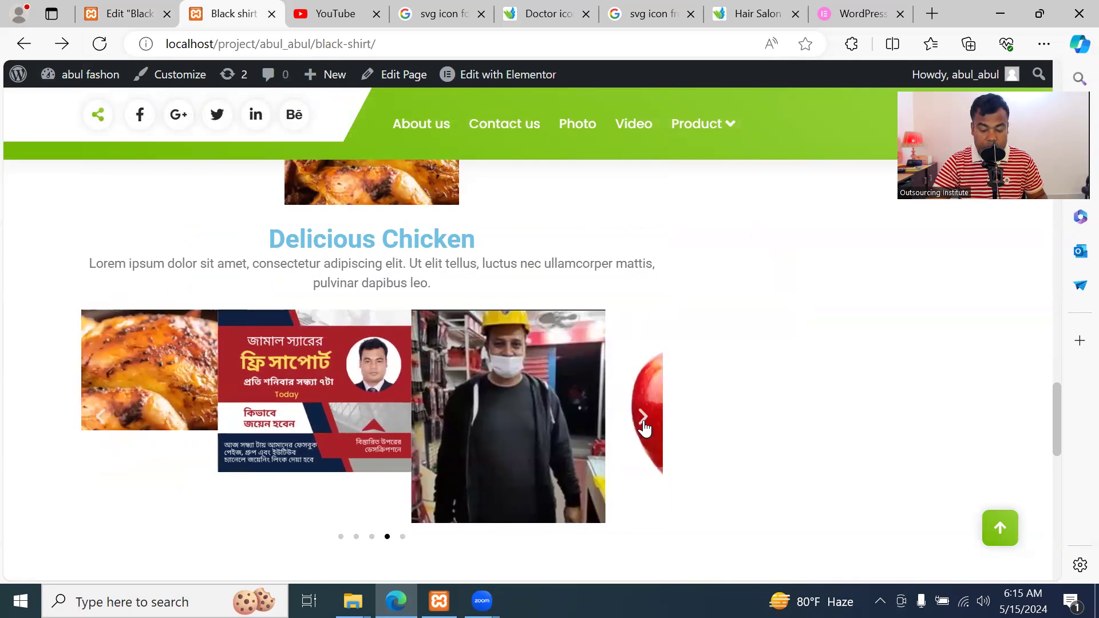
click(643, 420)
click(644, 422)
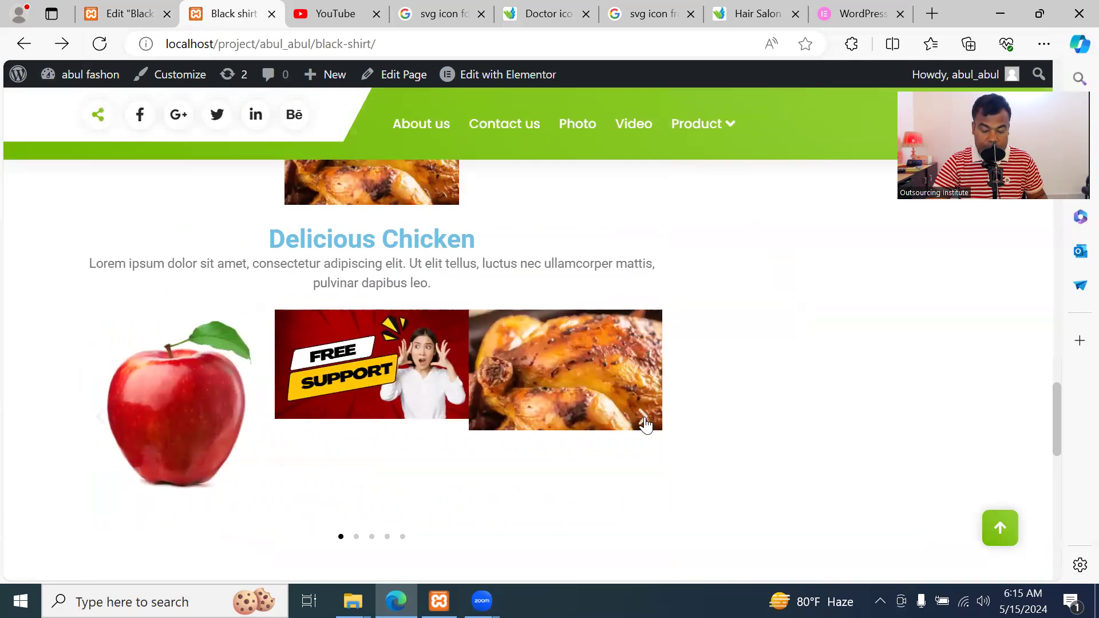
click(643, 421)
click(643, 422)
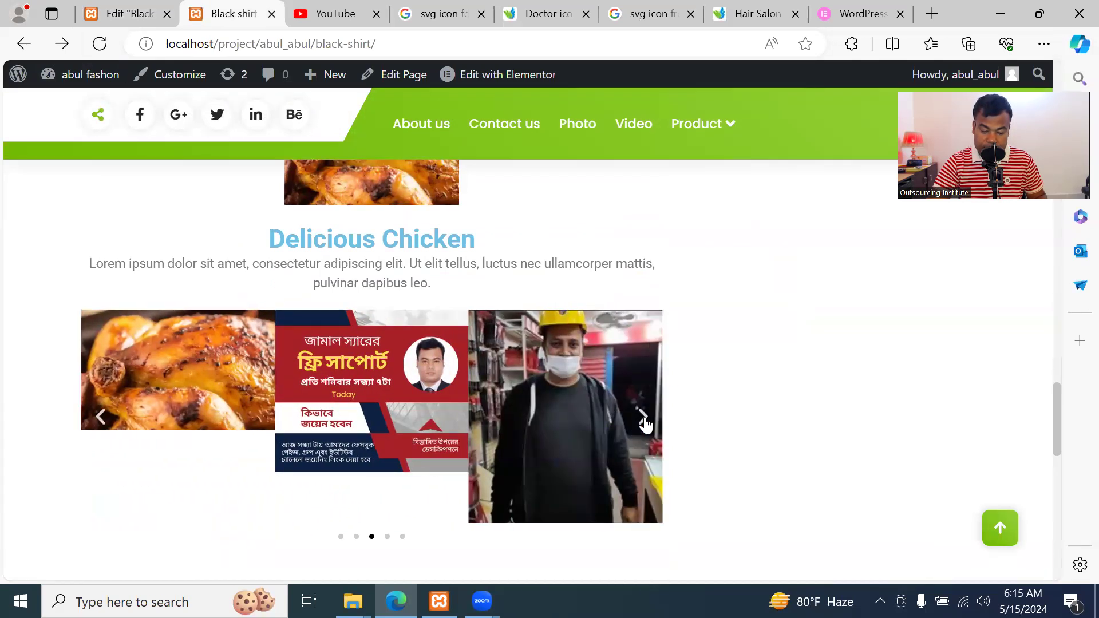
Cycle repeatedly through the carousel images on the live Black shirt page to examine how the slides advance and loop
click(644, 422)
click(643, 422)
click(644, 423)
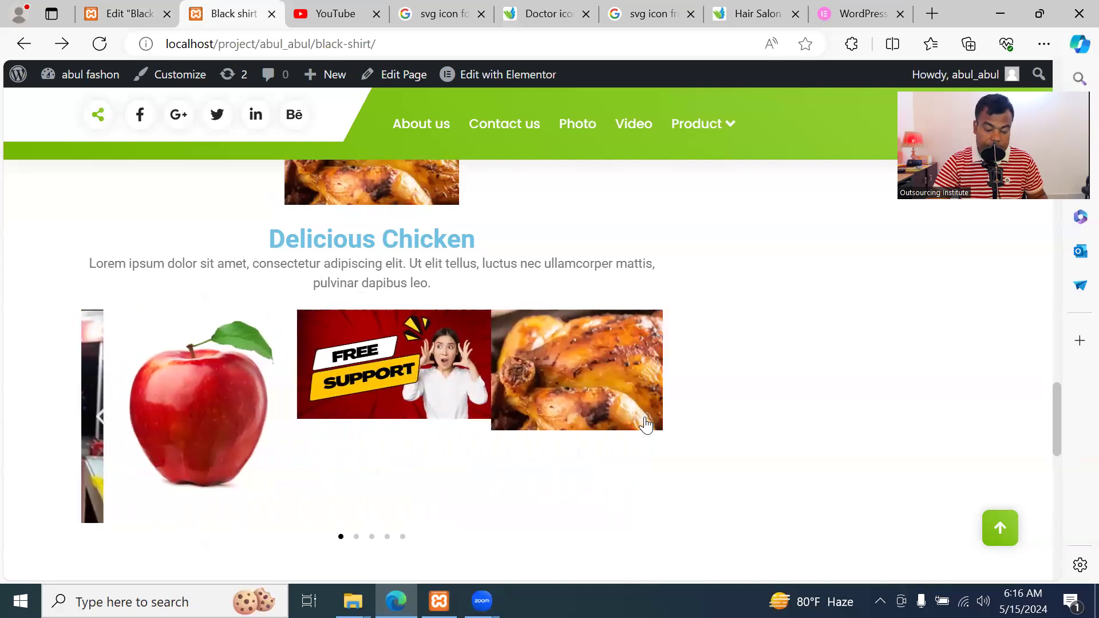
click(644, 422)
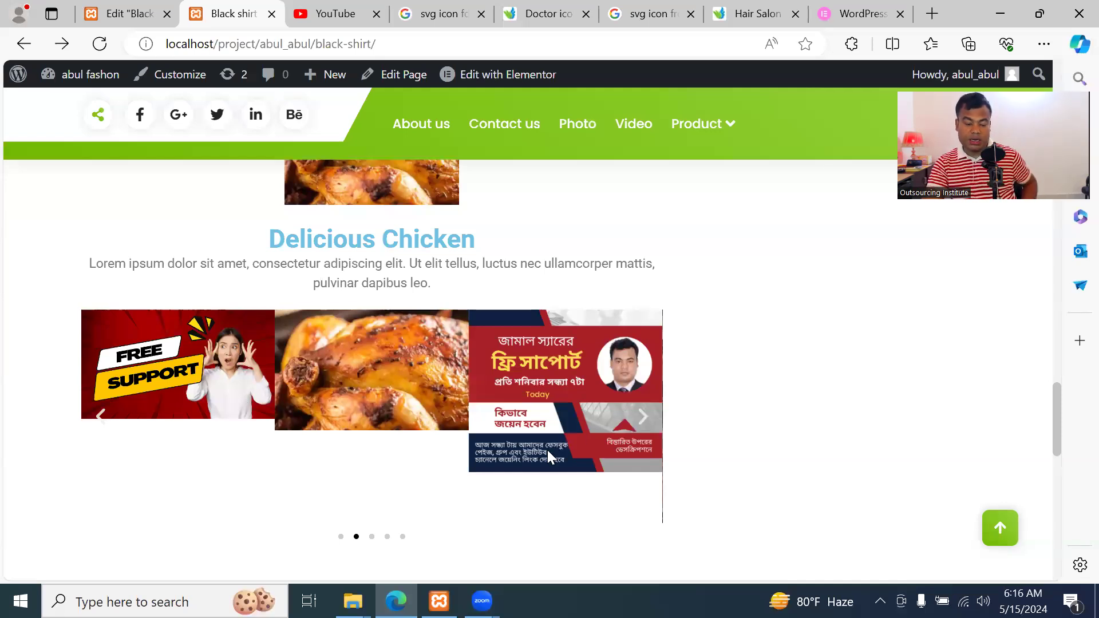
click(643, 422)
click(644, 422)
click(644, 422)
click(644, 421)
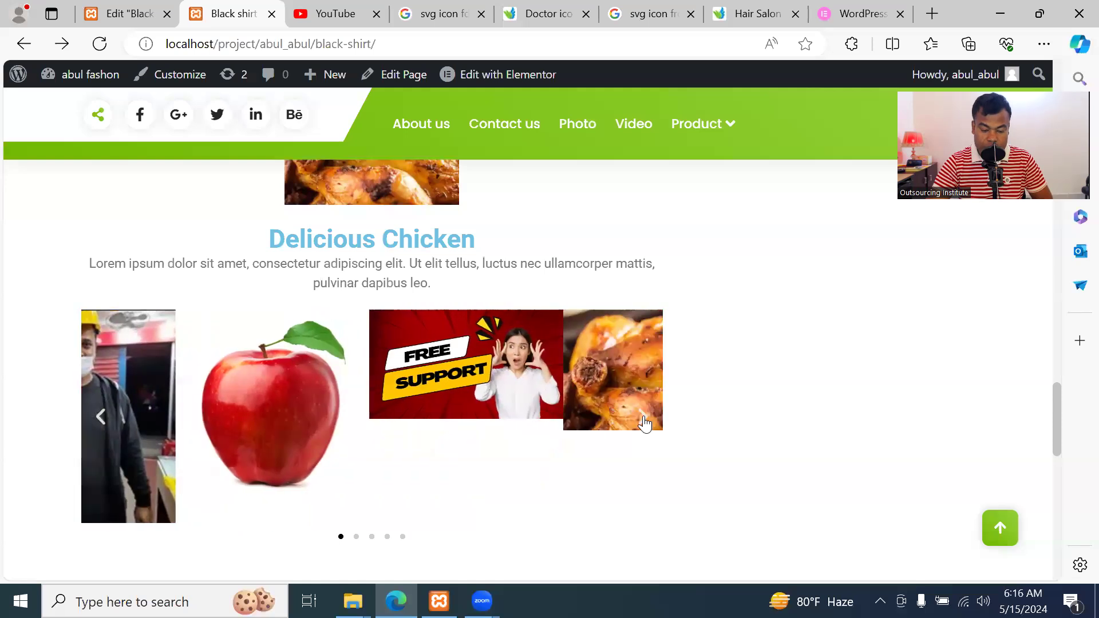
click(644, 422)
click(643, 421)
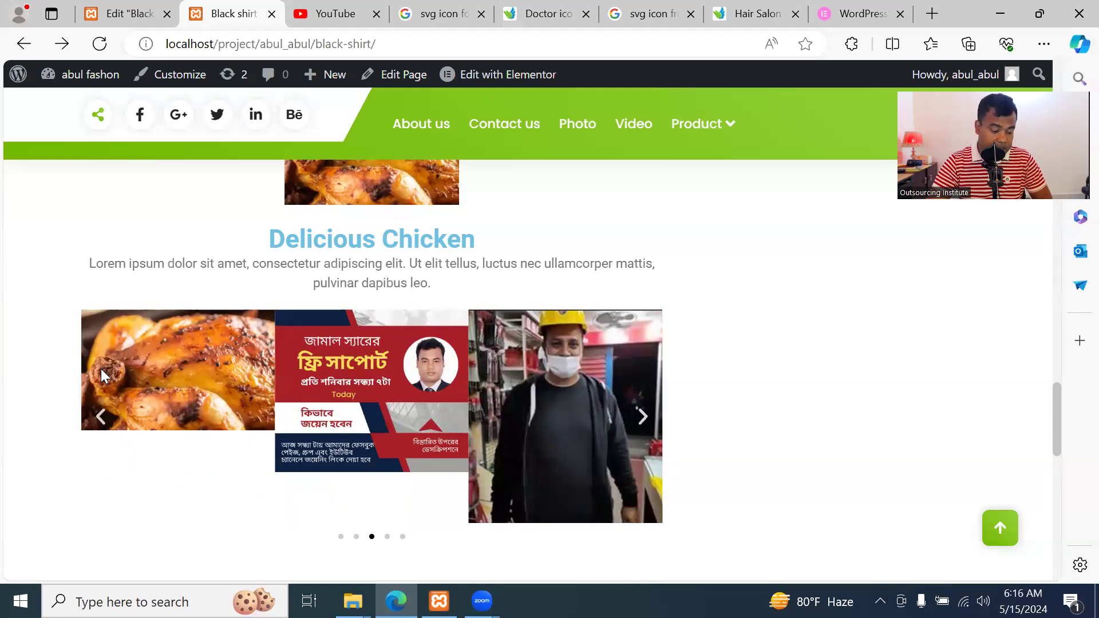
Return to the Elementor editor and set the carousel's image resolution to Full
key(ctrl+shift+Tab)
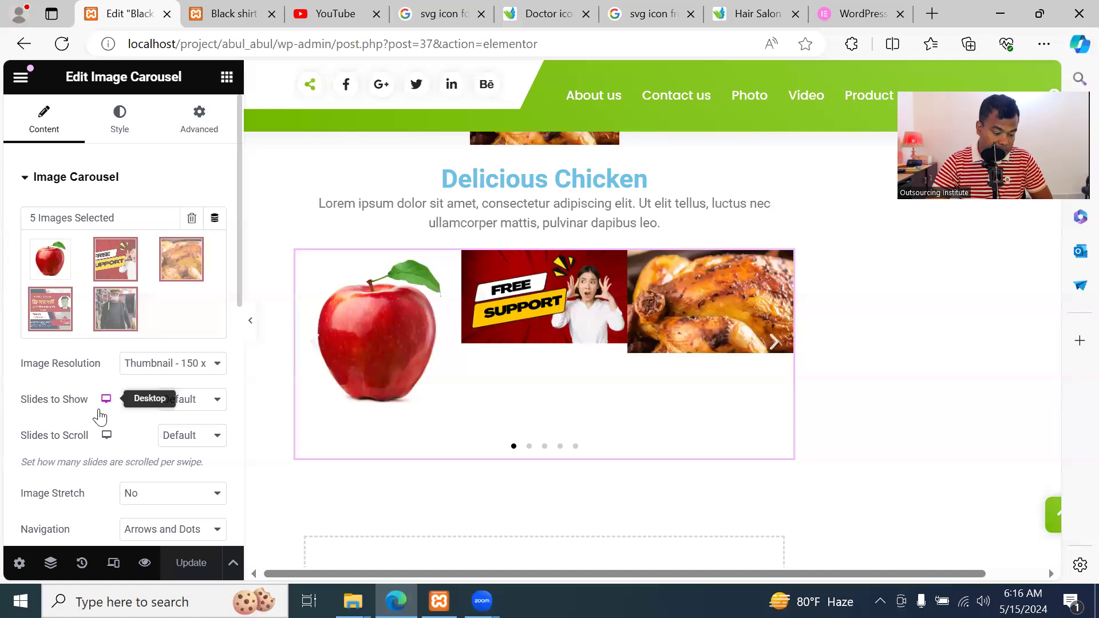
click(194, 375)
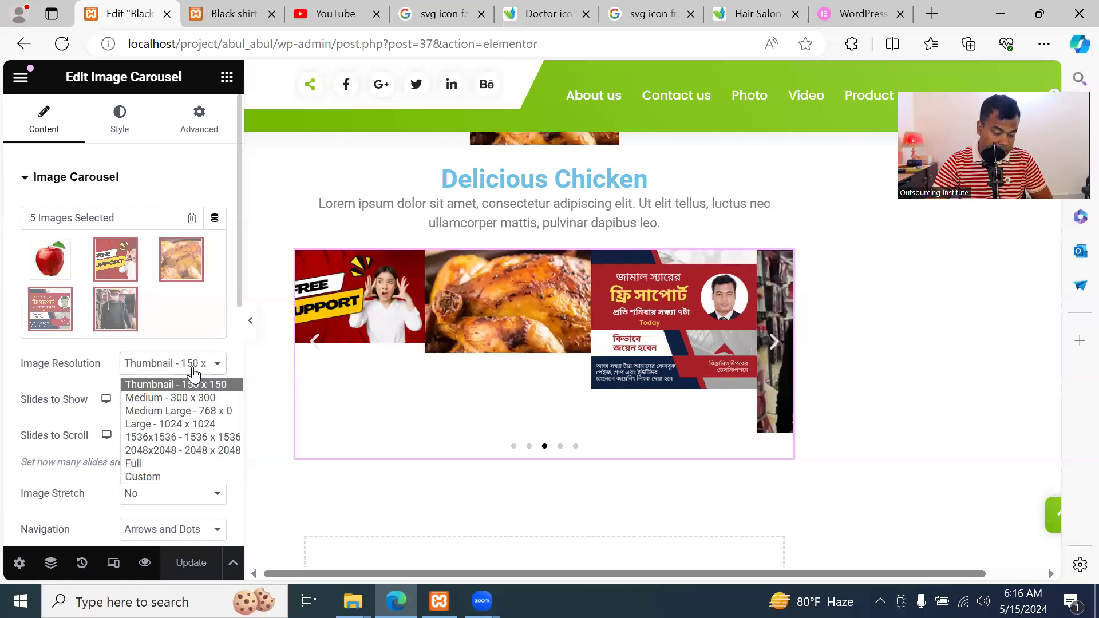
click(205, 408)
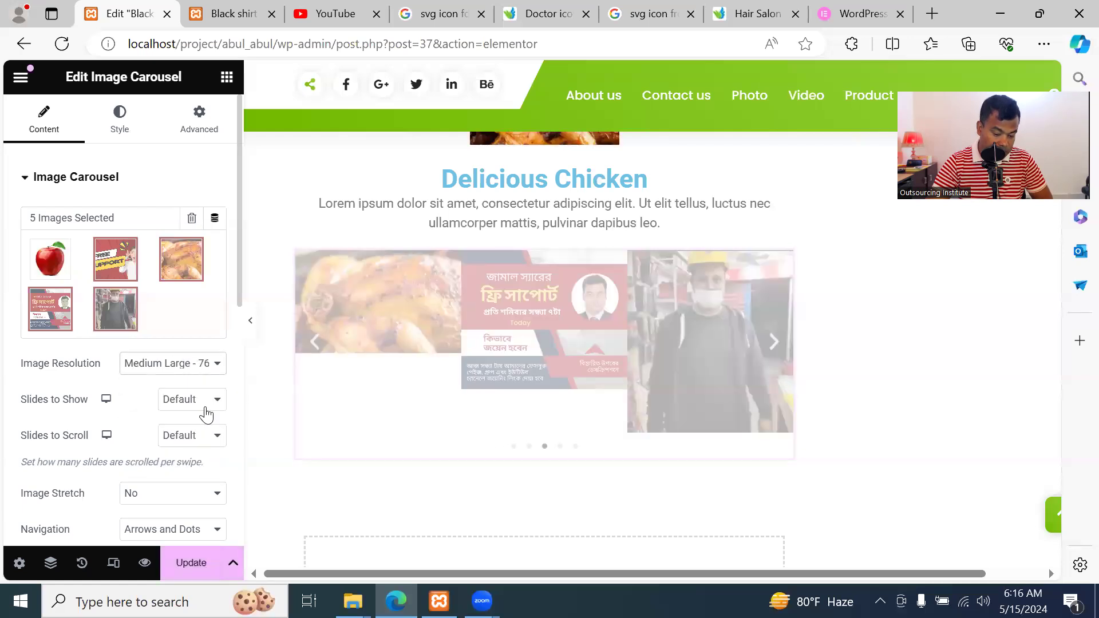
click(206, 377)
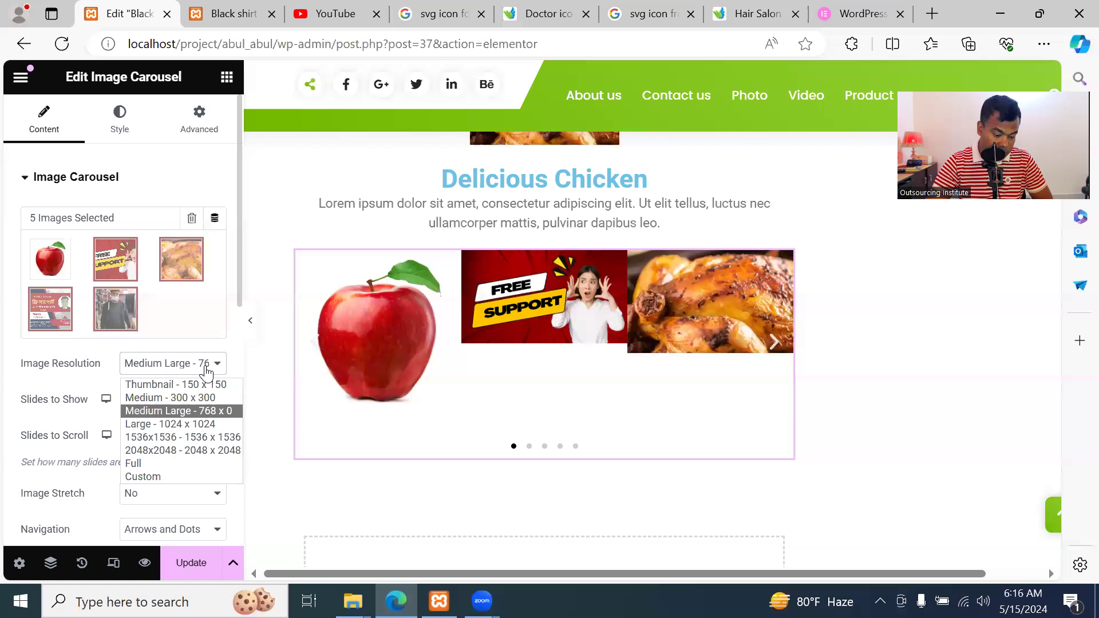
click(186, 464)
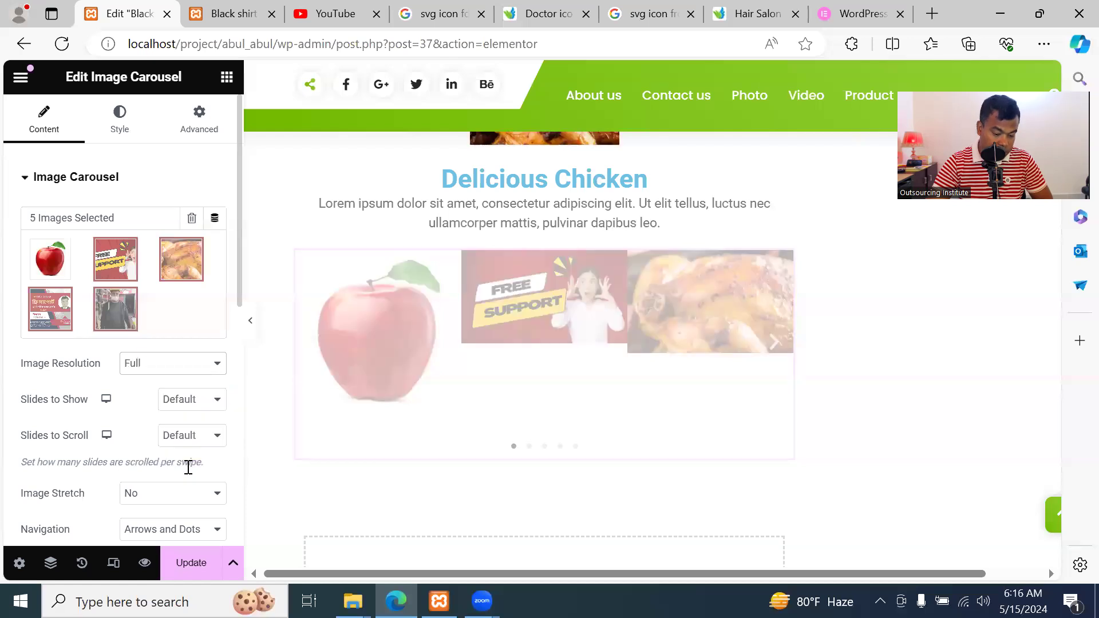
Set the carousel's Slides to Show to 3 and advance through the editor preview to check it
click(184, 400)
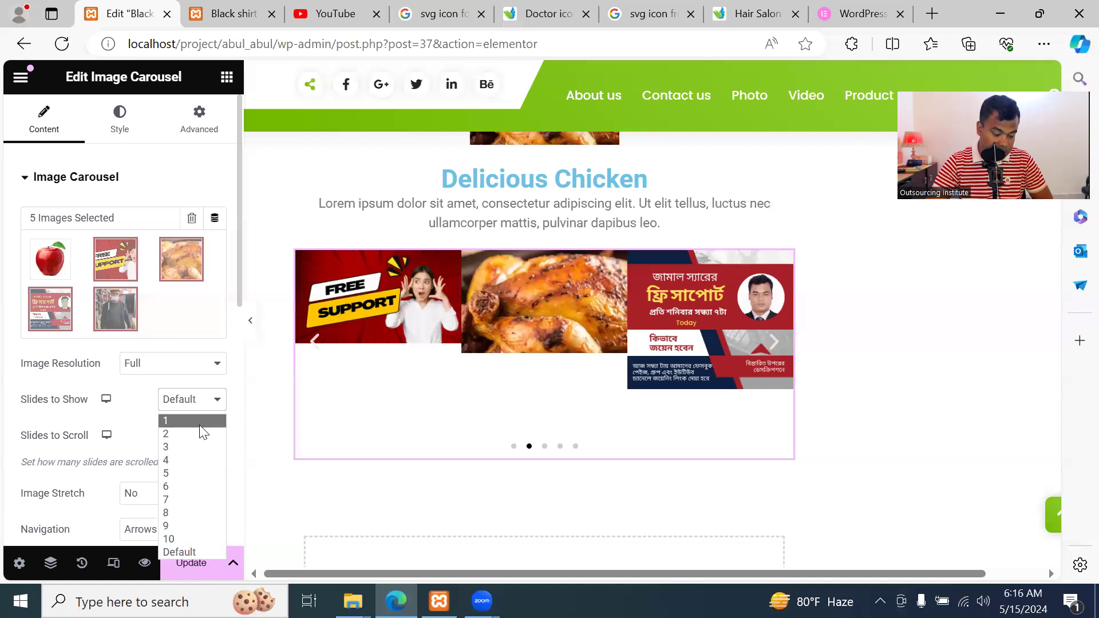
click(191, 446)
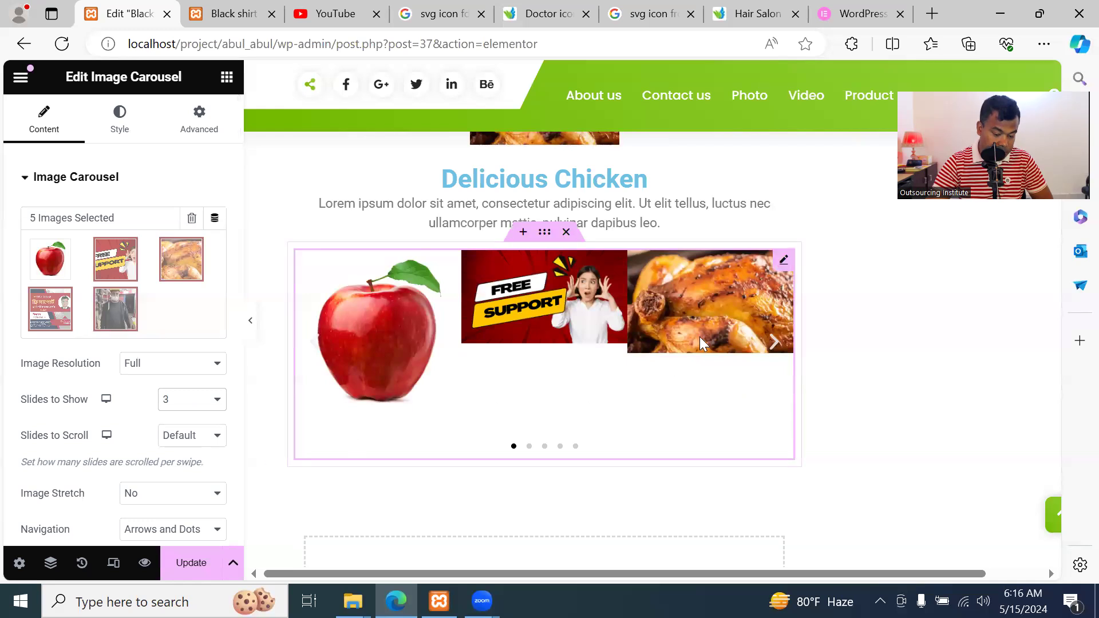
click(775, 343)
click(776, 343)
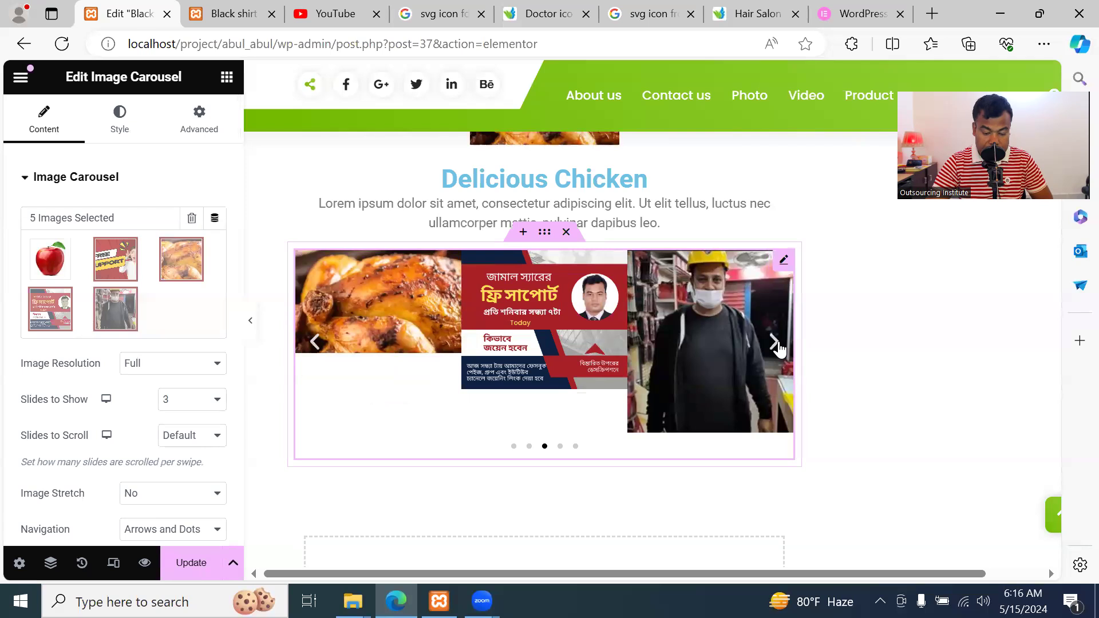
click(778, 347)
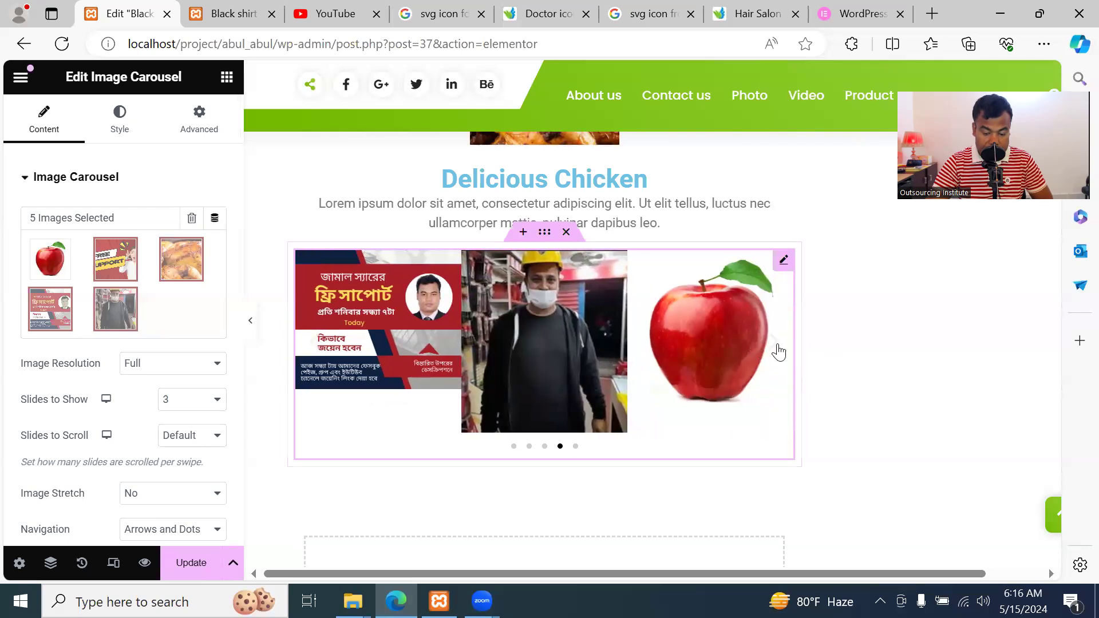
click(778, 349)
click(778, 350)
click(778, 350)
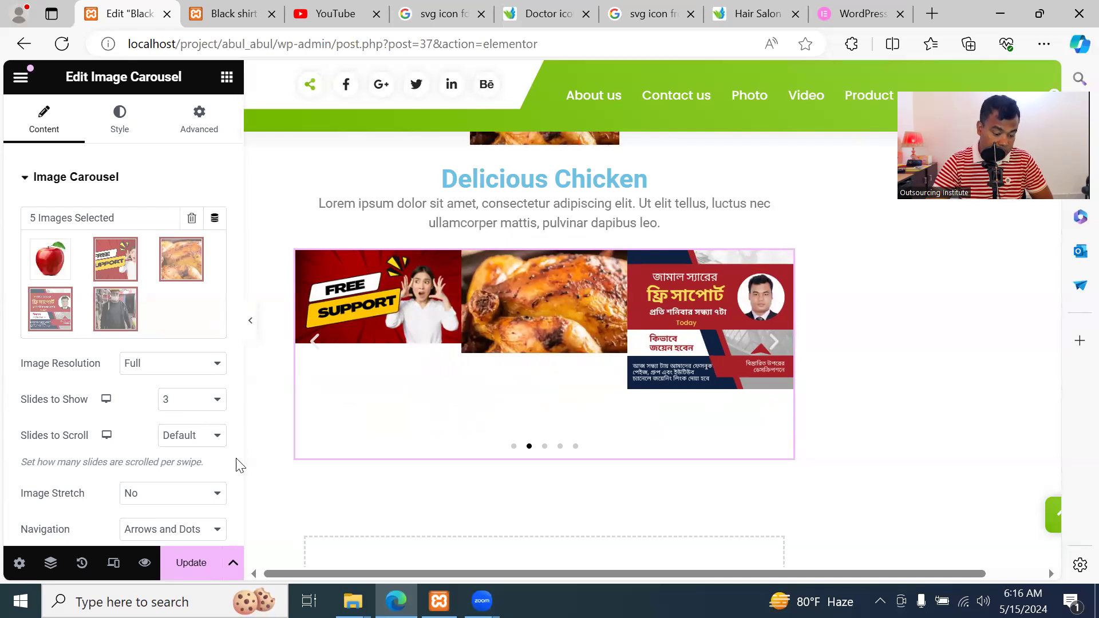
Save the carousel changes and reload the live Black shirt page
click(191, 562)
click(251, 12)
click(100, 44)
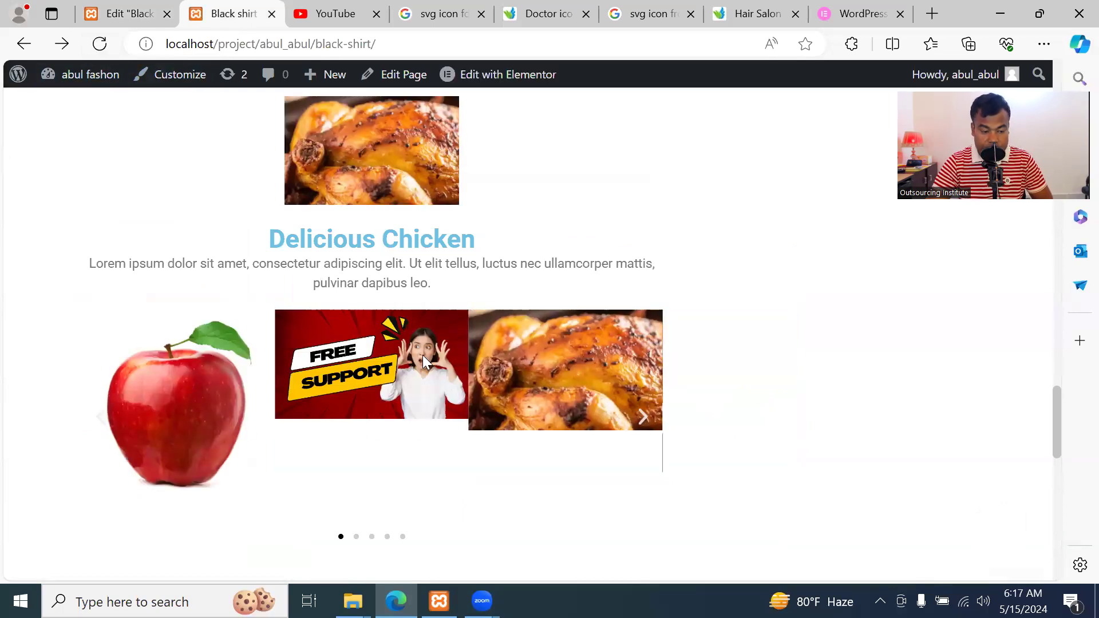
Set the carousel's Slides to Show to 4 in the editor, save, and reload the live page
click(123, 13)
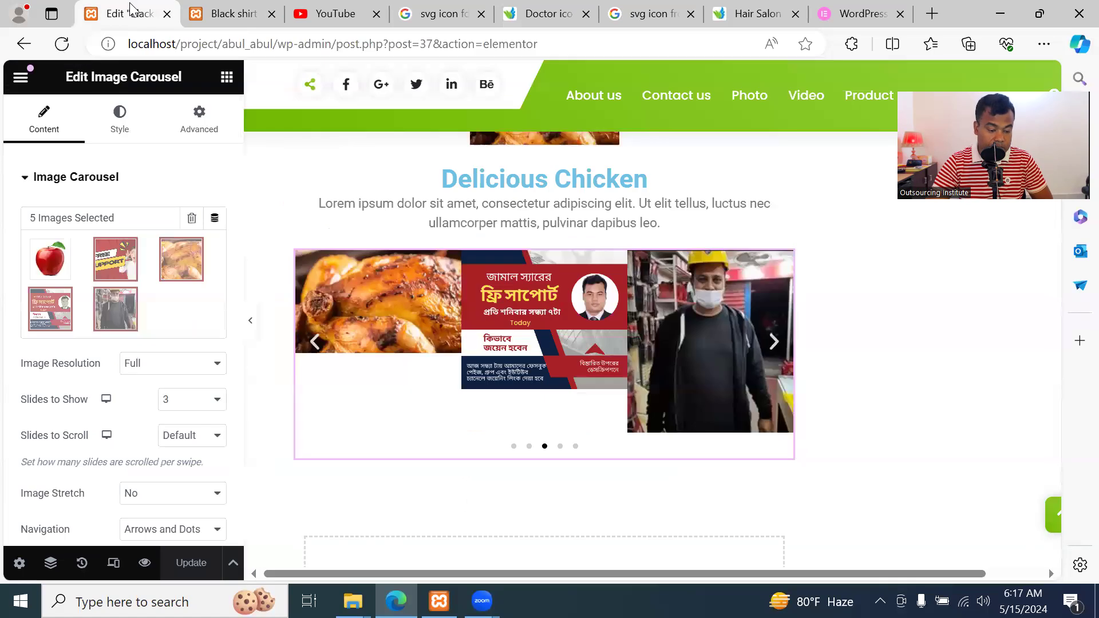
click(215, 400)
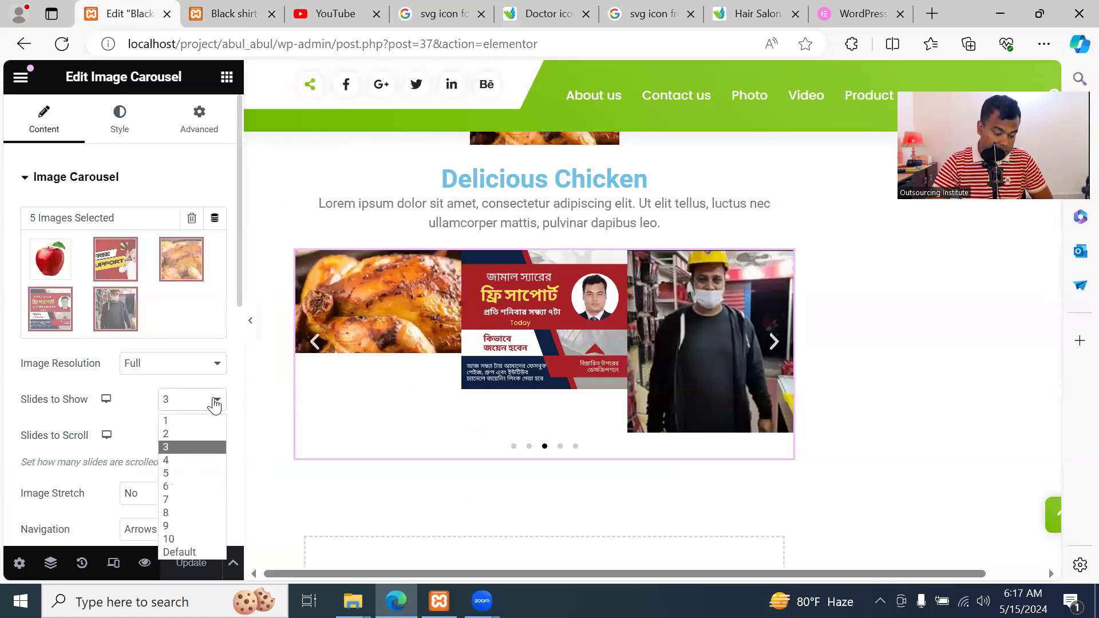
click(195, 460)
click(191, 563)
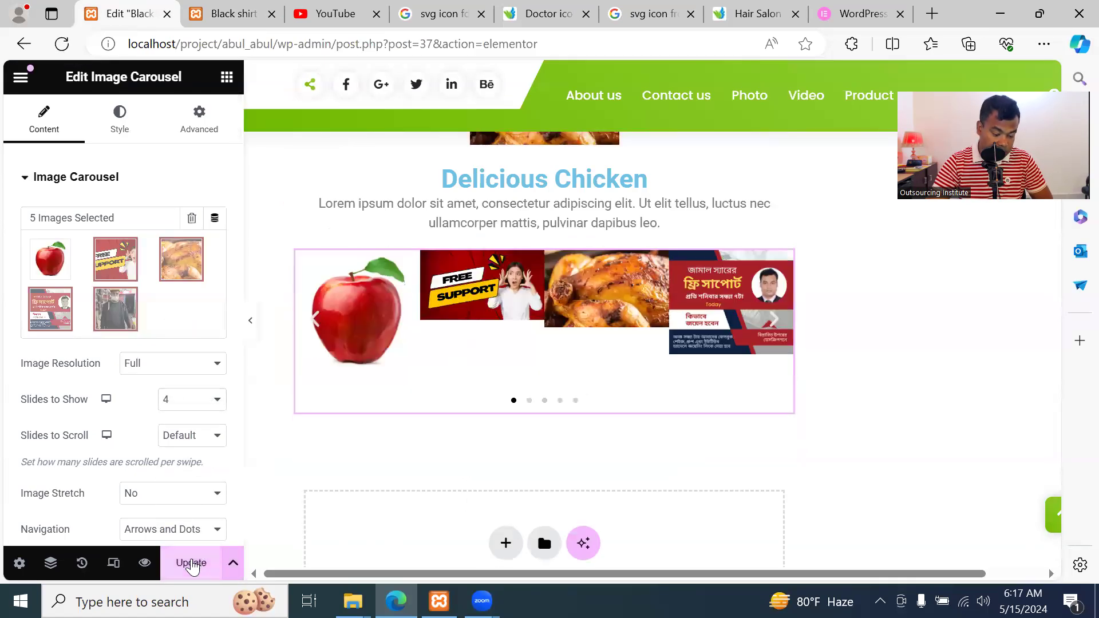
click(228, 13)
click(100, 44)
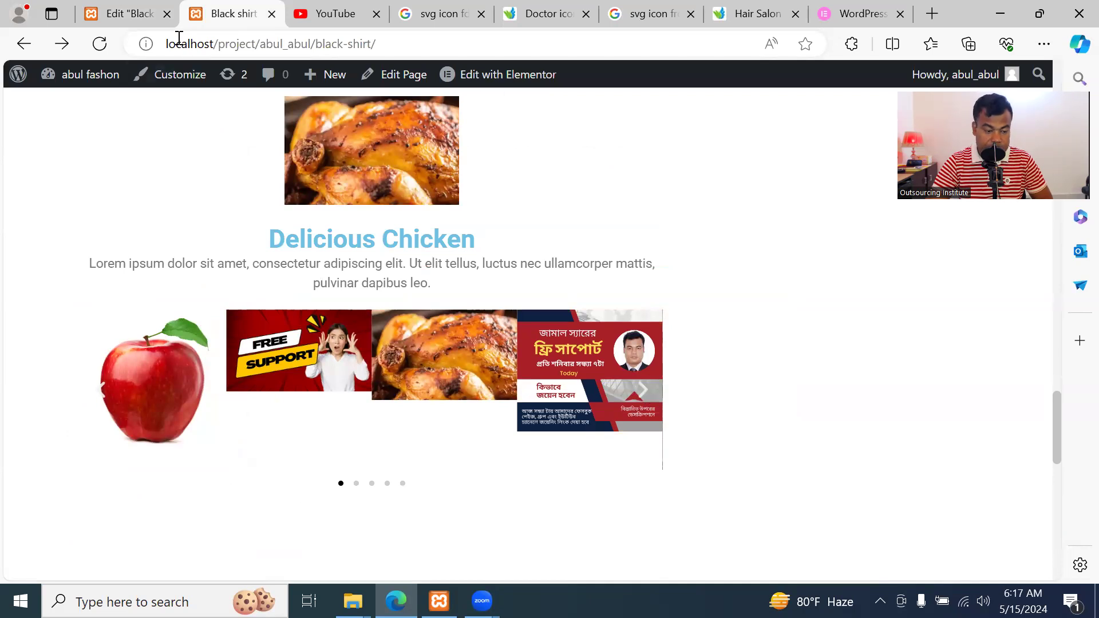
Set both Slides to Show and Slides to Scroll to 3 in the editor and check the carousel preview
click(110, 15)
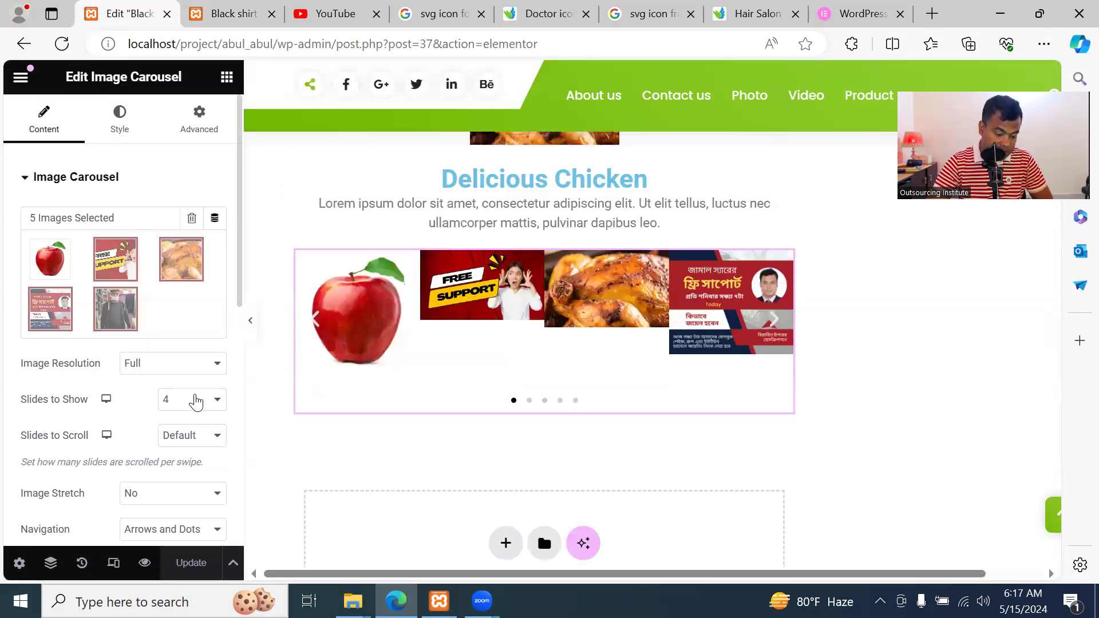
click(196, 402)
click(196, 452)
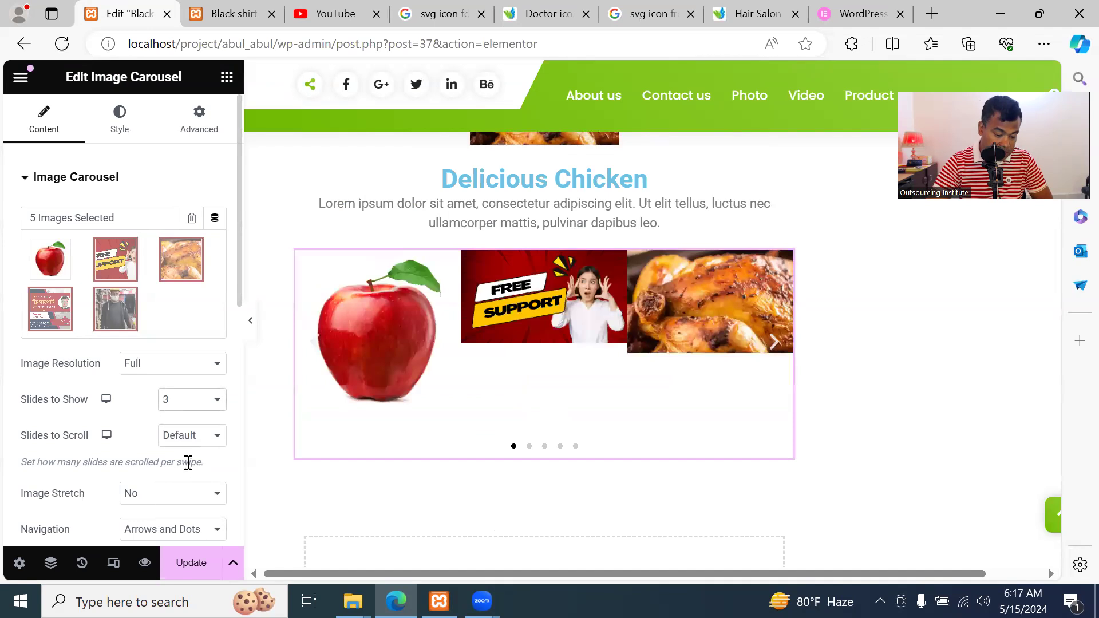
click(179, 438)
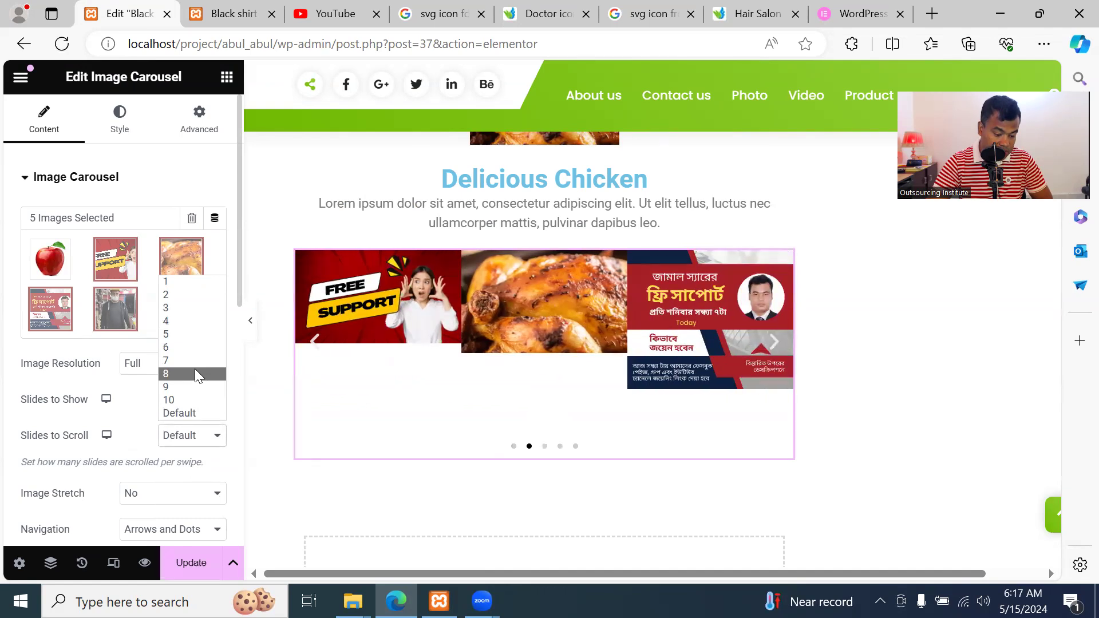
click(193, 307)
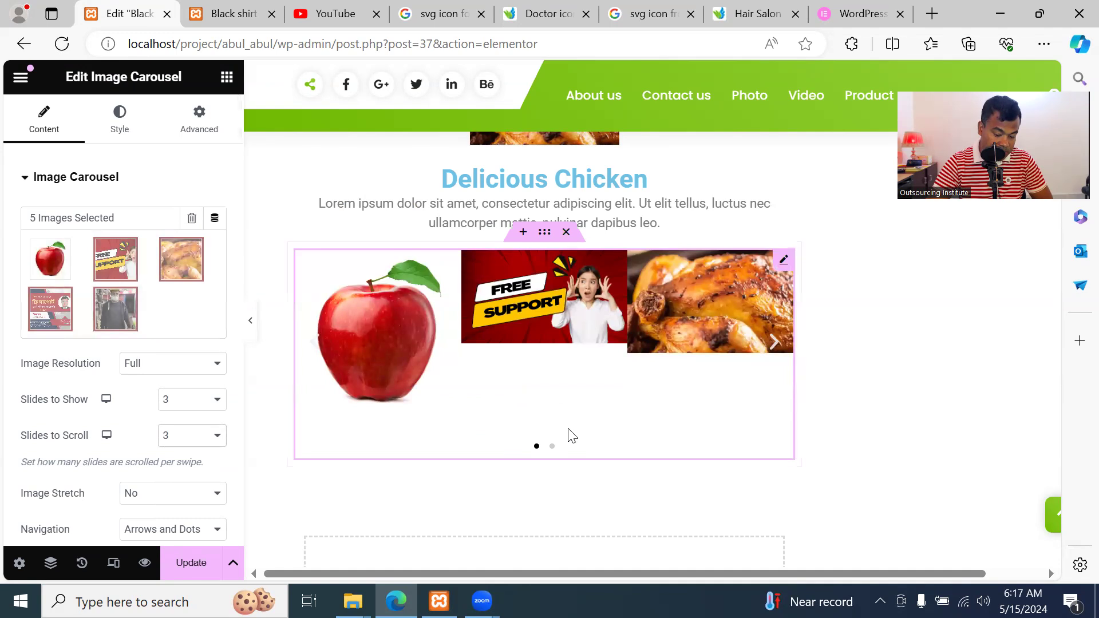
click(774, 342)
click(774, 342)
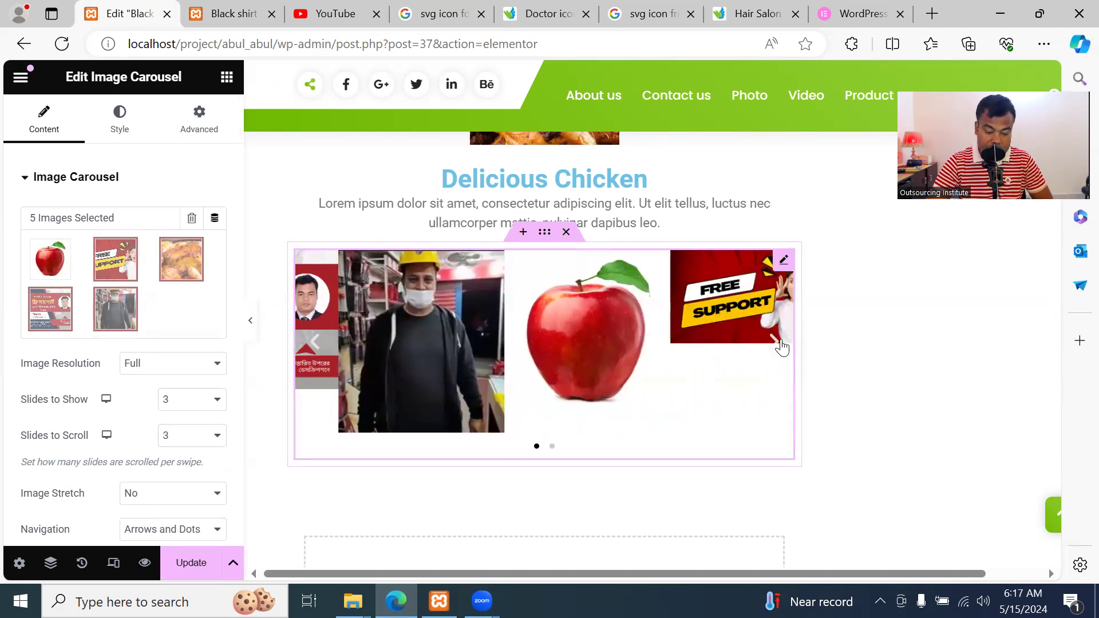
click(774, 342)
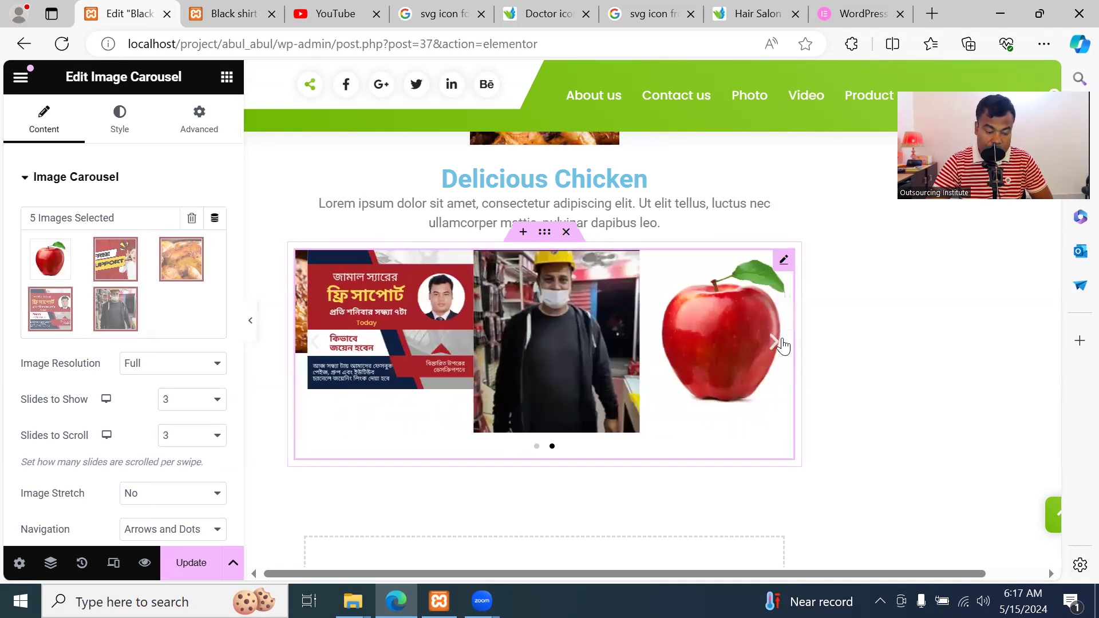
Try the carousel preview with Slides to Show set to 2 and to 4
click(184, 405)
click(192, 434)
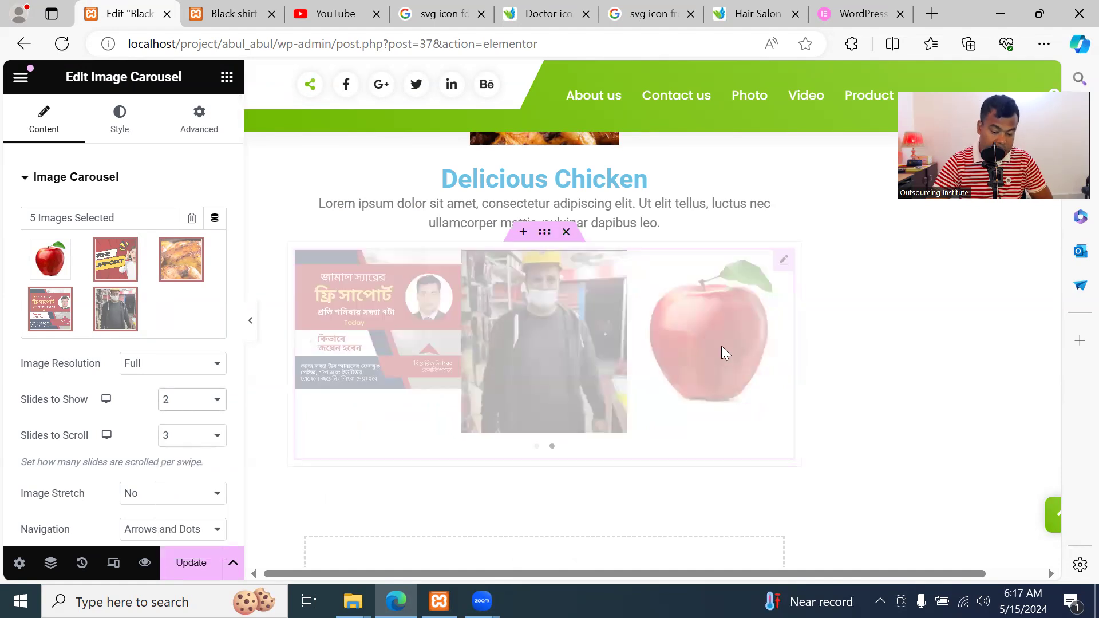
click(775, 389)
click(775, 389)
click(210, 402)
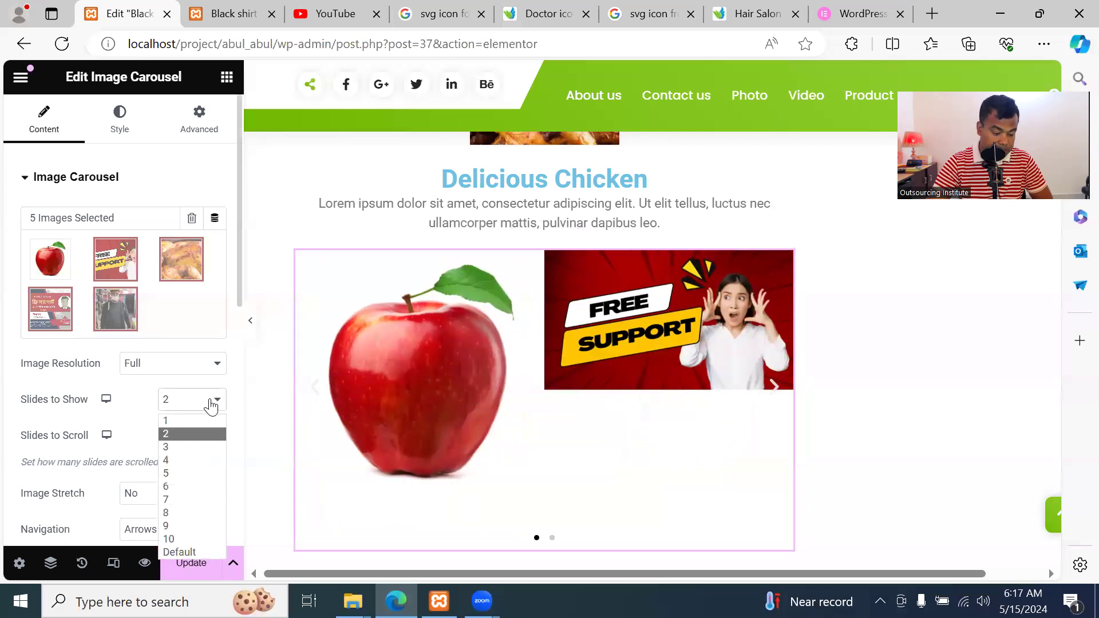
click(199, 465)
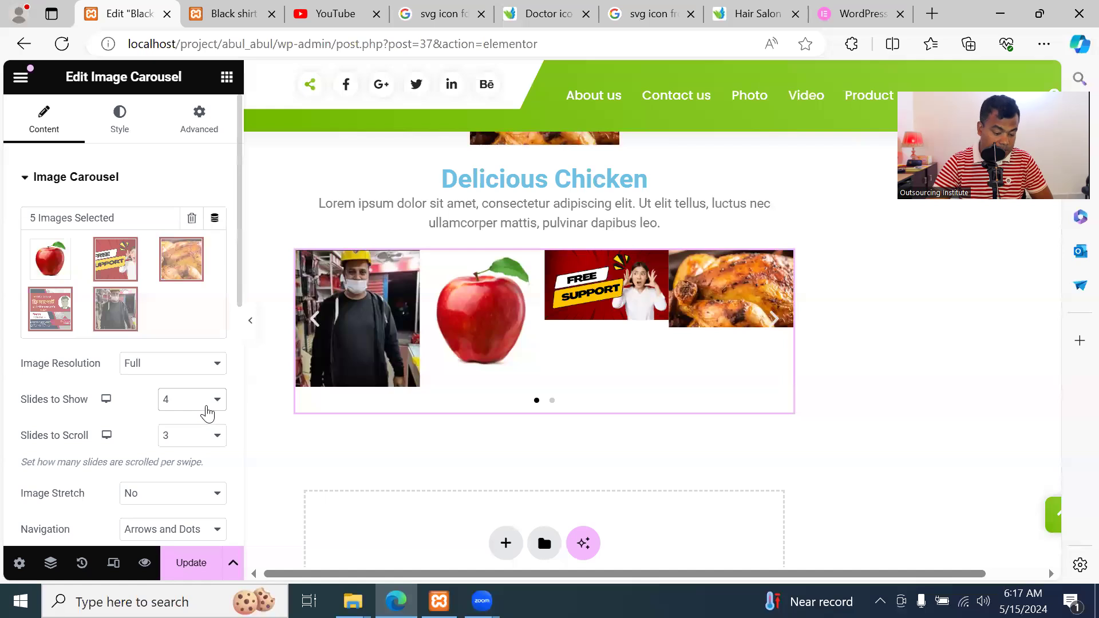
Set Slides to Show back to 3 and advance the carousel preview
click(205, 404)
click(198, 449)
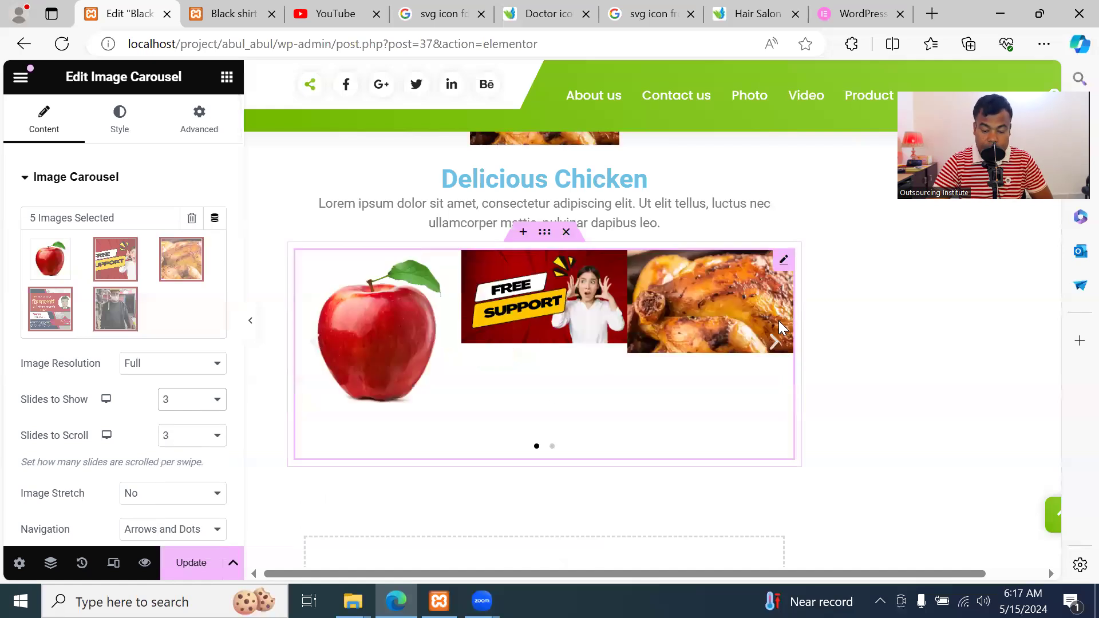
click(780, 344)
click(780, 344)
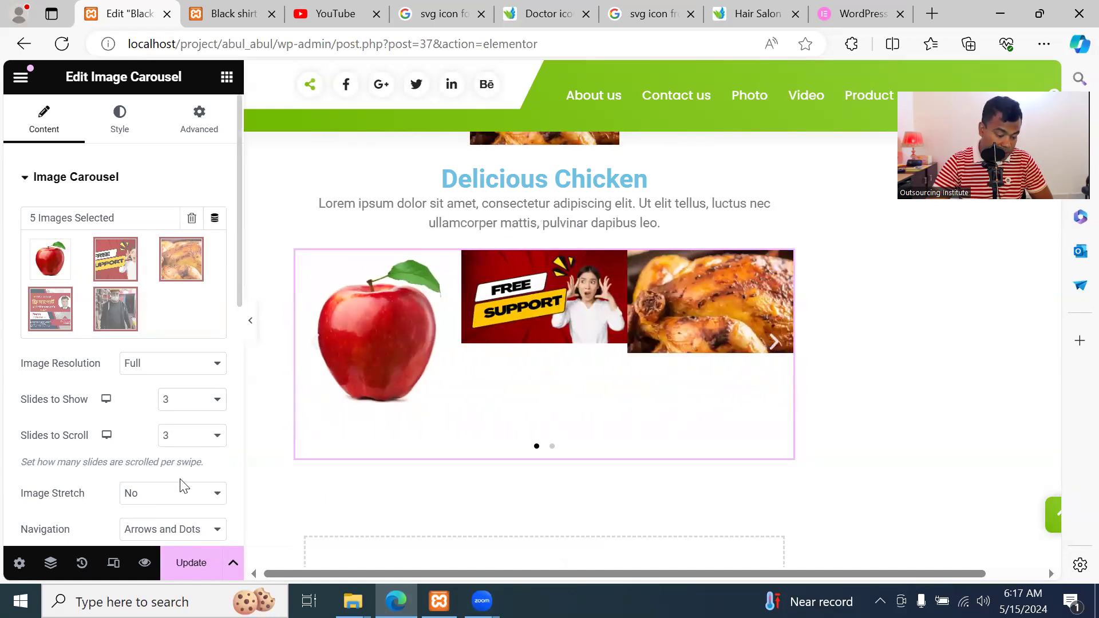
Try Image Stretch set to Yes, check the carousel preview, and set the option back to No
scroll(183, 487, down, 2)
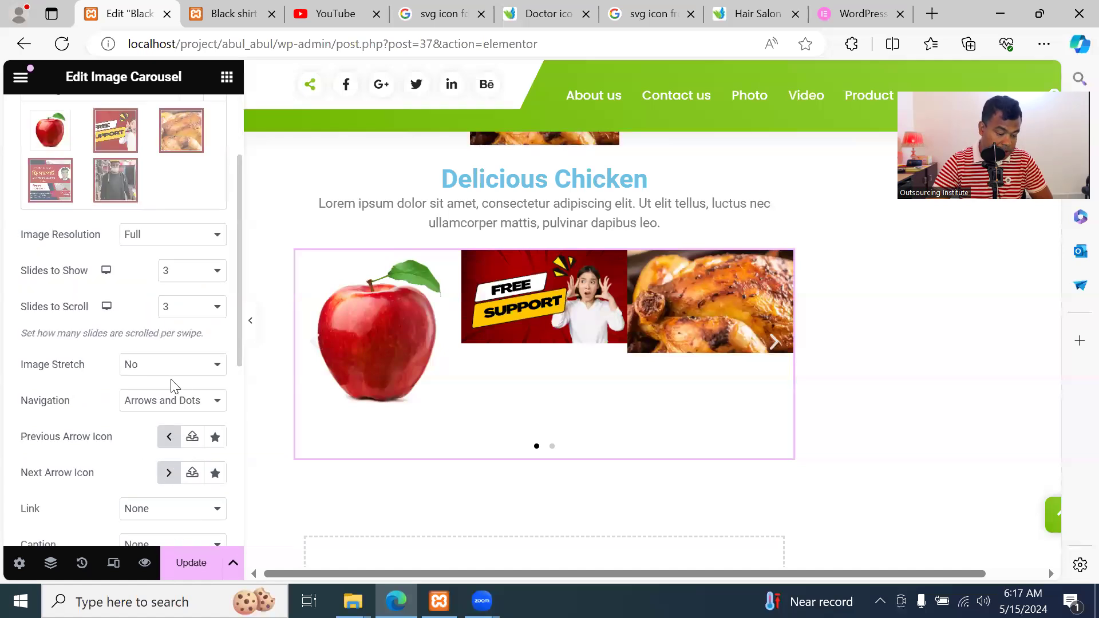
click(207, 377)
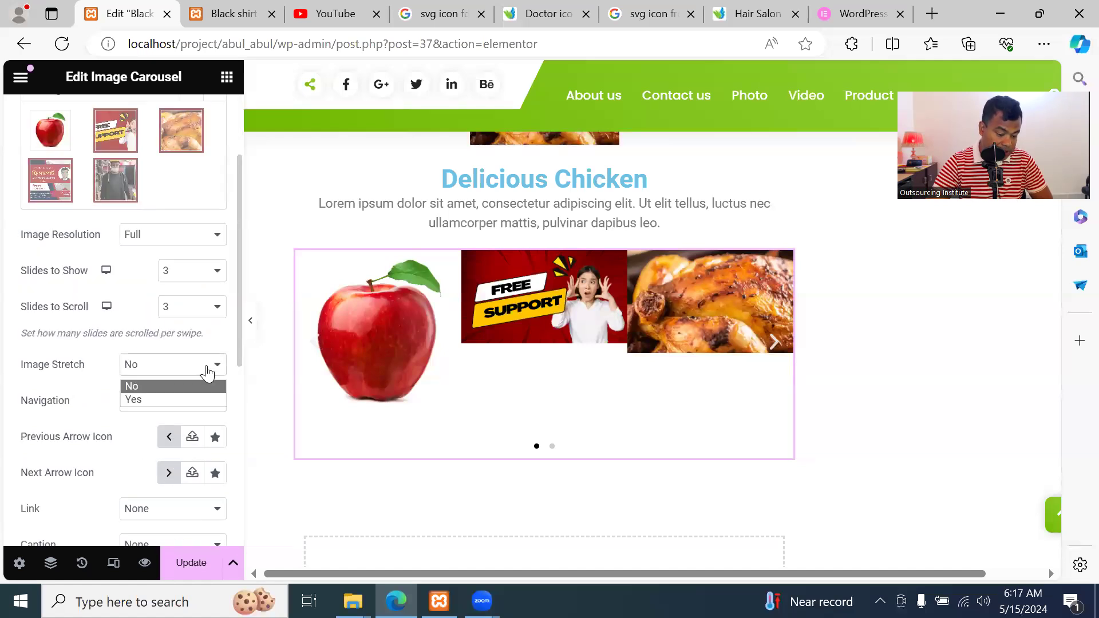
click(199, 398)
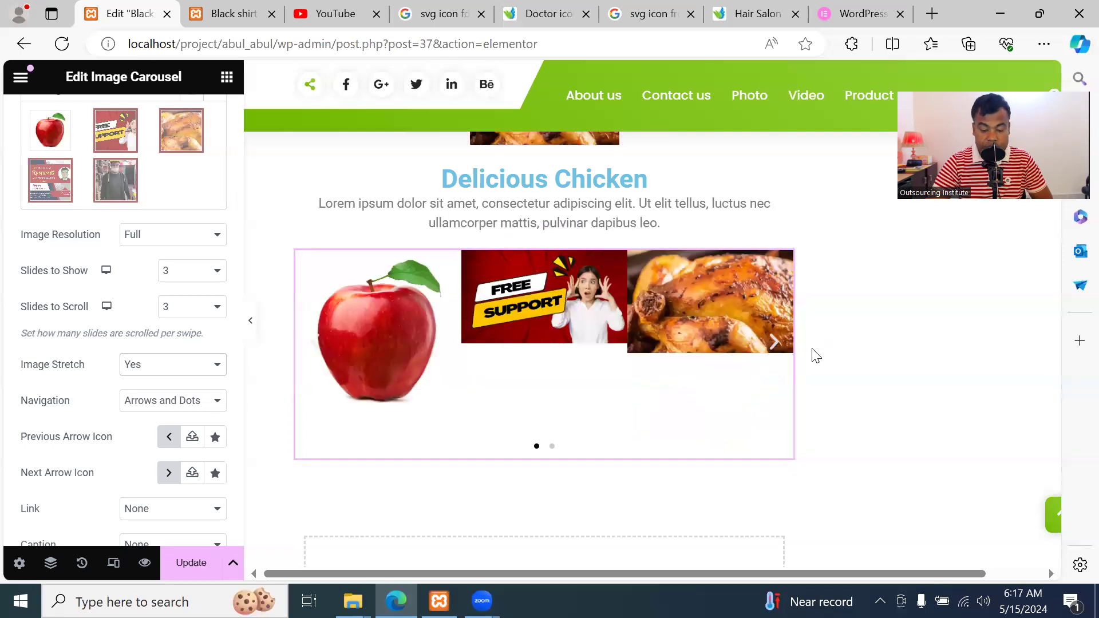
click(775, 345)
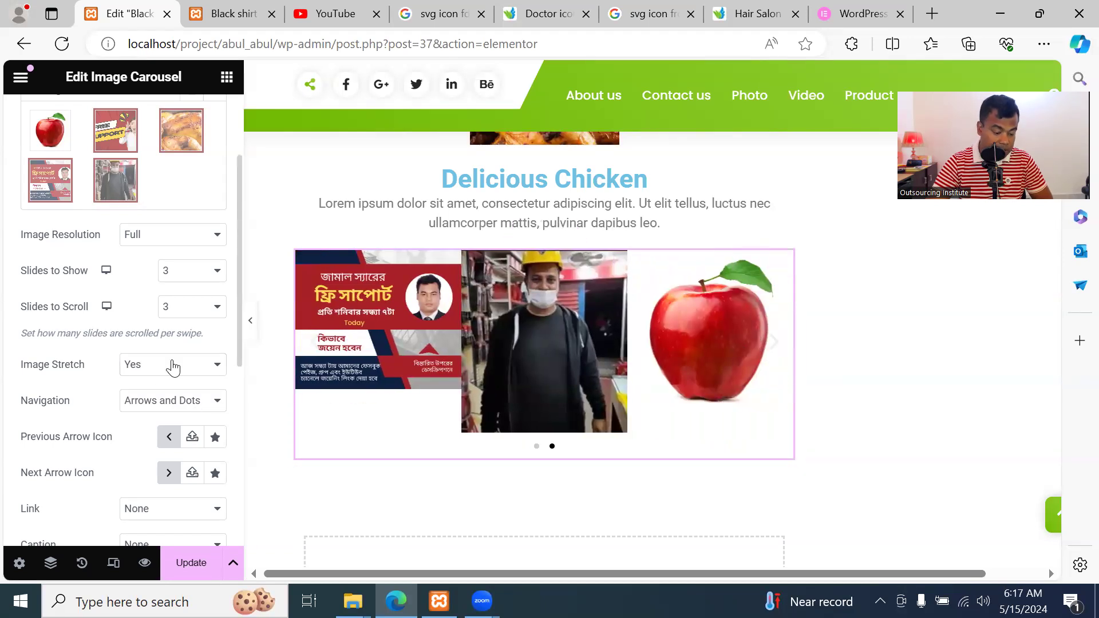
click(171, 365)
click(176, 385)
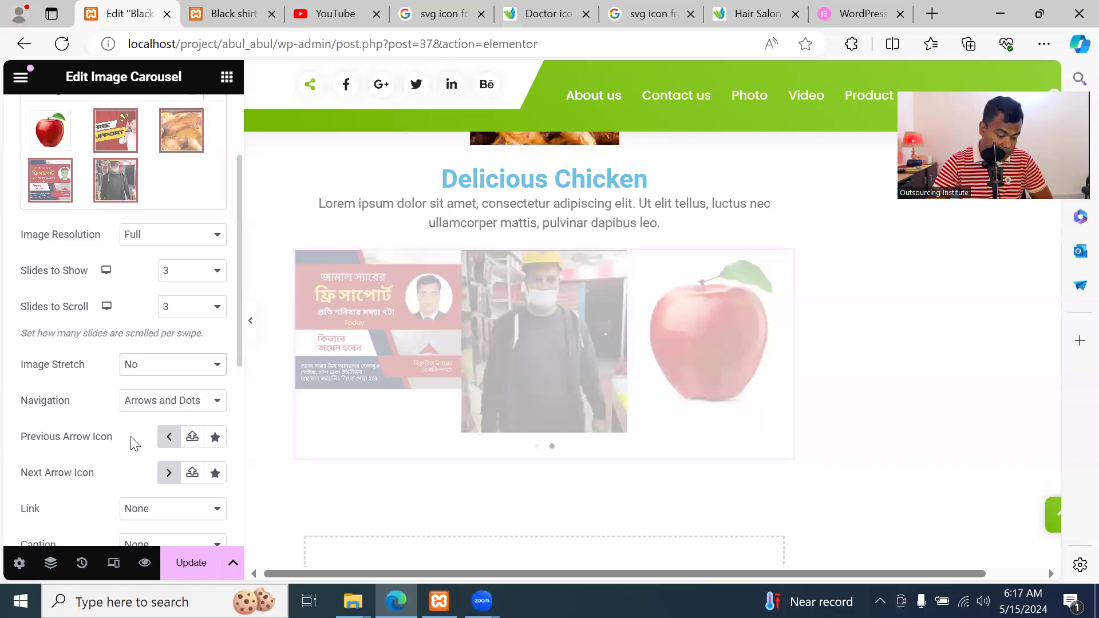
Review the image carousel's remaining content options and its style and advanced settings, and return to the widget list
scroll(127, 444, down, 5)
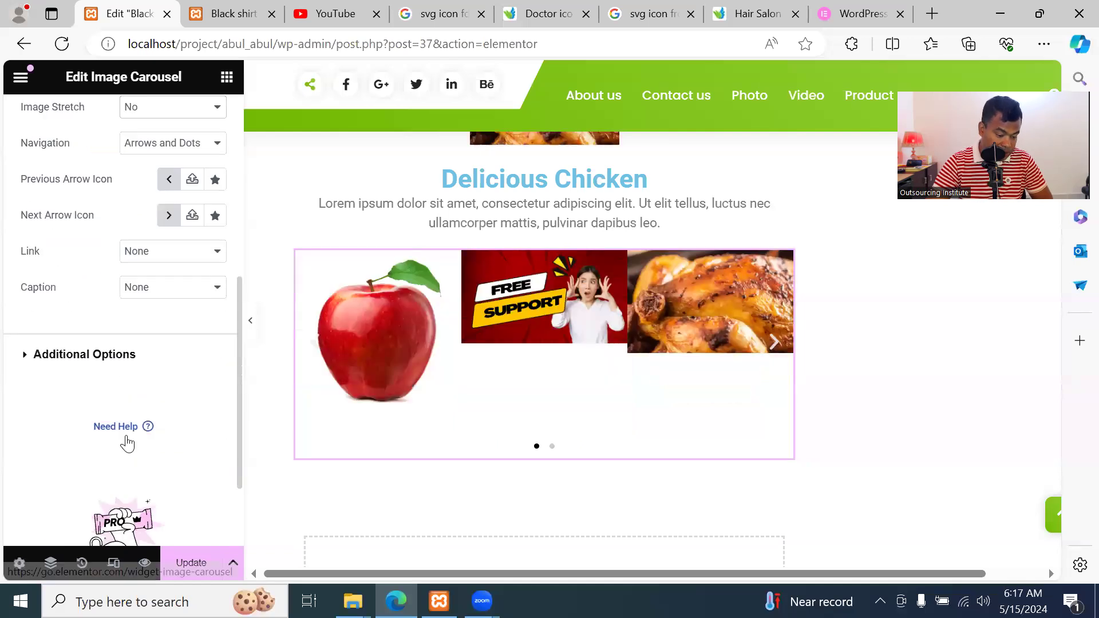
scroll(127, 441, up, 5)
click(116, 119)
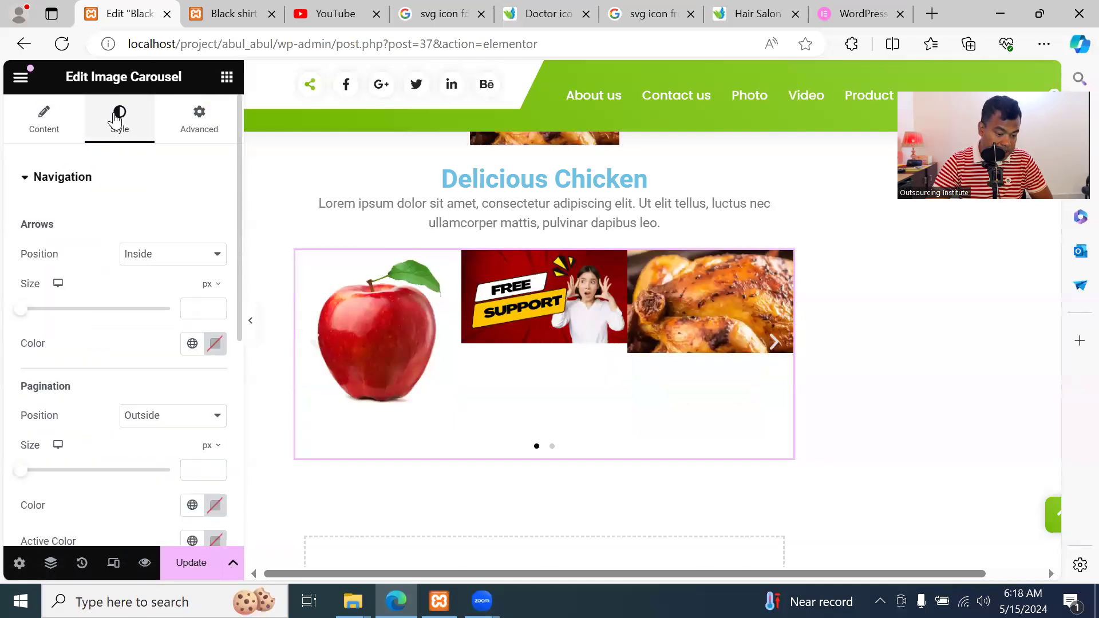
scroll(170, 379, down, 5)
scroll(140, 184, up, 5)
click(205, 131)
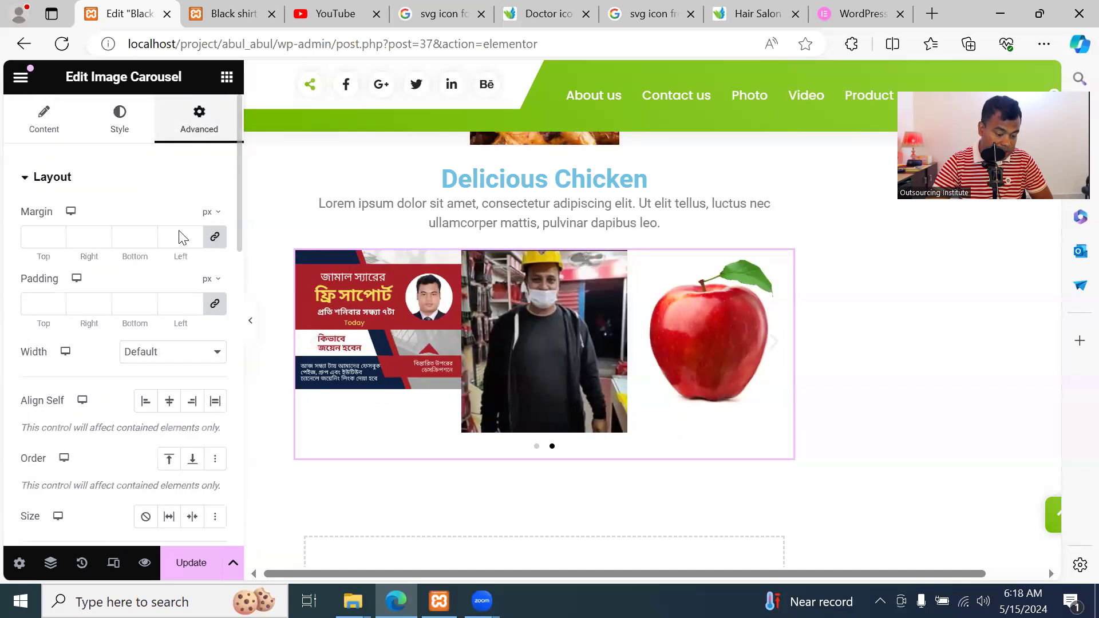
scroll(166, 324, down, 5)
scroll(166, 326, up, 5)
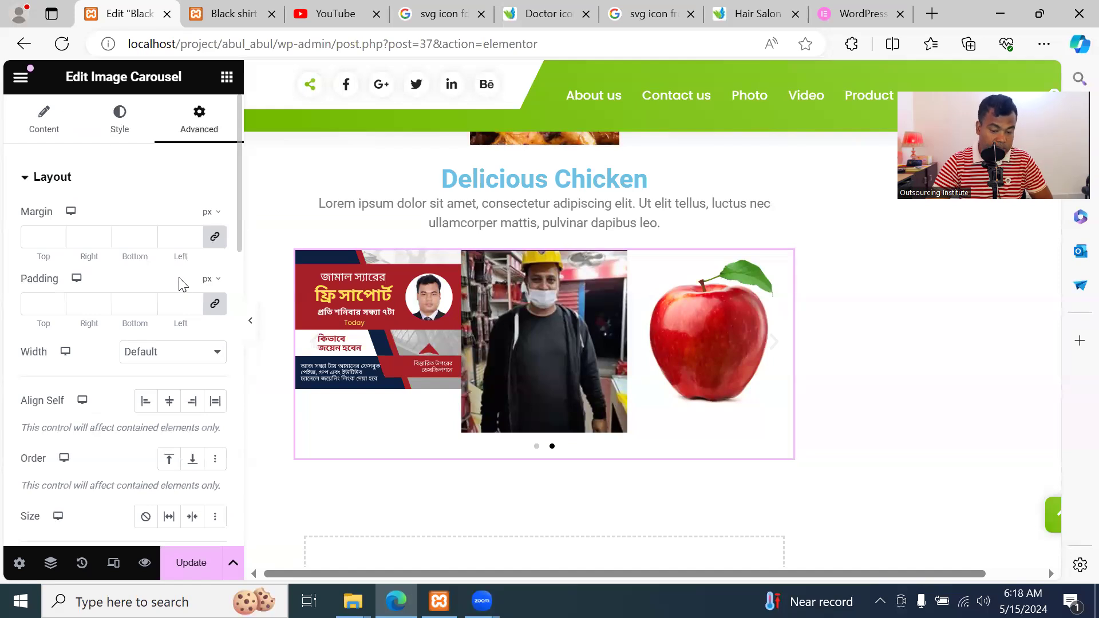
click(21, 77)
click(281, 176)
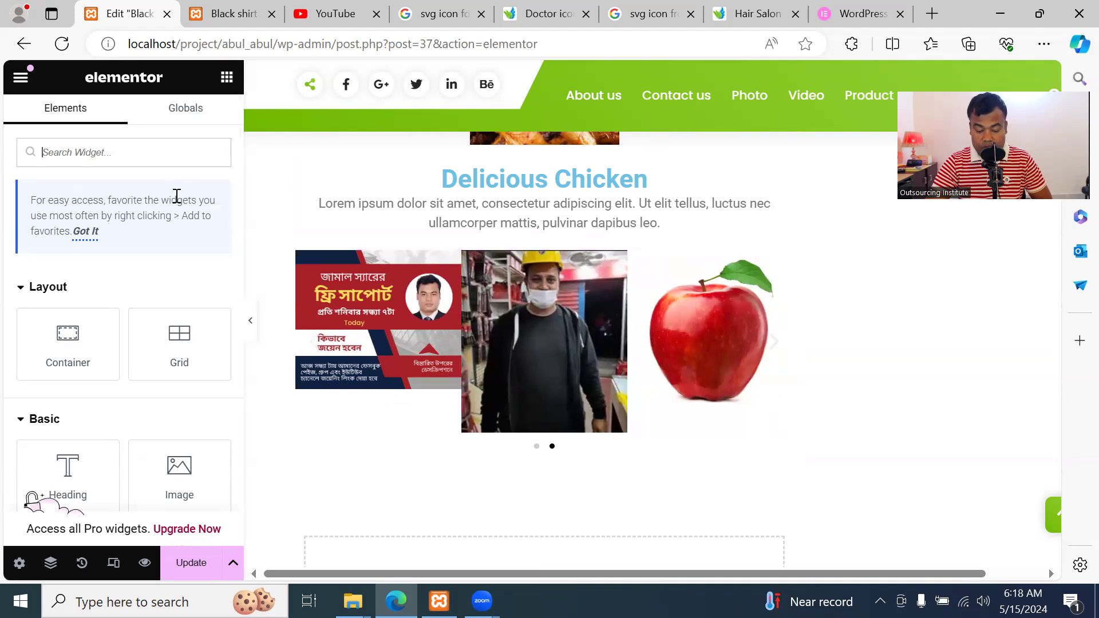
Save the page changes, reload the live Black shirt page and advance its image carousel to check the slides
click(191, 561)
click(231, 14)
click(100, 44)
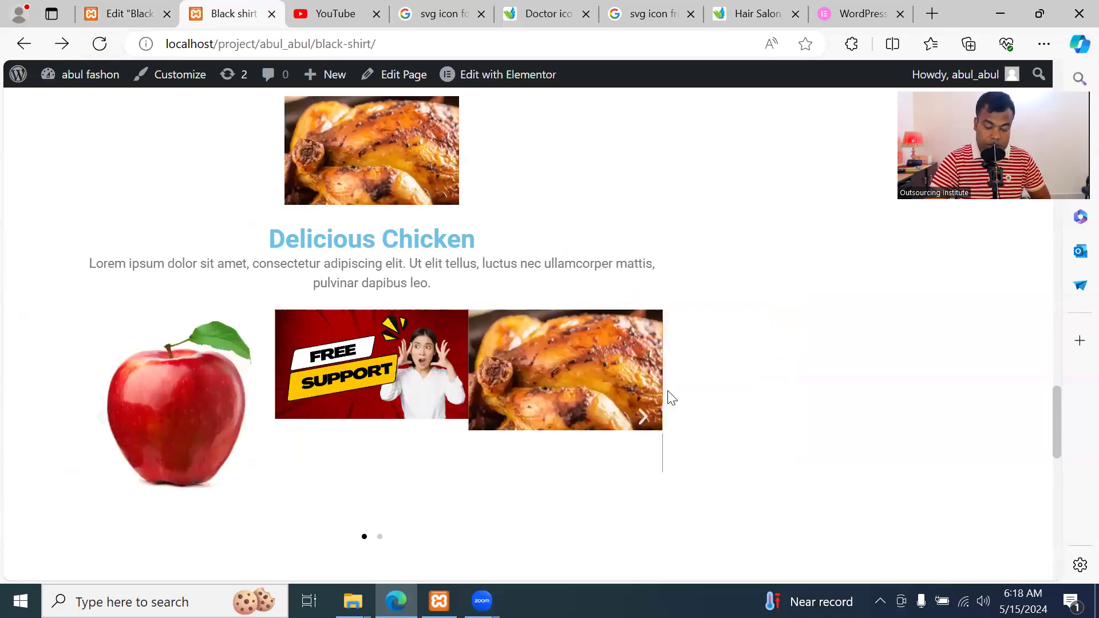
click(642, 423)
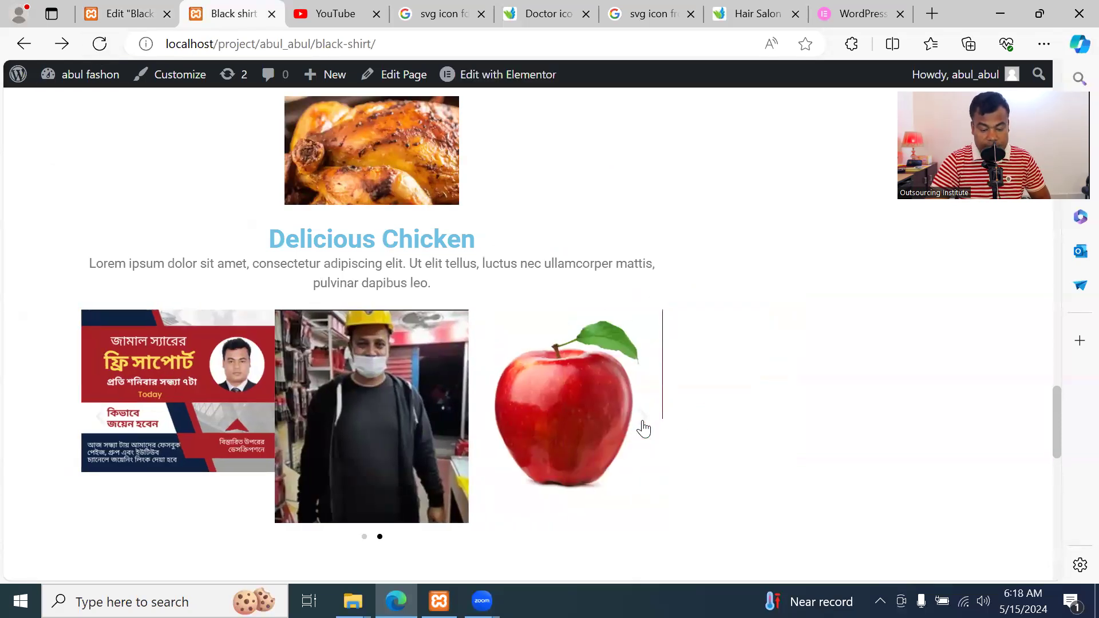
click(644, 424)
scroll(647, 418, down, 2)
scroll(647, 393, up, 1)
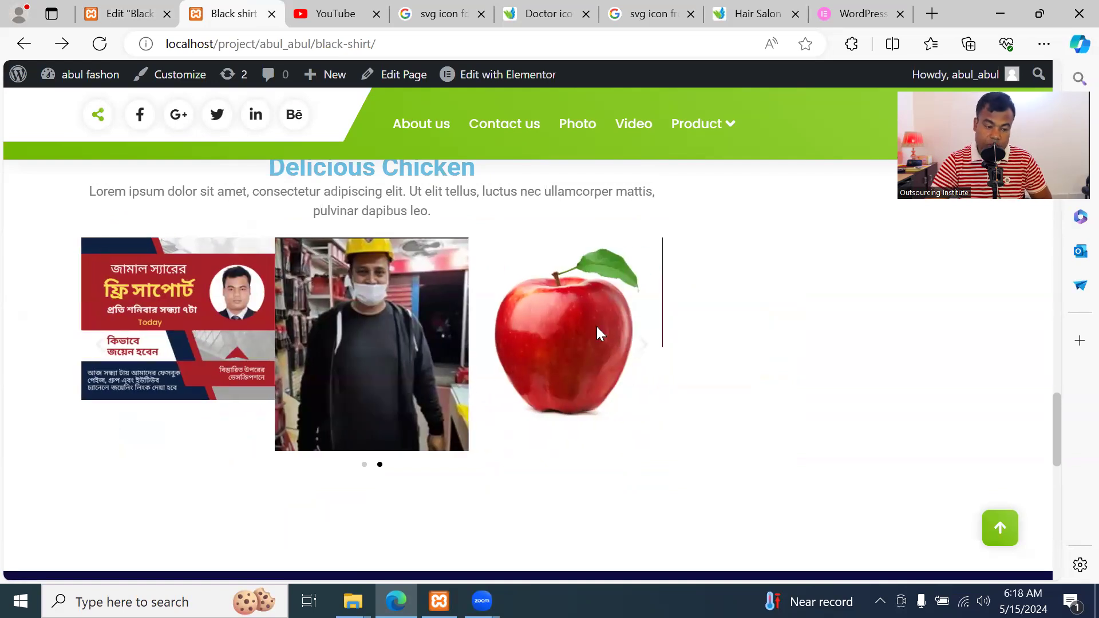
Return to the page editor and examine the available widgets, from the locked Pro ones to the General and WordPress groups
click(134, 15)
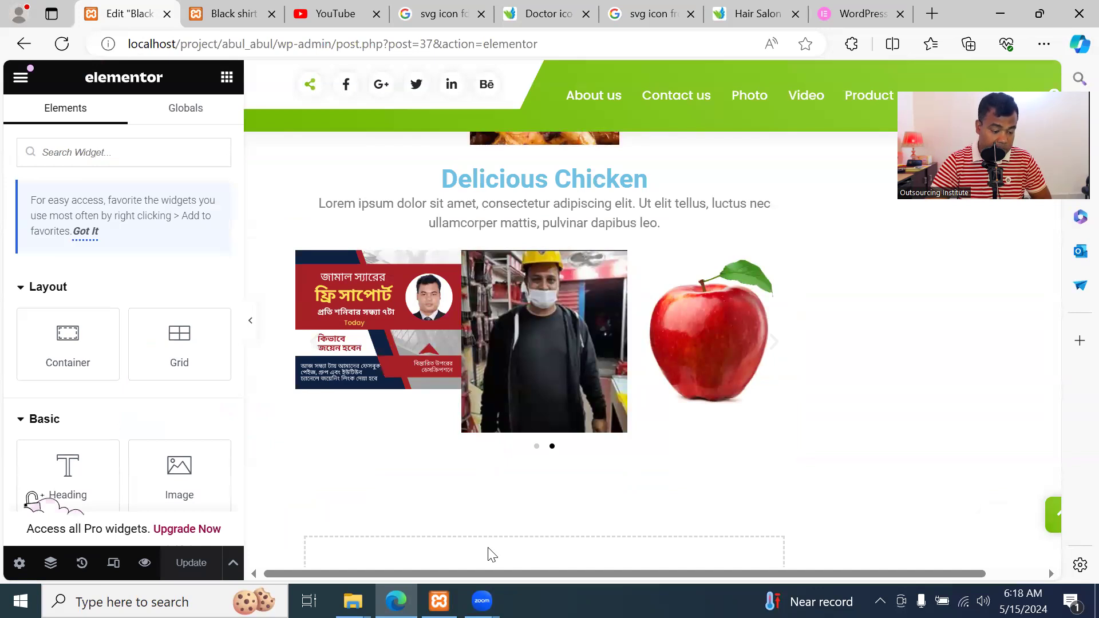
scroll(168, 302, down, 15)
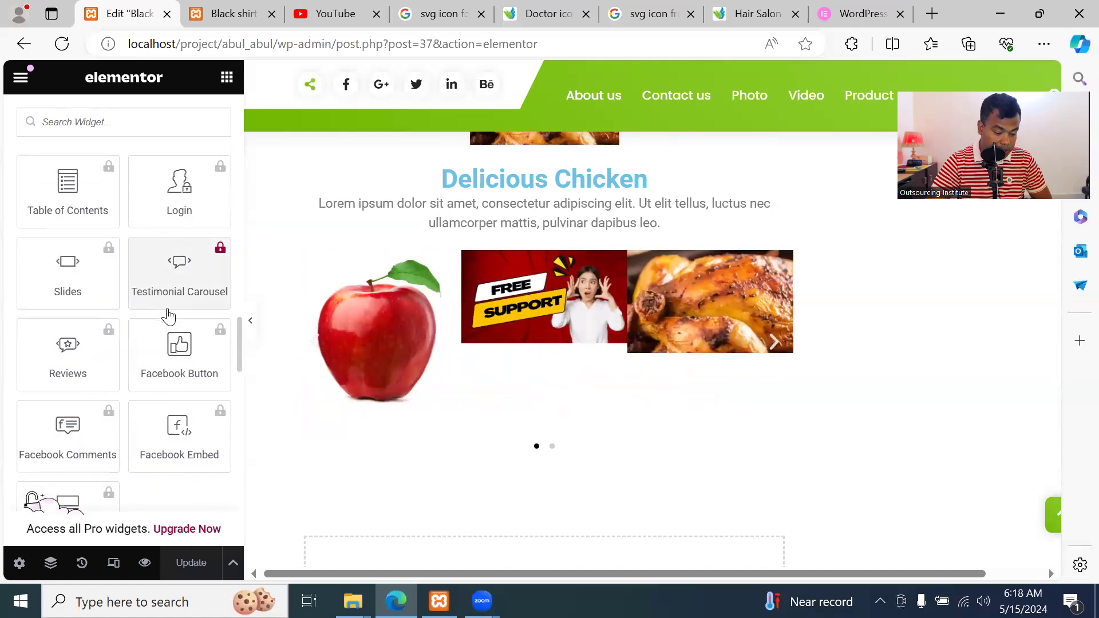
scroll(168, 315, down, 6)
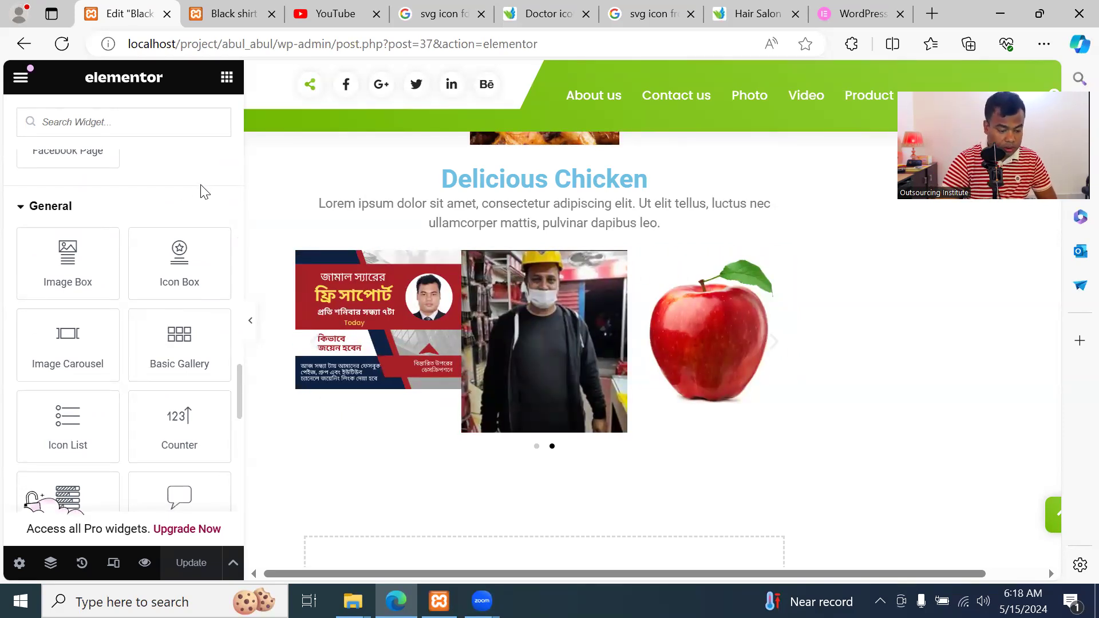
scroll(198, 351, down, 8)
scroll(94, 363, down, 7)
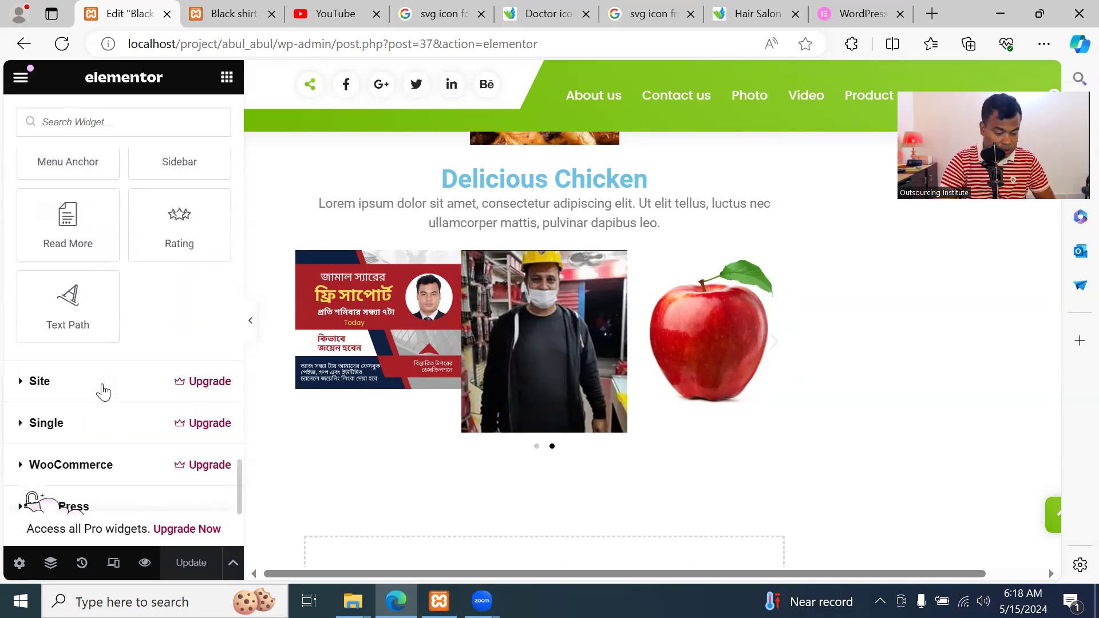
scroll(93, 364, up, 3)
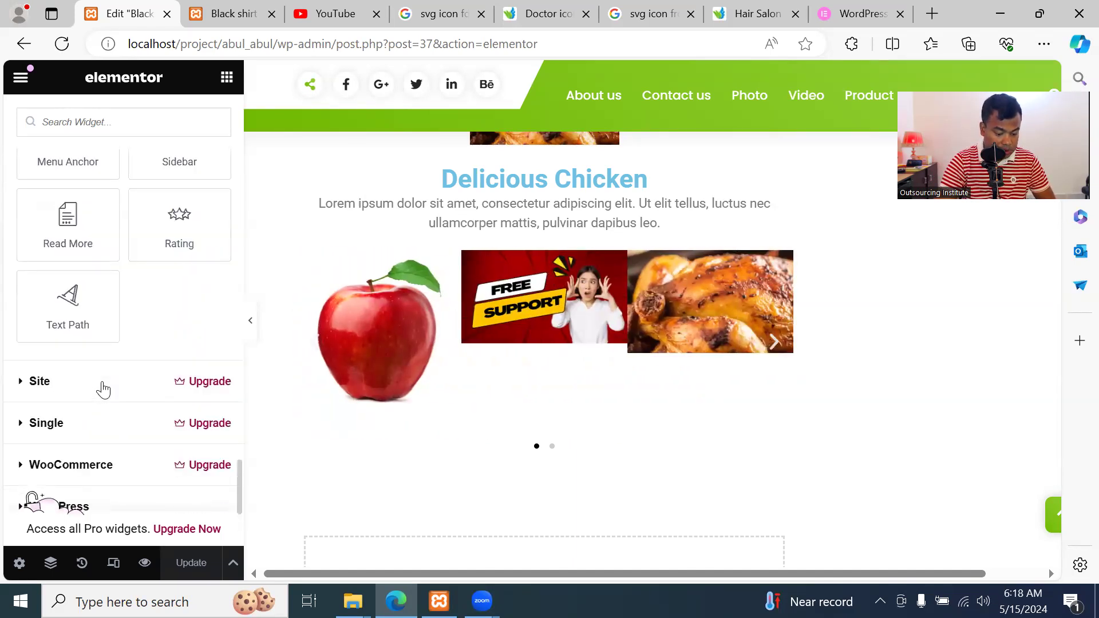
scroll(104, 388, up, 5)
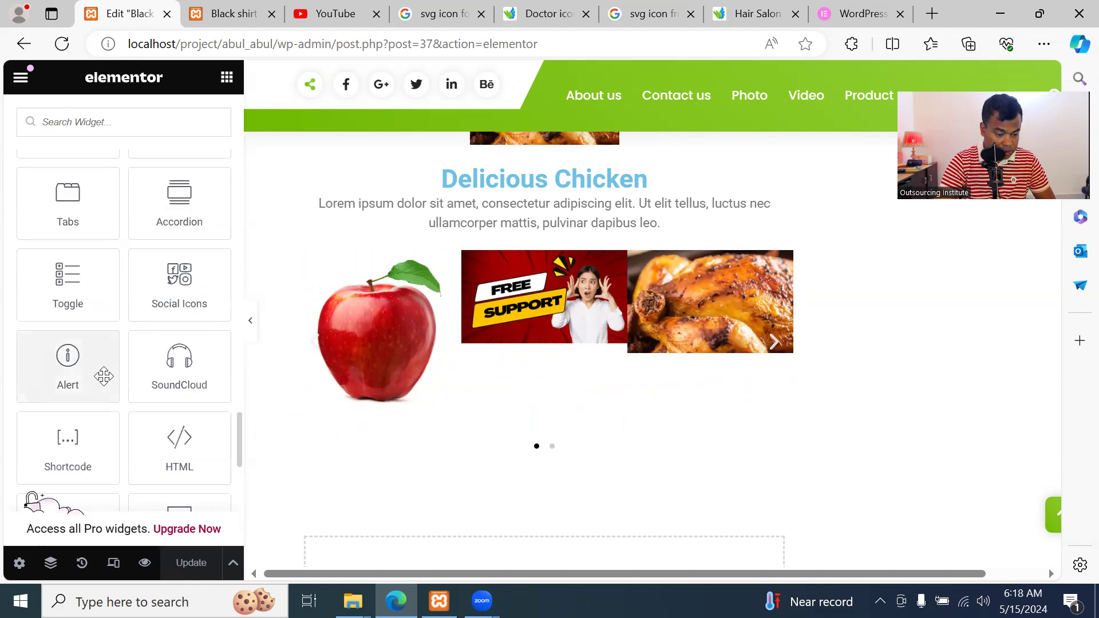
scroll(104, 376, down, 4)
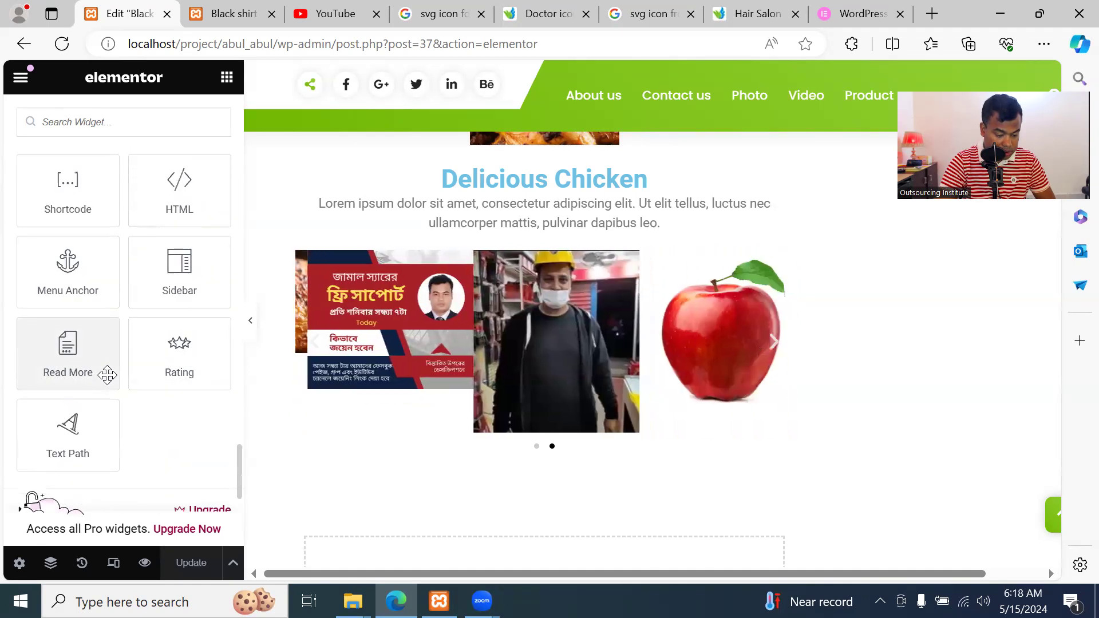
scroll(109, 379, down, 4)
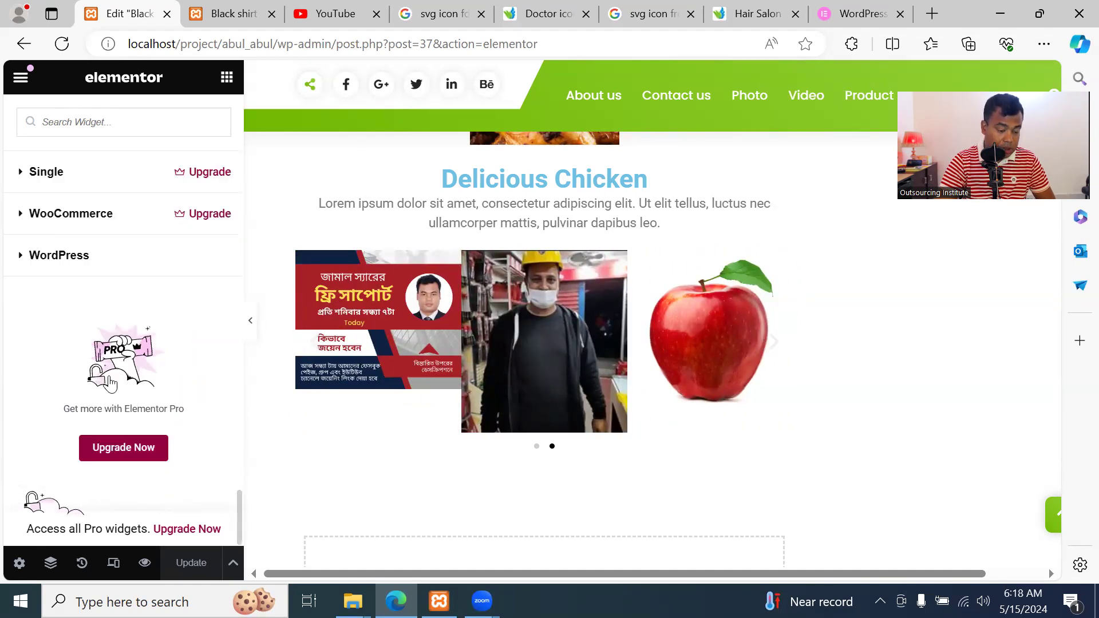
scroll(109, 382, up, 4)
scroll(109, 382, down, 4)
scroll(111, 385, up, 6)
scroll(110, 380, up, 6)
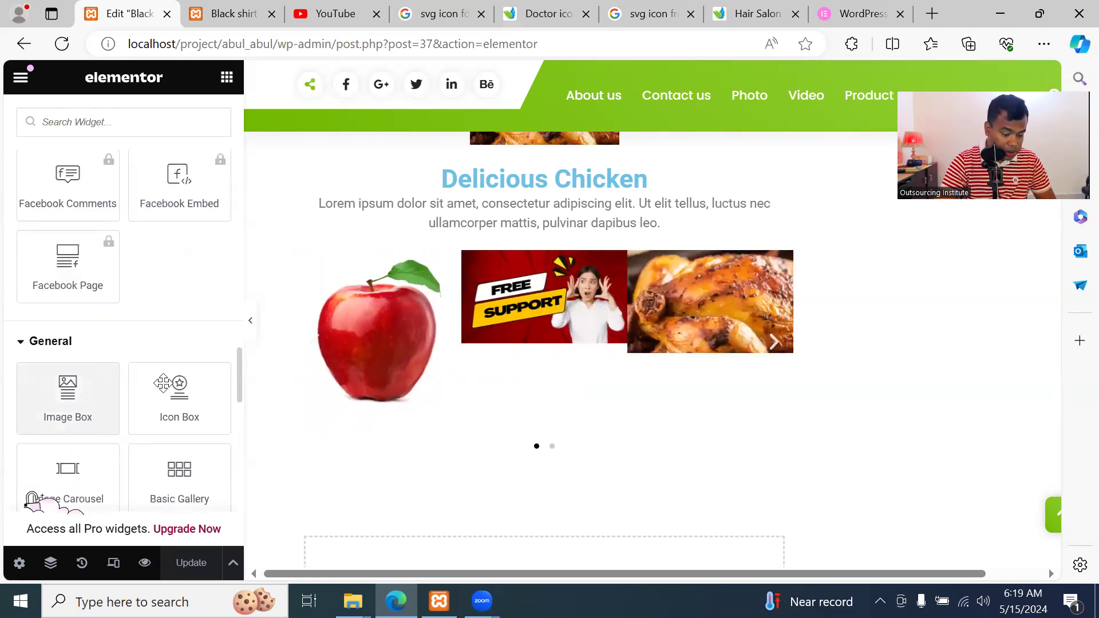
scroll(178, 380, down, 2)
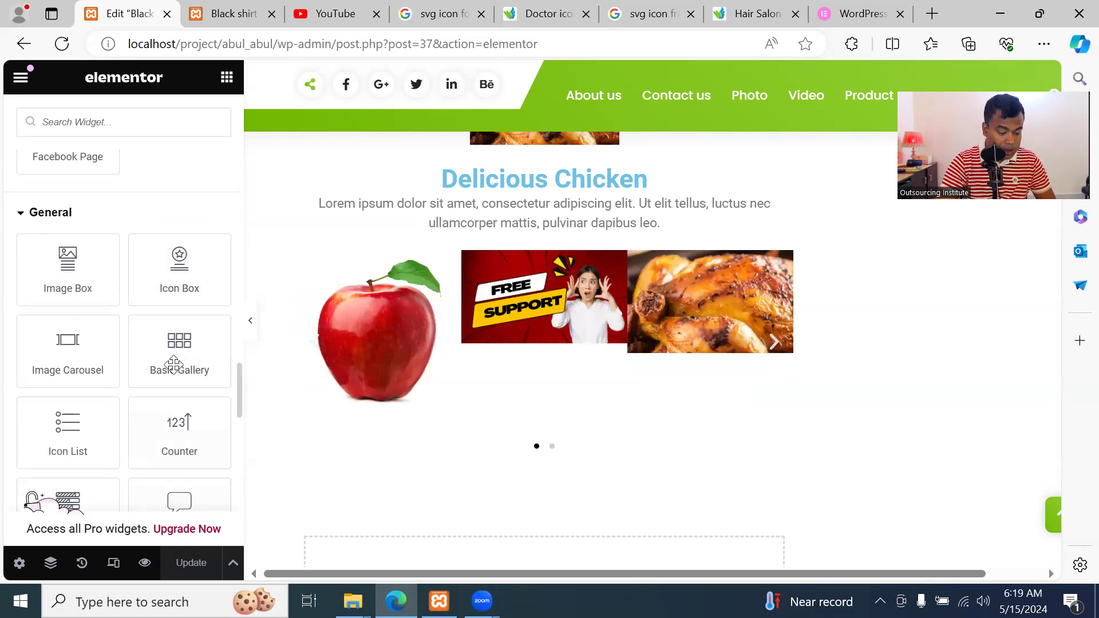
click(177, 345)
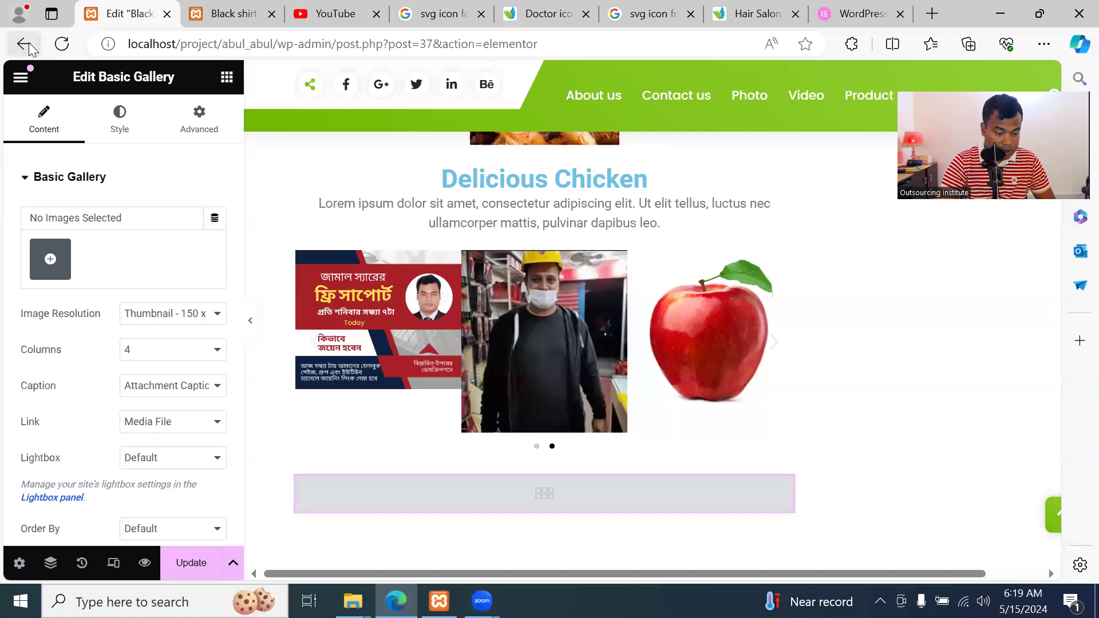
click(227, 76)
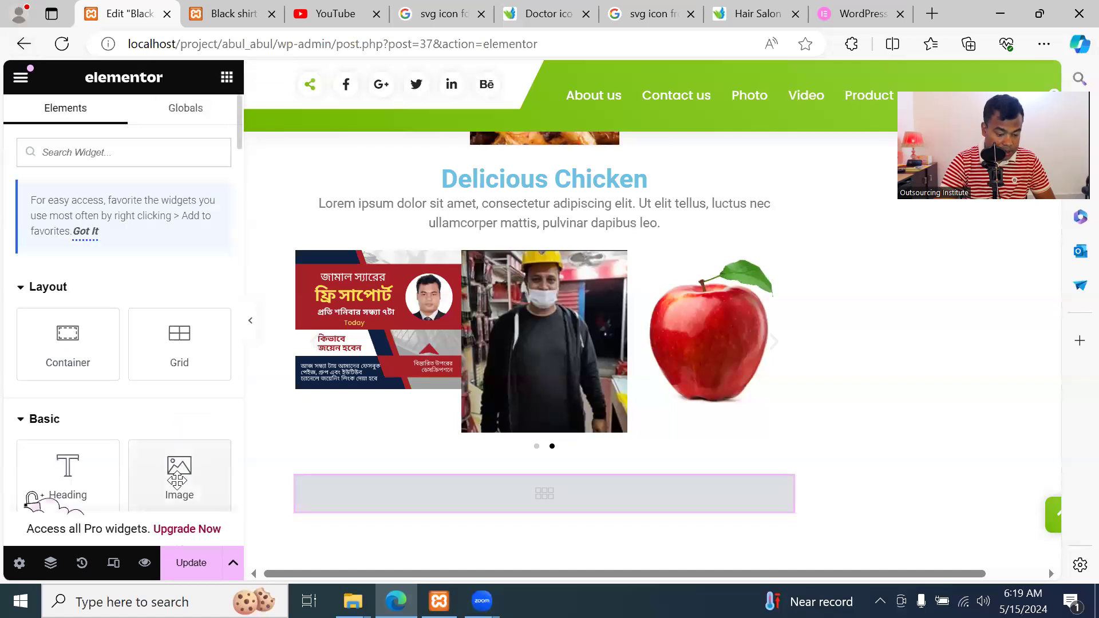
scroll(179, 441, down, 20)
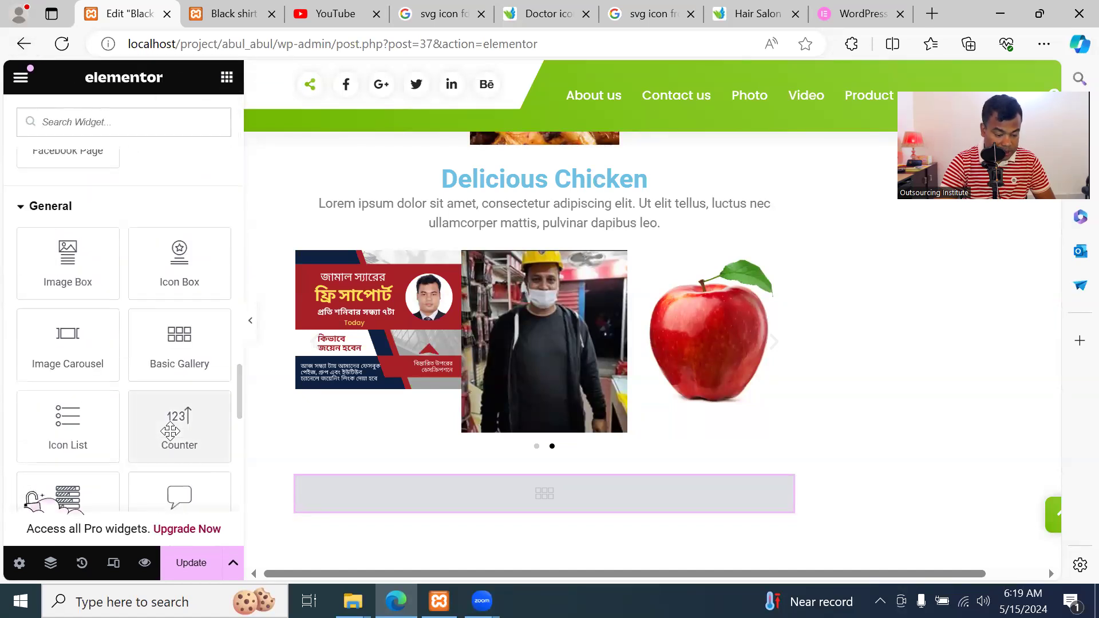
drag(170, 338, 533, 502)
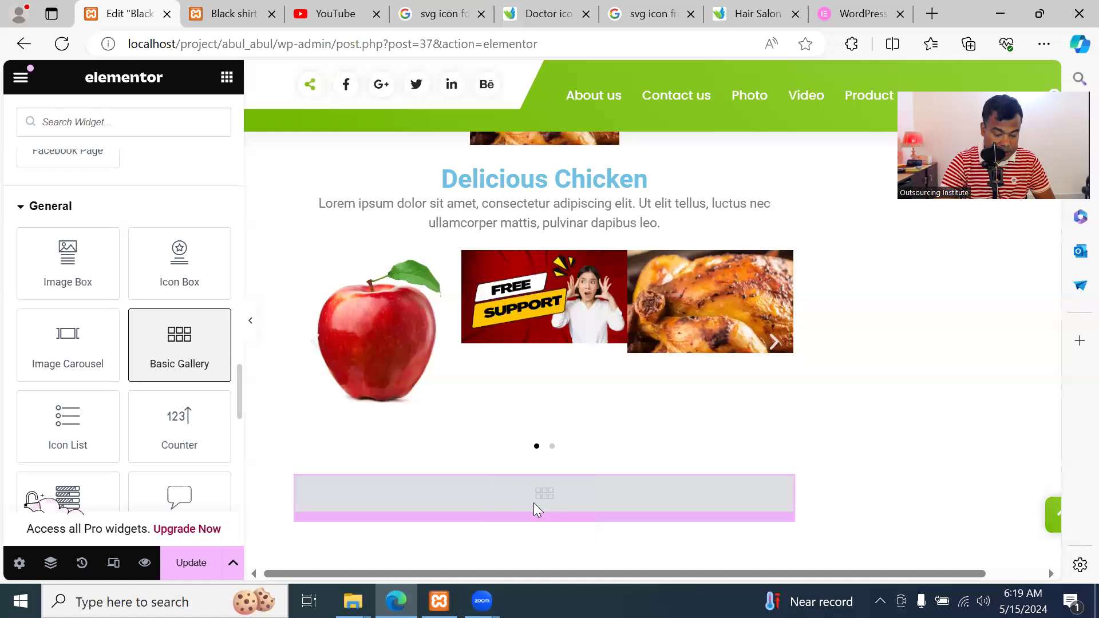
click(566, 457)
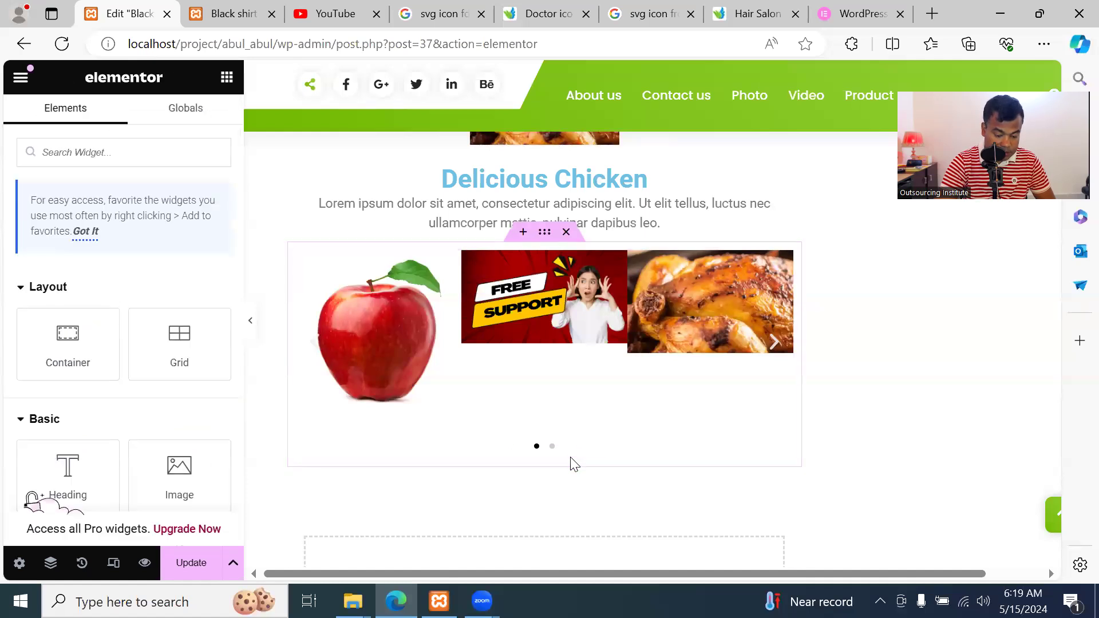
Add a Basic Gallery widget below the image carousel
scroll(569, 460, down, 5)
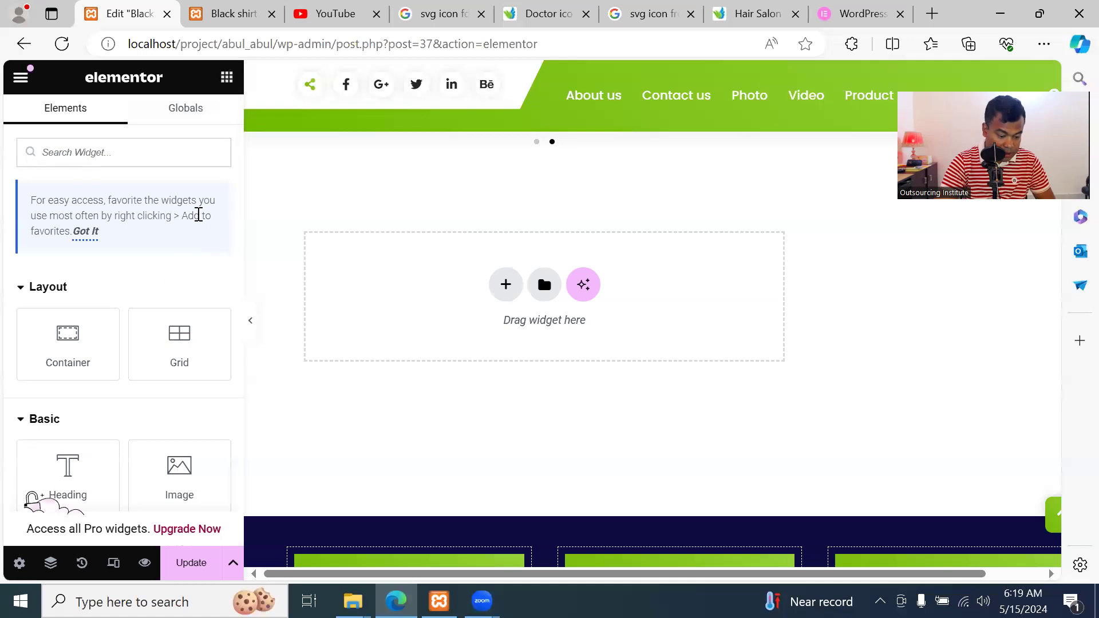
scroll(189, 375, down, 15)
scroll(186, 376, down, 15)
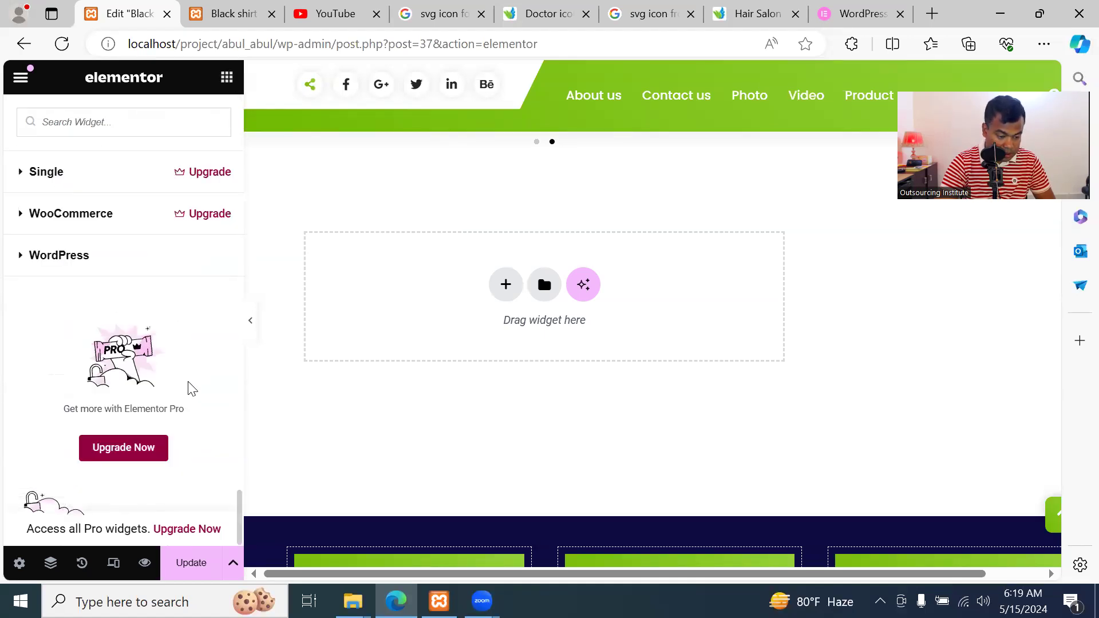
scroll(192, 390, up, 8)
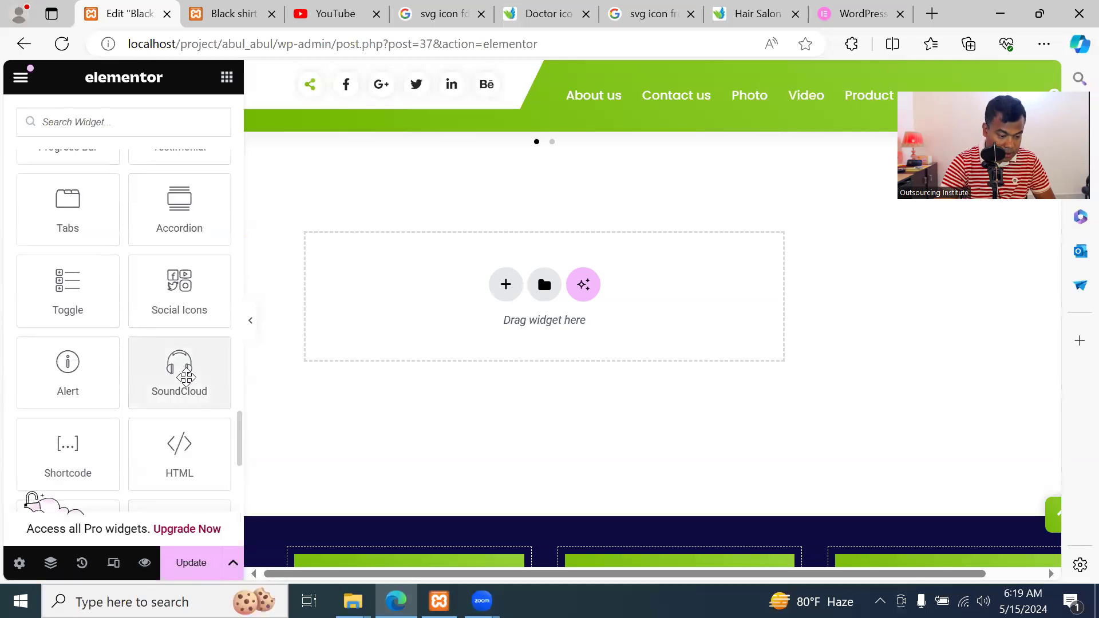
scroll(186, 377, up, 4)
drag(179, 218, 559, 311)
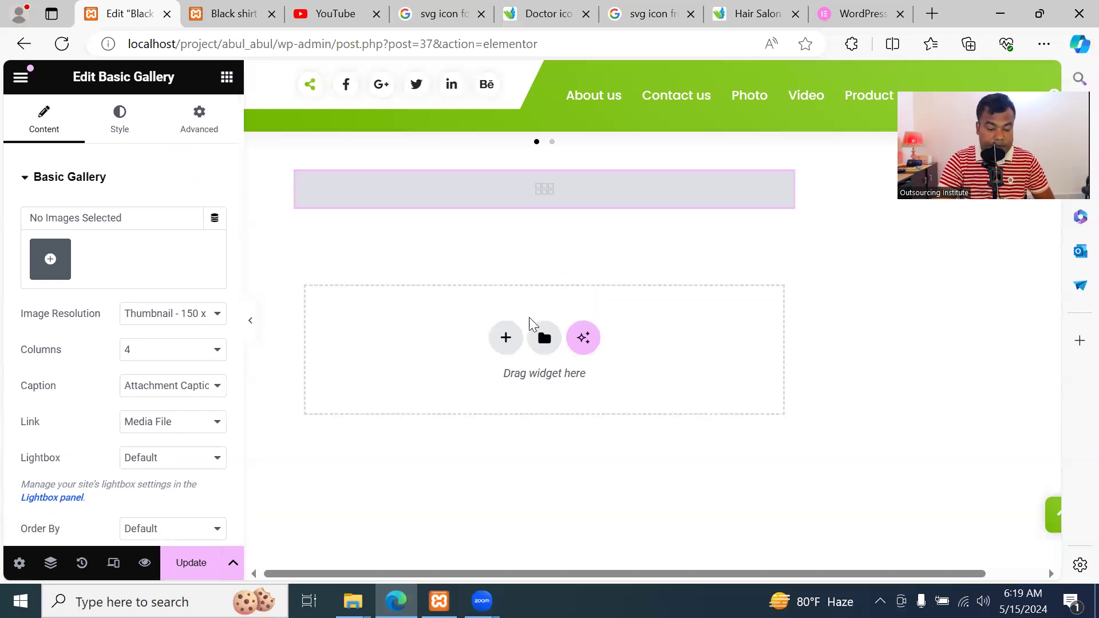
Start adding images to the Basic Gallery by uploading new files from the computer
click(50, 259)
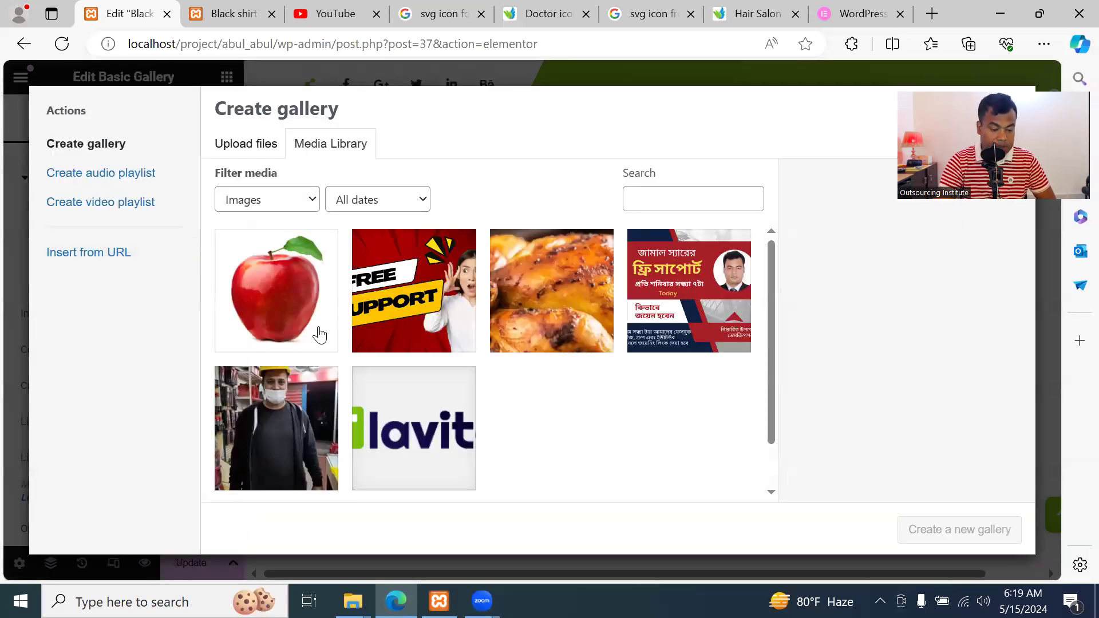
click(253, 151)
click(618, 345)
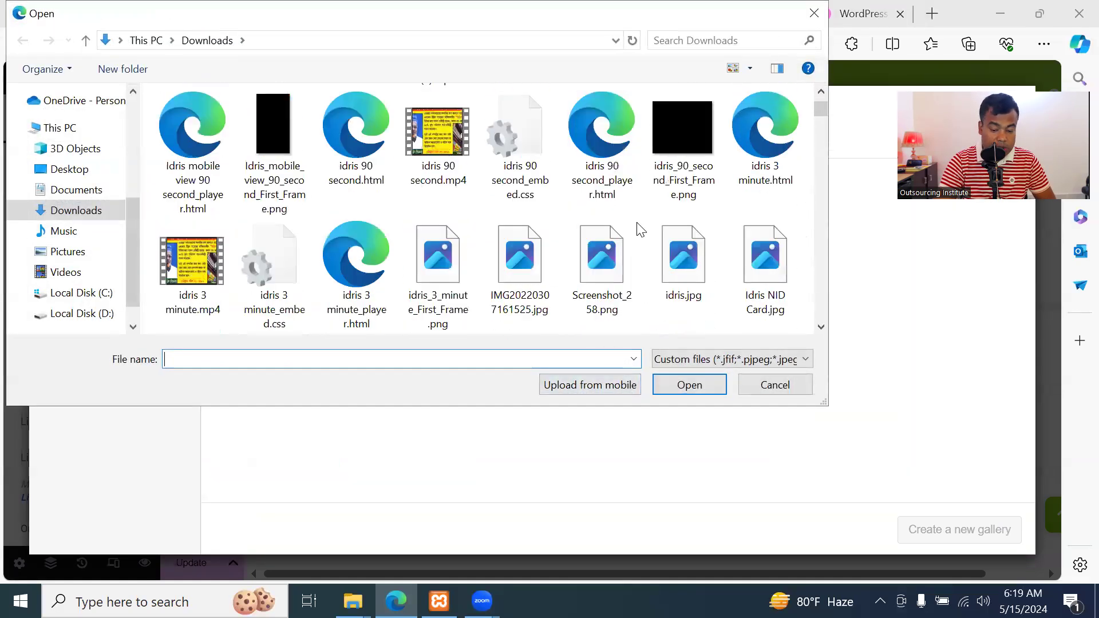
Select Chicken.png, Fazita.png and bn.jpg in the Downloads folder as images for the gallery
scroll(640, 229, down, 5)
scroll(636, 258, down, 10)
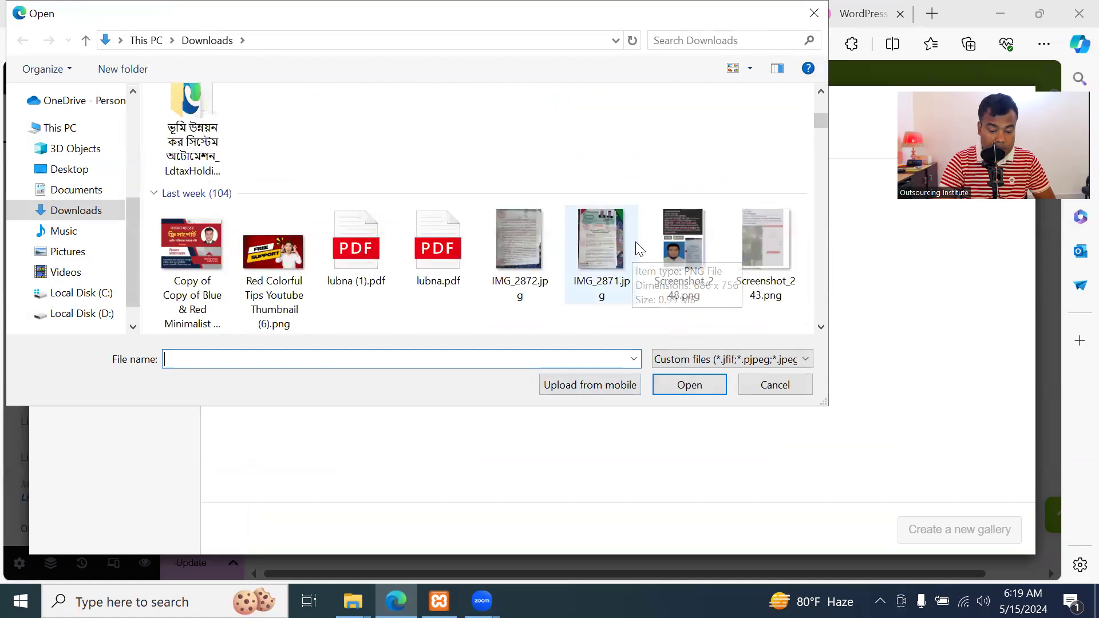
scroll(638, 246, down, 4)
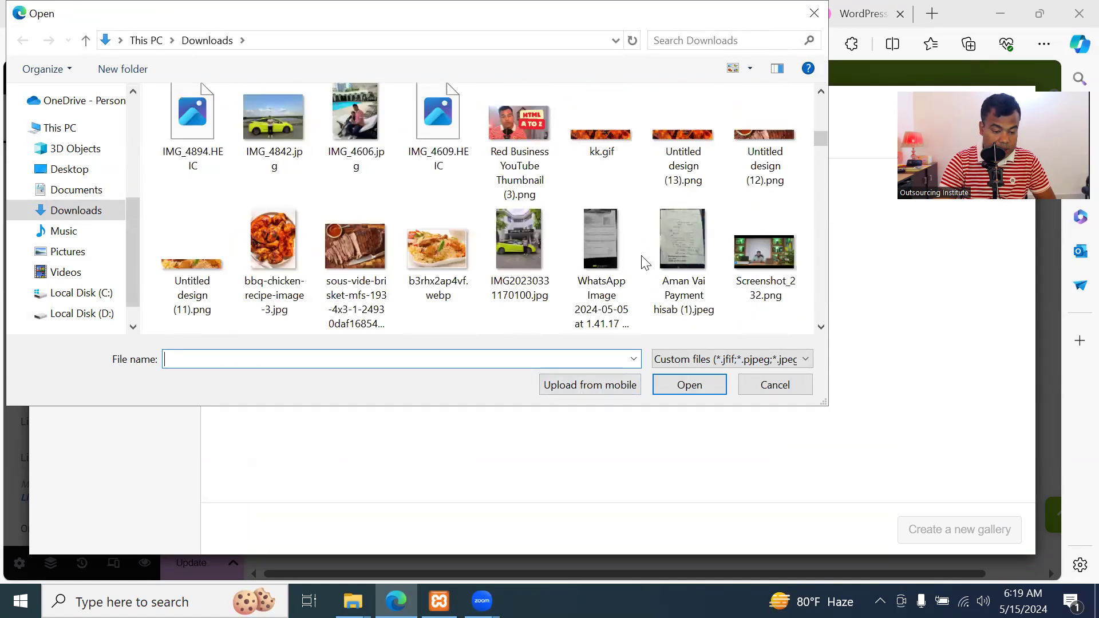
scroll(641, 255, up, 5)
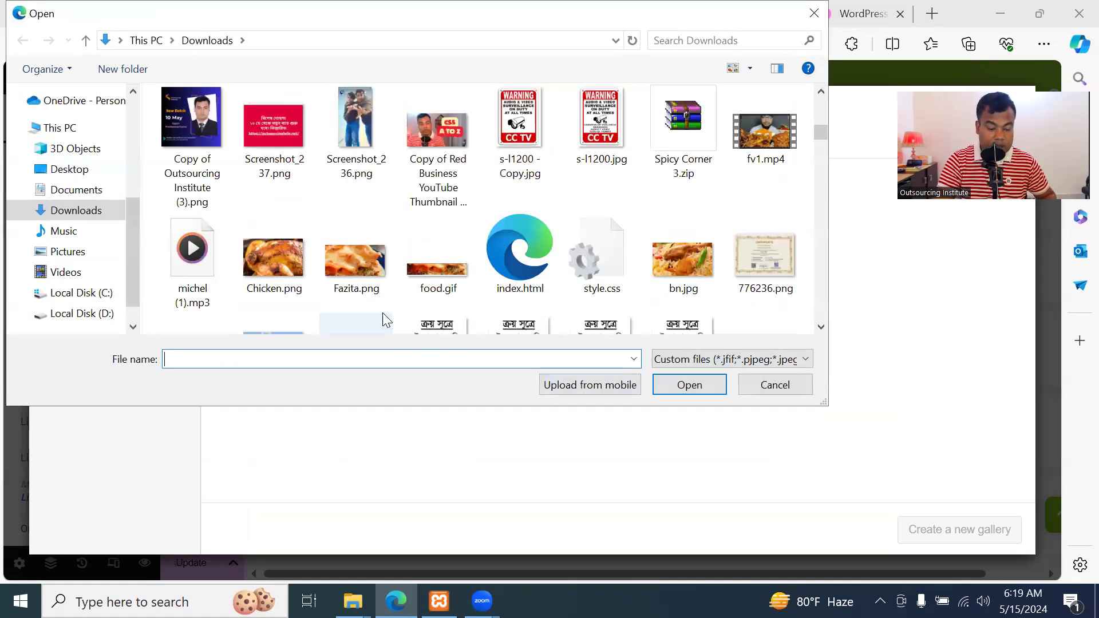
click(299, 259)
ctrl+click(375, 264)
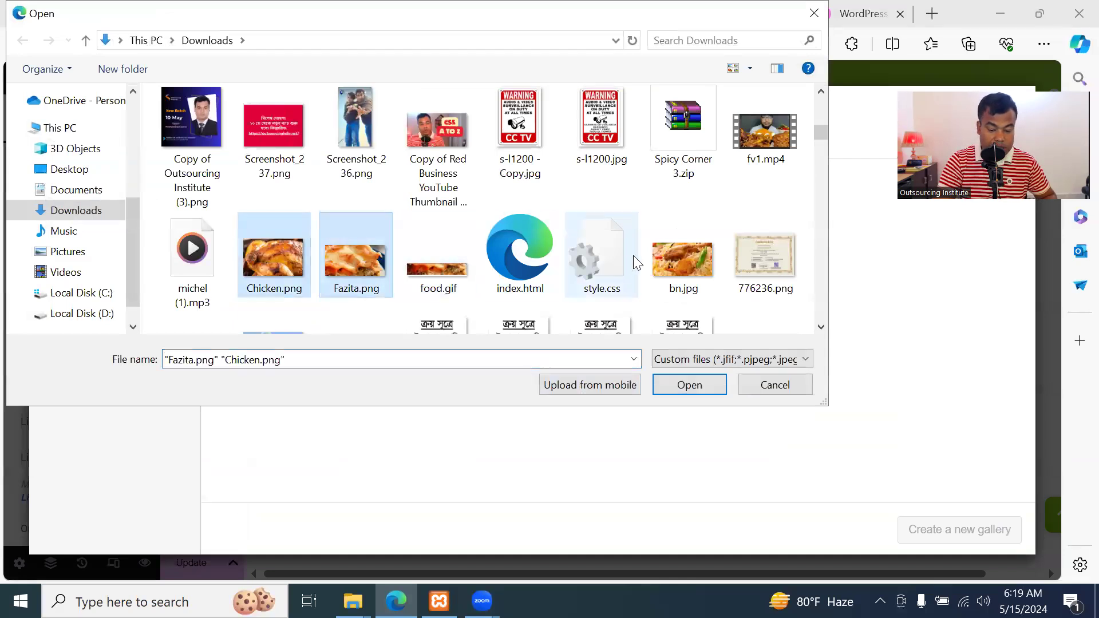
ctrl+click(680, 261)
Add the second yellow-green car photo and b3rhx2ap4vf.webp to the file selection
scroll(620, 285, down, 2)
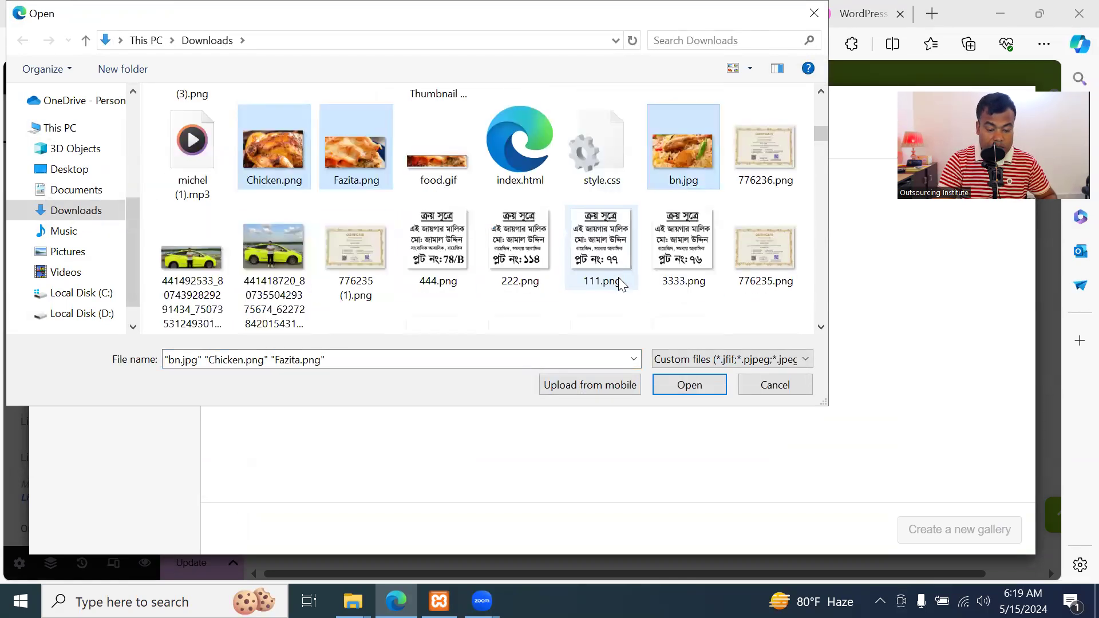
ctrl+click(274, 252)
scroll(522, 265, down, 4)
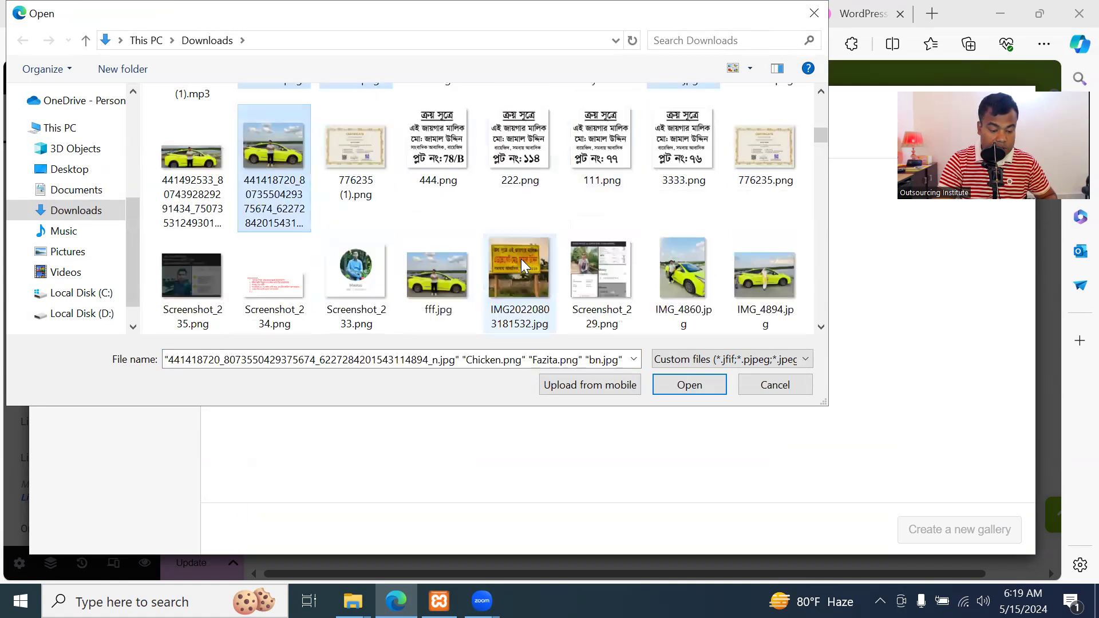
scroll(681, 240, down, 2)
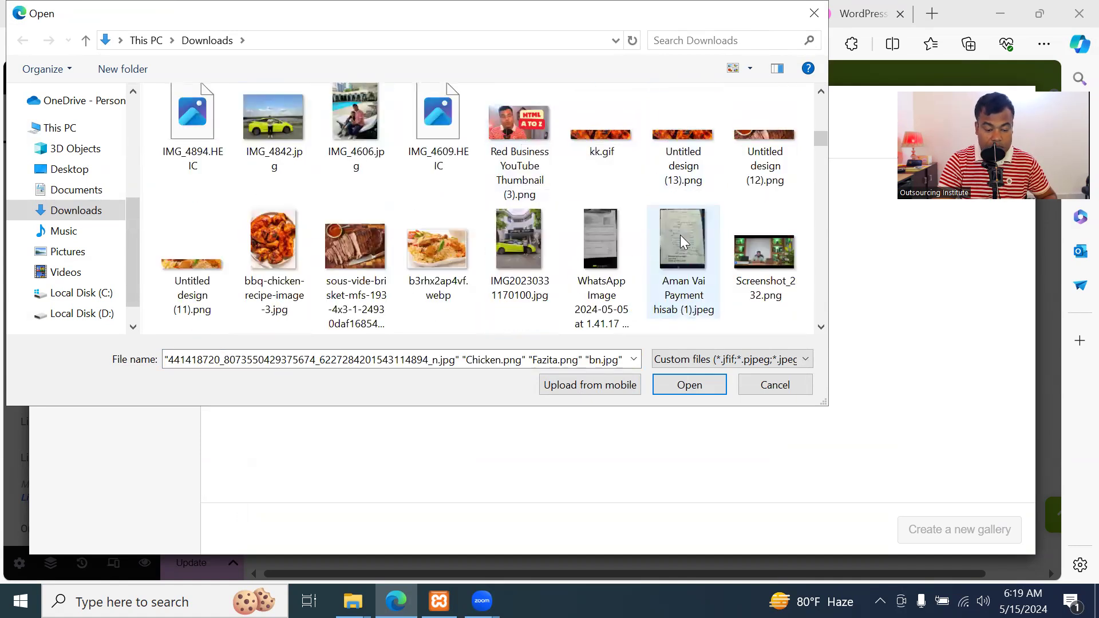
ctrl+click(437, 255)
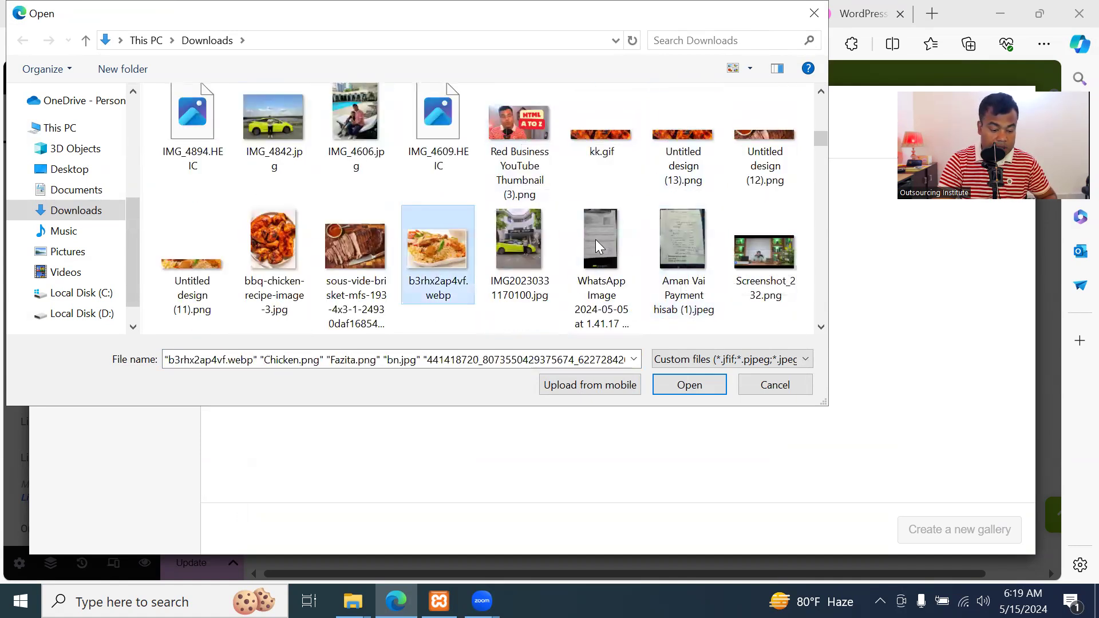
Add the 61Rs+QqcWuL._SL1500_.jpg warning sign and paid_course_First_Frame.png to the file selection
scroll(600, 247, down, 2)
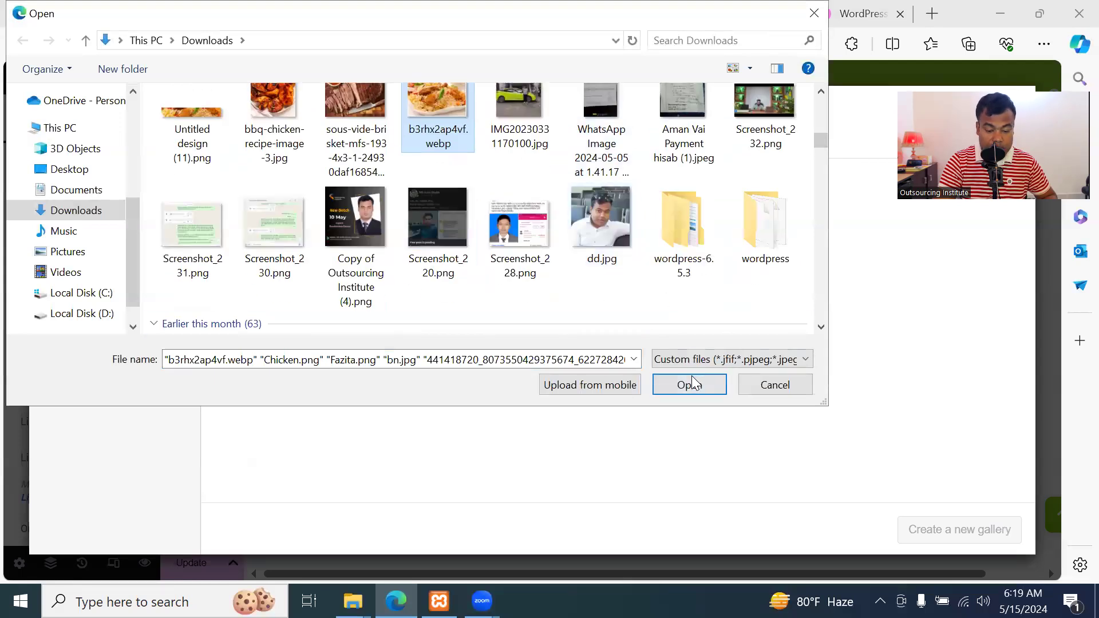
scroll(672, 232, down, 3)
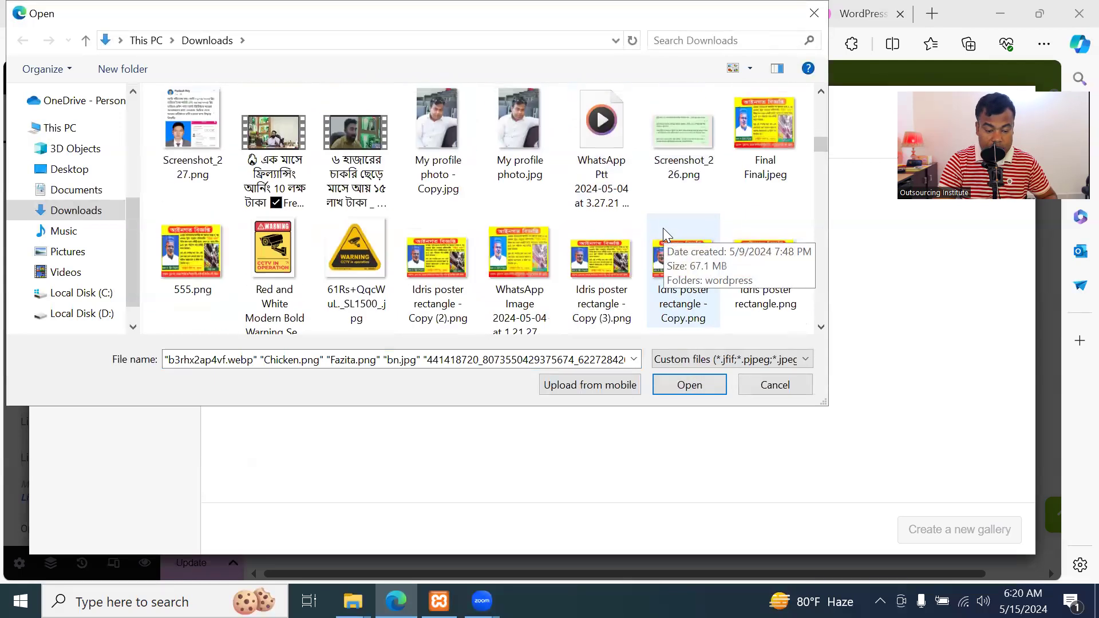
scroll(666, 235, down, 1)
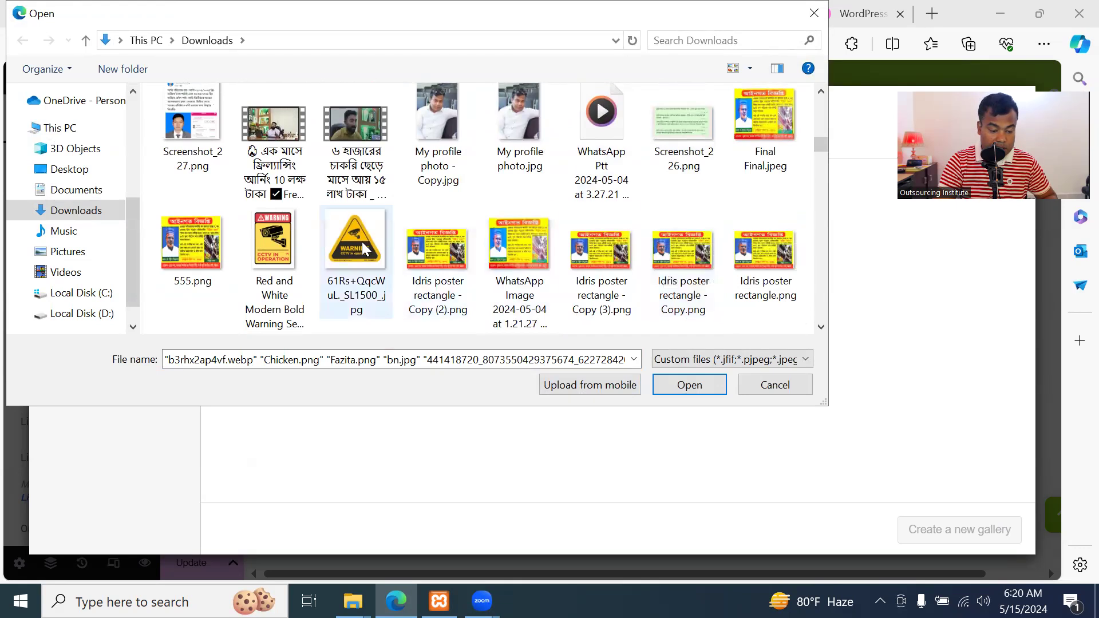
ctrl+click(360, 246)
scroll(547, 248, down, 4)
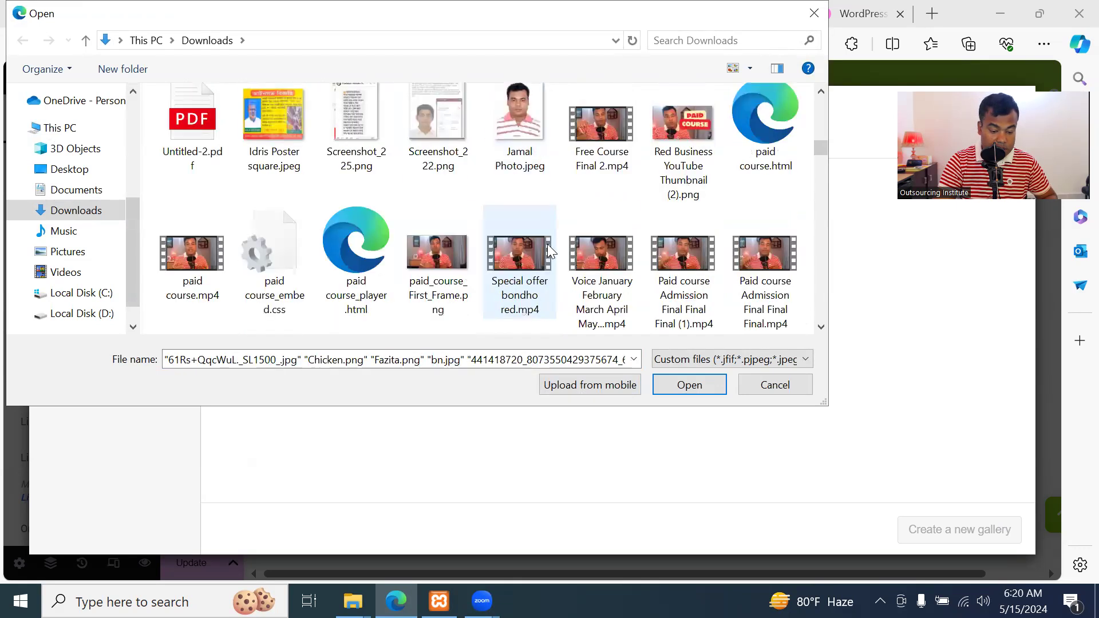
ctrl+click(437, 252)
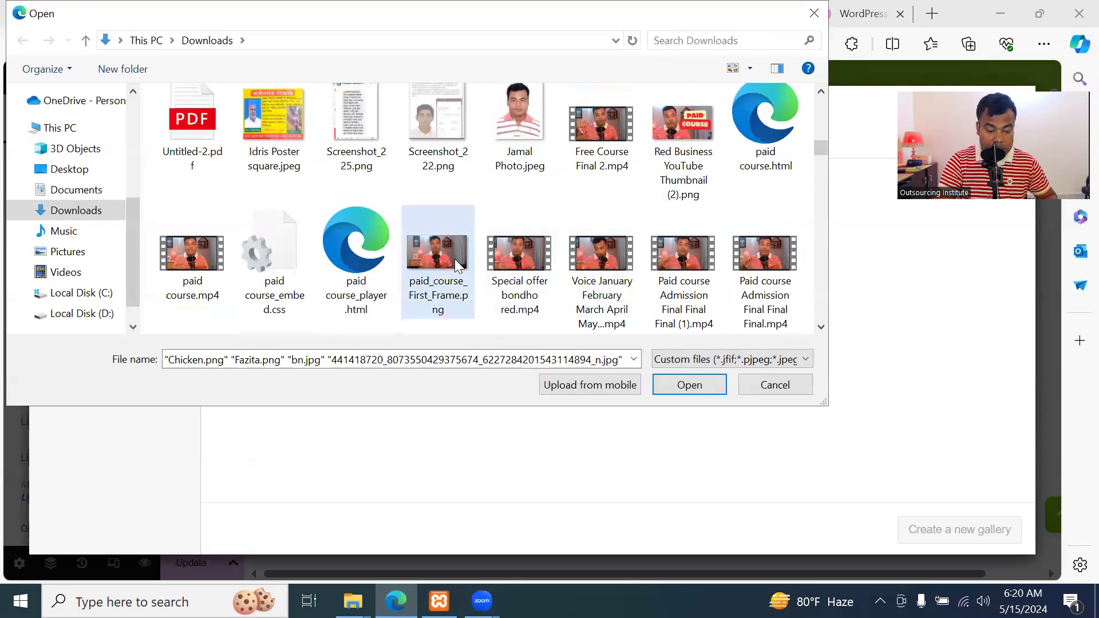
Upload the selected files, create a new gallery from them and insert it into the Basic Gallery widget
click(693, 385)
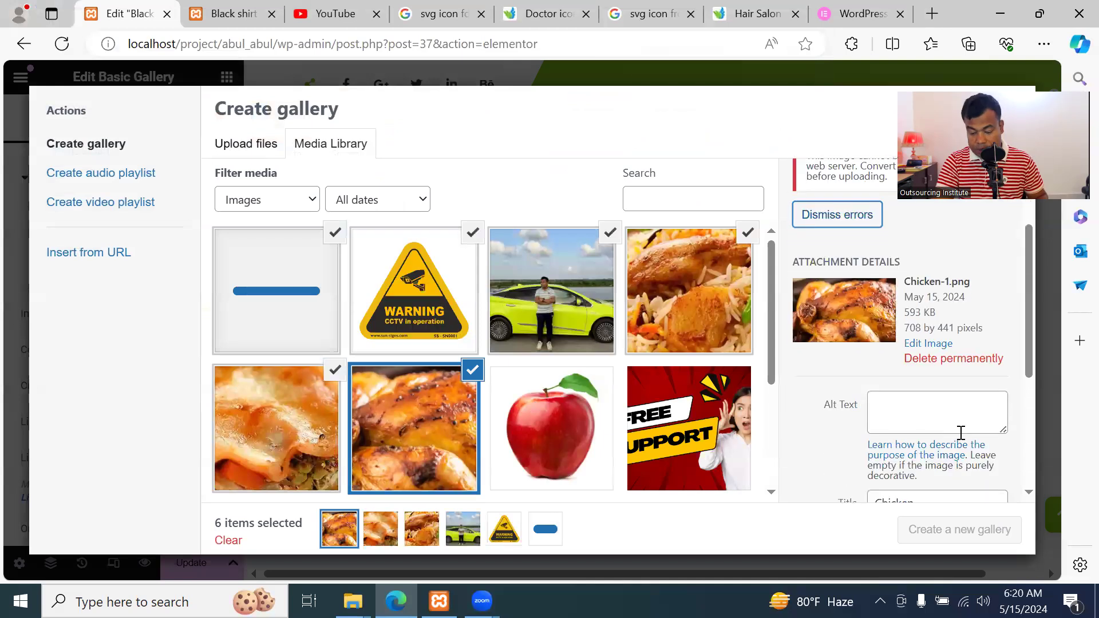
click(965, 535)
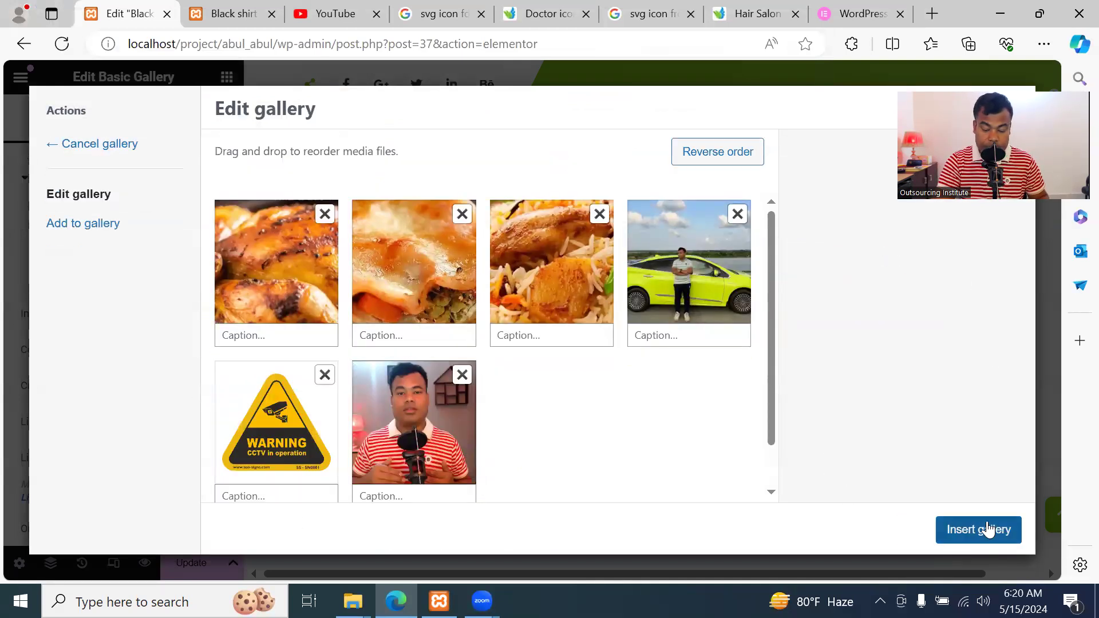
click(988, 529)
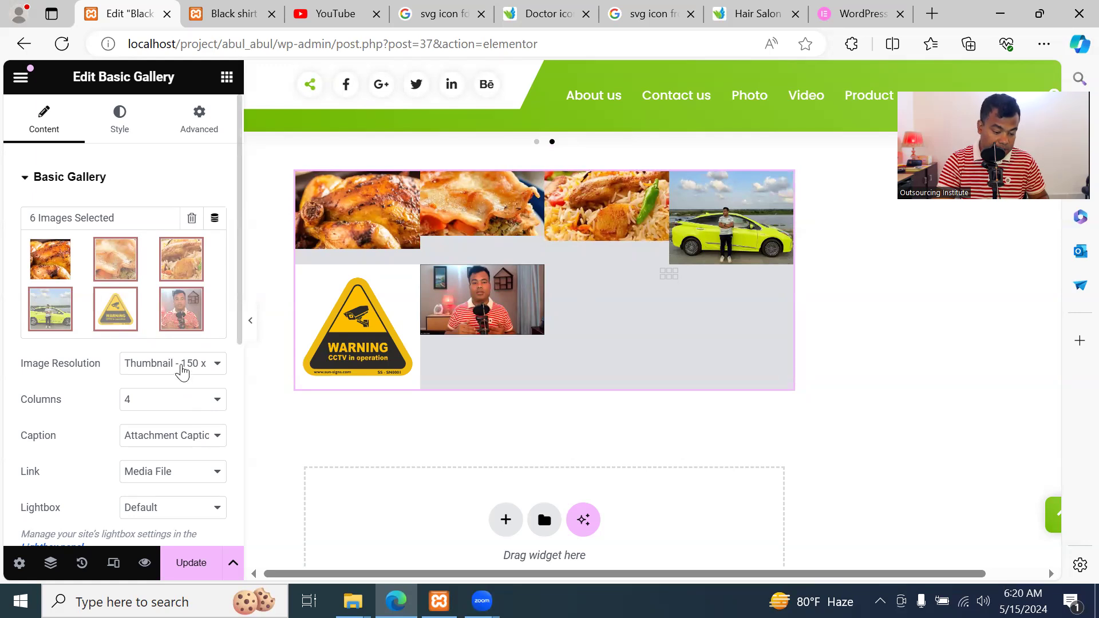
Set the gallery's image resolution to Thumbnail - 150 x 150 and its columns to 3
click(183, 372)
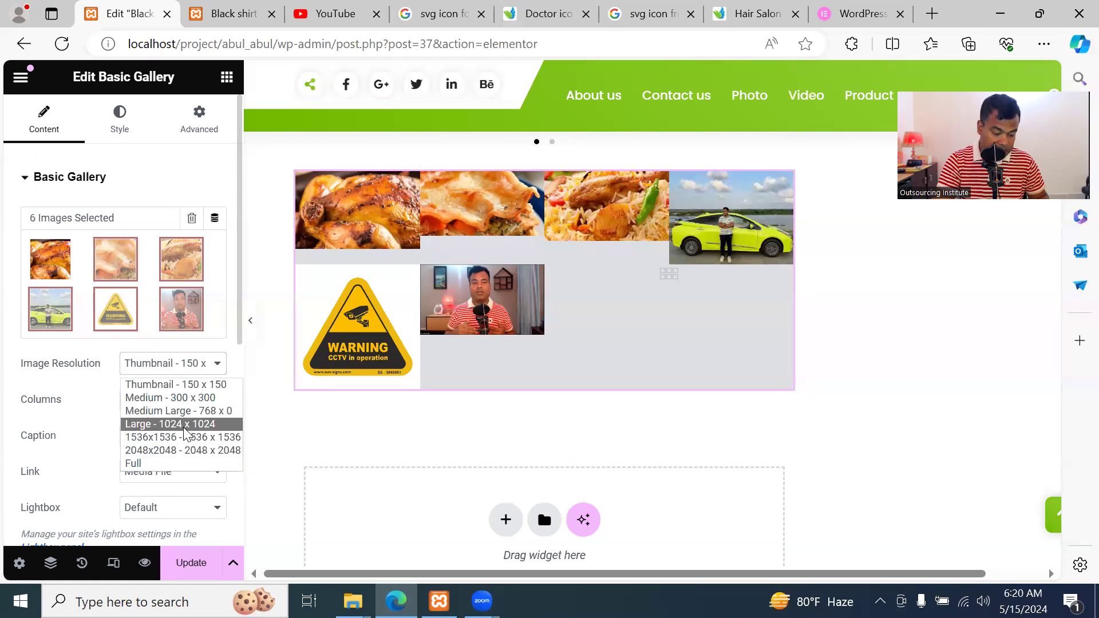
click(182, 386)
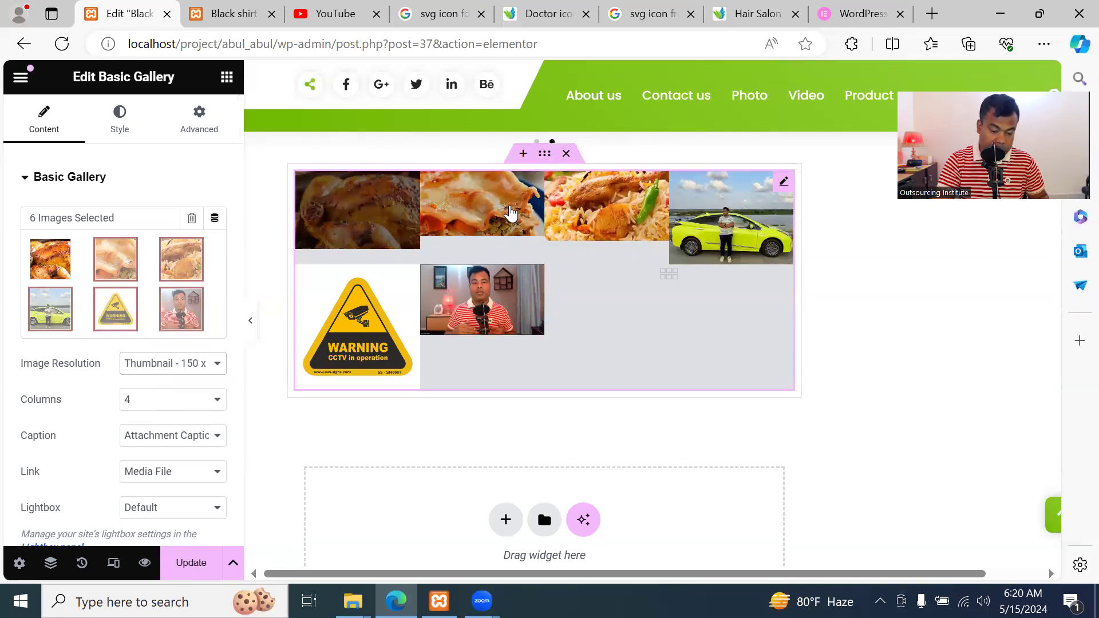
click(176, 410)
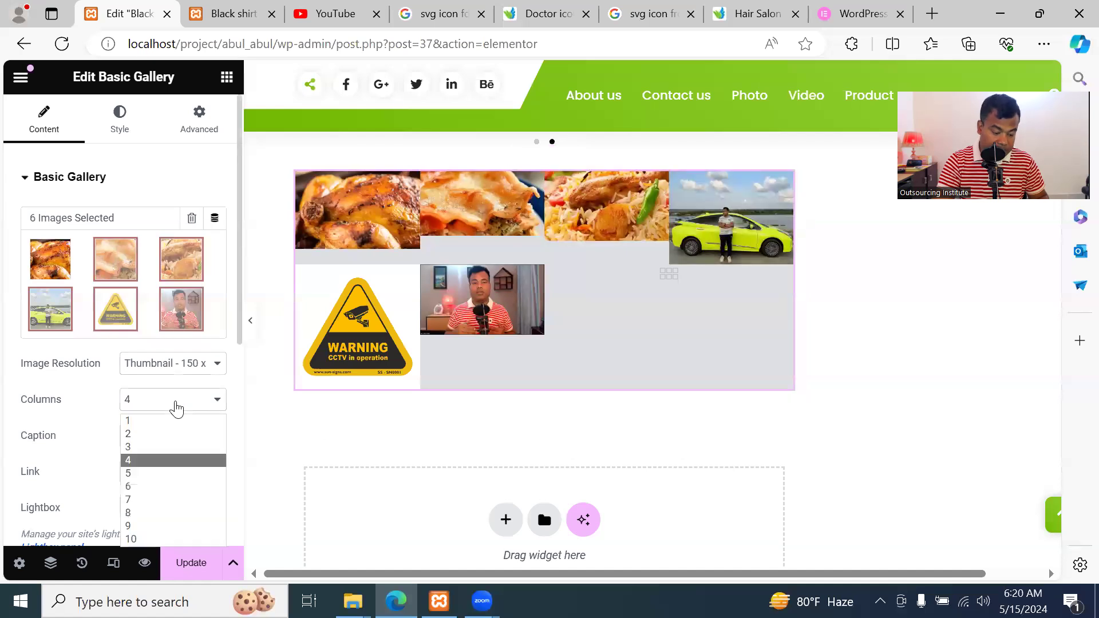
click(167, 448)
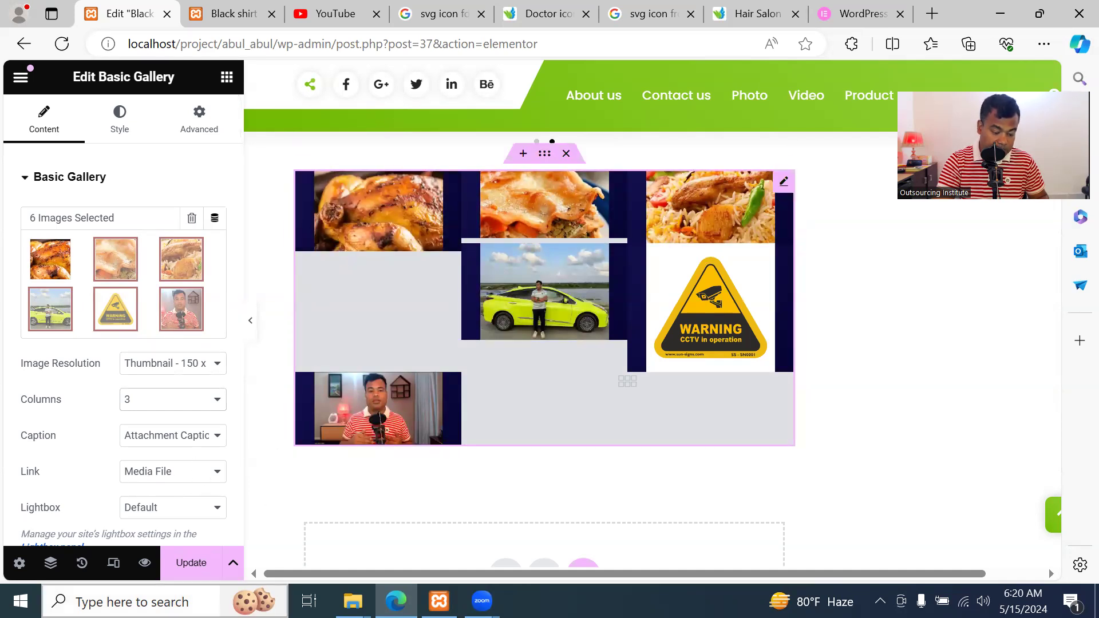
Save the page changes, reload the live Black shirt page and check the three-column gallery below the carousel
click(184, 562)
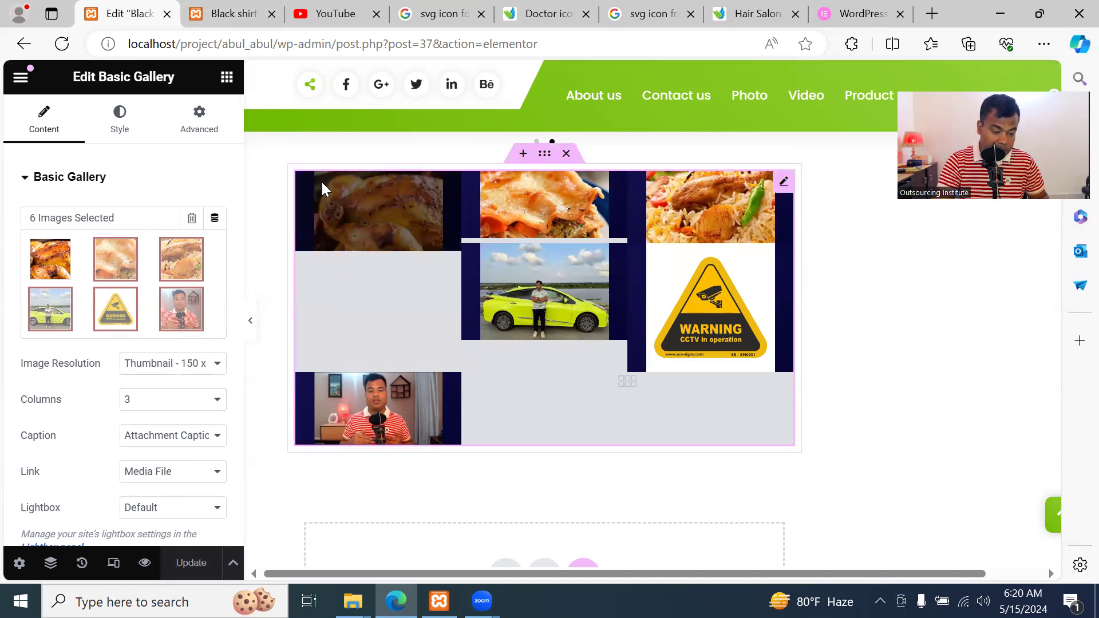
click(232, 13)
scroll(419, 344, down, 10)
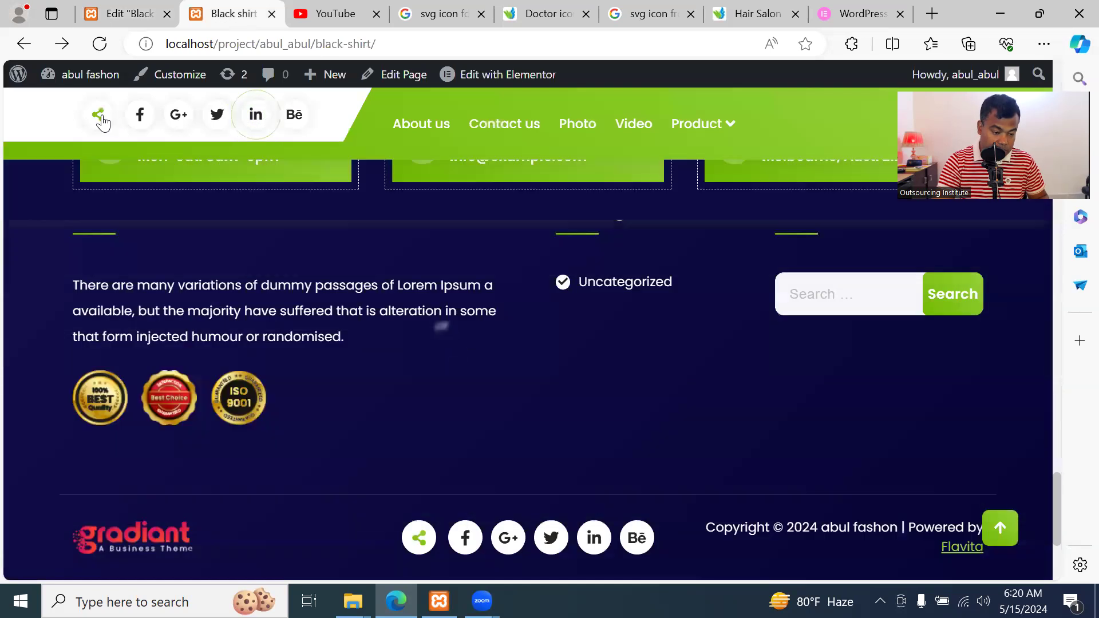
scroll(102, 122, up, 4)
click(99, 44)
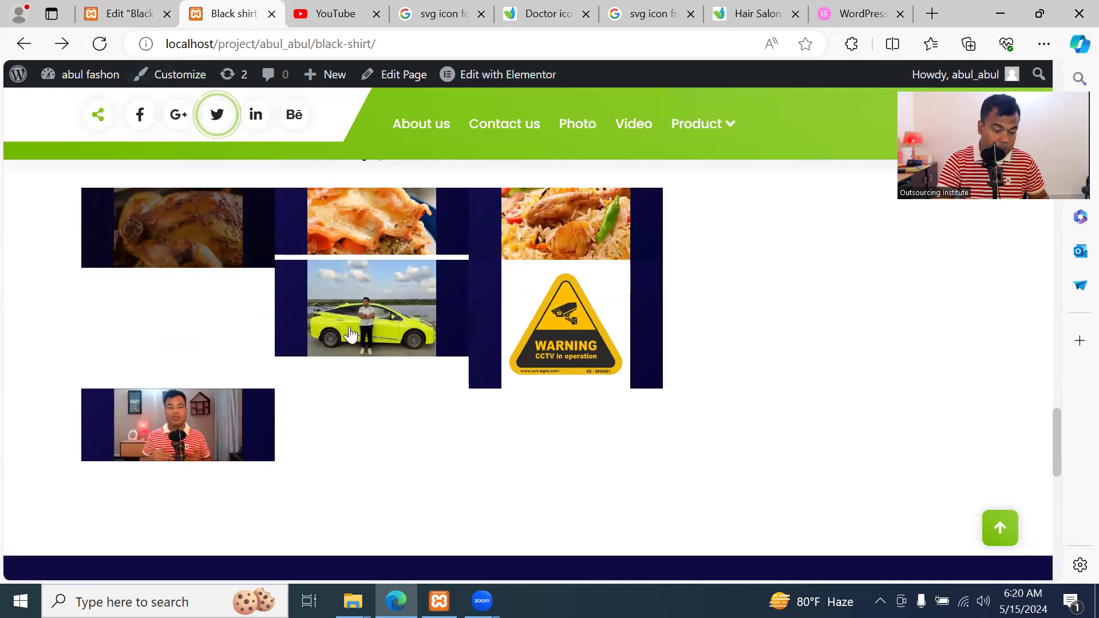
scroll(201, 275, up, 3)
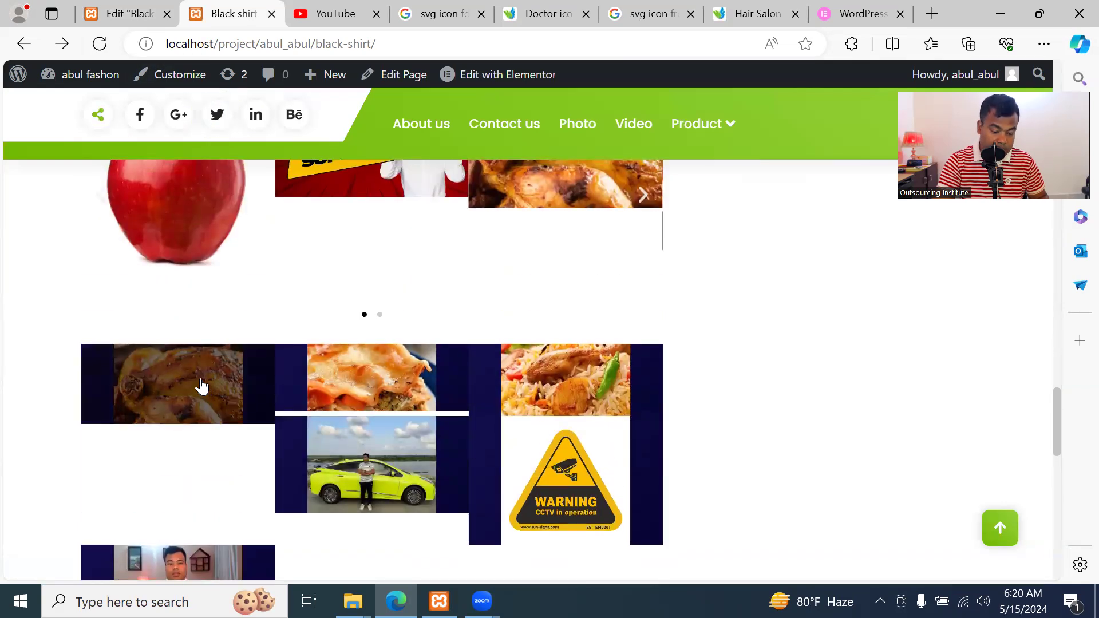
scroll(204, 382, down, 1)
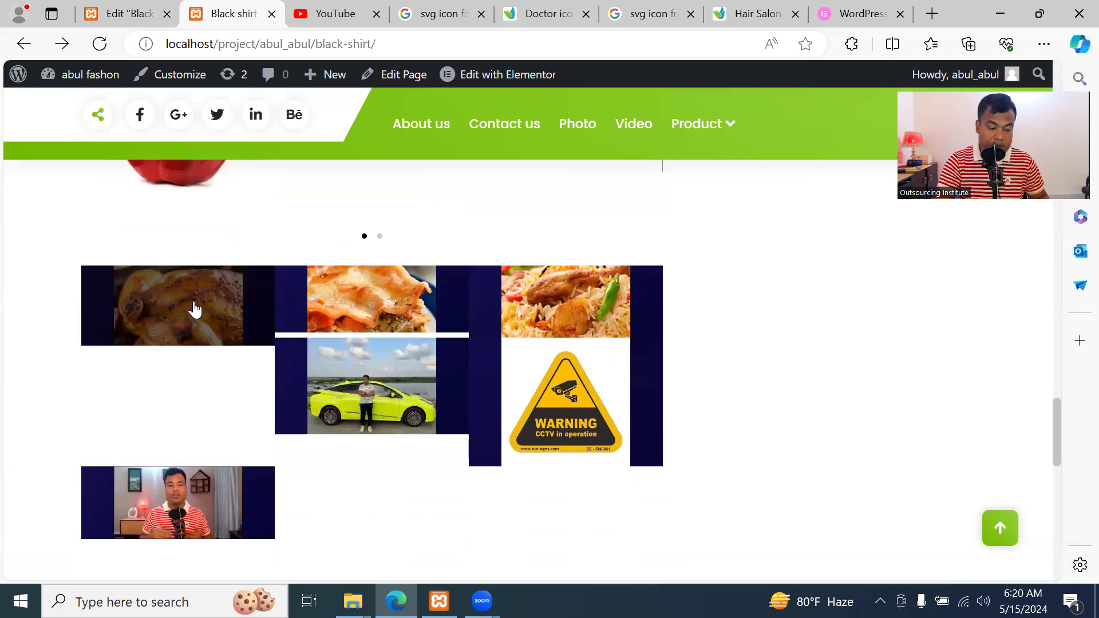
Return to the page editor and choose Media File as the gallery images' link
click(134, 15)
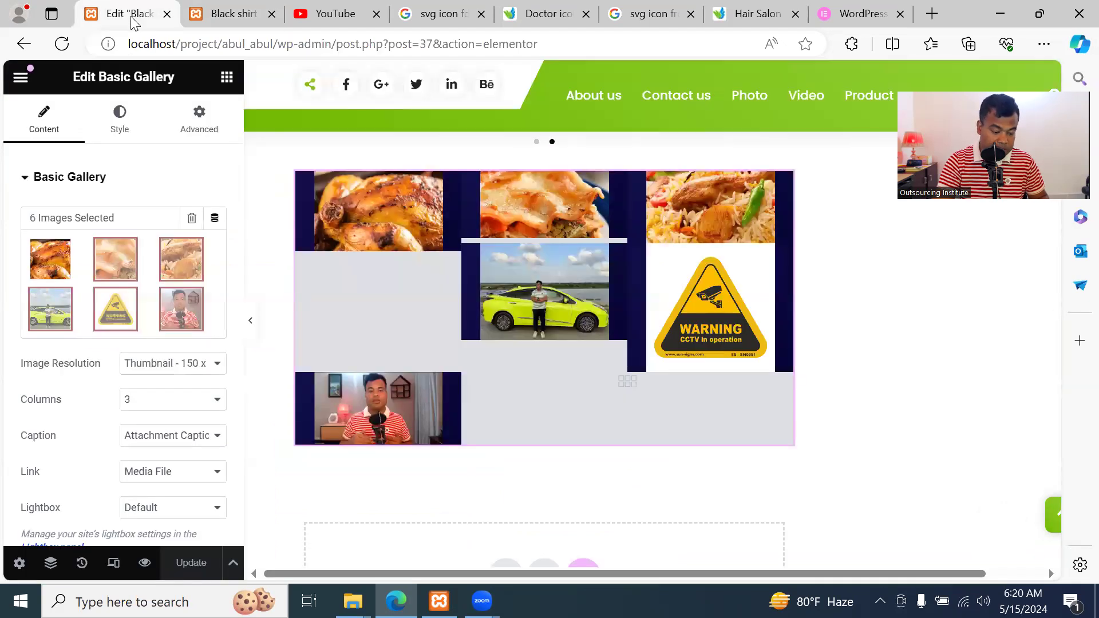
click(176, 475)
click(177, 492)
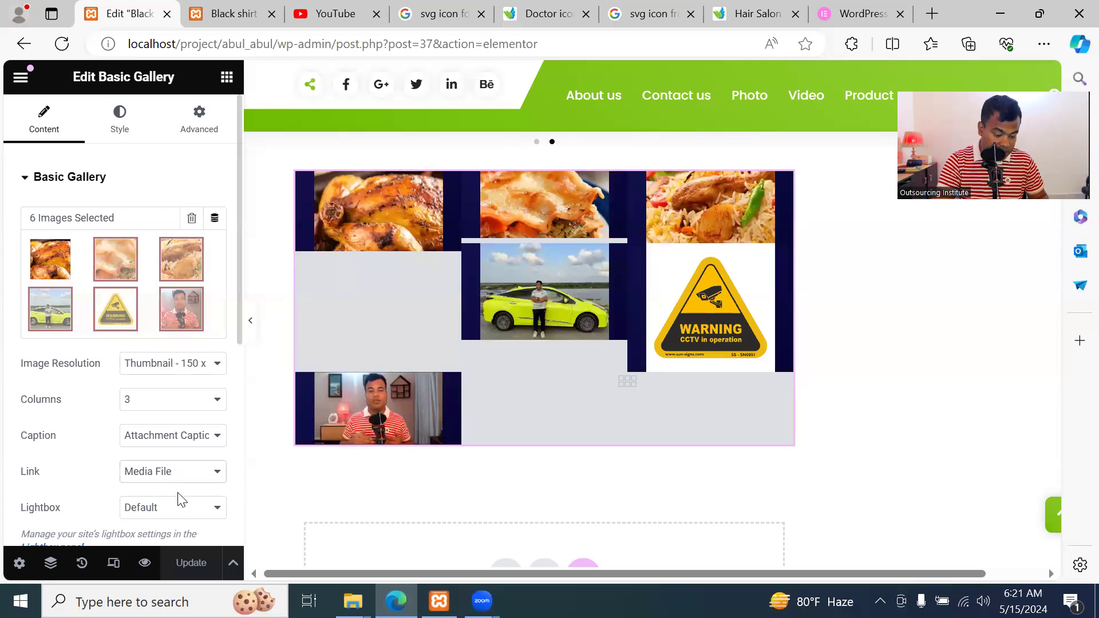
Compare the gallery's None and Attachment Caption options, set the caption to None and look over the remaining settings
click(184, 443)
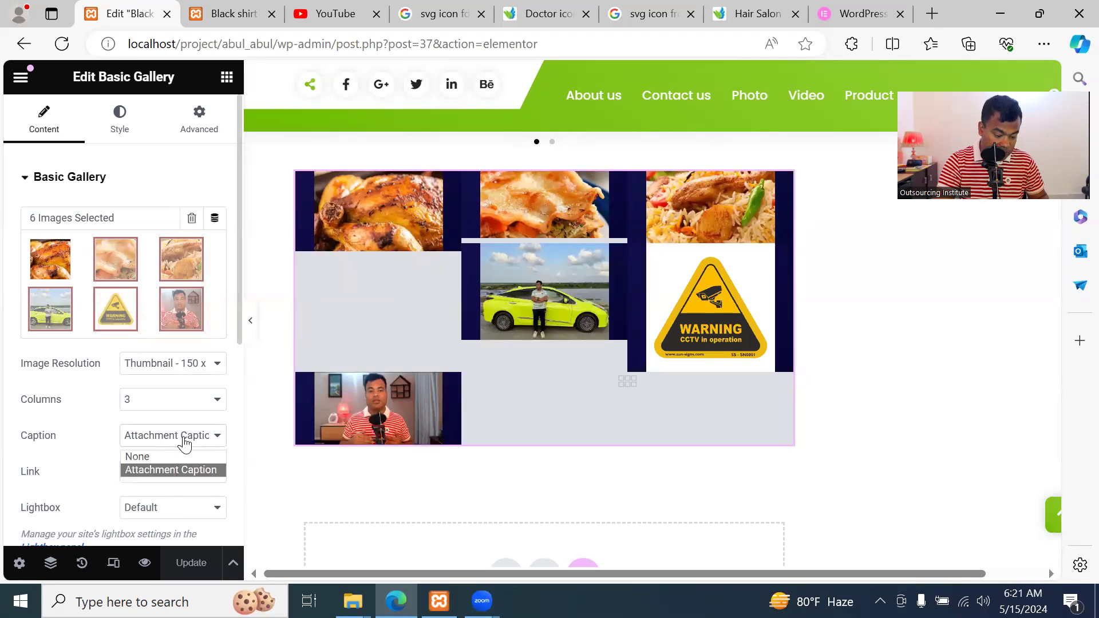
click(182, 456)
click(183, 446)
click(182, 469)
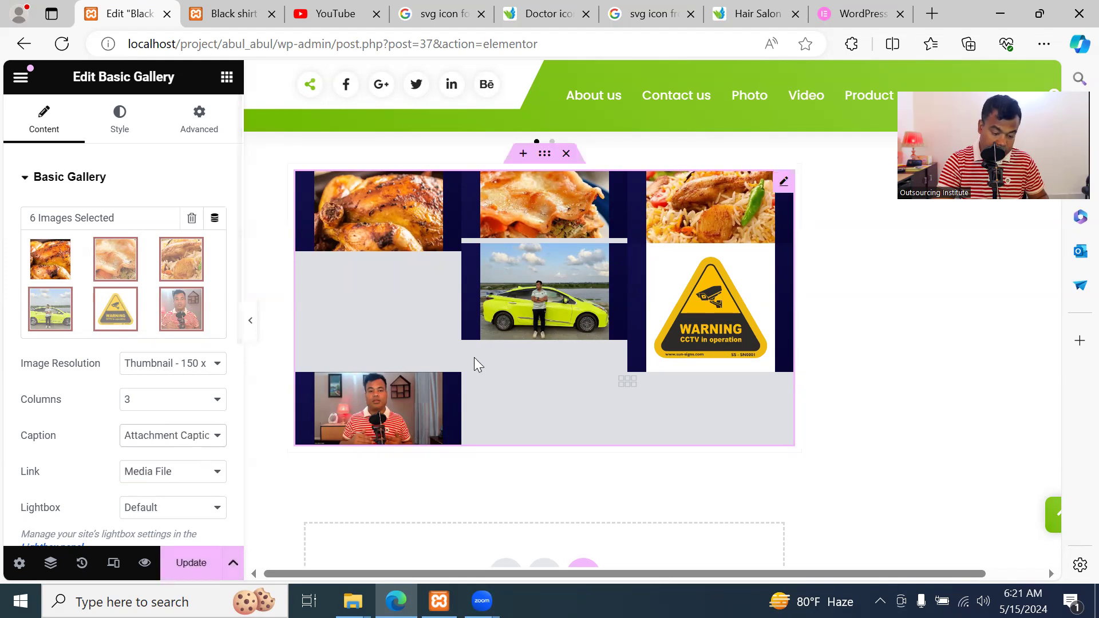
click(175, 440)
click(167, 458)
scroll(71, 488, down, 2)
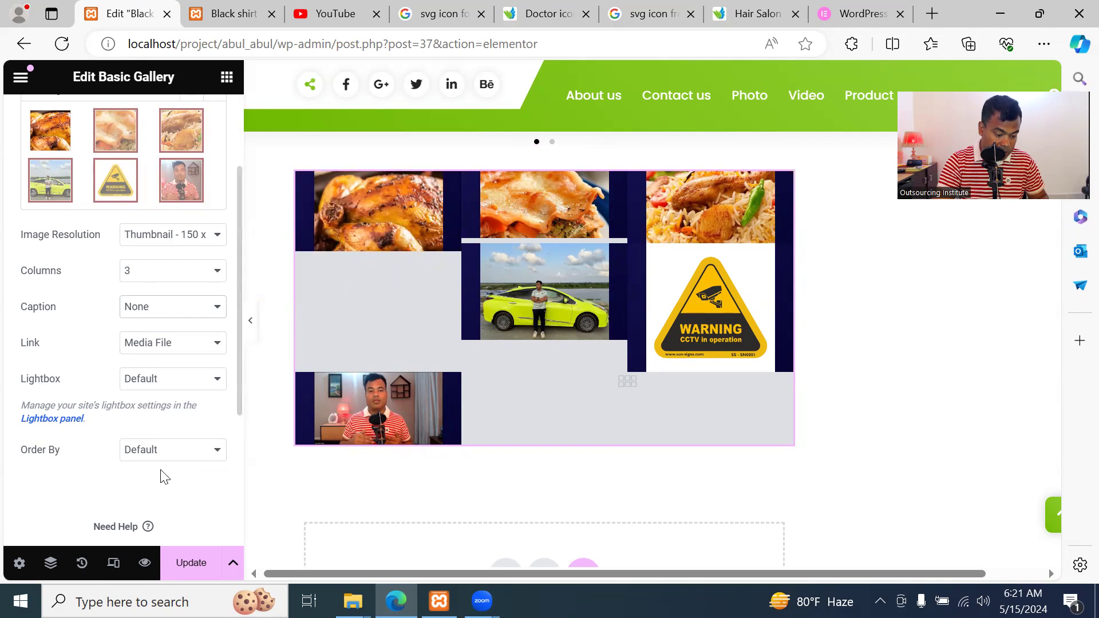
scroll(109, 403, up, 2)
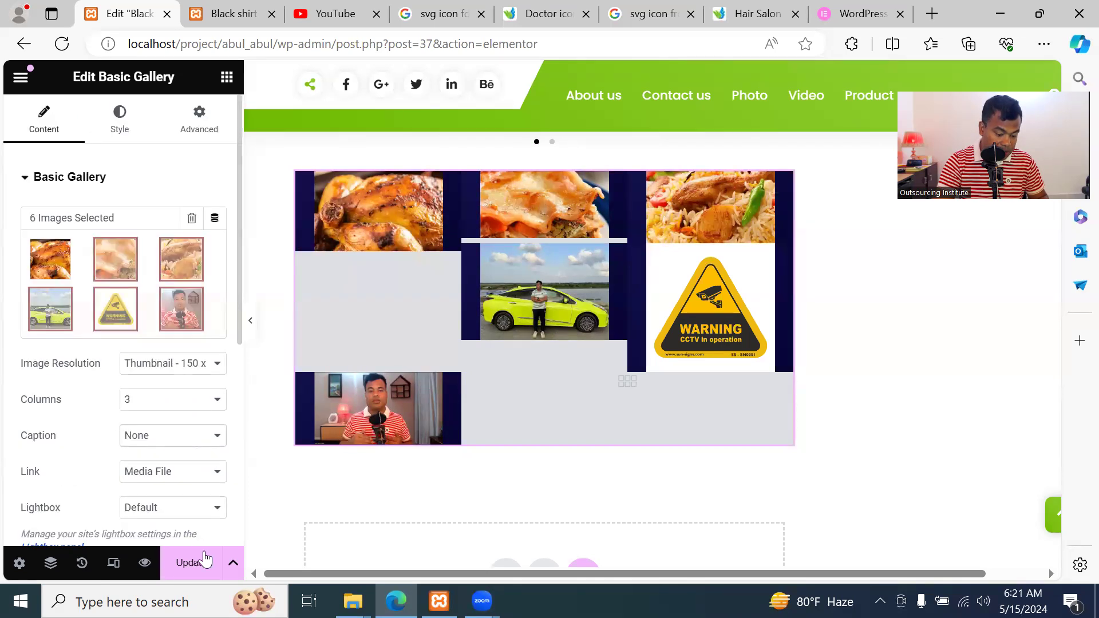
Save the caption change, reload the live Black shirt page and check the gallery down to the footer
click(196, 563)
click(245, 13)
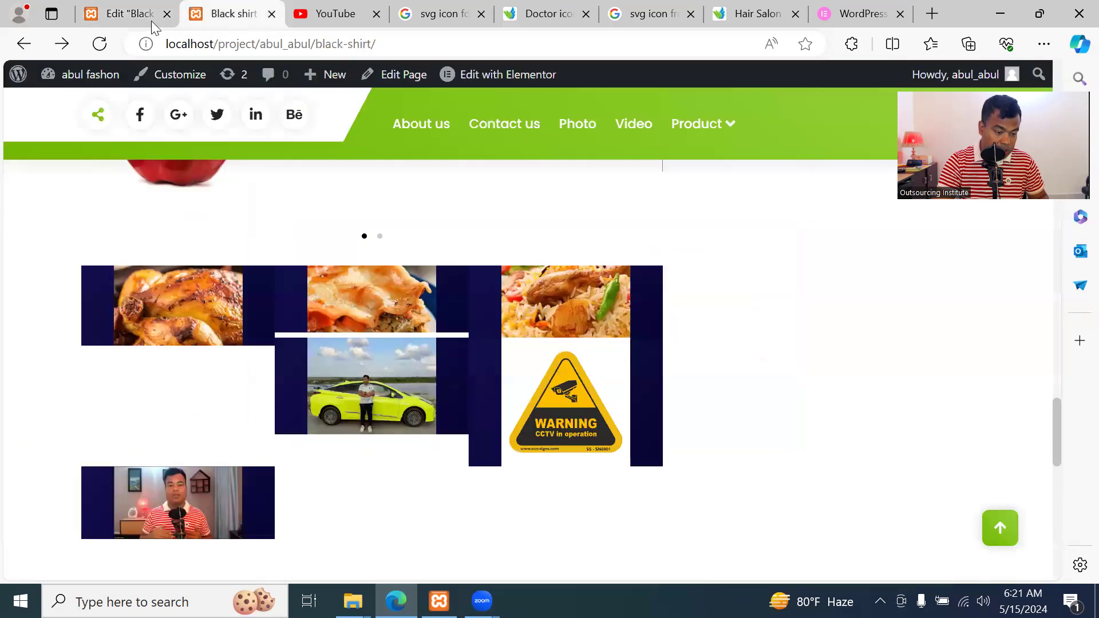
click(99, 44)
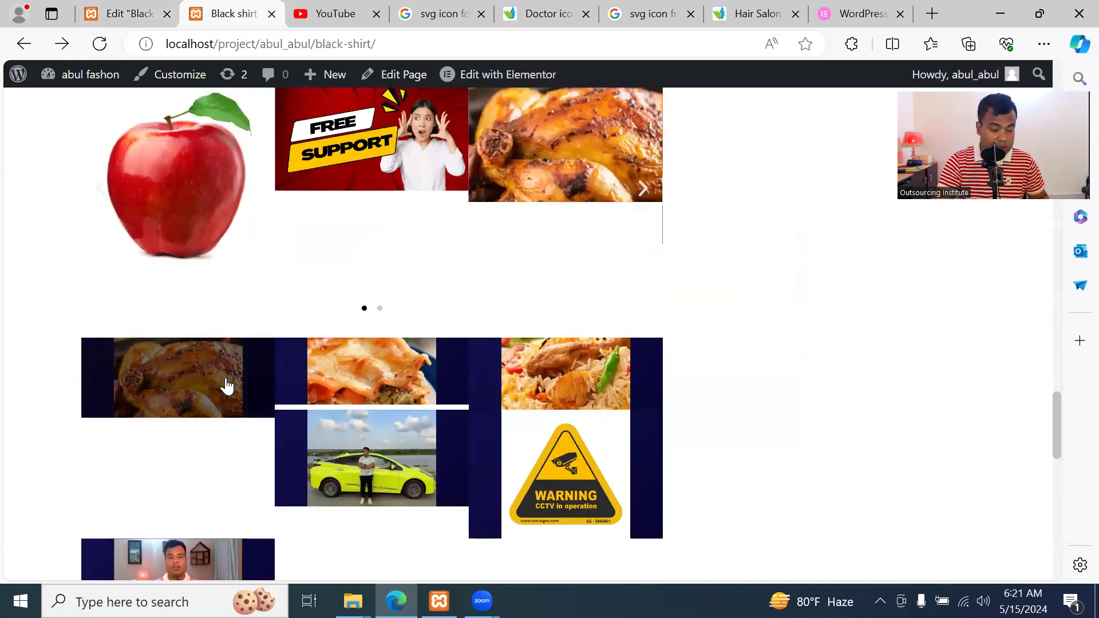
scroll(491, 362, down, 5)
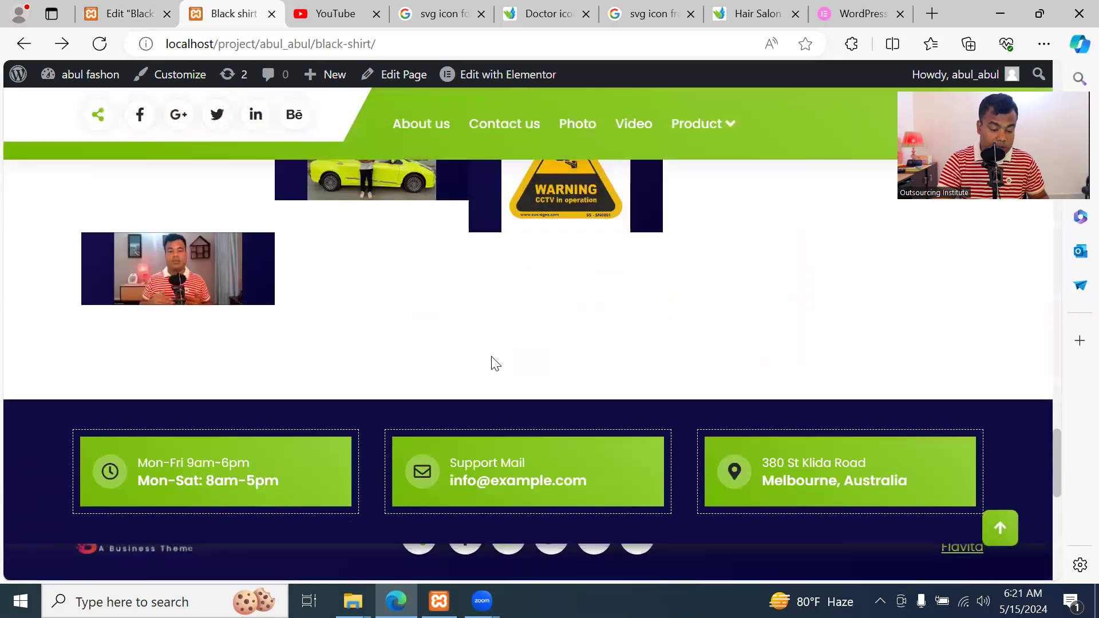
scroll(490, 363, up, 4)
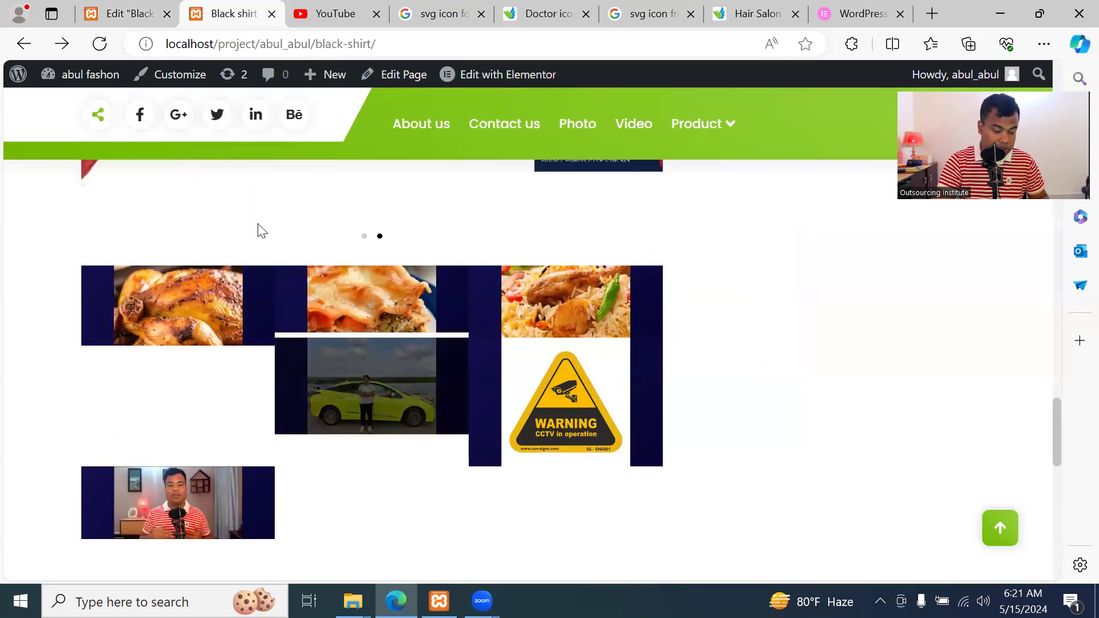
Return to the page editor, try the gallery's Medium and Large image resolutions and set it to Medium Large - 768 x 0
click(143, 12)
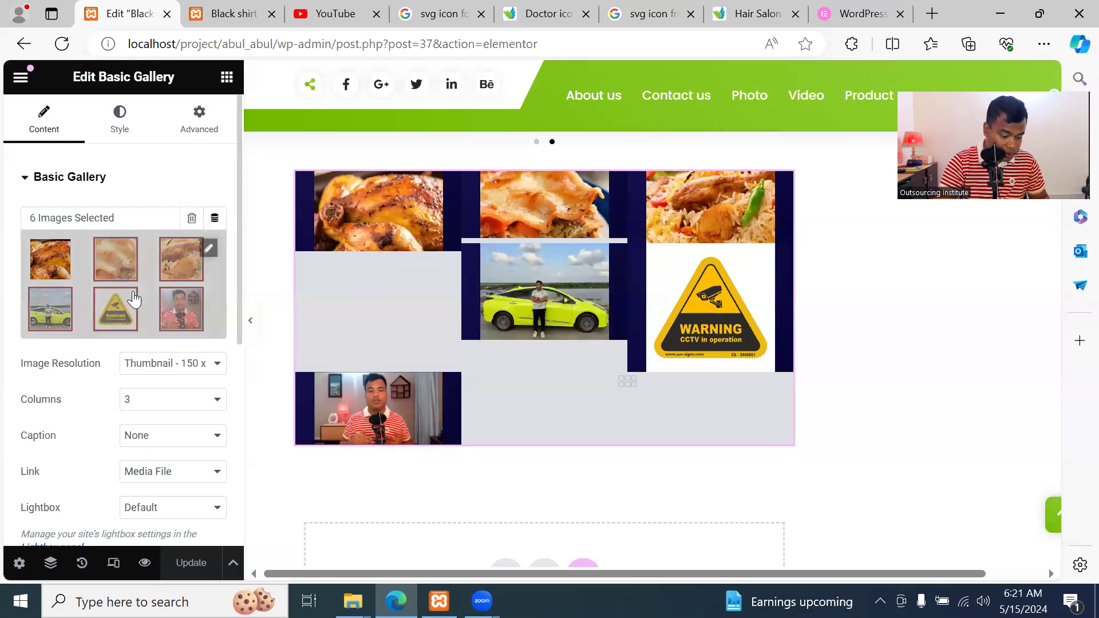
click(179, 368)
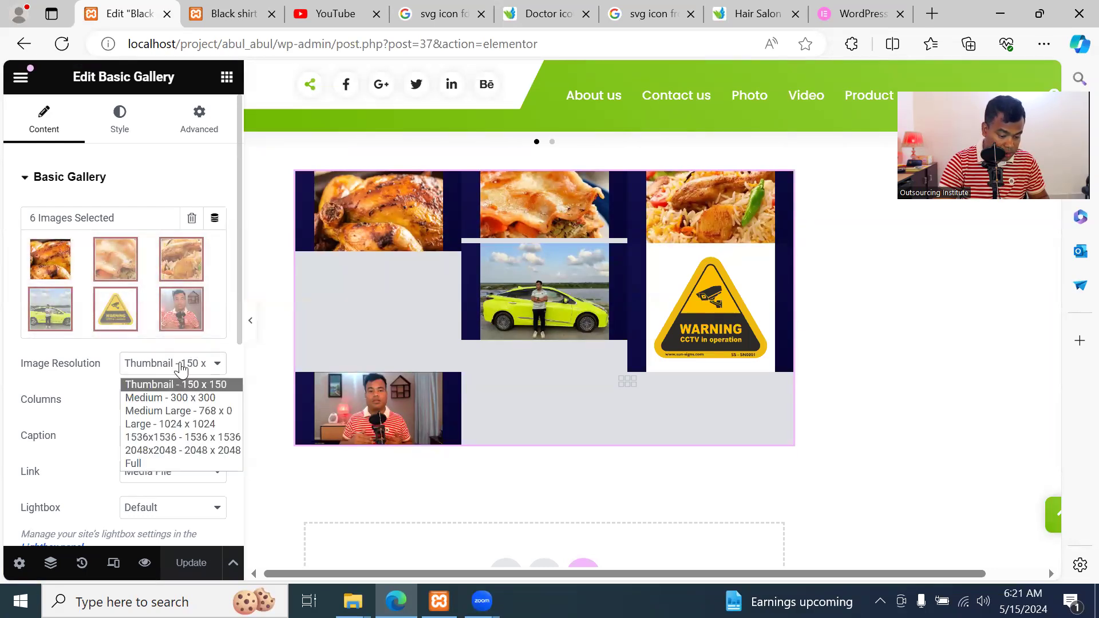
click(182, 398)
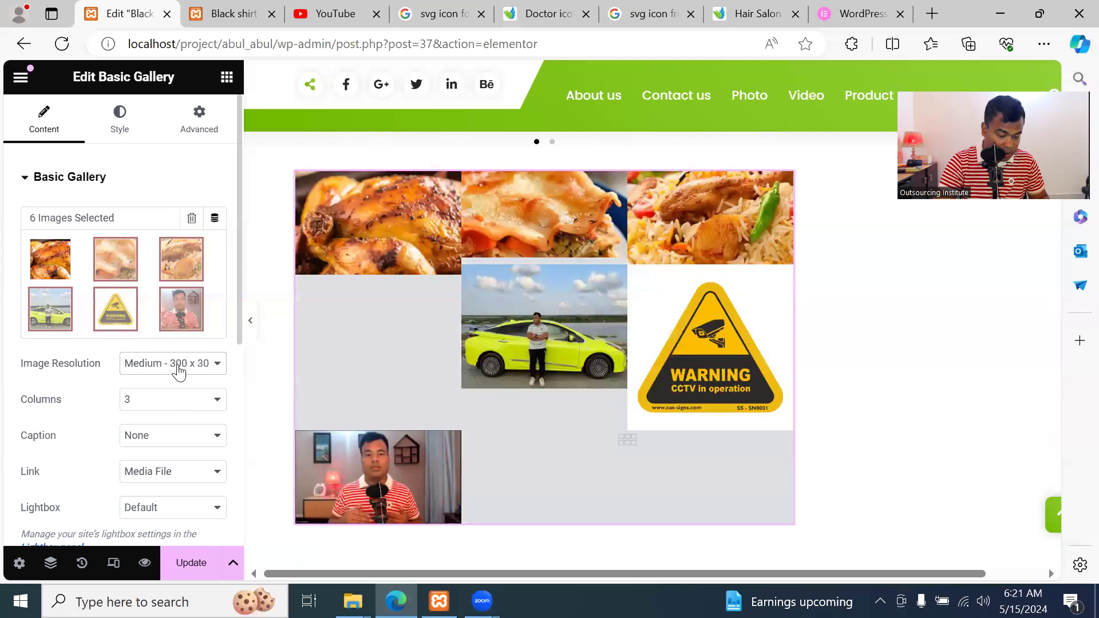
click(179, 371)
click(180, 426)
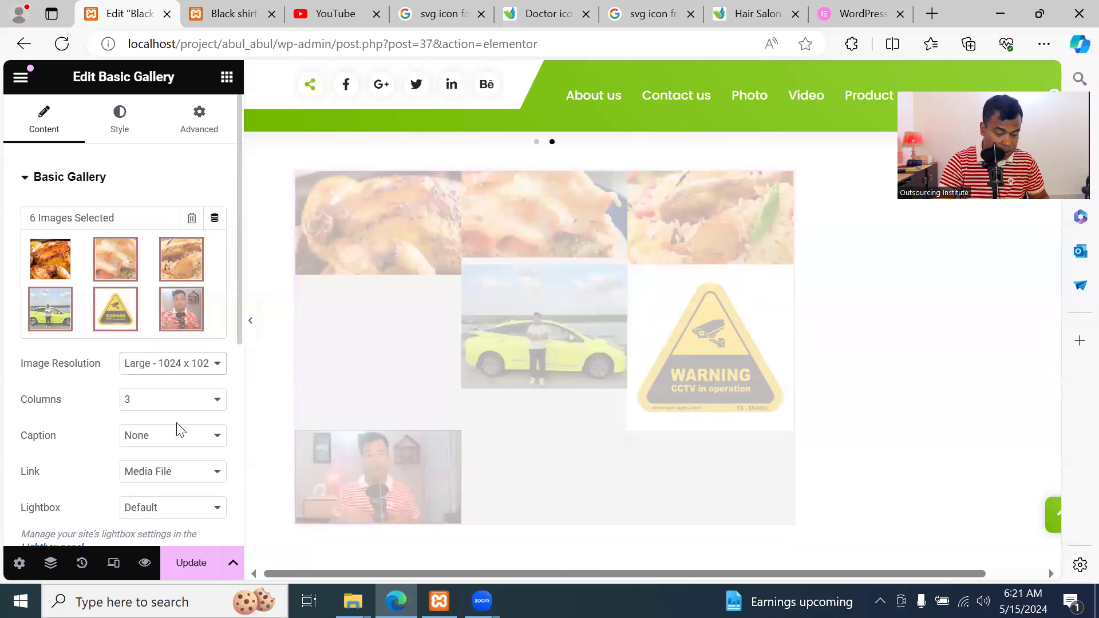
click(184, 366)
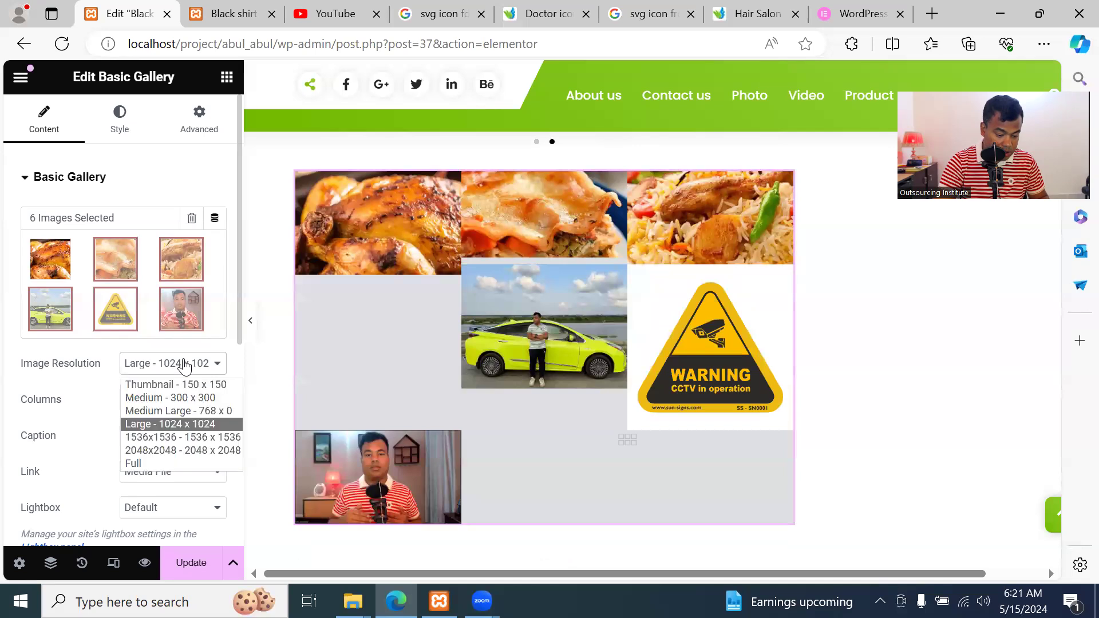
click(181, 411)
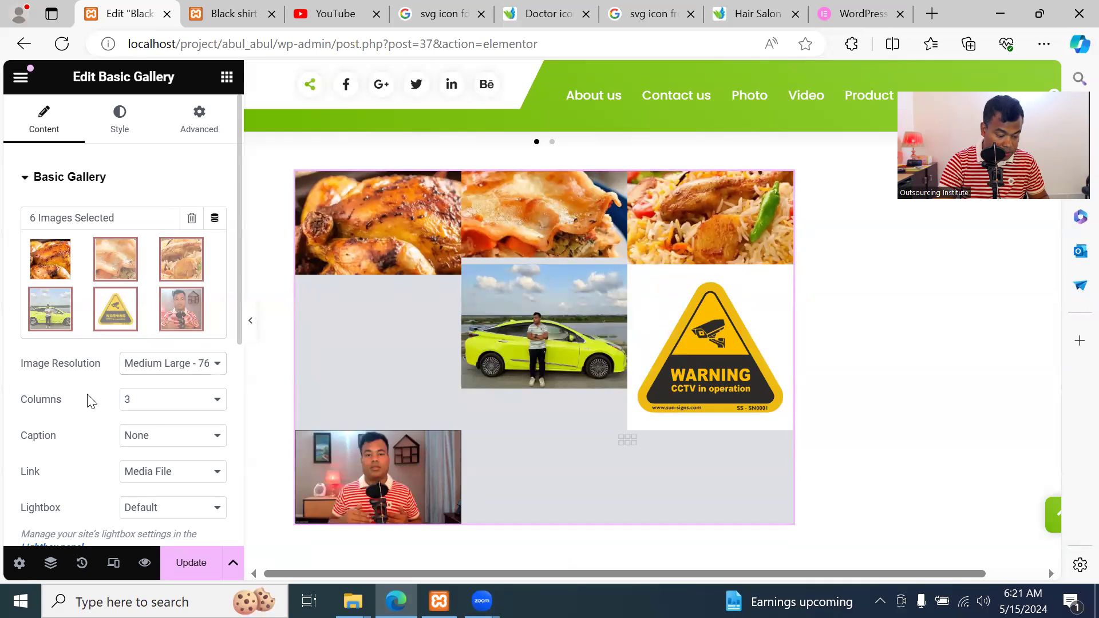
Look over the gallery settings and check the link options, keeping Media File selected
scroll(95, 416, down, 2)
scroll(93, 418, up, 2)
click(167, 480)
click(171, 493)
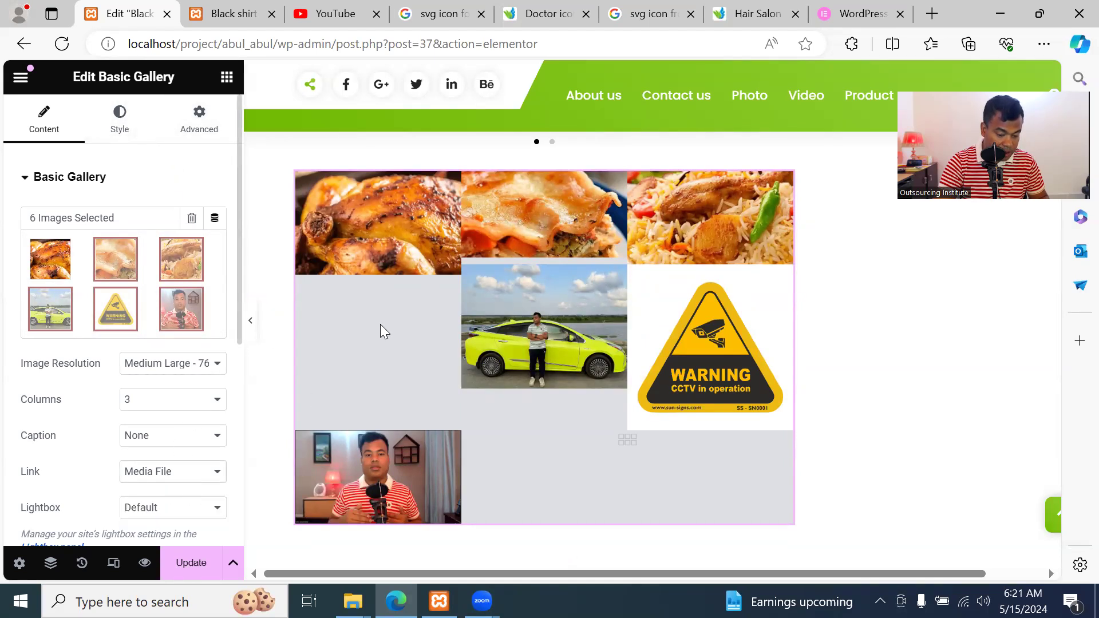
Save the resolution change, reload the live Black shirt page and check the gallery images below the carousel
click(191, 562)
click(232, 16)
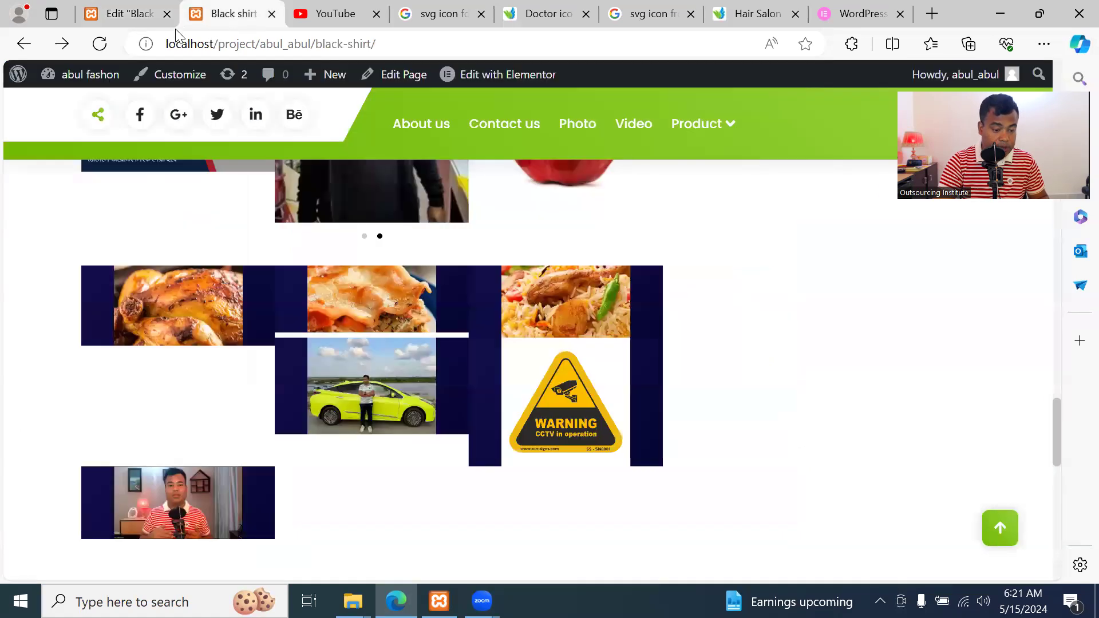
click(98, 44)
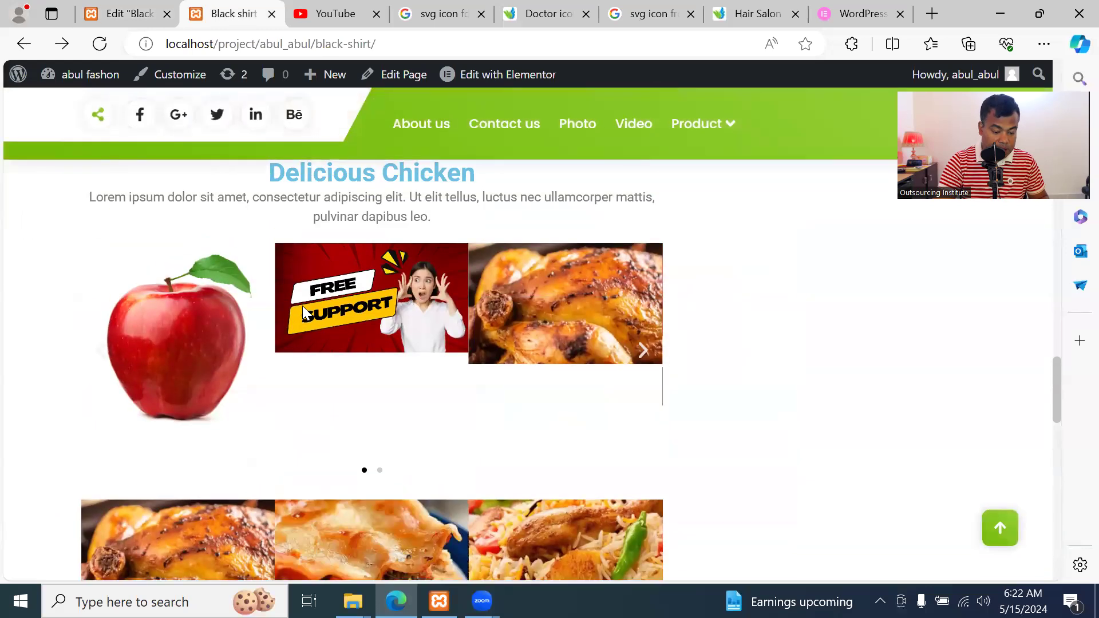
scroll(434, 349, down, 3)
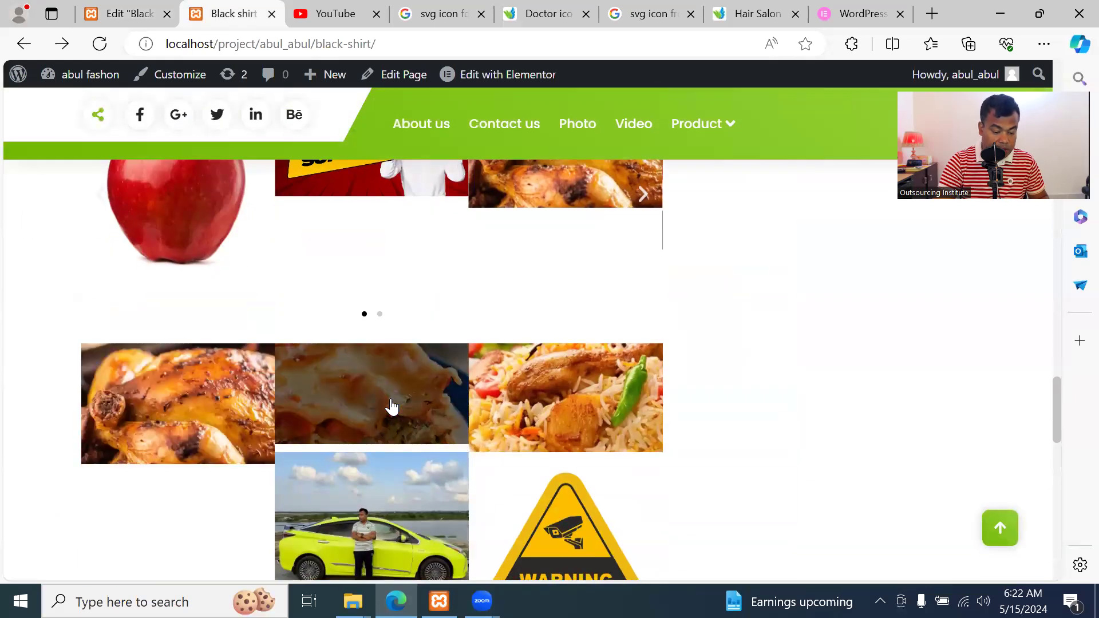
scroll(435, 404, down, 1)
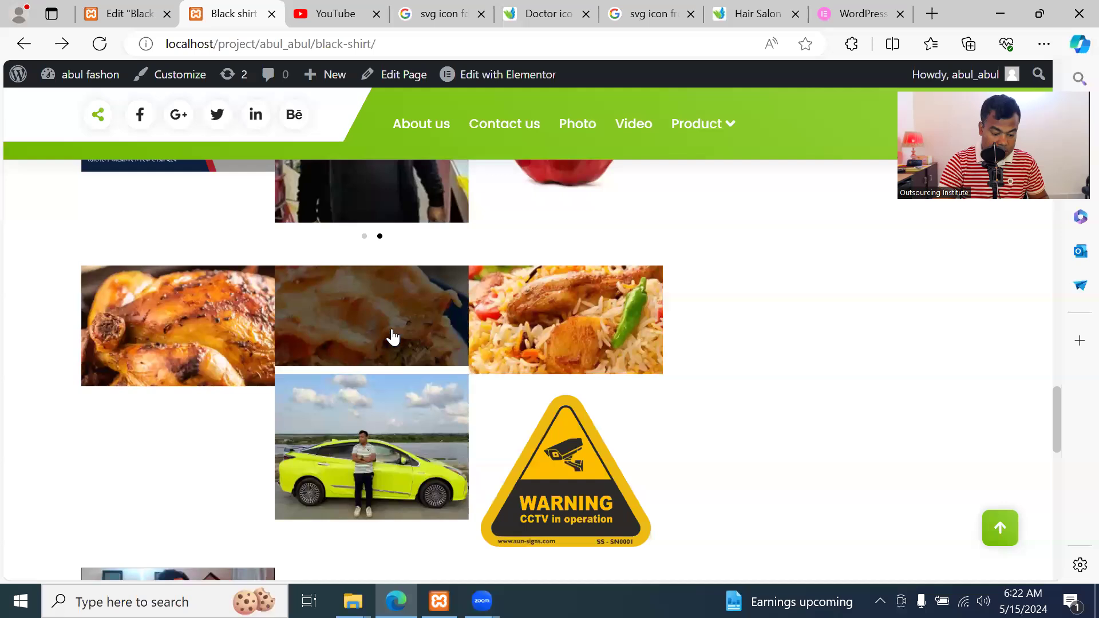
Return to the page editor and look over the gallery's remaining settings down to Order By
click(129, 14)
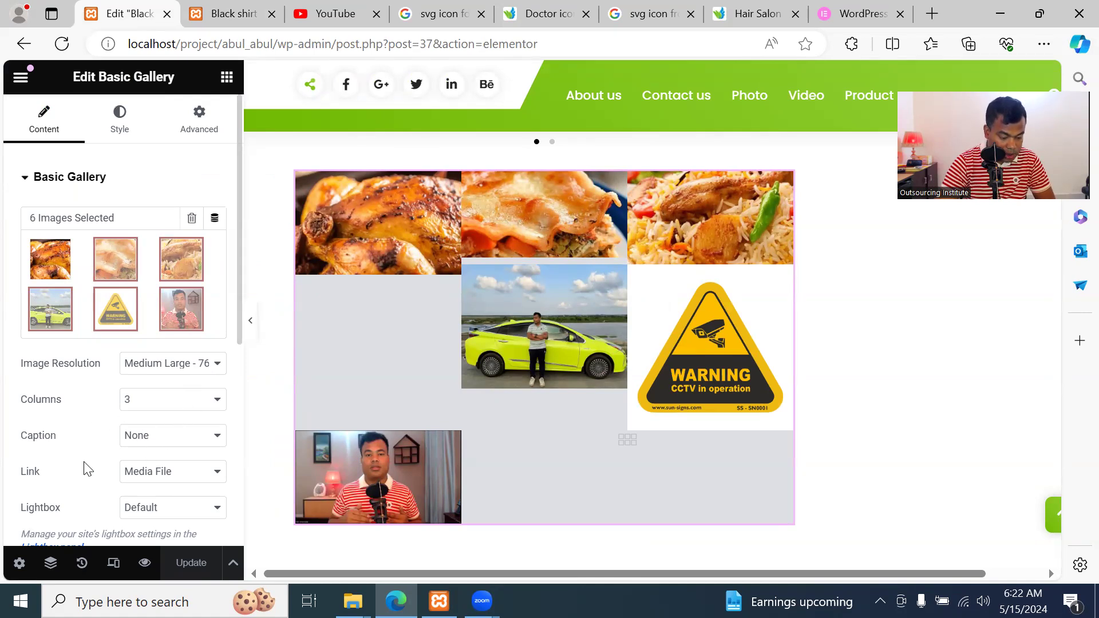
scroll(91, 465, down, 3)
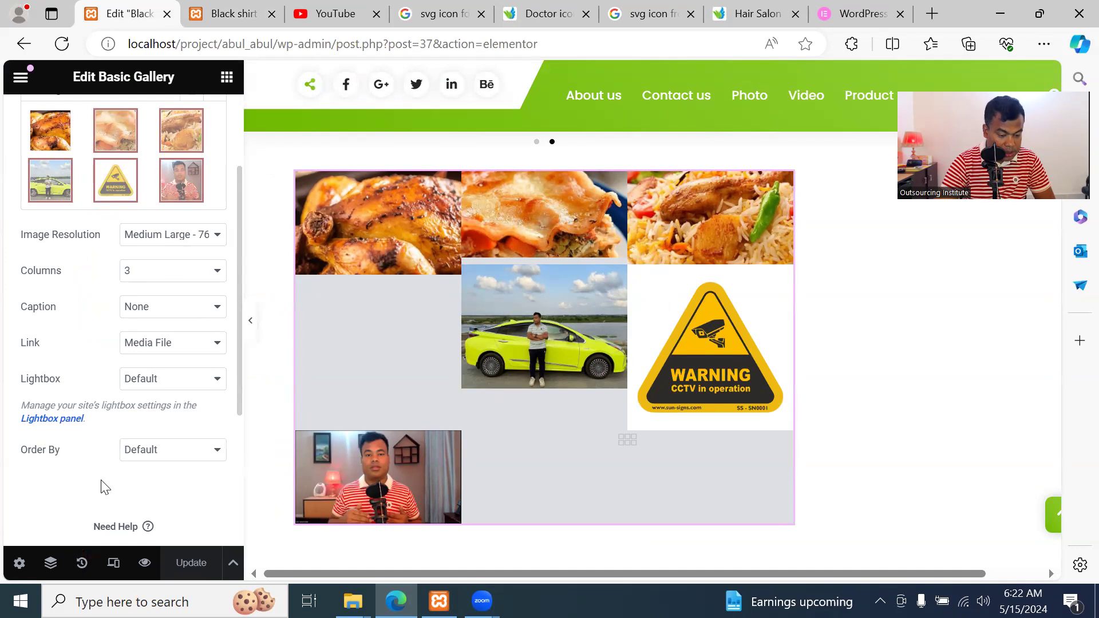
click(239, 8)
click(121, 8)
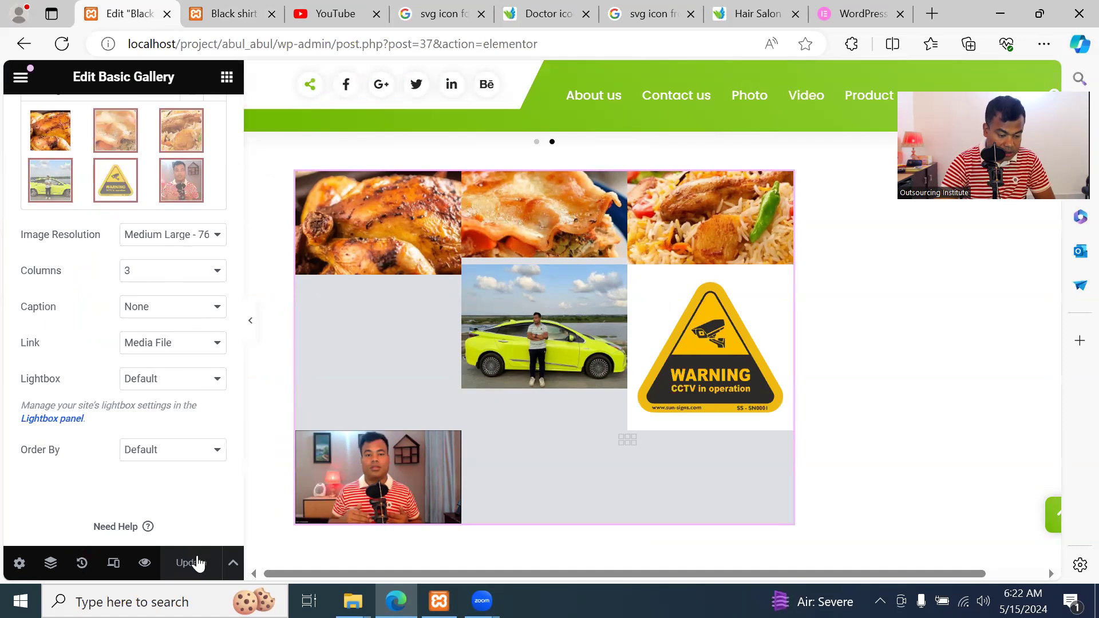
Open the widget list and examine the Pro and General widgets, including Portfolio, Gallery, Basic Gallery and Icon List
scroll(311, 373, up, 5)
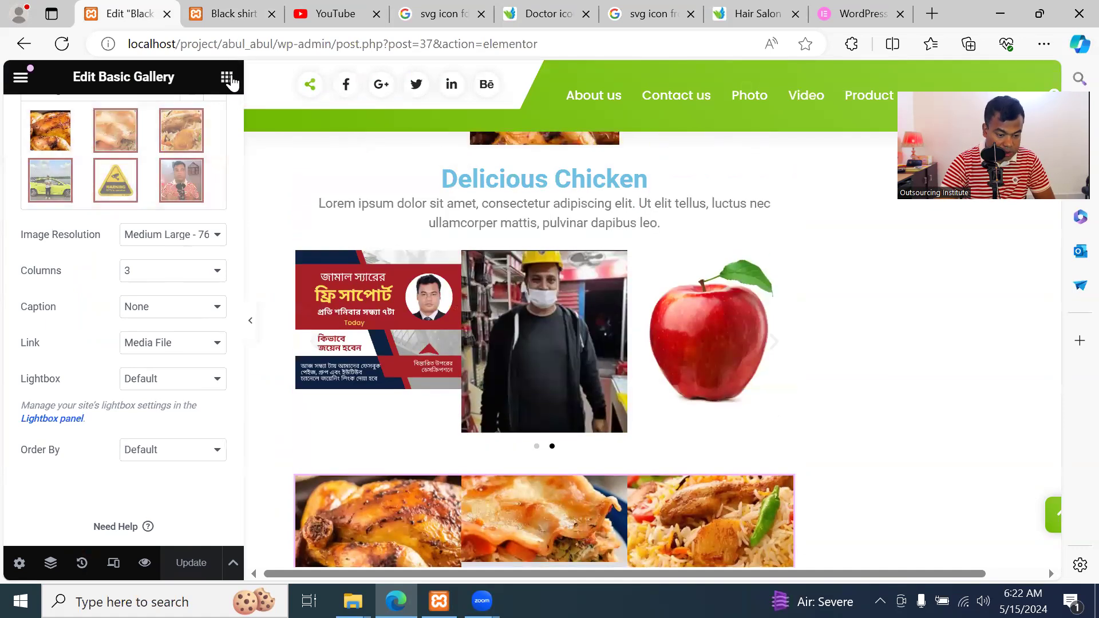
click(227, 77)
scroll(206, 400, down, 15)
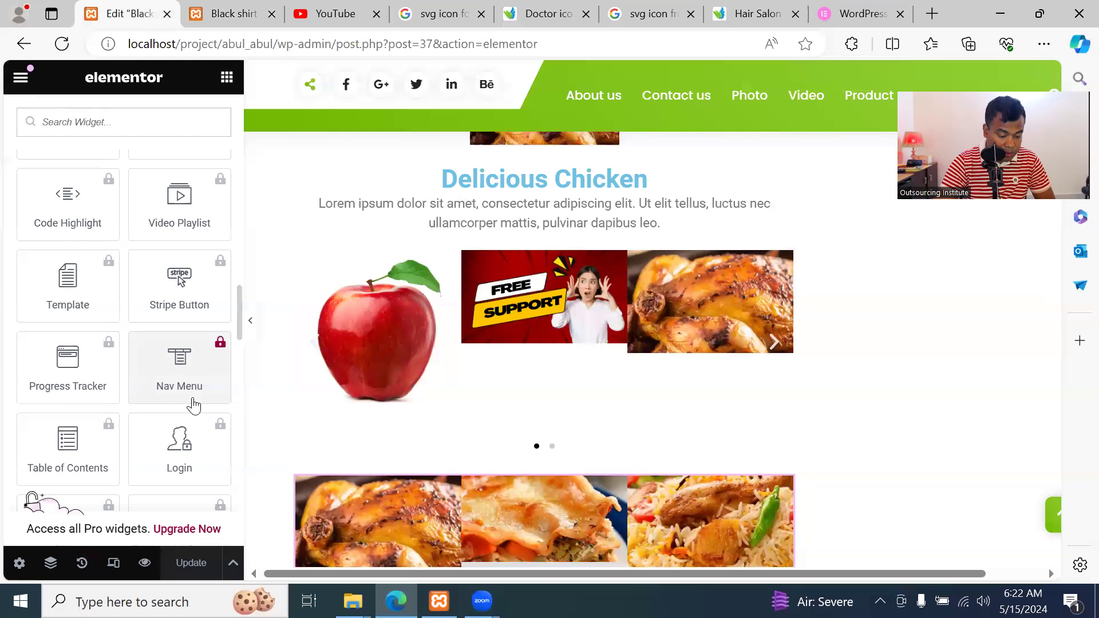
scroll(191, 399, up, 5)
scroll(189, 393, down, 2)
scroll(188, 393, up, 2)
scroll(671, 327, down, 2)
scroll(667, 325, down, 4)
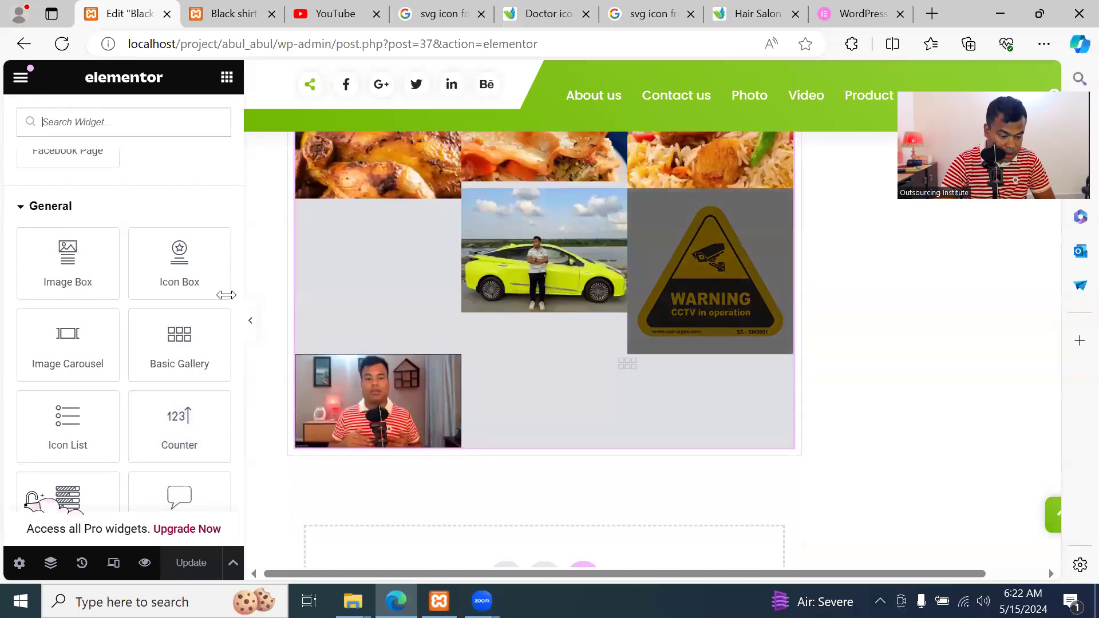
scroll(538, 331, down, 1)
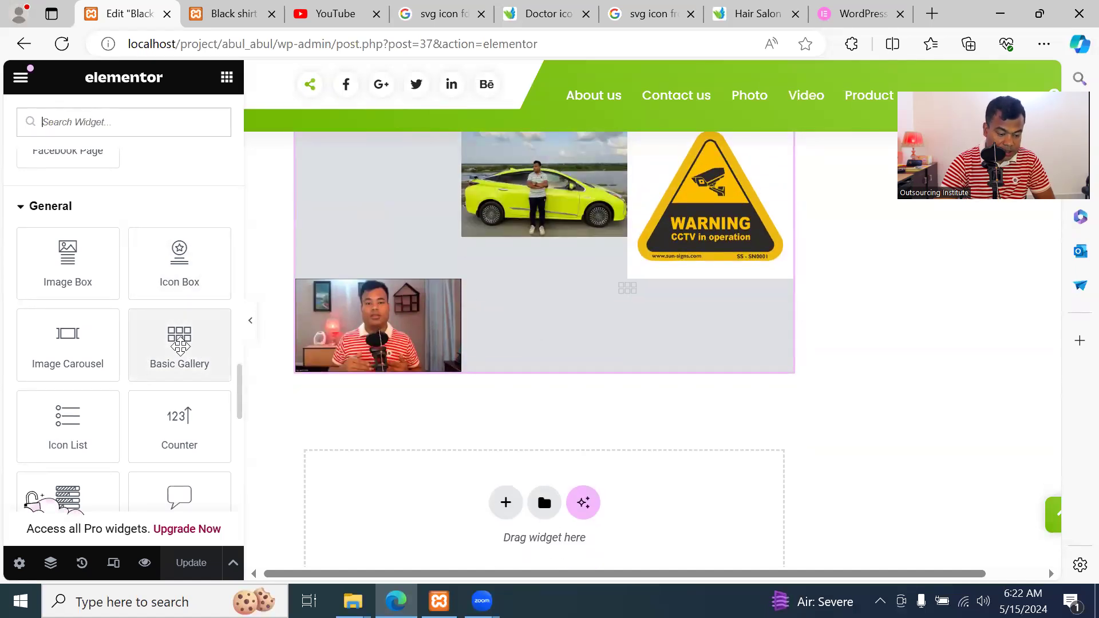
scroll(179, 345, up, 20)
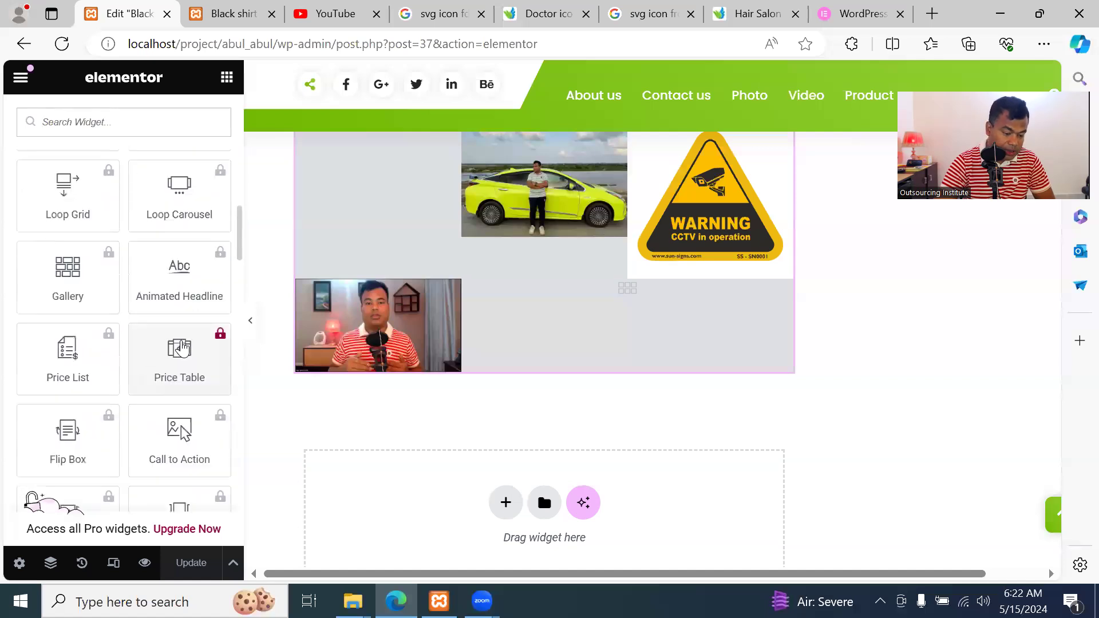
scroll(171, 342, down, 8)
scroll(172, 341, up, 4)
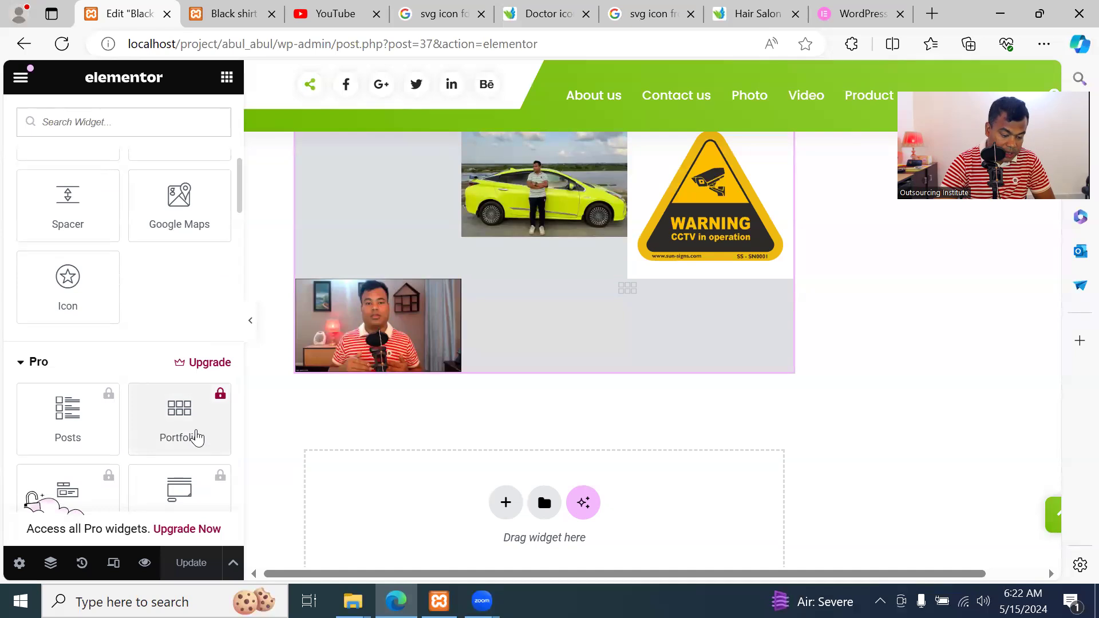
scroll(196, 433, down, 2)
scroll(197, 433, down, 4)
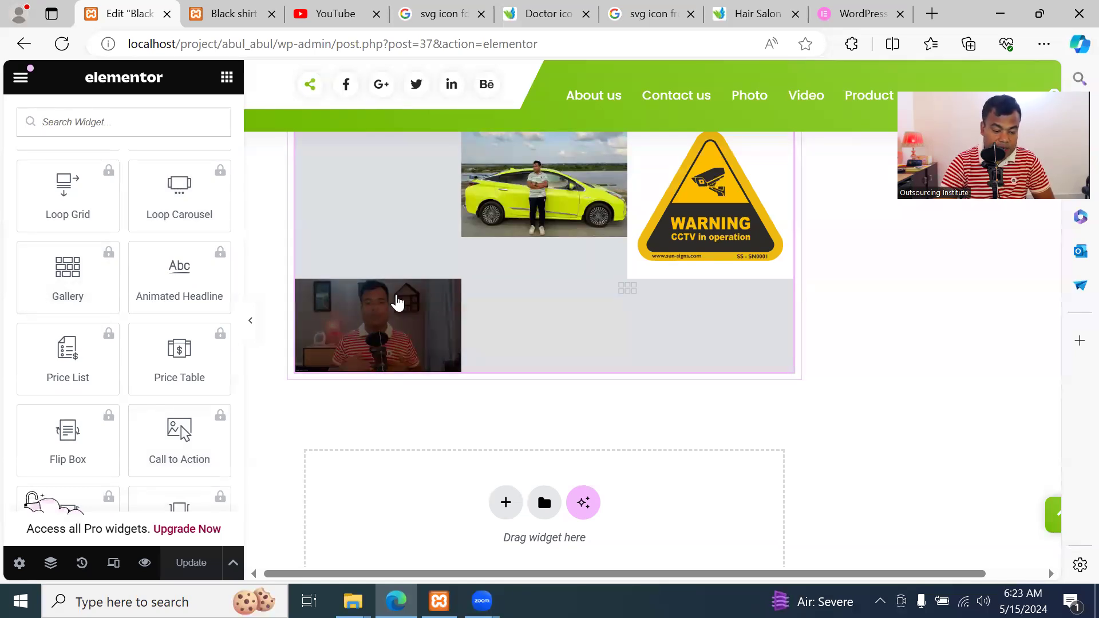
scroll(143, 369, down, 15)
scroll(142, 373, down, 5)
scroll(147, 380, up, 5)
scroll(123, 353, up, 4)
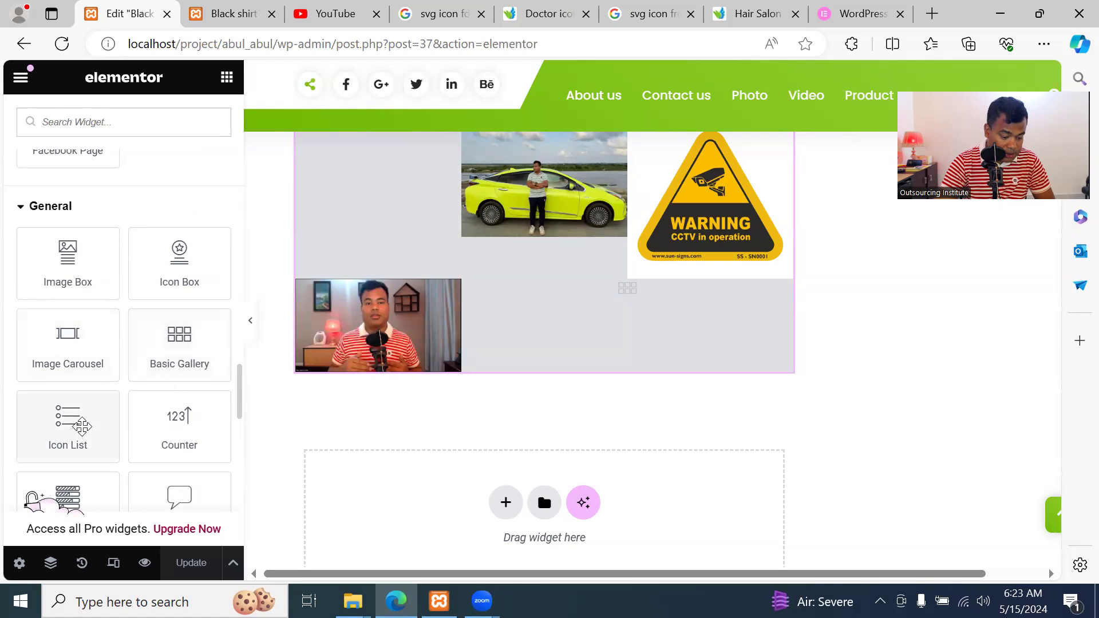
Try an Icon List widget in a new section below the gallery and delete that section again
scroll(461, 378, down, 1)
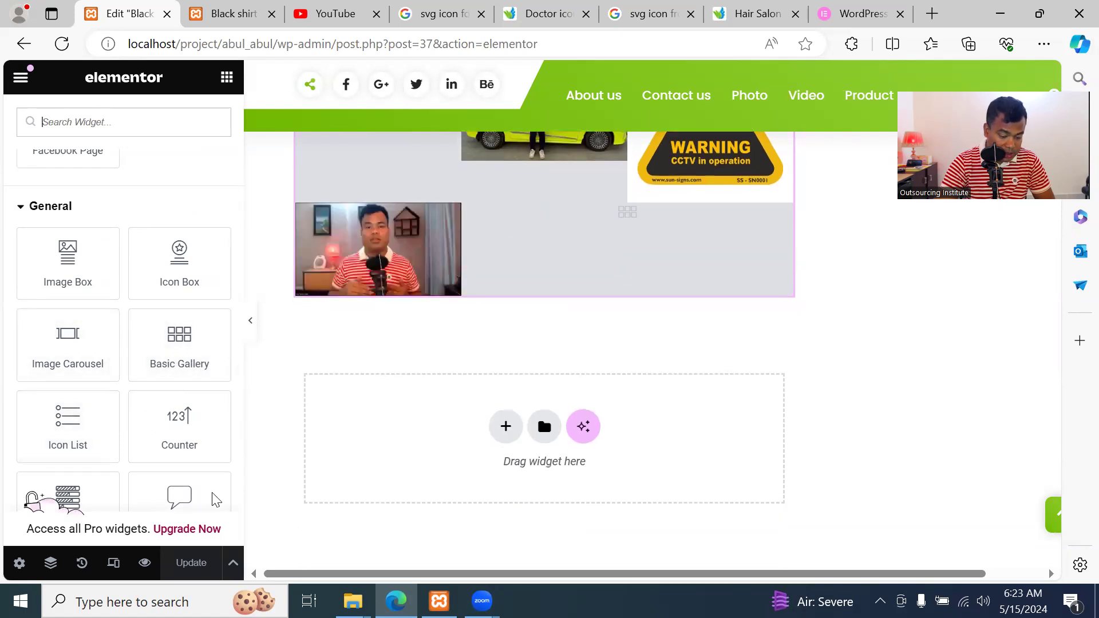
drag(52, 413, 533, 428)
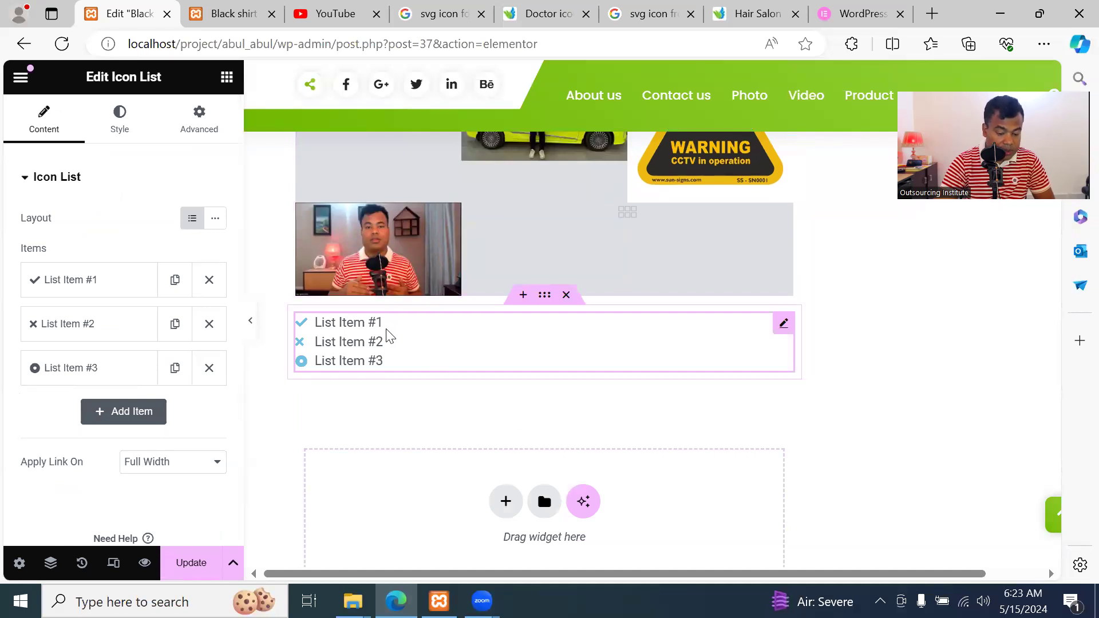
double_click(371, 324)
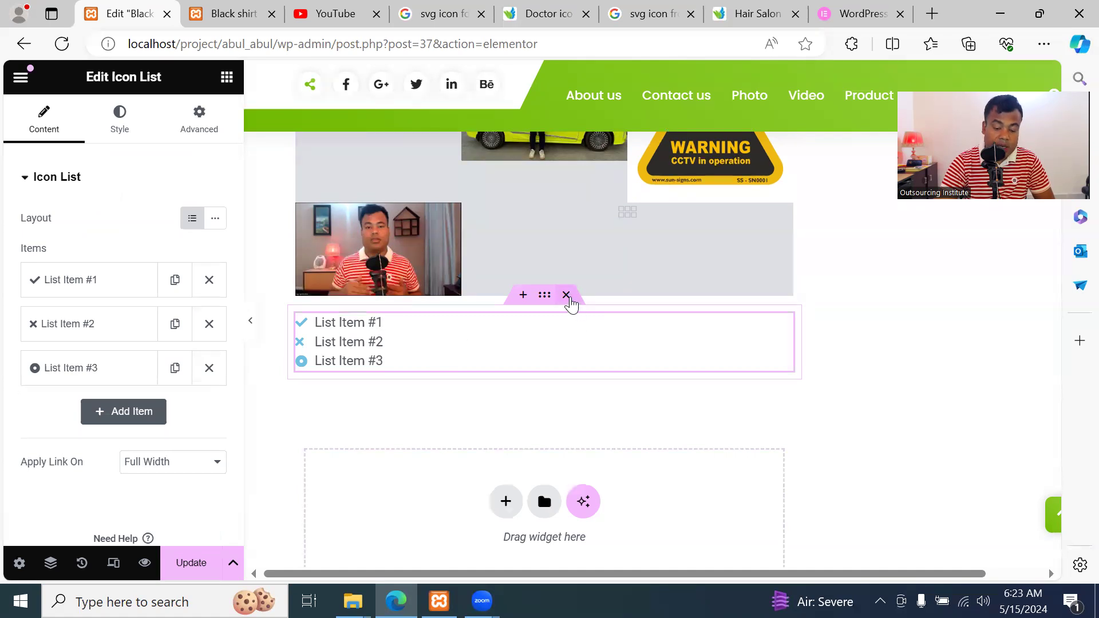
click(565, 294)
Add an Icon List widget between the captioned apple image and the zigzag divider above the video
scroll(589, 389, up, 8)
scroll(586, 377, up, 10)
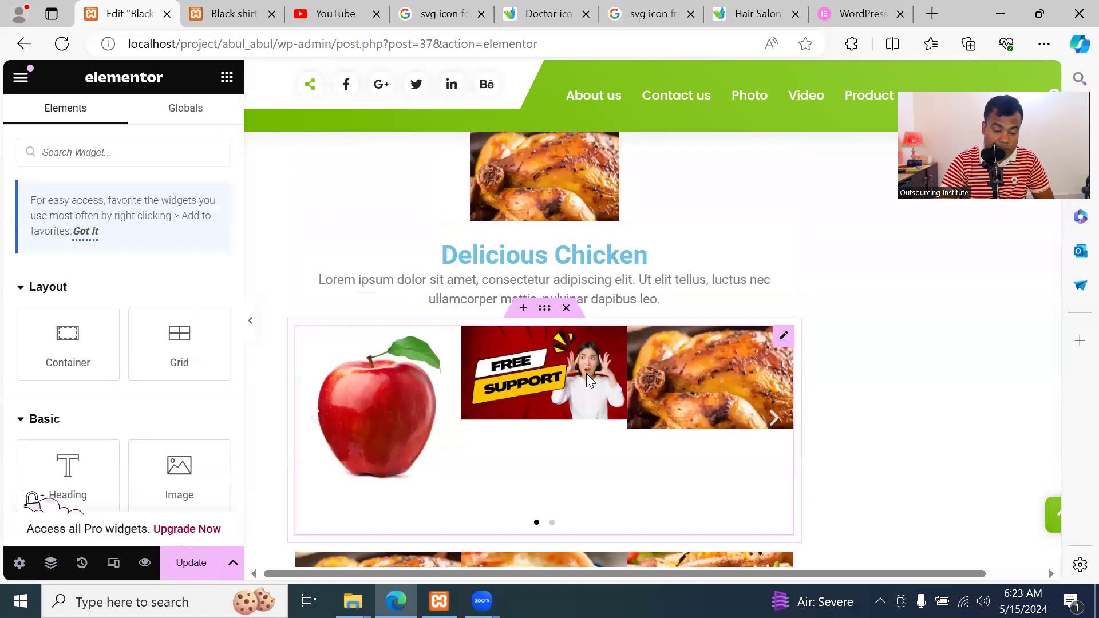
scroll(583, 376, down, 8)
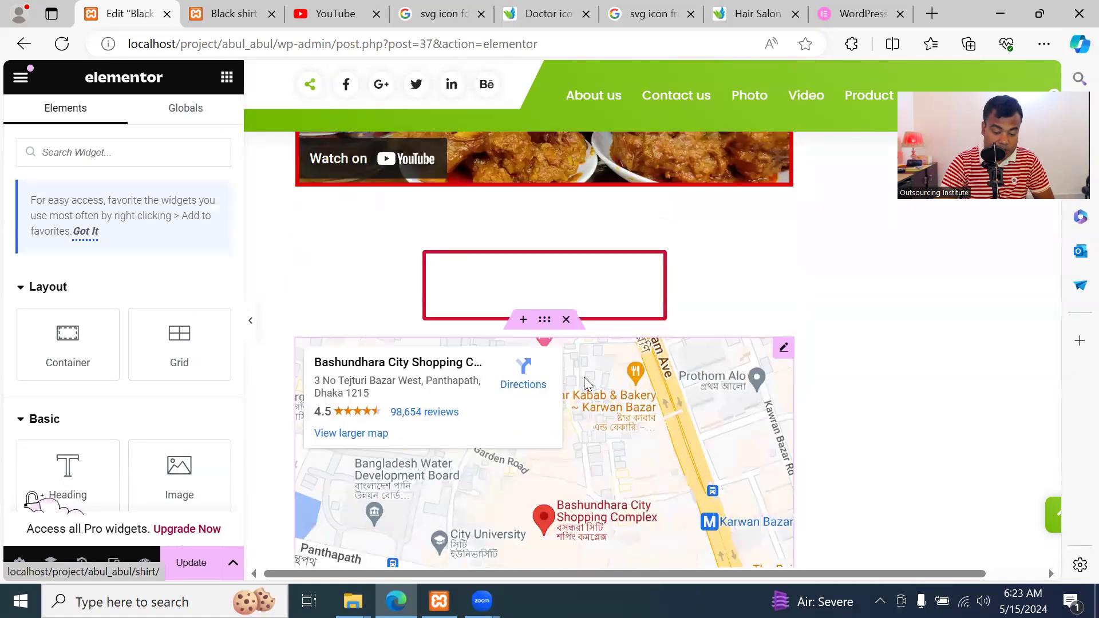
scroll(575, 375, up, 10)
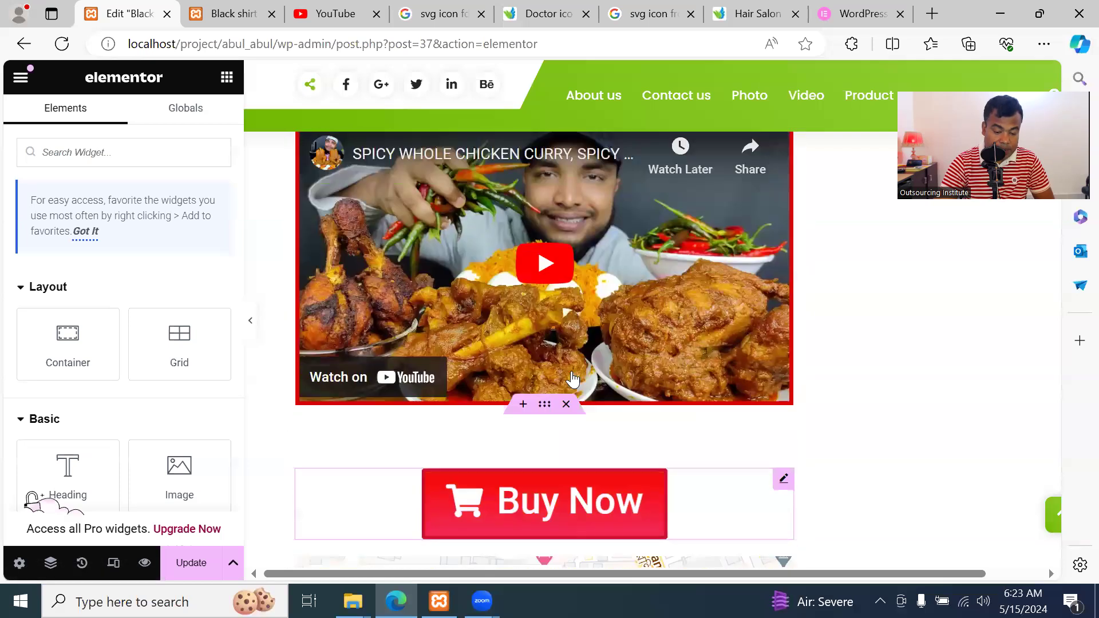
scroll(572, 376, down, 1)
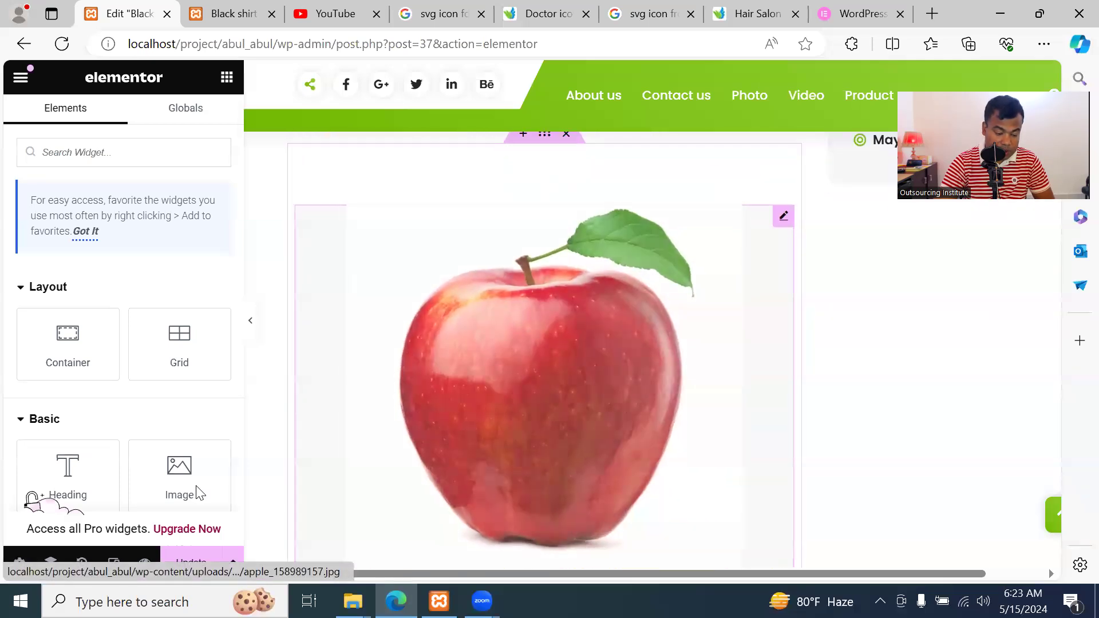
scroll(202, 383, down, 8)
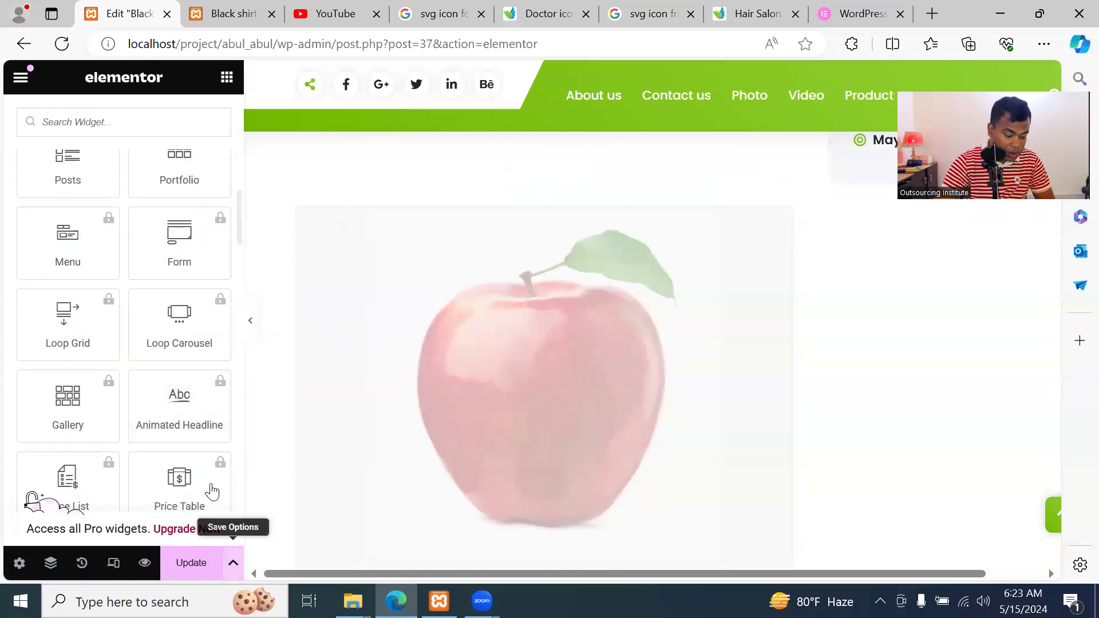
scroll(200, 423, down, 10)
scroll(193, 412, down, 6)
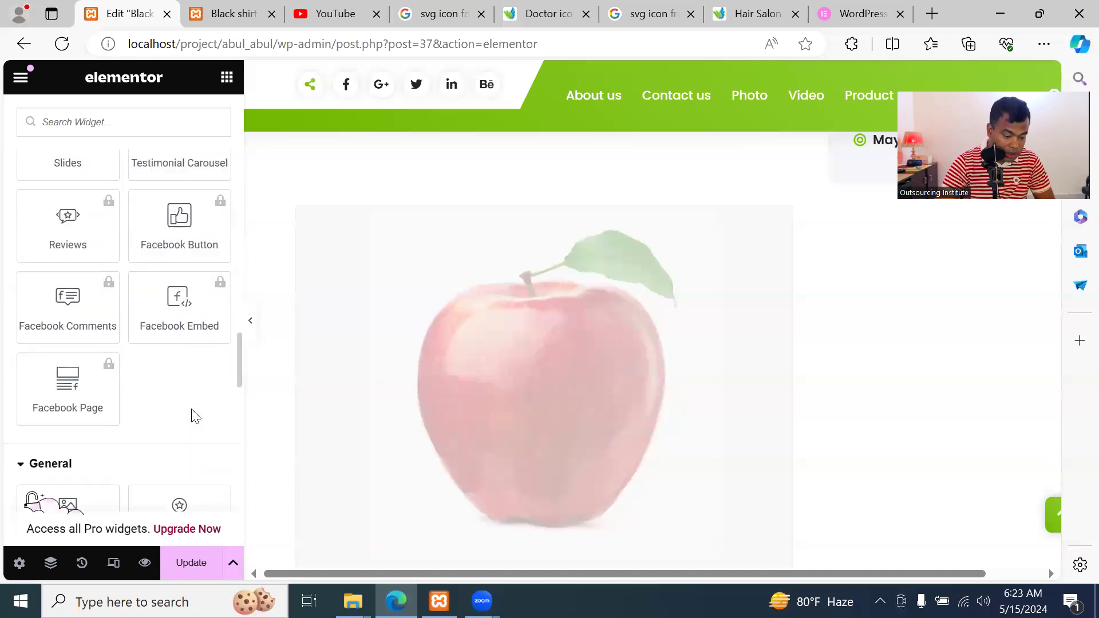
scroll(190, 408, down, 4)
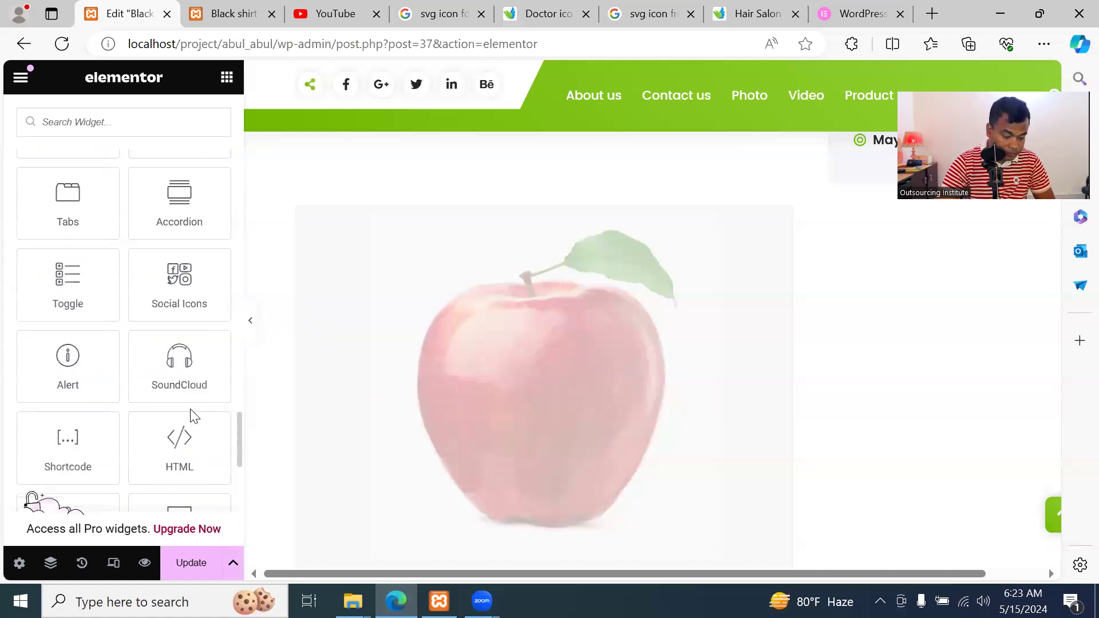
scroll(193, 416, down, 8)
scroll(189, 412, up, 6)
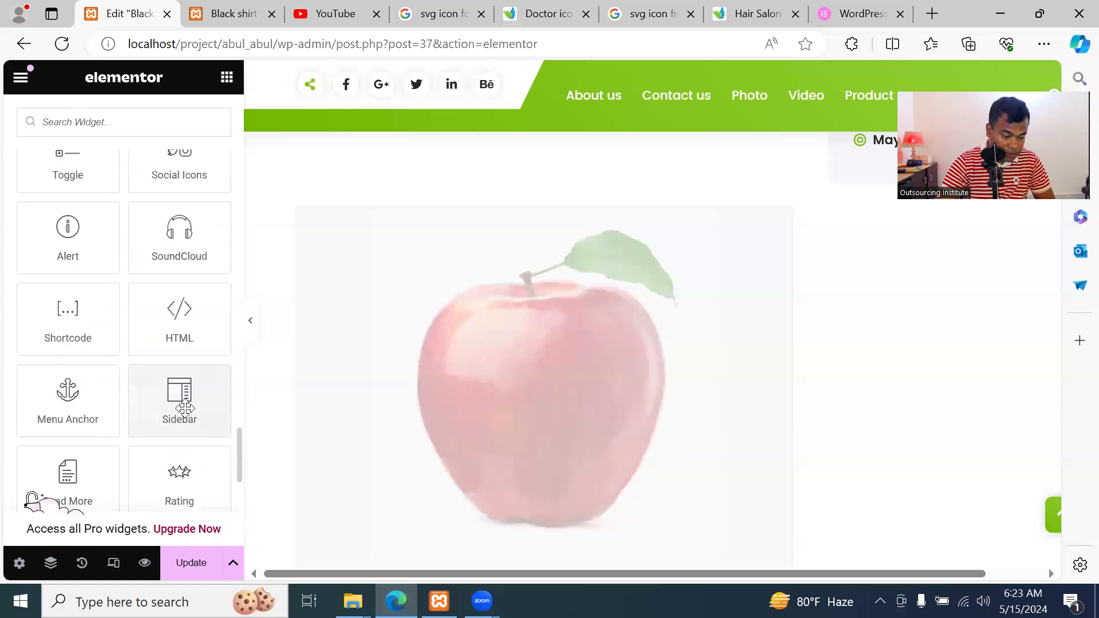
scroll(184, 408, up, 6)
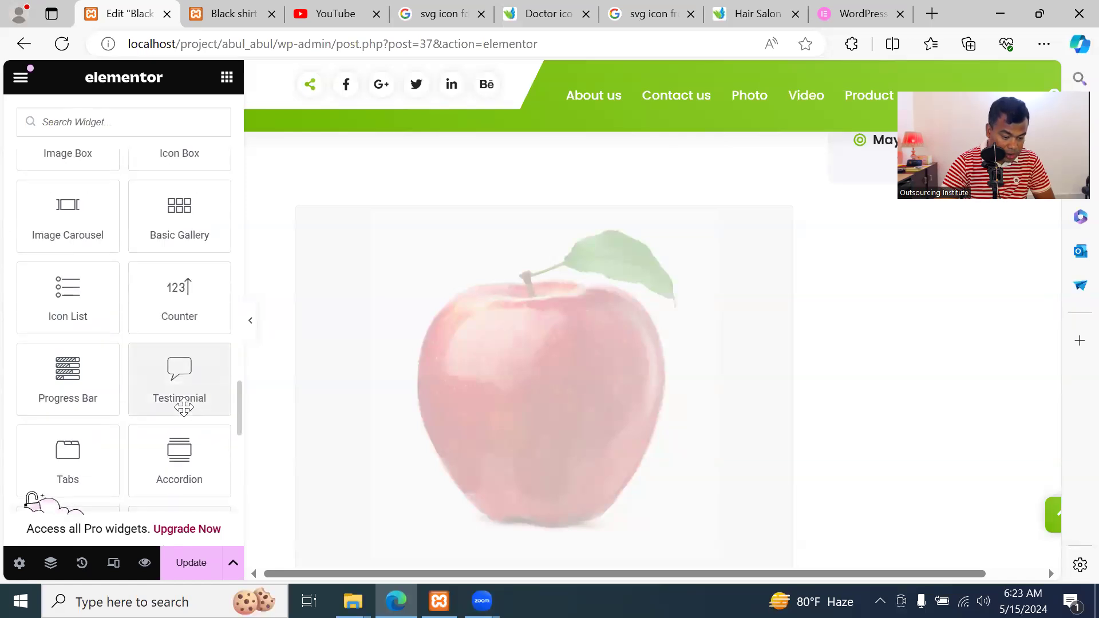
drag(68, 292, 527, 404)
scroll(607, 280, down, 4)
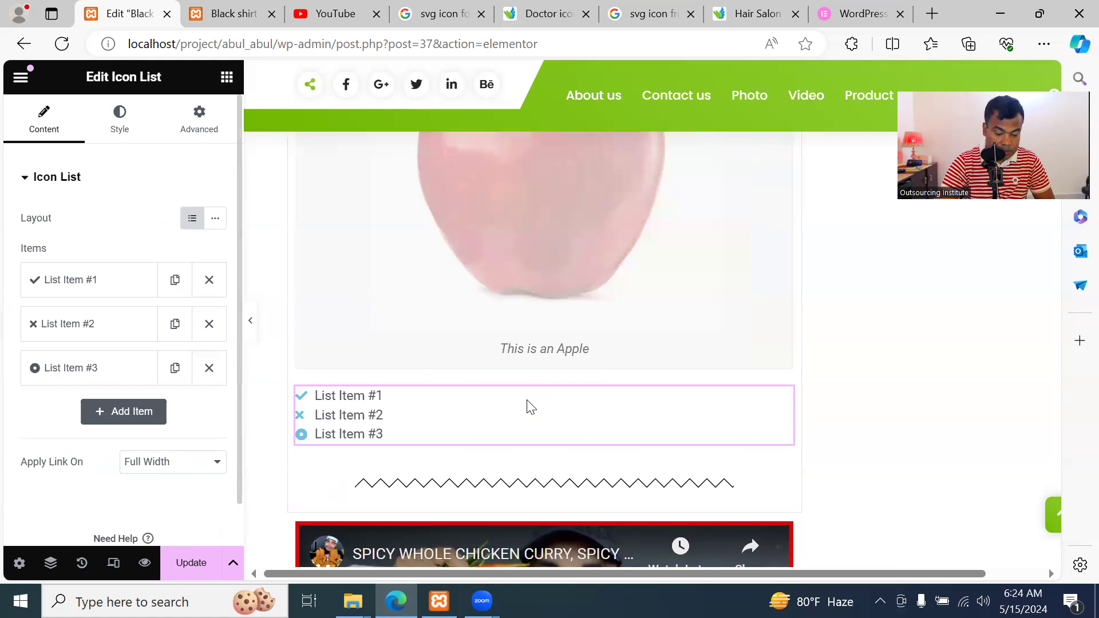
Change the text of the icon list's first item to "Tasty"
double_click(356, 395)
click(381, 396)
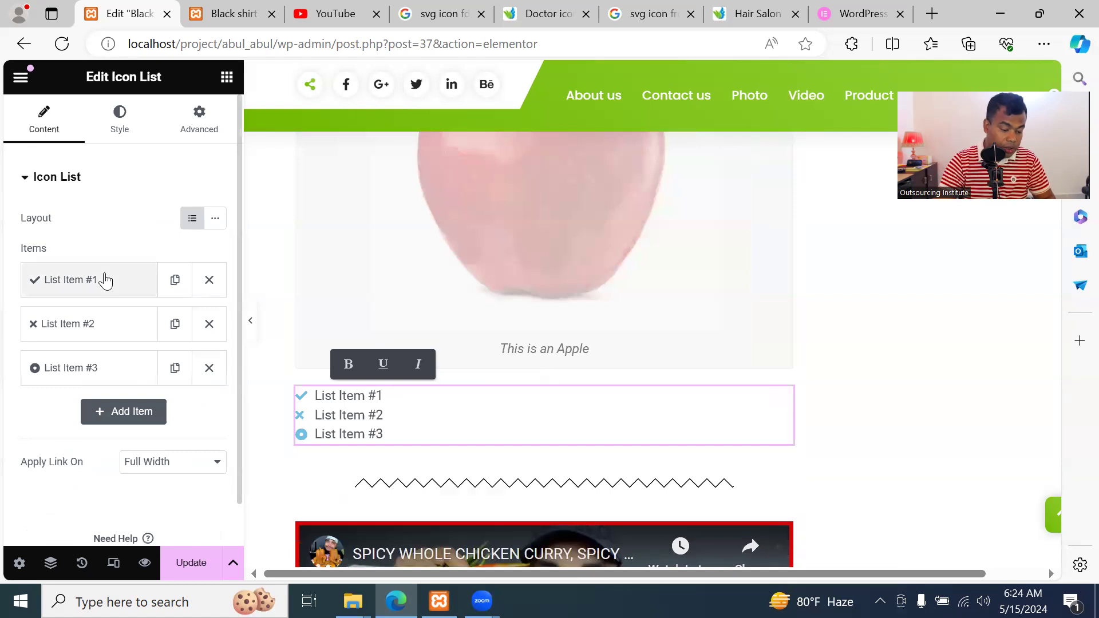
click(86, 281)
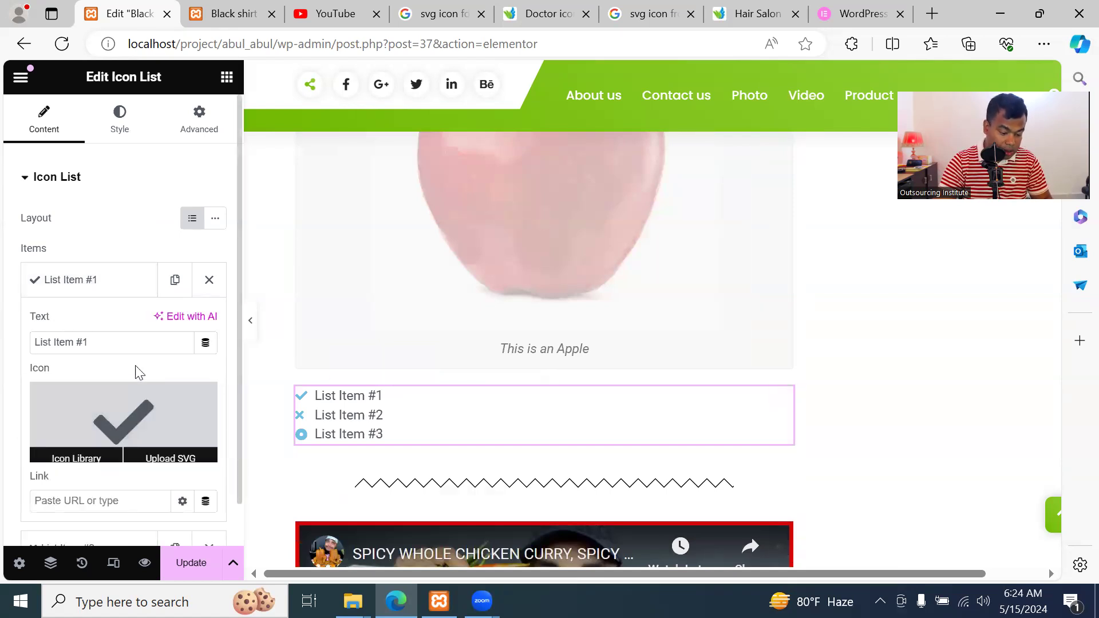
drag(121, 342, 2, 359)
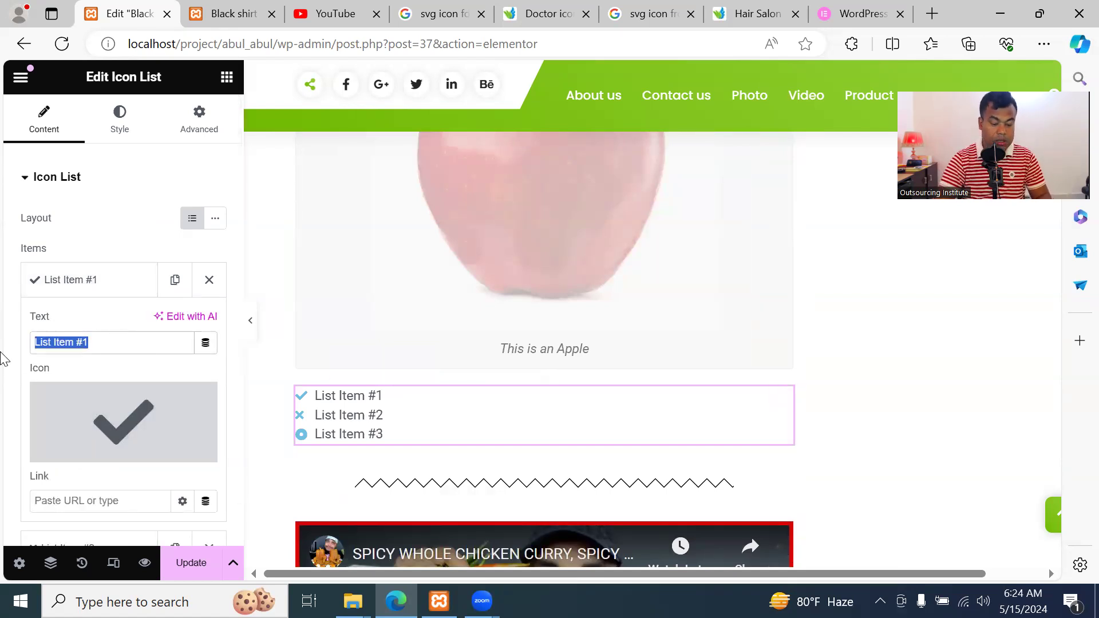
text(TA)
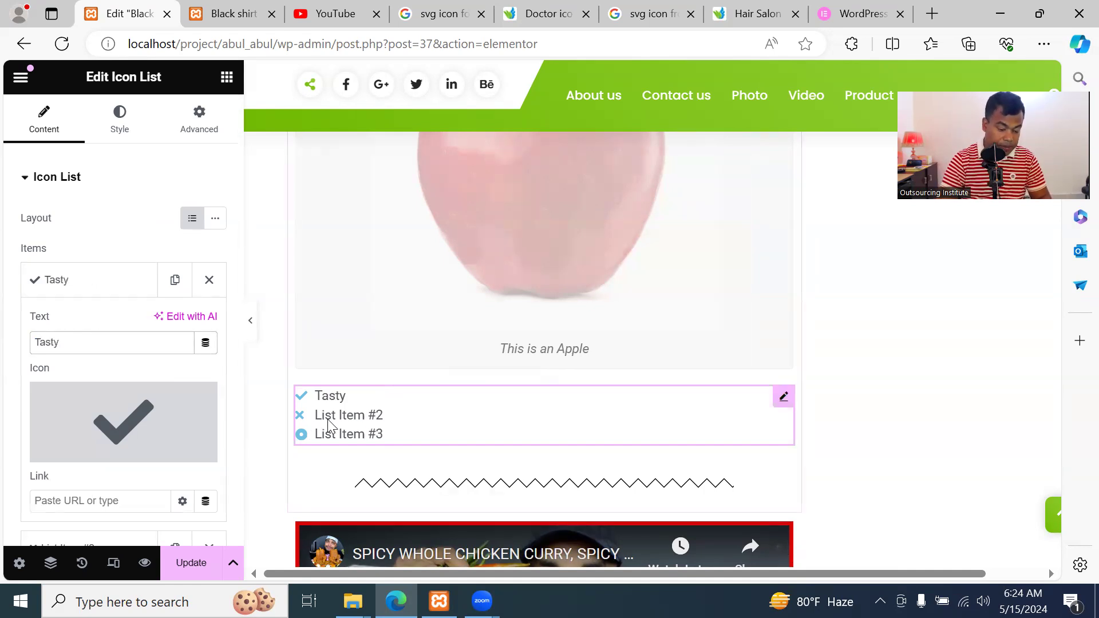
scroll(165, 421, down, 2)
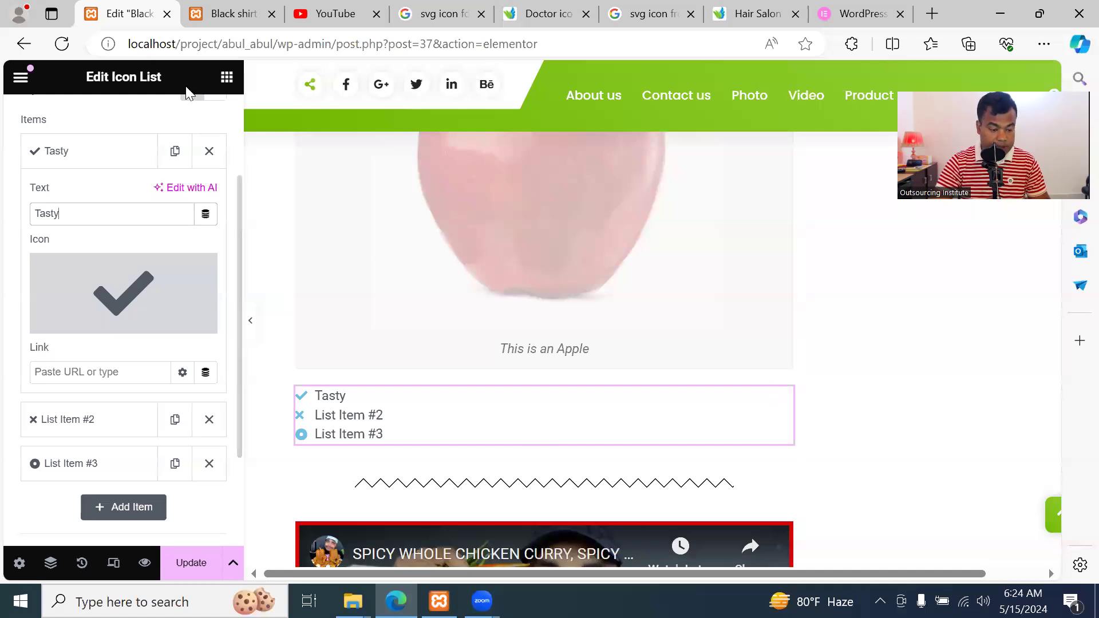
Find the Counter widget among the General widgets and add it in a new section below the image gallery
click(227, 78)
scroll(717, 445, down, 10)
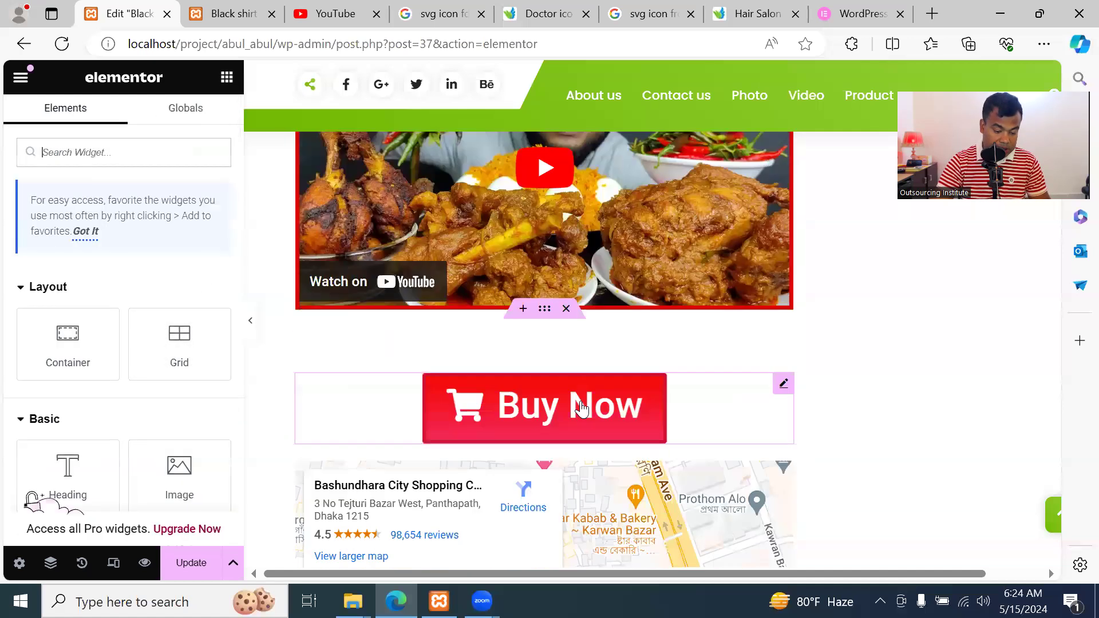
scroll(135, 417, down, 10)
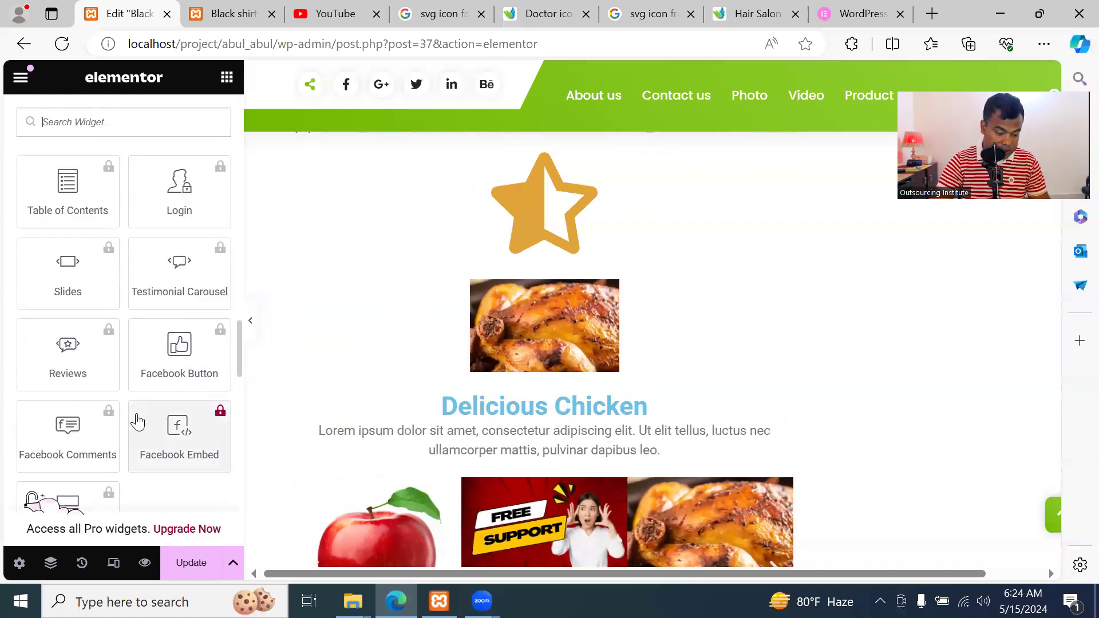
scroll(137, 420, down, 5)
scroll(139, 420, down, 10)
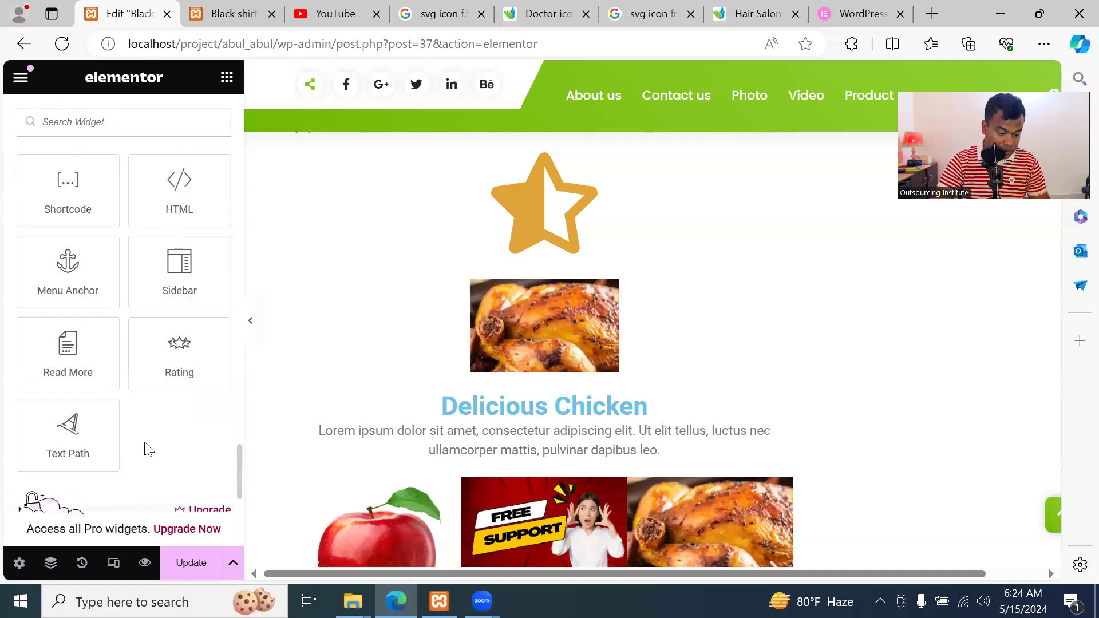
scroll(146, 444, up, 10)
scroll(145, 440, down, 2)
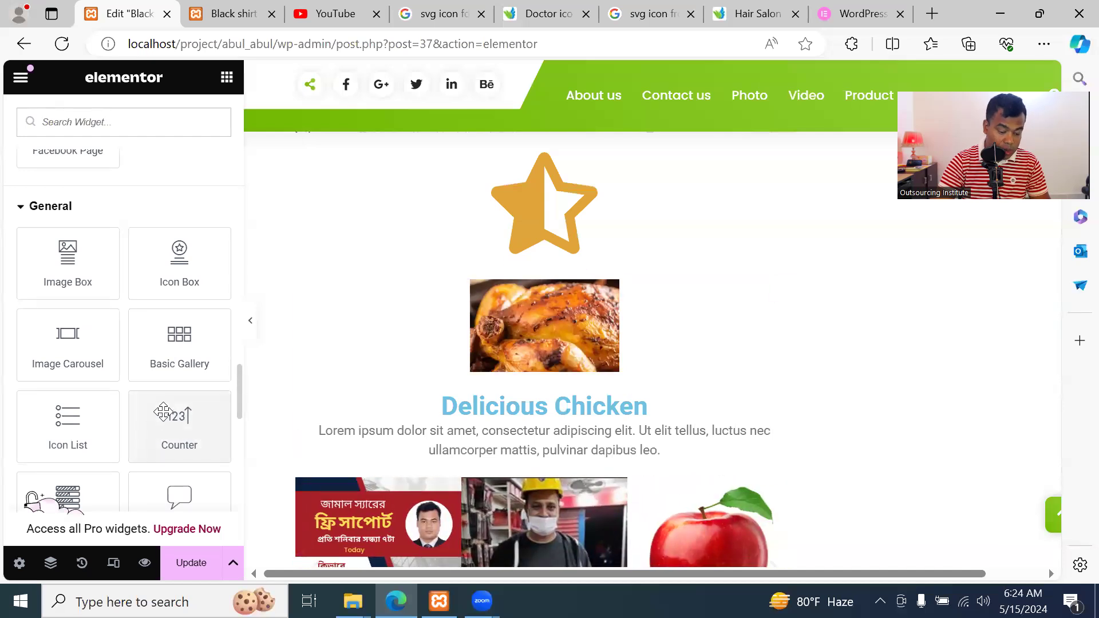
scroll(710, 372, down, 15)
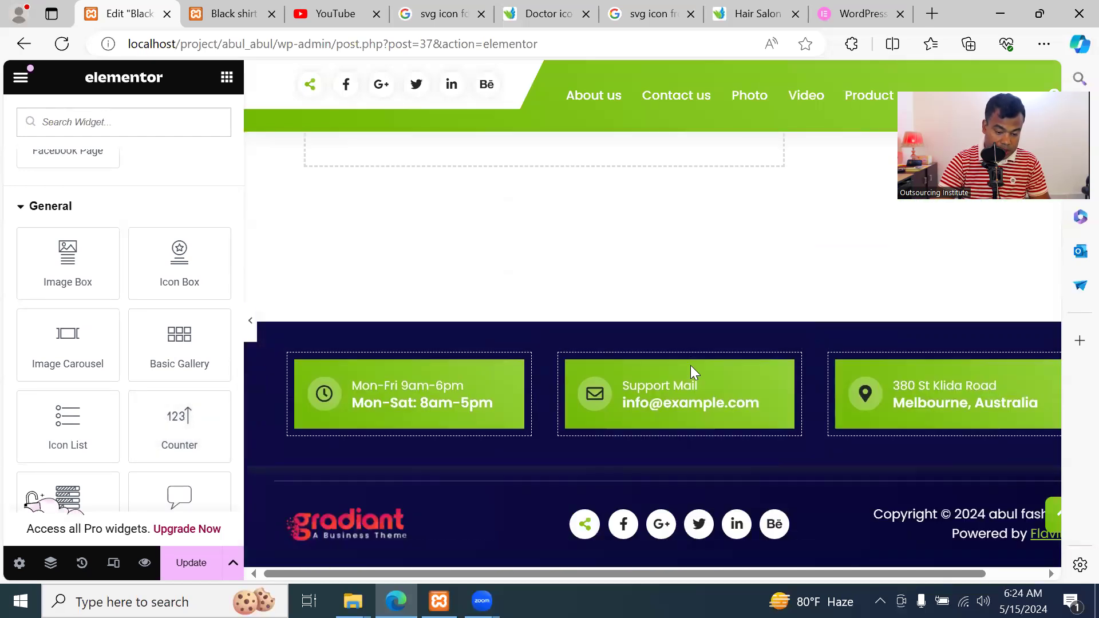
scroll(692, 372, up, 2)
drag(176, 419, 569, 211)
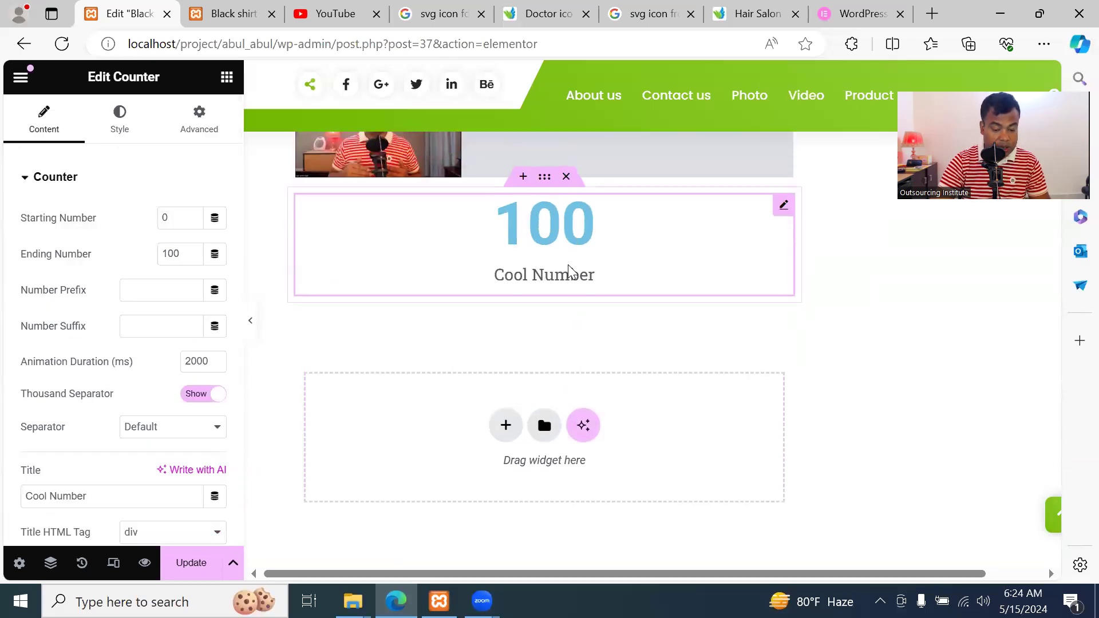
Set the counter's ending number to 9533
scroll(591, 284, up, 2)
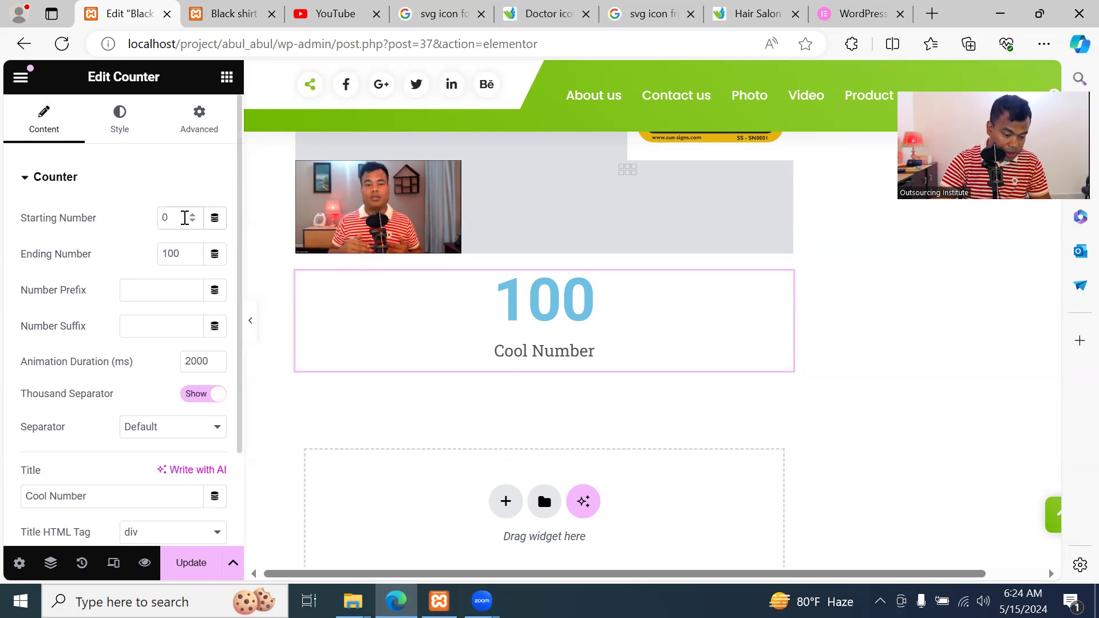
drag(183, 252, 153, 258)
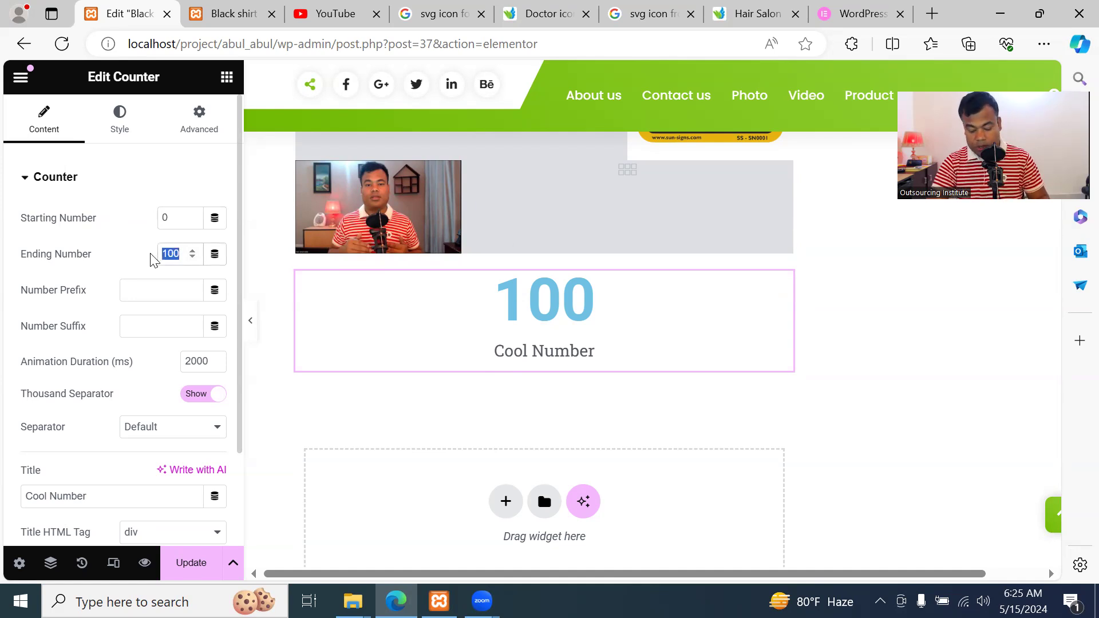
text(9)
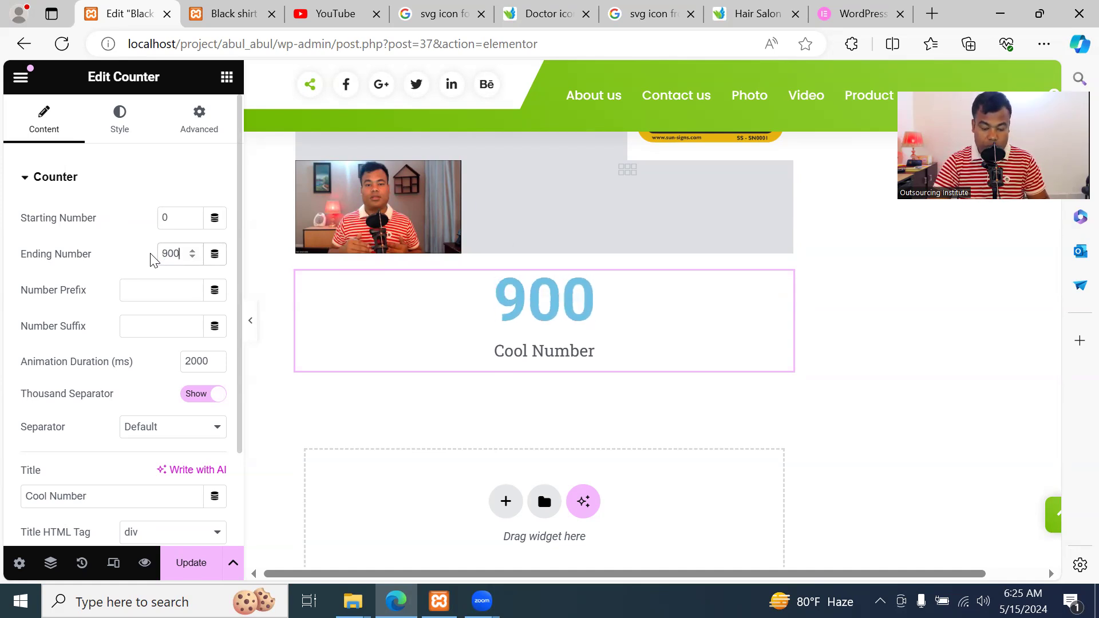
key(BackSpace)
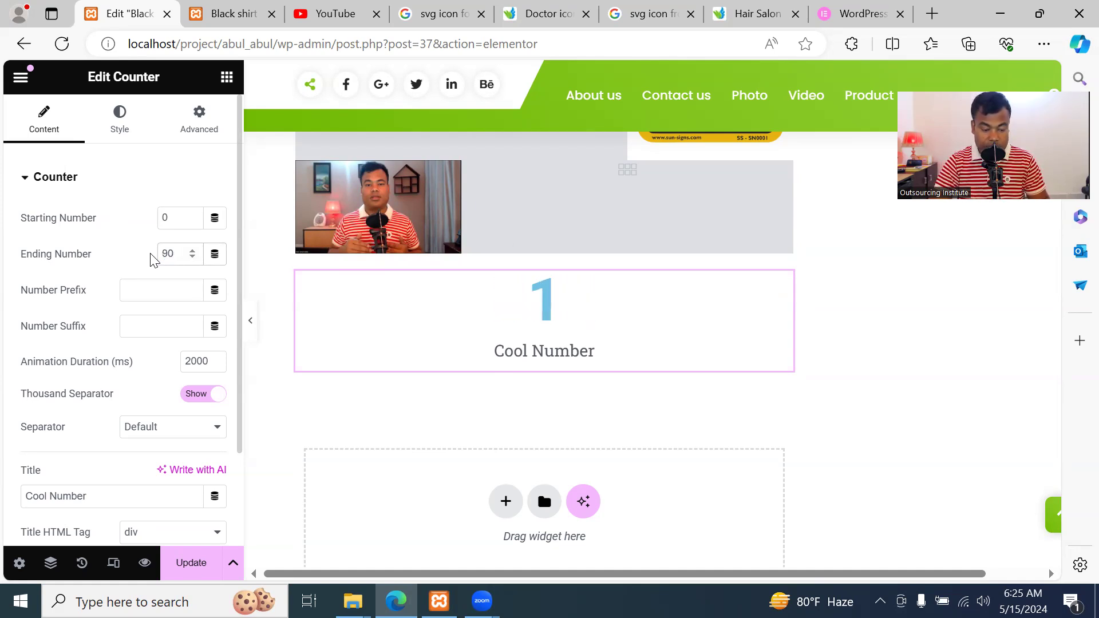
key(BackSpace)
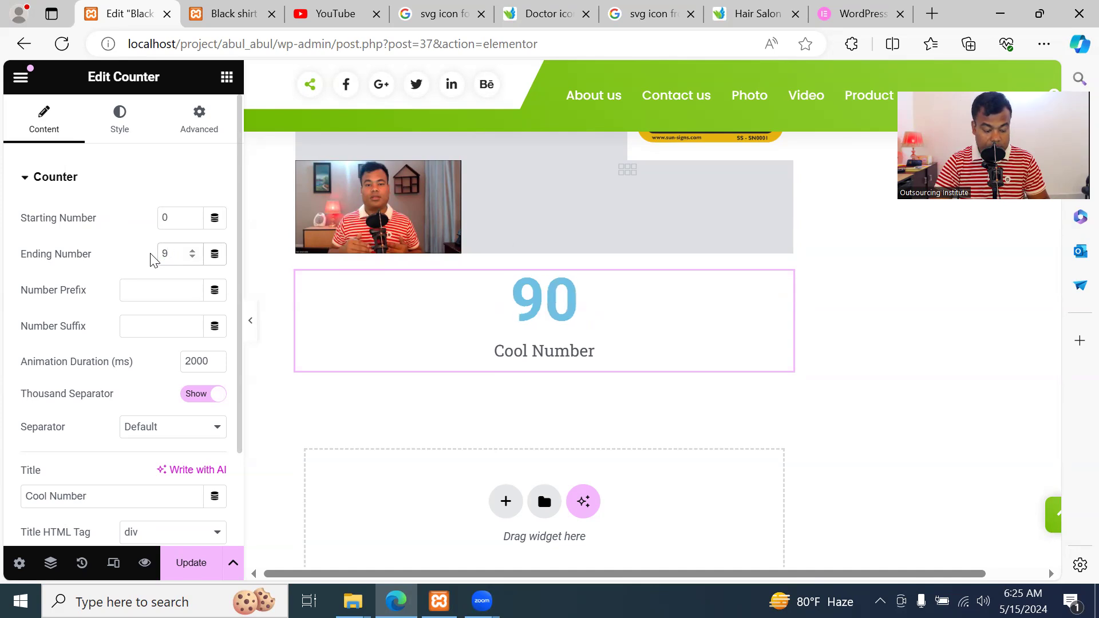
text(533)
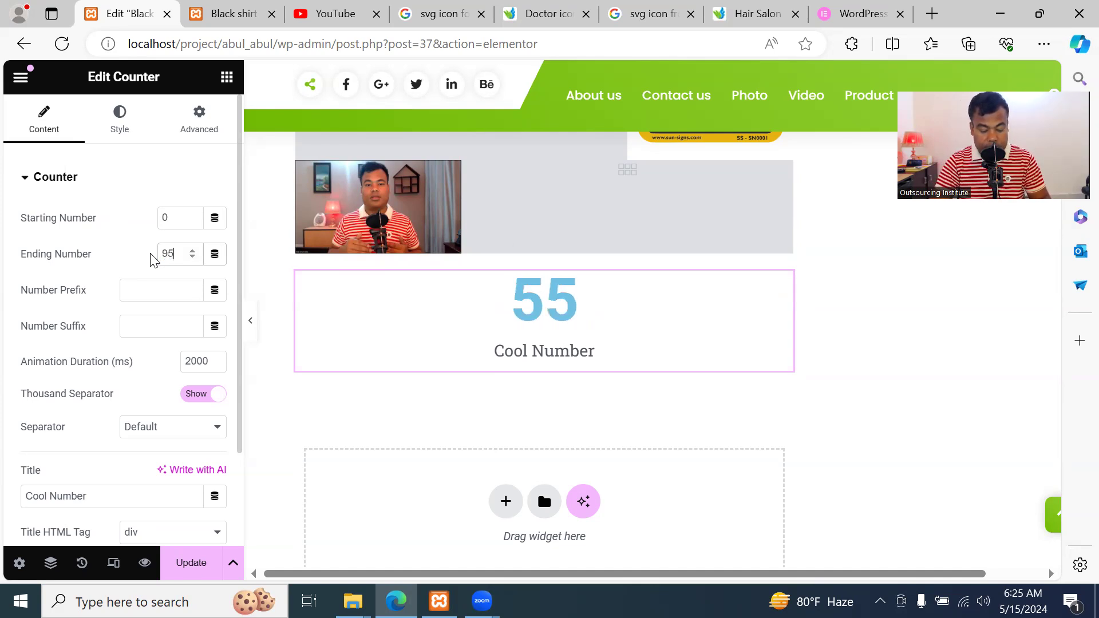
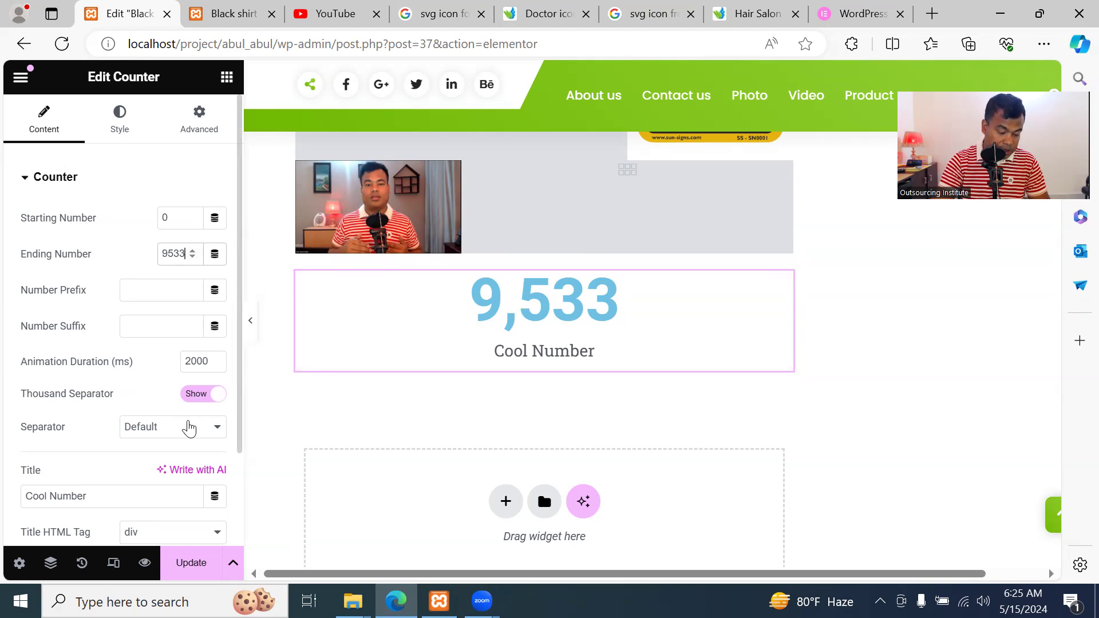
Try the Dot thousand separator on the counter and set it back to Default
click(192, 434)
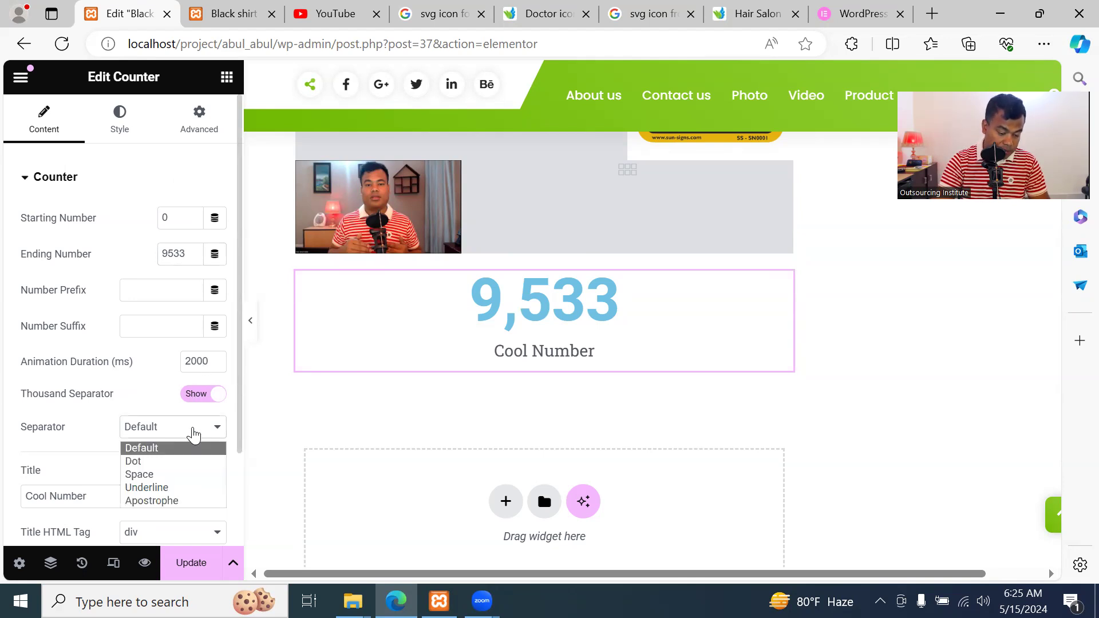
click(178, 465)
click(183, 428)
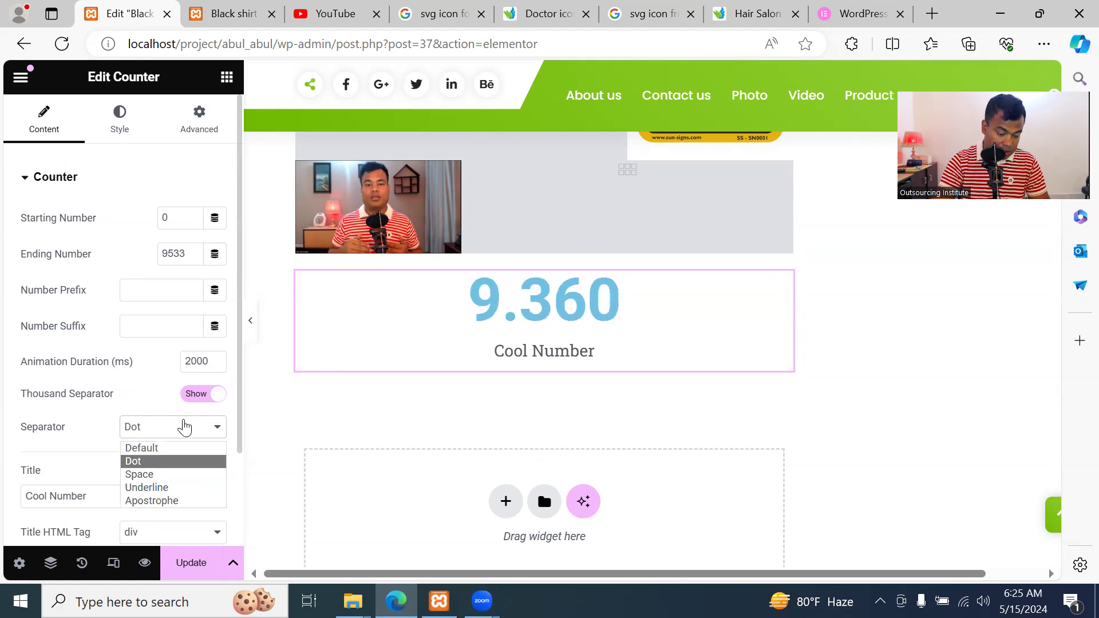
click(172, 449)
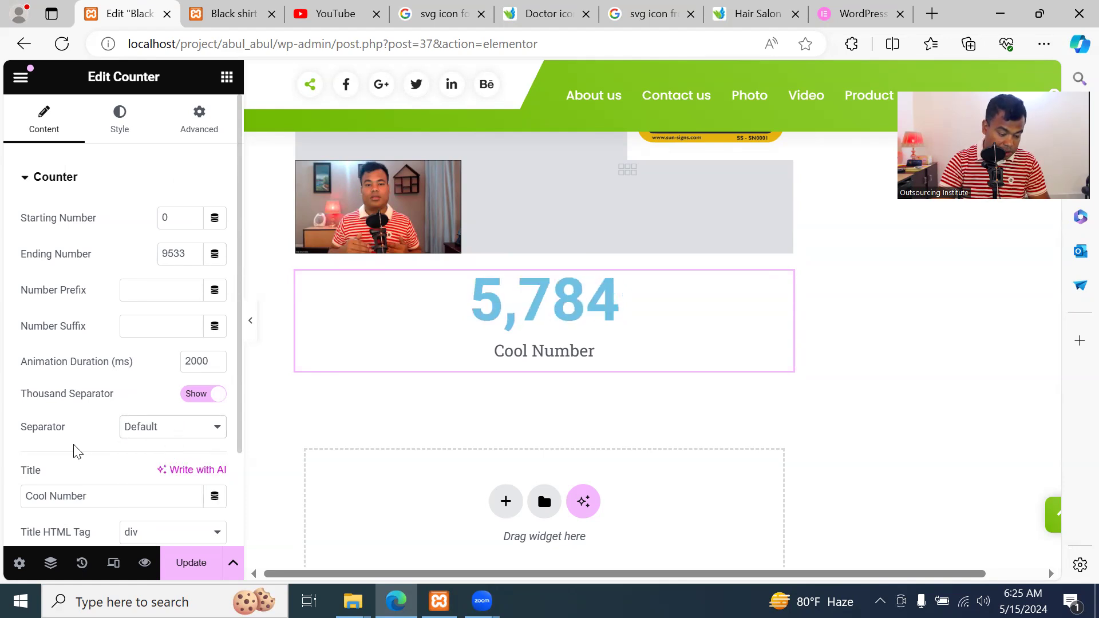
Change the counter's title to "Our Happy Customer" and update the page
scroll(77, 451, down, 3)
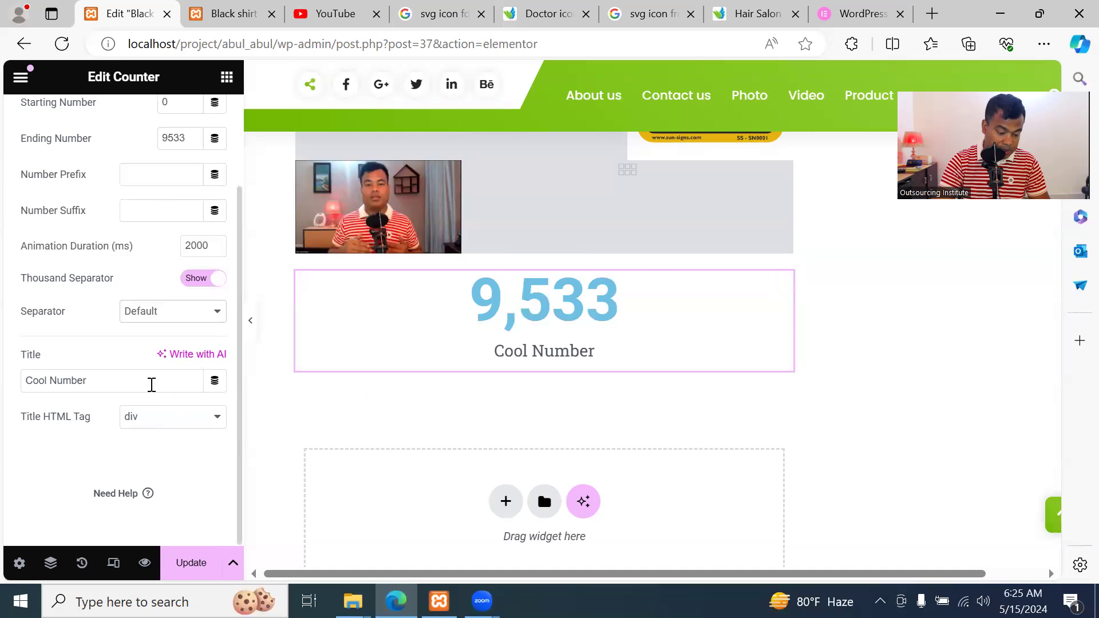
drag(152, 385, 3, 378)
text(Ou)
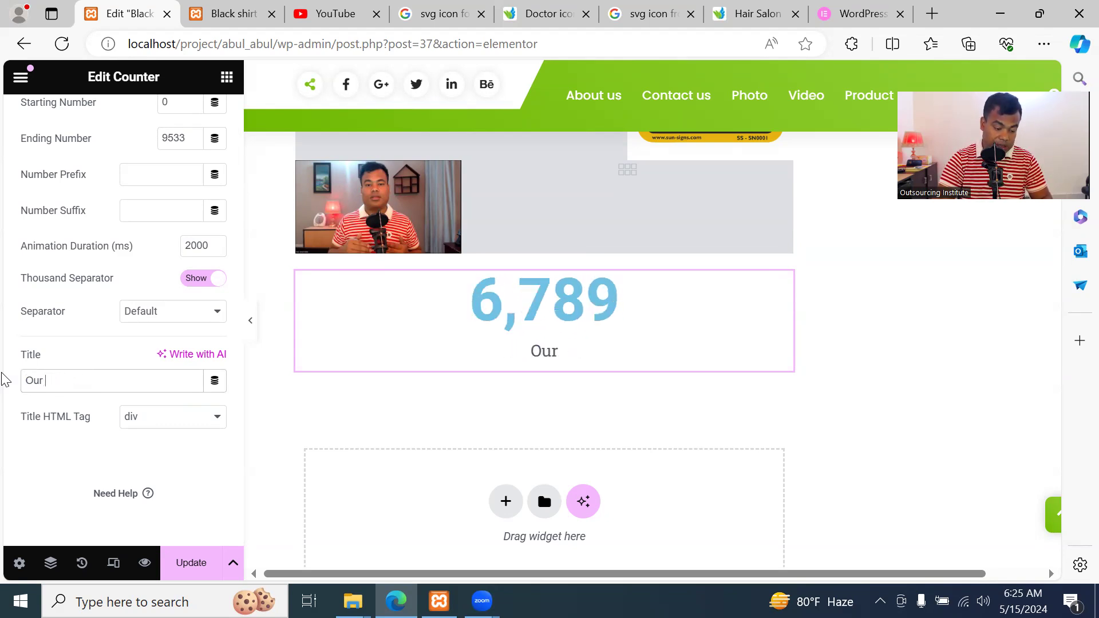
text(r )
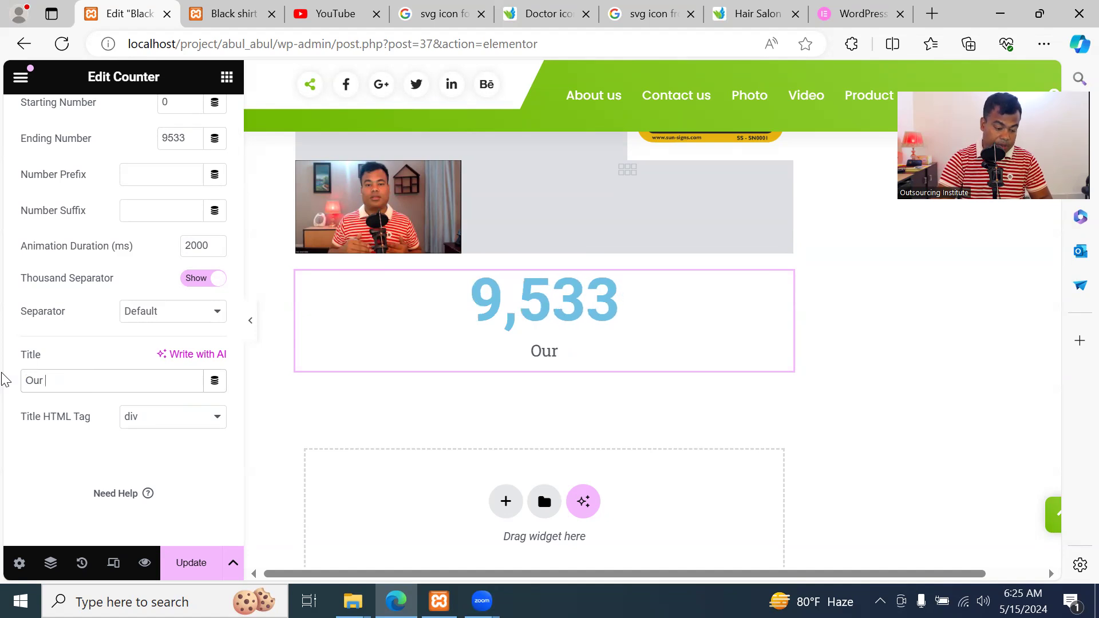
text(Ha)
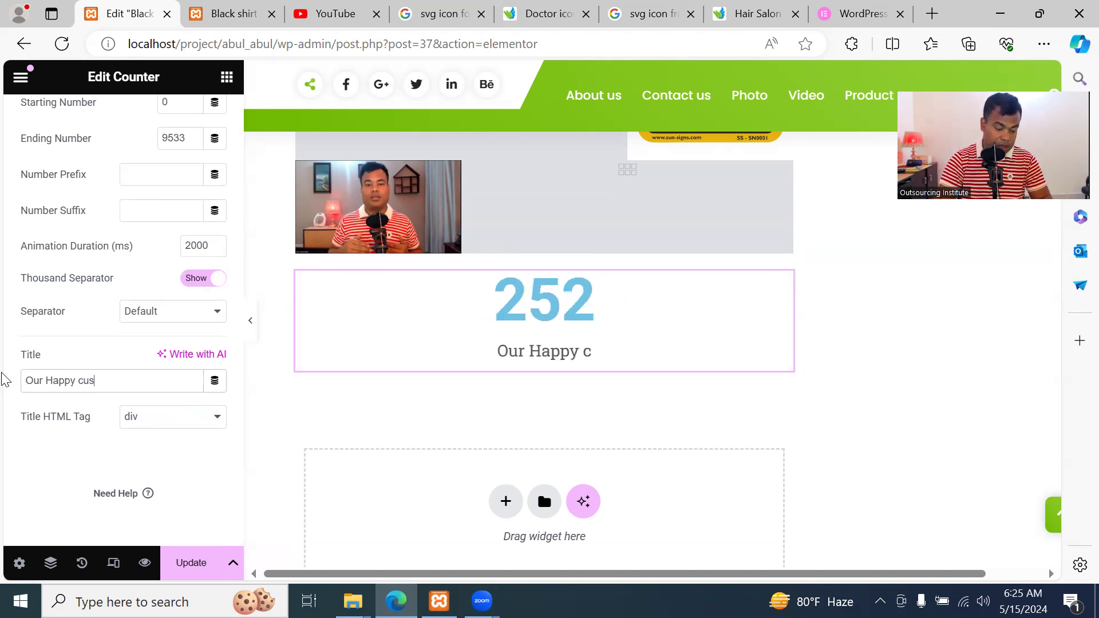
text(ppy Customer)
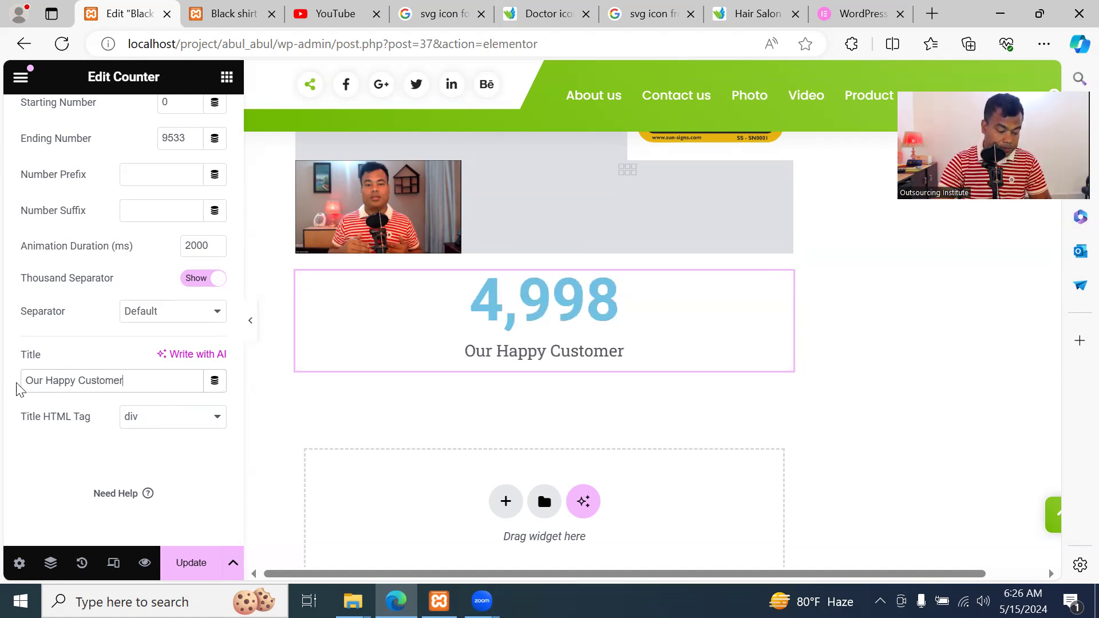
click(177, 561)
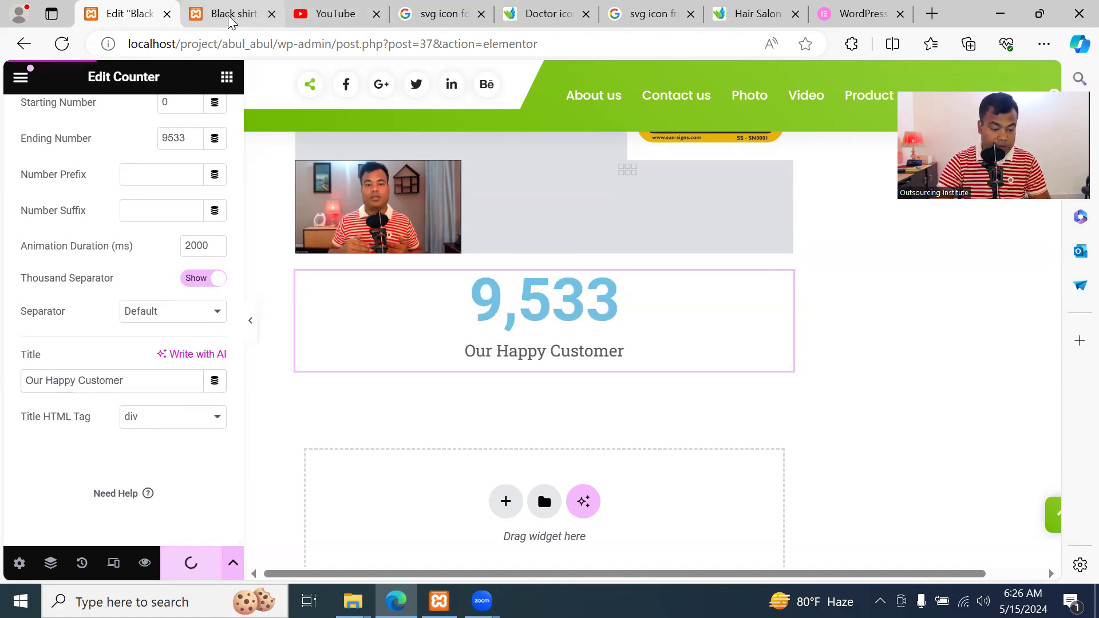
Reload the live Black shirt page and check the icon list above the video and the counter below the gallery
click(229, 22)
click(99, 43)
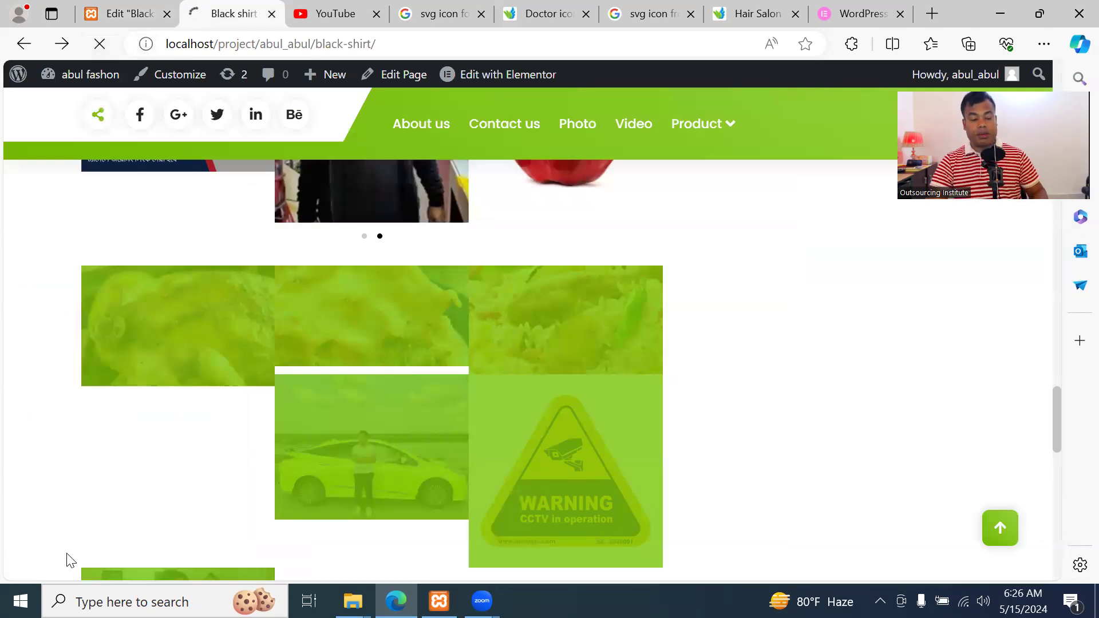
scroll(603, 280, up, 5)
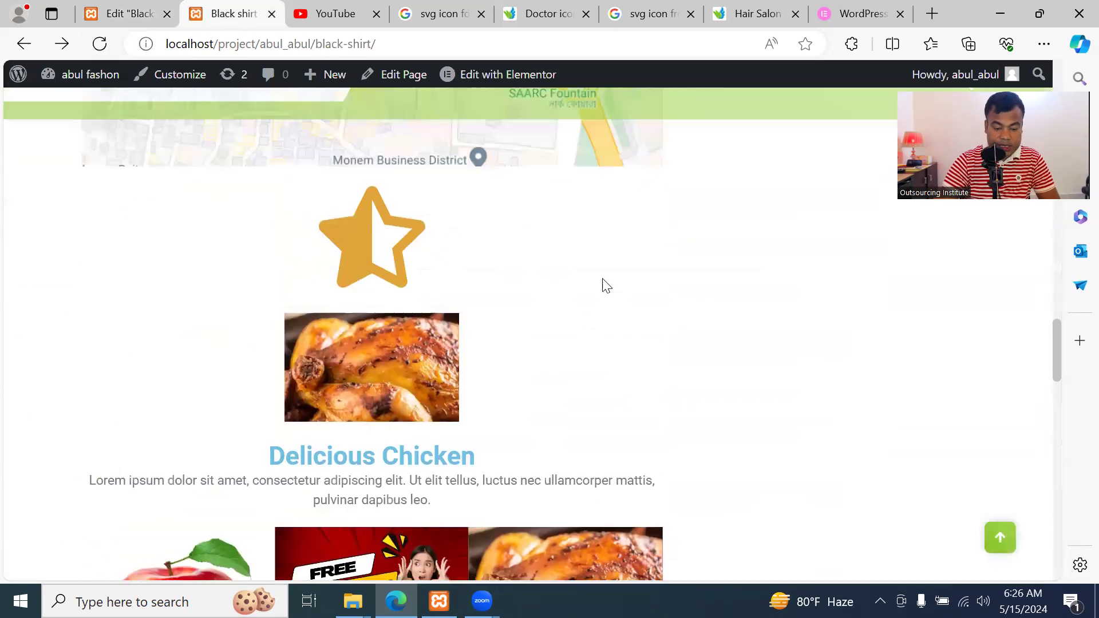
scroll(606, 285, up, 15)
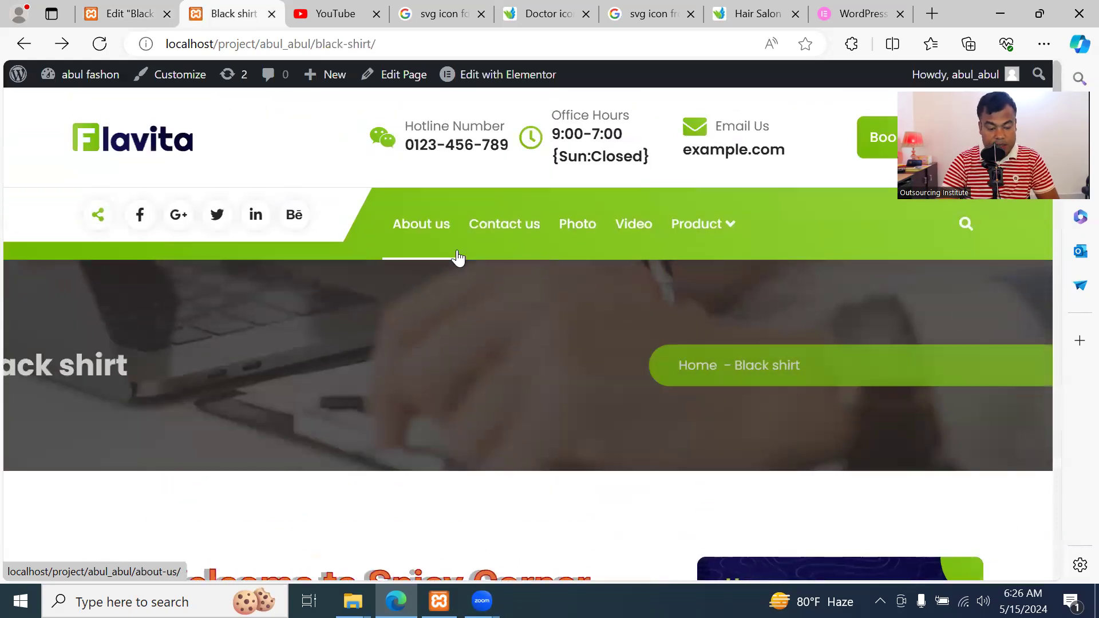
scroll(377, 363, down, 15)
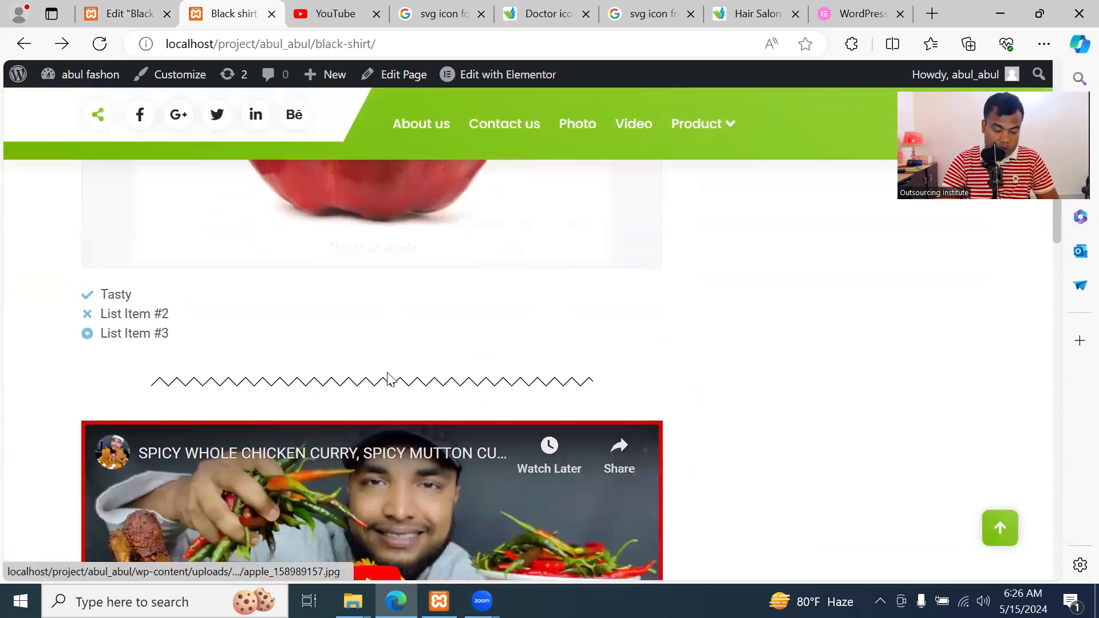
scroll(711, 350, down, 10)
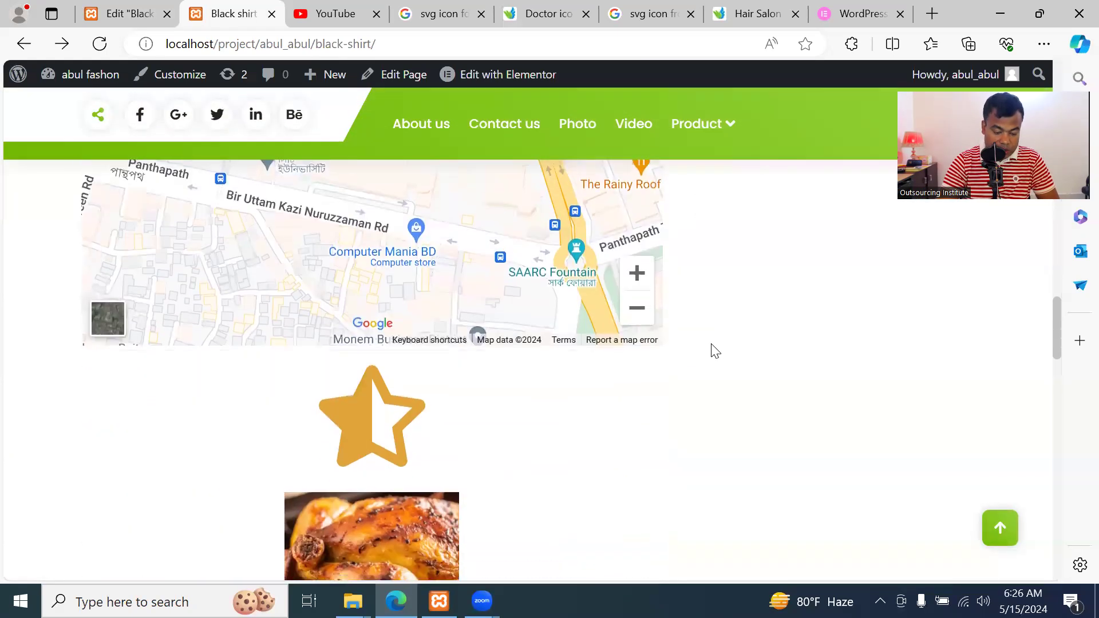
scroll(714, 351, down, 12)
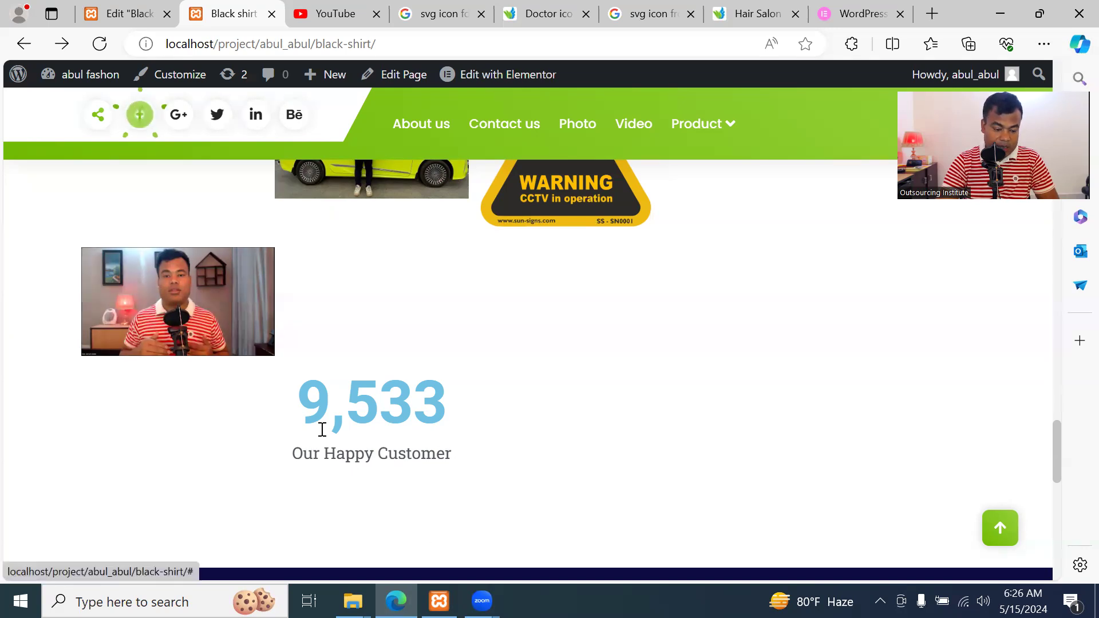
click(120, 15)
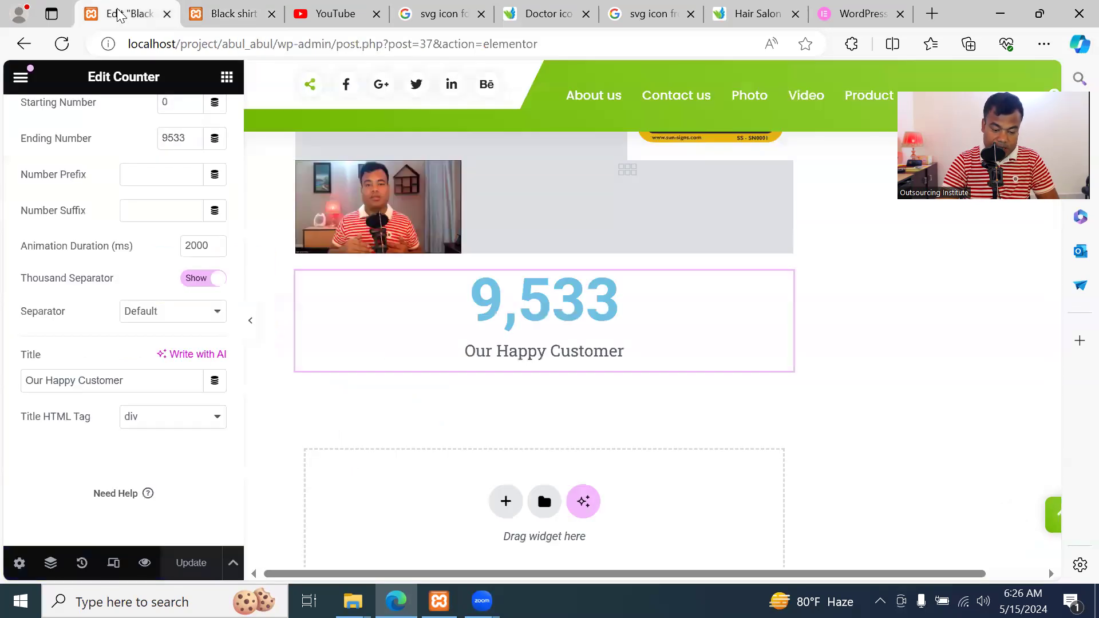
click(199, 17)
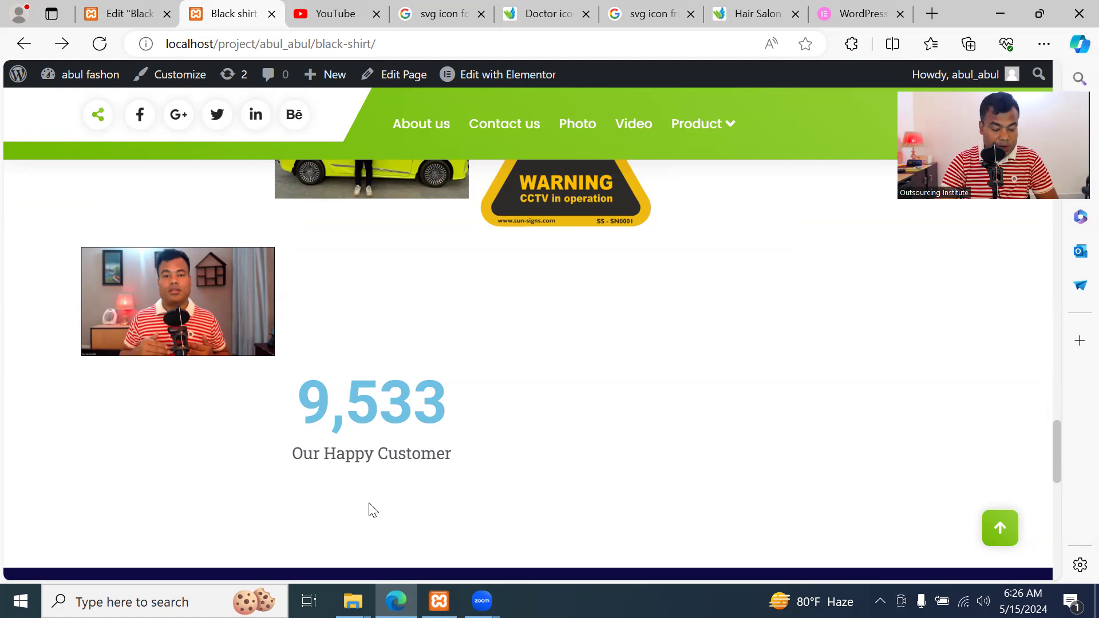
Return to the Elementor editor and add a second Counter widget below the "Our Happy Customer" counter
click(129, 13)
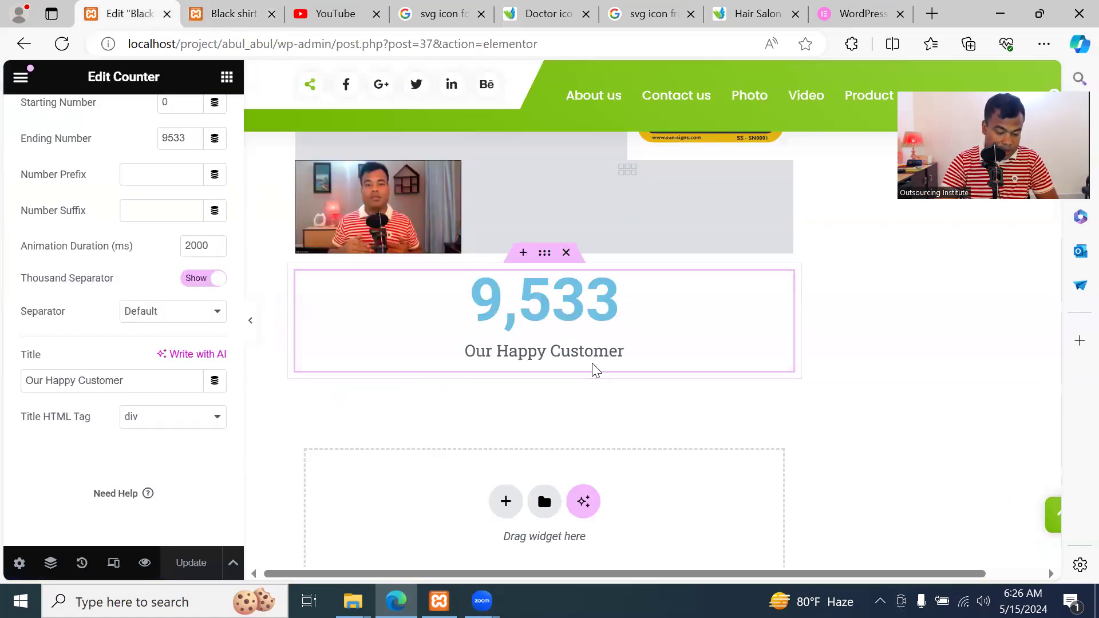
click(226, 77)
scroll(181, 395, down, 15)
scroll(181, 395, down, 5)
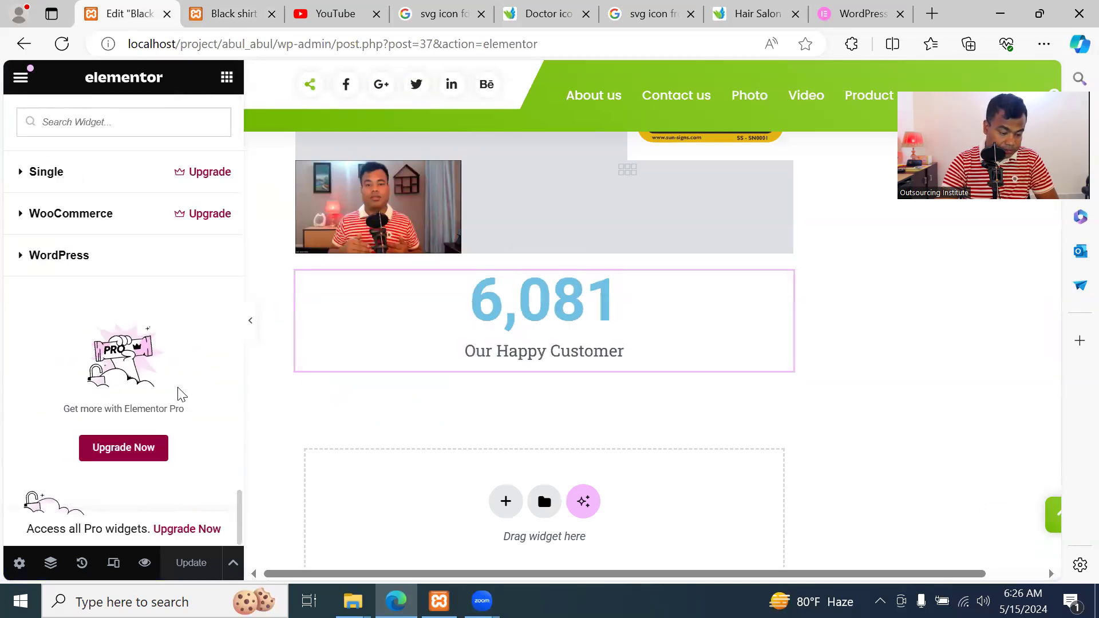
scroll(181, 395, up, 5)
scroll(182, 397, down, 4)
scroll(184, 399, up, 5)
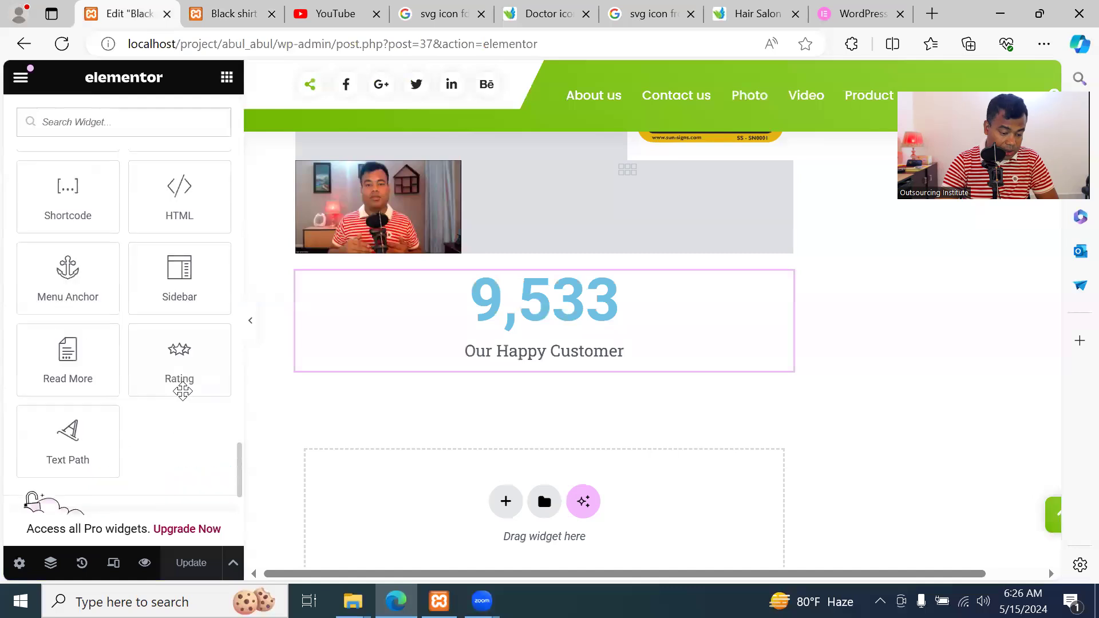
scroll(181, 389, up, 2)
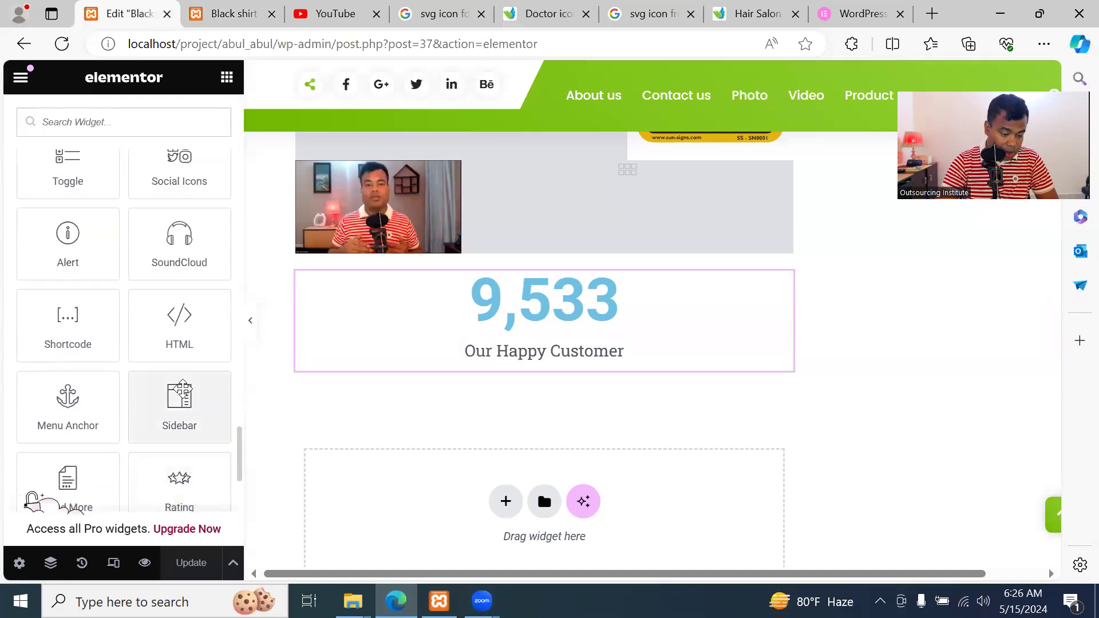
scroll(183, 390, up, 2)
scroll(183, 387, up, 2)
drag(179, 180, 559, 500)
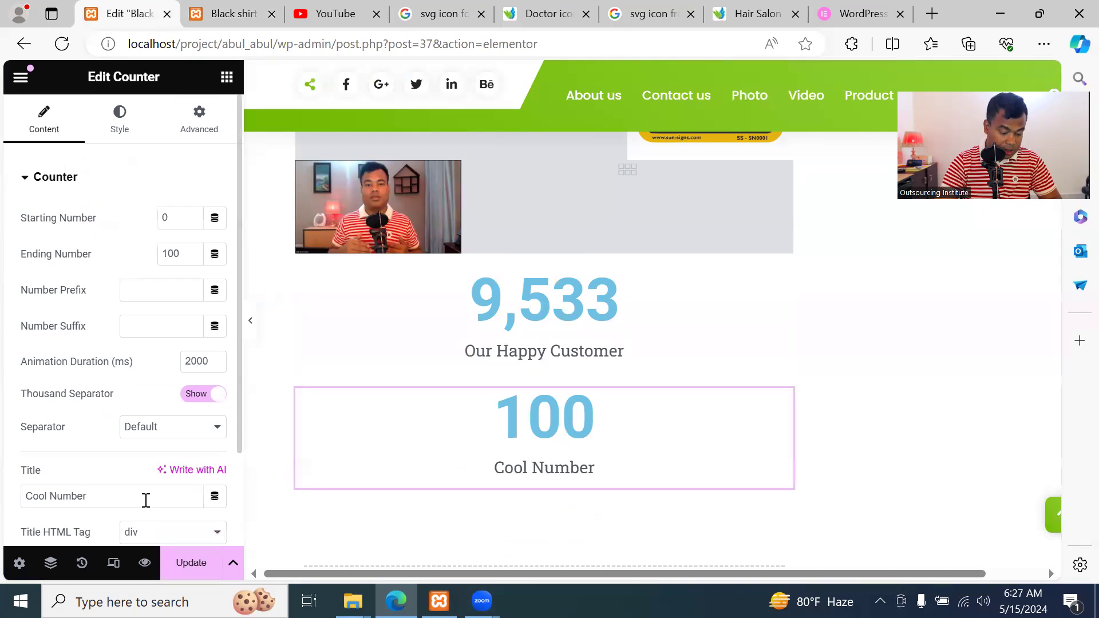
Change the second counter's title to "Total Project Done"
drag(146, 500, 8, 507)
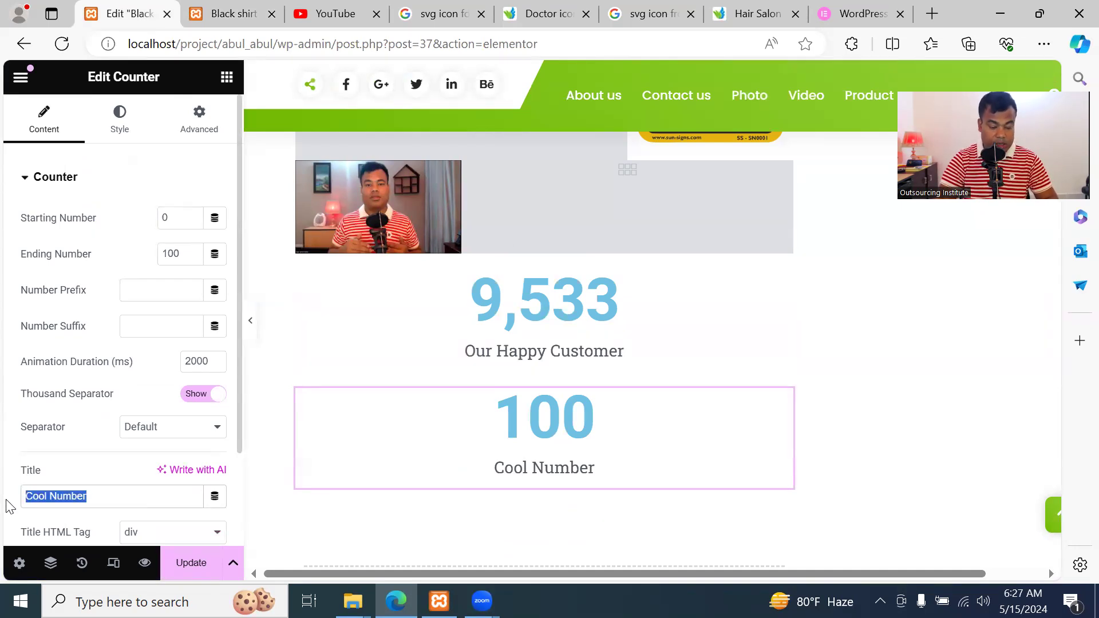
text(Total Projet)
key(BackSpace)
text(ct Done)
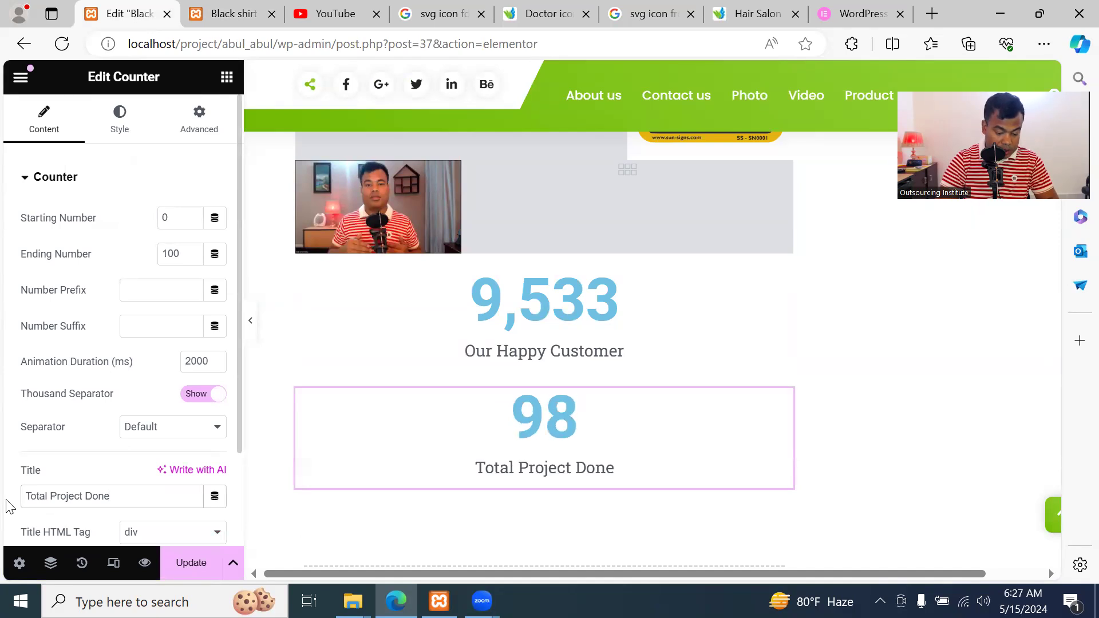
Set the "Total Project Done" counter's ending number to 5320 and update the page
drag(182, 253, 147, 257)
text(5)
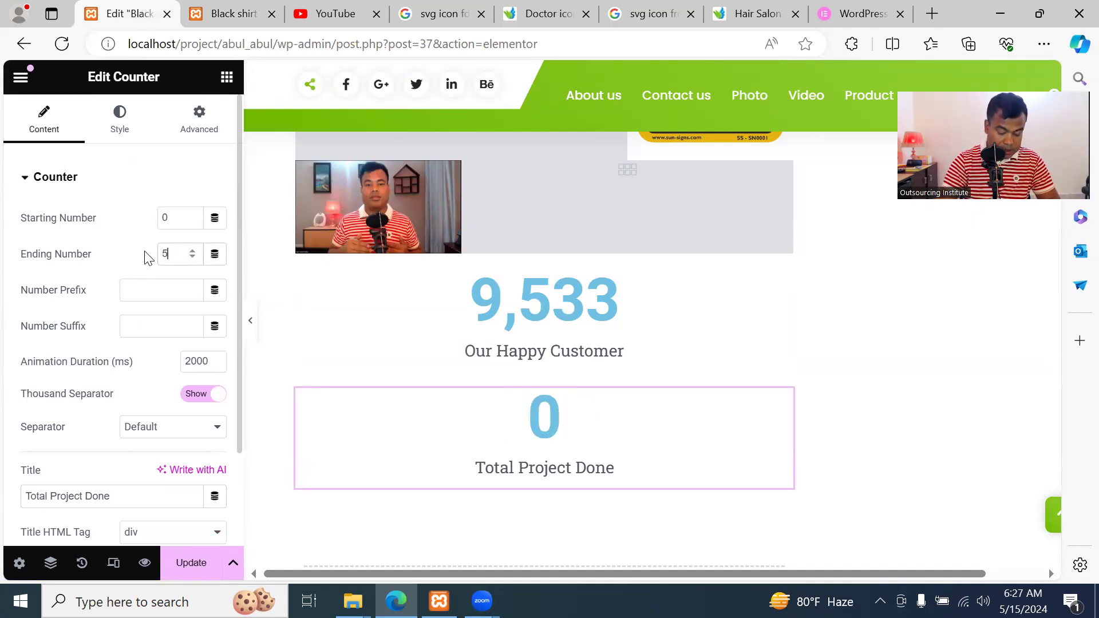
text(320)
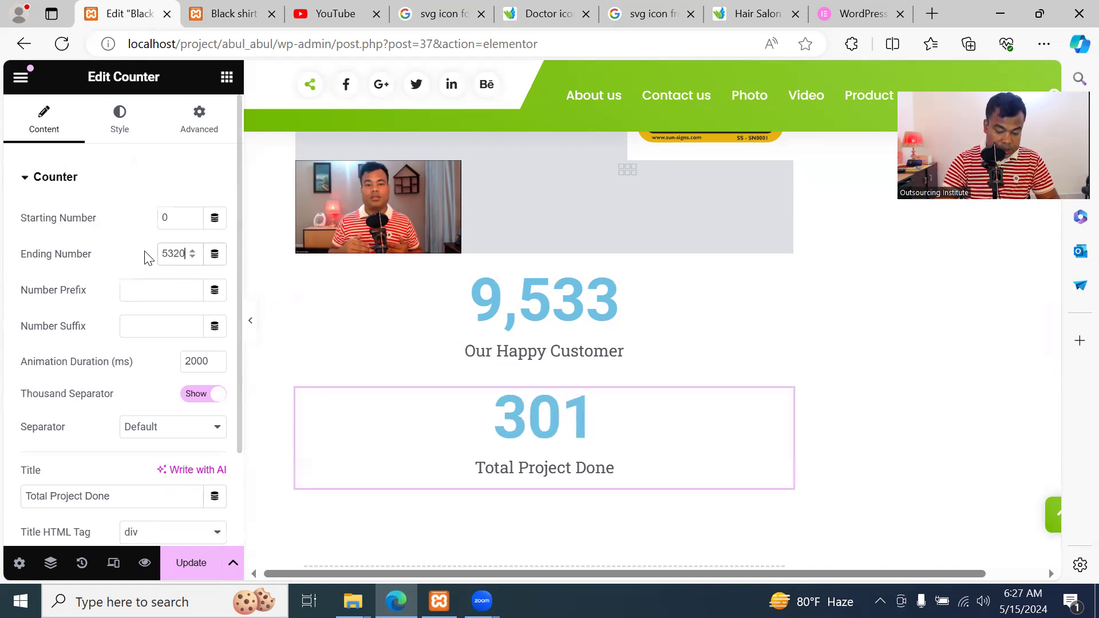
click(191, 561)
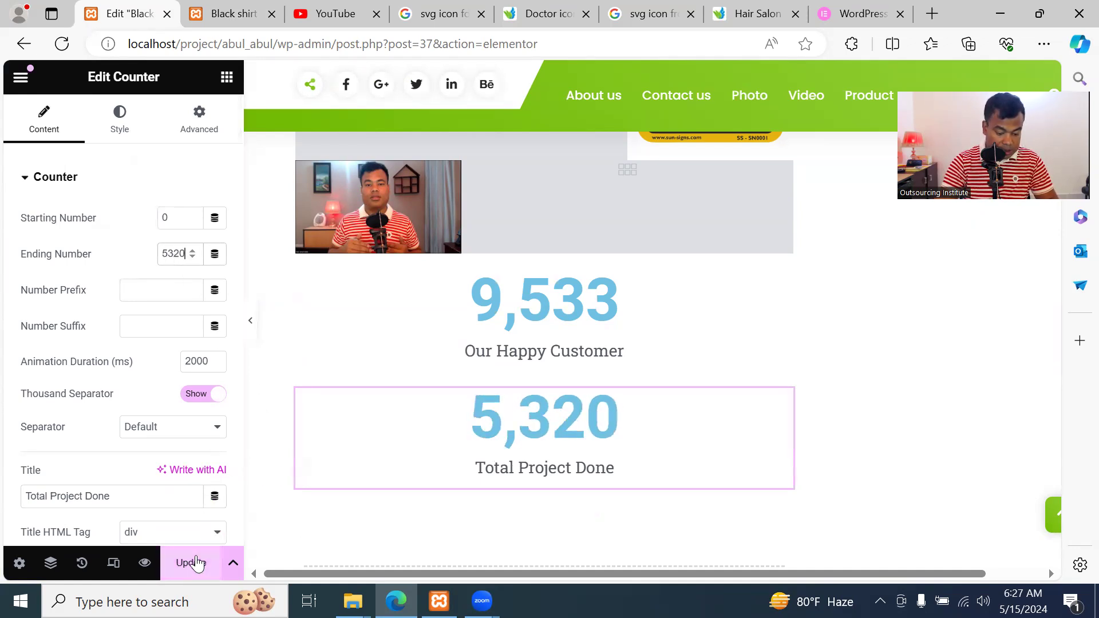
Reload the live Black shirt page and check the two counters below the video
click(232, 13)
click(100, 44)
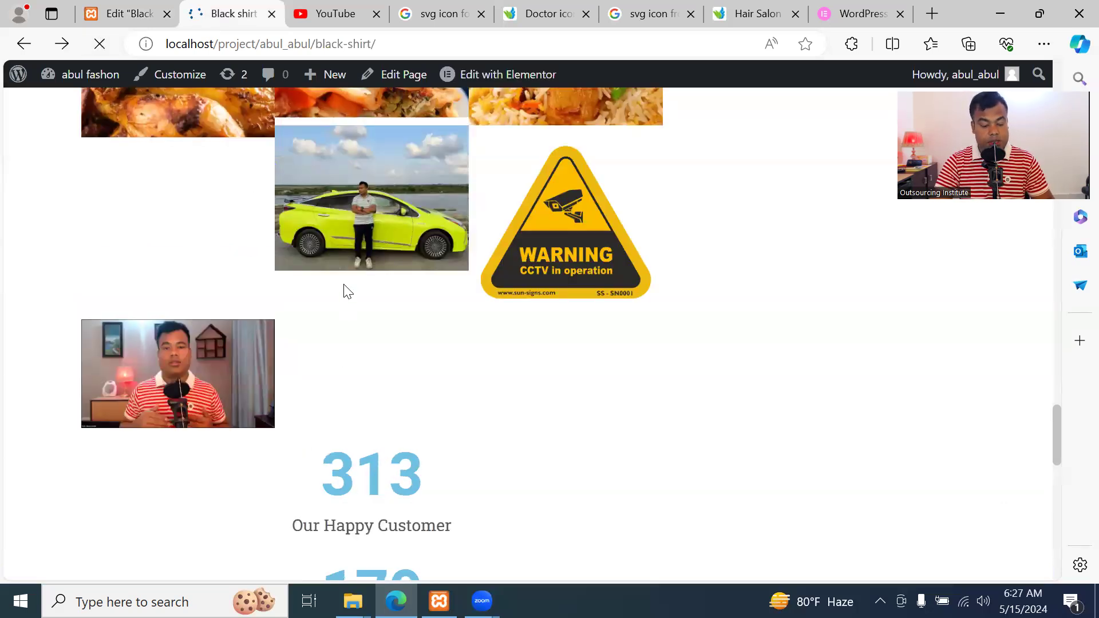
scroll(448, 355, down, 3)
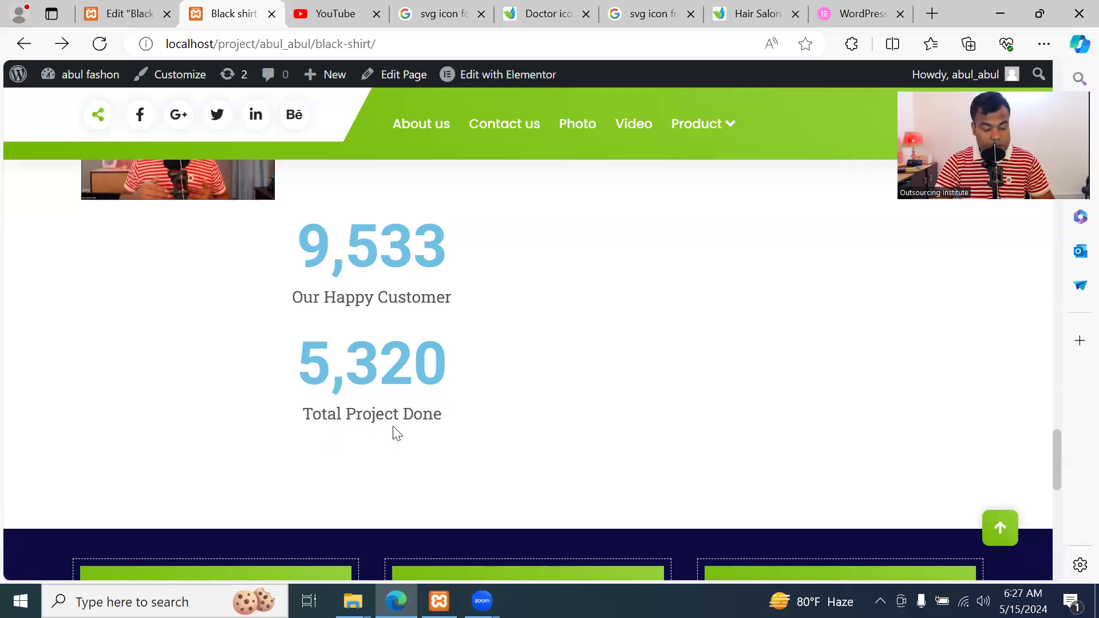
scroll(509, 417, up, 2)
scroll(508, 422, down, 2)
Return to the Elementor editor and add a Progress Bar widget below the "Total Project Done" counter
click(115, 15)
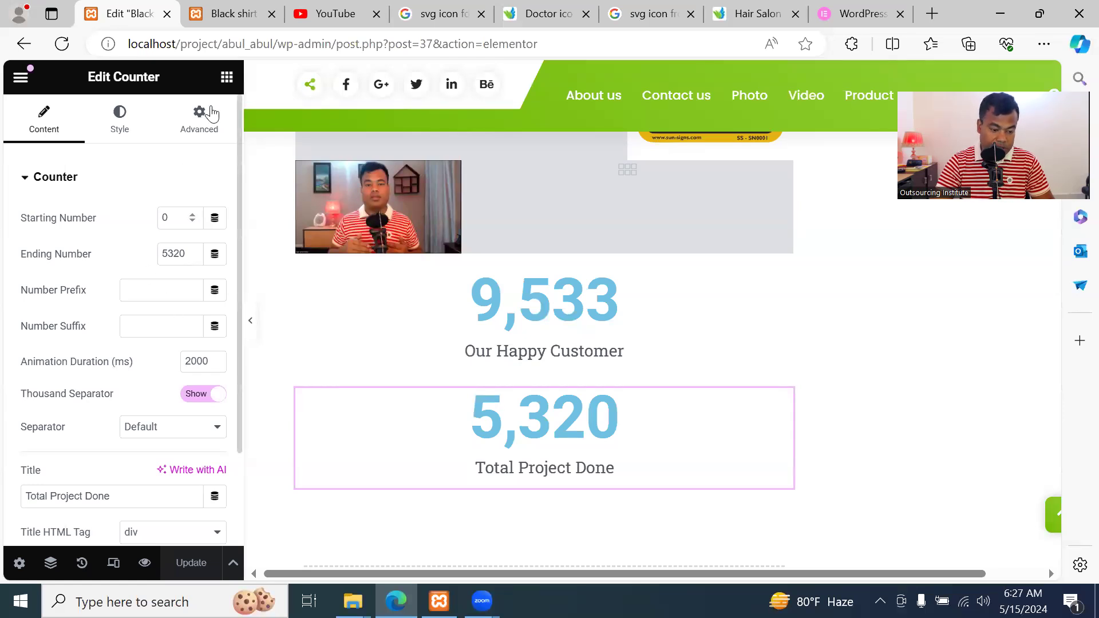
click(227, 77)
scroll(165, 366, down, 15)
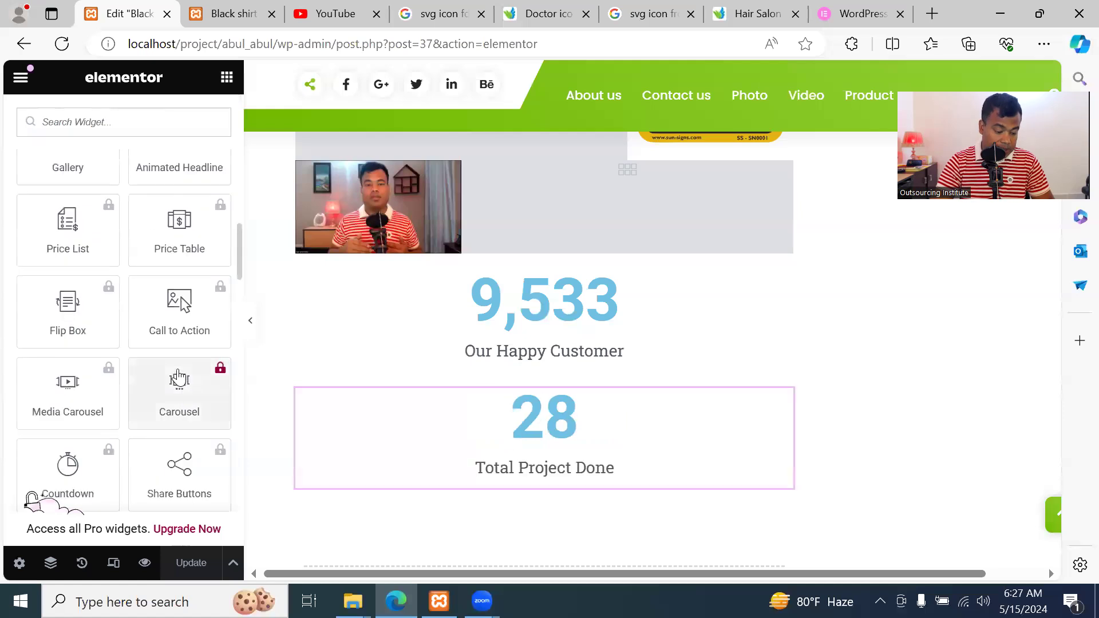
scroll(164, 375, up, 5)
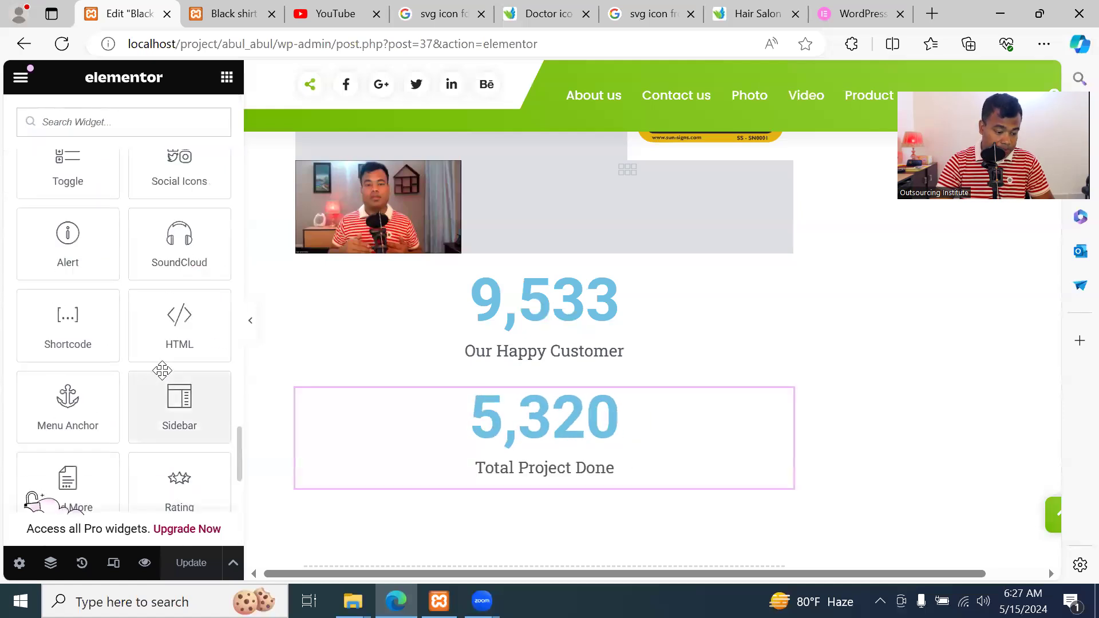
scroll(171, 381, up, 4)
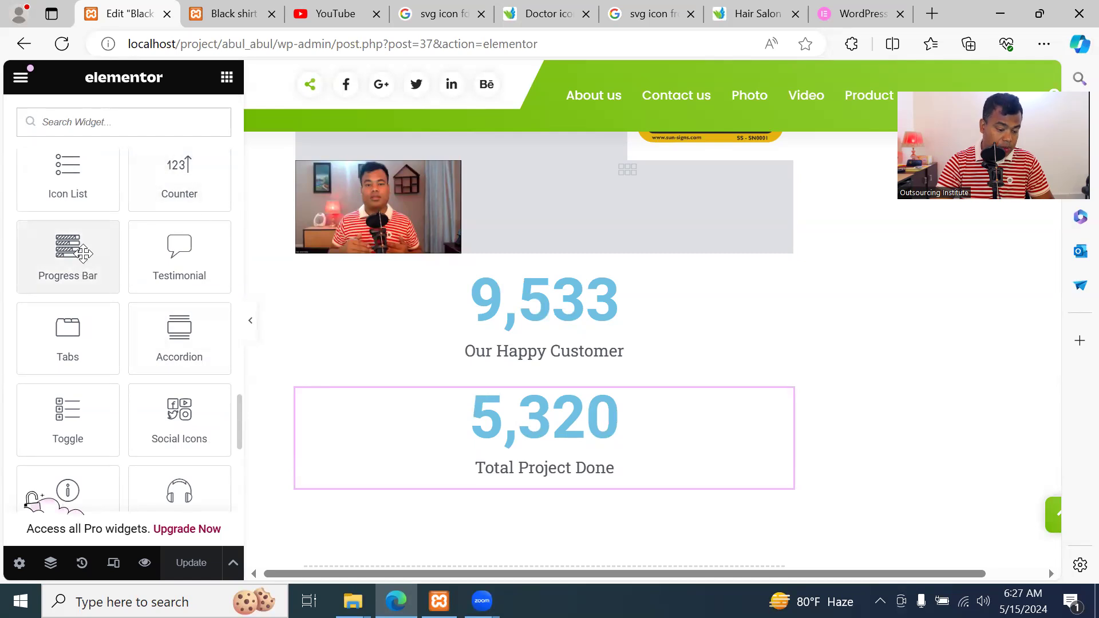
scroll(465, 385, down, 1)
drag(80, 255, 497, 528)
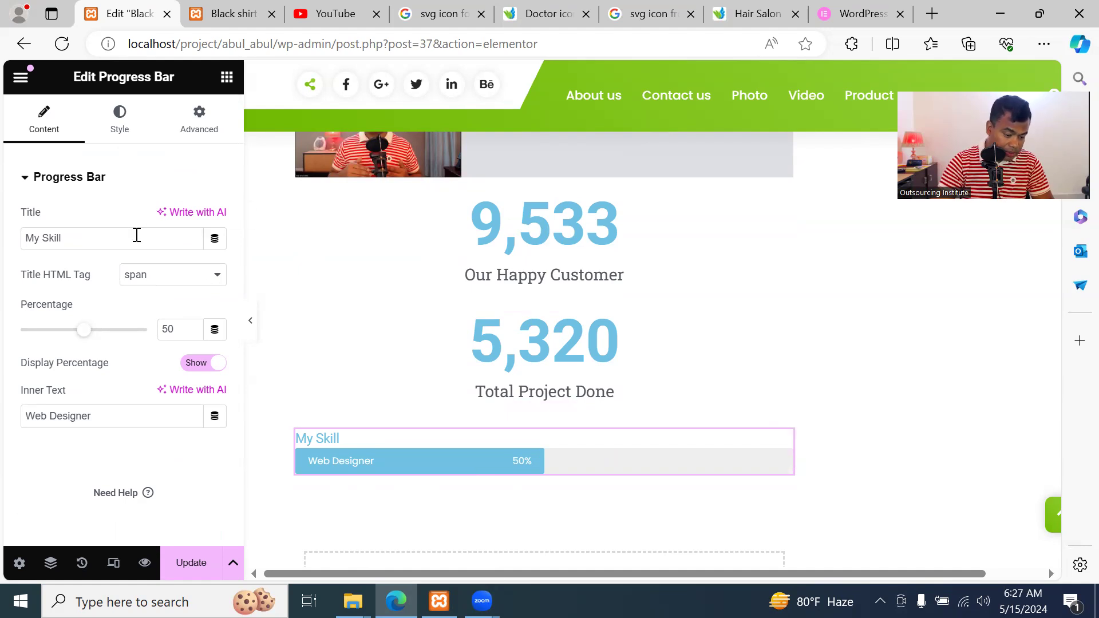
Change the progress bar's title to "Success Rate"
drag(136, 234, 3, 232)
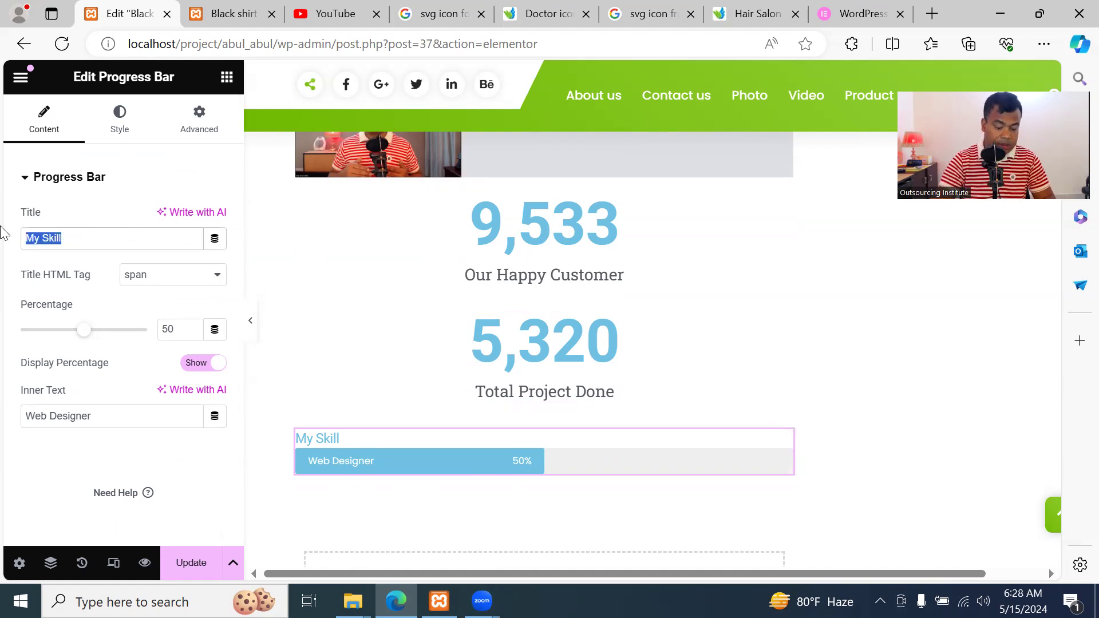
key(Left)
text(suc)
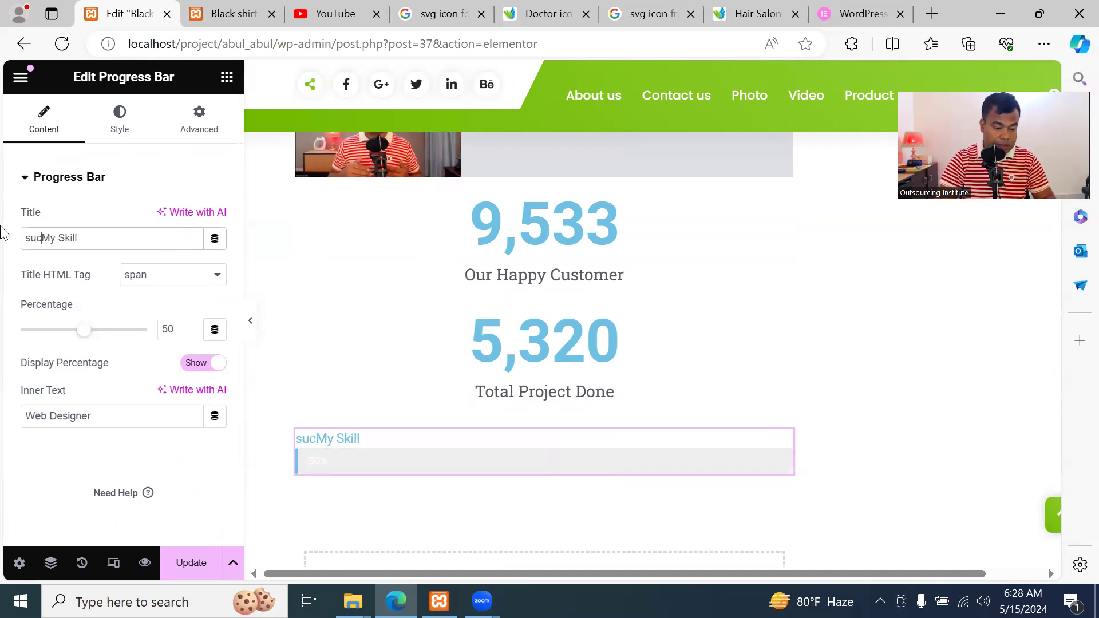
key(BackSpace)
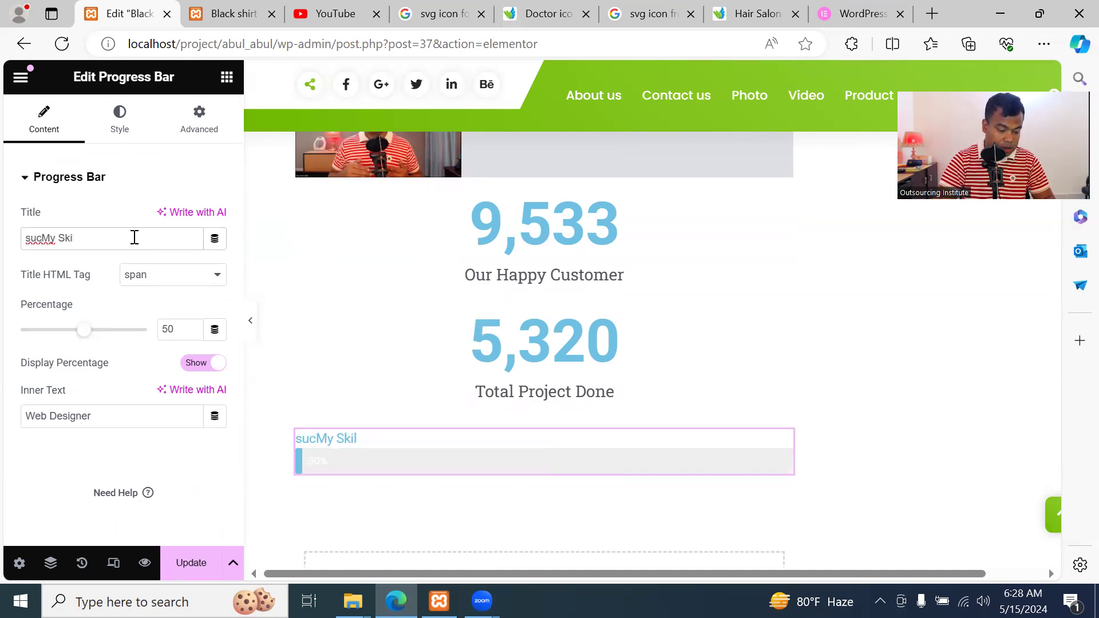
key(BackSpace)
key(BackSpace)
key(BackSpace)
key(BackSpace)
key(BackSpace)
key(BackSpace)
key(BackSpace)
text(Success Rate)
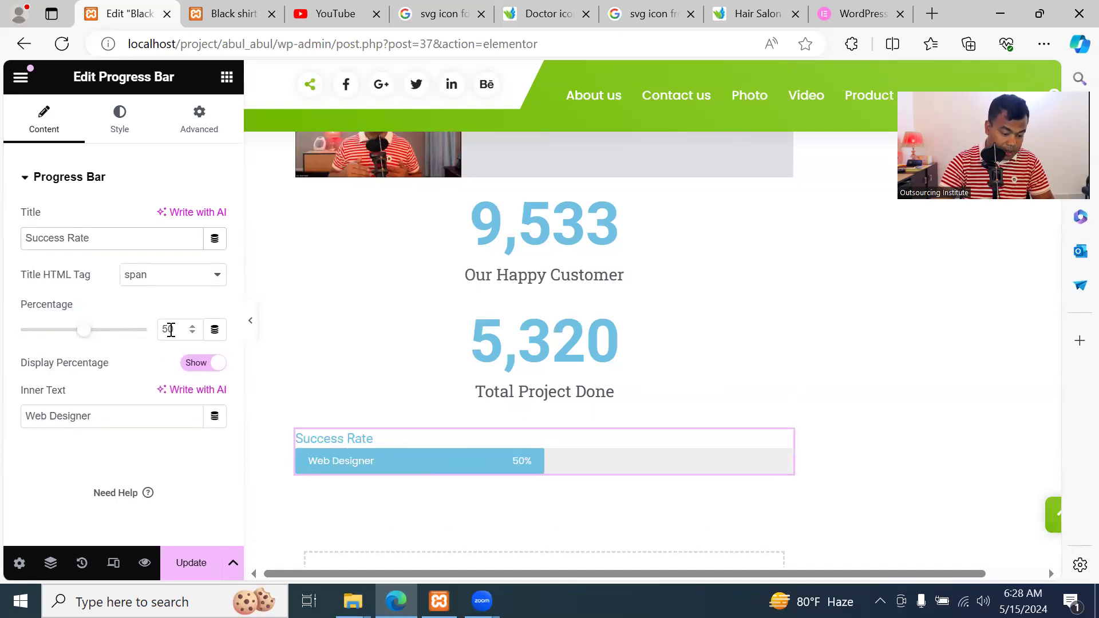
Set the progress bar's percentage to 92 and update the page
drag(179, 330, 133, 326)
text(90)
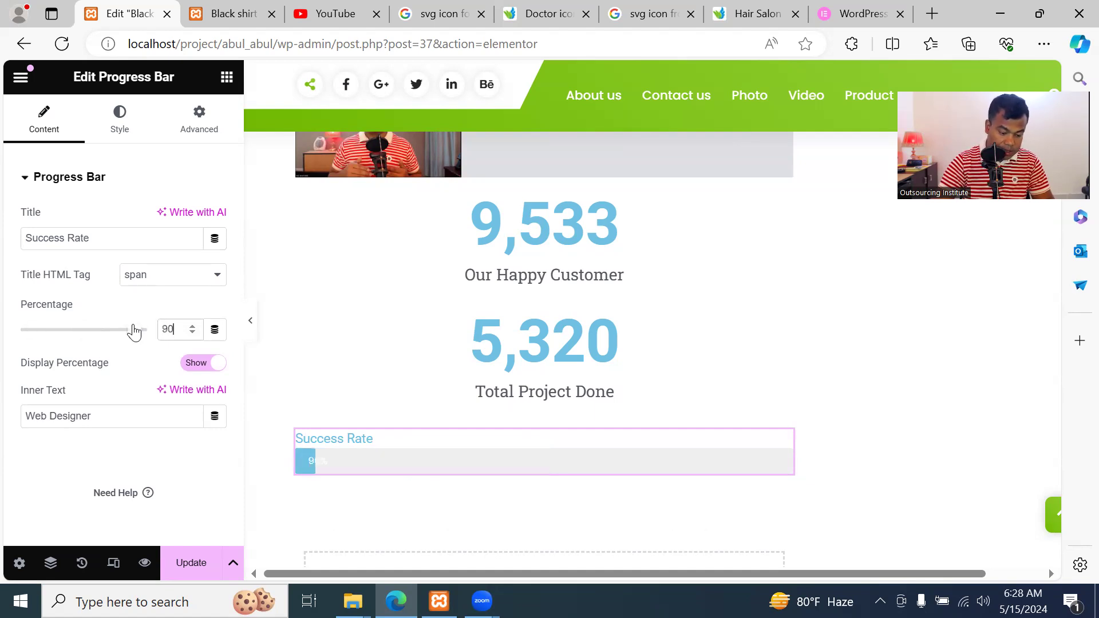
key(BackSpace)
text(2)
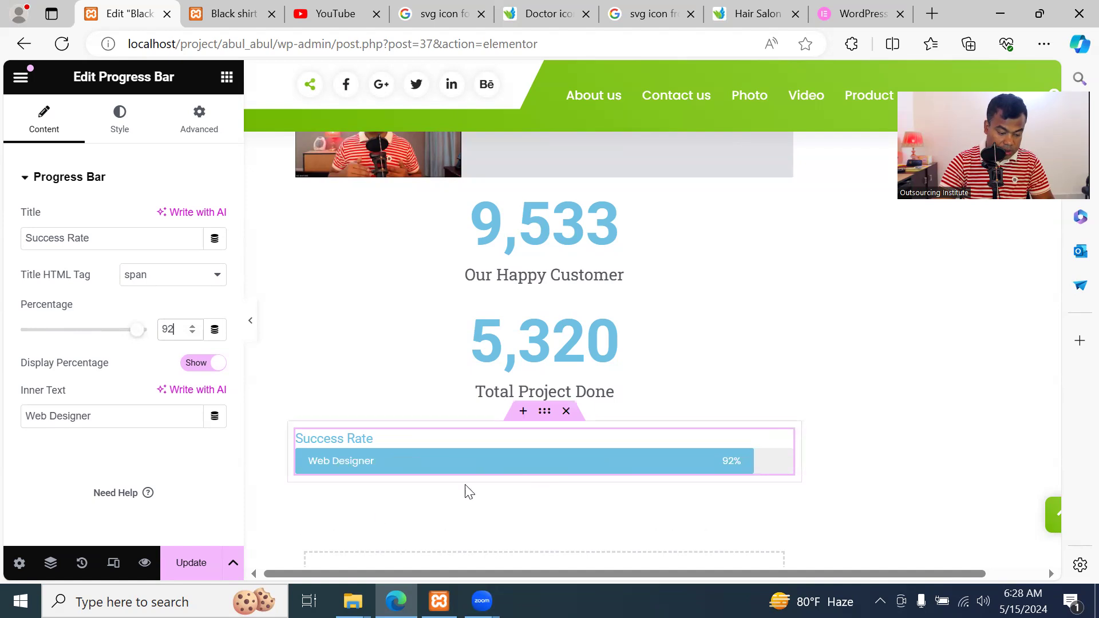
click(195, 563)
Reload the live Black shirt page and check the "Success Rate" progress bar and the counters above it
click(229, 13)
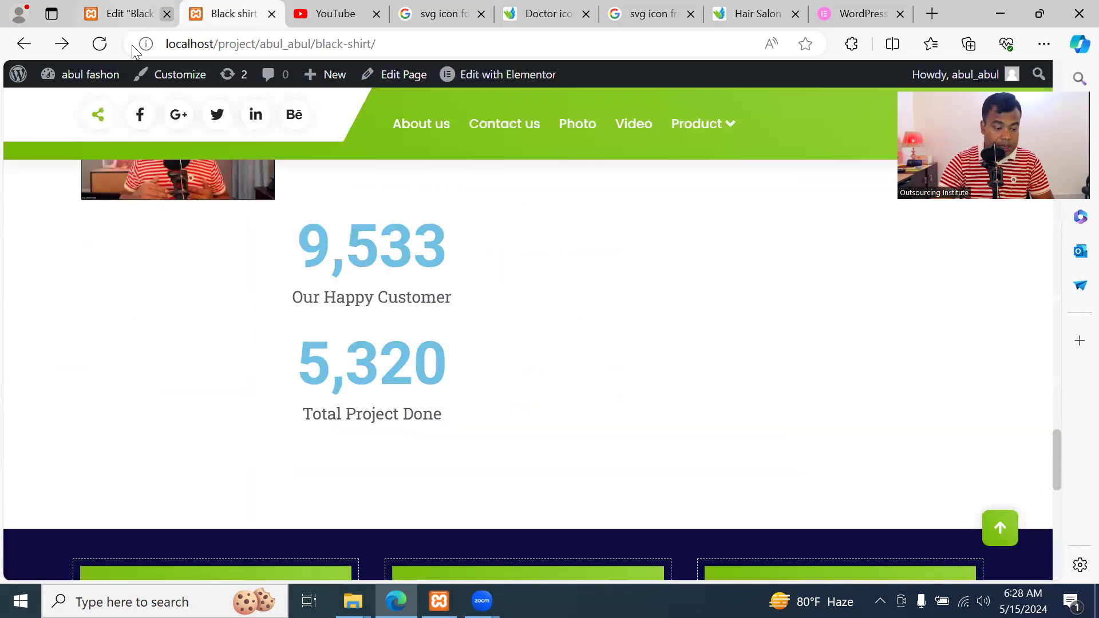
click(109, 50)
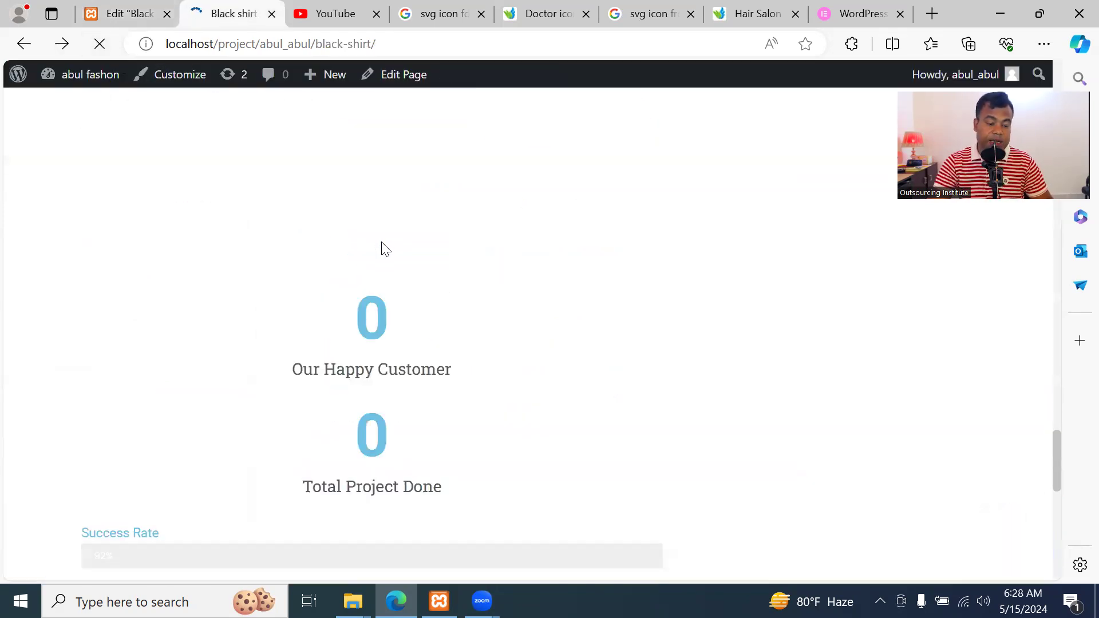
scroll(561, 309, down, 2)
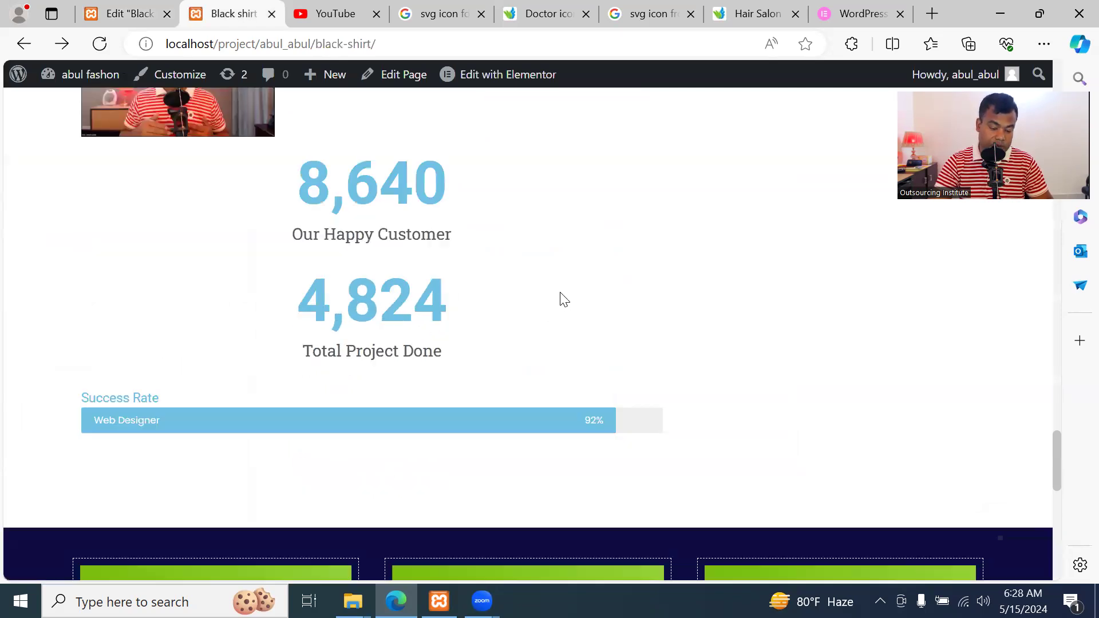
click(99, 44)
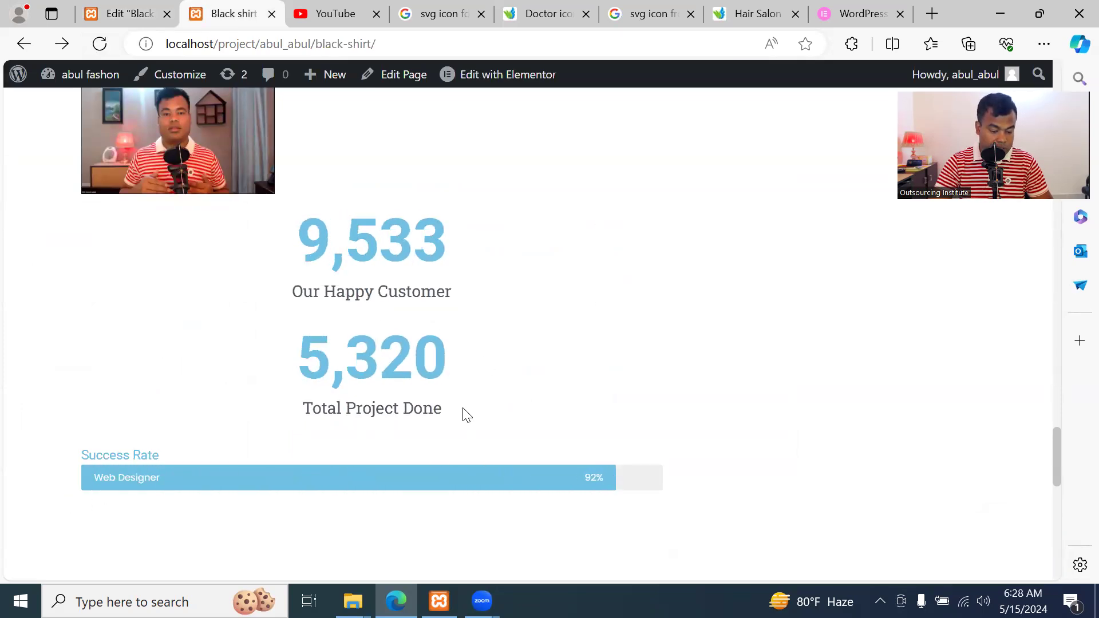
scroll(667, 380, up, 6)
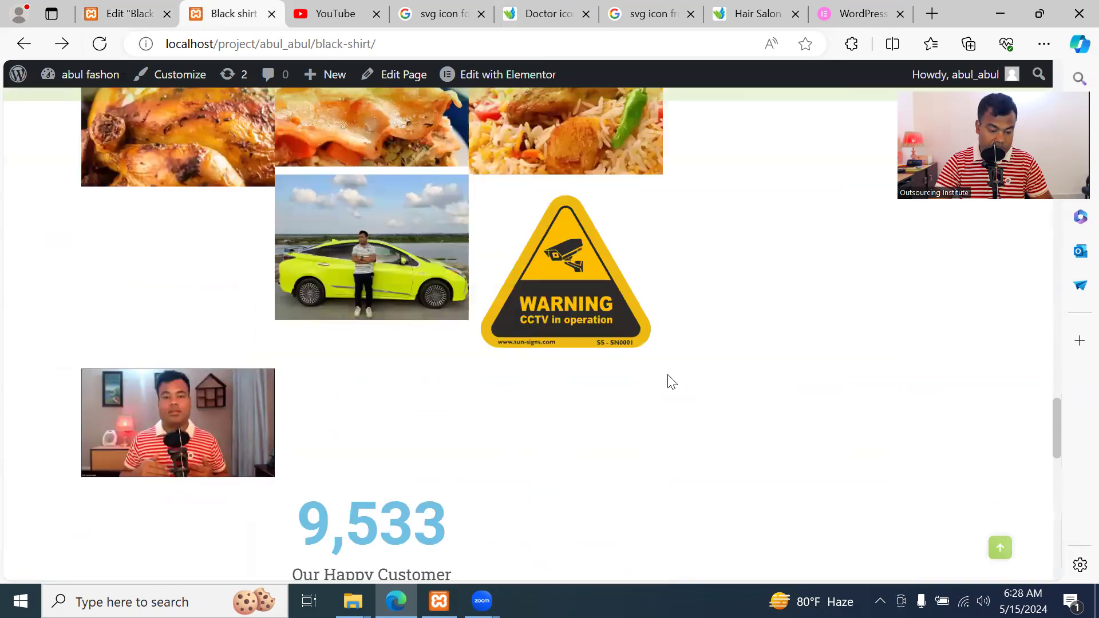
scroll(694, 383, down, 7)
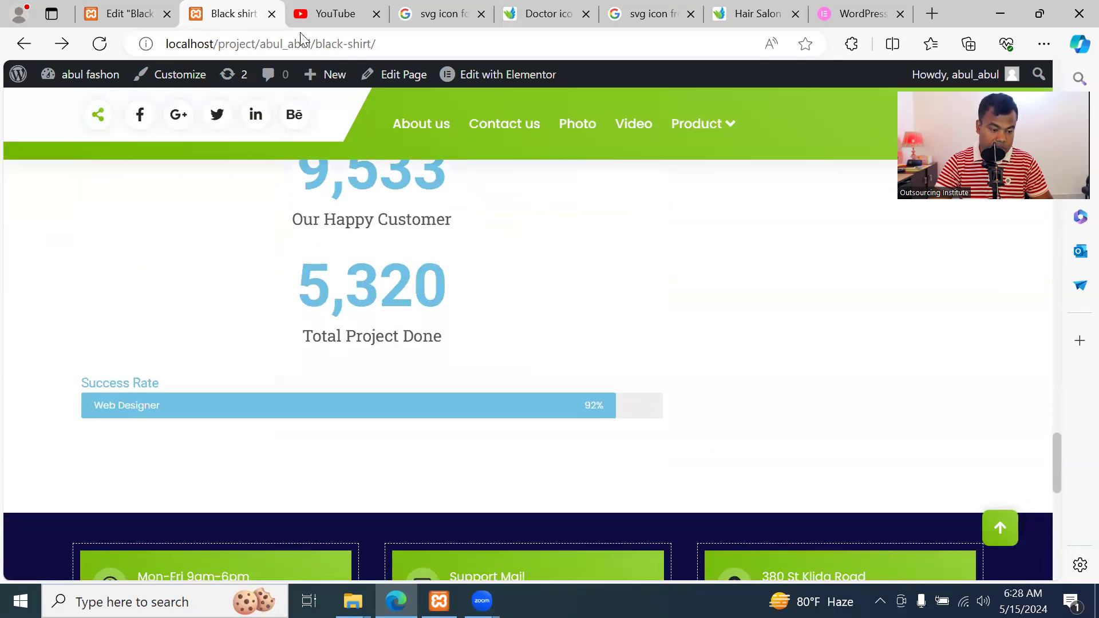
Return to the Elementor editor and look through the list of available widgets
click(143, 13)
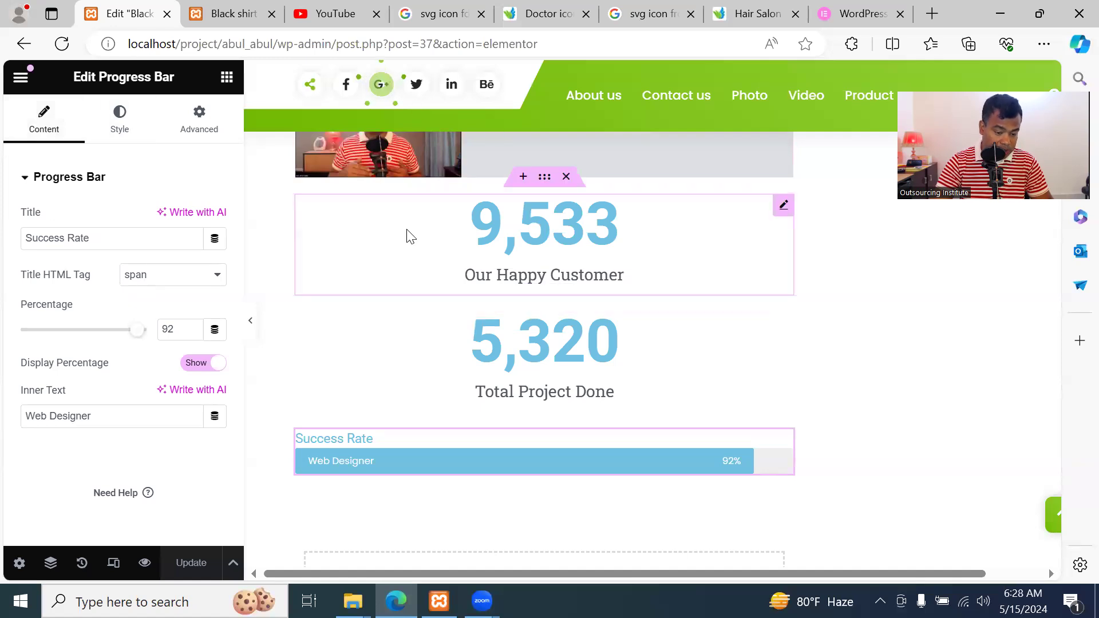
click(226, 77)
scroll(198, 376, down, 4)
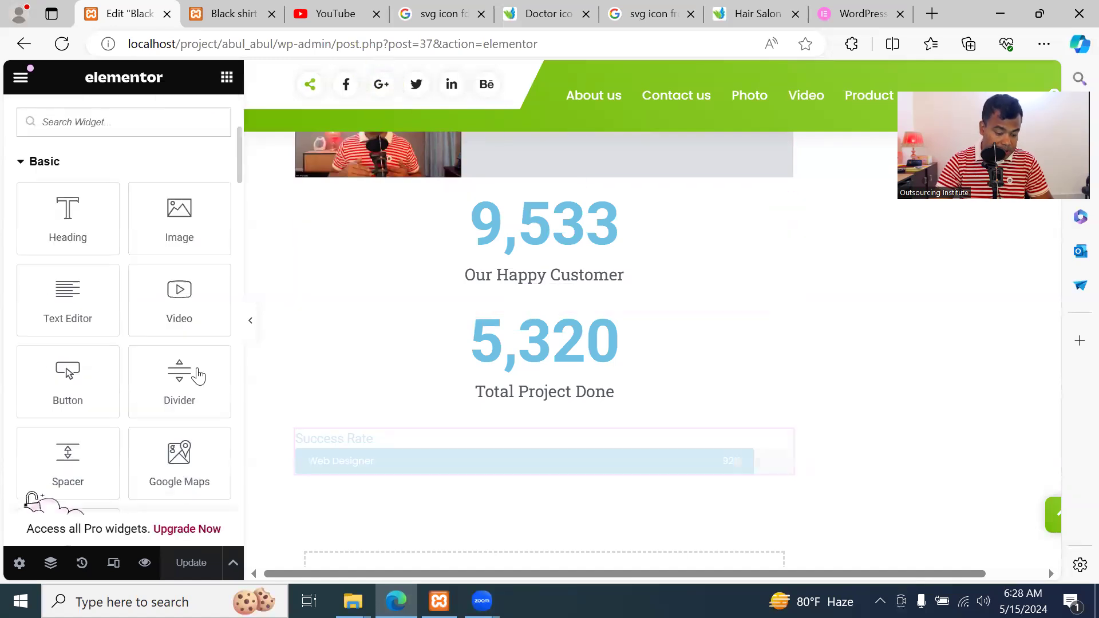
scroll(198, 376, down, 10)
scroll(119, 367, down, 10)
scroll(119, 368, down, 2)
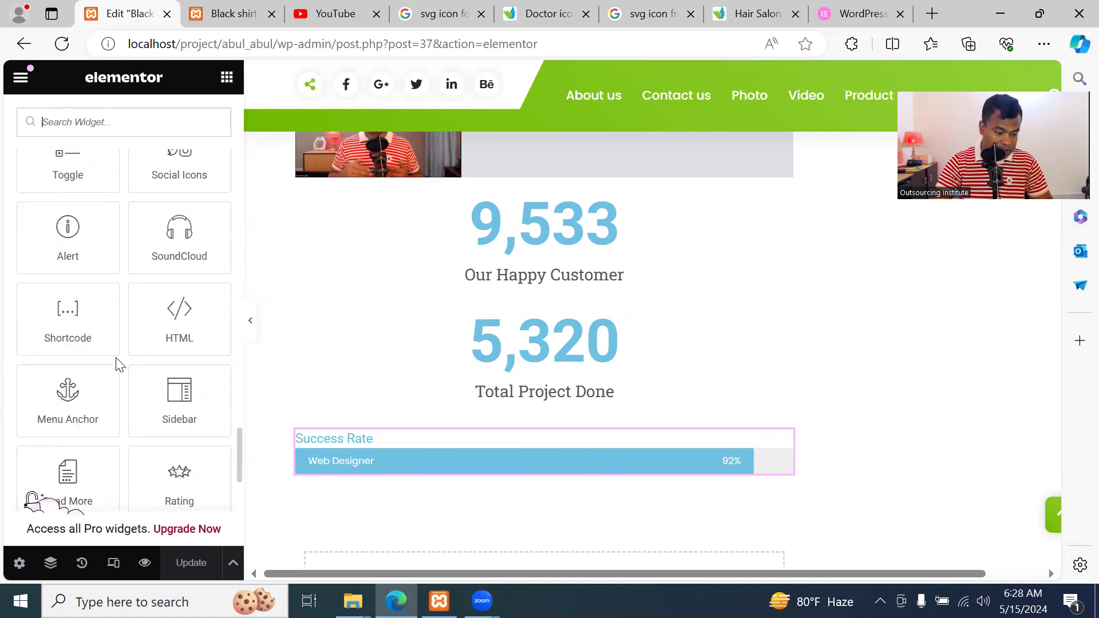
scroll(119, 364, down, 4)
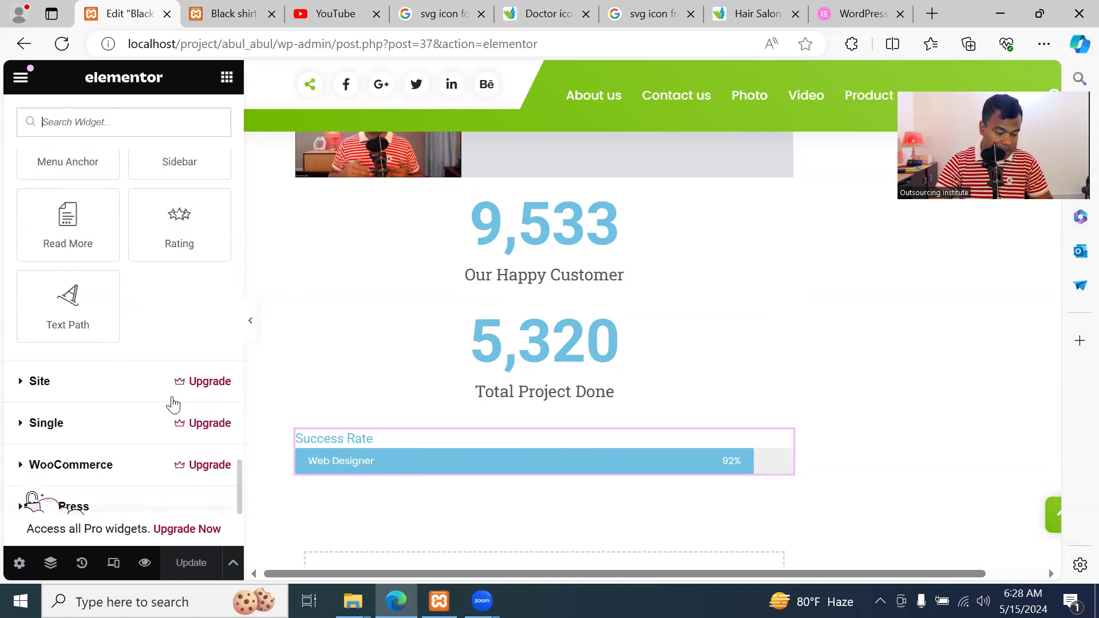
scroll(173, 405, down, 2)
scroll(127, 446, up, 8)
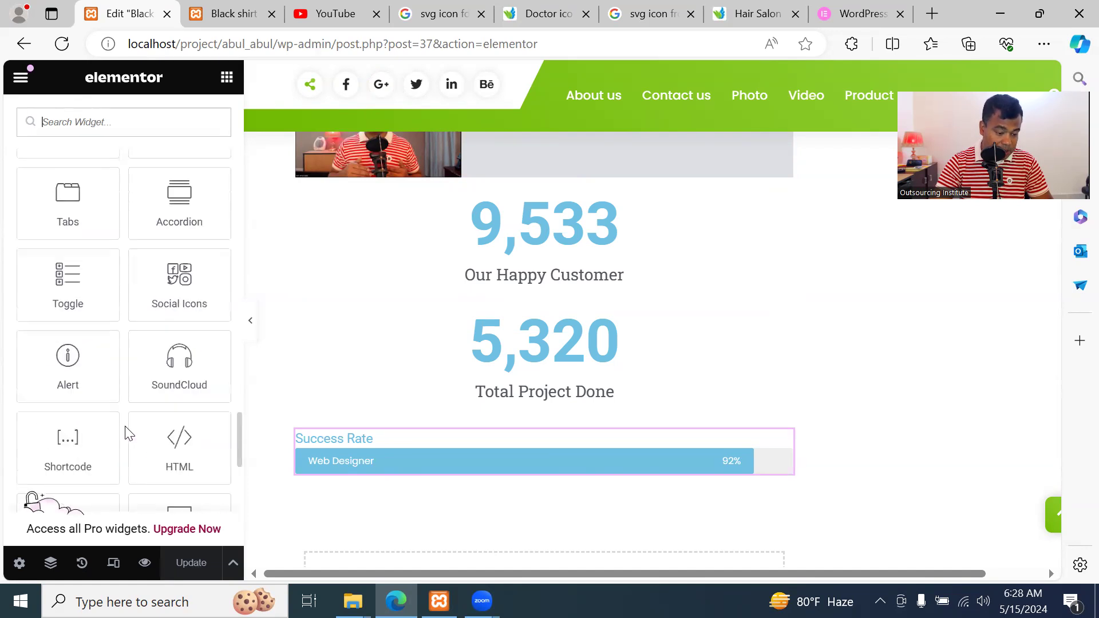
scroll(189, 307, up, 4)
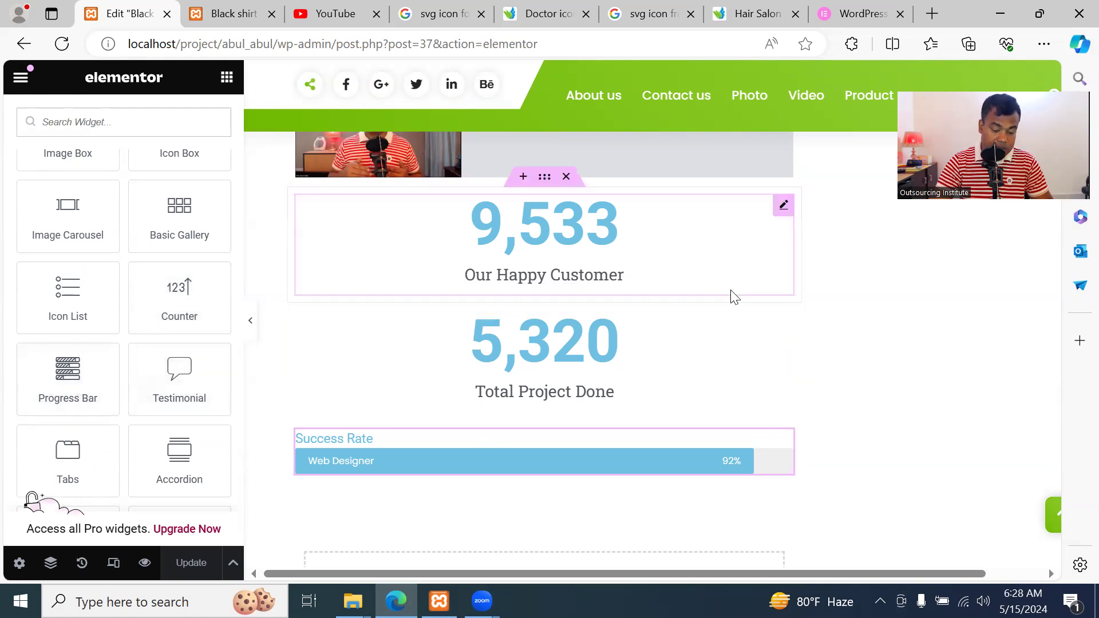
Add a Testimonial widget below the "Success Rate" progress bar
scroll(731, 297, down, 1)
scroll(378, 367, down, 1)
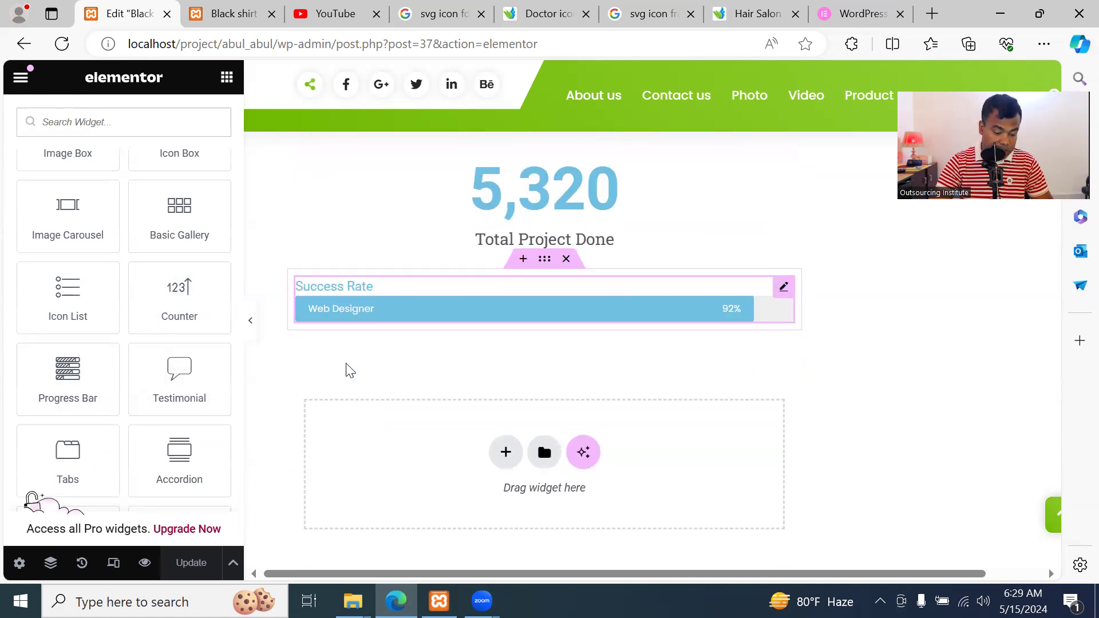
drag(179, 372, 539, 445)
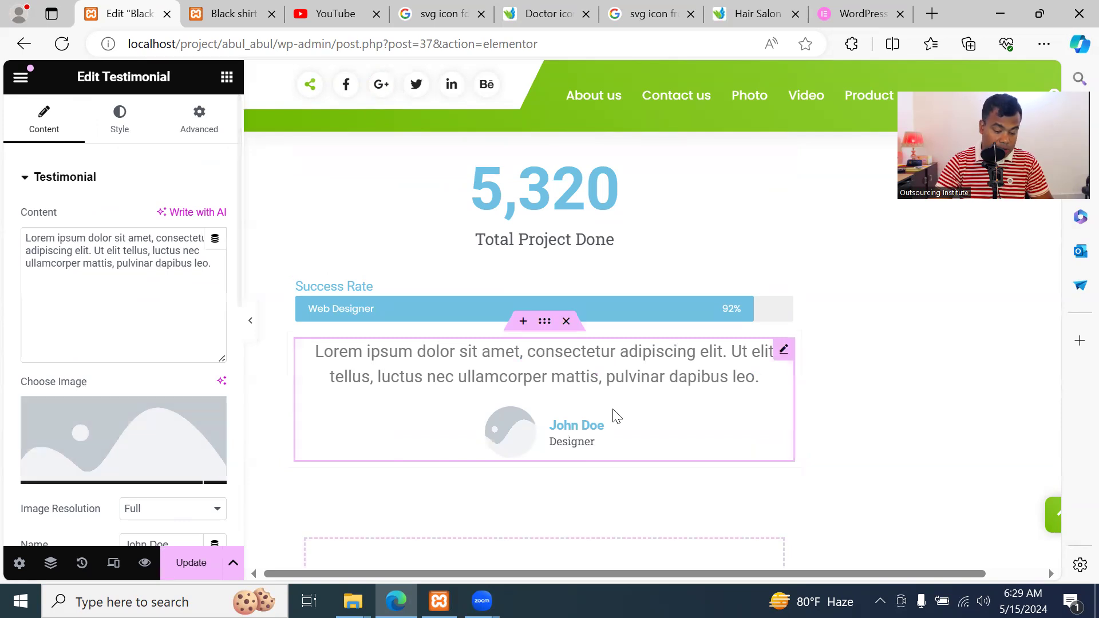
Try to upload the prothomalo-bangla WebP photo of the man in a suit from Downloads as the testimonial's image
click(123, 475)
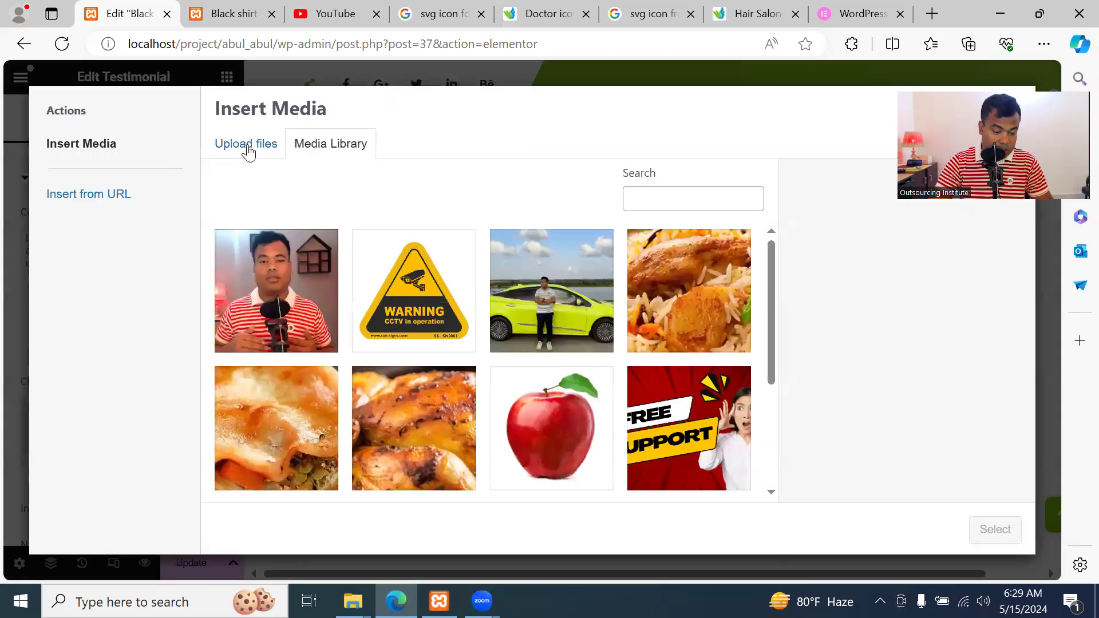
click(247, 144)
click(571, 361)
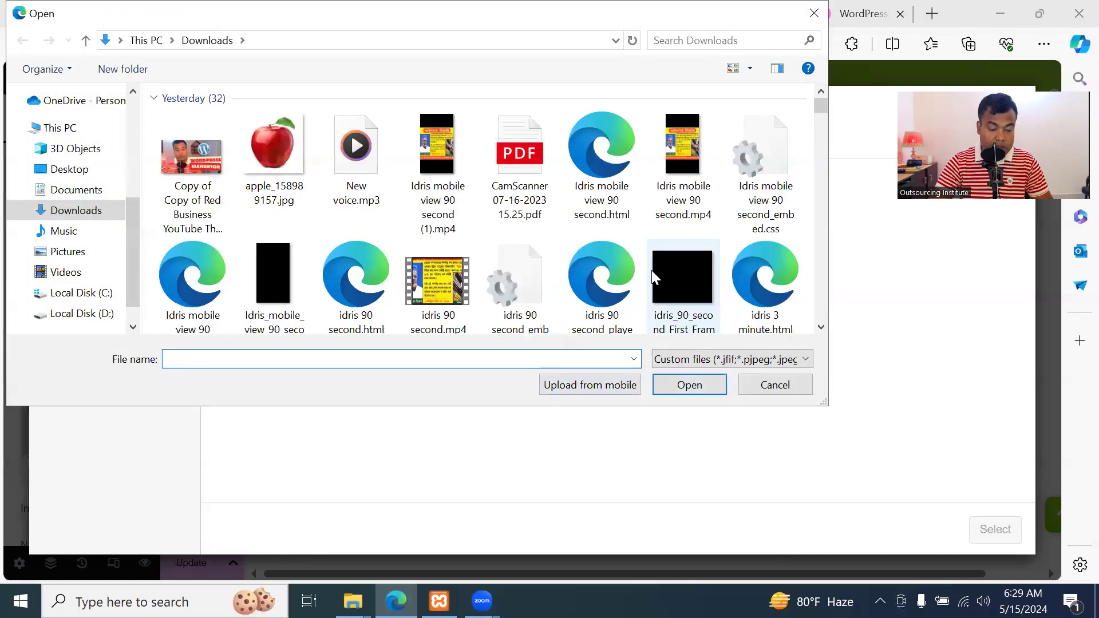
scroll(653, 277, down, 1)
scroll(650, 280, down, 3)
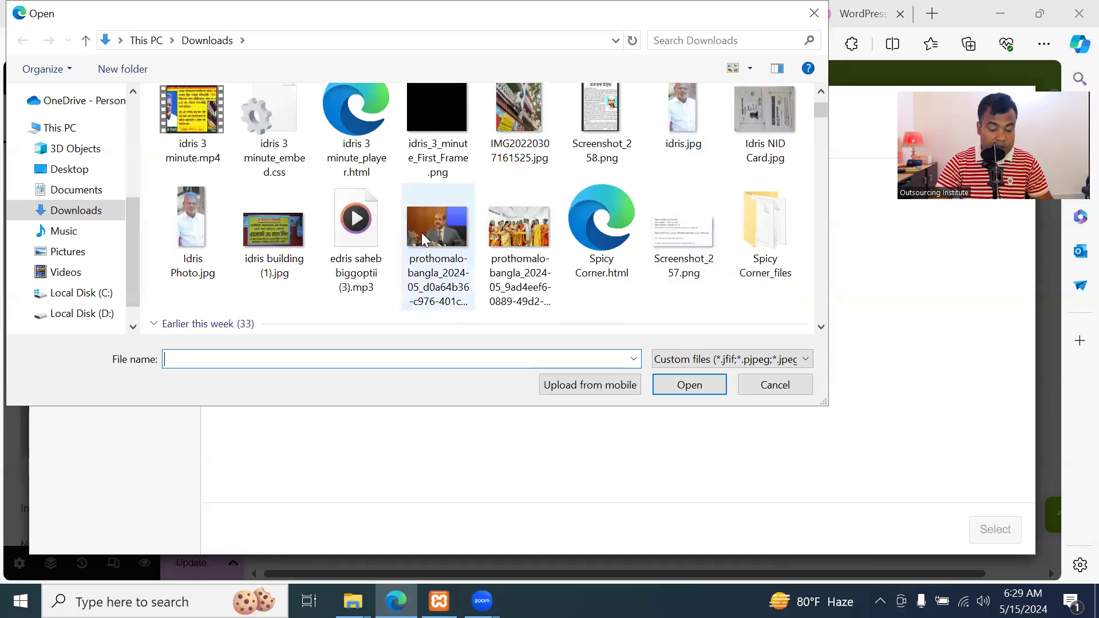
click(437, 235)
click(677, 395)
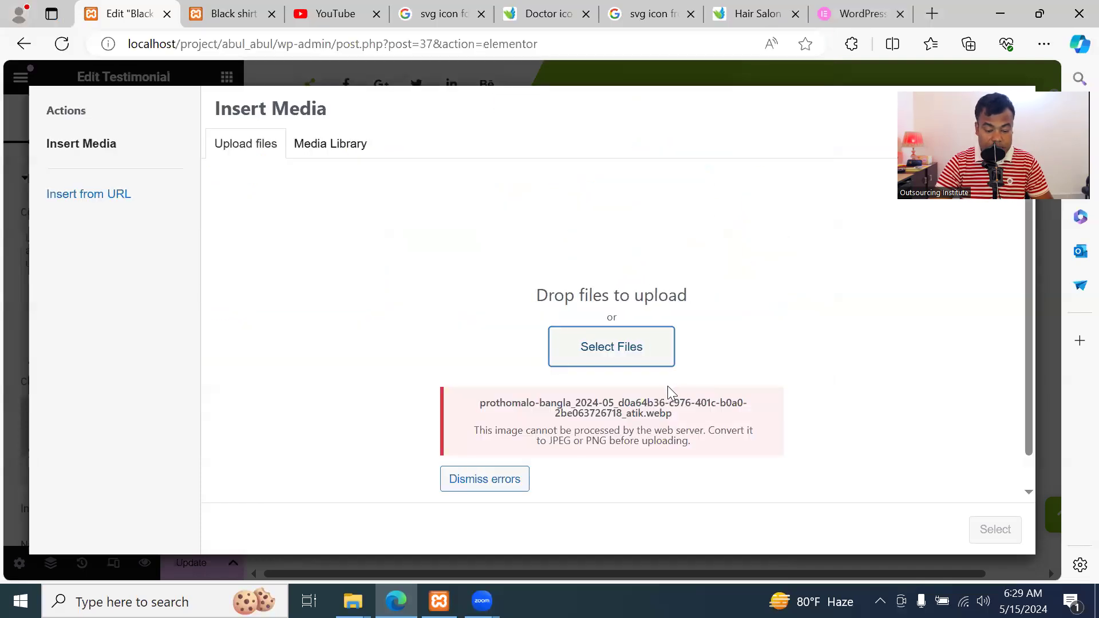
Upload the JPG portrait of the older man in a white shirt from Downloads and use it as the testimonial's image
click(591, 349)
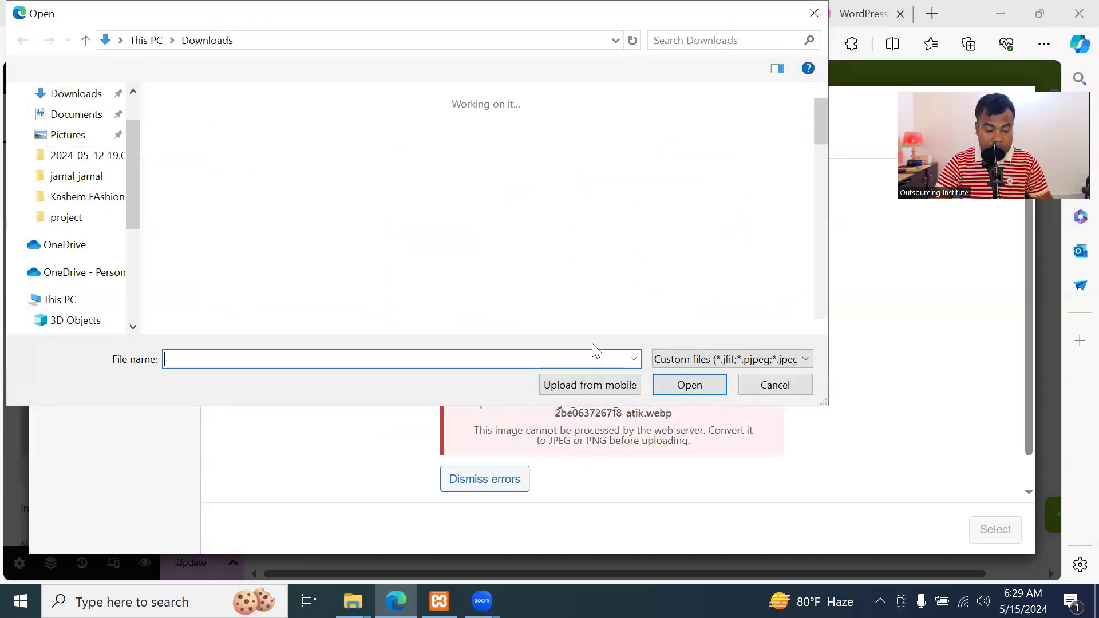
scroll(629, 246, down, 3)
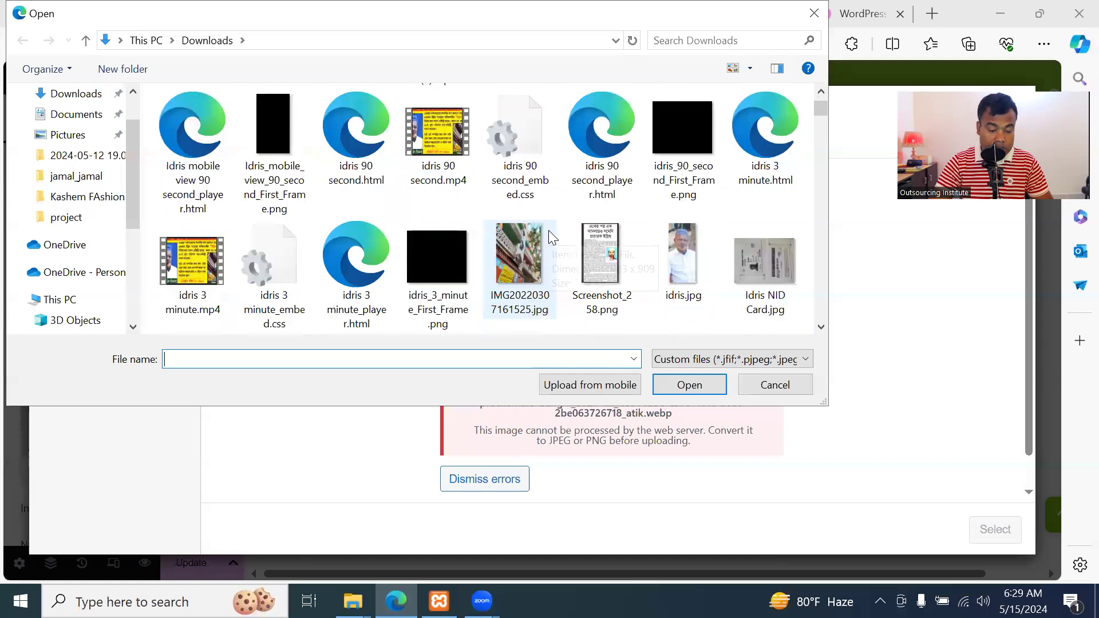
click(685, 240)
click(701, 388)
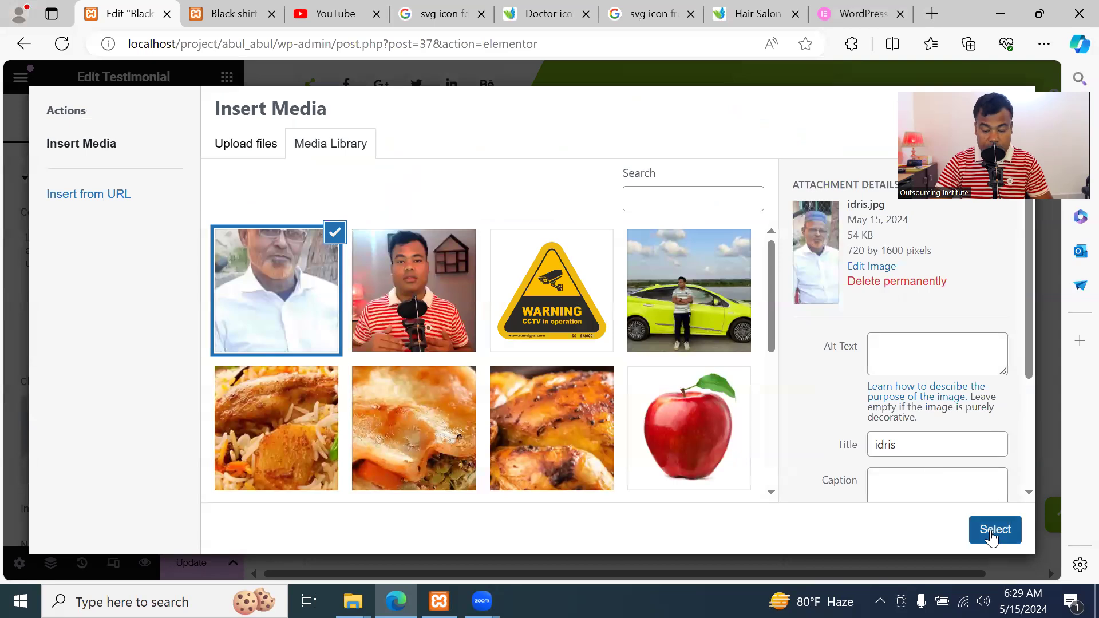
click(992, 531)
Replace the testimonial's image with DSC02970.jpg uploaded from the Downloads folder
mouse_move(135, 436)
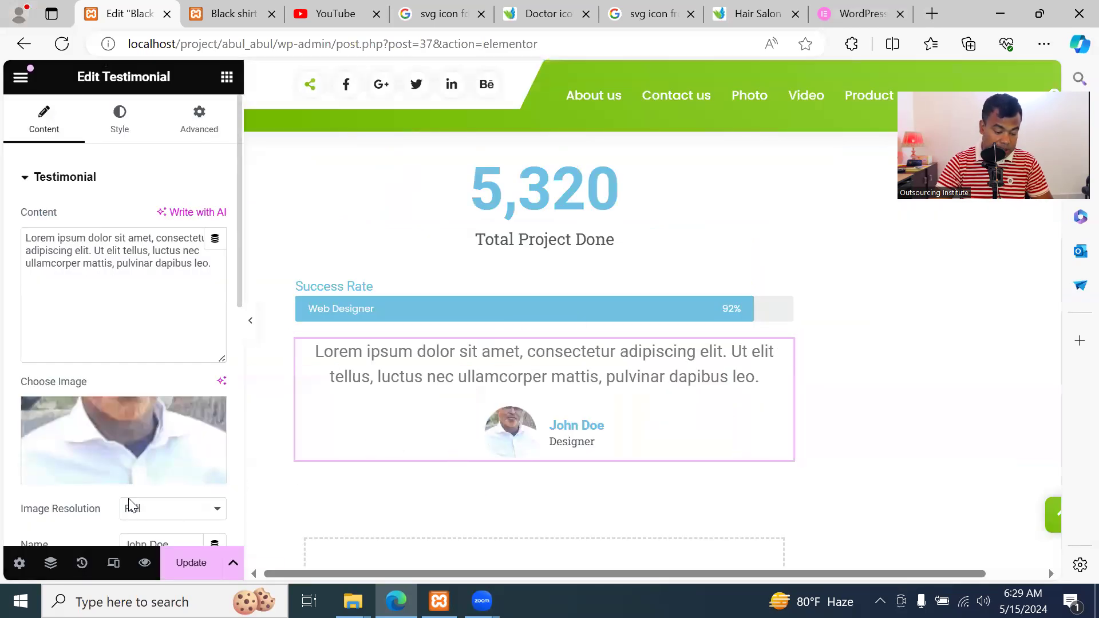
click(135, 477)
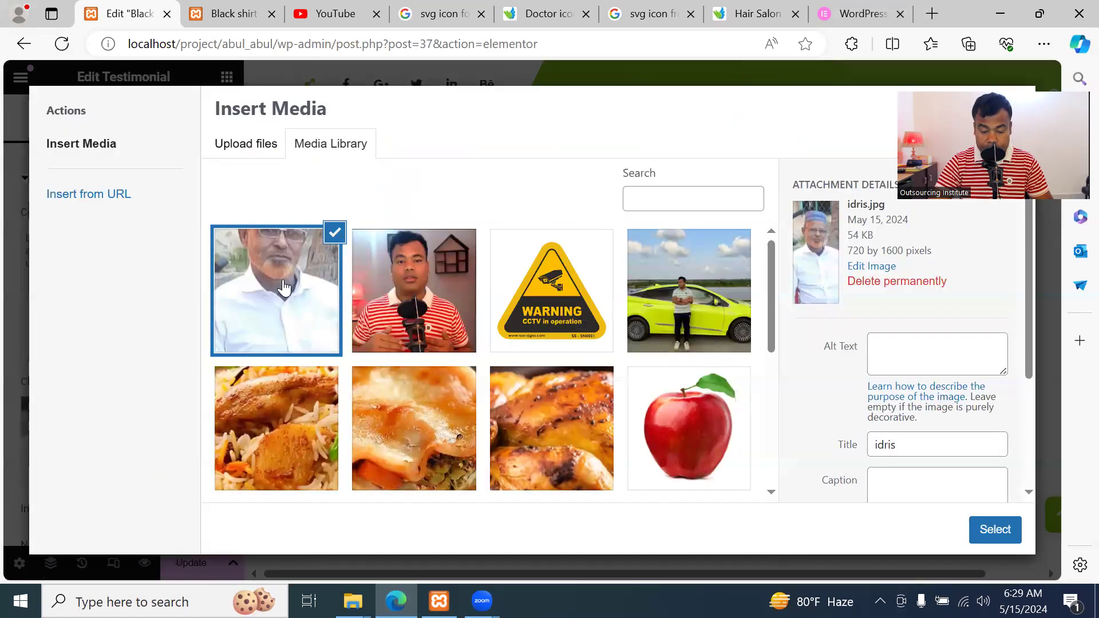
click(227, 151)
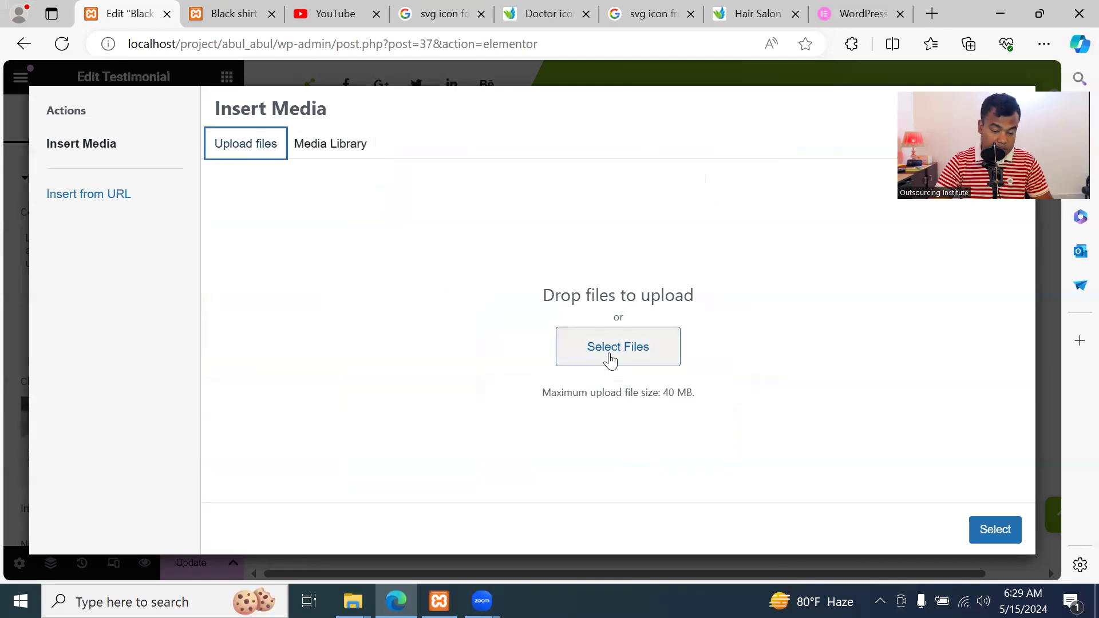
click(573, 359)
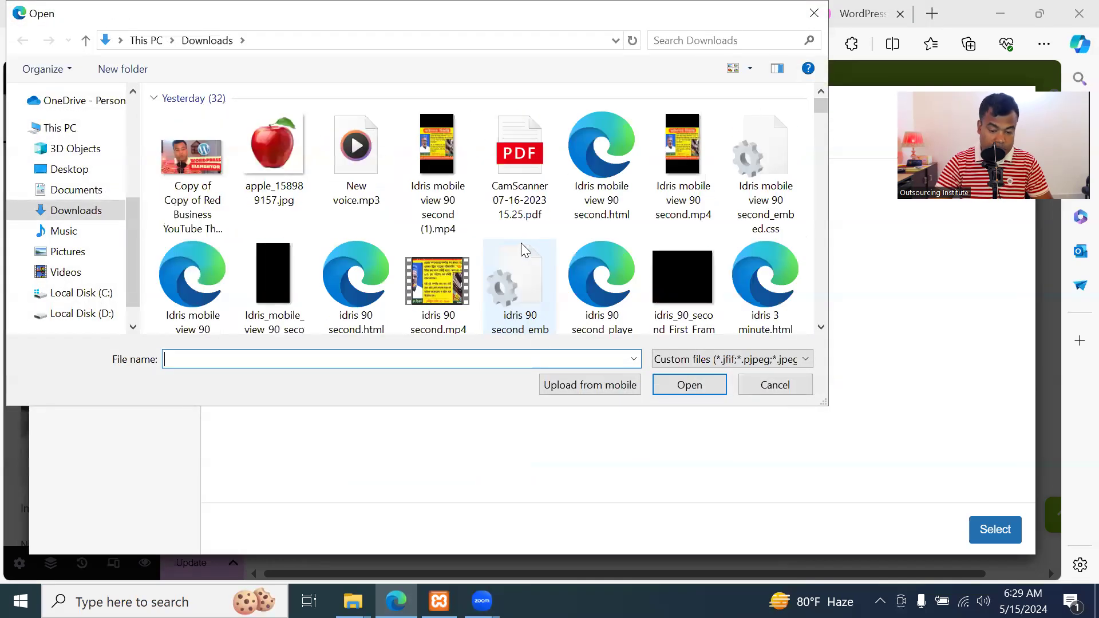
scroll(522, 252, down, 5)
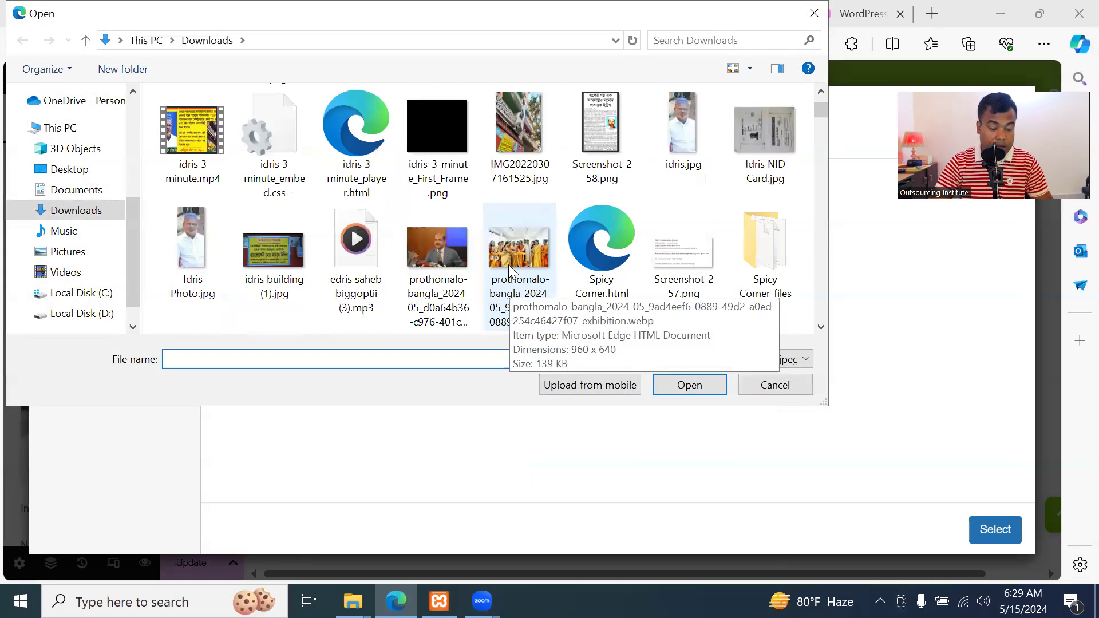
scroll(511, 269, down, 5)
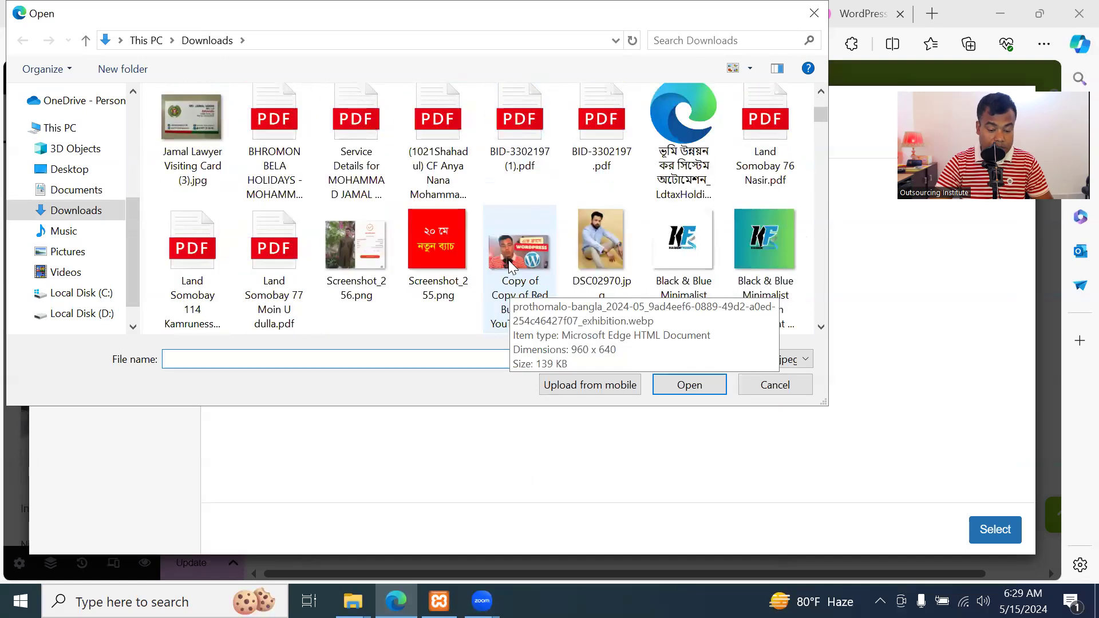
click(601, 240)
click(716, 387)
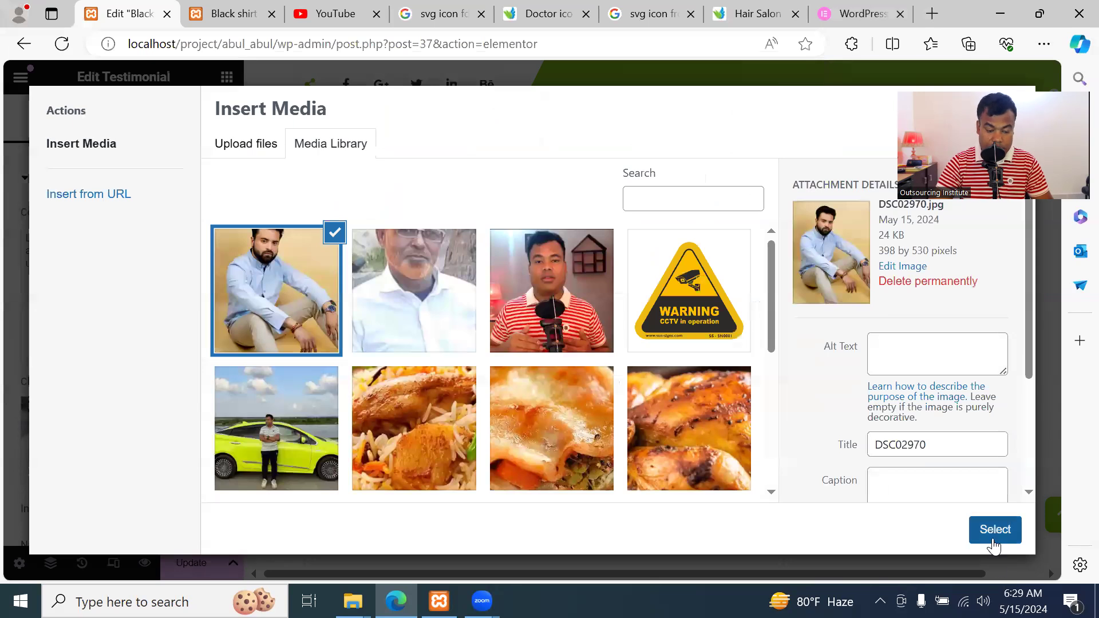
click(994, 529)
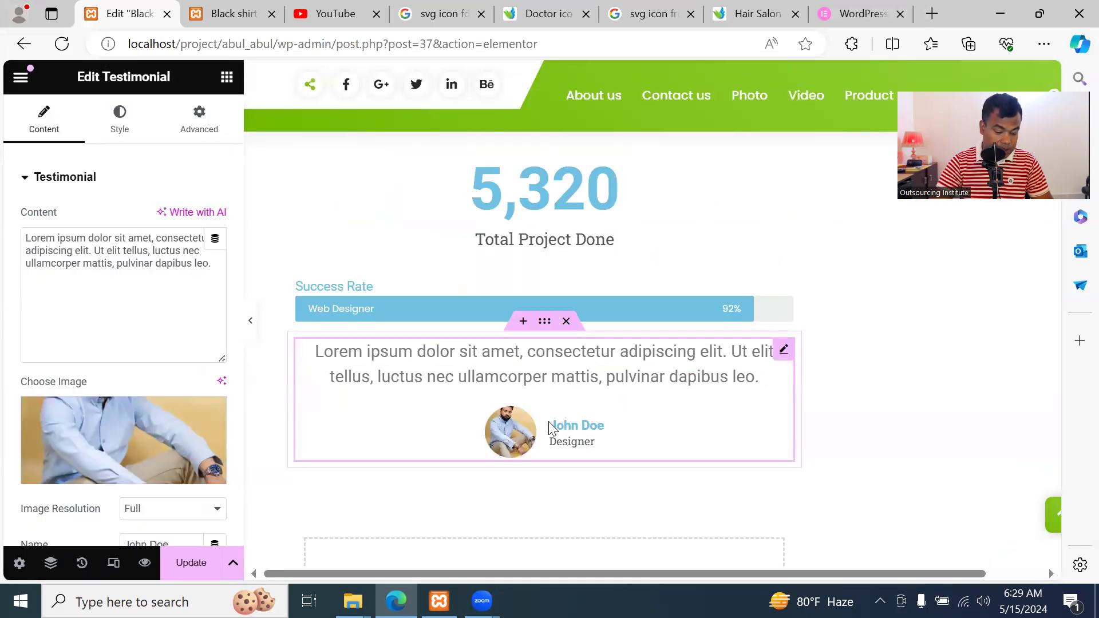
Replace the testimonial's placeholder text with "This is a very good company. I am happy with their service."
scroll(143, 437, down, 2)
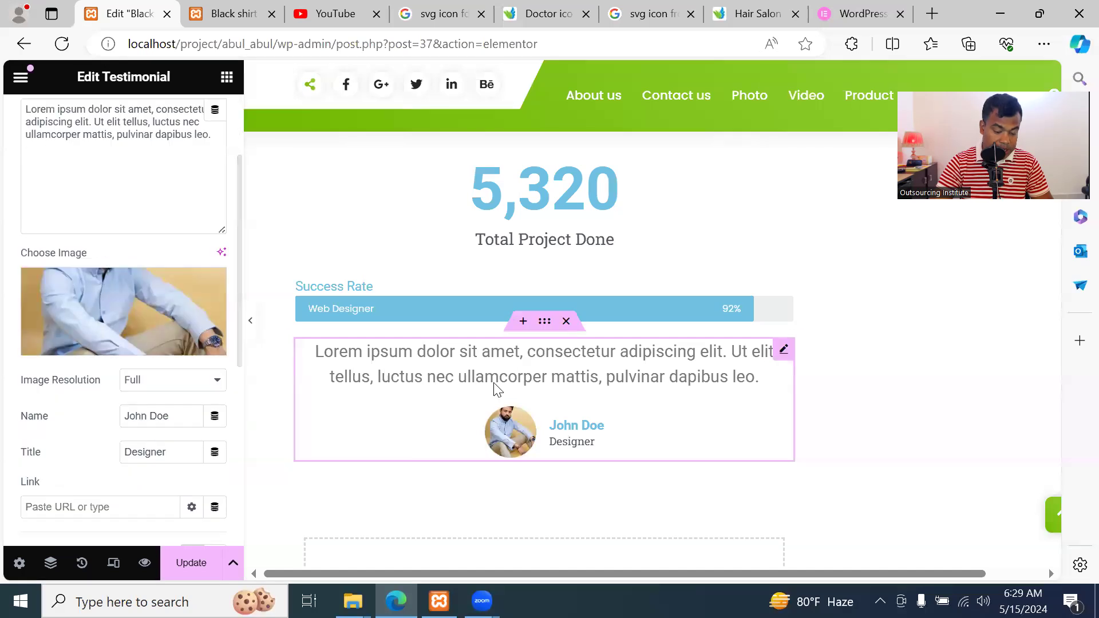
click(518, 364)
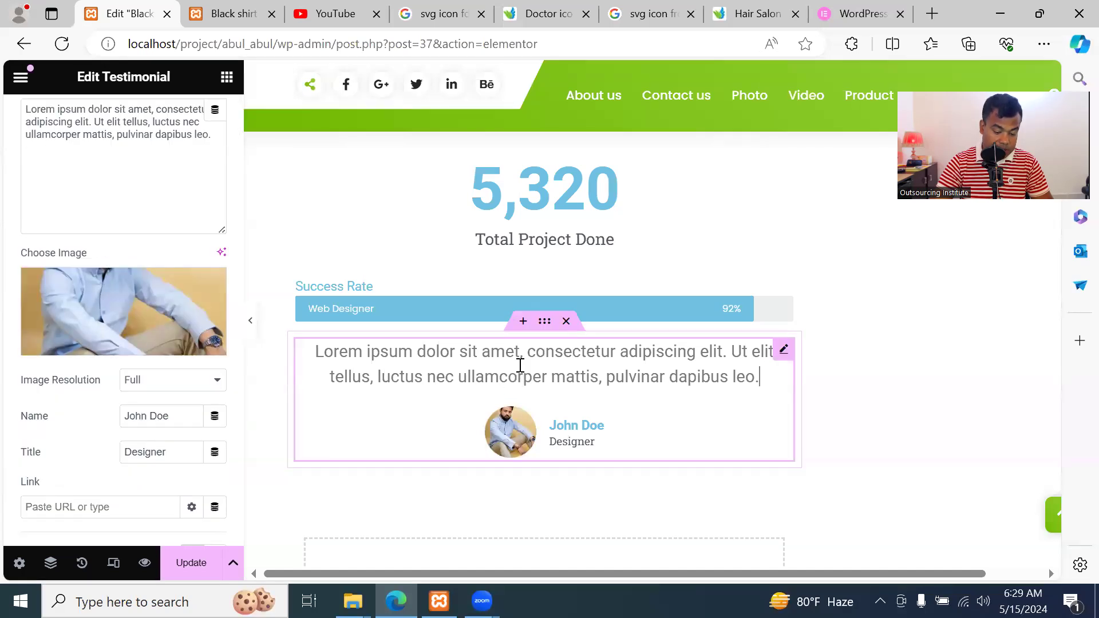
drag(737, 383, 561, 366)
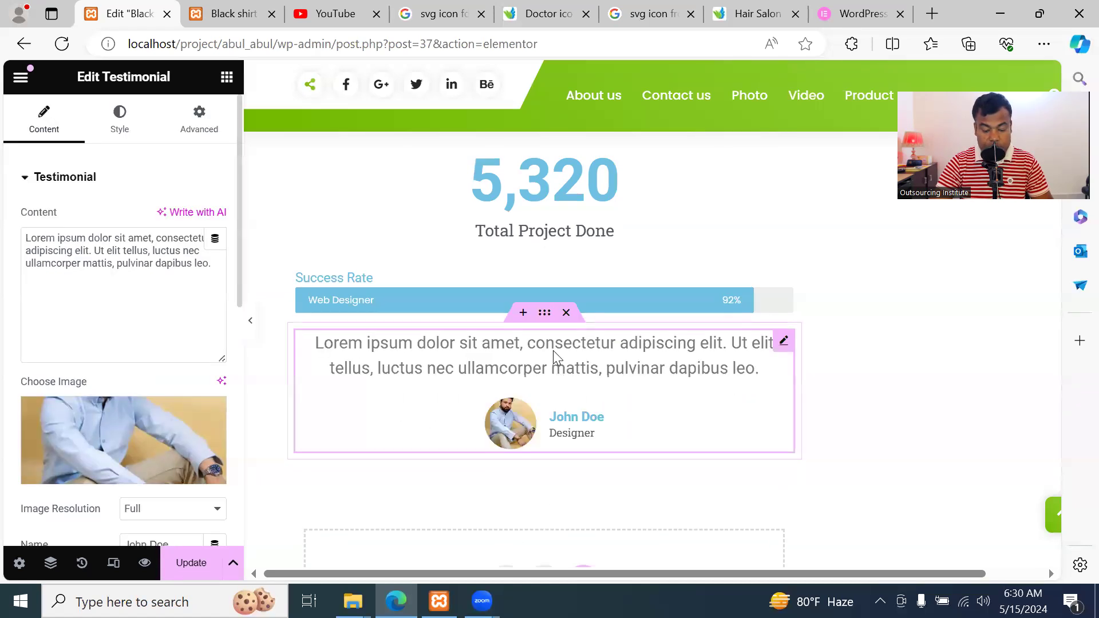
triple_click(553, 350)
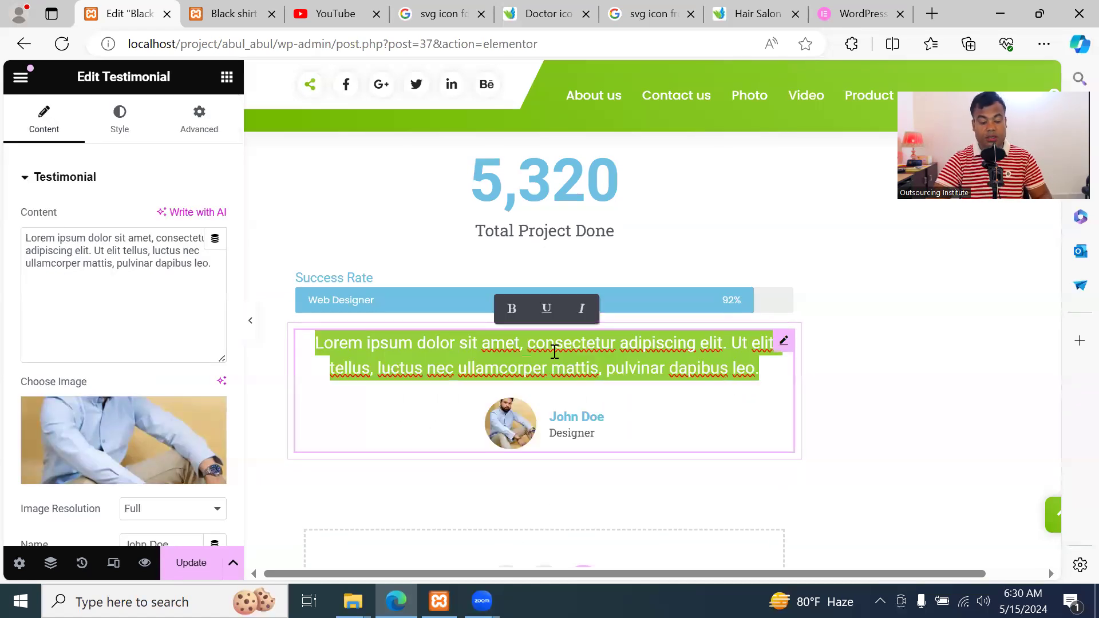
text(Thsi si)
key(BackSpace)
key(BackSpace)
key(BackSpace)
key(BackSpace)
key(BackSpace)
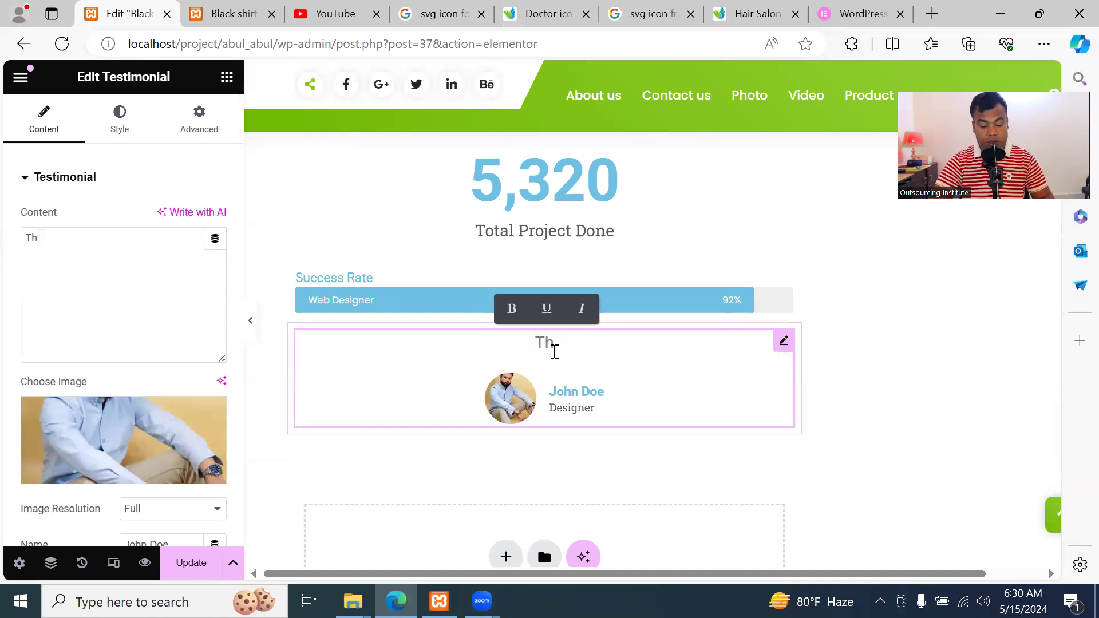
text(is is a very good c)
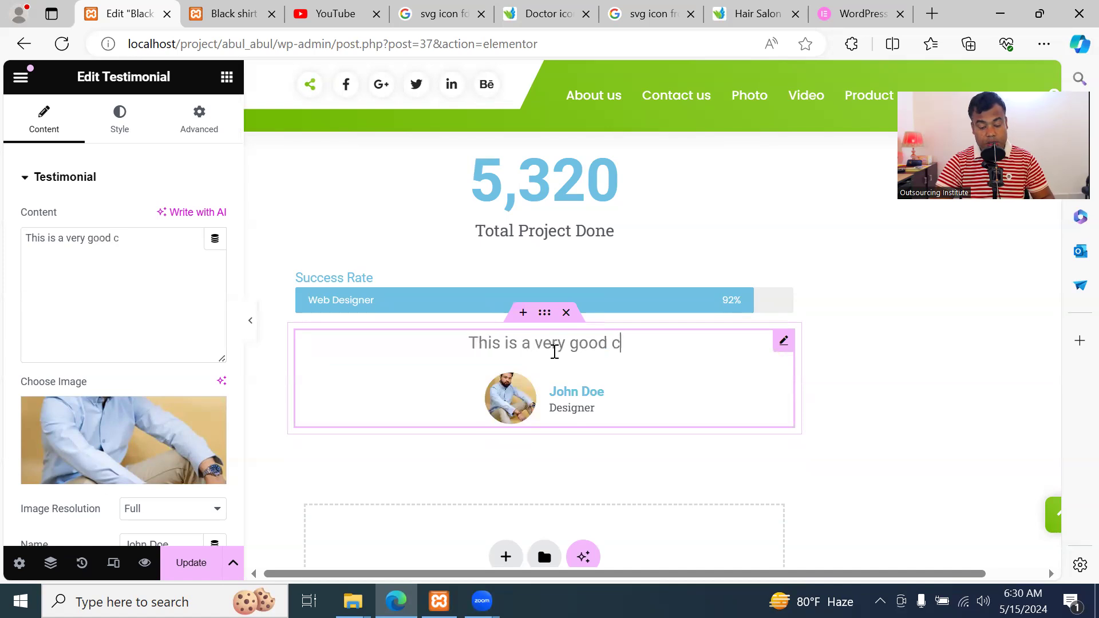
text(ompany. la=)
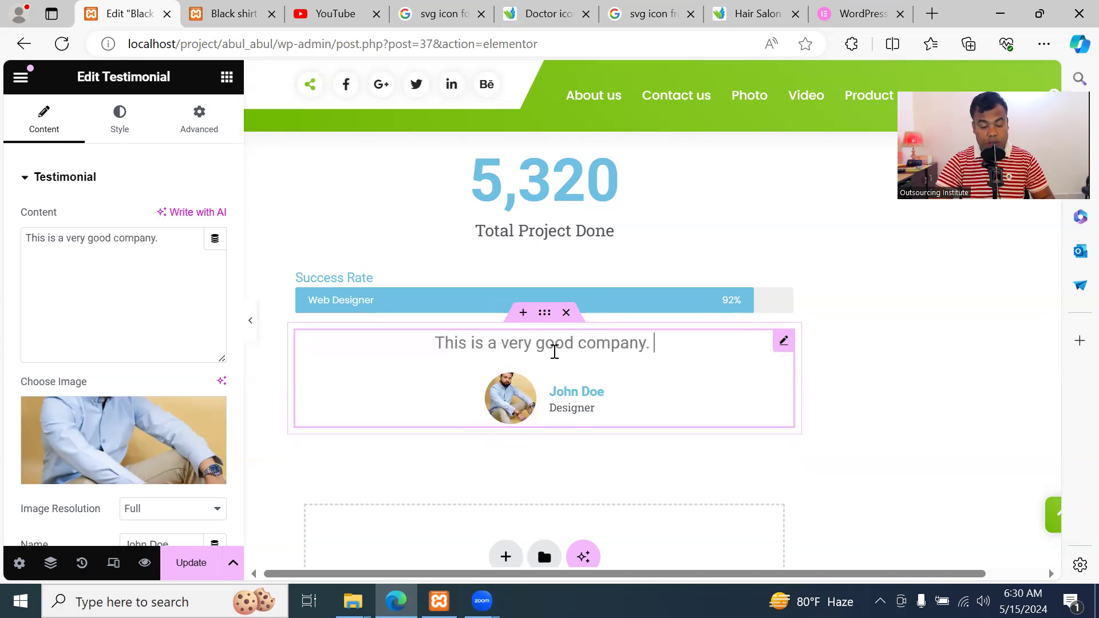
key(BackSpace)
key(BackSpace)
text(am)
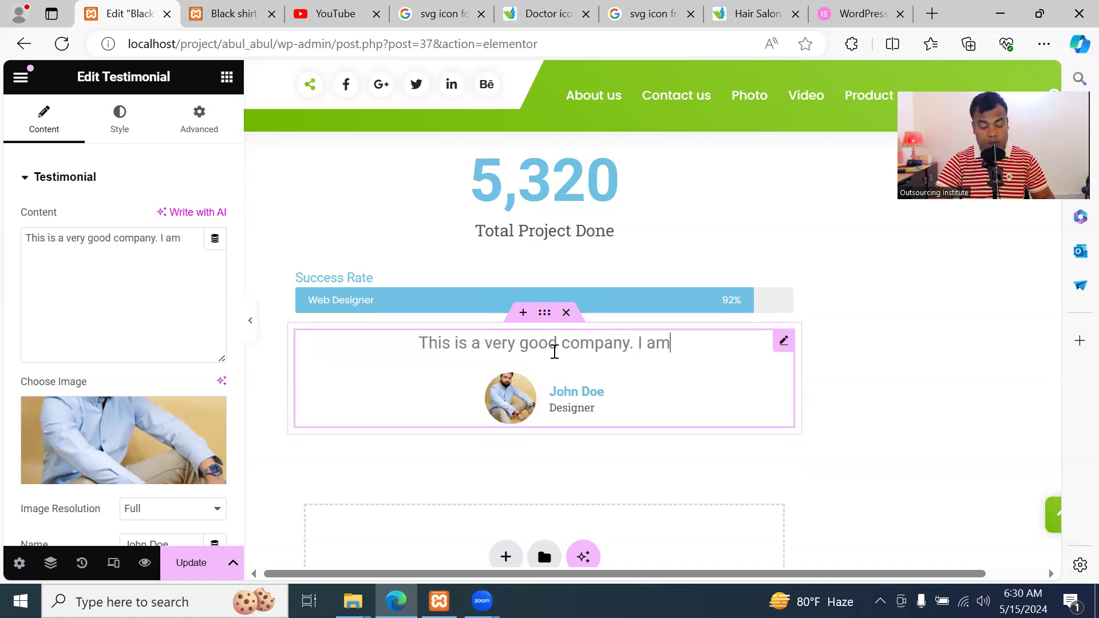
text( happy wit)
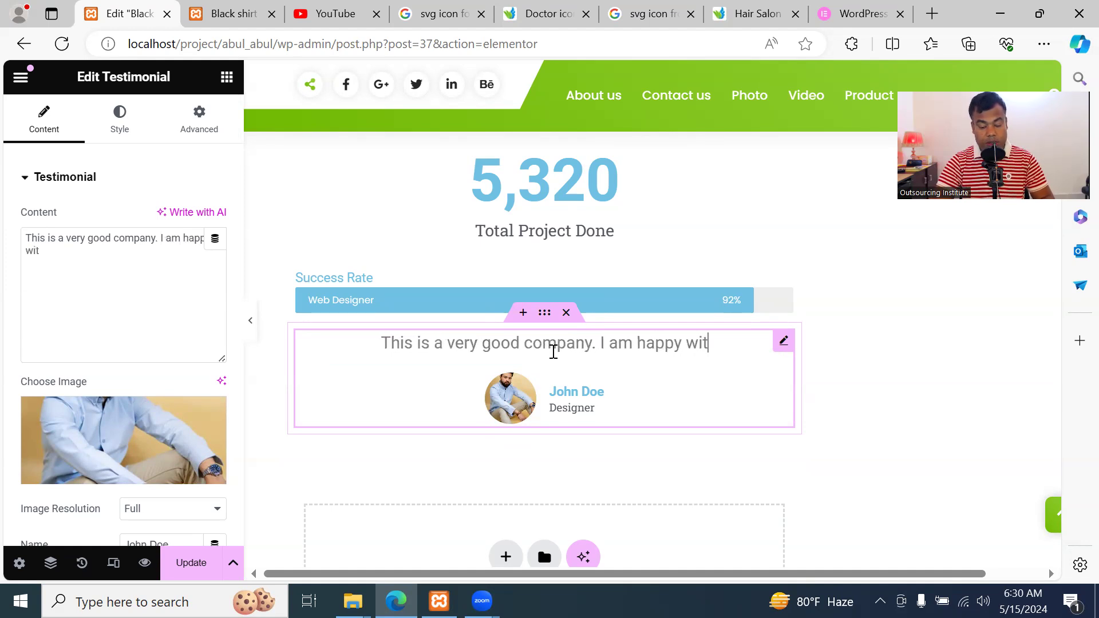
text(h their se)
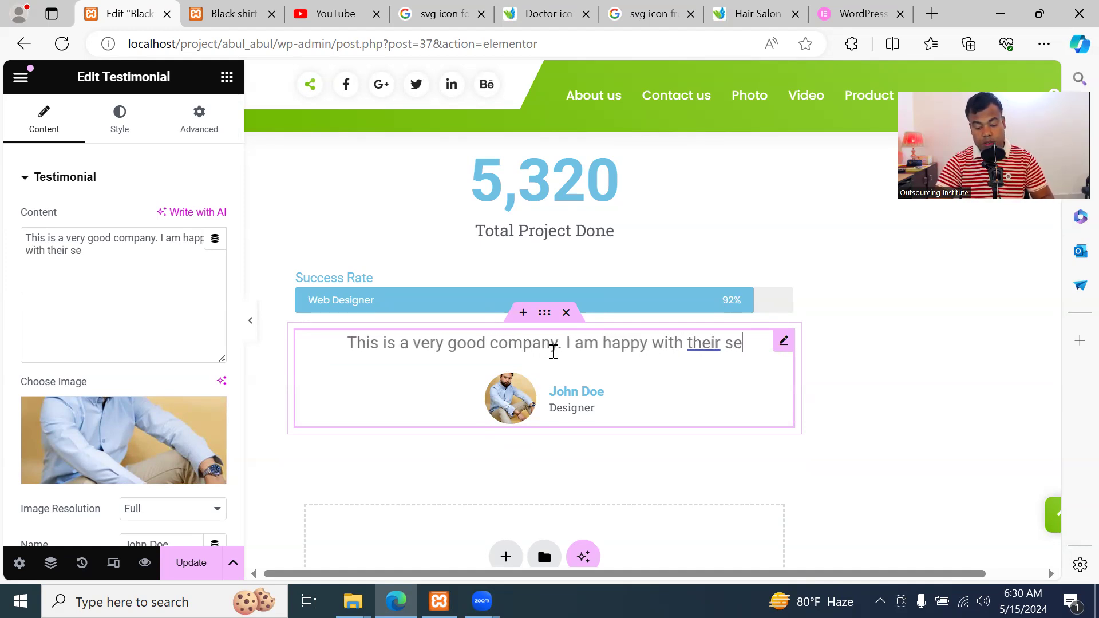
text(rvice.)
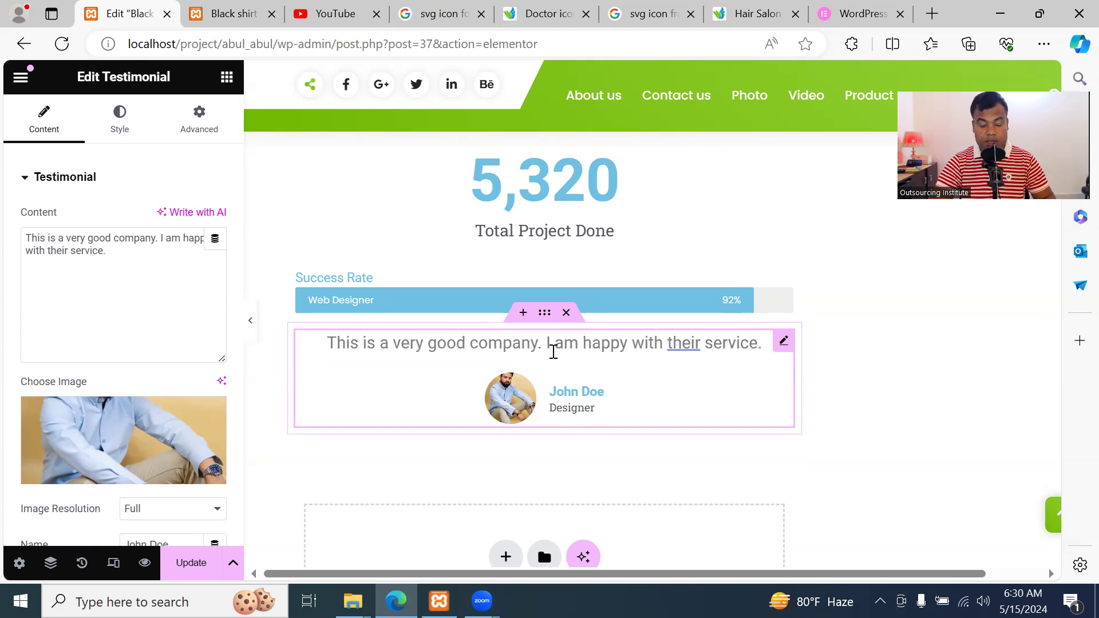
Append the sentence "the are so reliable and helpful." to the testimonial's content
text( the)
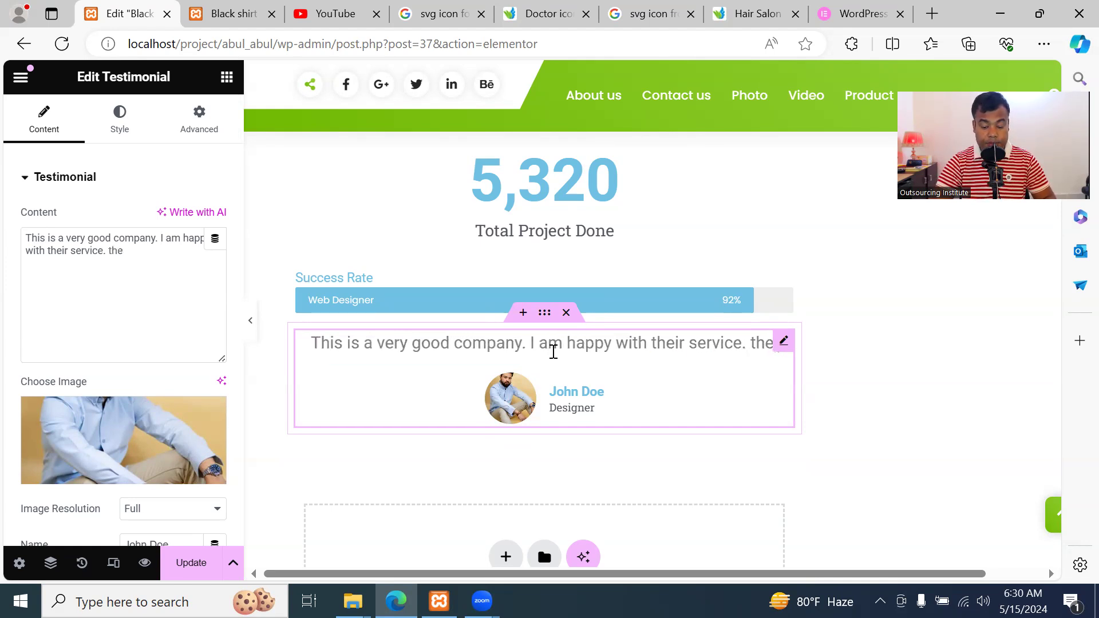
text( are s)
text(o reali)
key(BackSpace)
key(BackSpace)
key(BackSpace)
text(liabel)
key(BackSpace)
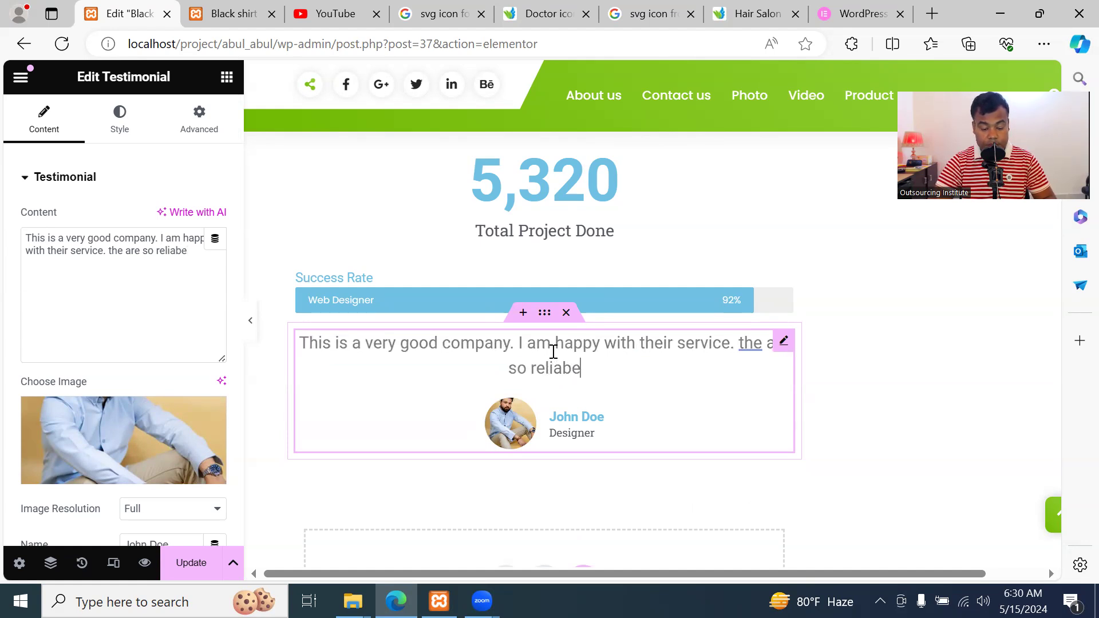
key(BackSpace)
text(le and dh)
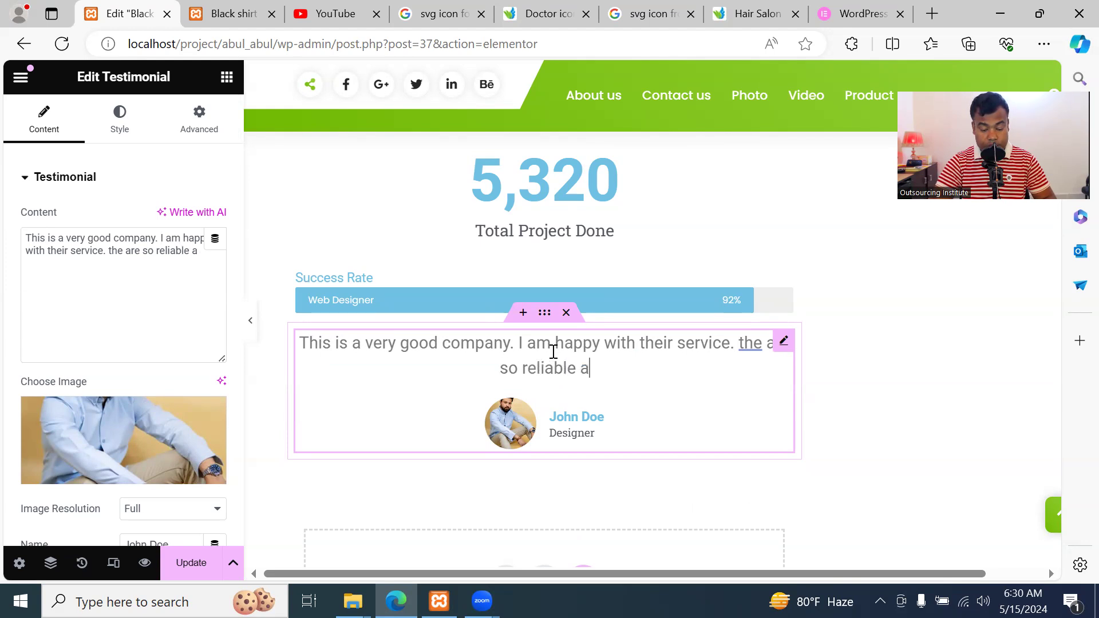
key(BackSpace)
key(BackSpace)
text(hel)
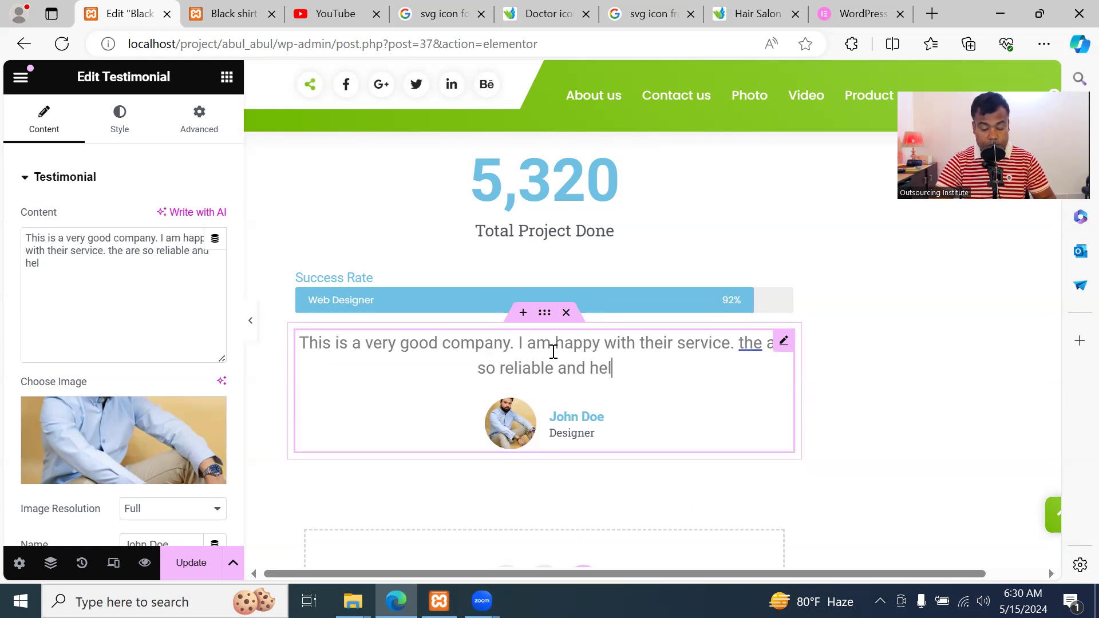
text(pful. )
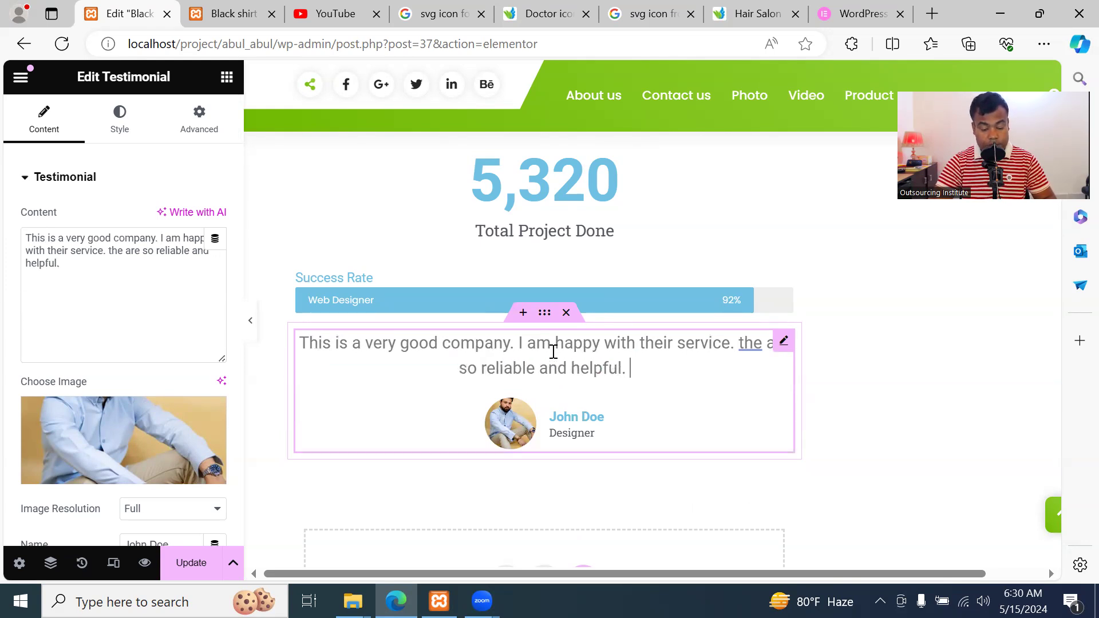
Finish the testimonial's content with the closing words "wonderful communication."
text(wonderf)
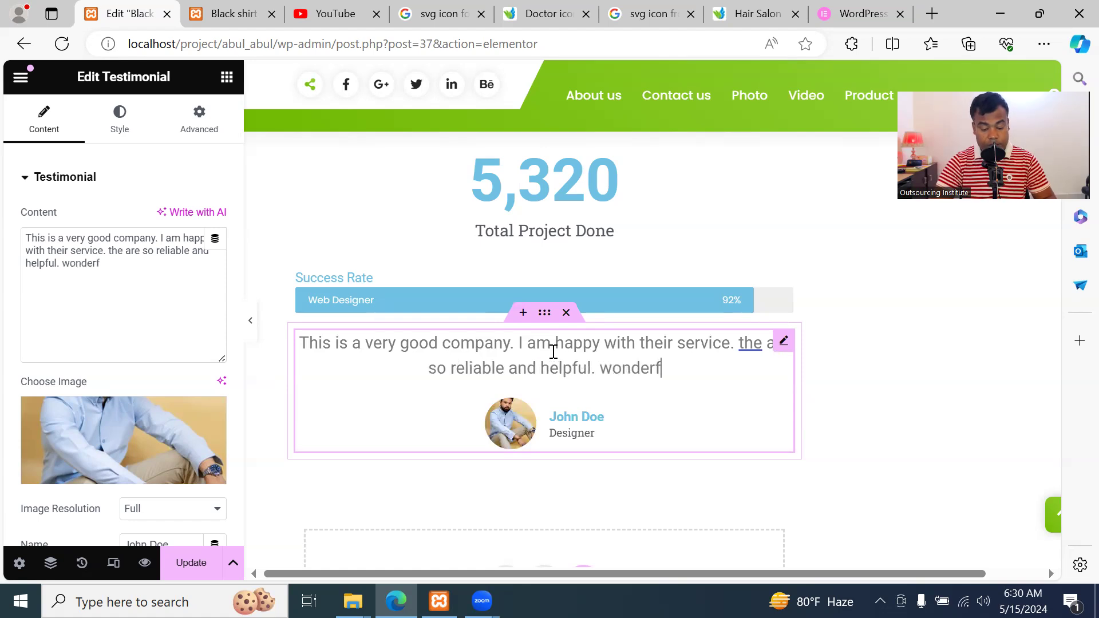
text(ul commun)
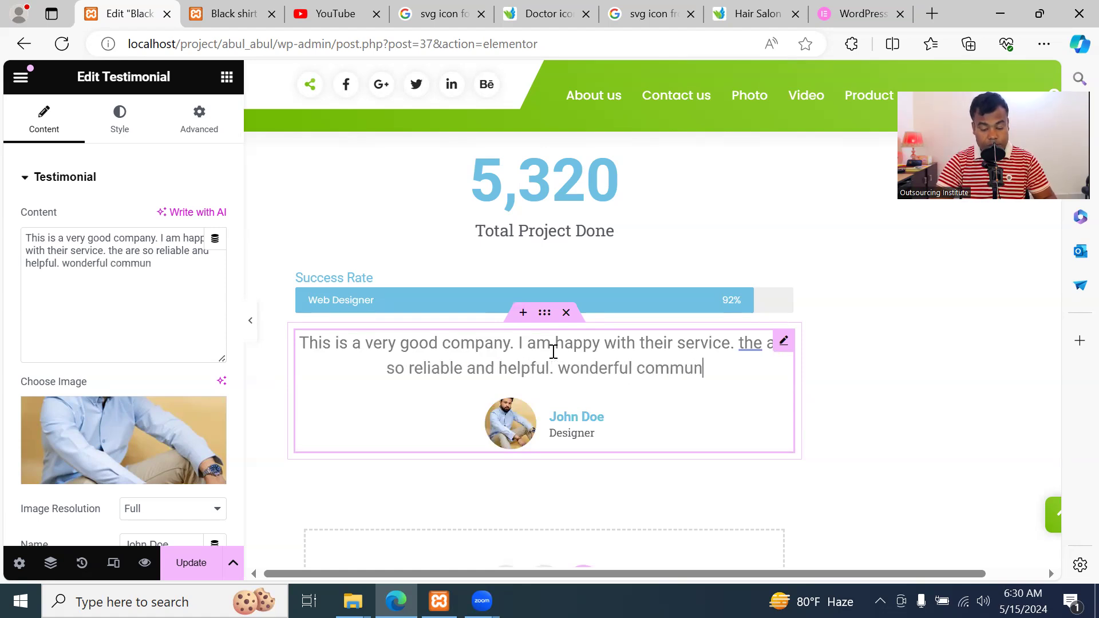
text(ication.)
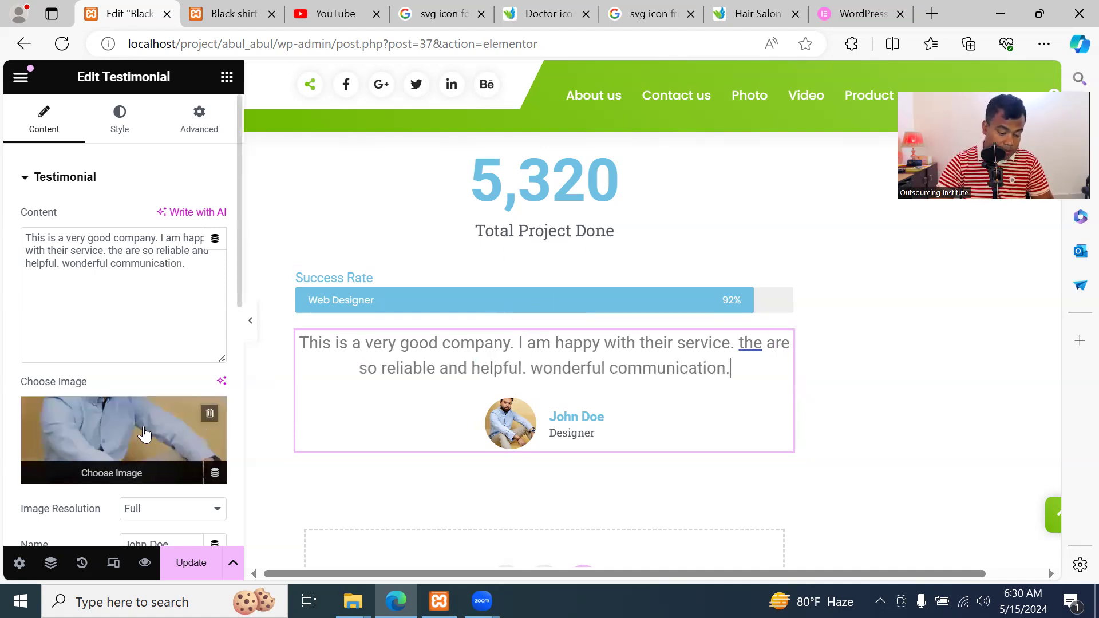
click(505, 417)
Replace the placeholder name in the testimonial with the client's titled name
scroll(533, 413, down, 1)
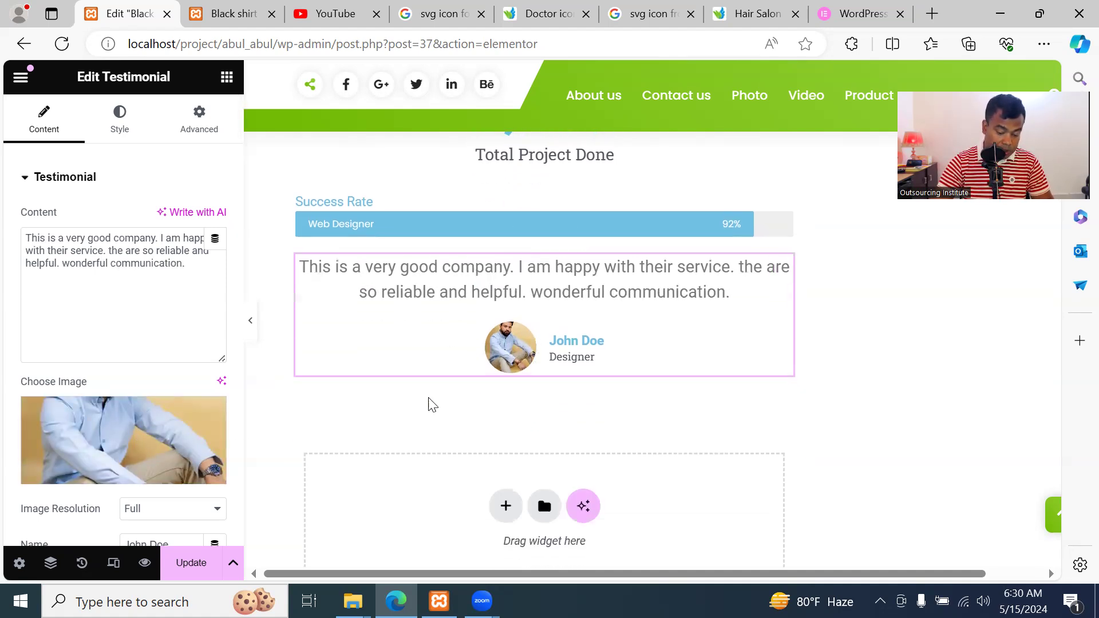
scroll(97, 465, down, 2)
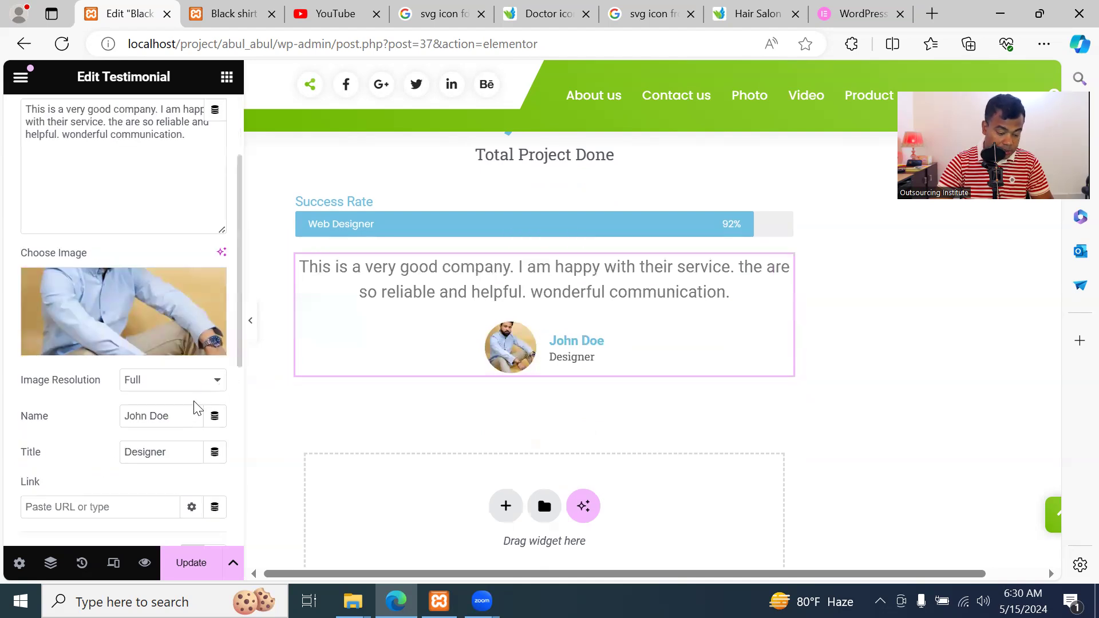
drag(188, 411, 75, 420)
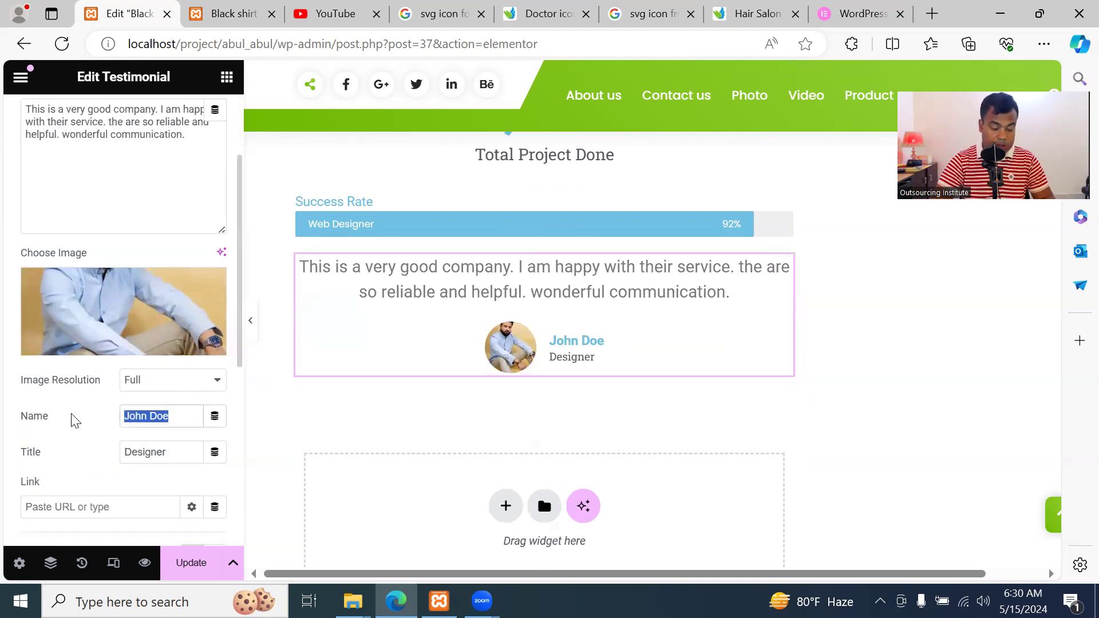
text(Mr.)
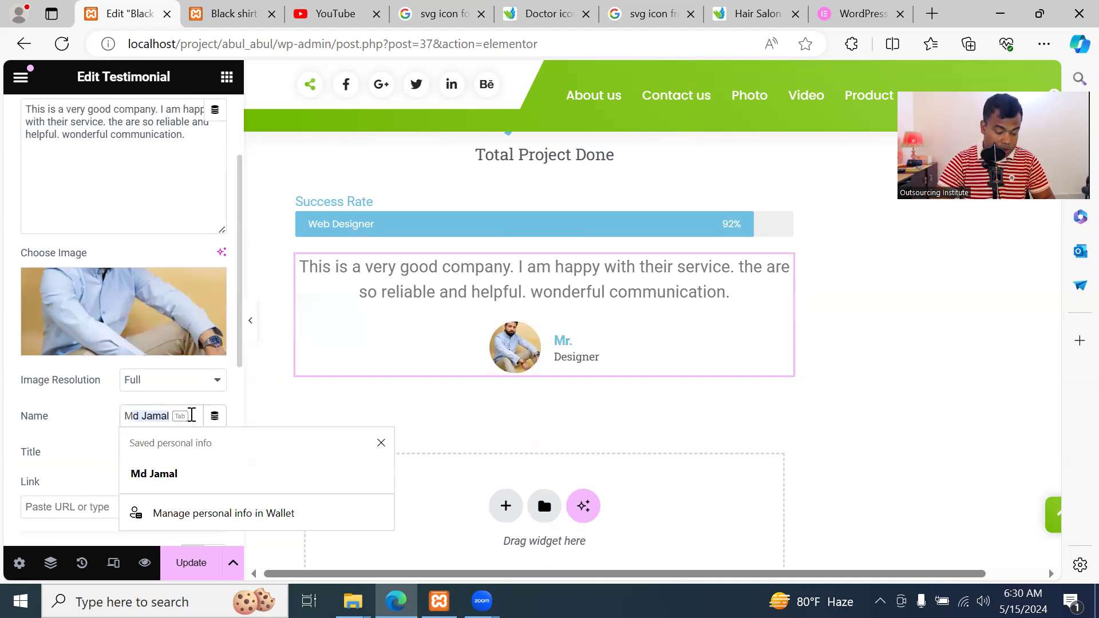
click(193, 413)
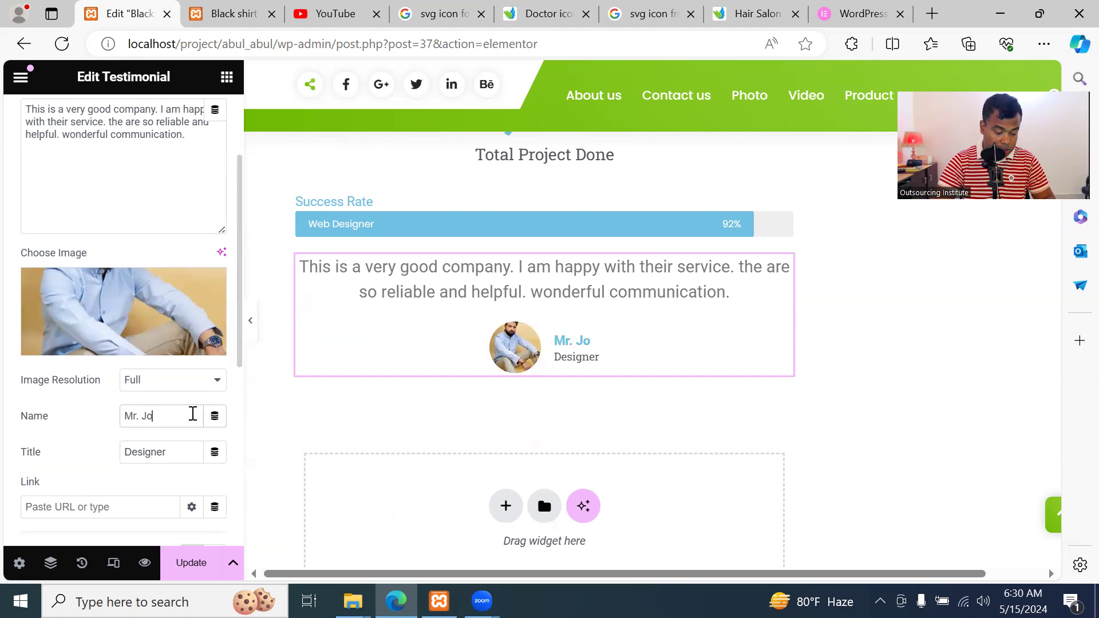
Set the testimonial's job title to "CEO, Abul Group of Company"
double_click(182, 456)
text(CEO,)
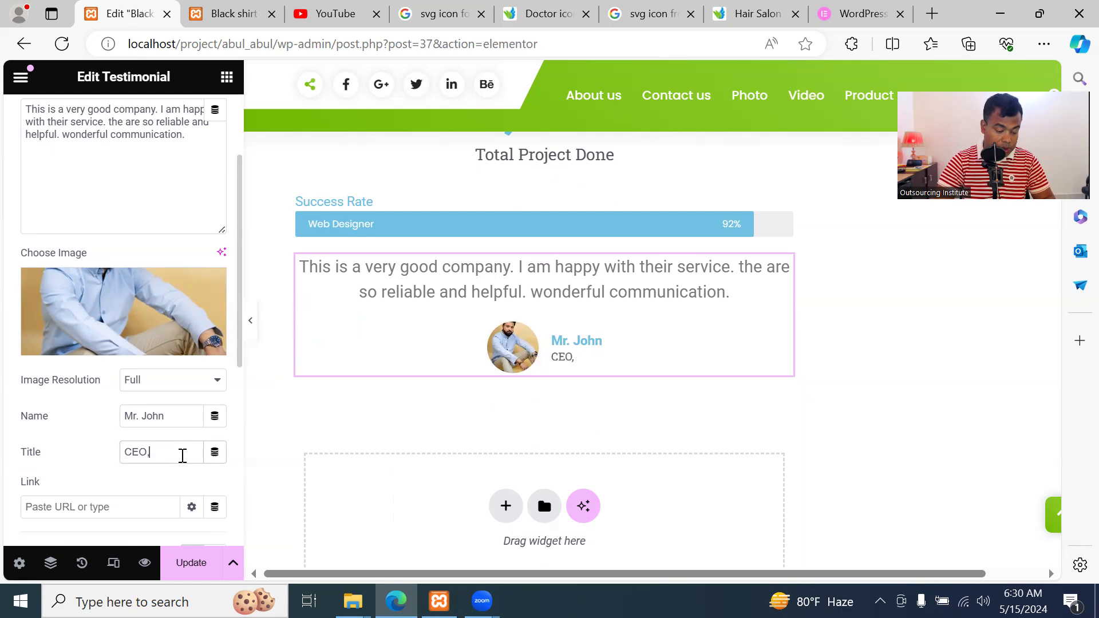
text( Abul Group)
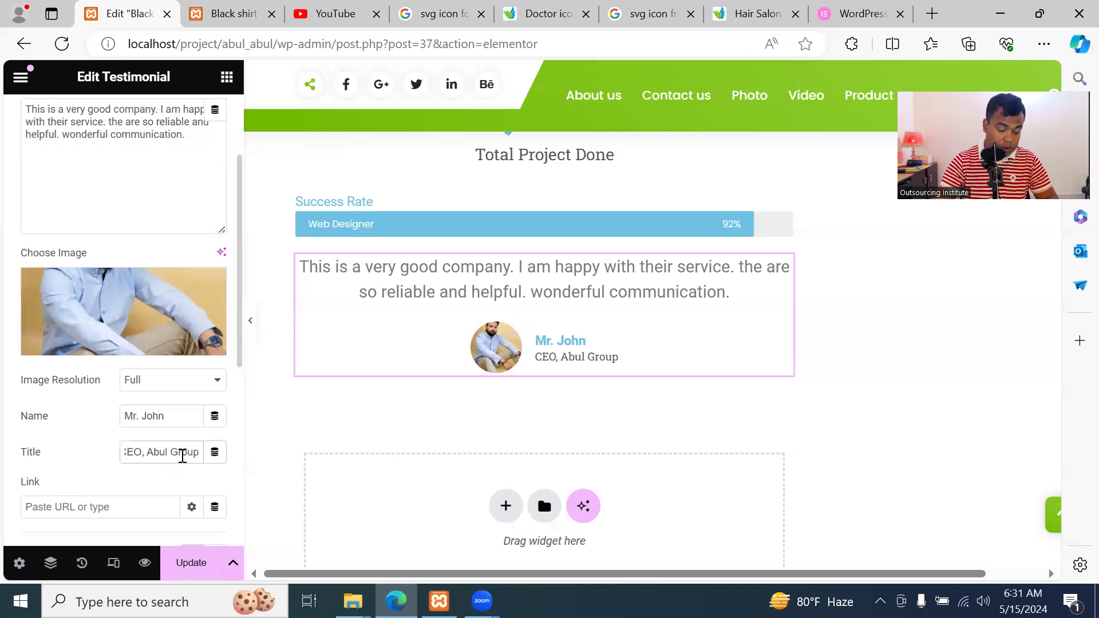
text( of)
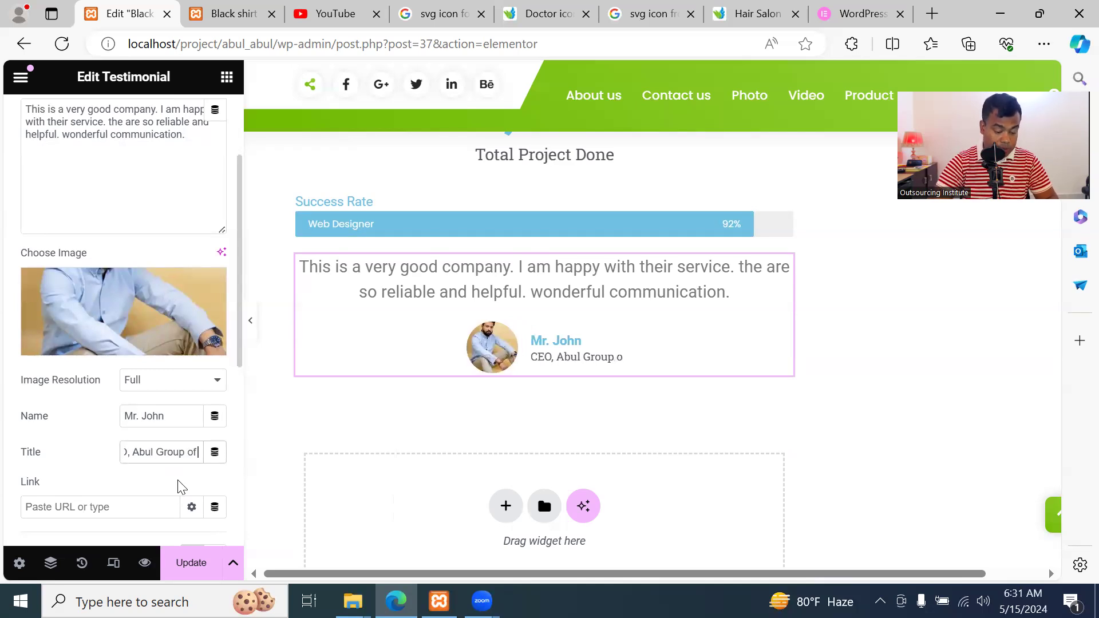
text( Company)
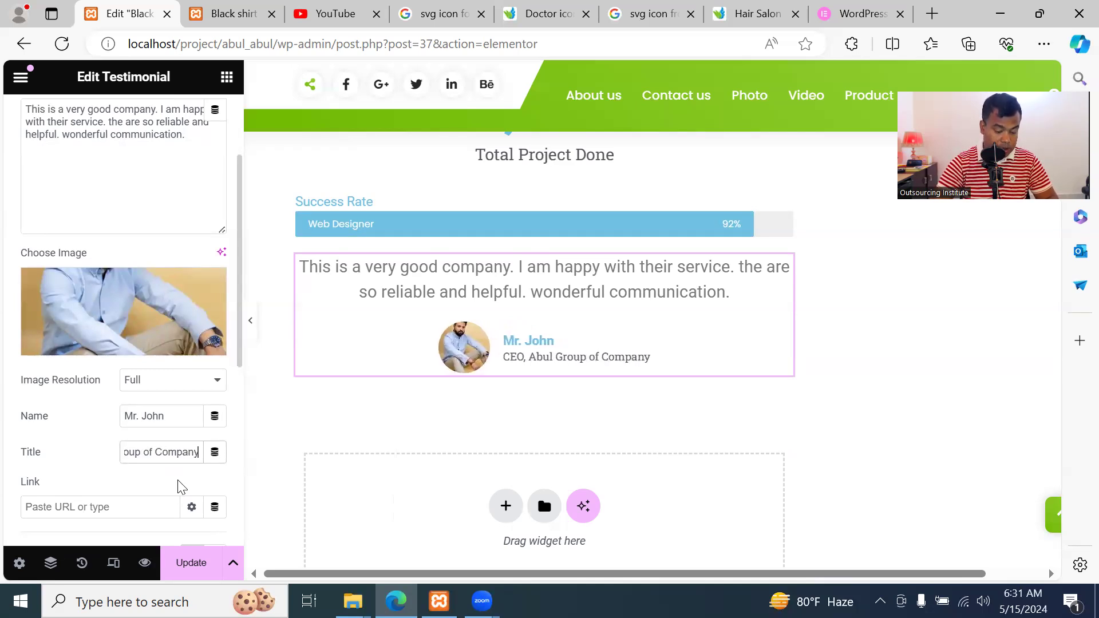
click(160, 482)
Set the font size of the testimonial's content text to 20 px
scroll(160, 482, down, 2)
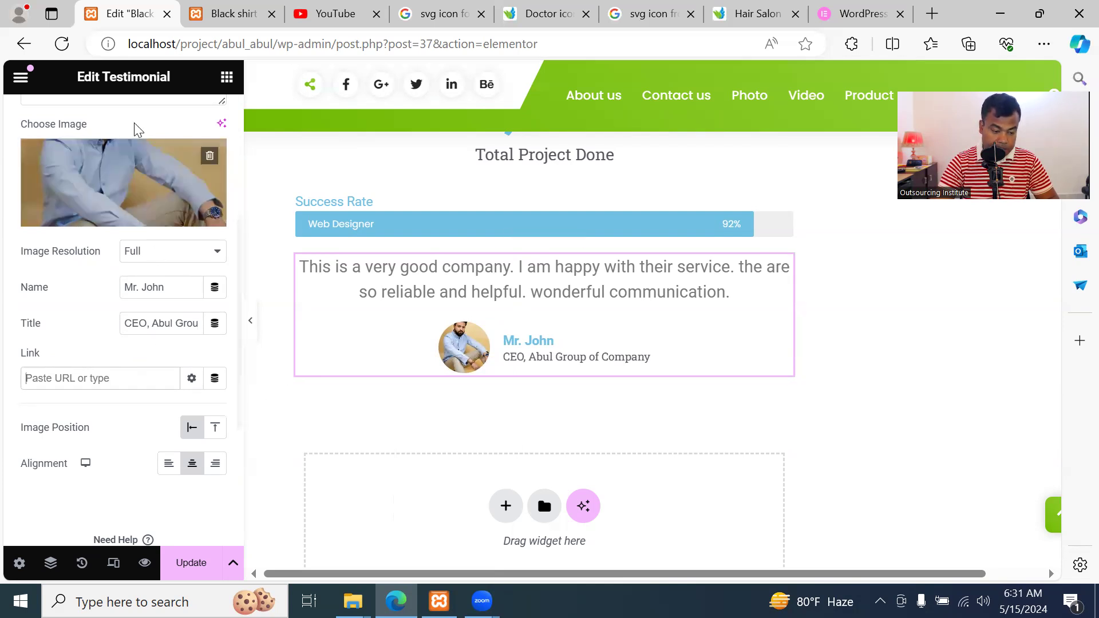
scroll(257, 273, up, 1)
scroll(189, 228, up, 5)
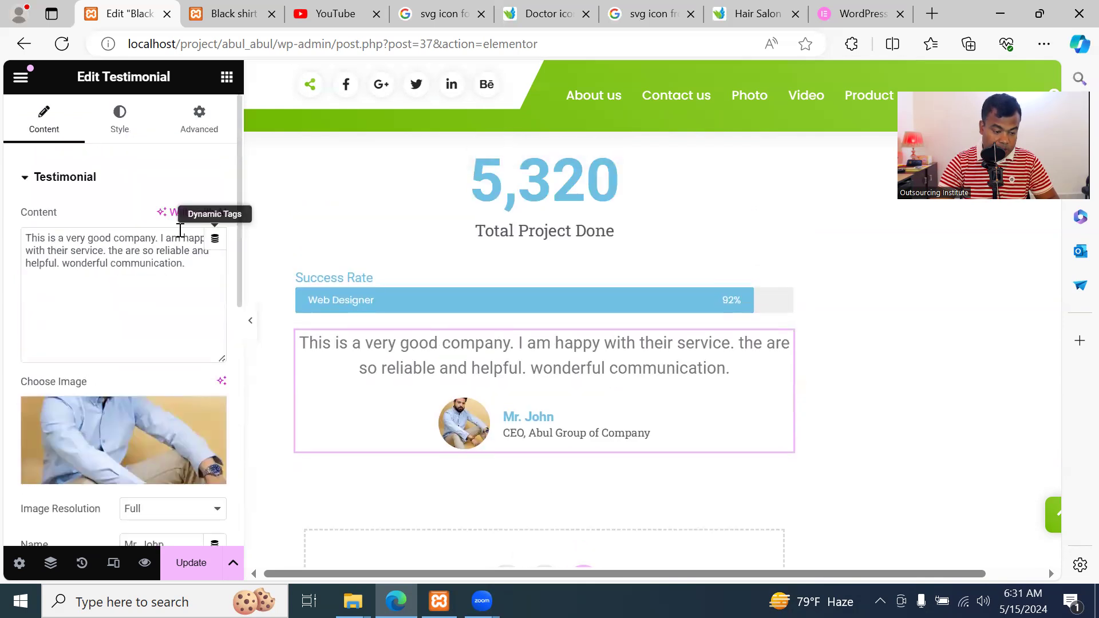
click(119, 115)
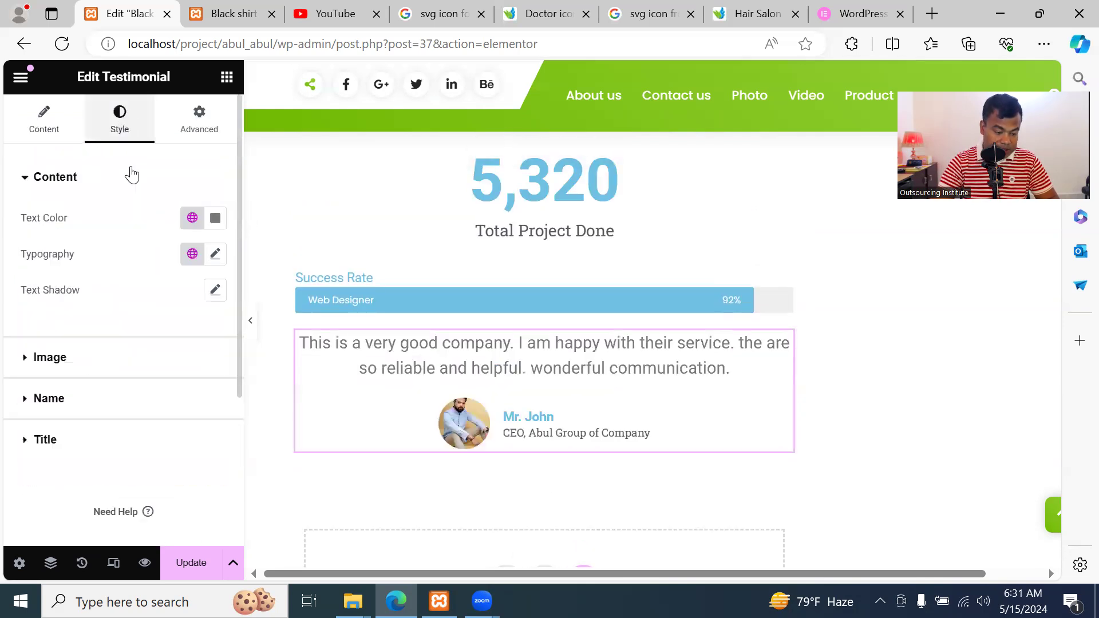
click(215, 256)
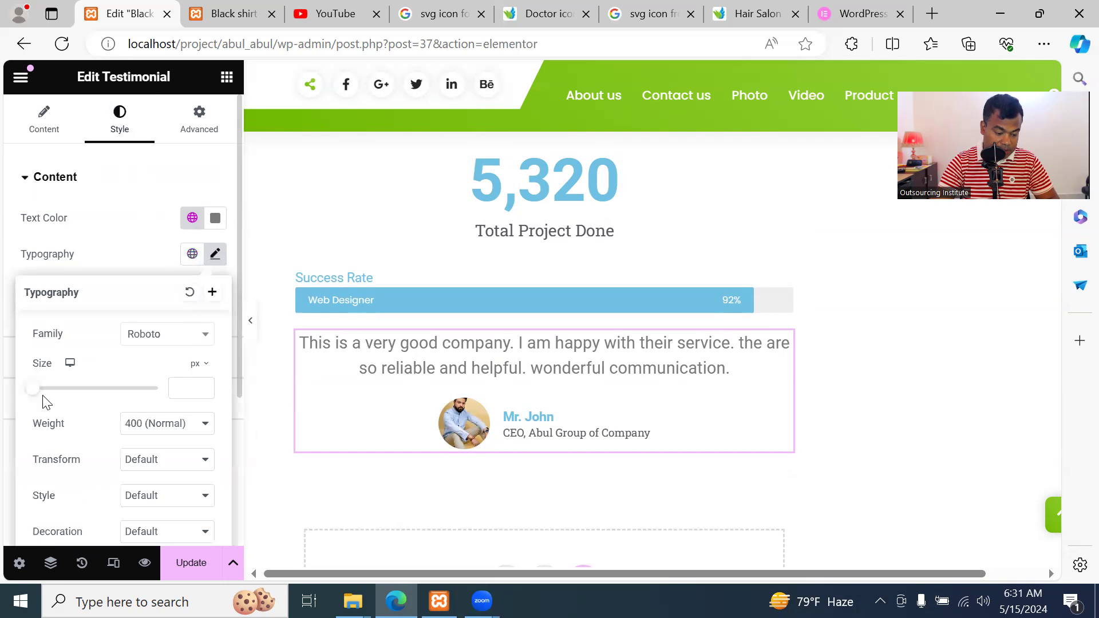
mouse_move(35, 393)
mouse_down()
mouse_move(54, 387)
mouse_move(46, 391)
mouse_up()
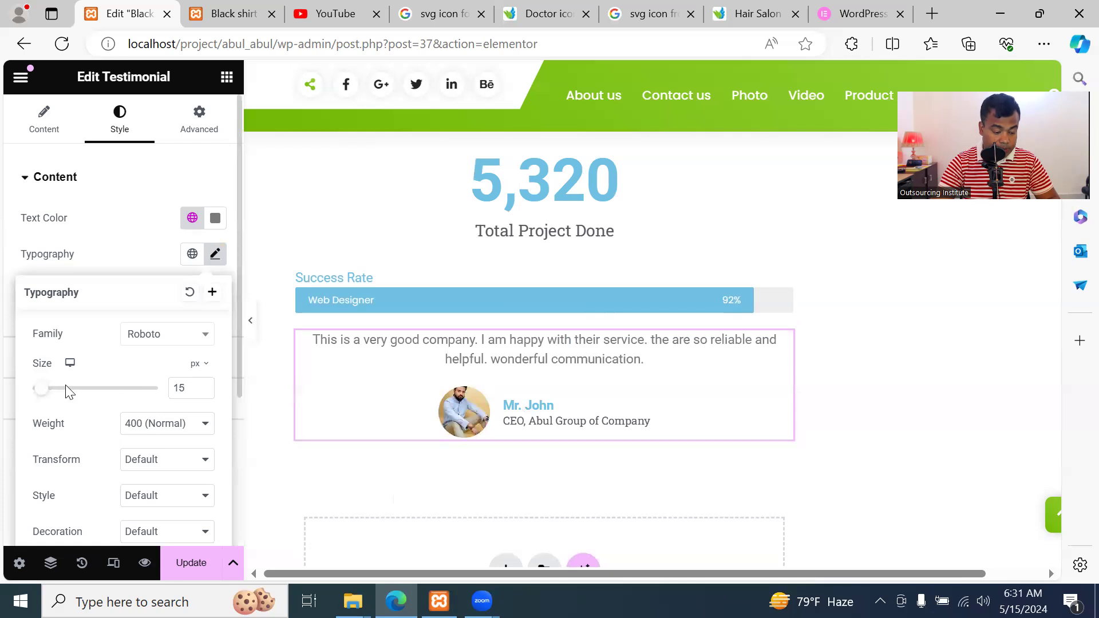
drag(39, 391, 44, 392)
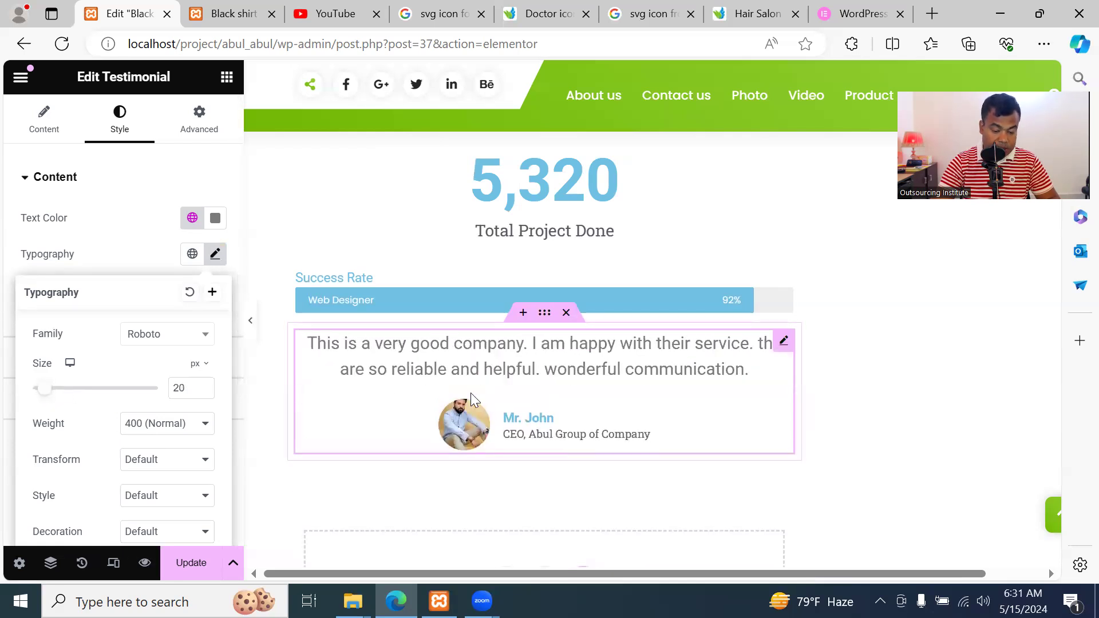
click(283, 388)
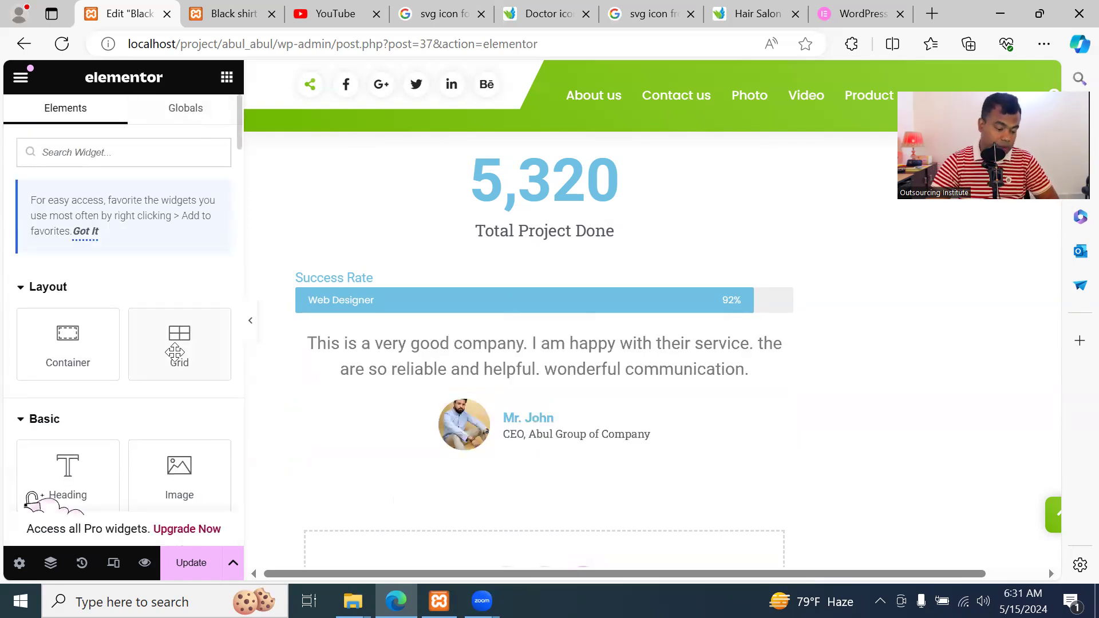
Add a Tabs widget to the page directly below the testimonial
scroll(177, 353, down, 10)
scroll(182, 410, up, 5)
scroll(179, 407, down, 10)
scroll(183, 411, up, 10)
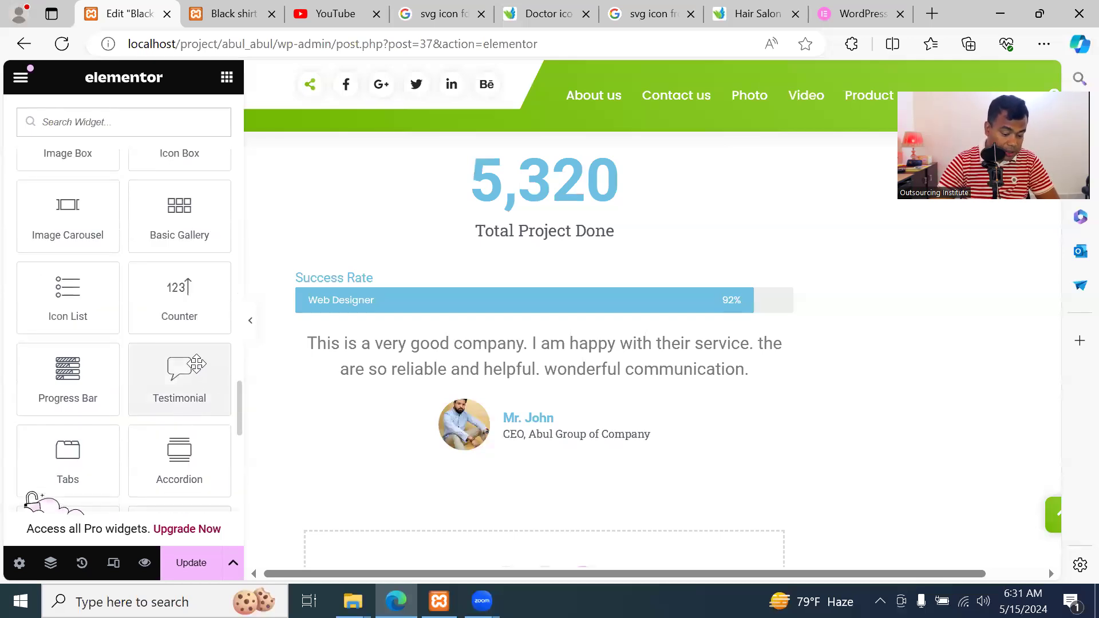
scroll(193, 366, down, 2)
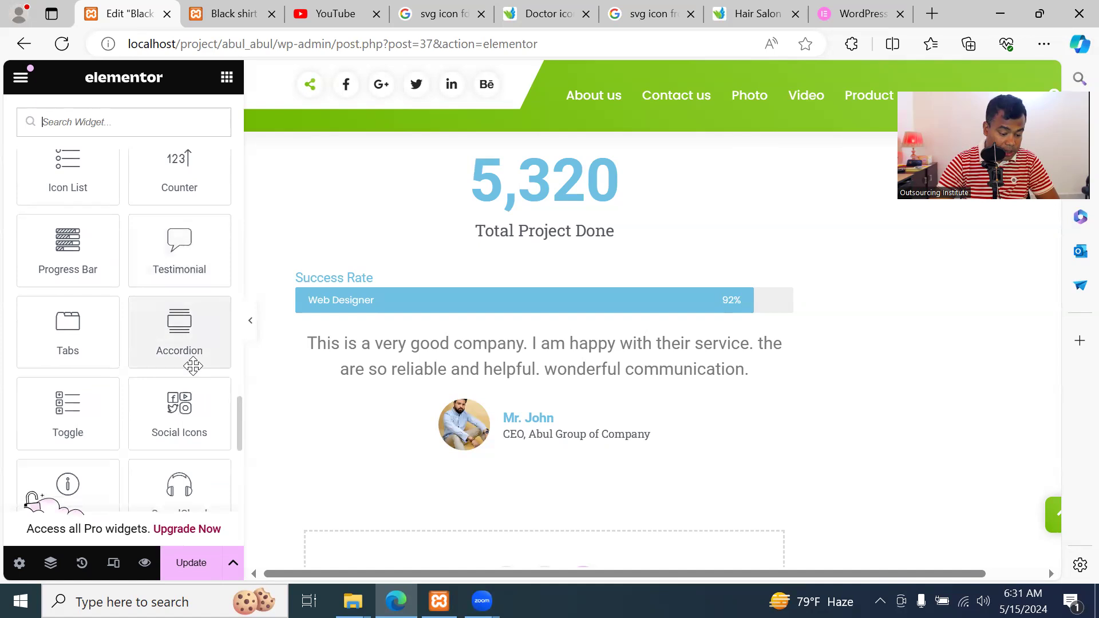
scroll(193, 366, down, 4)
scroll(193, 372, down, 4)
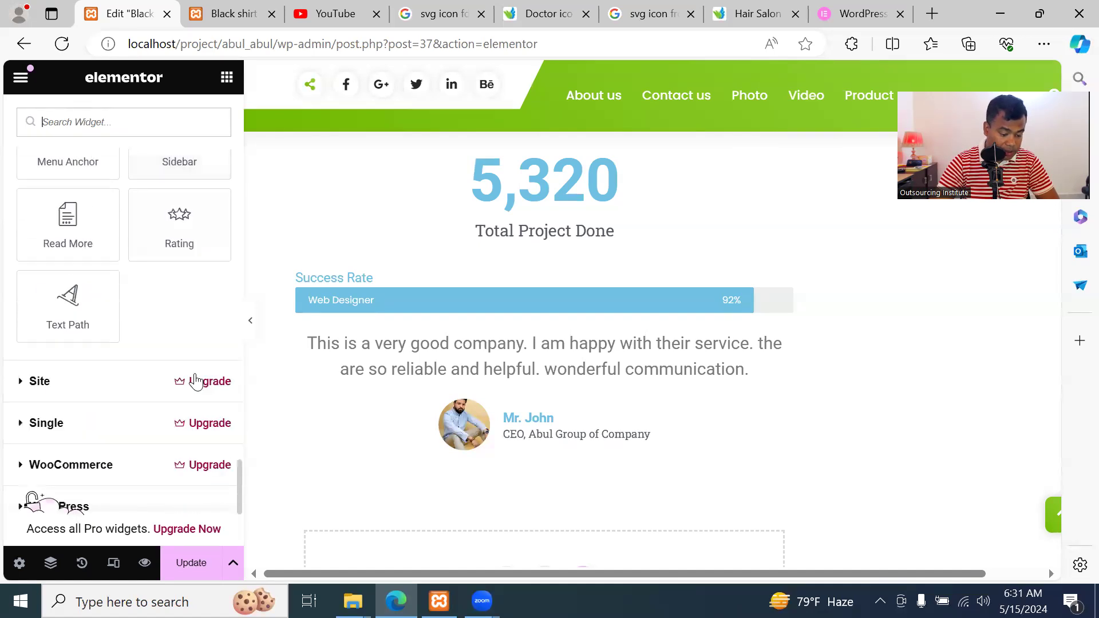
scroll(195, 378, up, 2)
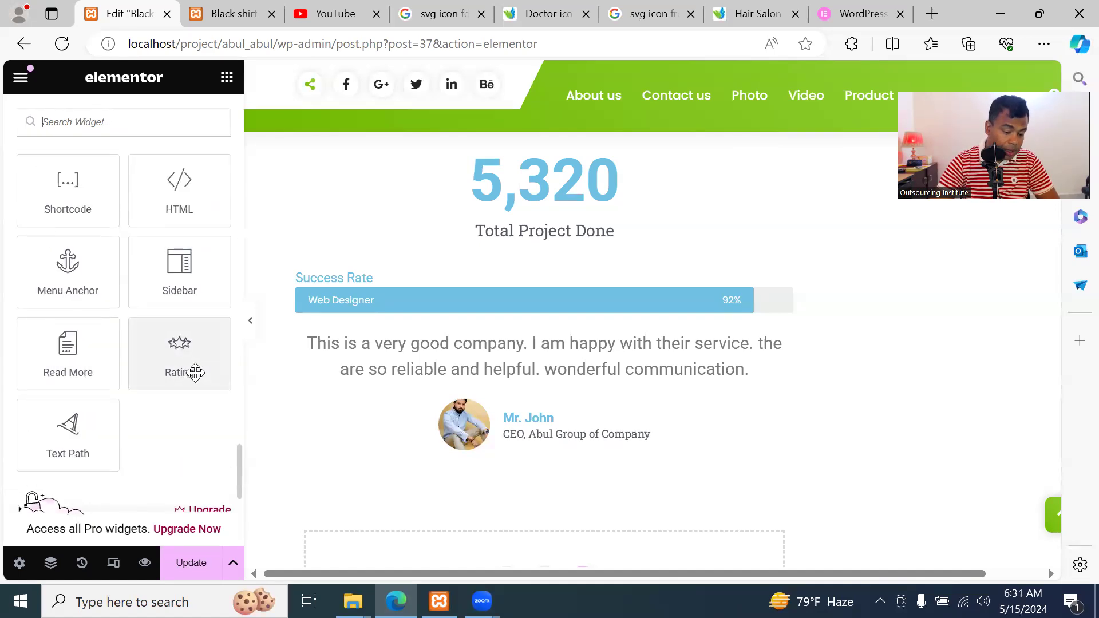
scroll(195, 373, up, 2)
scroll(195, 373, up, 6)
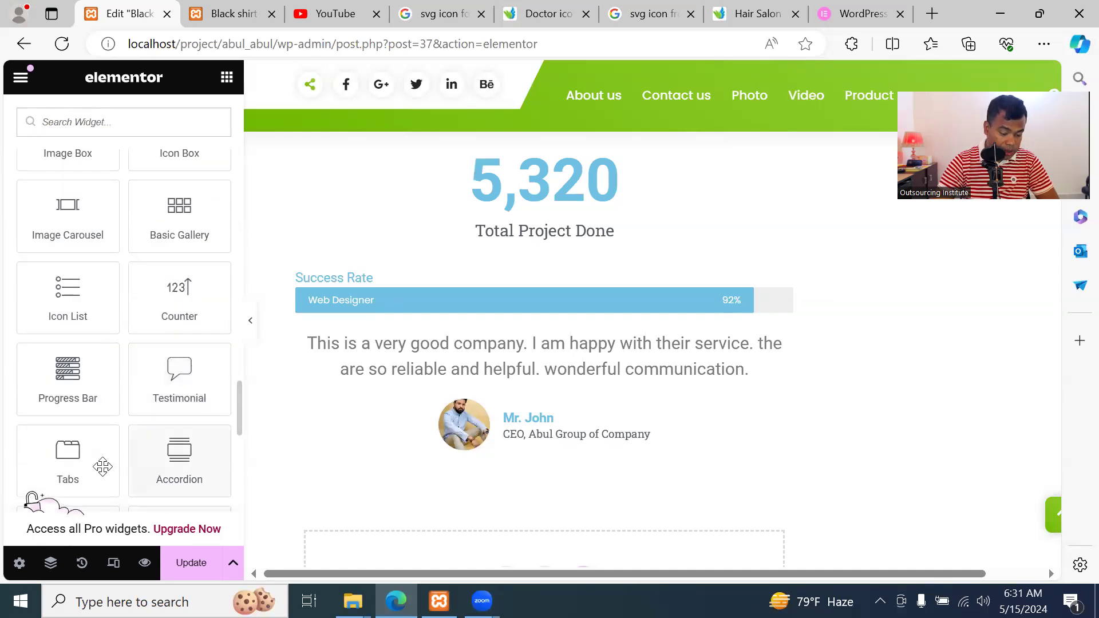
scroll(532, 379, down, 4)
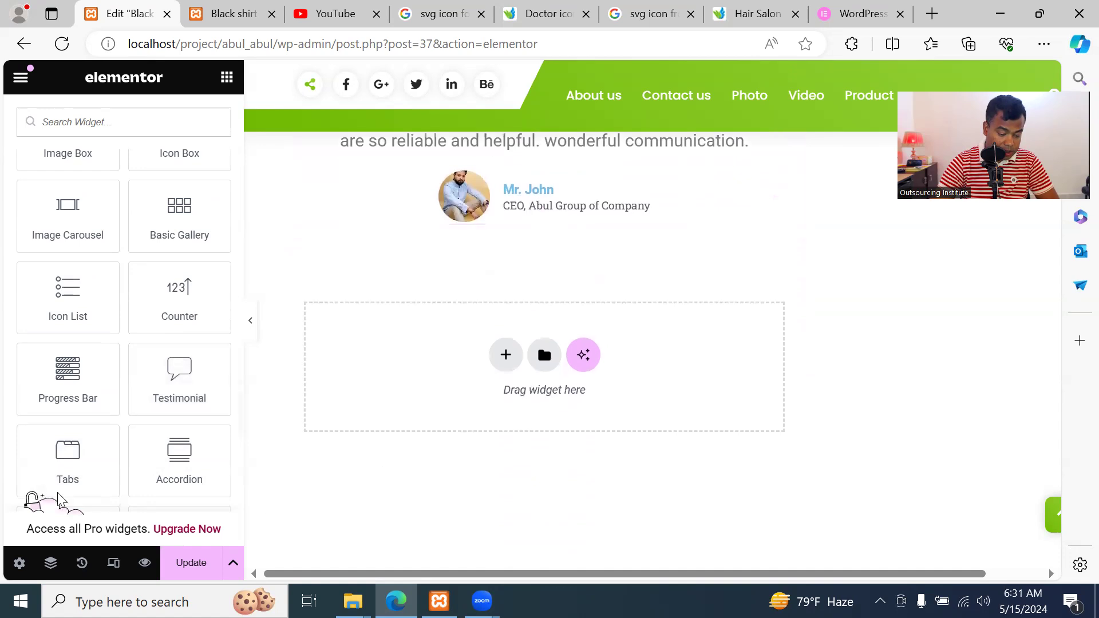
drag(58, 455, 553, 372)
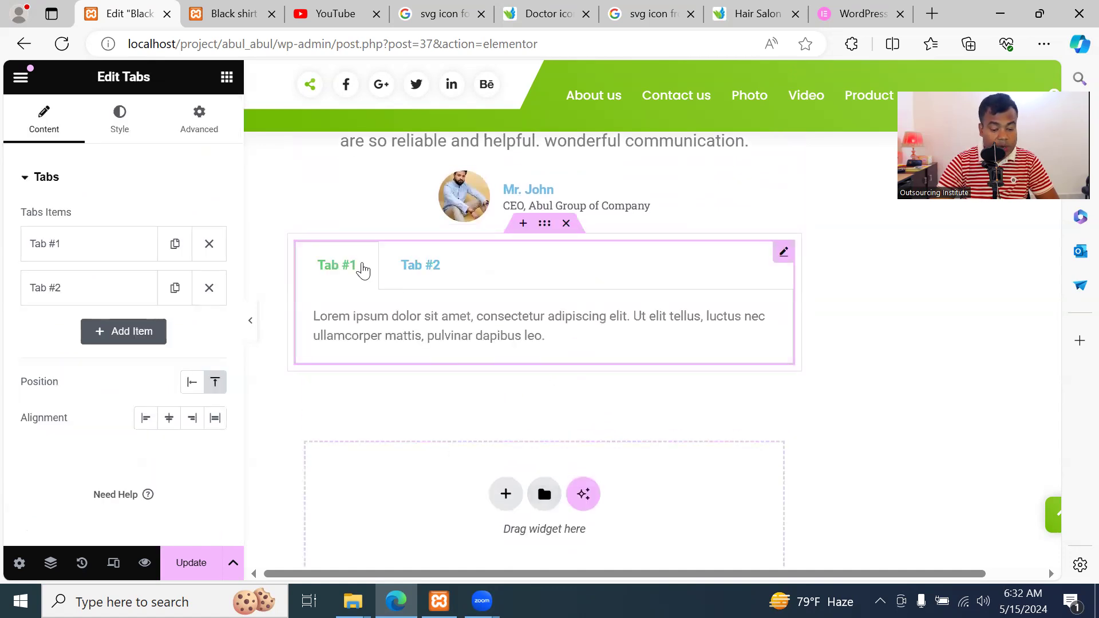
Preview the new Tabs widget by switching back and forth between its two tabs
click(421, 266)
click(321, 275)
click(420, 274)
click(361, 280)
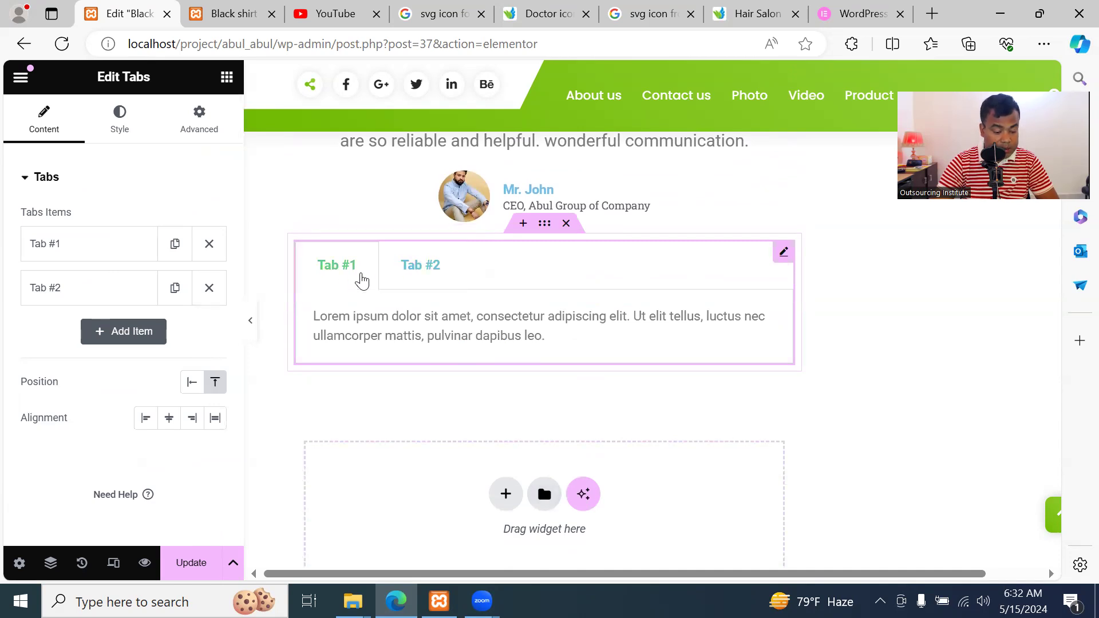
Rename the first item of the Tabs widget to "Basic Membership"
click(88, 244)
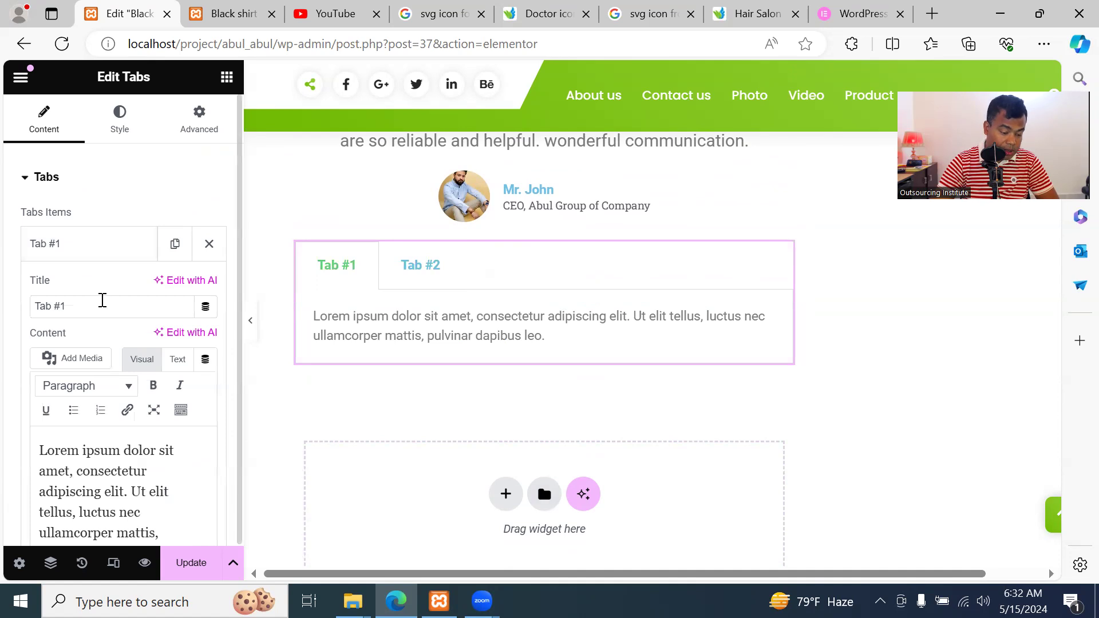
drag(102, 305, 3, 303)
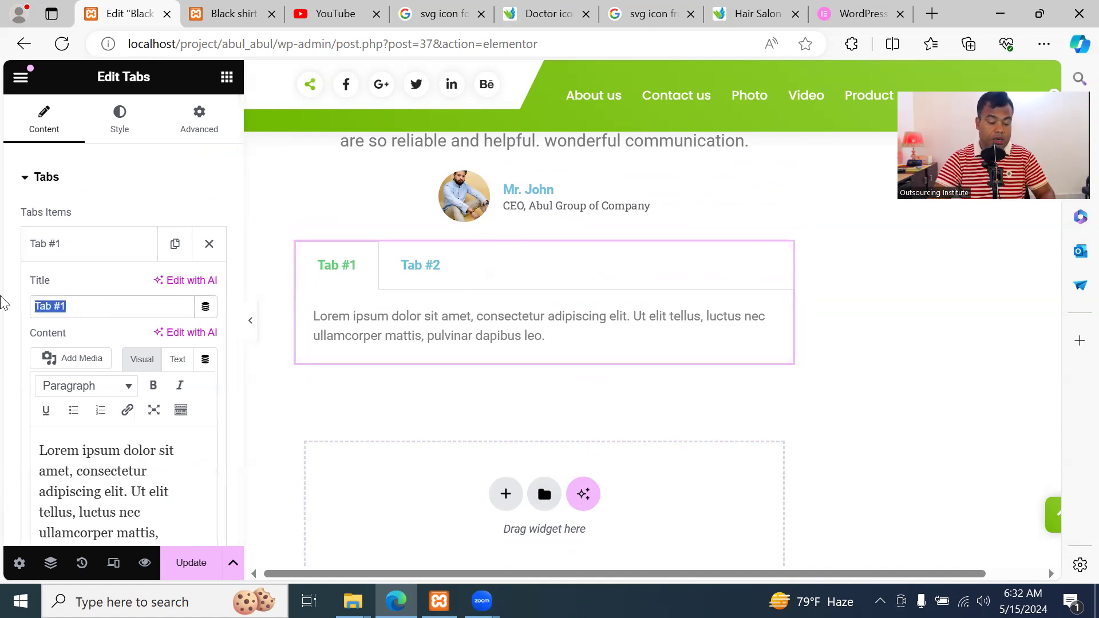
text(Pl)
key(BackSpace)
key(BackSpace)
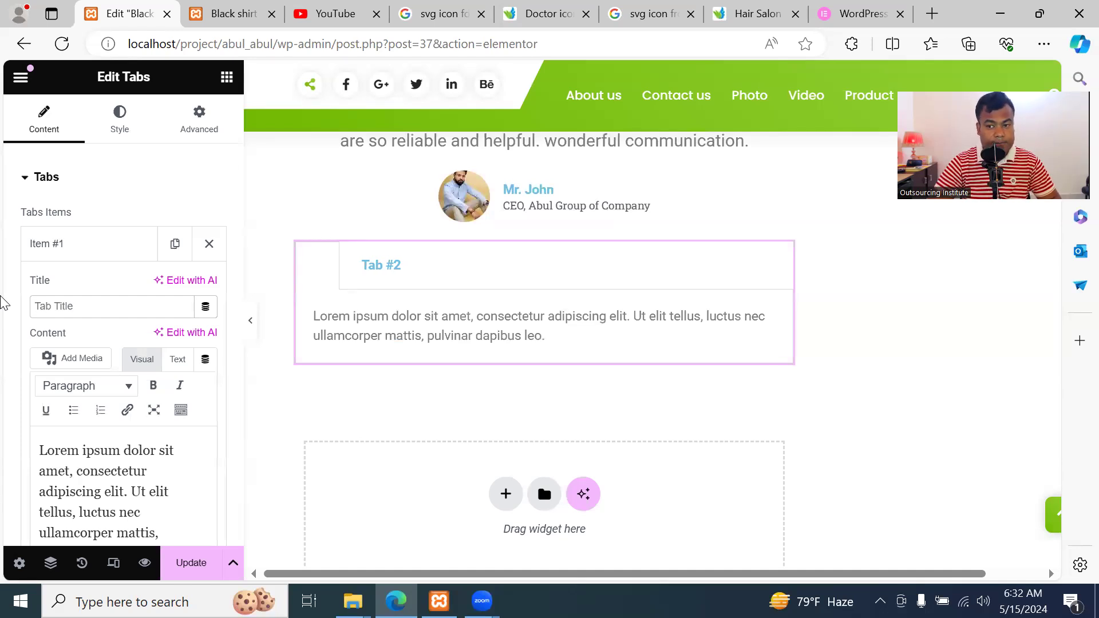
text(Basic)
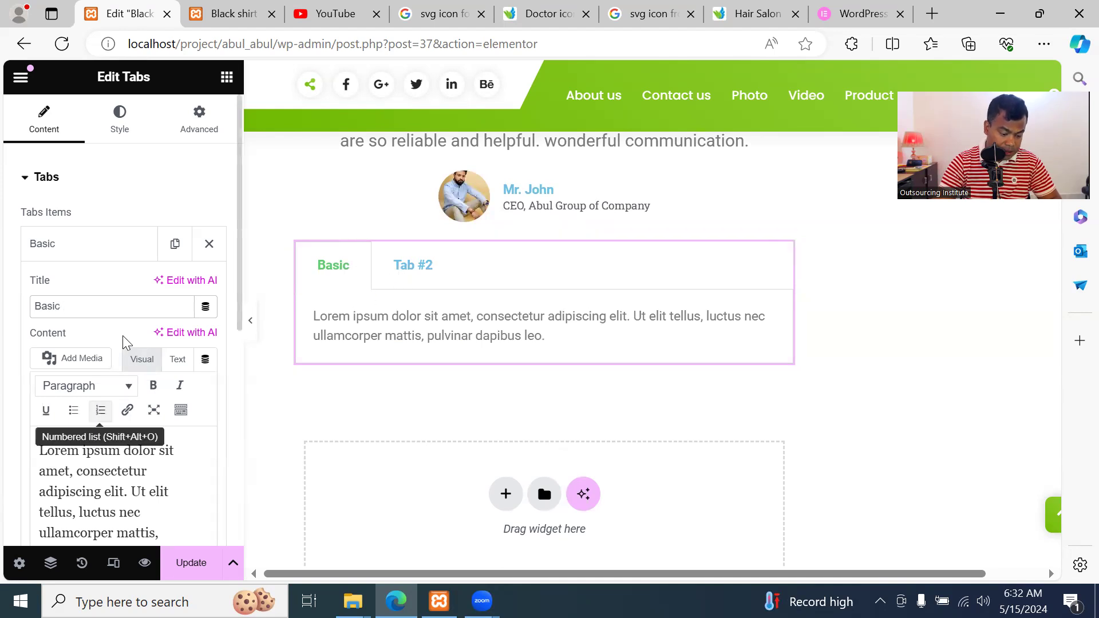
text(Membe)
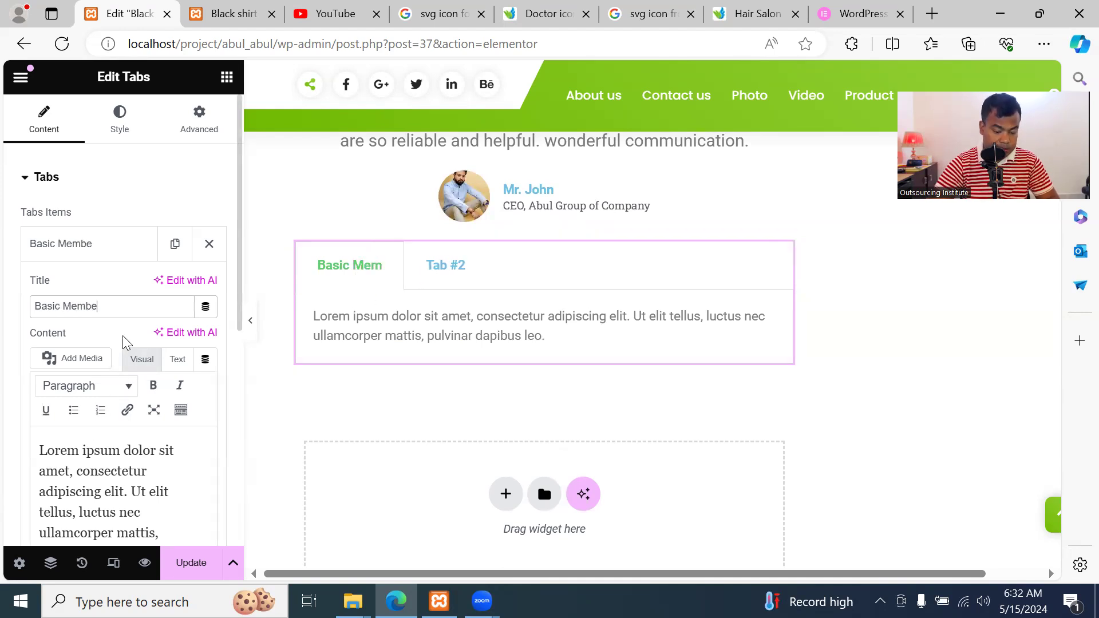
text(rship)
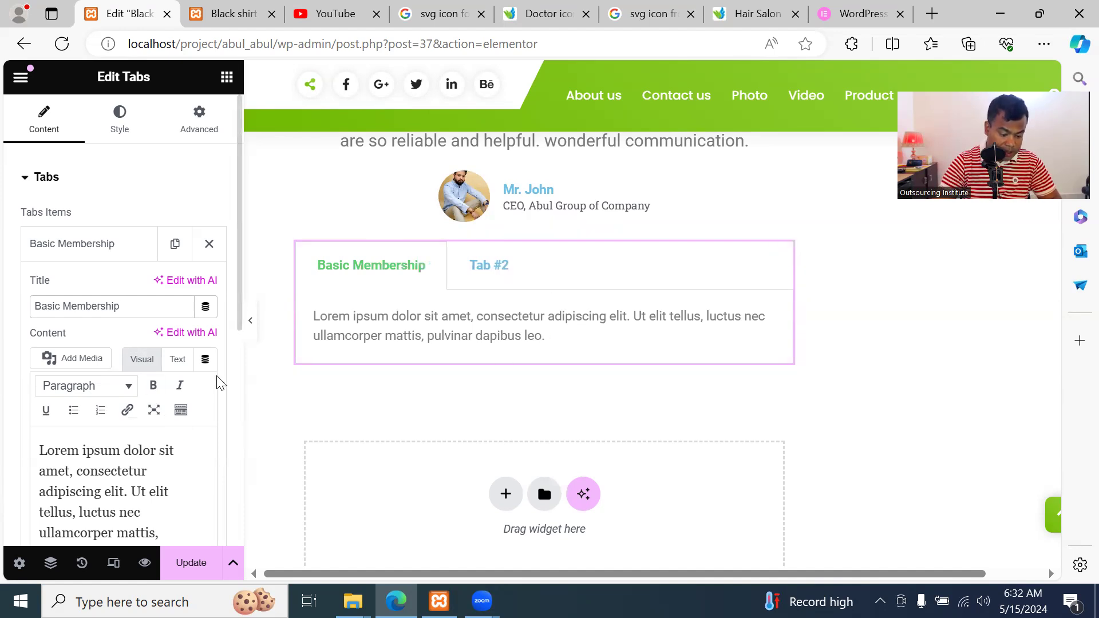
Review the Basic Membership tab's title and content text, and switch between both tabs in the page preview
click(133, 471)
scroll(217, 378, down, 2)
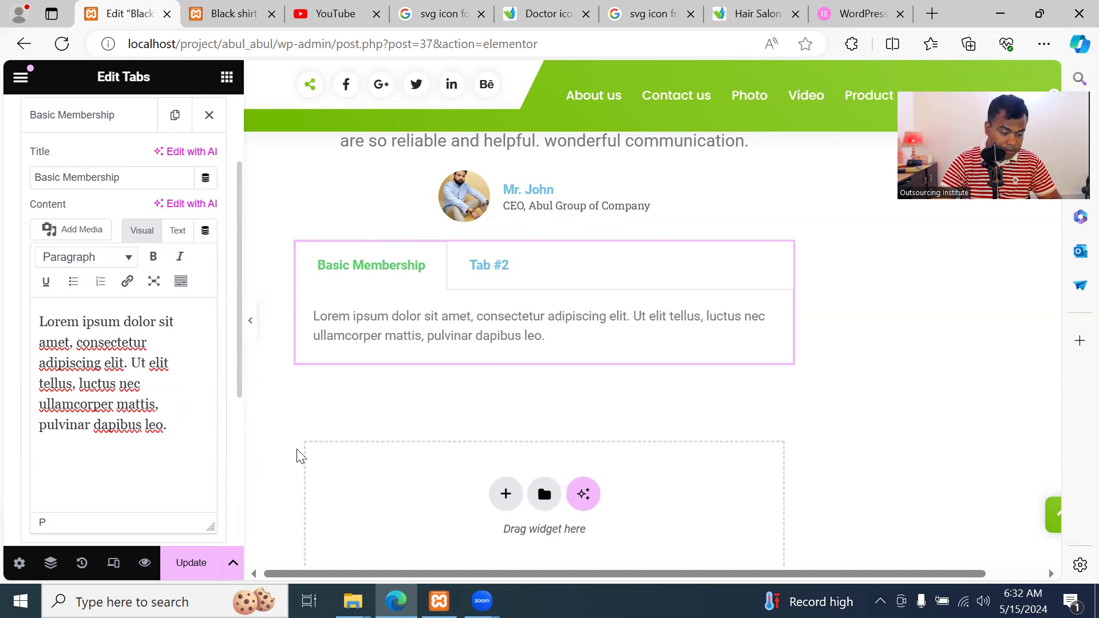
scroll(94, 252, up, 2)
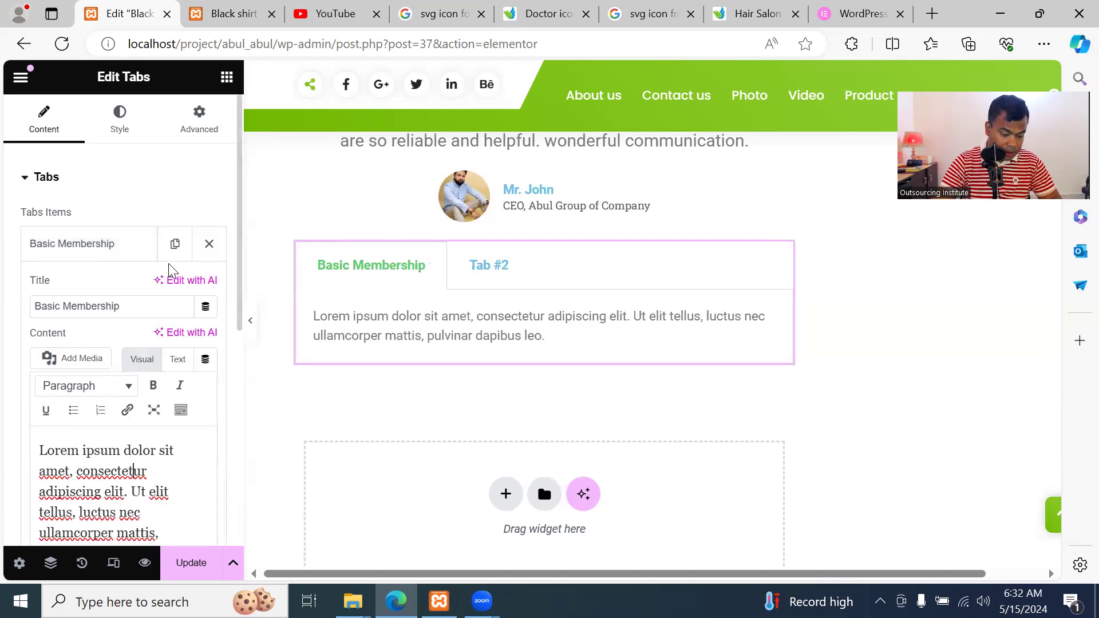
click(499, 268)
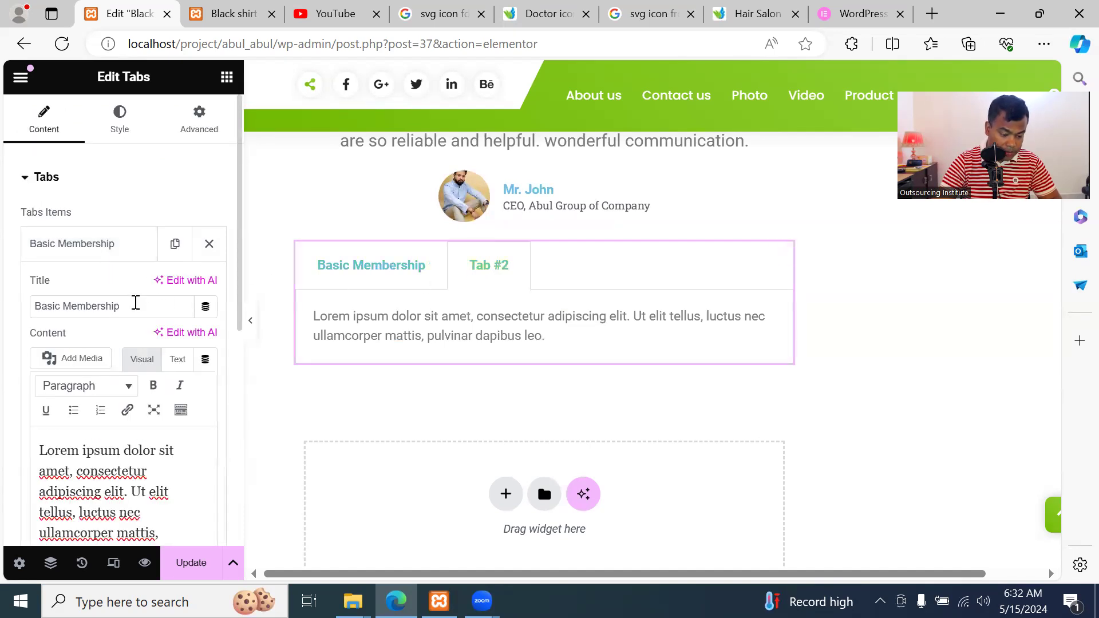
drag(136, 306, 13, 306)
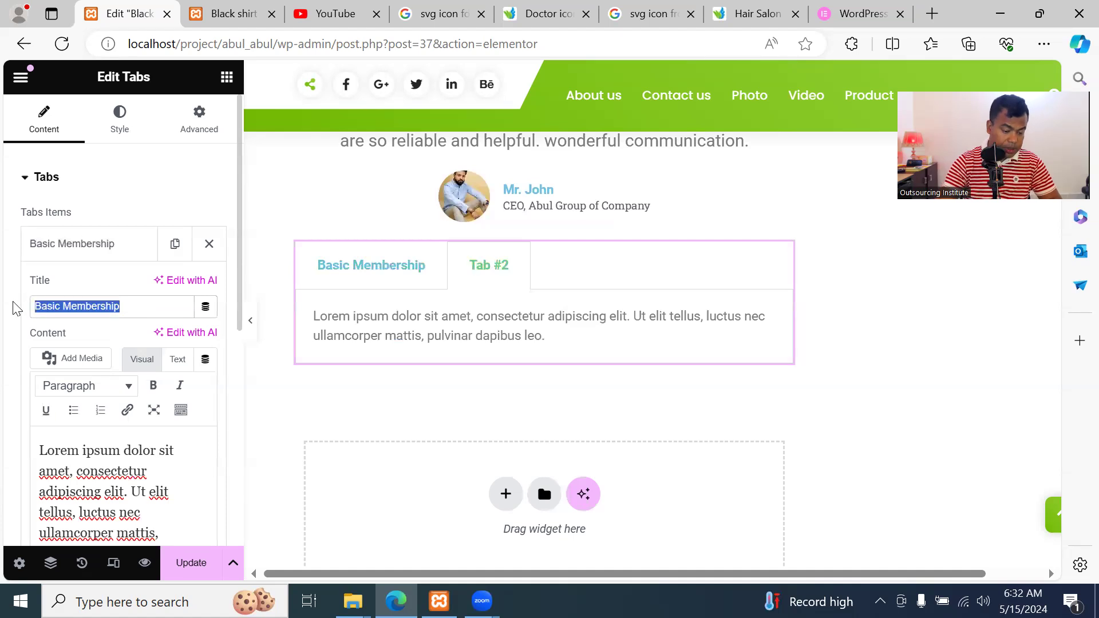
click(479, 276)
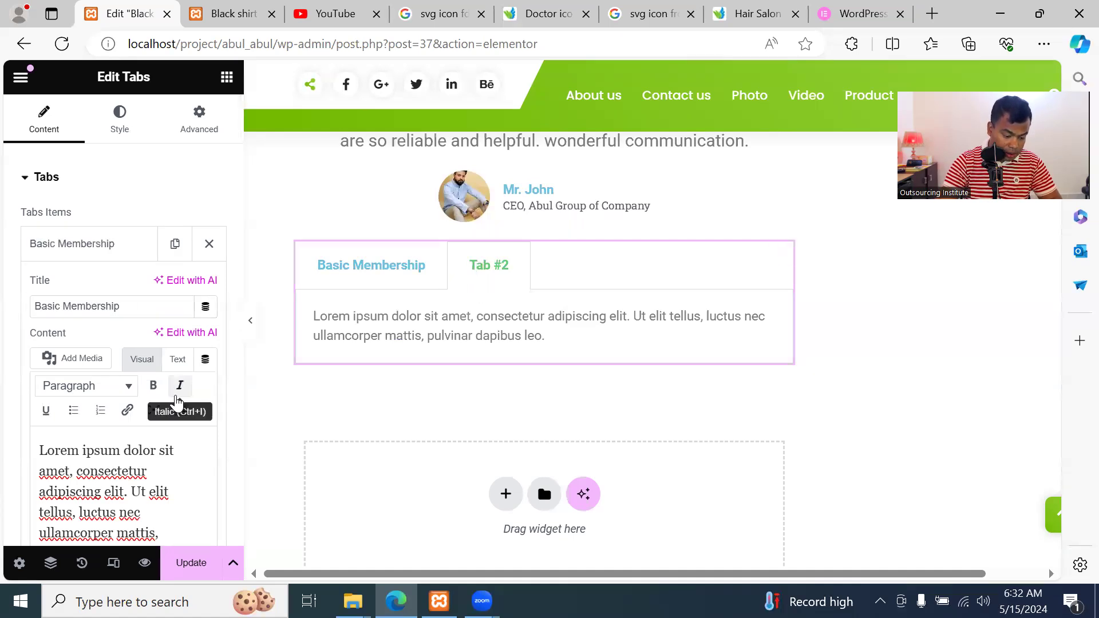
scroll(154, 338, down, 2)
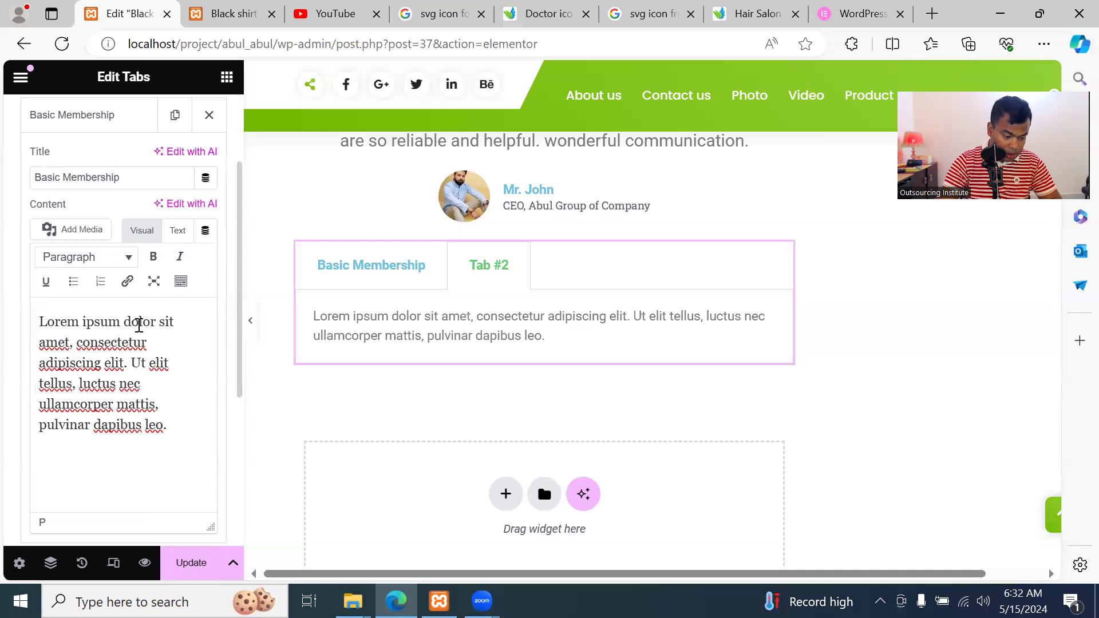
click(384, 268)
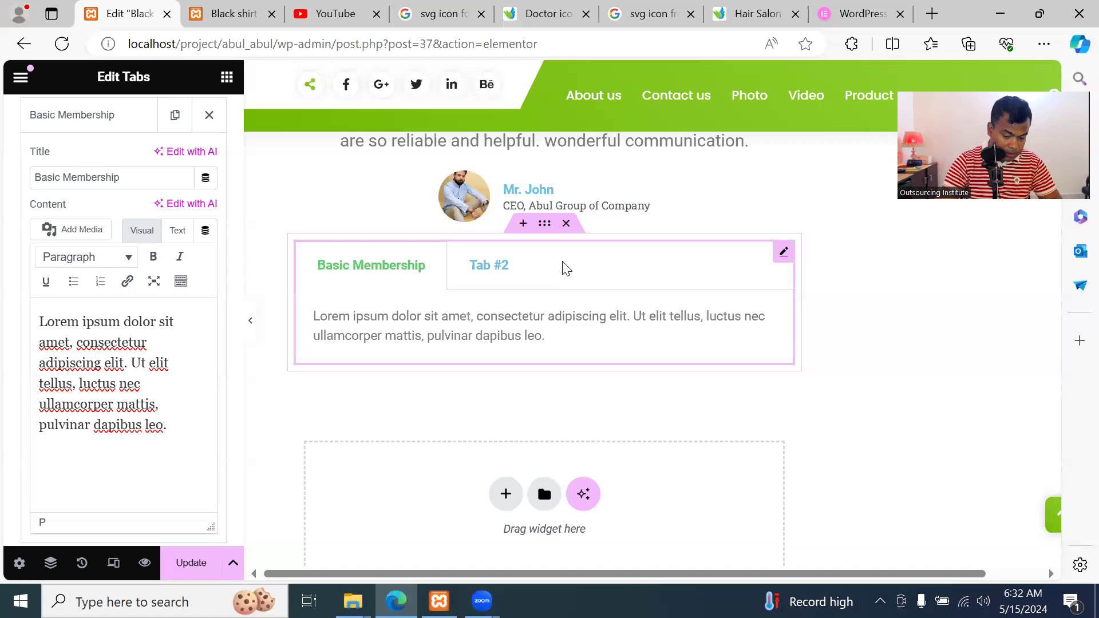
click(492, 269)
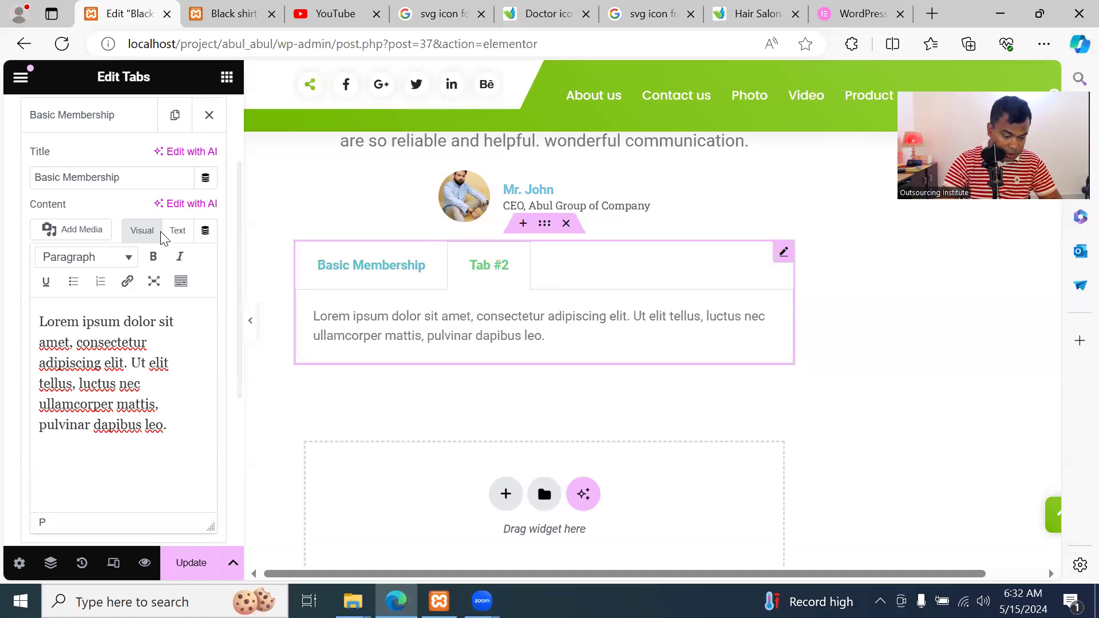
Rename the second item of the Tabs widget as "Premium Membership"
scroll(141, 206, up, 3)
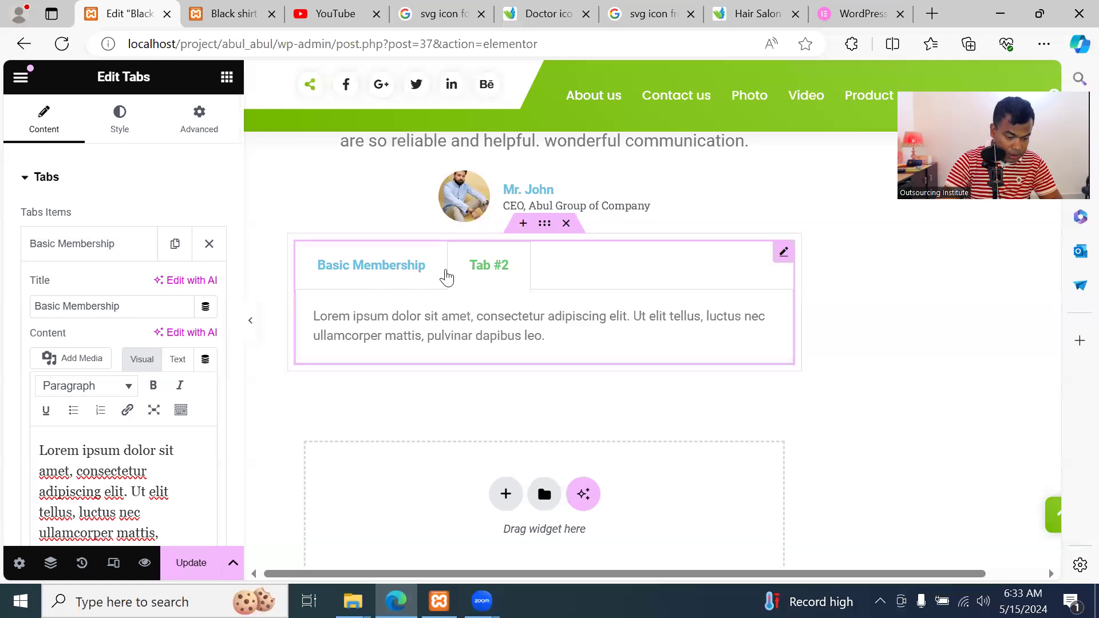
click(24, 180)
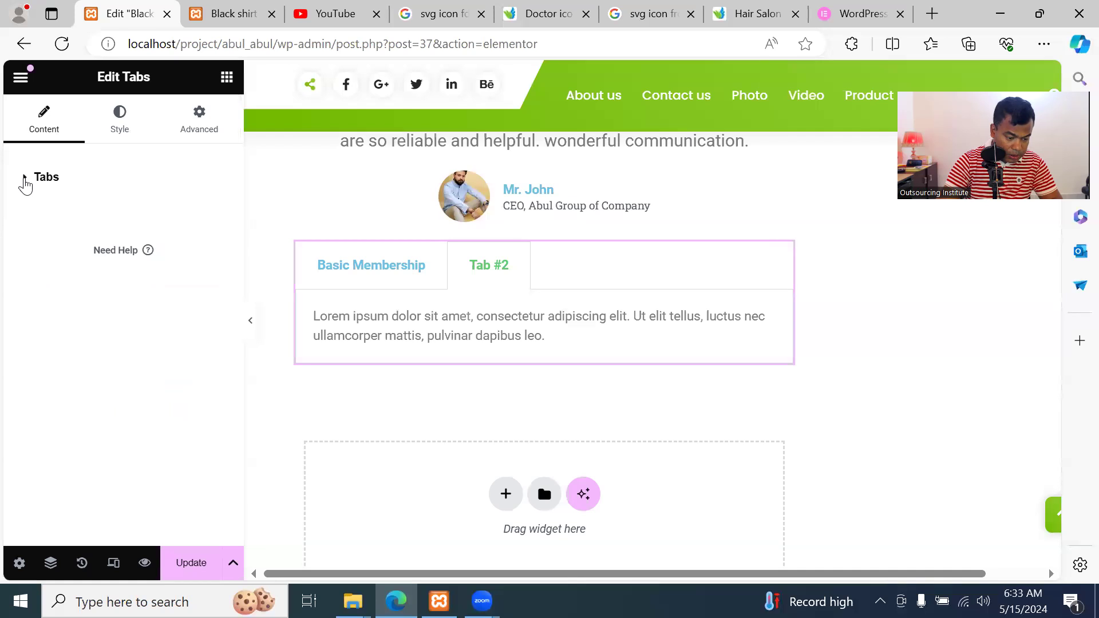
click(25, 181)
click(108, 292)
click(108, 291)
click(108, 292)
drag(98, 350, 3, 349)
text(Premium )
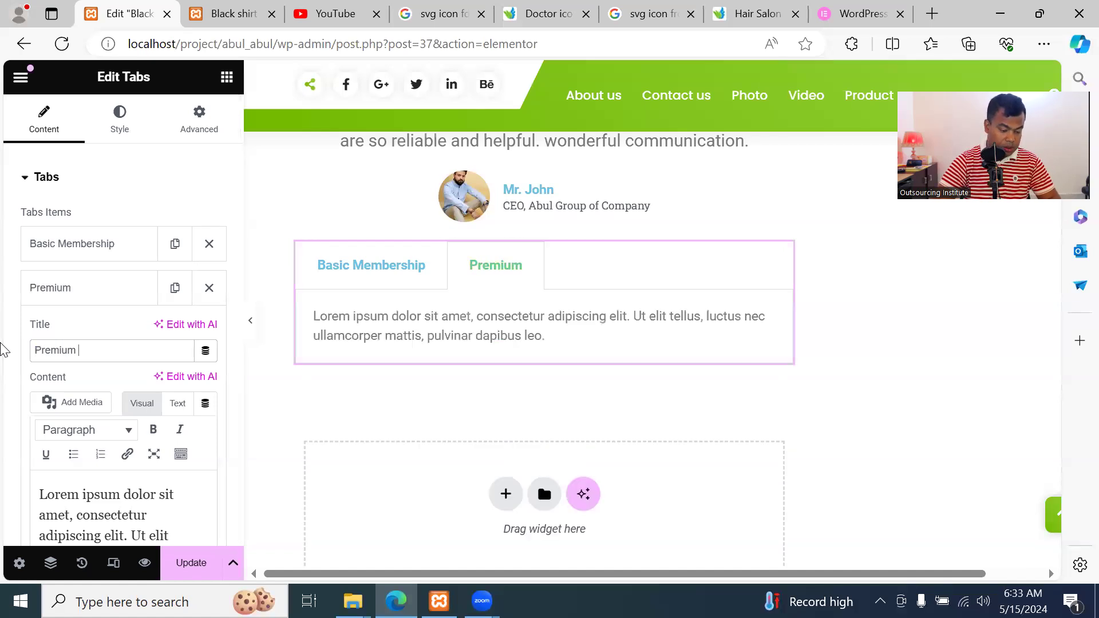
text(Membership)
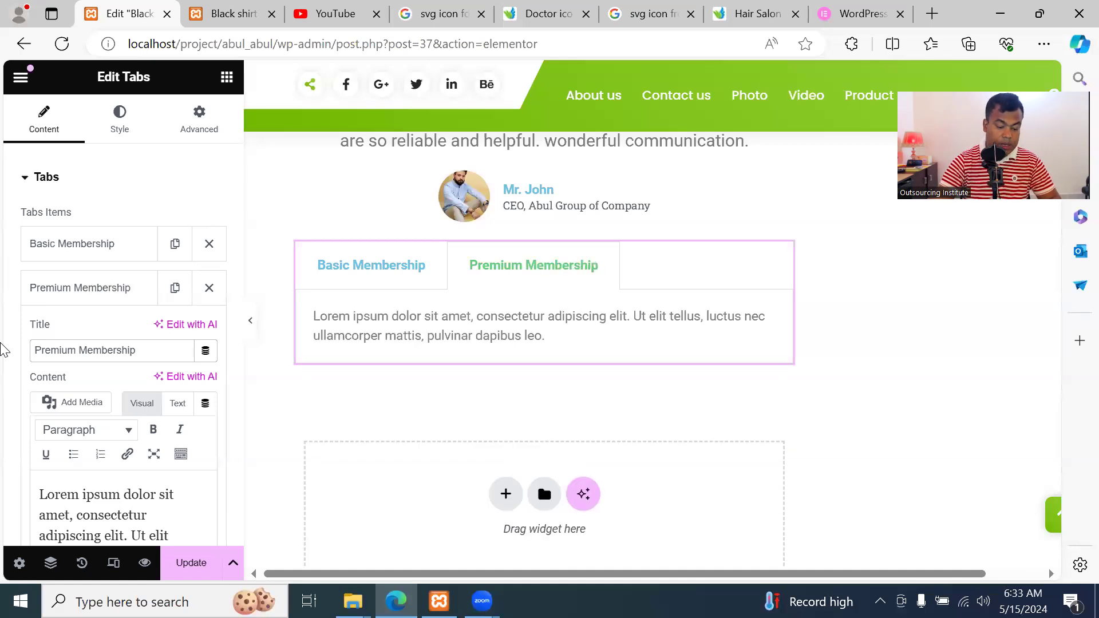
Switch between the Basic Membership and Premium Membership tabs in the page preview to check their content
click(403, 276)
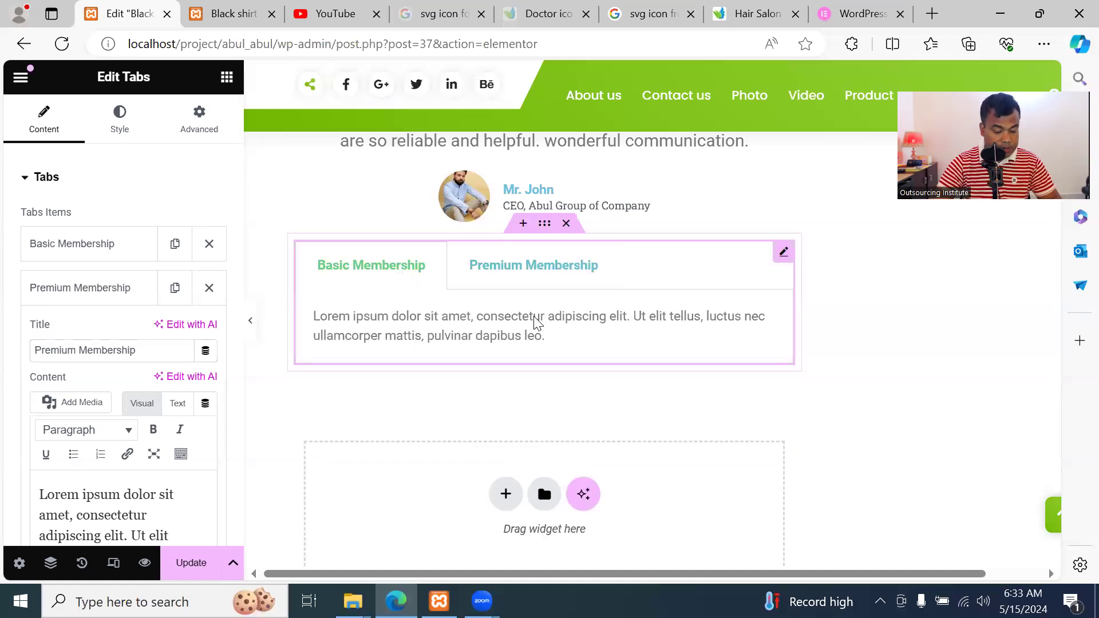
click(532, 269)
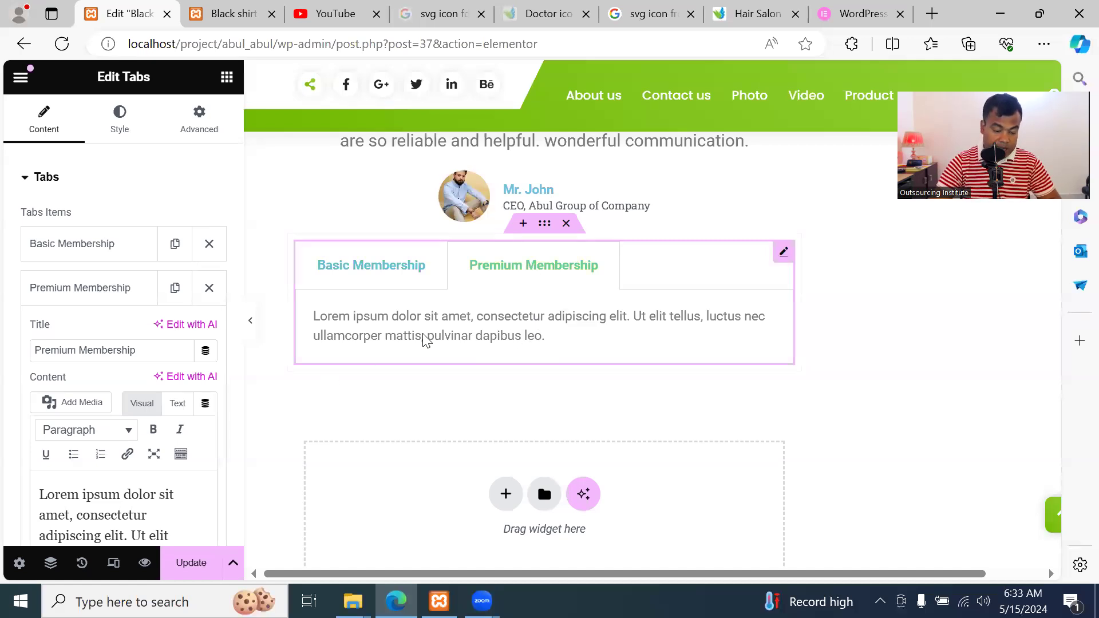
click(419, 318)
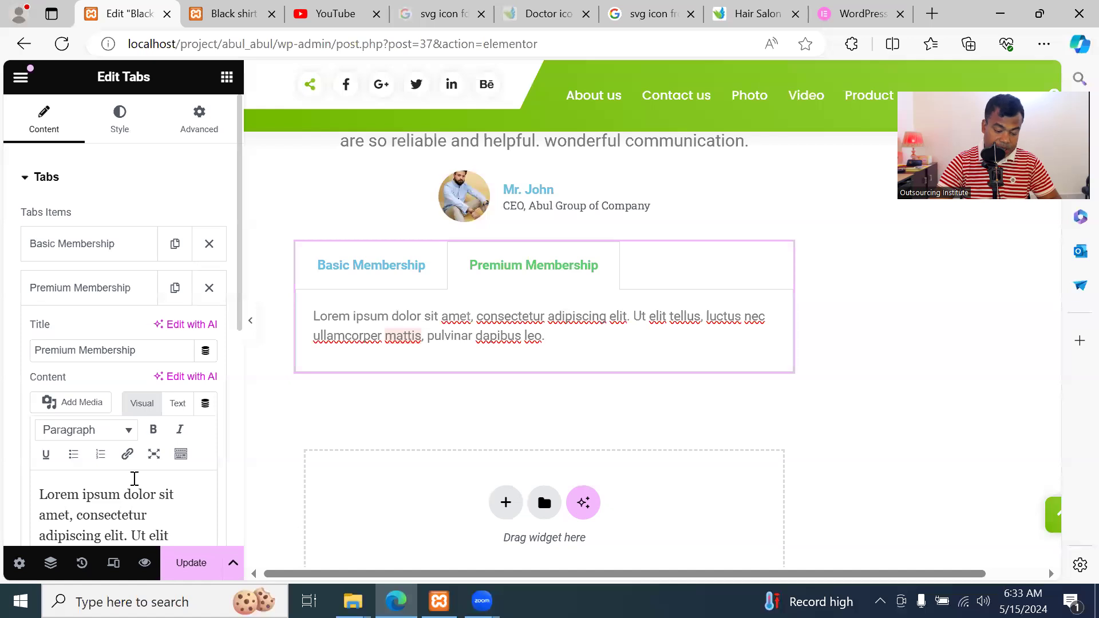
click(374, 263)
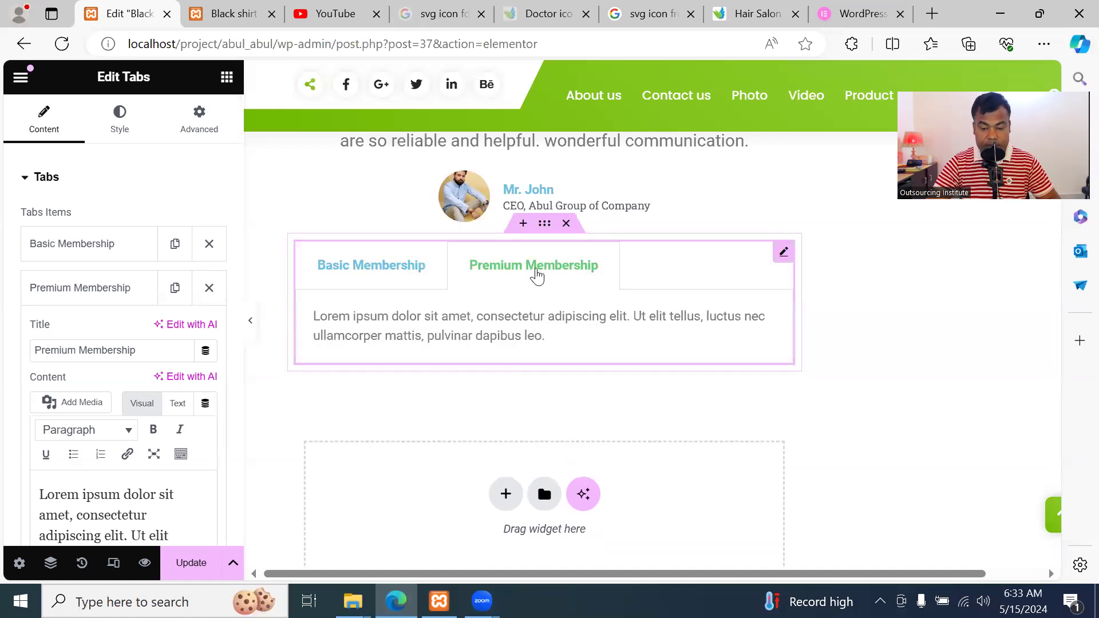
click(377, 275)
click(506, 270)
click(382, 276)
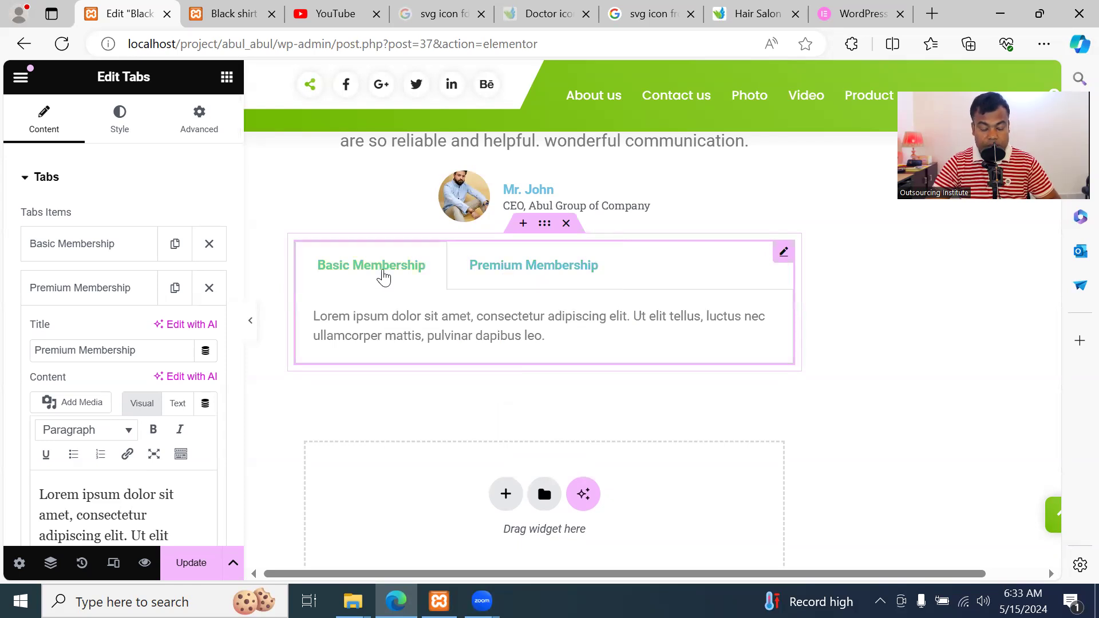
click(518, 275)
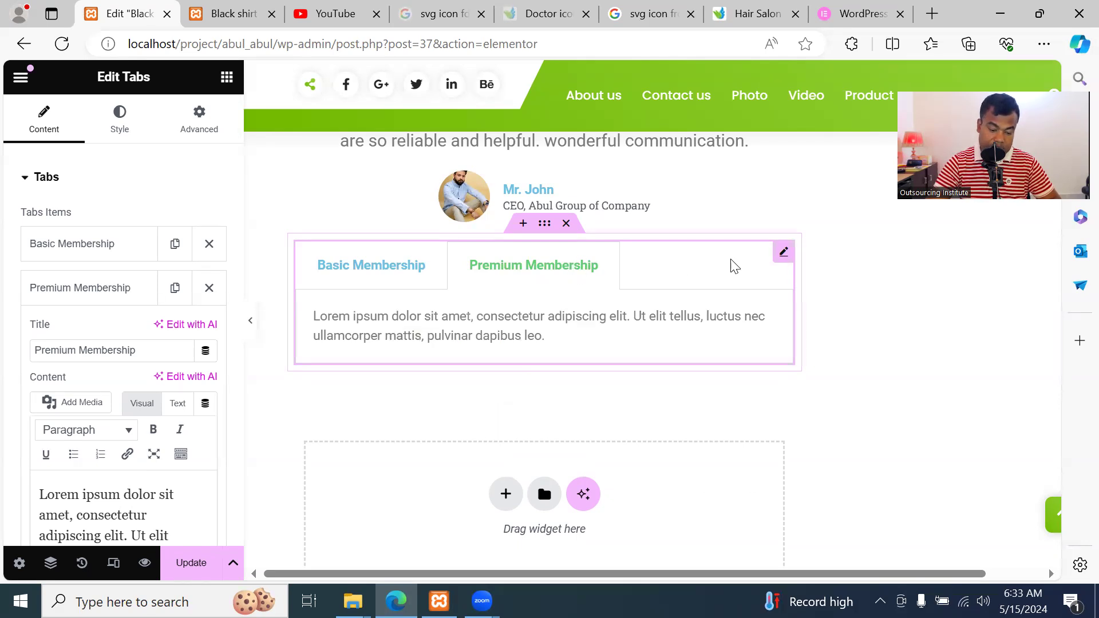
Add a third item to the Tabs widget and title it "VIP membership"
scroll(215, 332, down, 4)
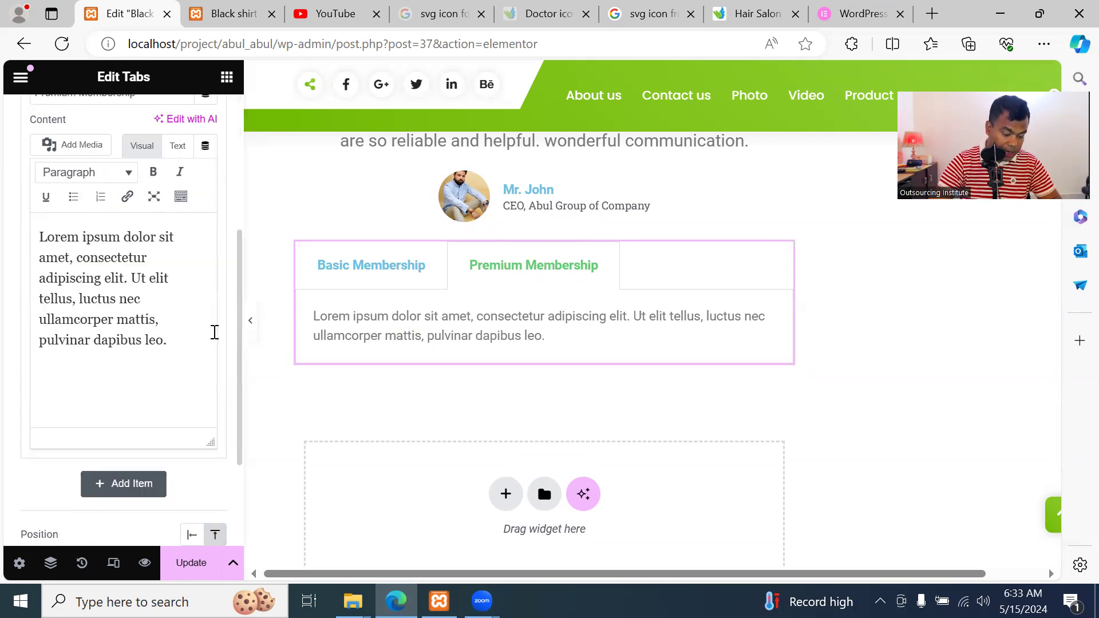
click(140, 488)
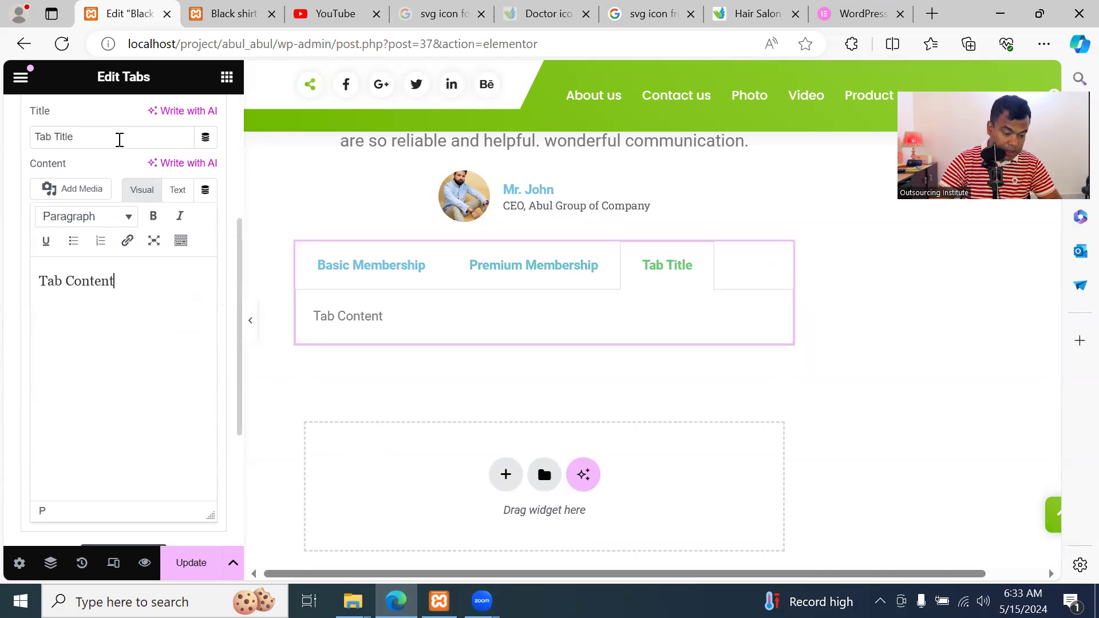
drag(115, 133, 2, 138)
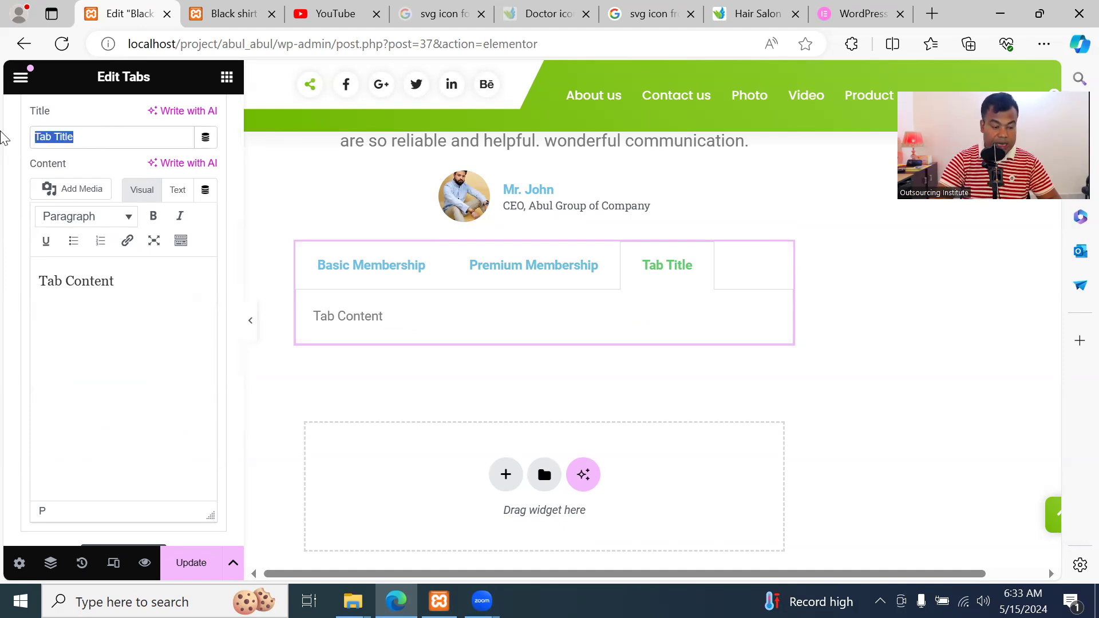
text(Ex)
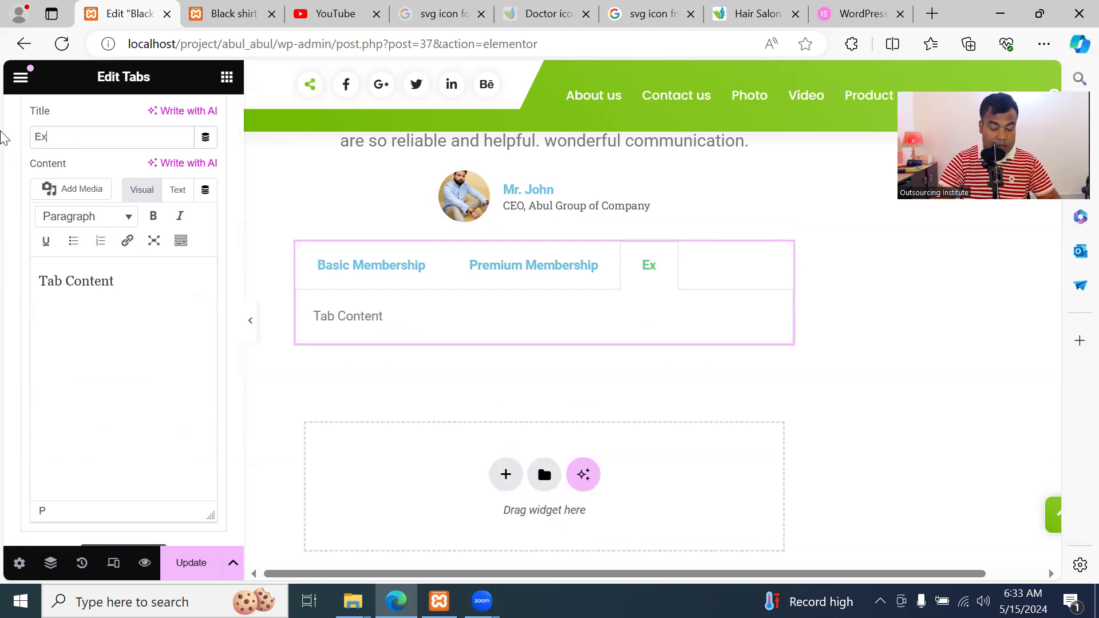
key(BackSpace)
text(VIP mem)
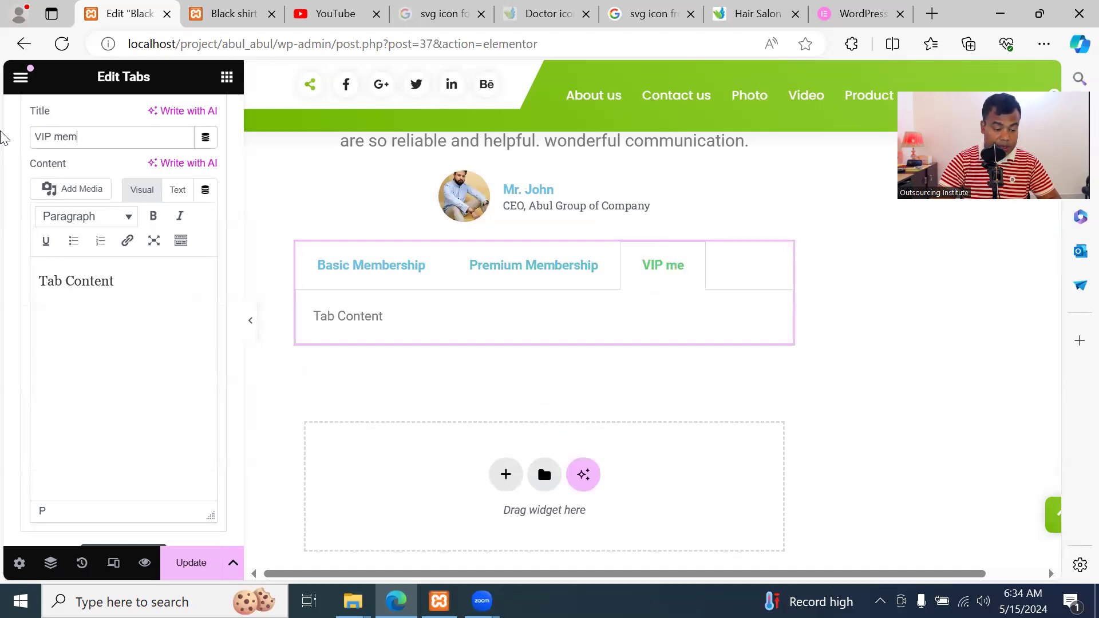
text(bership)
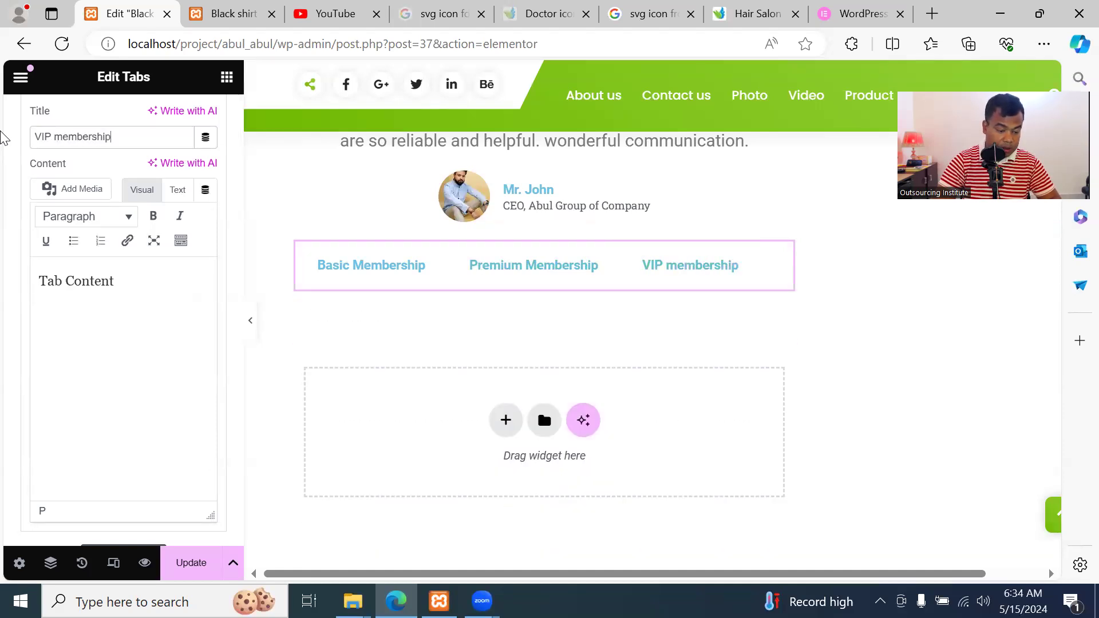
Duplicate the "Tab Content" paragraph in the VIP membership tab's content to make five paragraphs
click(138, 284)
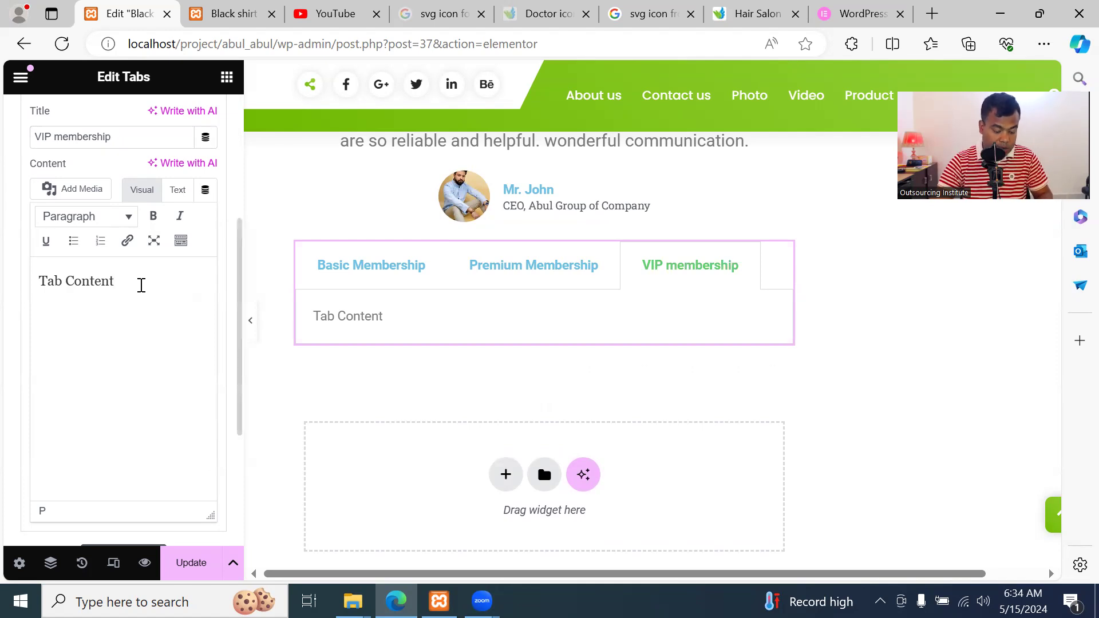
key(ctrl+a)
key(ctrl+c)
key(Right)
key(ctrl+v)
key(ctrl+v)
key(ctrl+v)
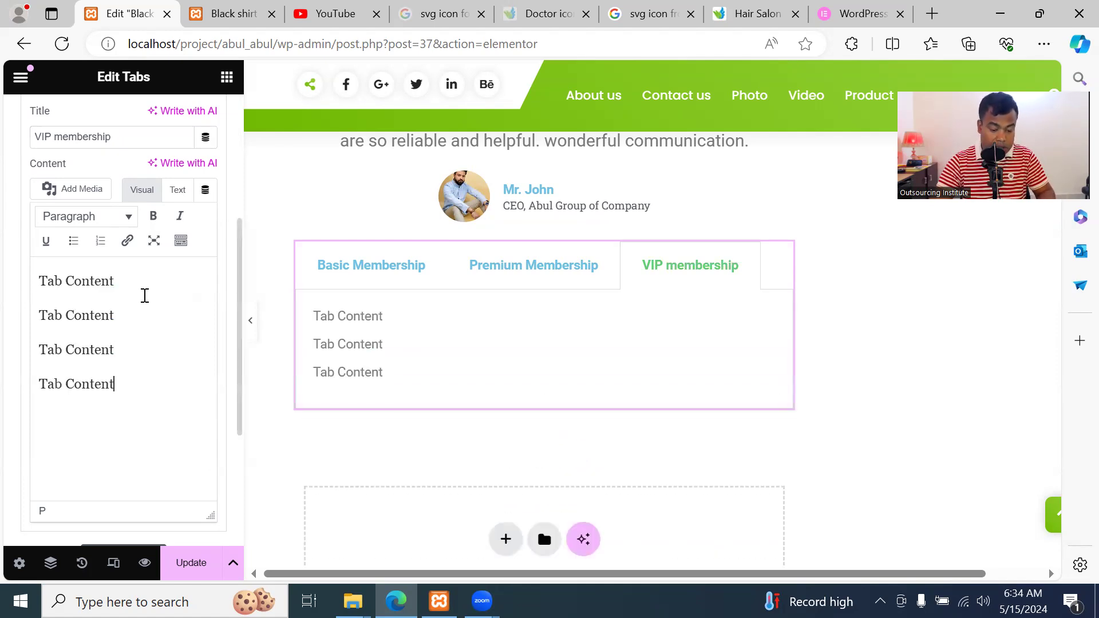
key(ctrl+v)
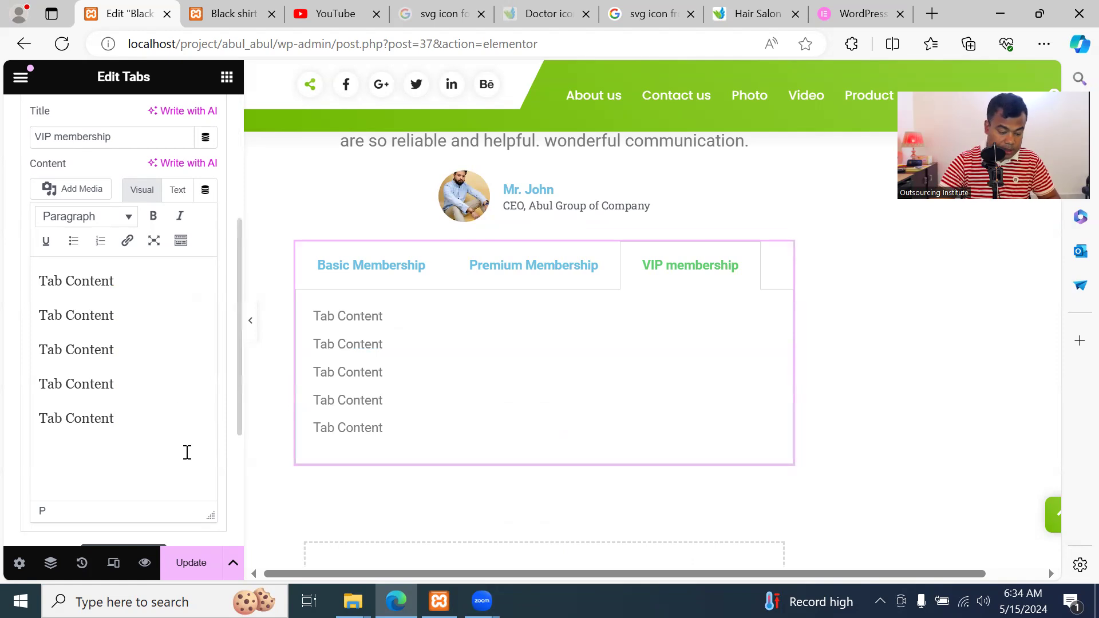
Save the page changes and reload the published Black shirt page in its own browser tab
click(177, 562)
click(231, 13)
click(100, 44)
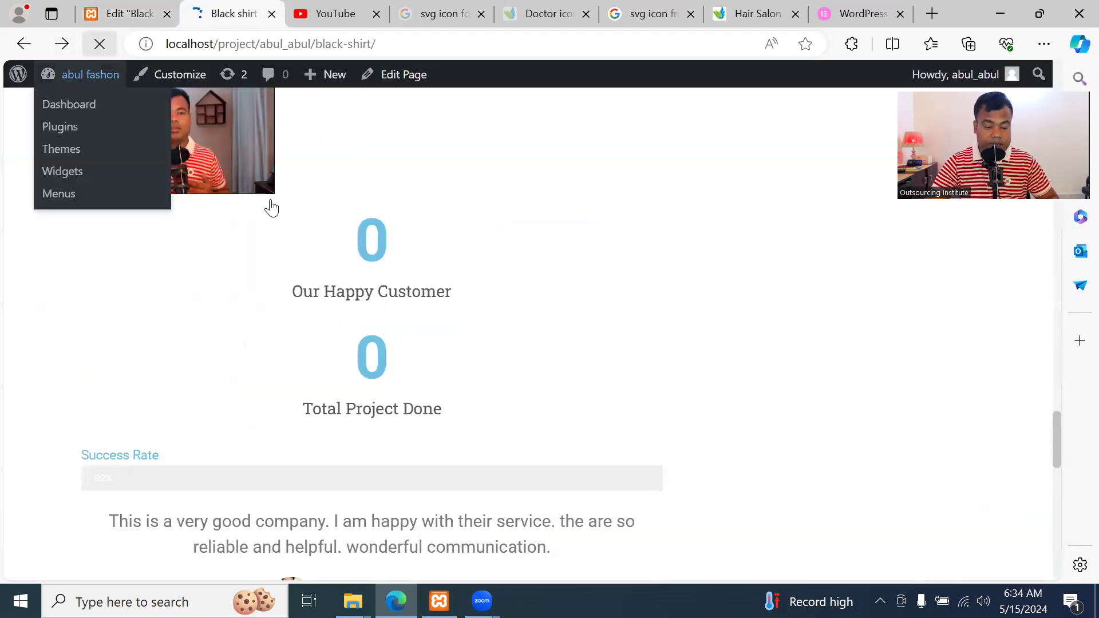
Check the content of the Basic, Premium and VIP membership tabs on the published page
scroll(432, 273, down, 7)
scroll(434, 275, up, 3)
scroll(442, 276, up, 1)
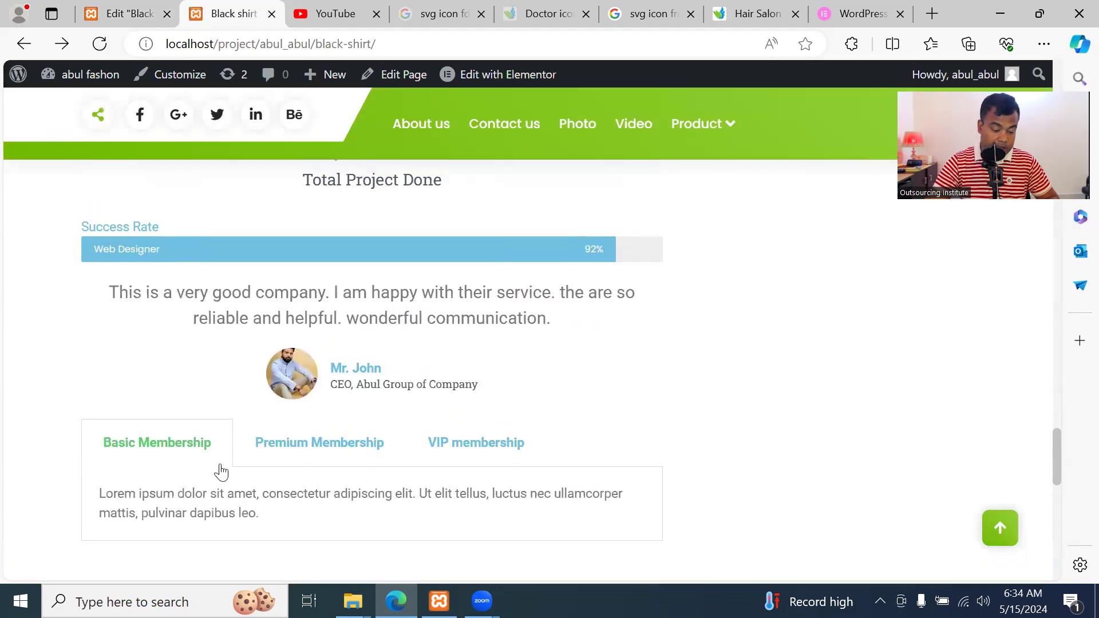
click(279, 446)
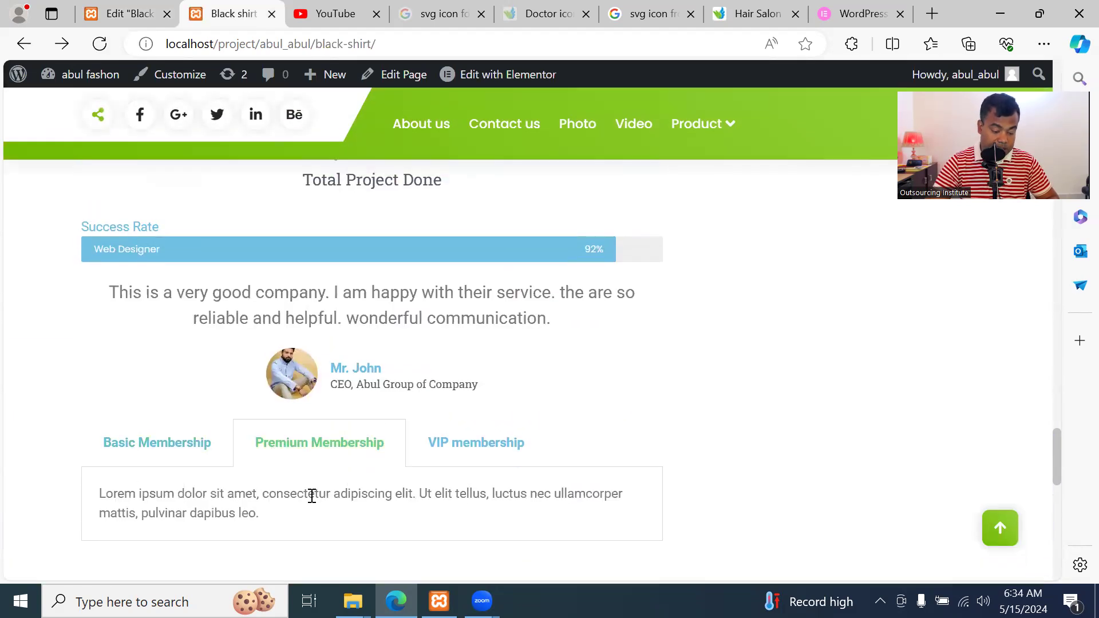
click(443, 448)
scroll(440, 447, down, 3)
scroll(320, 418, up, 2)
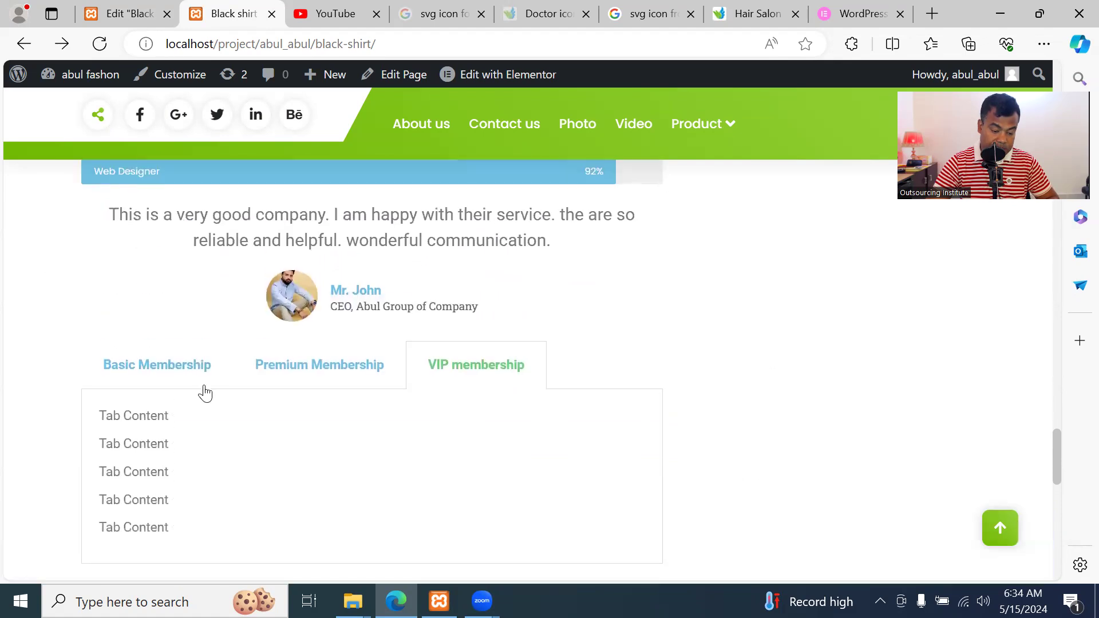
click(182, 383)
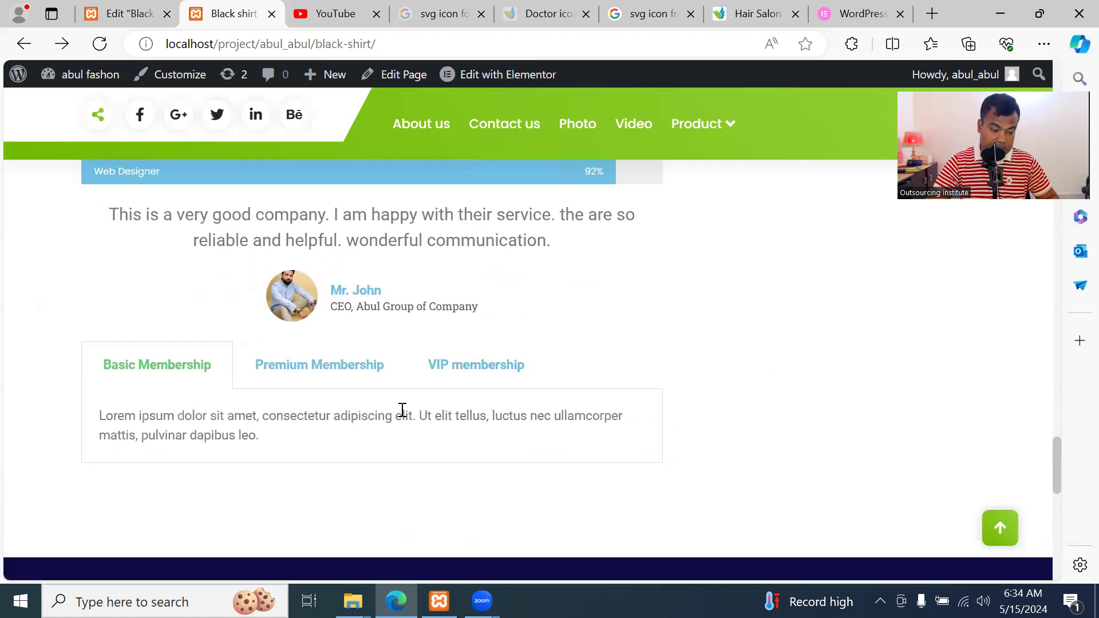
Return to the Elementor editor and add an Accordion widget in the empty area below the membership tabs
click(131, 13)
scroll(329, 292, down, 1)
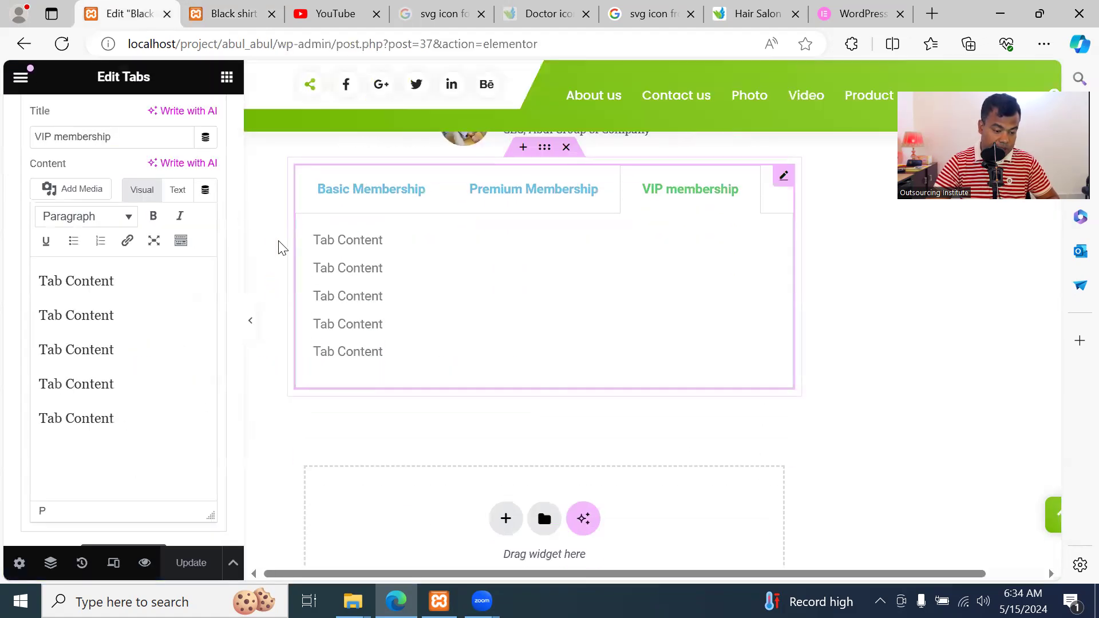
click(227, 77)
scroll(207, 343, down, 5)
scroll(207, 374, down, 10)
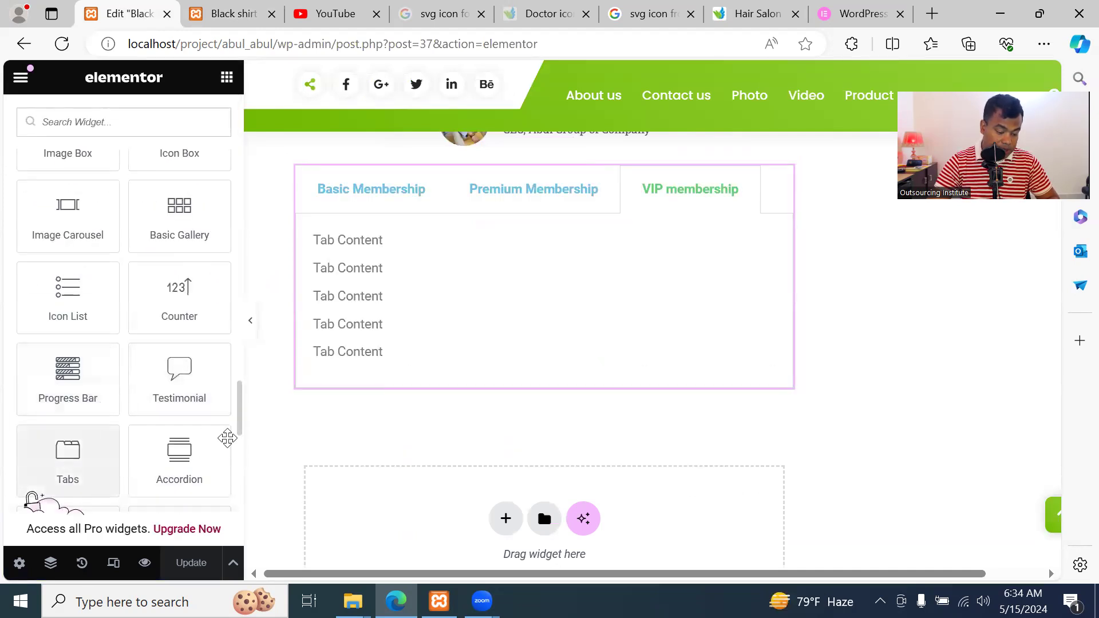
scroll(605, 294, down, 1)
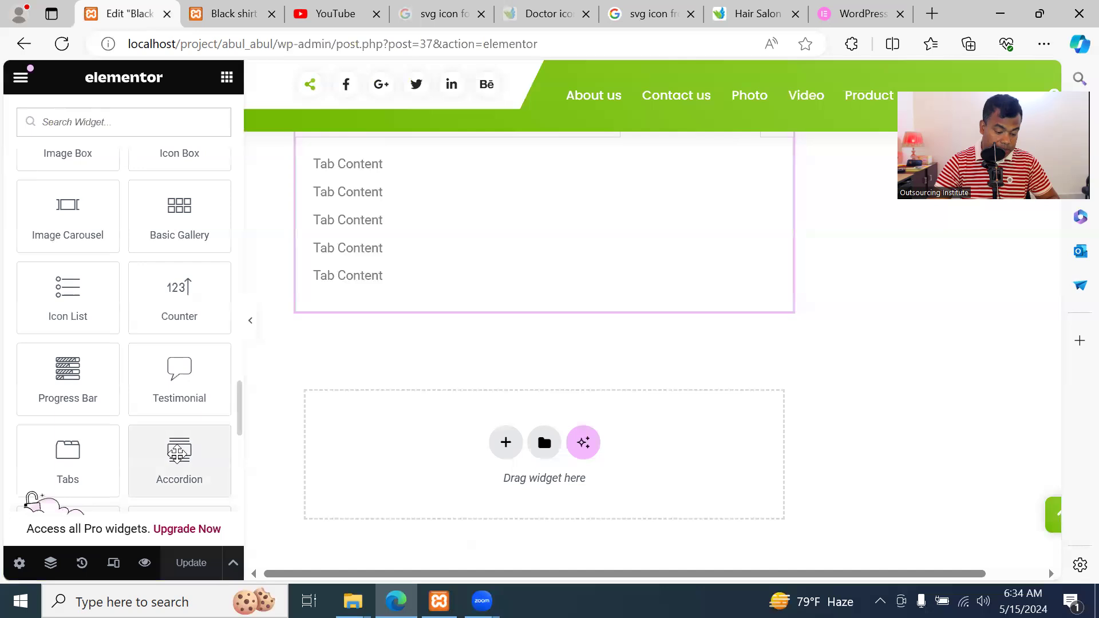
scroll(176, 455, down, 2)
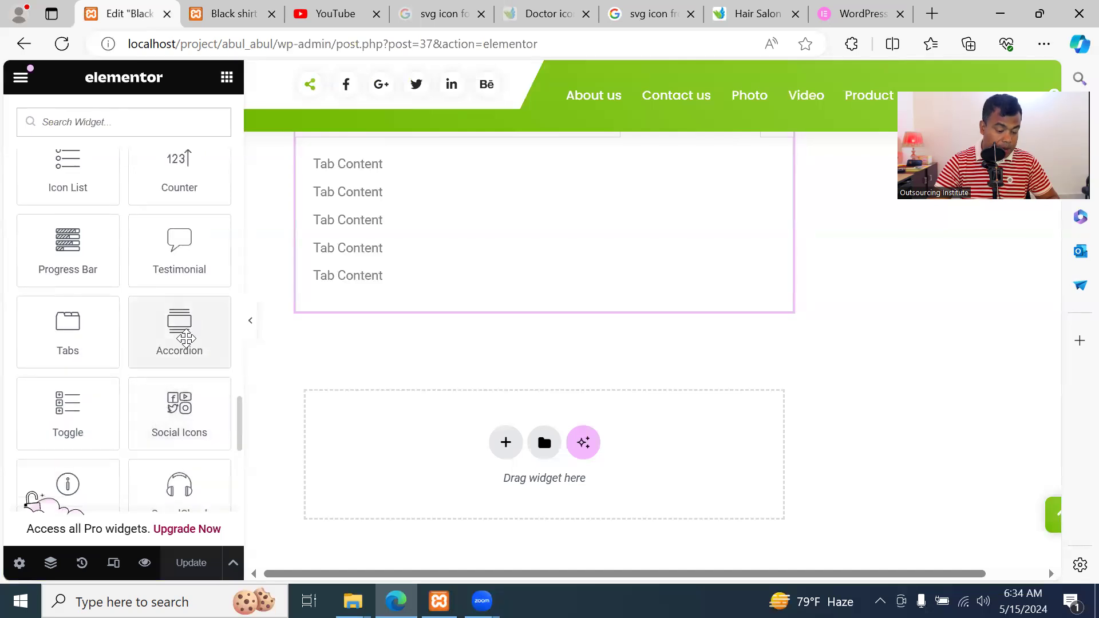
drag(179, 329, 542, 452)
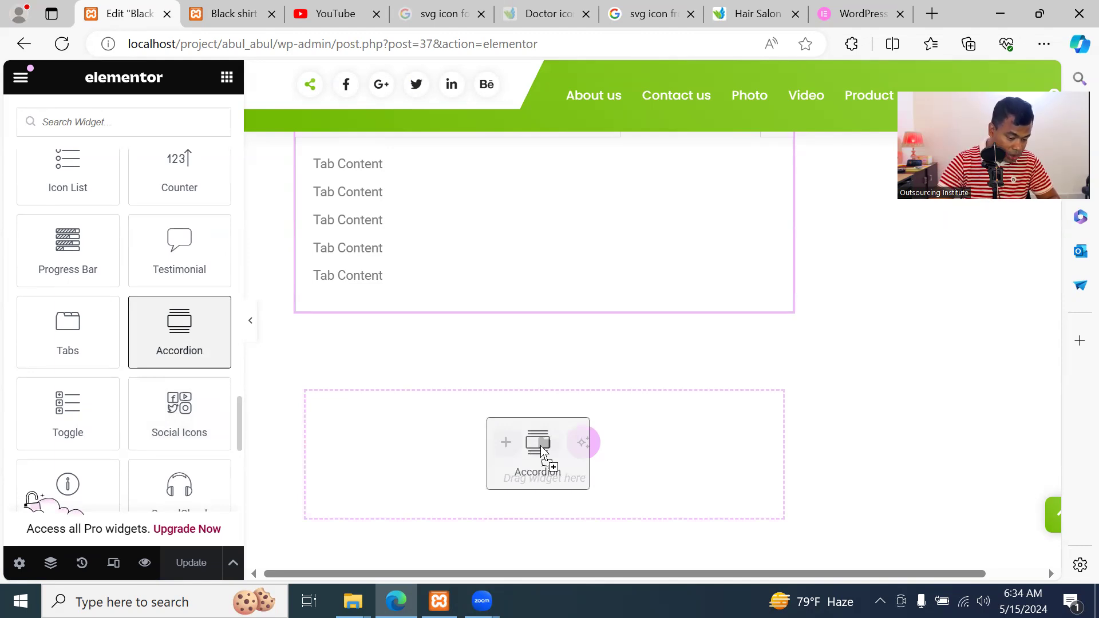
drag(543, 452, 543, 452)
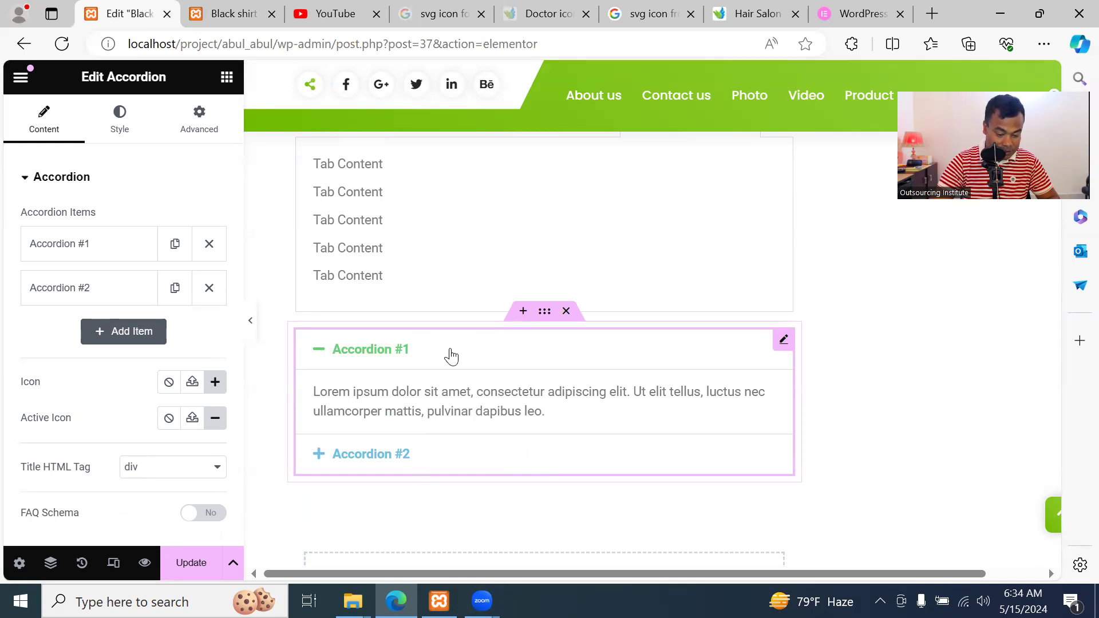
Examine the settings of both accordion items and expand each one in the page preview
scroll(685, 385, down, 1)
scroll(677, 378, up, 1)
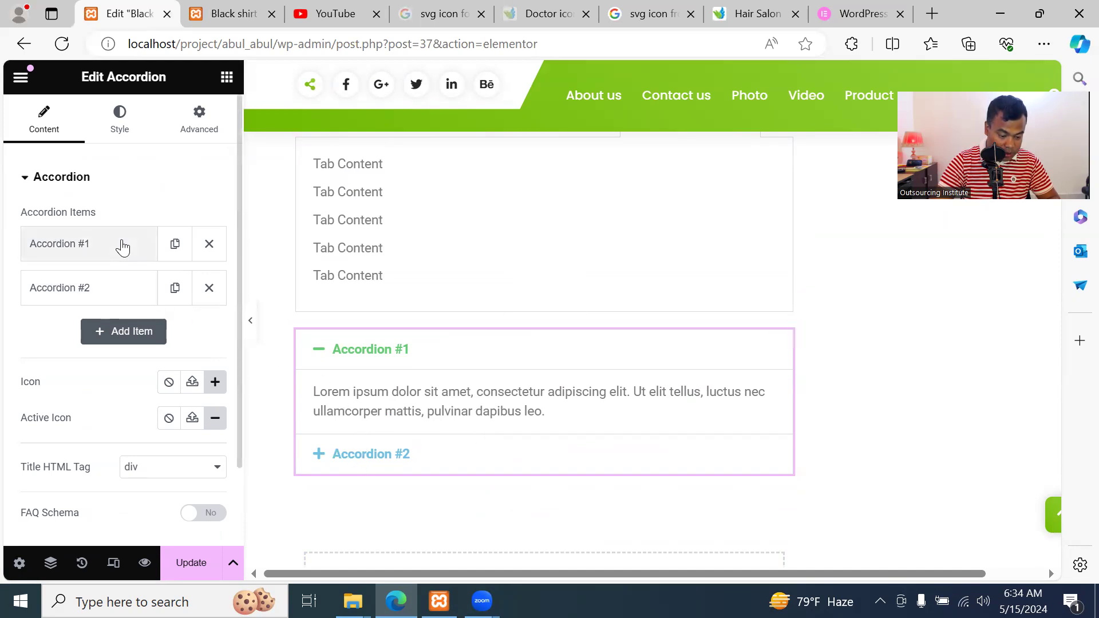
click(104, 247)
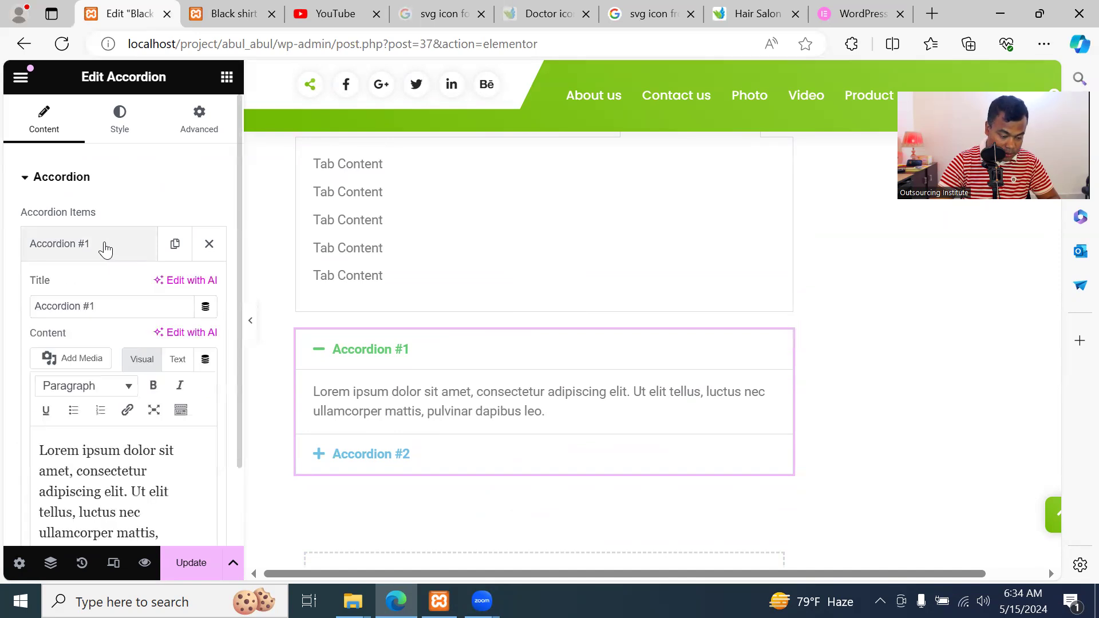
click(103, 247)
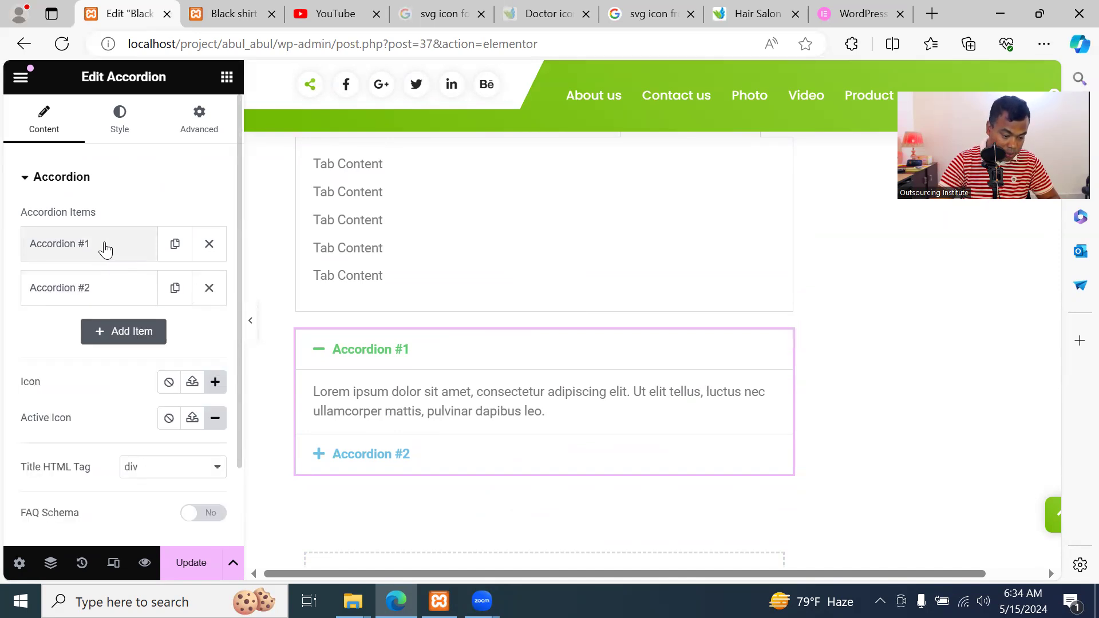
click(86, 286)
click(85, 287)
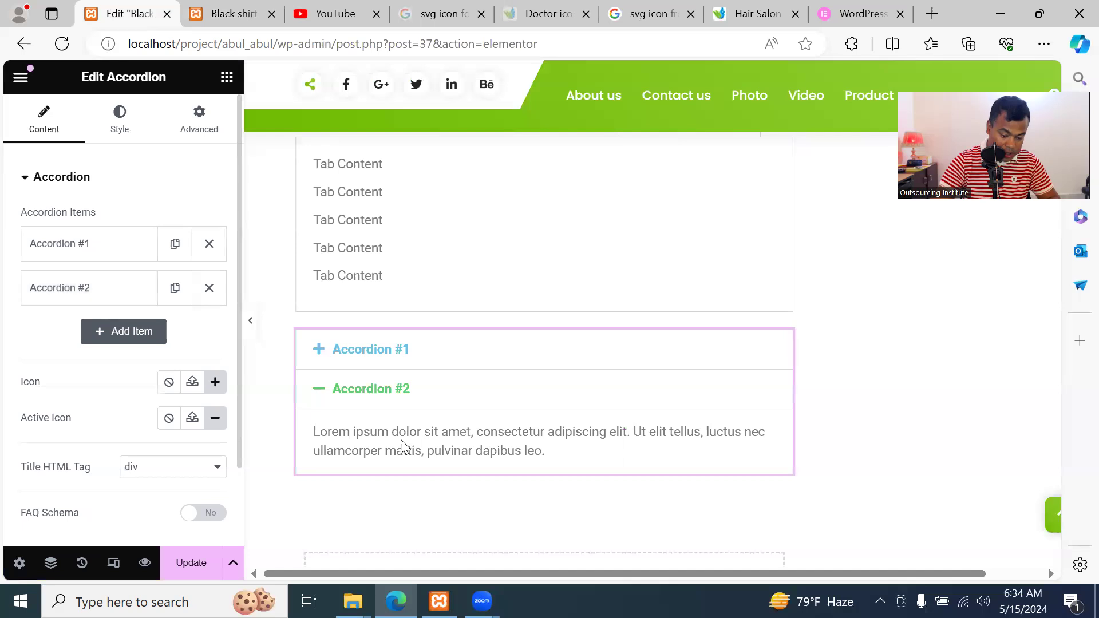
click(372, 350)
click(374, 455)
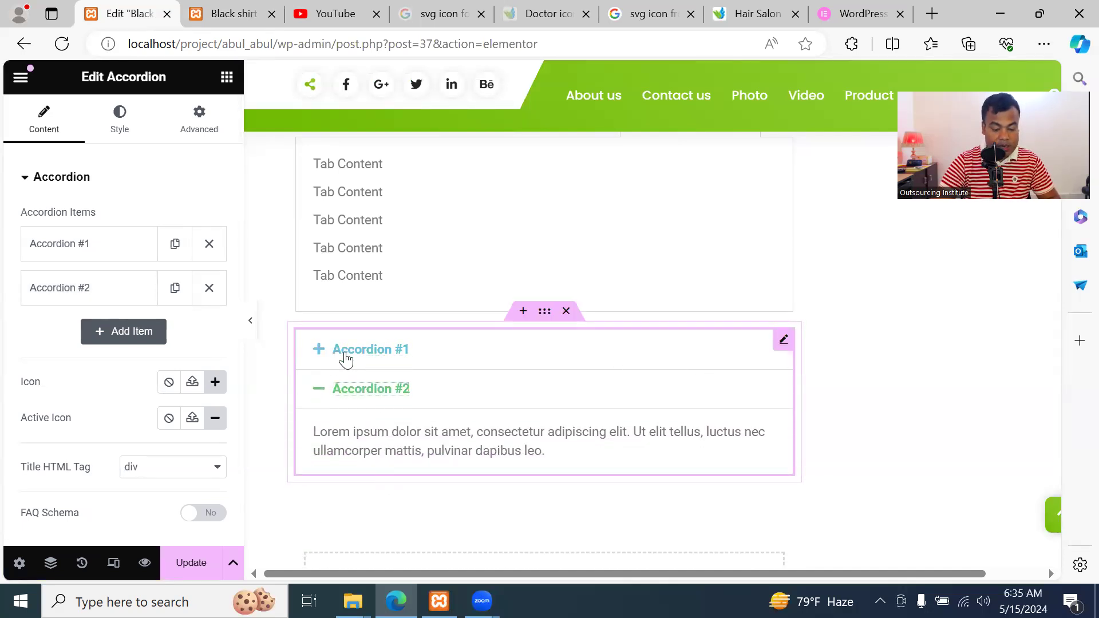
Expand the accordion items in the page preview and compare their behaviour with the membership tabs above
click(346, 356)
click(368, 455)
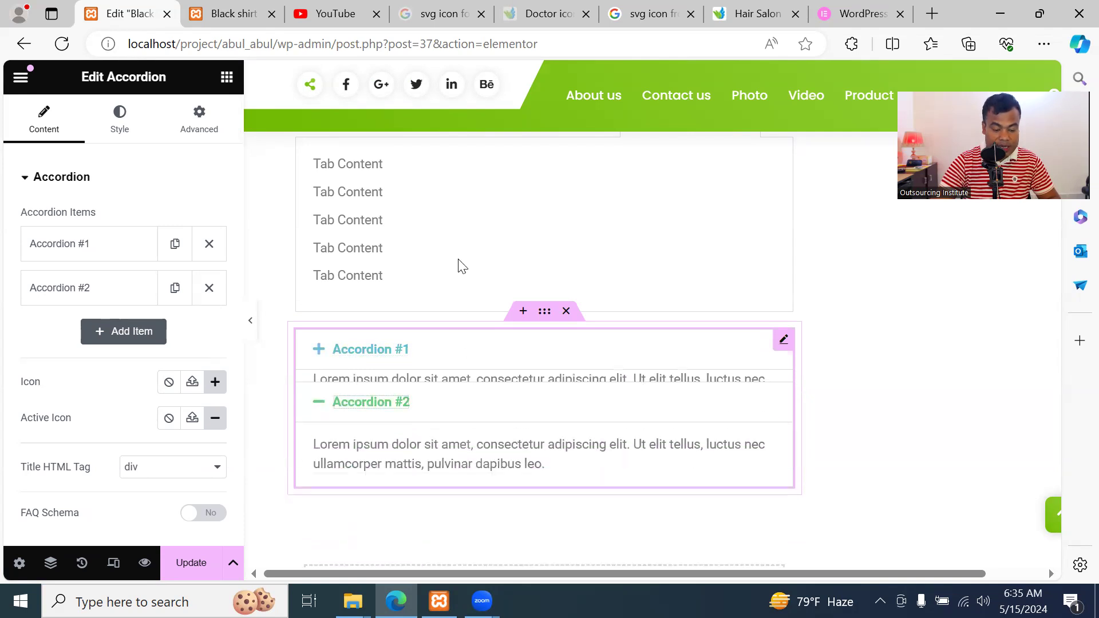
scroll(455, 261, up, 4)
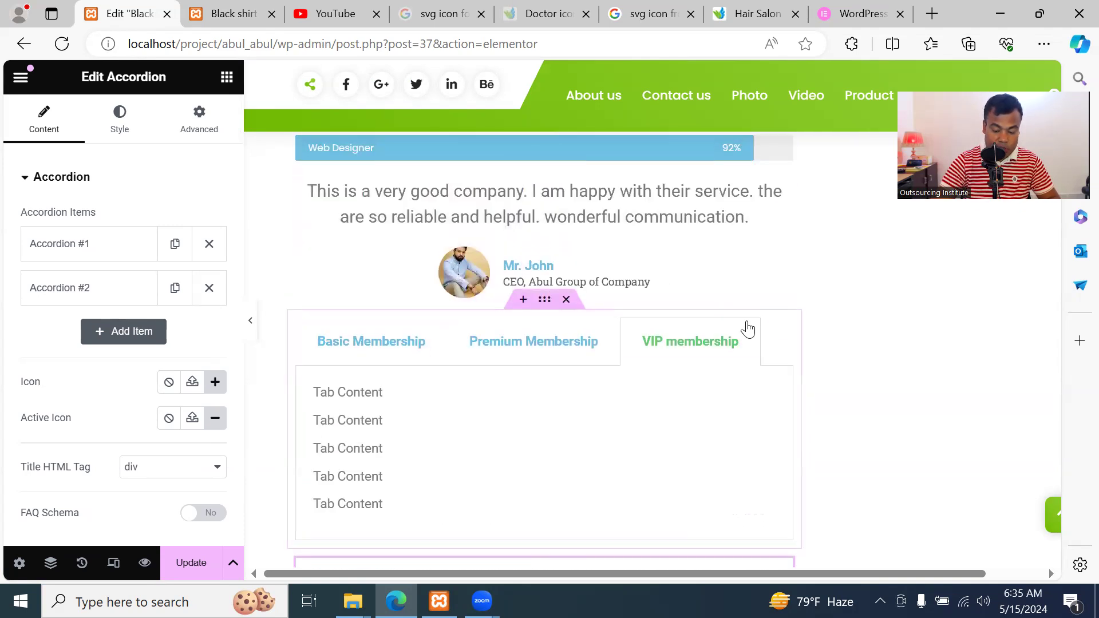
scroll(571, 350, down, 3)
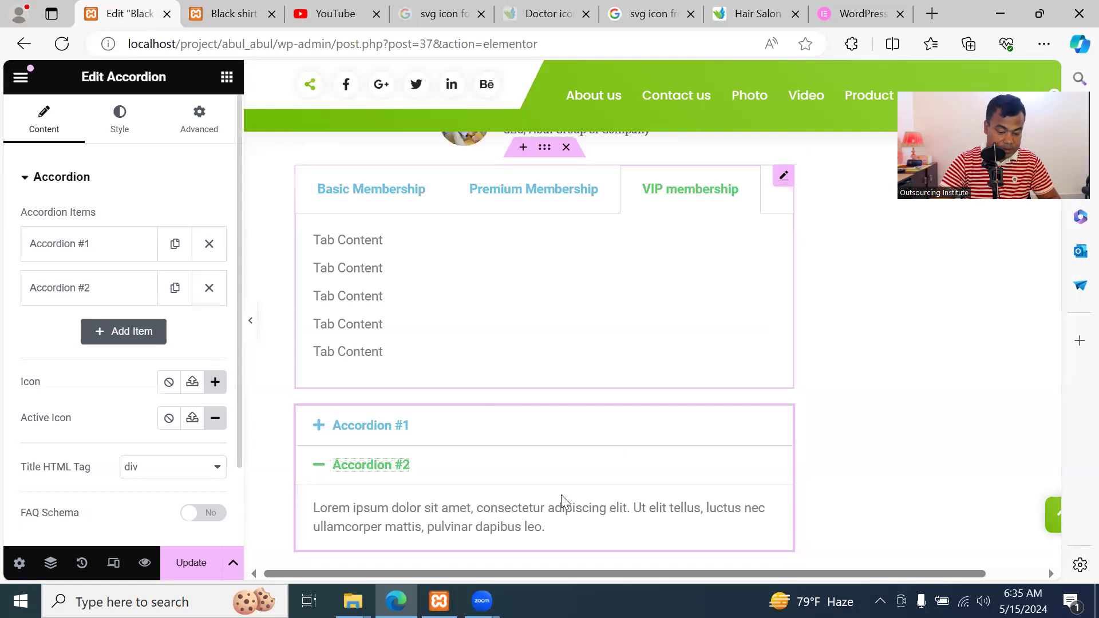
Add a Toggle widget in the empty area below the accordion on the page
scroll(561, 498, down, 4)
click(225, 80)
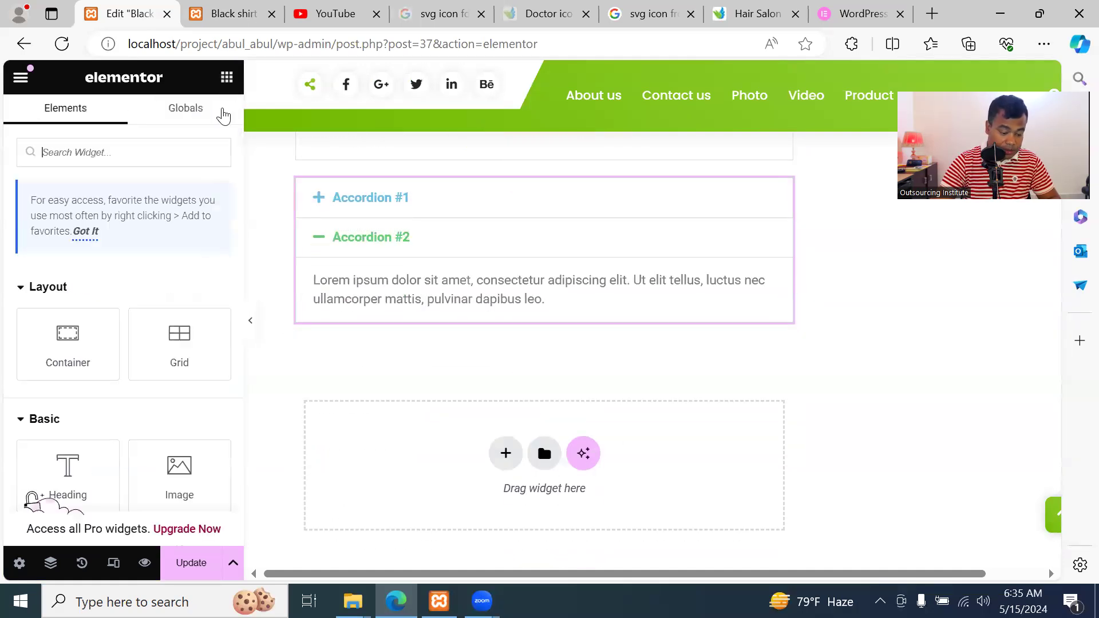
scroll(179, 375, down, 10)
scroll(179, 375, down, 5)
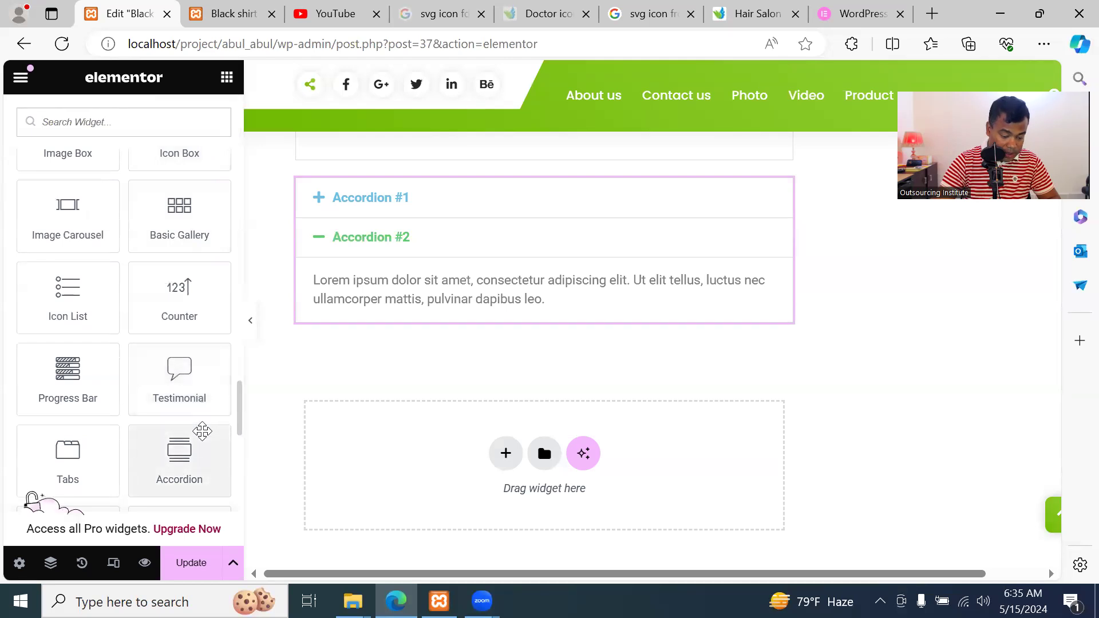
scroll(202, 429, down, 5)
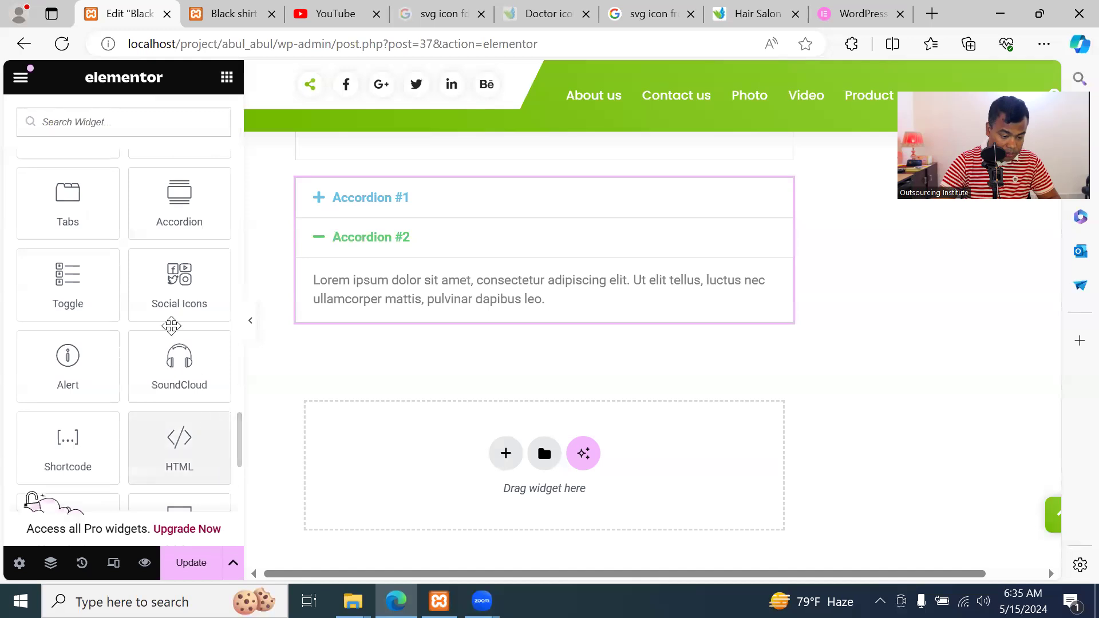
drag(68, 279, 540, 458)
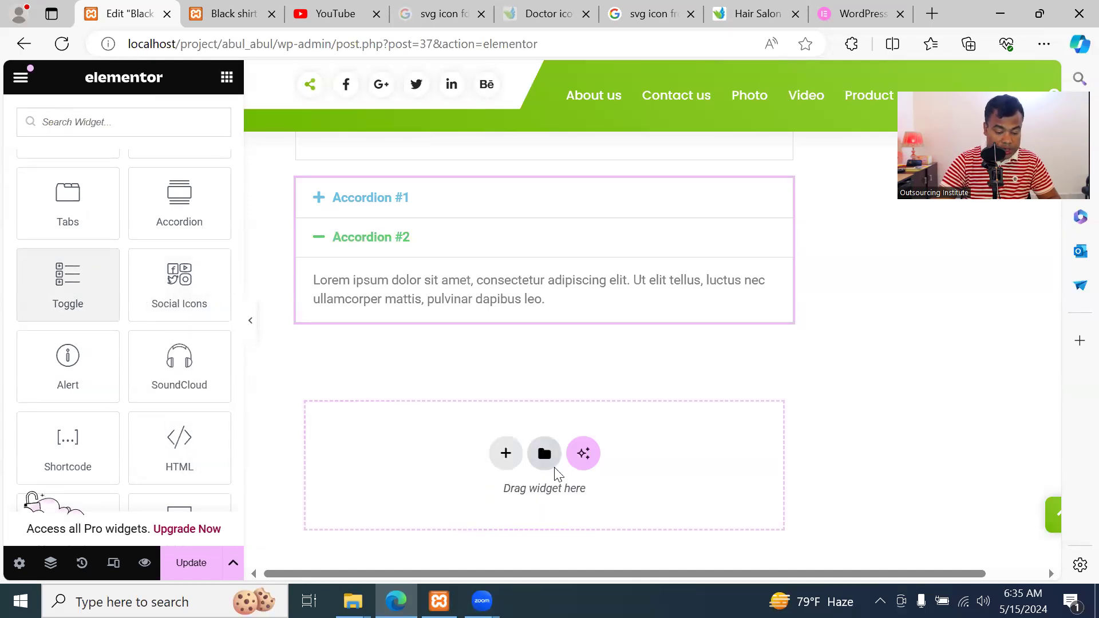
scroll(587, 419, up, 4)
scroll(587, 421, down, 7)
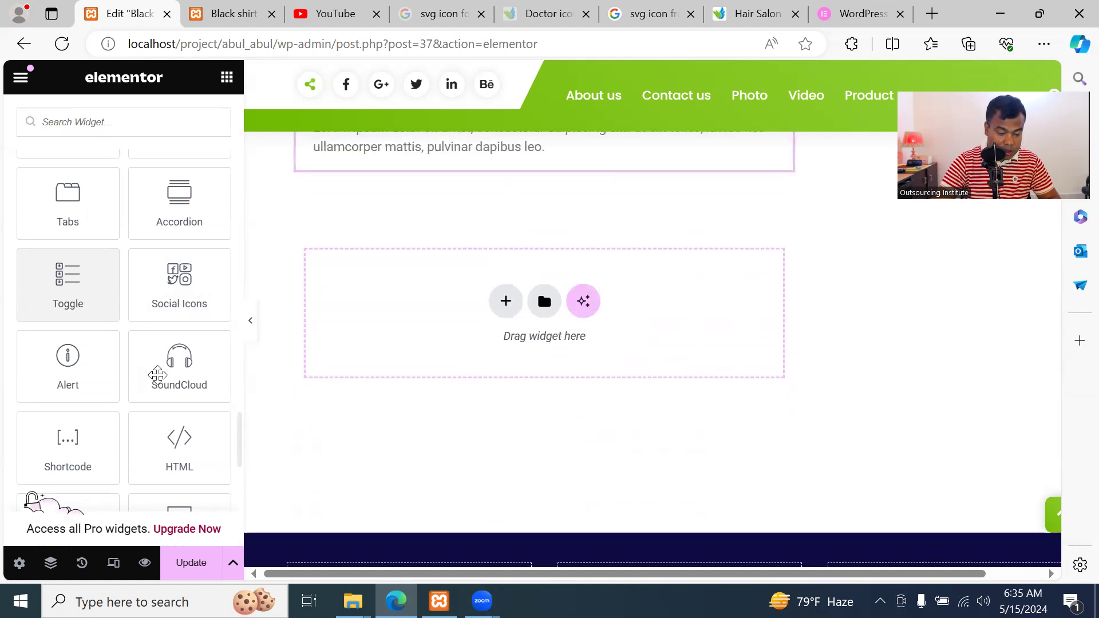
drag(68, 279, 514, 313)
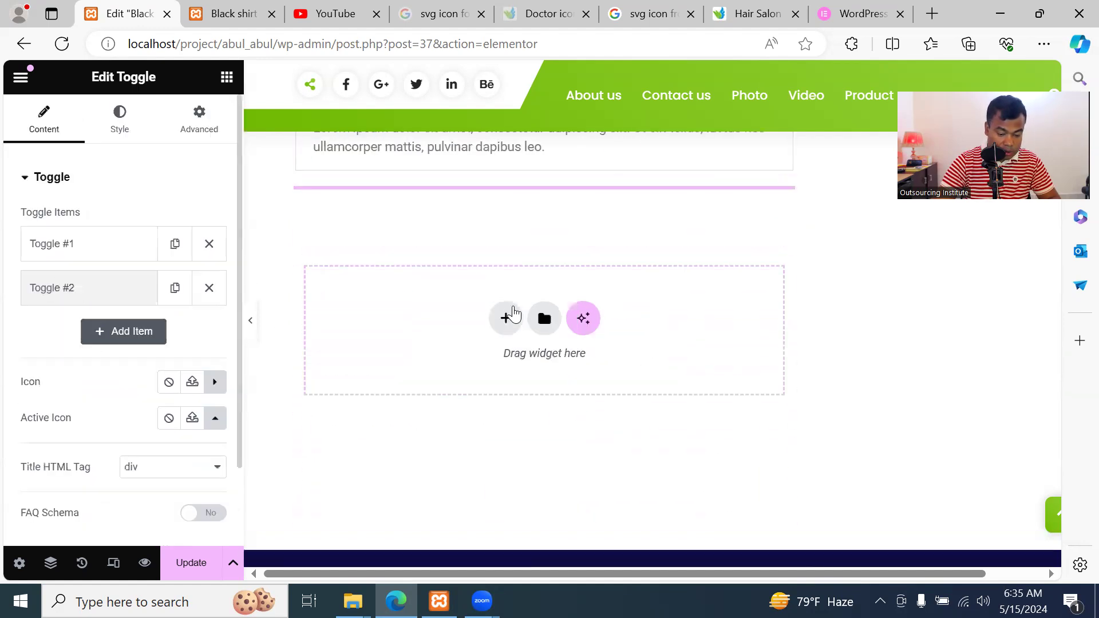
scroll(506, 365, up, 3)
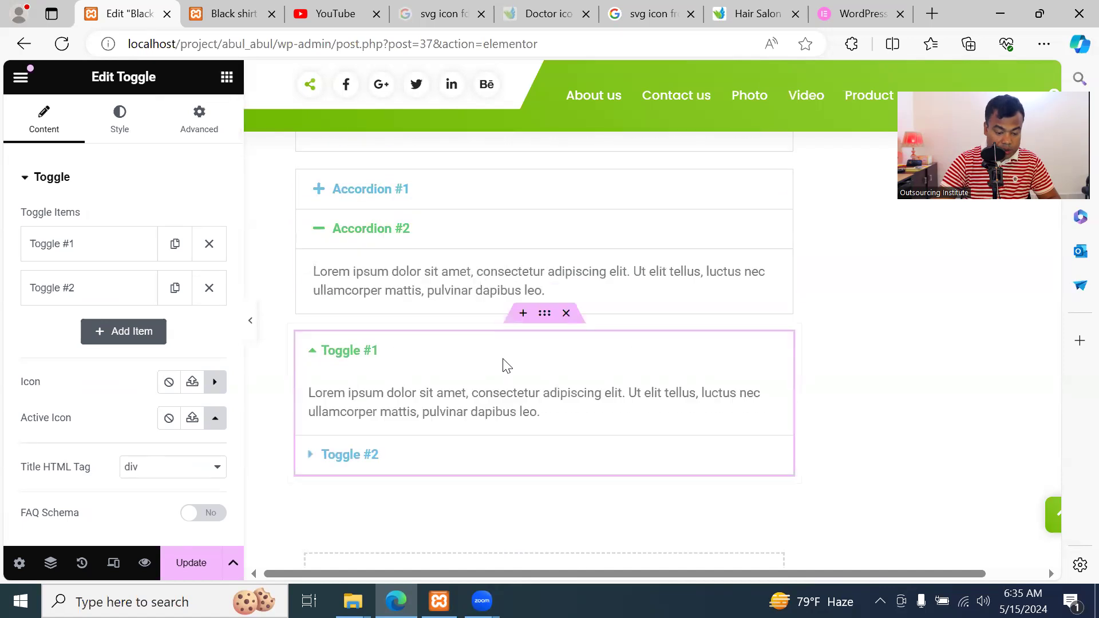
scroll(506, 365, down, 1)
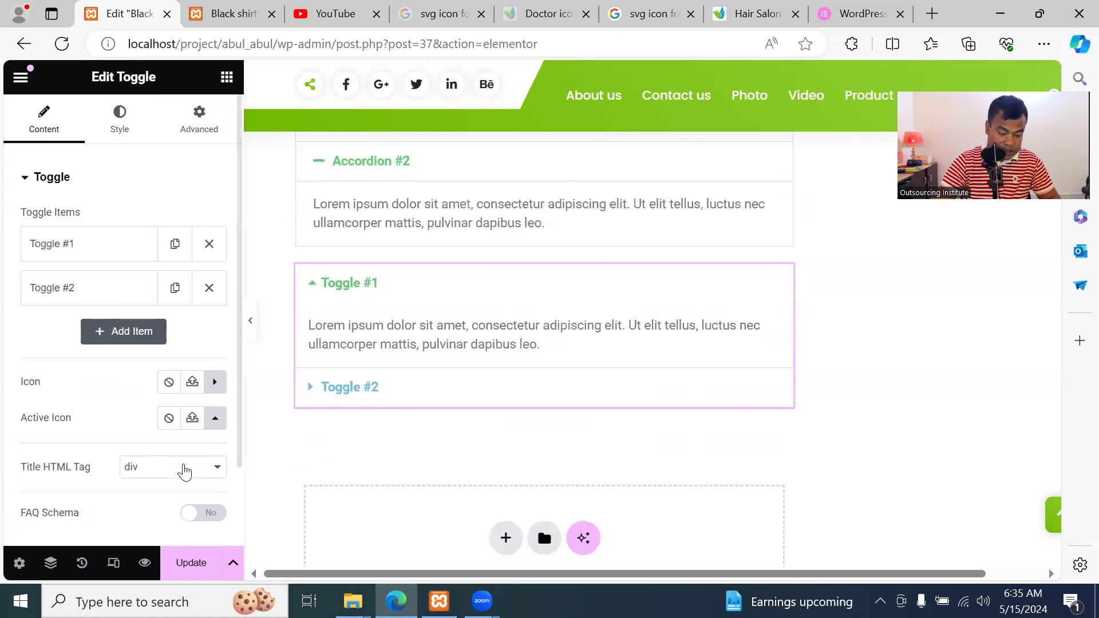
Add a Social Icons widget in the empty area below the Toggle widget
click(226, 76)
scroll(156, 395, down, 10)
scroll(155, 395, down, 10)
scroll(155, 395, up, 3)
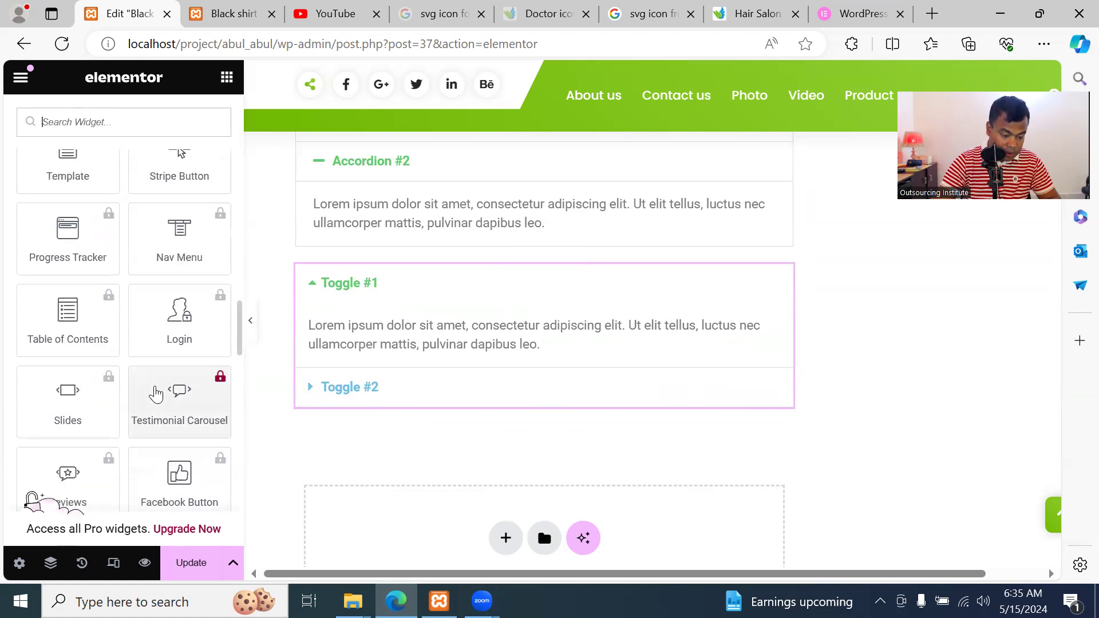
scroll(156, 394, up, 8)
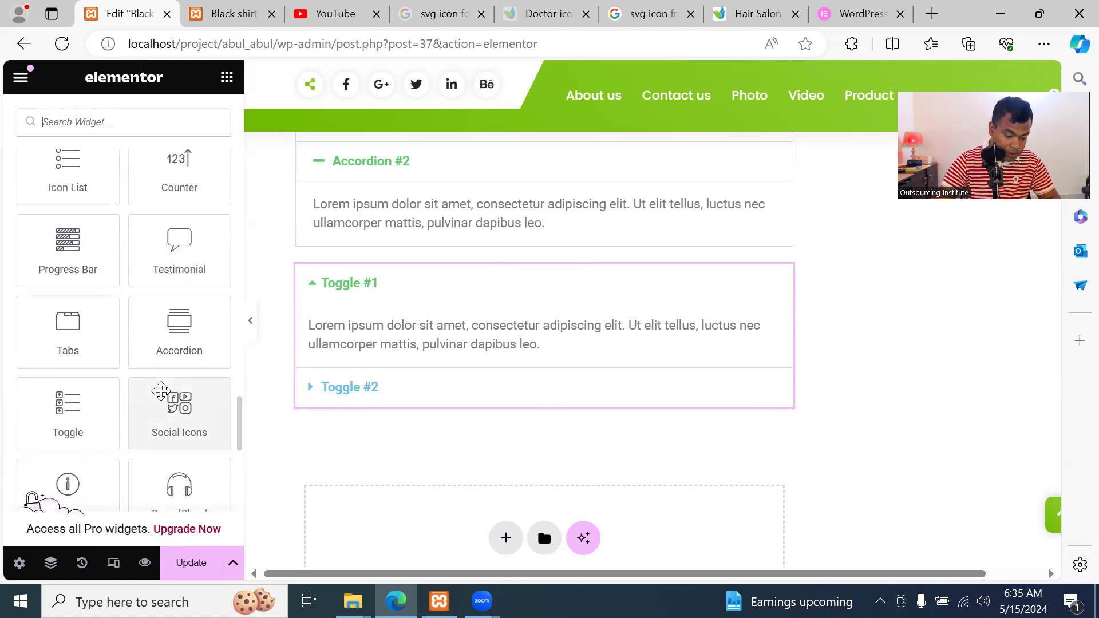
drag(196, 407, 544, 535)
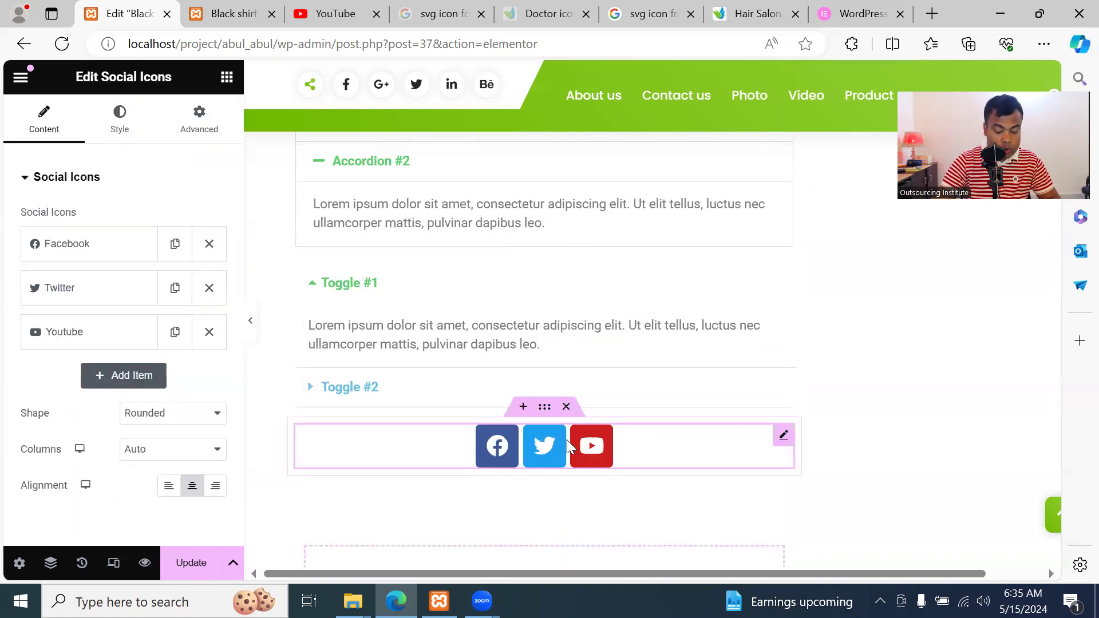
scroll(568, 443, down, 1)
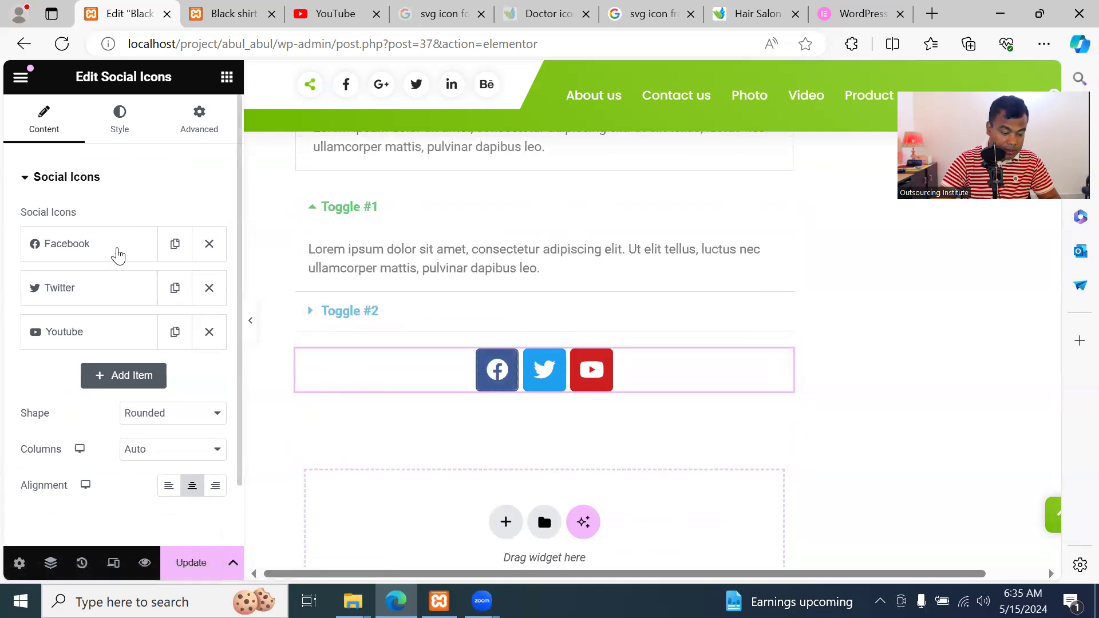
Add two more items to the Social Icons widget after Youtube
click(135, 379)
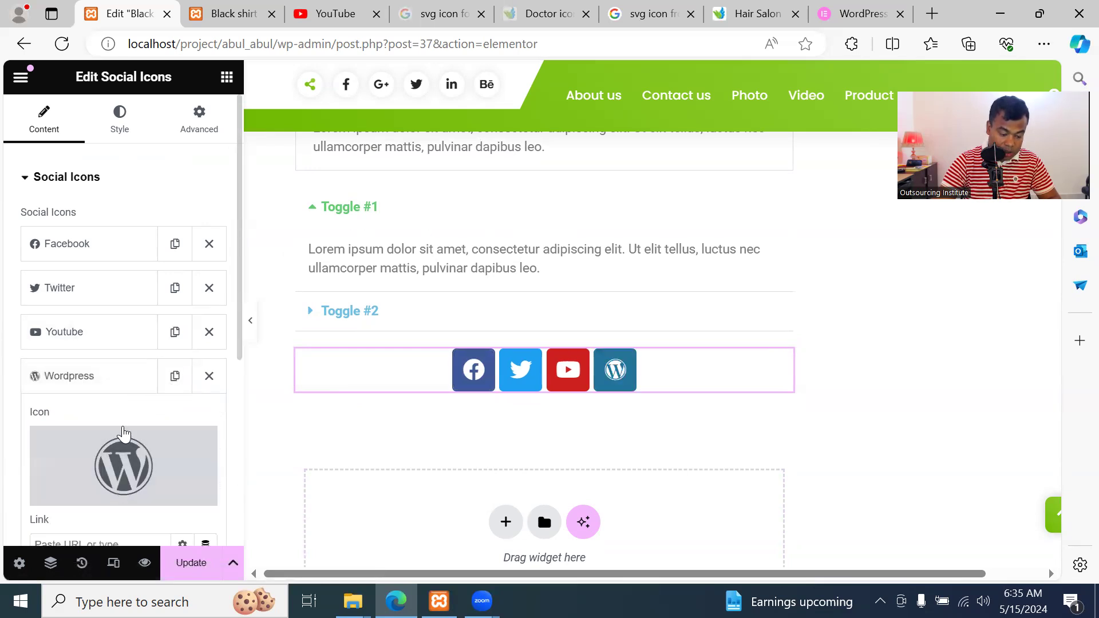
scroll(124, 430, down, 2)
click(137, 495)
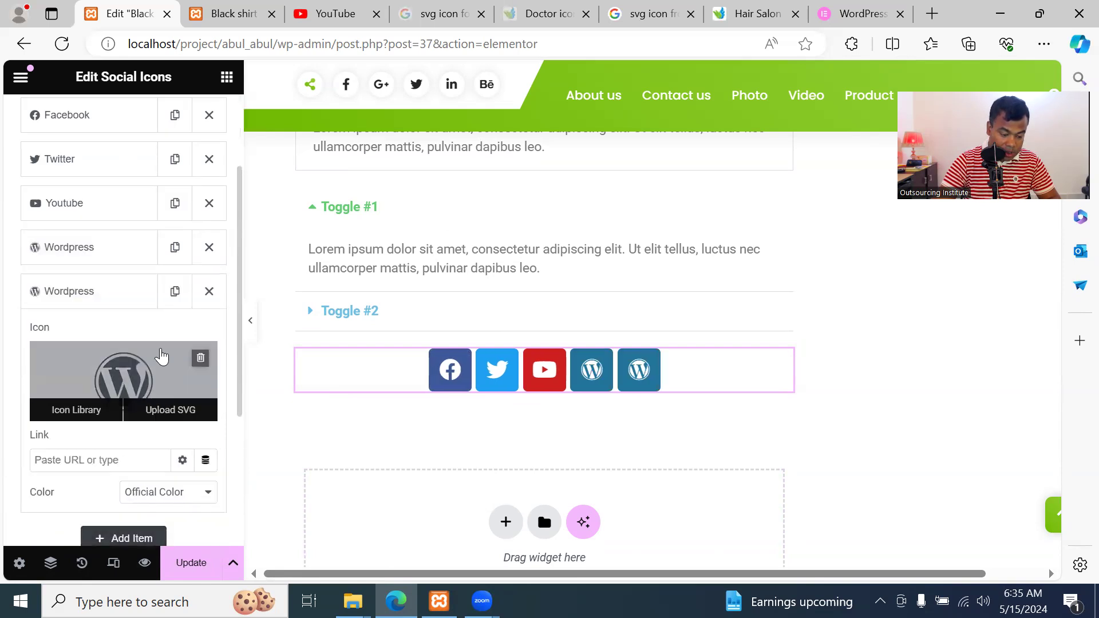
Change the icon of the fourth social item, the first Wordpress one, to Whatsapp from the icon library
scroll(130, 269, up, 2)
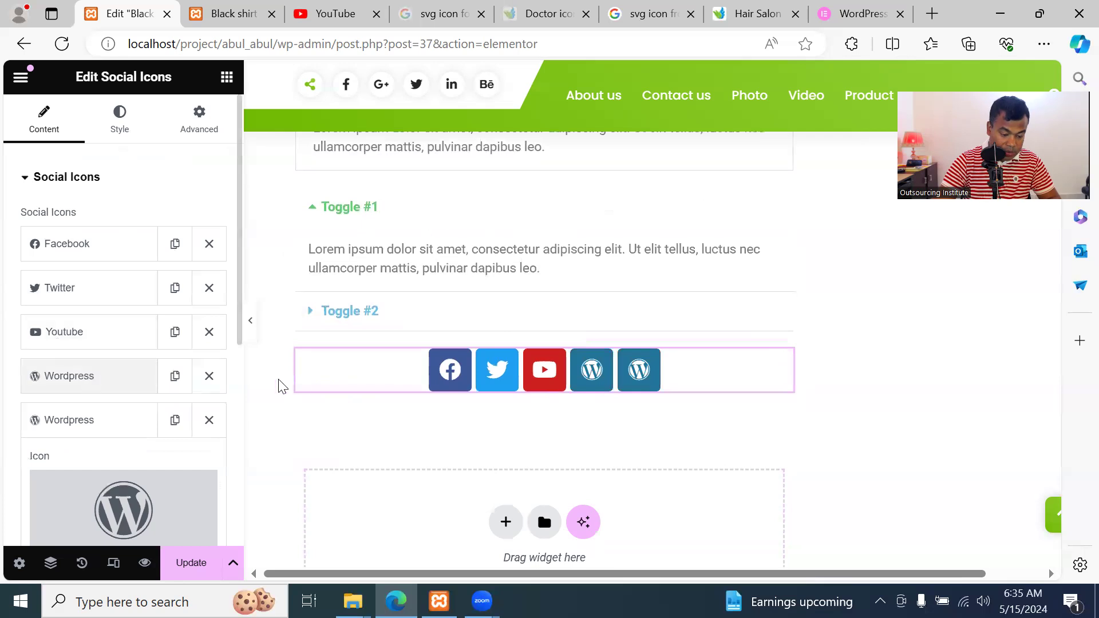
click(111, 384)
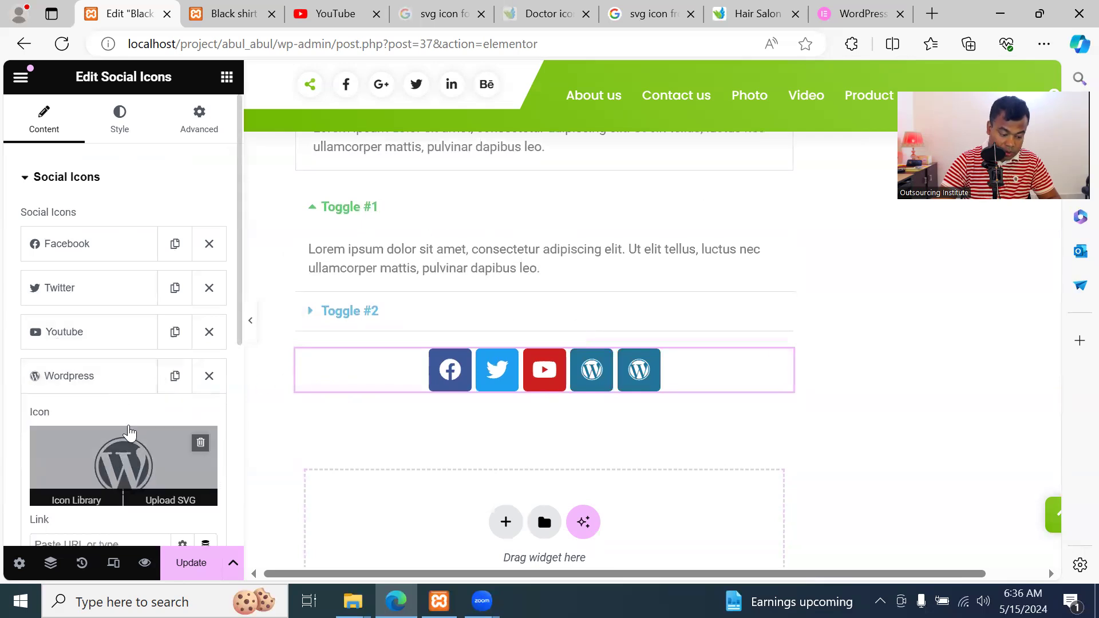
scroll(128, 434, down, 2)
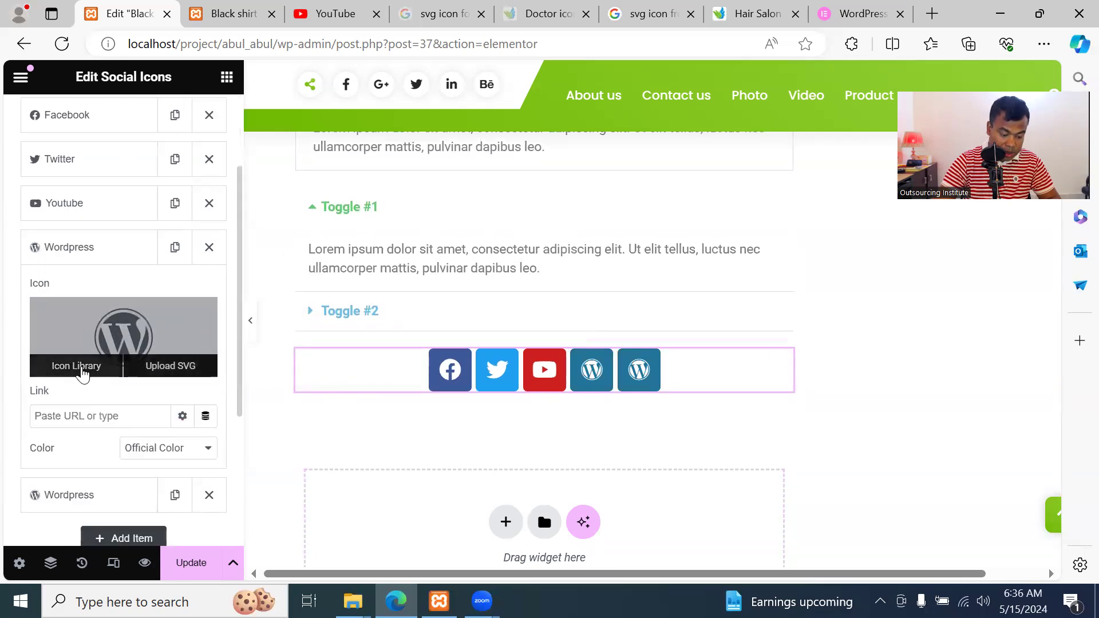
click(80, 366)
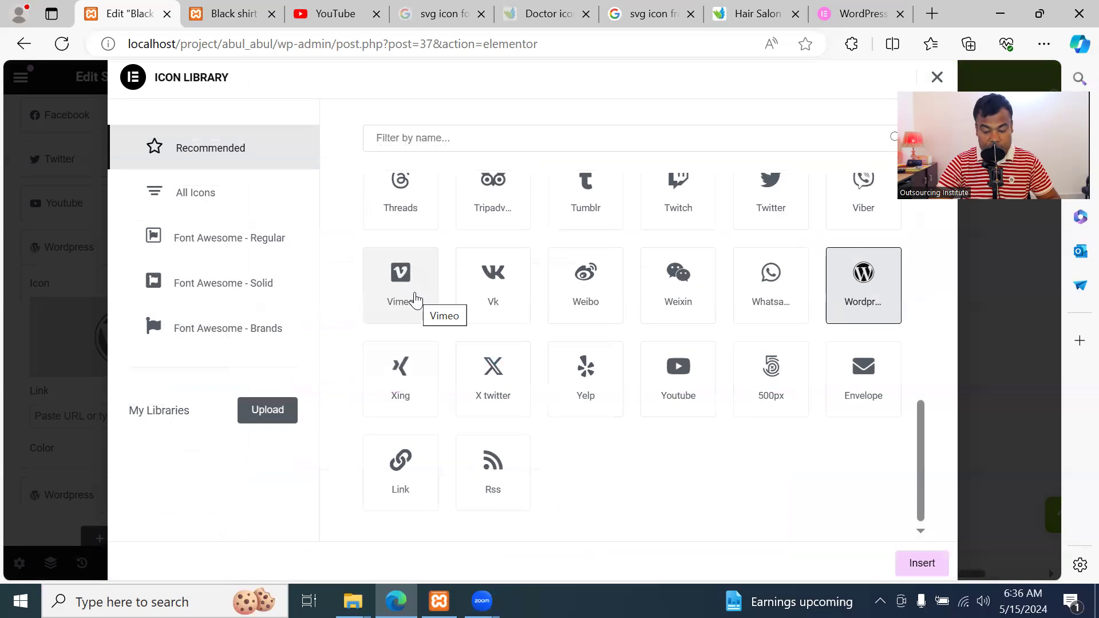
click(774, 283)
click(922, 564)
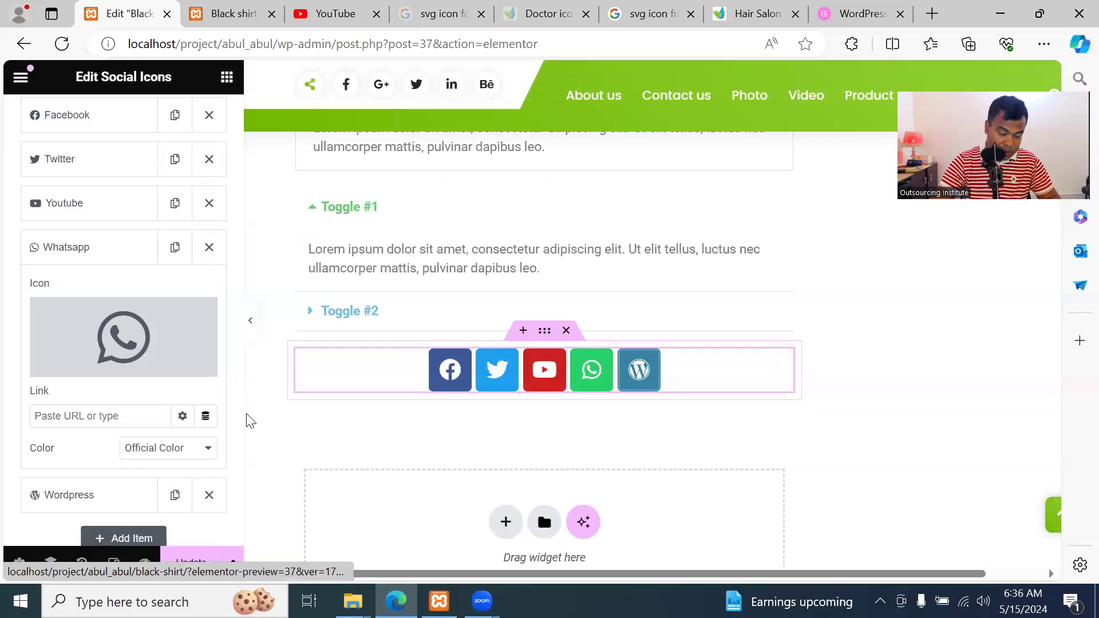
For the Facebook item's link, enter the Outsourcing Institute's facebook.com page address in a new browser tab and copy it
scroll(124, 419, down, 4)
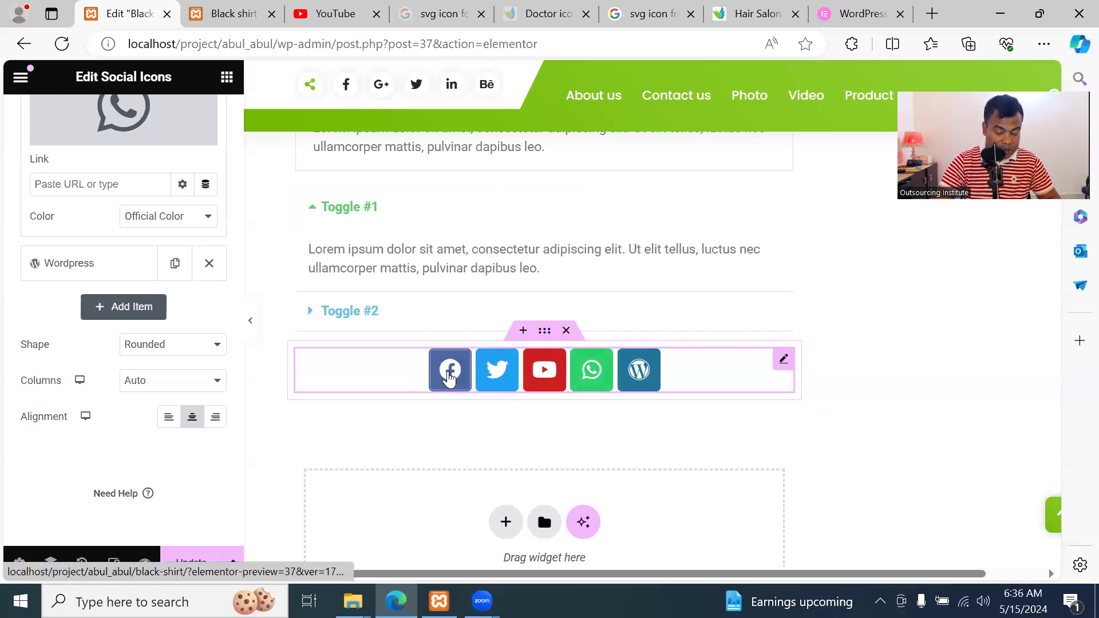
scroll(143, 302, up, 6)
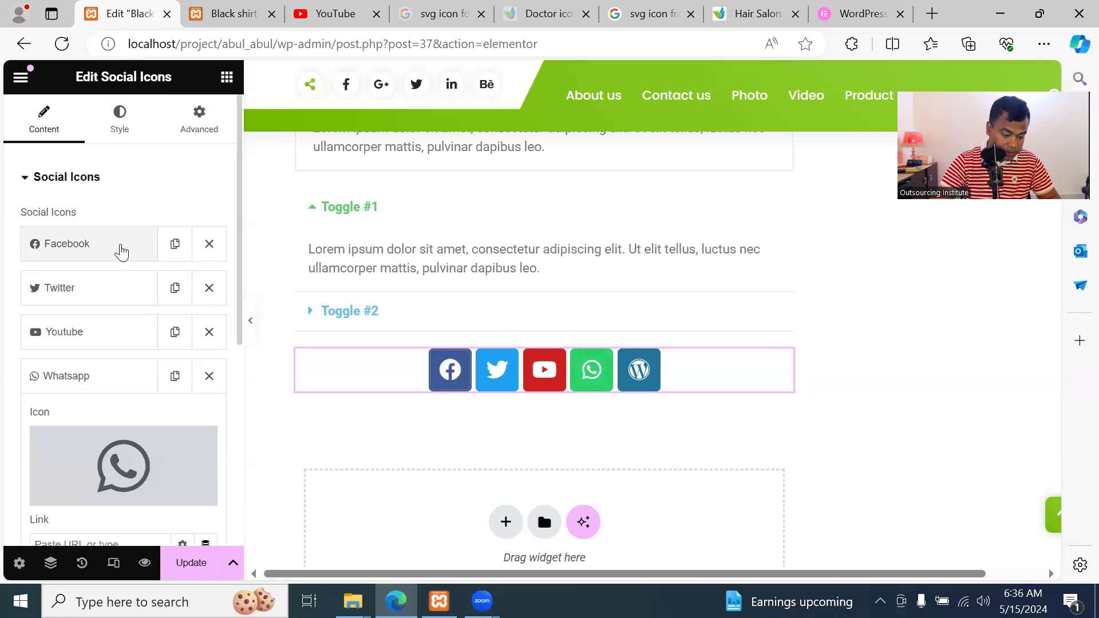
click(71, 250)
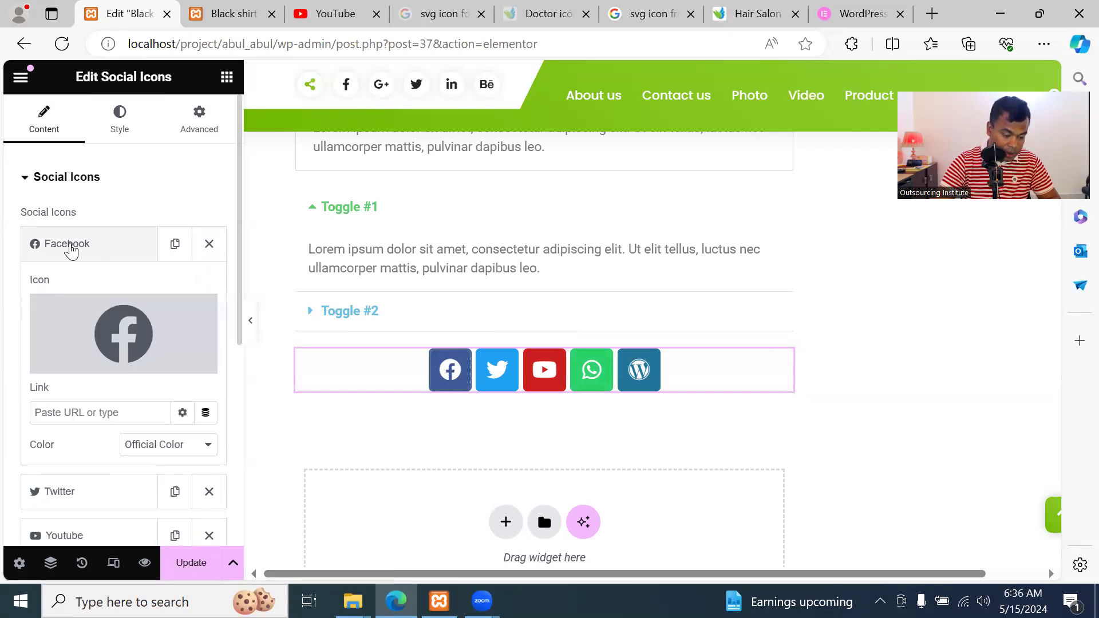
click(126, 411)
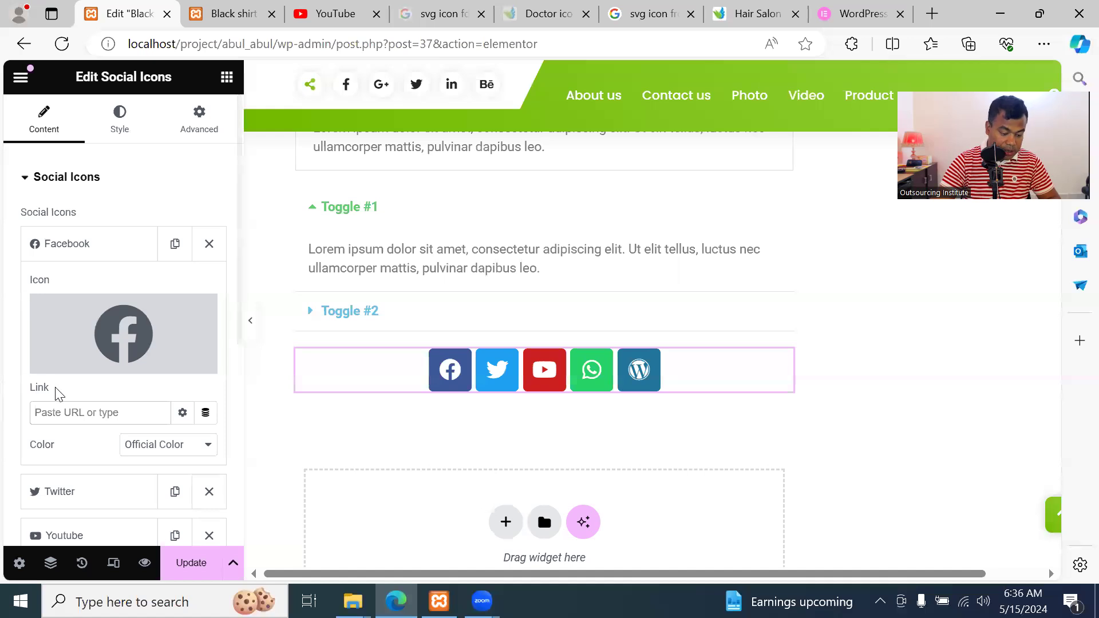
click(930, 18)
text(fa)
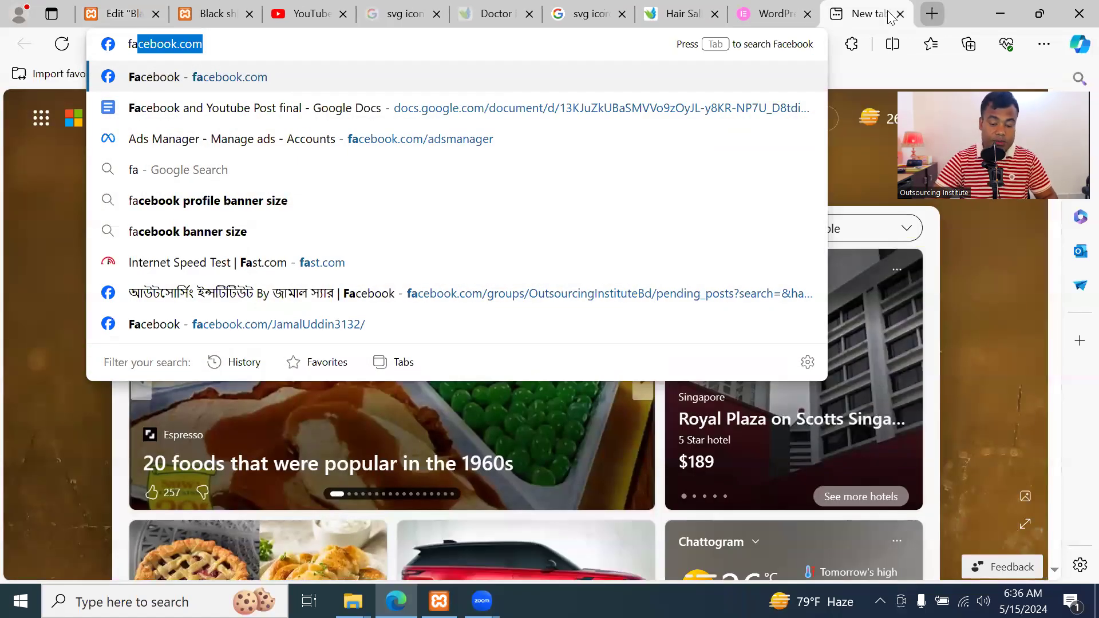
text(cebook.com)
text(/outsourcingByJamalSir/)
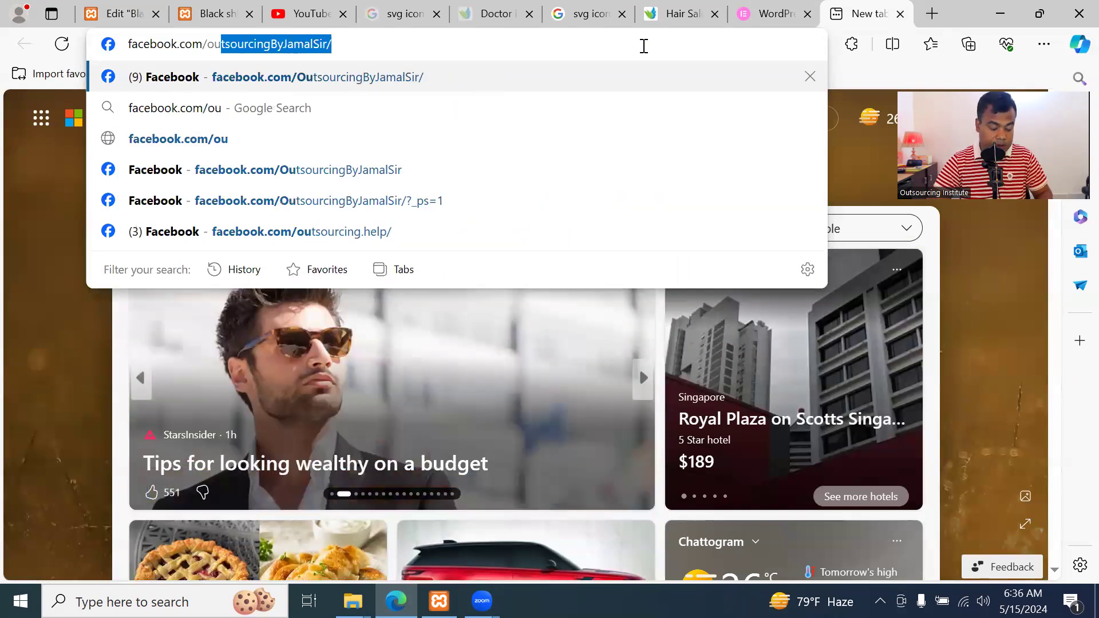
key(ctrl+a)
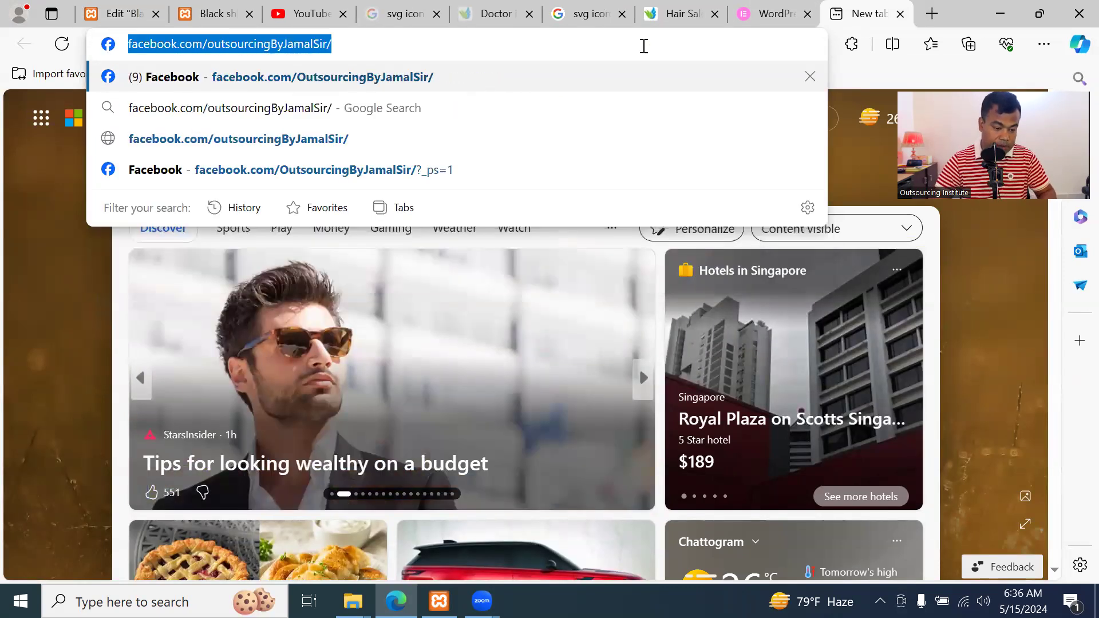
Return to the Elementor editor and paste the copied Facebook page address as the Facebook item's link
click(114, 7)
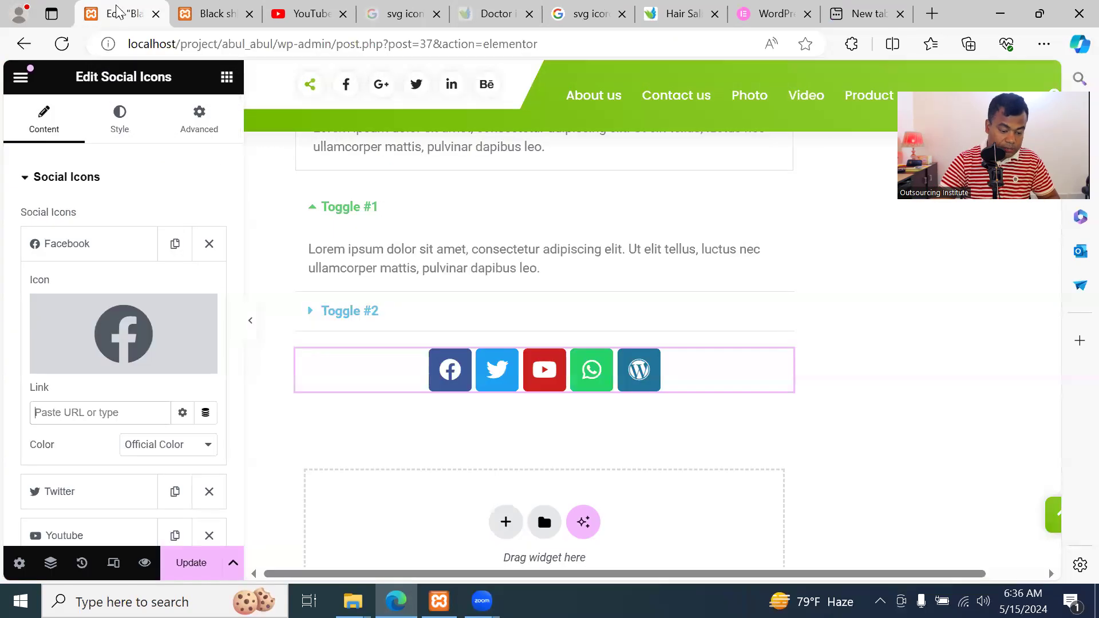
click(142, 410)
key(ctrl+v)
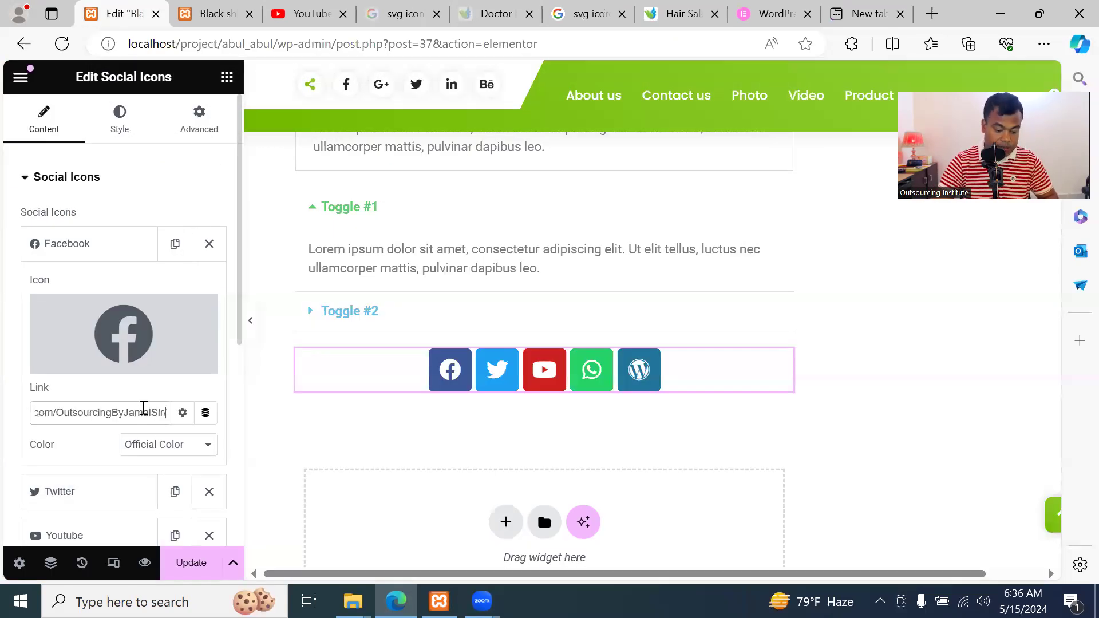
Save the page, reload the published Black shirt page and open the Facebook social icon's link there
click(195, 563)
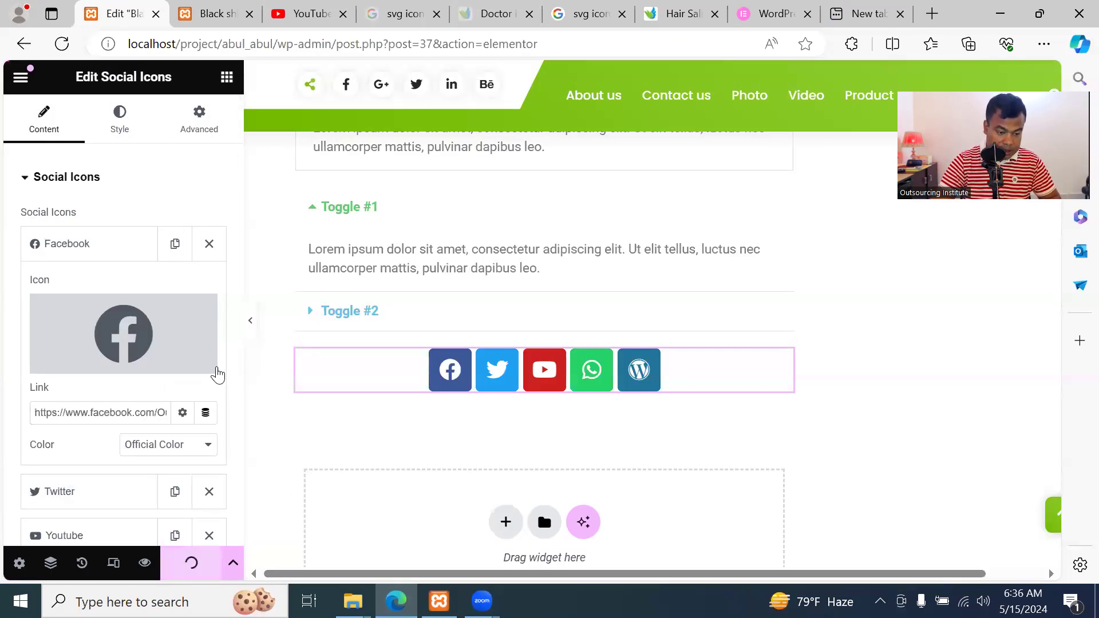
click(211, 14)
click(99, 44)
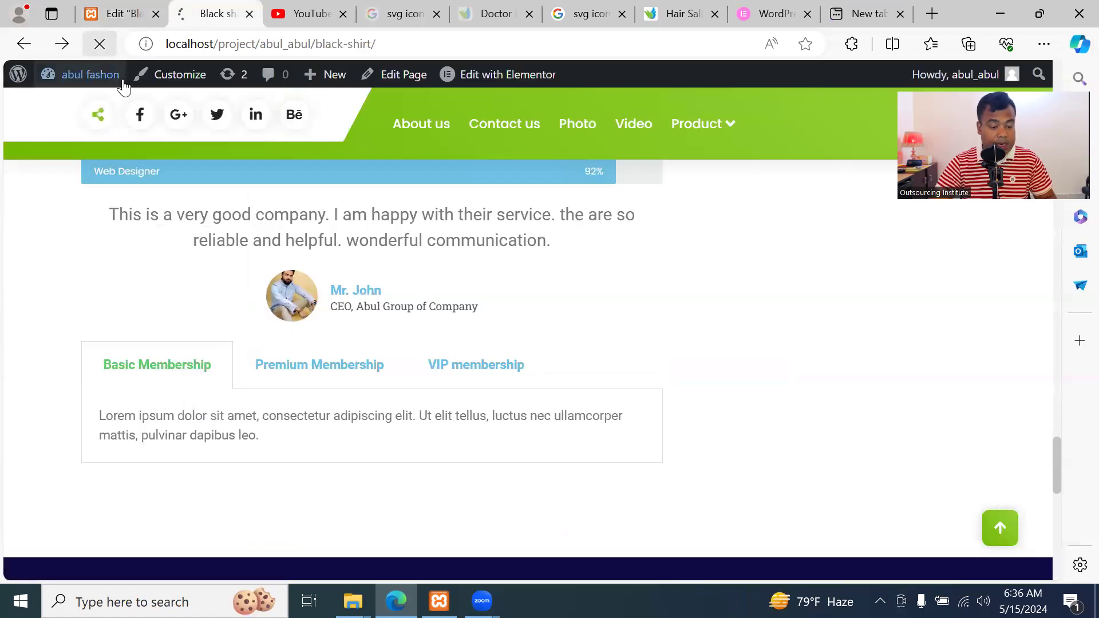
scroll(382, 352, down, 10)
scroll(382, 353, up, 6)
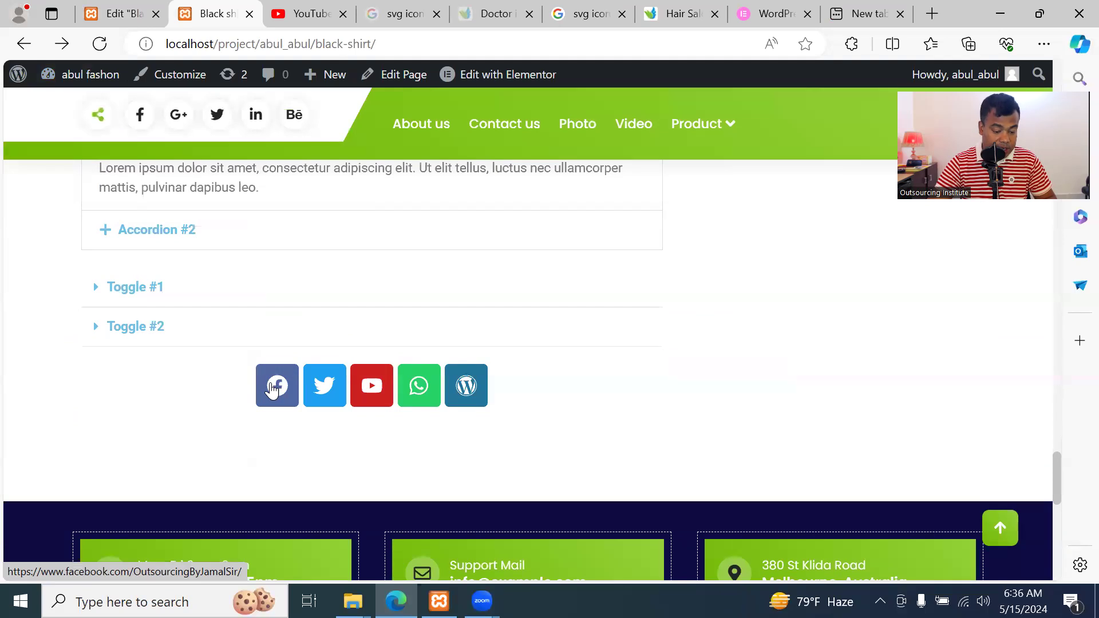
click(273, 390)
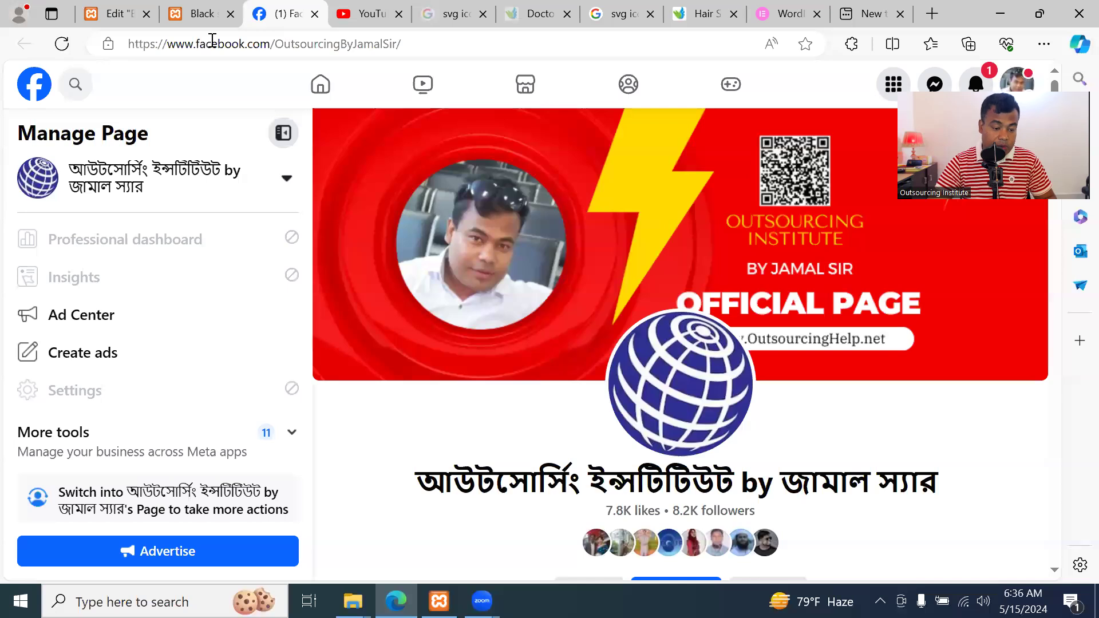
Close the Facebook page and return to the Facebook item's settings in the Elementor editor
click(314, 13)
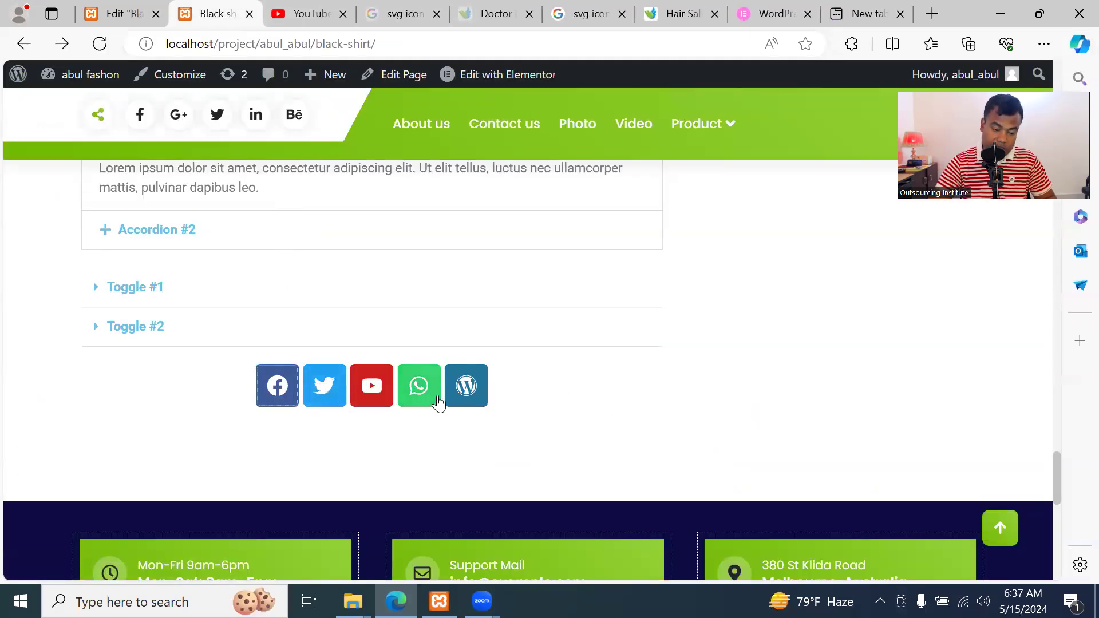
click(112, 17)
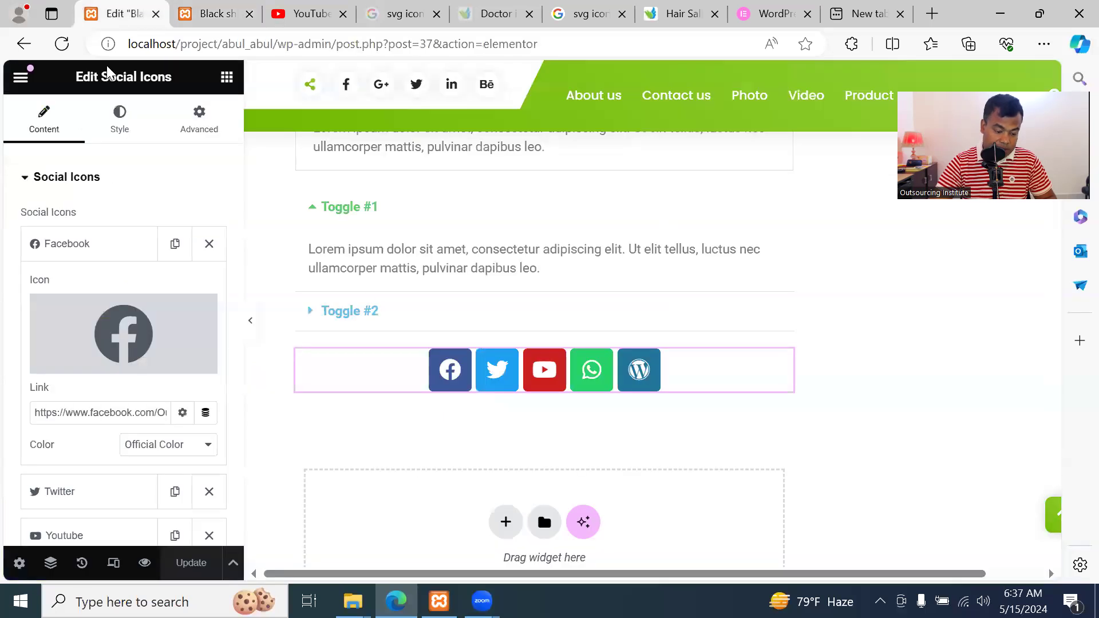
scroll(213, 421, down, 5)
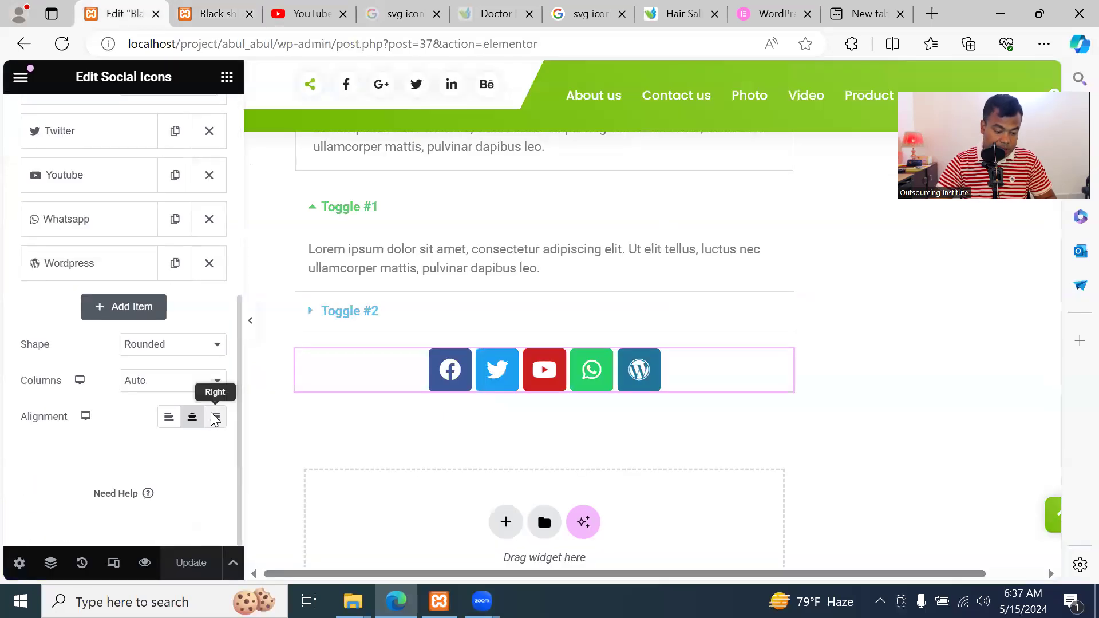
scroll(214, 420, up, 5)
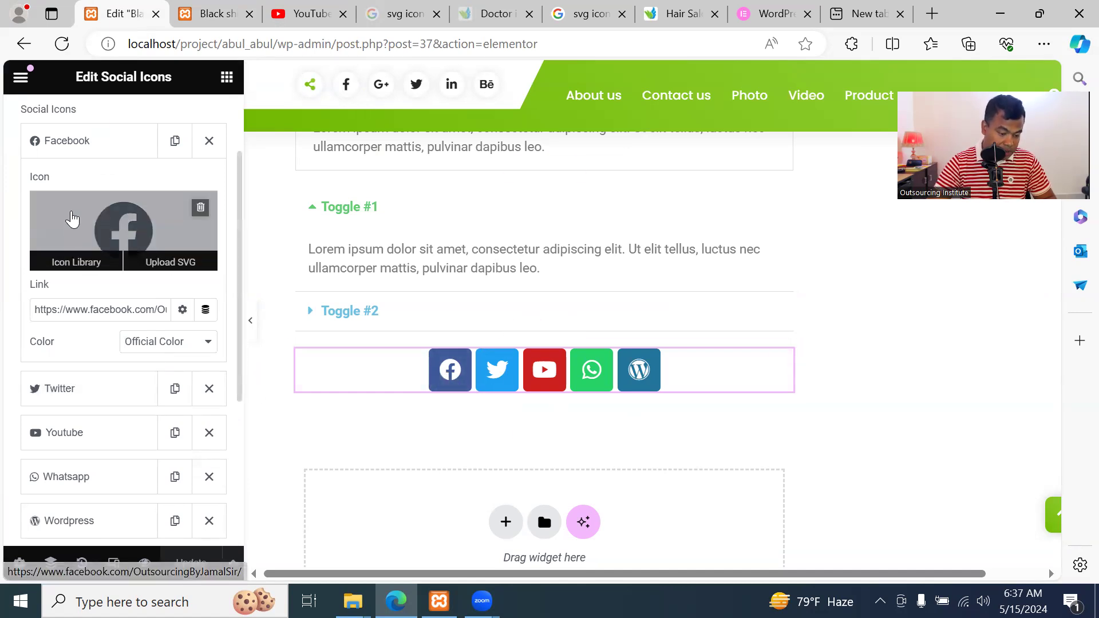
Filter the icon library for "fa" and insert the Facebook icon again for the Facebook item
mouse_move(123, 227)
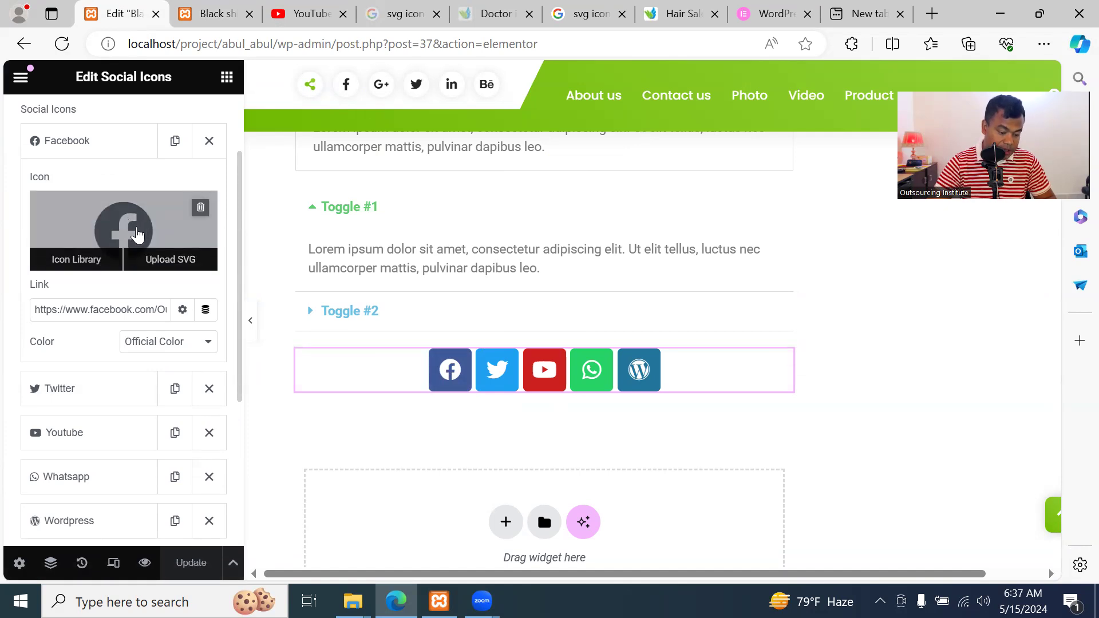
click(88, 260)
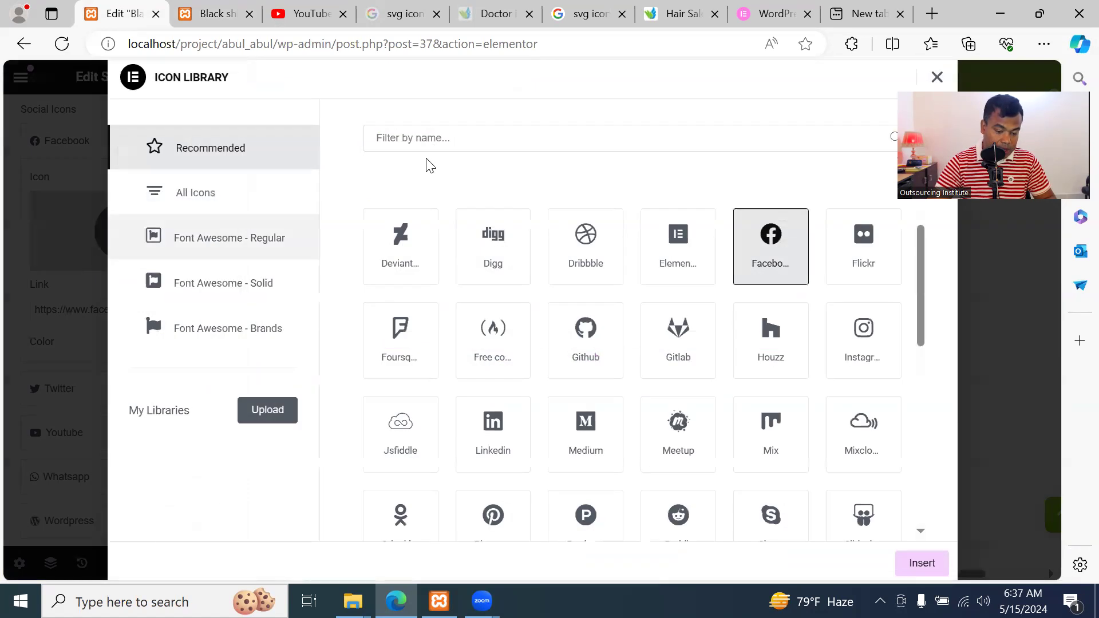
text(fa)
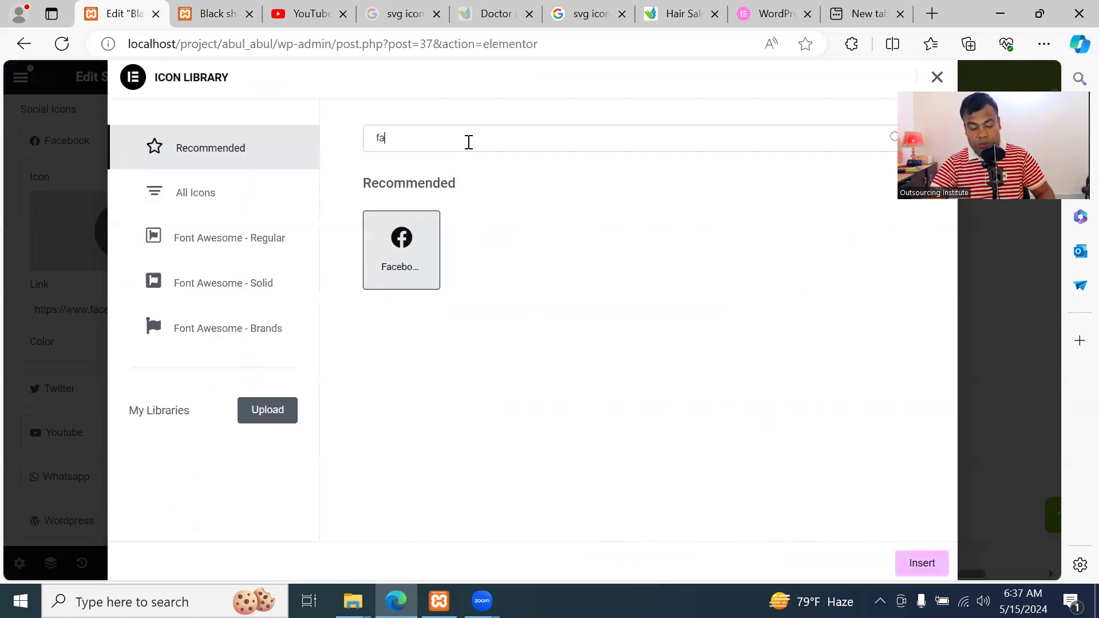
key(BackSpace)
key(BackSpace)
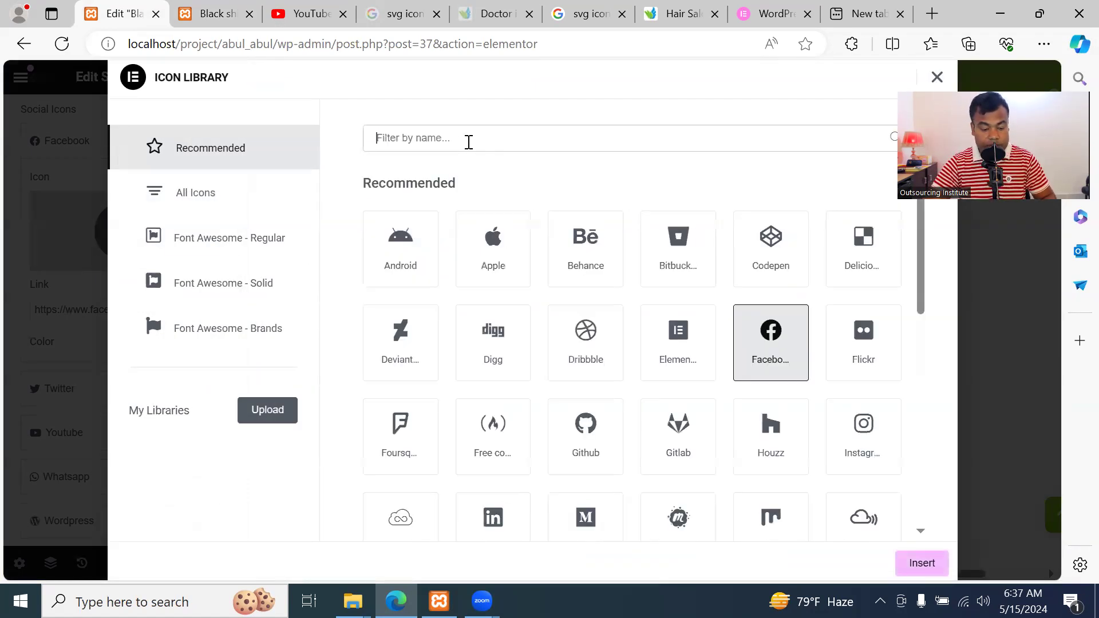
text(fa)
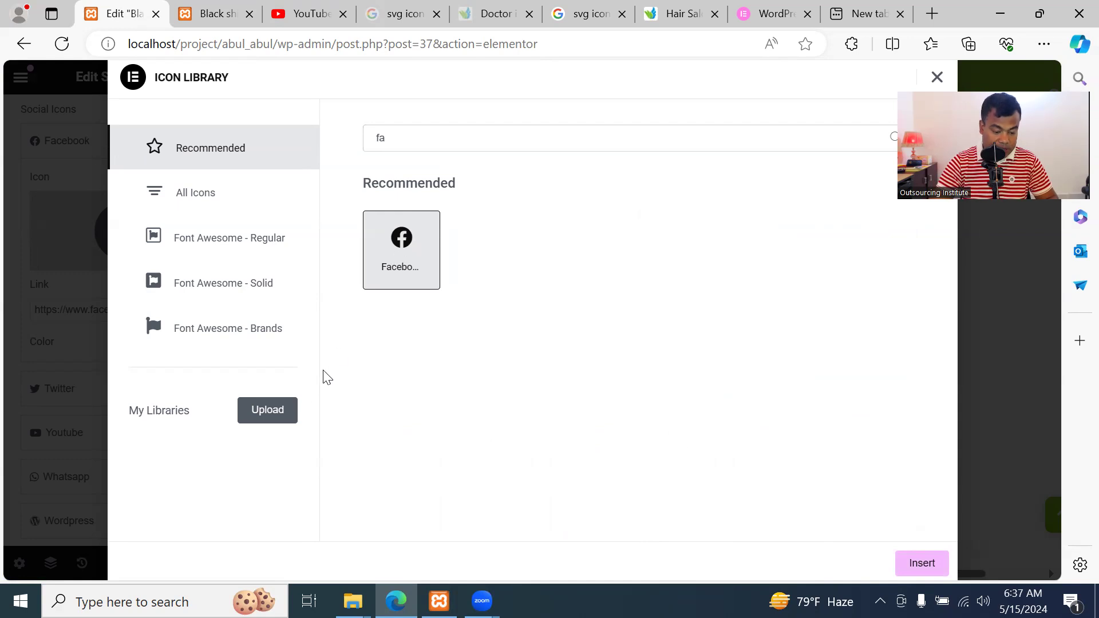
click(922, 563)
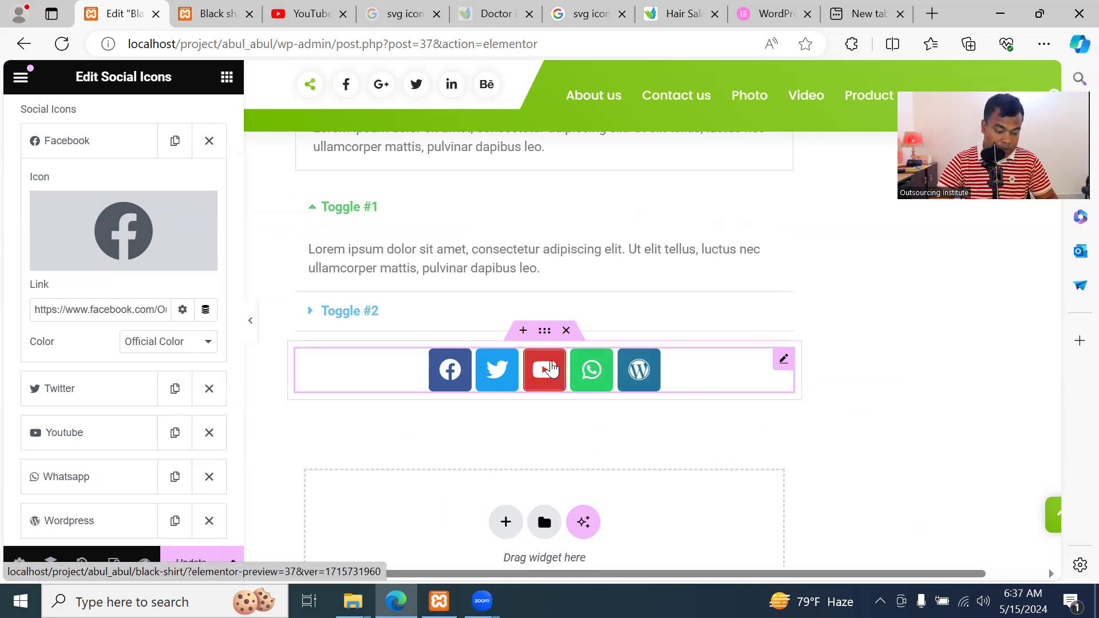
Open the icon library for the Youtube item, filter it for "you" and clear the filter again
click(126, 440)
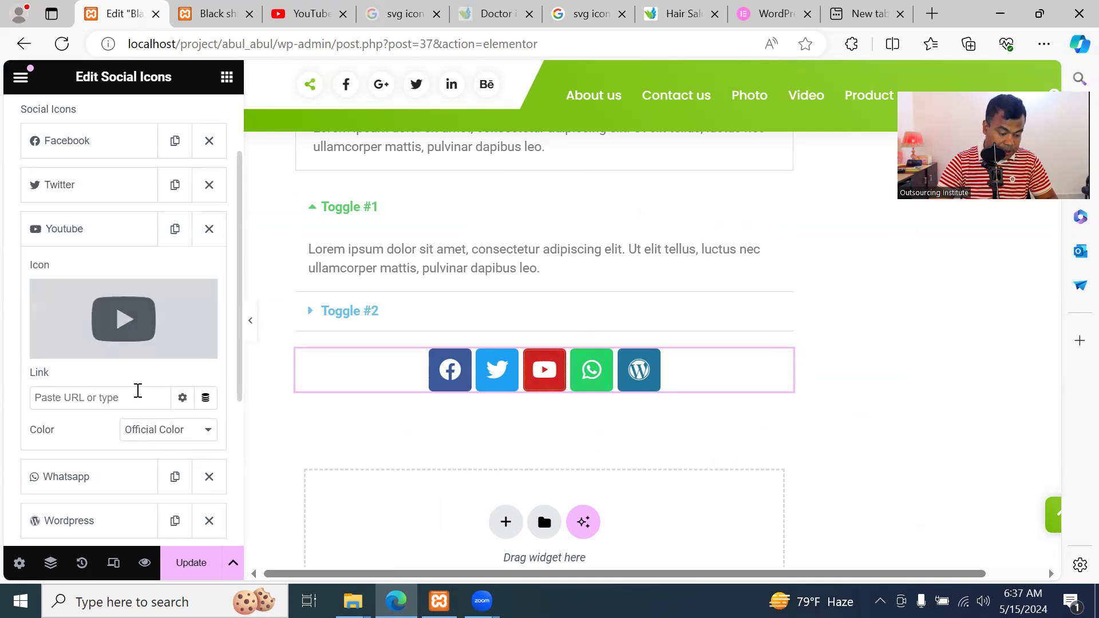
click(92, 354)
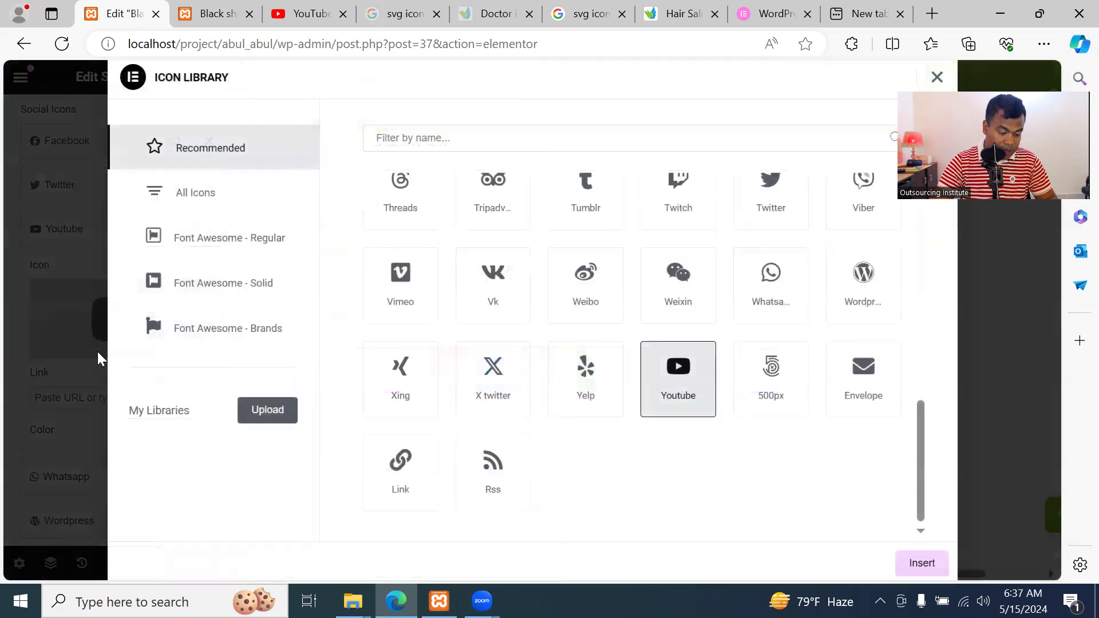
click(490, 140)
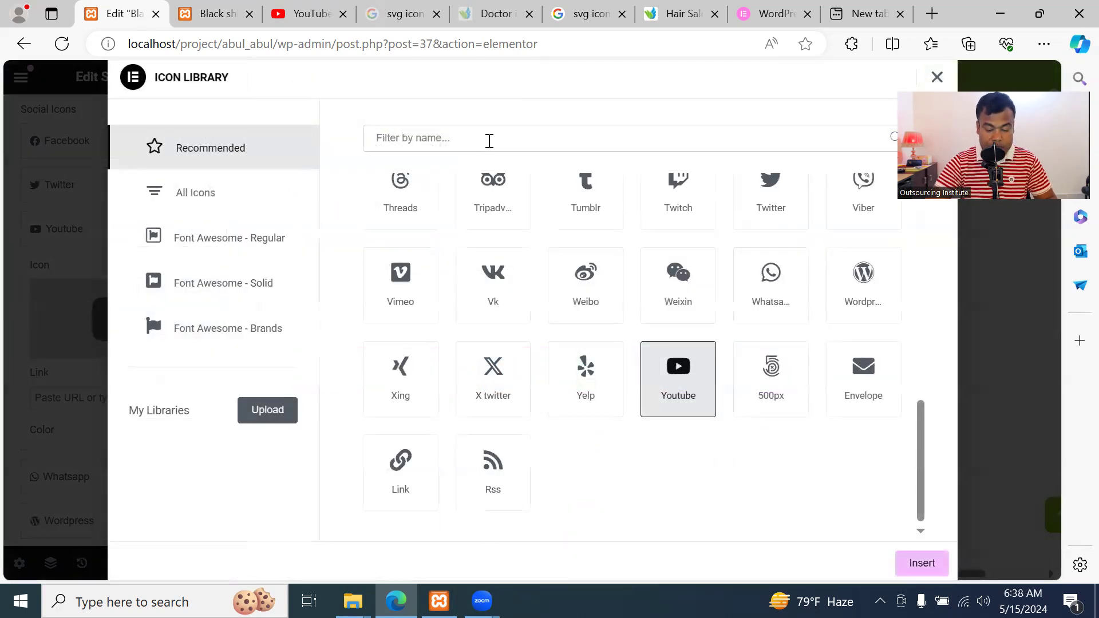
text(you)
key(BackSpace)
key(BackSpace)
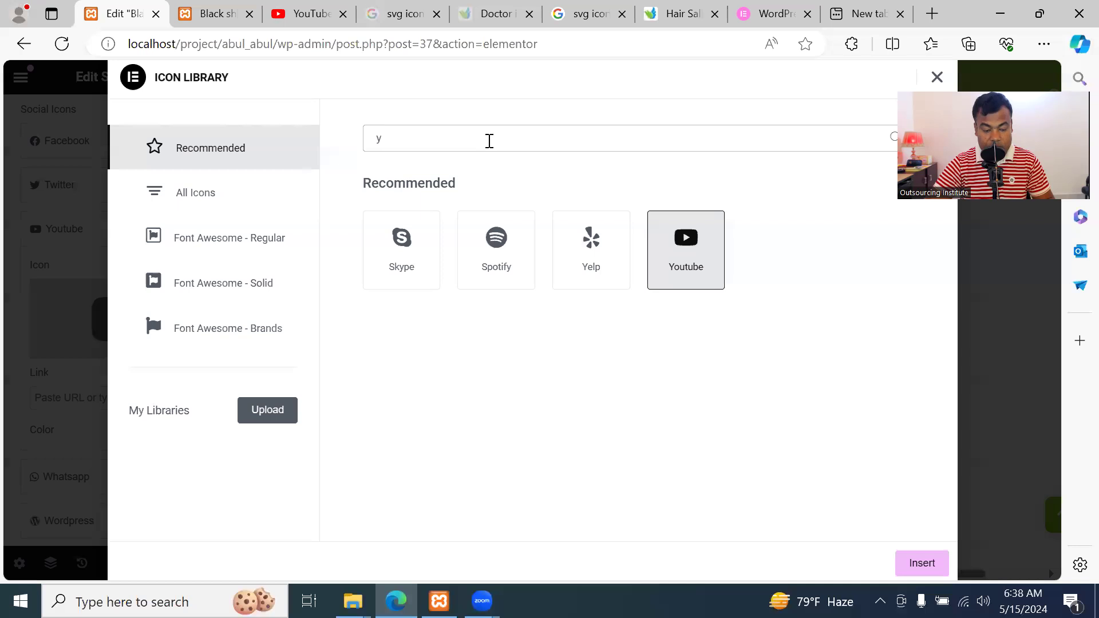
key(BackSpace)
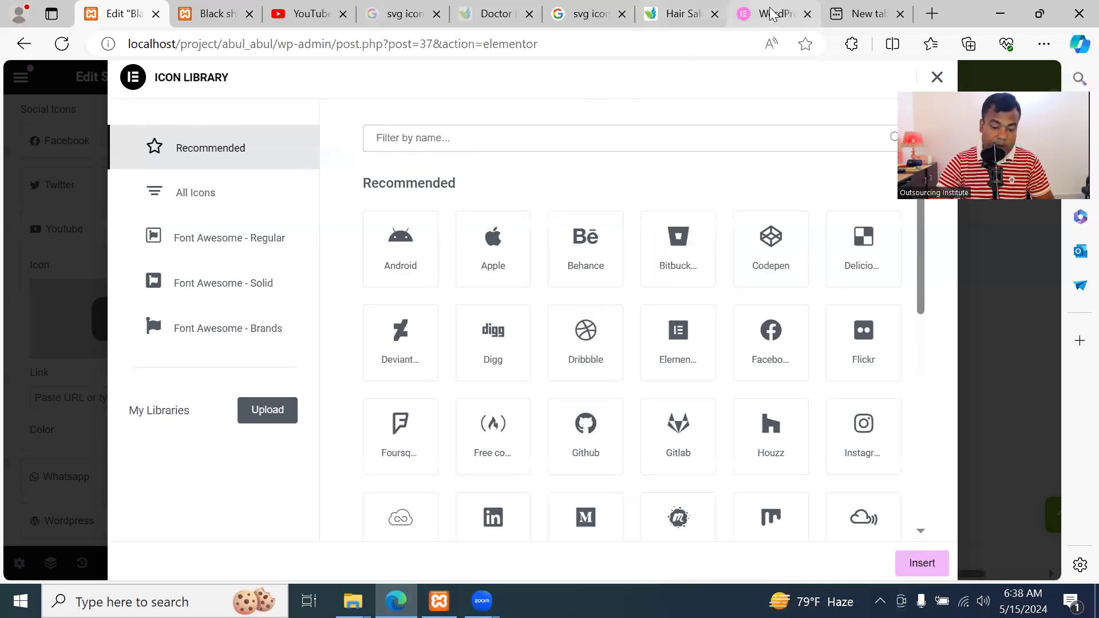
mouse_move(773, 13)
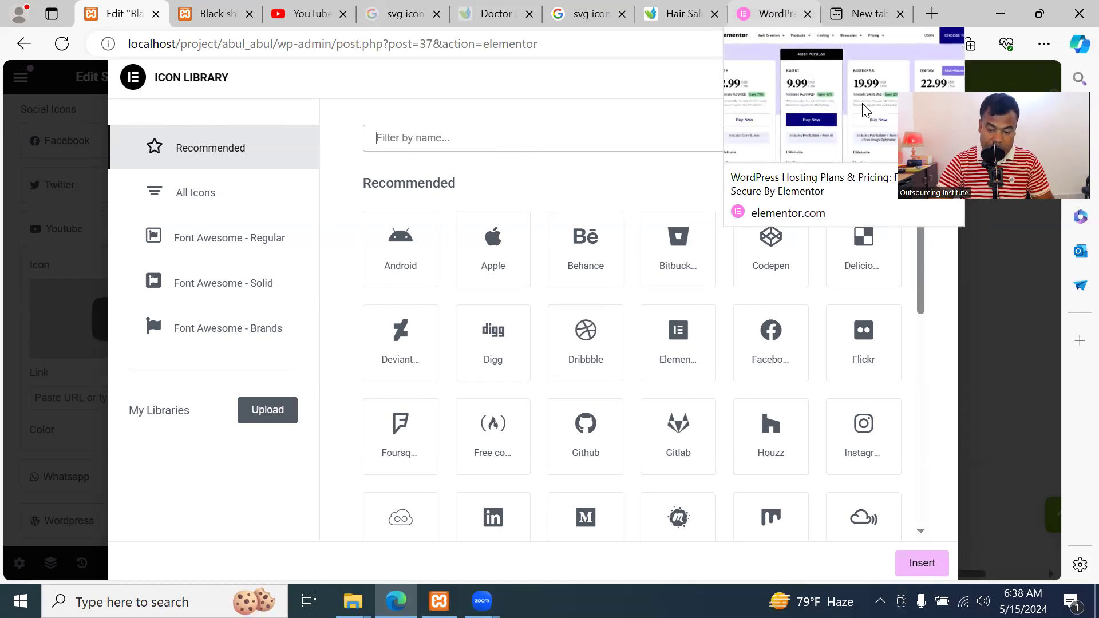
click(755, 14)
click(676, 12)
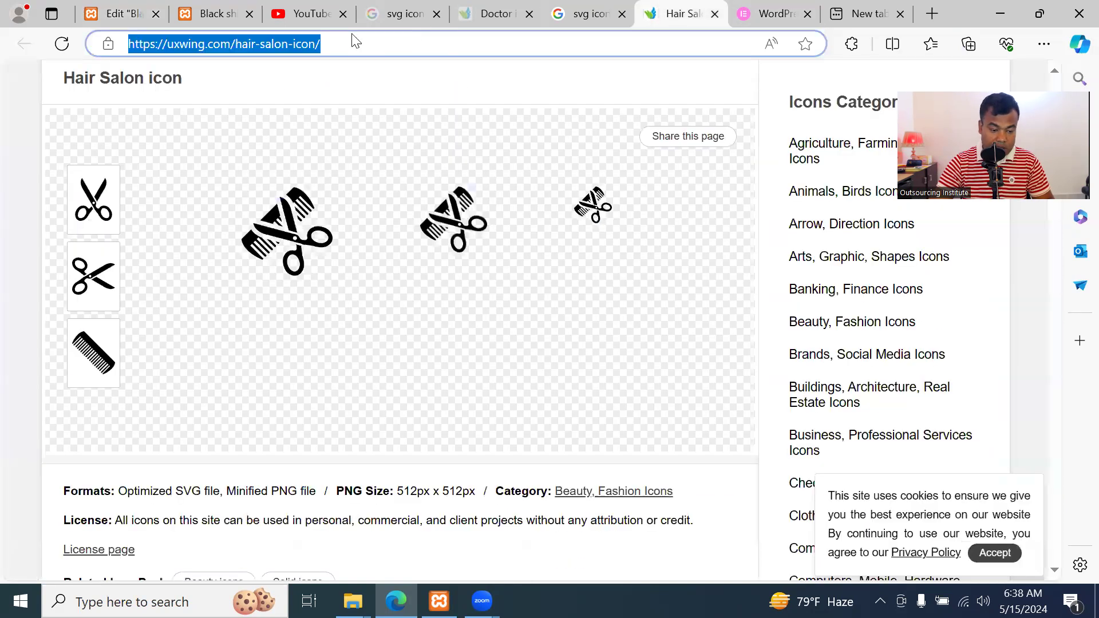
click(140, 15)
Filter the icon library for "app" and replace the Youtube item's icon with the Apple icon
click(445, 136)
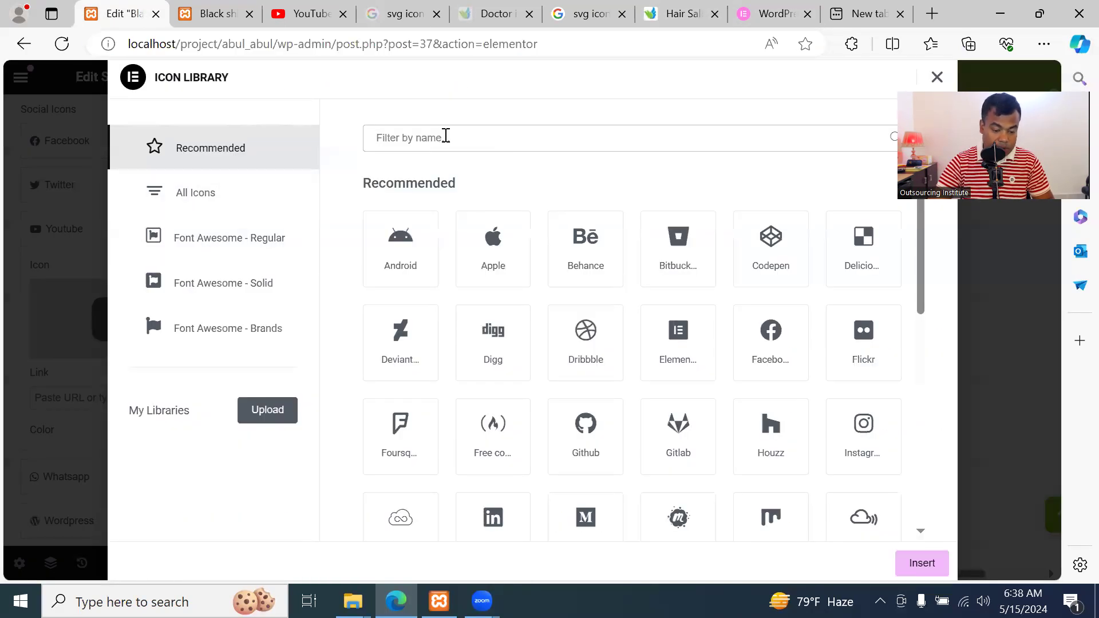
text(a)
key(BackSpace)
text(app)
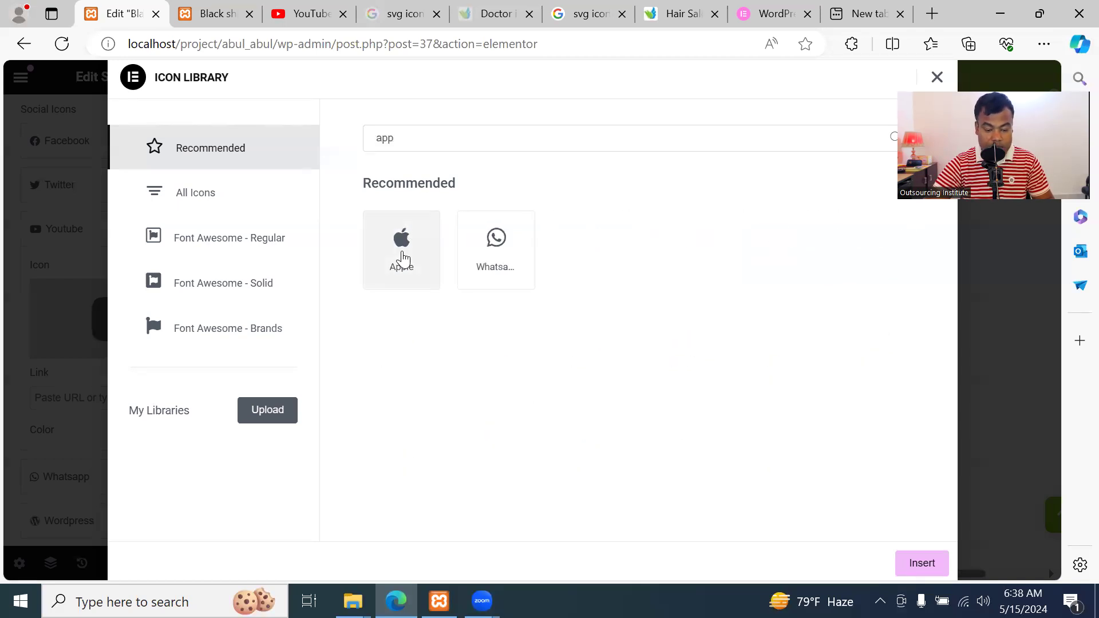
click(406, 248)
click(922, 563)
mouse_move(147, 329)
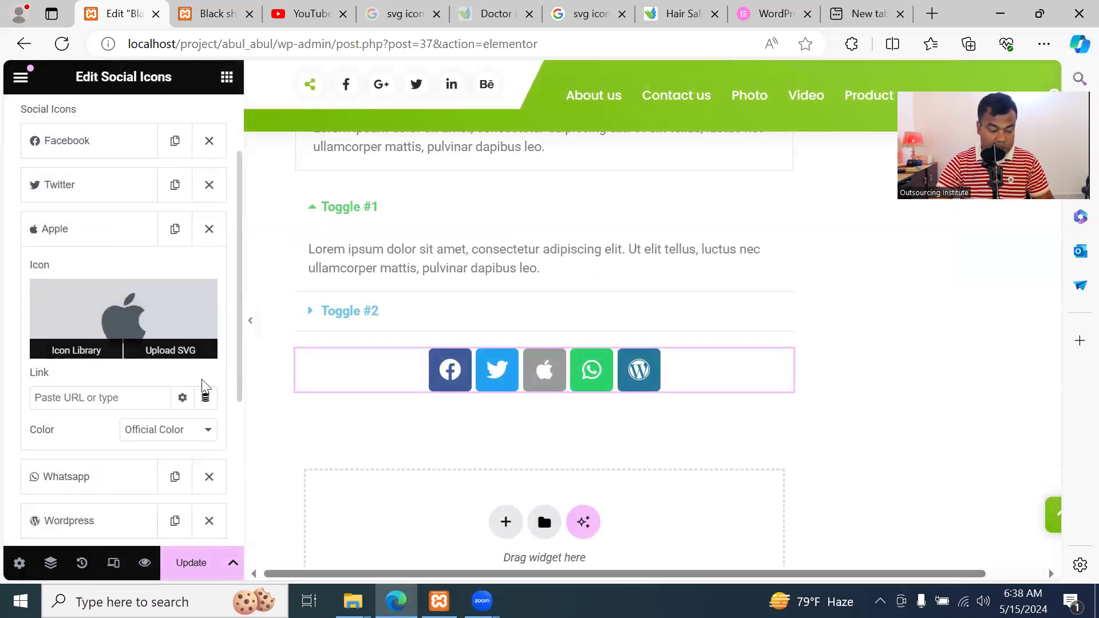
Save the page and reload the published Black shirt page to check the social icons
click(206, 563)
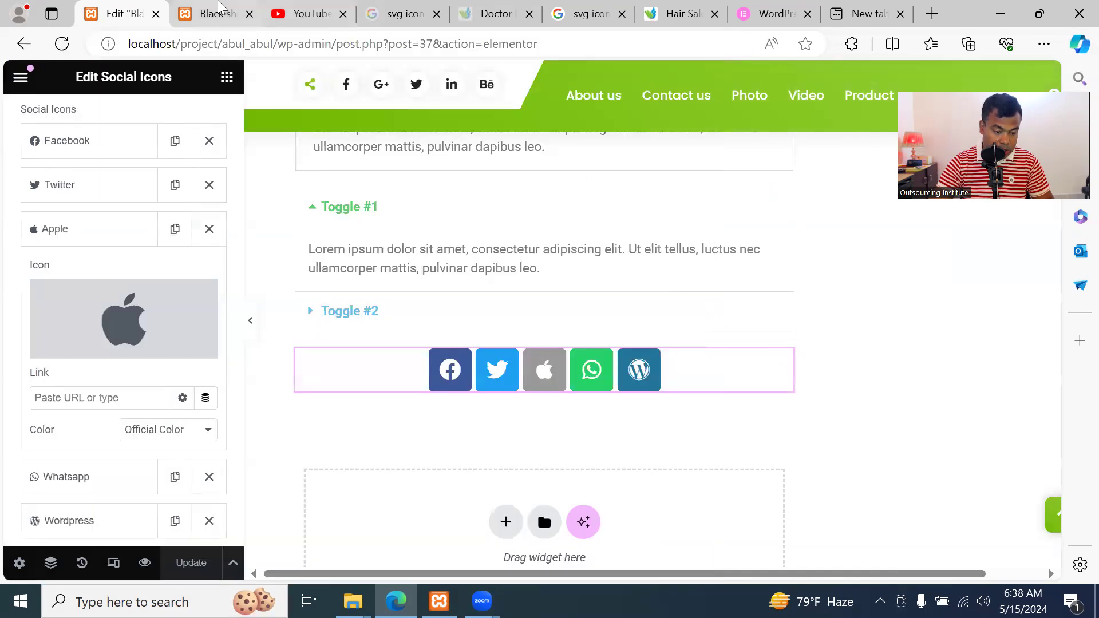
click(215, 14)
click(100, 44)
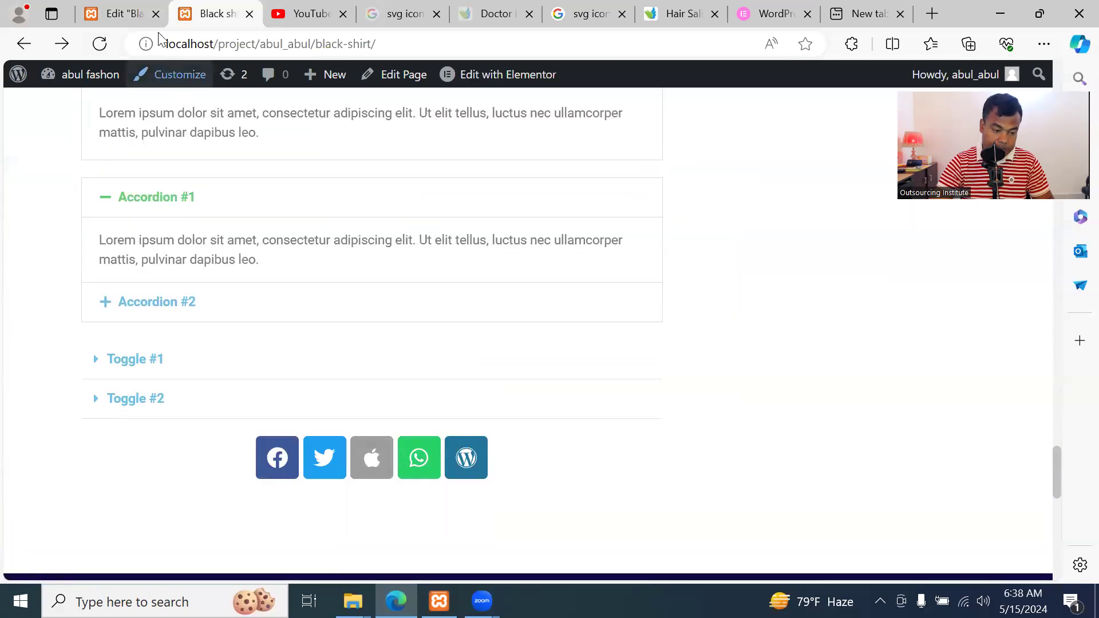
Return to the Elementor editor and set the social icons' shape to Circle
click(117, 13)
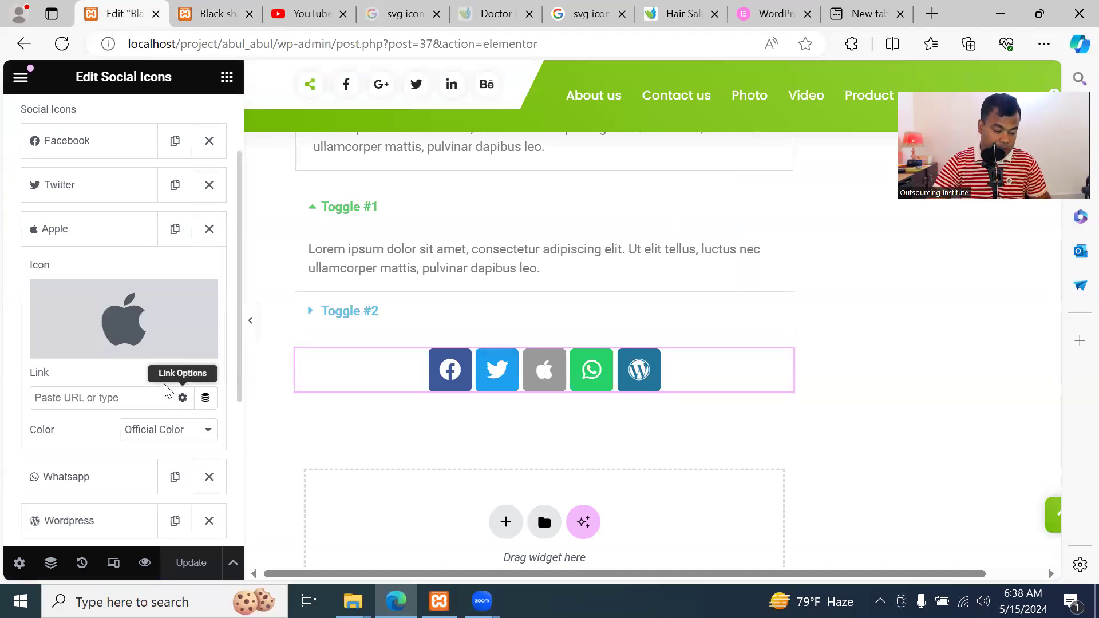
mouse_move(97, 344)
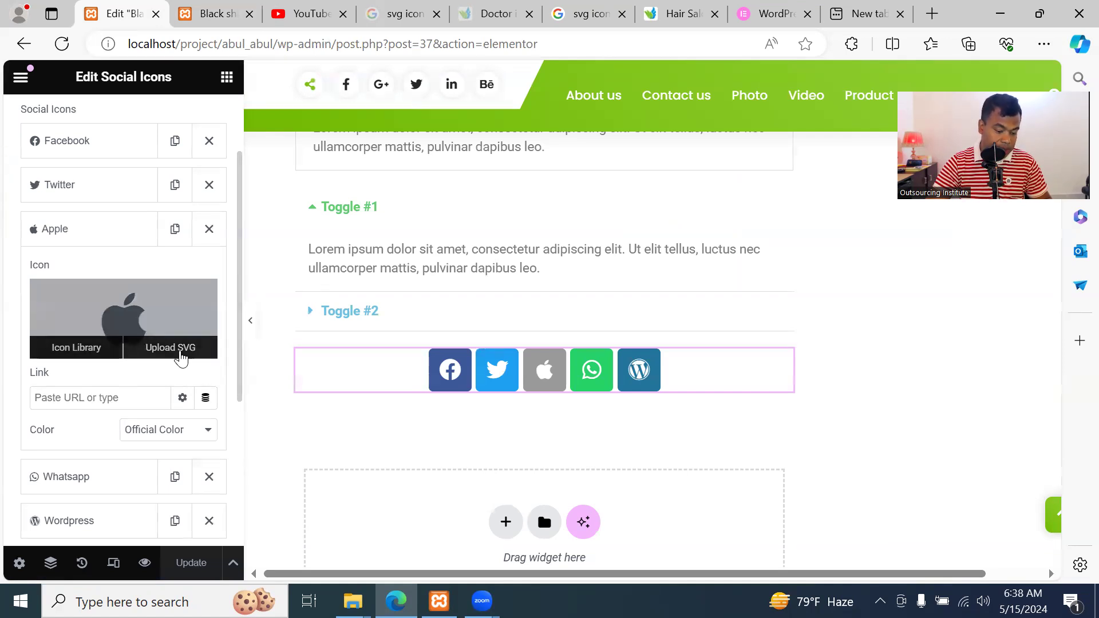
scroll(179, 366, down, 2)
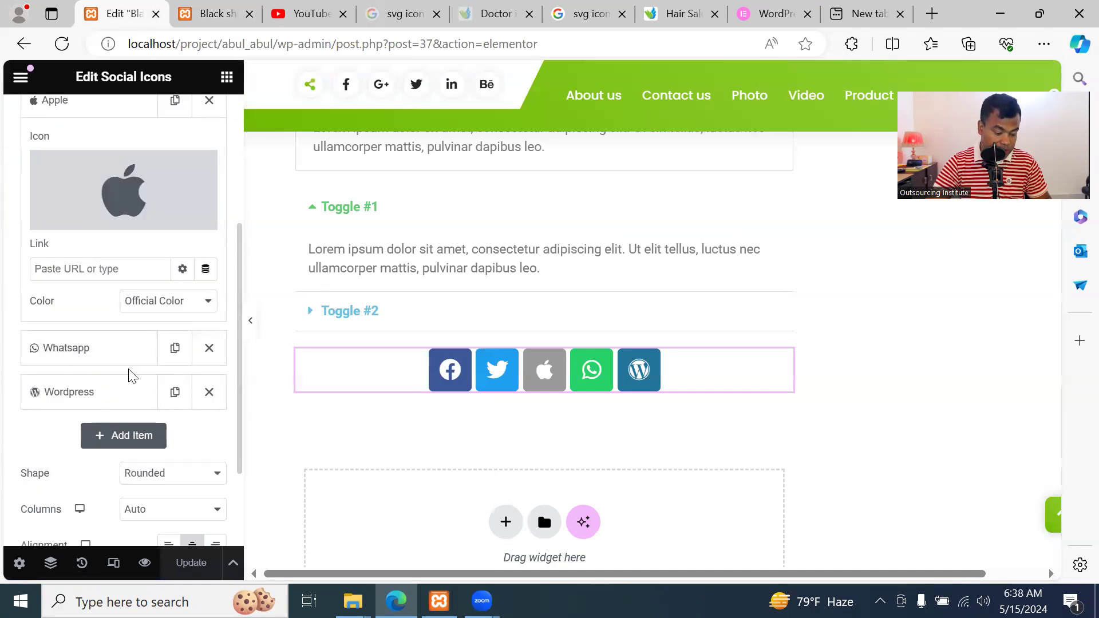
scroll(78, 372, down, 2)
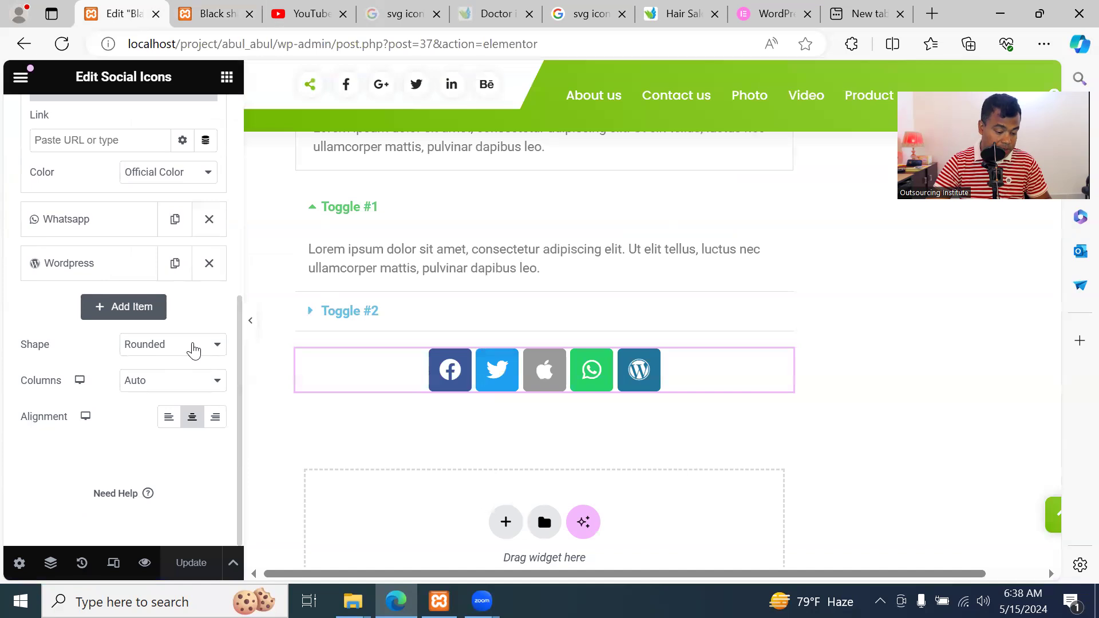
click(192, 346)
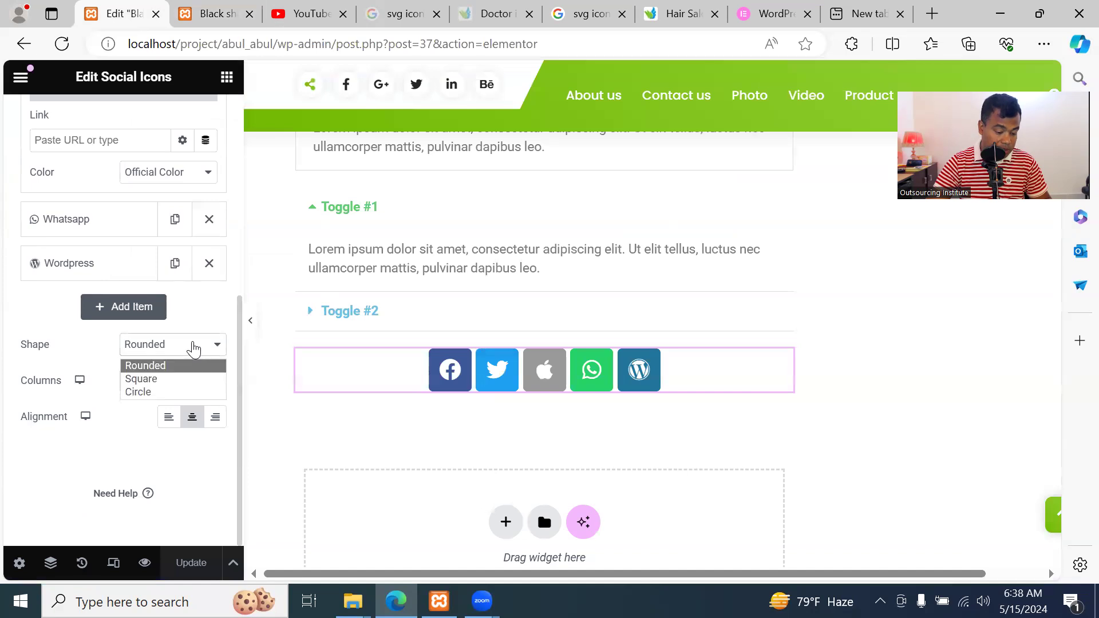
click(186, 392)
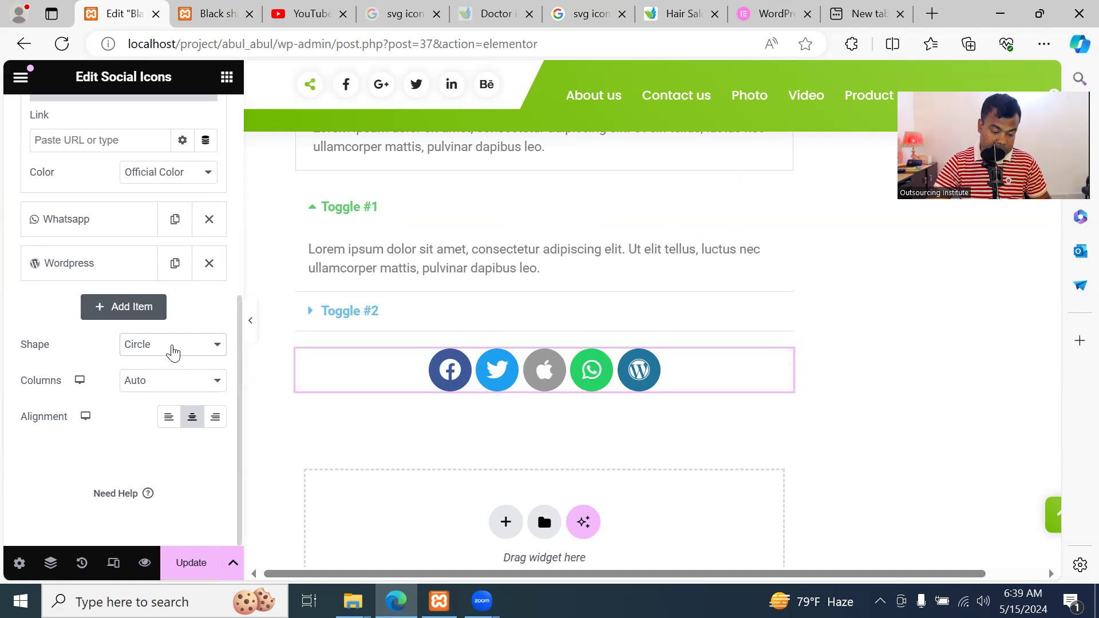
Try arranging the social icons in 3 columns, in 1 column and in 4 columns
click(187, 386)
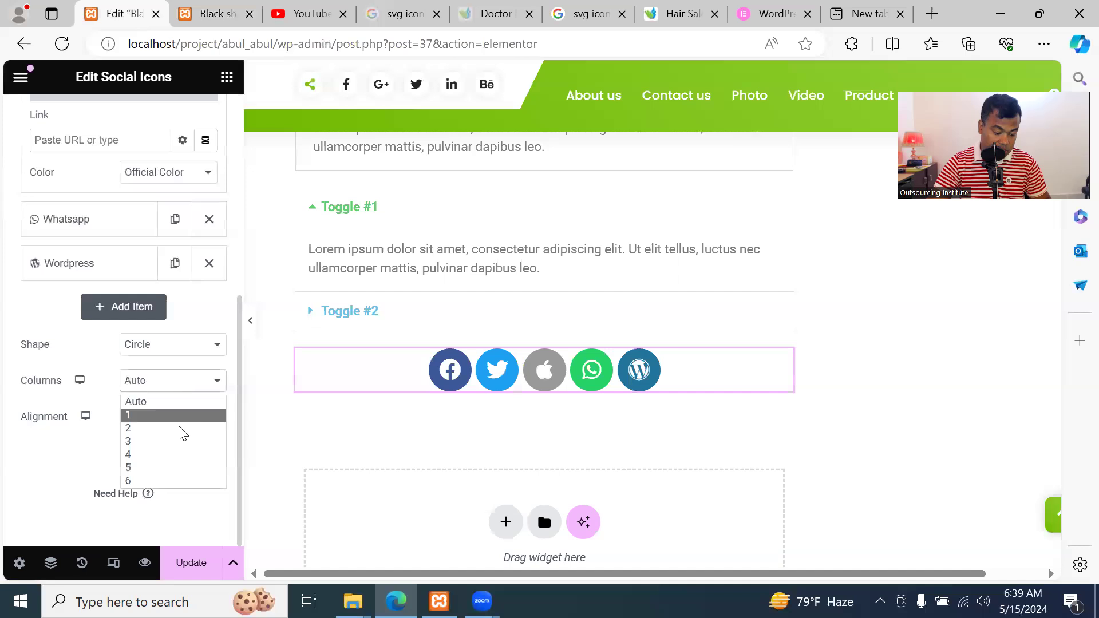
click(181, 441)
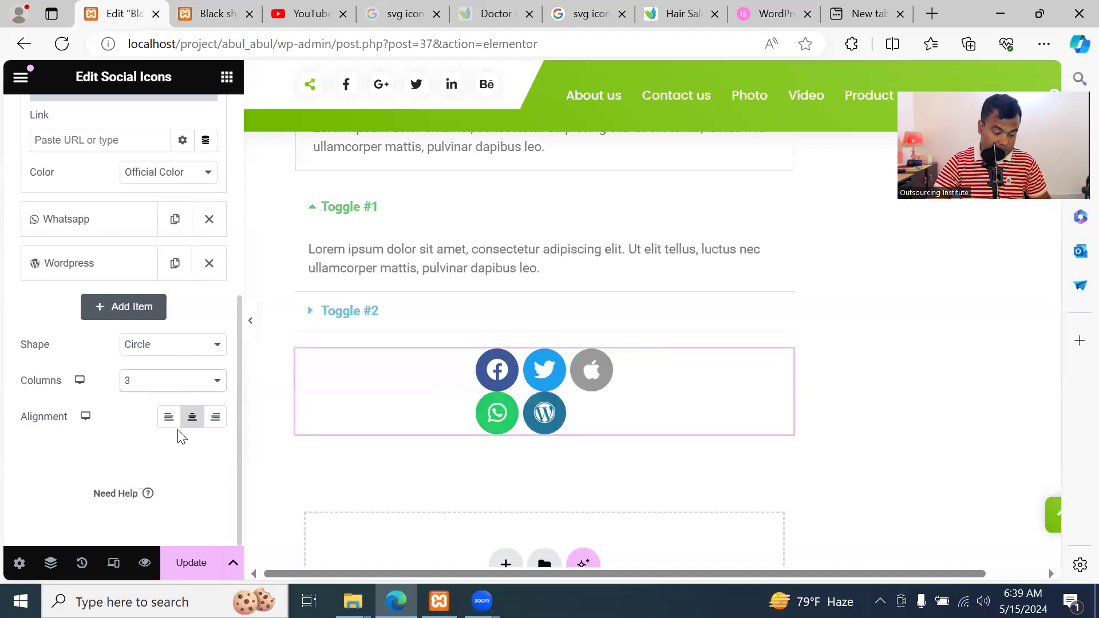
click(179, 385)
click(173, 415)
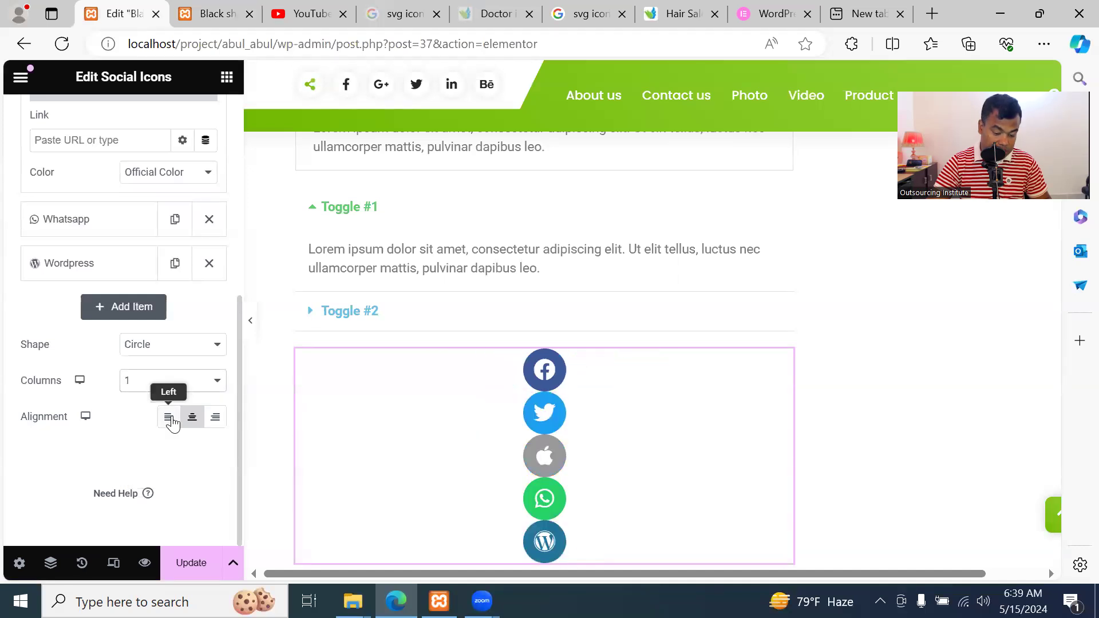
click(176, 385)
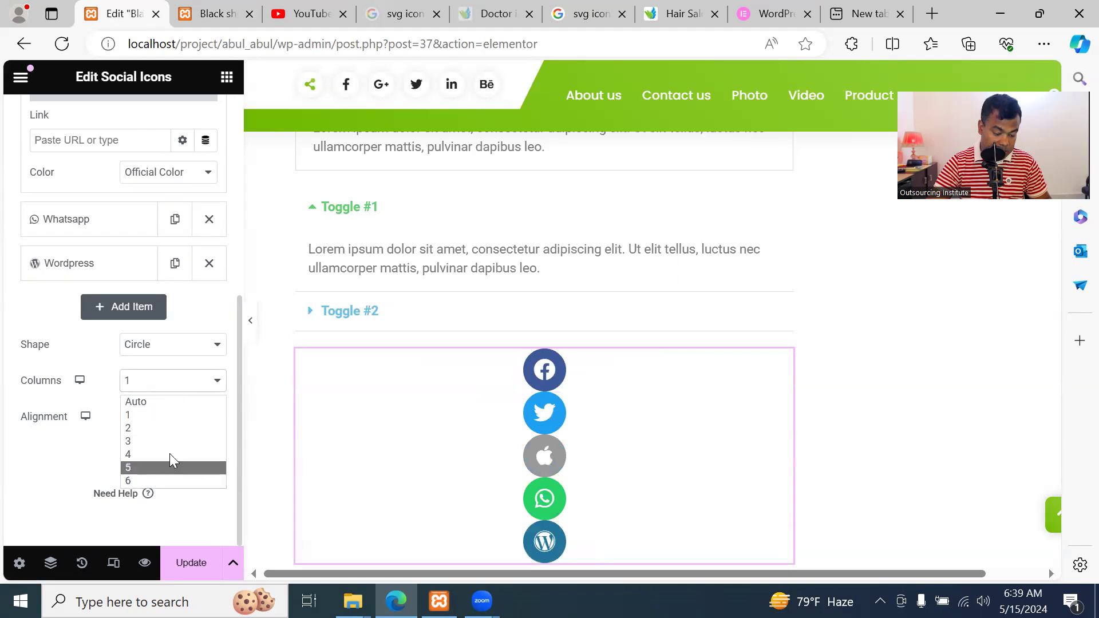
click(170, 454)
Set the social icons to 5 columns and align them to the left
click(155, 387)
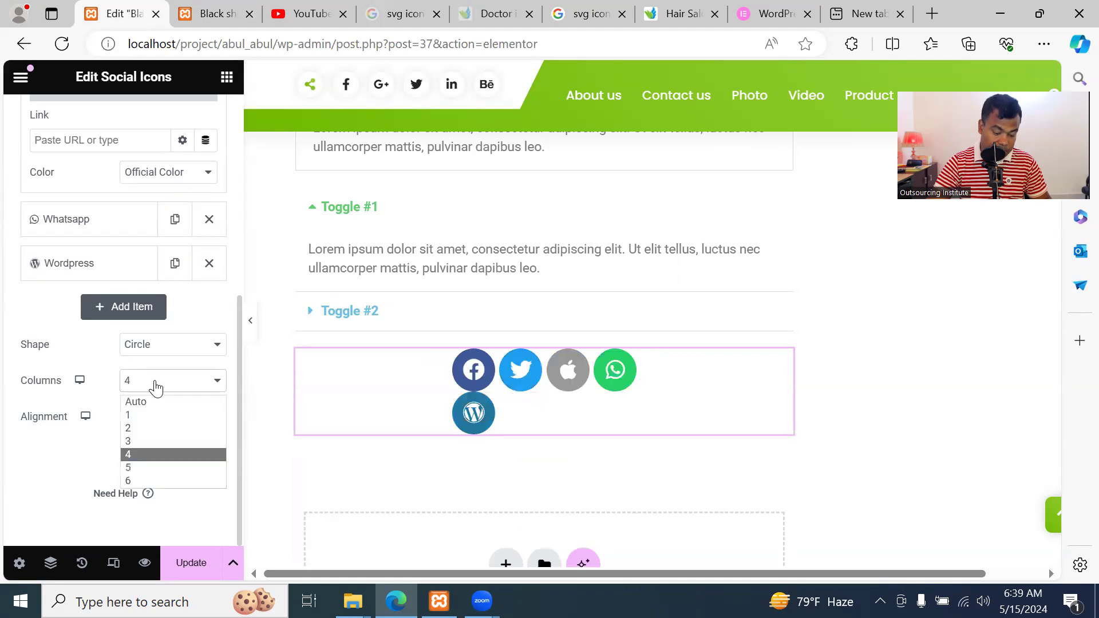
click(167, 470)
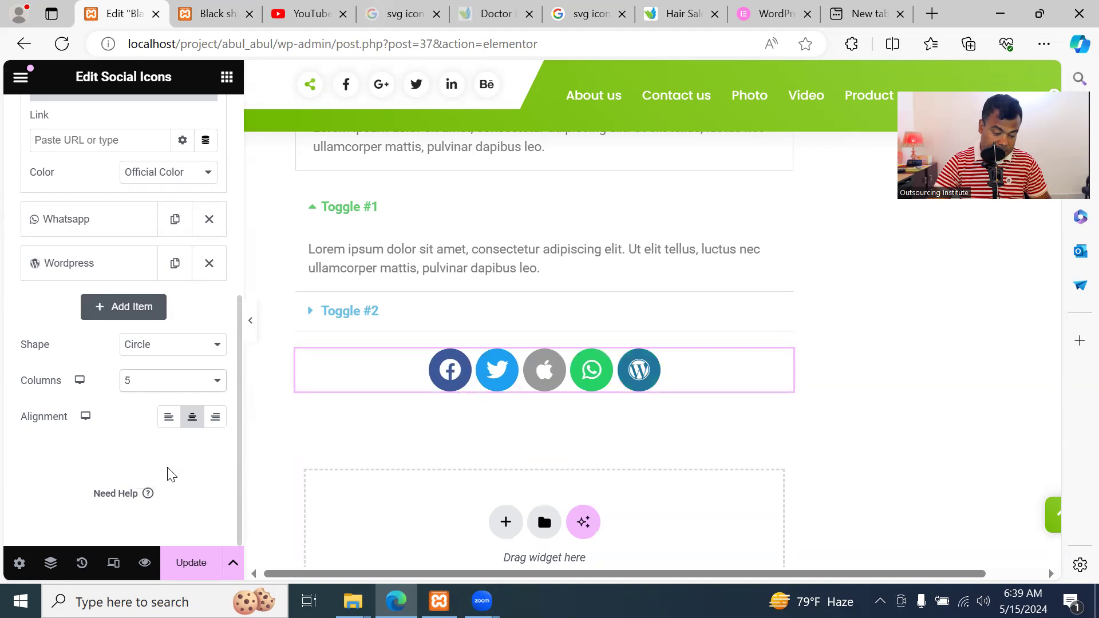
click(169, 417)
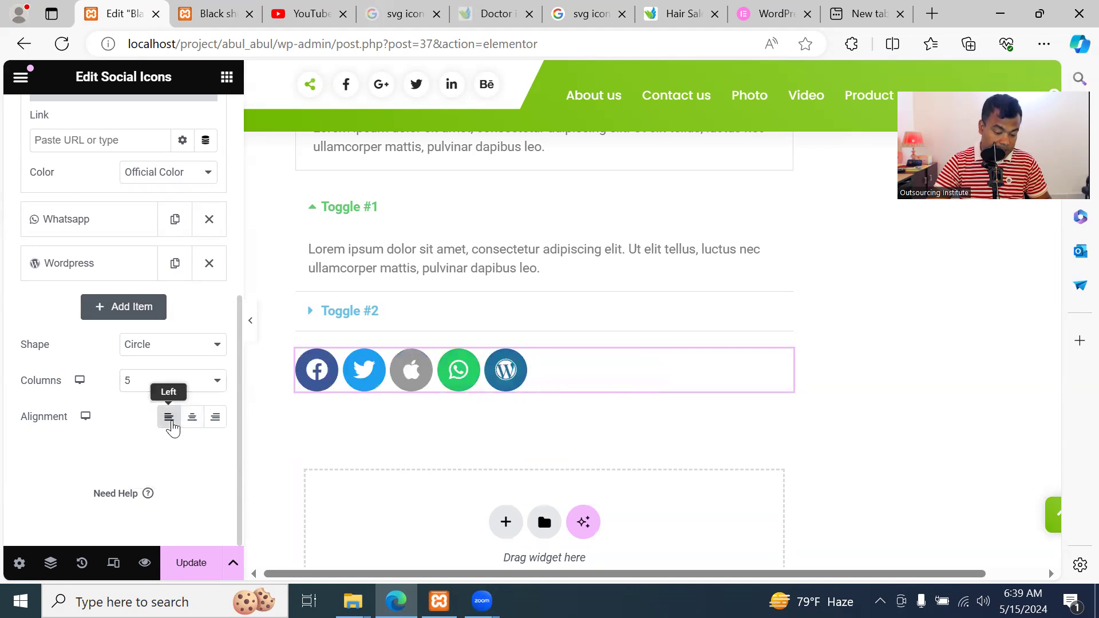
Center-align the social icons, then update the page and reload the published Black shirt page
click(191, 419)
click(188, 561)
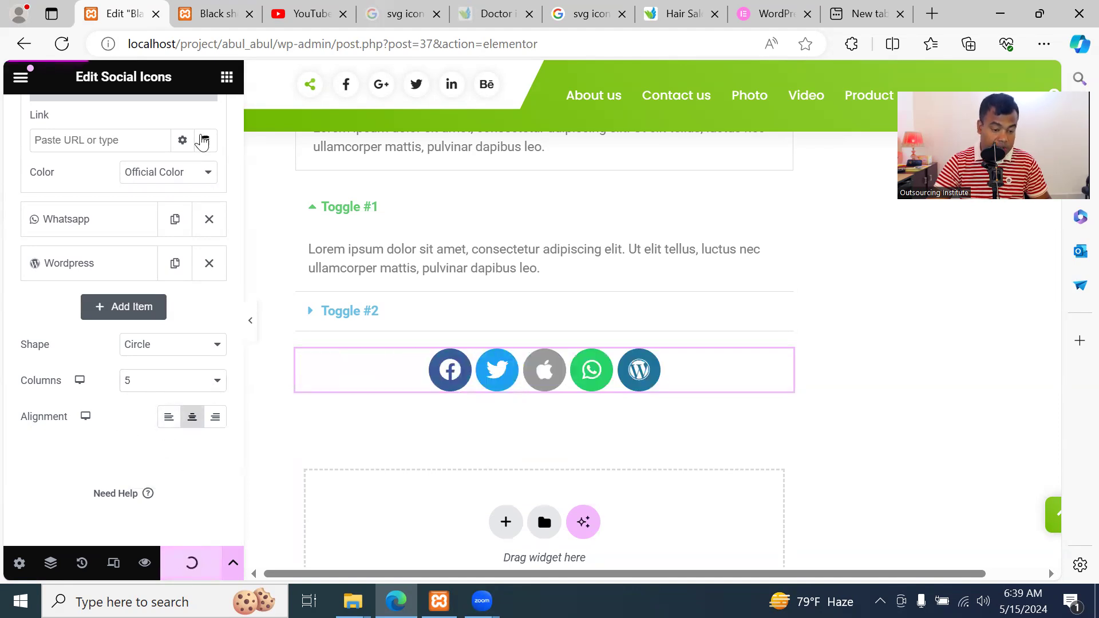
click(220, 20)
click(99, 44)
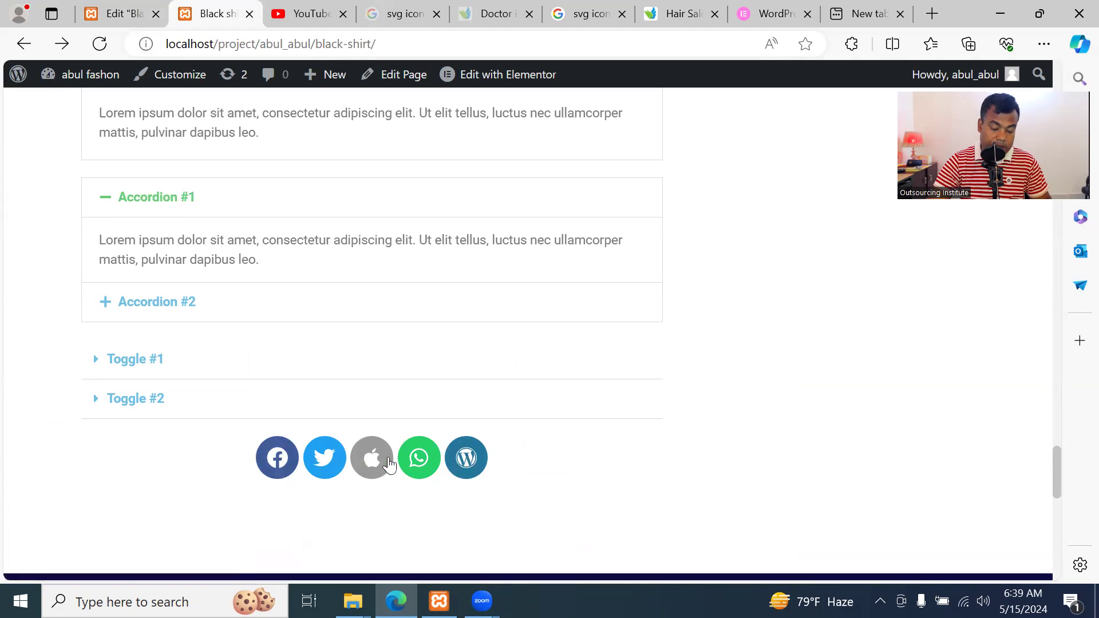
Return to the Elementor editor and add an Alert widget directly below the social icons
click(112, 12)
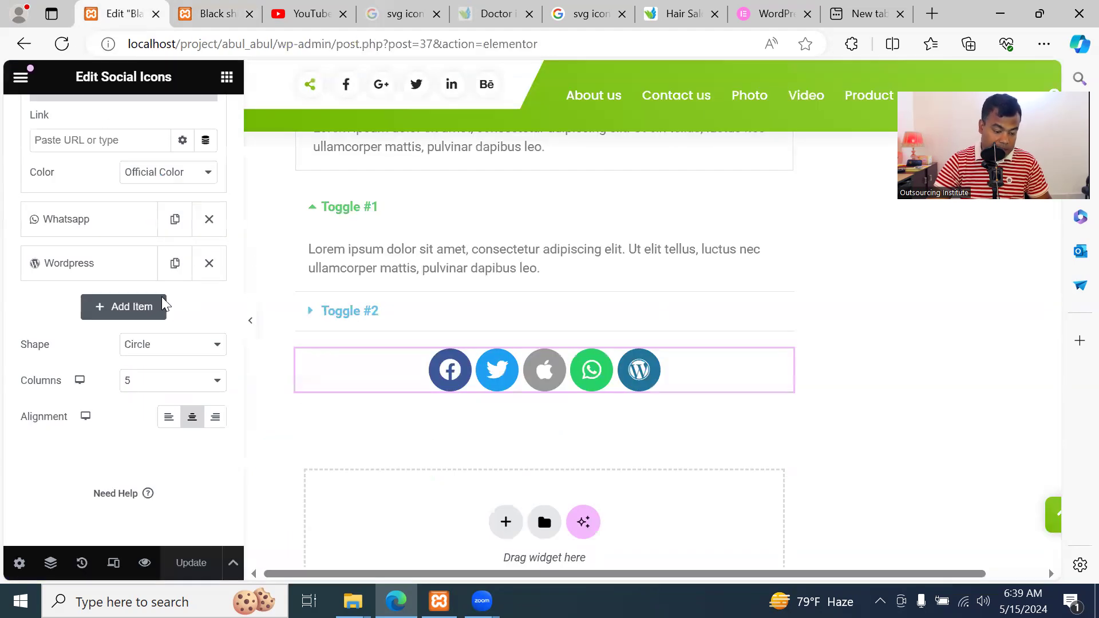
click(227, 76)
scroll(172, 367, down, 5)
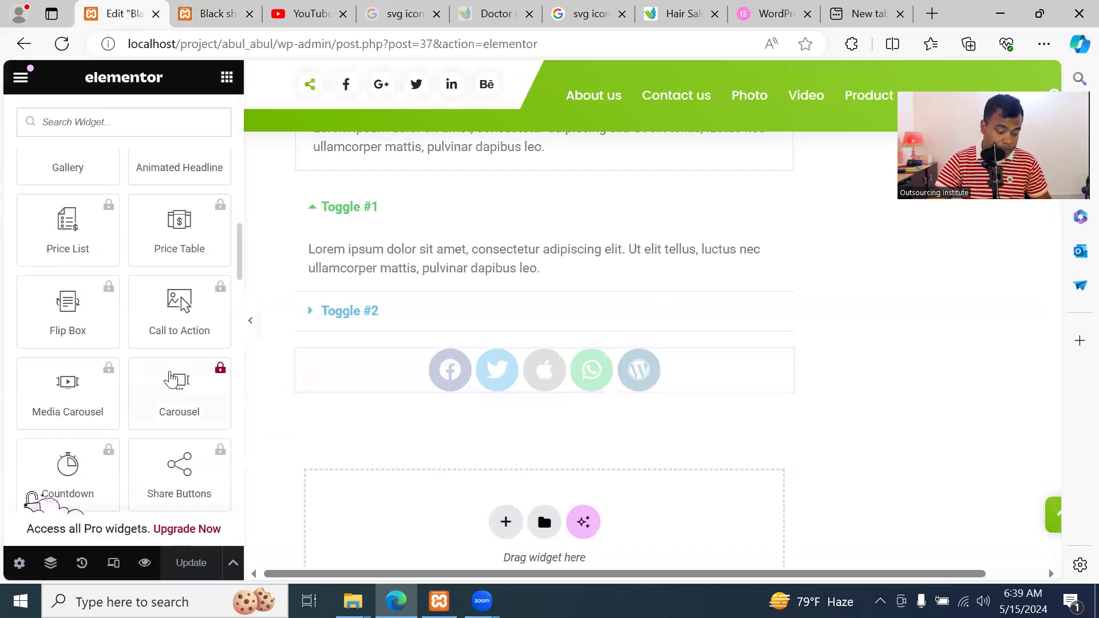
scroll(183, 361, down, 2)
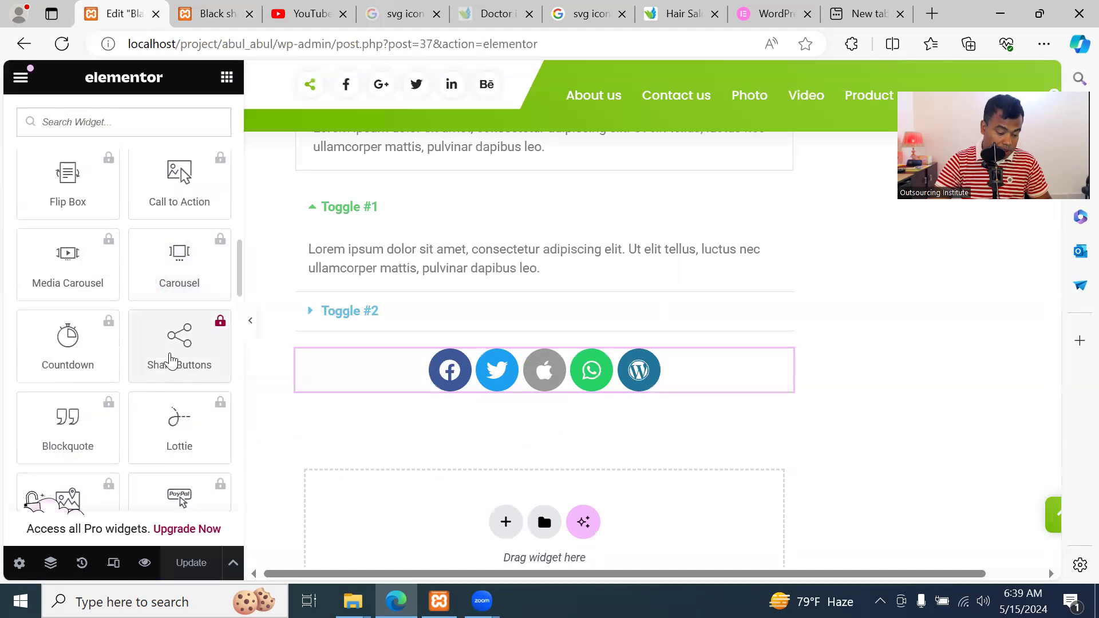
scroll(191, 358, down, 10)
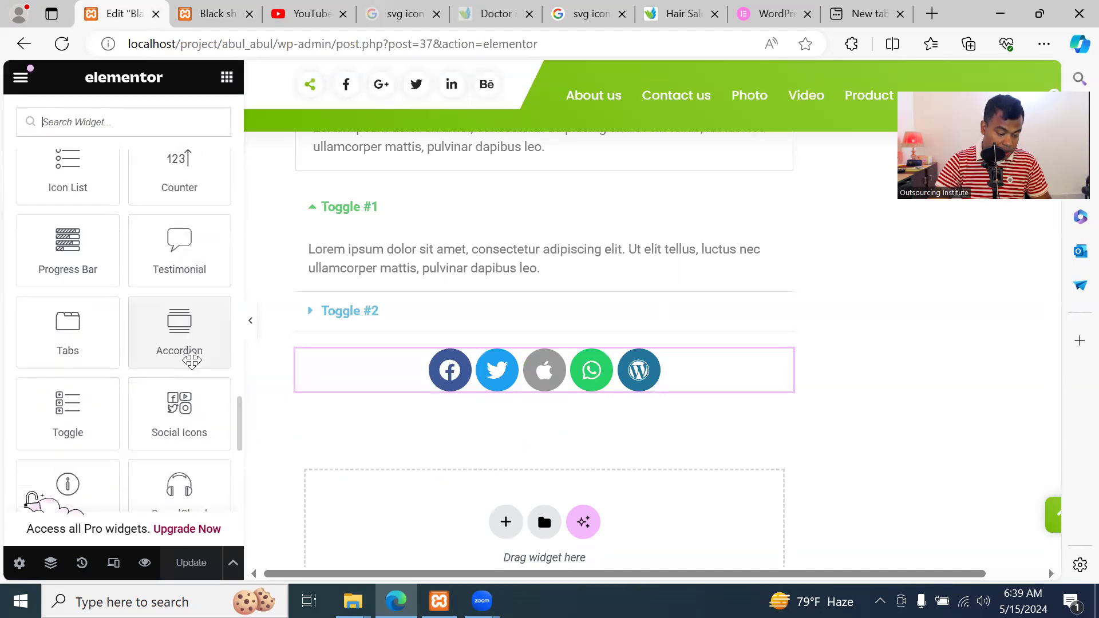
scroll(200, 416, down, 2)
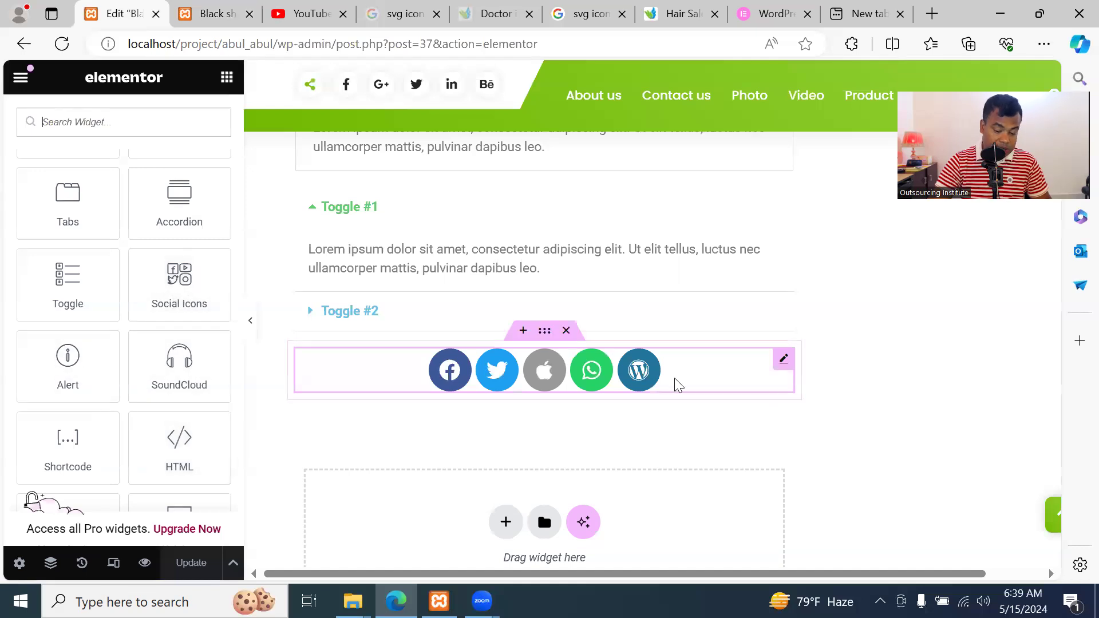
scroll(674, 383, down, 1)
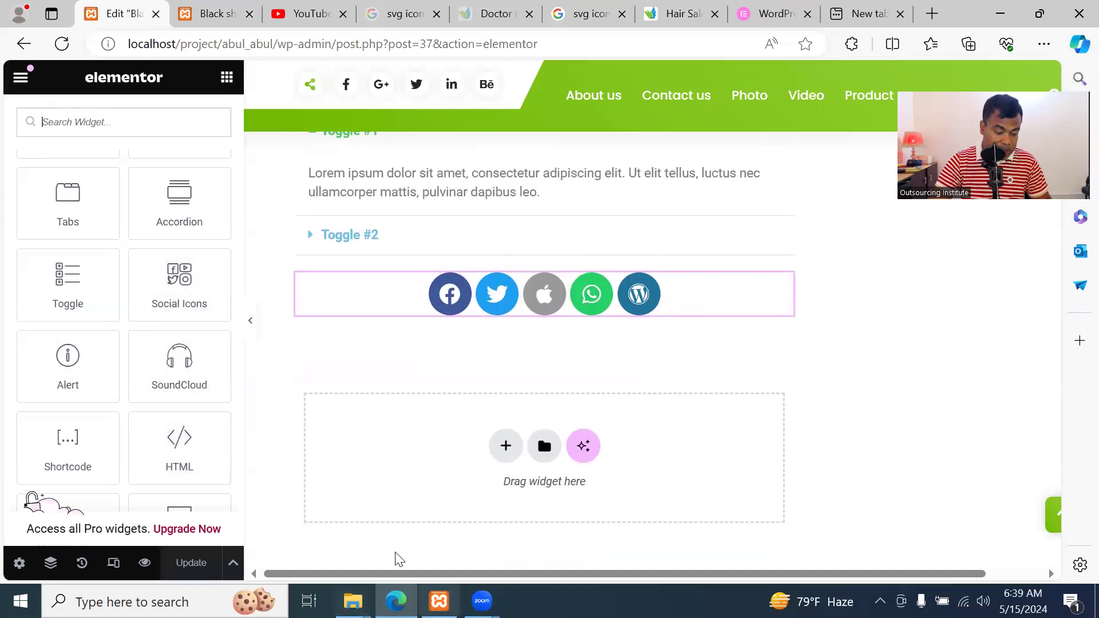
drag(67, 360, 565, 445)
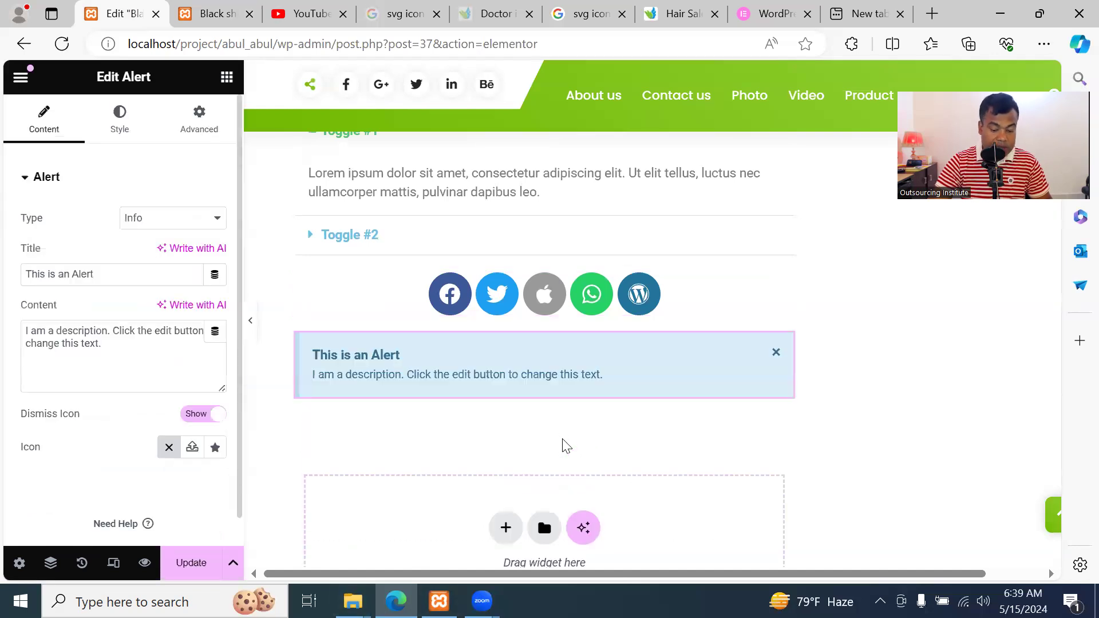
scroll(567, 426, down, 1)
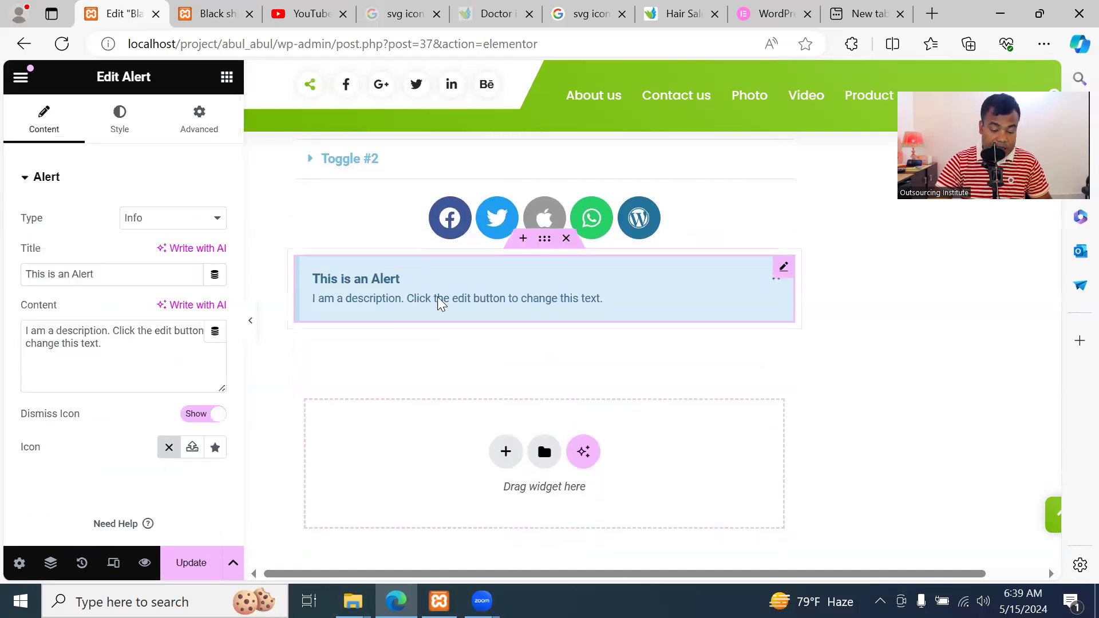
Replace the alert's default title with "Dont Try to" and clear the title again
click(122, 340)
click(139, 275)
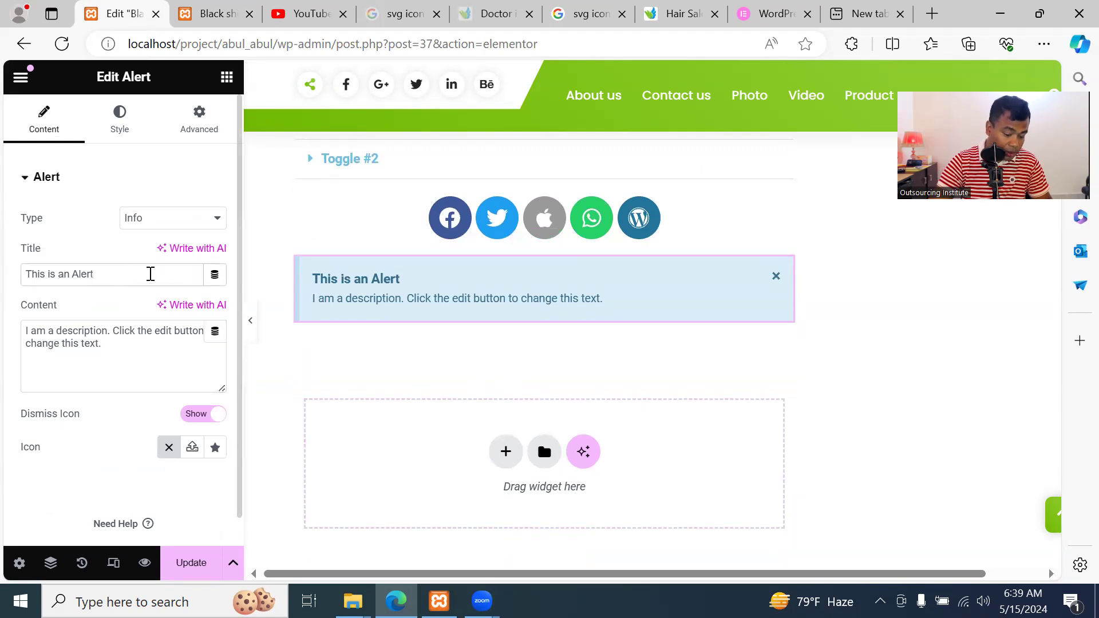
drag(121, 275, 1, 281)
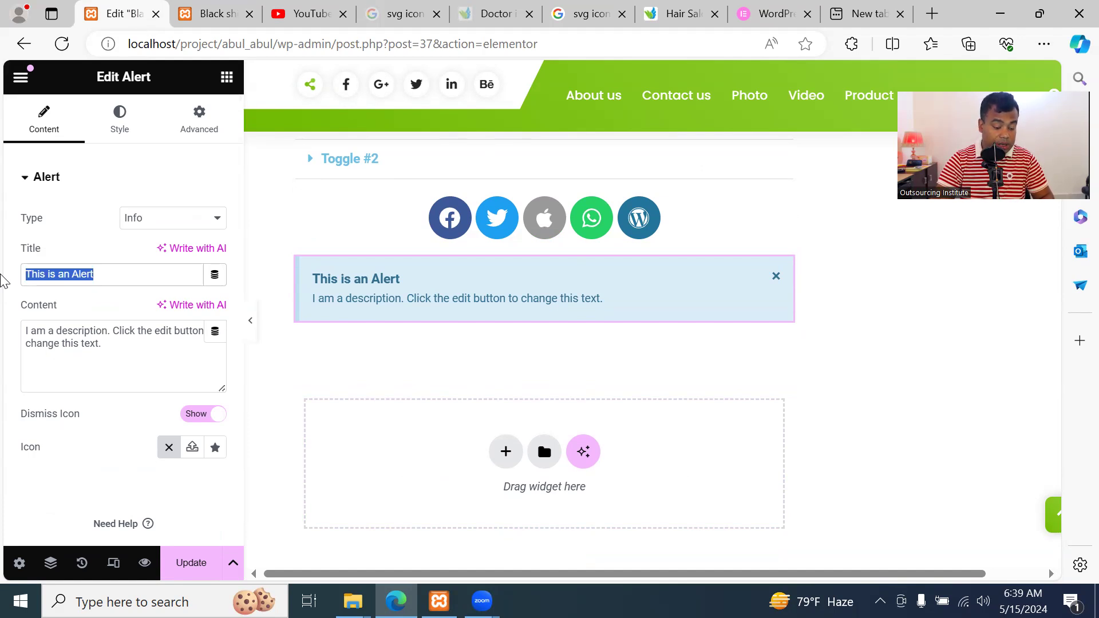
text(Dont Try to)
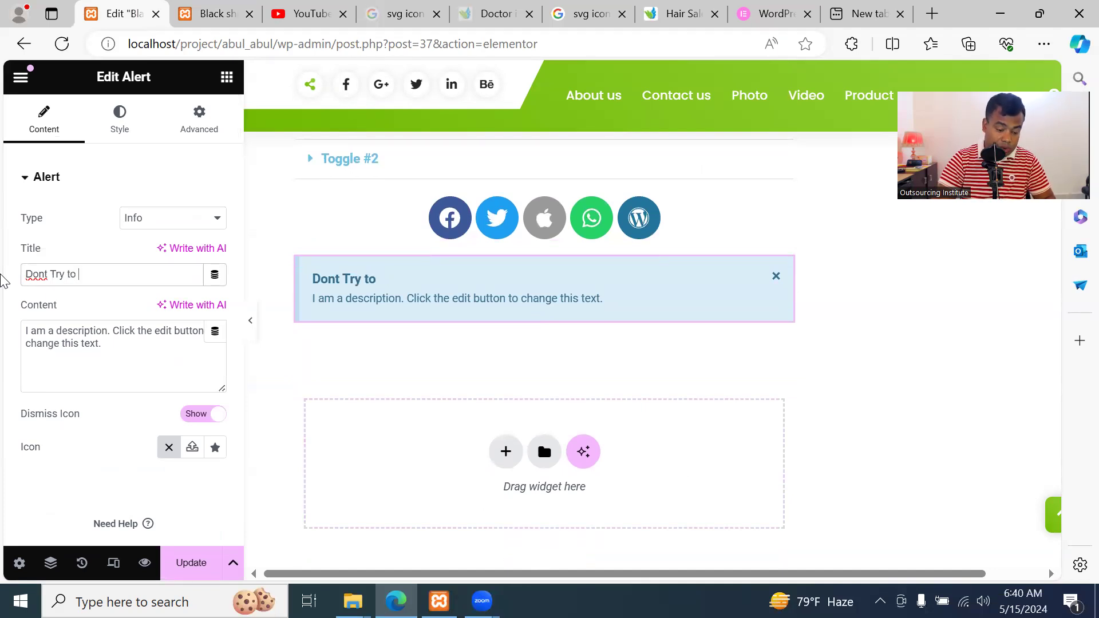
key(BackSpace)
key(BackSpace)
key(BackSpace)
key(BackSpace)
key(BackSpace)
key(BackSpace)
key(BackSpace)
key(BackSpace)
key(BackSpace)
key(BackSpace)
key(BackSpace)
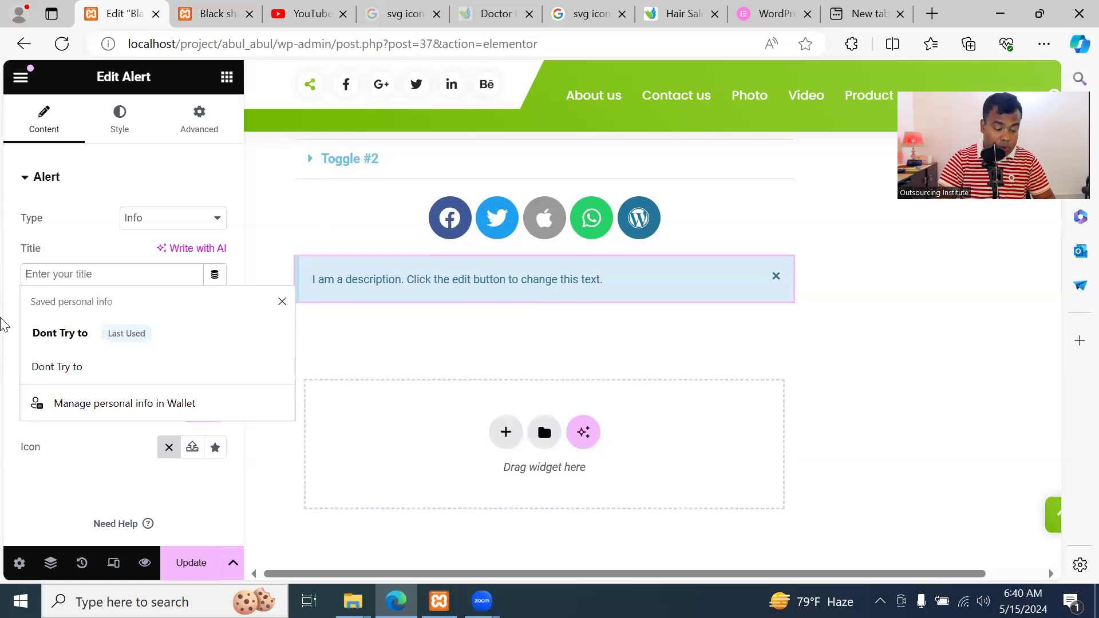
Enter "Dont Copy Our any content. Its illegel." as the alert's title
text(Dont Co)
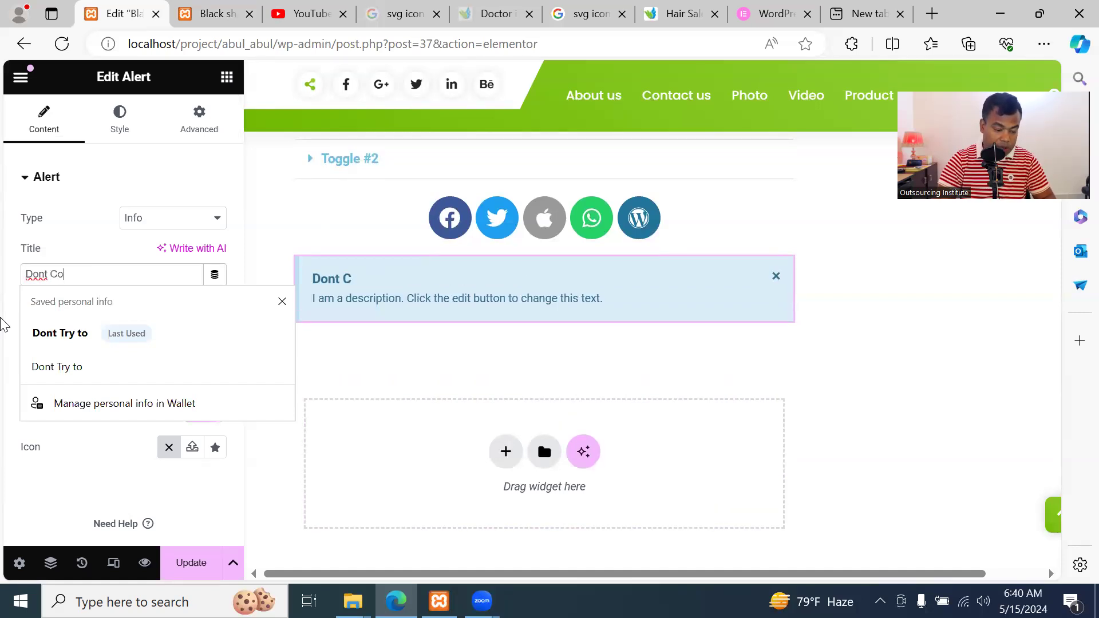
text(py Our any content.)
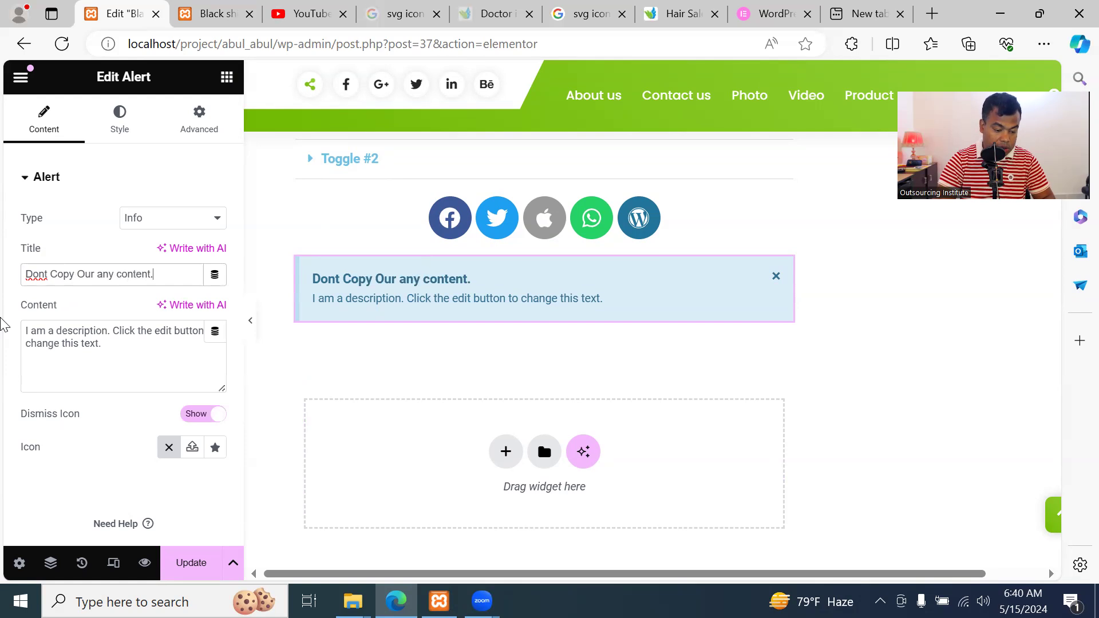
text( Its illegel.)
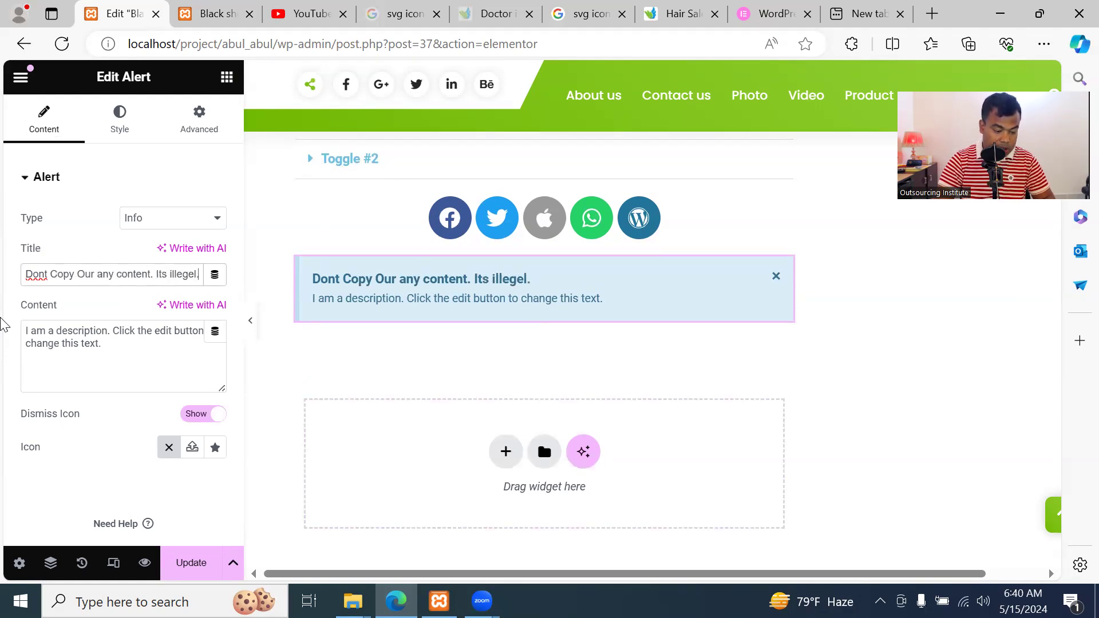
click(114, 355)
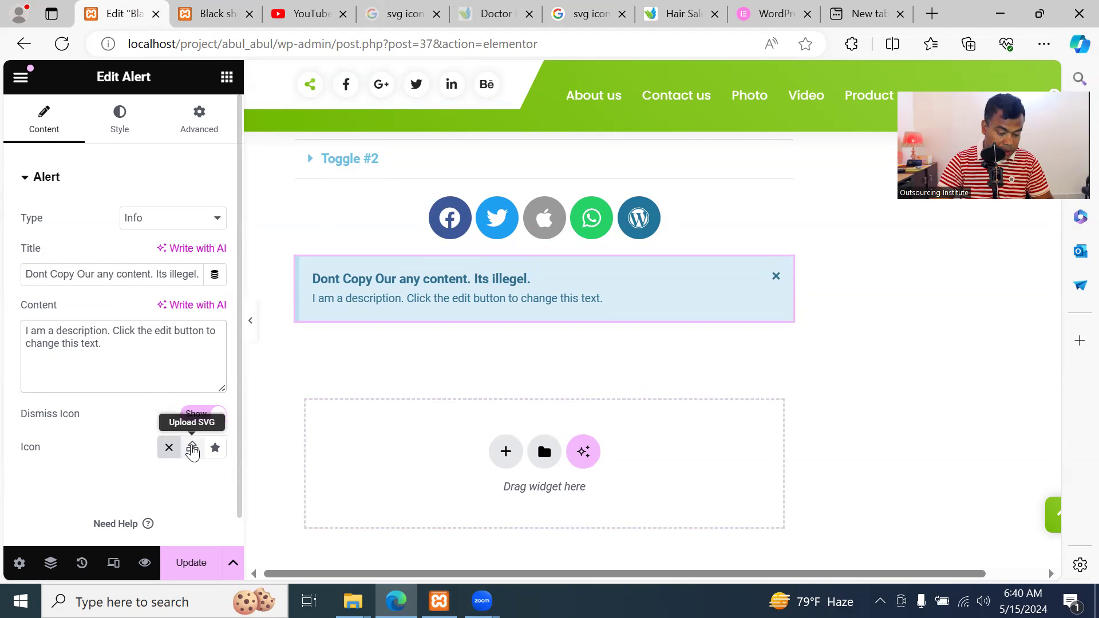
Filter the icon library for the alert's dismiss icon by "da", "al" and "dan", and clear the filter
click(215, 449)
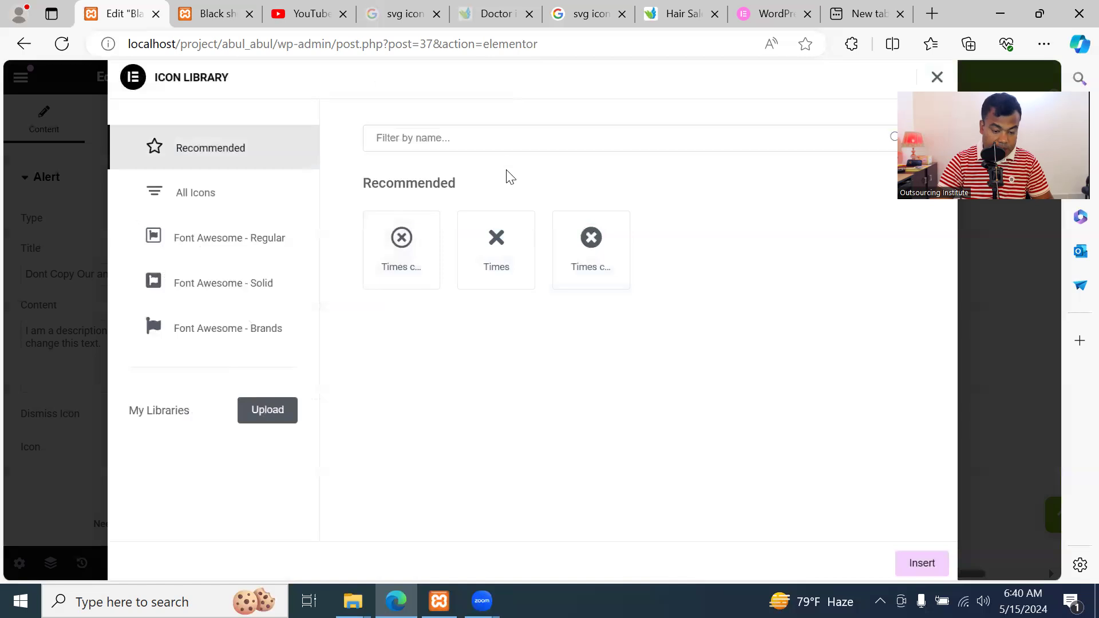
click(503, 146)
text(da)
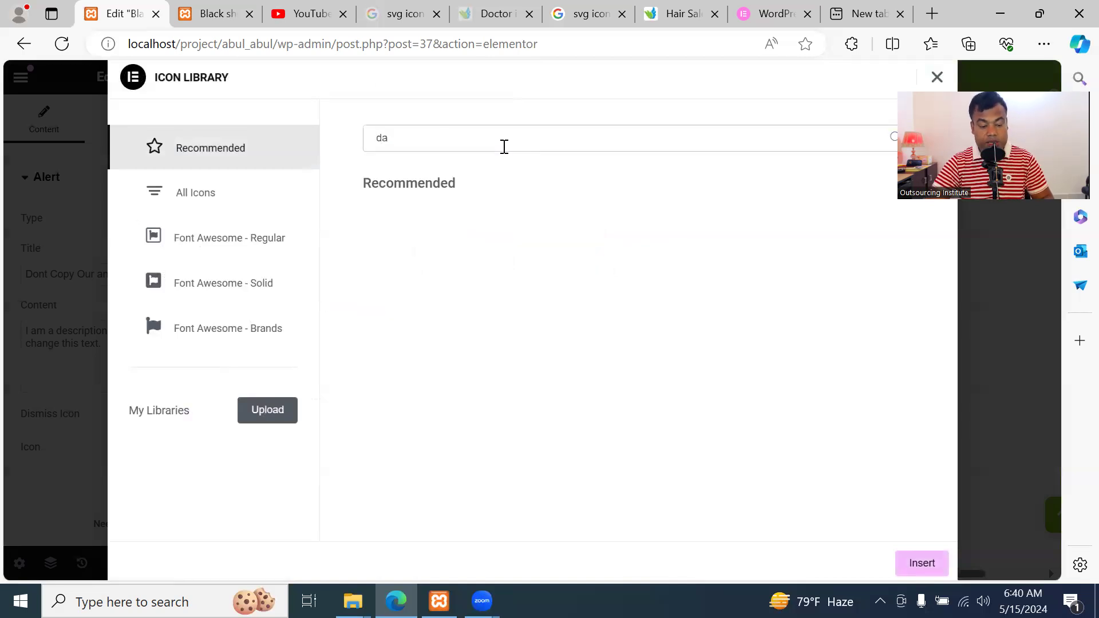
key(BackSpace)
key(BackSpace)
text(a)
text(l)
key(BackSpace)
key(BackSpace)
text(da)
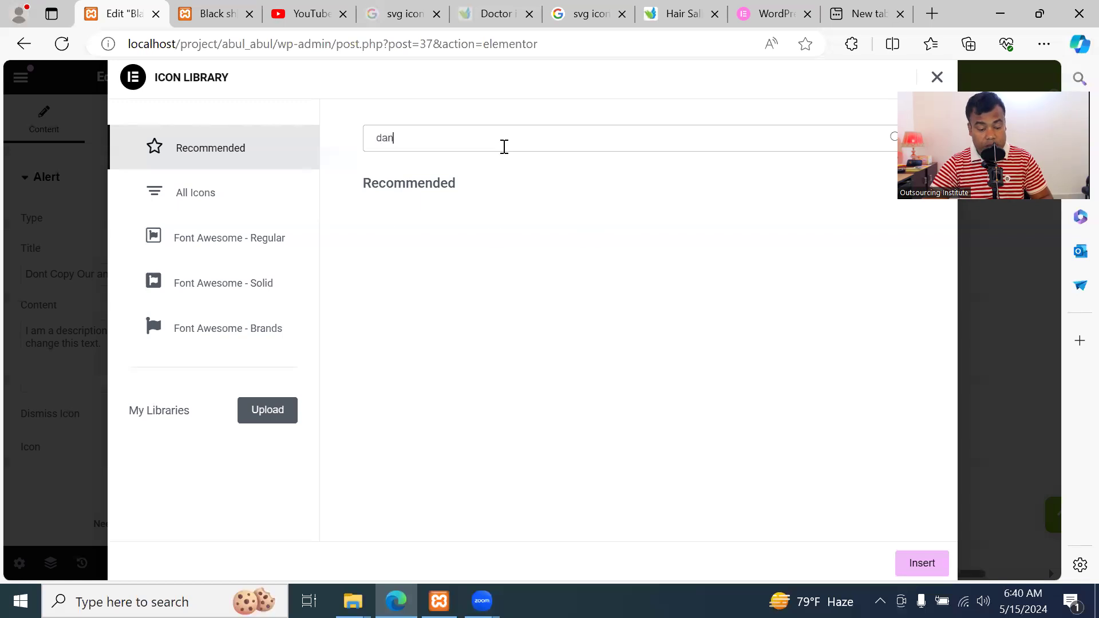
key(BackSpace)
key(BackSpace)
key(BackSpace)
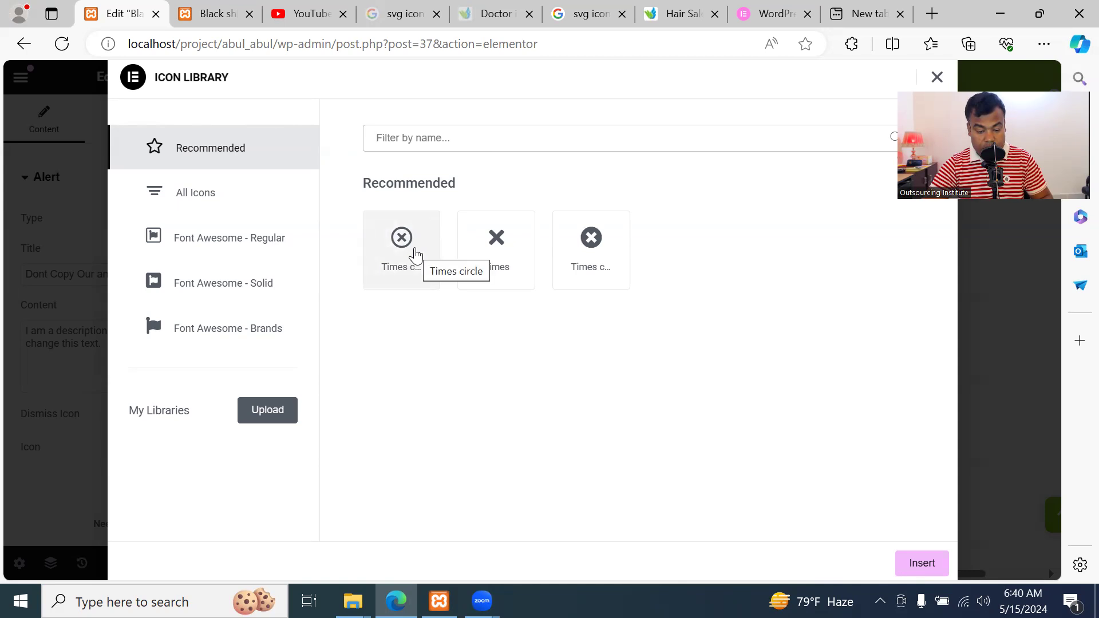
Insert the outlined Times circle as the alert's dismiss icon and update the page
click(414, 255)
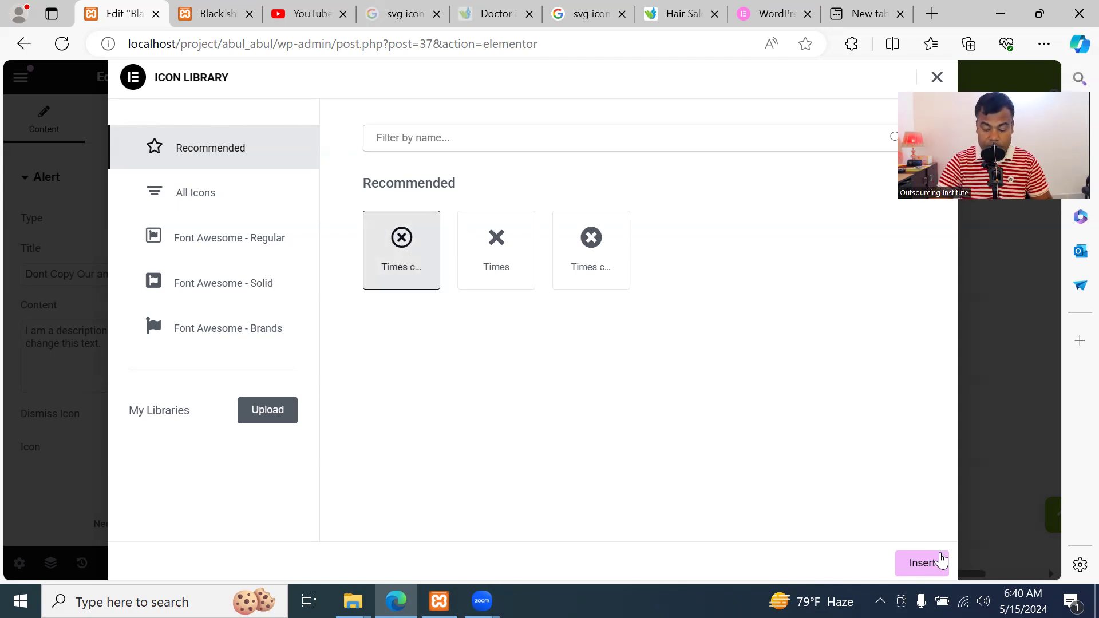
click(936, 564)
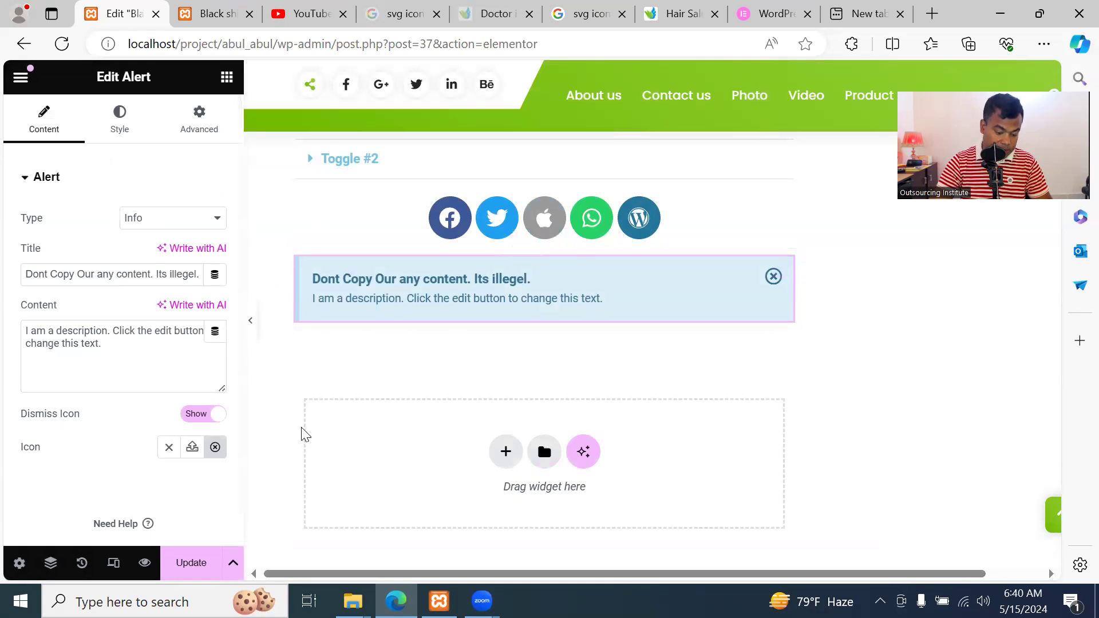
click(210, 560)
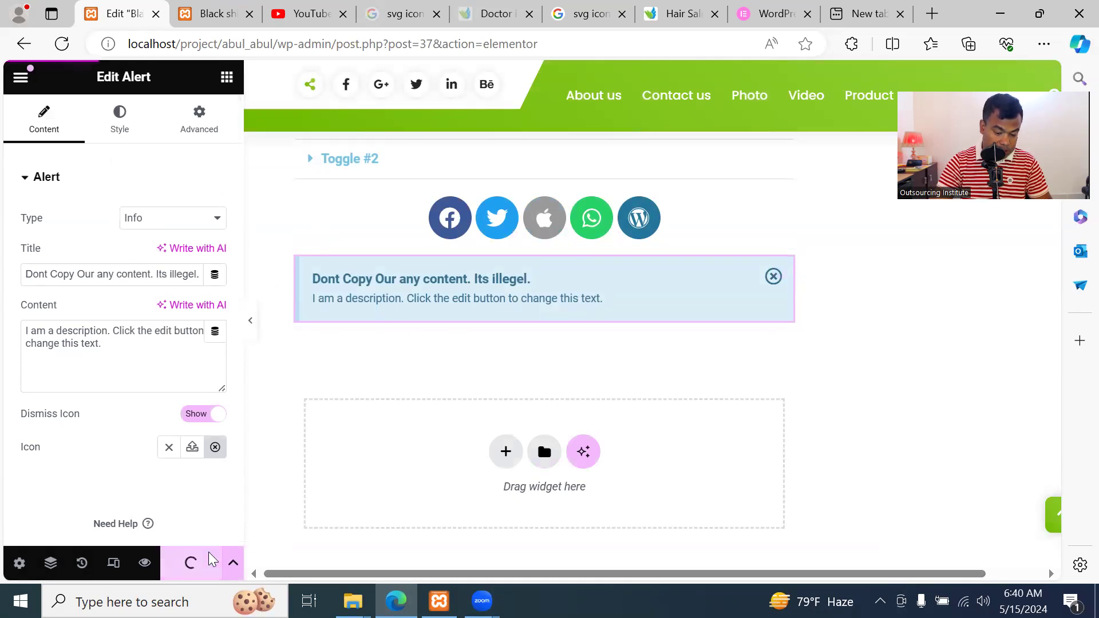
Reload the published Black shirt page and check the alert below the social icons
click(215, 15)
click(101, 46)
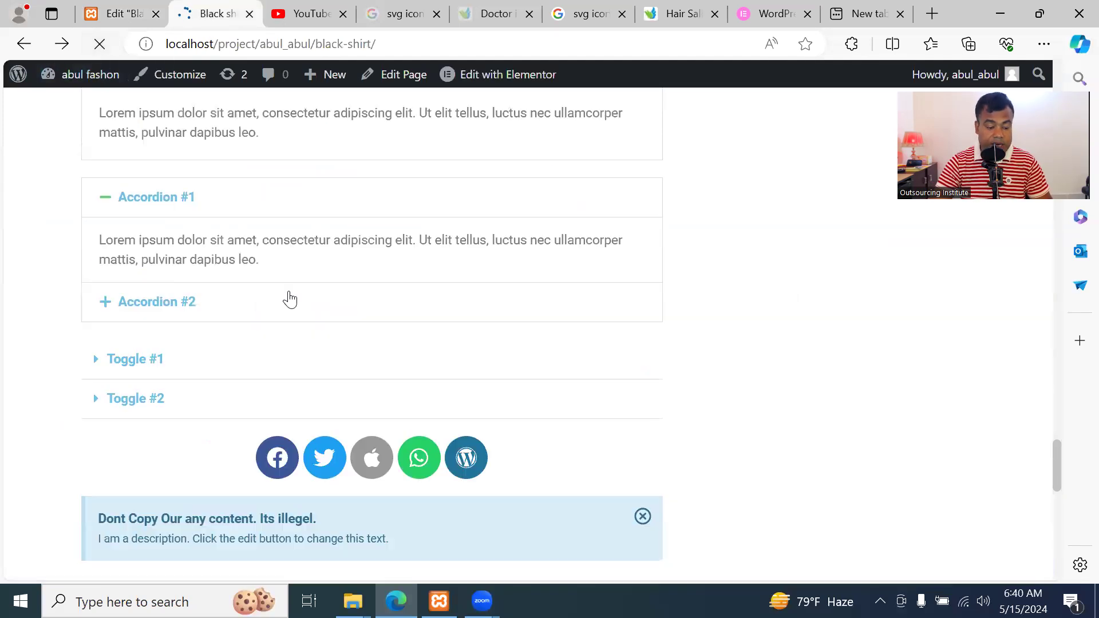
scroll(295, 320, down, 5)
scroll(293, 317, up, 2)
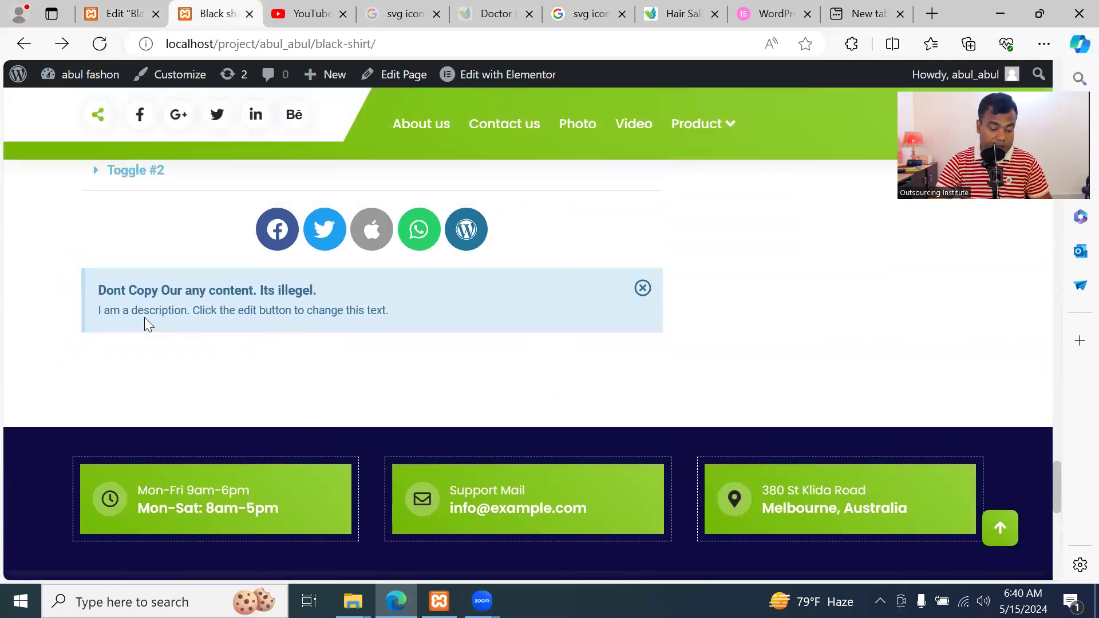
Return to the Elementor editor, hide the alert's dismiss icon and update the page
click(129, 13)
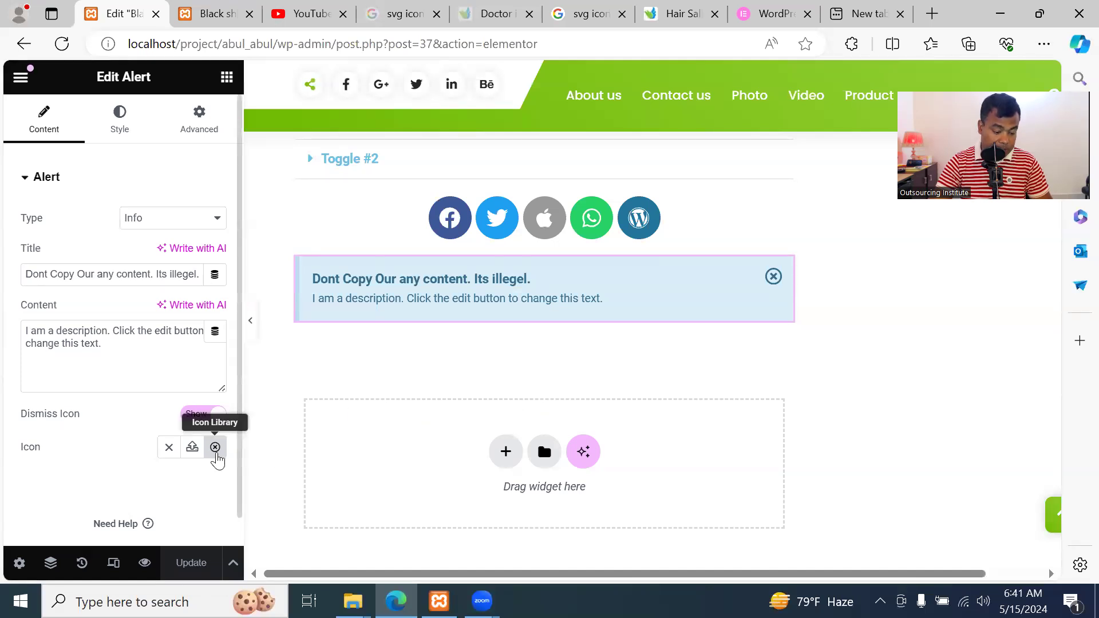
click(193, 418)
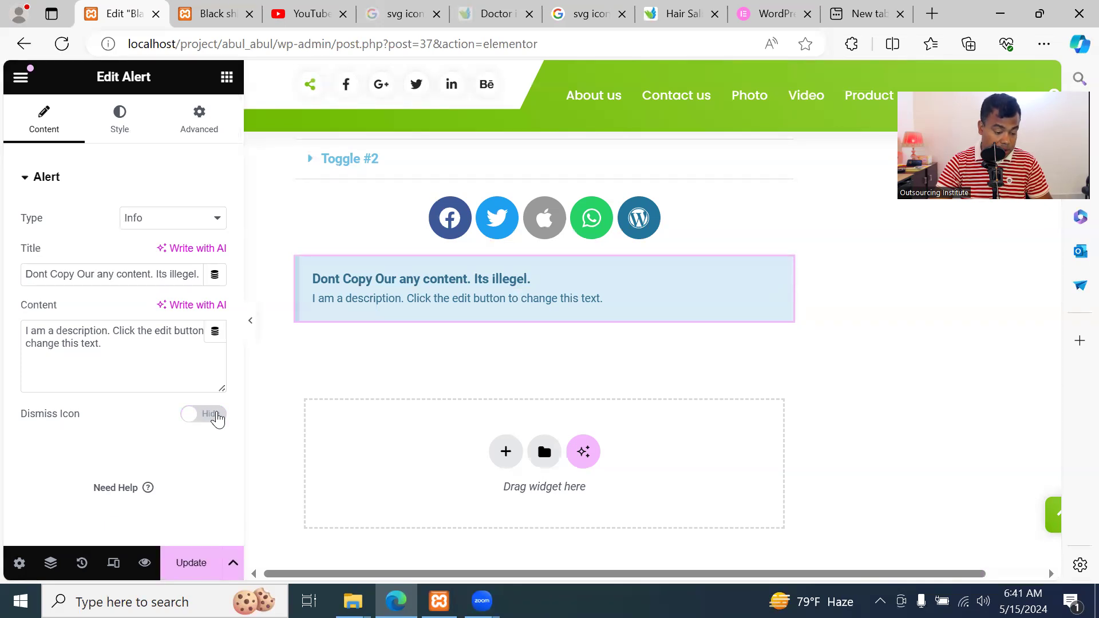
click(191, 562)
Reload the published page to check the alert without its dismiss icon, and go back to the editor
click(195, 13)
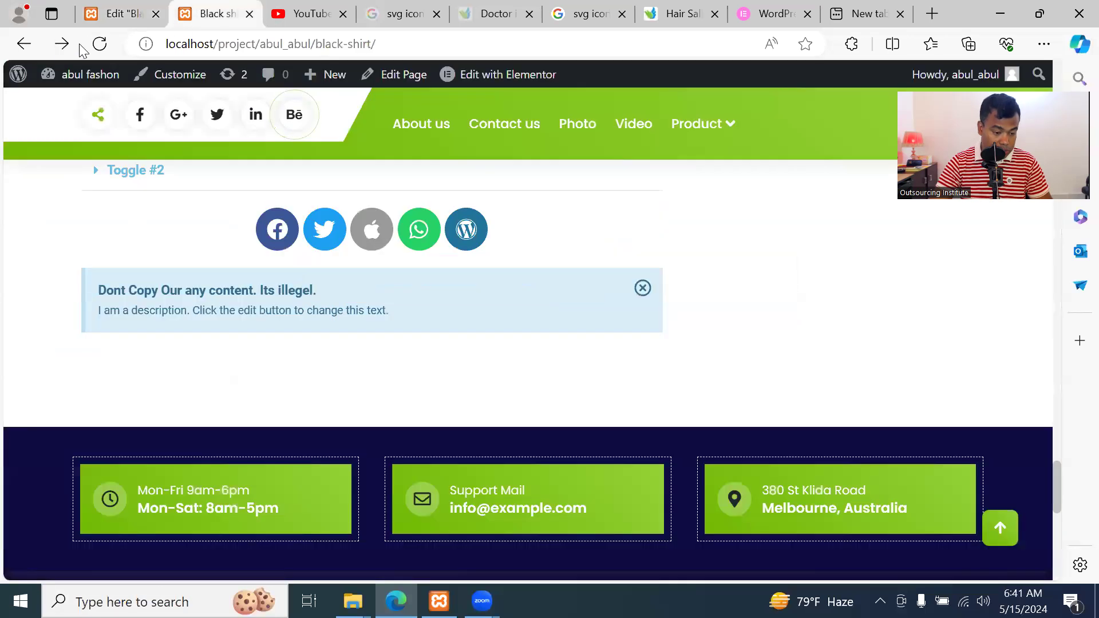
click(99, 44)
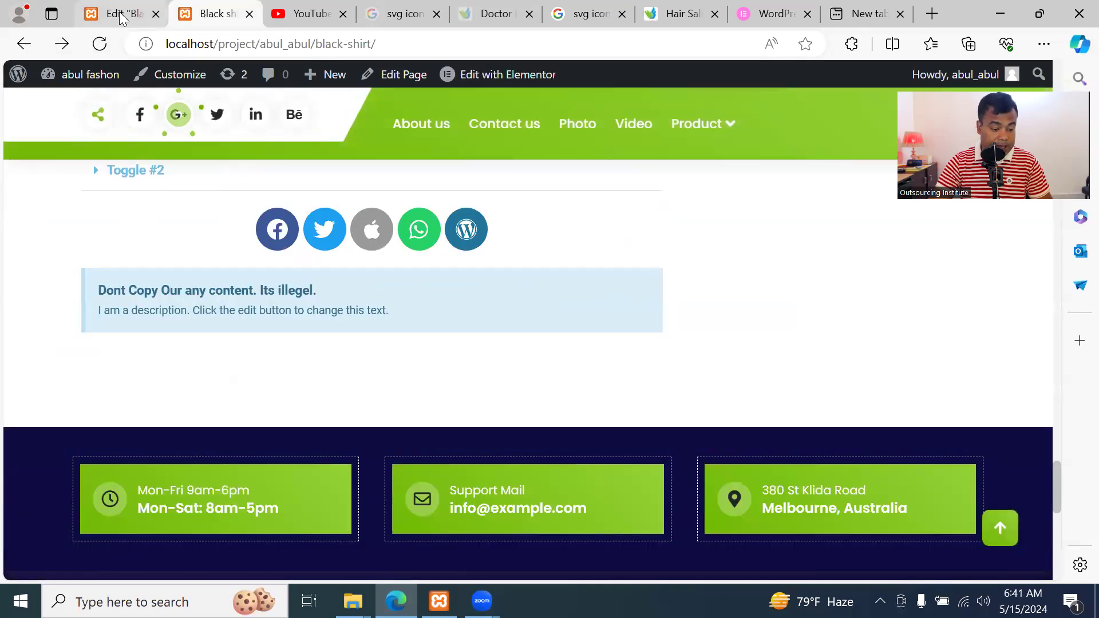
click(120, 12)
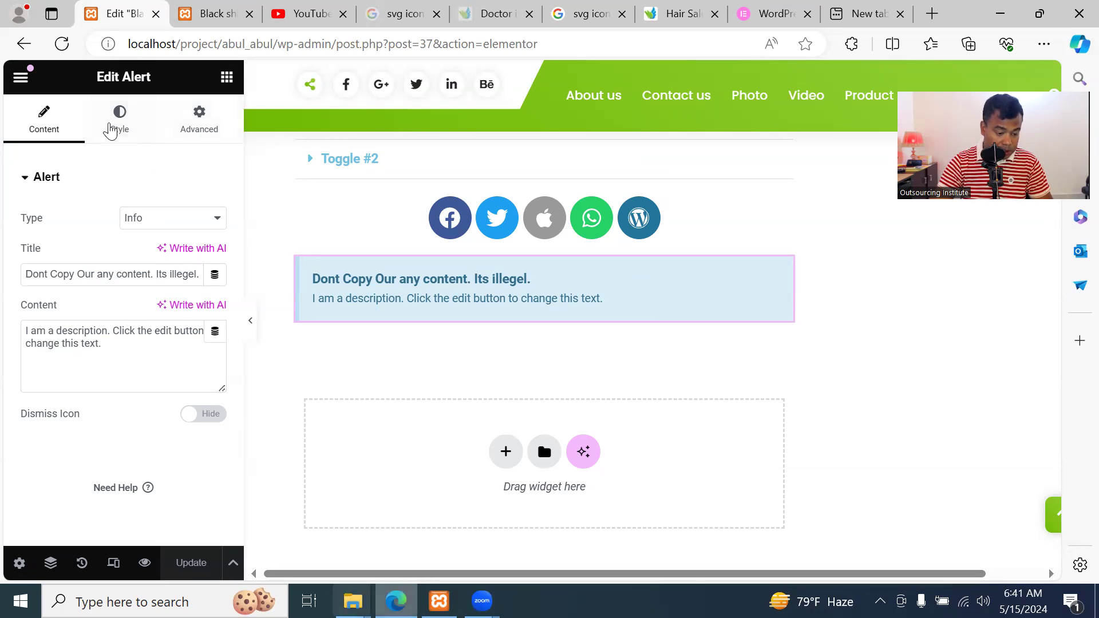
Add a SoundCloud widget to the page directly below the alert
click(110, 126)
click(48, 117)
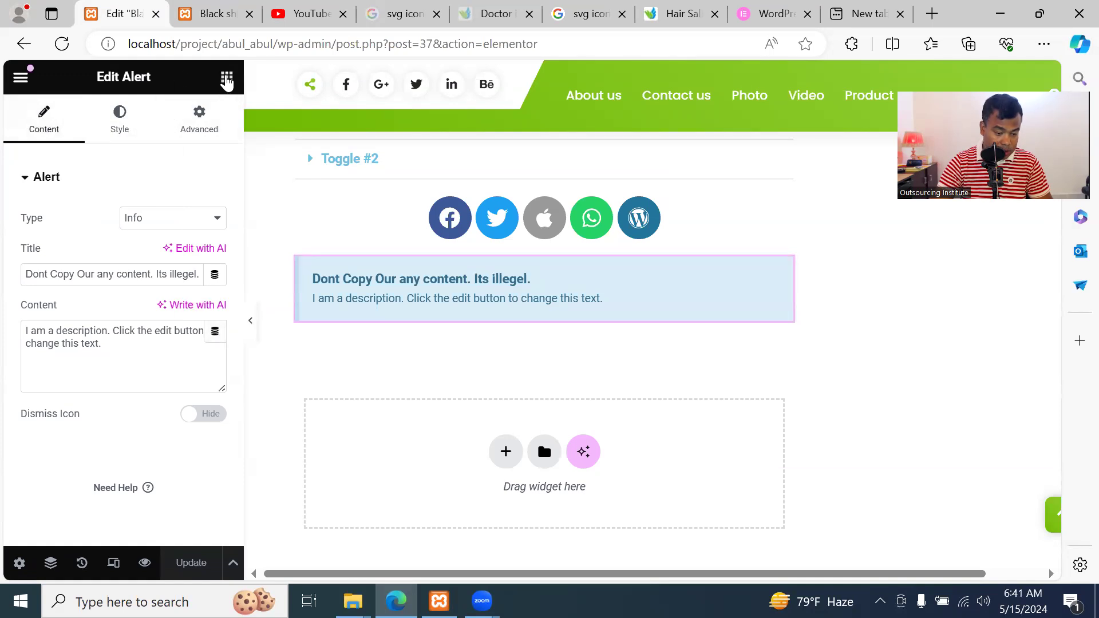
click(225, 77)
scroll(222, 375, down, 10)
scroll(221, 381, down, 10)
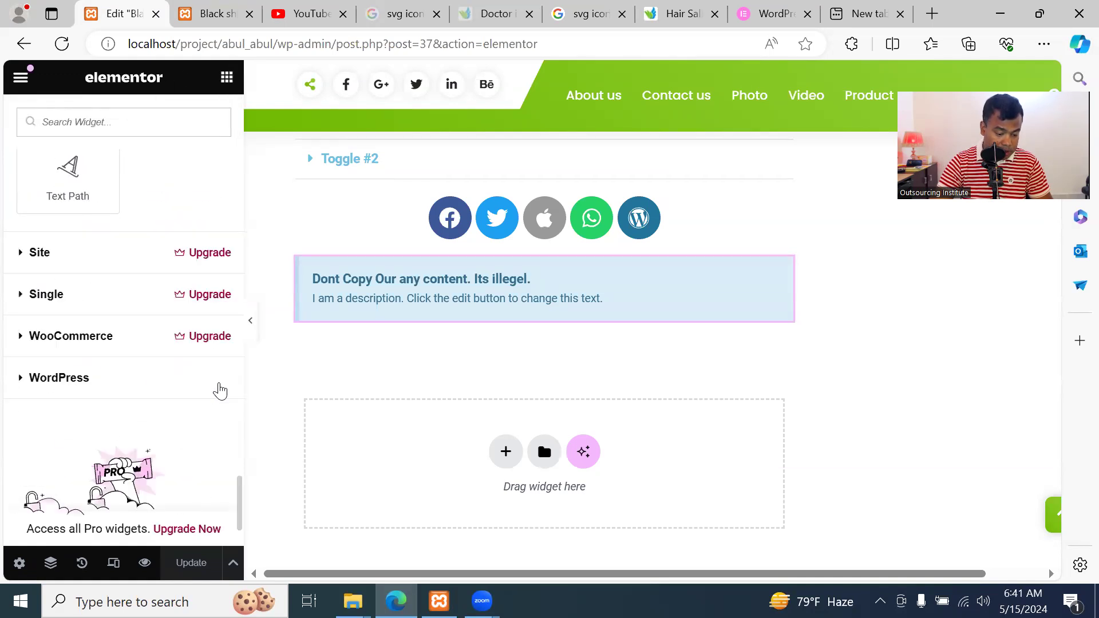
scroll(216, 384, down, 2)
scroll(222, 386, up, 6)
scroll(220, 382, down, 2)
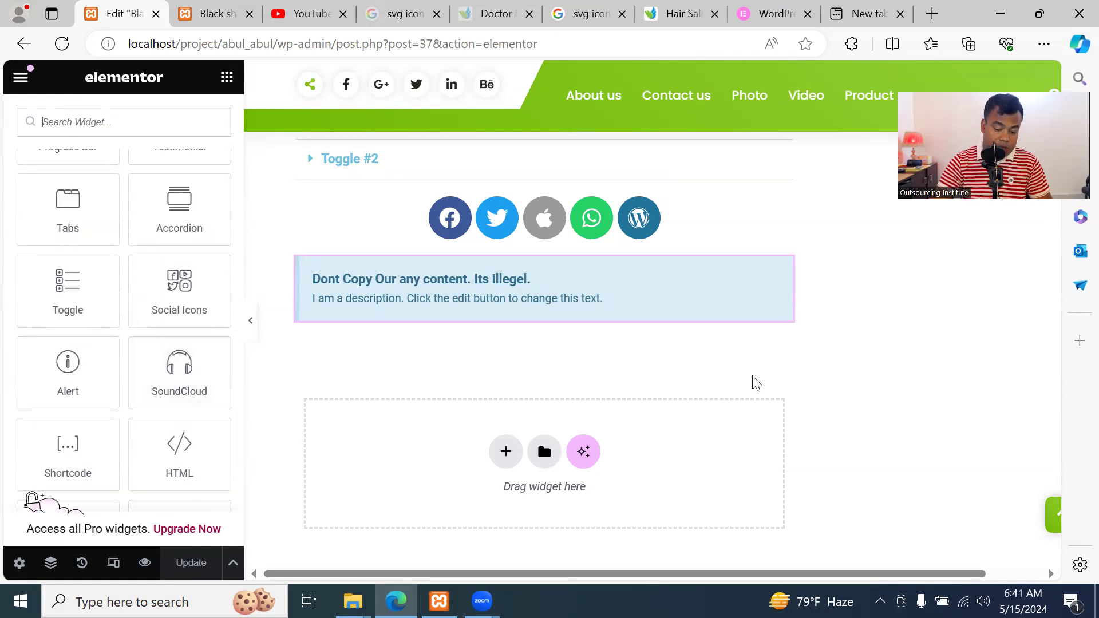
scroll(750, 382, down, 5)
scroll(435, 372, up, 1)
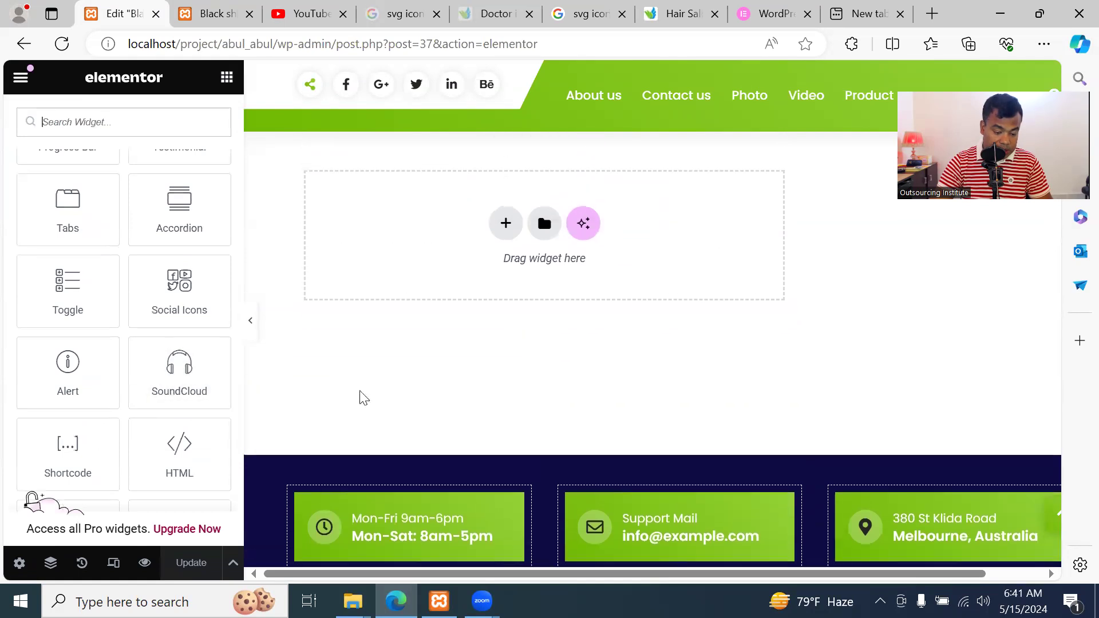
drag(175, 369, 438, 304)
drag(517, 241, 513, 238)
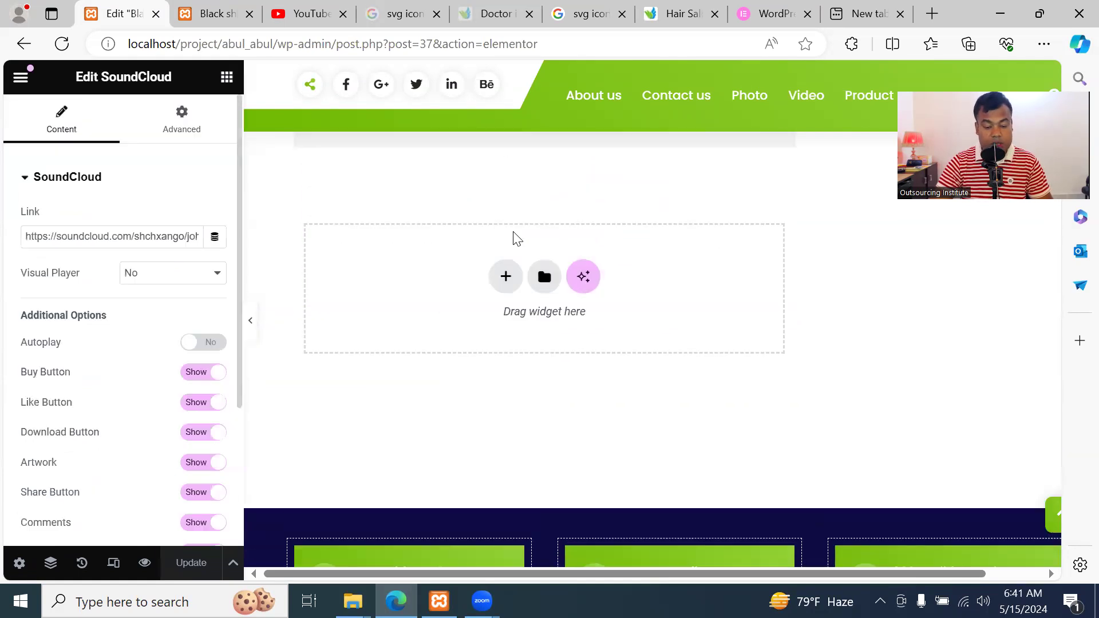
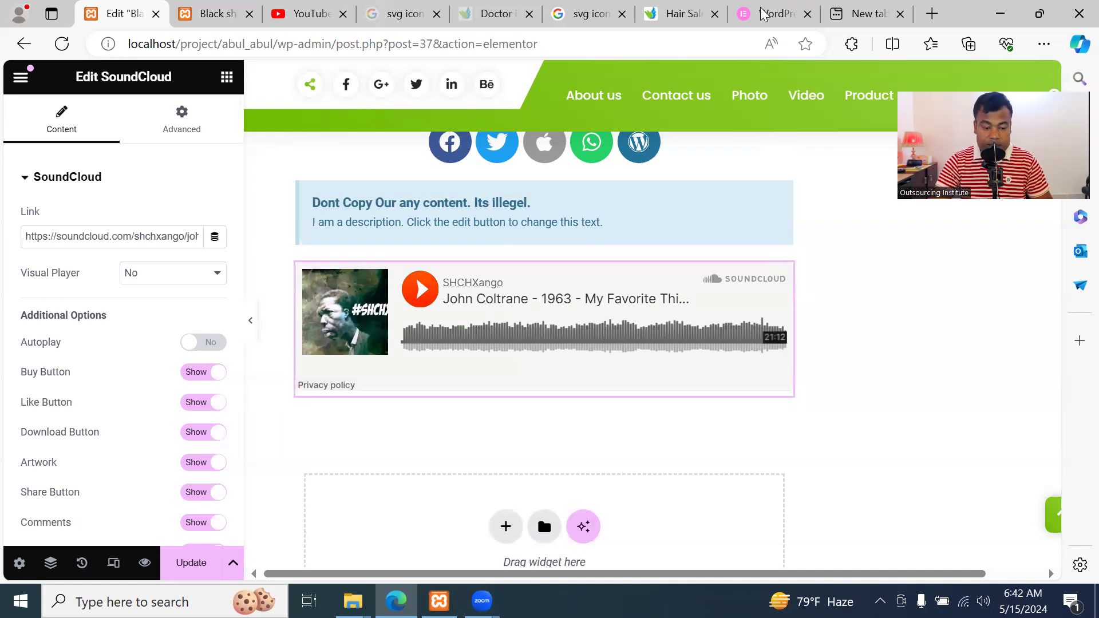
Open the SoundCloud website in a new tab, accept its cookies and look over the homepage
click(932, 13)
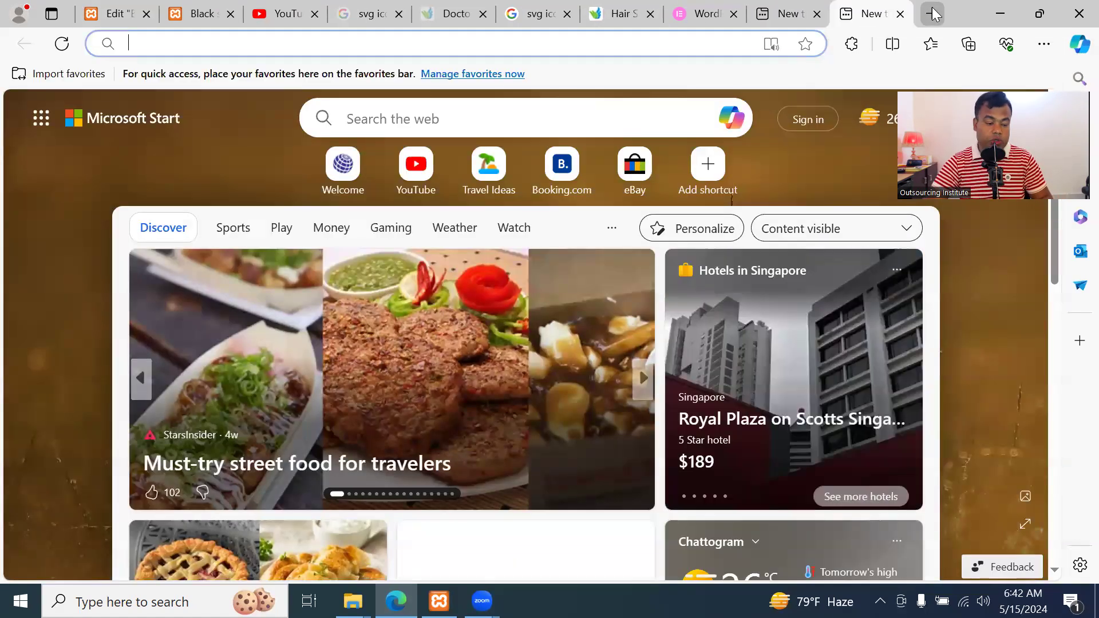
text(souncloud)
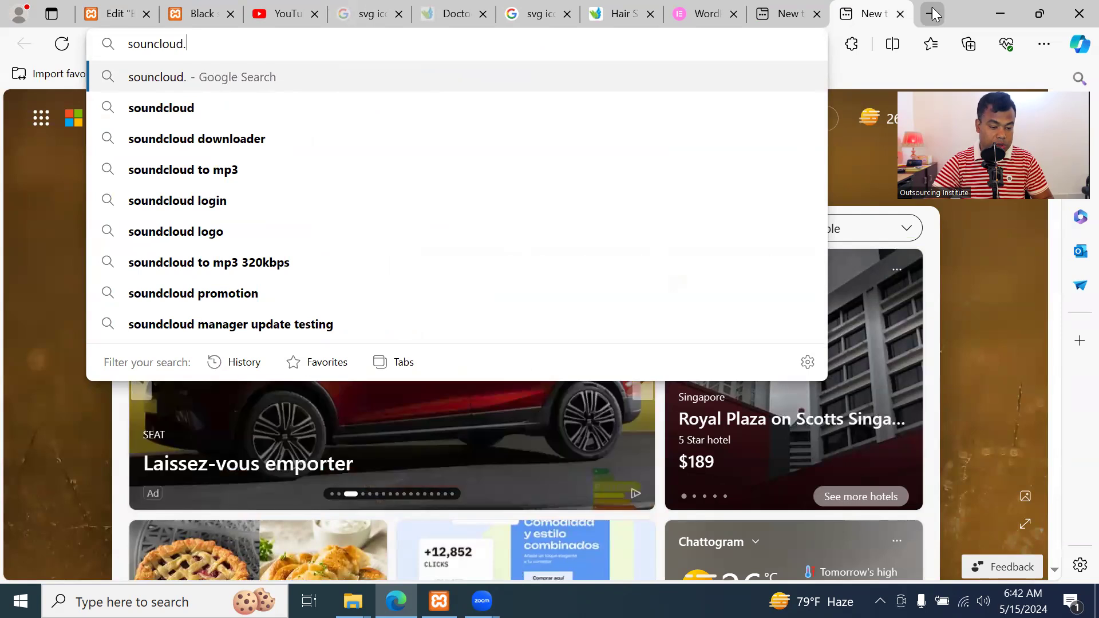
text(.com)
key(Return)
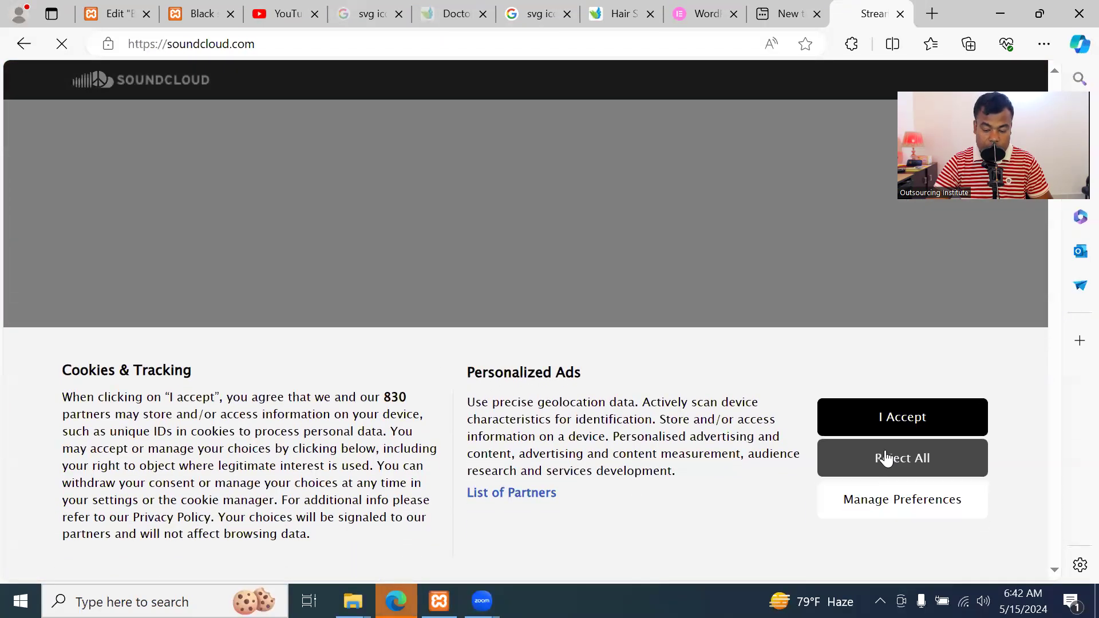
click(867, 419)
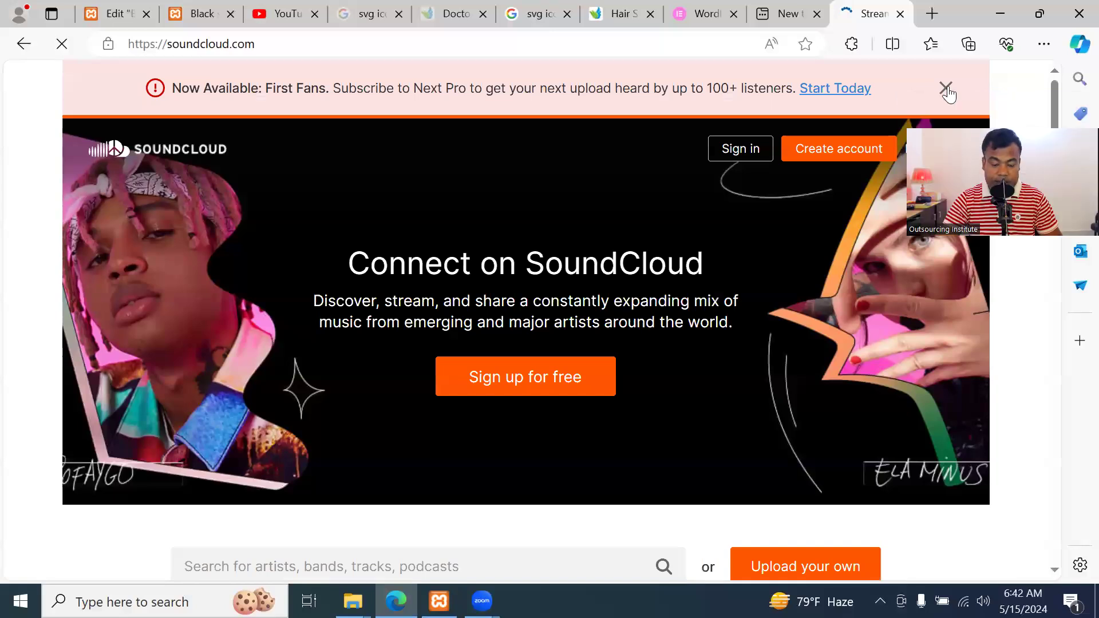
scroll(626, 372, down, 3)
scroll(628, 378, down, 6)
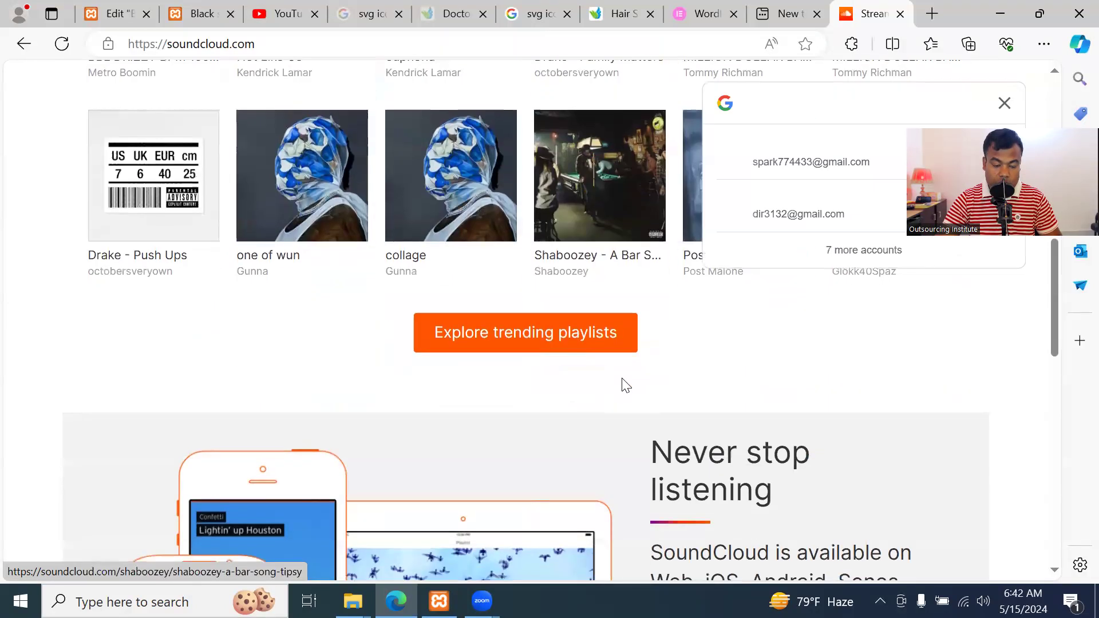
scroll(615, 381, up, 9)
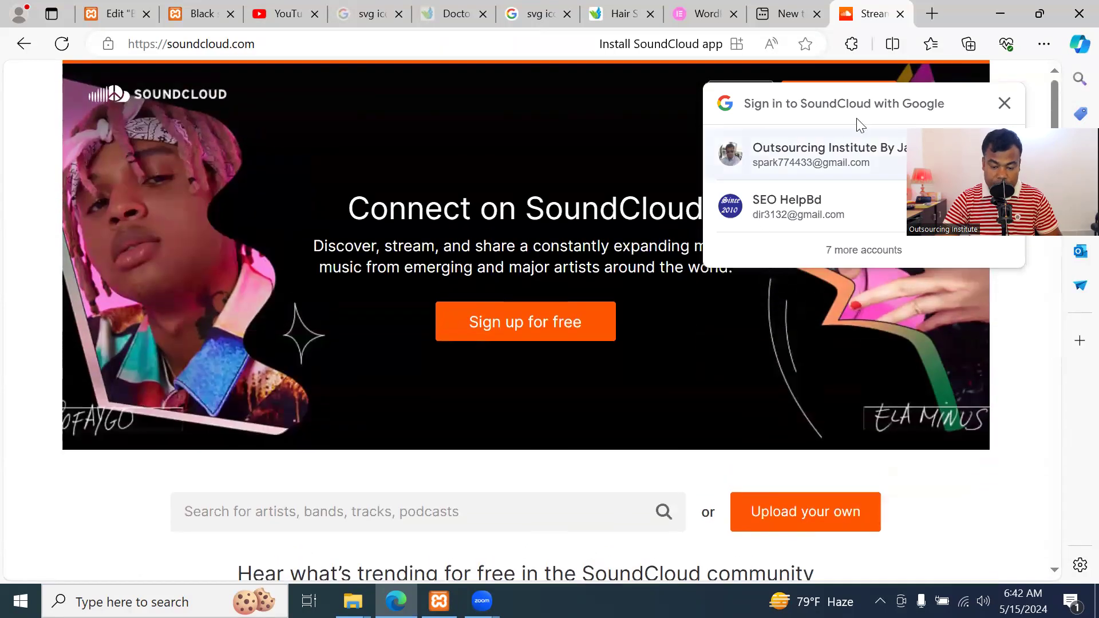
click(843, 156)
click(843, 198)
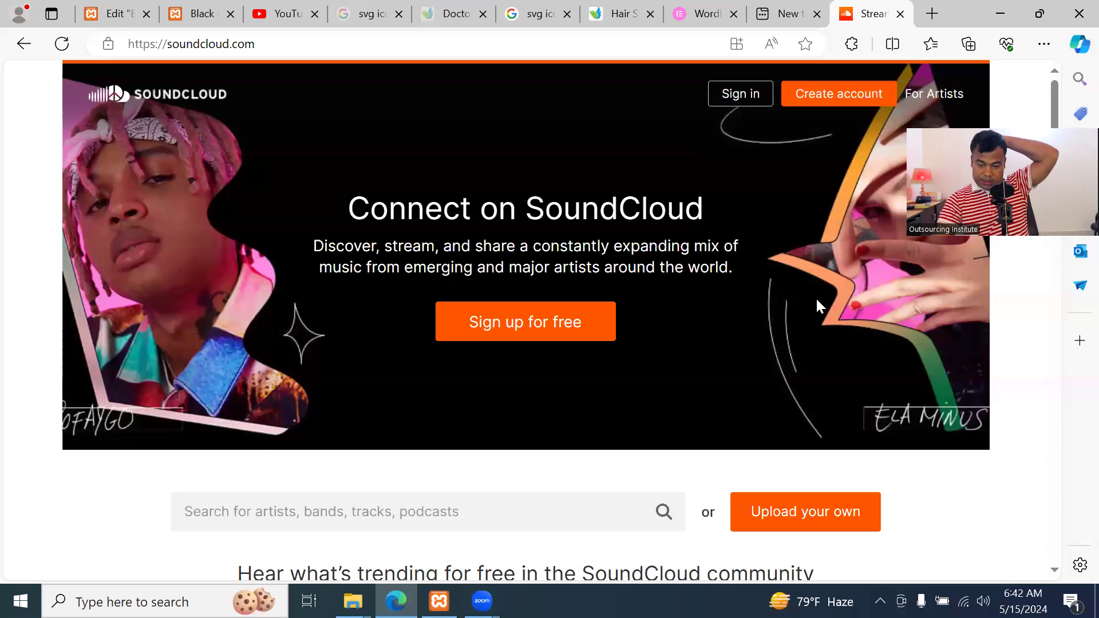
scroll(692, 323, down, 1)
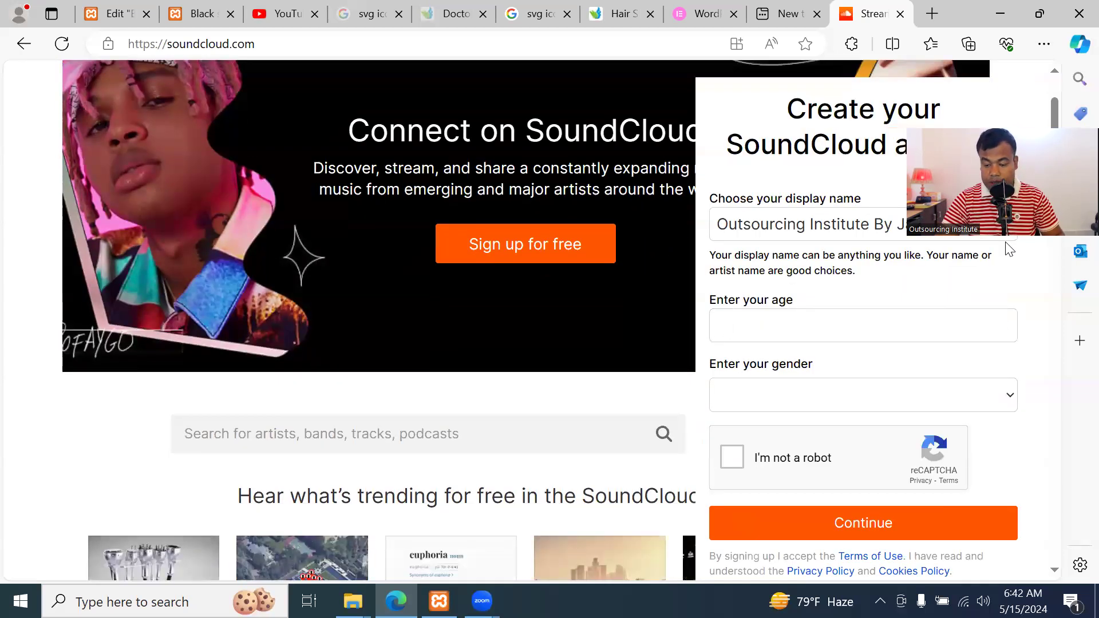
scroll(852, 416, down, 3)
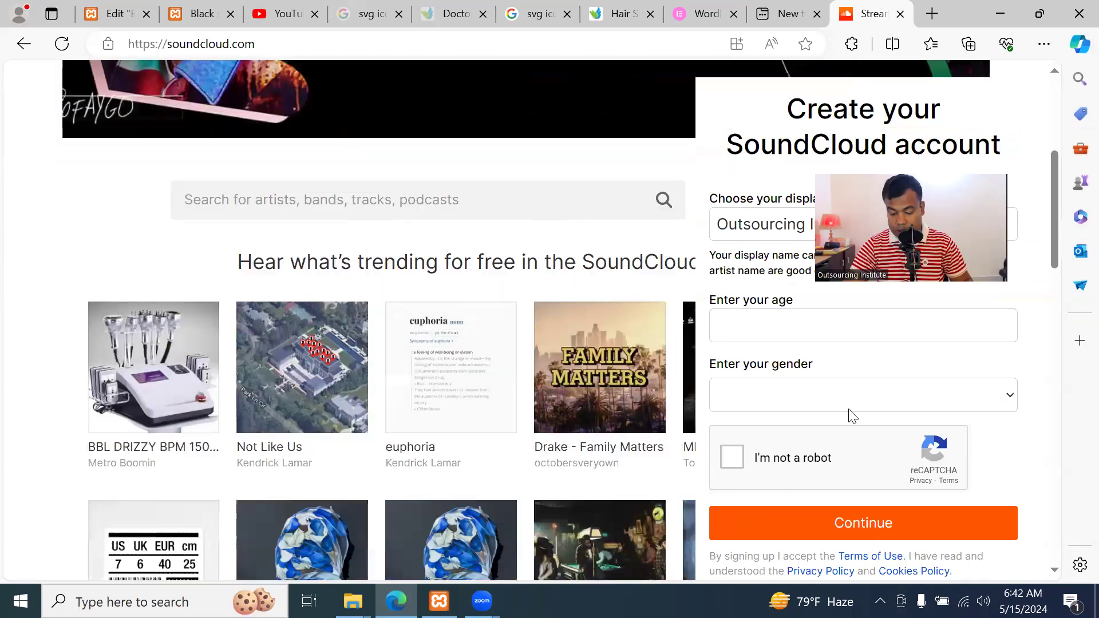
scroll(880, 311, up, 1)
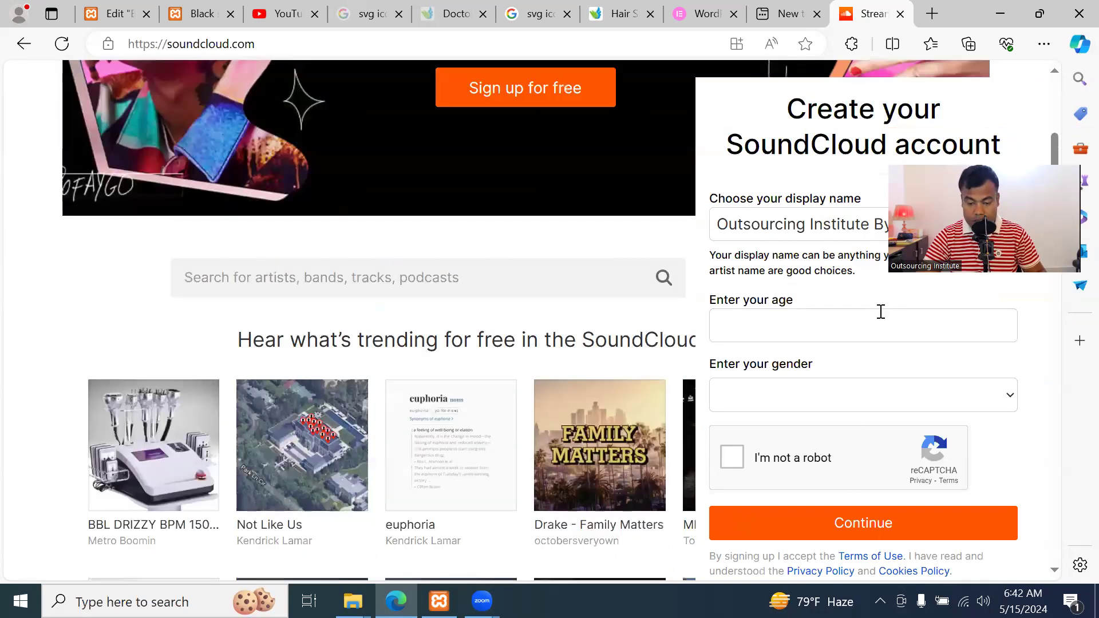
scroll(881, 312, down, 1)
scroll(738, 458, up, 1)
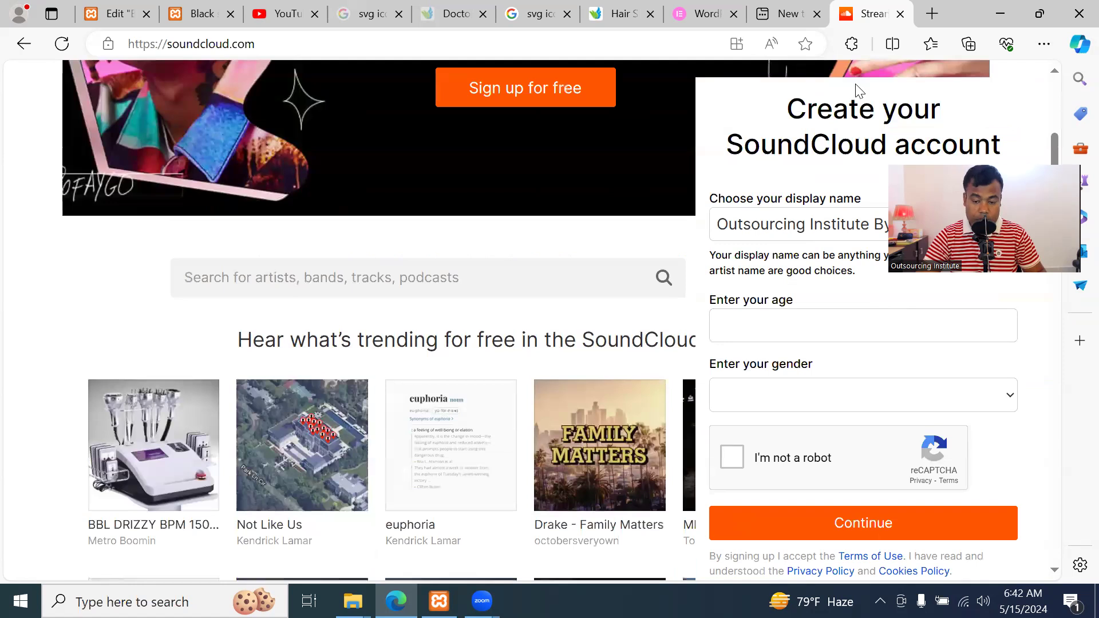
click(900, 13)
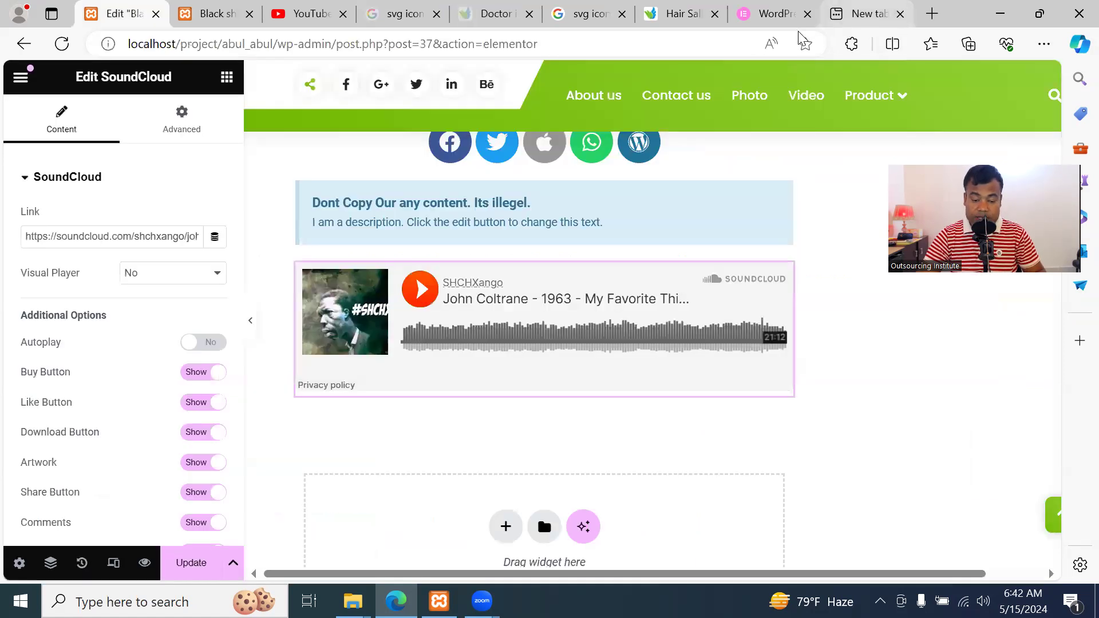
Try to open souncloud.com in a new browser tab
click(931, 14)
text(s)
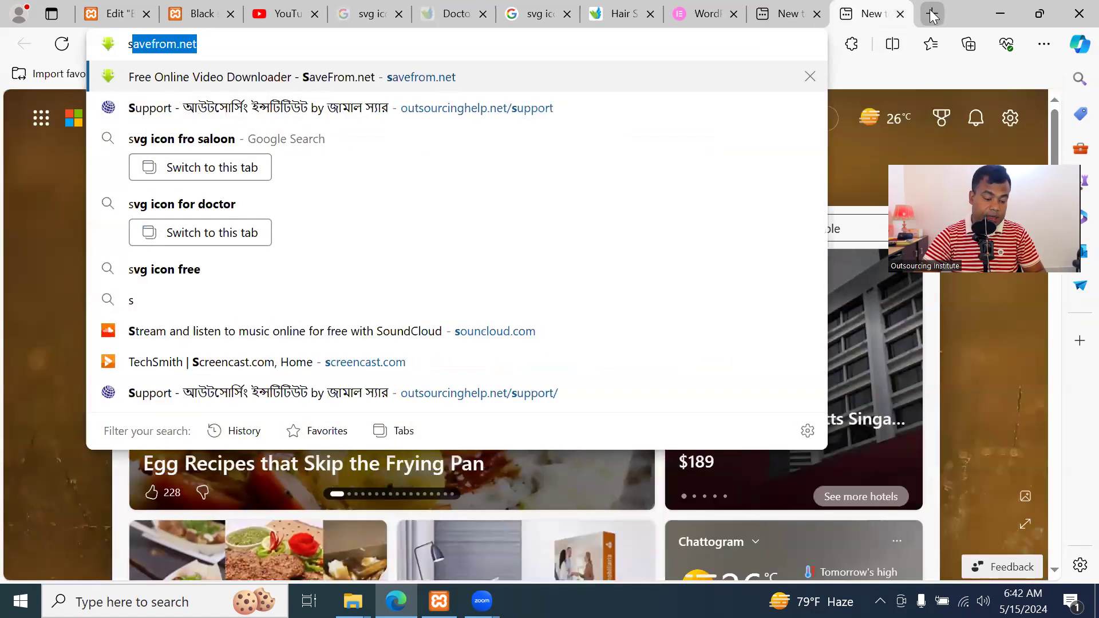
text(ou)
key(Return)
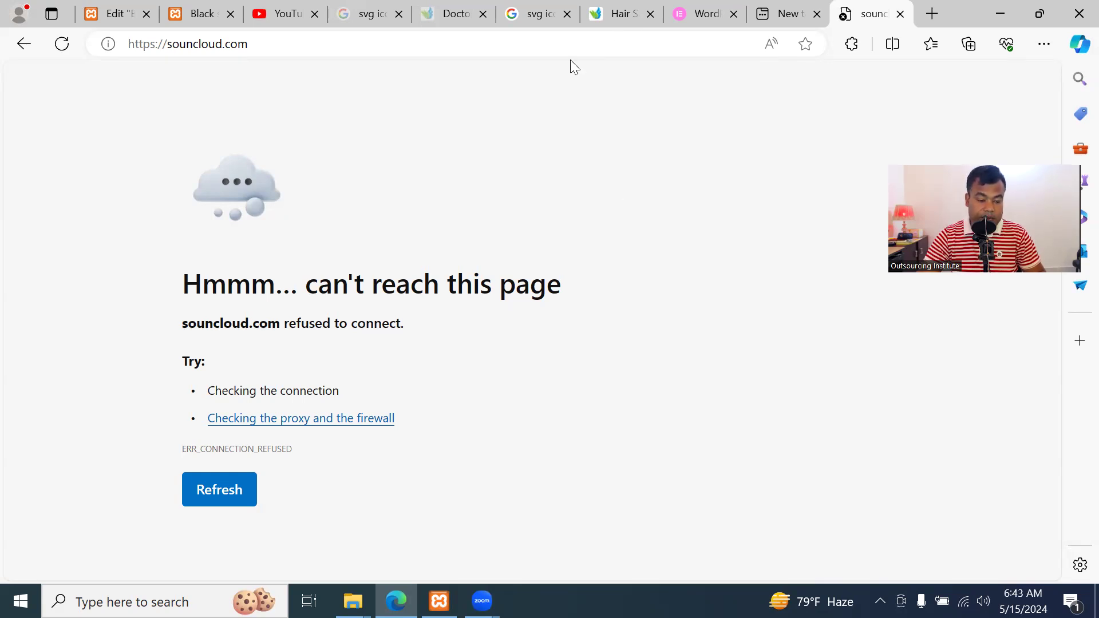
Go to google.com and search for Michael Jackson
click(574, 41)
text(g)
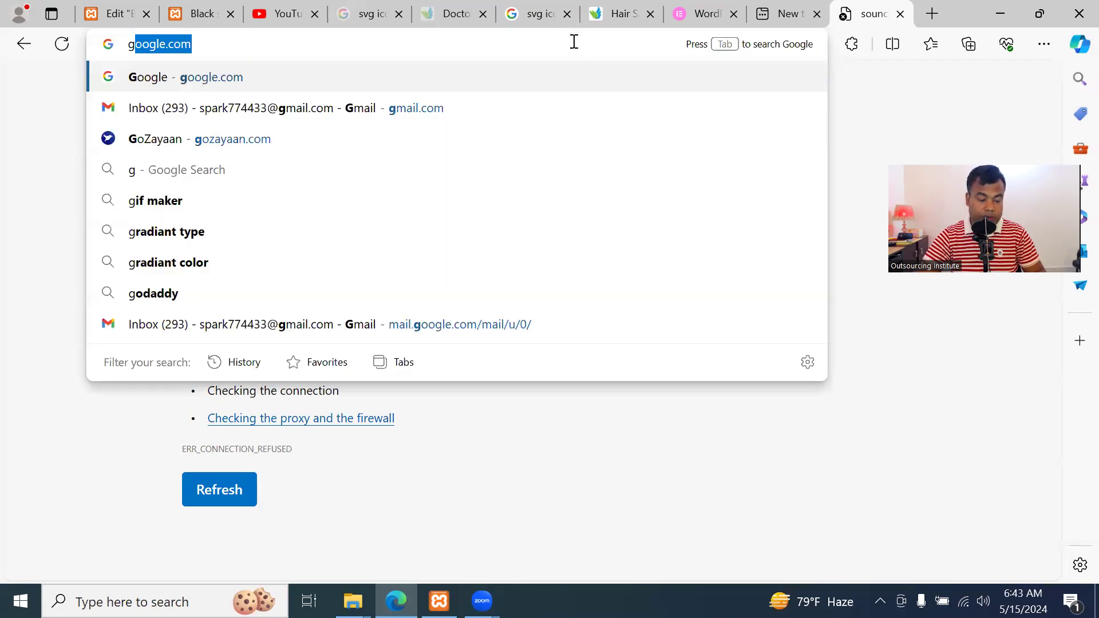
text(oogle.com)
key(Return)
text(mi)
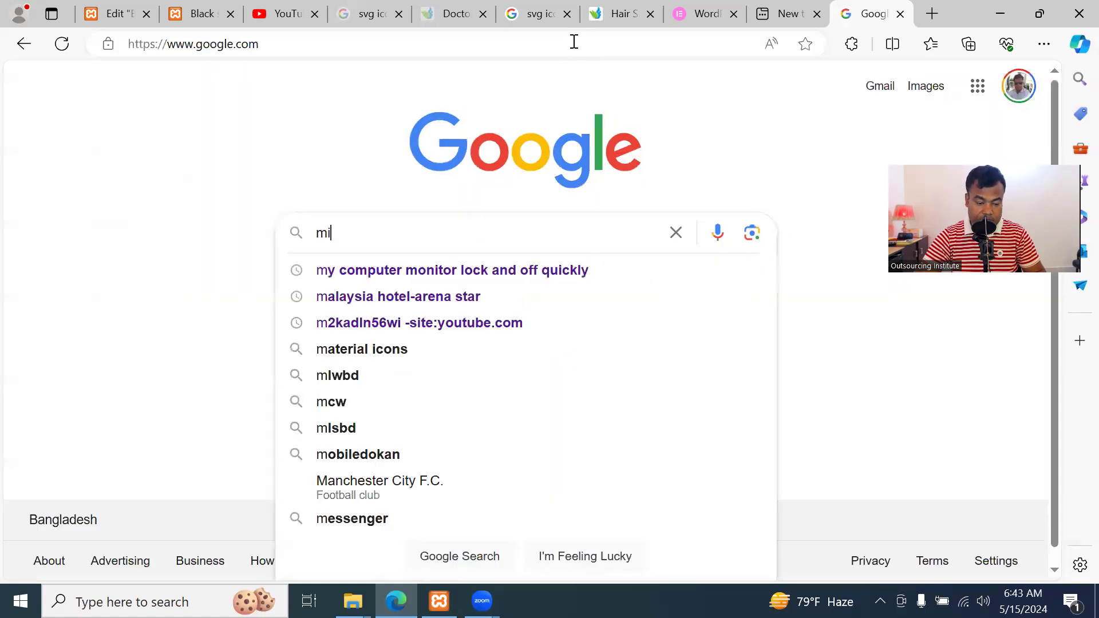
text(chel ja)
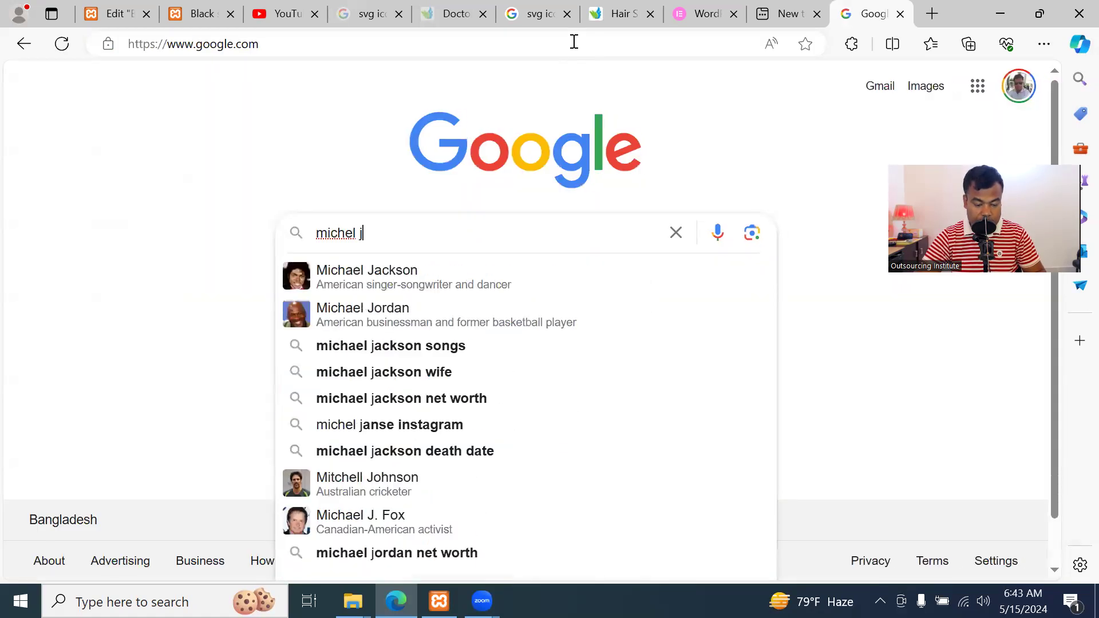
click(460, 290)
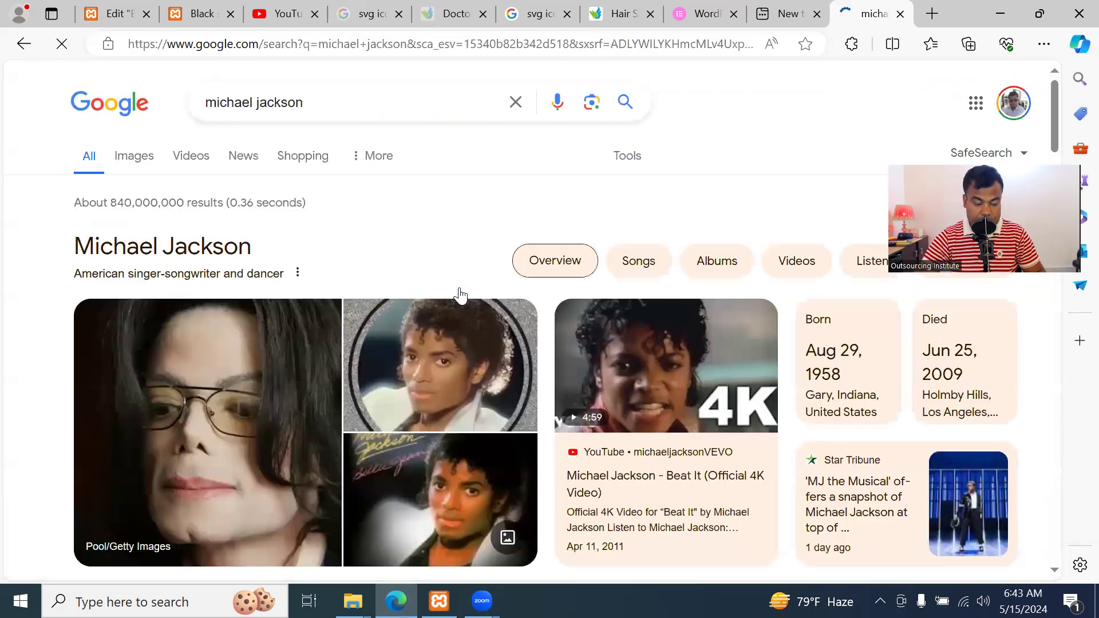
Search Google for "sound cloud" and open the official SoundCloud site from the results
click(411, 105)
text(skh)
key(BackSpace)
key(BackSpace)
text(ou)
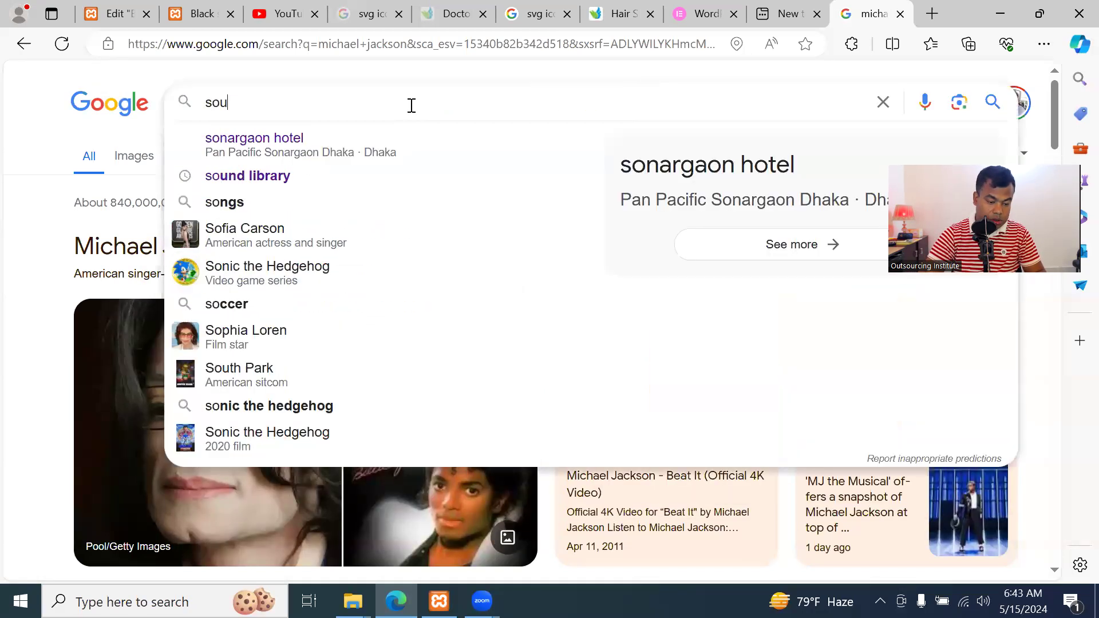
text(nd cloud)
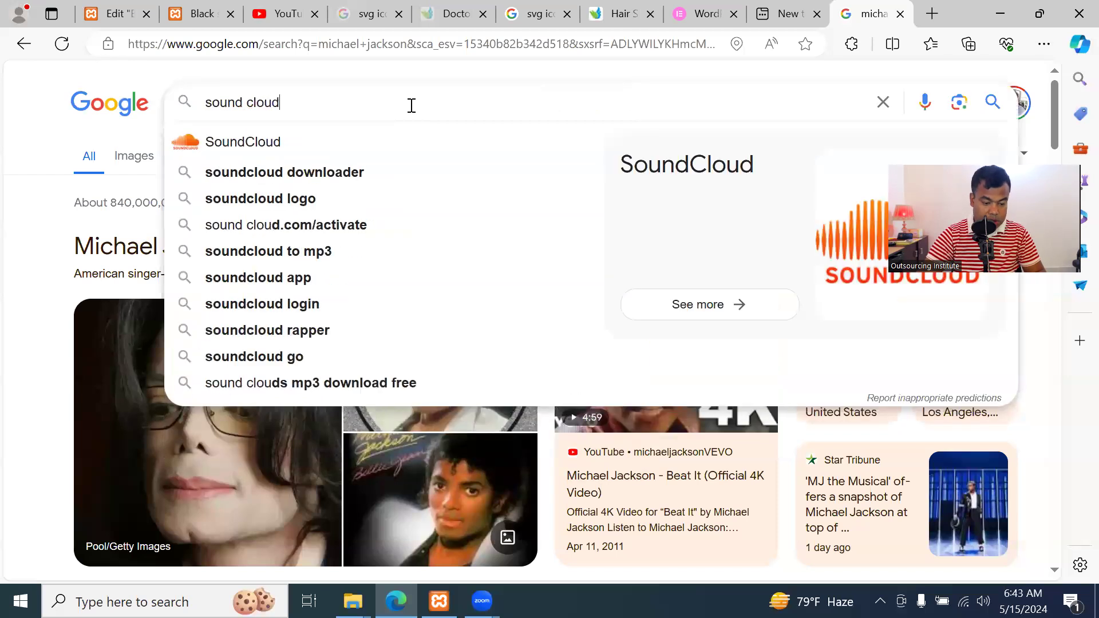
key(Return)
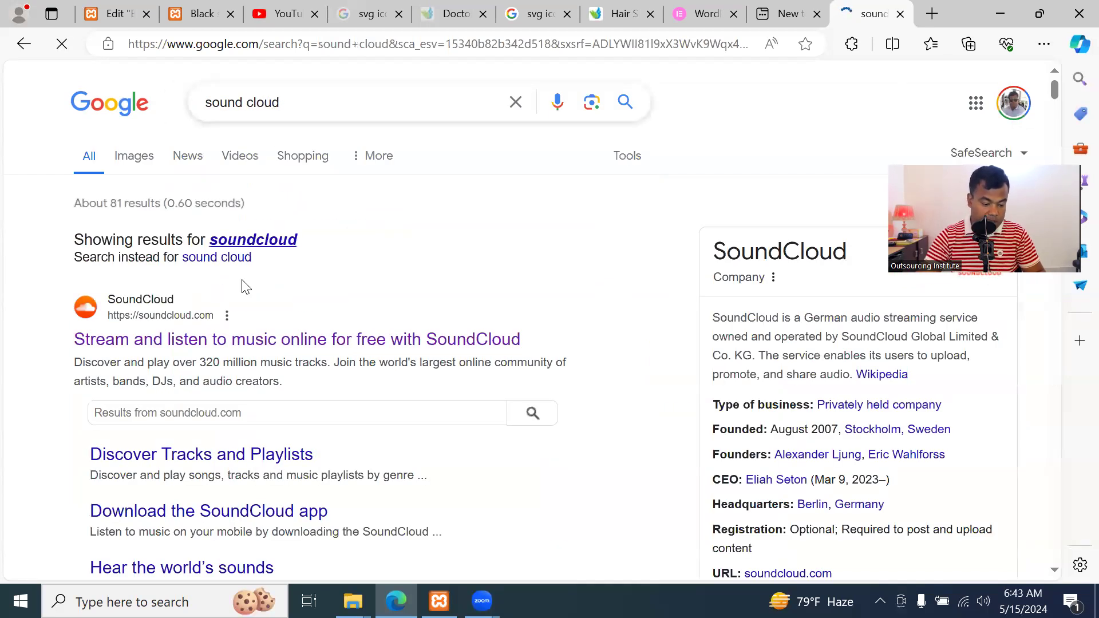
click(236, 341)
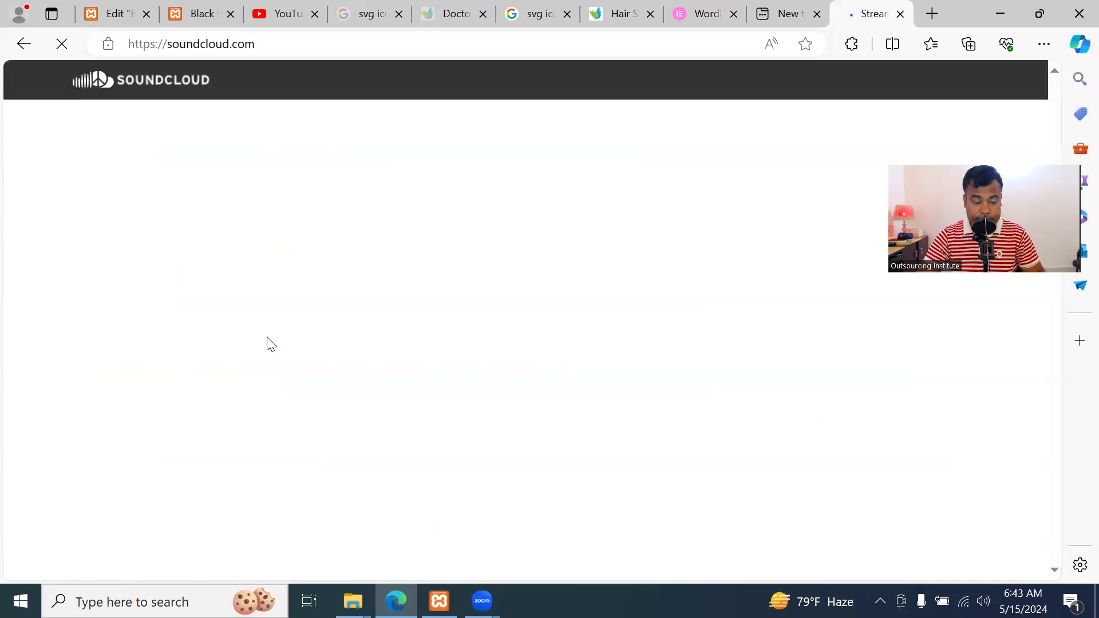
Search SoundCloud for "michel jackson" and play the track "[Acapella] Beat It -michel Jackson"
scroll(554, 335, down, 8)
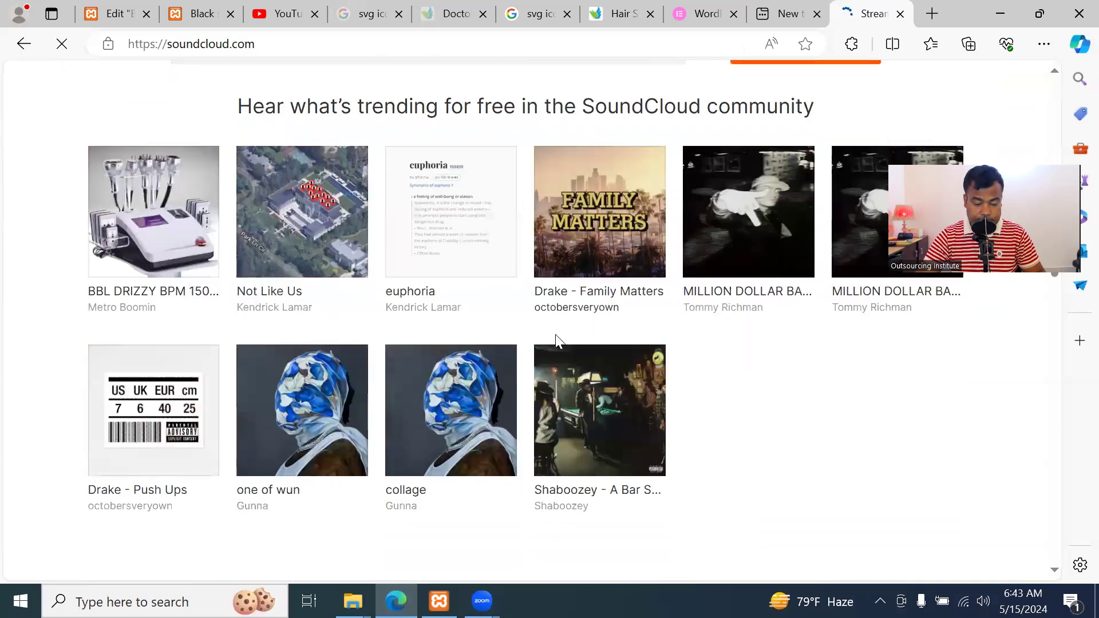
scroll(534, 290, up, 8)
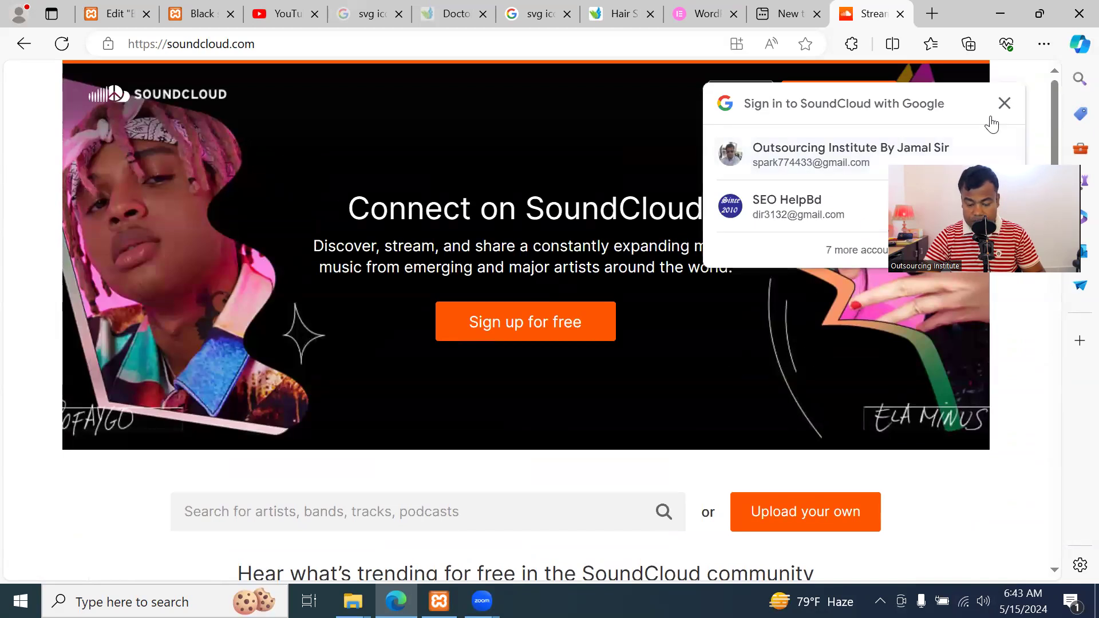
scroll(502, 343, down, 3)
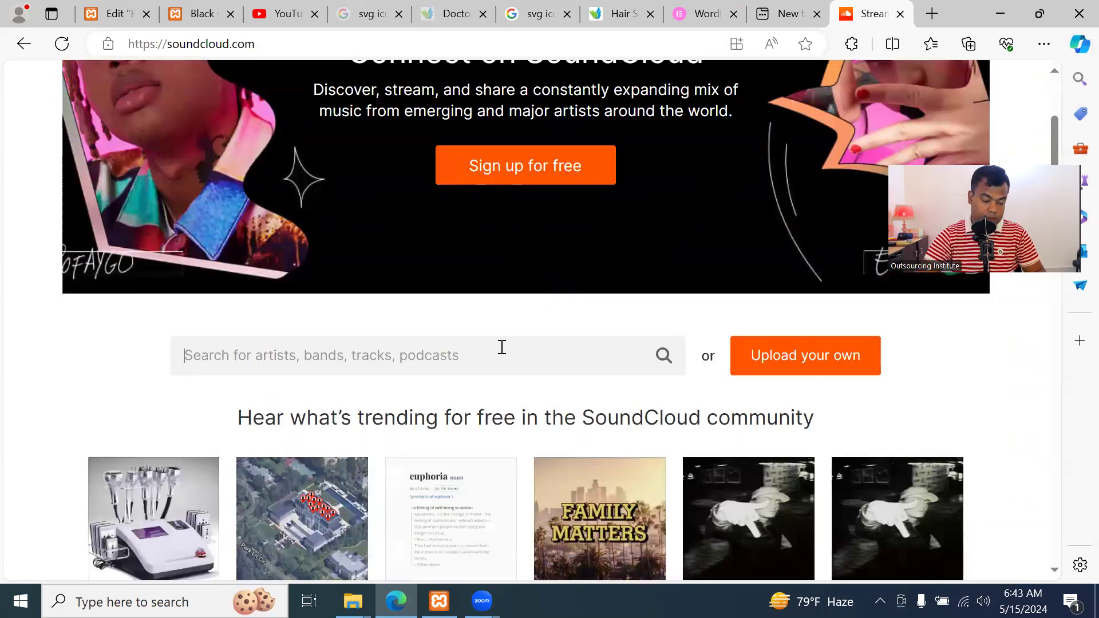
text(michel jac)
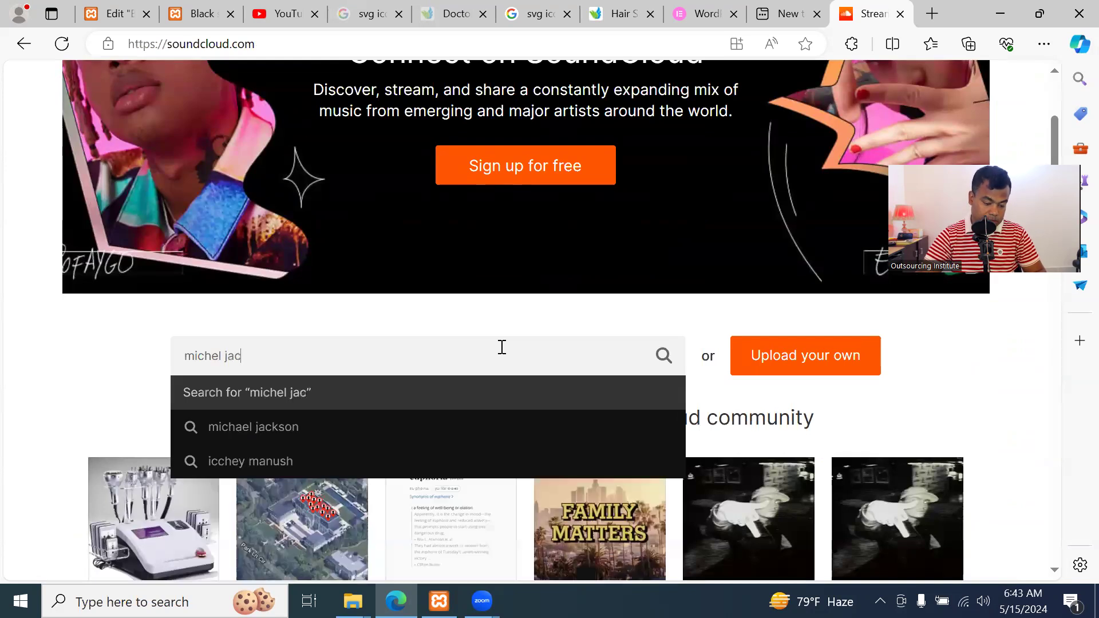
text(kson)
key(Return)
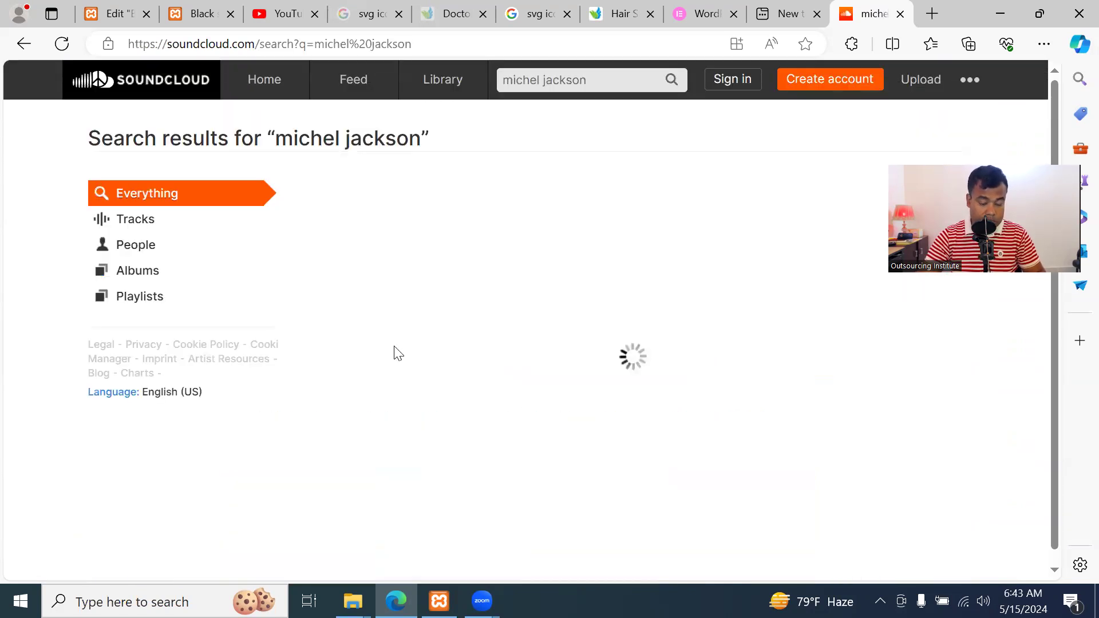
scroll(614, 359, down, 1)
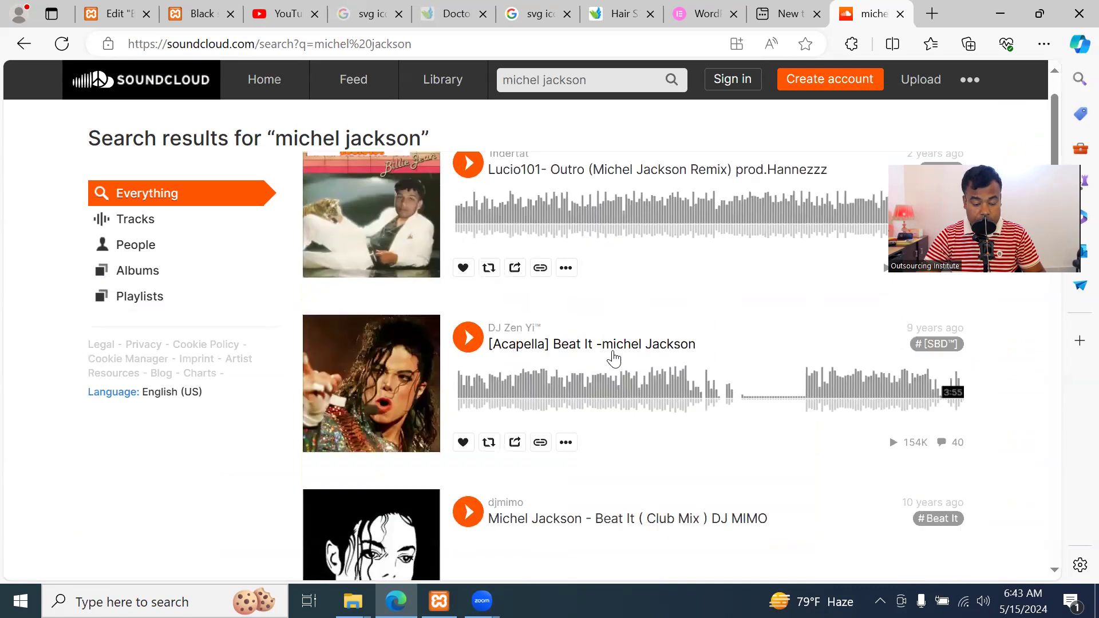
click(468, 338)
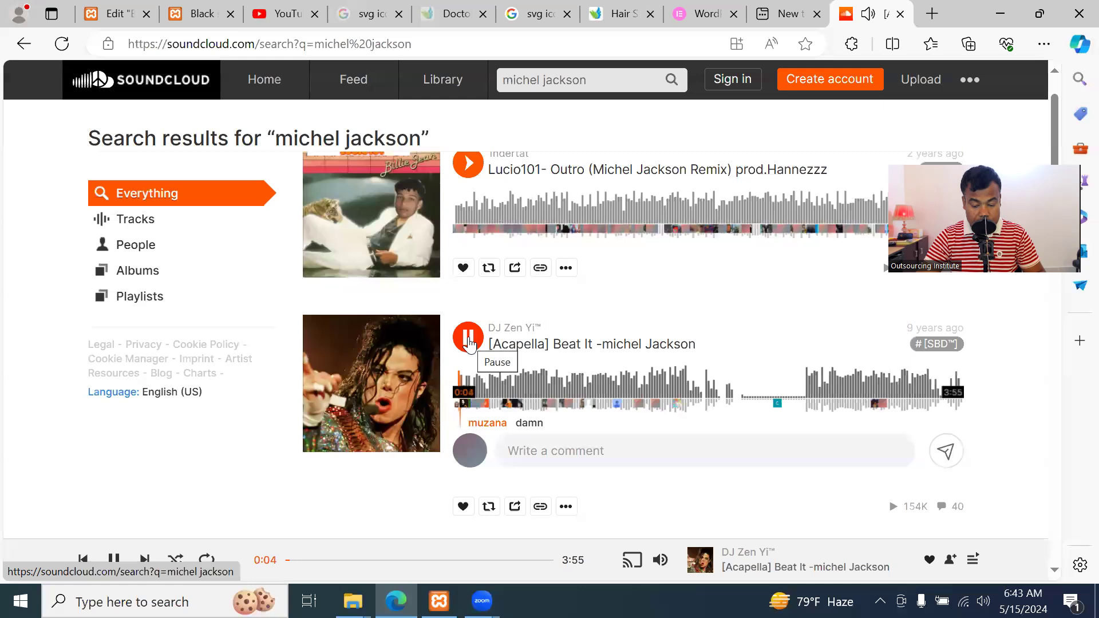
Preview the "[Acapella] Beat It -michel Jackson" track at several points along its waveform, leaving playback paused
click(469, 341)
click(620, 372)
click(469, 342)
scroll(957, 403, up, 2)
scroll(957, 403, down, 1)
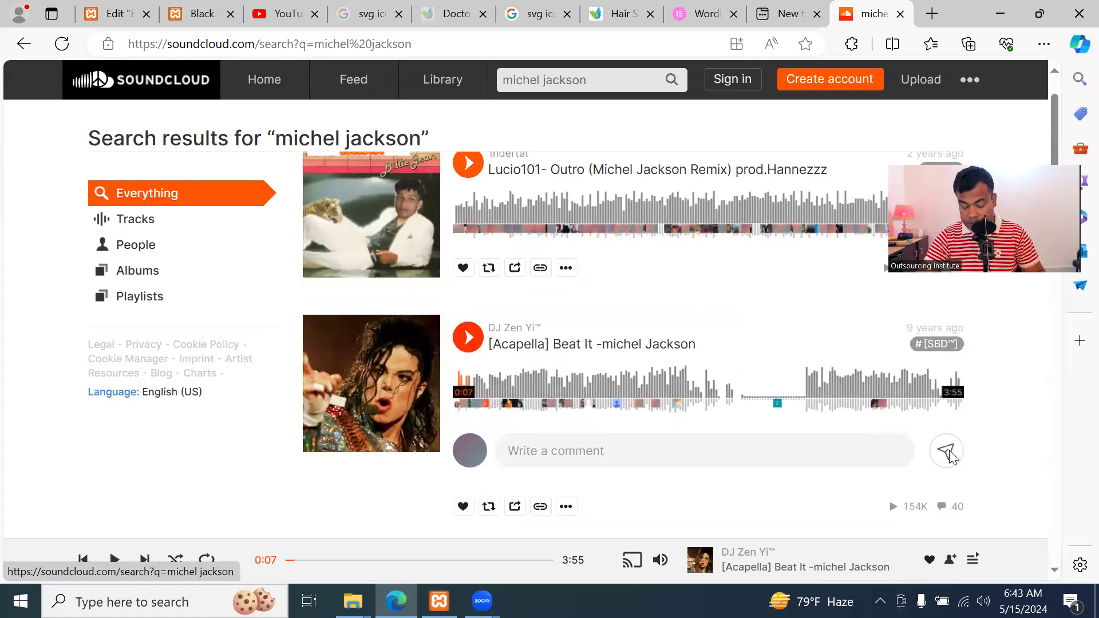
right_click(909, 376)
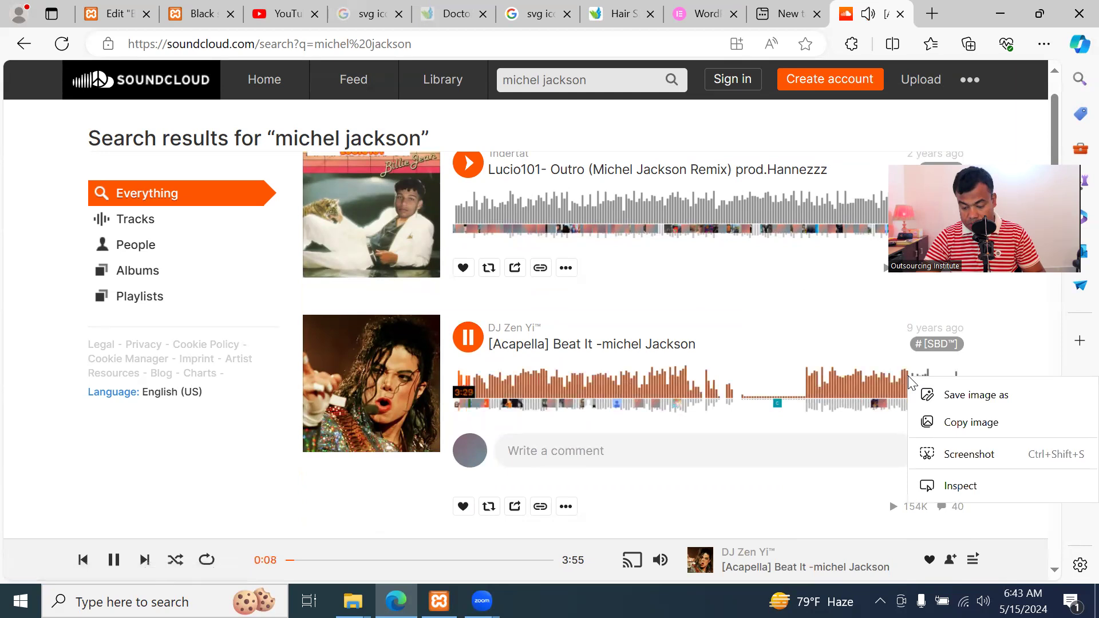
click(841, 384)
click(478, 341)
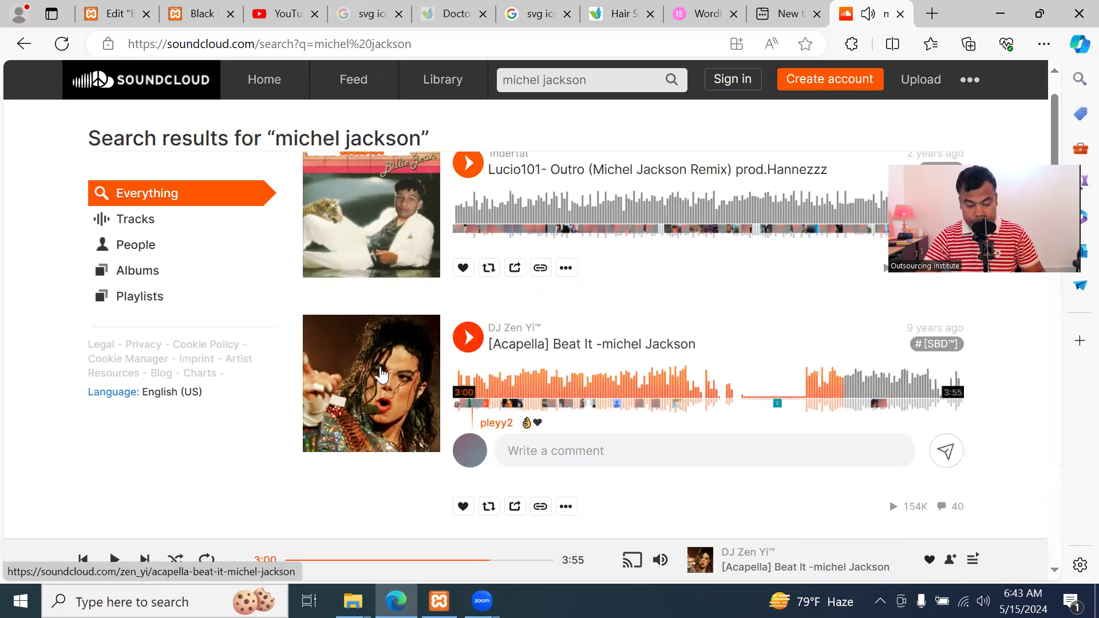
Open the page of the track "[Acapella] Beat It -michel Jackson" and copy its web address
click(498, 345)
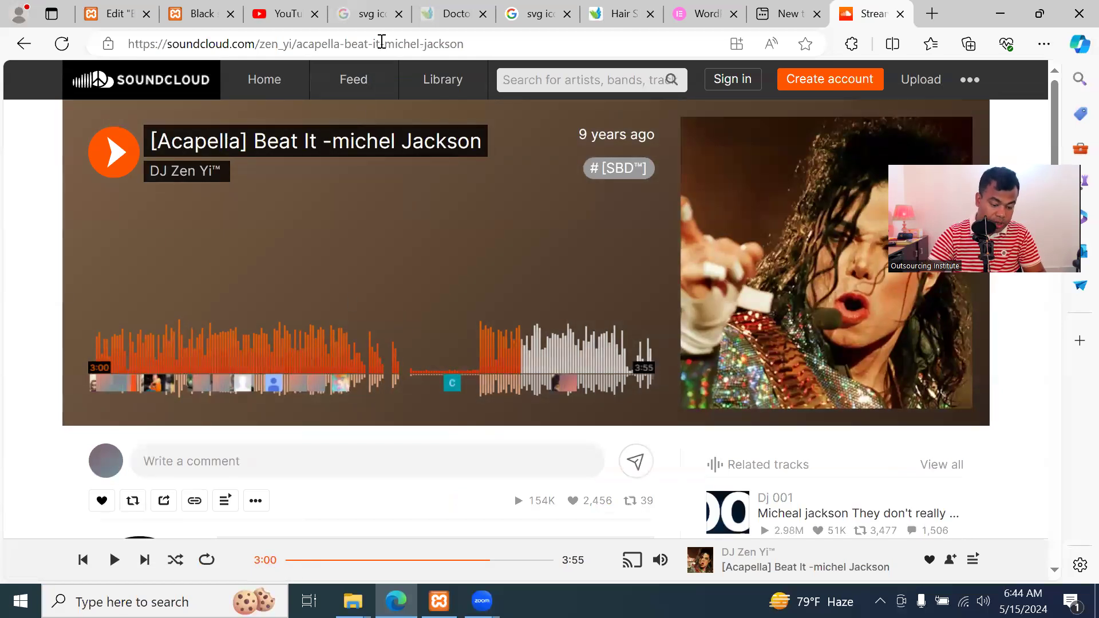
click(381, 44)
right_click(381, 43)
click(437, 211)
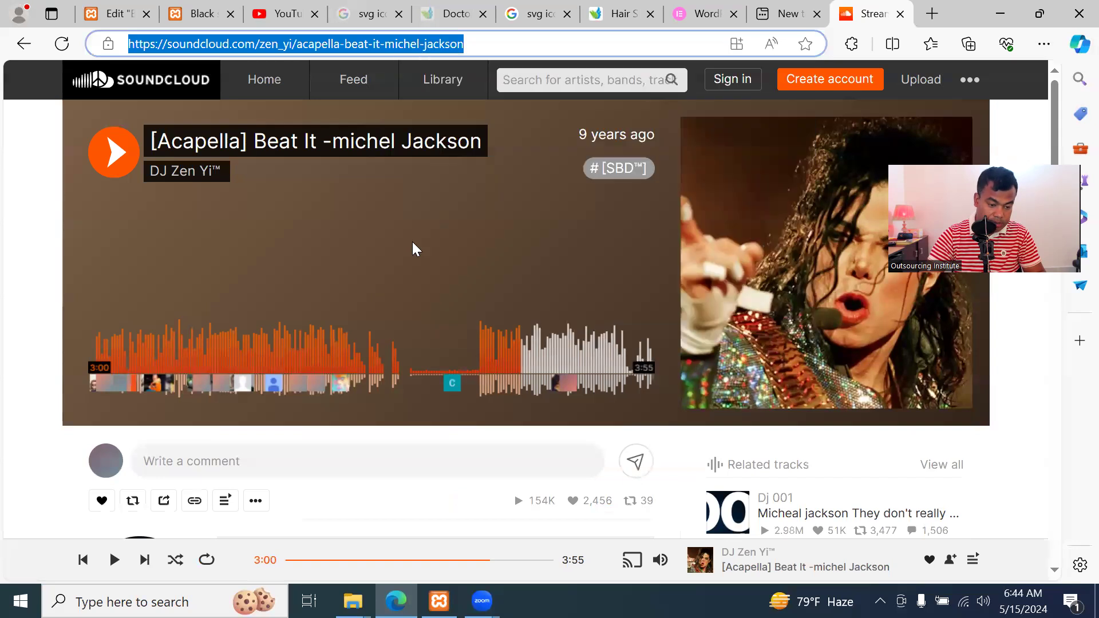
Return to the Elementor editor, replace the SoundCloud widget's link with the copied track address, and test the embedded player
click(189, 14)
click(112, 13)
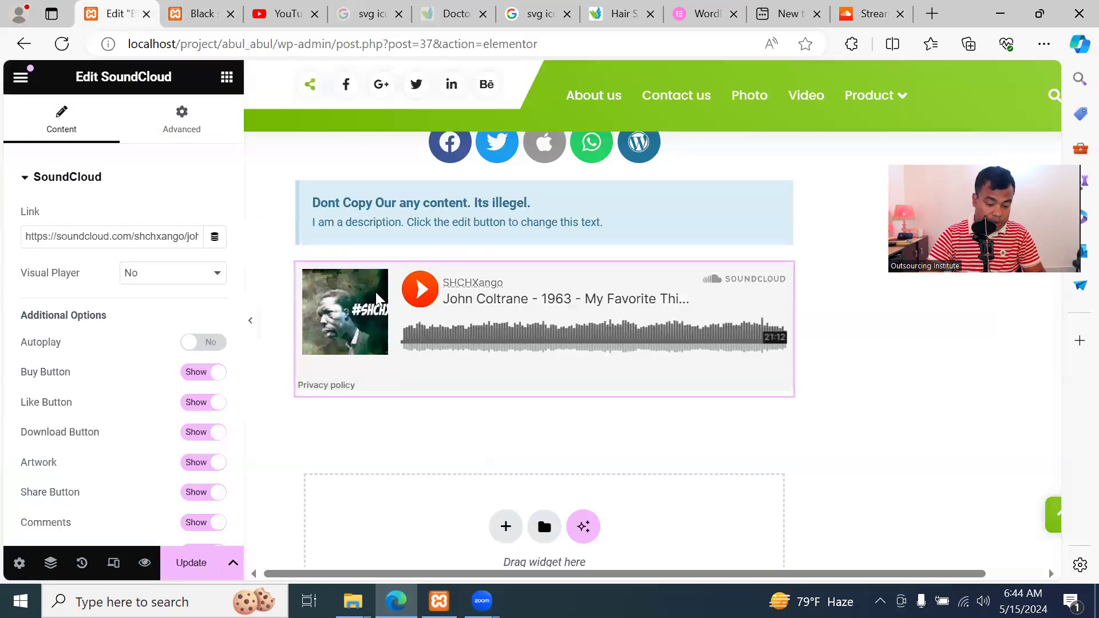
triple_click(159, 233)
key(ctrl+v)
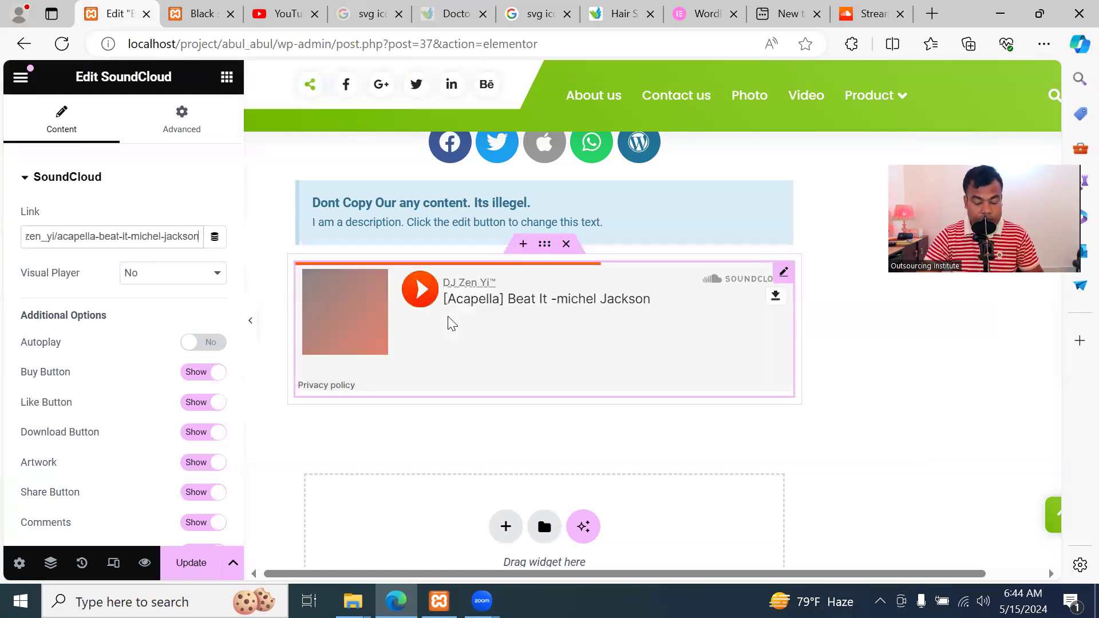
click(423, 290)
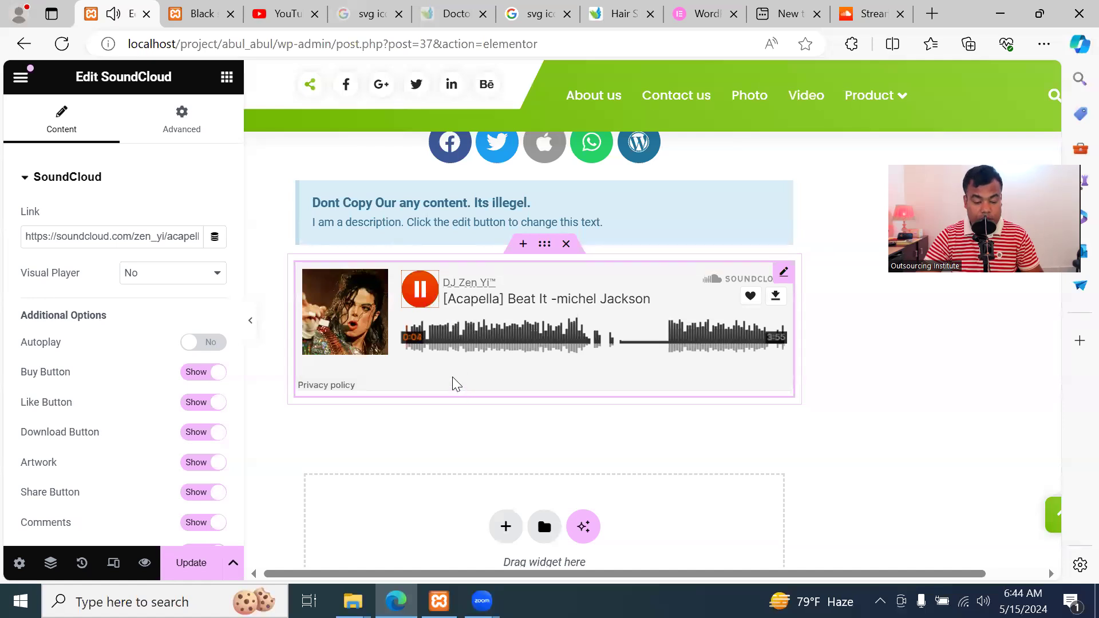
click(420, 290)
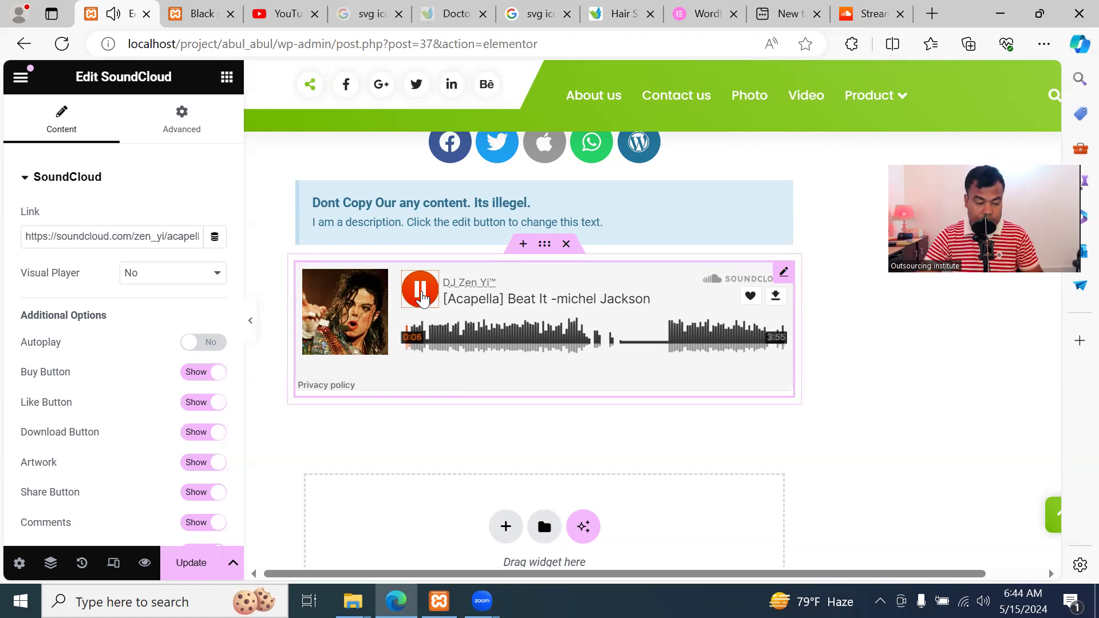
Set the SoundCloud widget's Visual Player to Yes, test playback at different points, and review the additional options
click(201, 283)
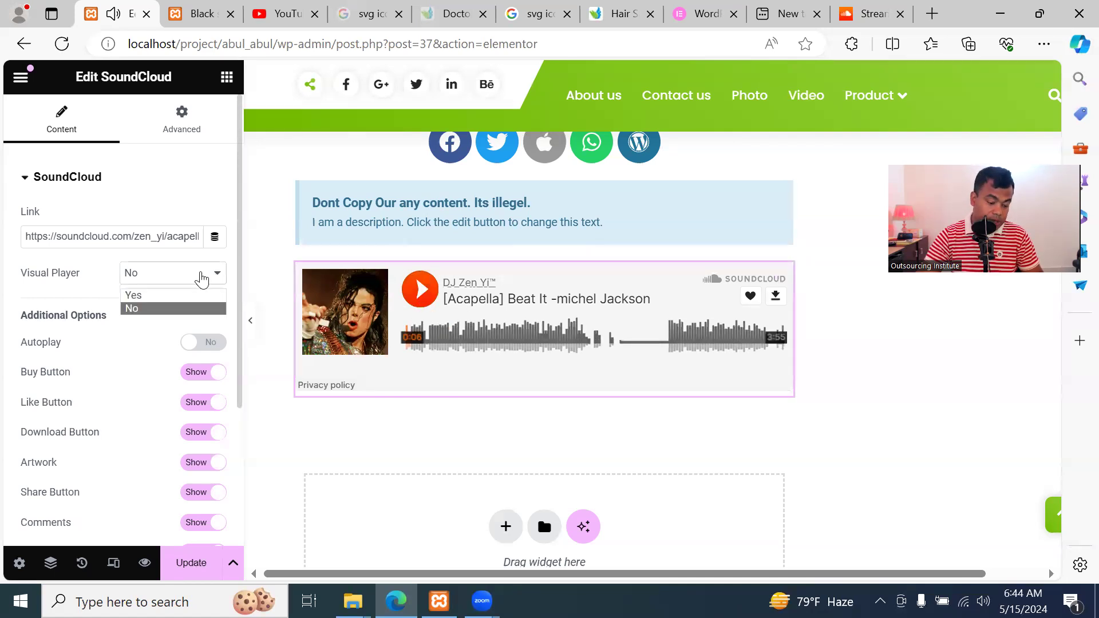
click(193, 295)
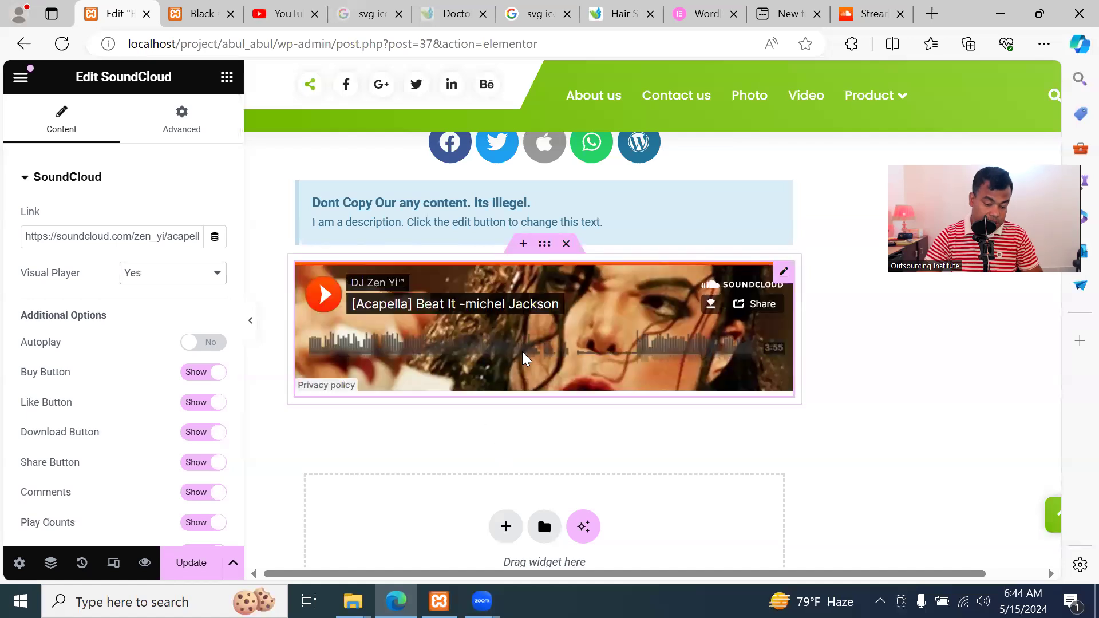
click(329, 299)
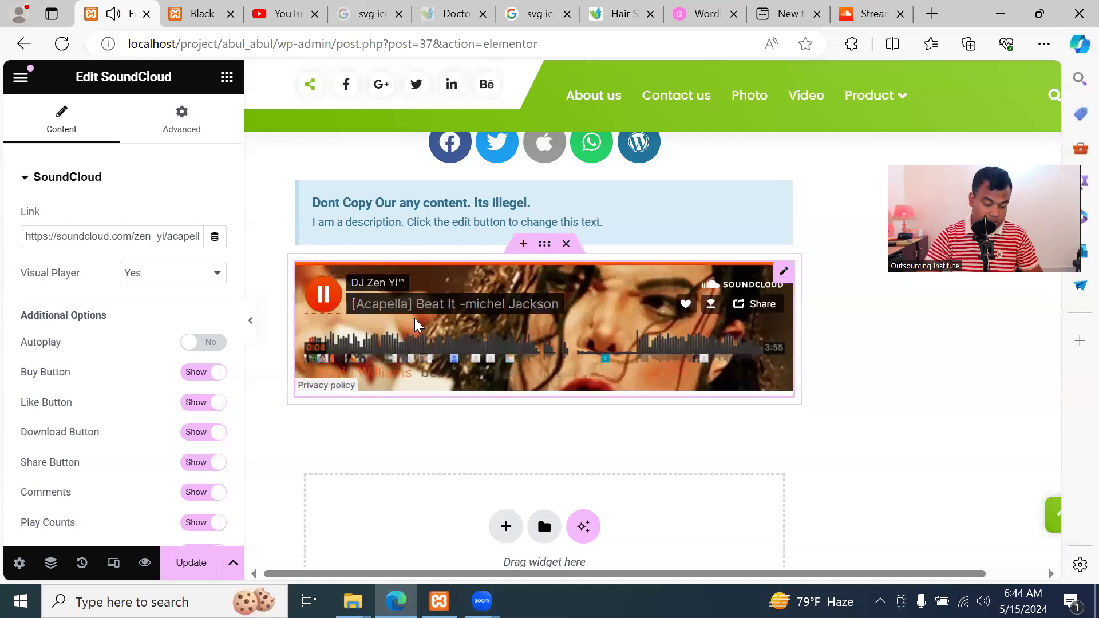
click(420, 346)
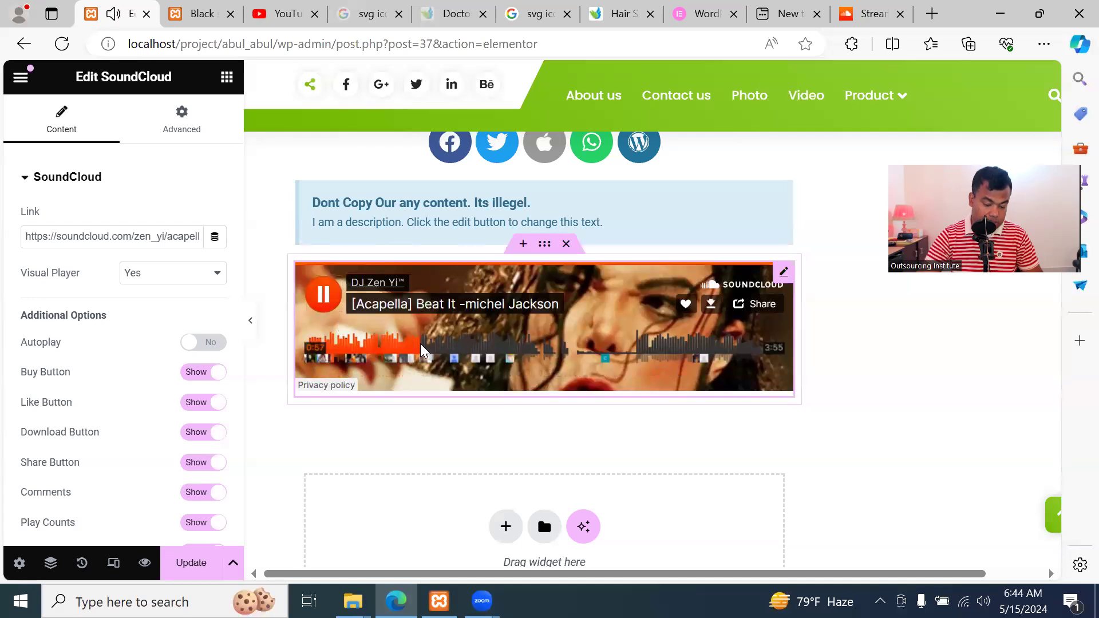
click(556, 349)
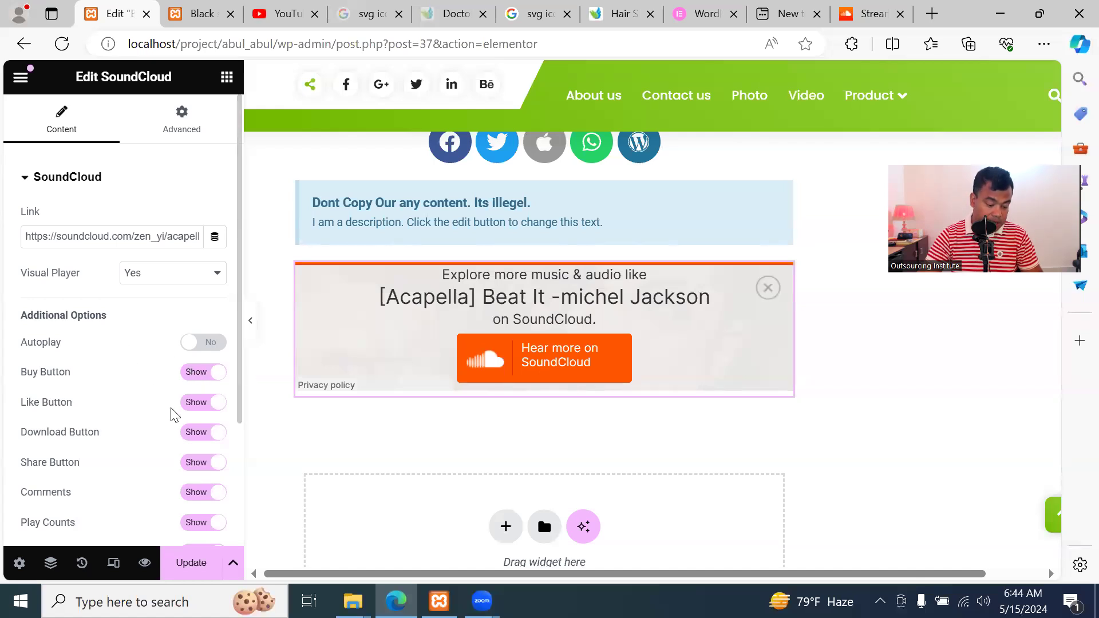
scroll(152, 423, down, 3)
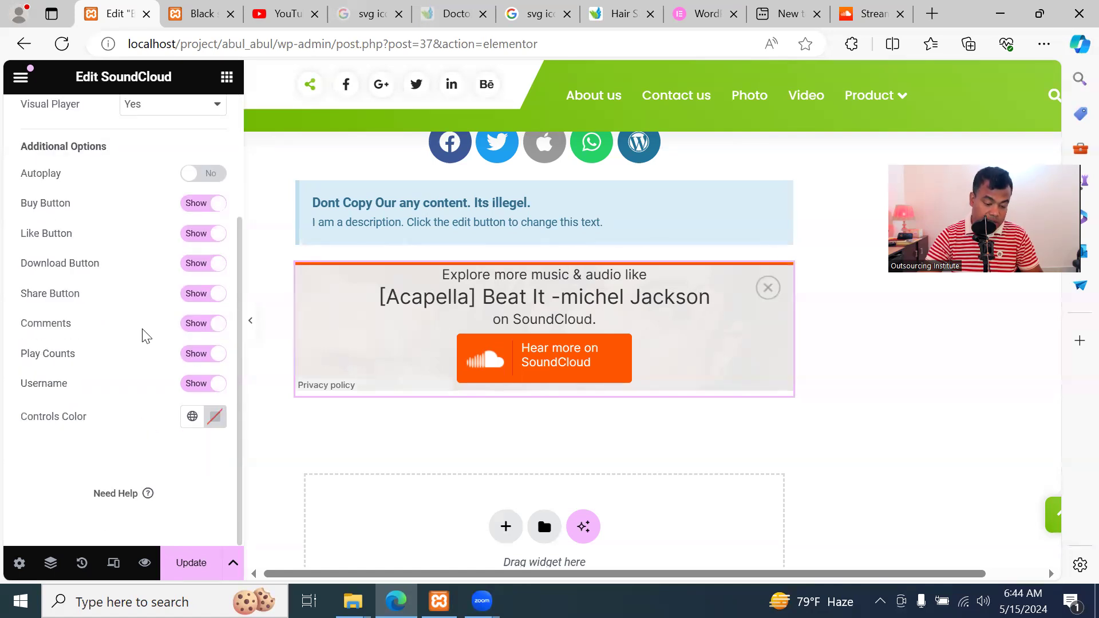
scroll(145, 332, up, 3)
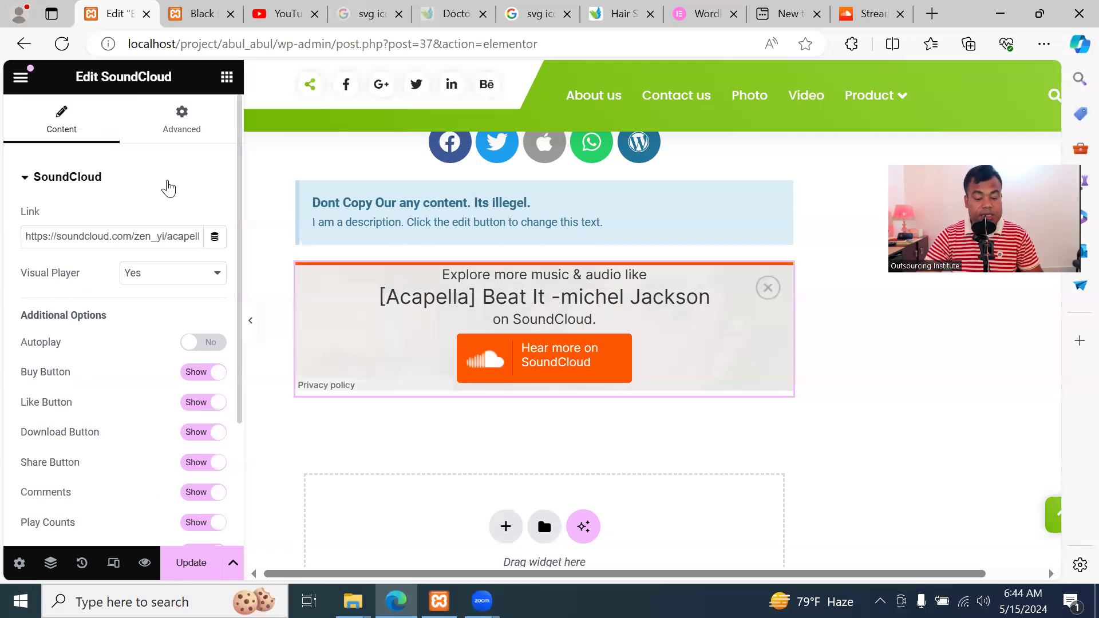
Add a Shortcode widget directly below the SoundCloud player on the page
click(226, 78)
scroll(174, 386, down, 10)
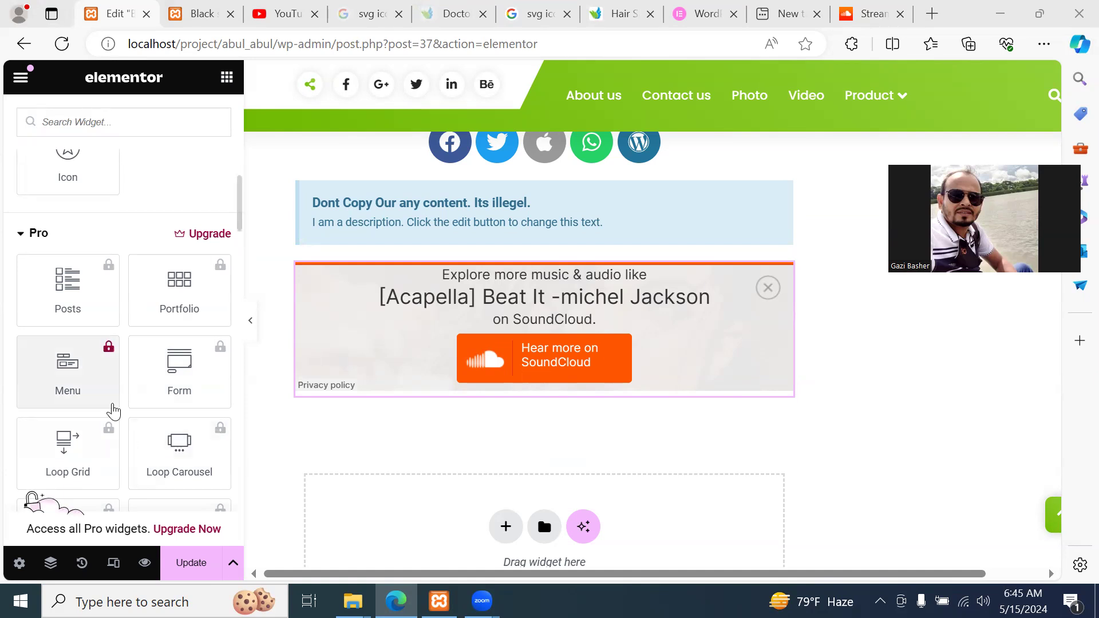
scroll(118, 400, down, 15)
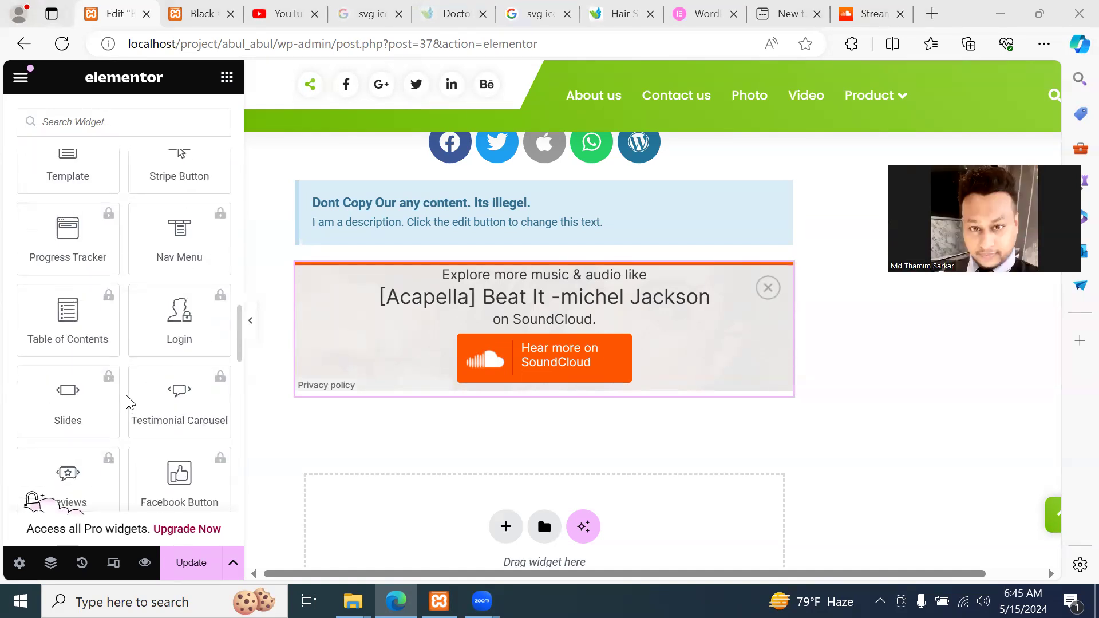
scroll(127, 401, down, 5)
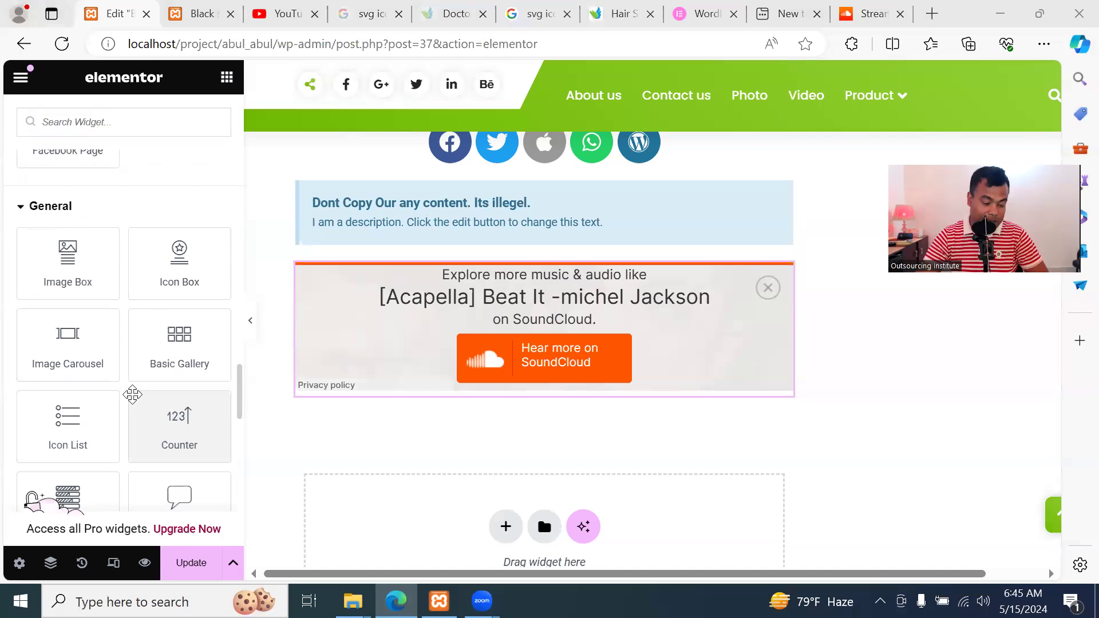
scroll(192, 369, down, 8)
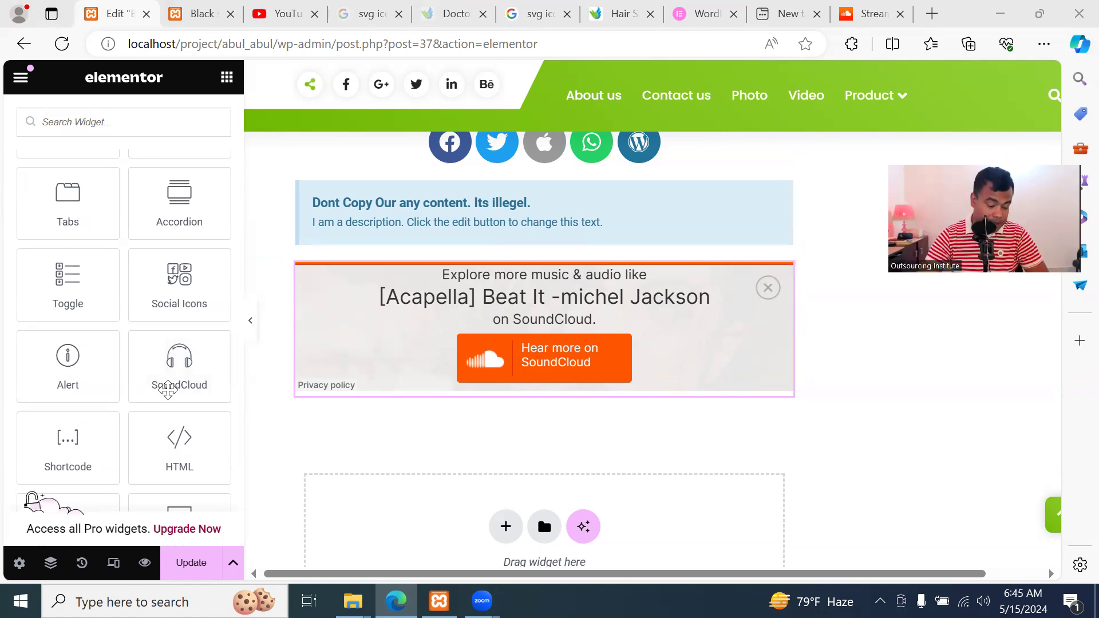
scroll(452, 367, down, 1)
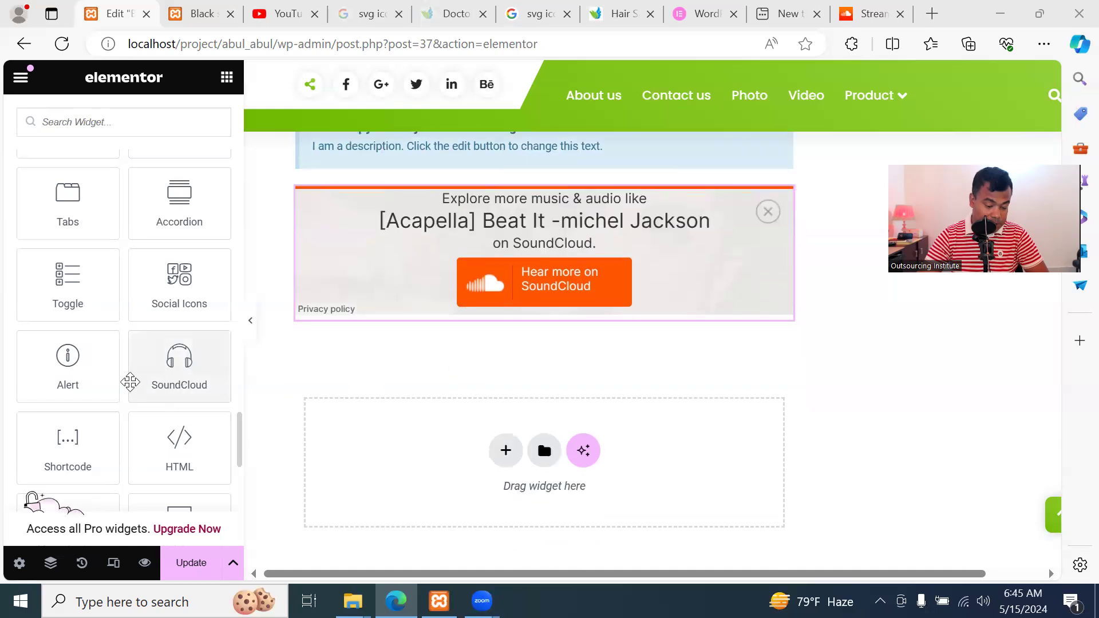
scroll(122, 384, down, 2)
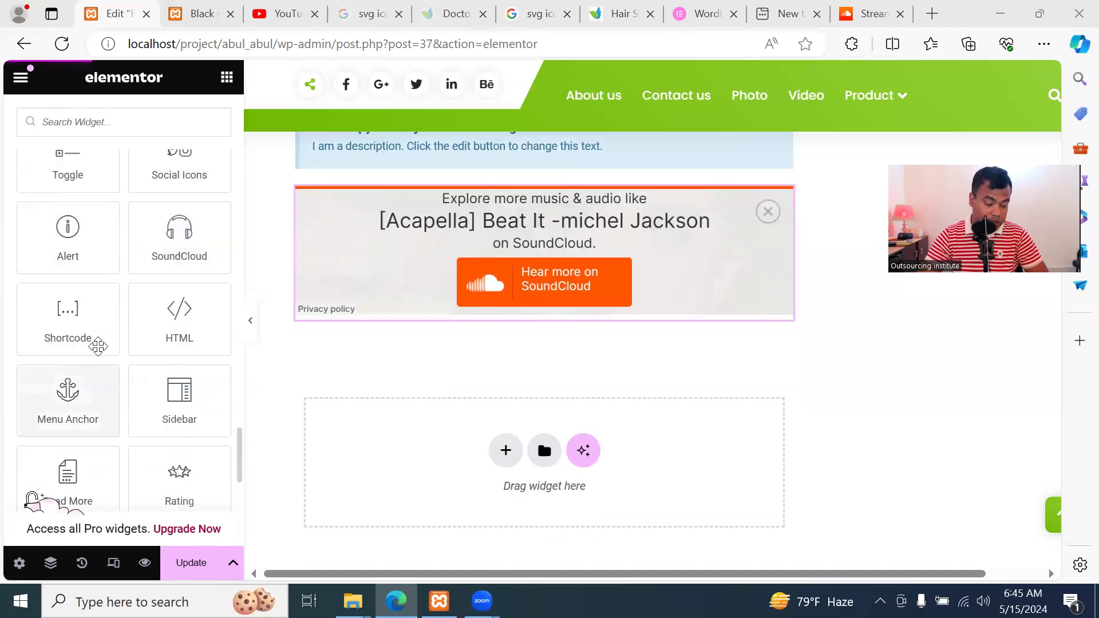
drag(67, 316, 543, 452)
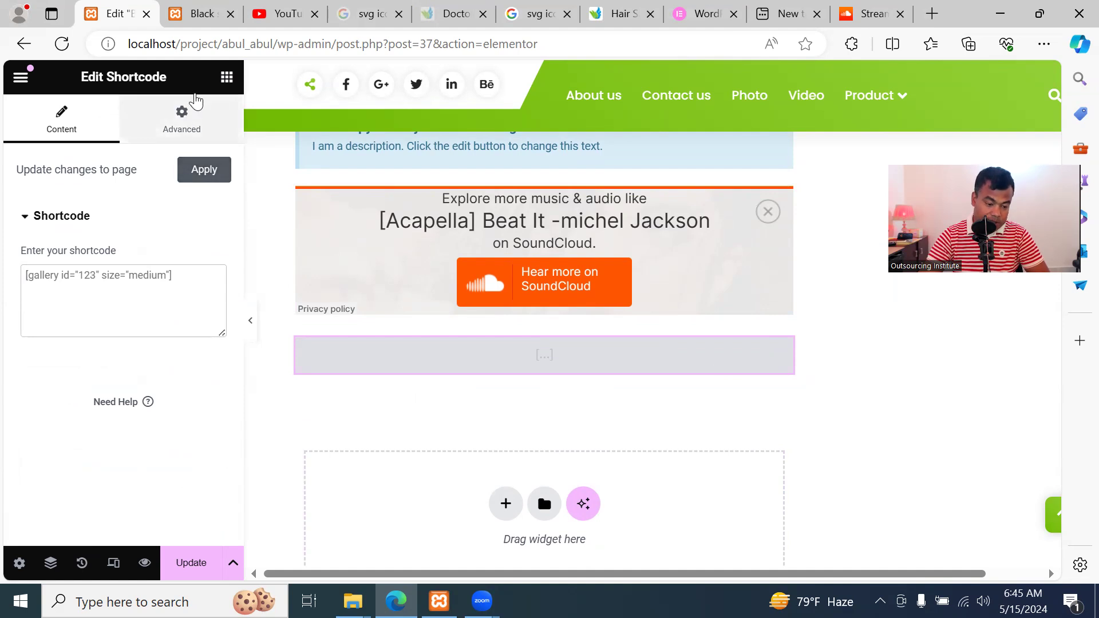
Add an HTML widget directly below the Shortcode widget
click(226, 80)
scroll(183, 393, down, 15)
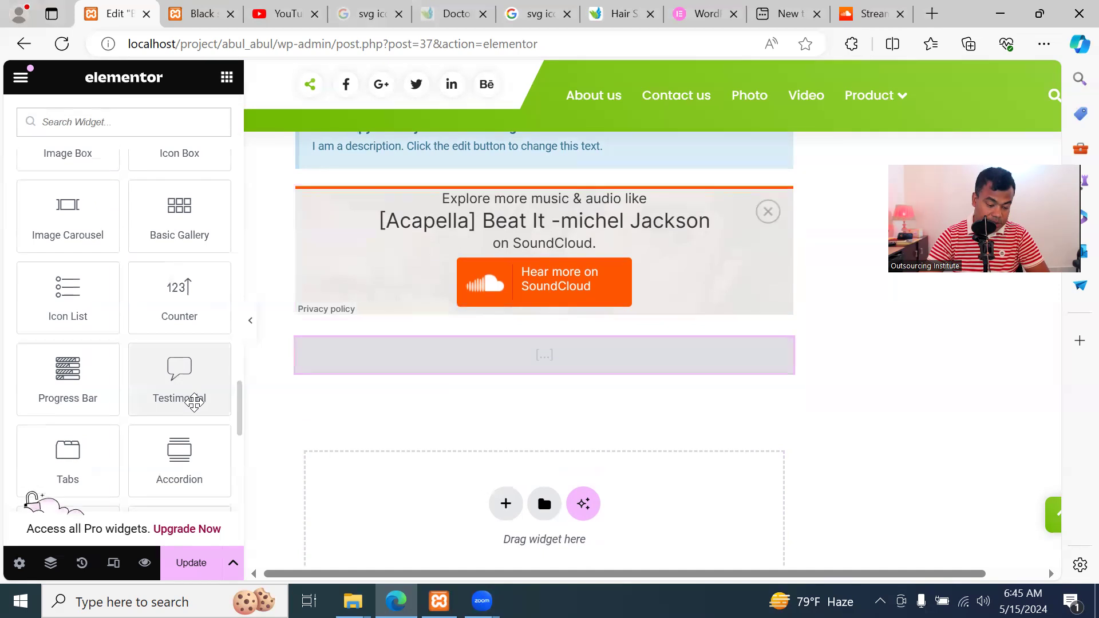
scroll(194, 402, down, 6)
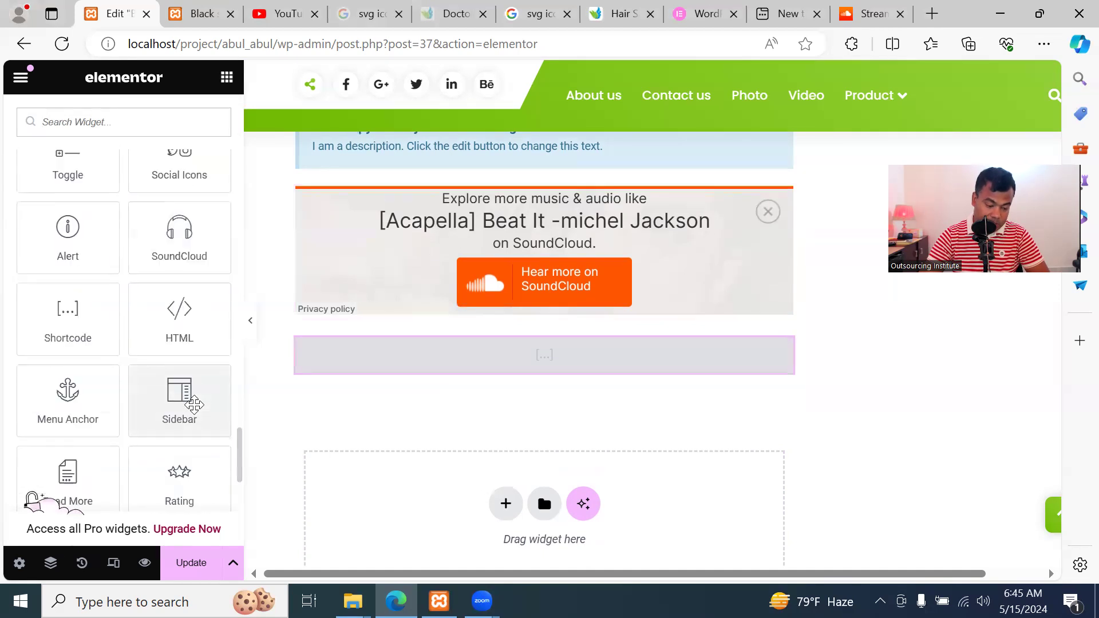
drag(179, 312, 519, 491)
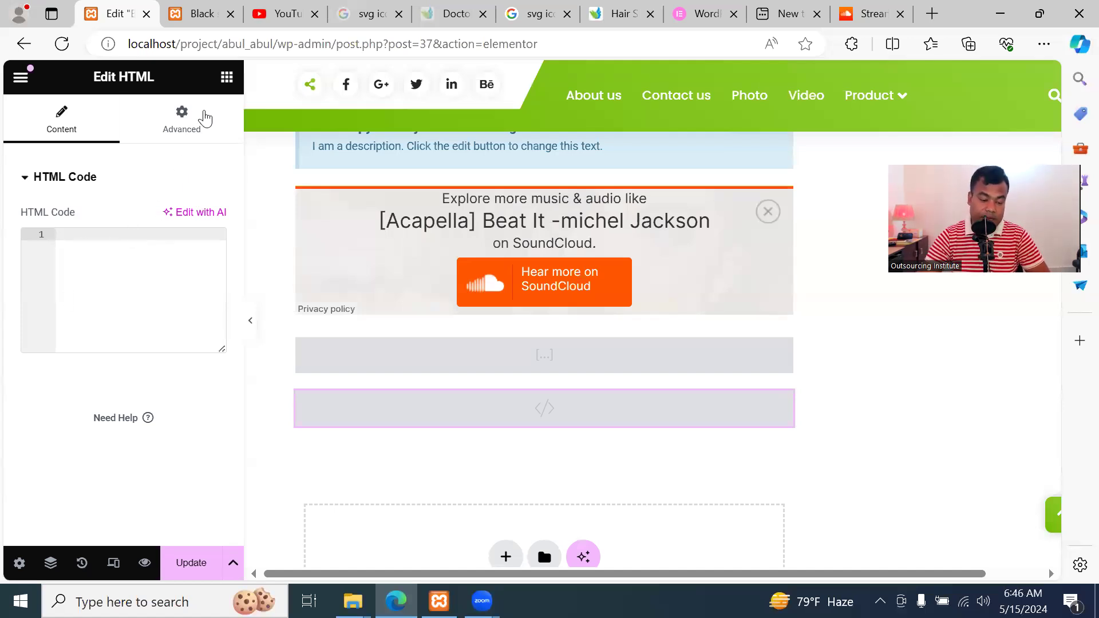
Add a Menu Anchor widget directly below the HTML widget
click(227, 76)
scroll(191, 380, down, 15)
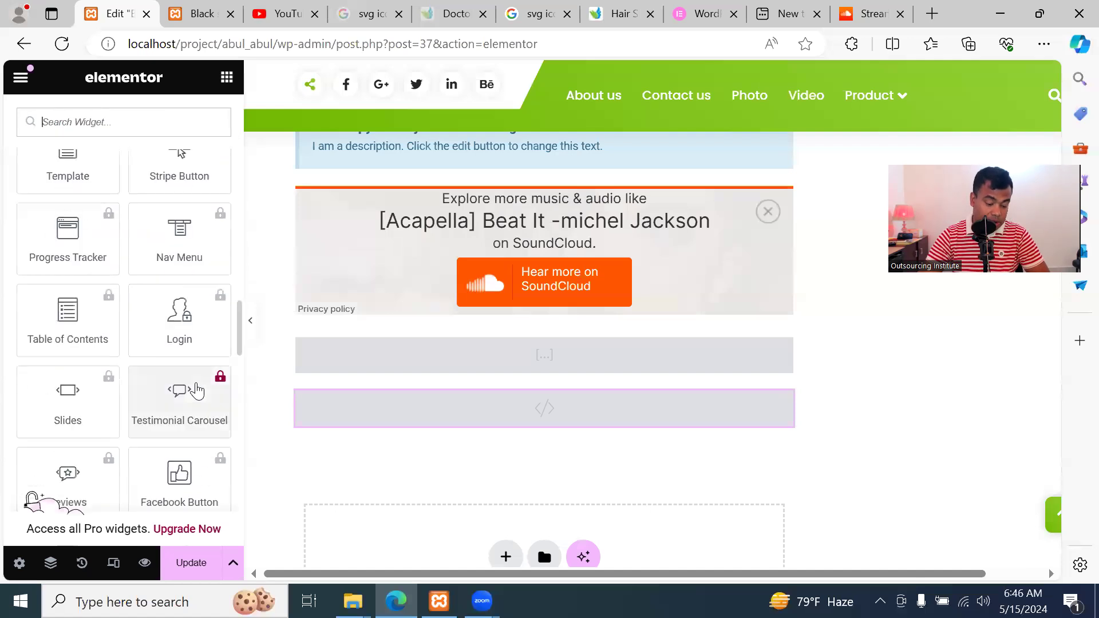
scroll(195, 389, down, 10)
scroll(194, 392, down, 5)
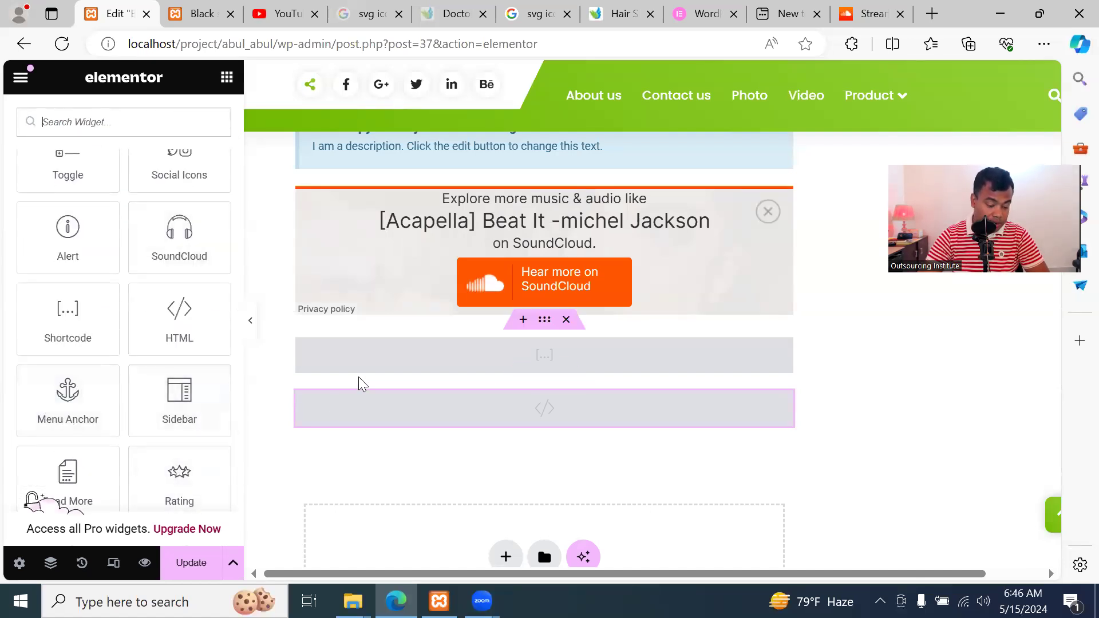
drag(67, 400, 122, 387)
scroll(131, 386, down, 5)
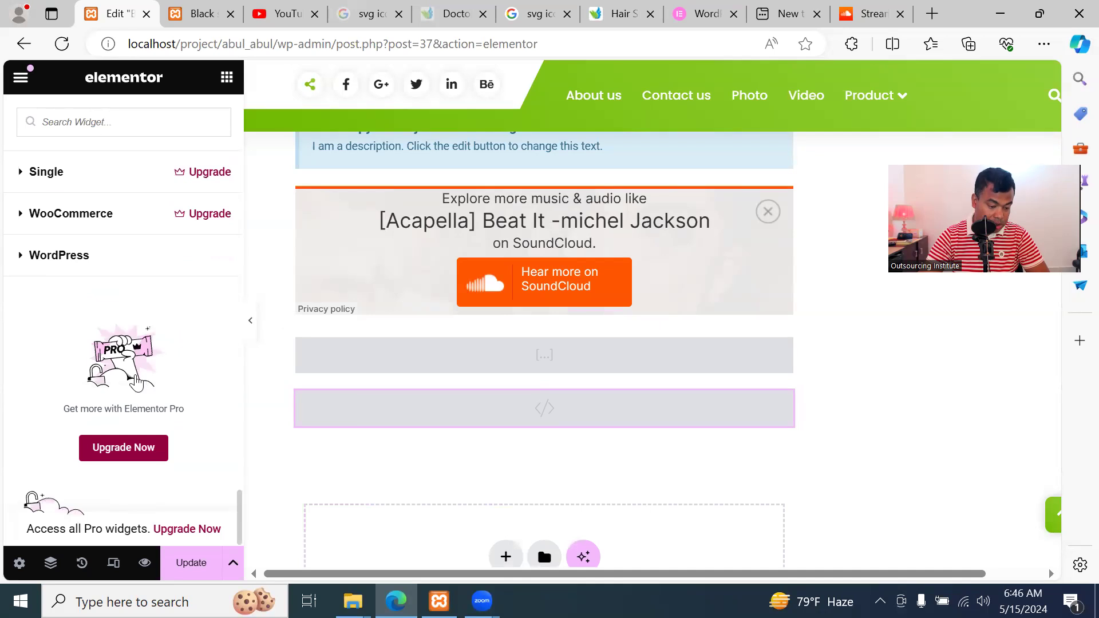
scroll(135, 382, up, 8)
scroll(137, 383, down, 3)
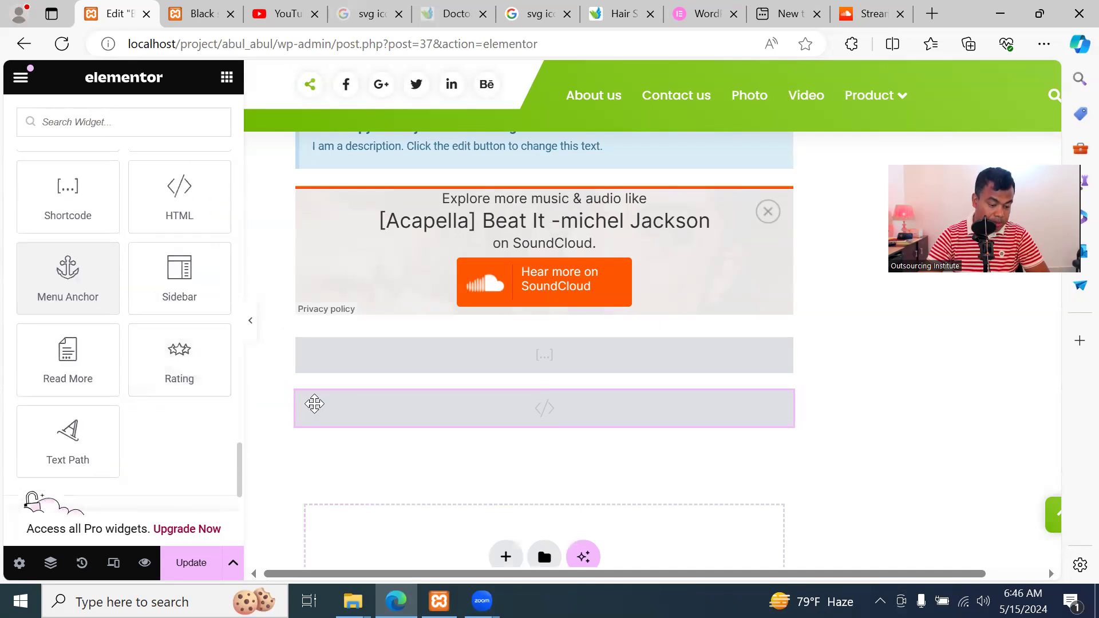
scroll(625, 355, down, 1)
drag(61, 282, 604, 492)
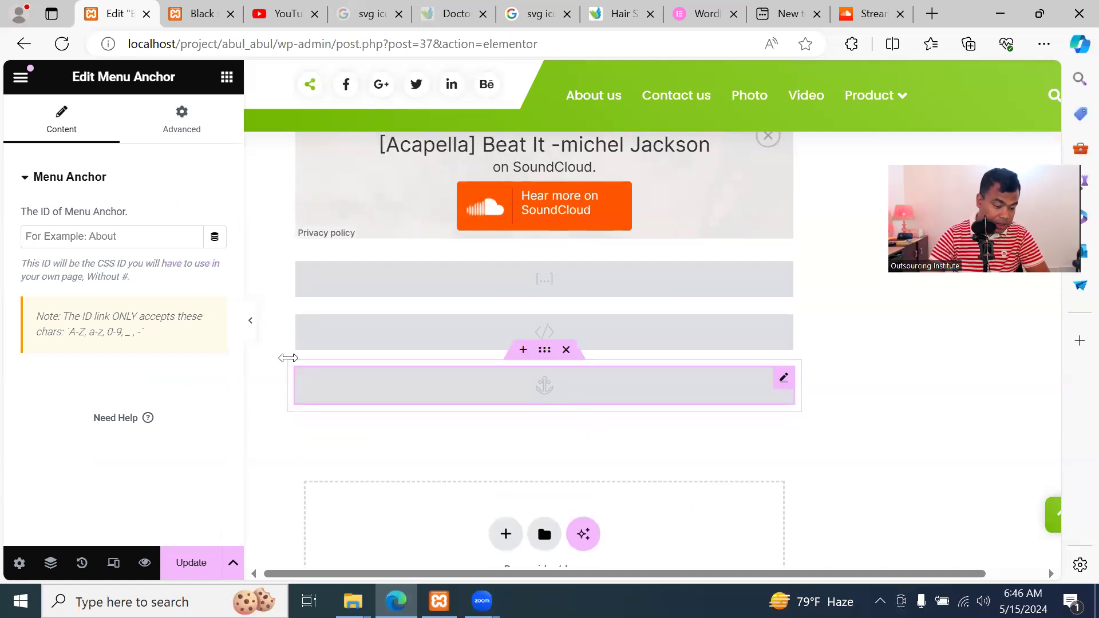
Set the Menu Anchor's ID to "sdfsfsdf" and glance at the widget's Advanced settings
click(153, 238)
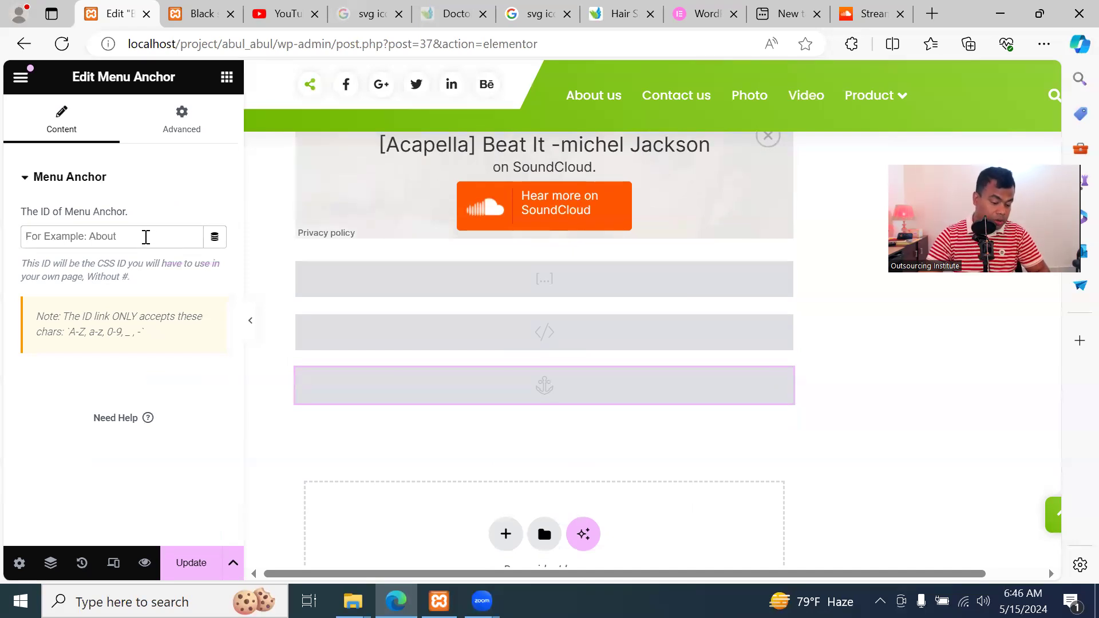
text(sdfsfsdf)
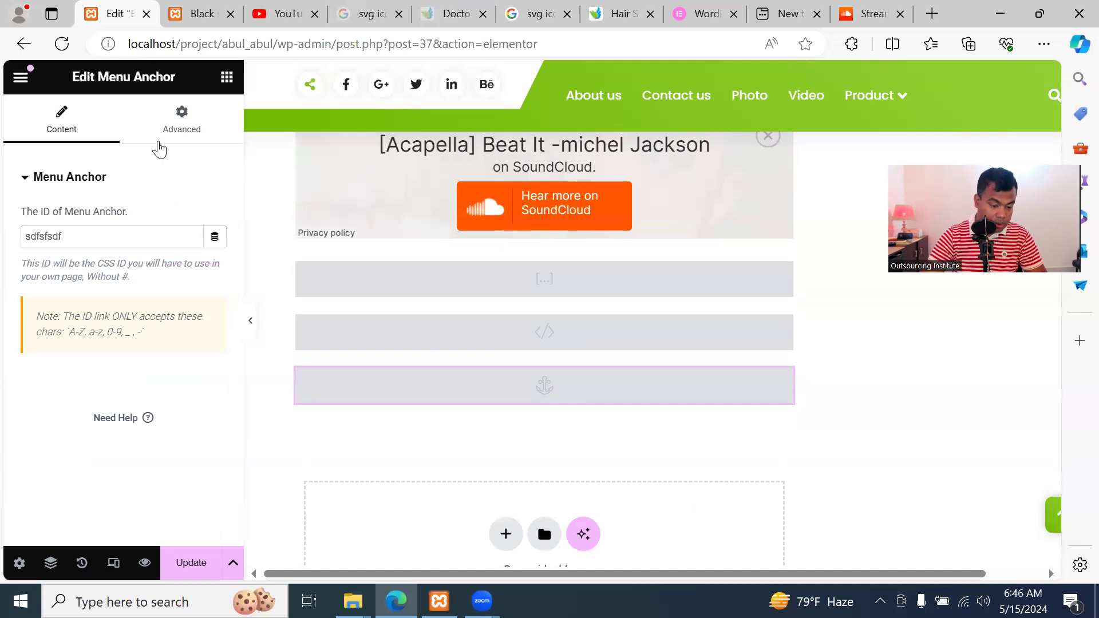
click(180, 121)
click(69, 127)
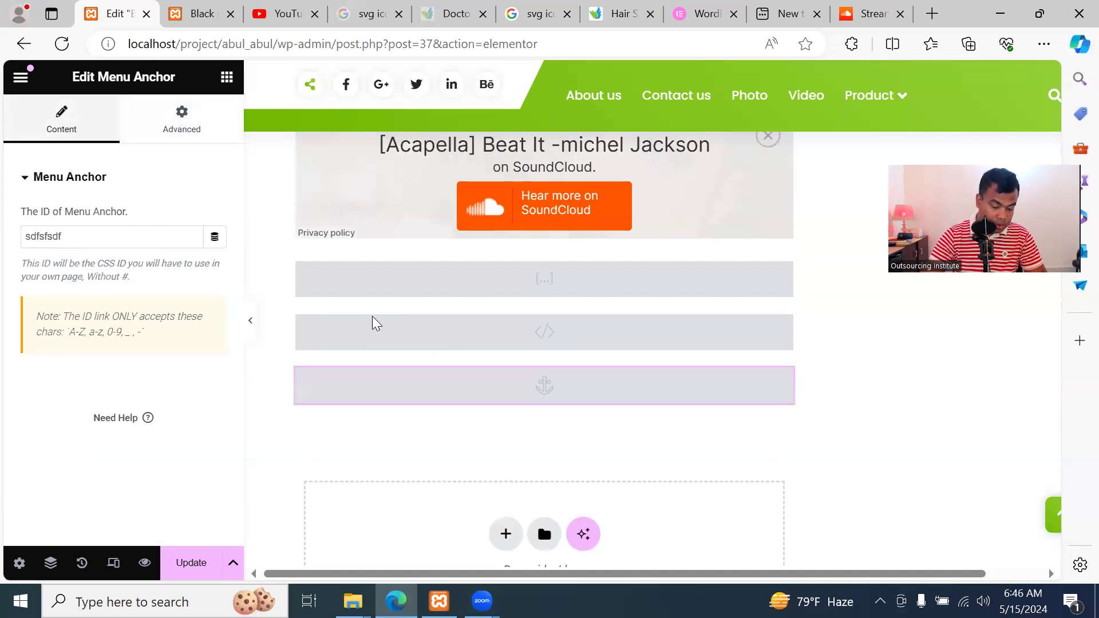
right_click(89, 236)
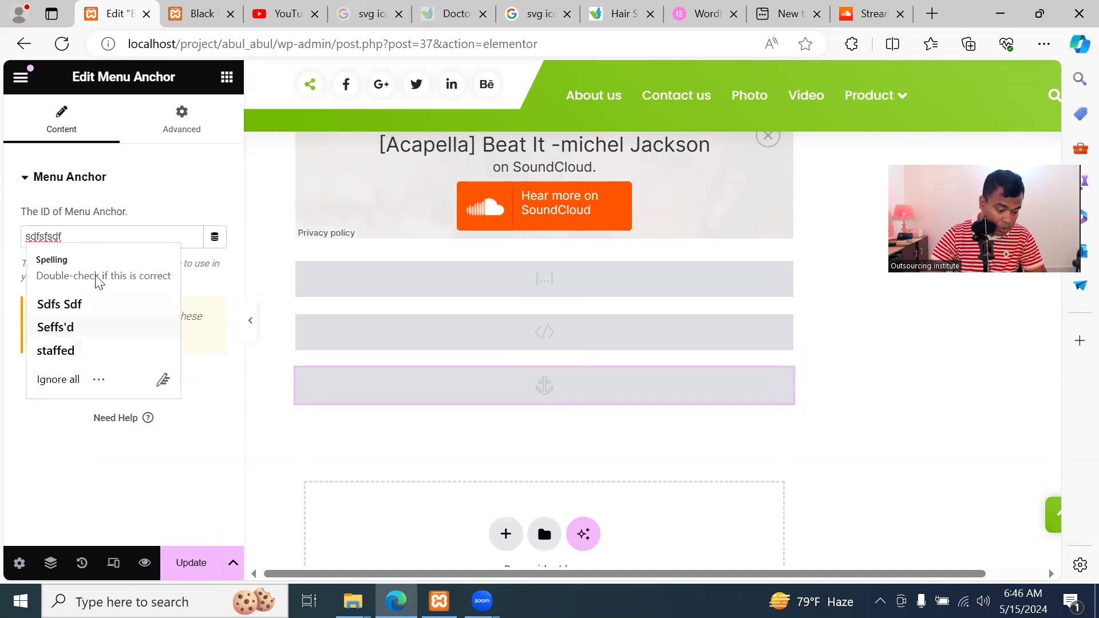
Check the dynamic tags option for the Menu Anchor's ID and close its pop-up
click(217, 309)
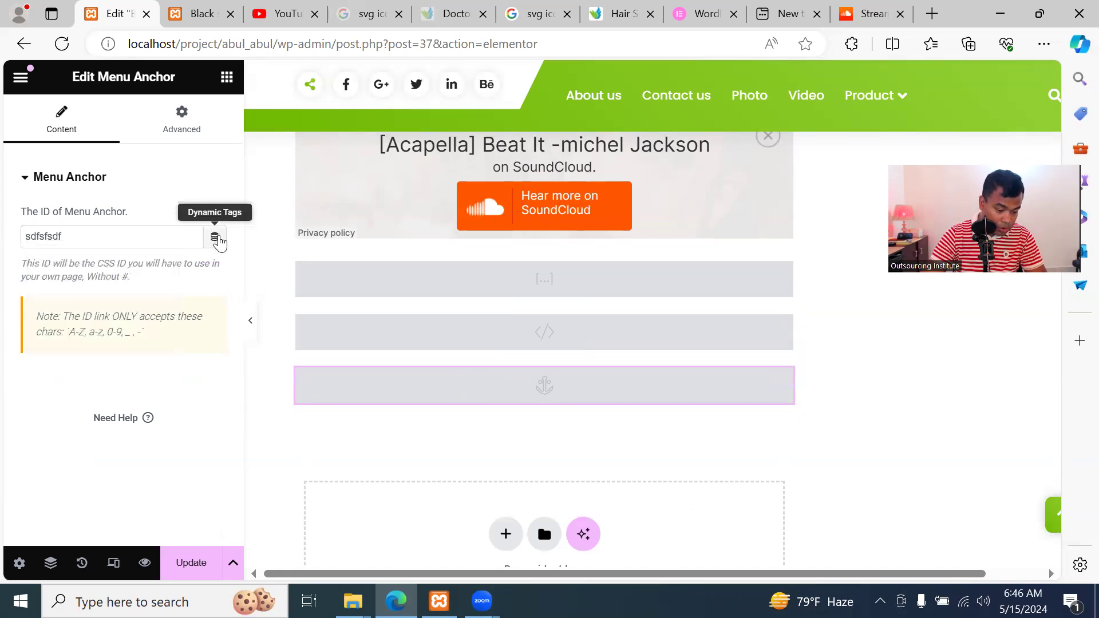
click(214, 236)
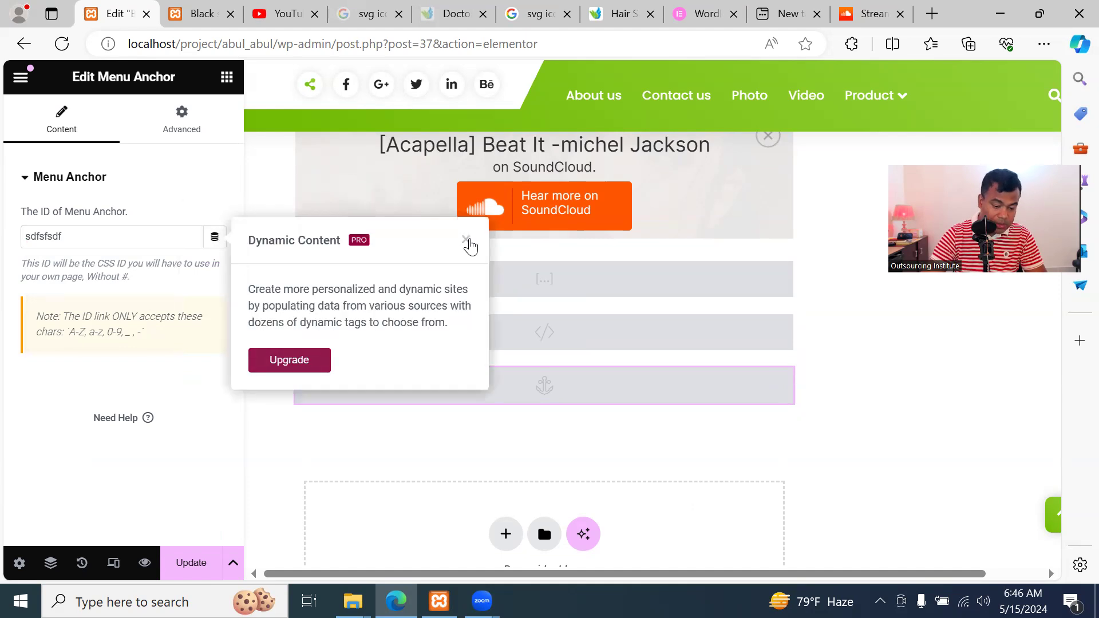
click(464, 239)
Add a Sidebar widget directly below the Menu Anchor widget
click(227, 77)
scroll(174, 422, down, 10)
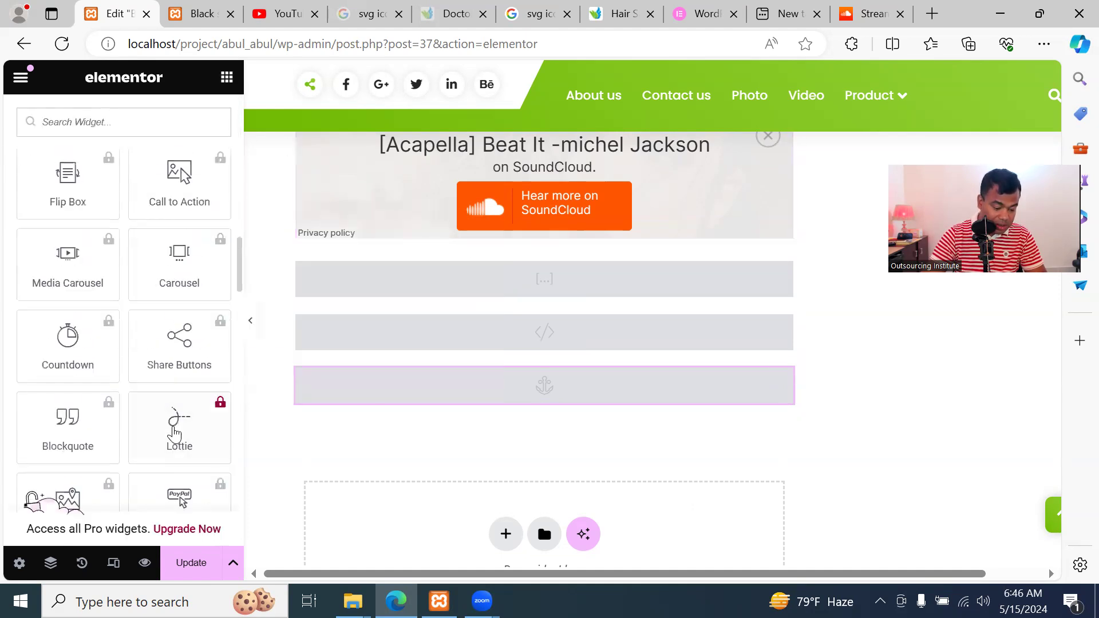
scroll(174, 422, down, 15)
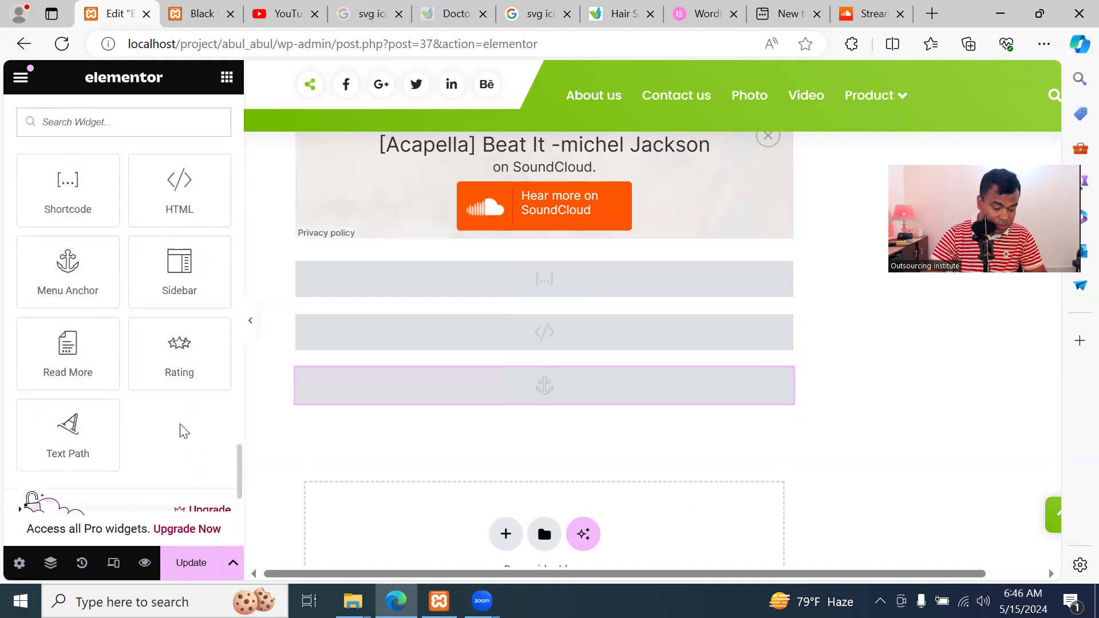
drag(179, 269, 578, 515)
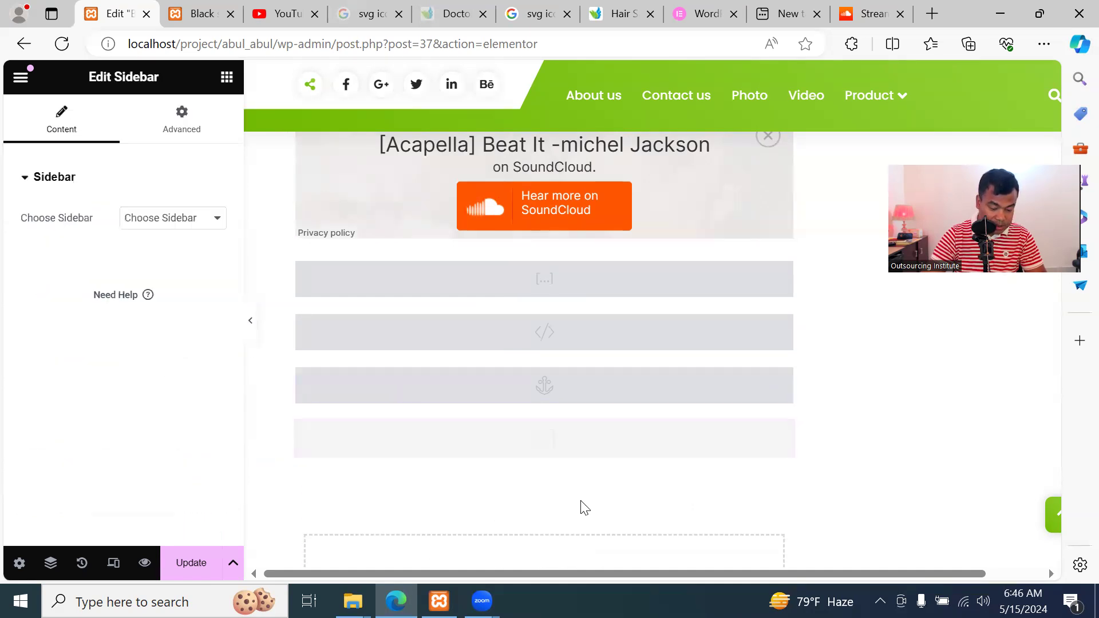
scroll(585, 500, down, 4)
scroll(566, 375, up, 3)
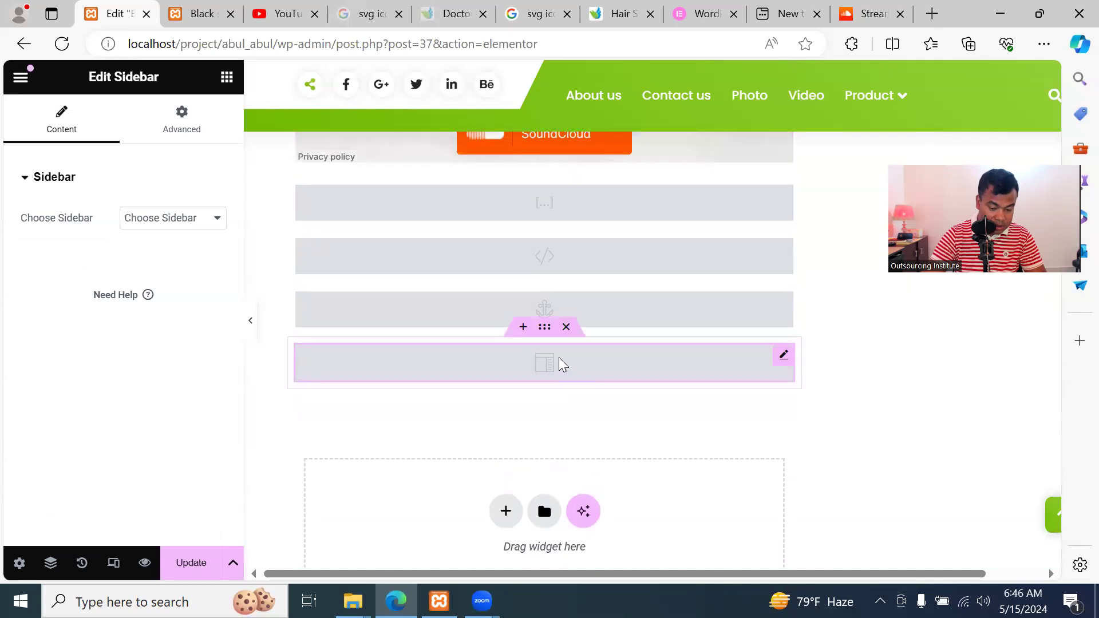
Try Footer 1, Sidebar Widget Area, Footer 3 and WooCommerce Widget Area as the Sidebar widget's source, finishing on Footer 1
click(178, 224)
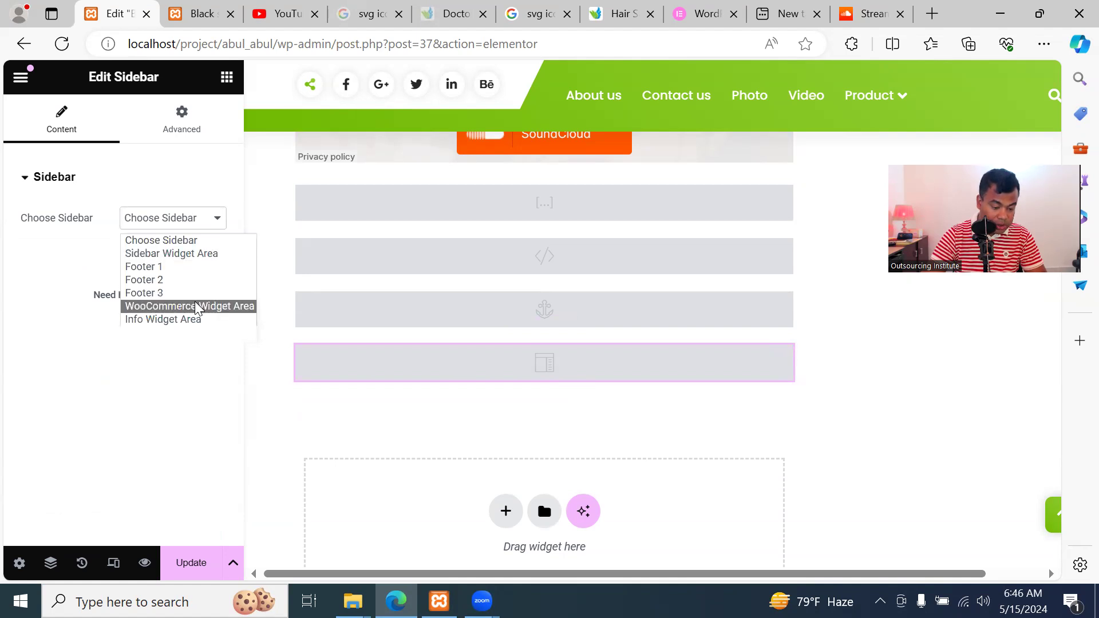
click(188, 266)
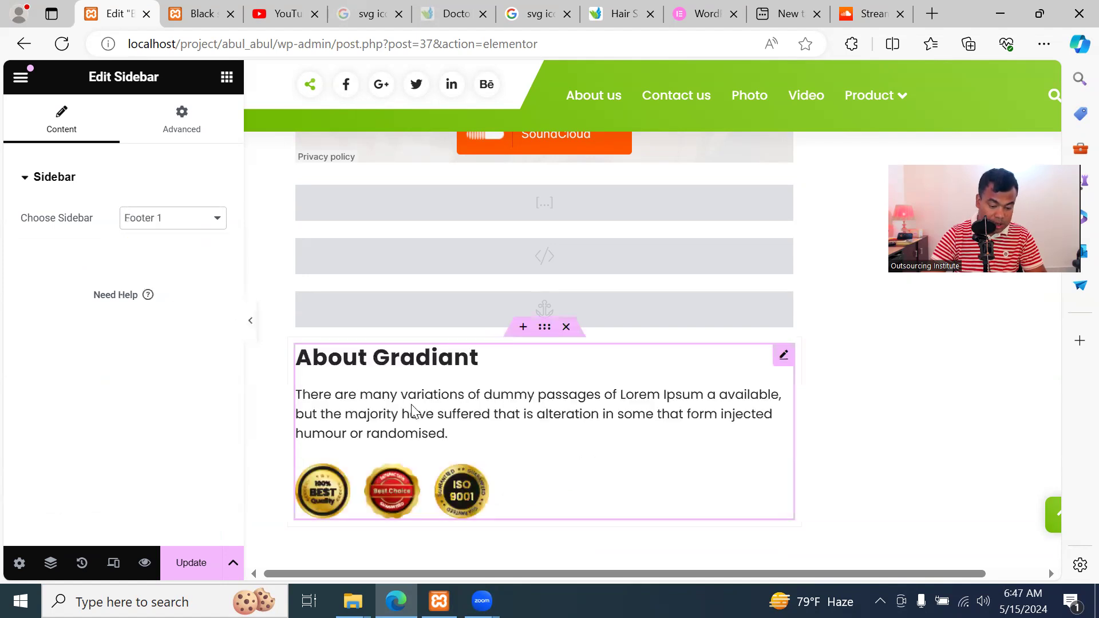
scroll(429, 410, down, 3)
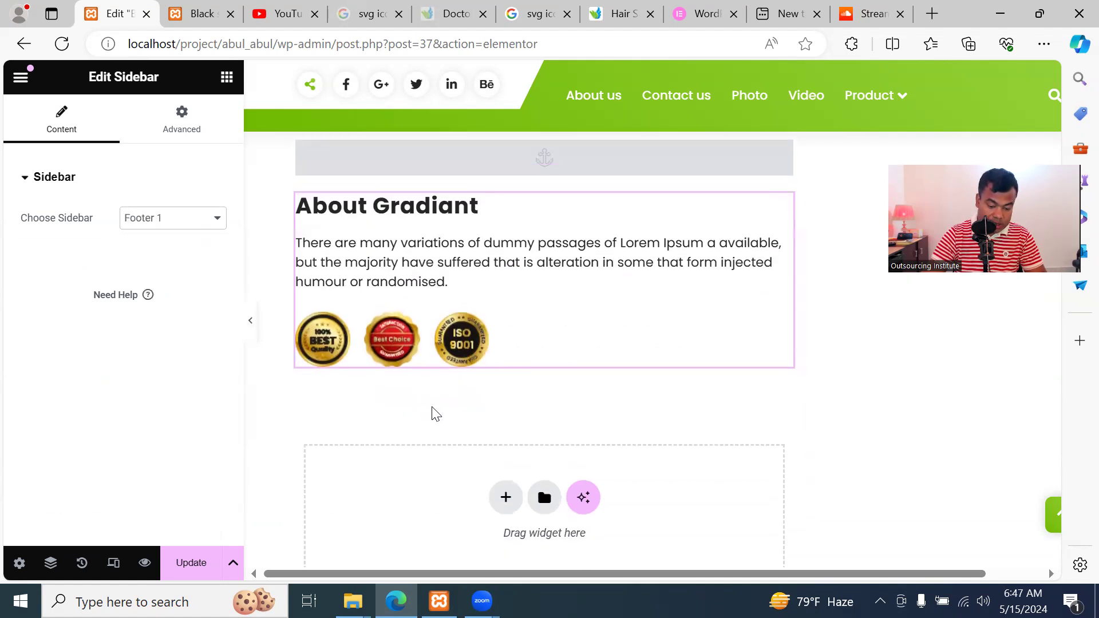
click(205, 227)
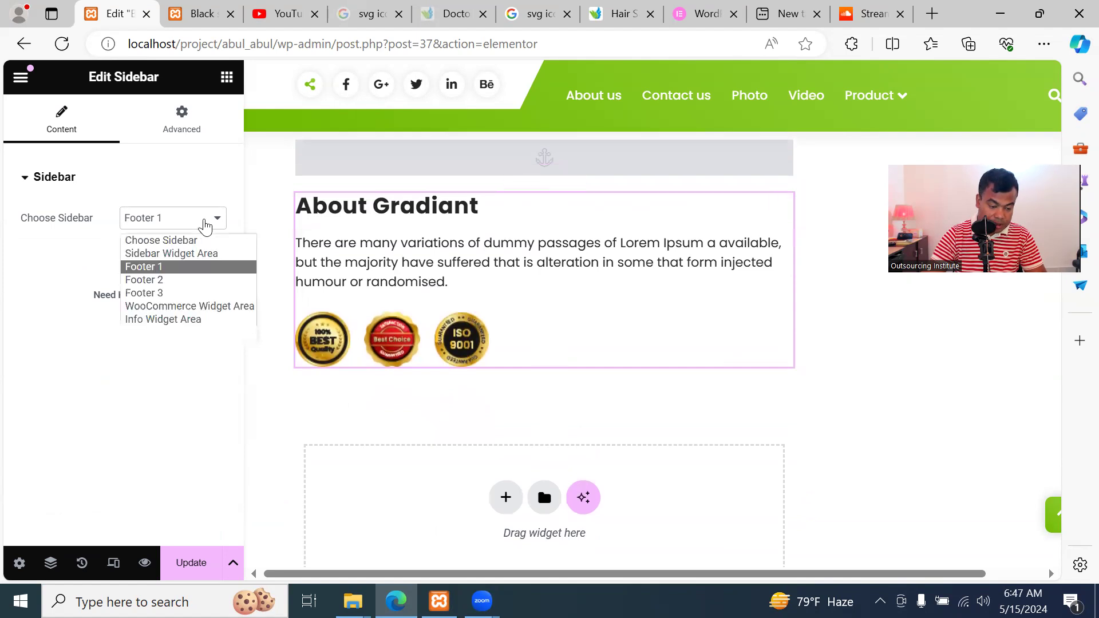
click(207, 254)
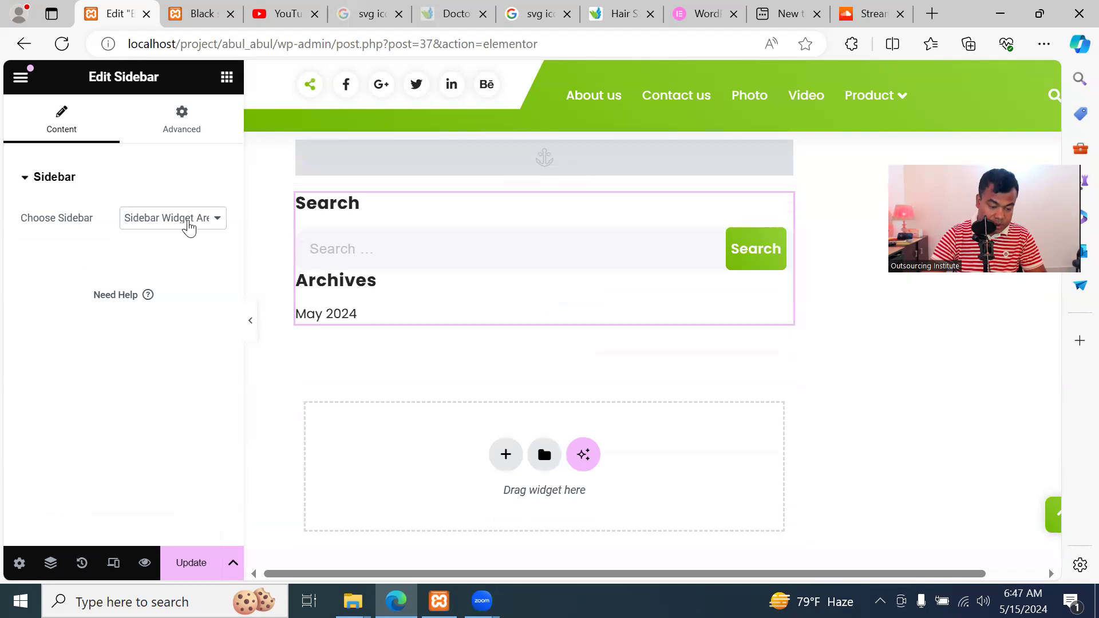
click(190, 222)
click(192, 294)
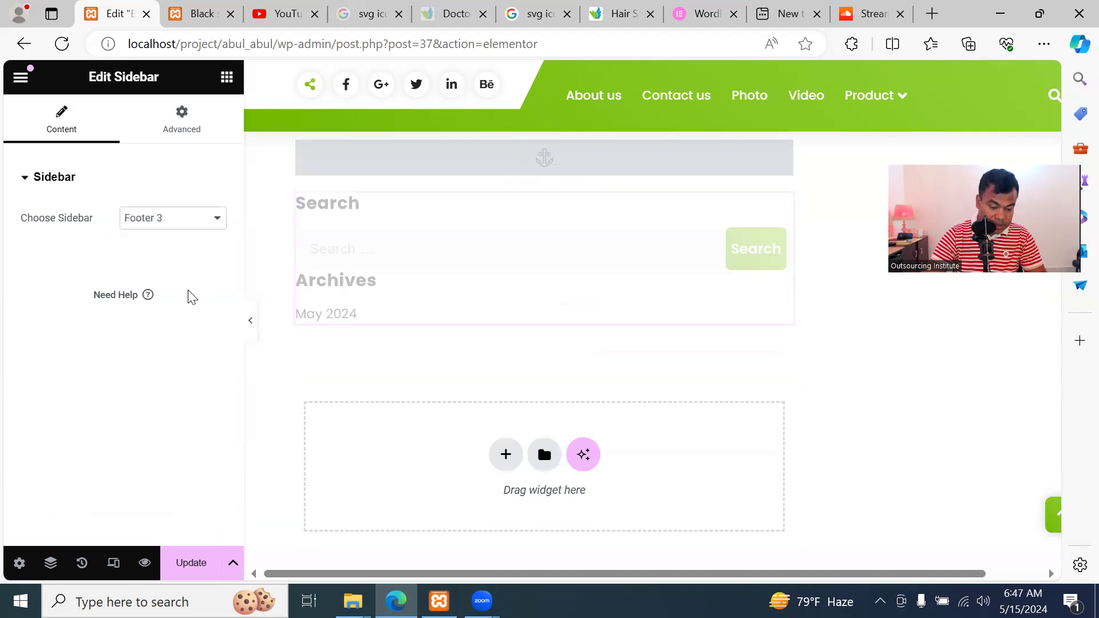
click(216, 220)
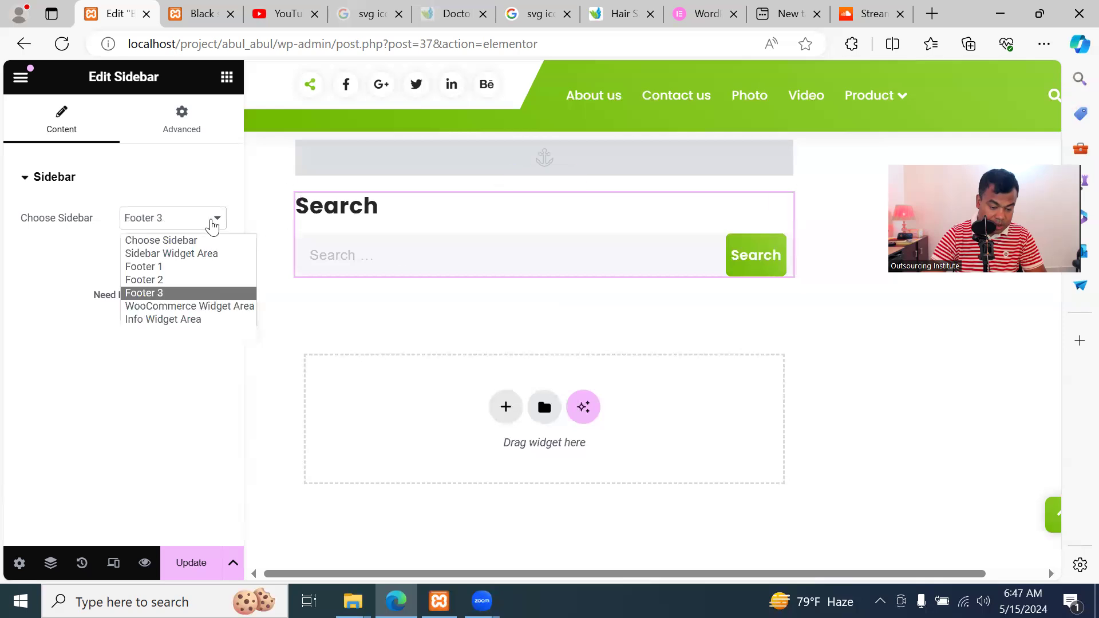
click(184, 307)
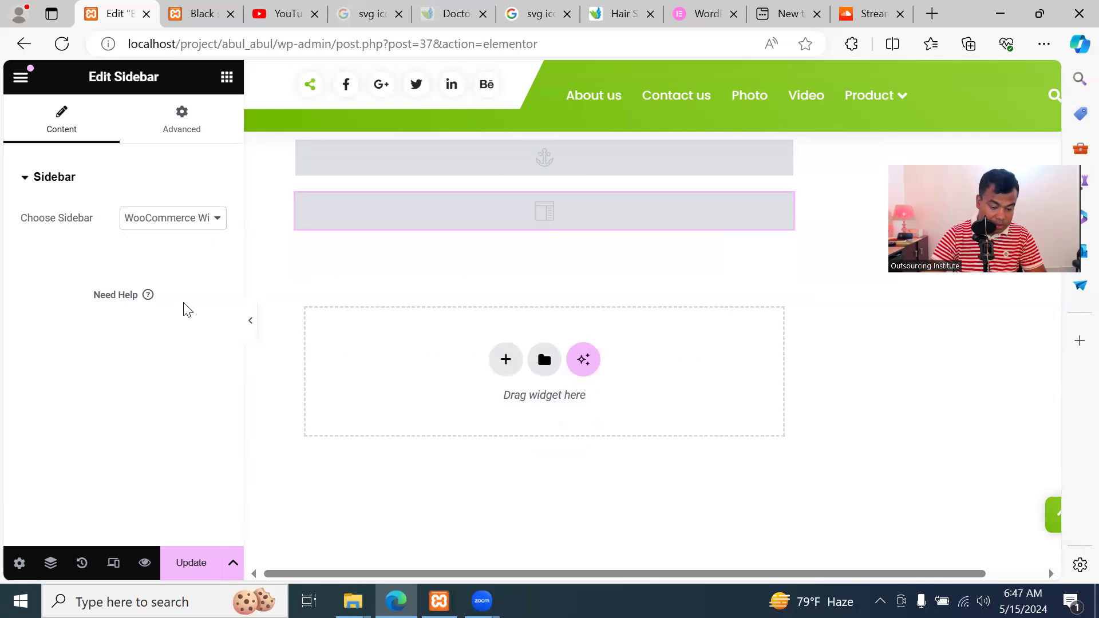
click(186, 221)
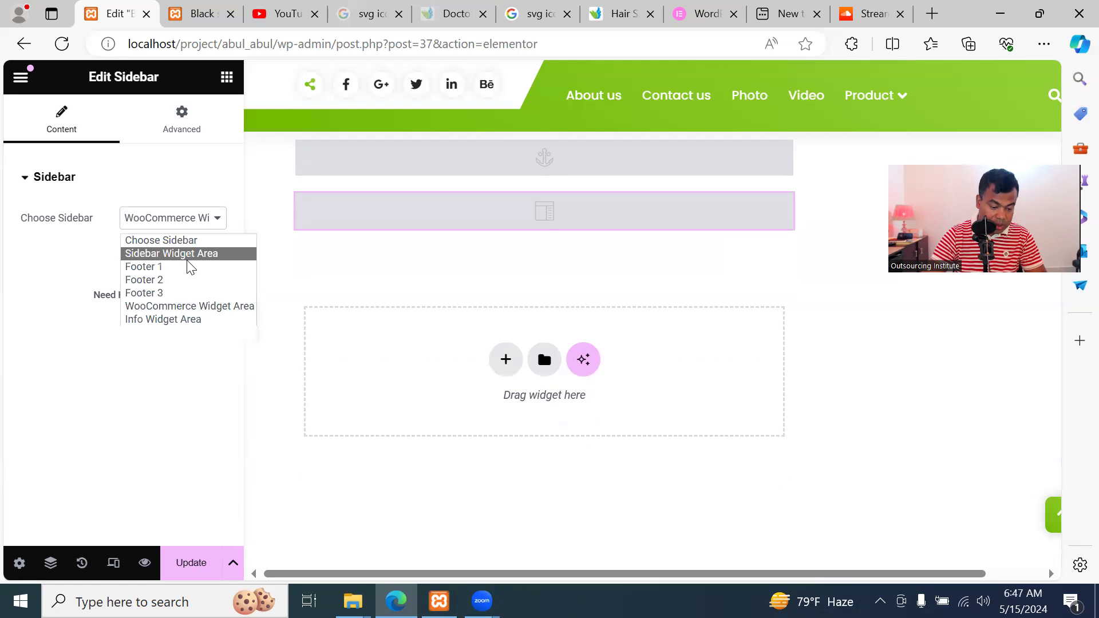
click(190, 267)
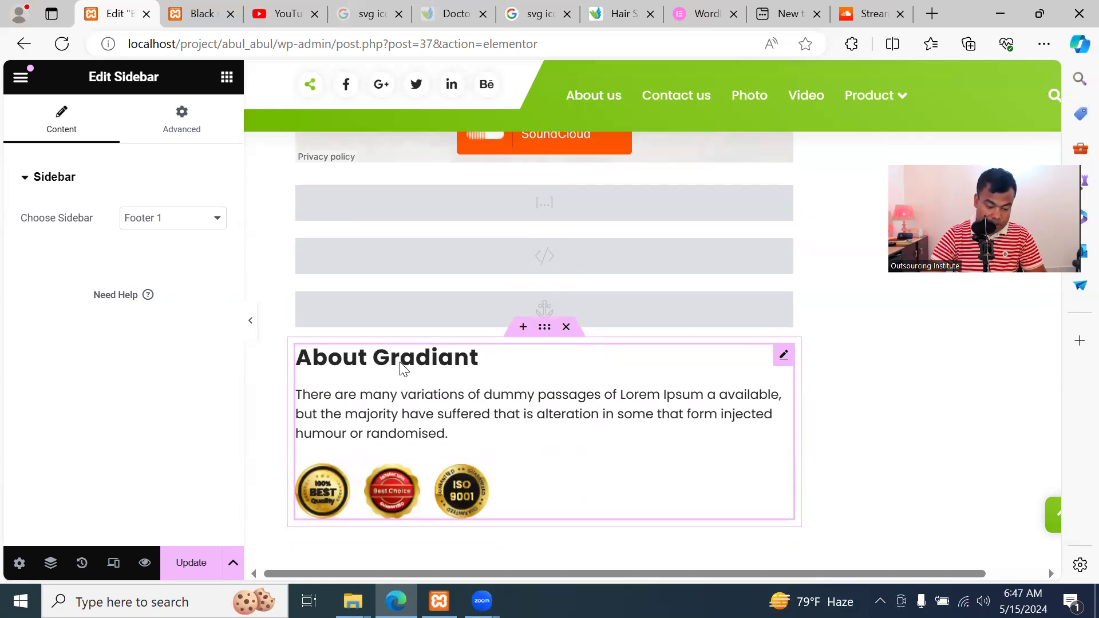
Delete the Sidebar widget below the Menu Anchor
click(209, 222)
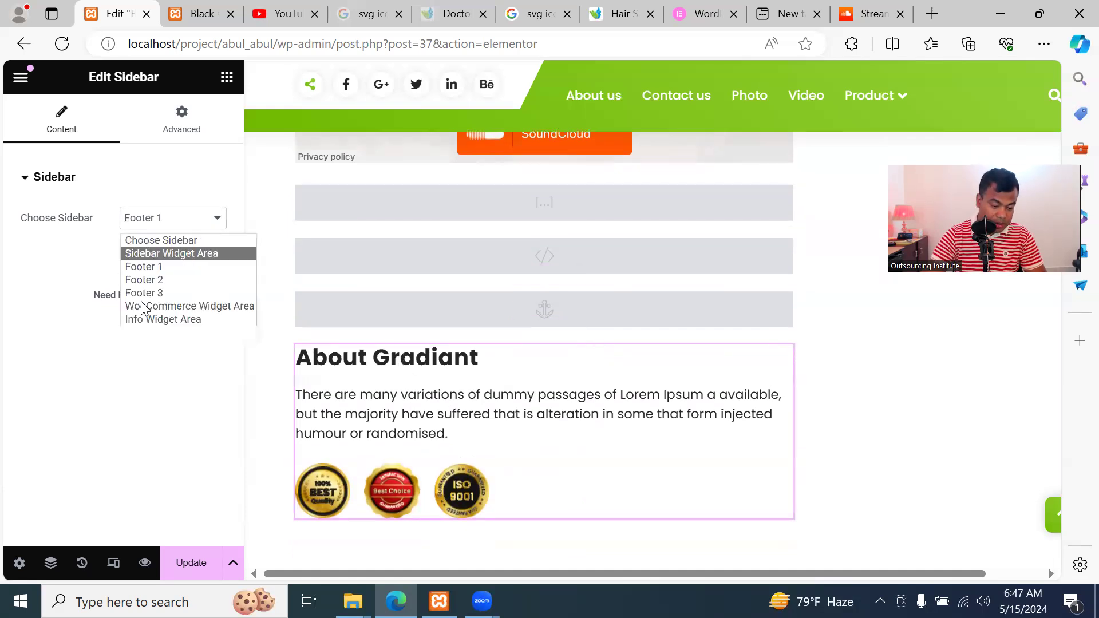
click(55, 297)
click(227, 77)
scroll(213, 388, down, 15)
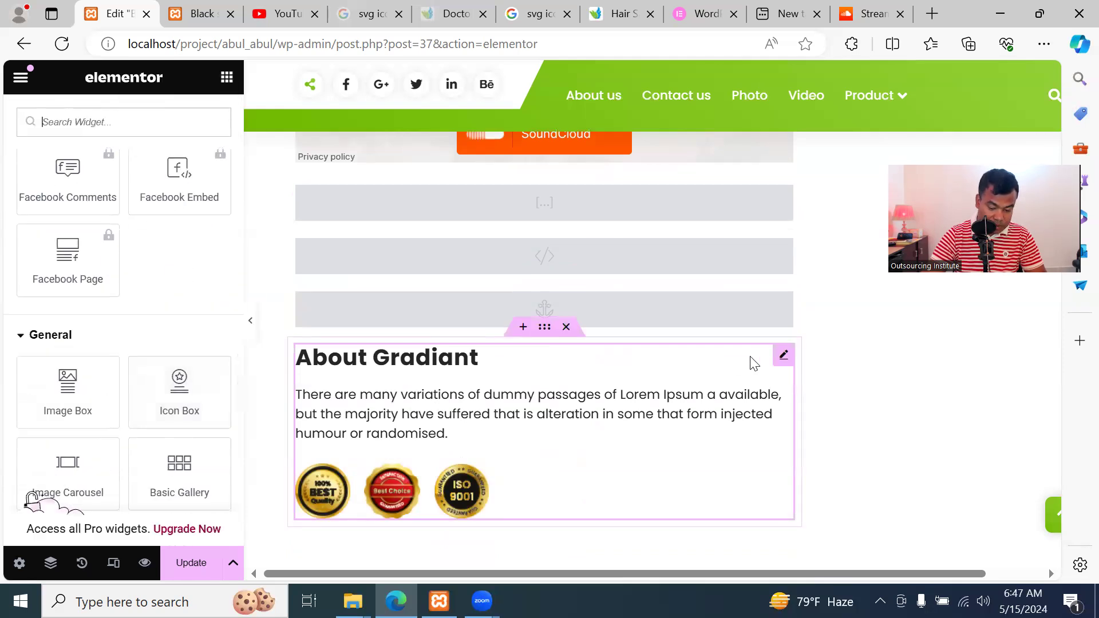
click(566, 326)
Add a Rating widget directly below the Menu Anchor and set its rating scale to 7
scroll(154, 397, down, 15)
scroll(157, 395, up, 3)
scroll(156, 395, up, 2)
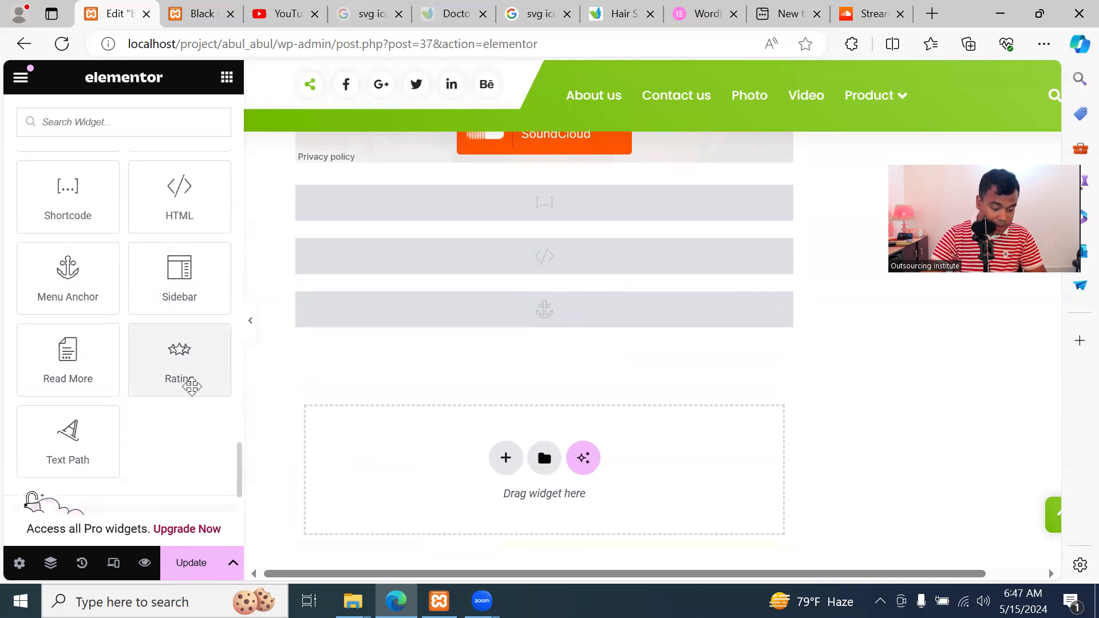
drag(182, 372, 537, 476)
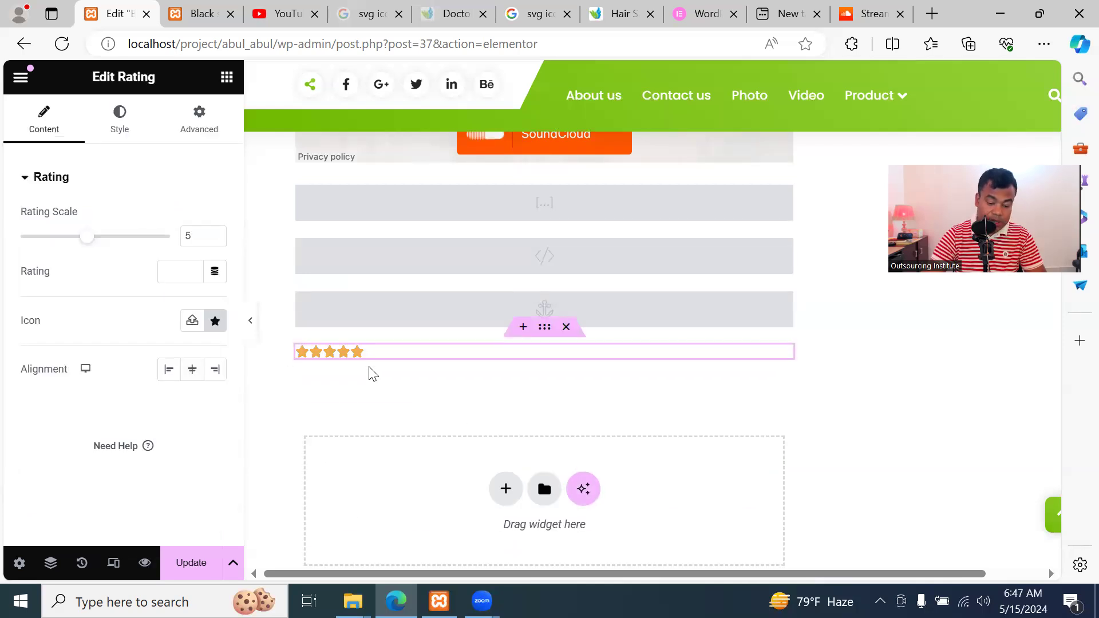
drag(91, 239, 123, 246)
Add another Rating widget between the captioned apple image and the icon list that starts with "Tasty"
scroll(513, 377, up, 20)
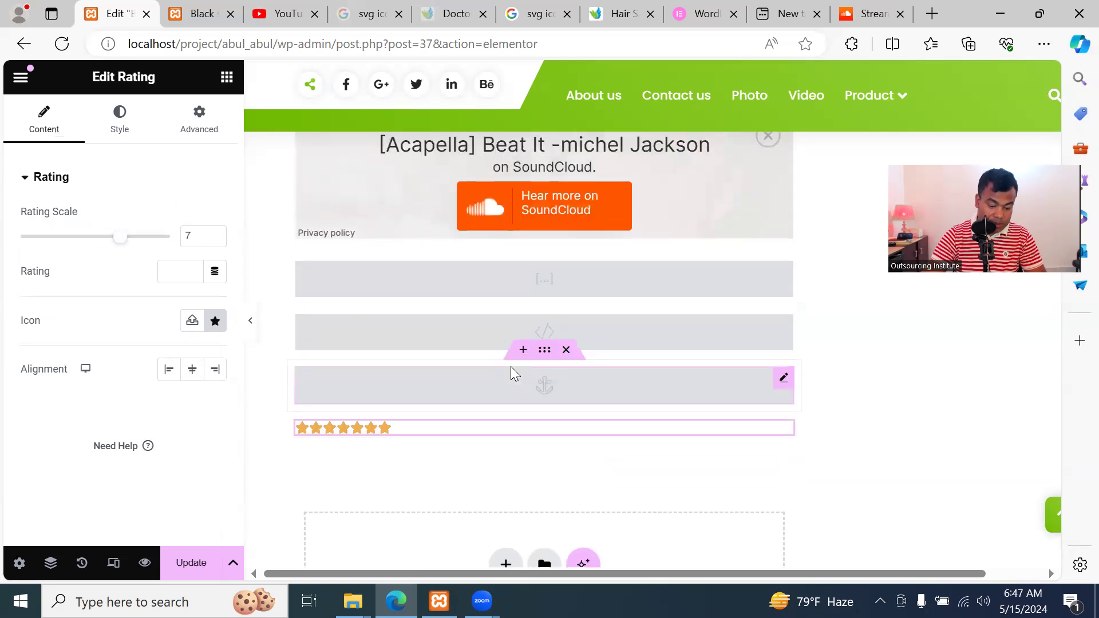
scroll(513, 386, up, 10)
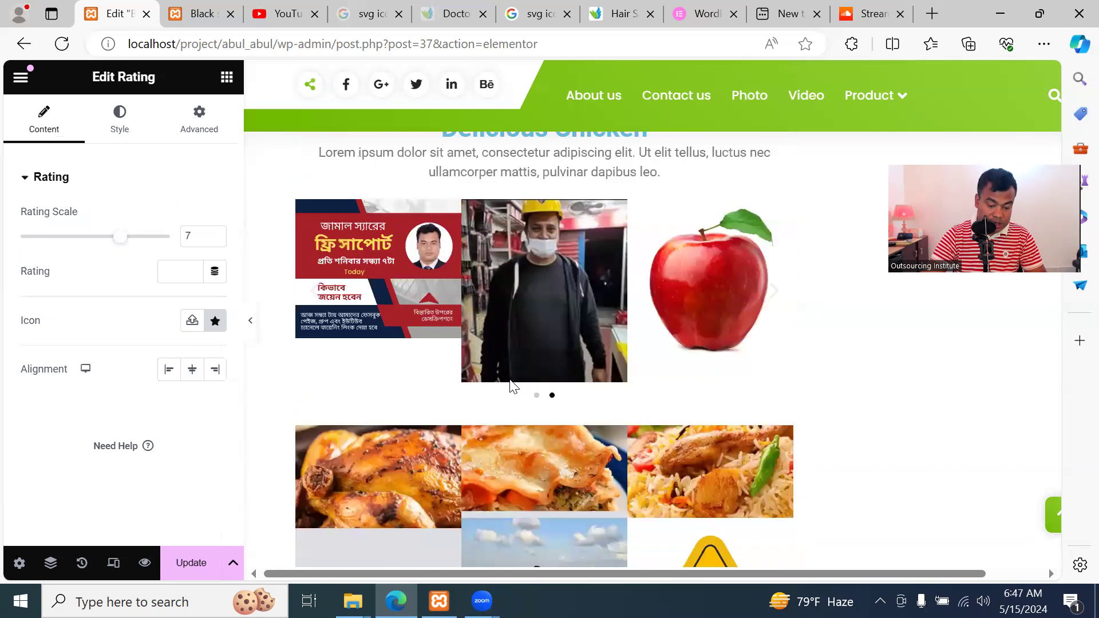
scroll(509, 379, up, 6)
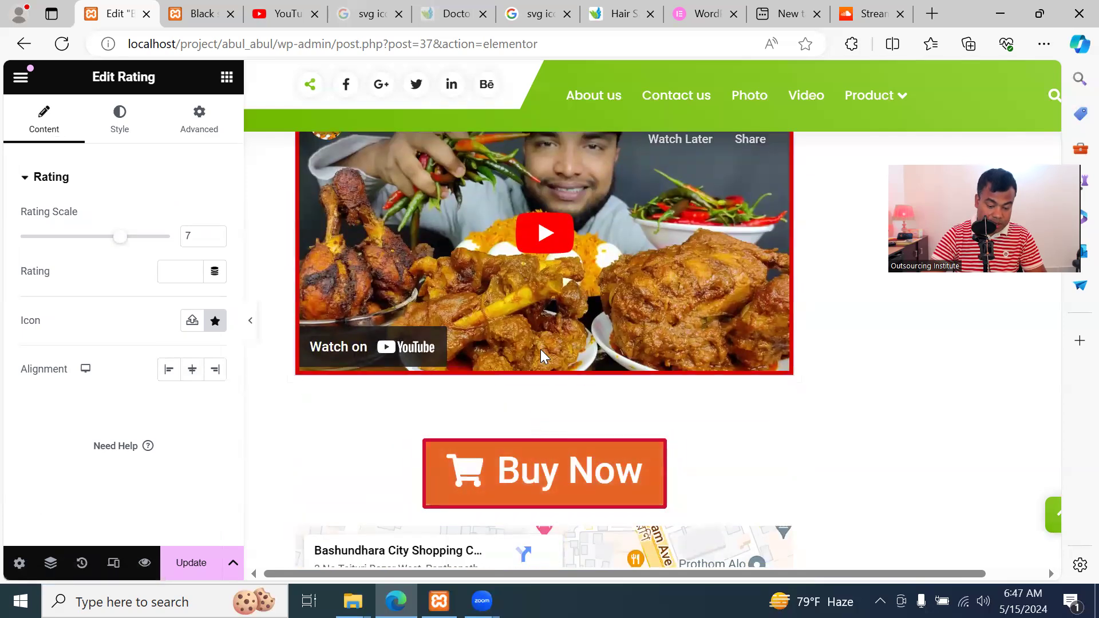
scroll(541, 362, down, 8)
scroll(549, 382, up, 10)
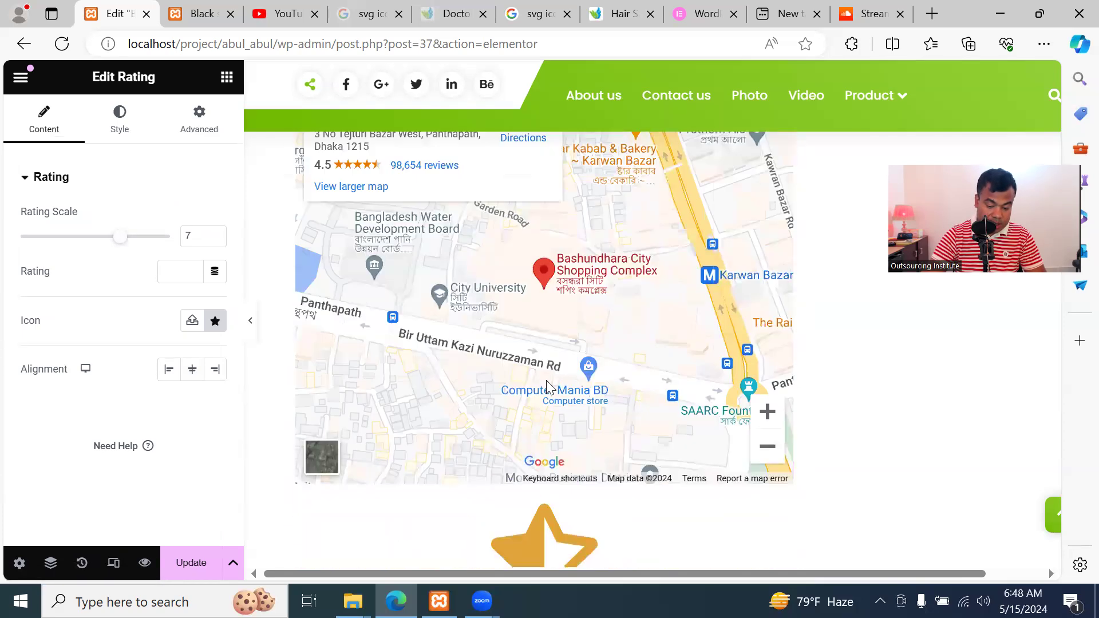
scroll(546, 382, down, 3)
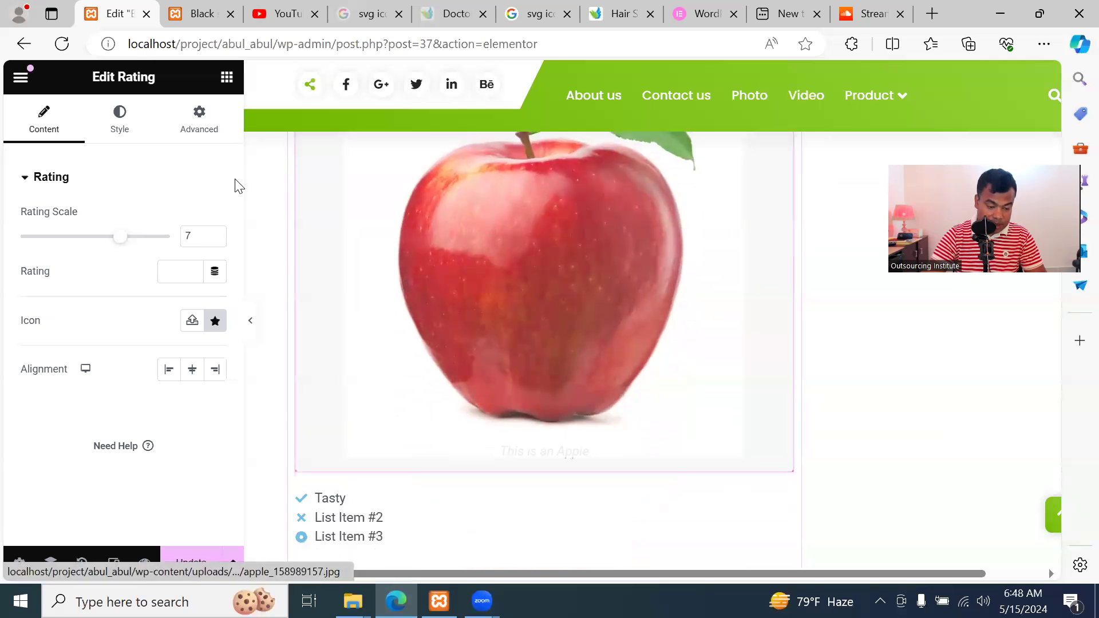
click(226, 77)
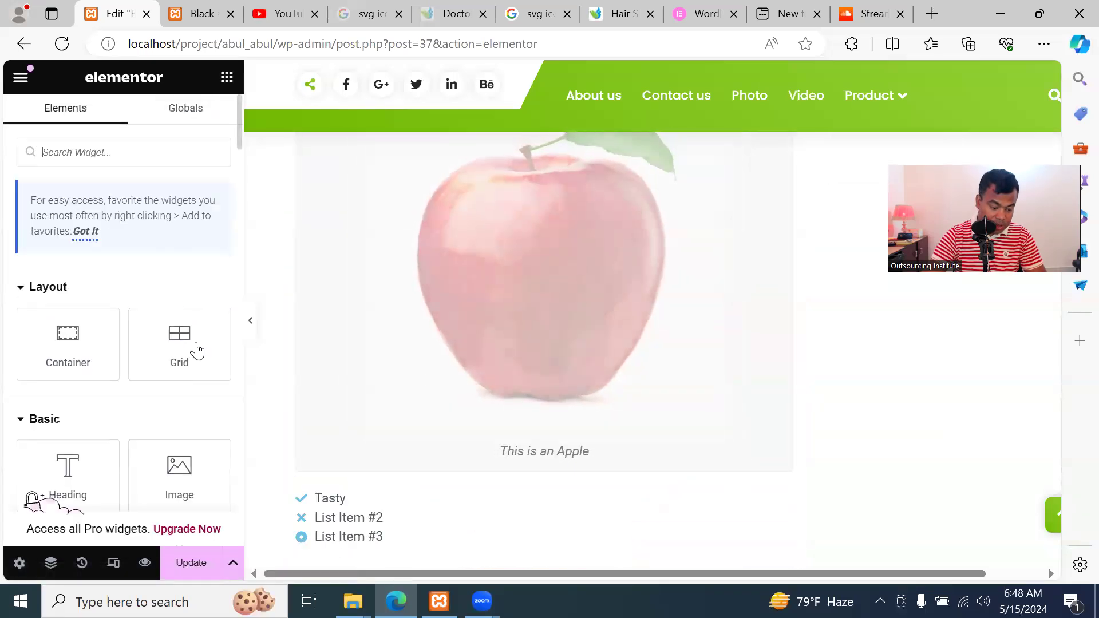
scroll(197, 350, down, 15)
scroll(197, 378, down, 5)
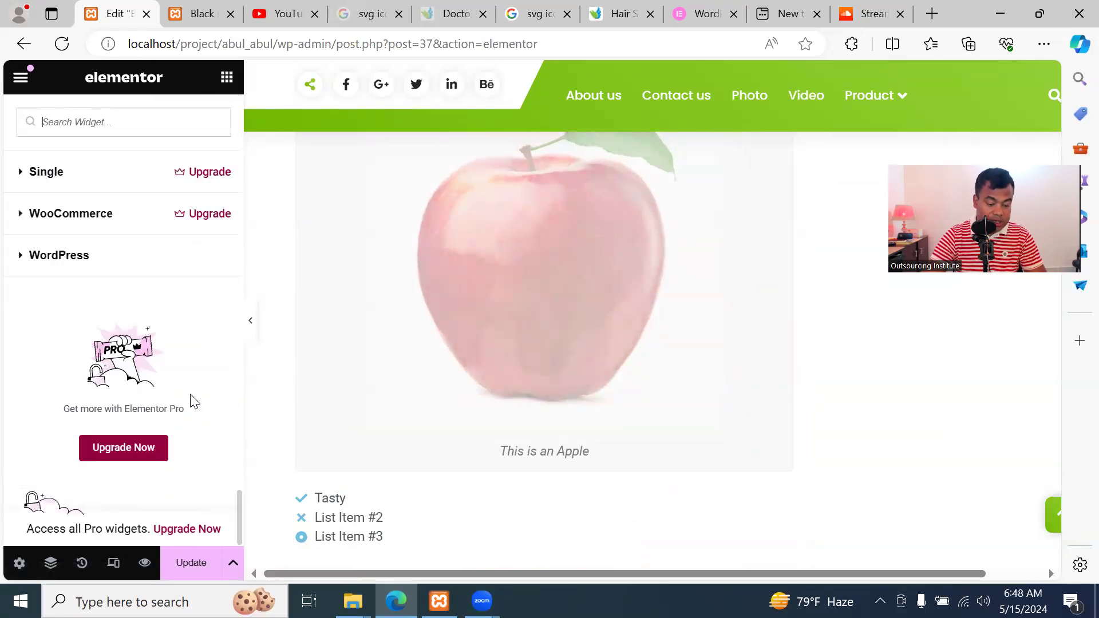
scroll(191, 404, up, 3)
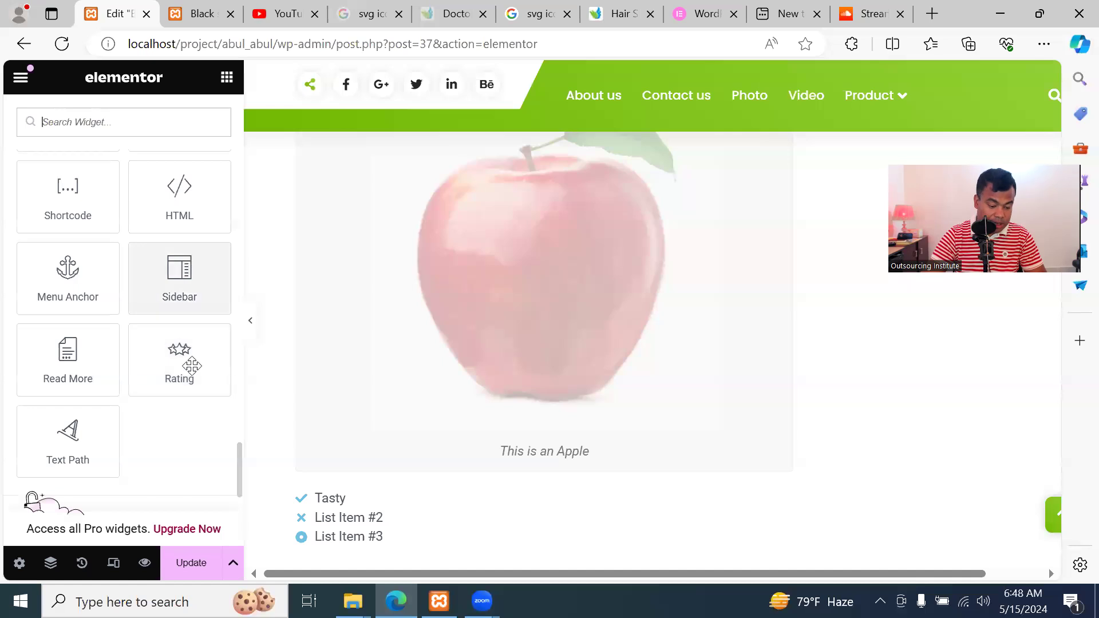
drag(170, 355, 531, 456)
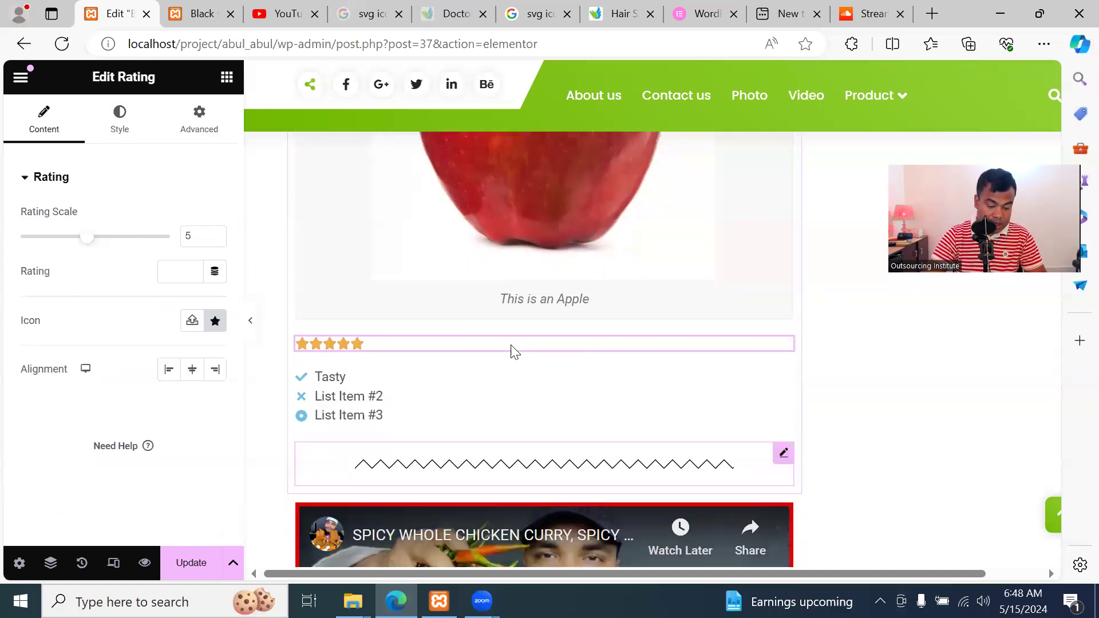
Try a rating scale of 6 for the Rating widget under the apple image, then set it to 4
drag(87, 237, 104, 237)
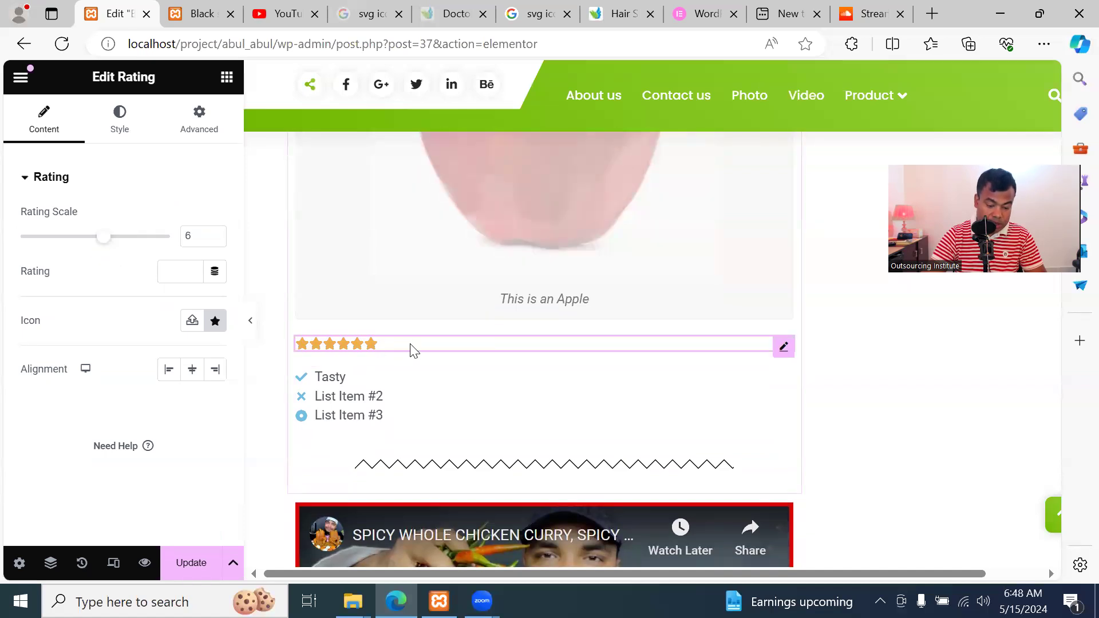
click(215, 240)
click(216, 240)
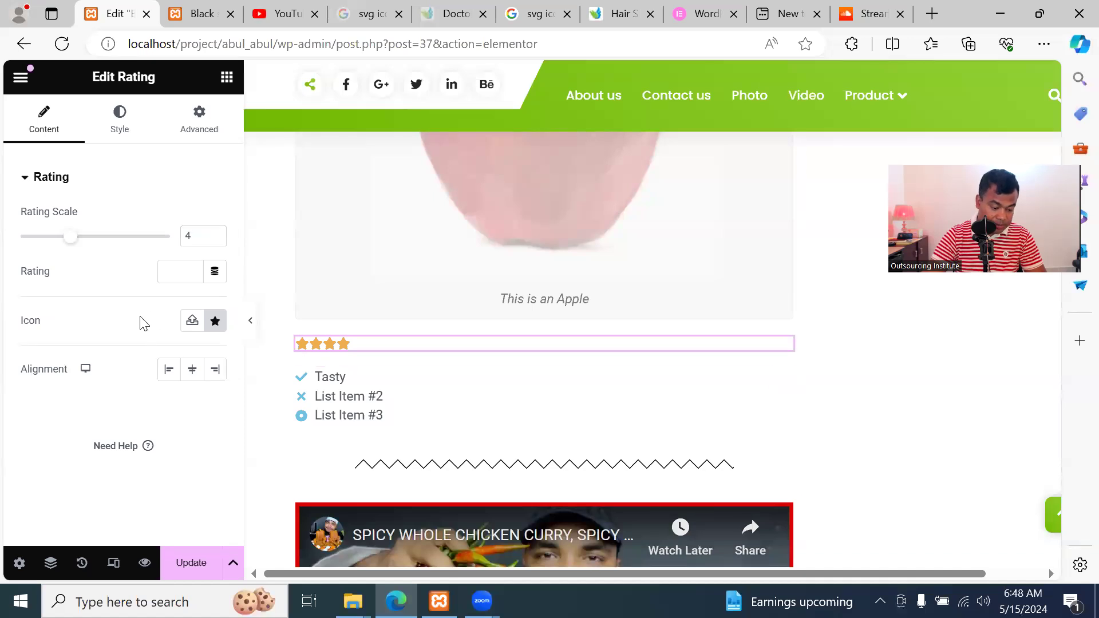
Add a Text Path widget directly below the seven-star Rating widget near the end of the page
click(227, 77)
scroll(173, 343, down, 20)
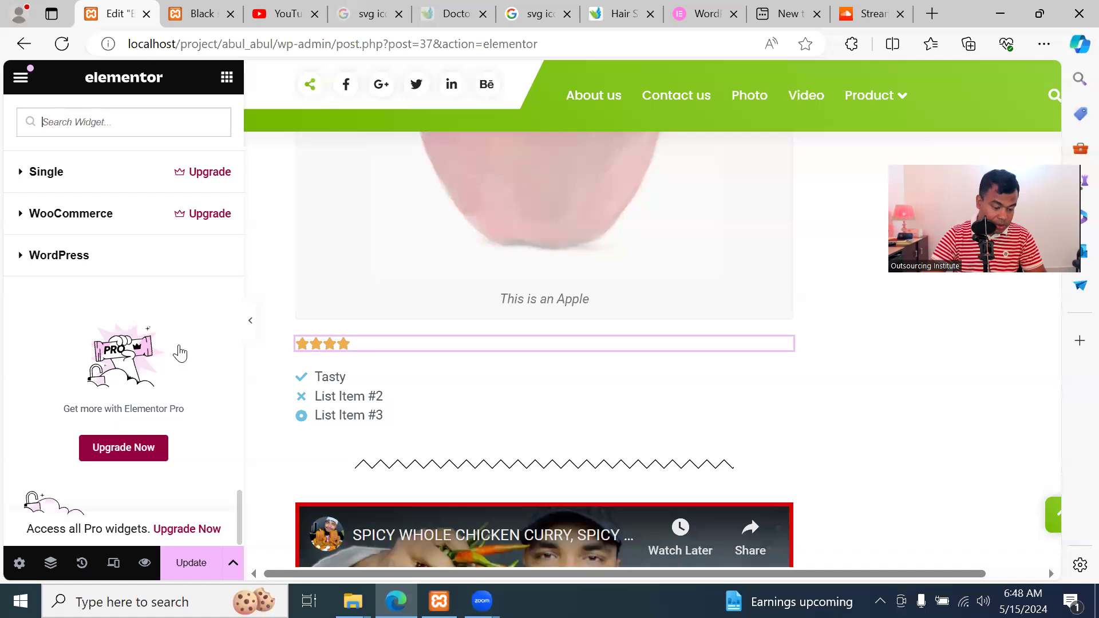
scroll(179, 353, up, 5)
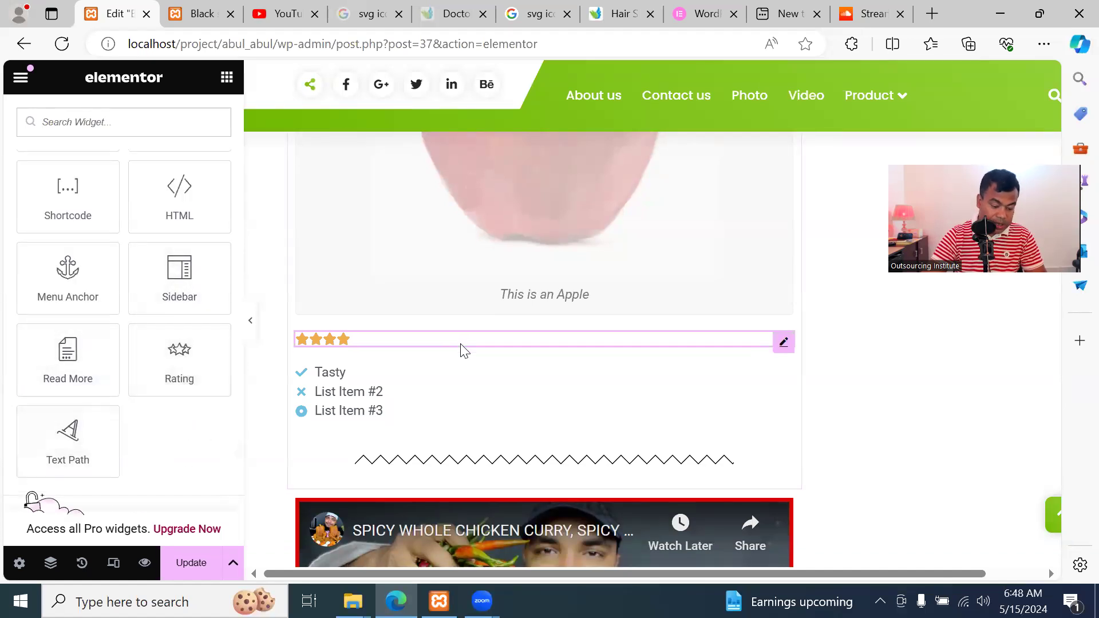
scroll(463, 350, down, 20)
scroll(481, 330, down, 15)
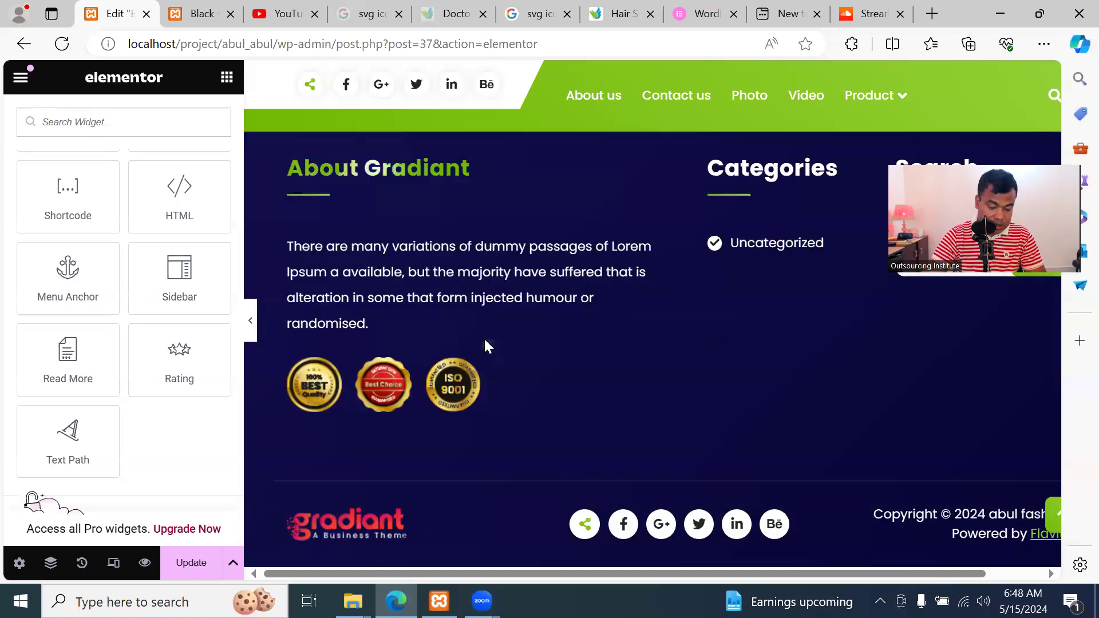
scroll(485, 343, up, 5)
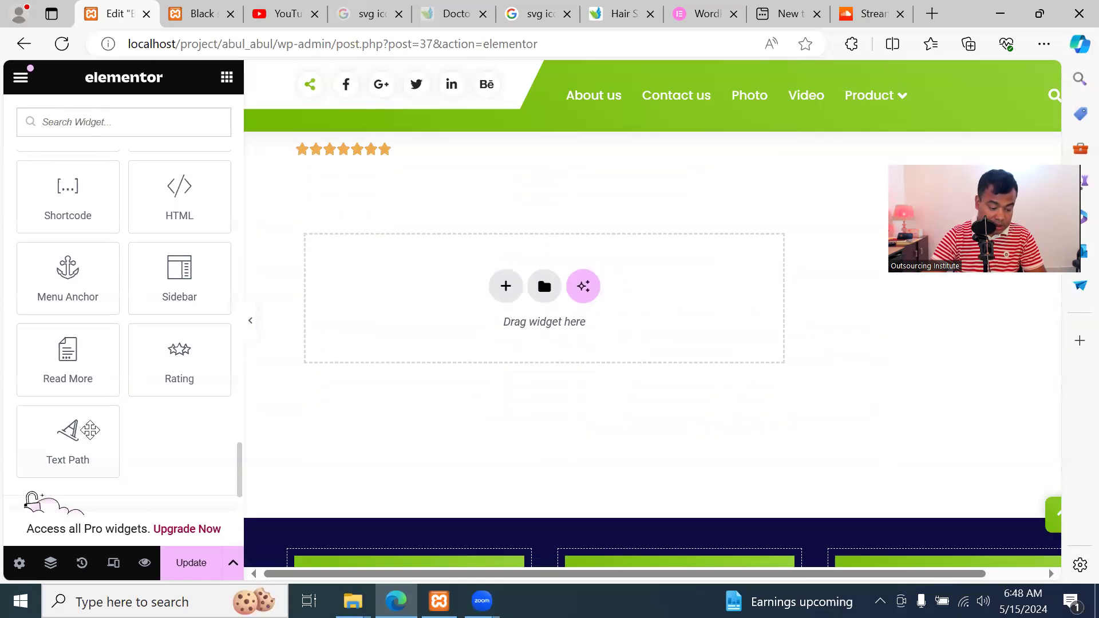
drag(69, 440, 598, 302)
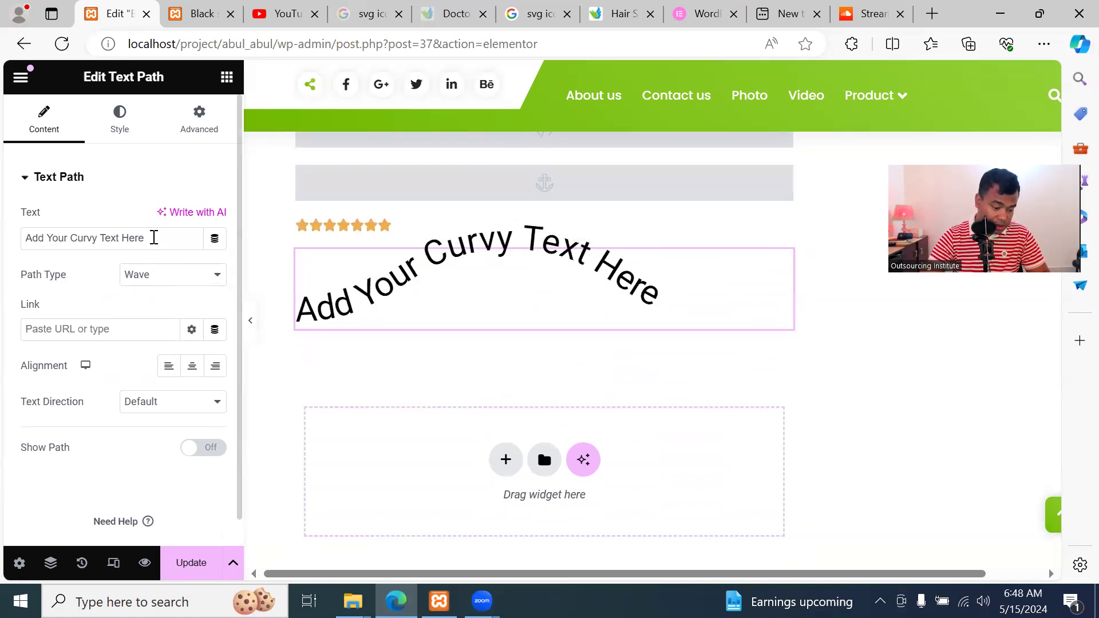
Replace the Text Path widget's placeholder text with "Welcome to Spicy Corner"
triple_click(154, 235)
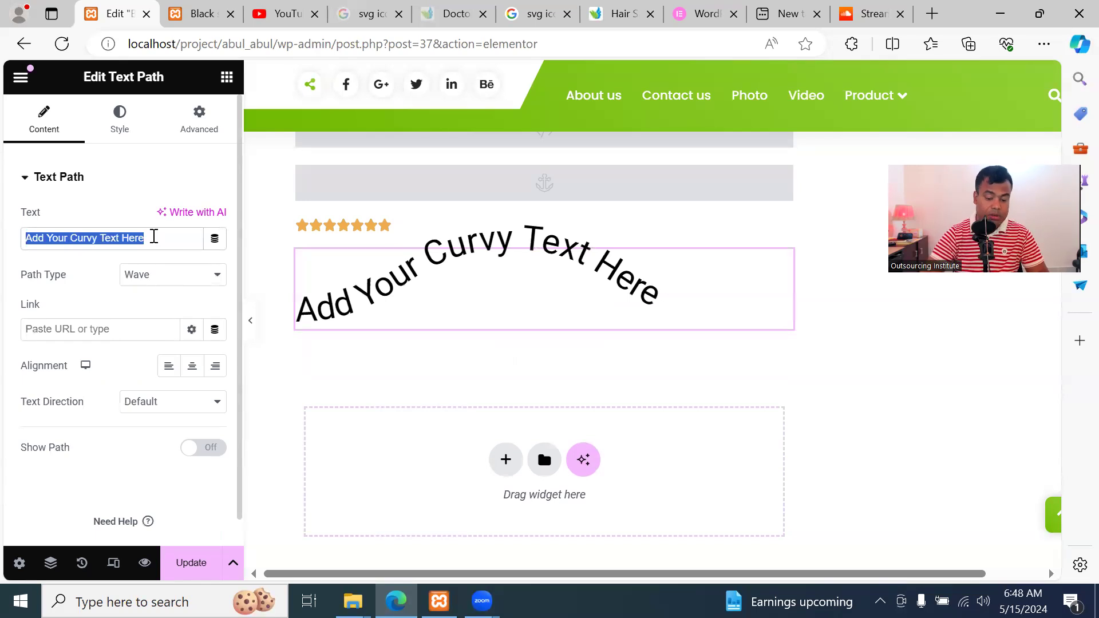
text(W)
key(BackSpace)
text(W)
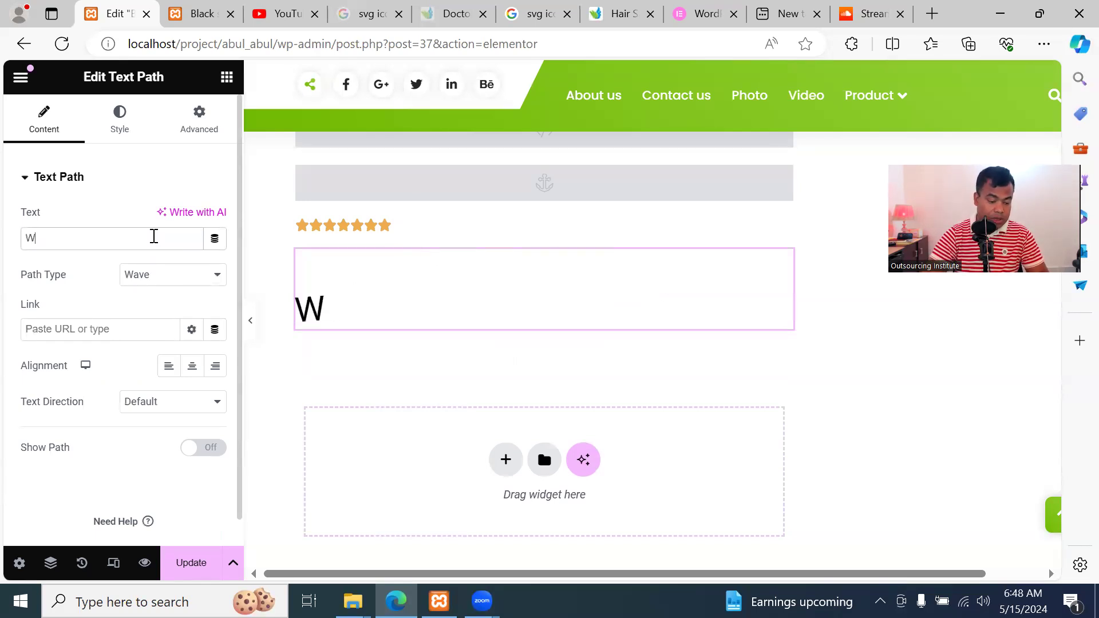
text(elcome to Sp)
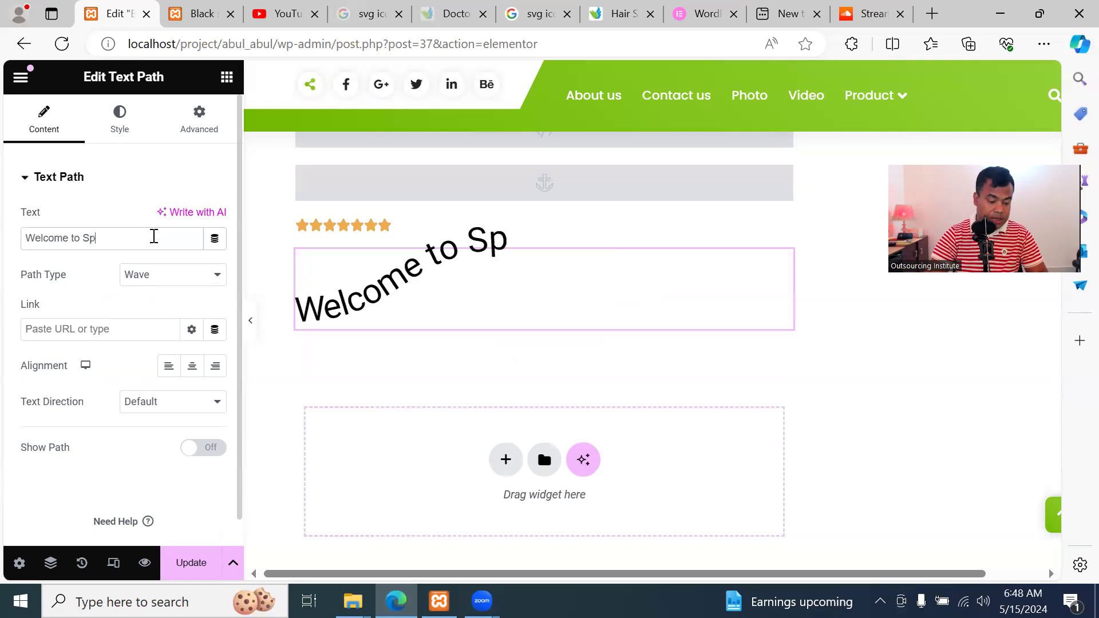
text(icy Corner)
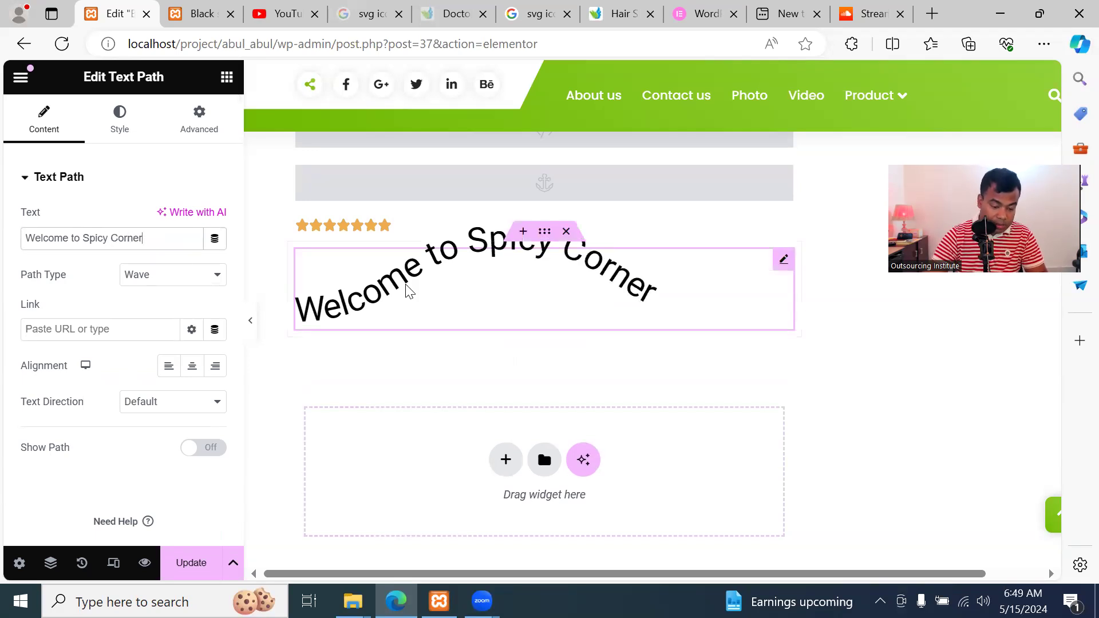
Try the Circle, Line, Arc, Spiral and Custom path types on the curved text, then return to Arc
click(207, 276)
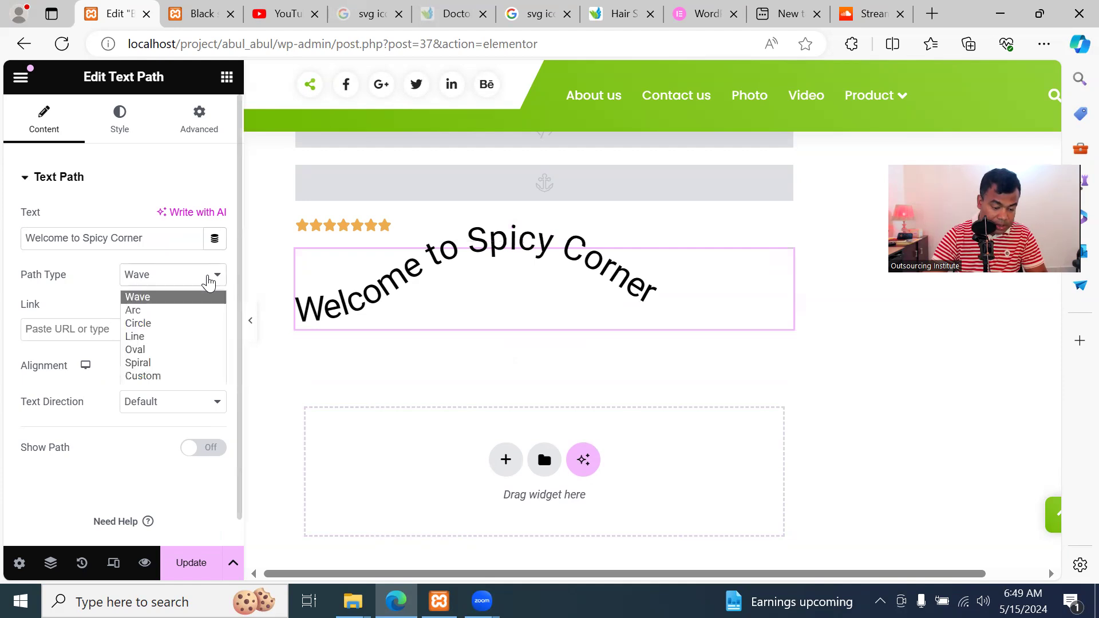
click(171, 323)
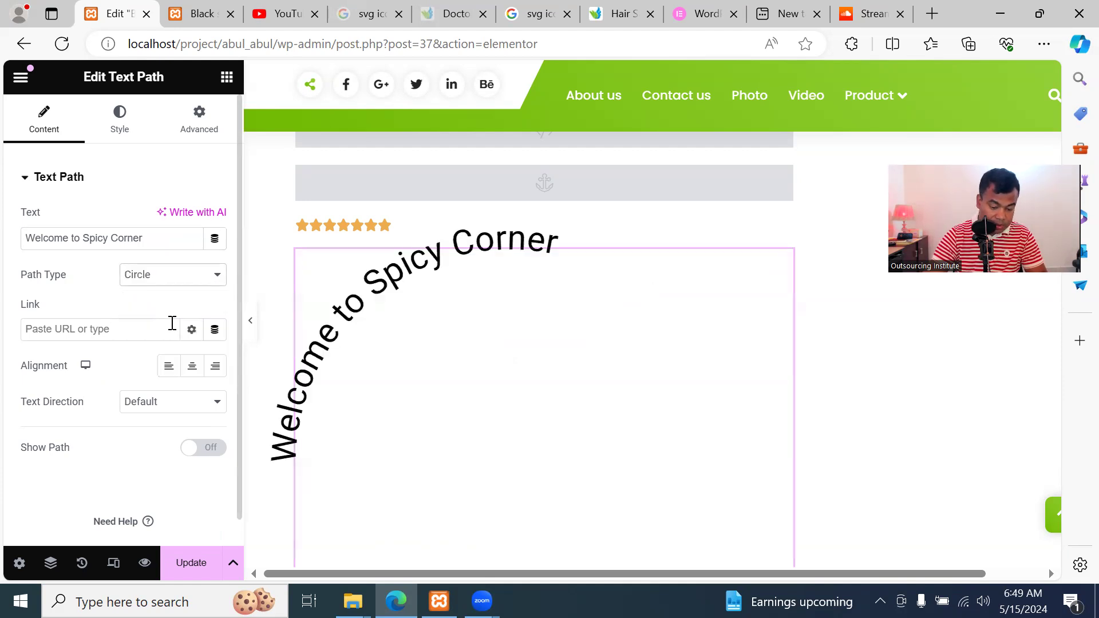
click(183, 280)
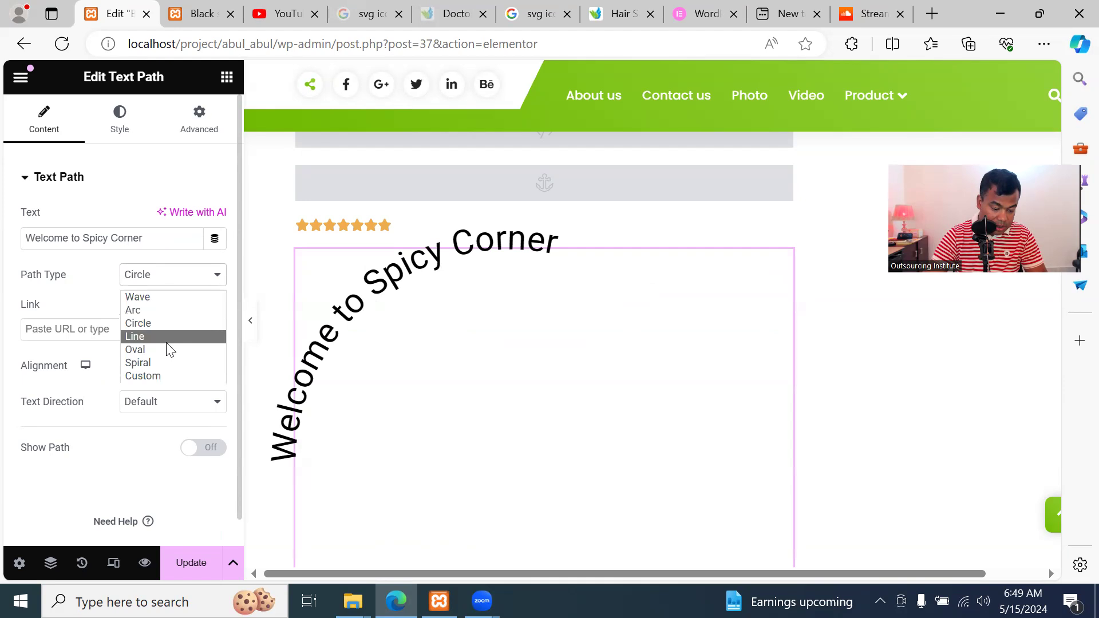
click(167, 341)
click(181, 280)
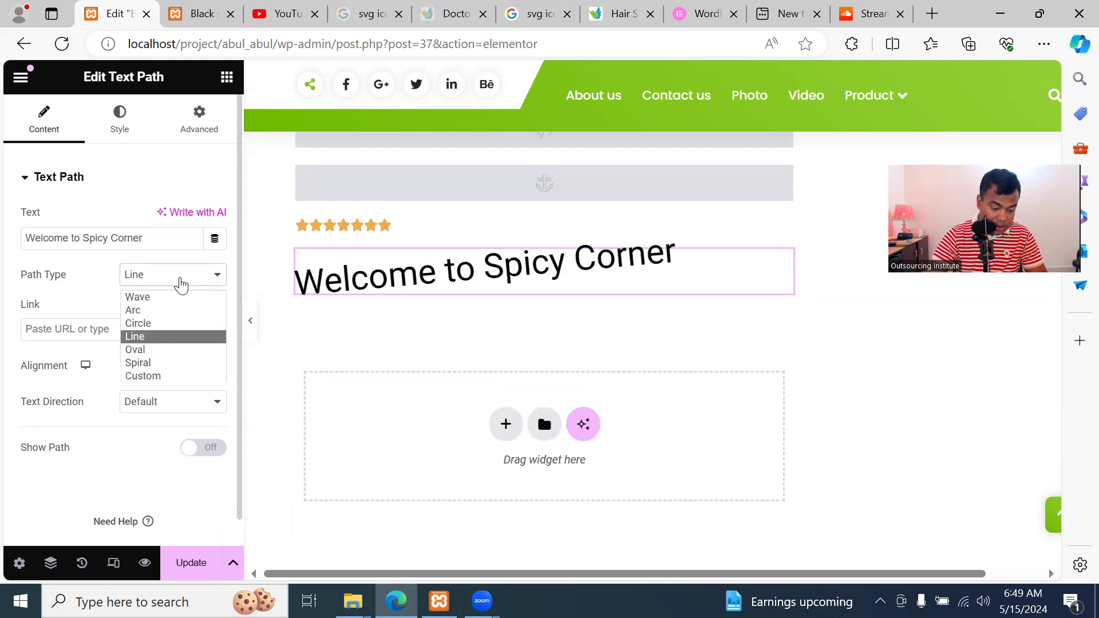
click(166, 314)
click(176, 285)
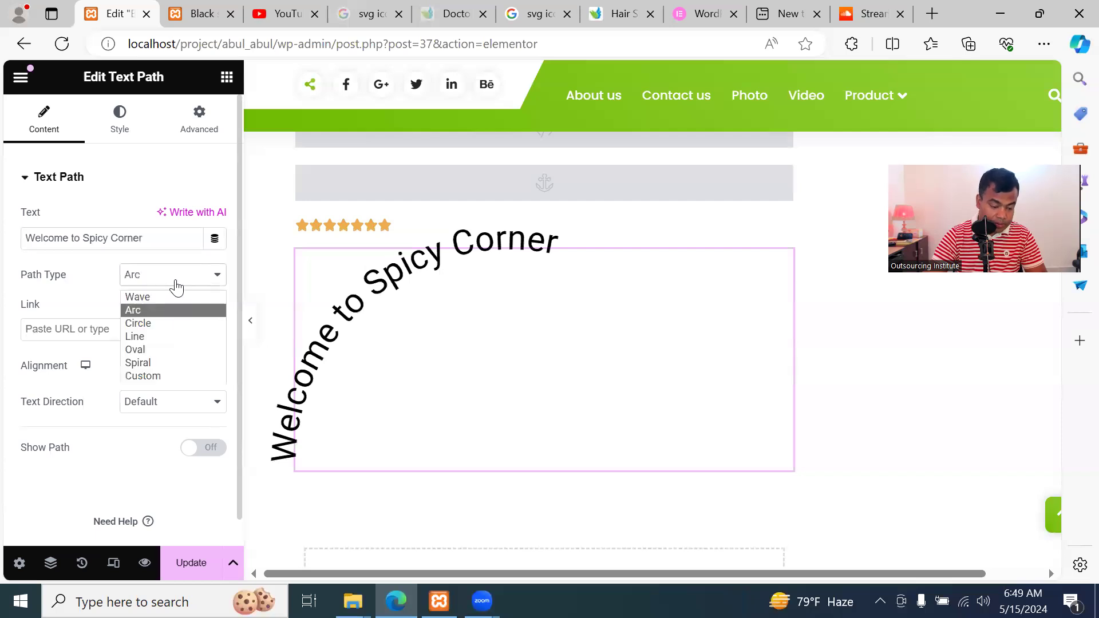
click(170, 364)
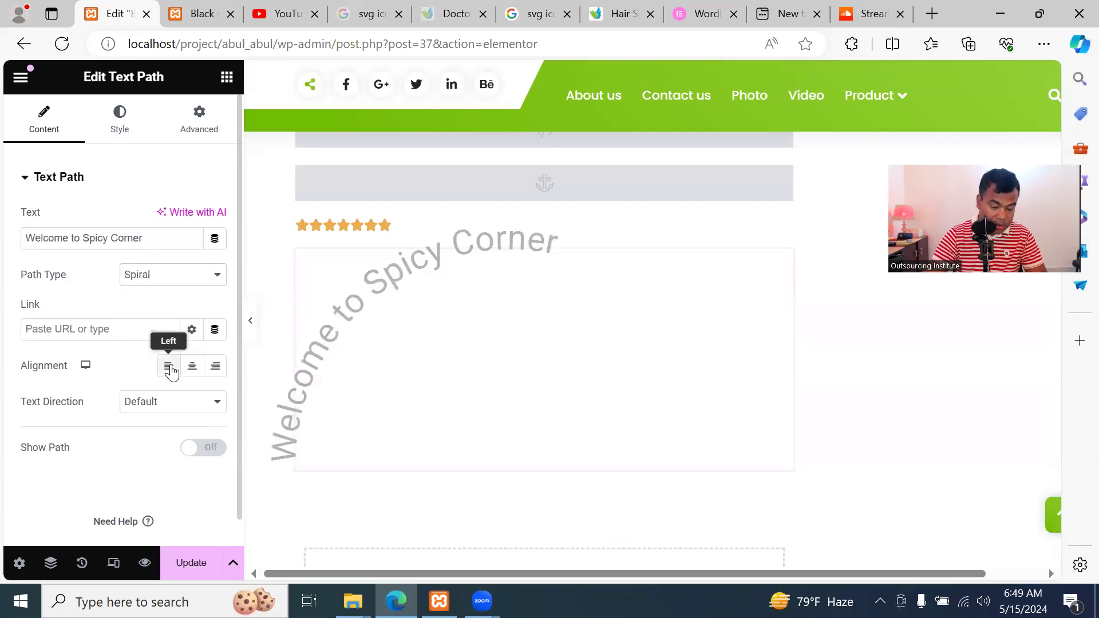
click(193, 283)
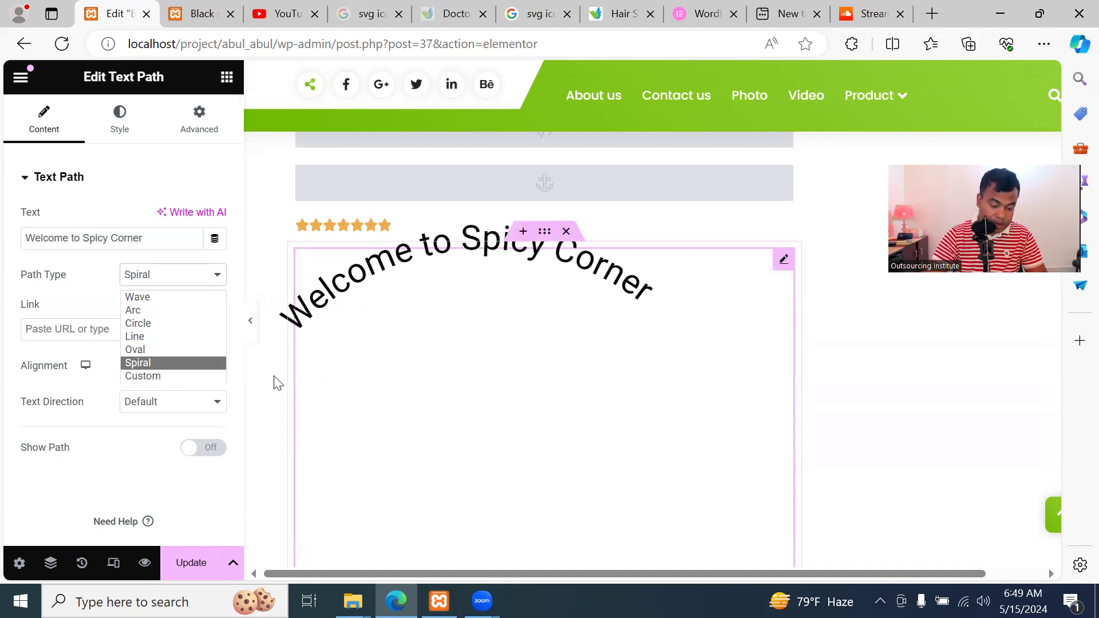
click(182, 377)
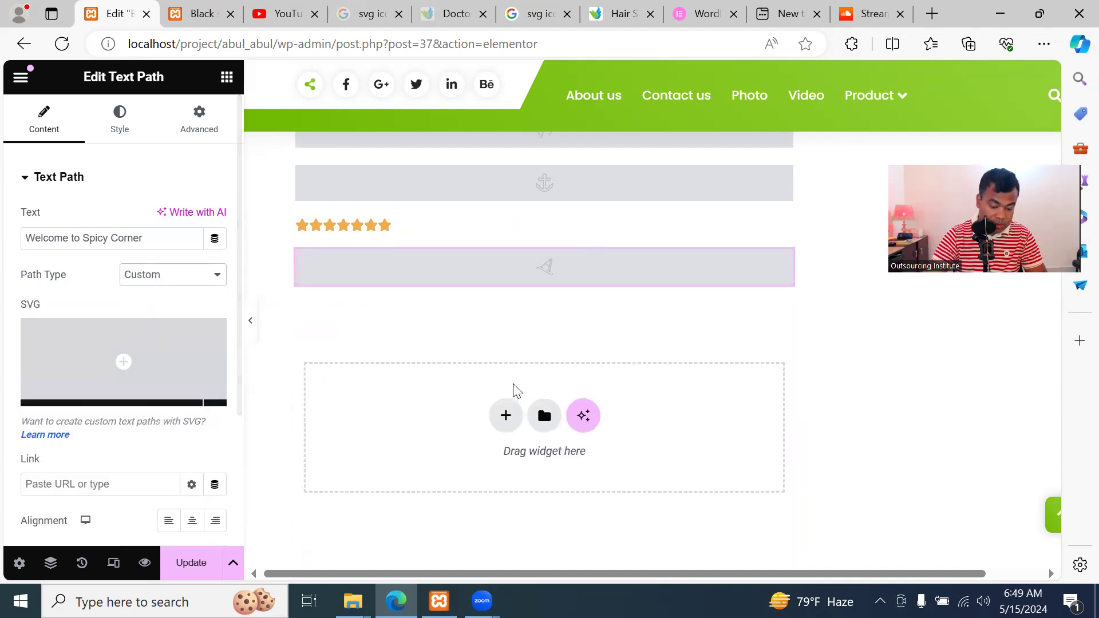
click(211, 282)
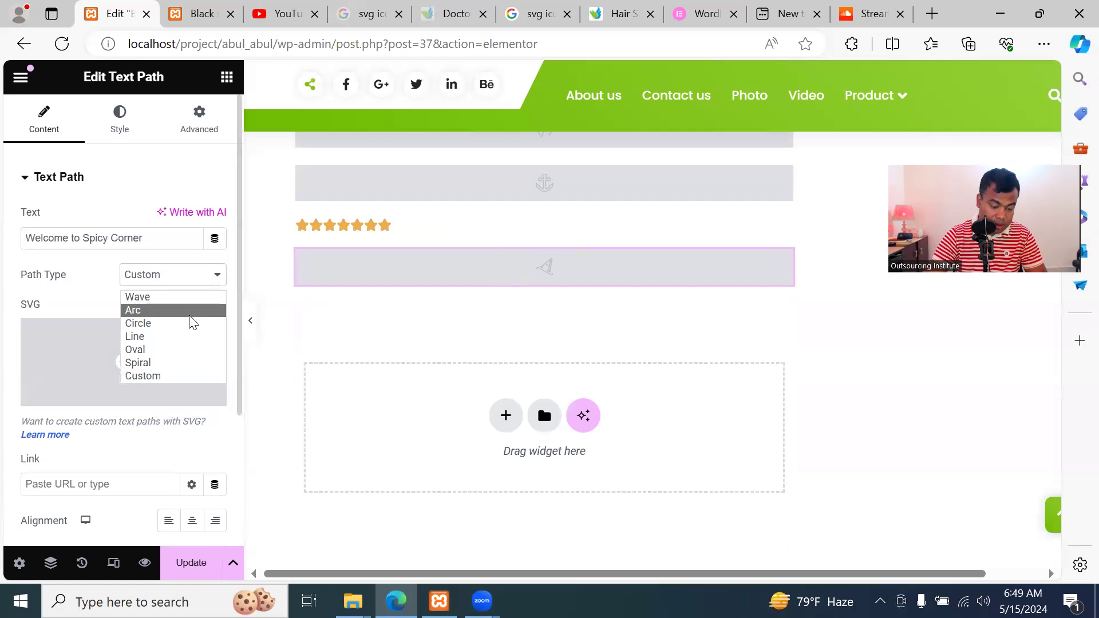
click(191, 311)
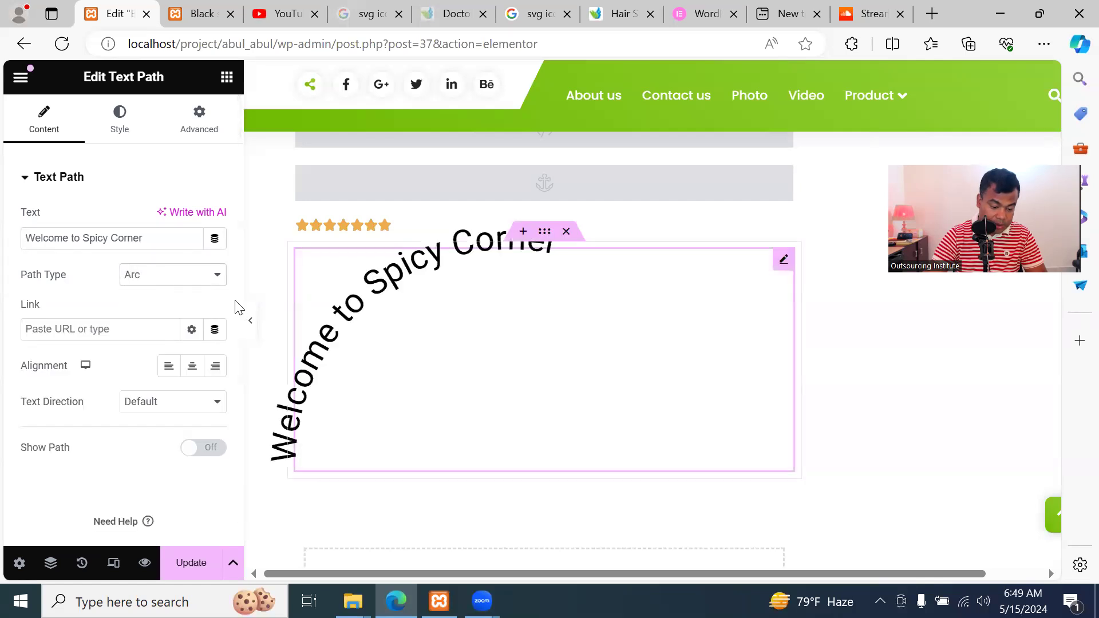
drag(411, 274, 319, 314)
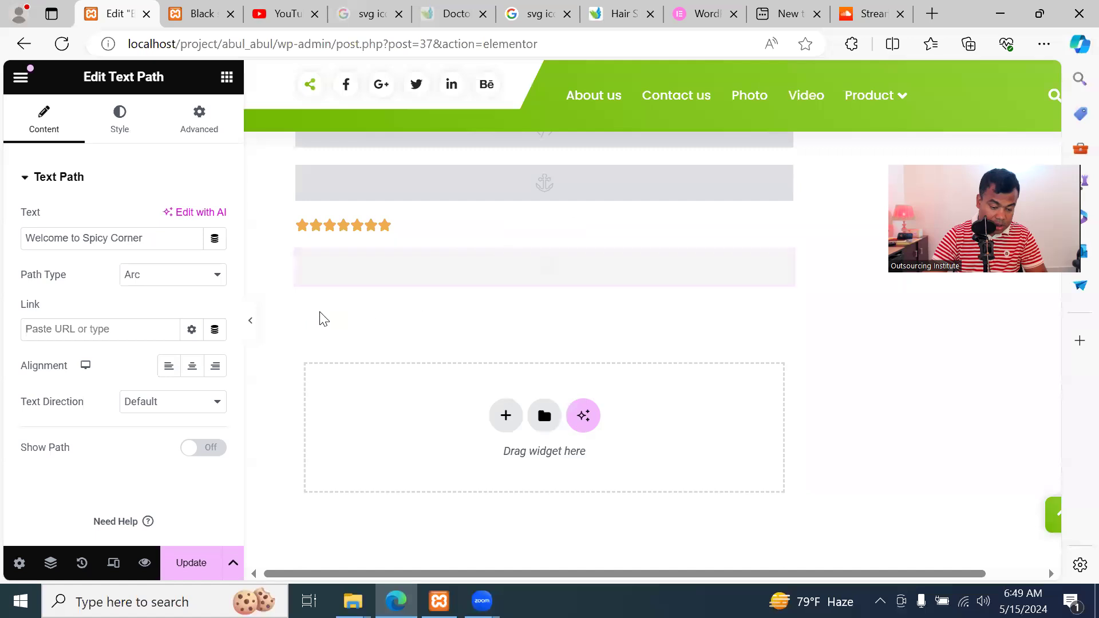
Set the curved text's path type to Spiral and its alignment to center
click(169, 280)
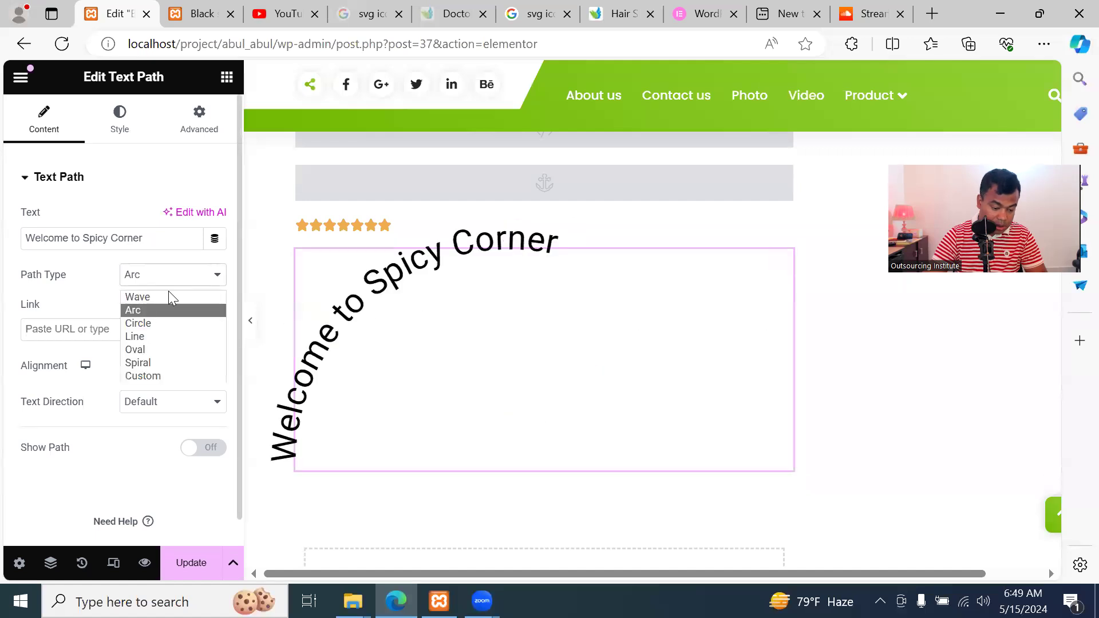
click(172, 364)
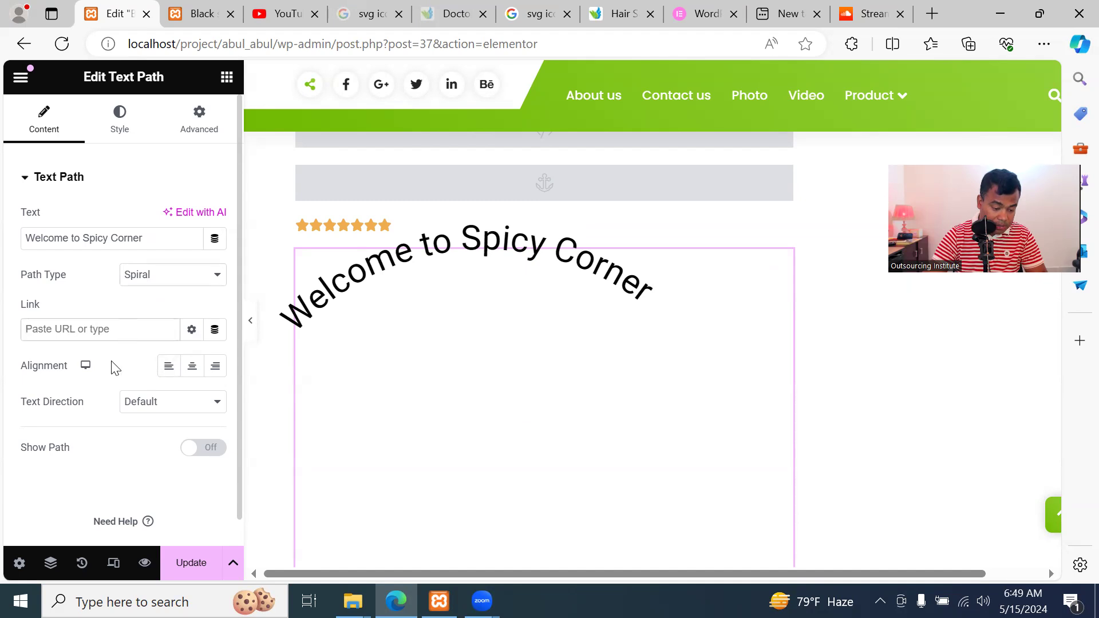
click(194, 370)
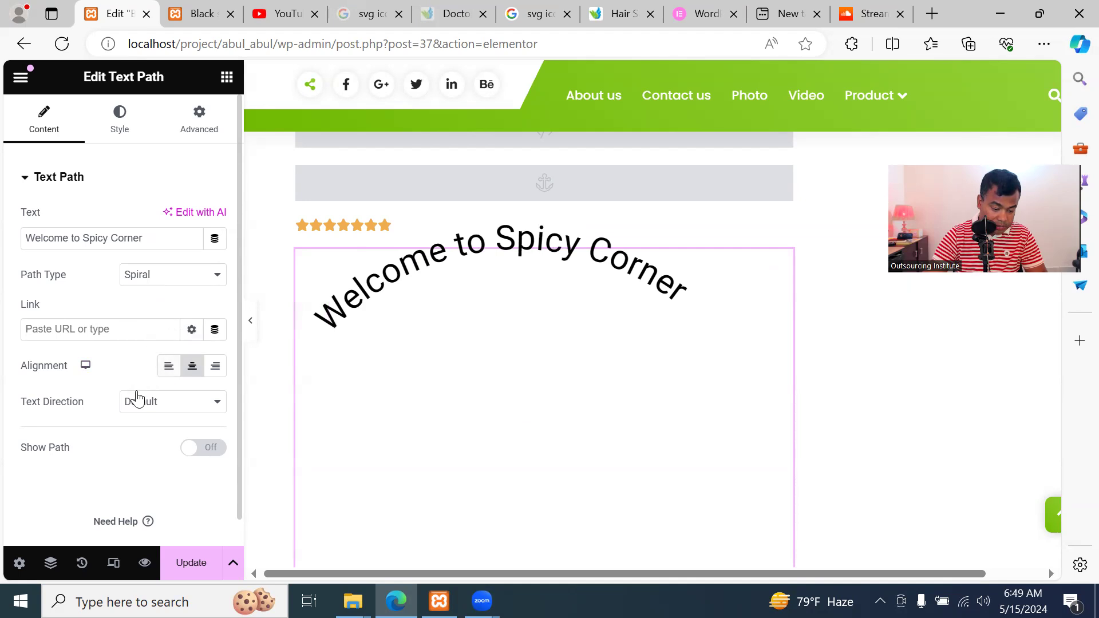
Turn on Show Path for the spiral text and insert leading spaces before "Welcome to Spicy Corner"
click(213, 452)
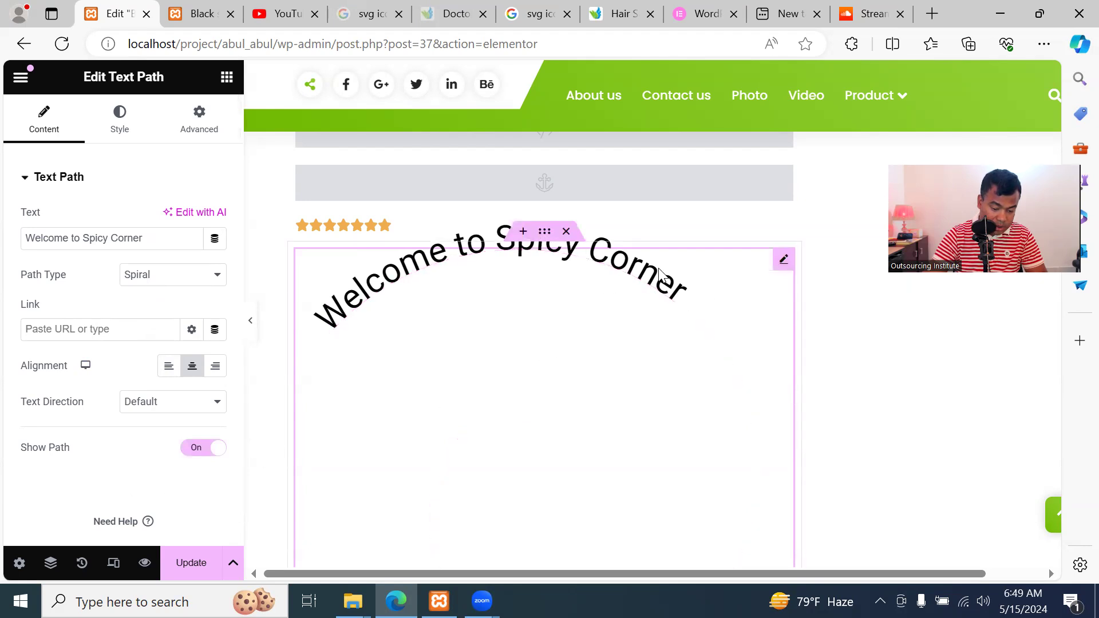
drag(656, 281, 683, 303)
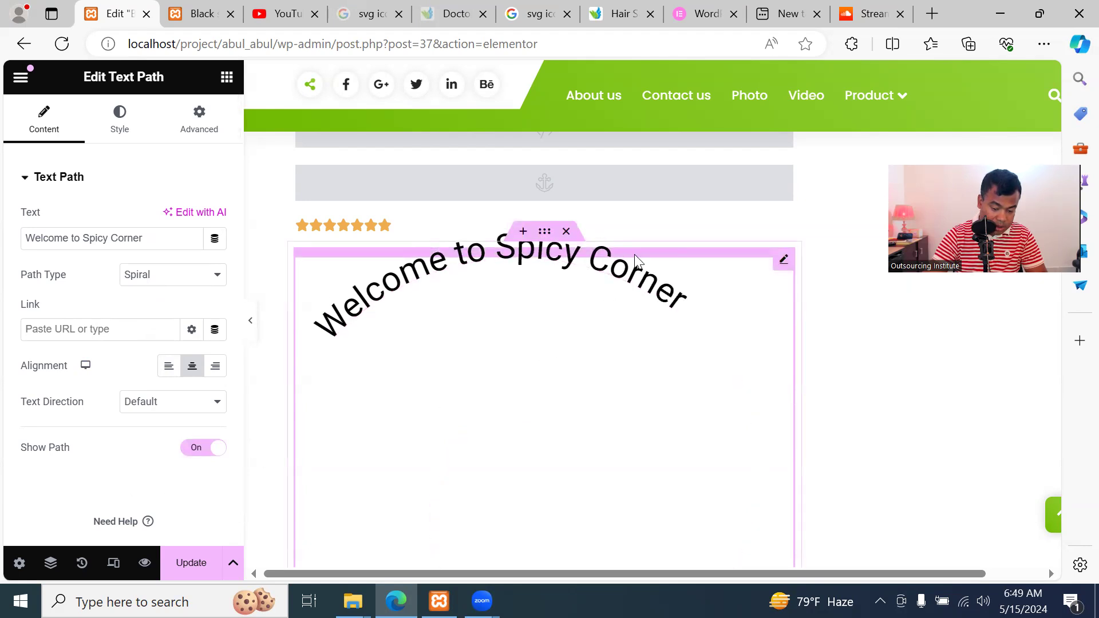
click(30, 239)
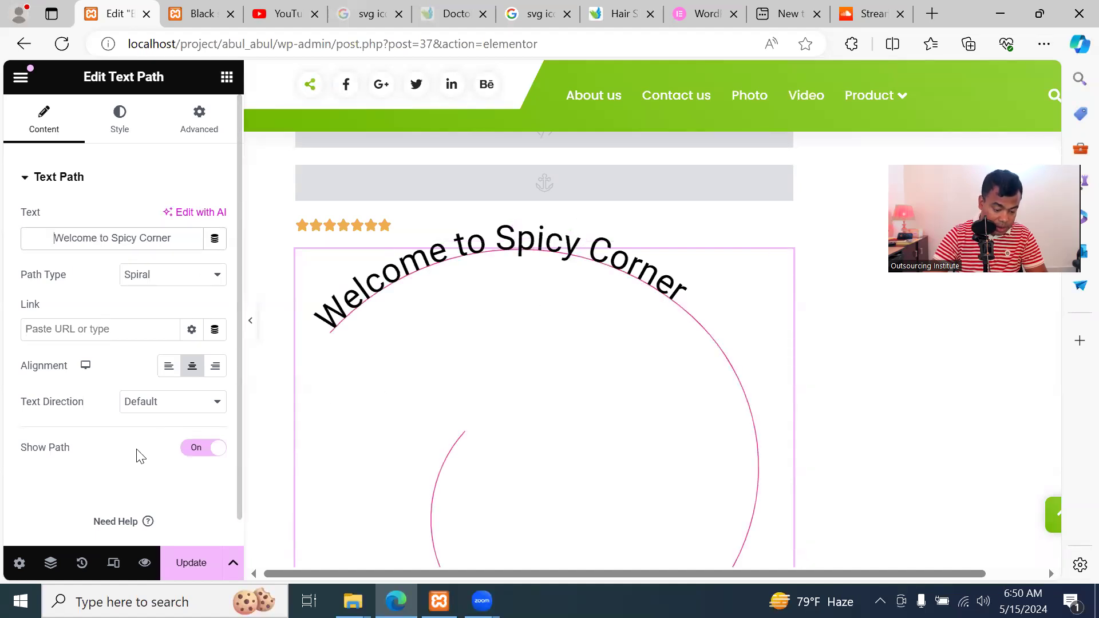
Set the rotation of the spiral text path to 4 degrees in its style settings
click(118, 118)
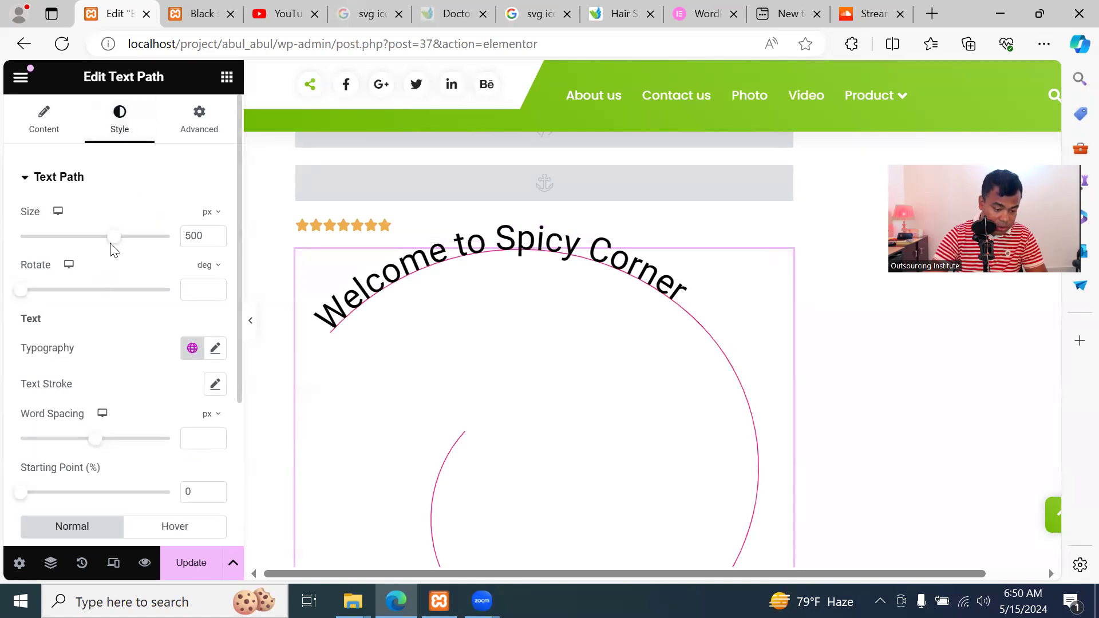
mouse_move(117, 244)
mouse_down()
mouse_move(135, 242)
mouse_move(111, 240)
mouse_up()
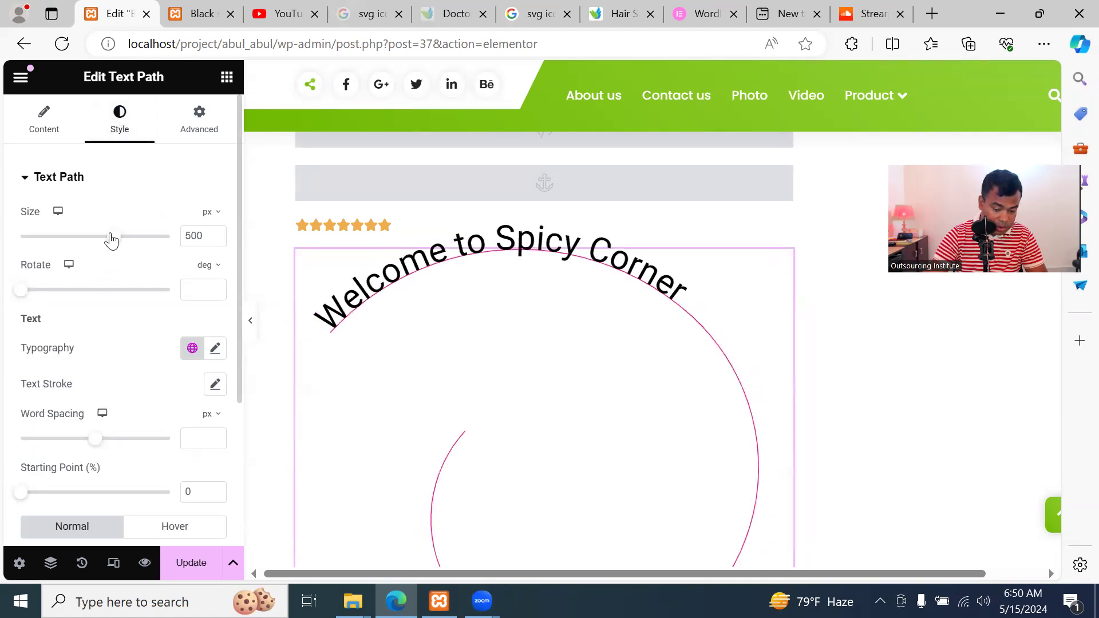
mouse_move(28, 298)
mouse_down()
mouse_move(42, 297)
mouse_move(22, 290)
mouse_move(78, 296)
mouse_move(25, 287)
mouse_up()
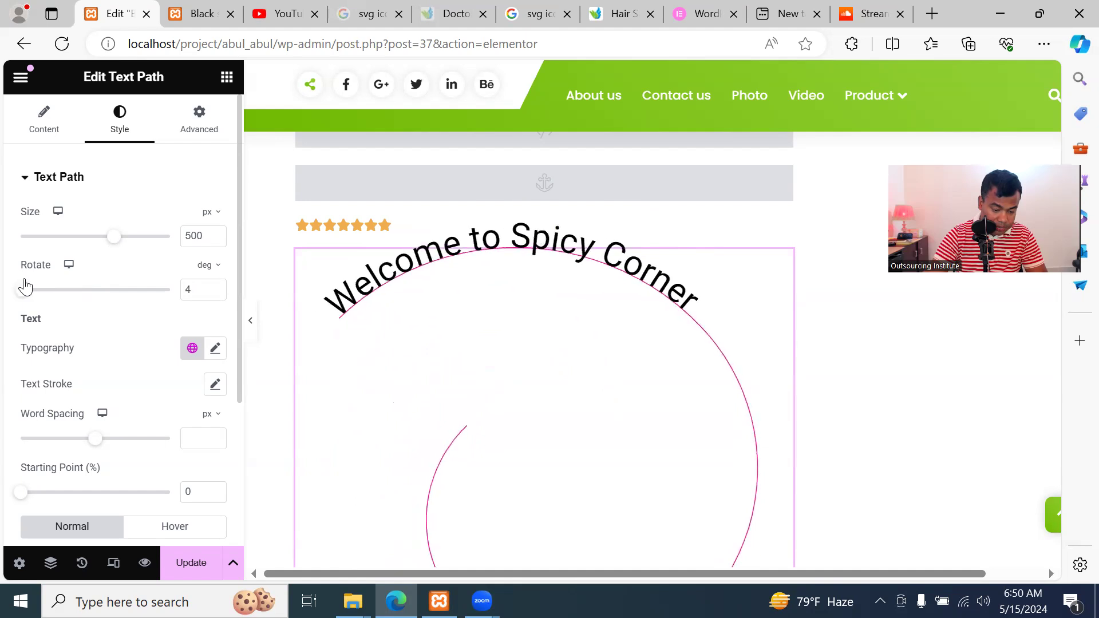
Set the spiral text's typography to size 23, weight 600 (Semi Bold) and line height 13 px
click(219, 351)
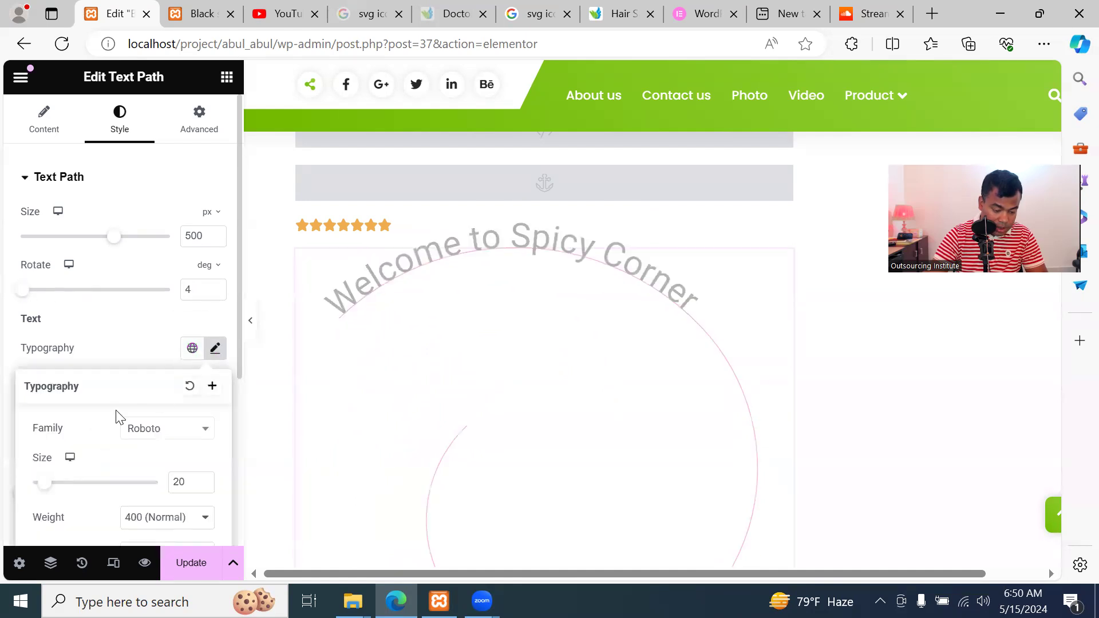
drag(48, 489, 49, 486)
scroll(128, 483, down, 2)
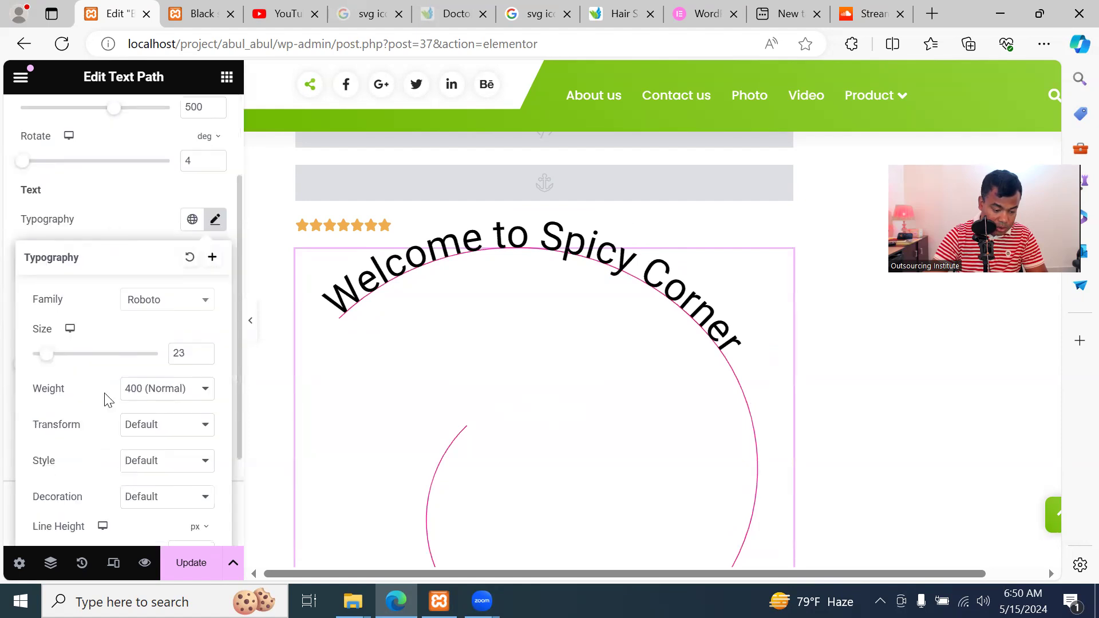
click(181, 395)
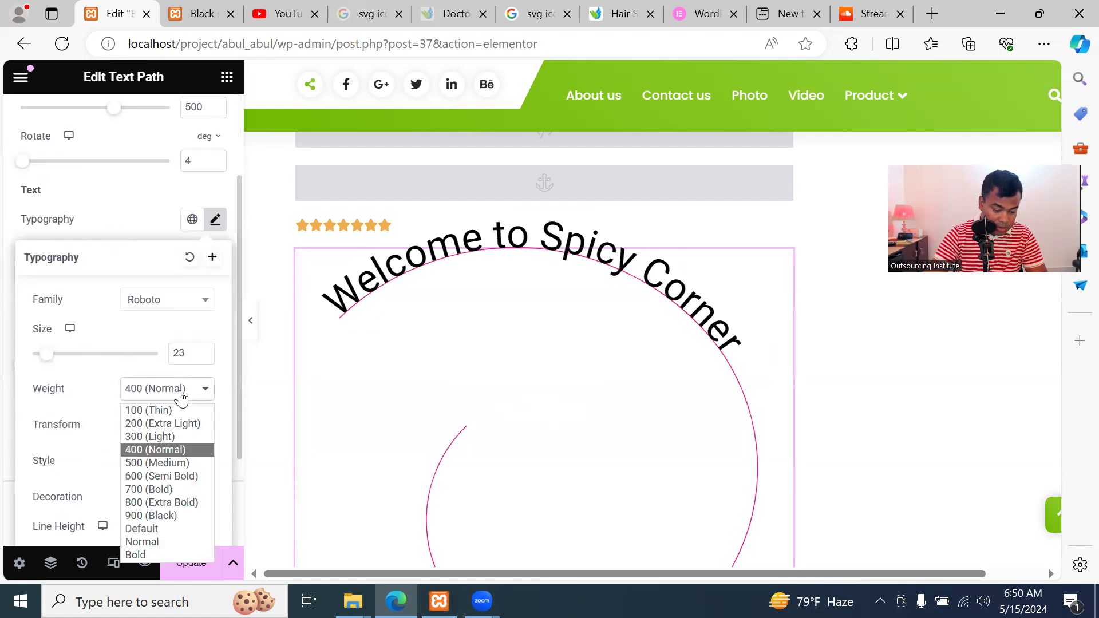
click(171, 475)
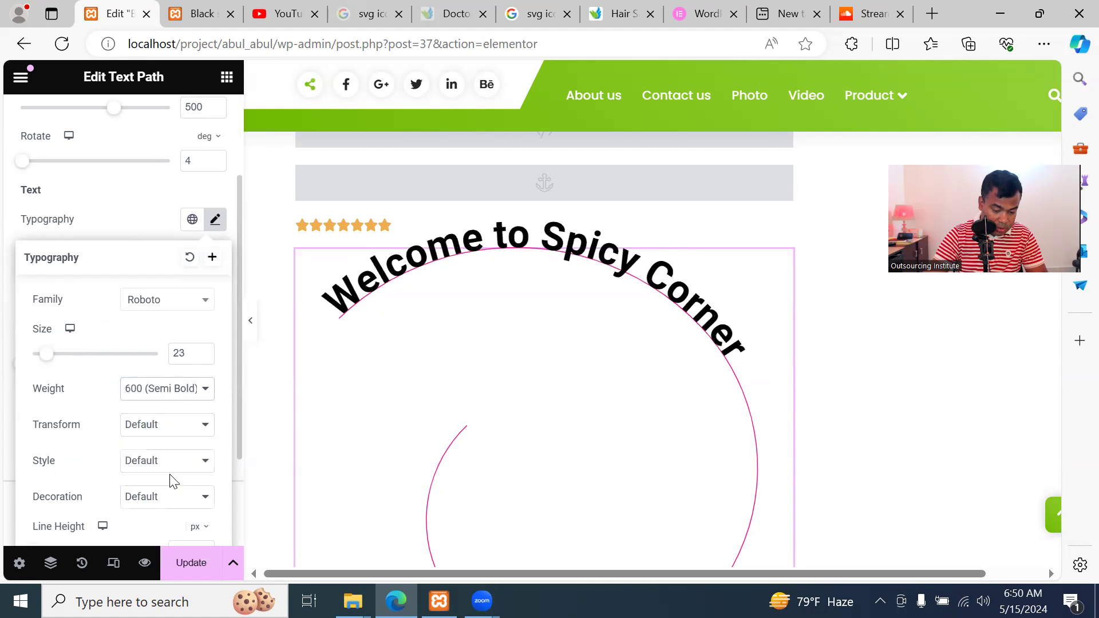
scroll(161, 471, down, 2)
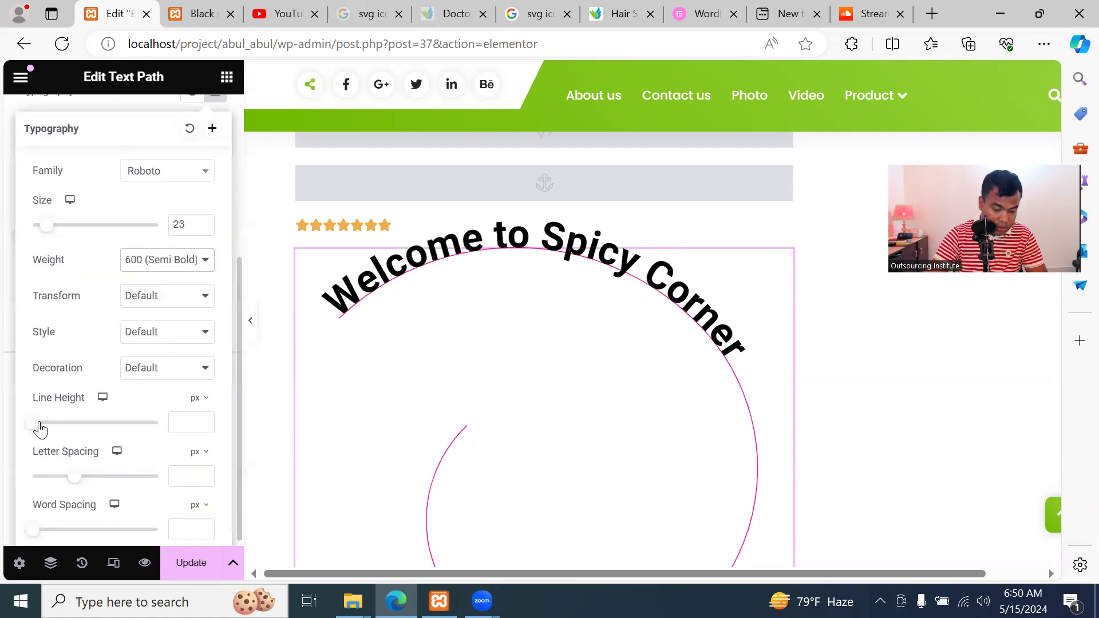
drag(50, 426, 52, 426)
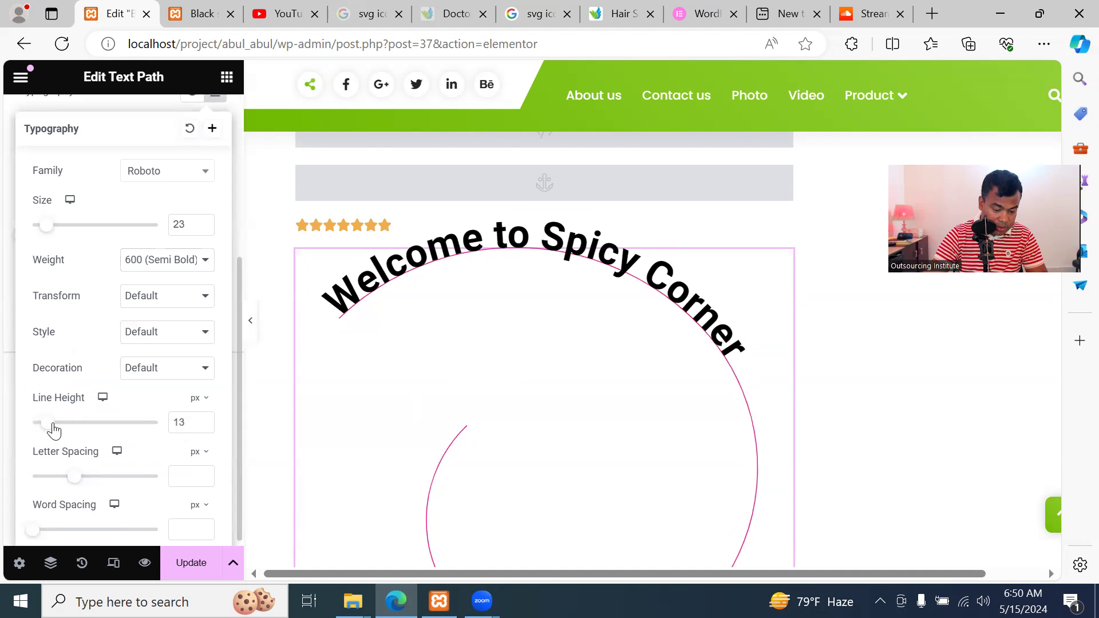
Set the hover stroke colour of the spiral text's path to purple #580AED
click(14, 407)
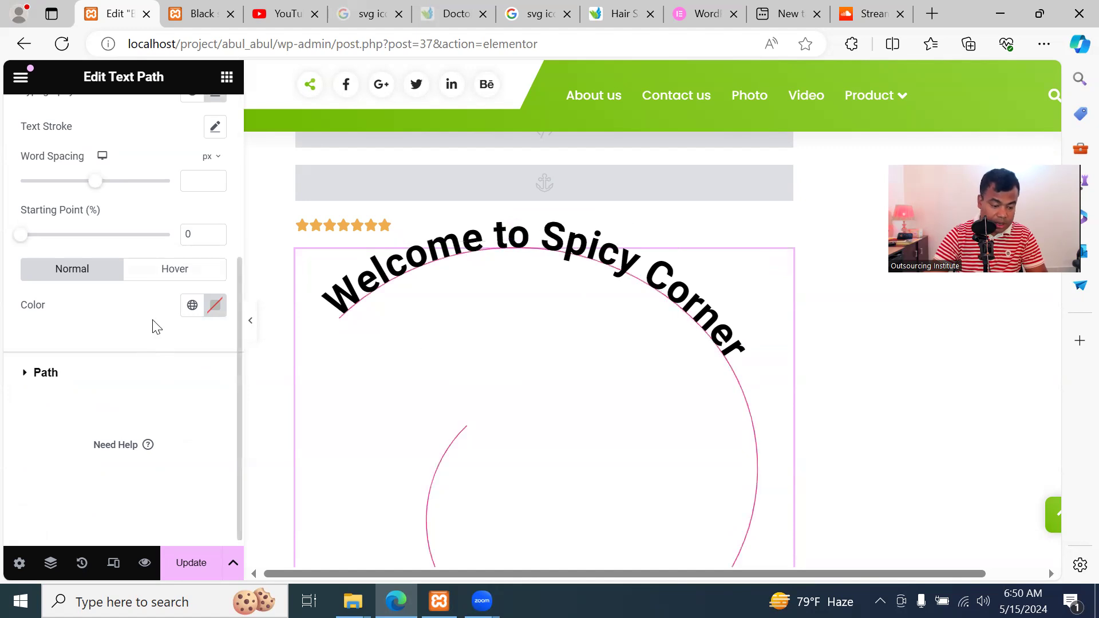
scroll(138, 327, up, 2)
scroll(138, 327, down, 1)
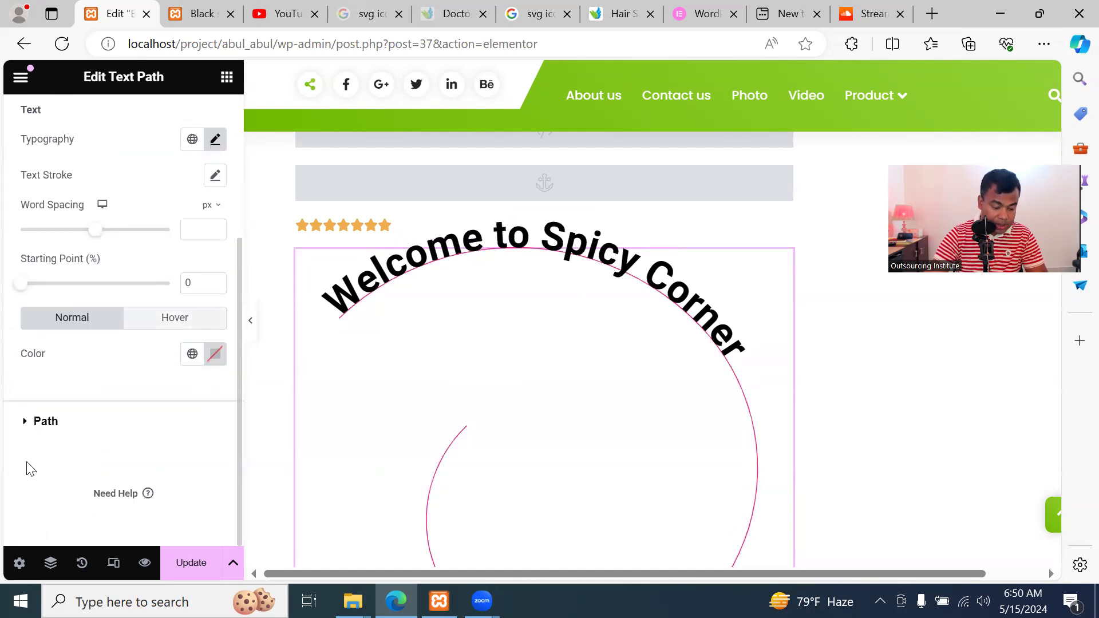
click(32, 435)
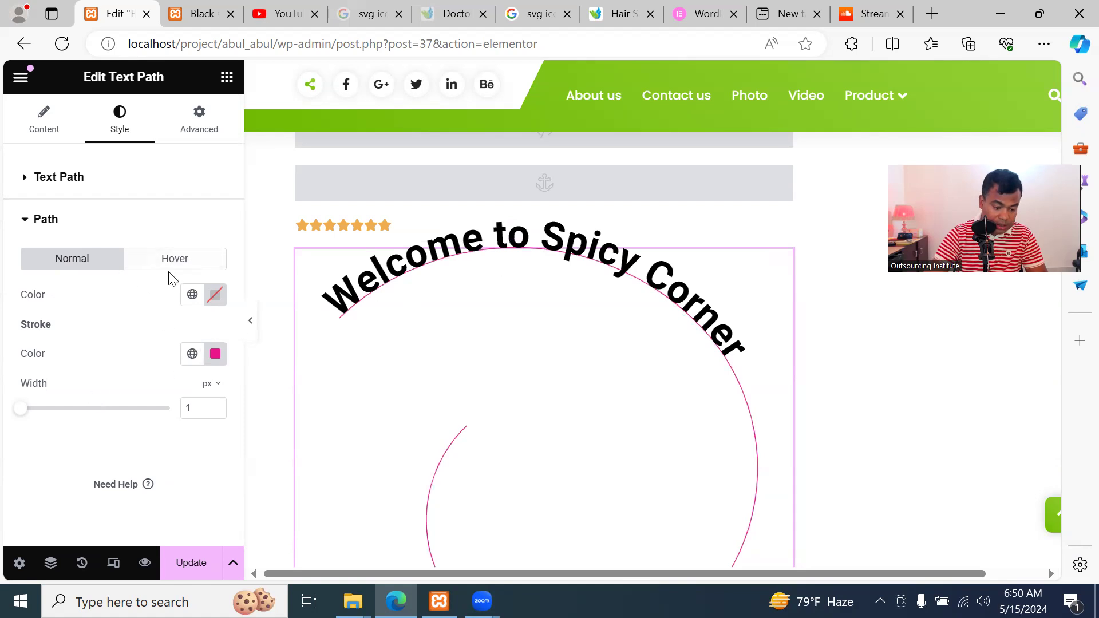
click(175, 259)
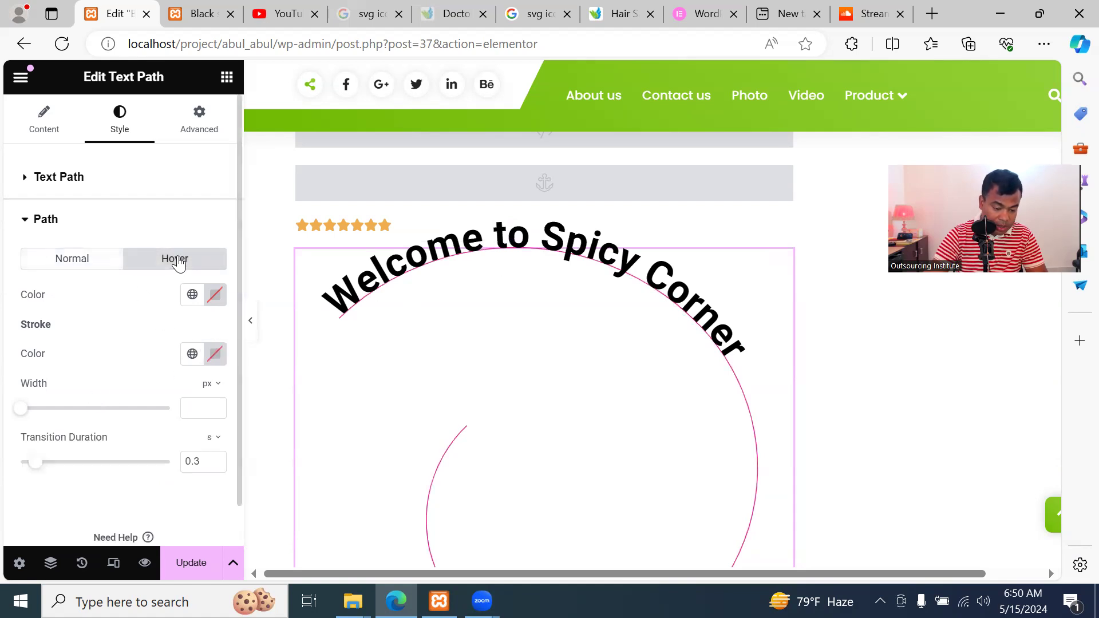
click(215, 354)
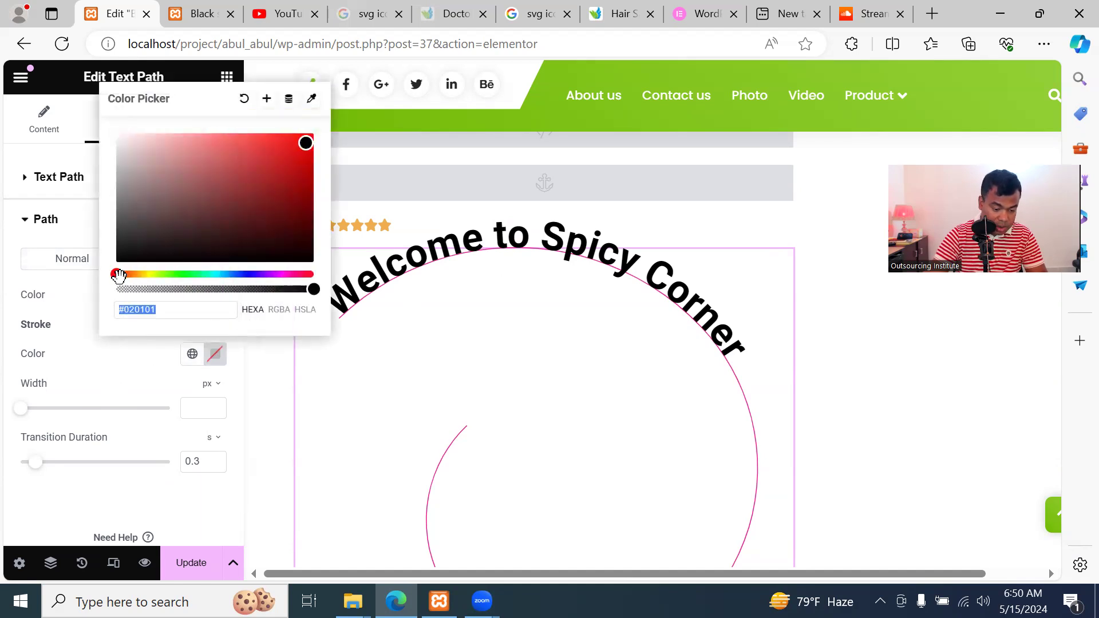
drag(115, 274, 259, 274)
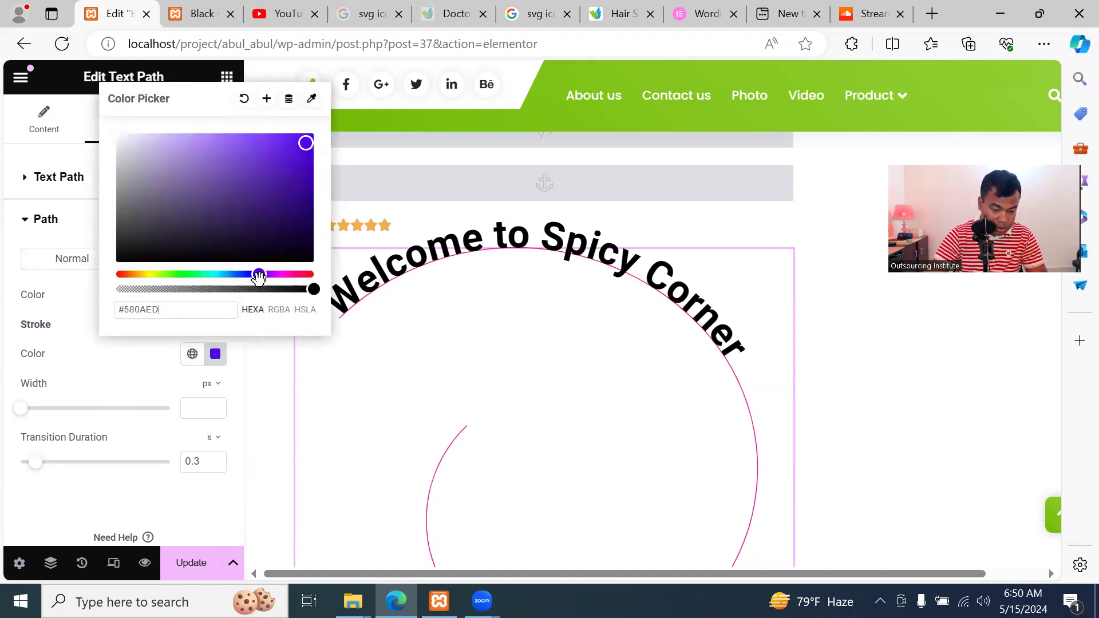
Set the path's hover stroke width to 8 px and its transition duration to 1.5 s
click(137, 373)
drag(23, 408, 81, 416)
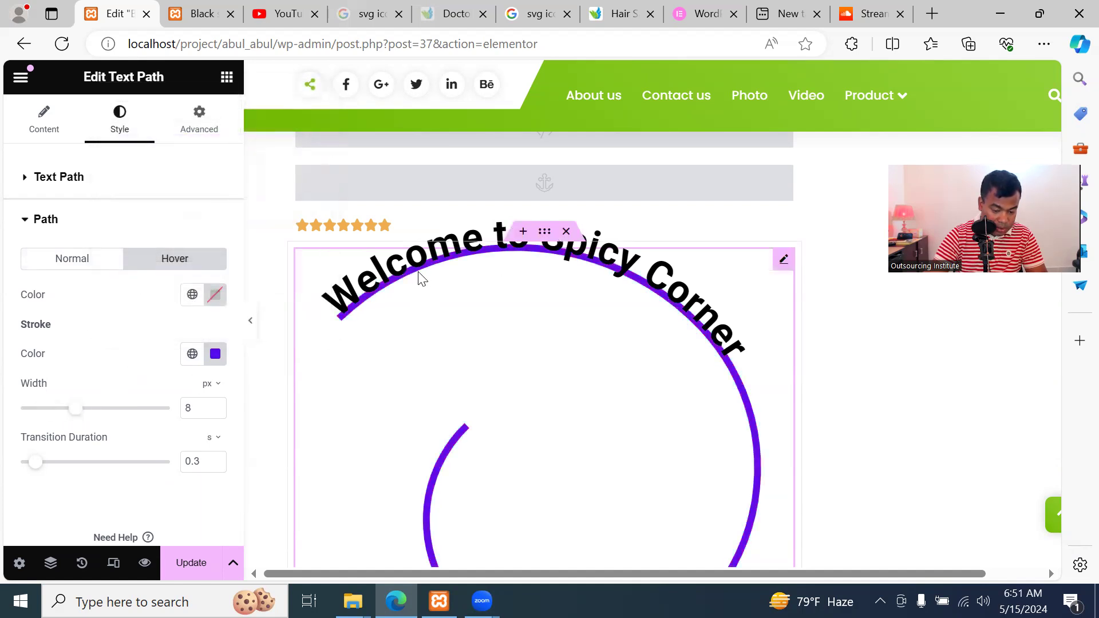
drag(60, 461, 98, 461)
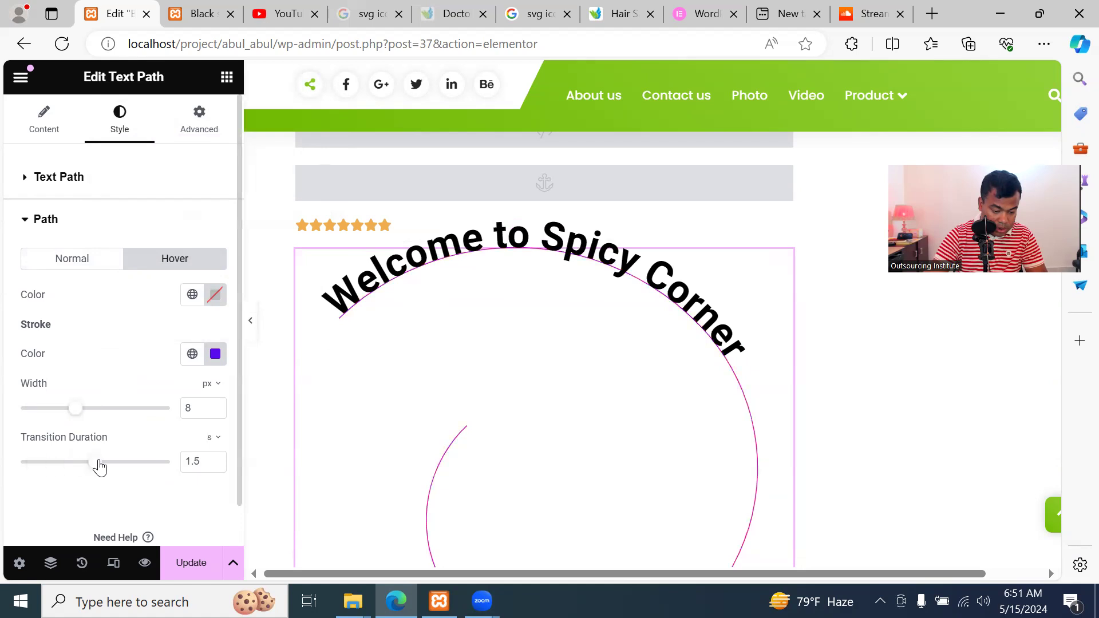
Give the spiral path a red hover fill colour, about #E7111F
click(216, 294)
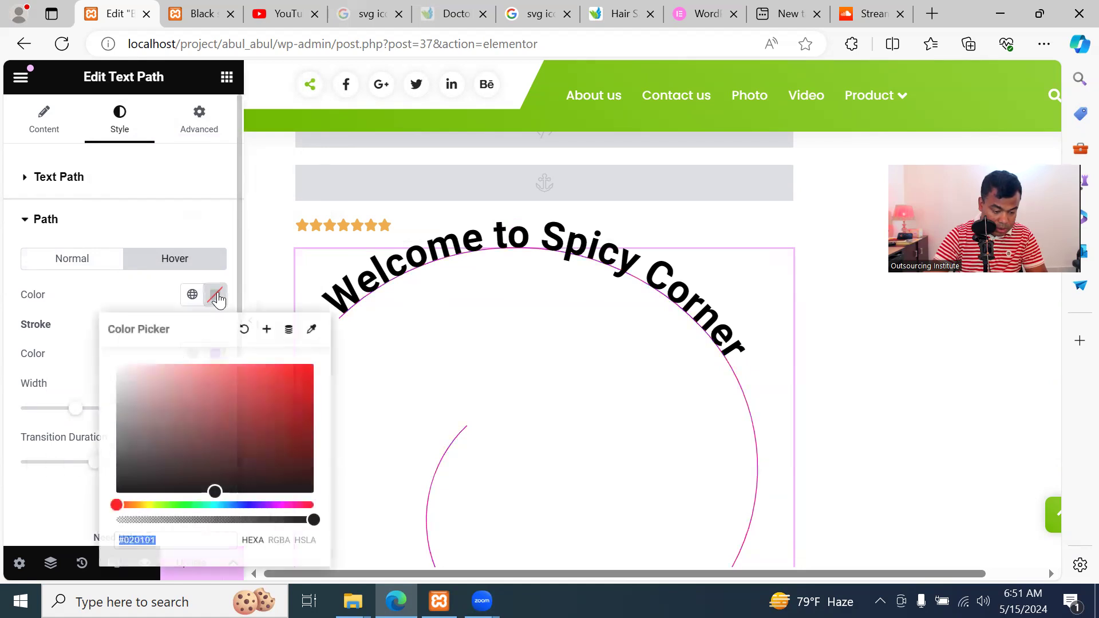
click(299, 377)
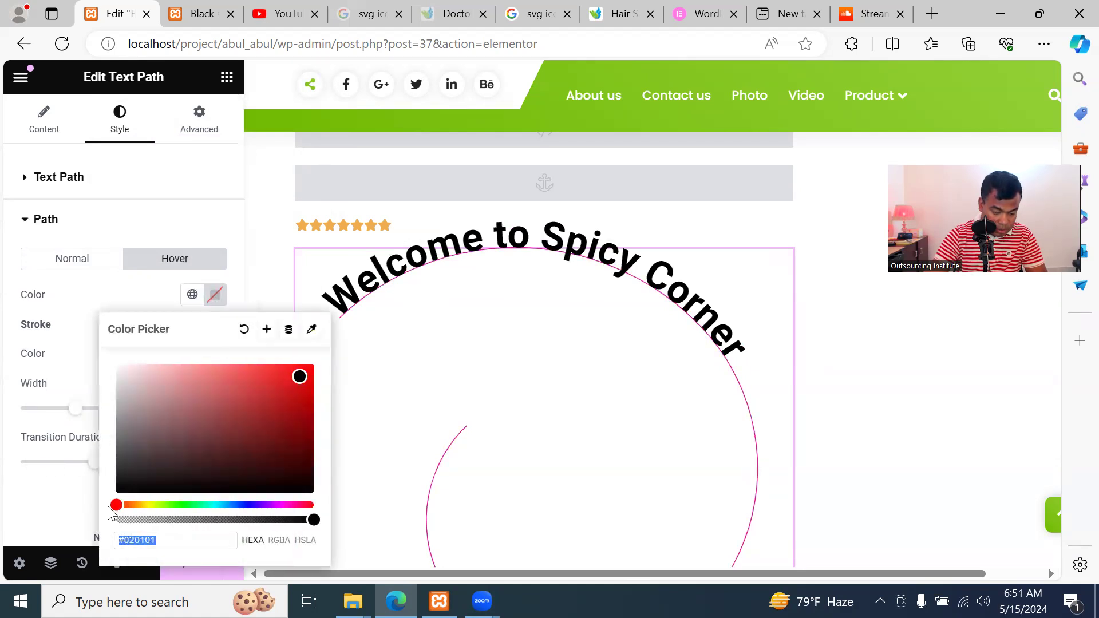
drag(116, 504, 311, 507)
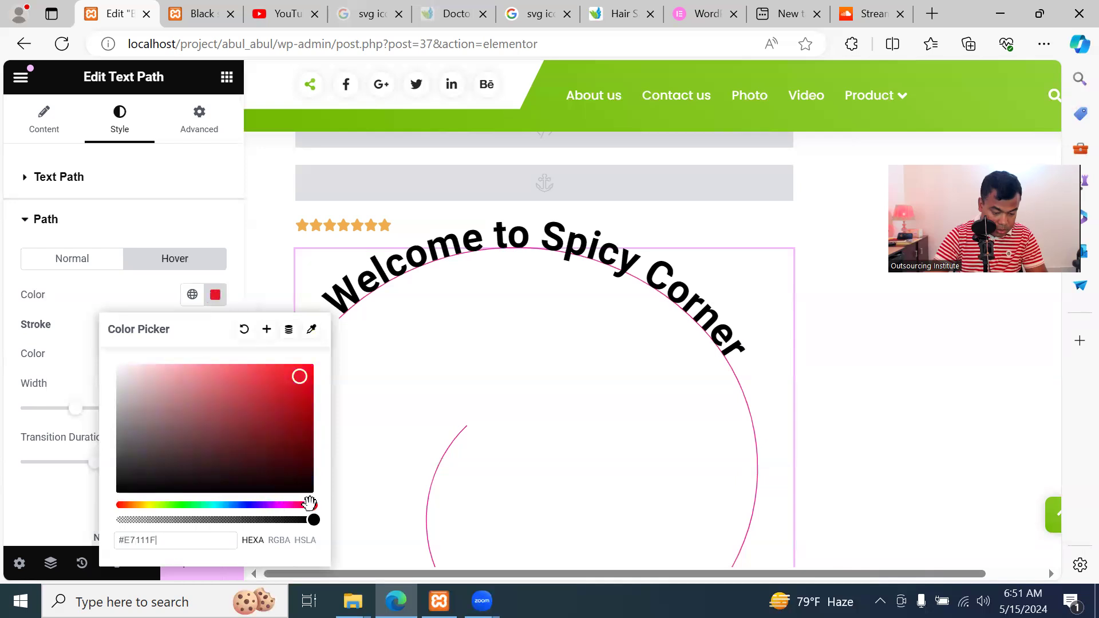
click(302, 392)
click(223, 226)
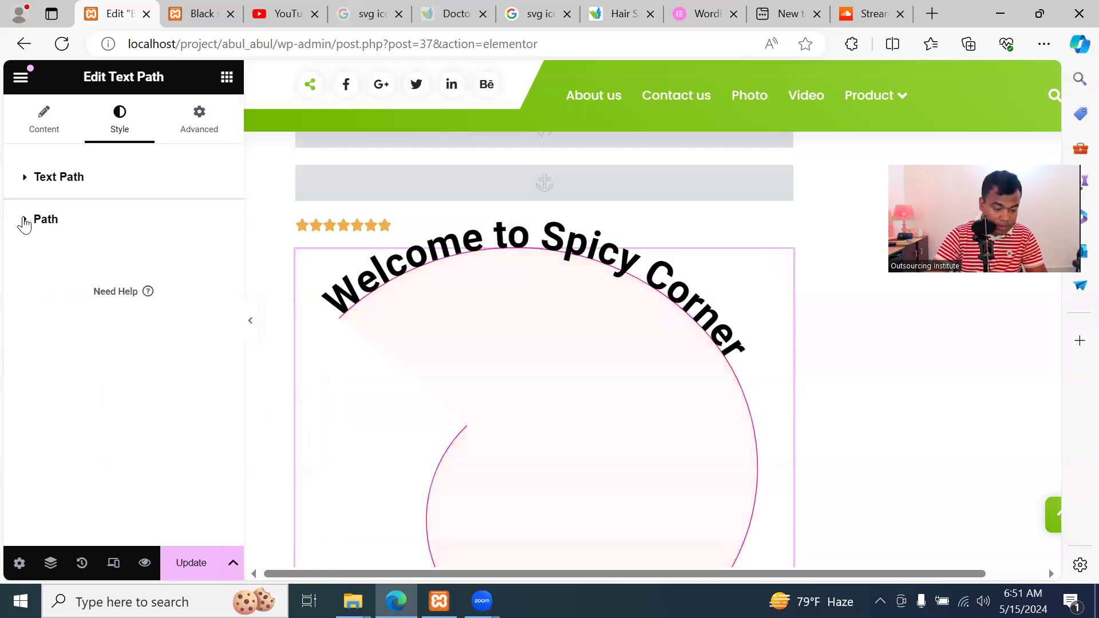
click(29, 224)
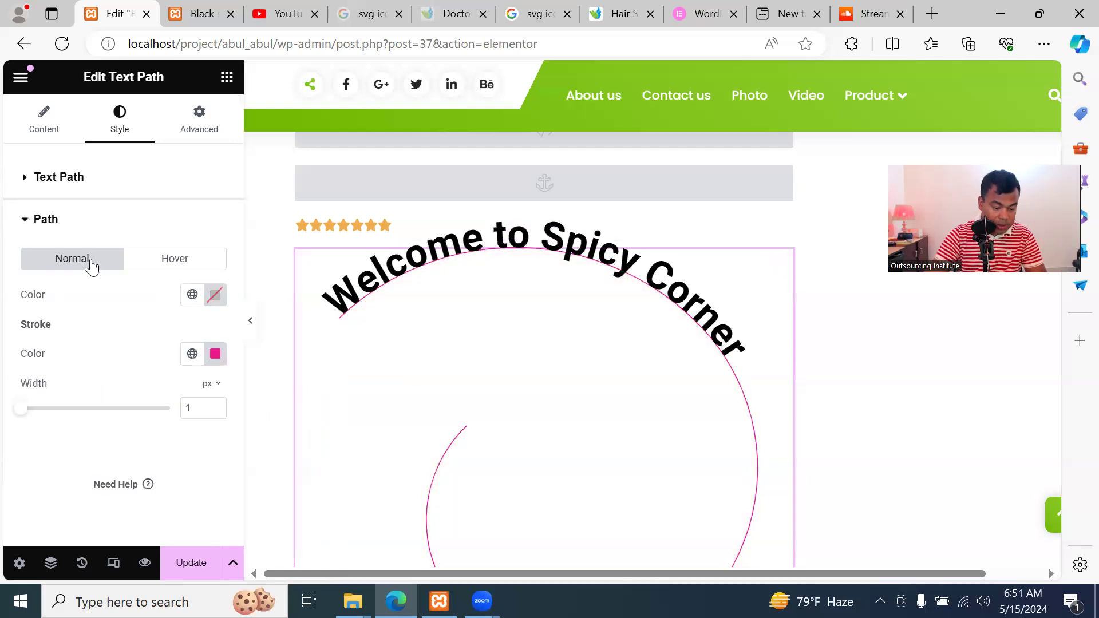
click(215, 295)
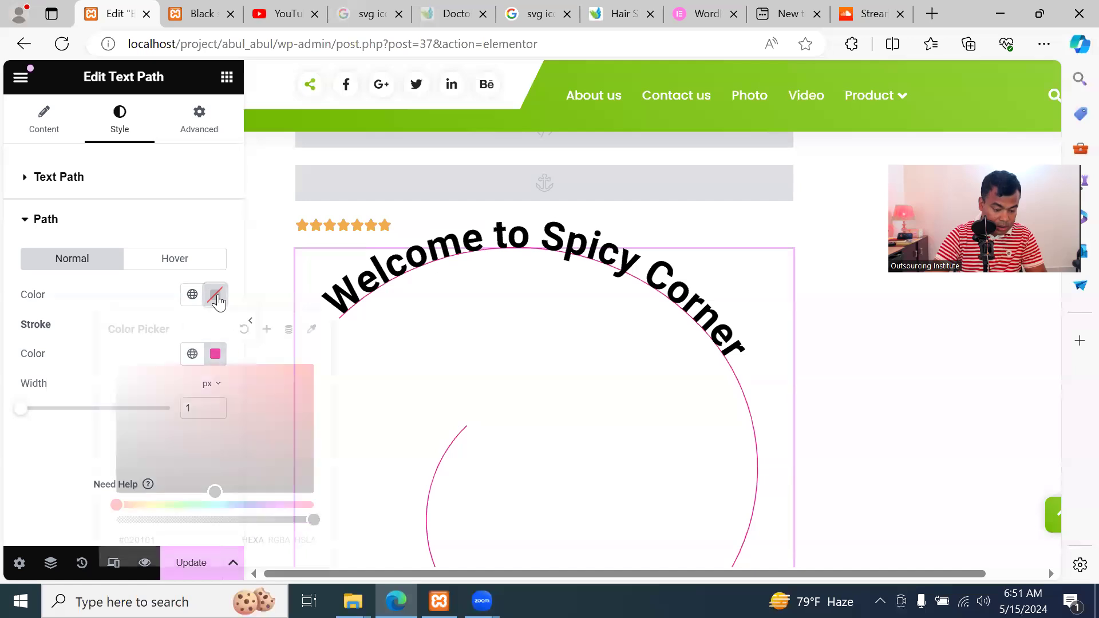
click(50, 180)
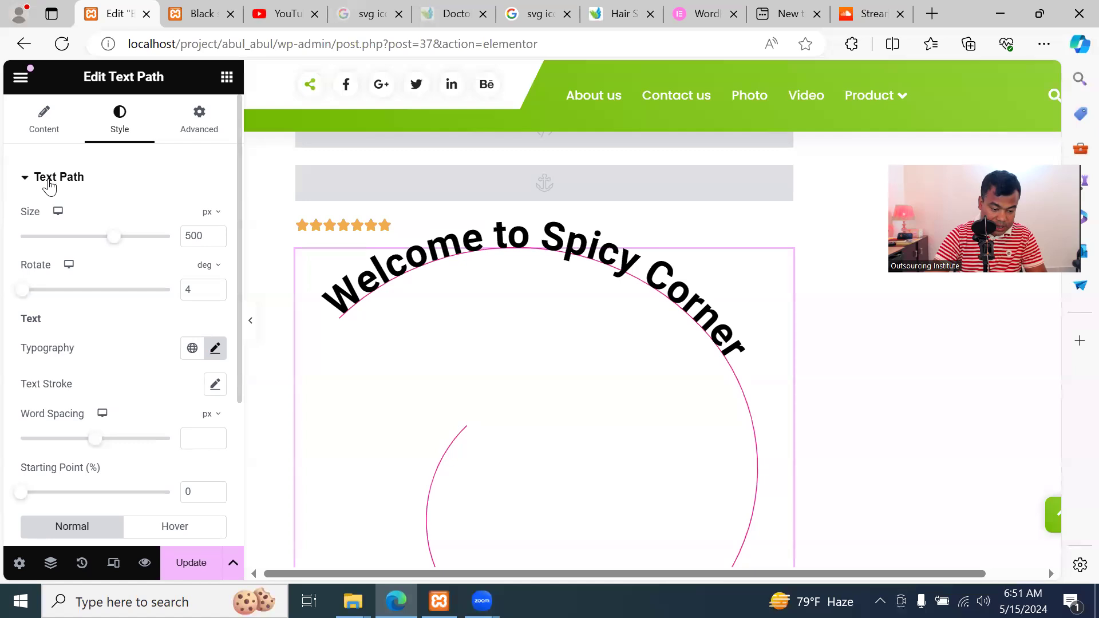
scroll(163, 340, down, 4)
click(449, 286)
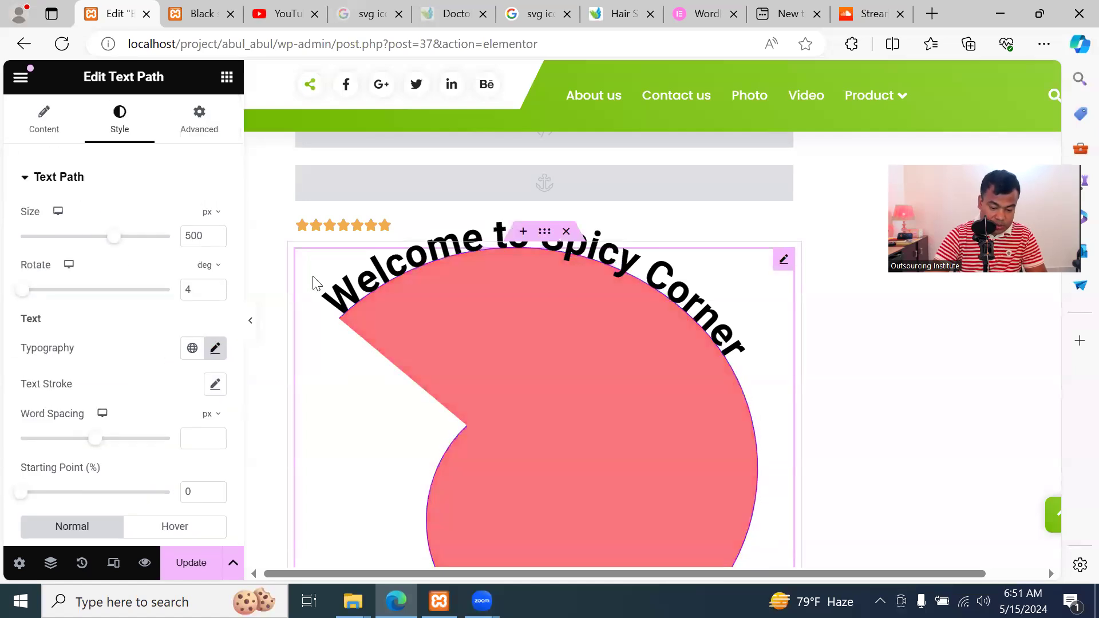
Save the page changes and reload the live Black shirt page to check the spiral text below the rating stars
click(197, 555)
click(204, 13)
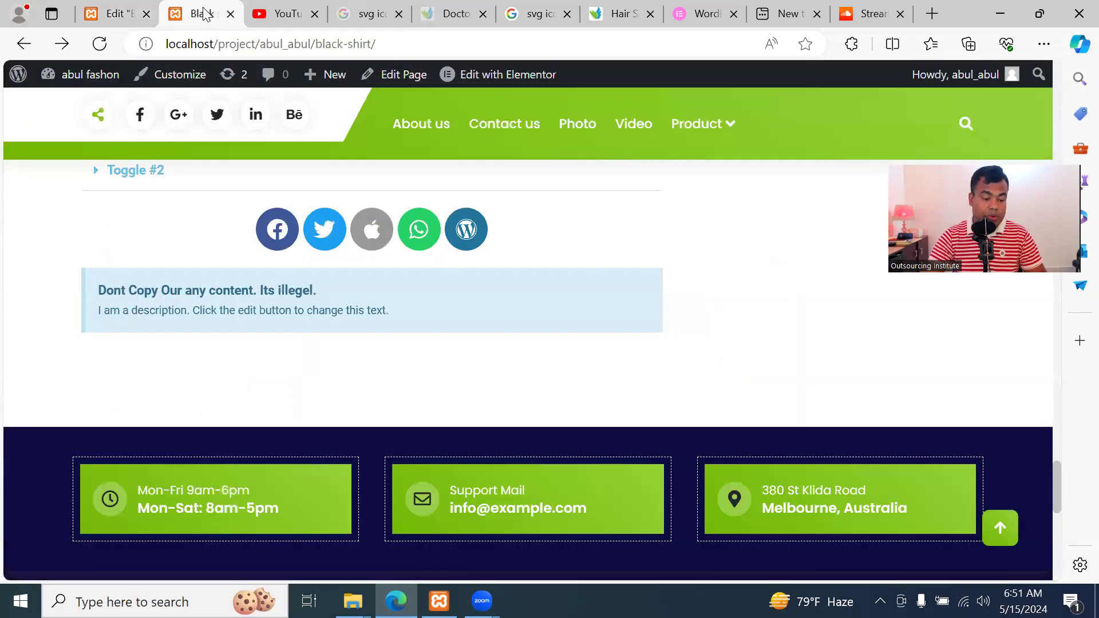
click(97, 44)
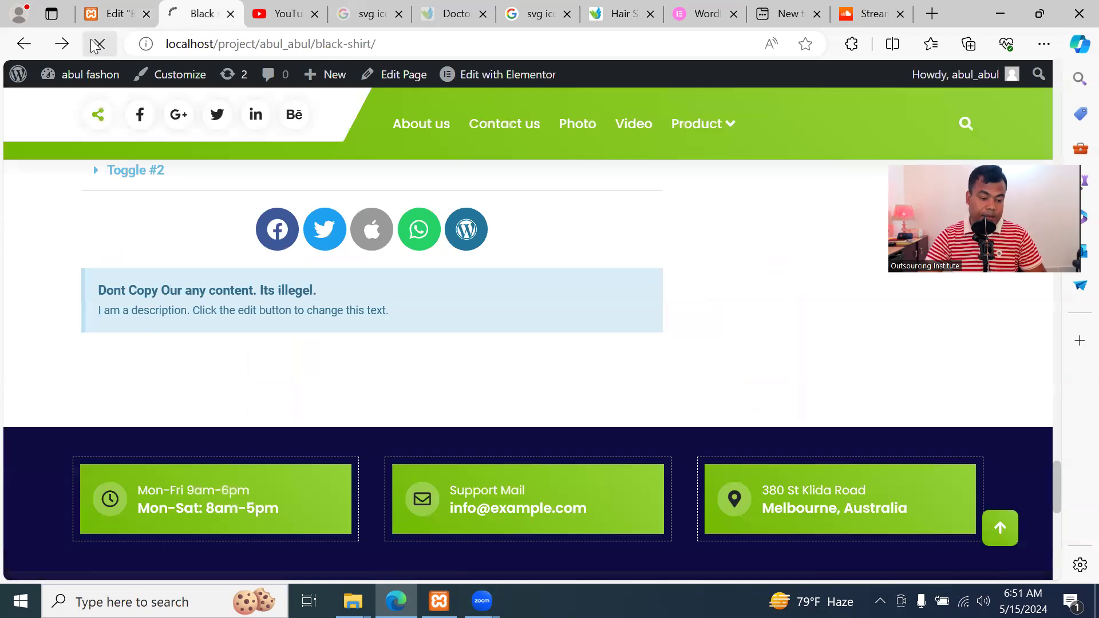
scroll(458, 378, down, 15)
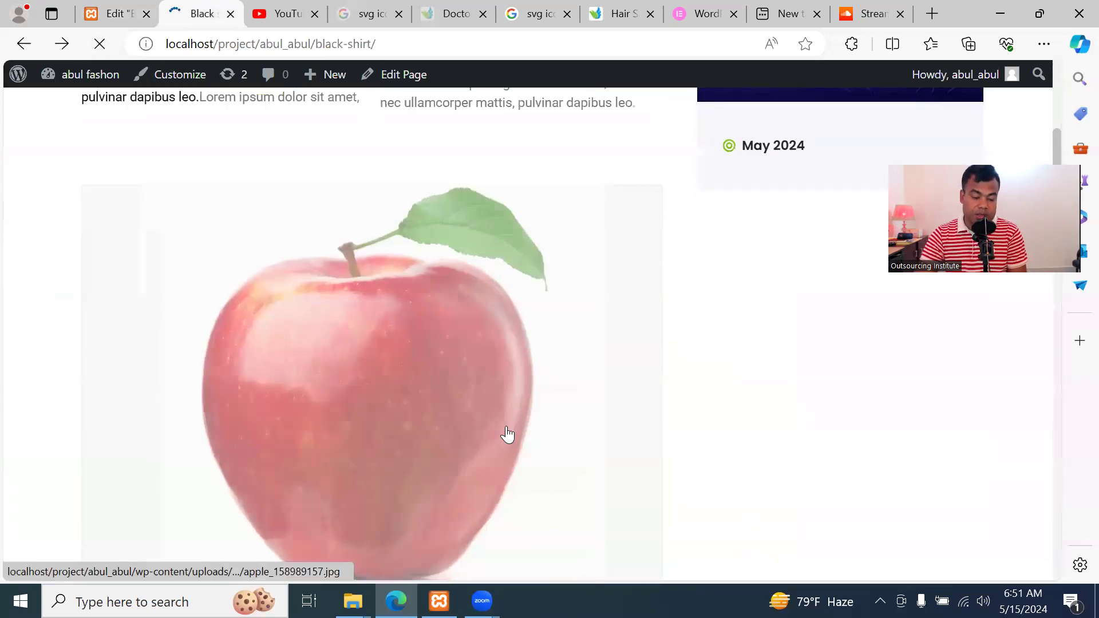
scroll(583, 391, down, 15)
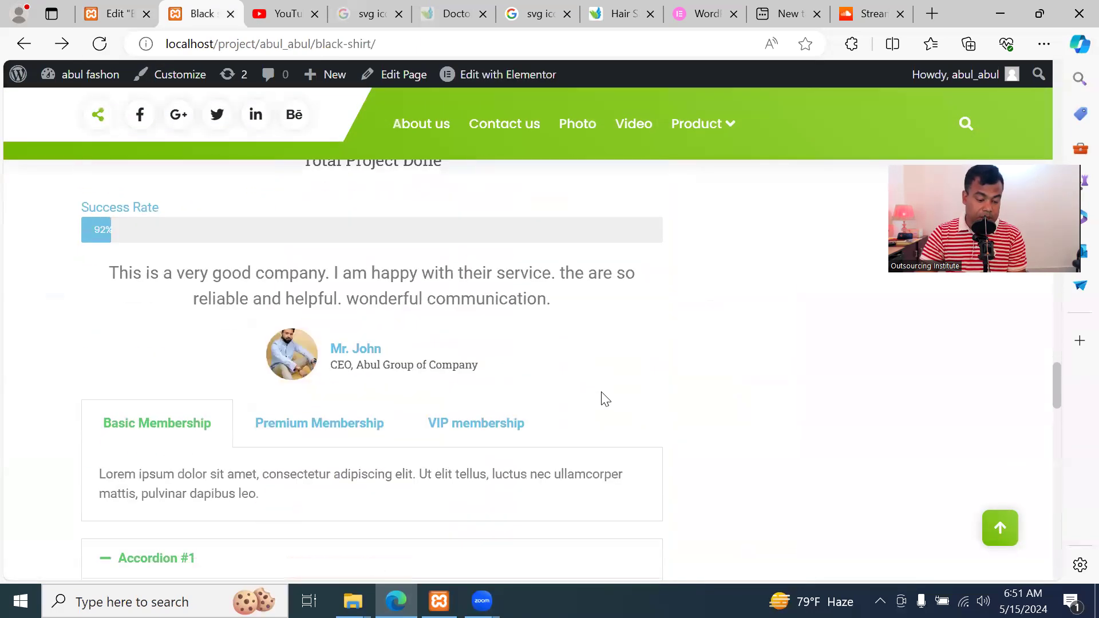
scroll(601, 393, down, 8)
scroll(601, 393, up, 6)
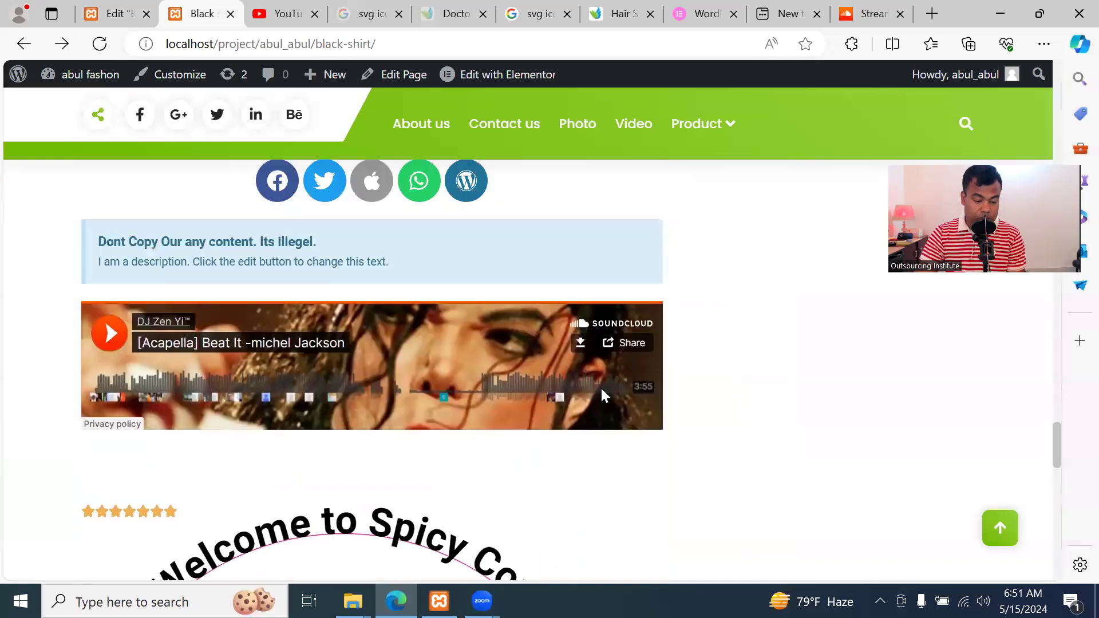
scroll(602, 398, down, 5)
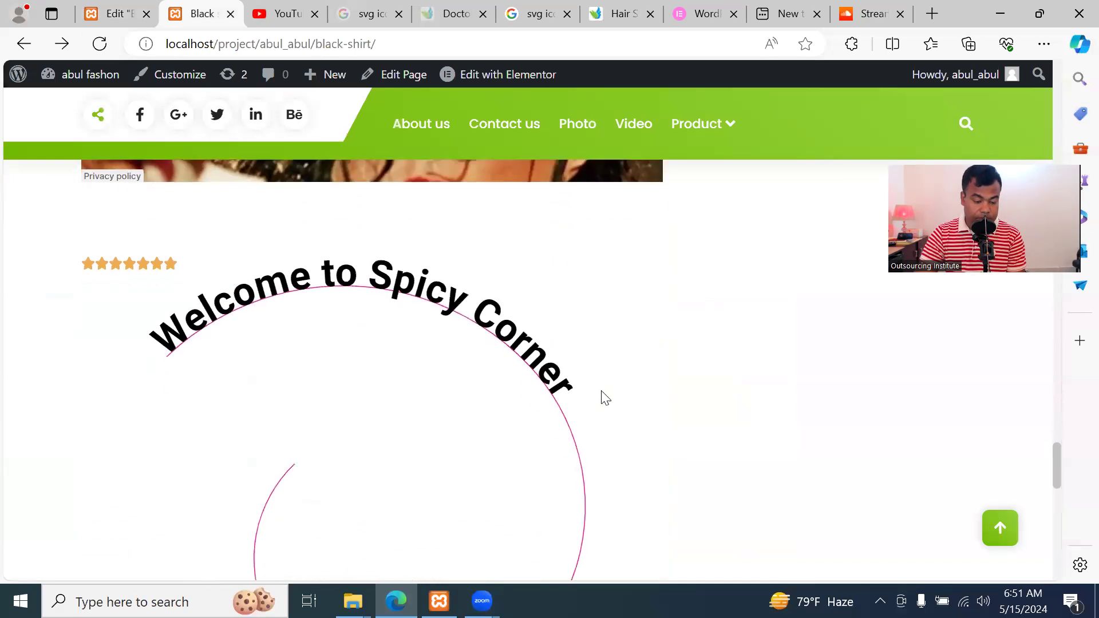
Return to the Elementor editor and look through the widget library's categories, including the WooCommerce and Pro widgets
click(114, 14)
scroll(226, 355, down, 2)
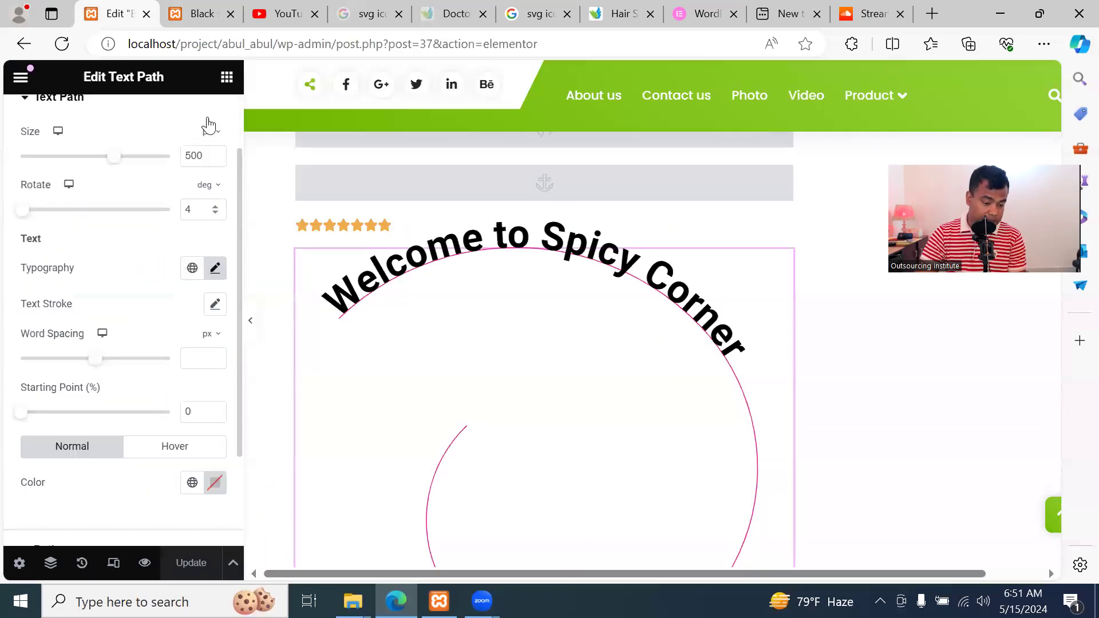
click(227, 77)
scroll(174, 400, down, 5)
scroll(172, 400, up, 5)
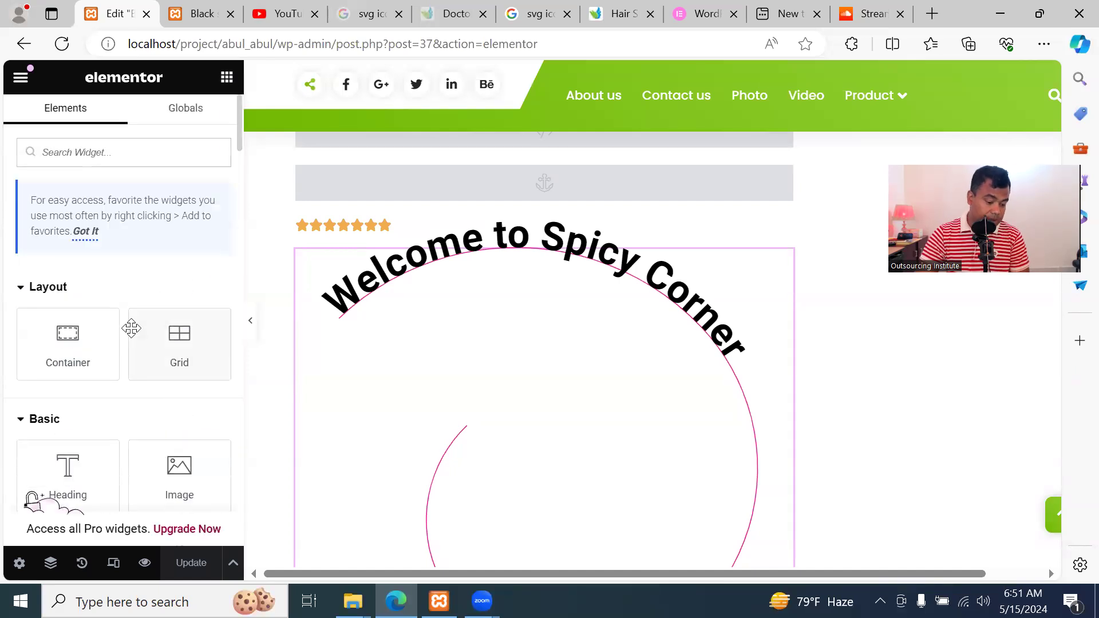
scroll(152, 384, down, 4)
scroll(151, 387, down, 15)
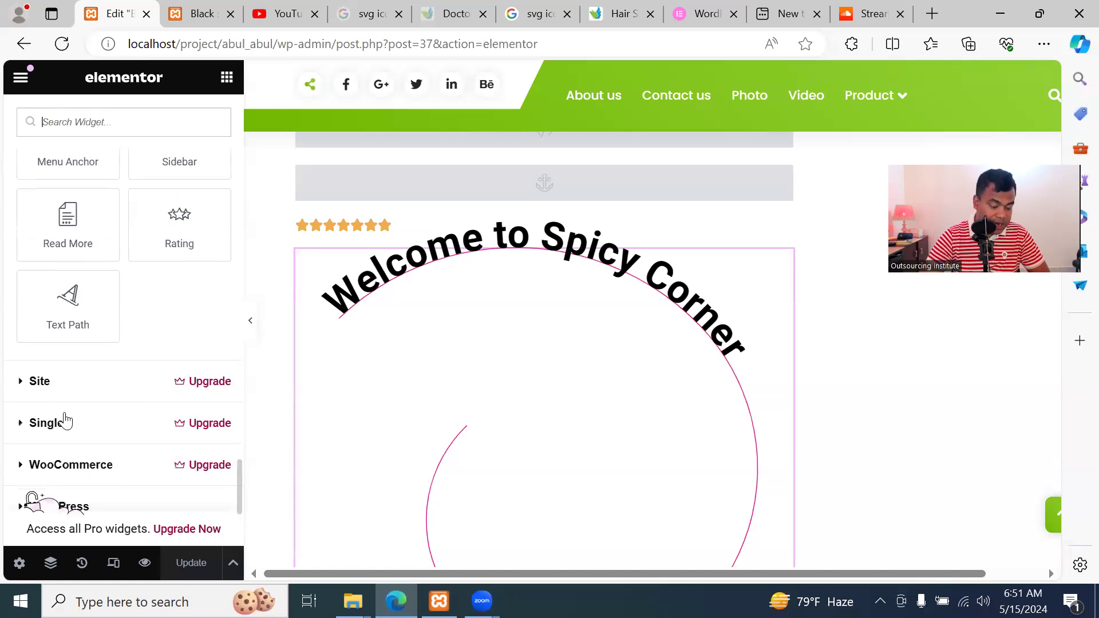
scroll(141, 458, down, 4)
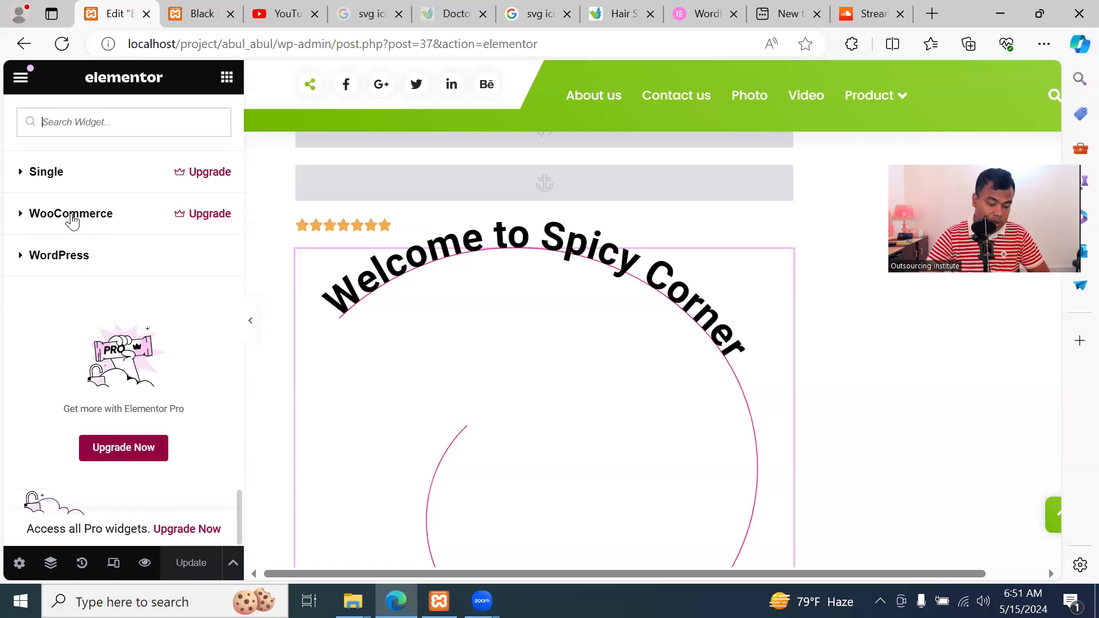
click(21, 218)
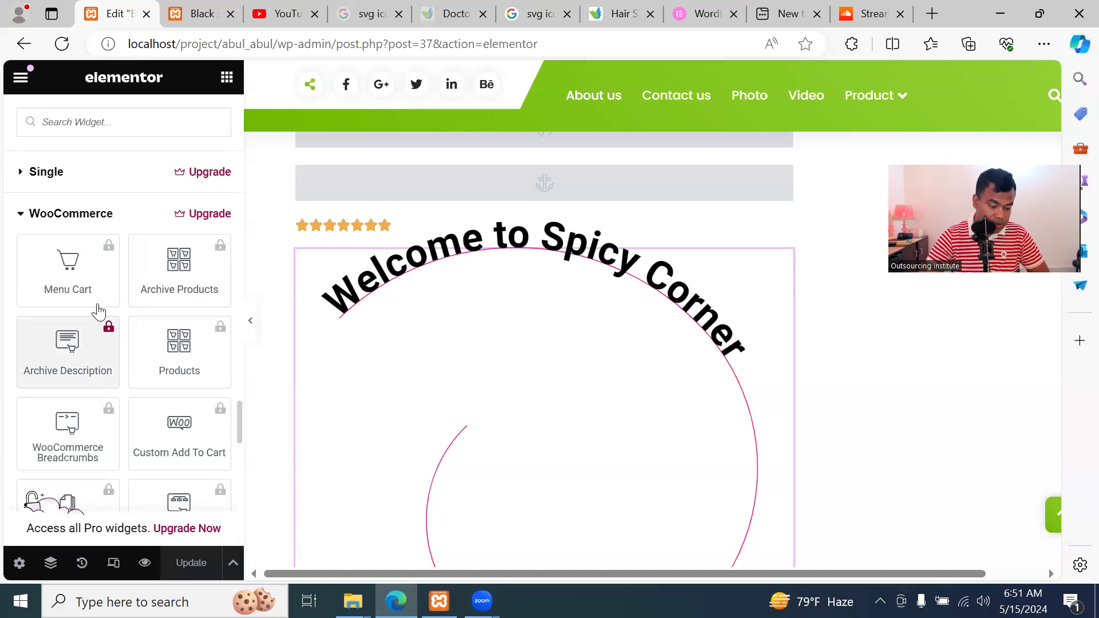
scroll(190, 436, down, 5)
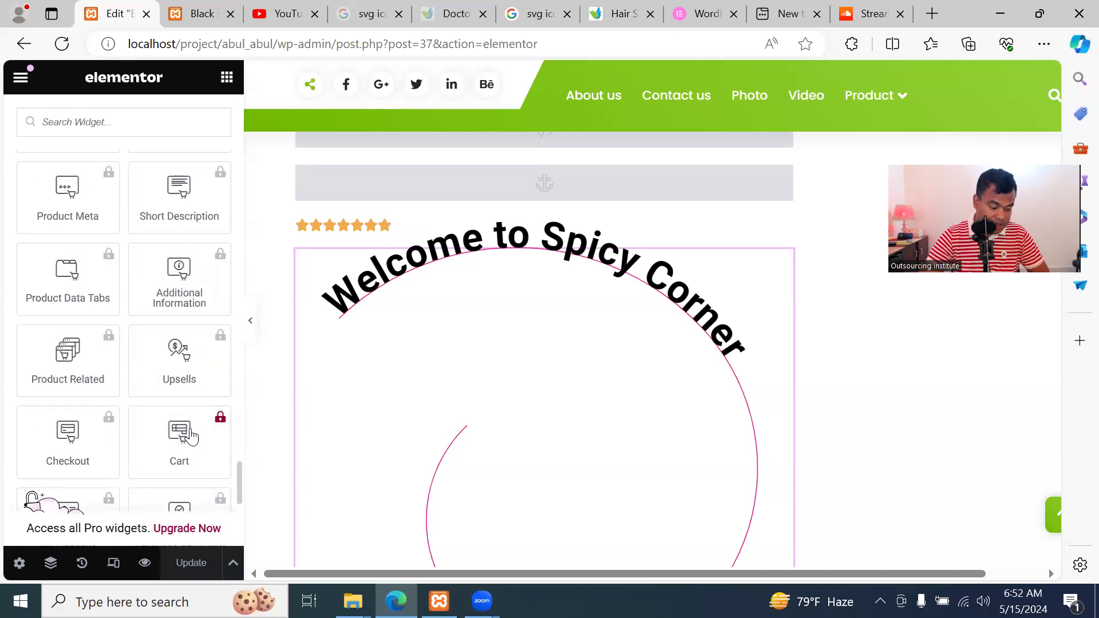
scroll(193, 432, down, 3)
scroll(193, 424, up, 10)
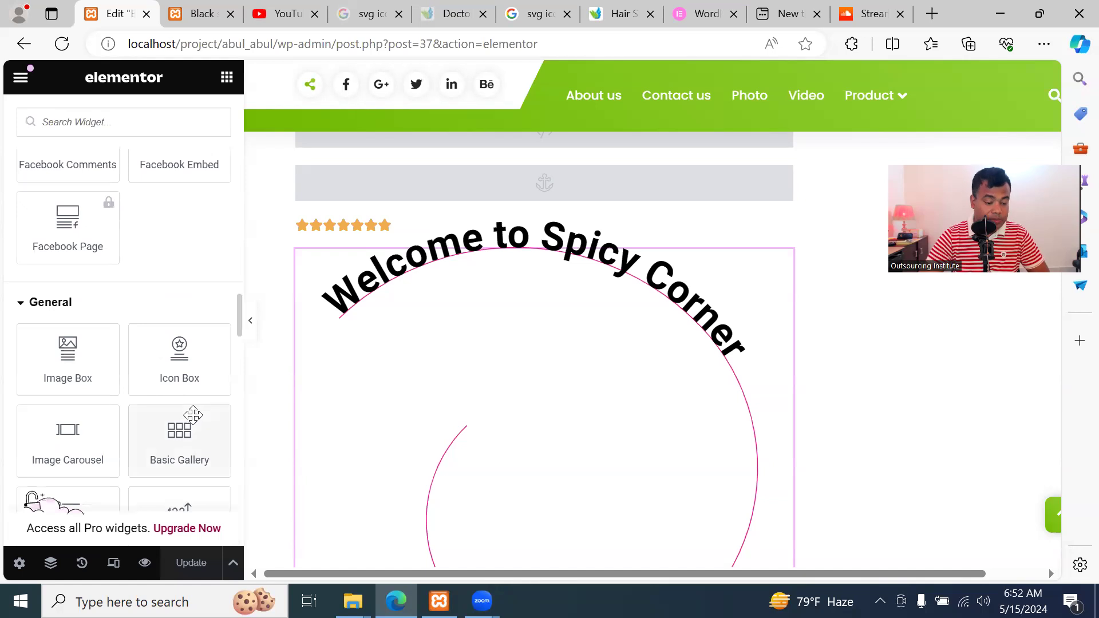
scroll(193, 418, up, 10)
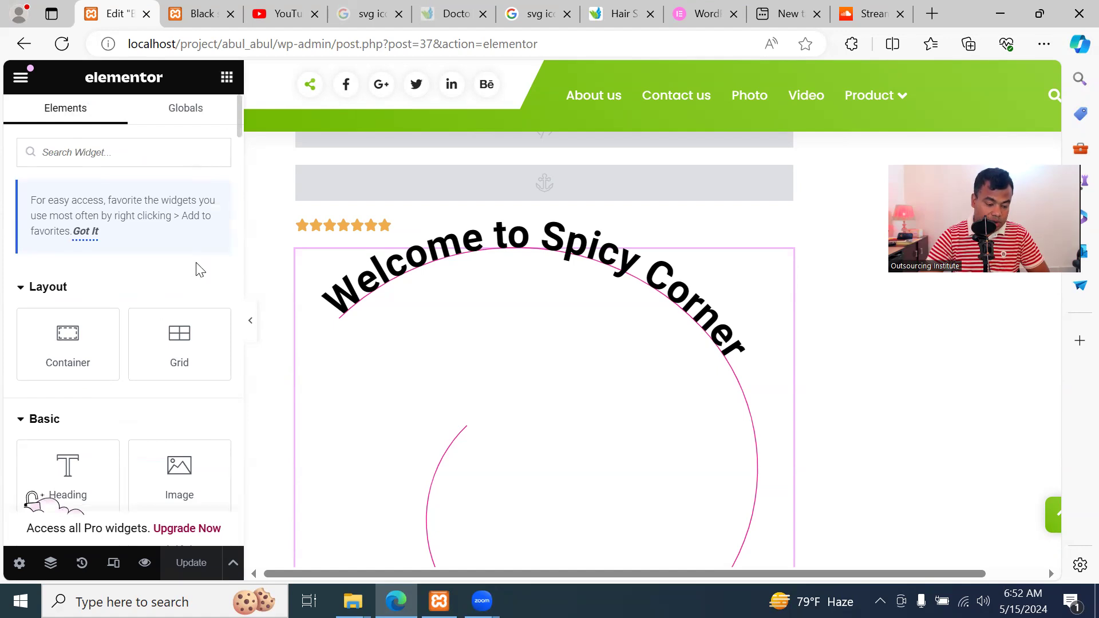
scroll(211, 367, down, 10)
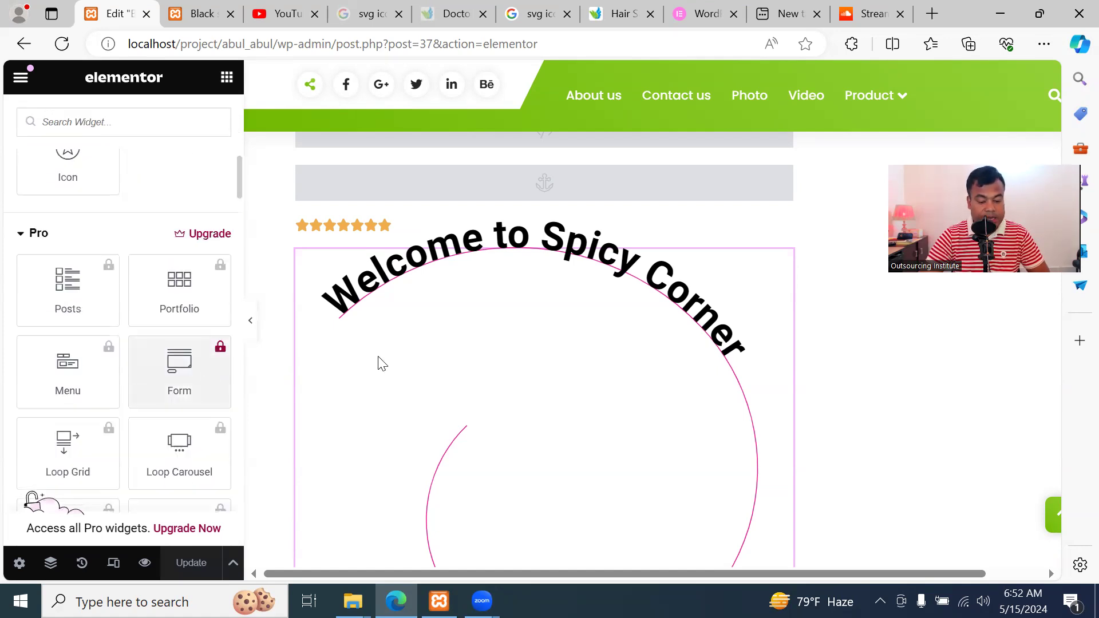
Review the widgets placed on the page, from the spiral text up to the video and Buy Now button, and back down to the image carousel
scroll(660, 343, up, 10)
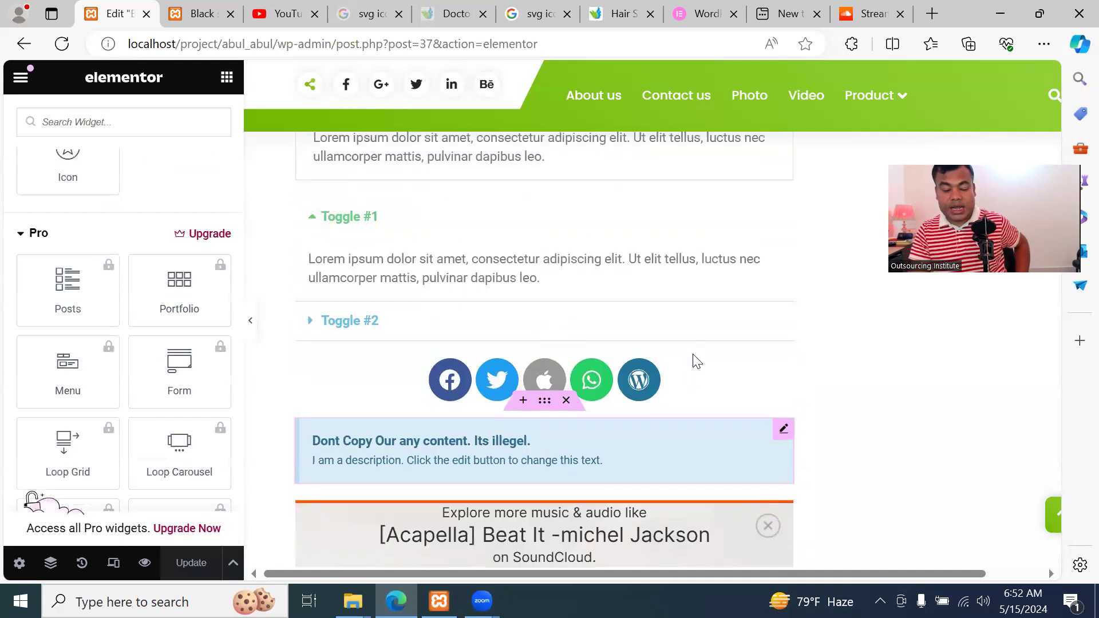
scroll(696, 361, up, 3)
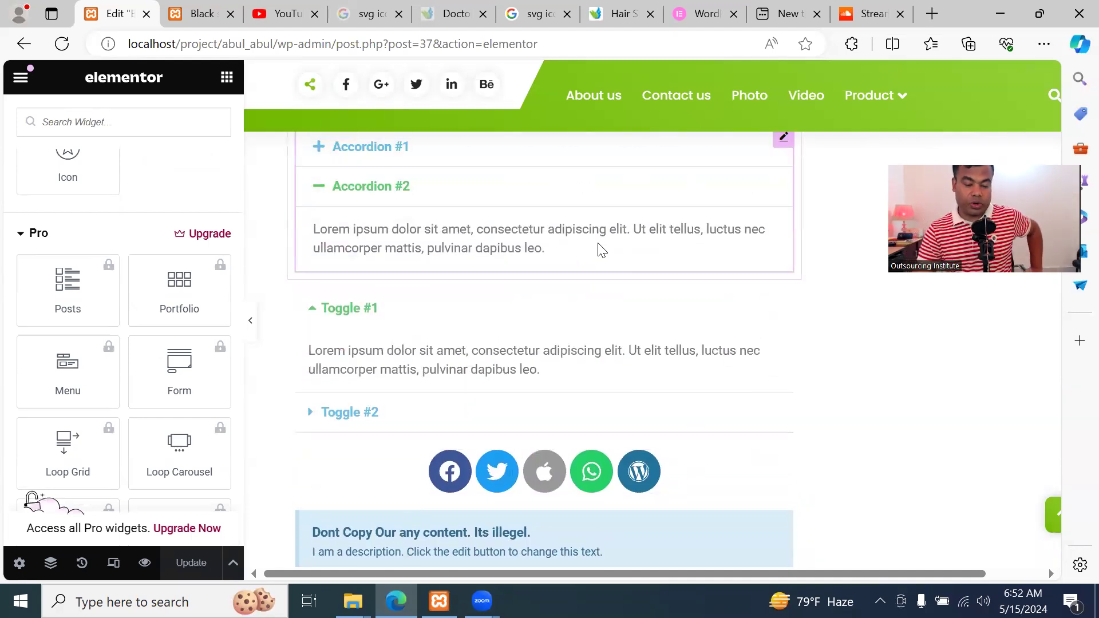
scroll(655, 409, up, 10)
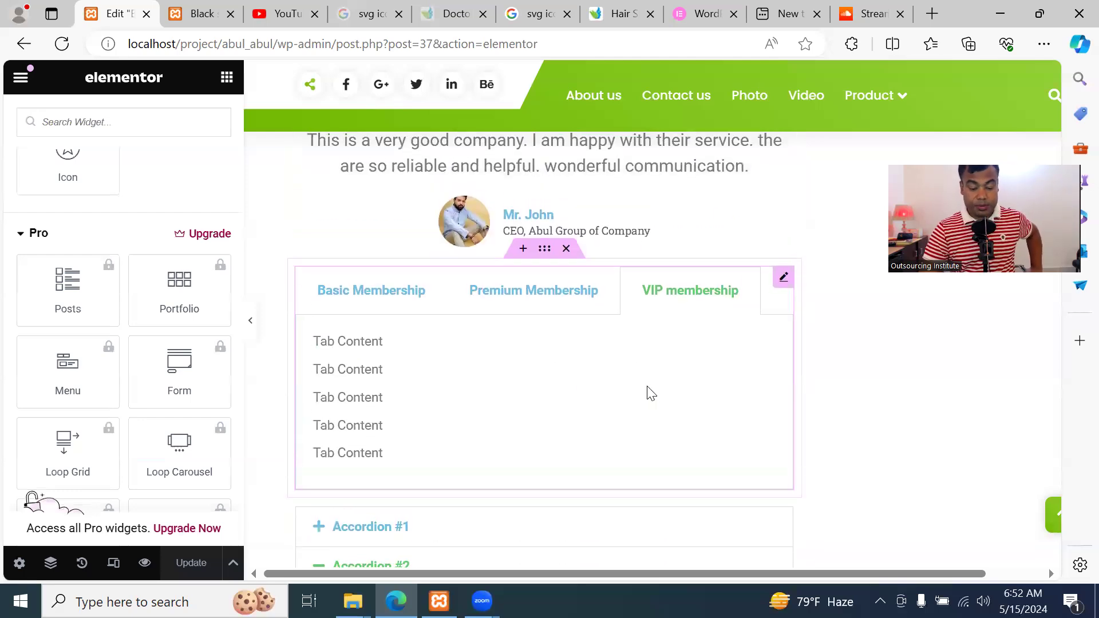
scroll(644, 378, up, 15)
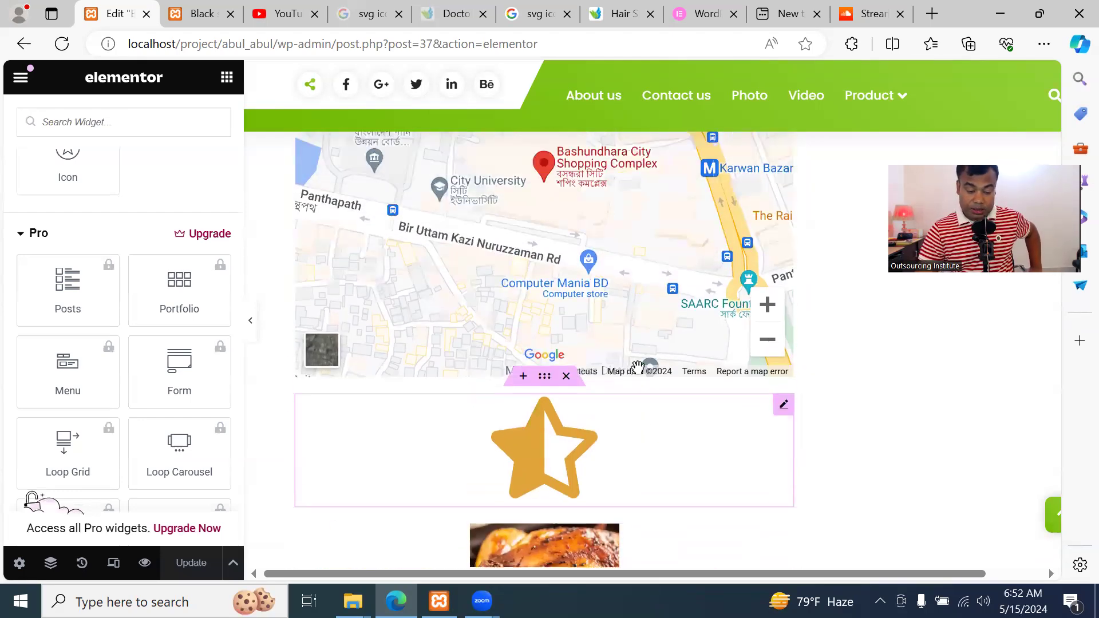
scroll(637, 367, up, 8)
scroll(636, 366, down, 8)
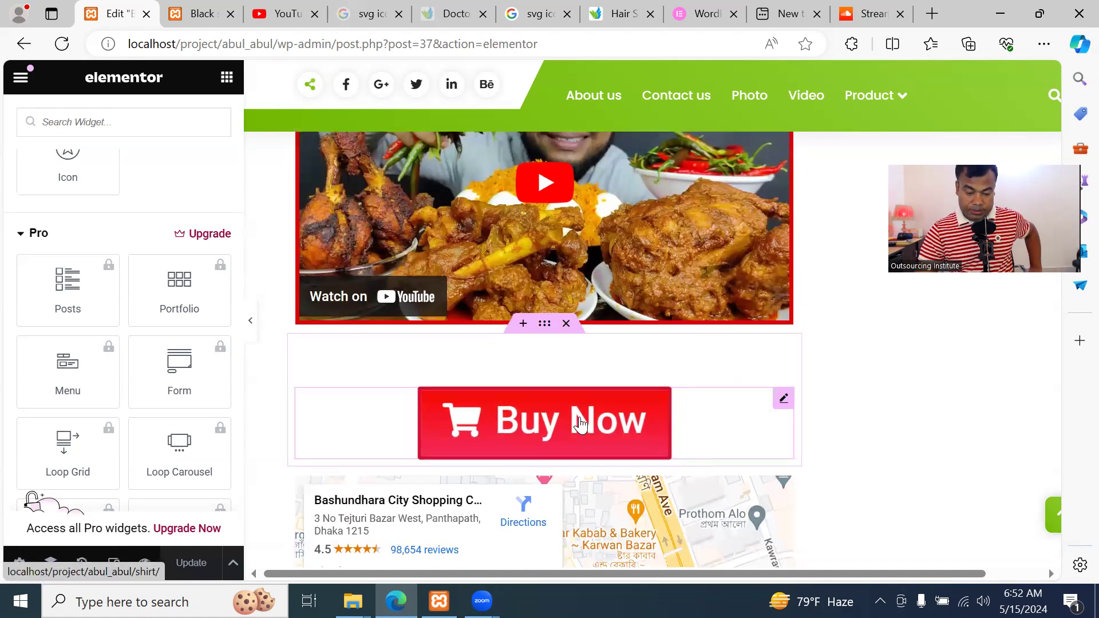
scroll(735, 326, down, 6)
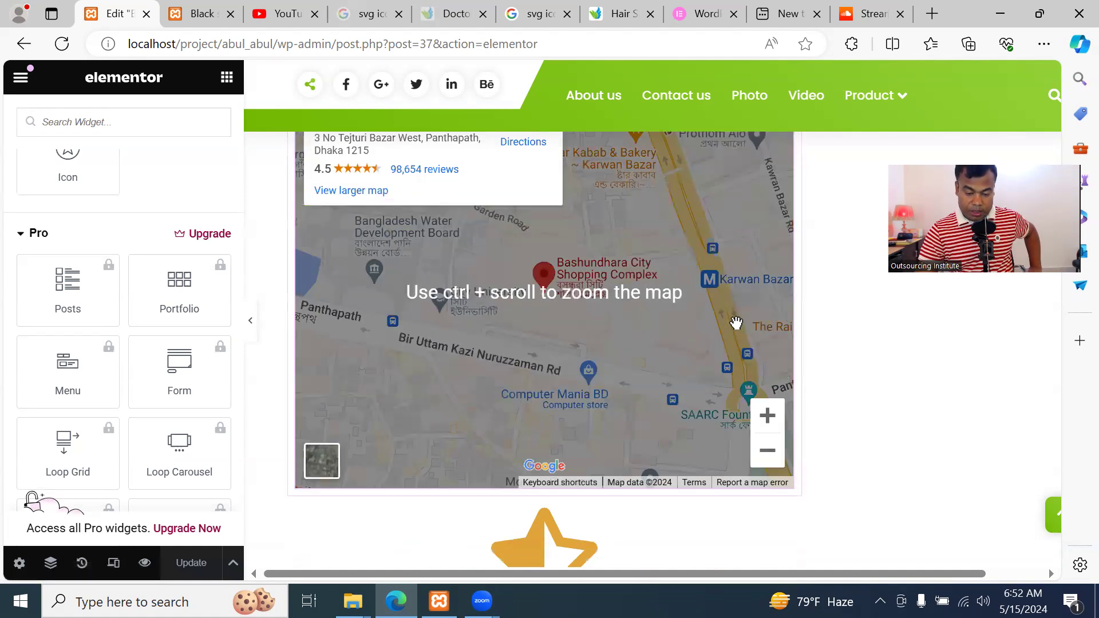
scroll(736, 326, down, 6)
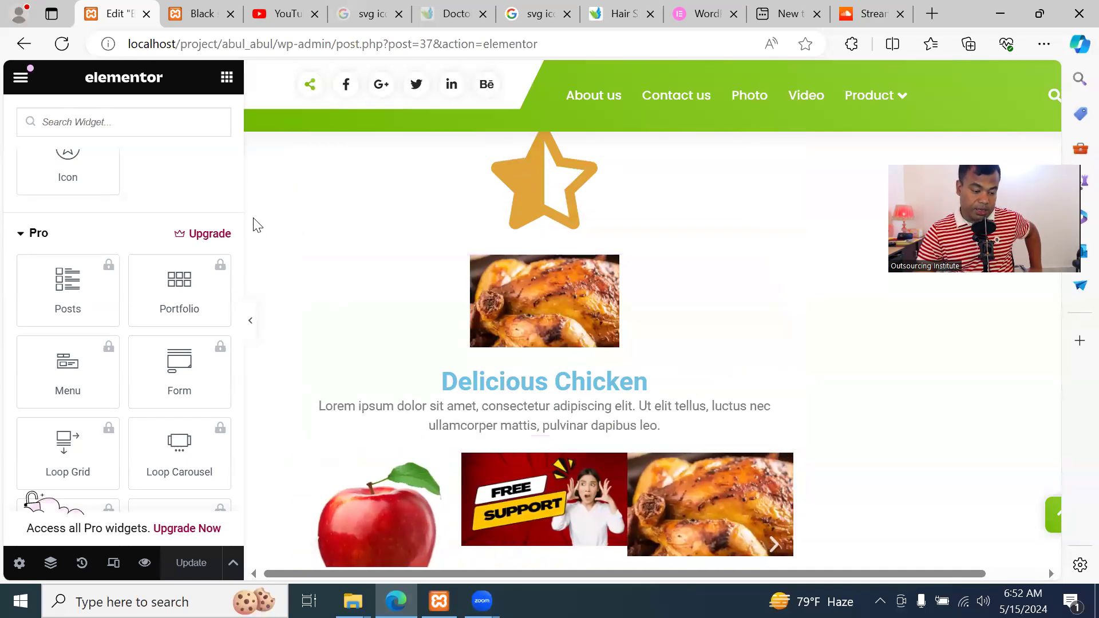
Look through the Layout and Basic widget categories in the widget library, from Container to Icon
scroll(160, 201, up, 7)
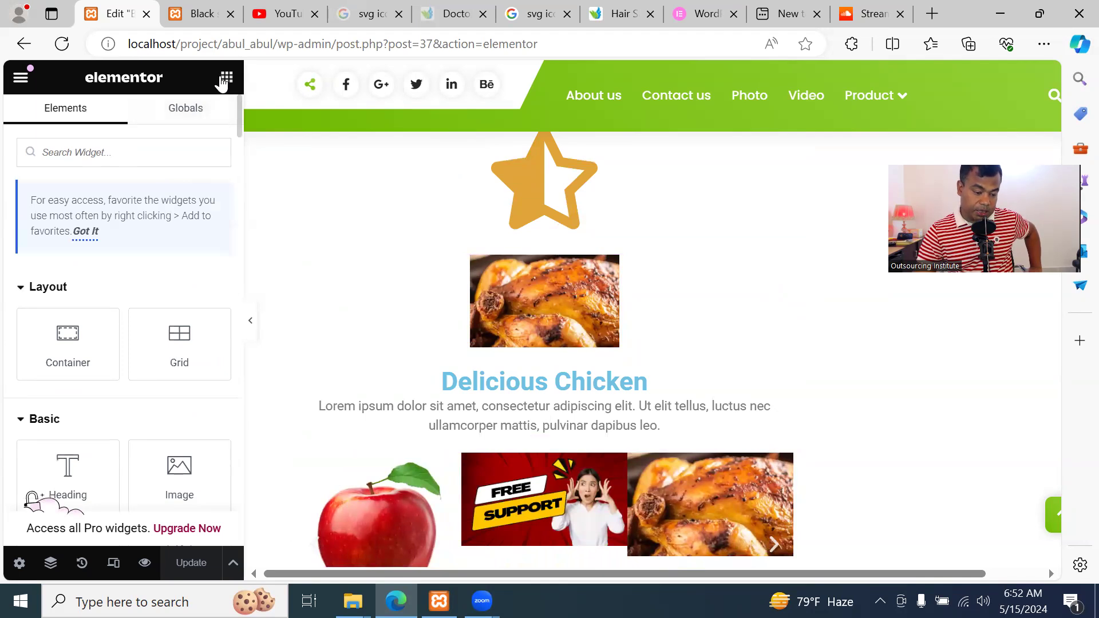
scroll(141, 390, down, 5)
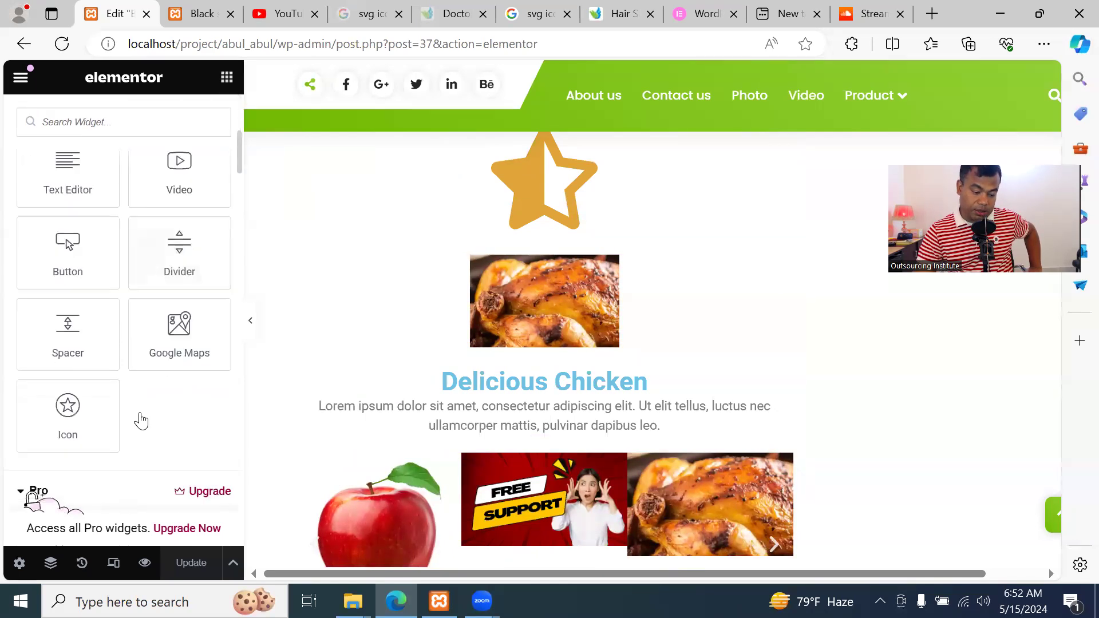
scroll(140, 421, down, 5)
scroll(140, 421, up, 10)
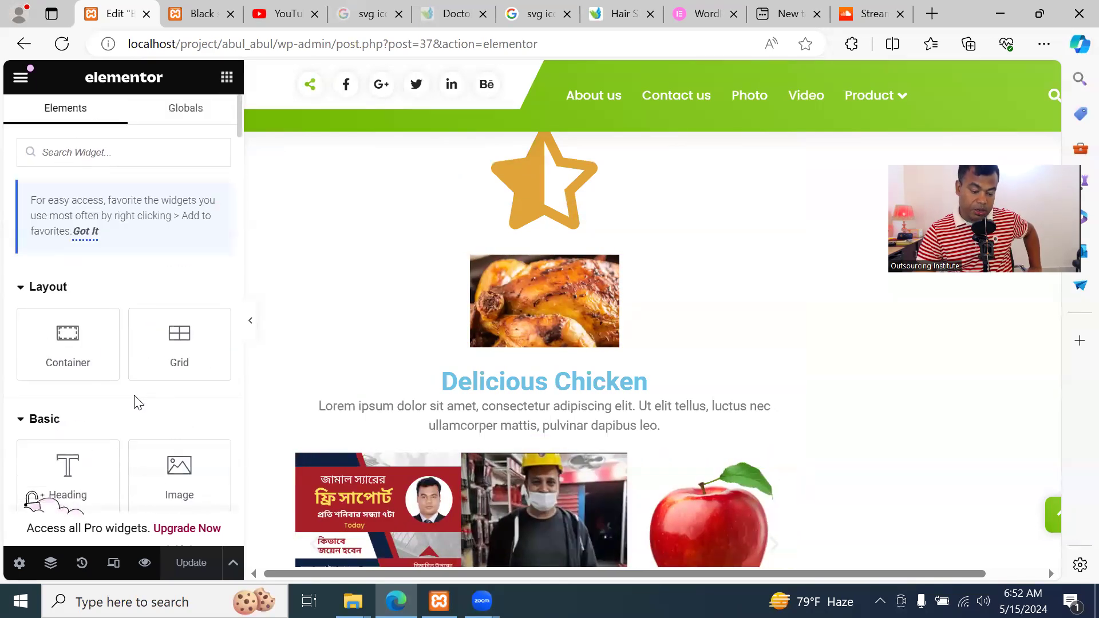